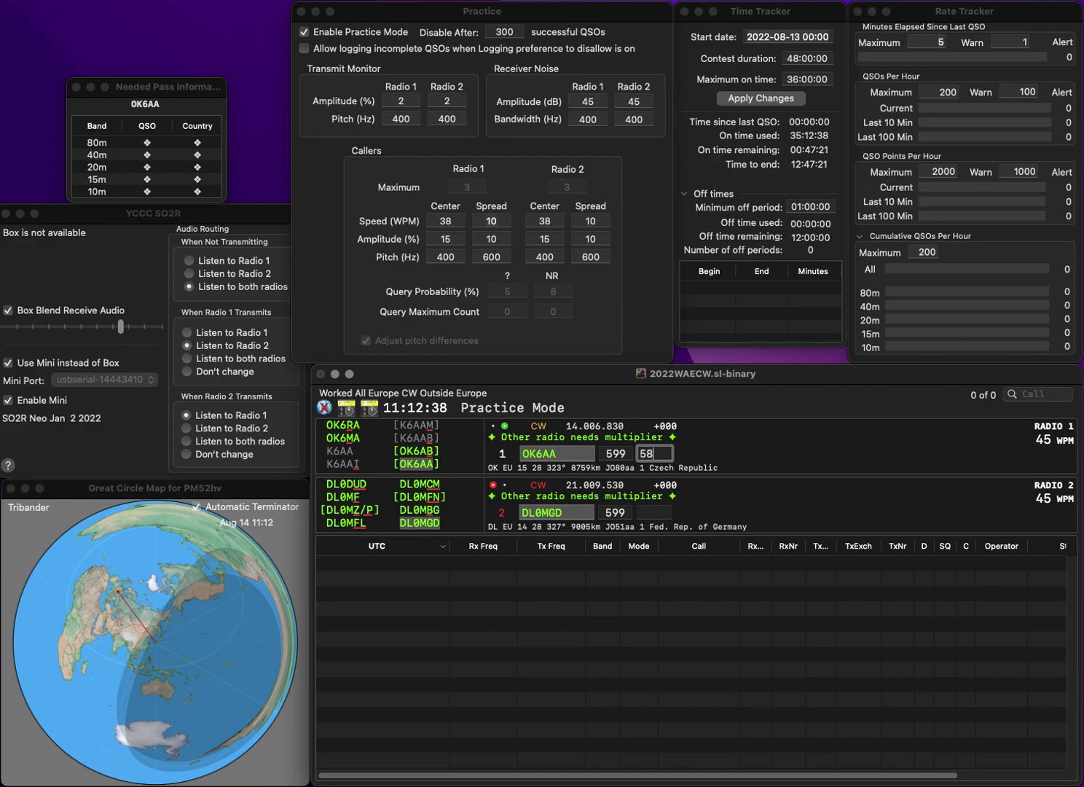
key("Return")
type("313")
key("Return")
type("S")
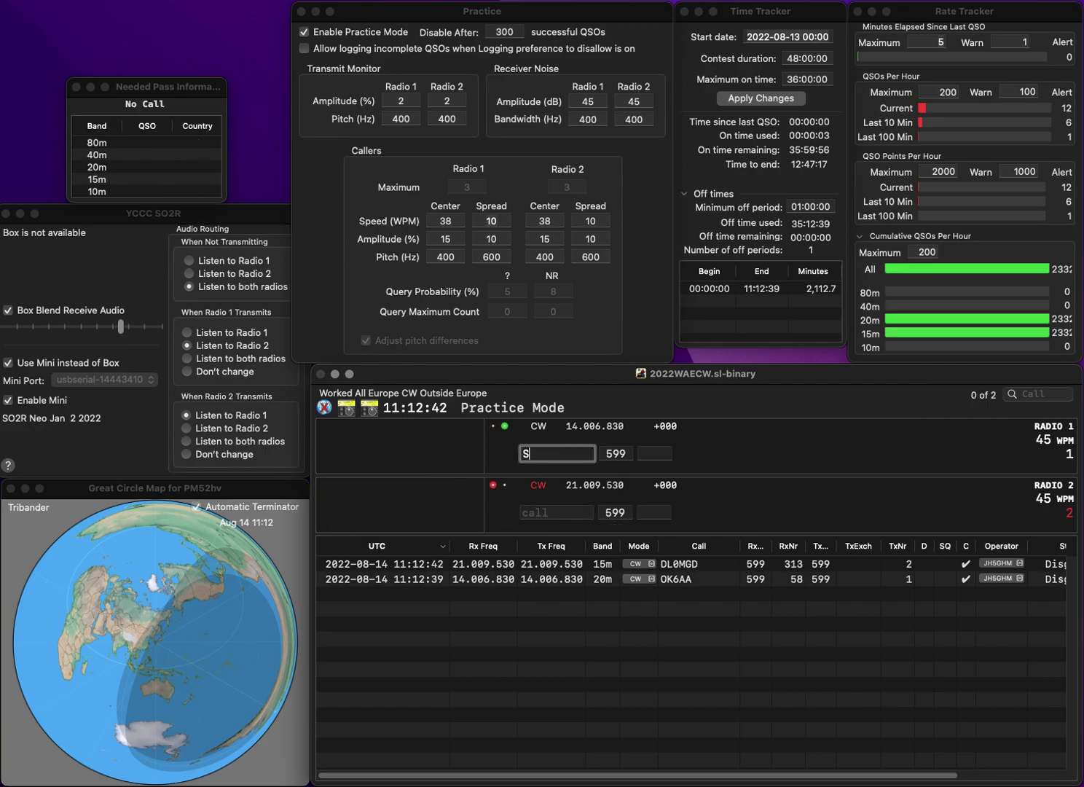
type("M6YMU")
key("Return")
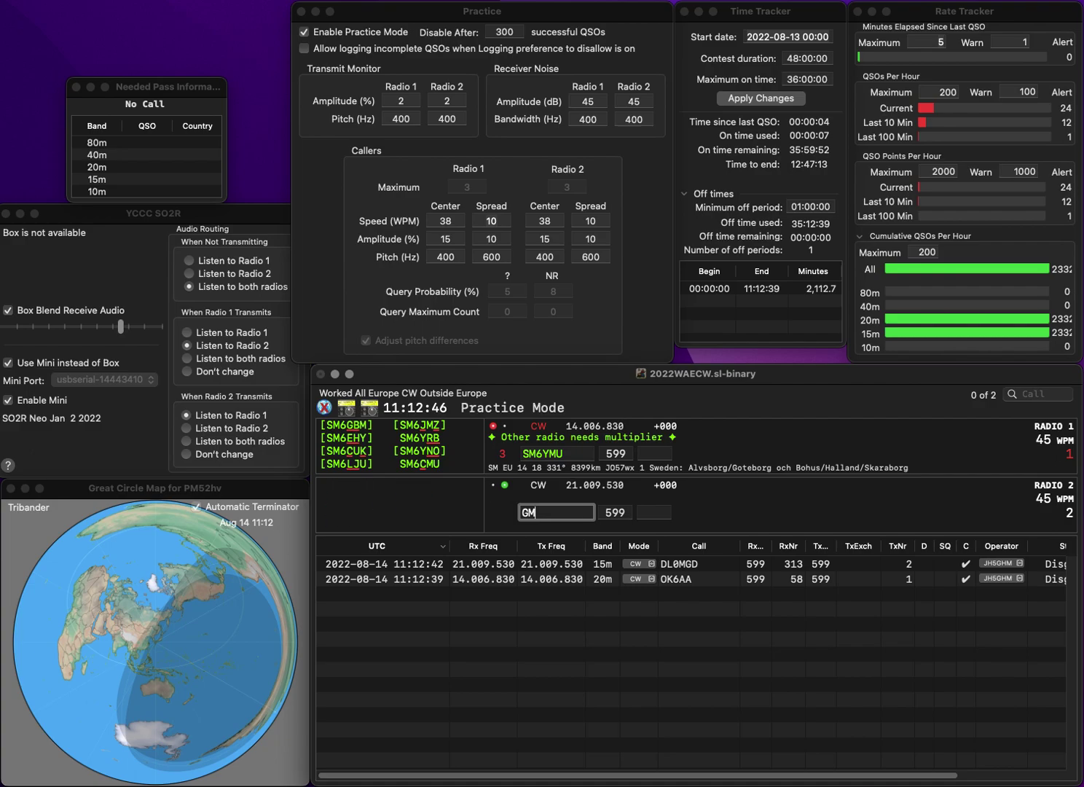
type("7")
key("Return")
Step: Correct the Radio 1 call to SM6CMU and send it again
key("Left")
key("Left")
key("BackSpace")
type("C")
key("Return")
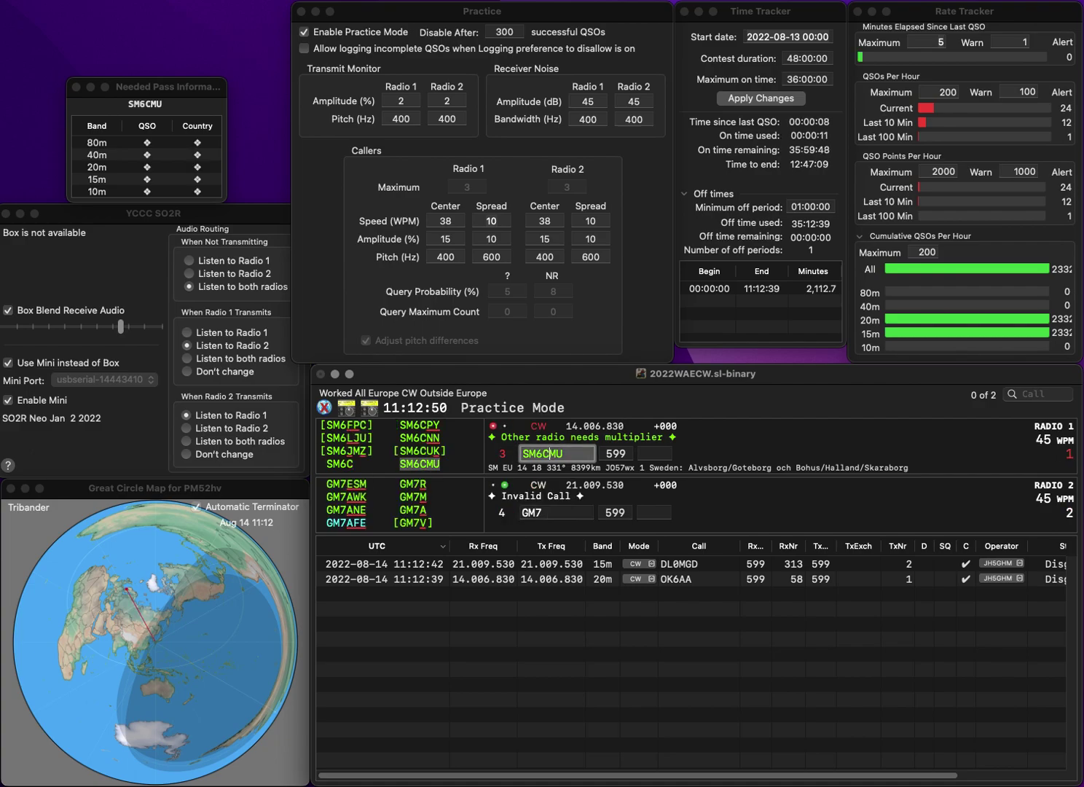
Step: Complete the Radio 2 call as GM7ESM and send its exchange, ready to copy the Radio 1 number
type("ESM")
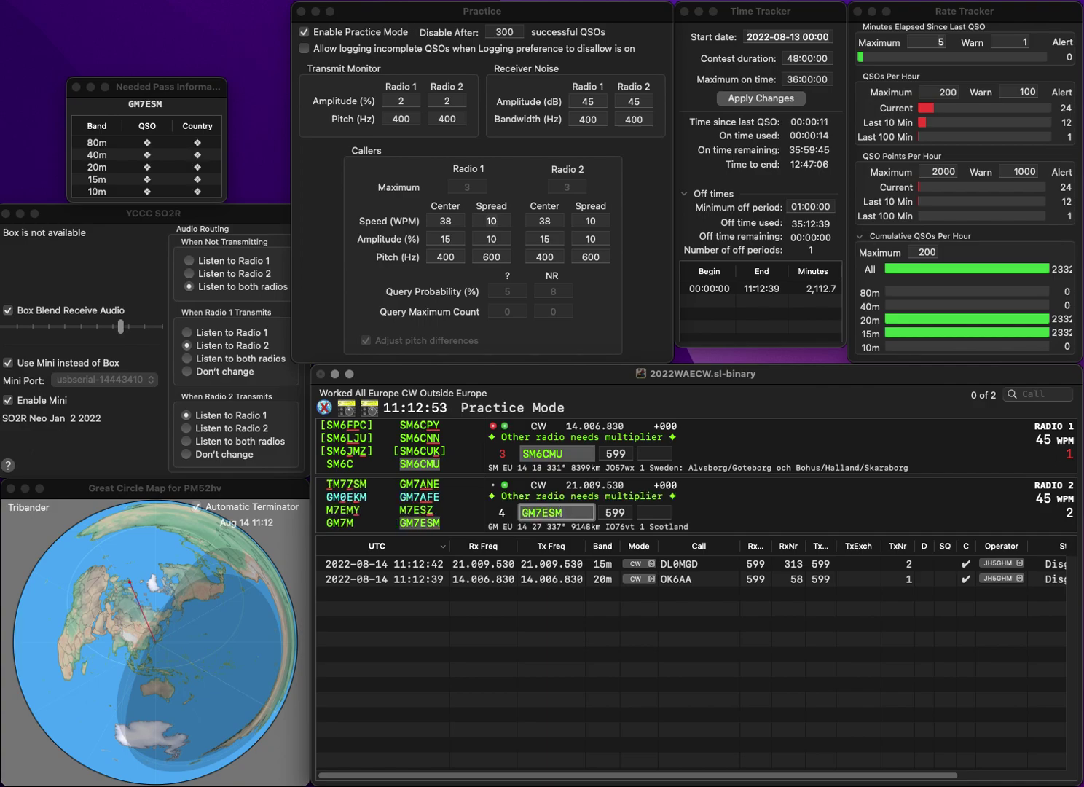
key("Return")
key("space")
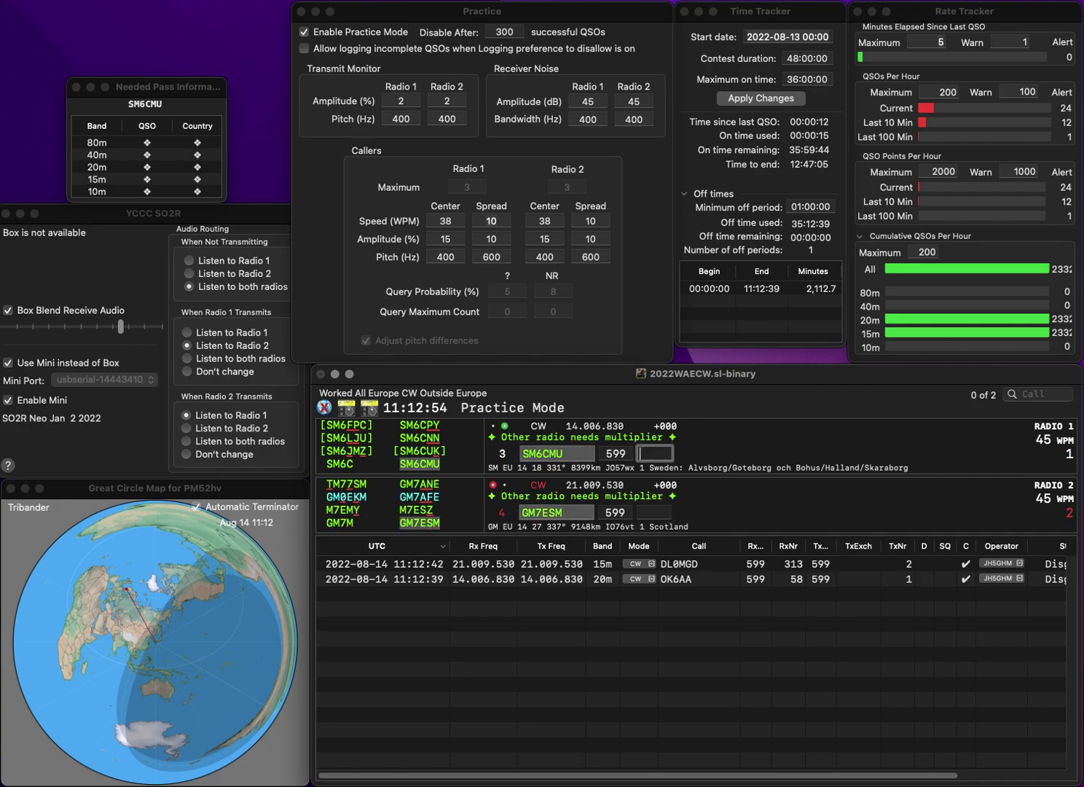
type("151")
key("Return")
type("962")
key("Return")
type("O")
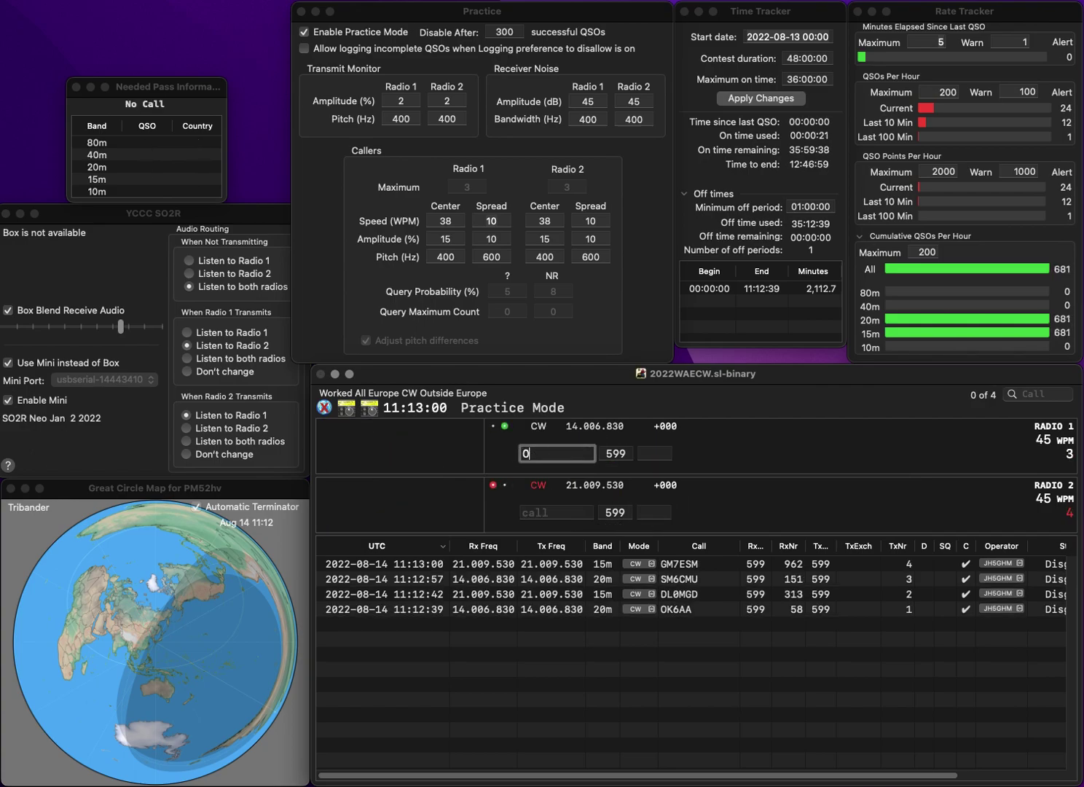
type("H1ZK")
key("Return")
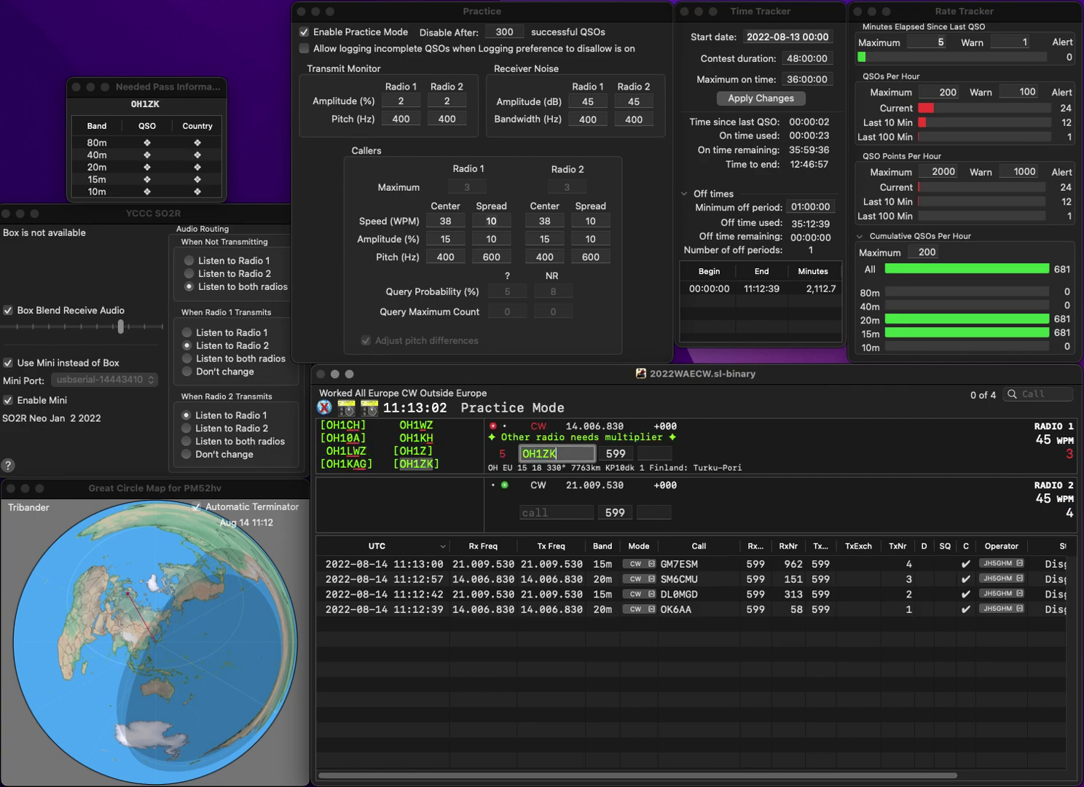
type("LA6CF")
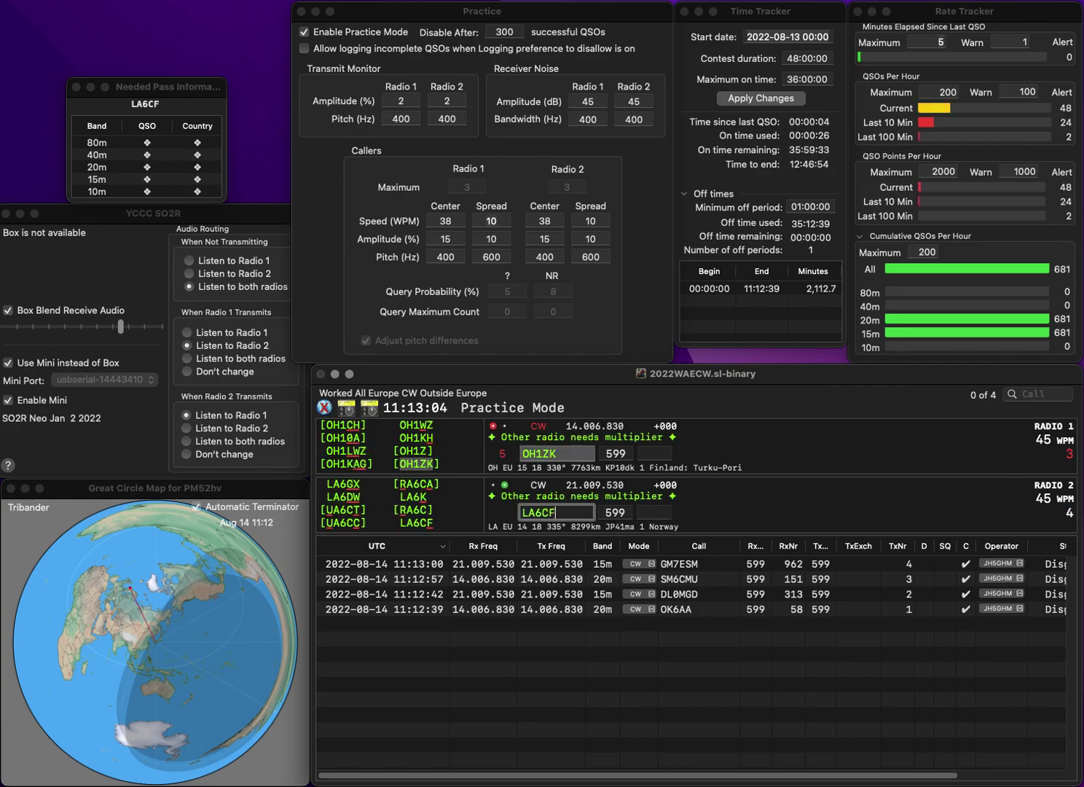
key("Return")
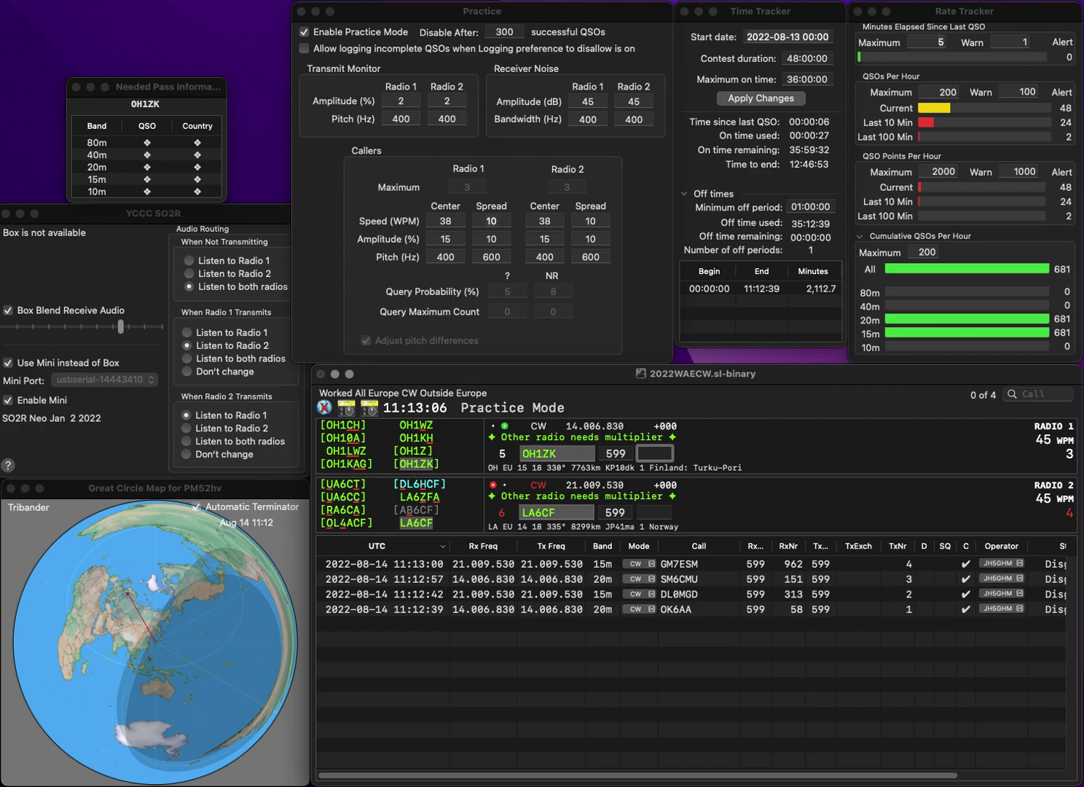
type("38")
key("Return")
type("87")
key("Return")
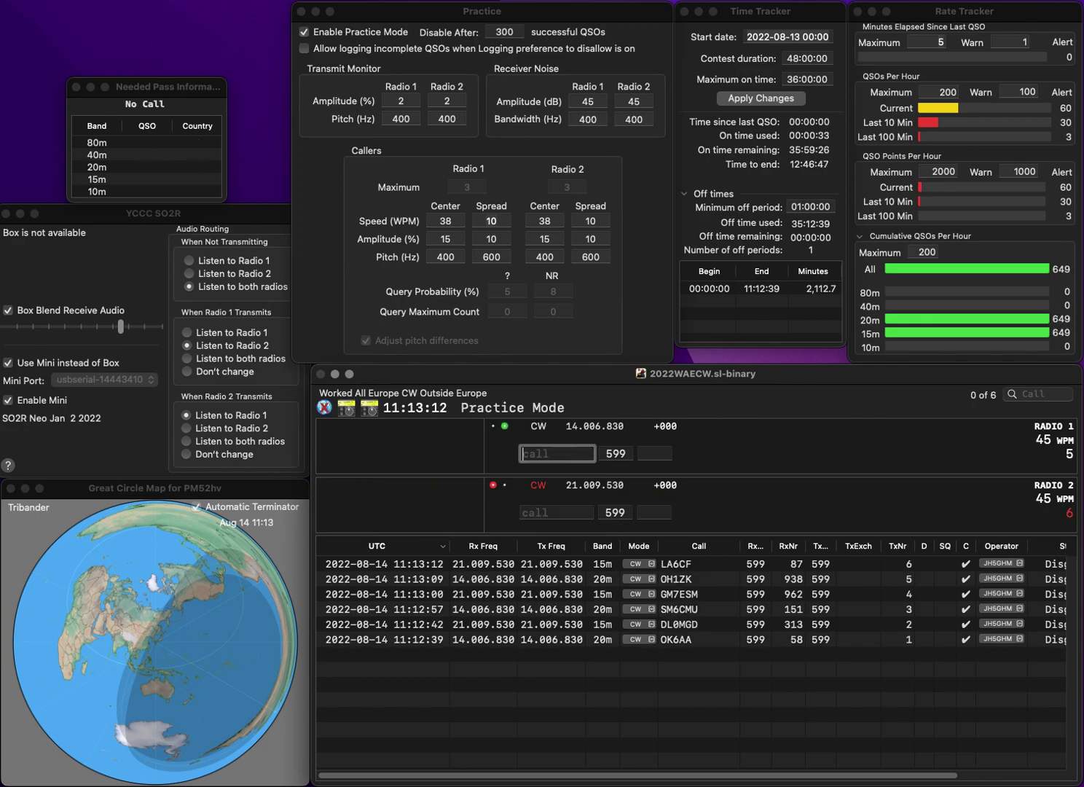
Step: Answer 9A5O on Radio 1 and DG1ROD on Radio 2
type("9A5O")
key("Return")
type("DG1ROD")
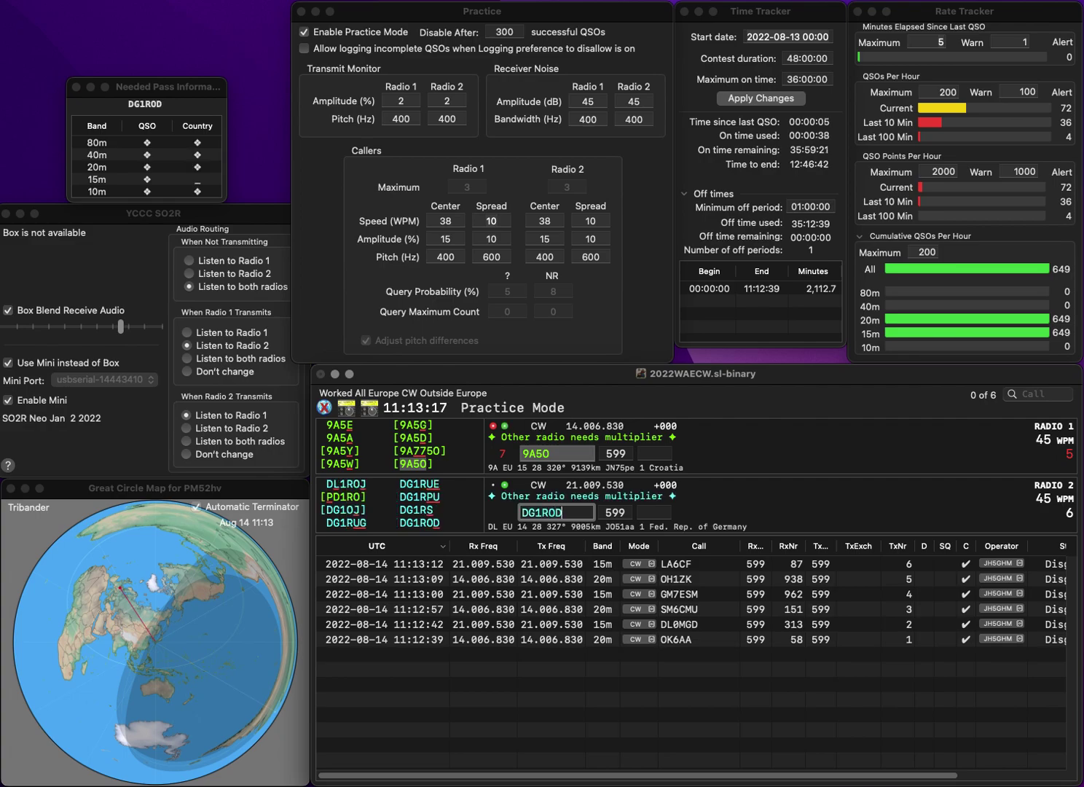
key("Return")
key("space")
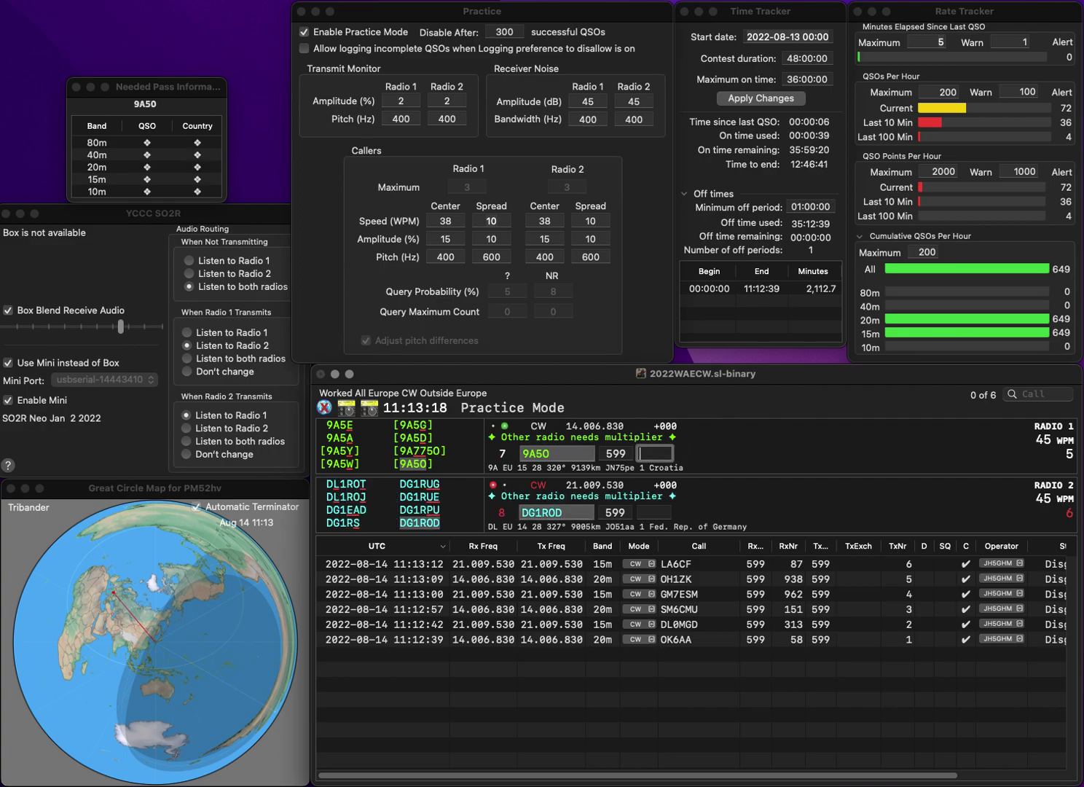
Step: Log 9A5O on Radio 1 with received number 700 and DG1ROD on Radio 2 with number 385
type("700")
key("Return")
key("Tab")
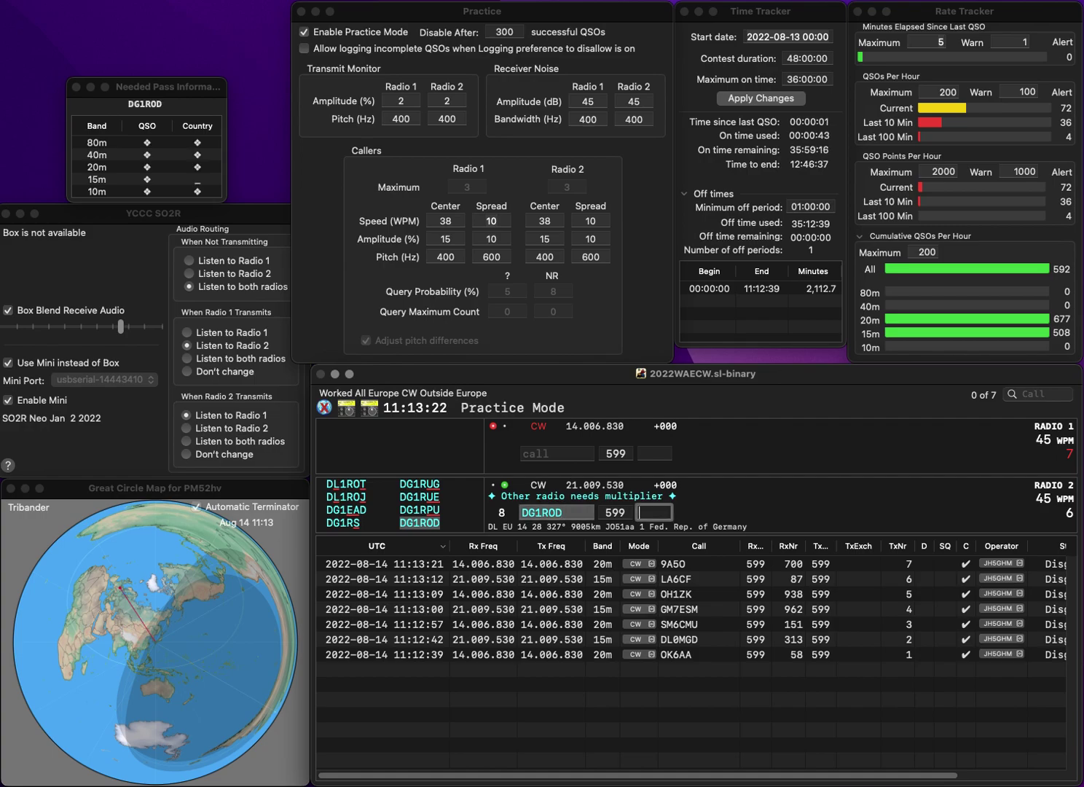
type("385")
key("Return")
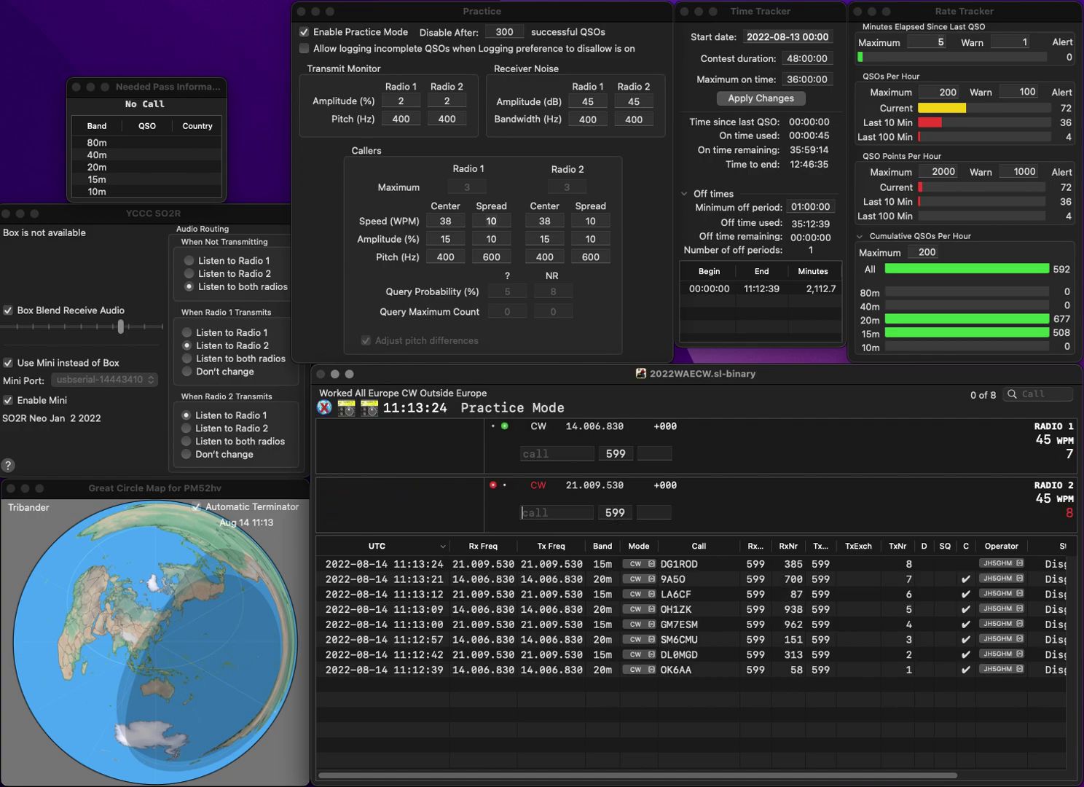
Step: Answer YU5ACD on Radio 1, fixing the first letter of the call before sending
type("DU5ACD")
key("Home")
key("Delete")
type("Y")
key("Return")
Step: Answer EU7K on Radio 2
left_click(556, 512)
type("EU")
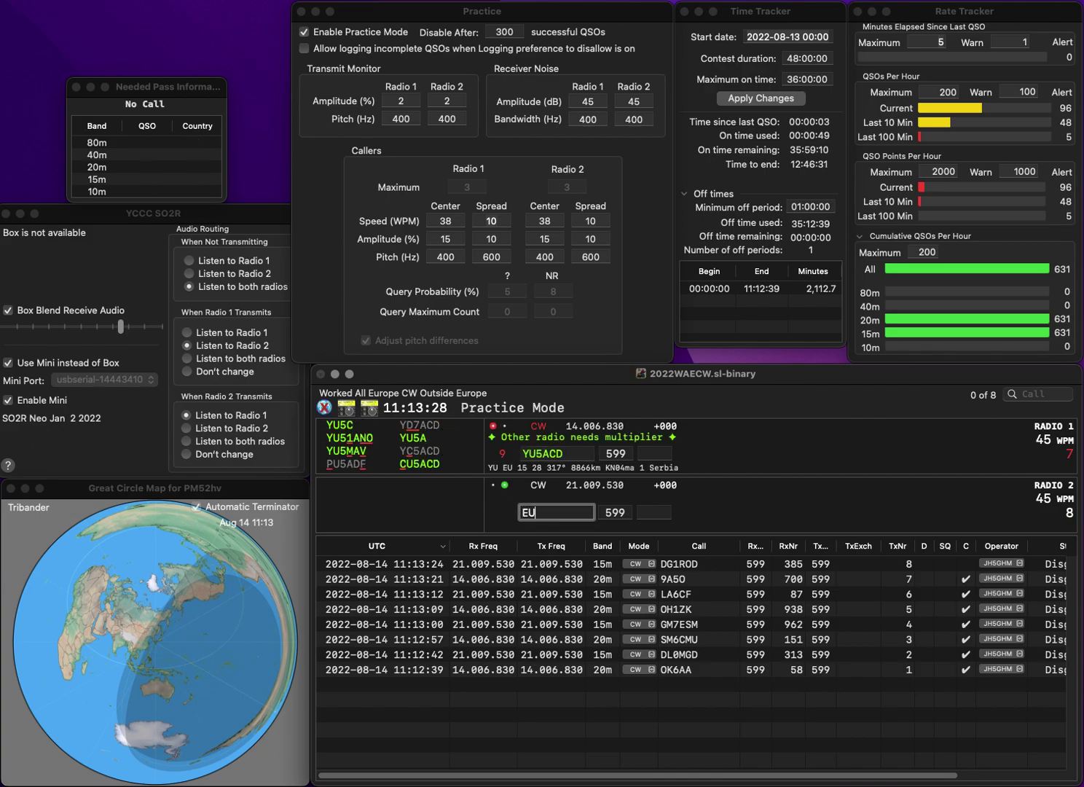
type("7K")
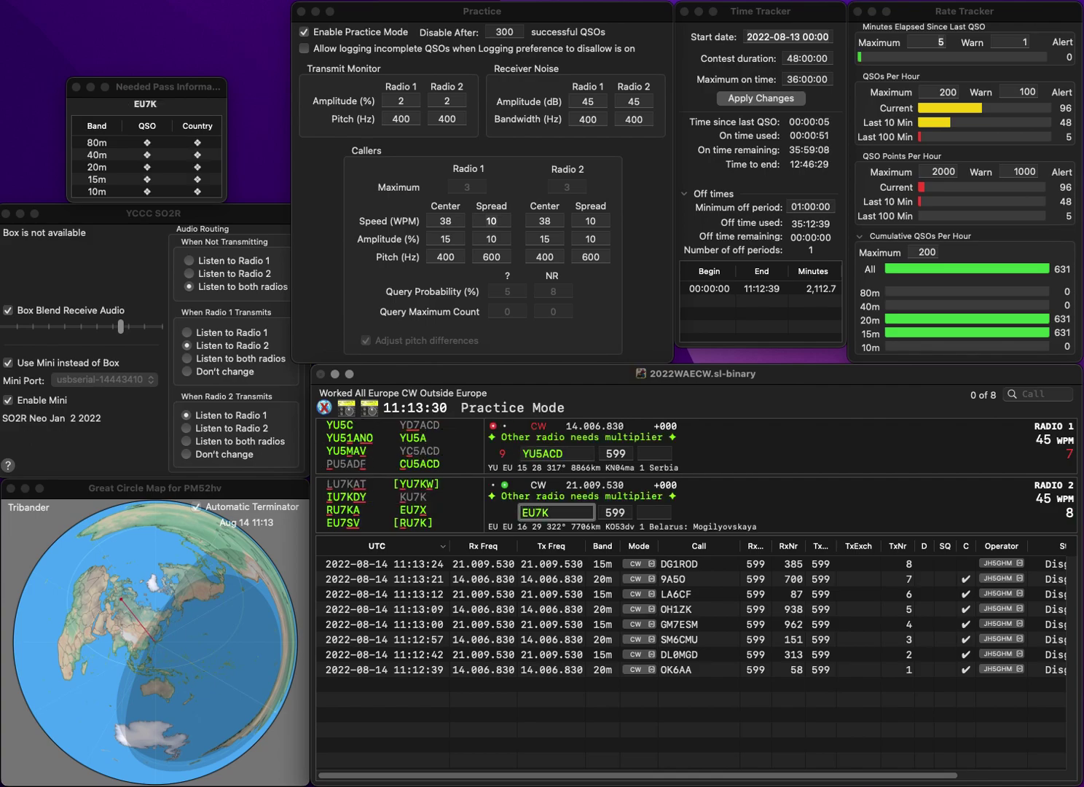
key("Return")
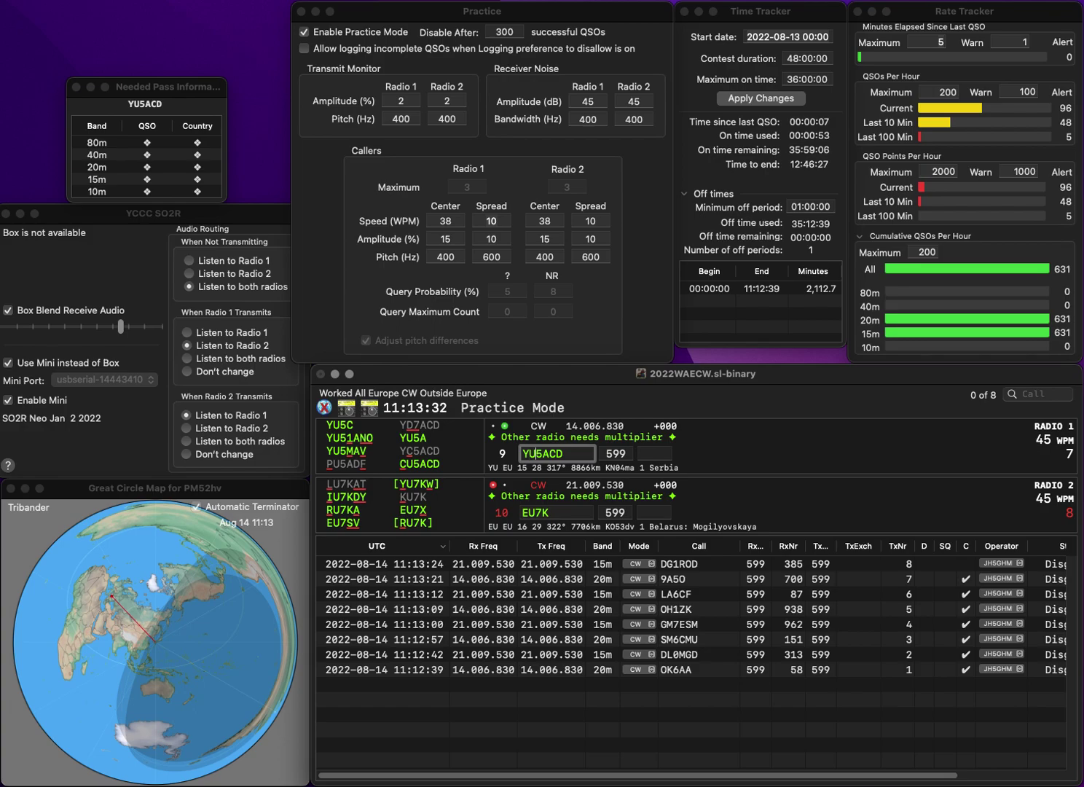
type("C")
key("Delete")
key("Return")
key("Left")
key("BackSpace")
type("F")
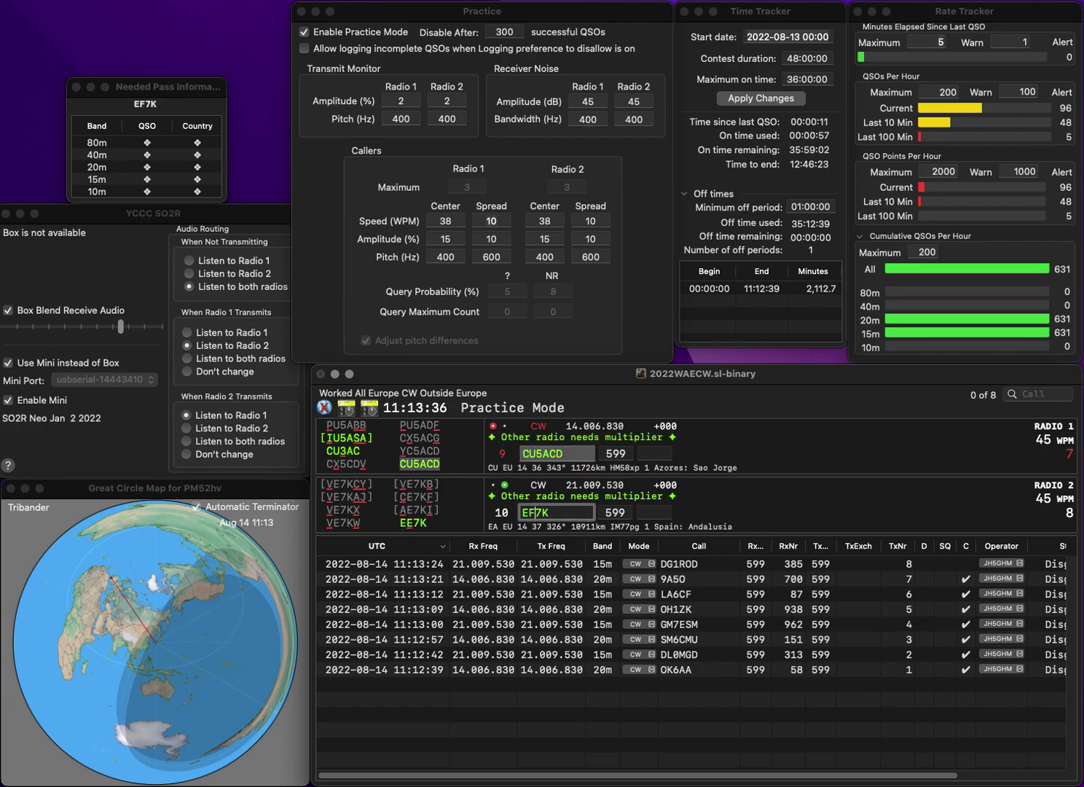
key("Return")
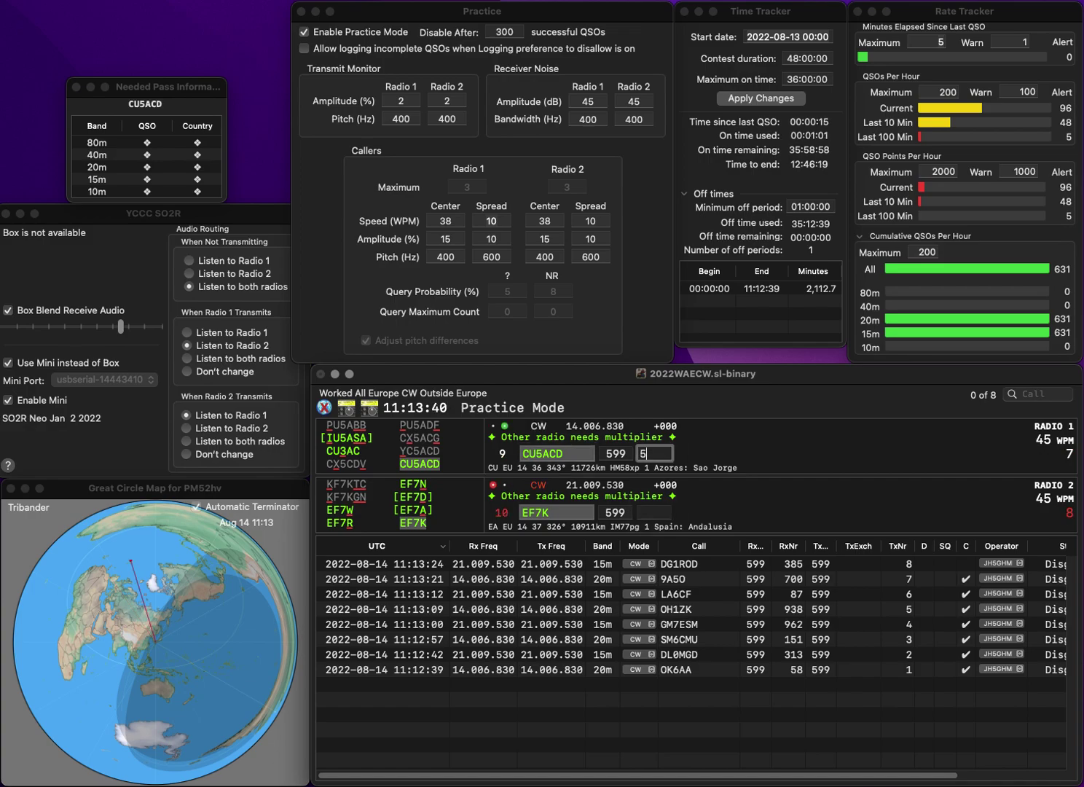
key("Return")
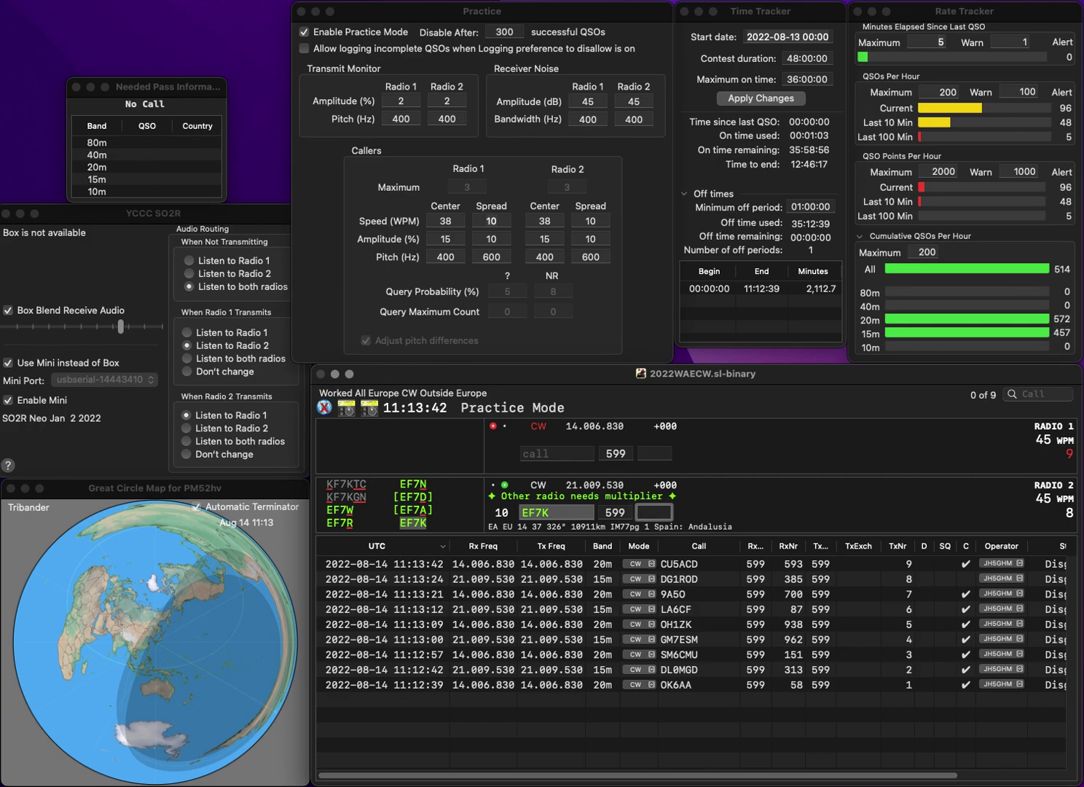
type("334")
key("Return")
Step: Answer the partial call HFY on Radio 1
type("SFY")
key("Left")
key("Left")
key("BackSpace")
type("H")
key("Return")
Step: Answer S57DC on Radio 2 and complete the Radio 1 call as HA4FY
type("H7DC")
key("Left")
key("Left")
key("Left")
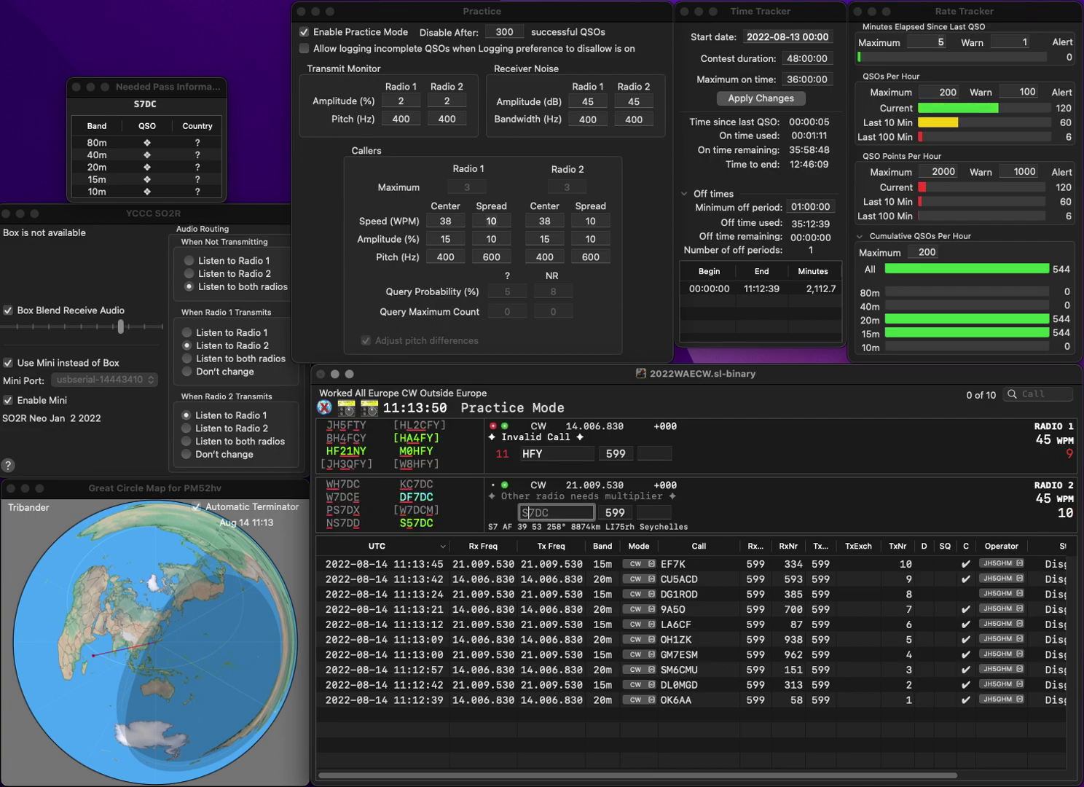
type("5")
key("Return")
type("4")
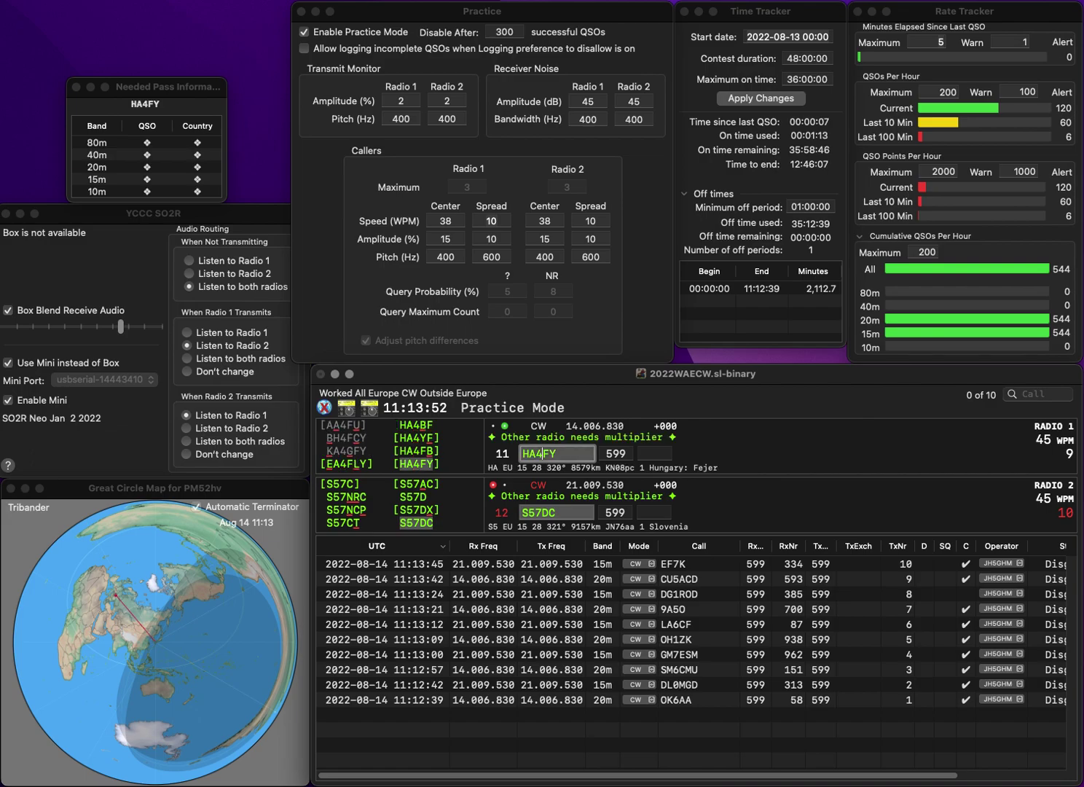
key("Return")
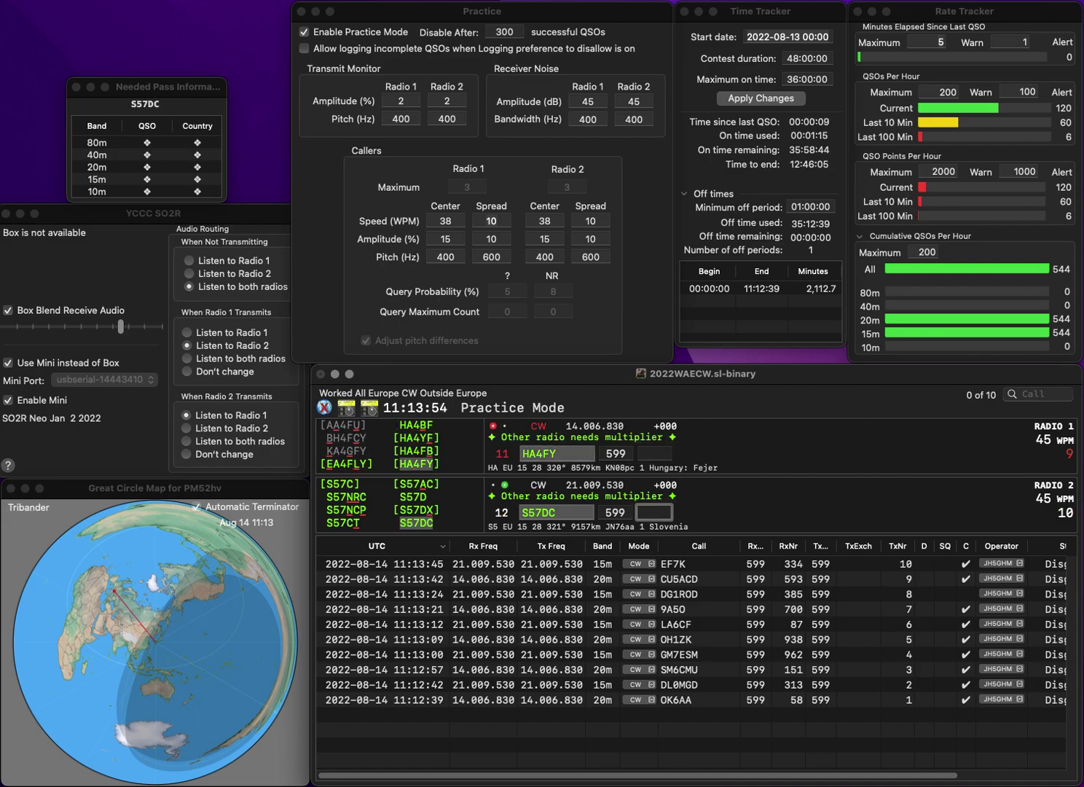
Step: Log S57DC on Radio 2 with received number 154 and HA4FY on Radio 1 with number 661
type("154")
key("Return")
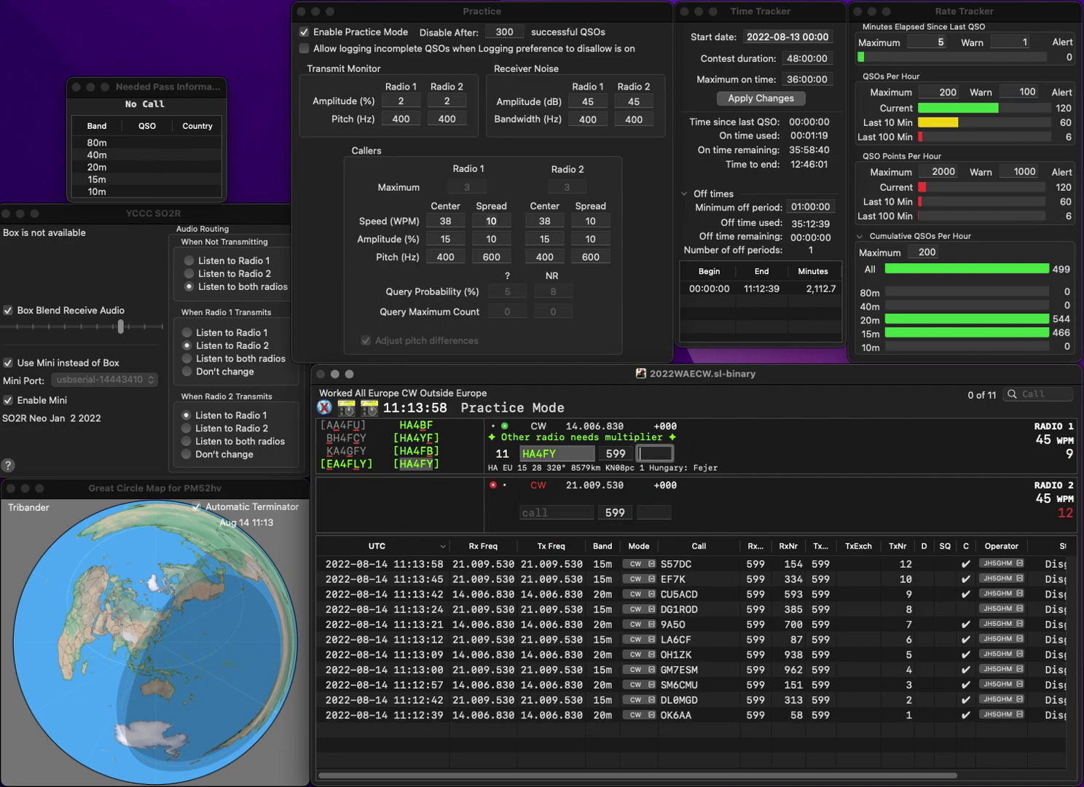
type("66")
key("Return")
Step: Answer a Radio 2 caller with a partly copied call ending in 7DJS
type("7")
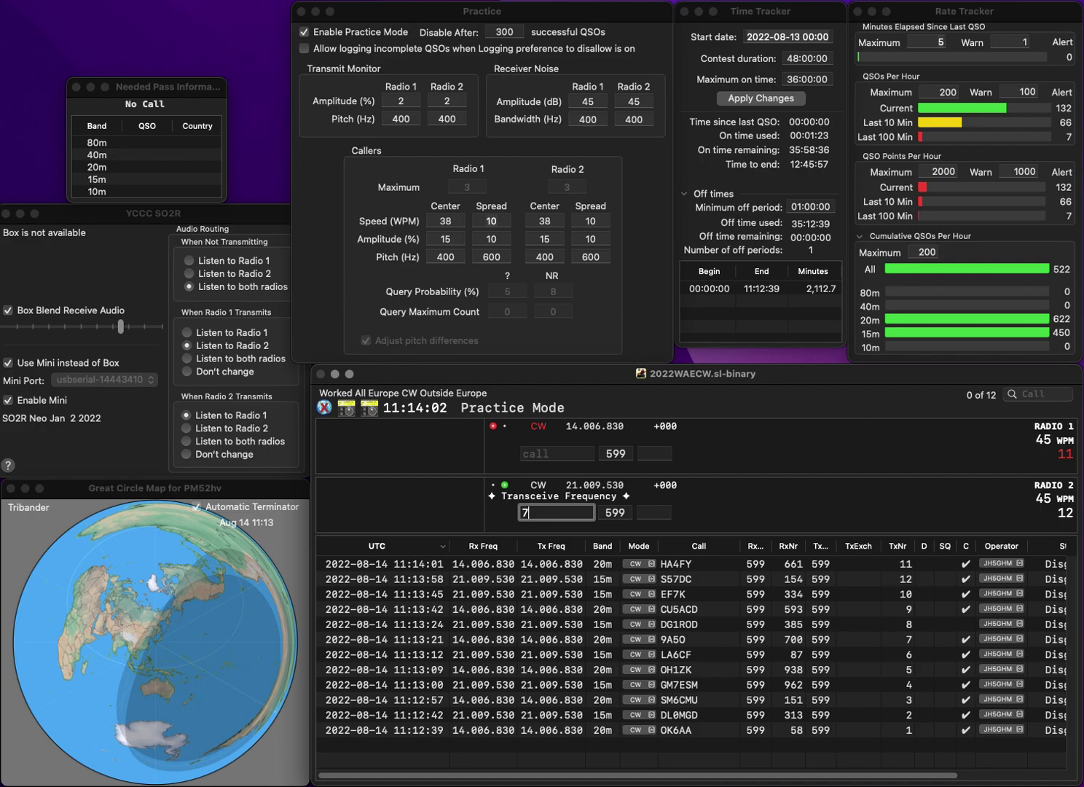
type("DJS")
key("Home")
type("E7")
key("Return")
key("grave")
key("grave")
key("grave")
key("Delete")
key("Delete")
type("IZ")
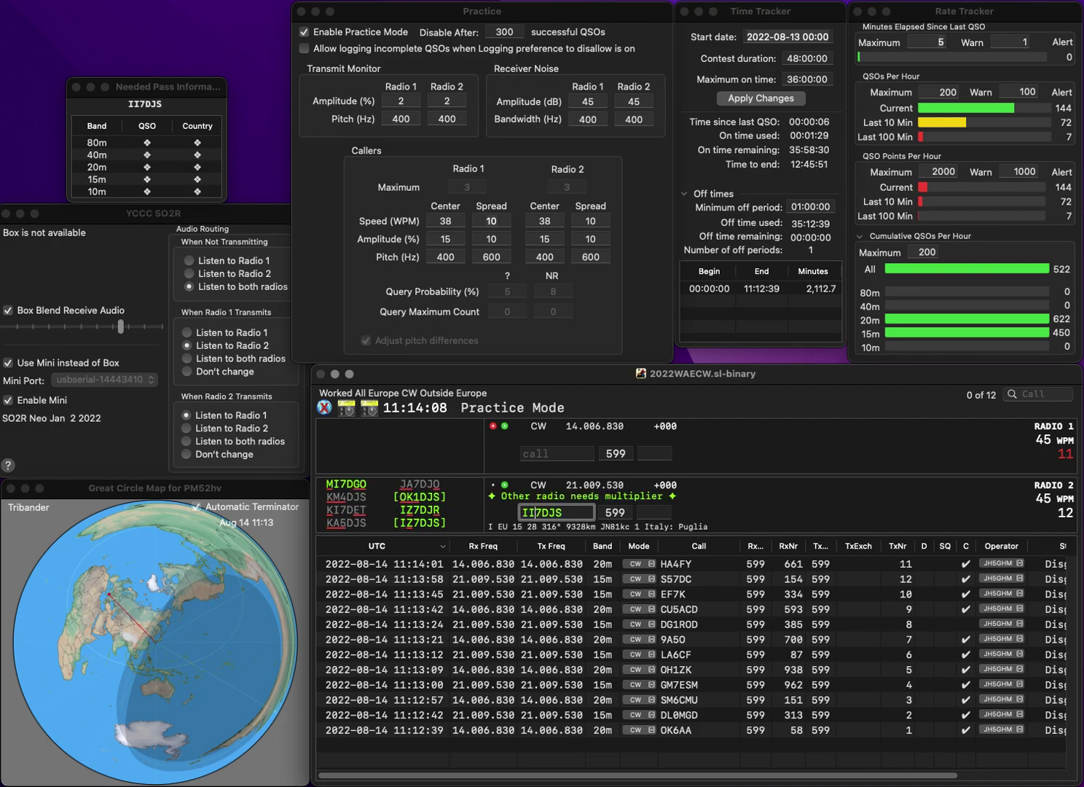
key("grave")
key("grave")
key("Return")
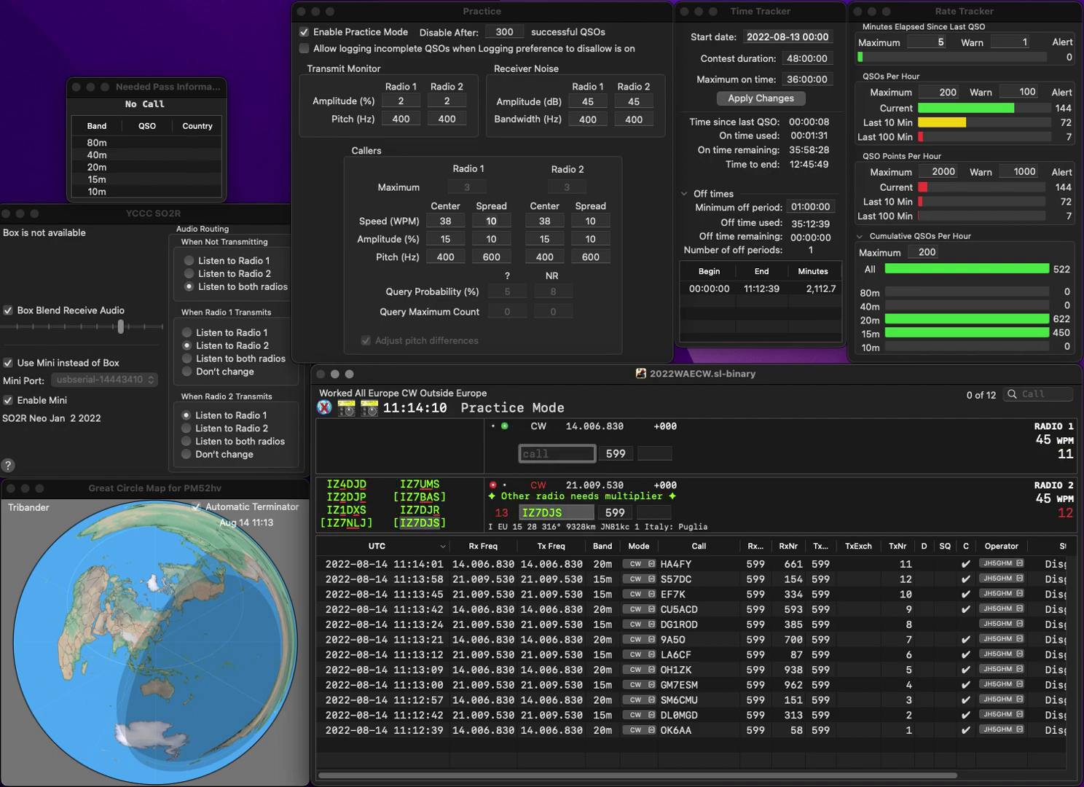
Step: Answer 9A0HRS on Radio 1 and return to the Radio 2 contact
type("9A0HRS")
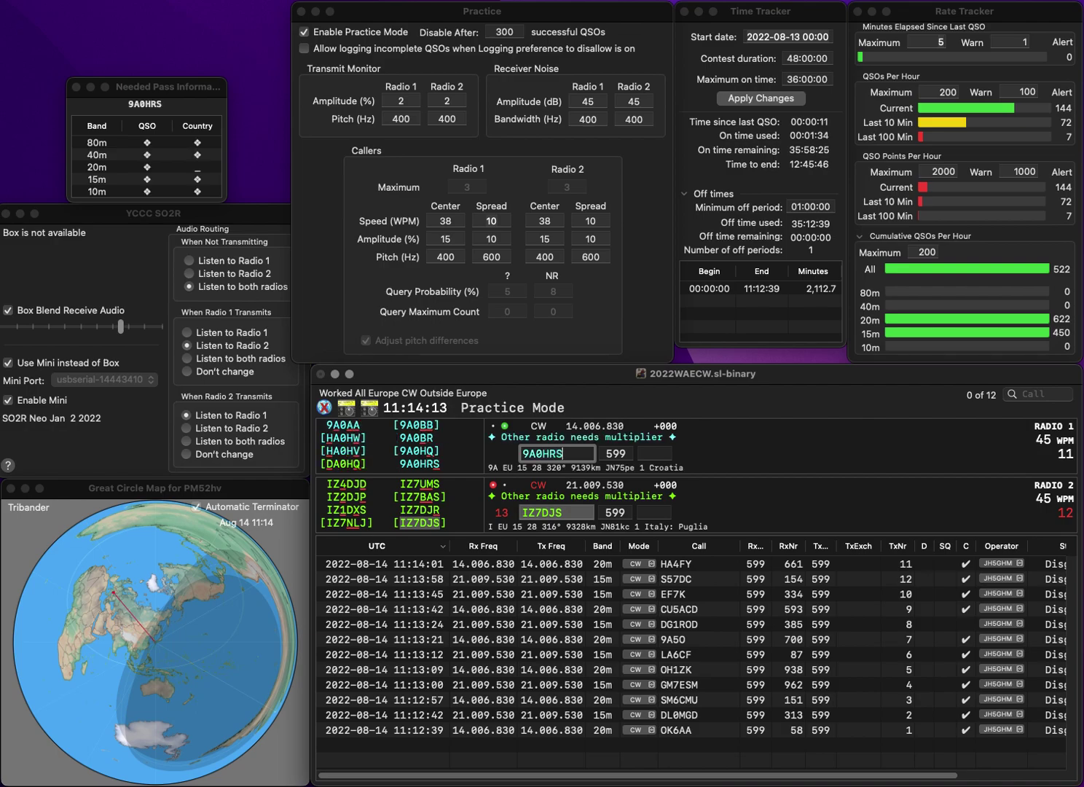
key("Return")
key("grave")
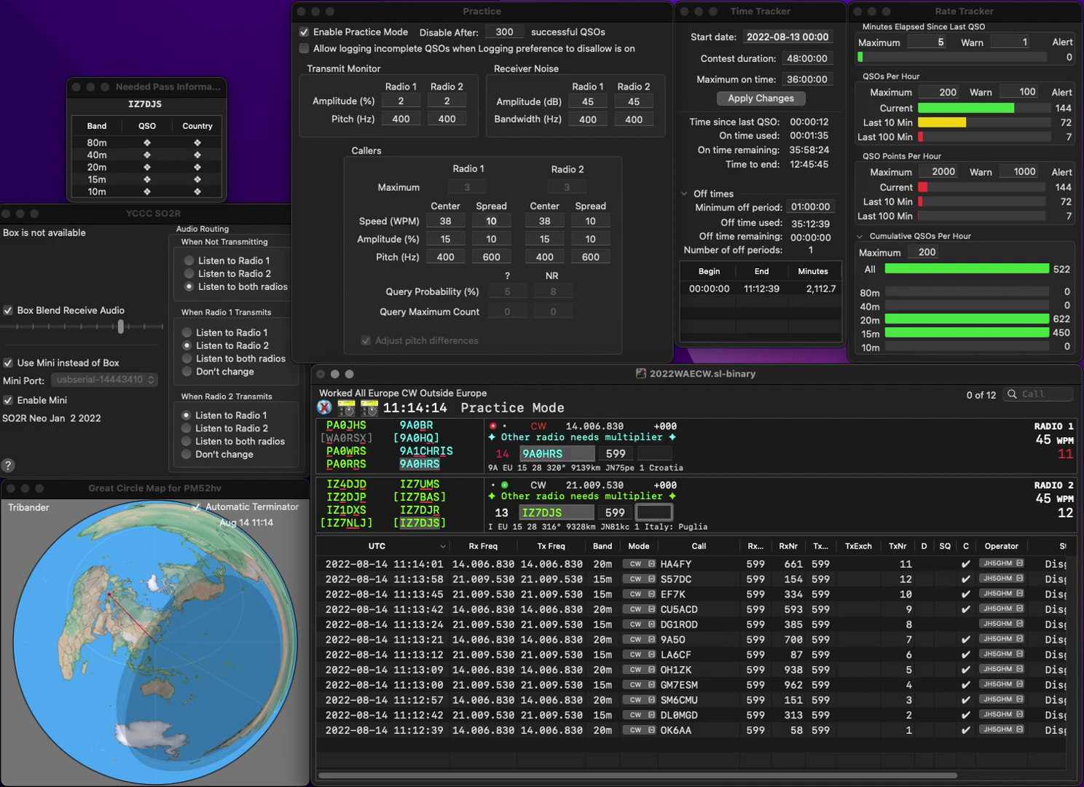
type("948")
key("Return")
key("grave")
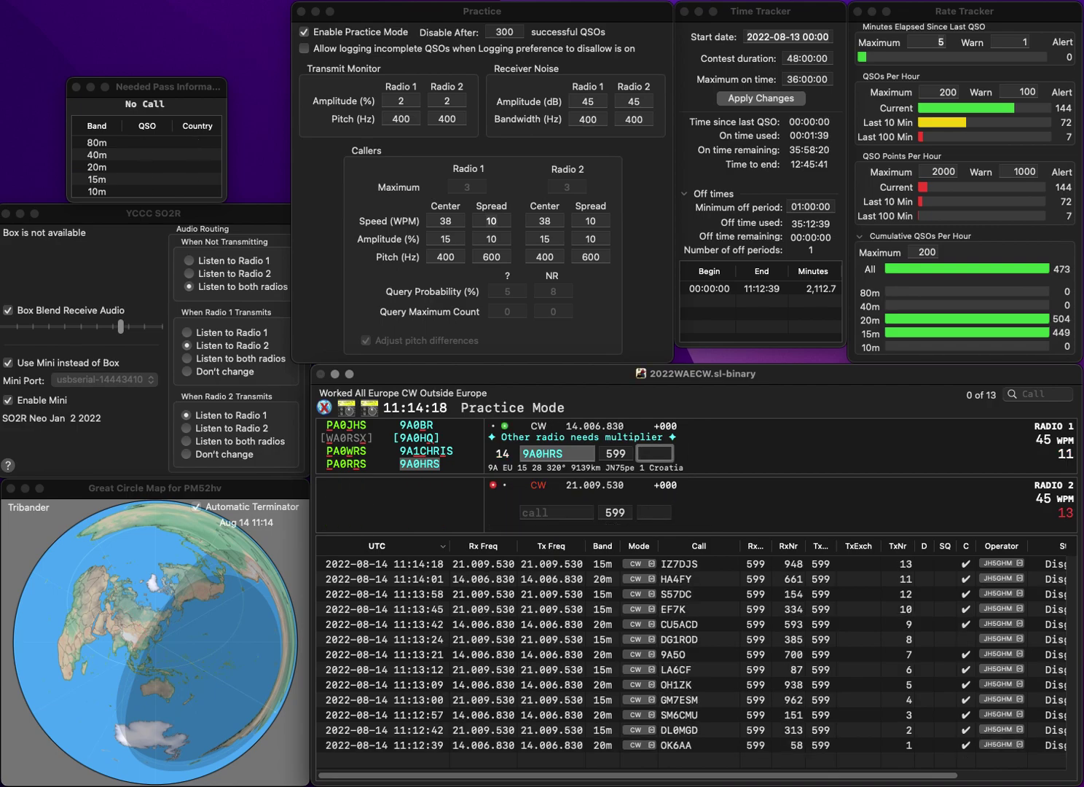
type("3")
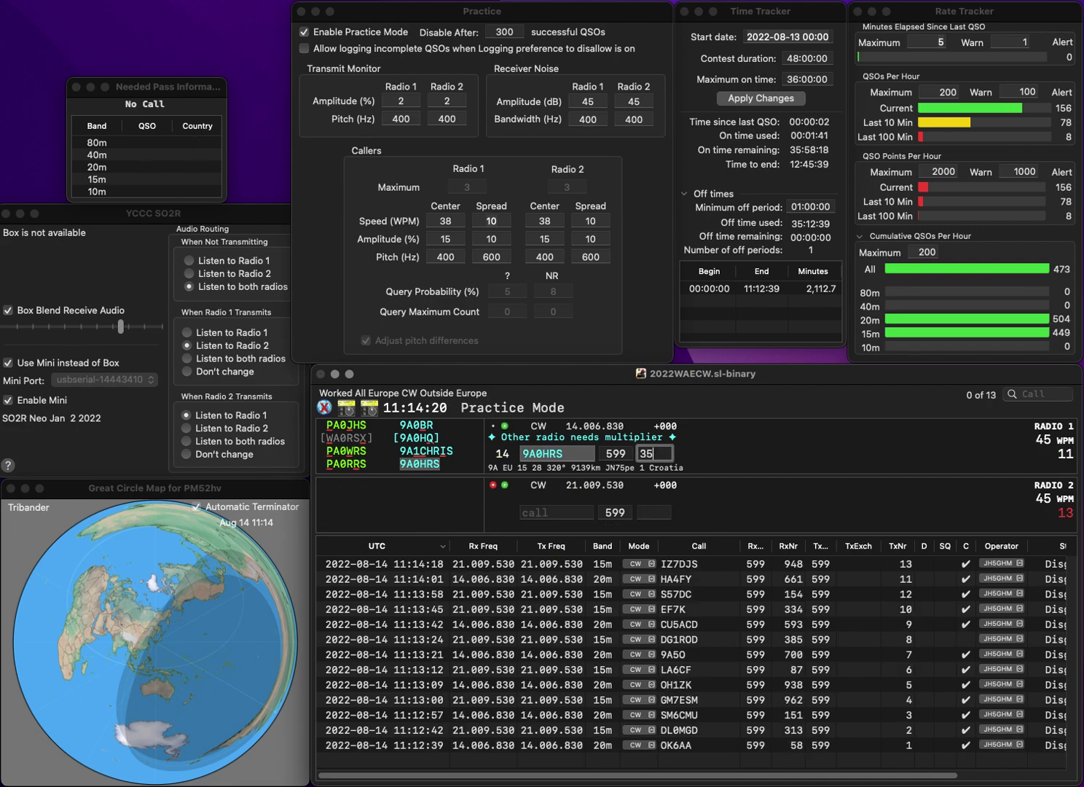
type("5")
key("Return")
Step: Answer UA3QR on Radio 2 and switch entry back to Radio 1
key("grave")
type("UA3QR")
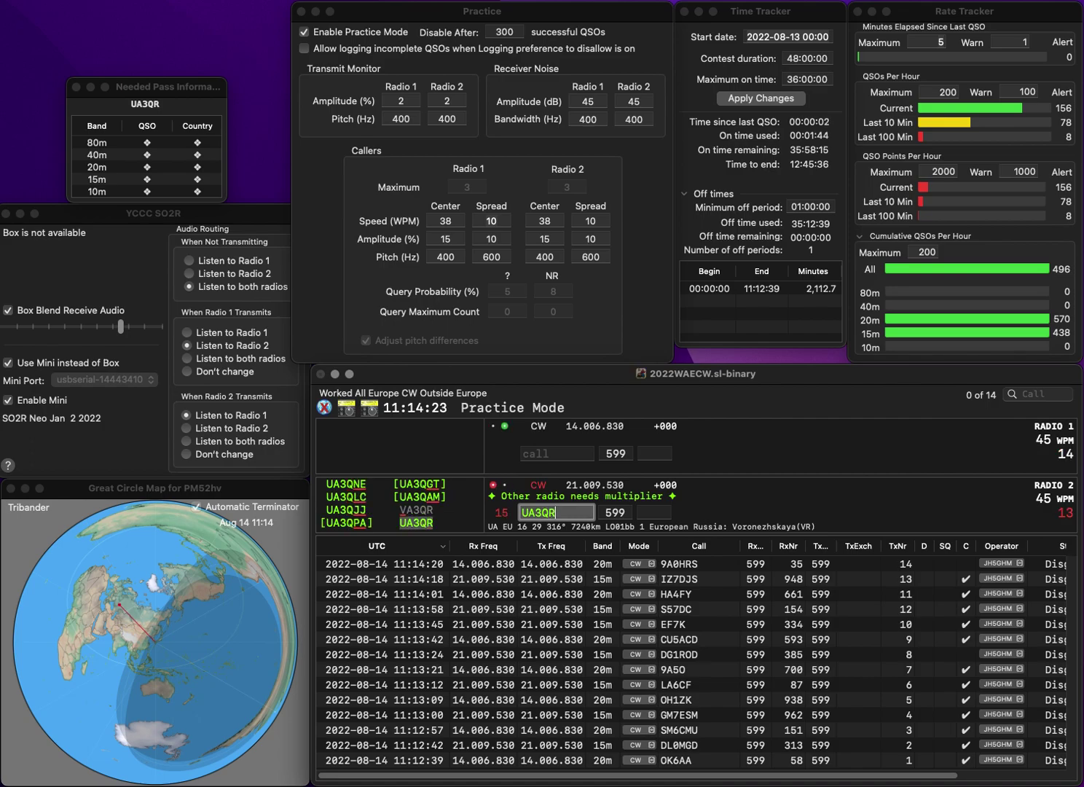
key("Return")
key("grave")
Step: Answer SP6DHH on Radio 1 and move to the received number of the Radio 2 contact
type("SP")
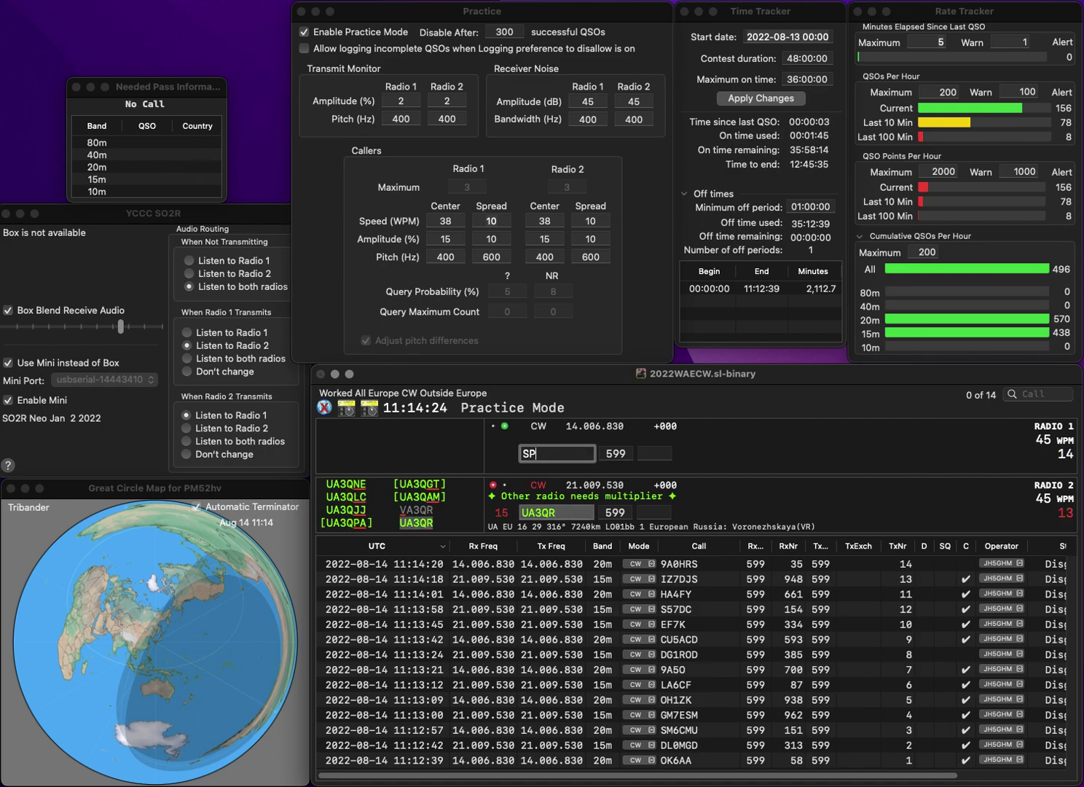
type("6DHH")
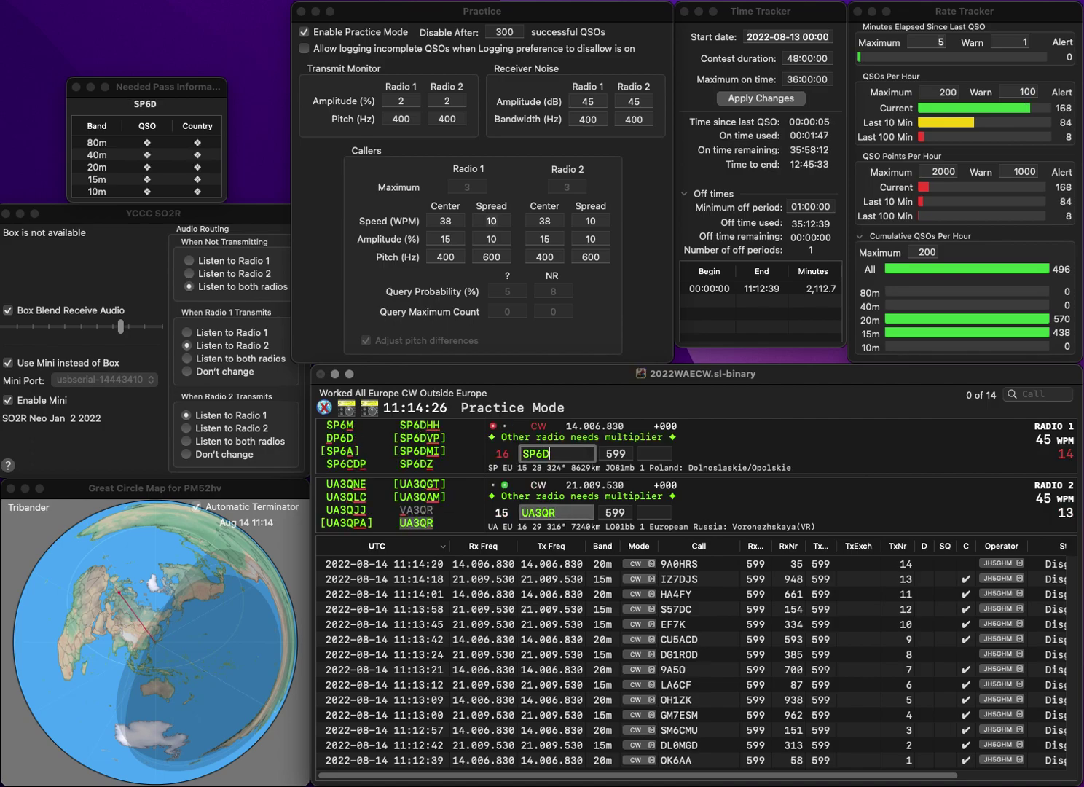
key("Return")
key("grave")
key("space")
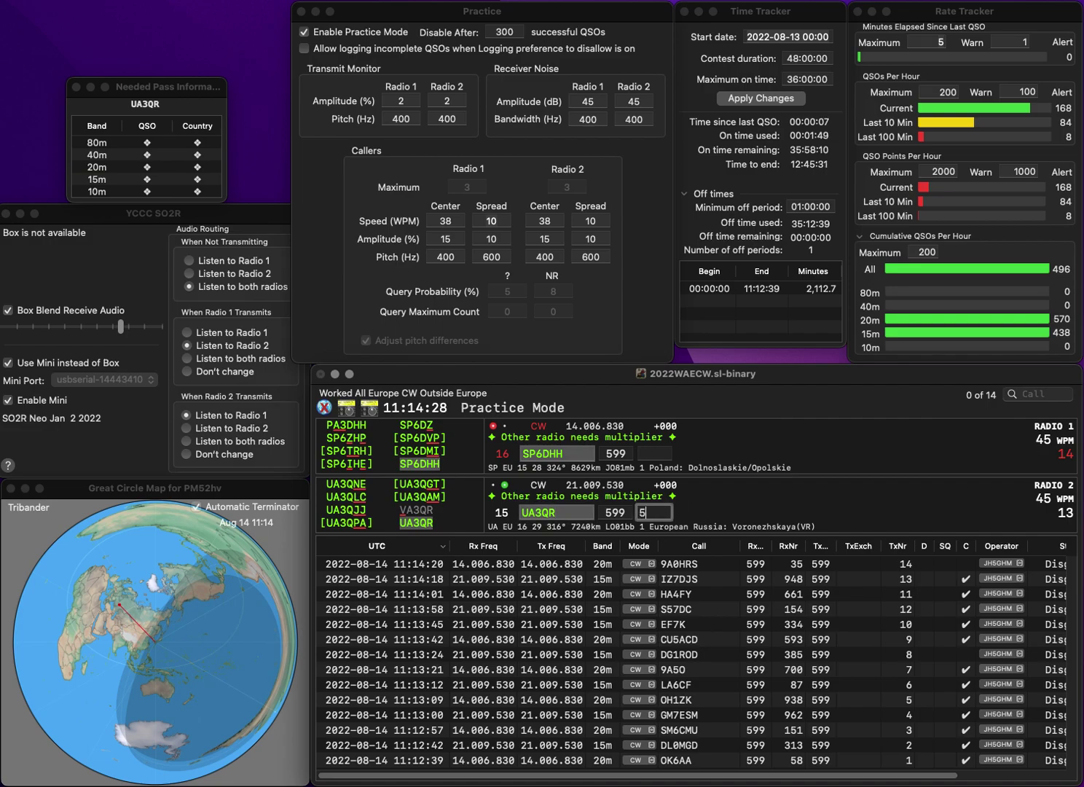
type("547")
key("Return")
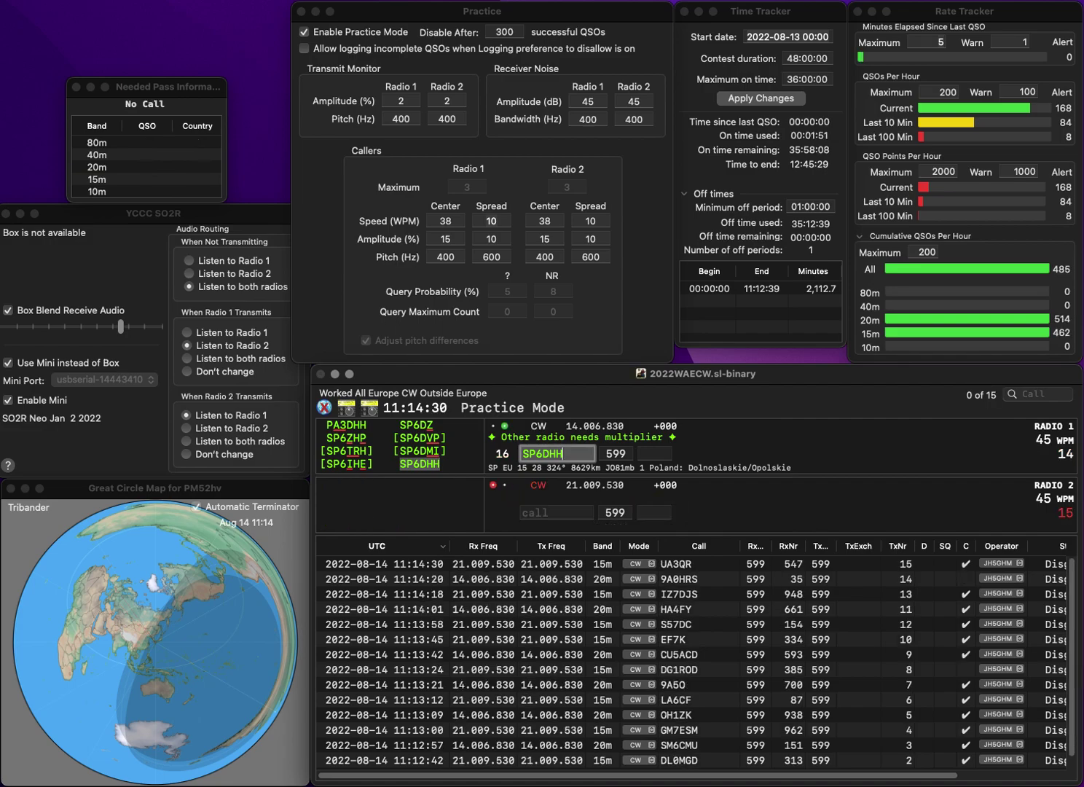
key("space")
type("451")
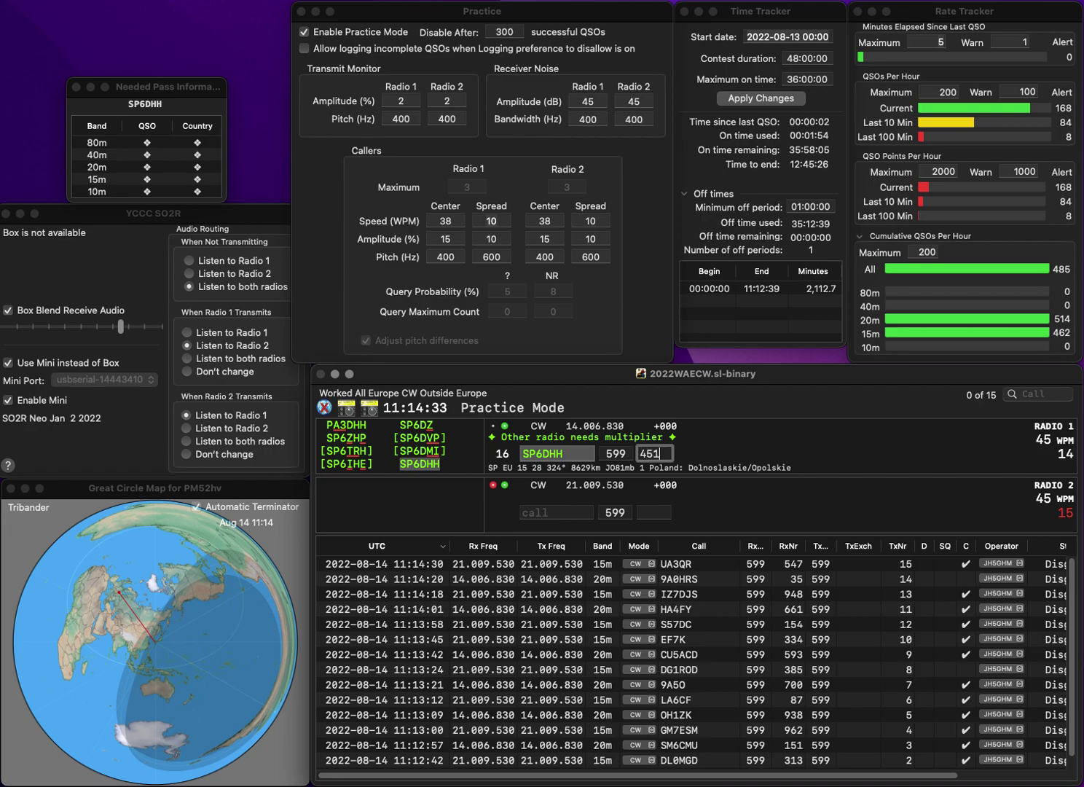
key("Return")
type("SLY2")
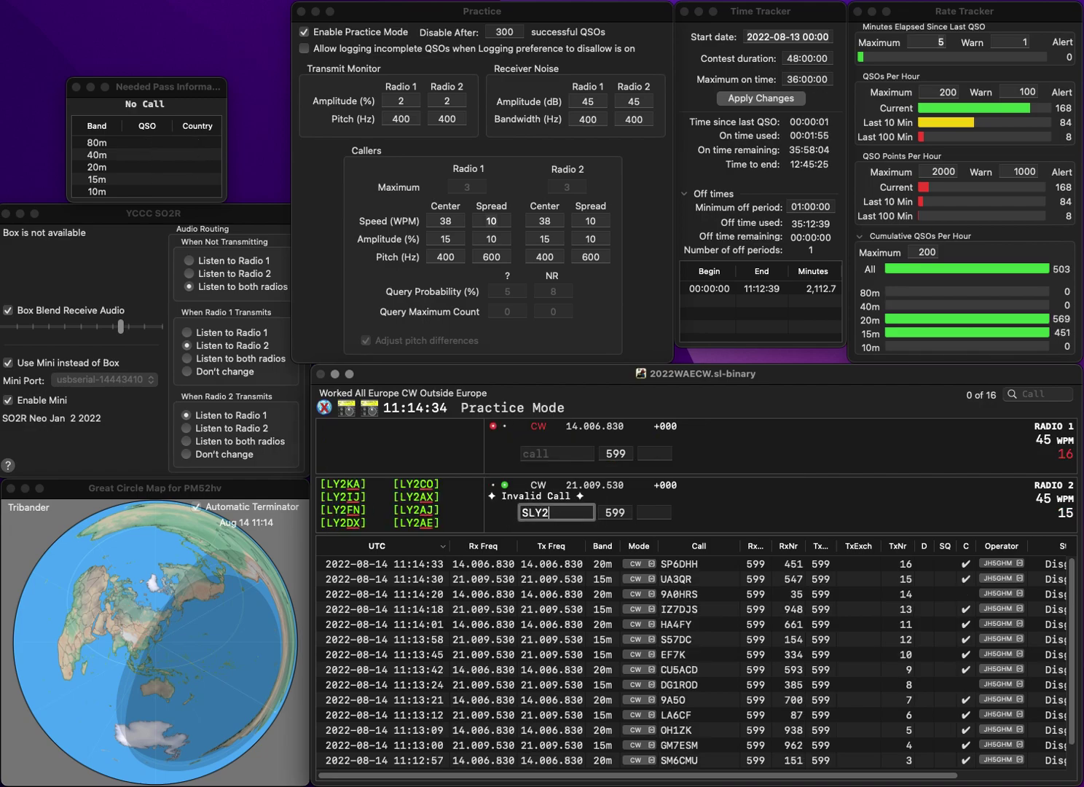
type("BUU")
key("Home")
key("Delete")
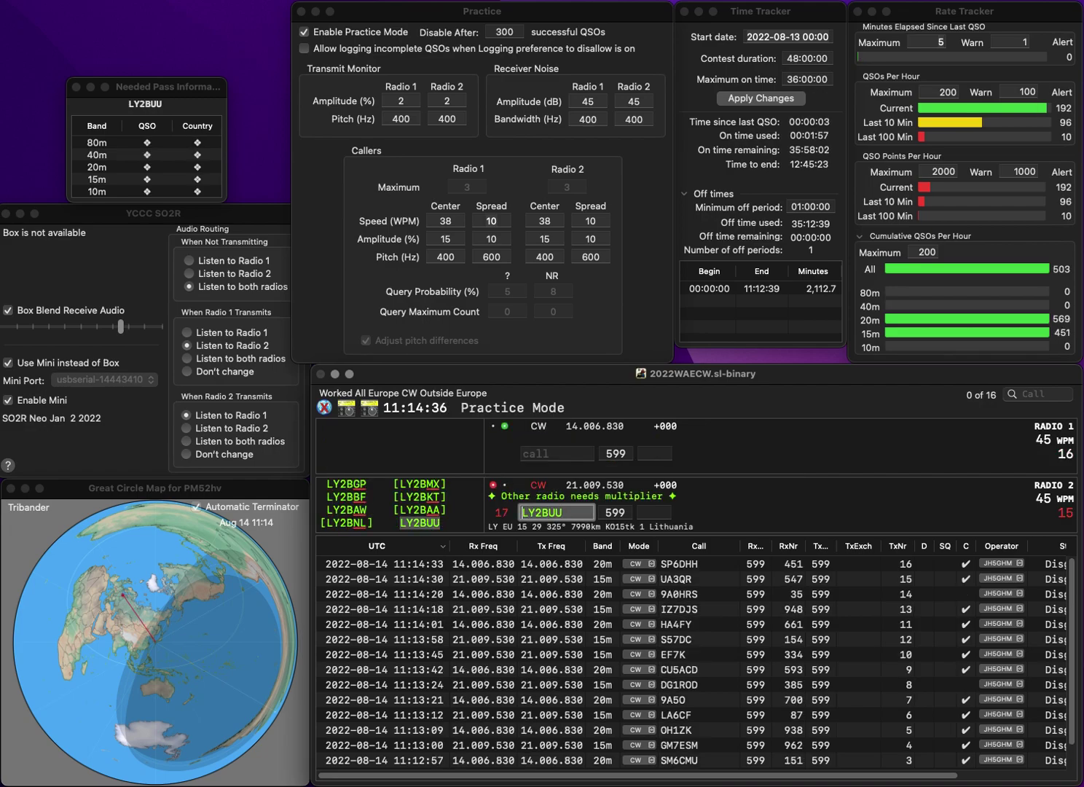
key("Return")
Step: Answer 2Q0YAY/70 on Radio 1, adding the missing leading 2 to the call before sending
type("Q0YAY/70")
key("Home")
type("2")
key("Return")
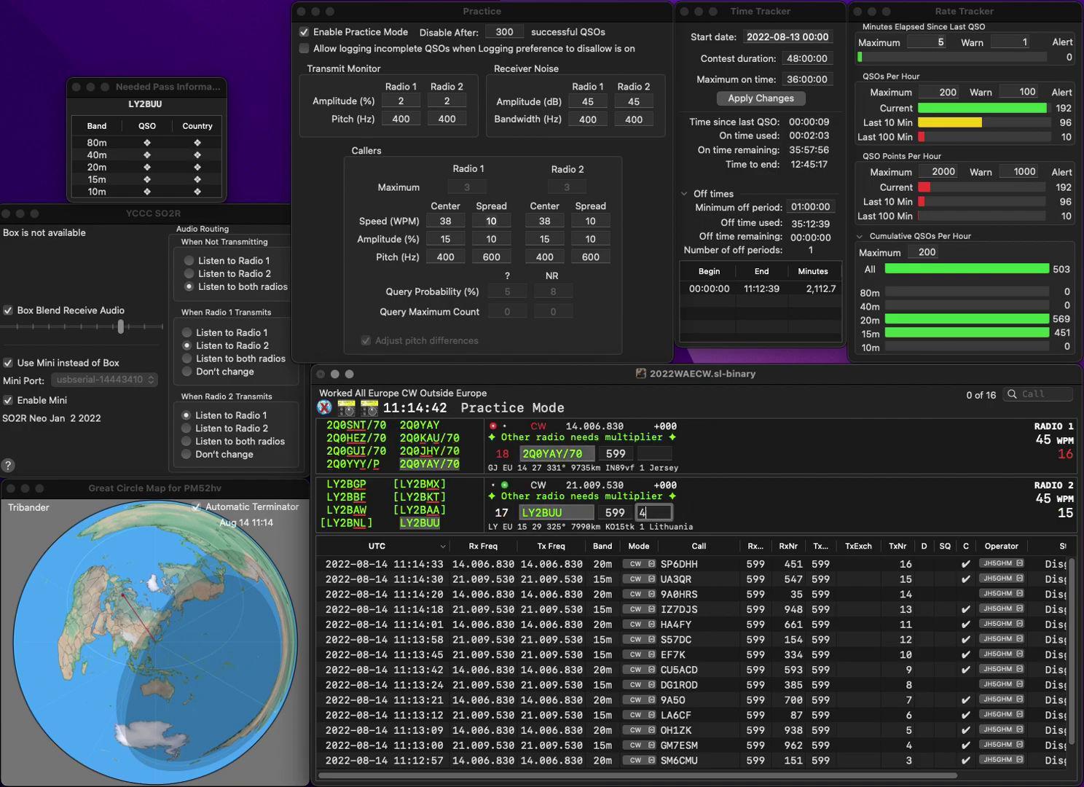
key("Return")
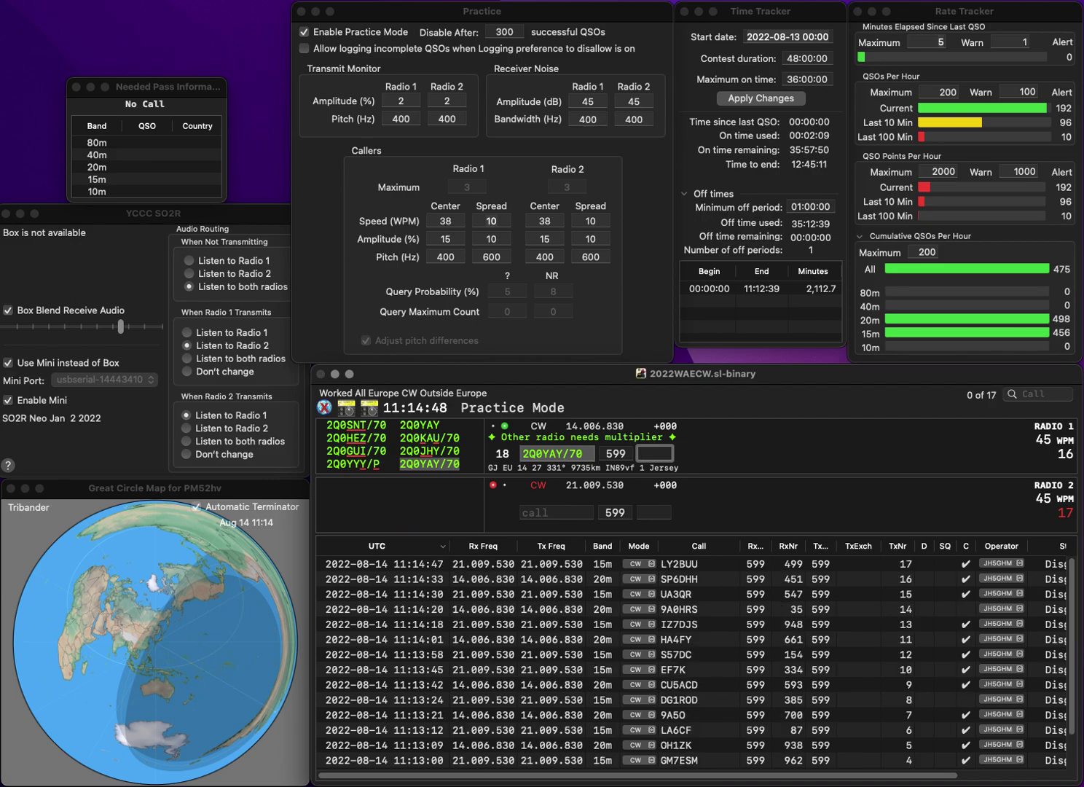
type("879")
key("Return")
type("3Z")
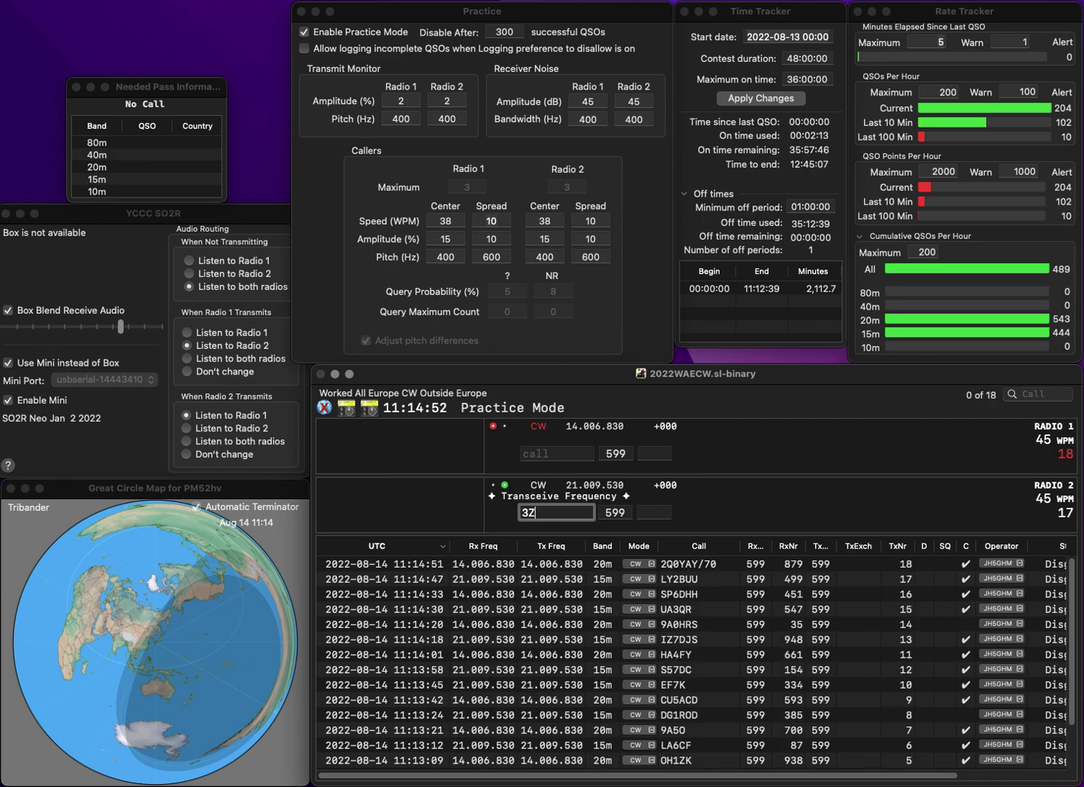
type("SS")
key("Home")
type("G")
key("Return")
Step: Answer the next caller on Radio 1 as IU4PCW
type("IIU4PY")
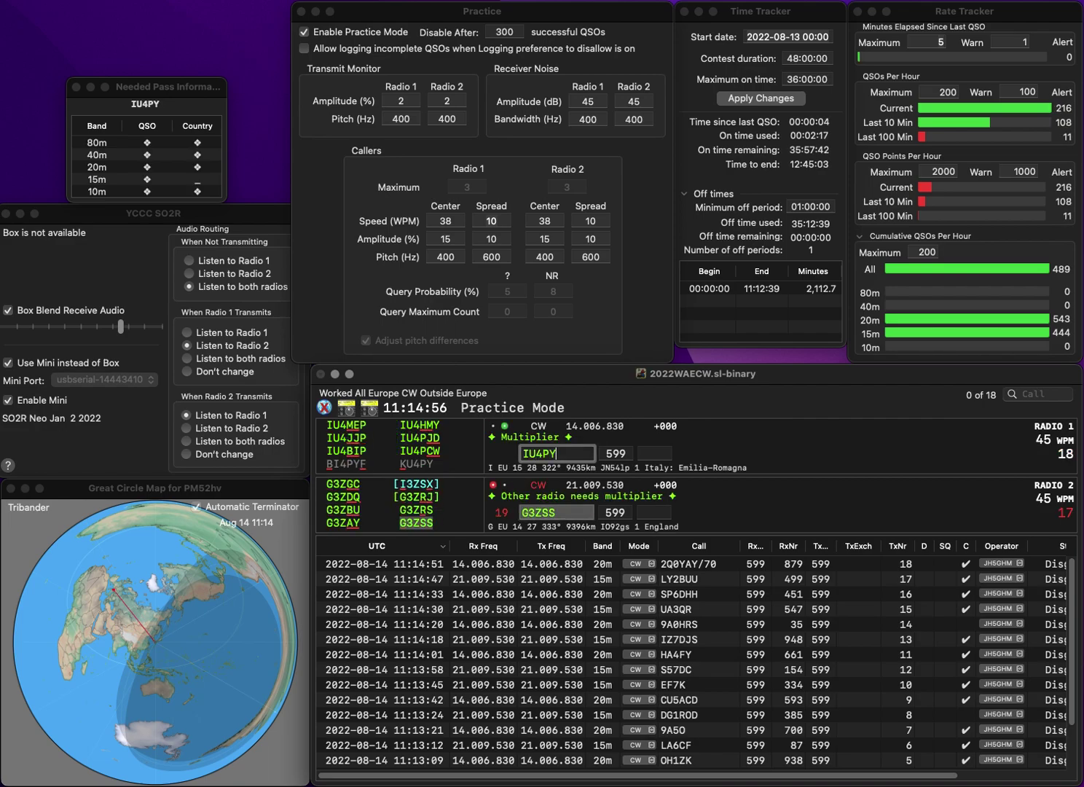
type("WC")
key("Return")
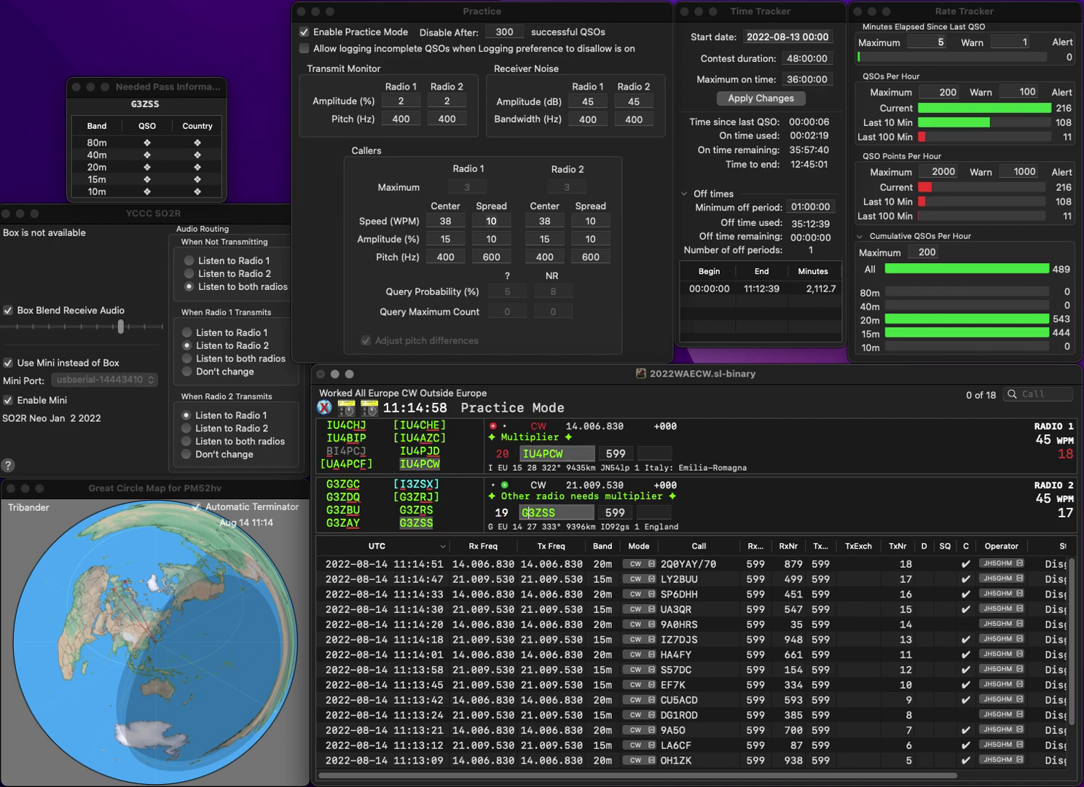
Step: Log G3ZSS on Radio 2 with received number 895 and IU4PCW on Radio 1 with number 890
type("895")
key("Return")
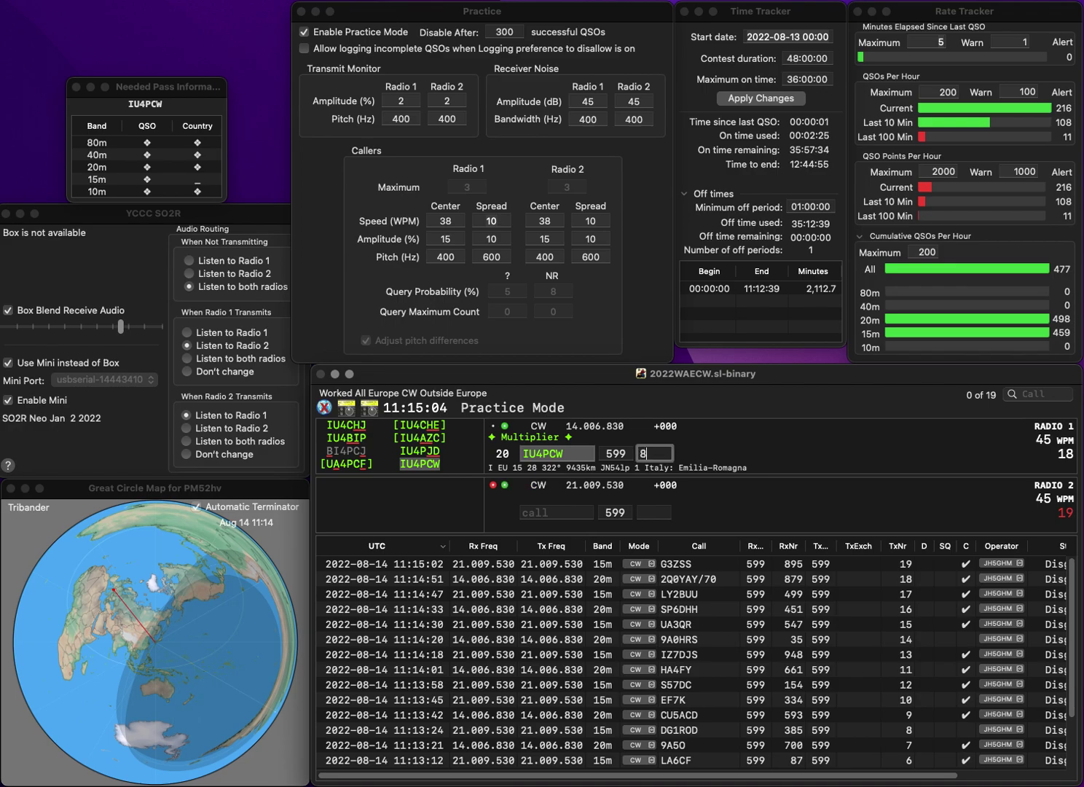
type("890")
key("Return")
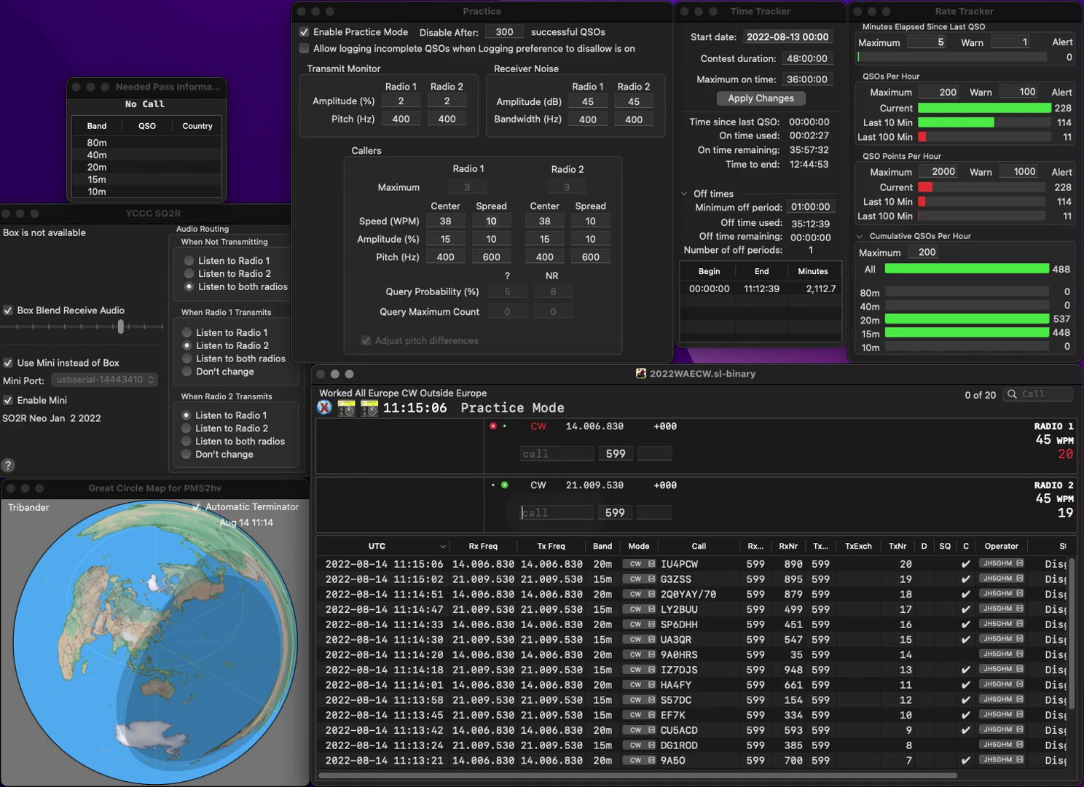
Step: Answer the next caller on Radio 2 with the partial call 7VV
type("7VV")
key("Return")
type("G")
key("BackSpace")
type("DL")
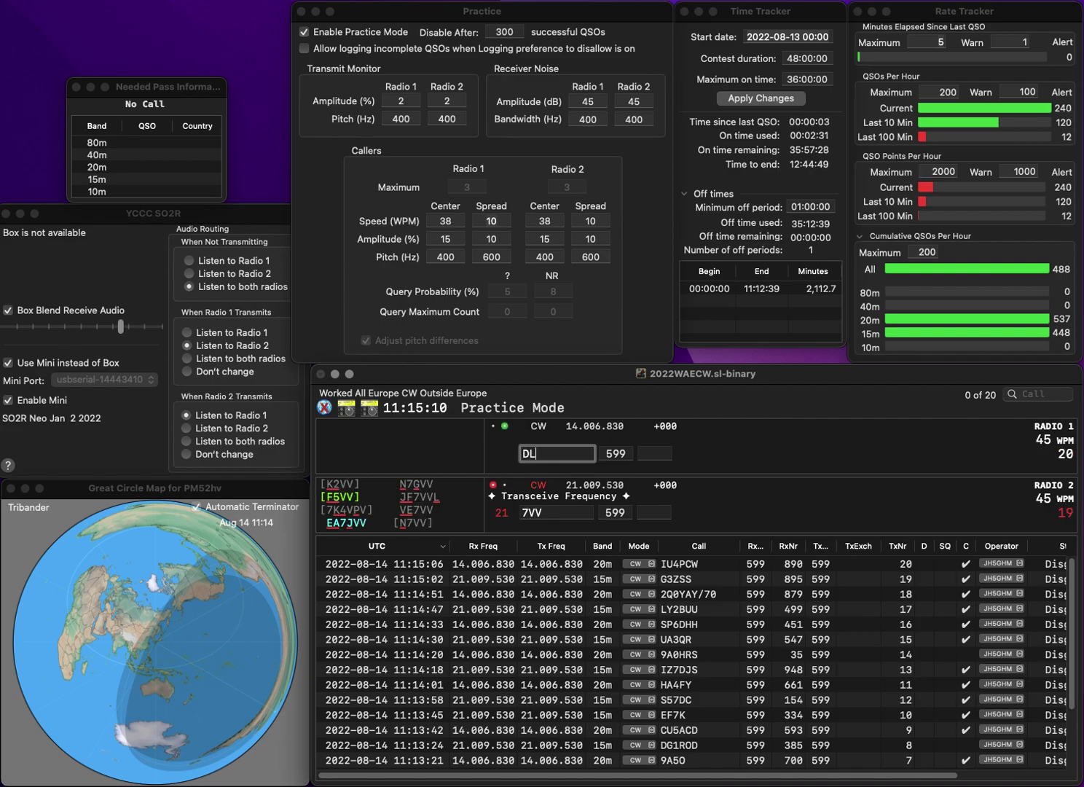
type("2FAG")
key("Return")
type("OK")
key("BackSpace")
type("U")
key("Return")
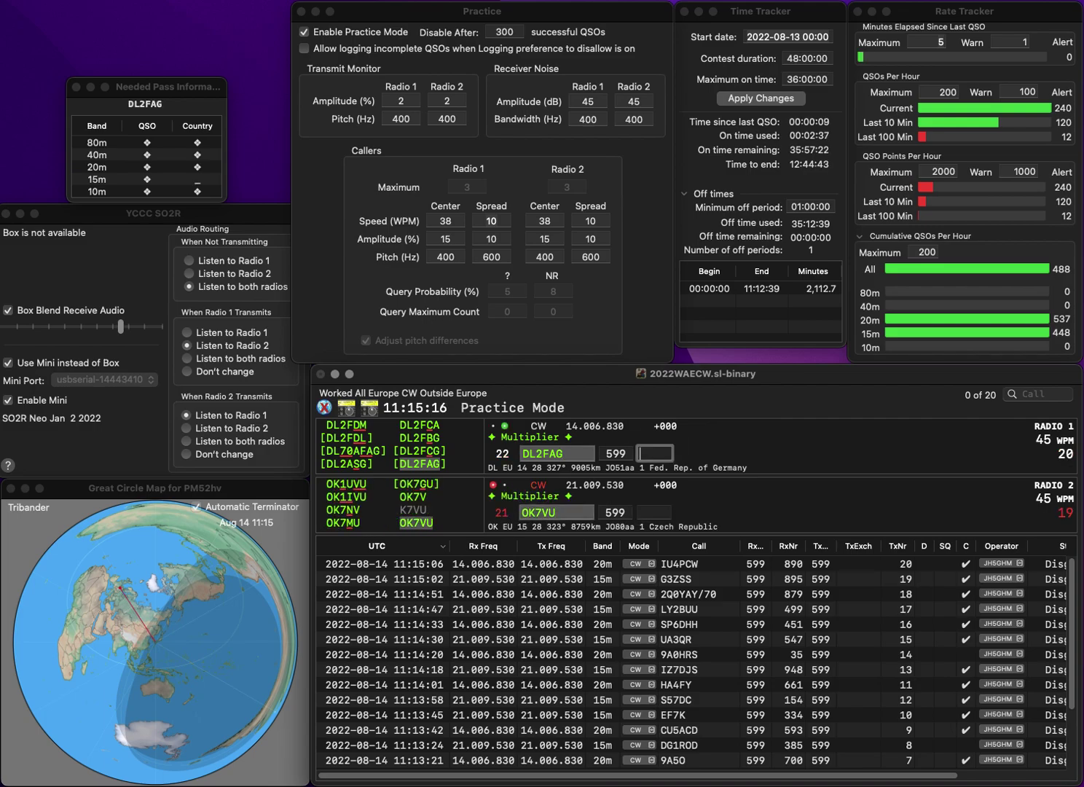
type("276")
key("Return")
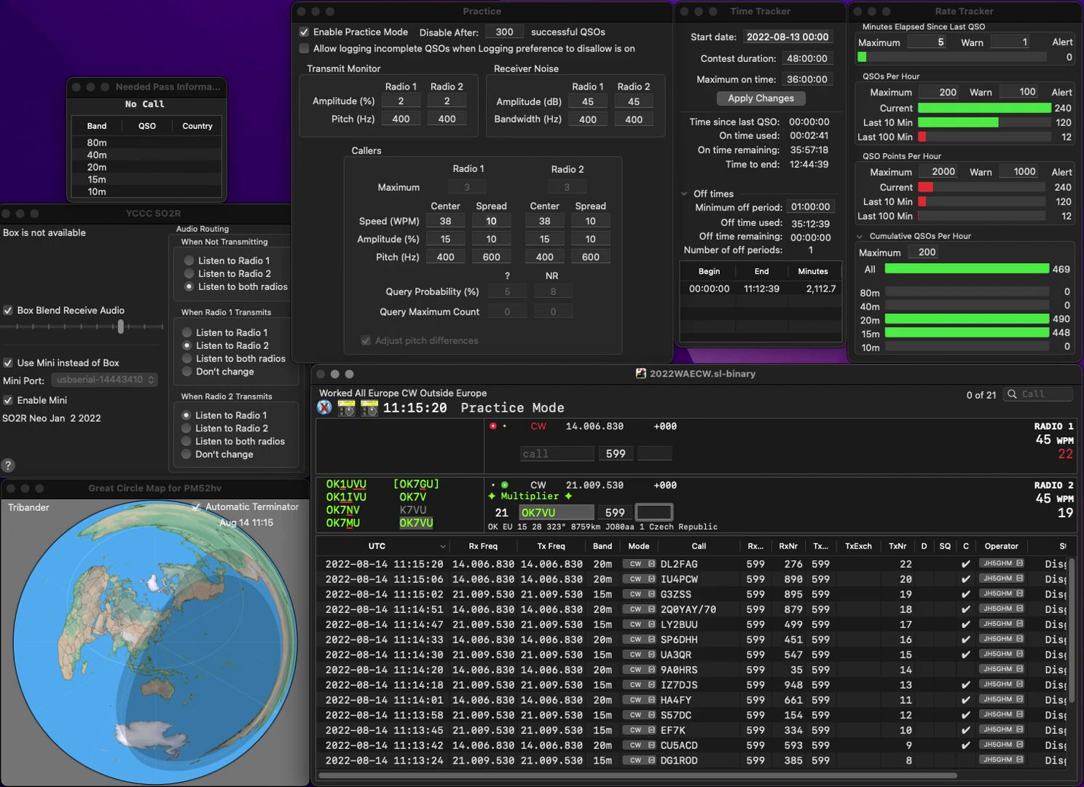
type("785")
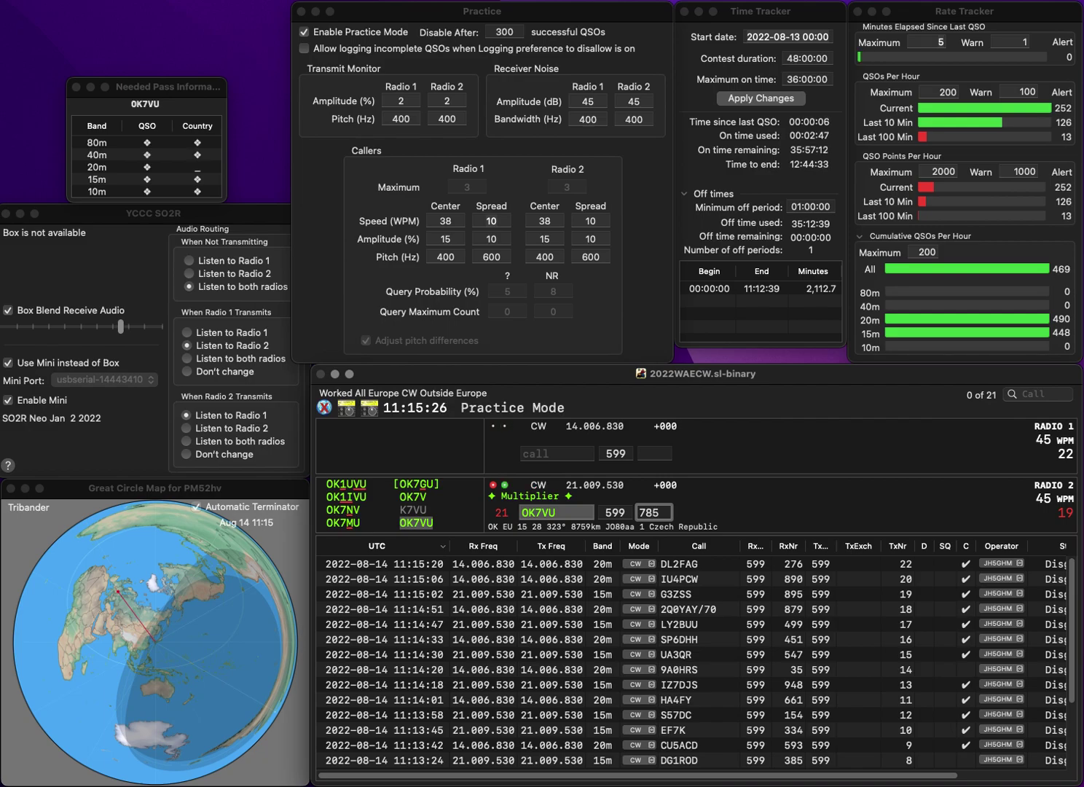
key("Return")
type("G3KYF")
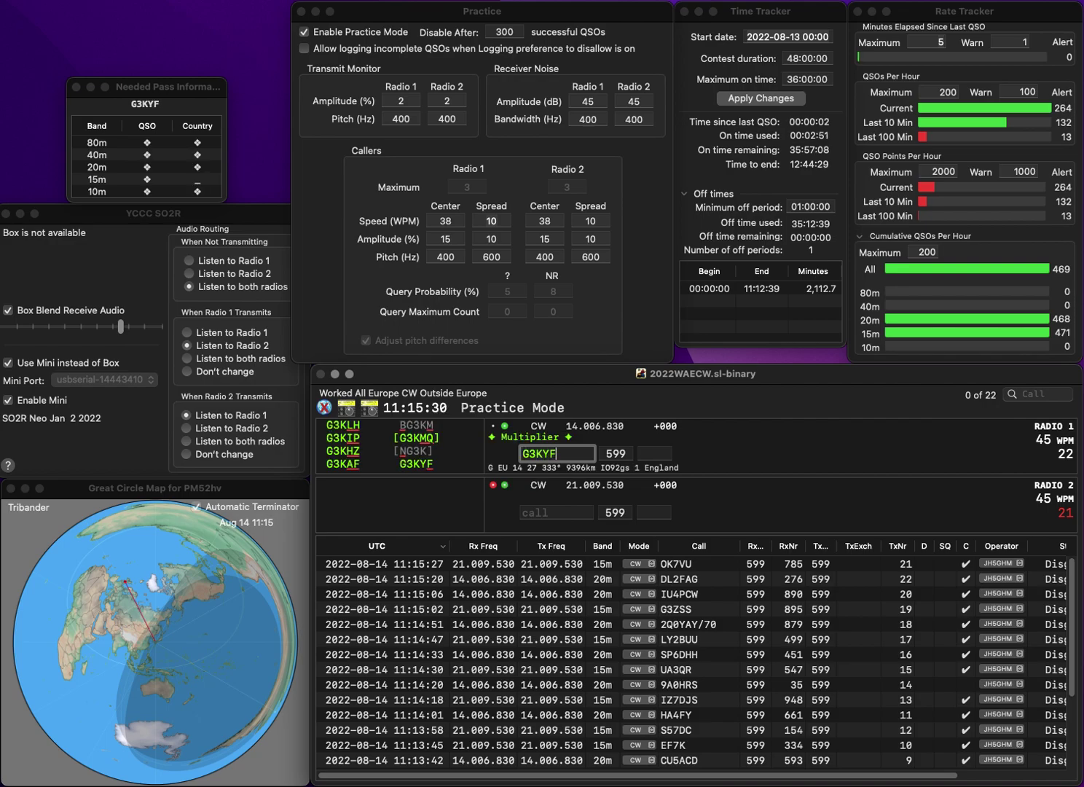
key("Return")
type("IK6SHU")
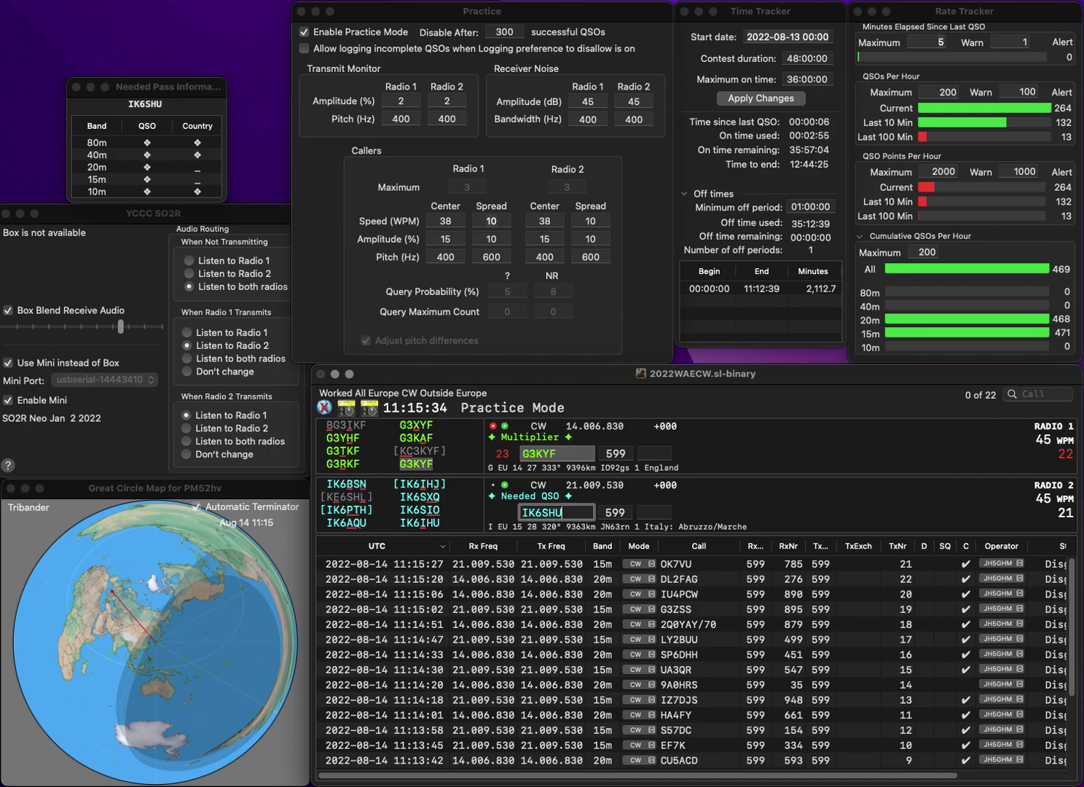
type("I")
key("Return")
type("701")
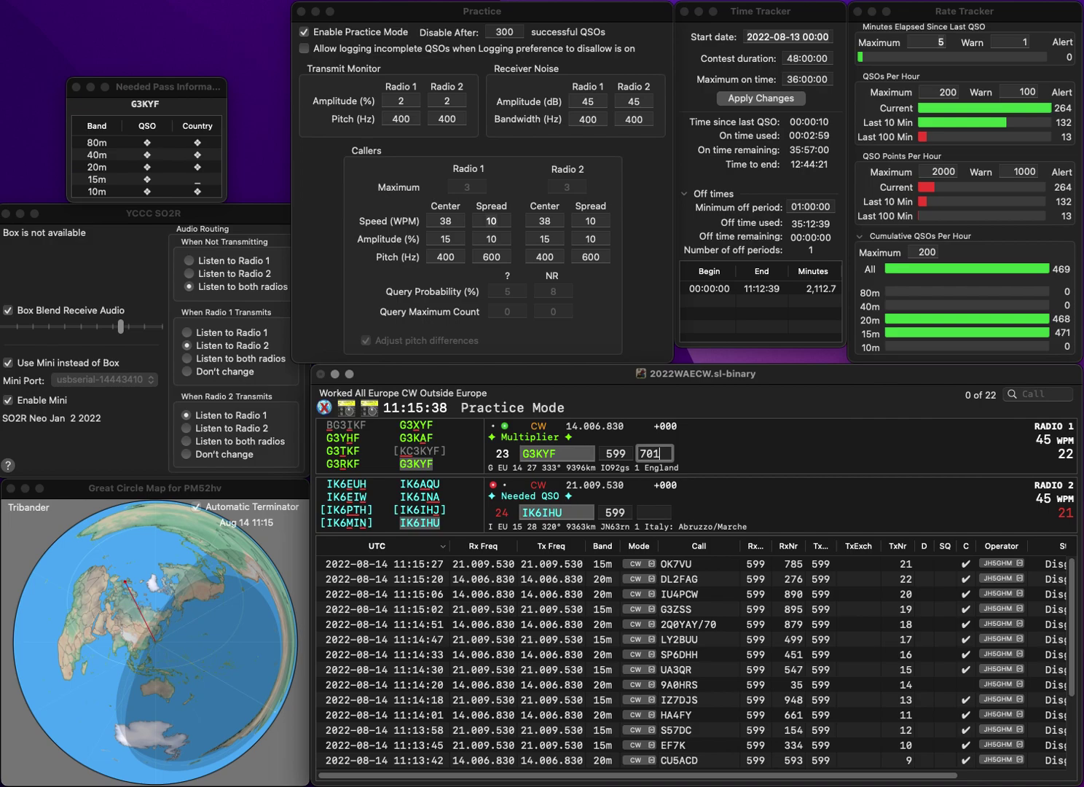
key("Return")
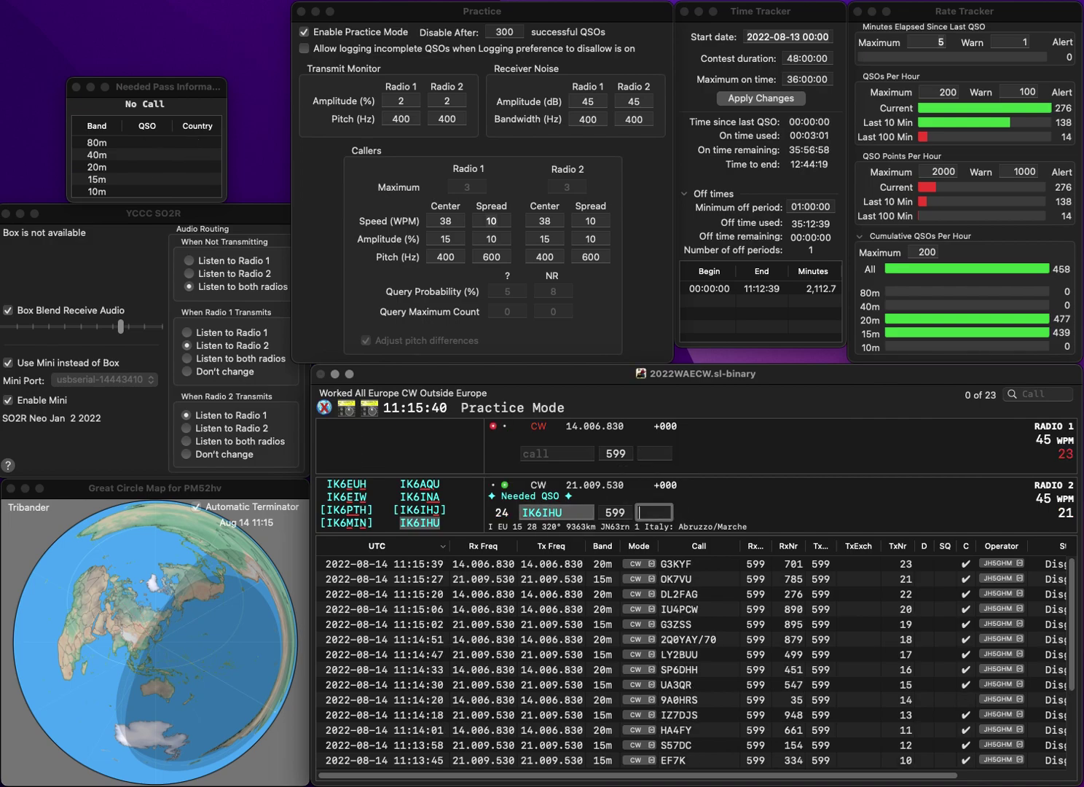
type("876")
key("Return")
Step: Answer LZ2CE on Radio 1 and the next Radio 2 caller as II0S
type("LZ2CE")
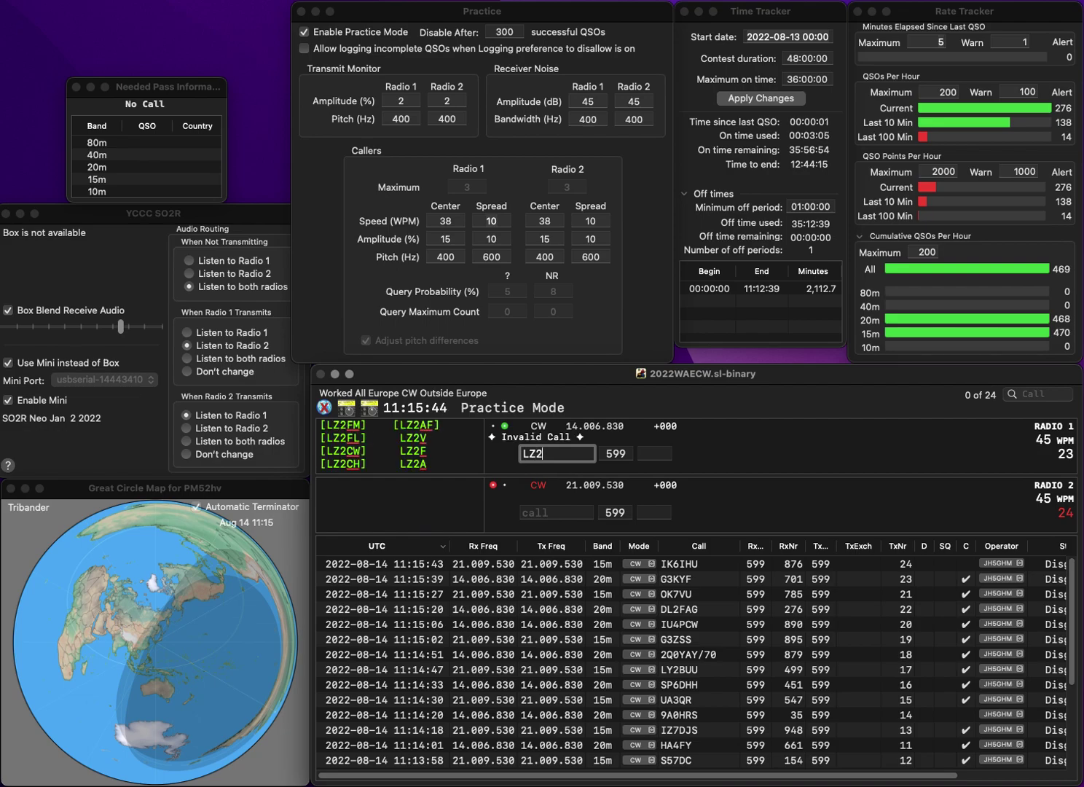
key("Return")
type("IU0S")
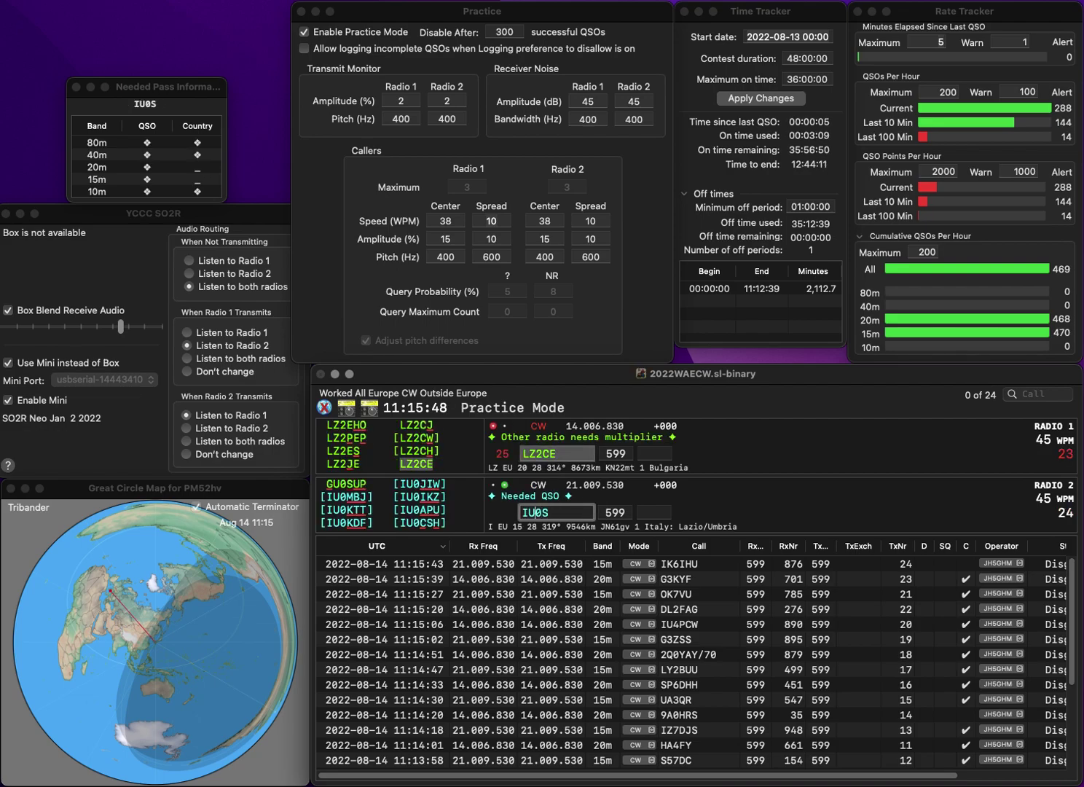
key("BackSpace")
key("Return")
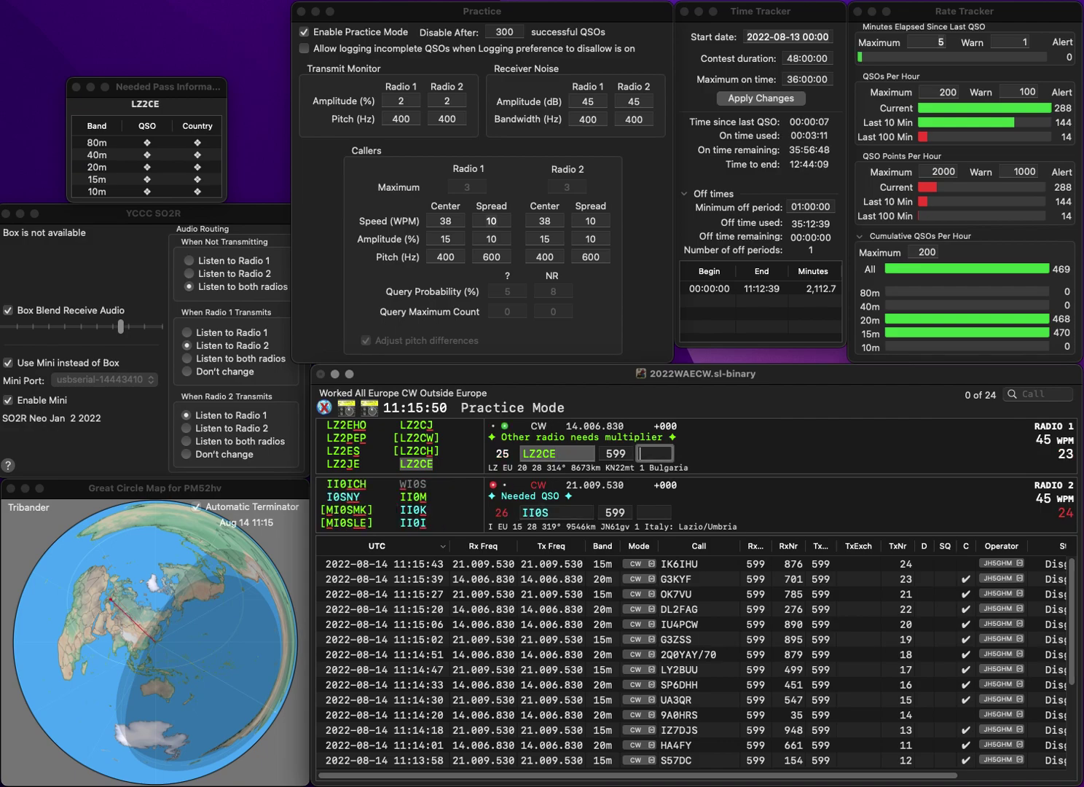
Step: Log LZ2CE on Radio 1 with received number 809 and correct the Radio 2 call to II9SH
type("809")
key("Return")
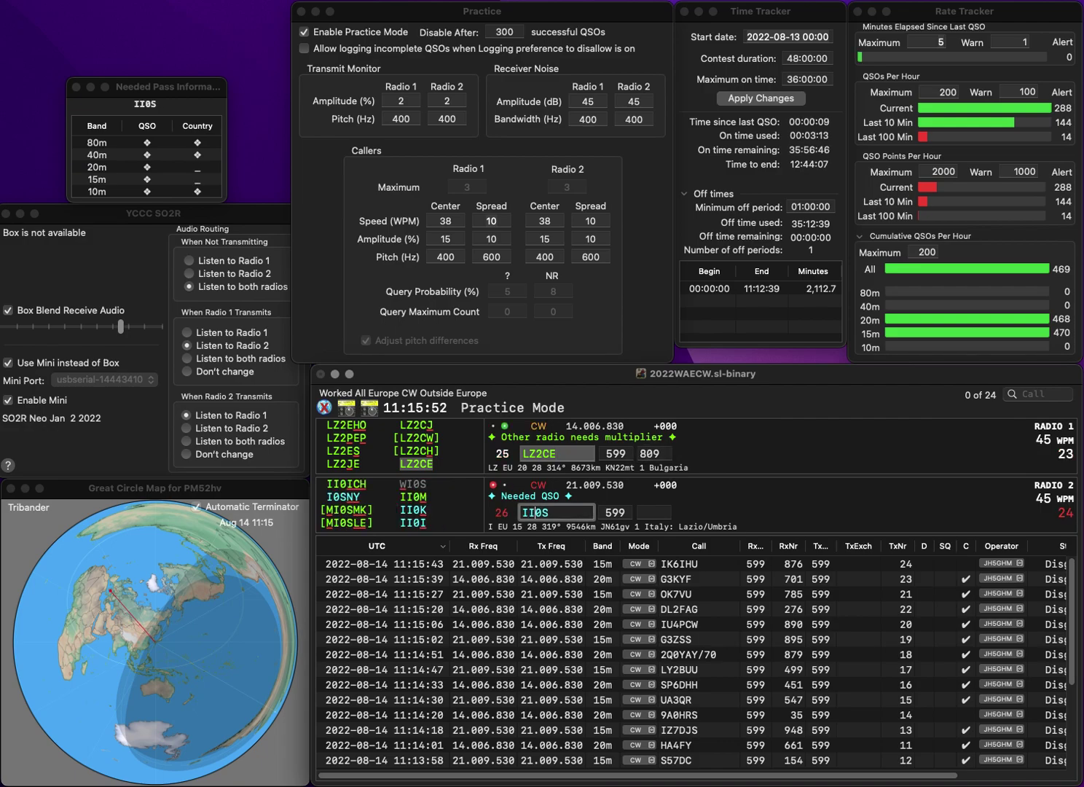
type("II9SH")
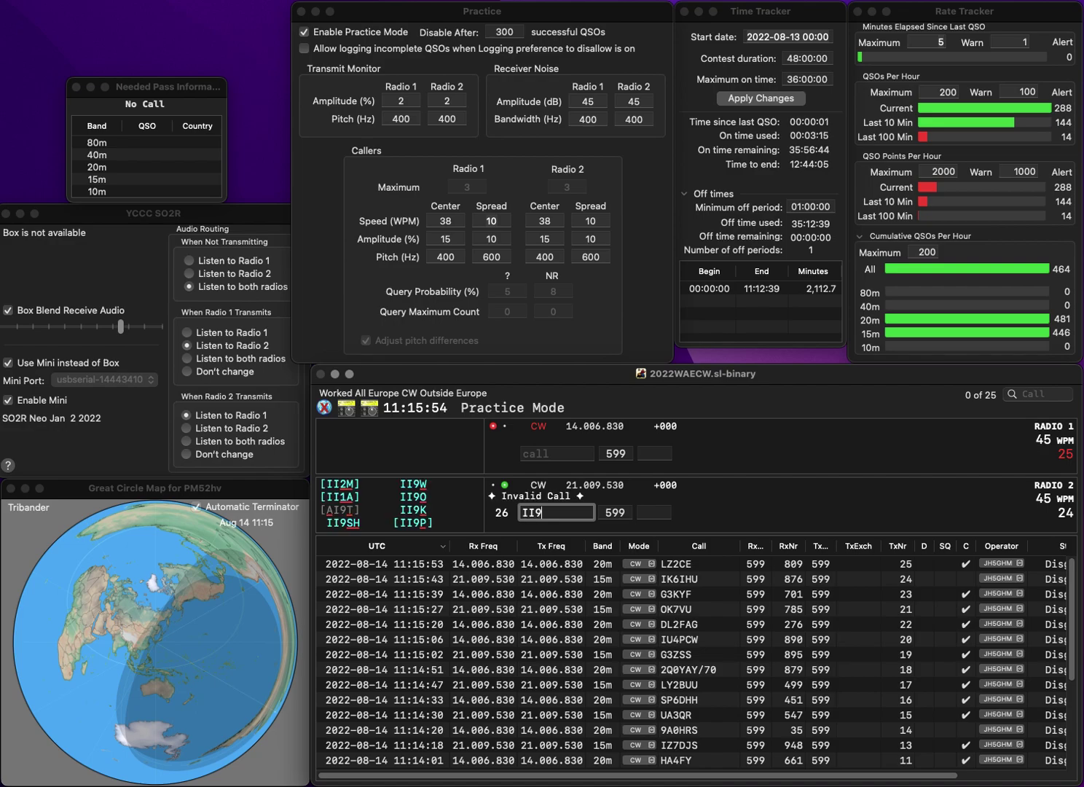
Step: Answer S52ZW on Radio 1, adding the missing S5 prefix before sending
type("2ZW")
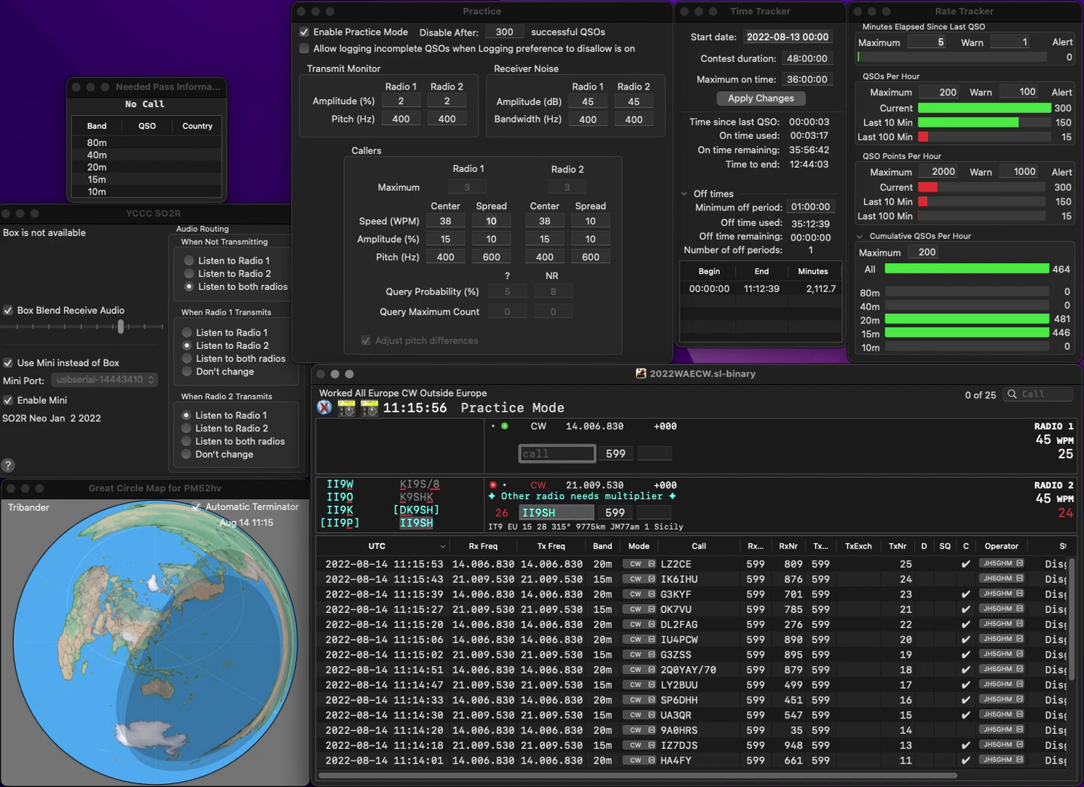
key("Left")
key("Left")
key("Left")
type("S5")
key("Return")
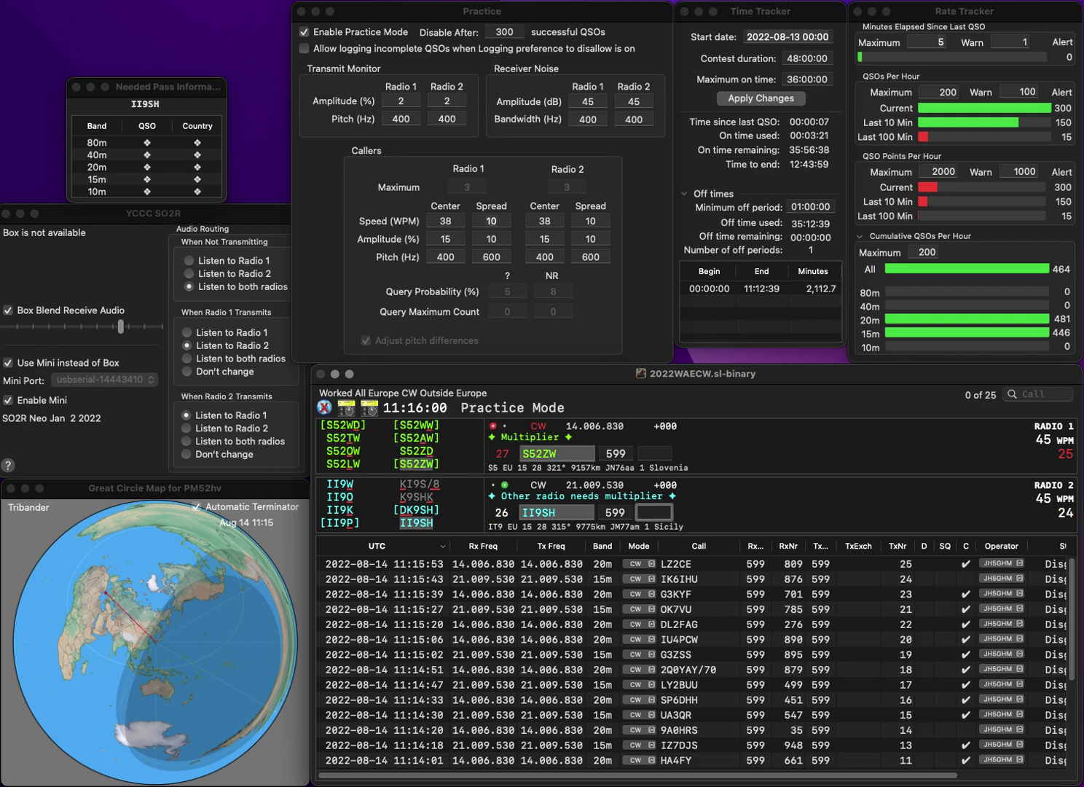
type("568")
key("Return")
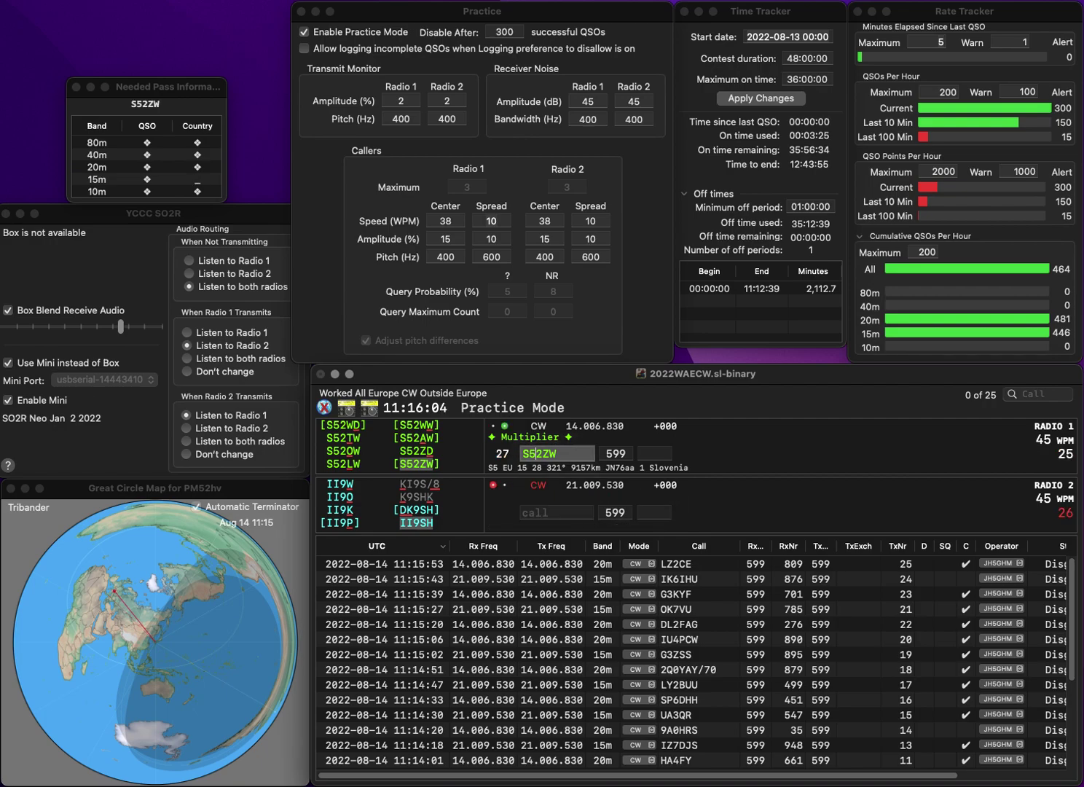
type("3")
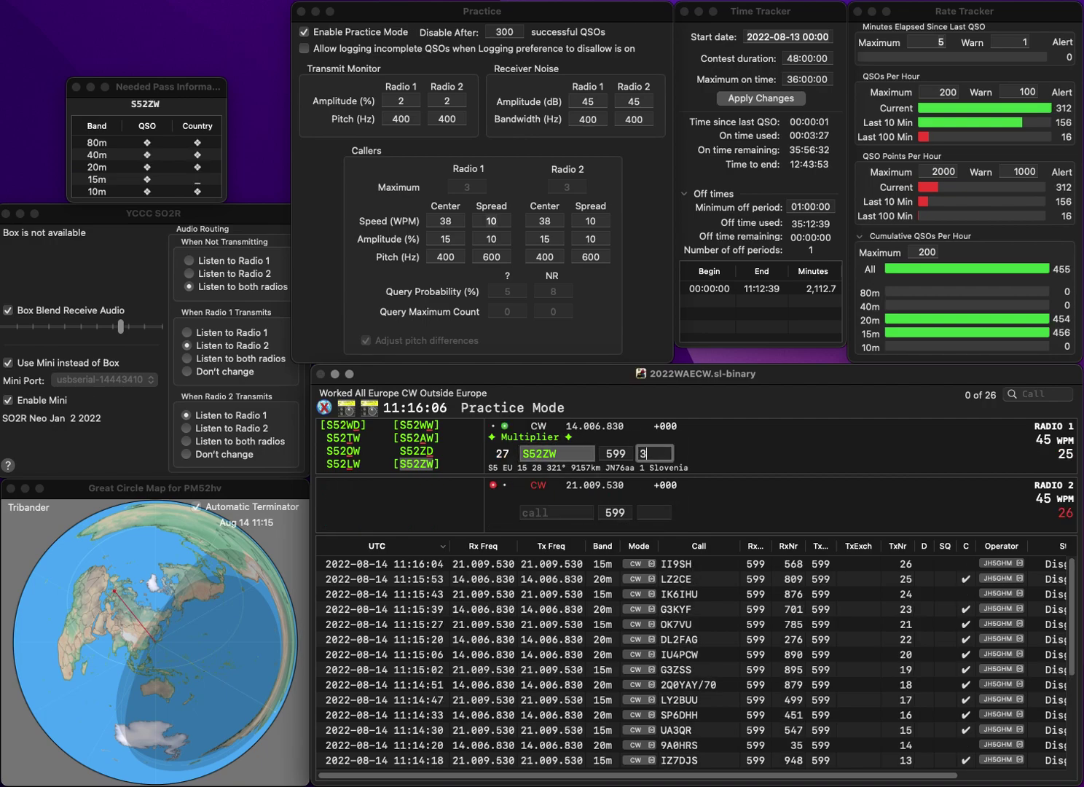
type("95")
key("Return")
type("IZ")
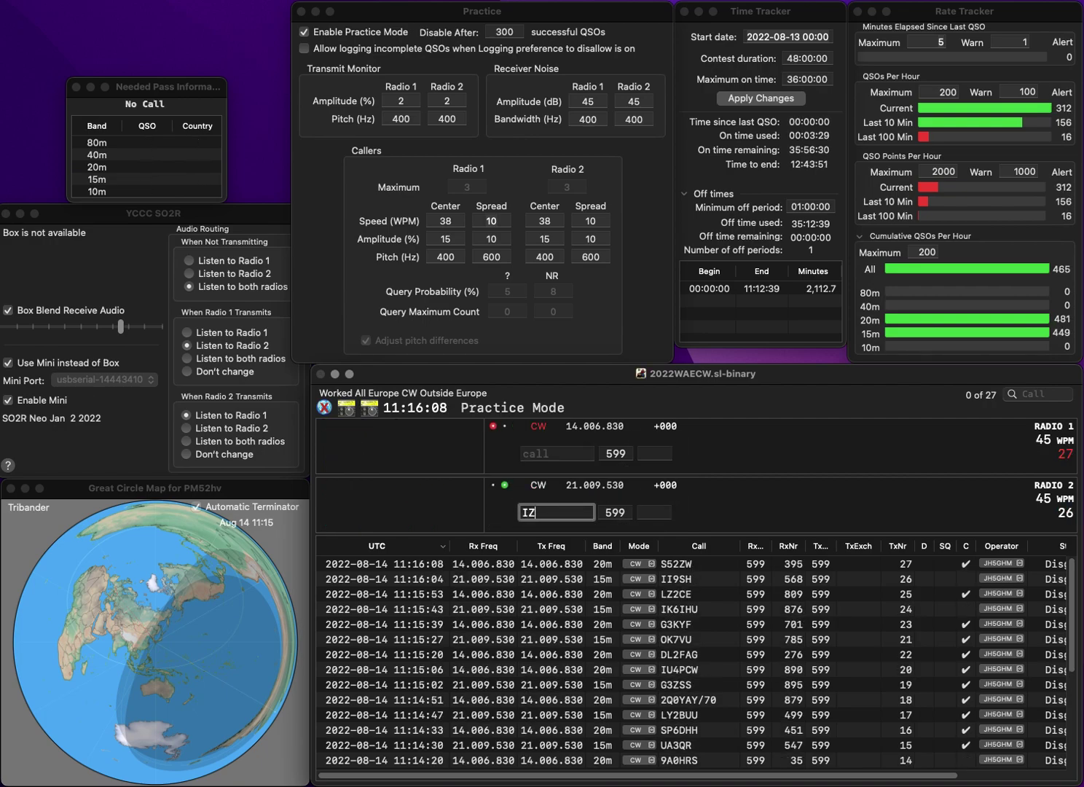
type("3KUY")
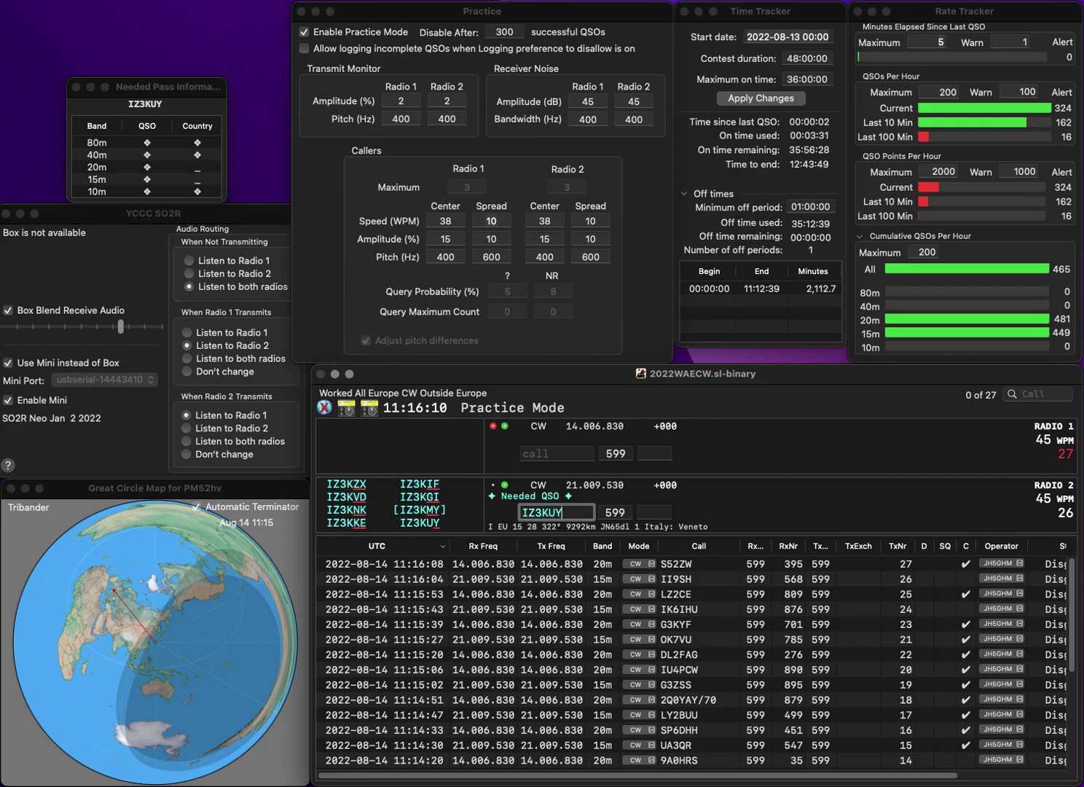
key("Return")
type("OK1")
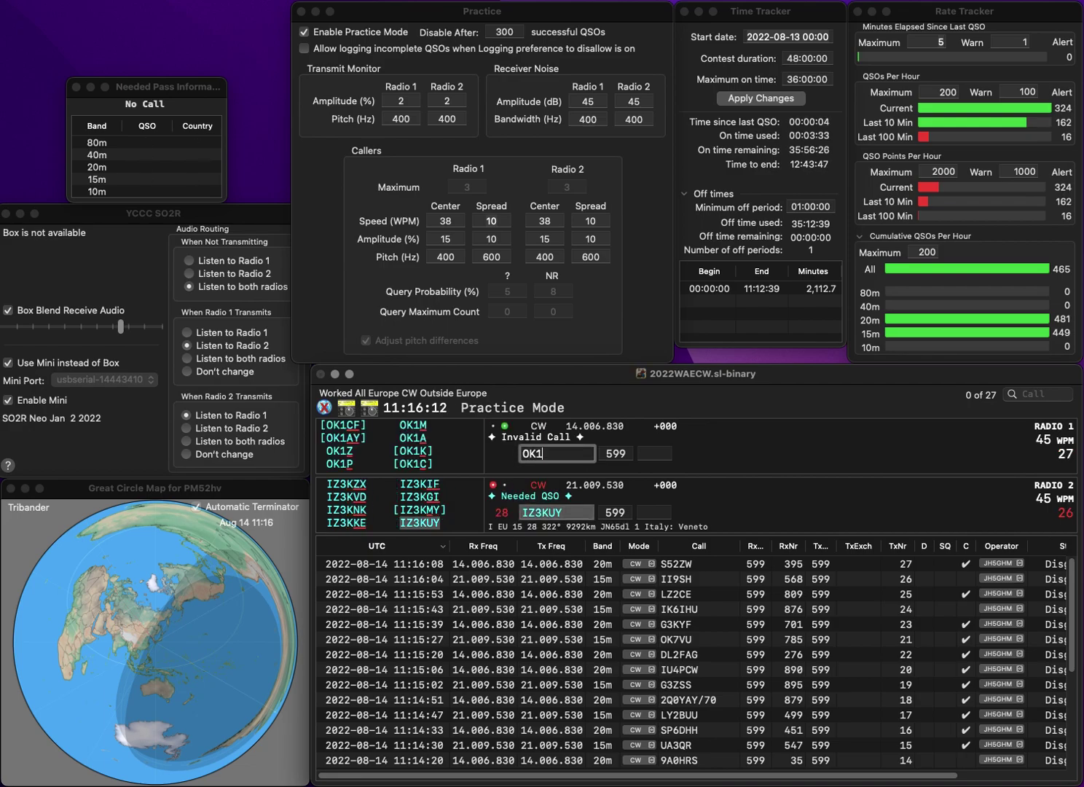
type("RPL")
key("Return")
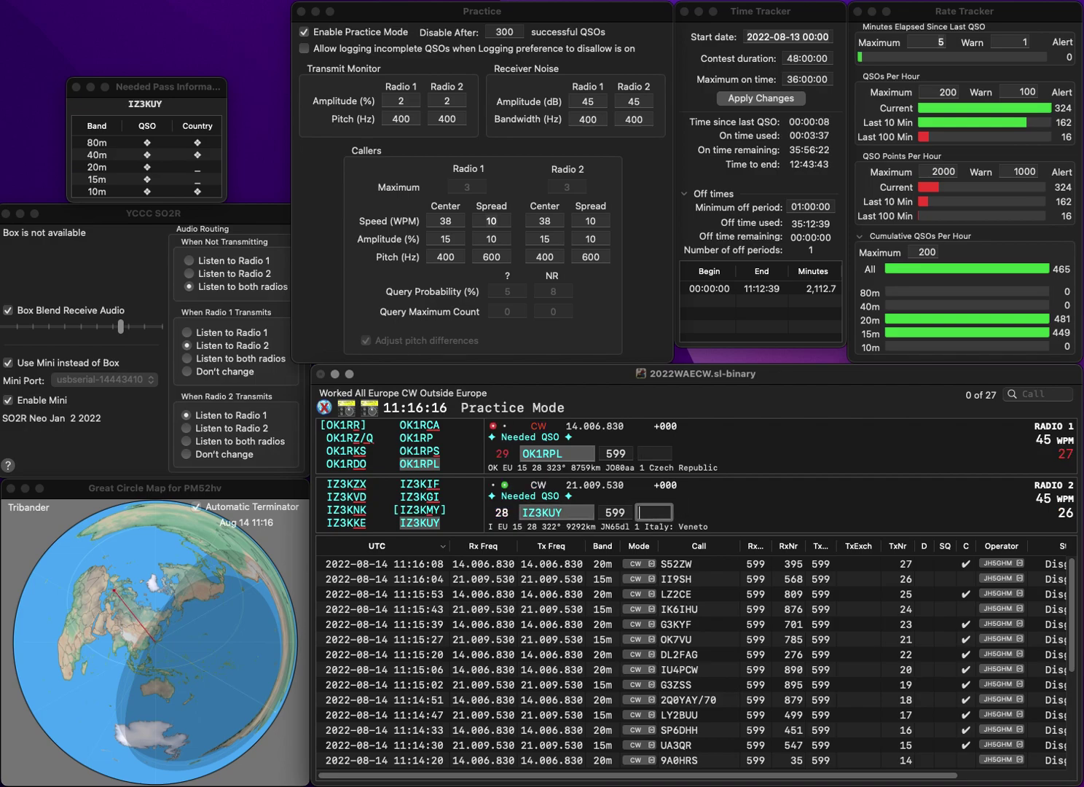
Step: Log IZ3KUY on Radio 2 with received number 764 and OK1RPL on Radio 1 with number 393
type("764")
key("Return")
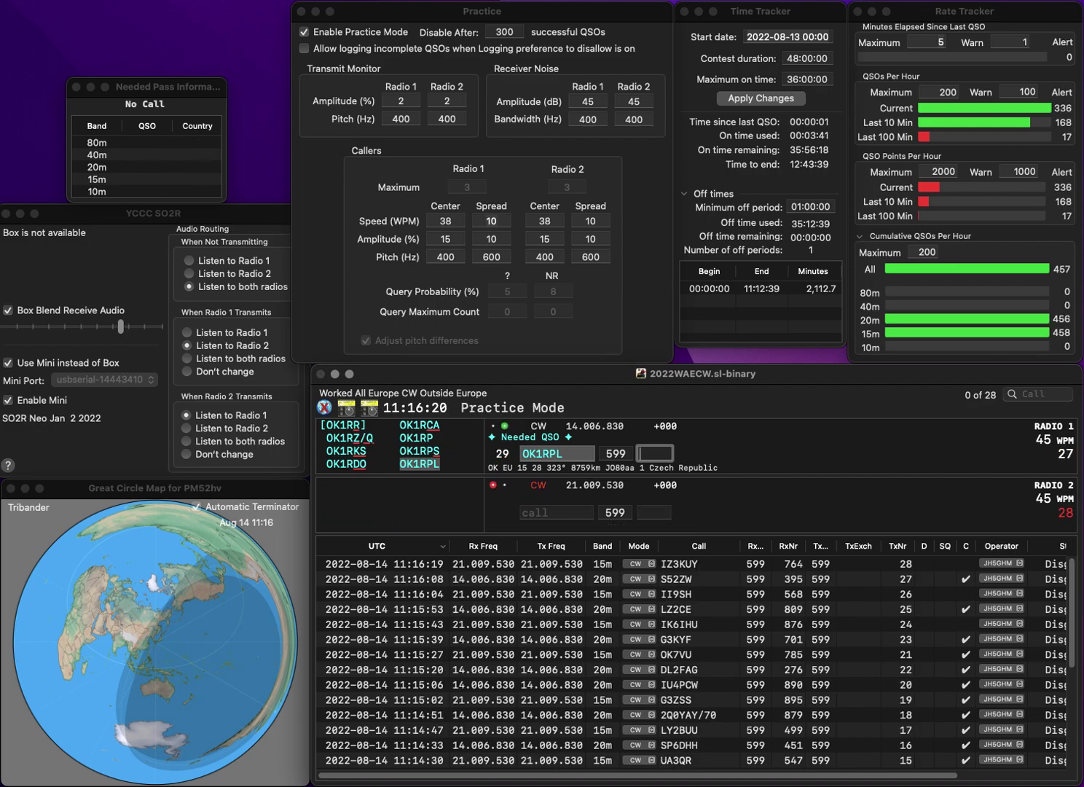
type("393")
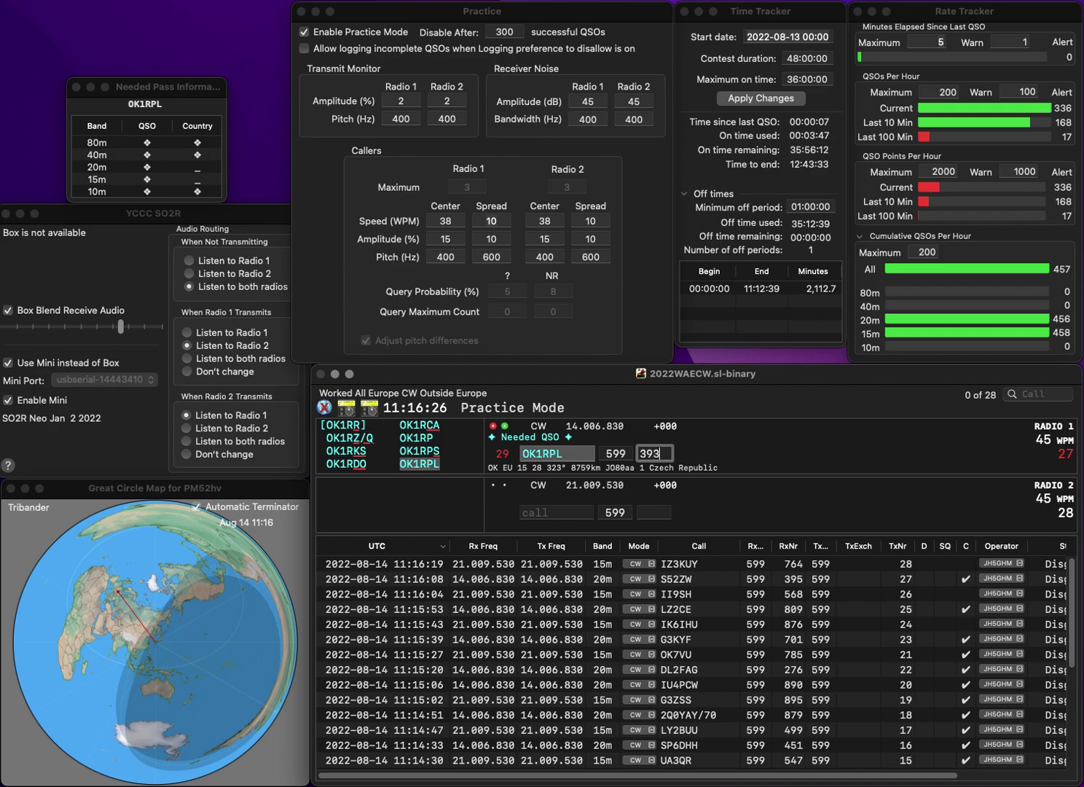
key("Return")
type("G")
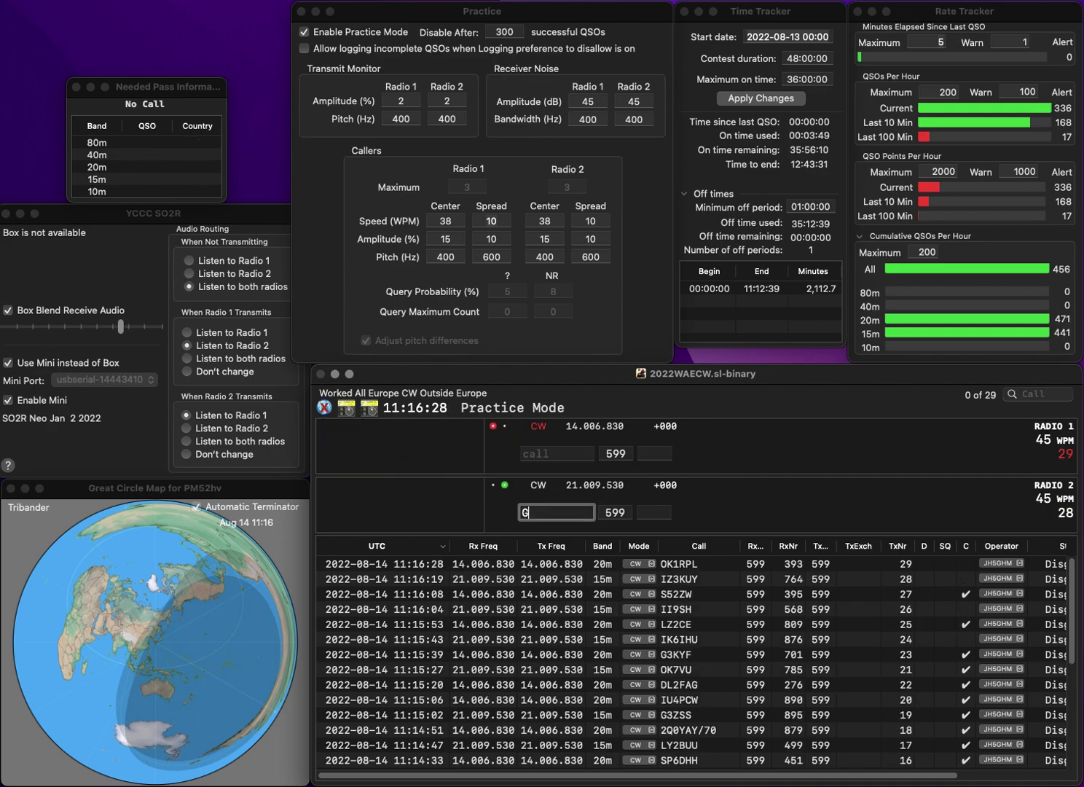
type("OM2AGN")
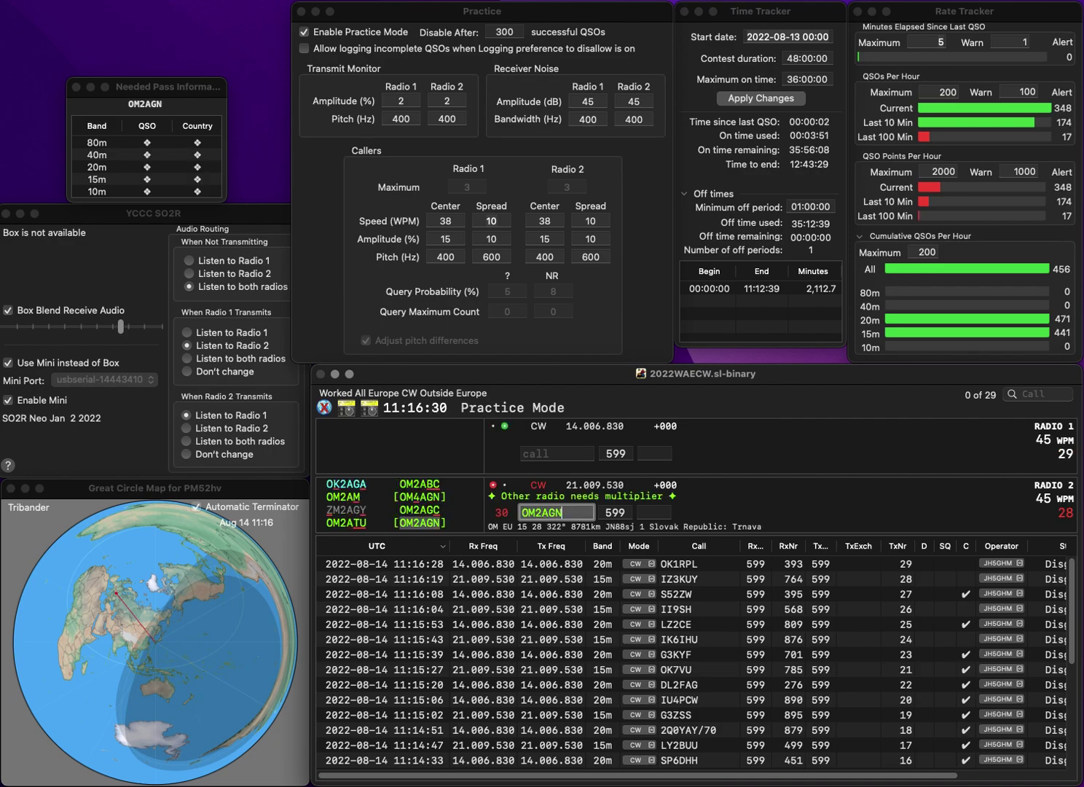
key("Return")
type("UA2FF")
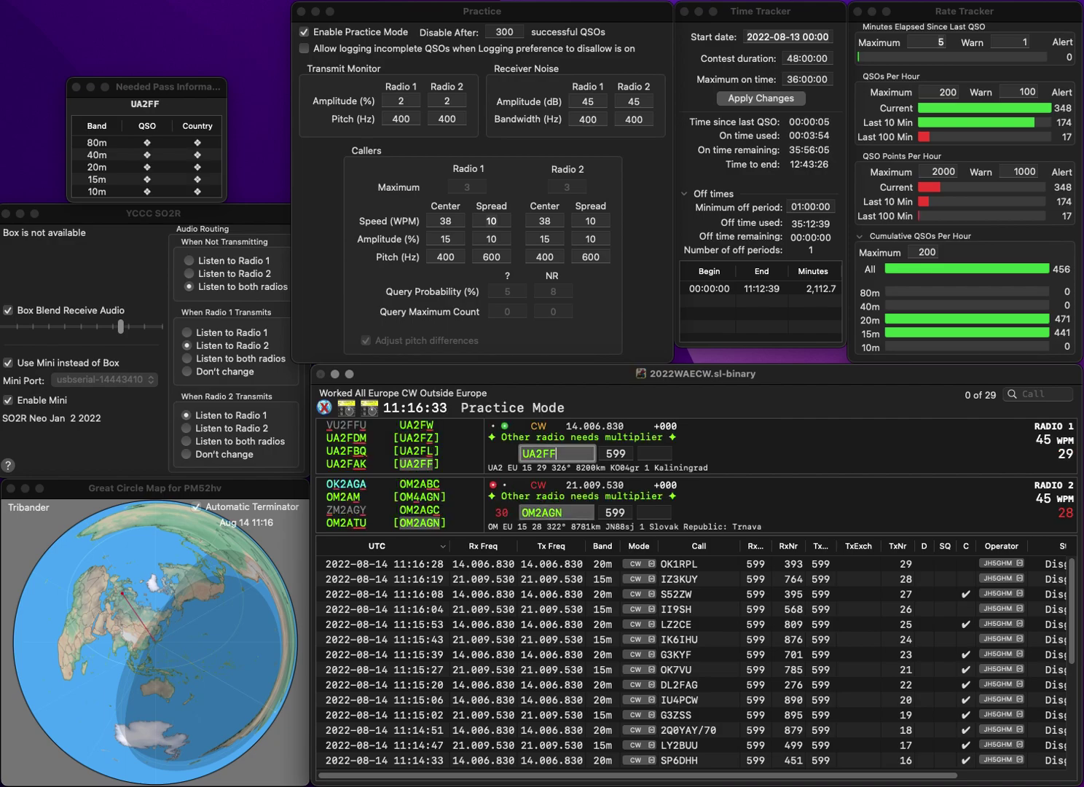
key("Return")
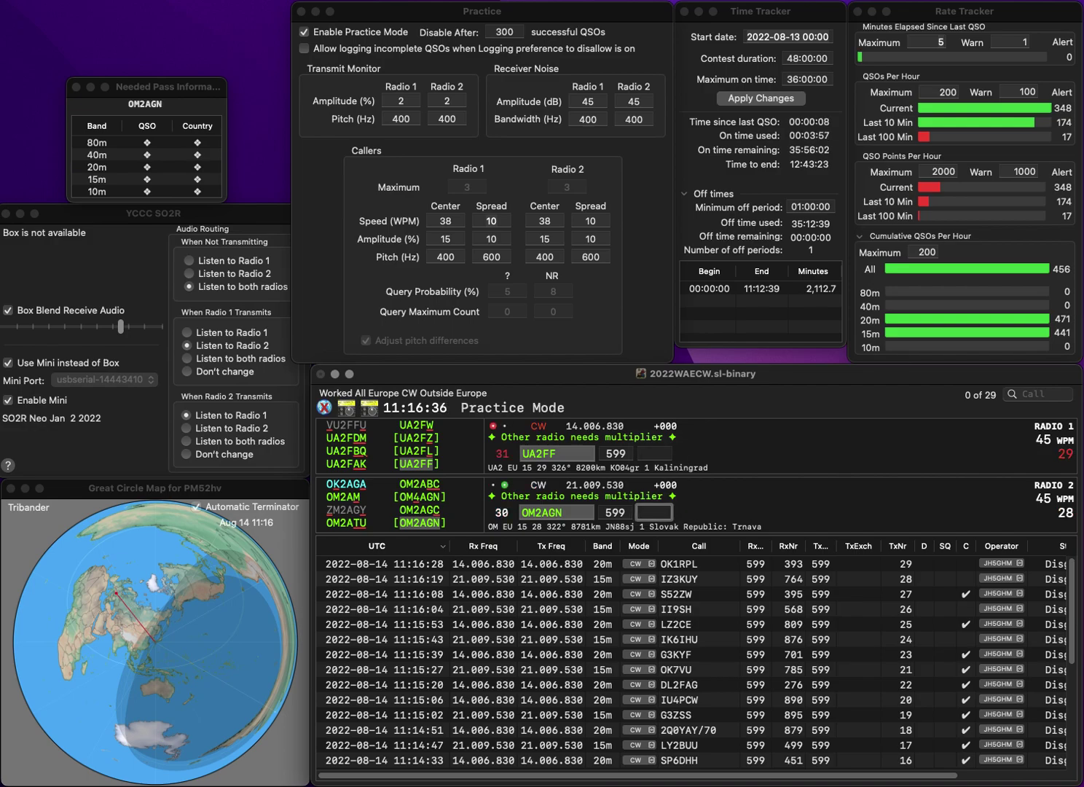
type("90")
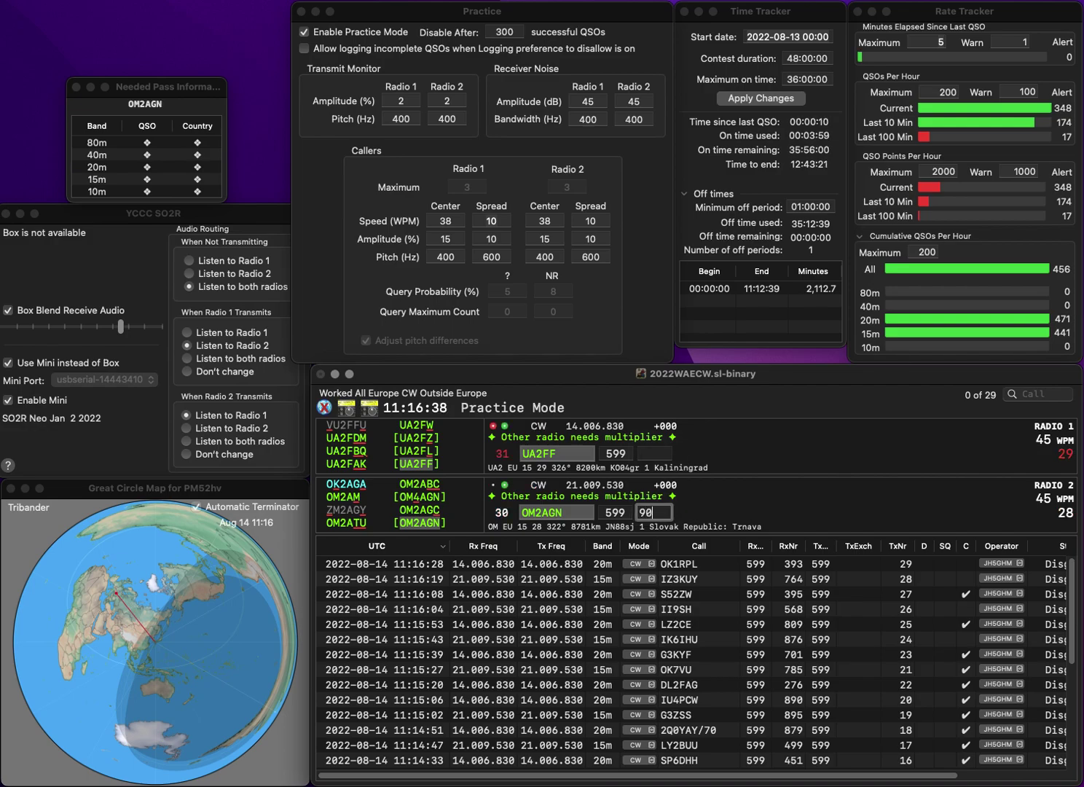
type("8")
key("Return")
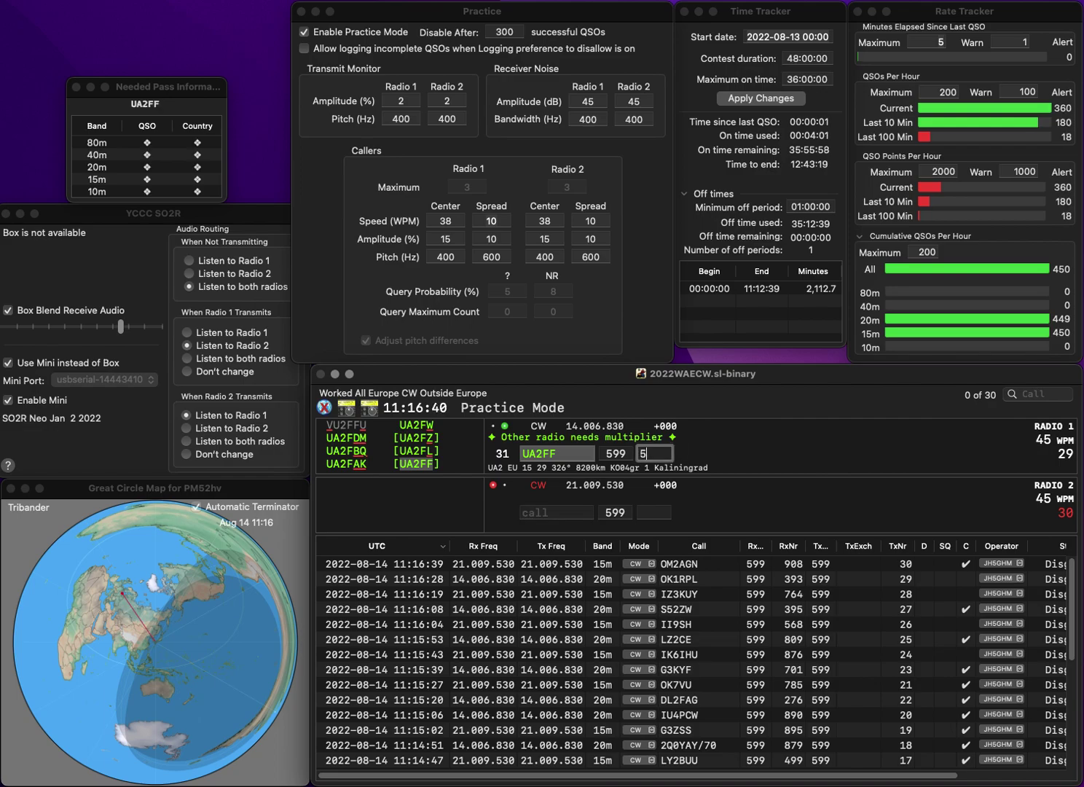
type("2")
key("Return")
Step: Send the partial call TA on Radio 2 and the partial call EB3 on Radio 1
type("TA")
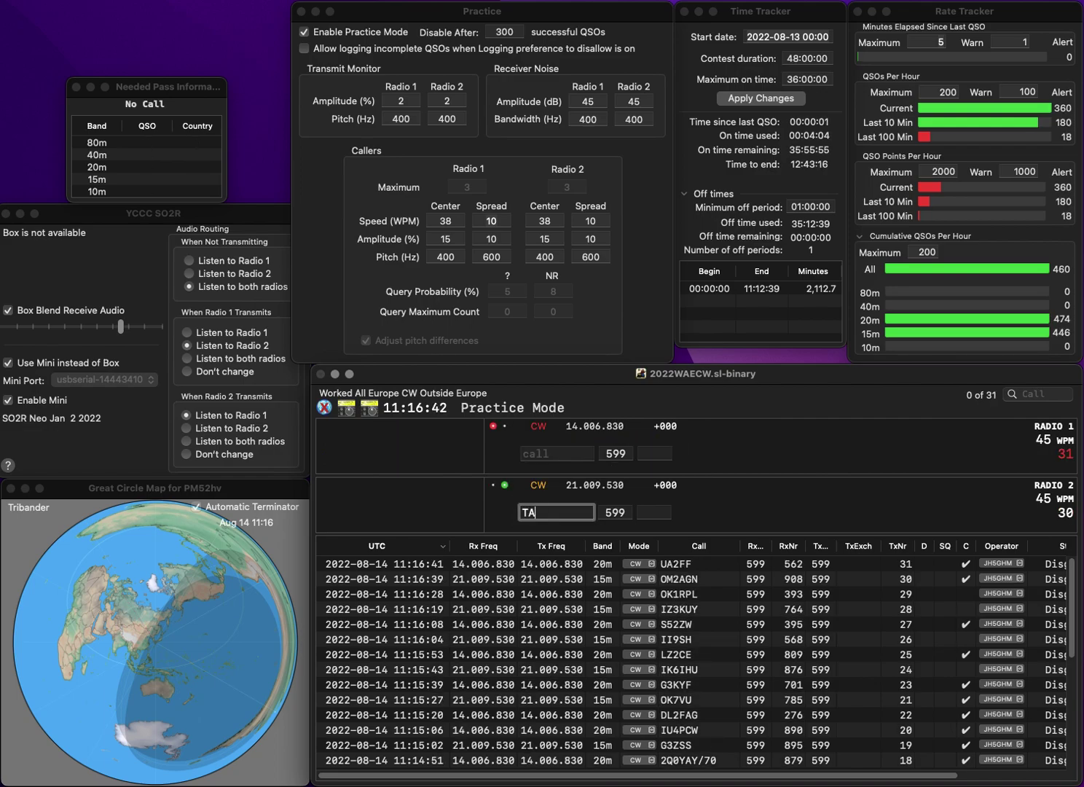
key("Return")
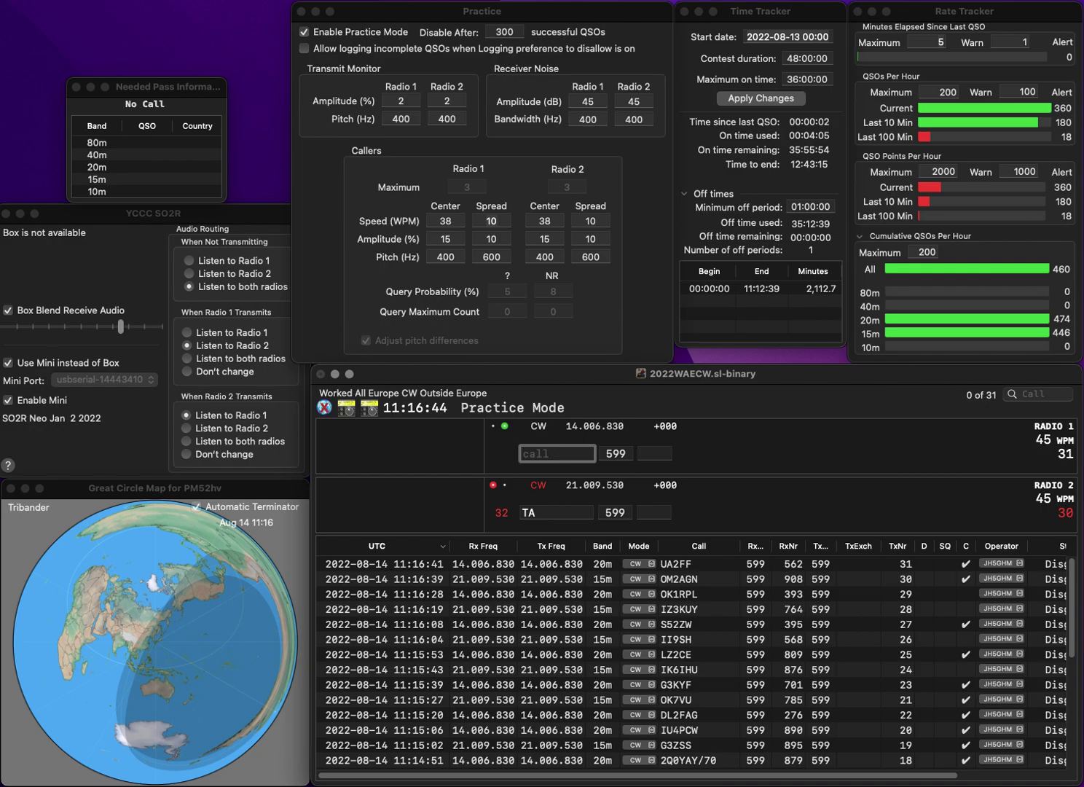
type("EB3")
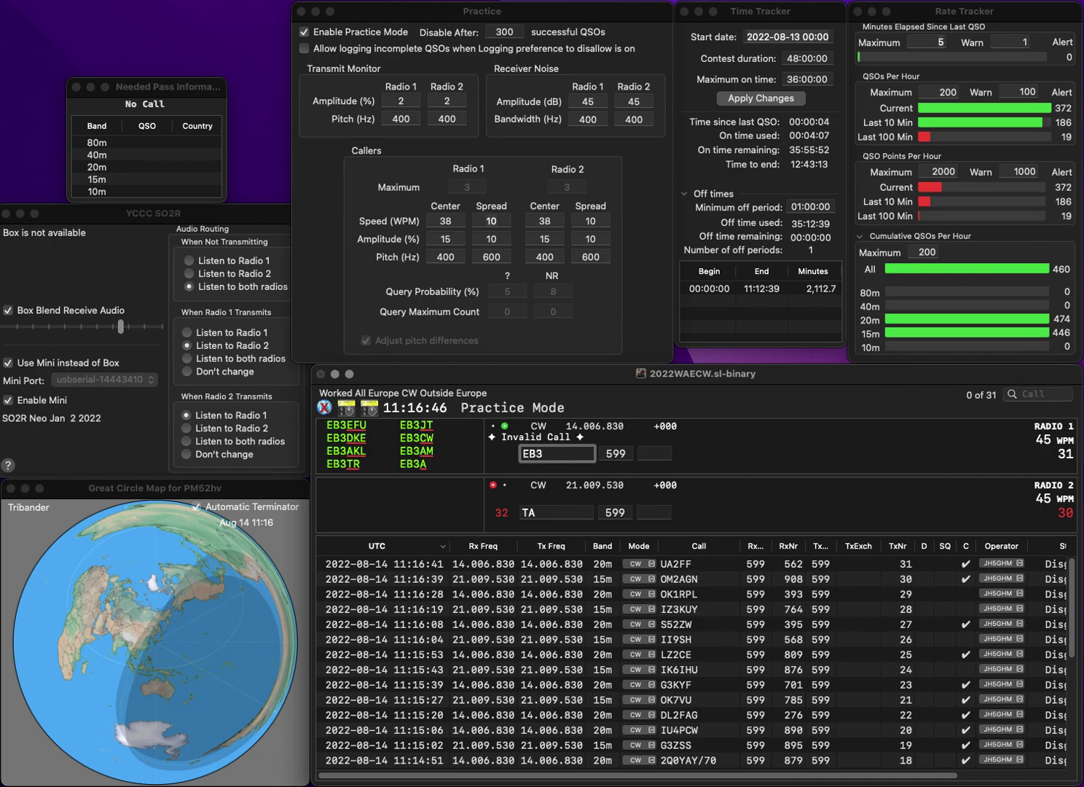
key("Return")
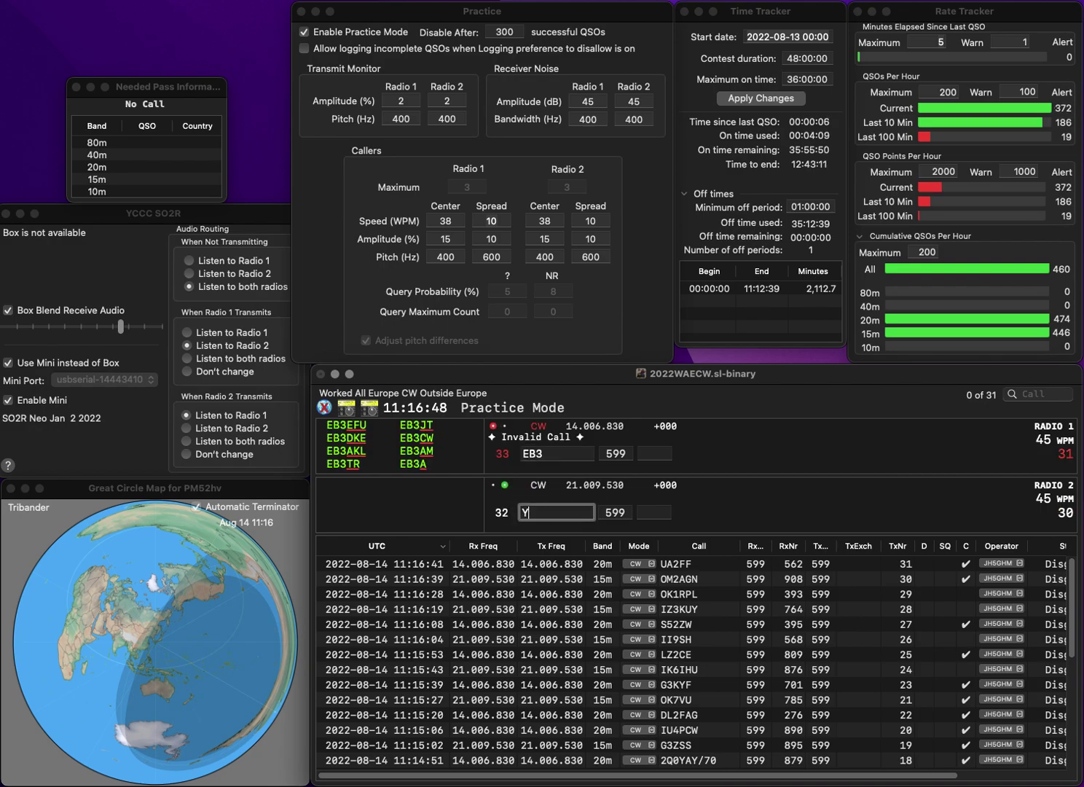
type("EA1Y")
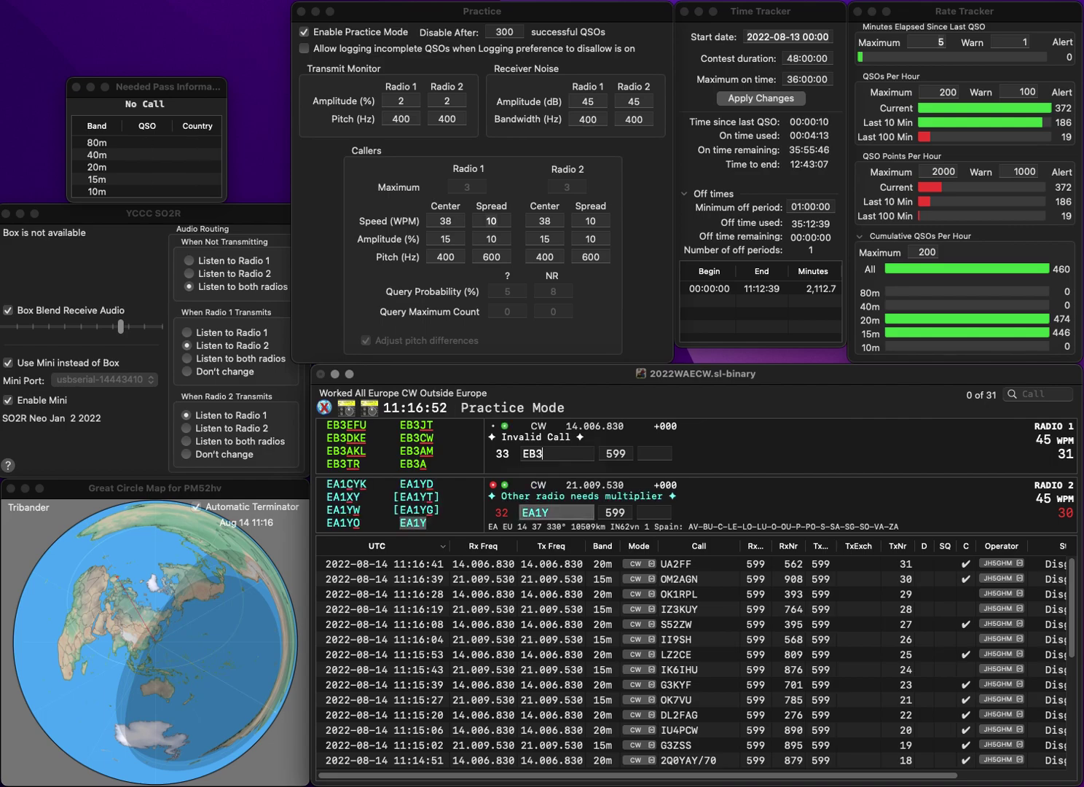
key("Return")
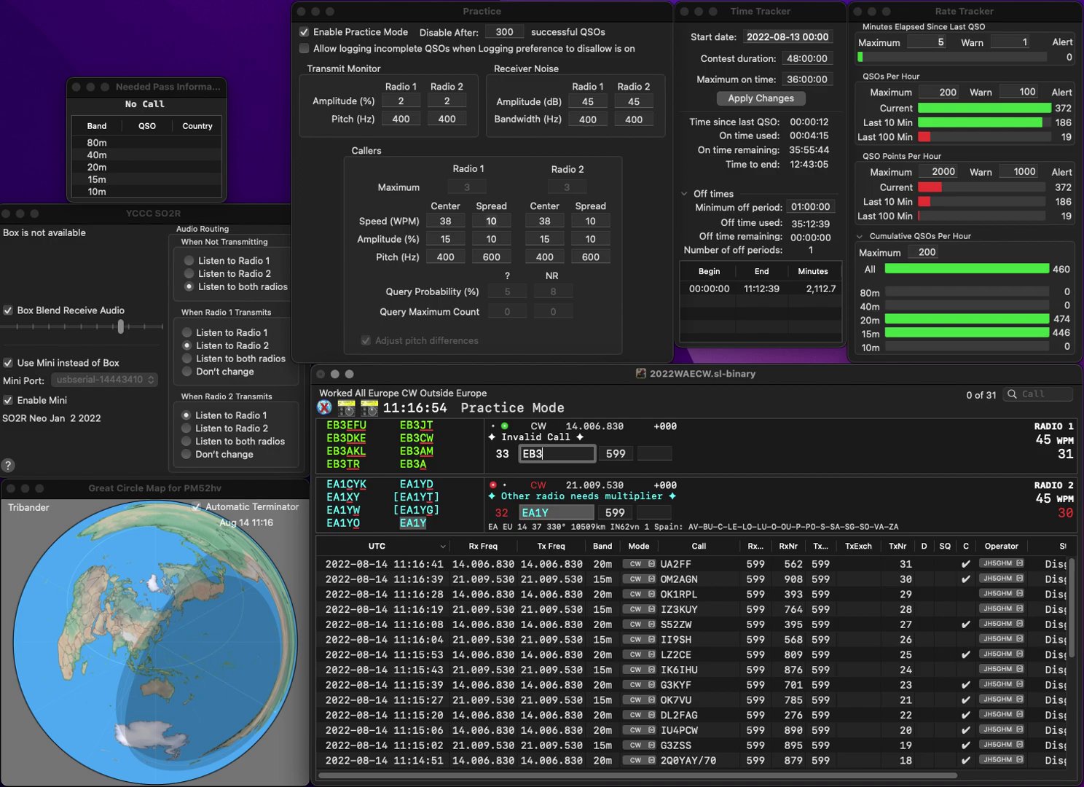
type("EKZ")
key("Return")
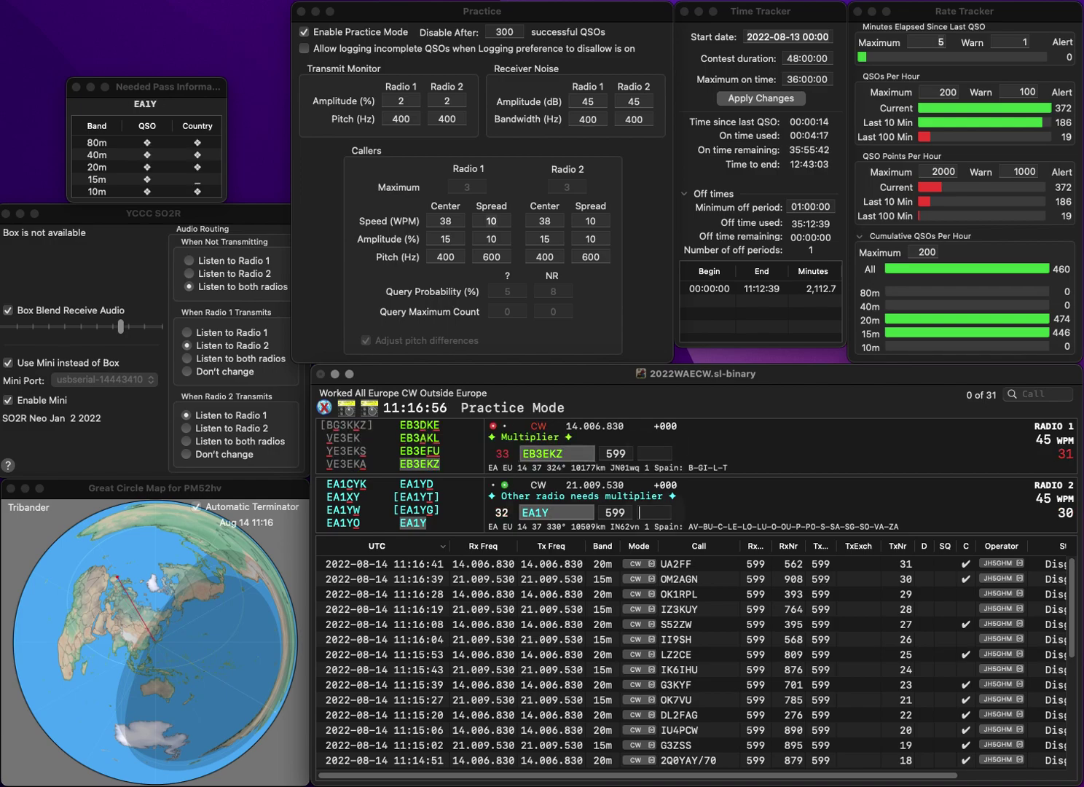
type("743")
key("Return")
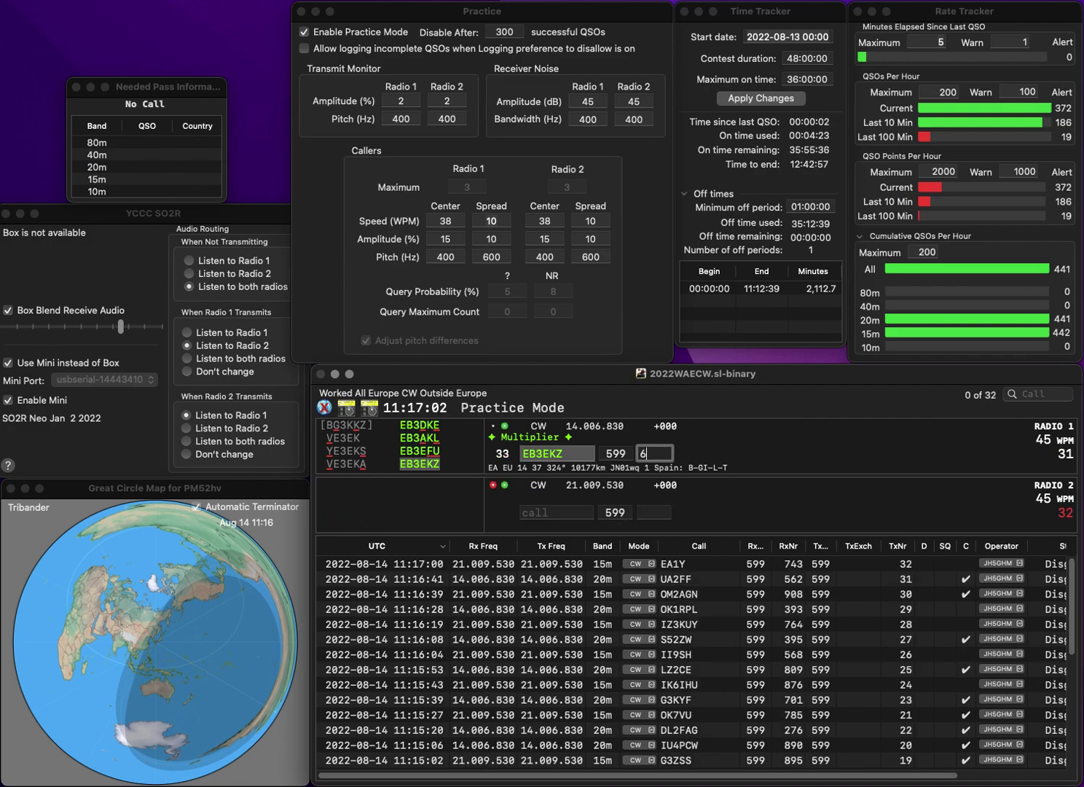
key("Return")
type("FNO")
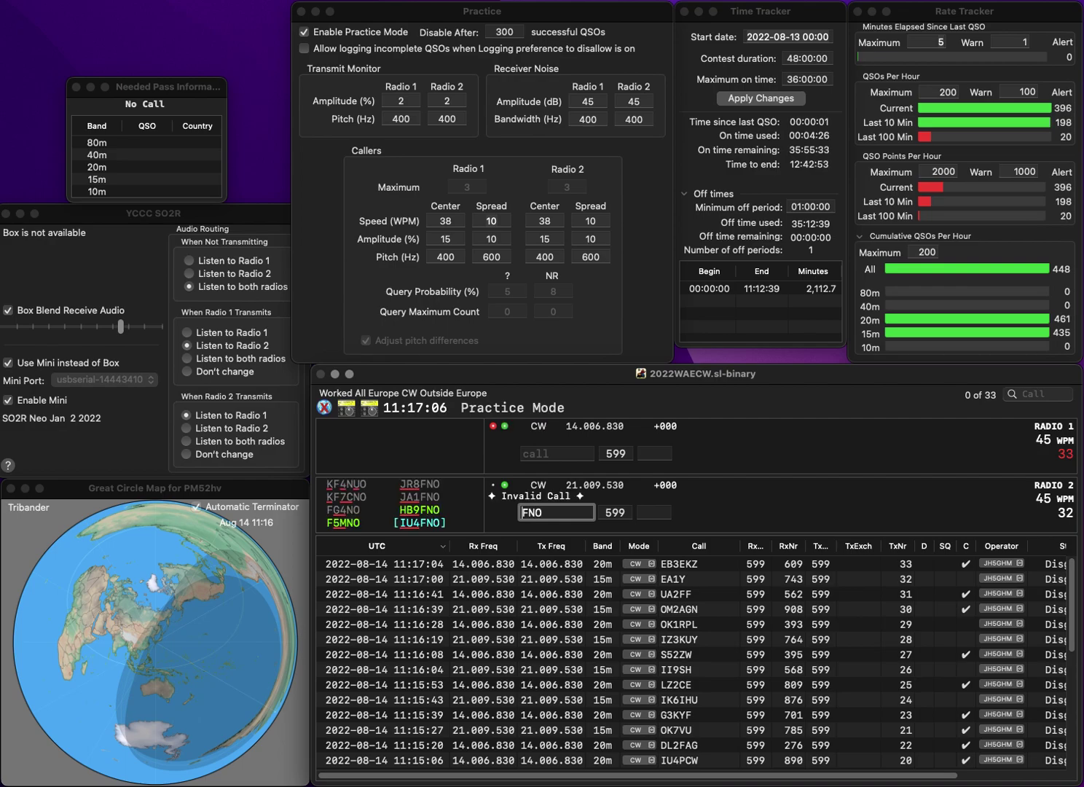
key("Home")
type("IU4")
key("Return")
type("YO3")
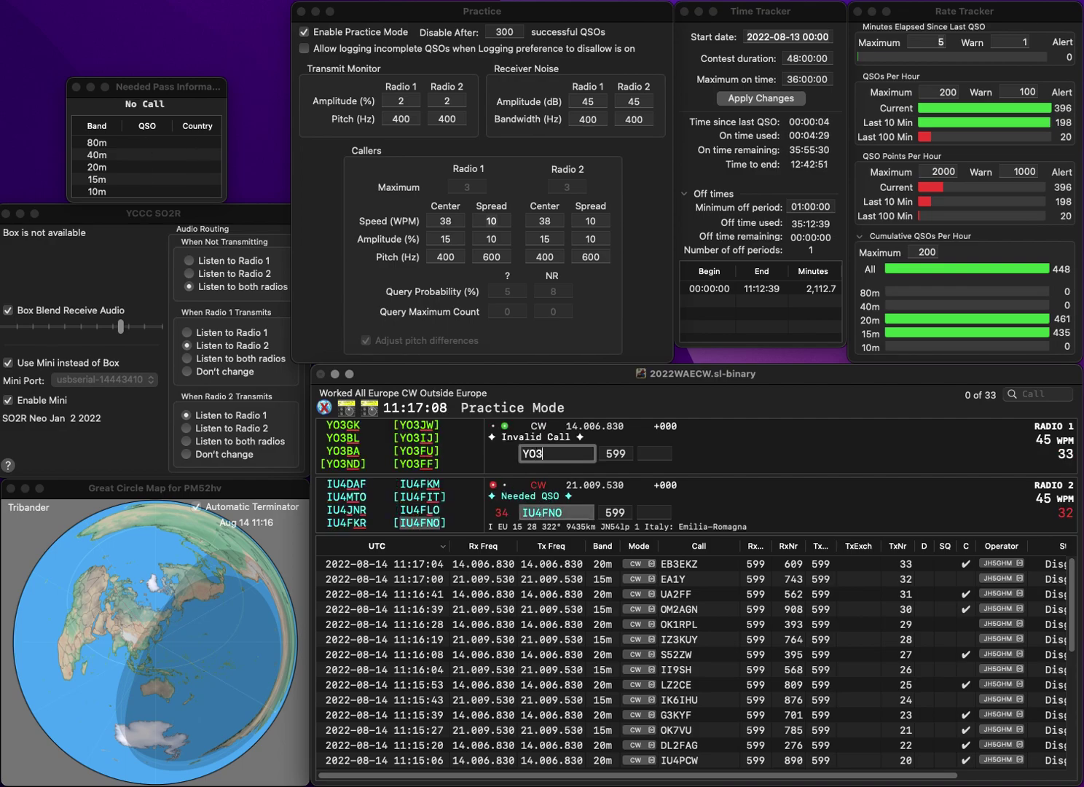
type("SOD")
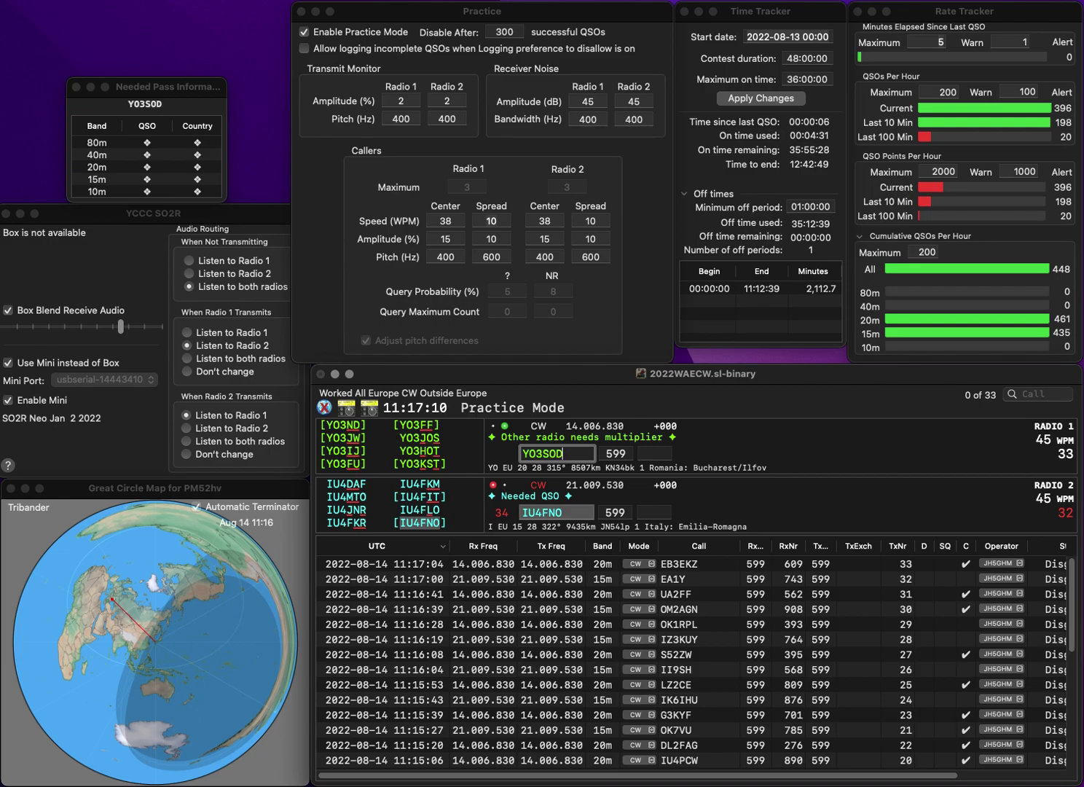
key("Return")
key("space")
type("264")
key("Return")
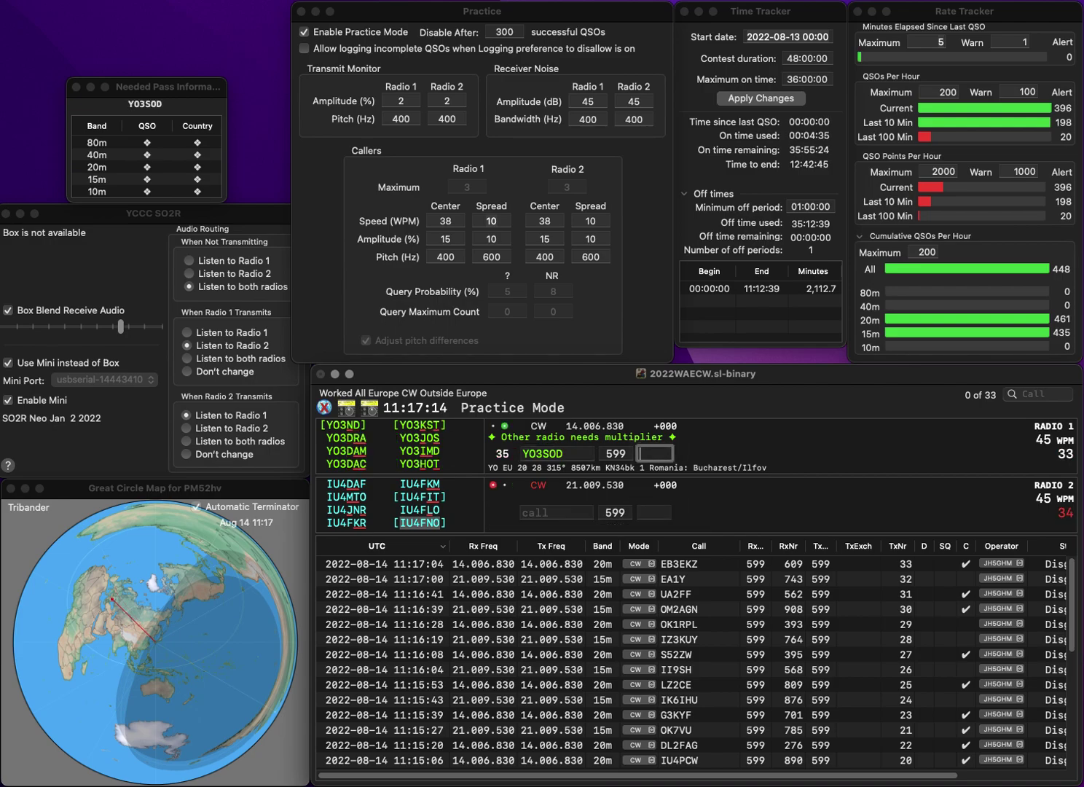
key("Left")
key("Left")
key("BackSpace")
type("I")
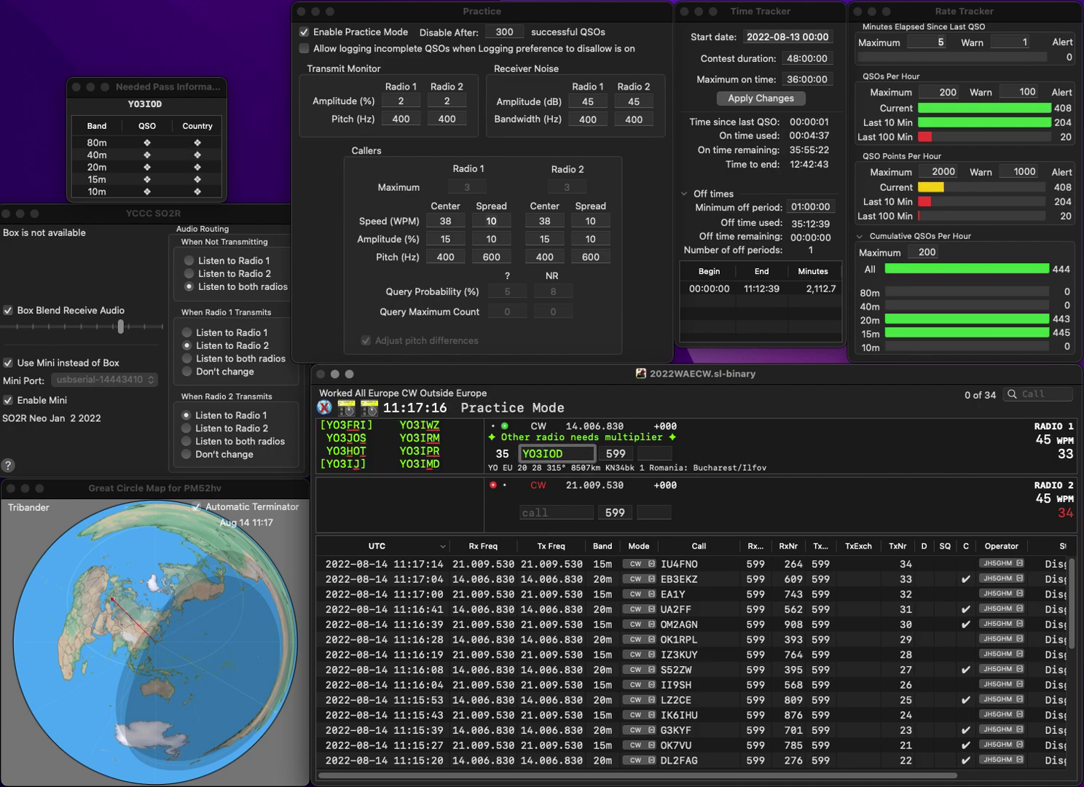
key("Right")
key("BackSpace")
type("M")
key("Return")
type("853")
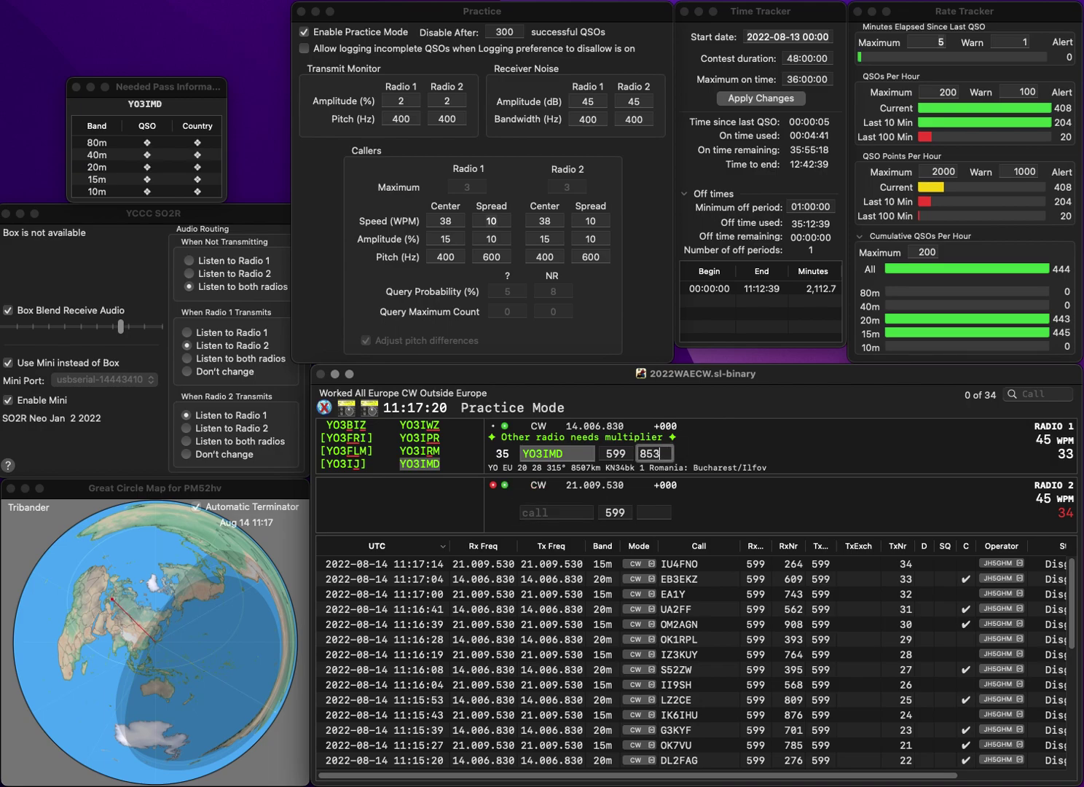
key("Return")
Step: Answer OK2XX on Radio 2 and UT3UCP on Radio 1
type("OK2")
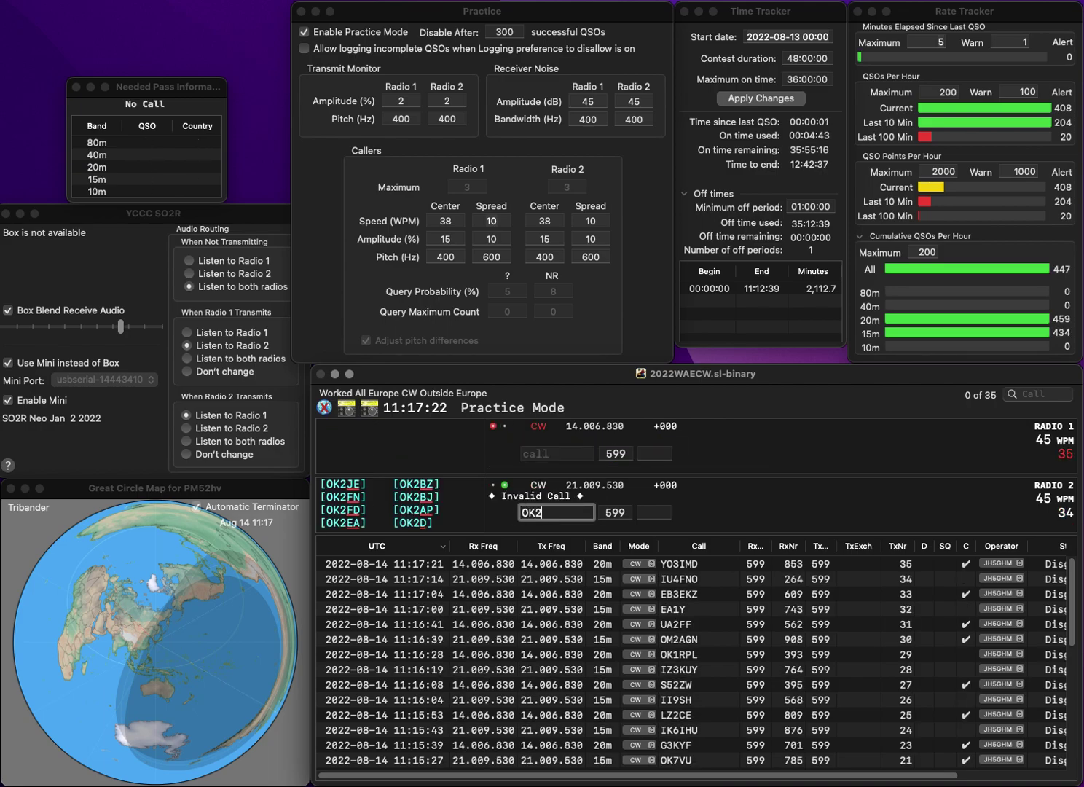
type("XX")
key("Return")
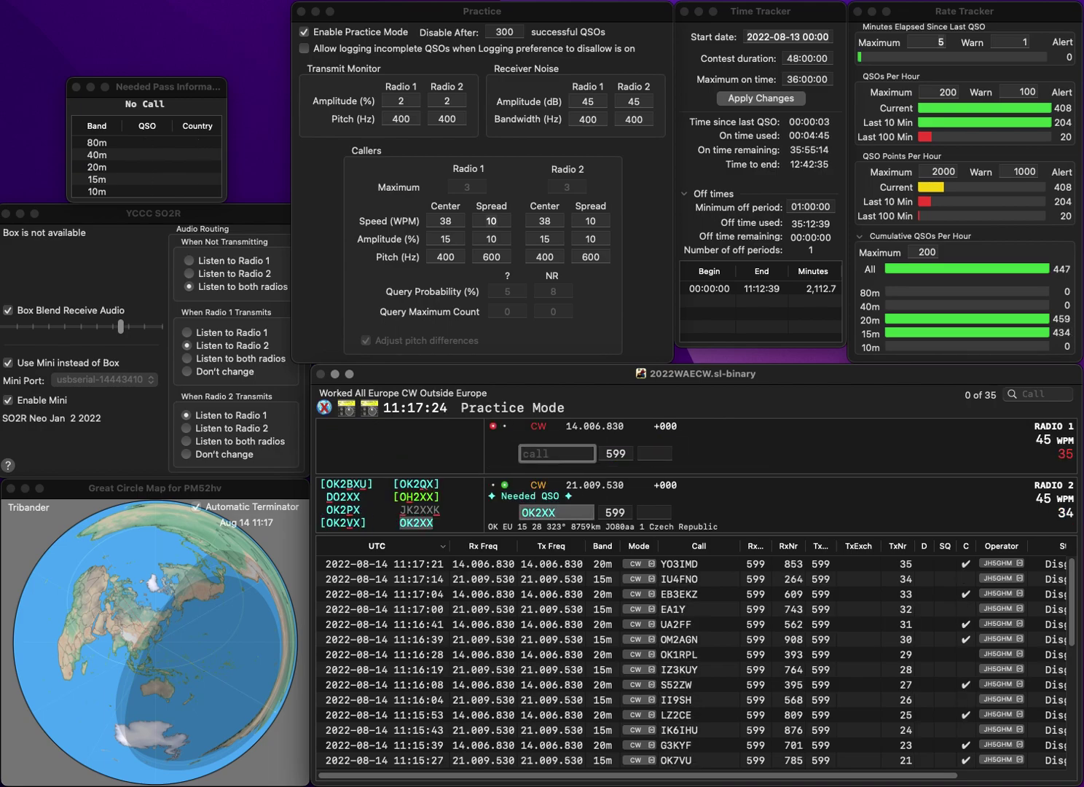
type("UT3UCP")
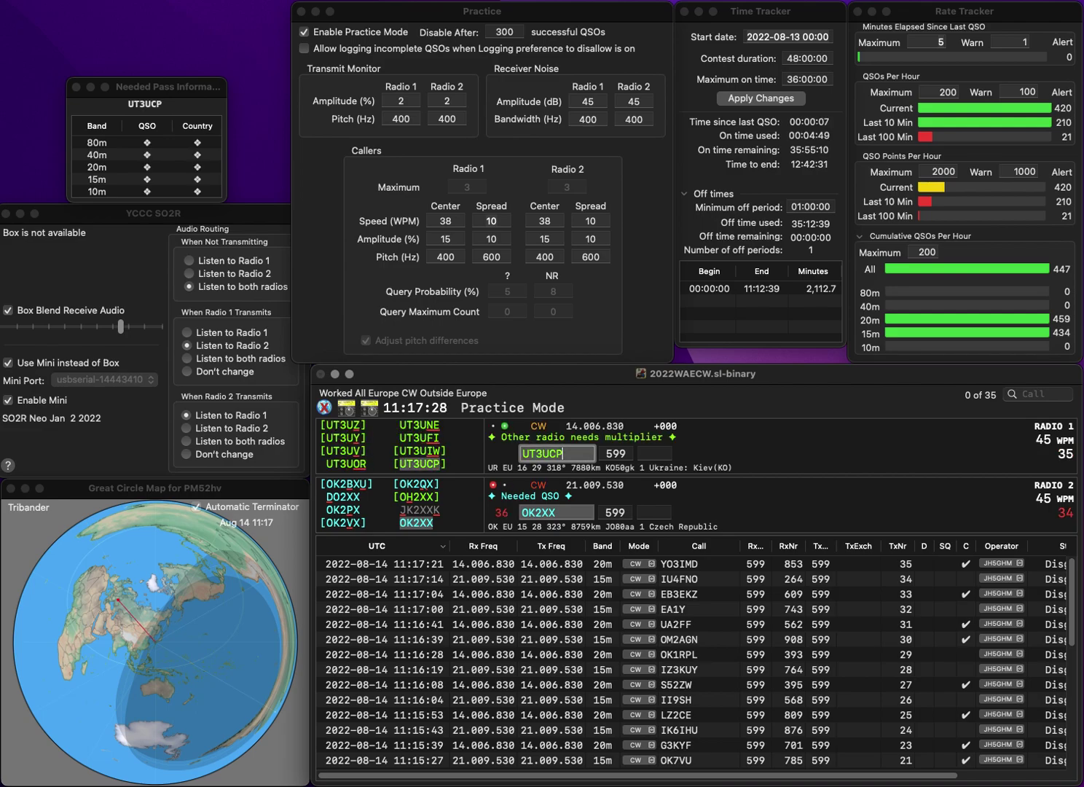
key("Return")
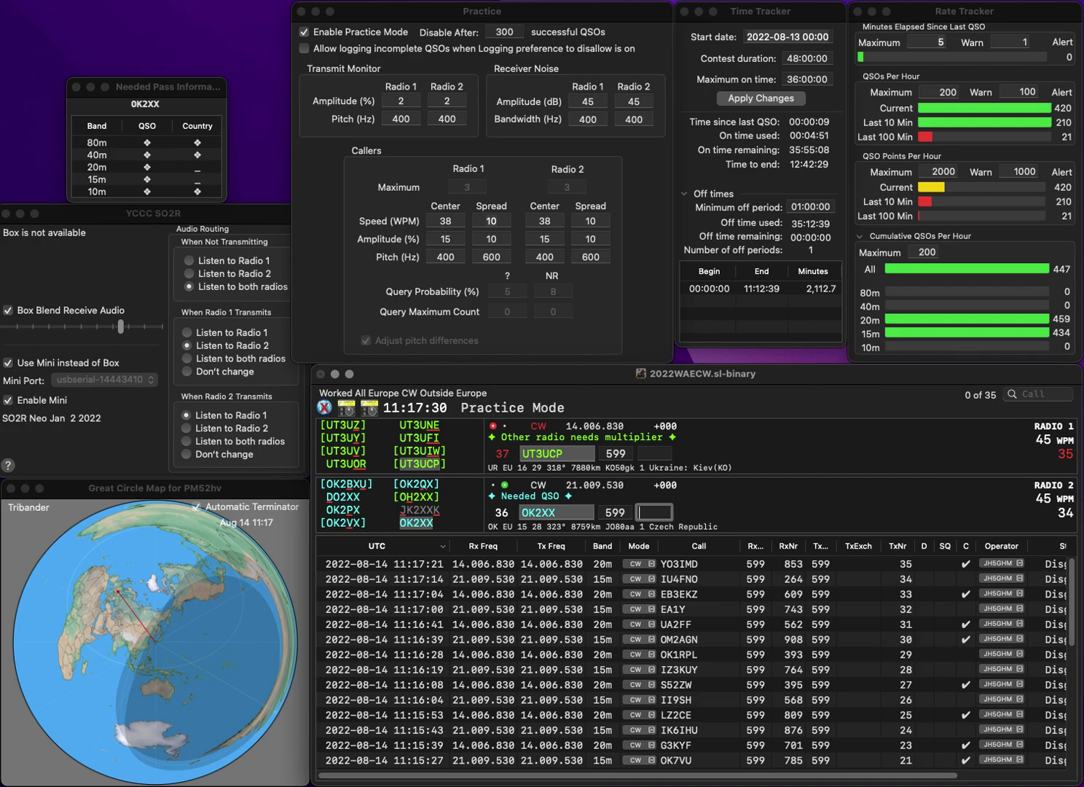
Step: Log OK2XX on Radio 2 with received number 724 and UT3UCP on Radio 1 with number 539
type("724")
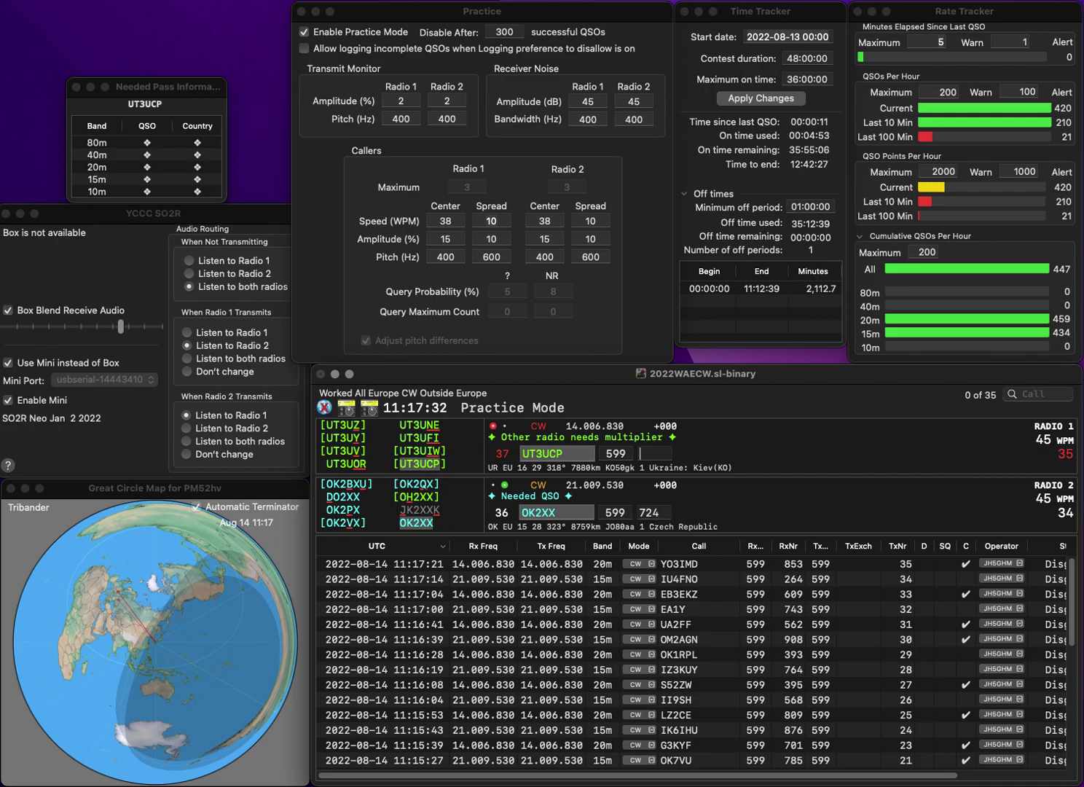
key("Return")
type("53")
key("Return")
type("OK6N")
key("Return")
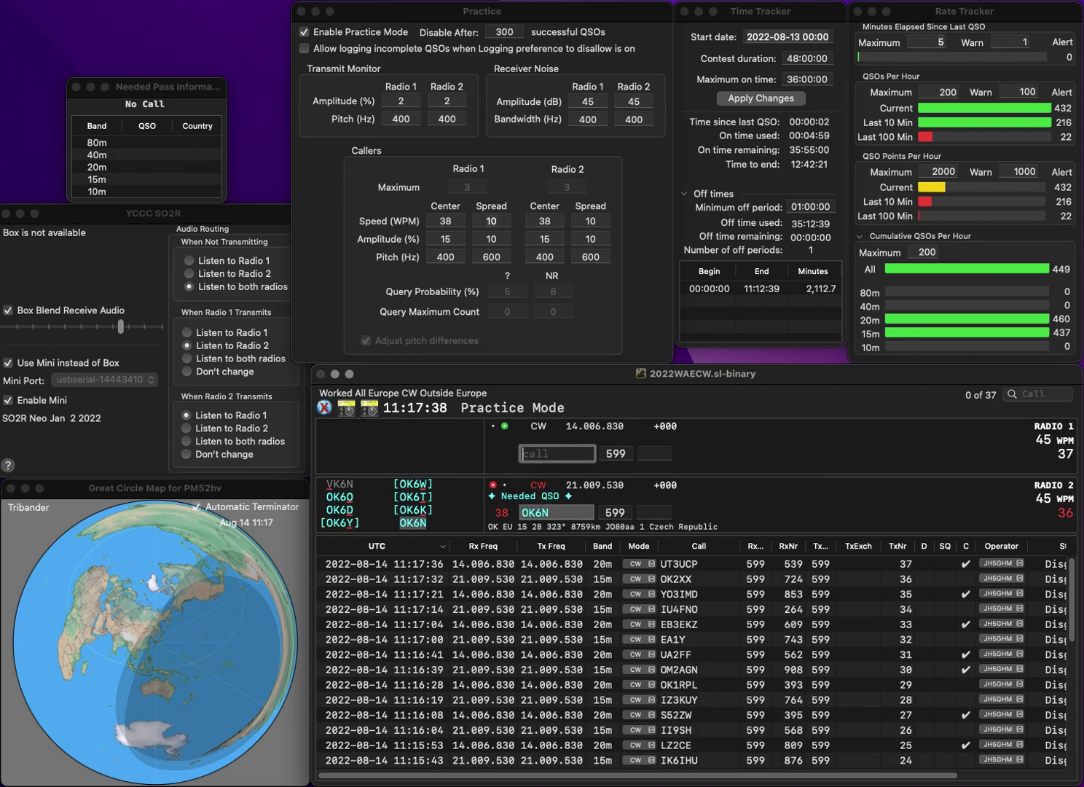
type("SHA9DR")
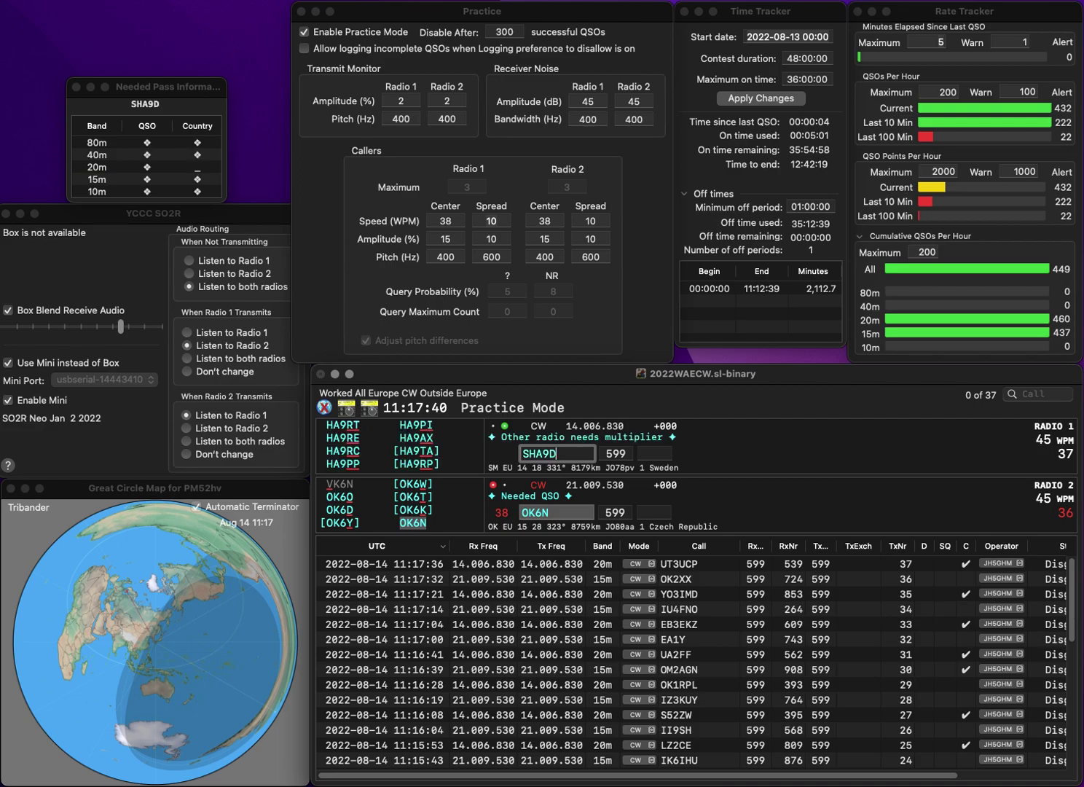
key("Home")
key("Delete")
key("Delete")
type("0")
key("Return")
key("space")
type("46")
key("Return")
key("space")
type("551")
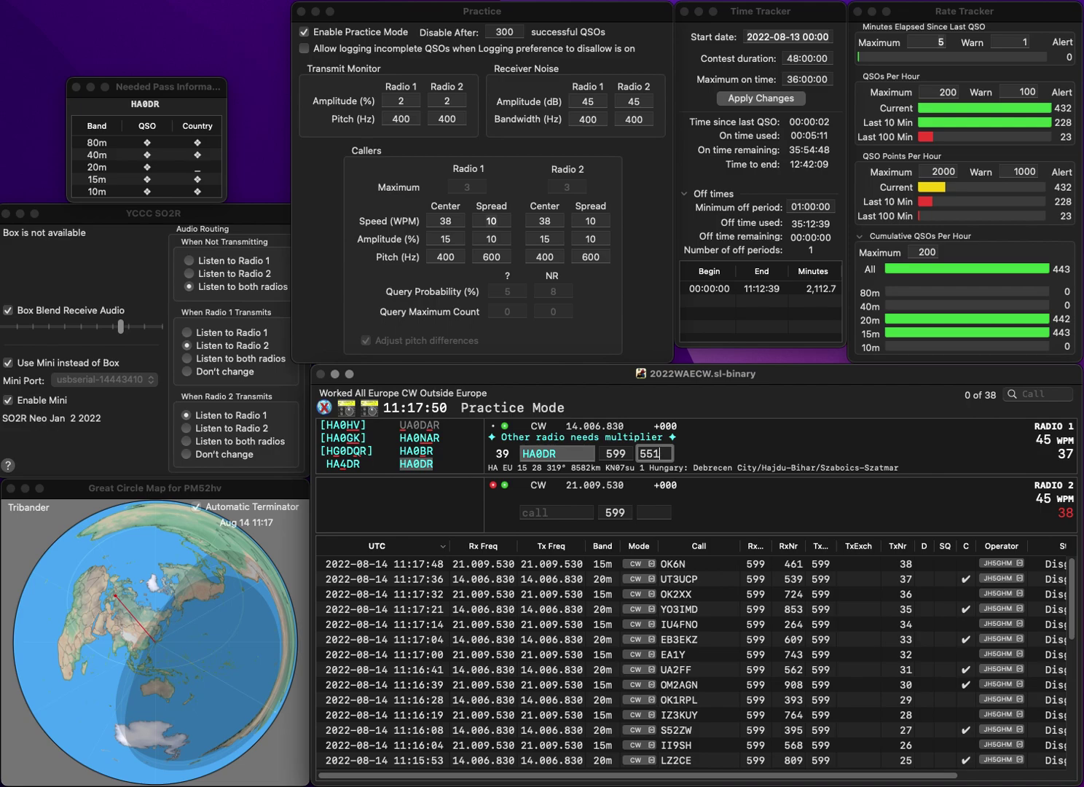
key("Return")
type("OK3RN")
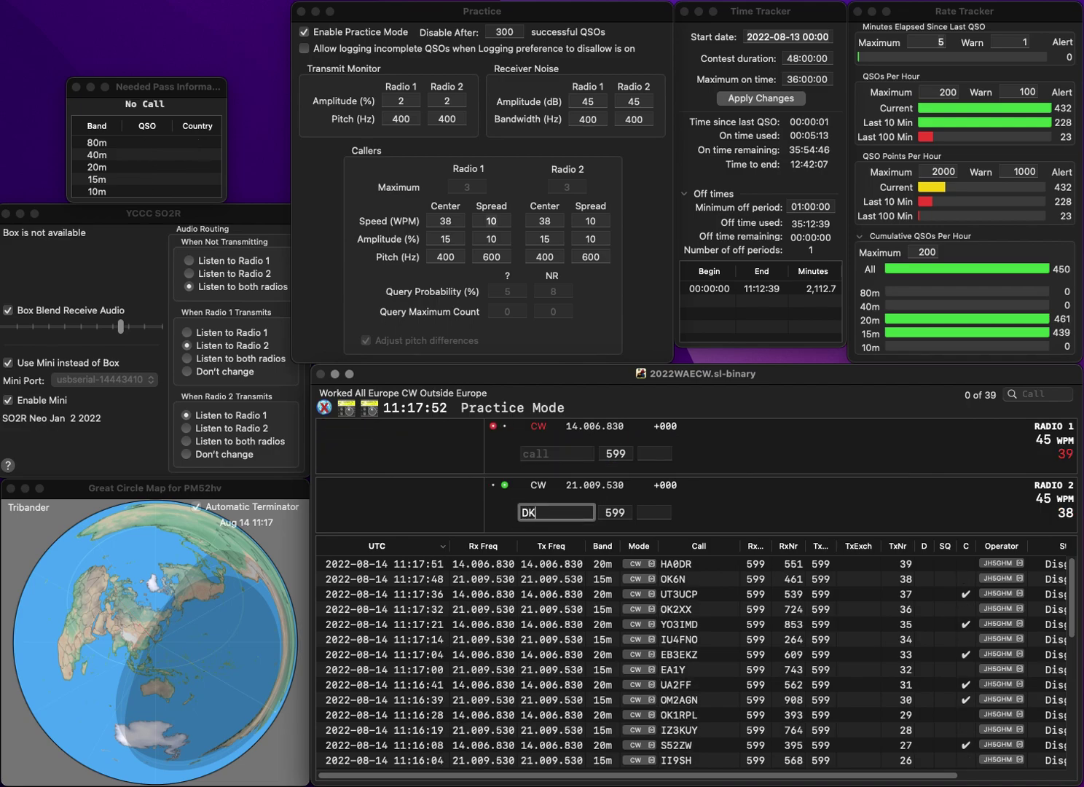
key("Return")
type("SBU")
key("Delete")
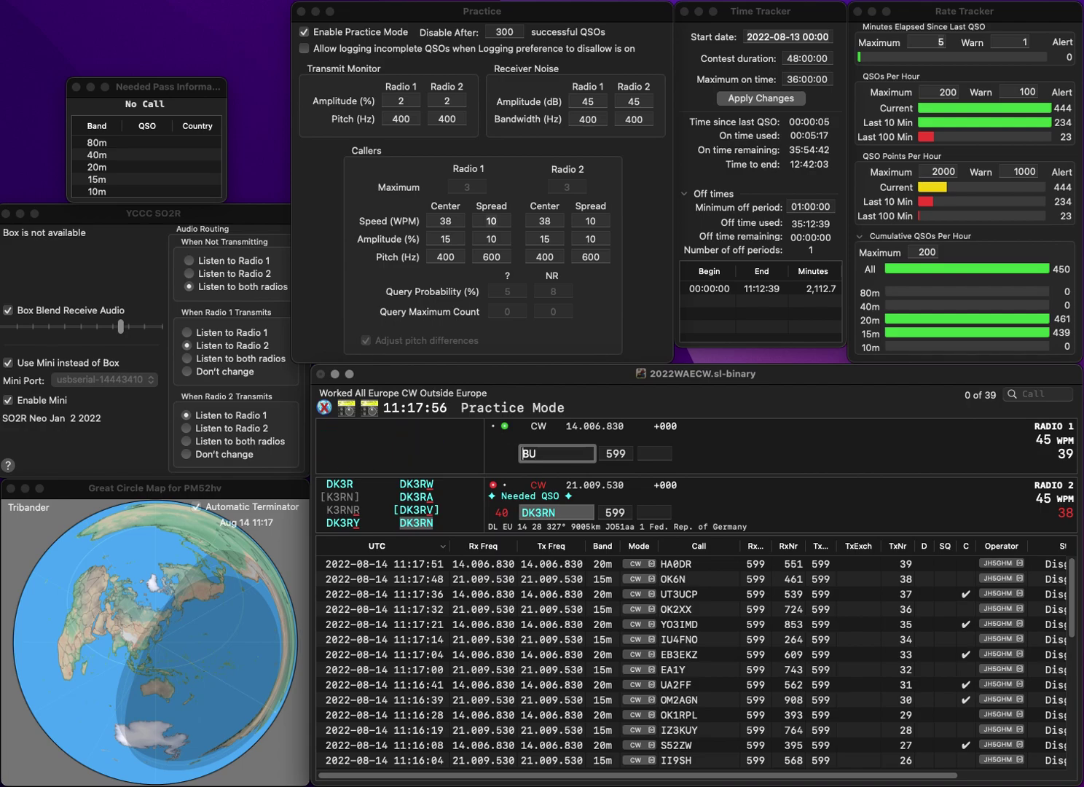
key("Return")
key("Tab")
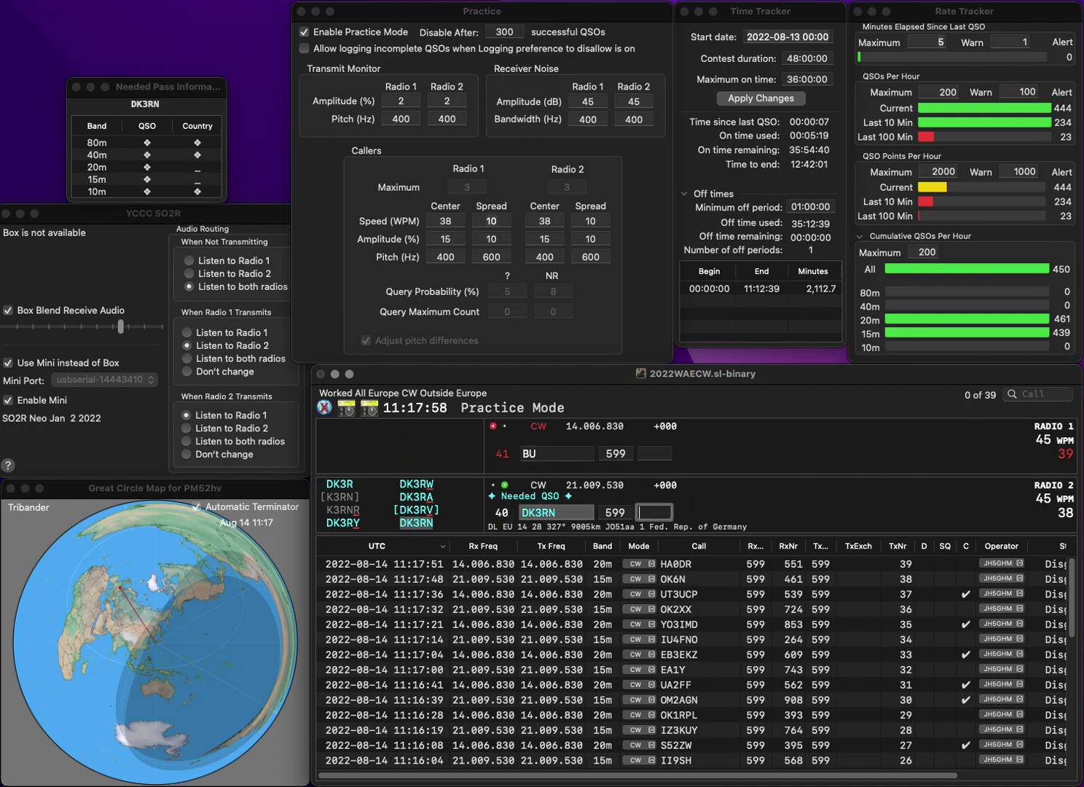
type("447")
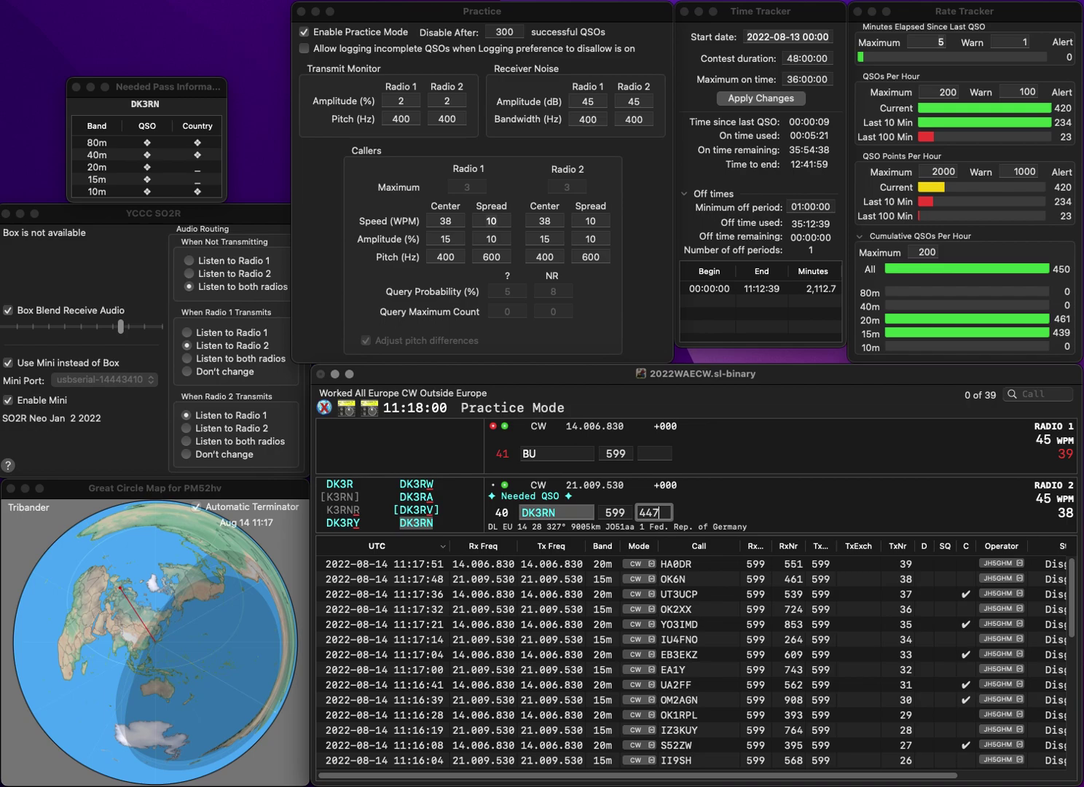
key("Return")
type("I")
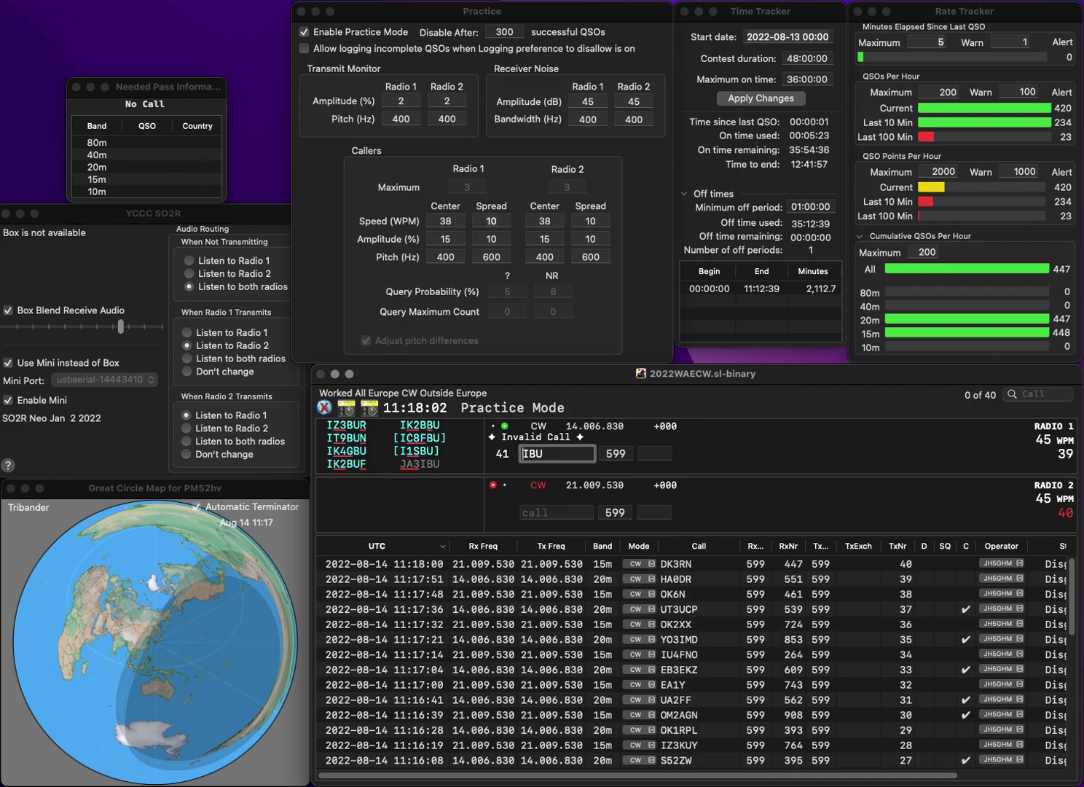
type("1")
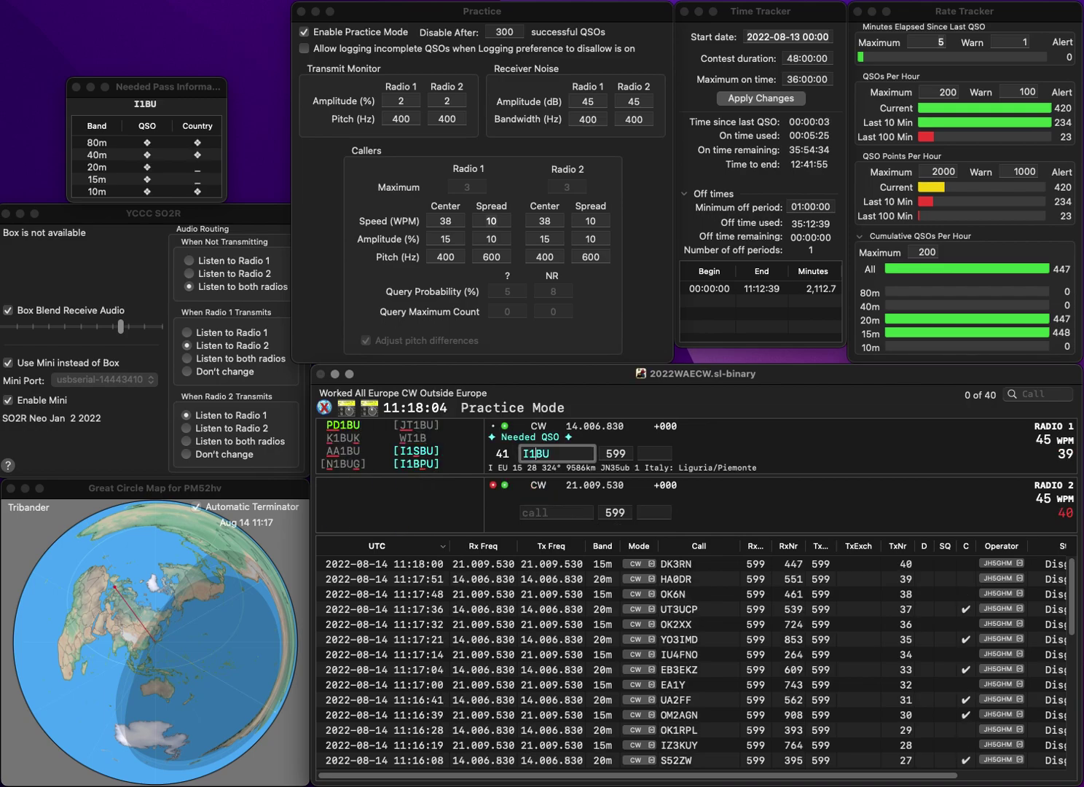
type("S")
key("Return")
type("OZ1Q")
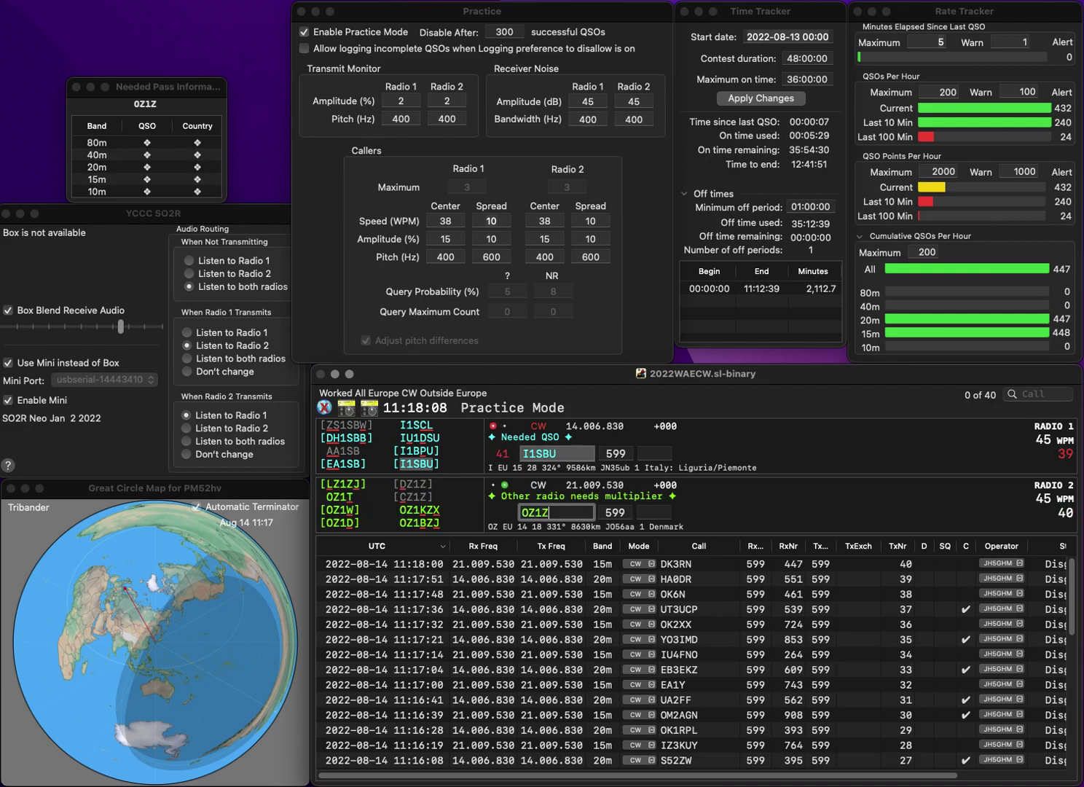
type("X")
key("Return")
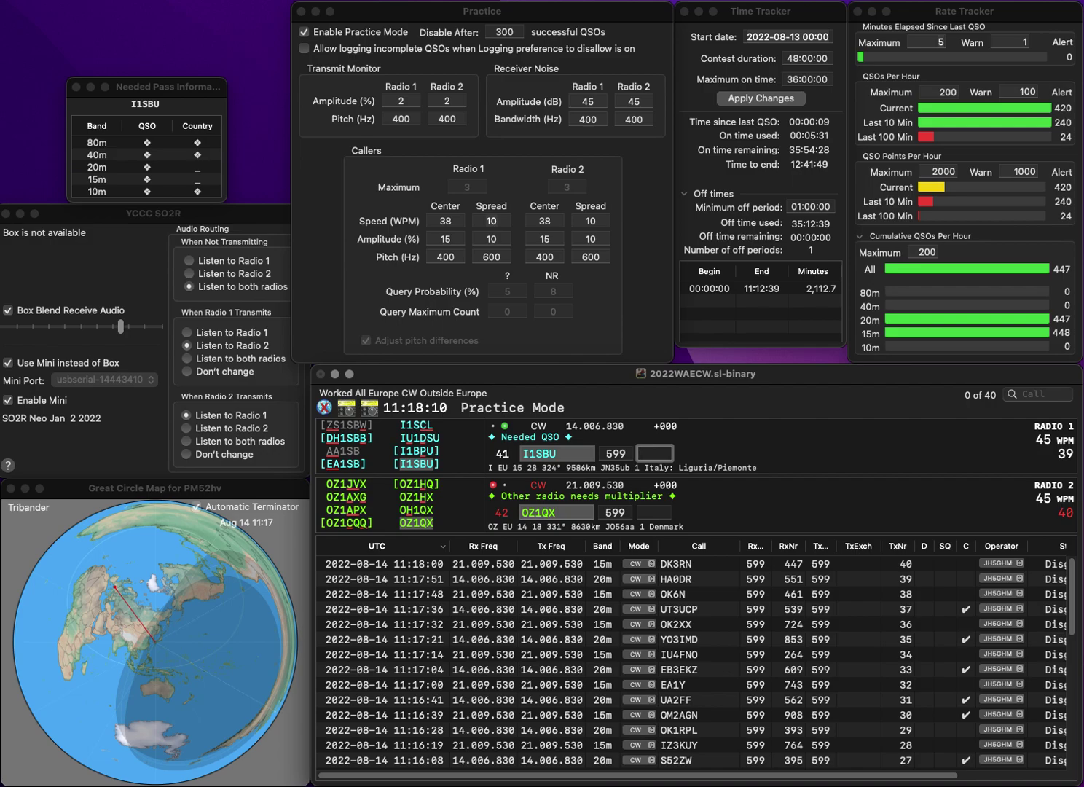
type("227")
key("Return")
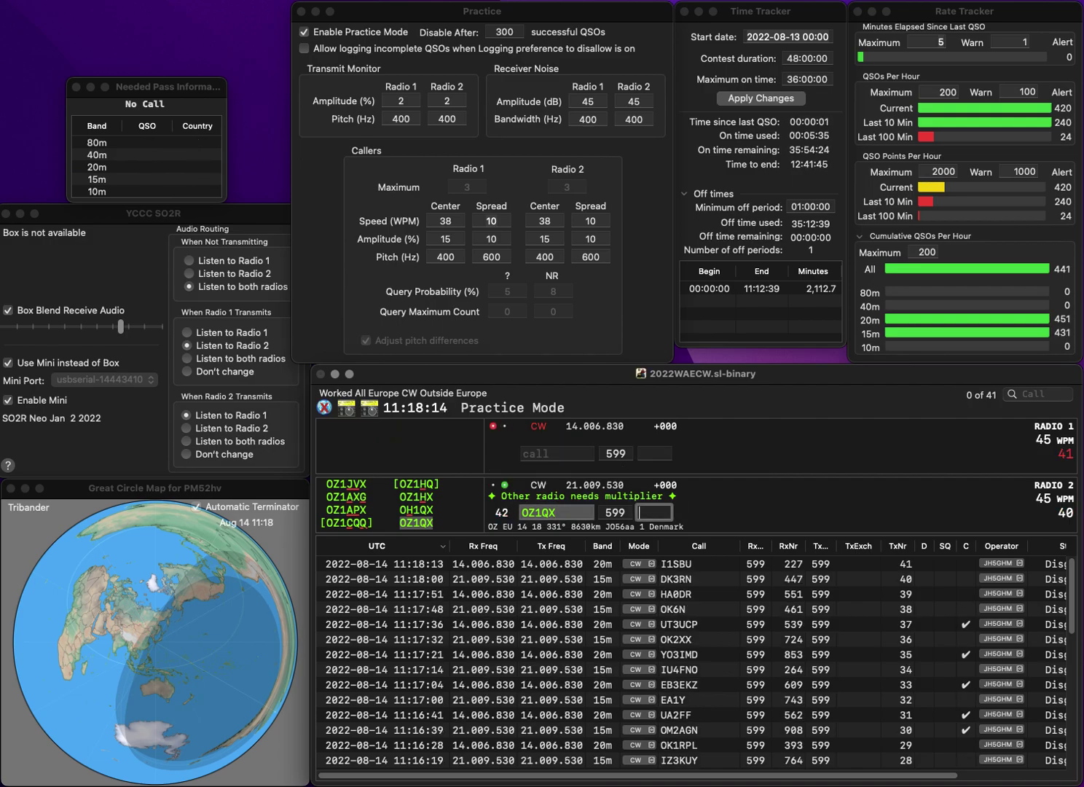
key("Return")
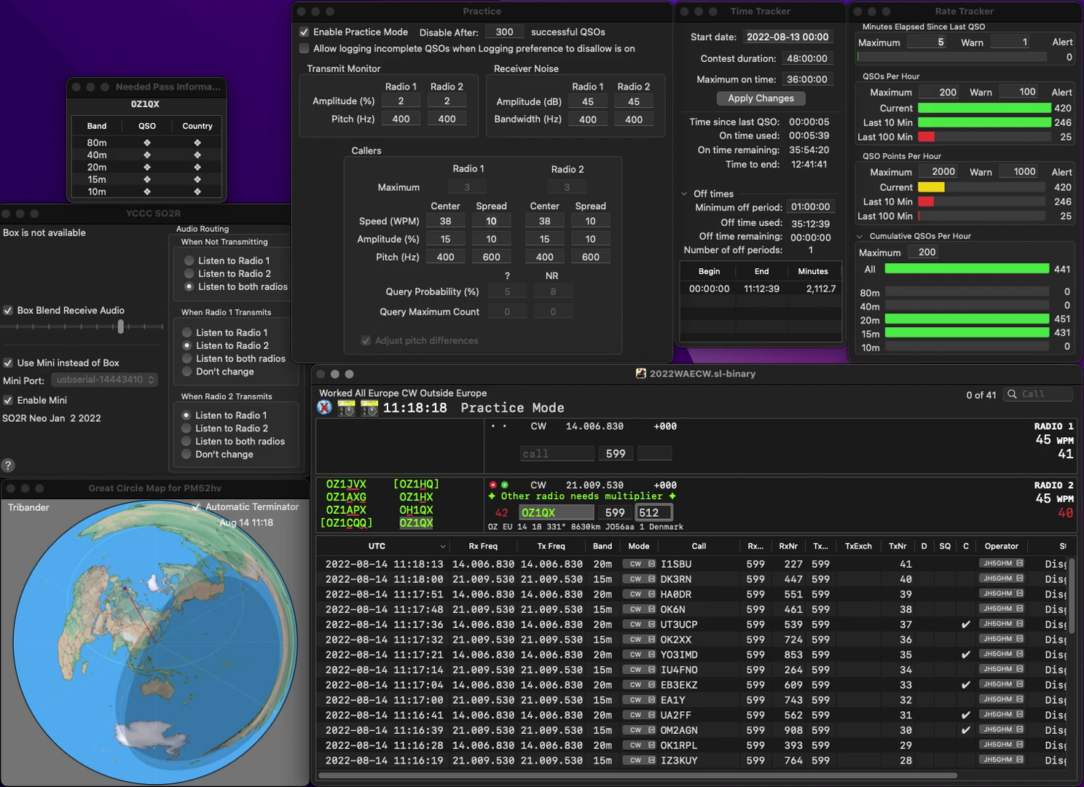
key("Return")
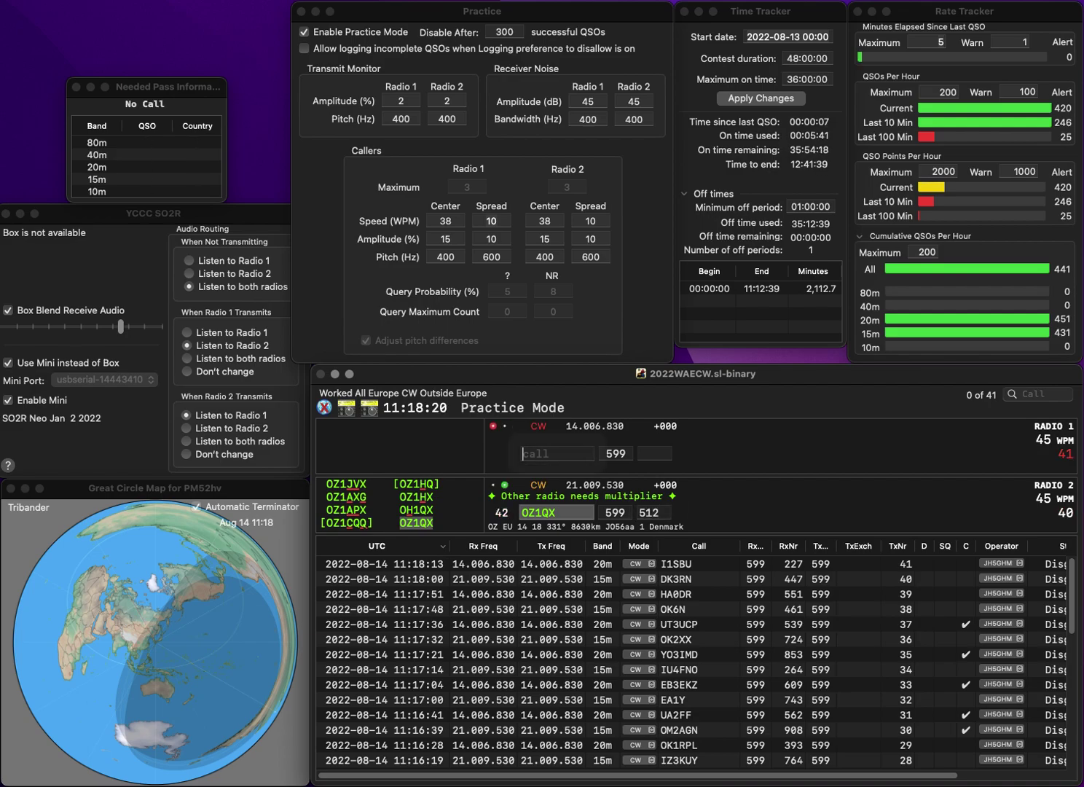
Step: Send the partial call 7V on Radio 1, answer IZ3ZMF on Radio 2, and complete the partial call as PG7V
type("7V")
key("Return")
type("IZ3")
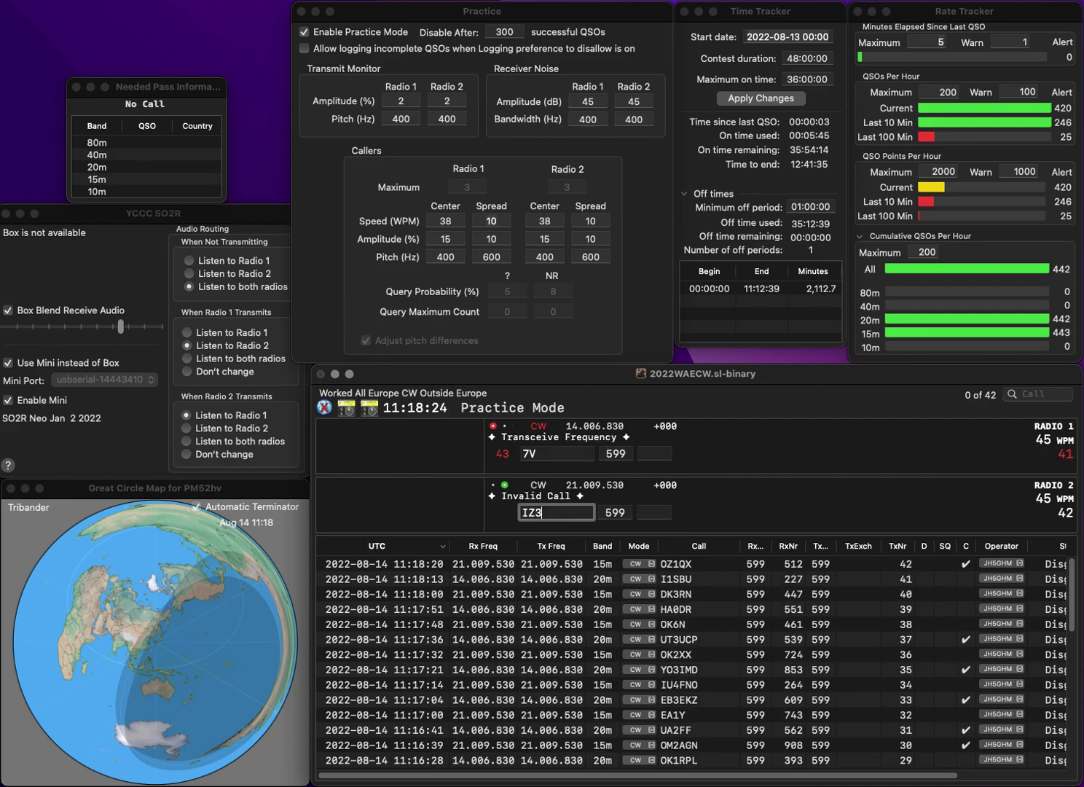
type("ZMF")
key("Return")
type("PG")
key("space")
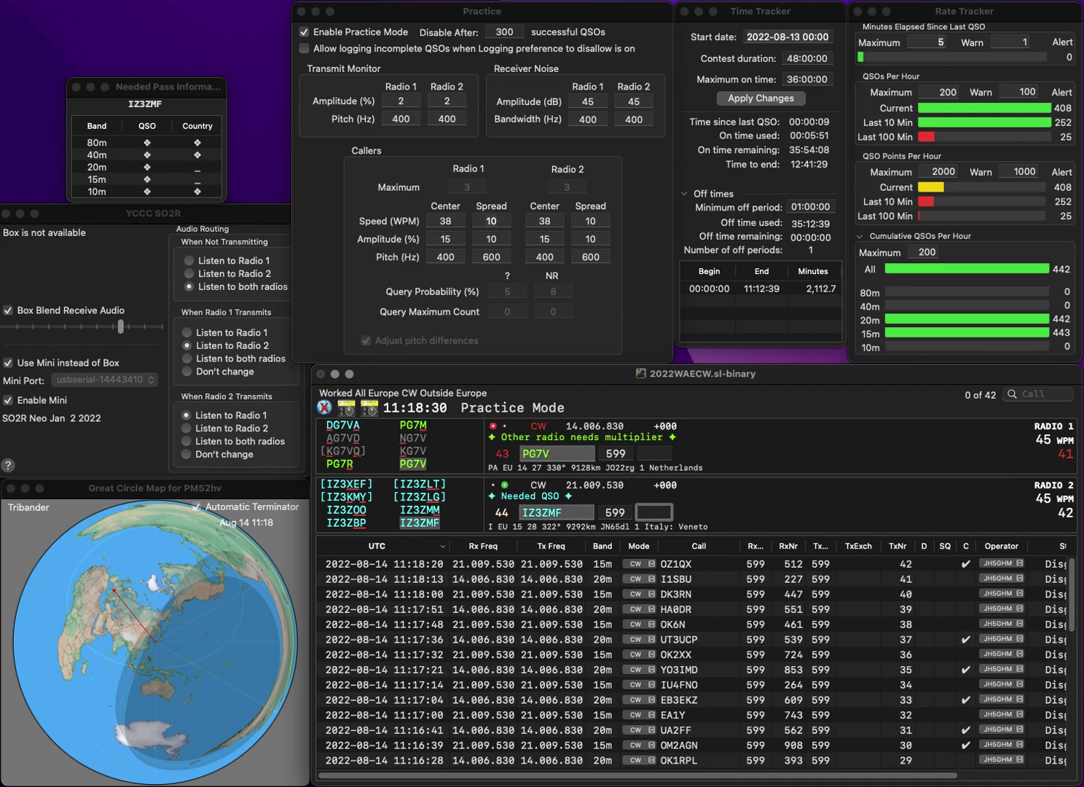
type("749")
key("Return")
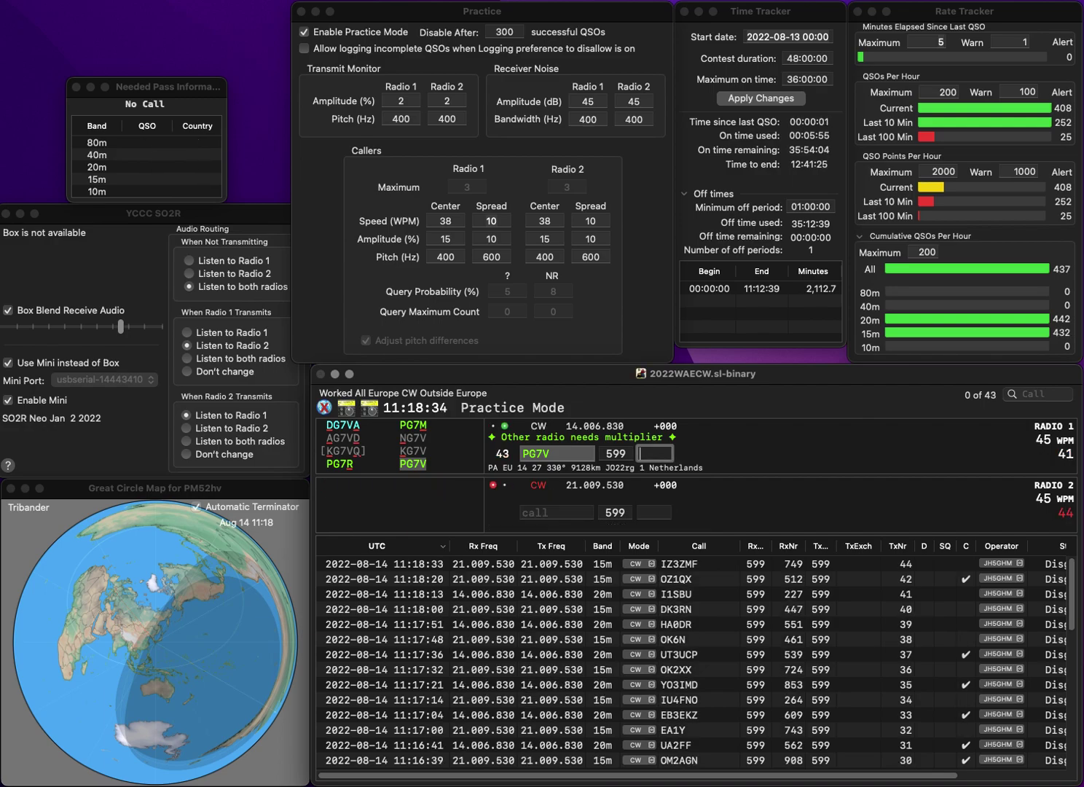
type("87")
key("Return")
Step: Send the partial call 9A on Radio 2 and answer G0EOU on Radio 1
type("0")
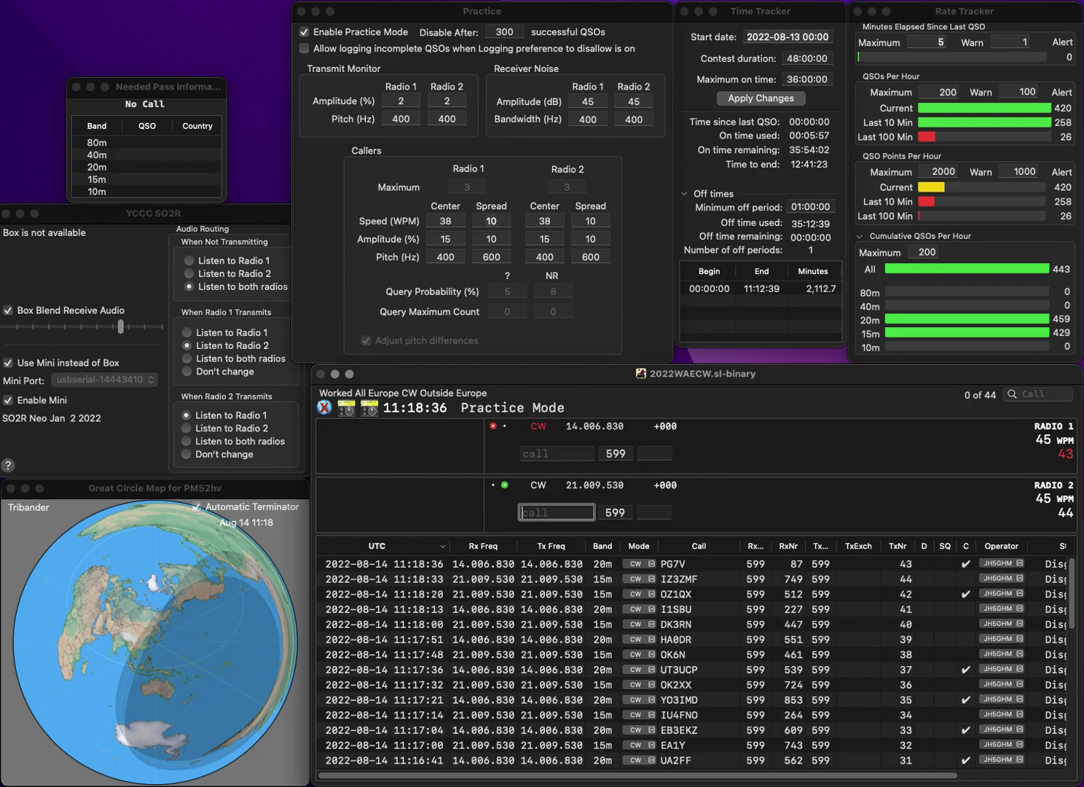
type("A")
key("BackSpace")
key("BackSpace")
type("9A")
key("Return")
type("G0EOU")
key("Return")
type("/")
type("IS")
key("BackSpace")
type("Z3NVR")
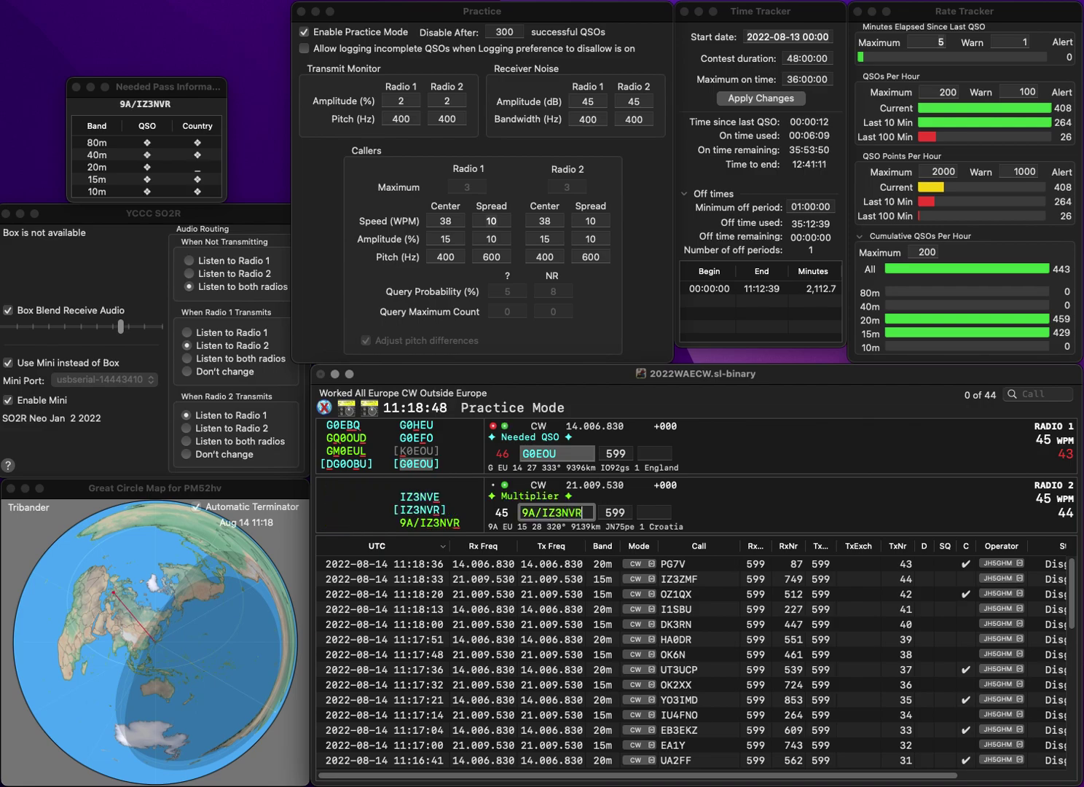
key("Return")
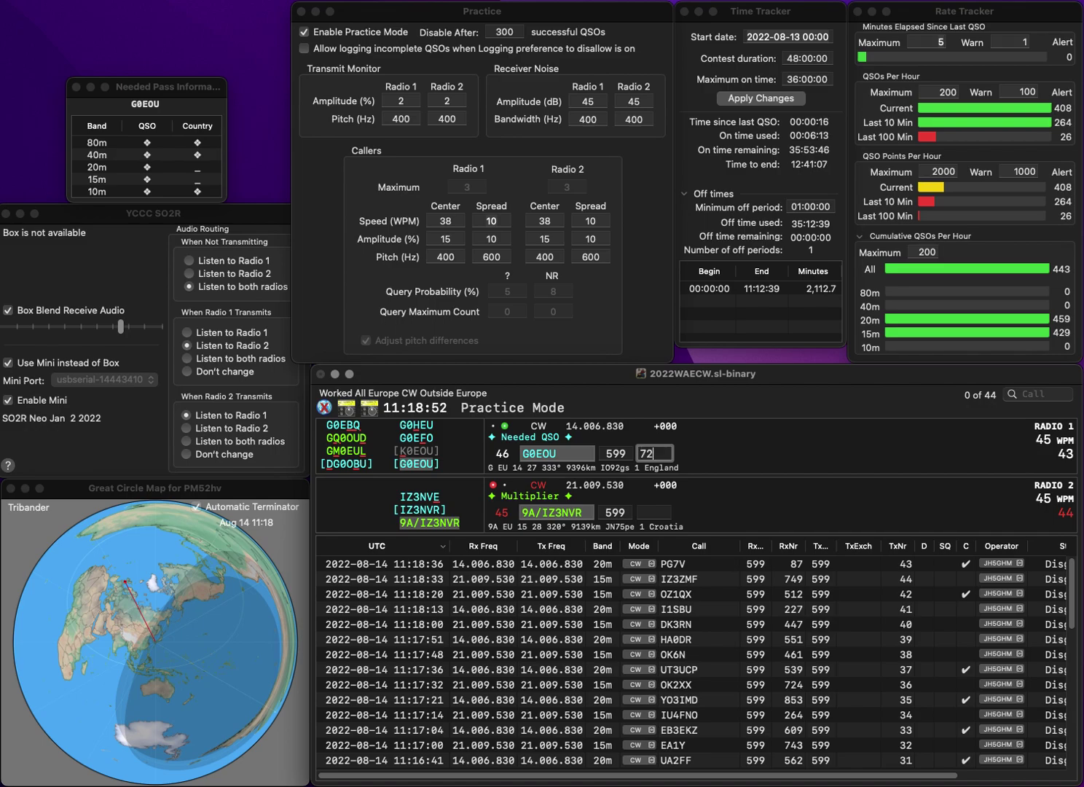
Step: Log G0EOU on Radio 1 with received number 720 and 9A/IZ3NVR on Radio 2 with number 990
key("Return")
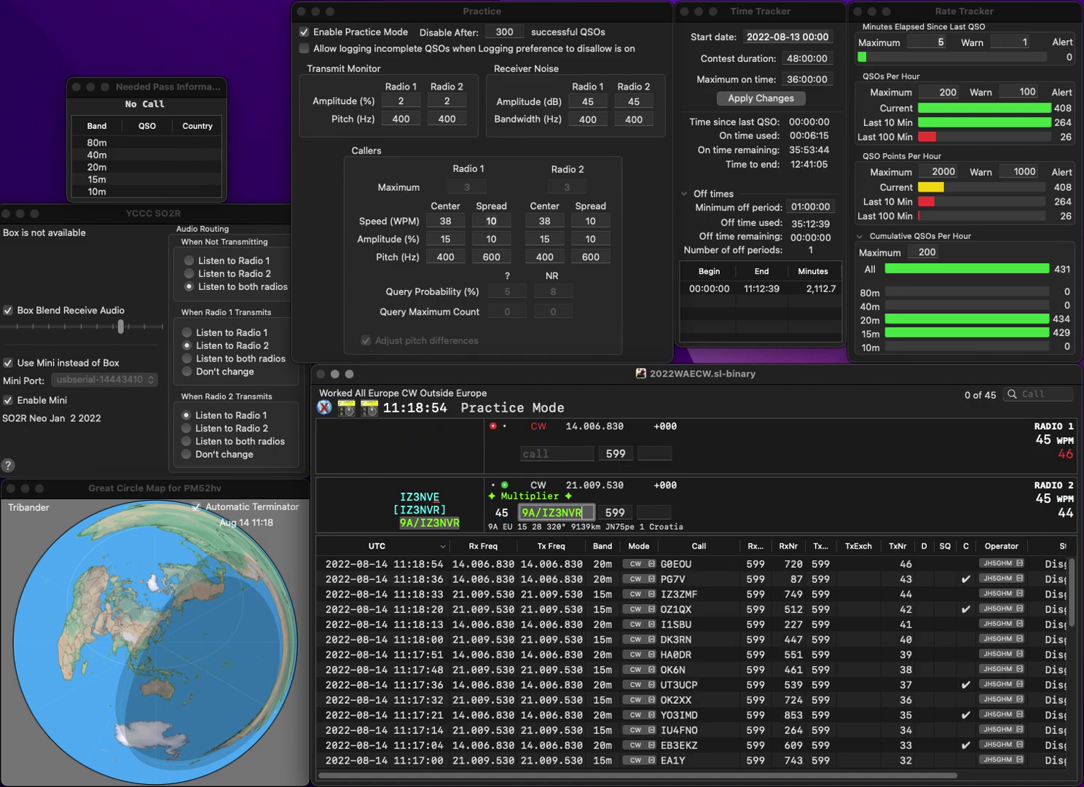
type("990")
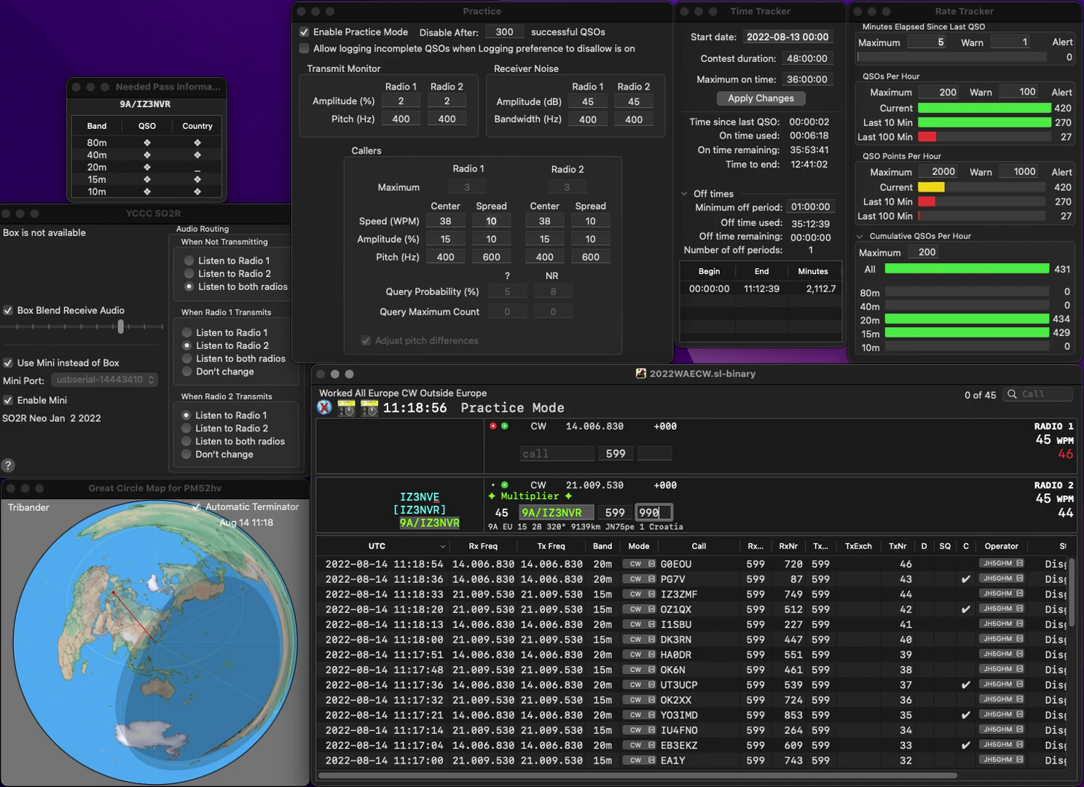
key("Return")
type("DB6MH")
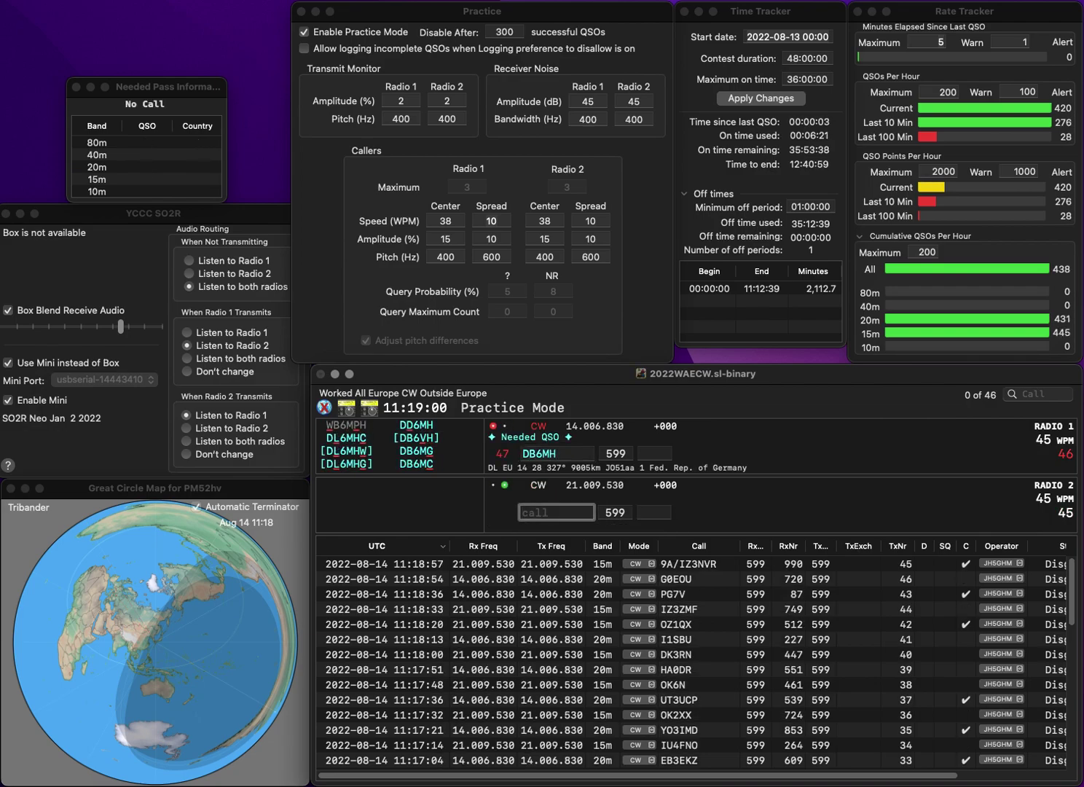
type("0VCC")
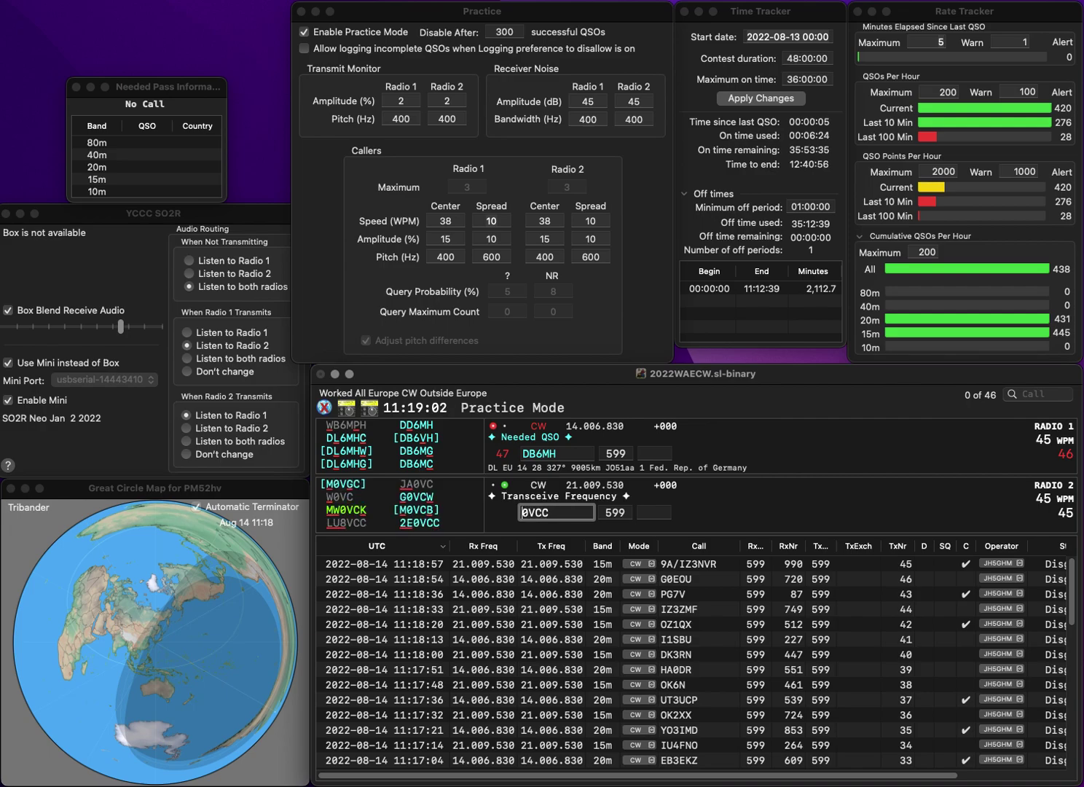
key("super+Left")
type("2E")
key("Return")
Step: Correct the Radio 1 call to DD6MH and send the exchange to that station
left_click(557, 454)
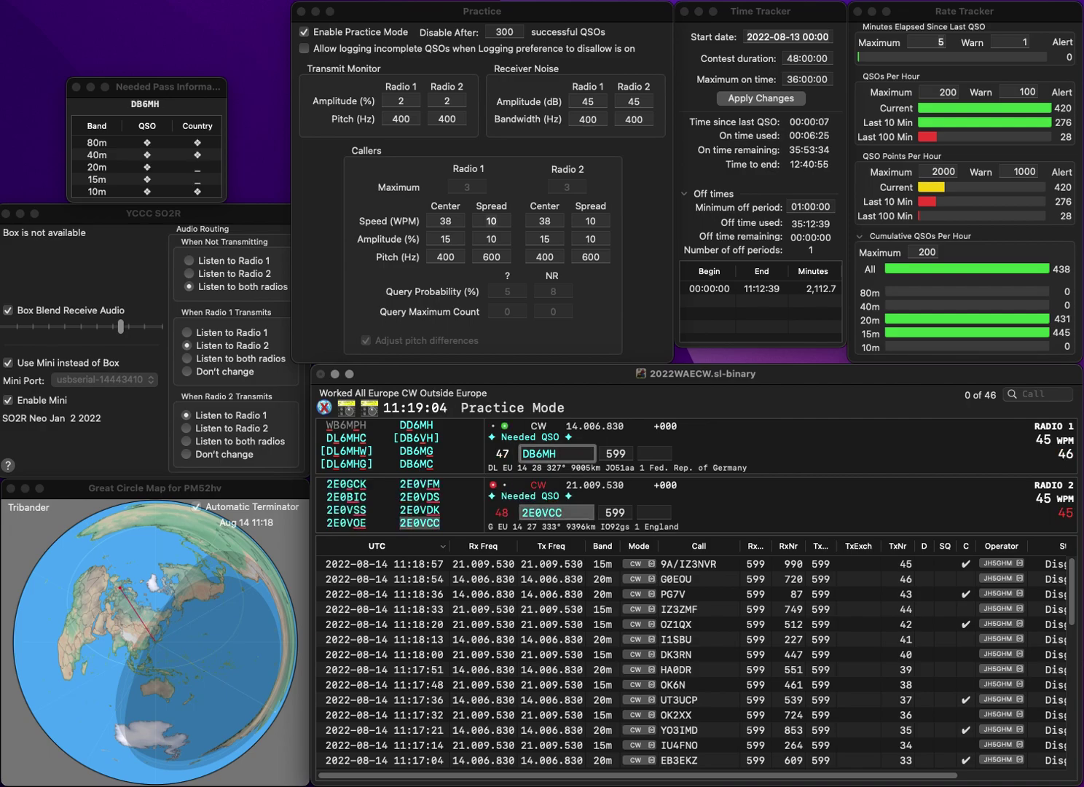
key("Delete")
type("D")
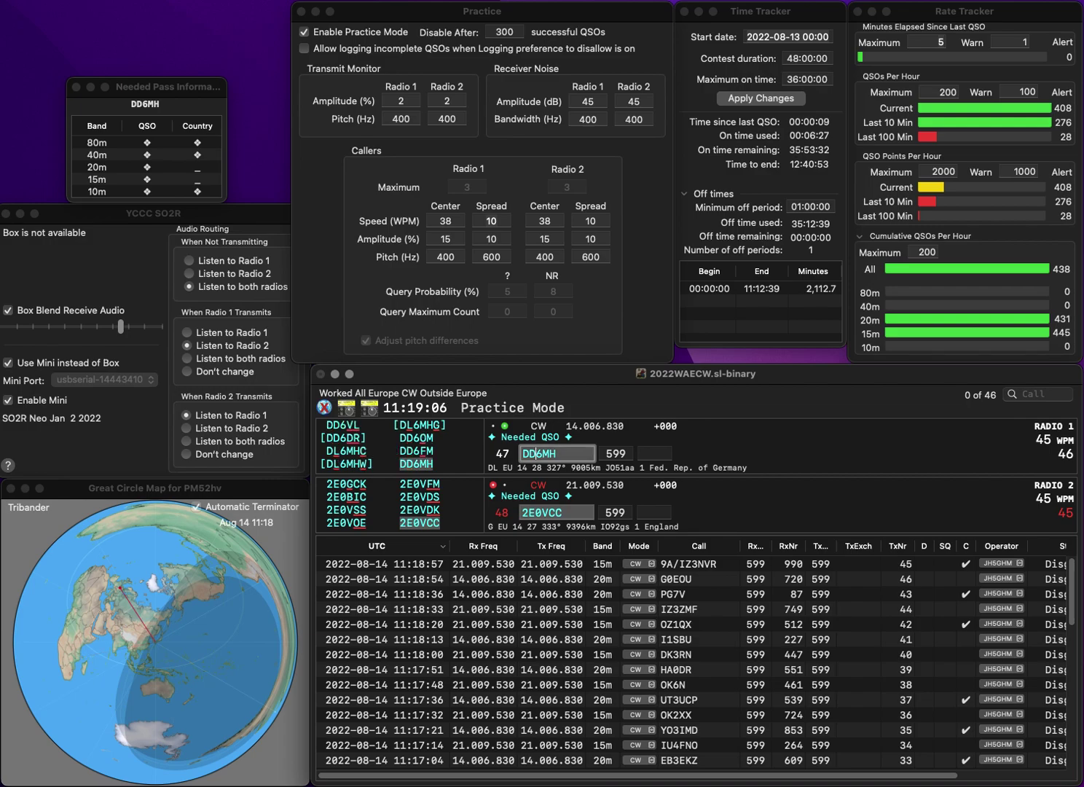
key("Return")
key("Return")
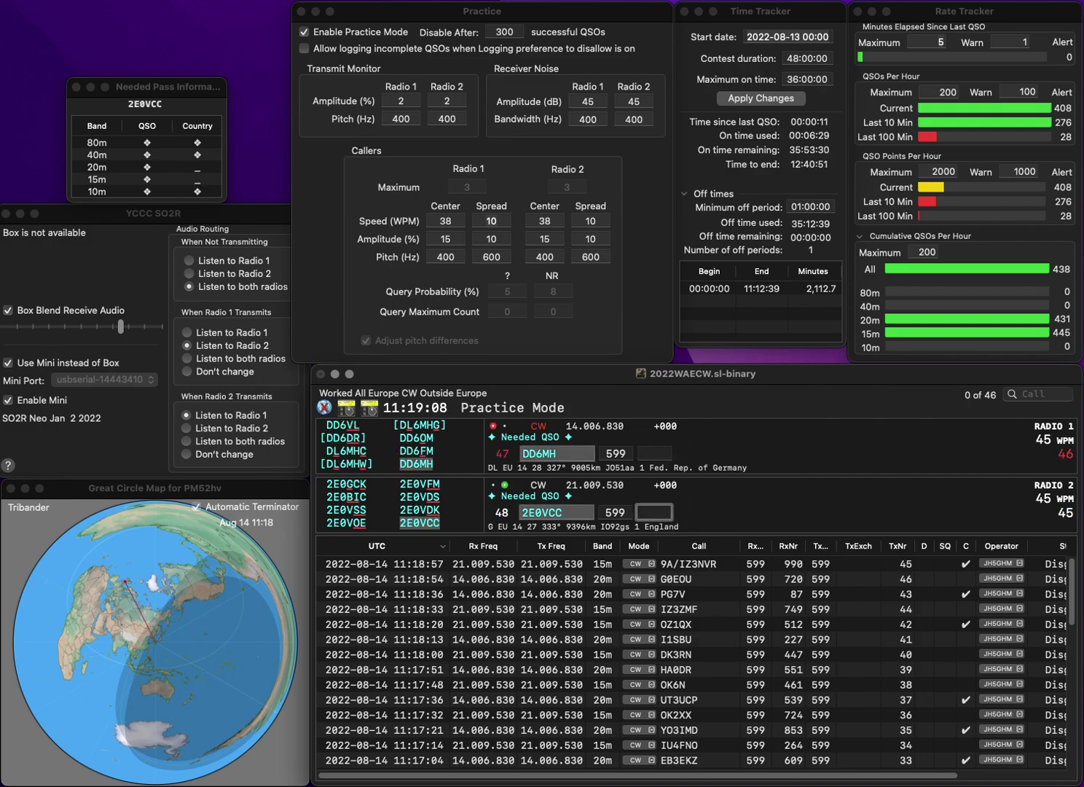
type("648")
key("Return")
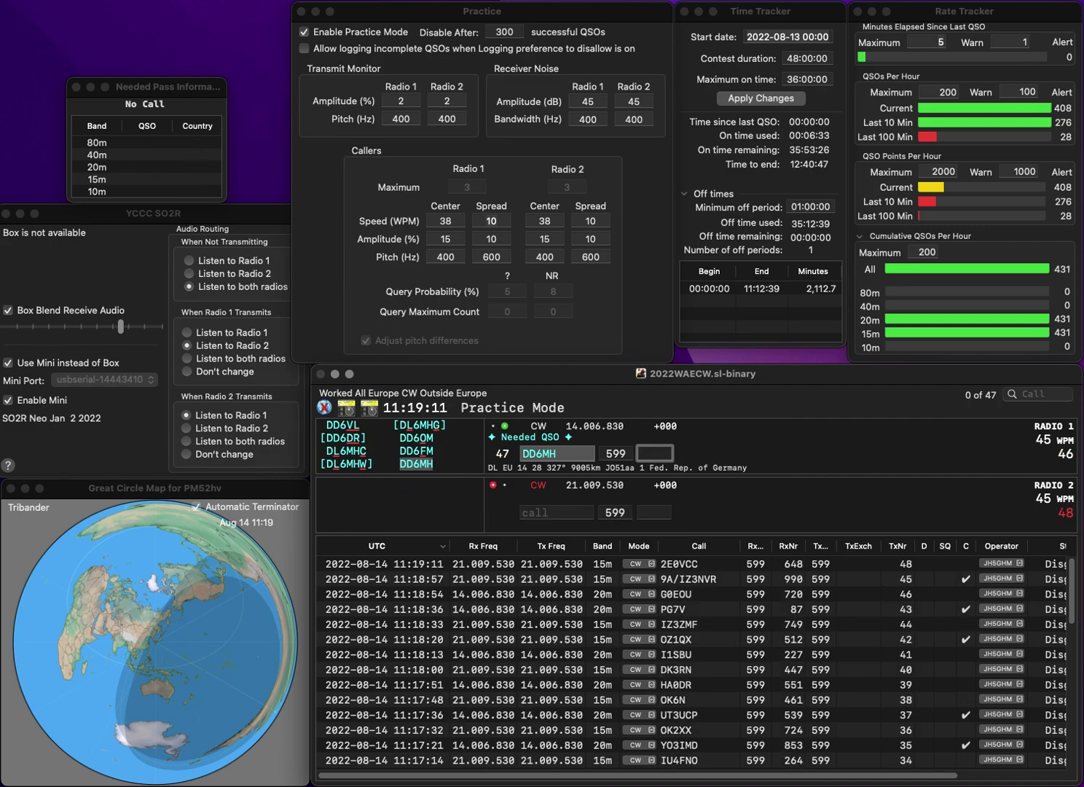
type("733")
key("Return")
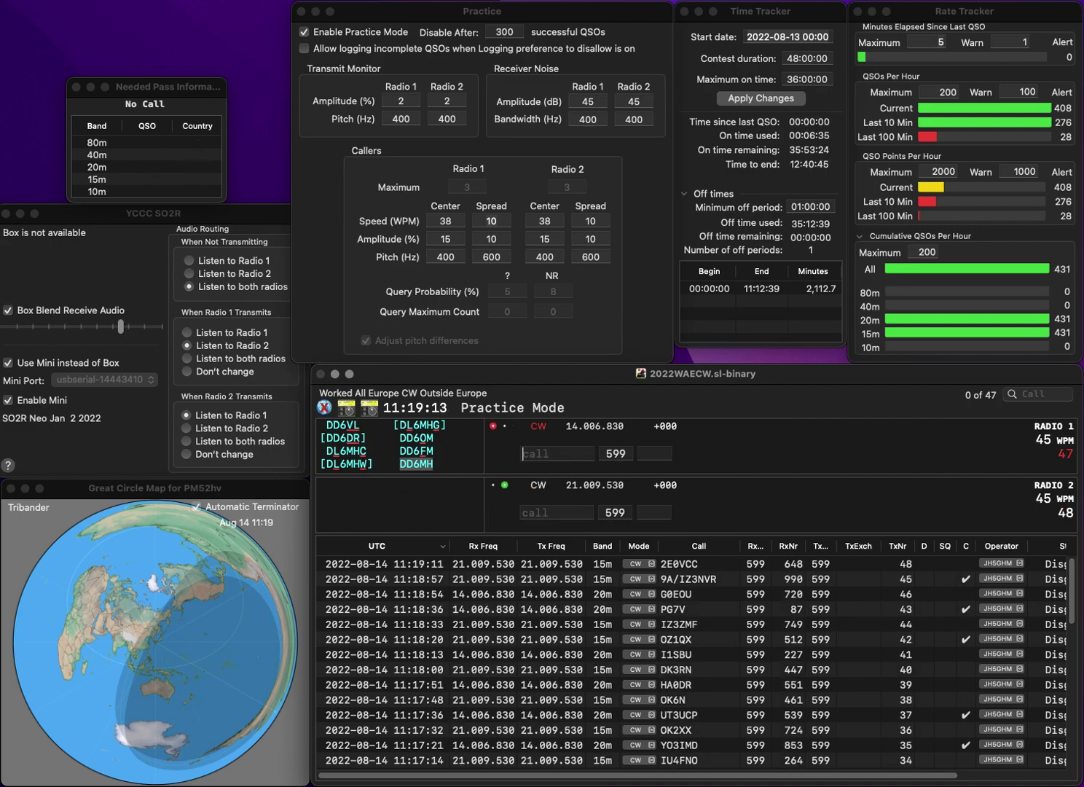
type("8D")
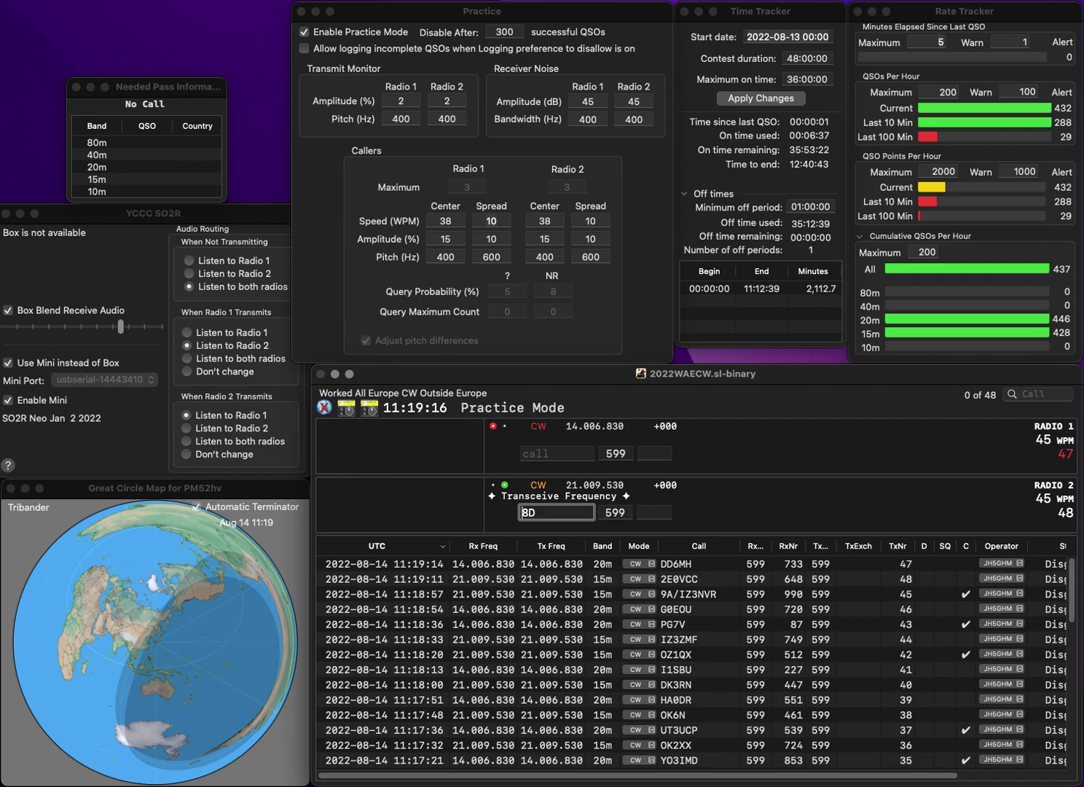
key("Return")
type("SQ2")
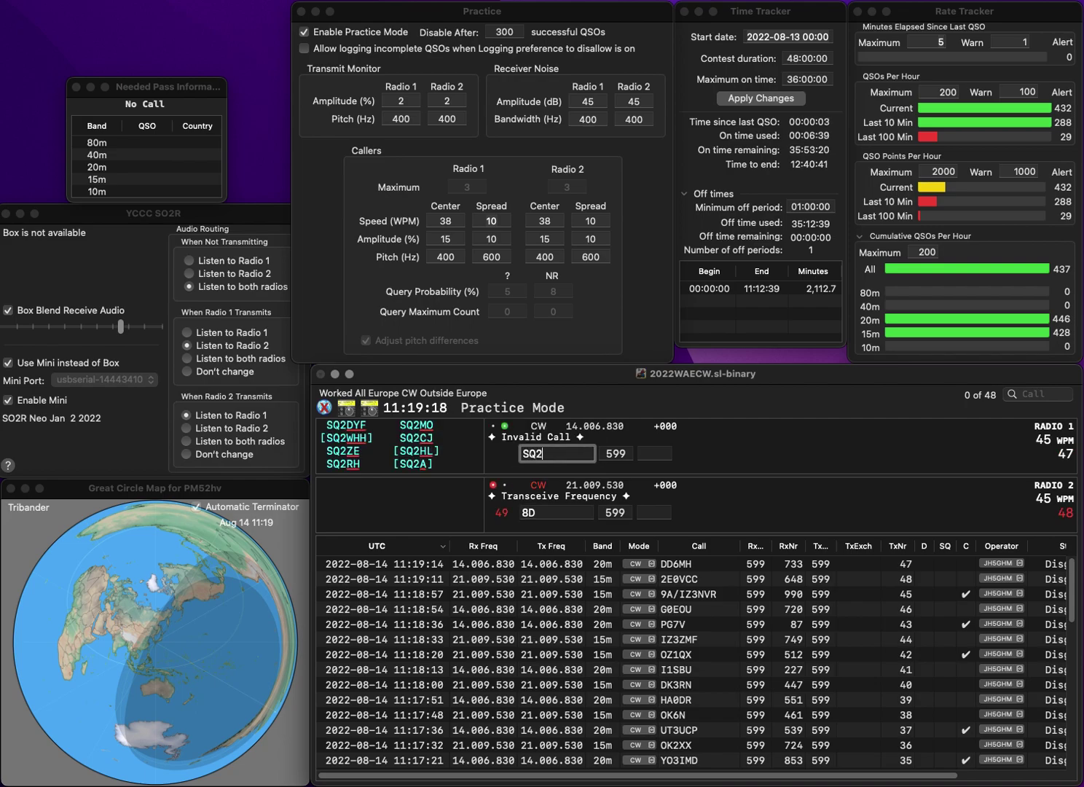
type("TOM")
key("Return")
type("SP")
key("Return")
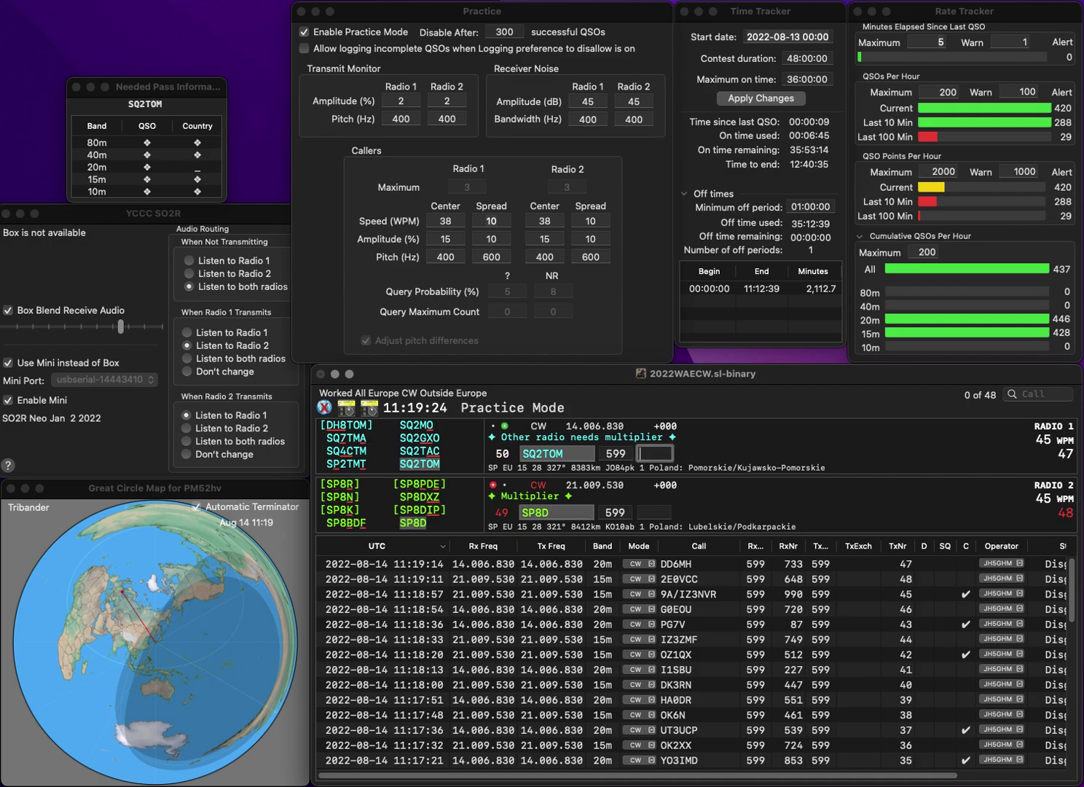
Step: Log SQ2TOM on Radio 1 with received number 579 and SP8D on Radio 2 with number 501
type("579")
key("Return")
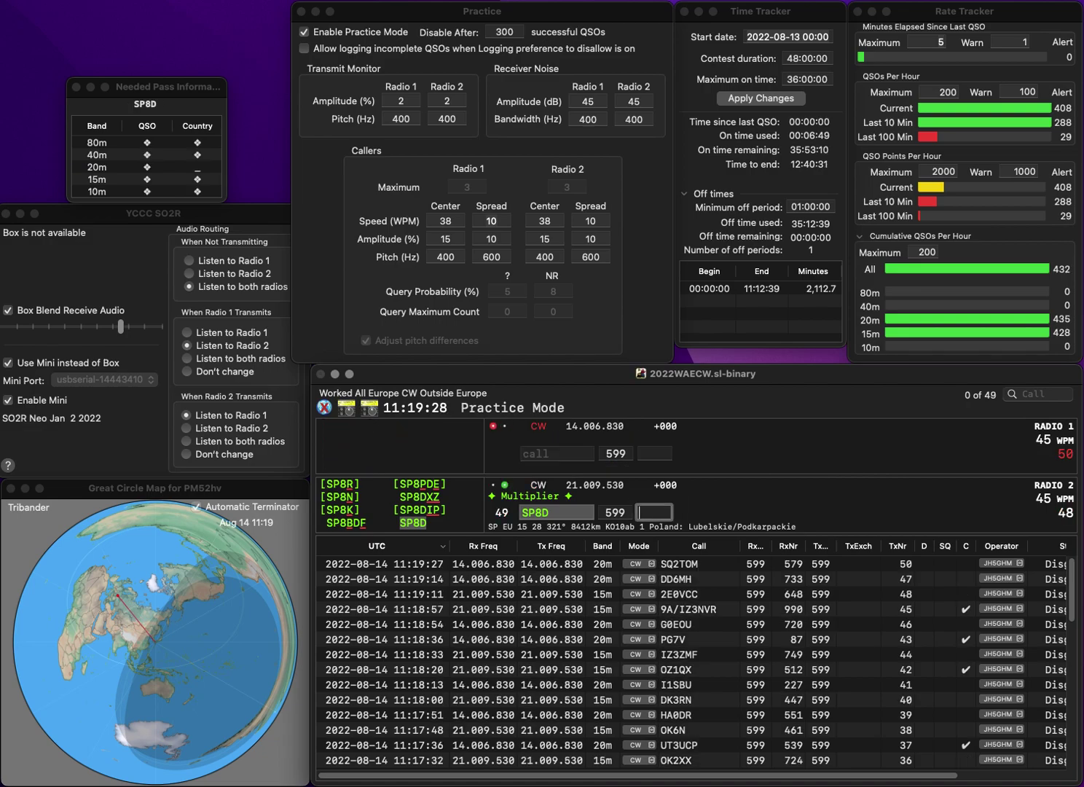
type("501")
key("Return")
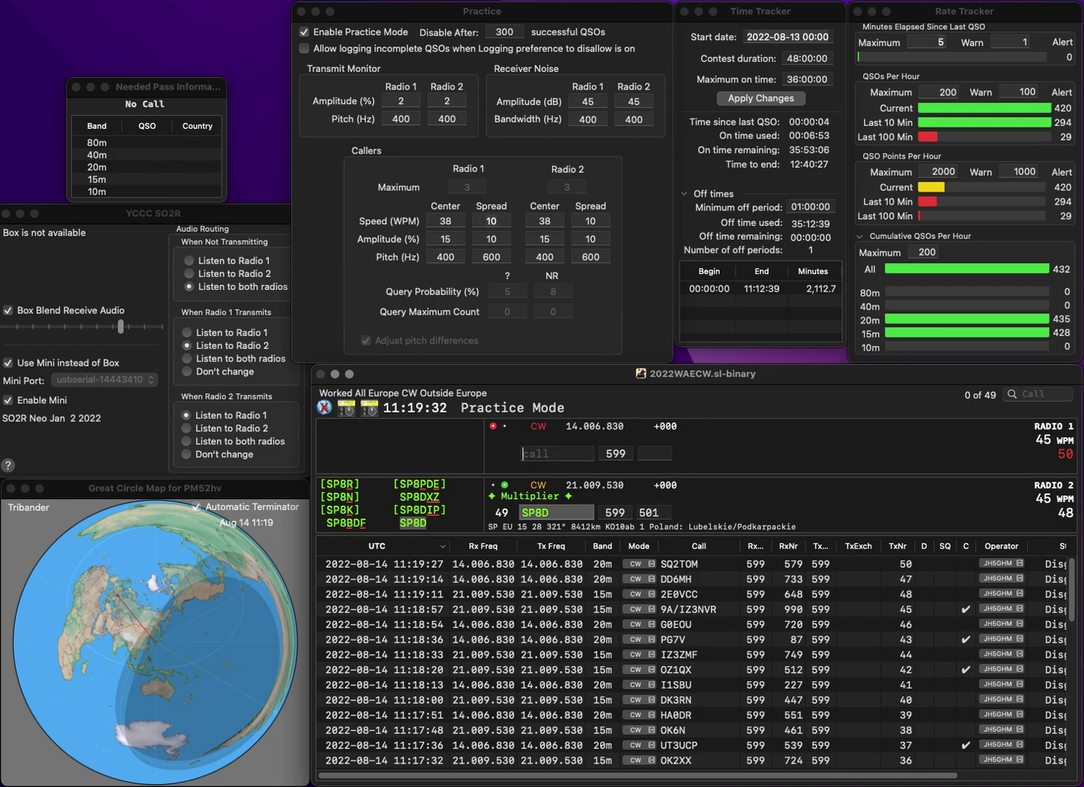
type("DL6UWO")
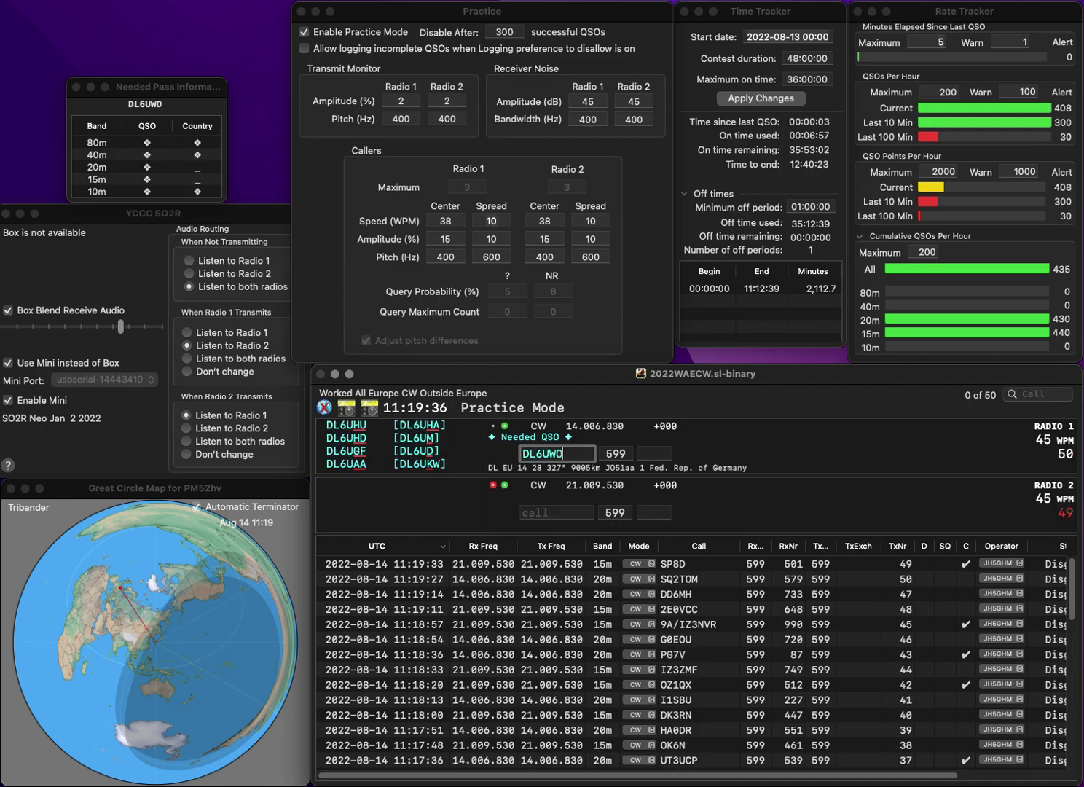
key("Return")
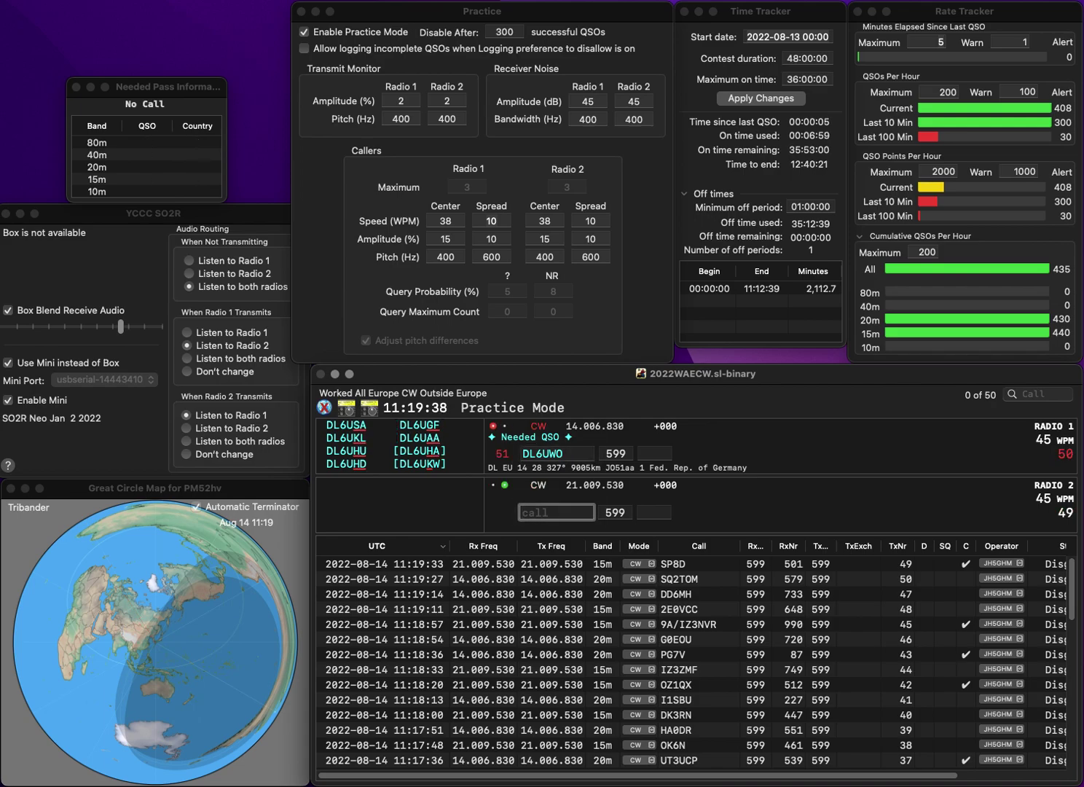
type("G2")
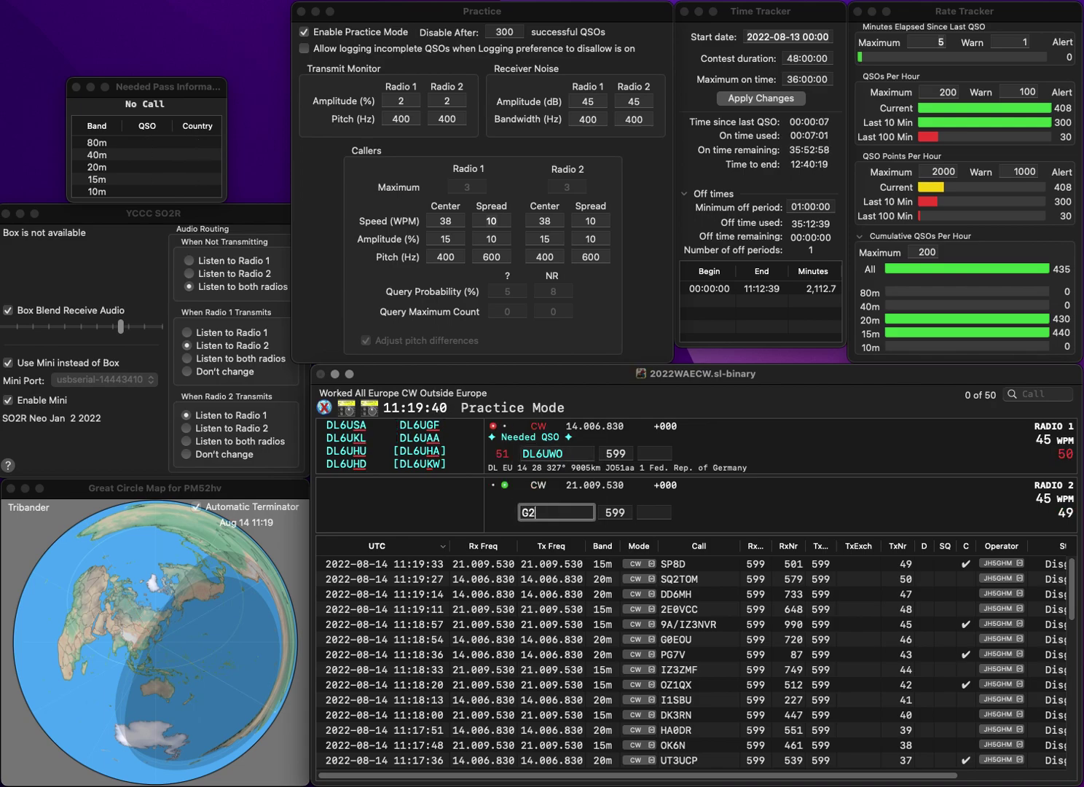
type("DT")
key("Return")
Step: Correct the Radio 1 call to DL7UVO and resend it
type("DL67UVO")
key("Delete")
key("Return")
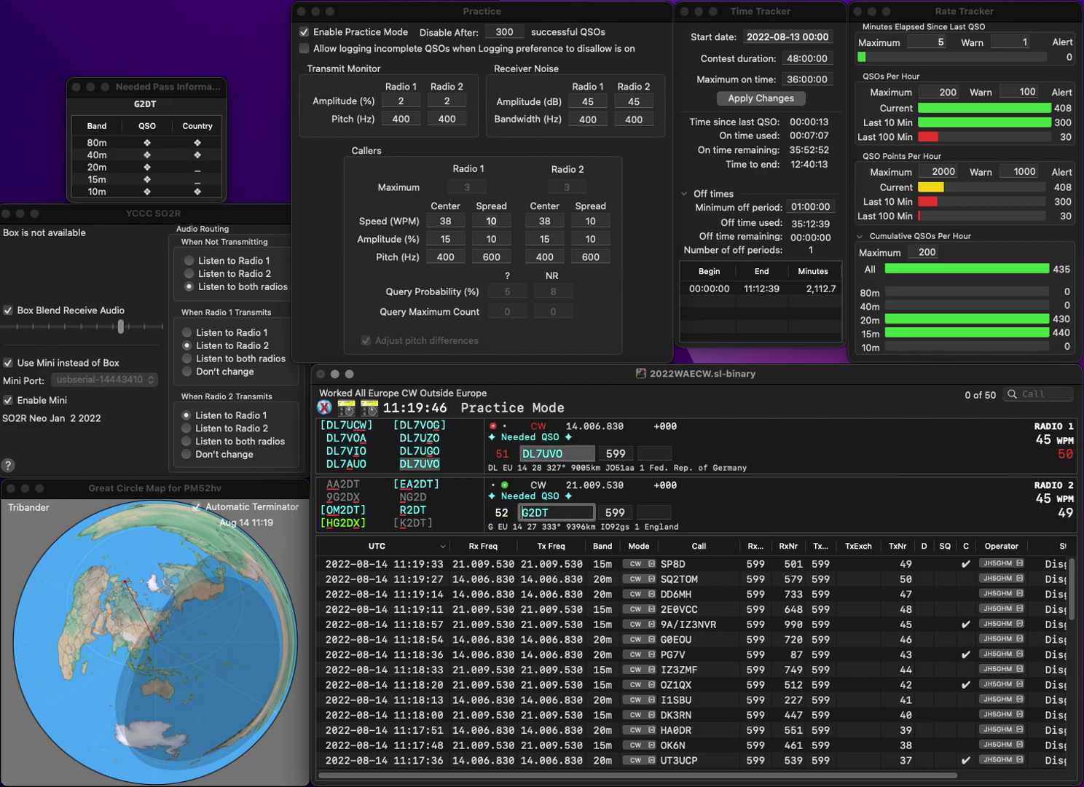
key("Escape")
type("ZGTR")
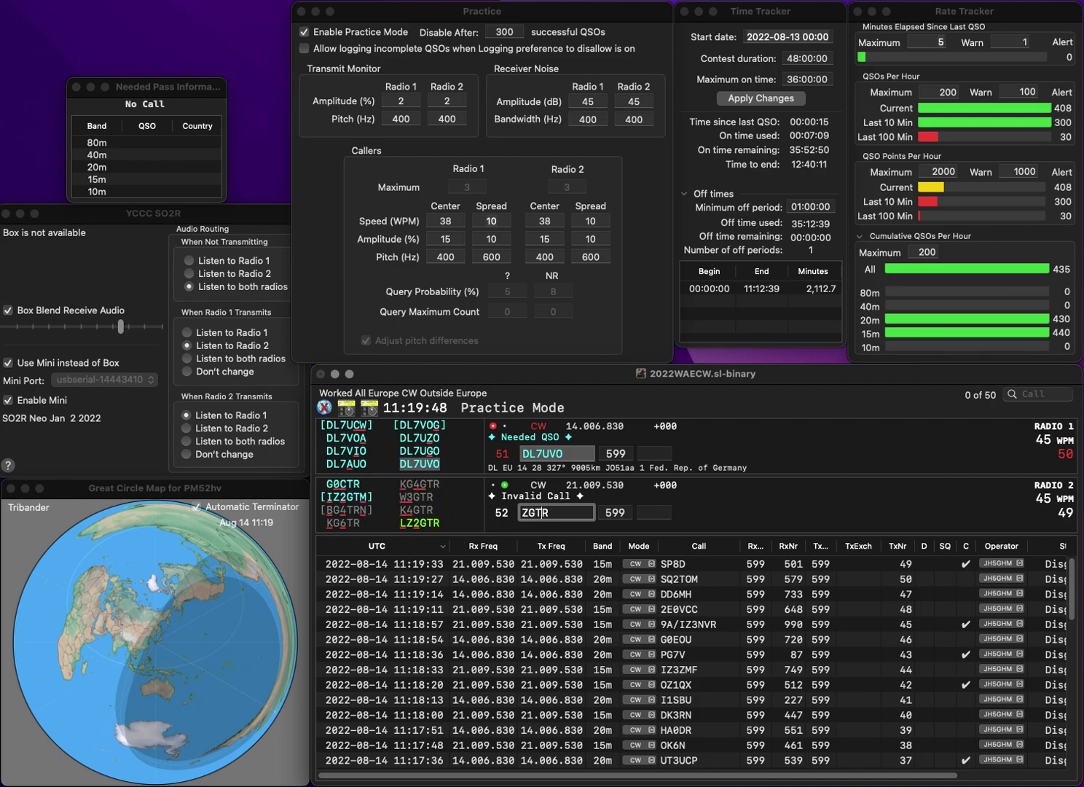
type("TL")
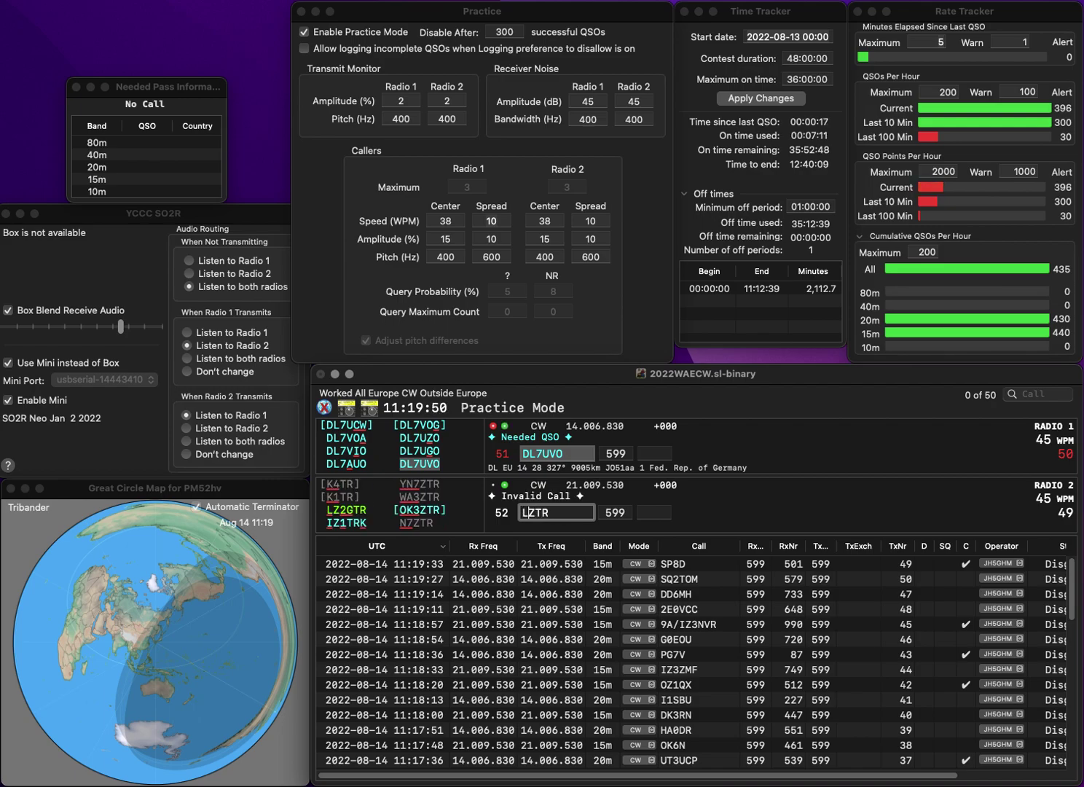
type("Z2")
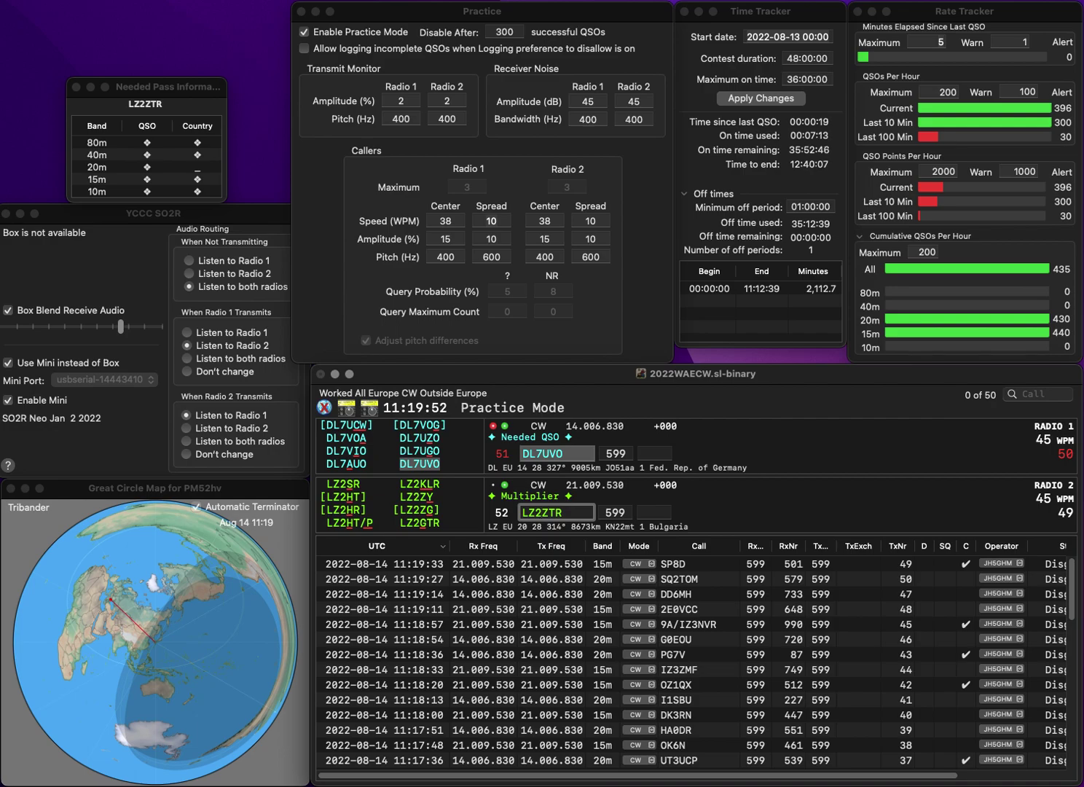
key("BackSpace")
type("3")
key("Return")
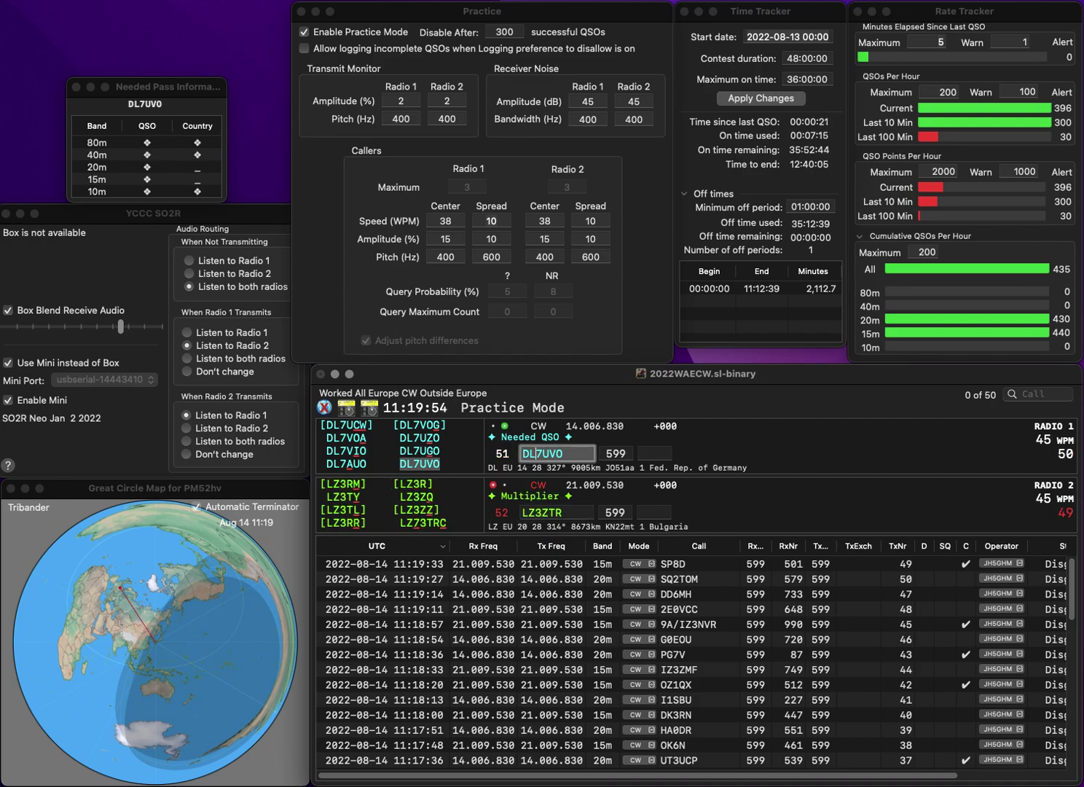
key("space")
type("720")
key("Return")
Step: Correct the Radio 2 call to LZ2GTR and send it
key("BackSpace")
key("BackSpace")
key("BackSpace")
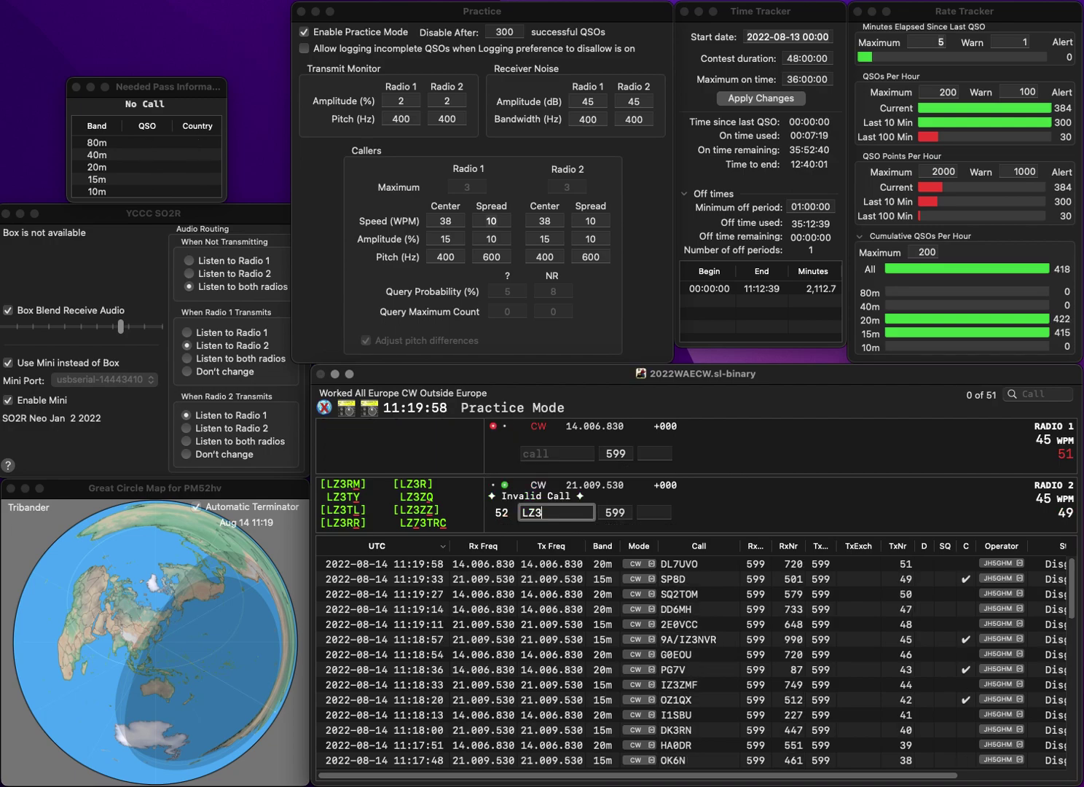
key("BackSpace")
type("2GTR")
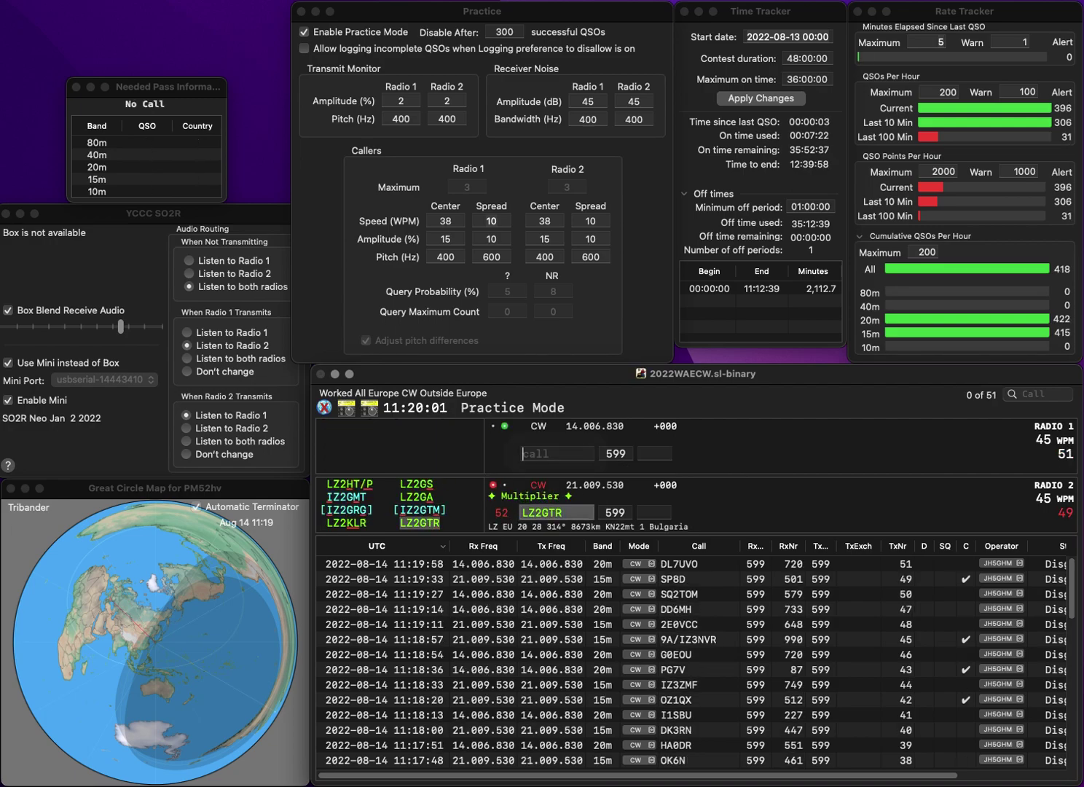
key("Return")
type("LS")
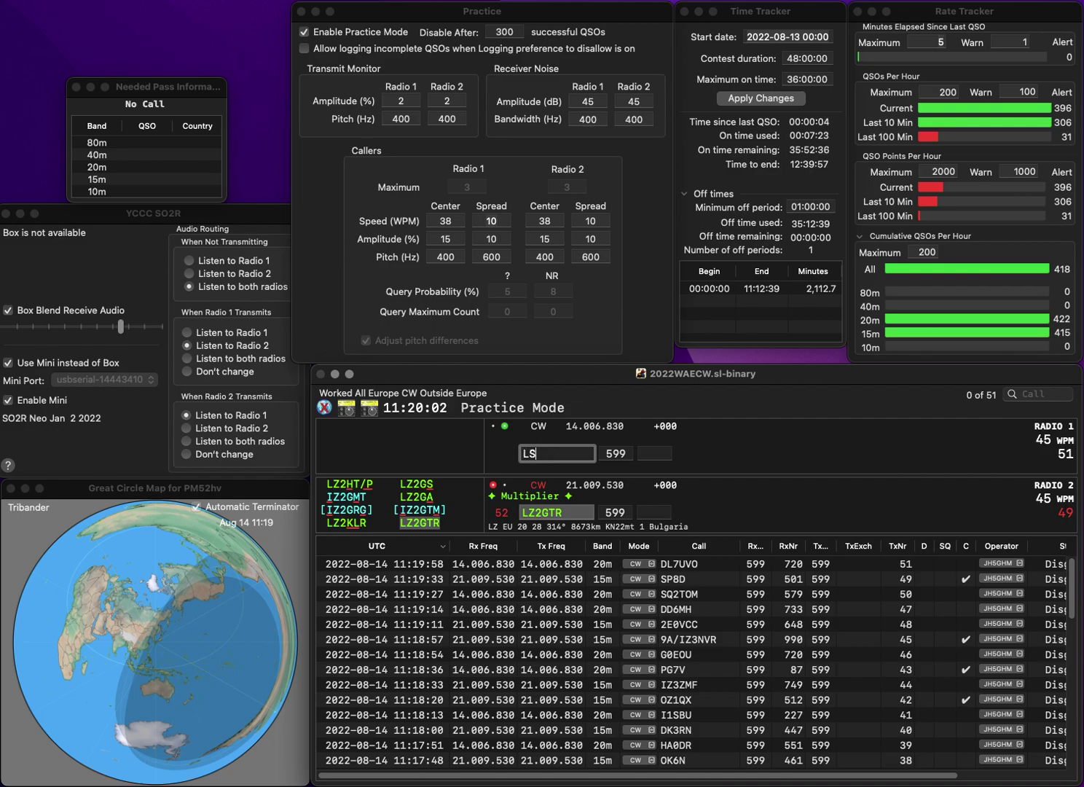
type("TK")
key("Left")
key("Left")
type("4")
key("Return")
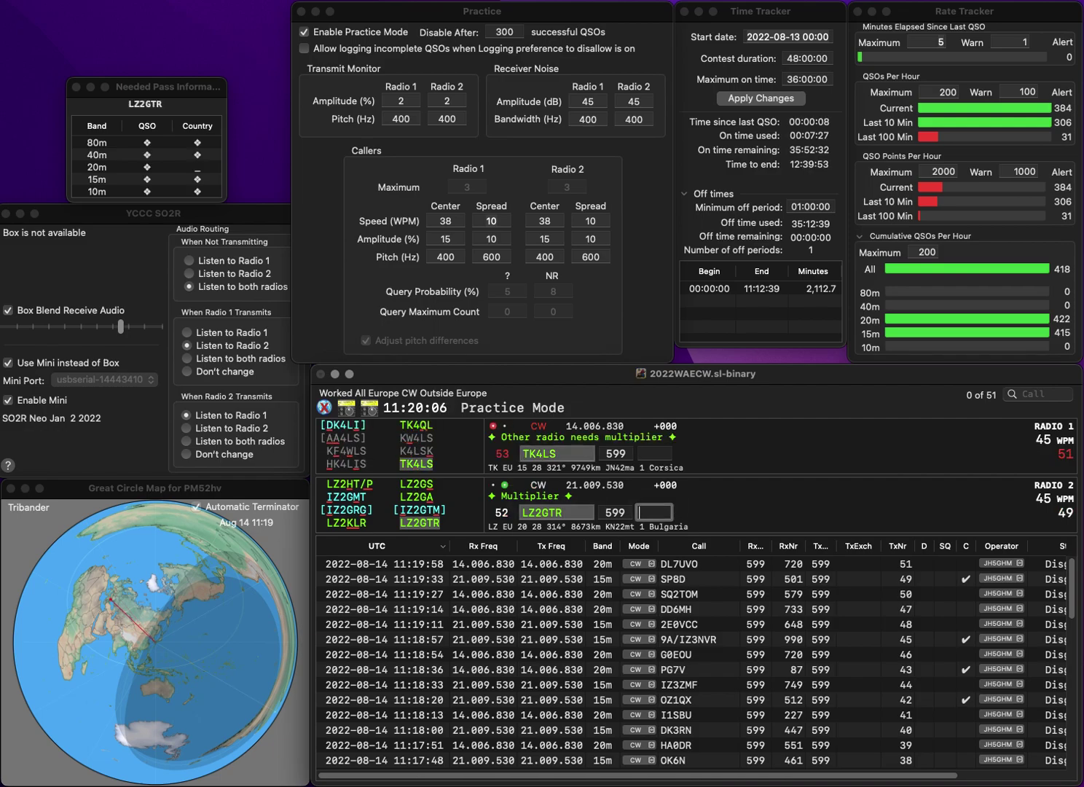
type("210")
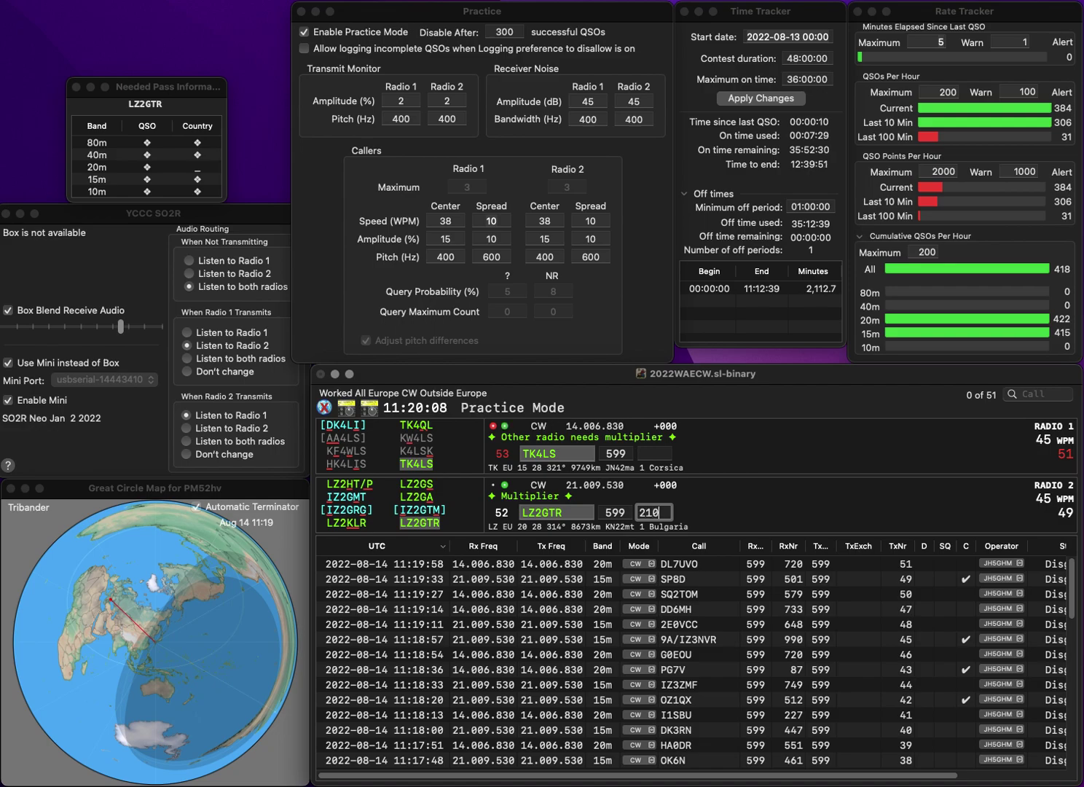
type("6")
key("Return")
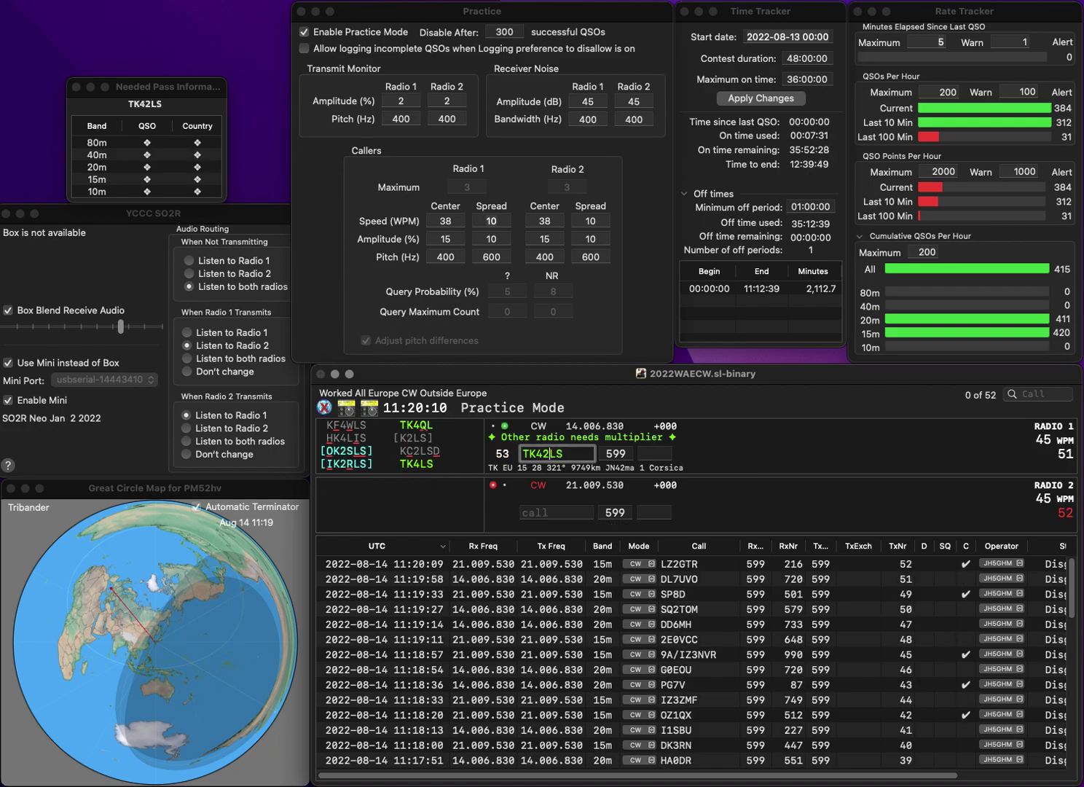
type("254")
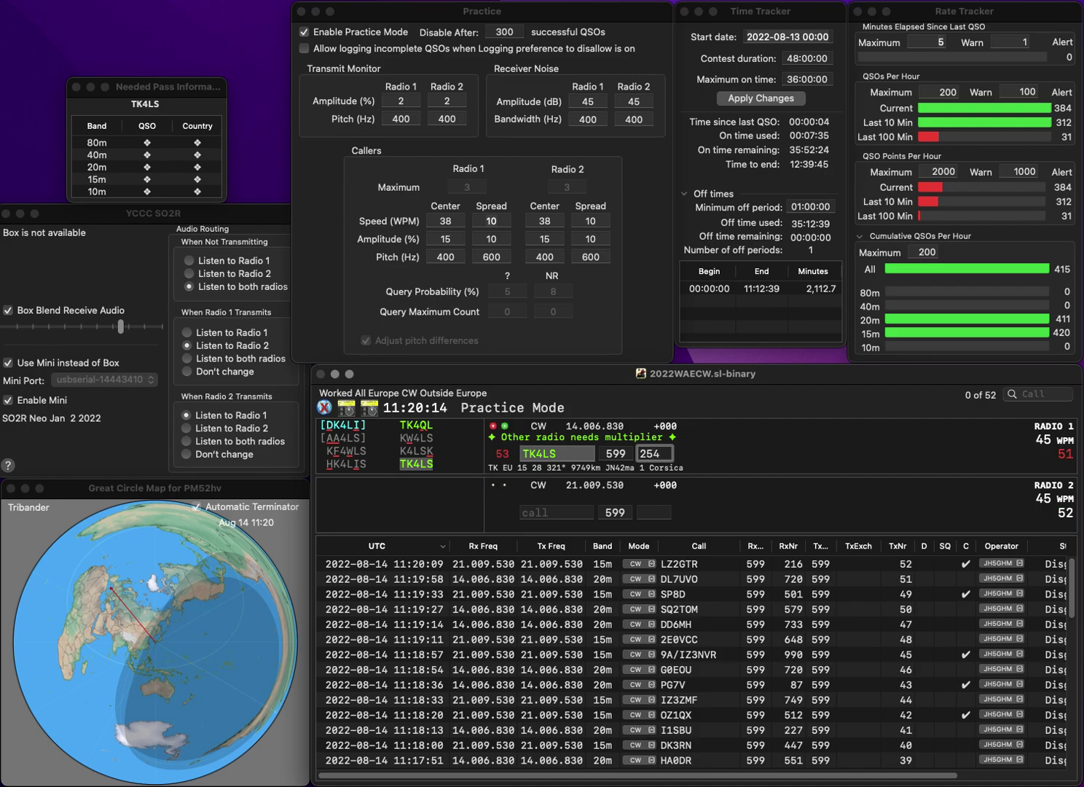
key("Return")
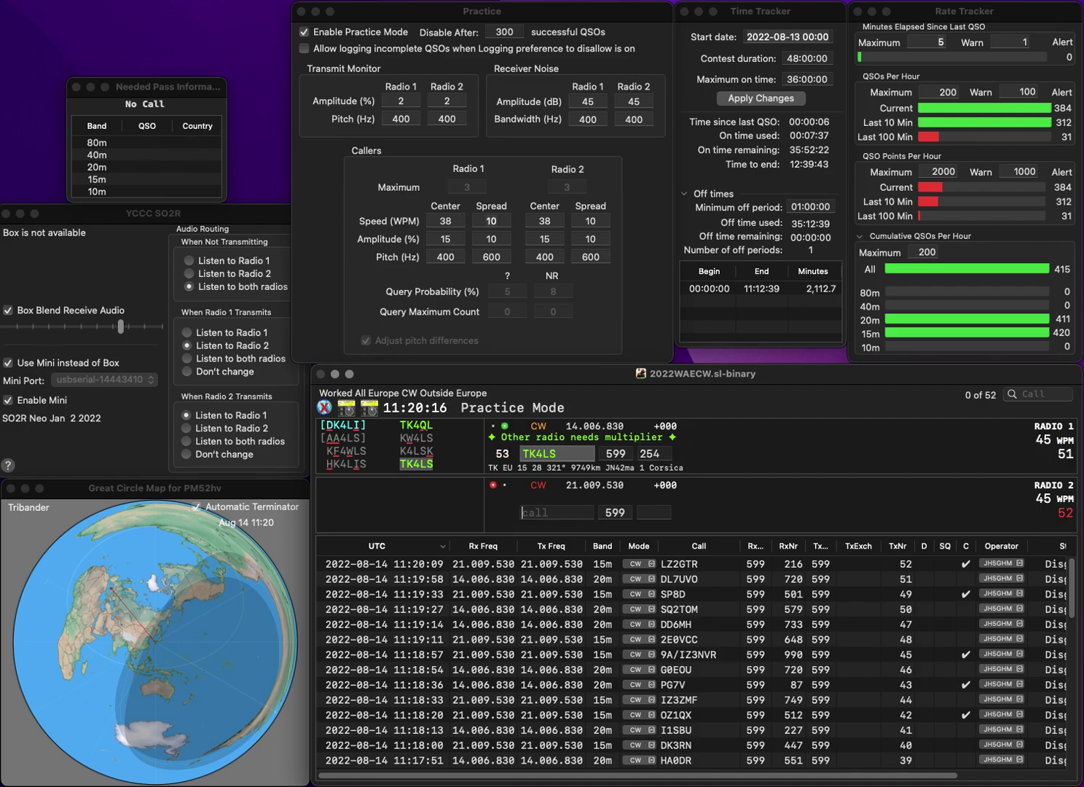
Step: Answer the callers as OK2BZ on Radio 2 and SP9G on Radio 1
type("OK2BZ")
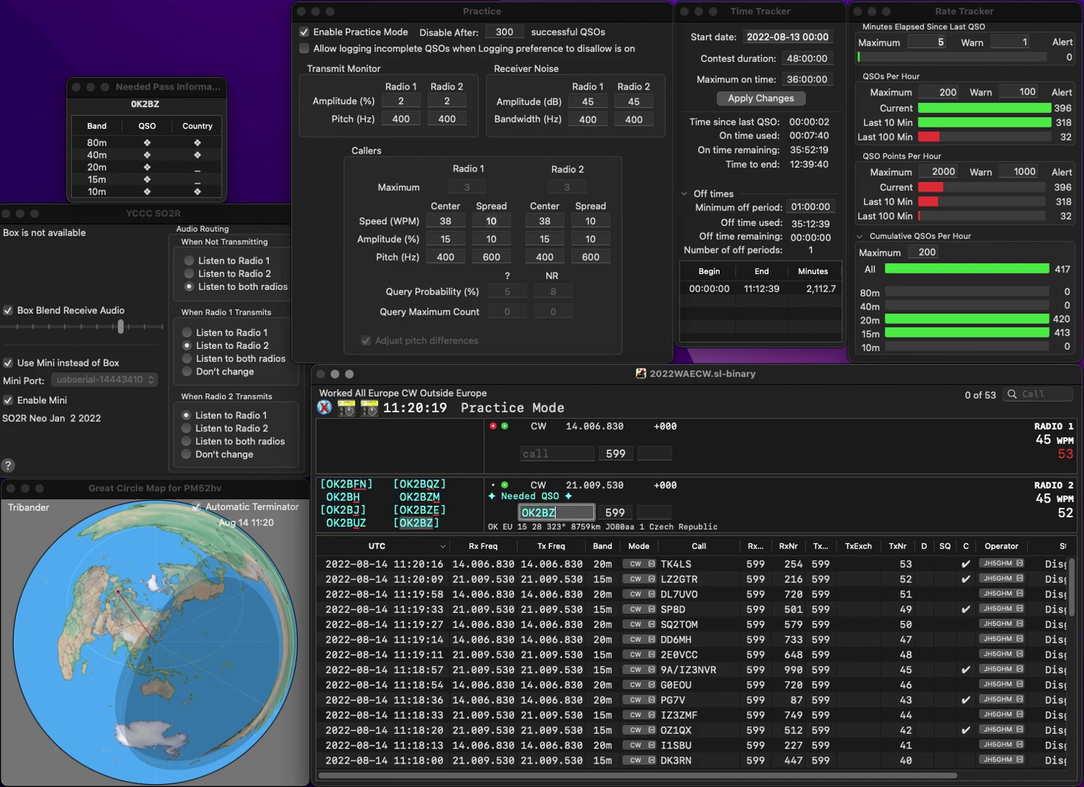
key("Return")
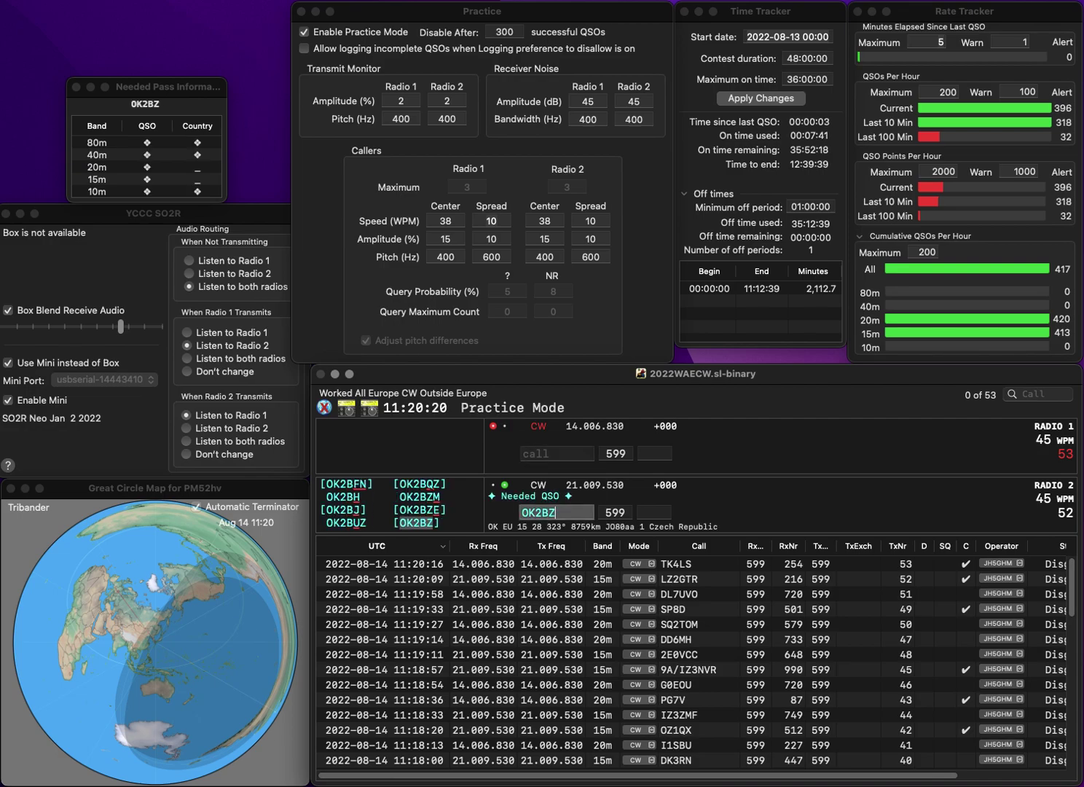
type("SP")
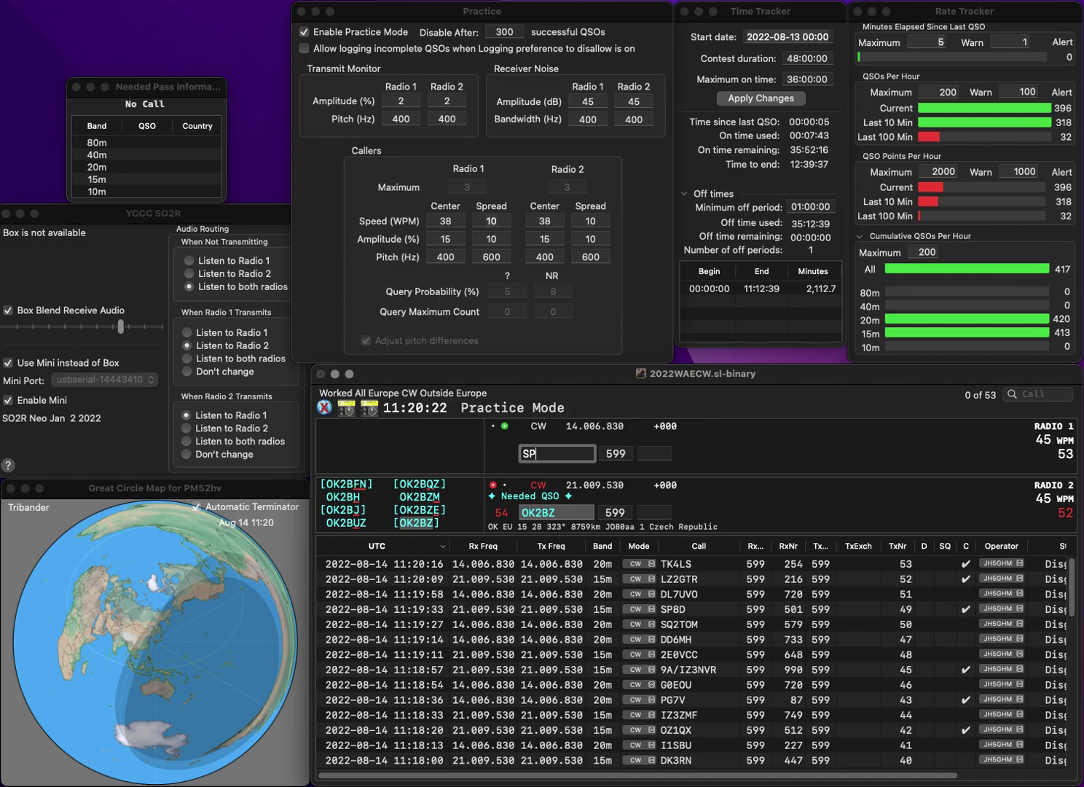
type("9G")
key("Return")
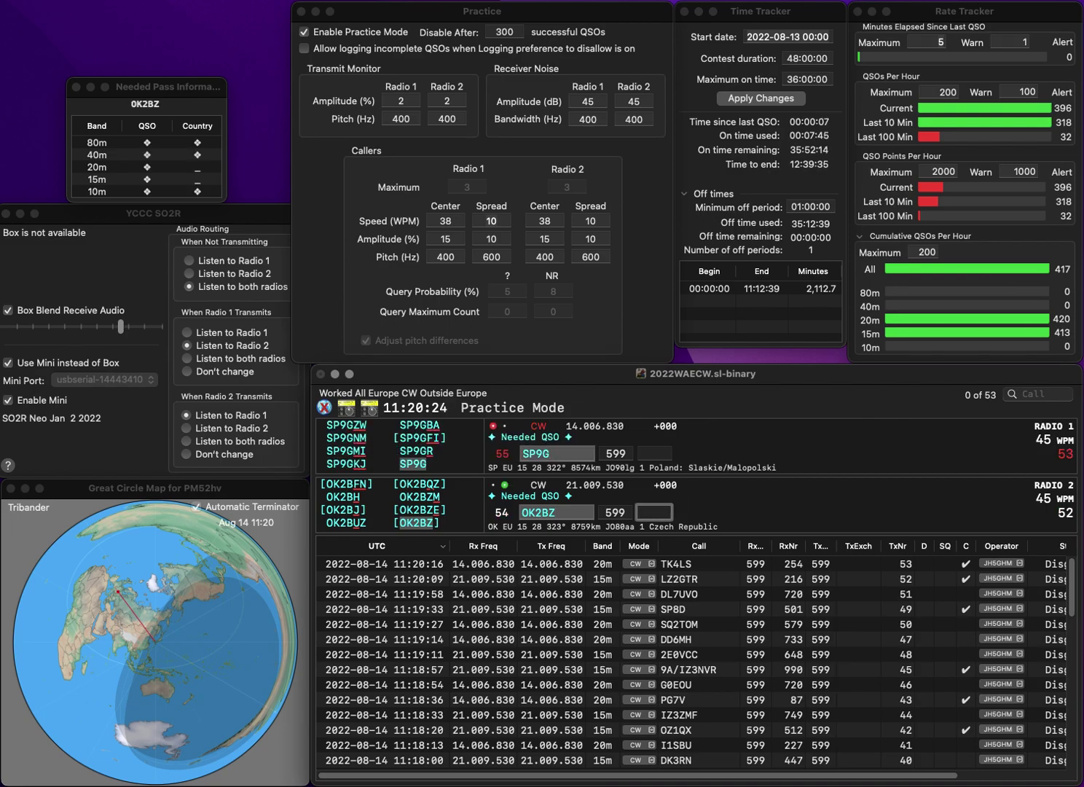
type("610")
key("Return")
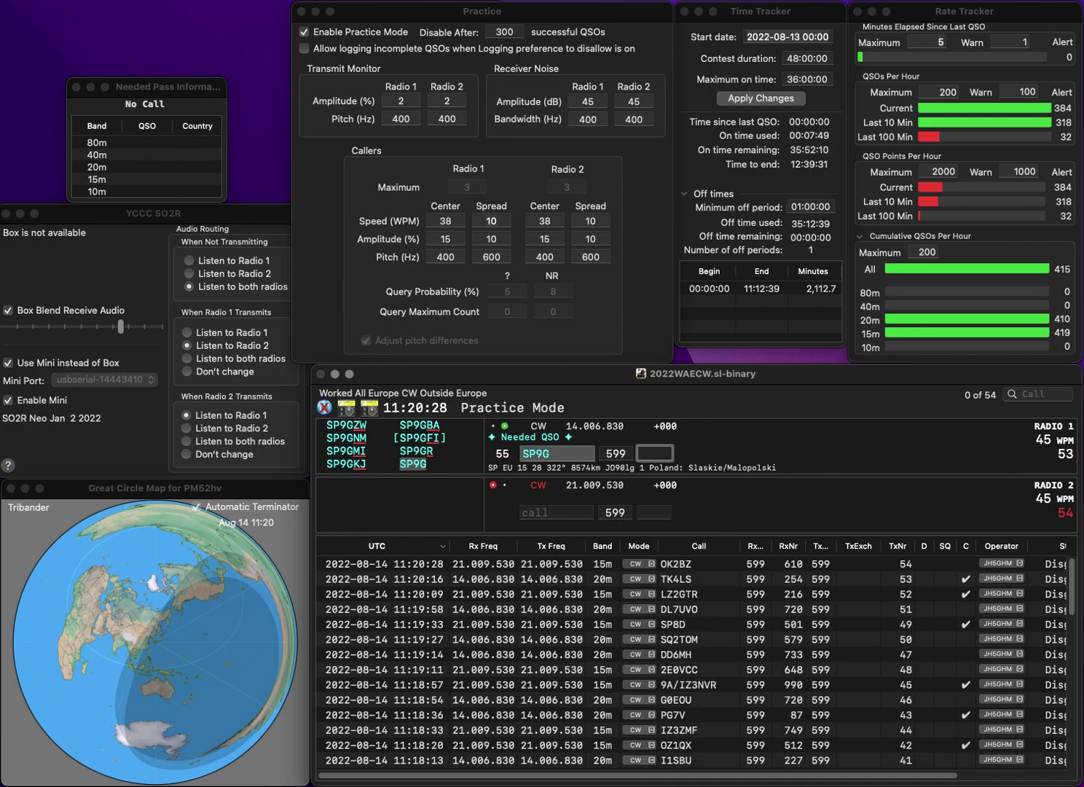
type("420")
key("Return")
type("YHID")
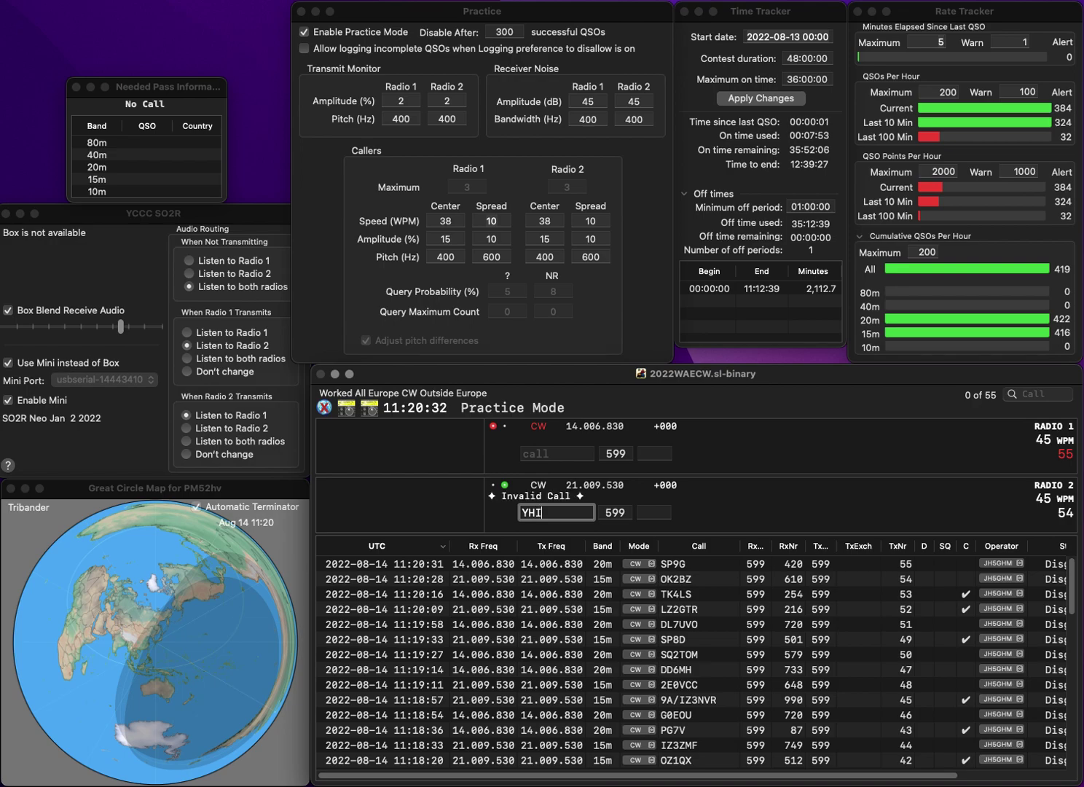
key("Return")
type("DL1GRC")
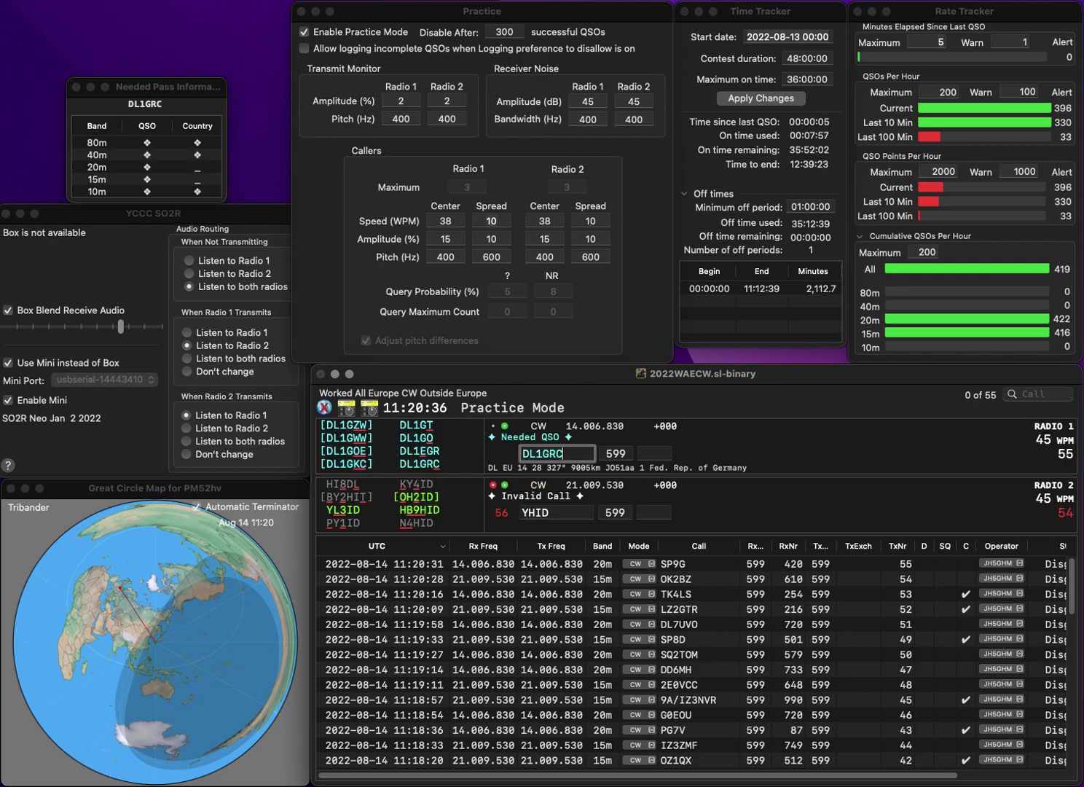
key("Return")
key("BackSpace")
type("L3")
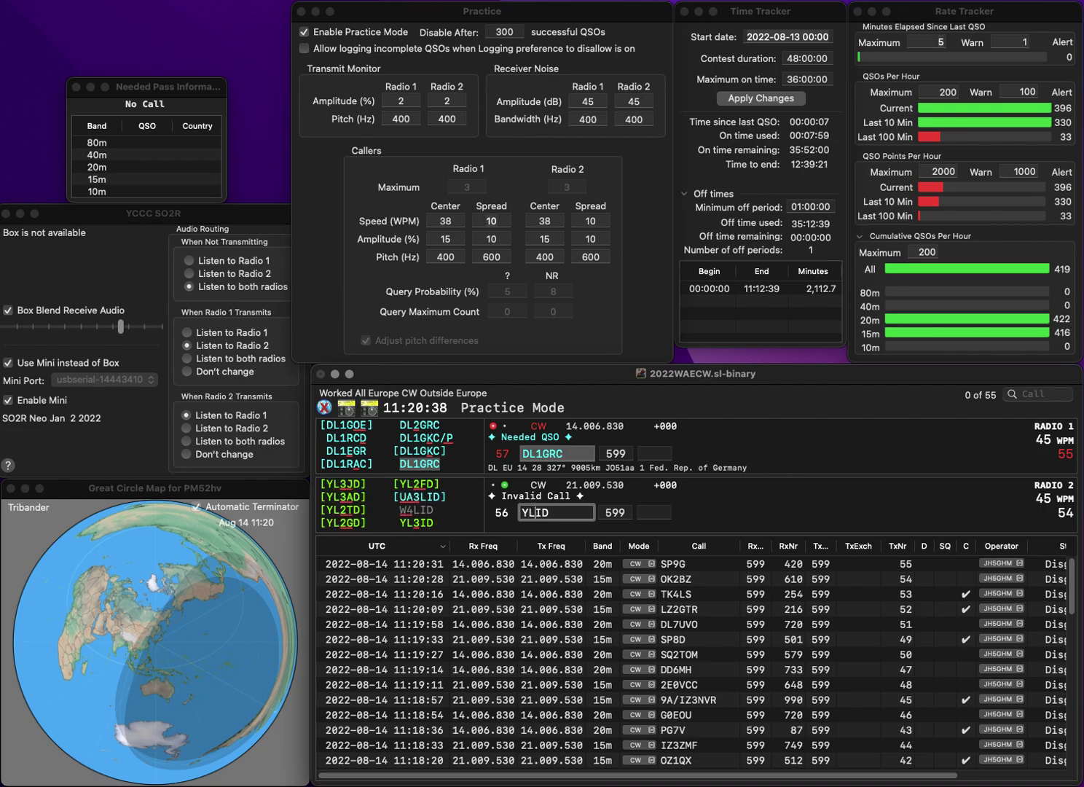
key("Return")
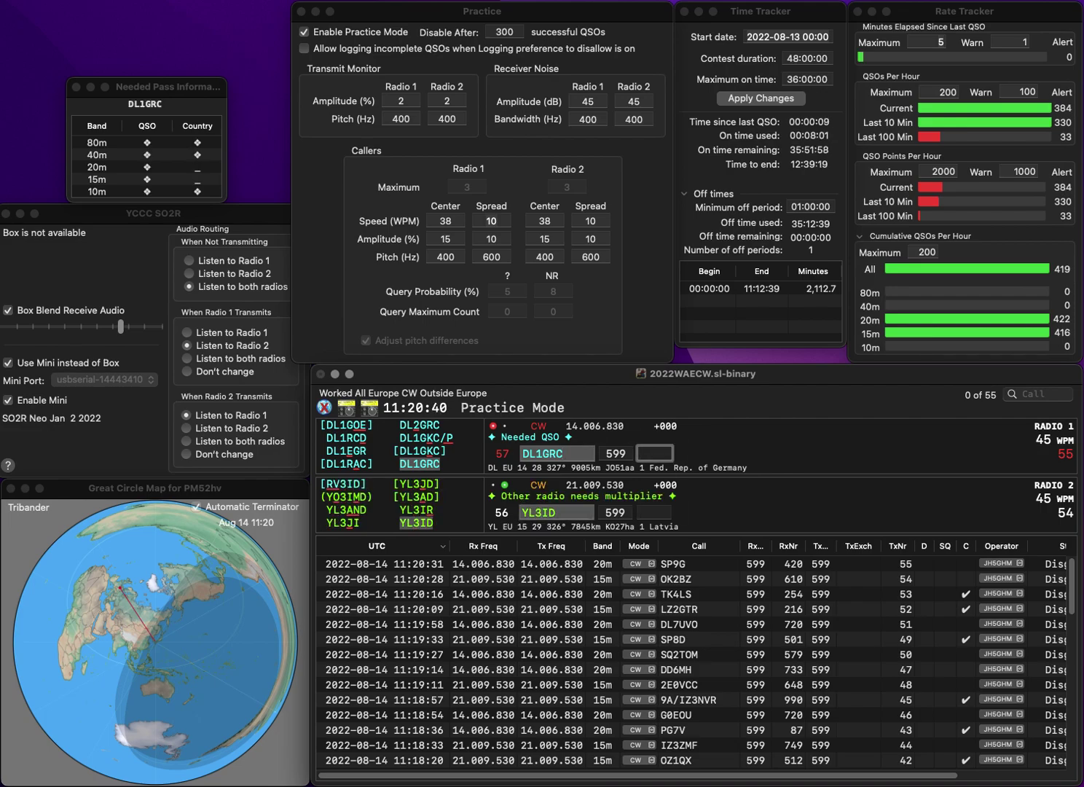
type("2")
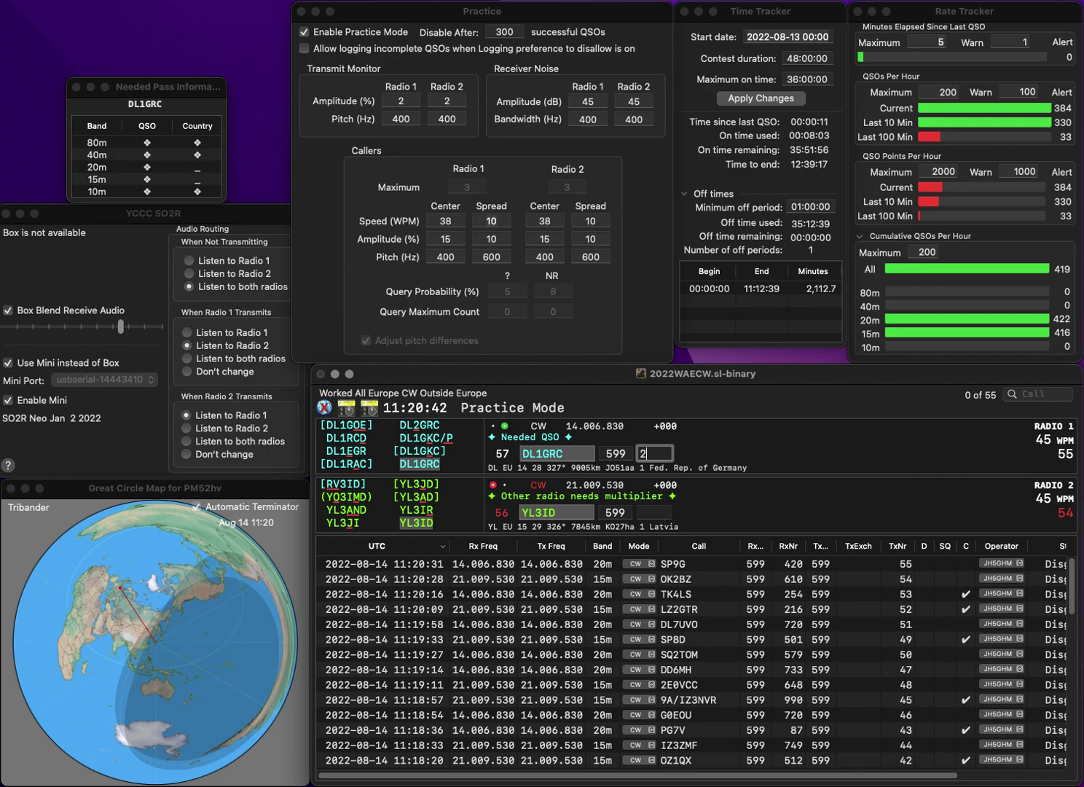
type("88")
key("Return")
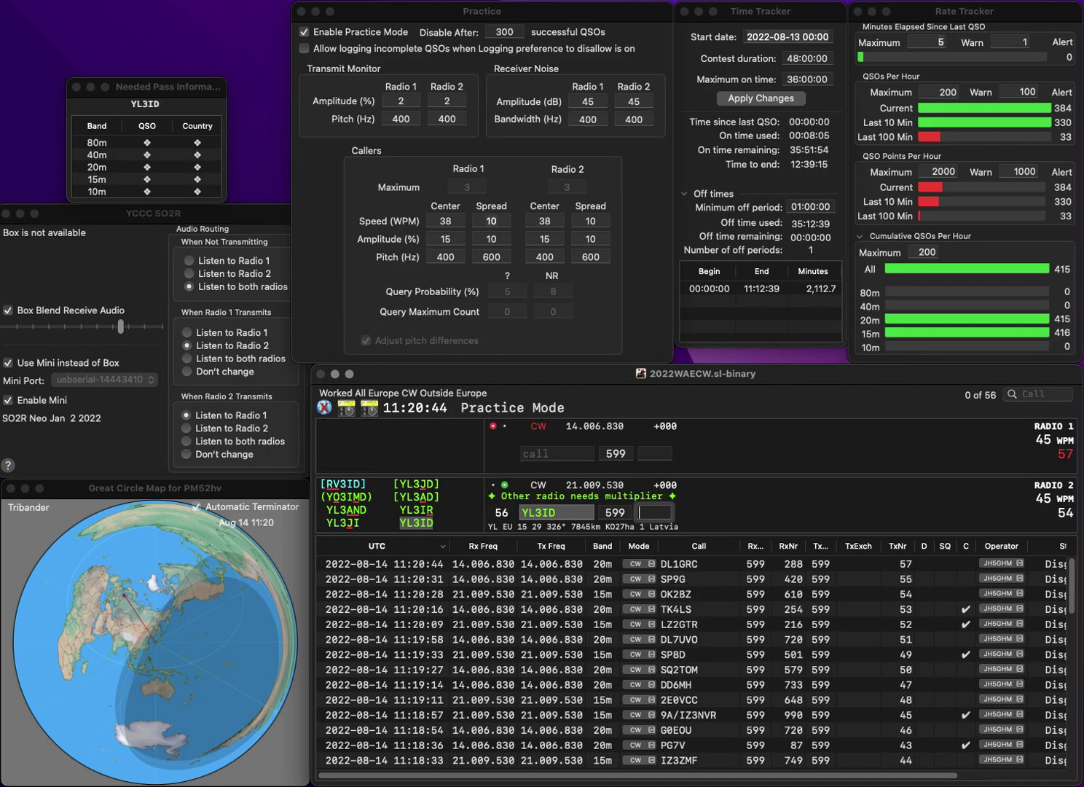
type("313")
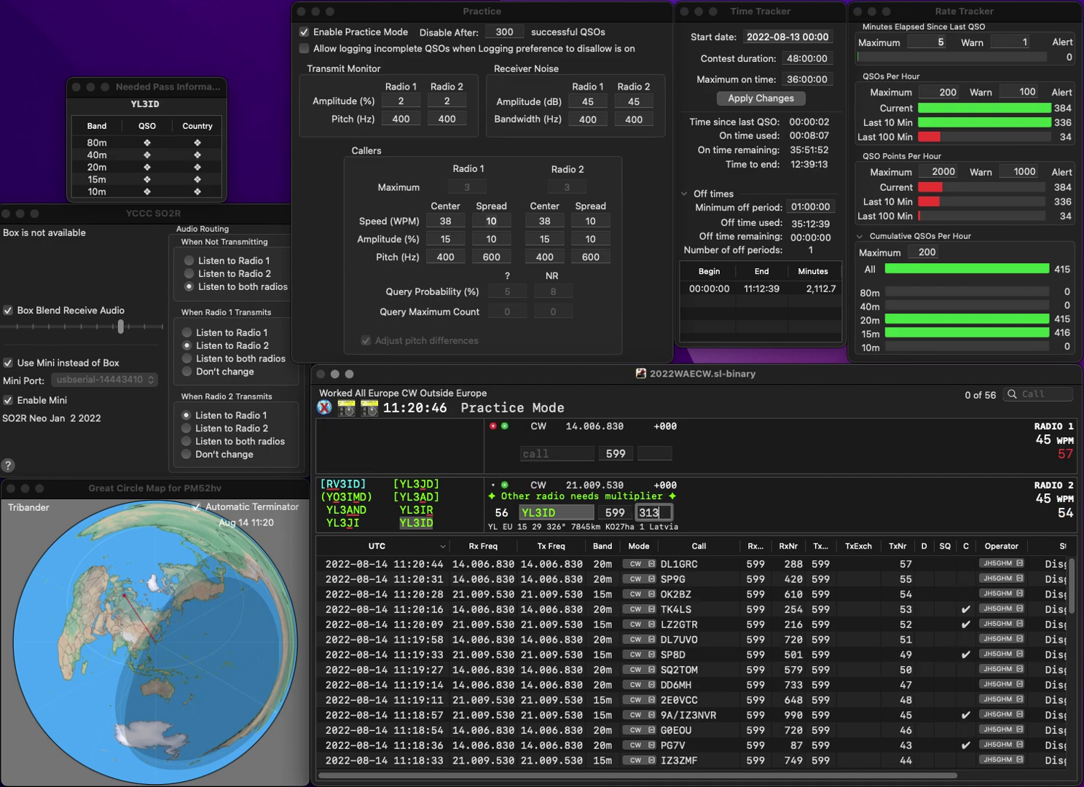
key("Return")
Step: Answer the callers as DB3FS on Radio 1 and OK1MWW on Radio 2
type("DB3FS")
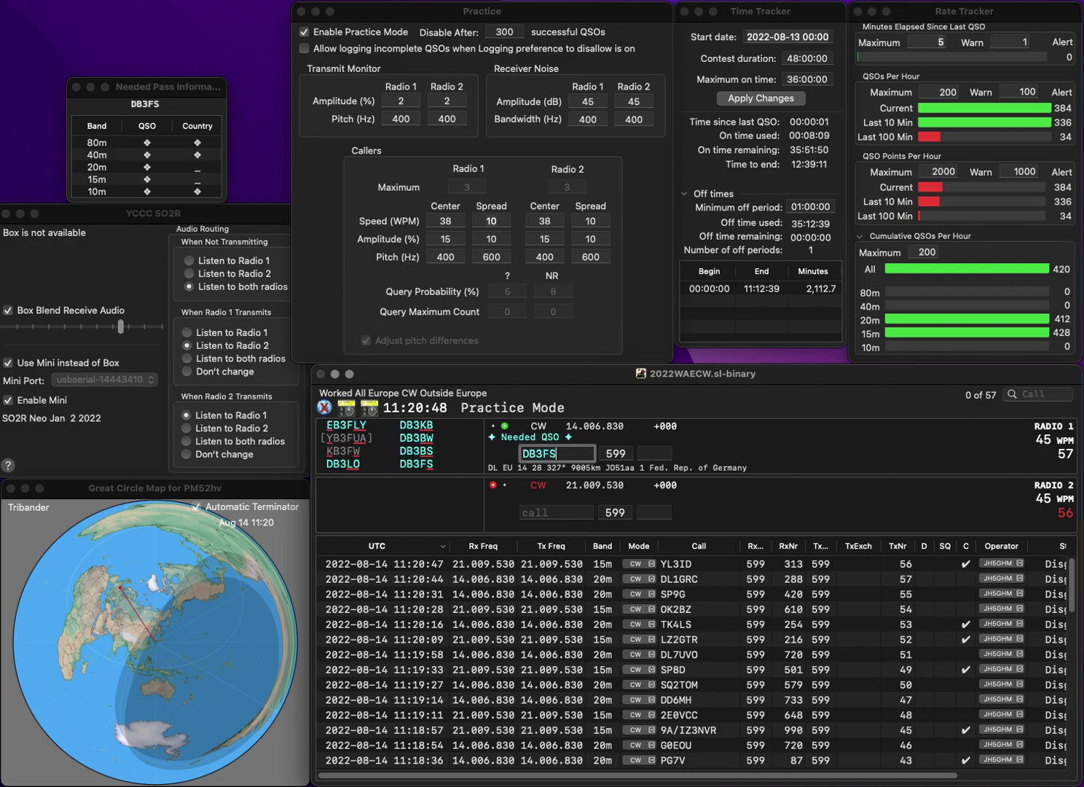
key("Return")
type("0")
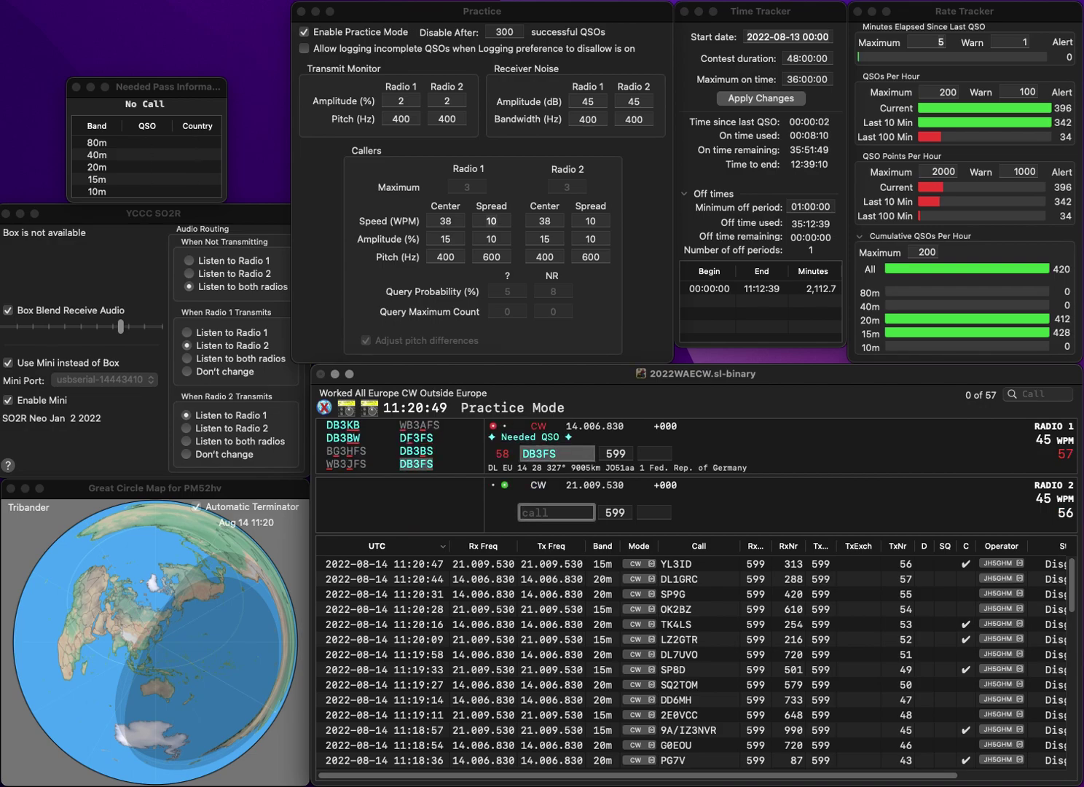
type("K1MWW")
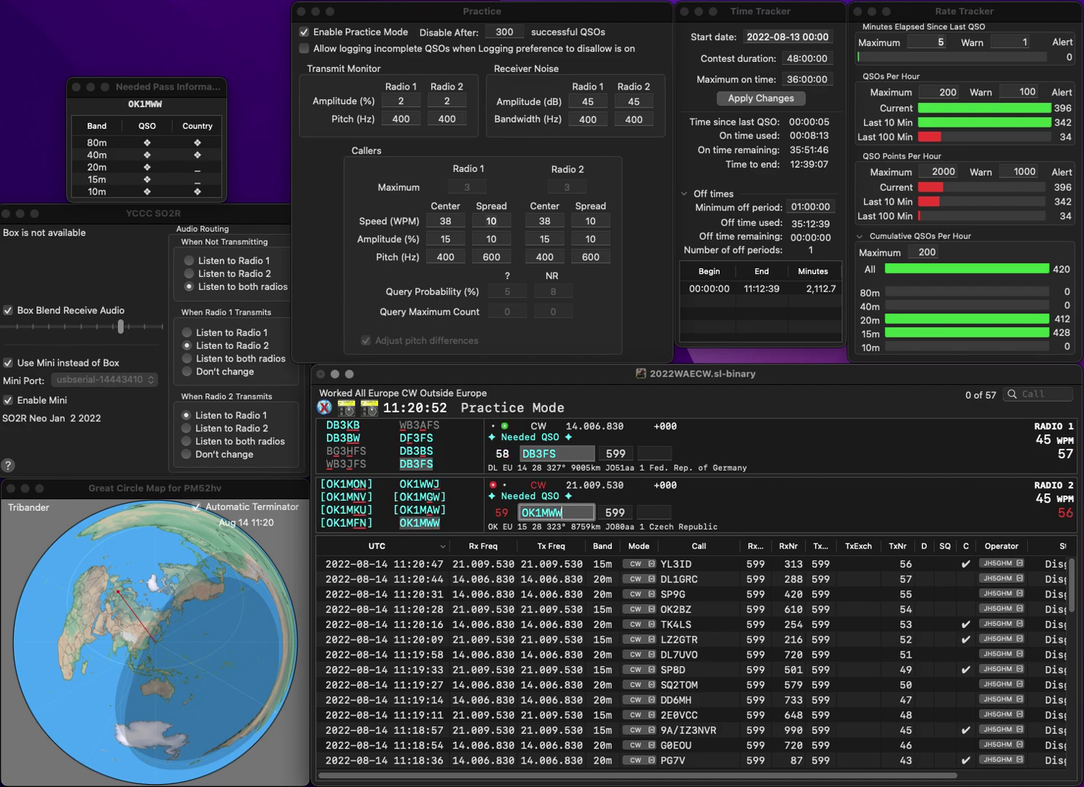
key("Return")
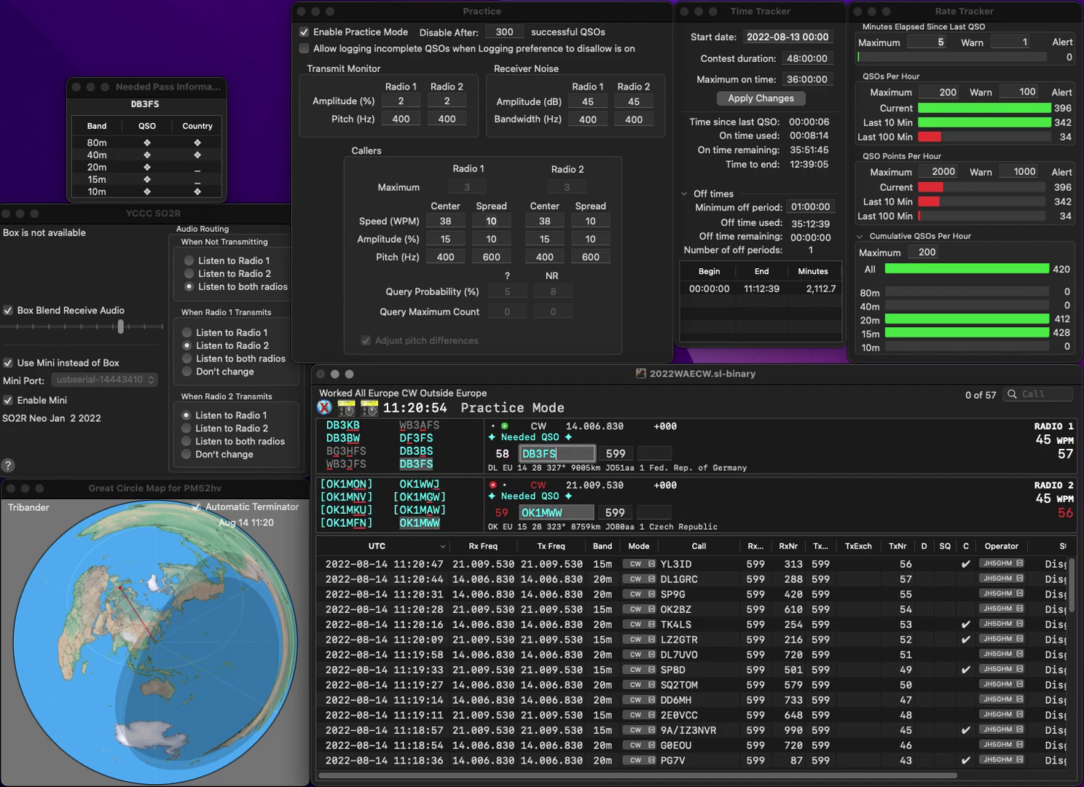
Step: Log DB3FS on Radio 1 with received number 70 and OK1MWW on Radio 2 with number 567
key("Tab")
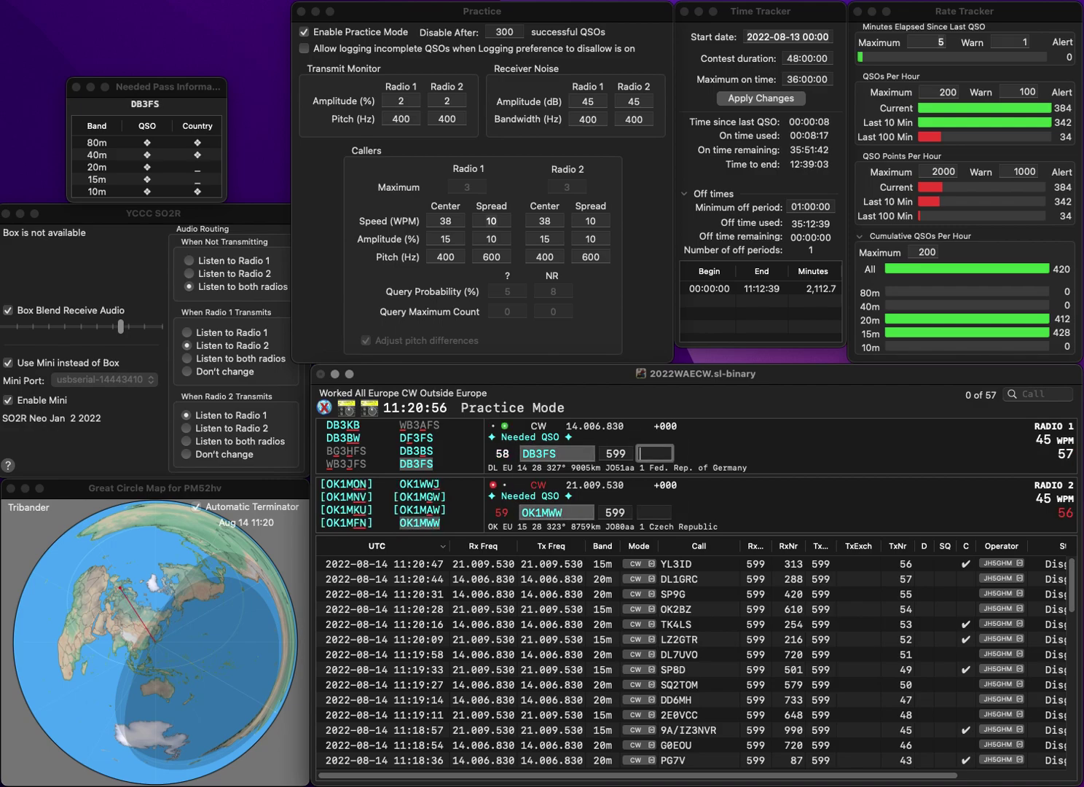
type("70")
key("Return")
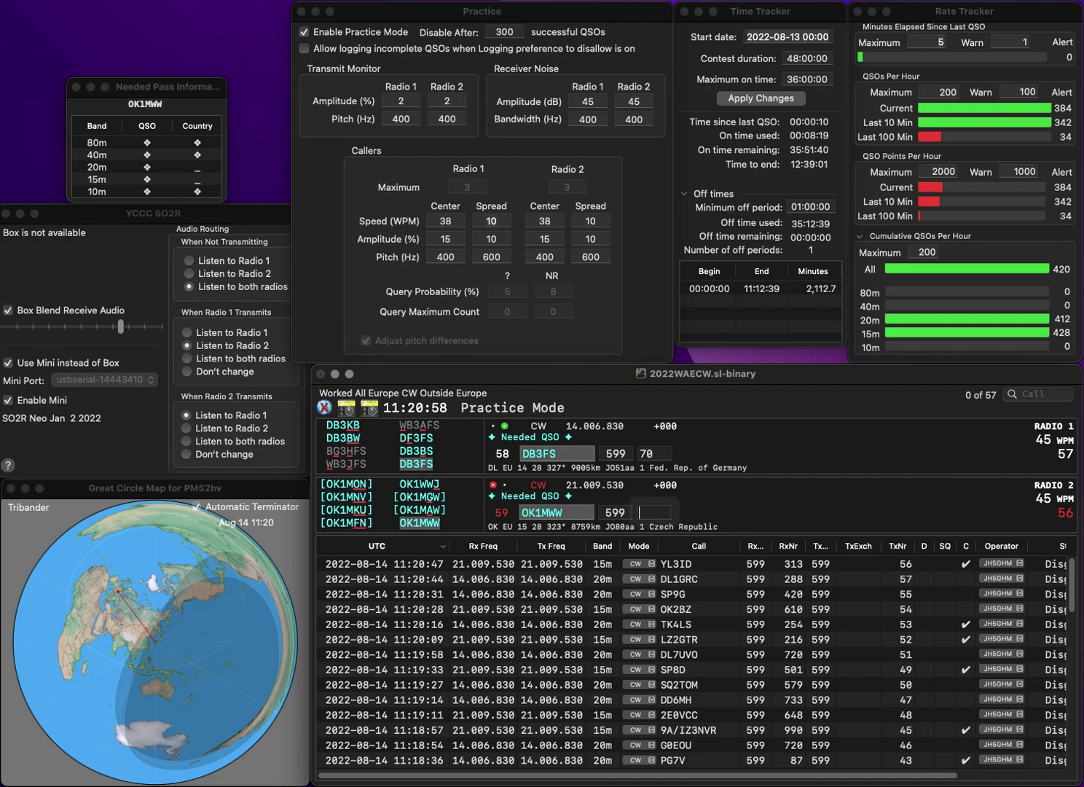
type("567")
key("Return")
Step: Answer the callers as SN9T on Radio 1 and IQ8XS on Radio 2
type("SN9T")
key("Return")
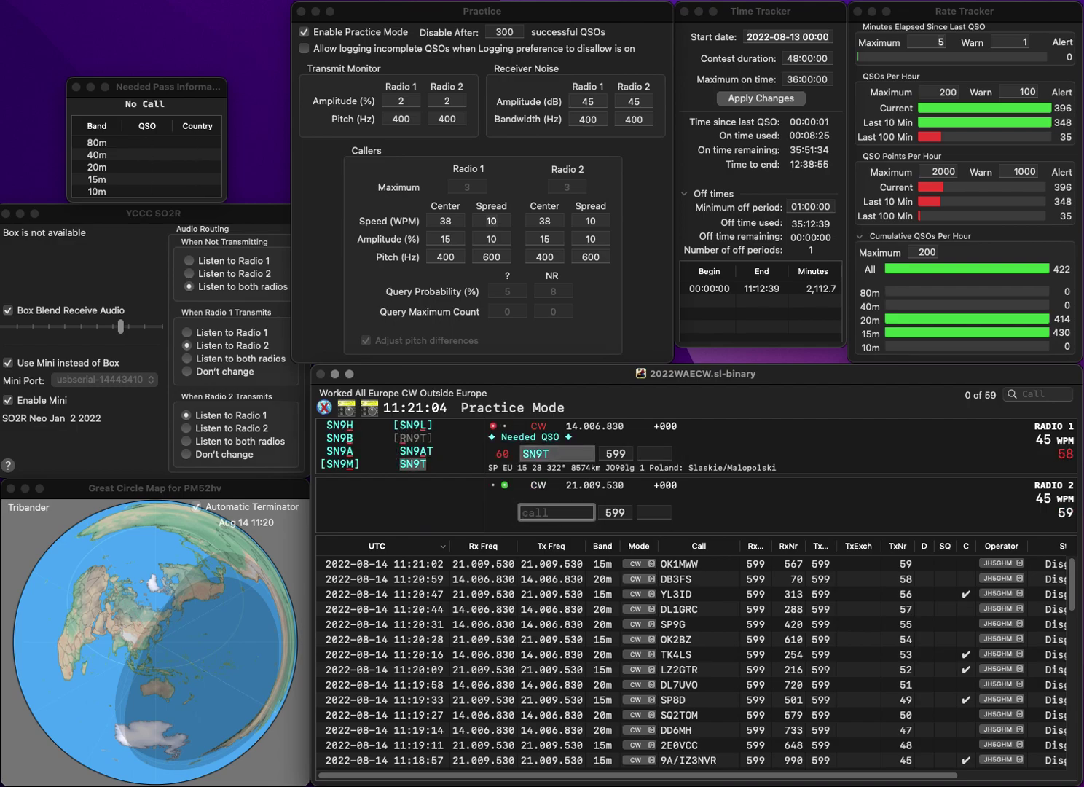
type("IZ")
key("BackSpace")
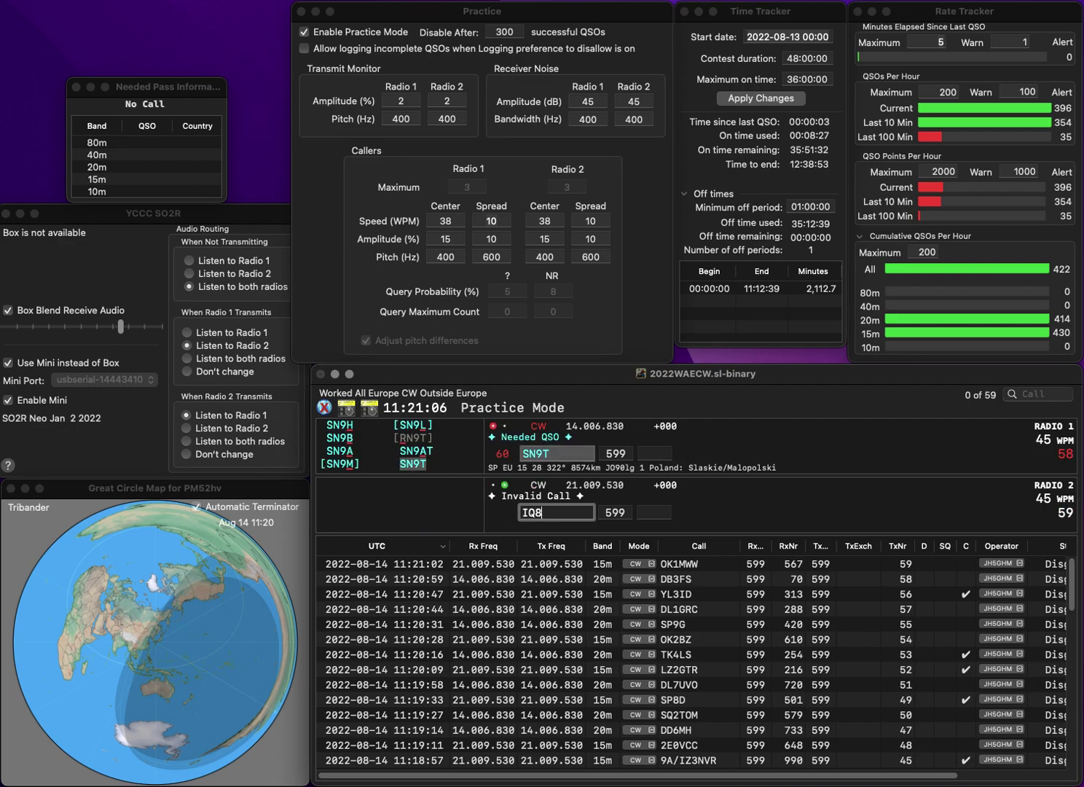
type("Q8XS")
key("Return")
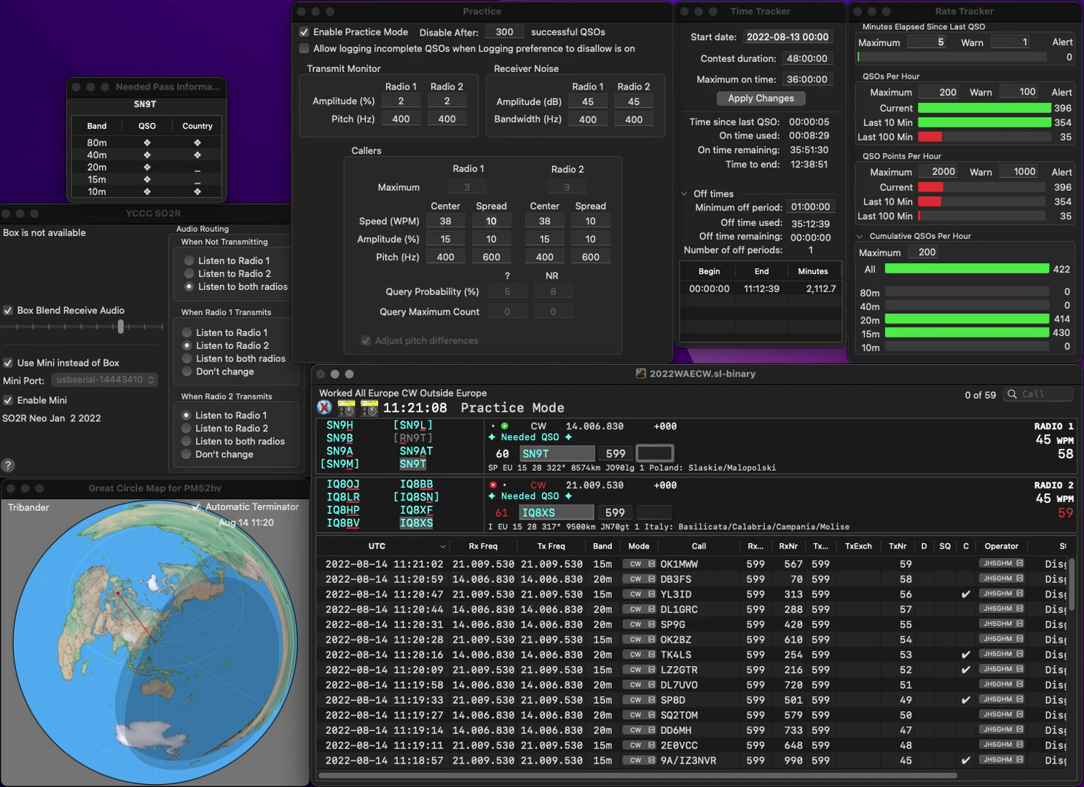
Step: Log SN9T on Radio 1 with received number 141 and IQ8XS on Radio 2 with number 180
type("141")
key("Return")
type("180")
key("Return")
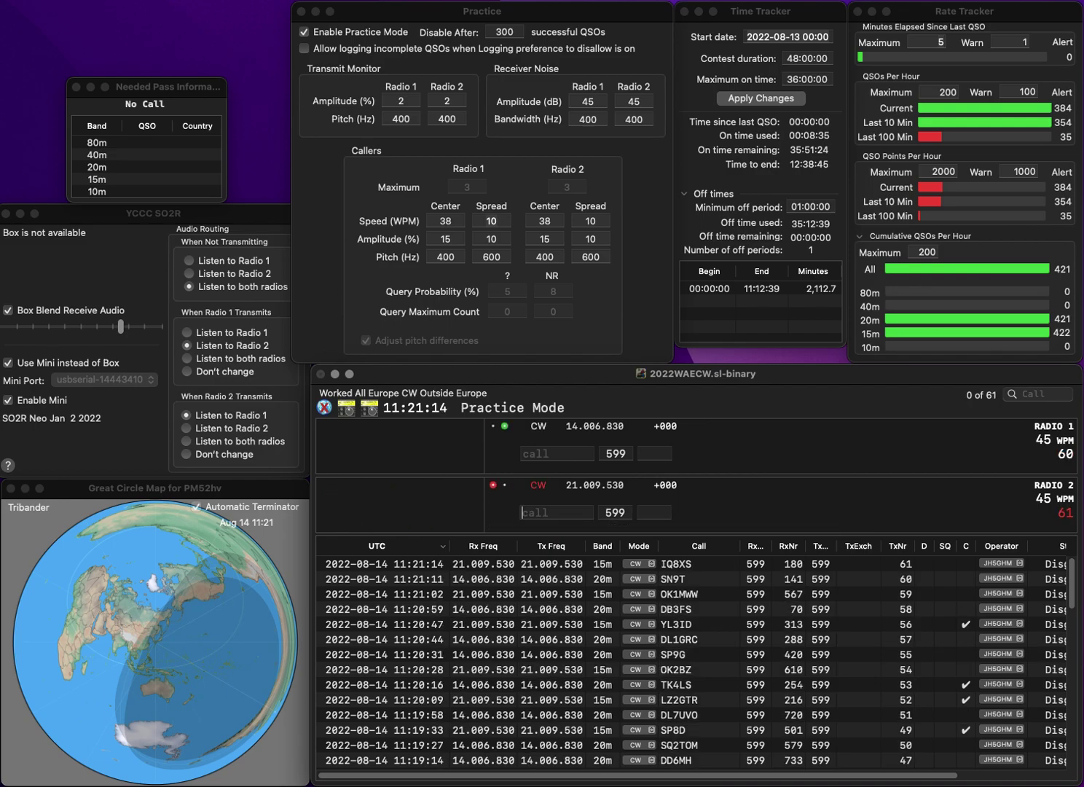
Step: Answer the Radio 1 caller as F4GDI and enter RW9WJ/4 as the Radio 2 call
type("F4GDI")
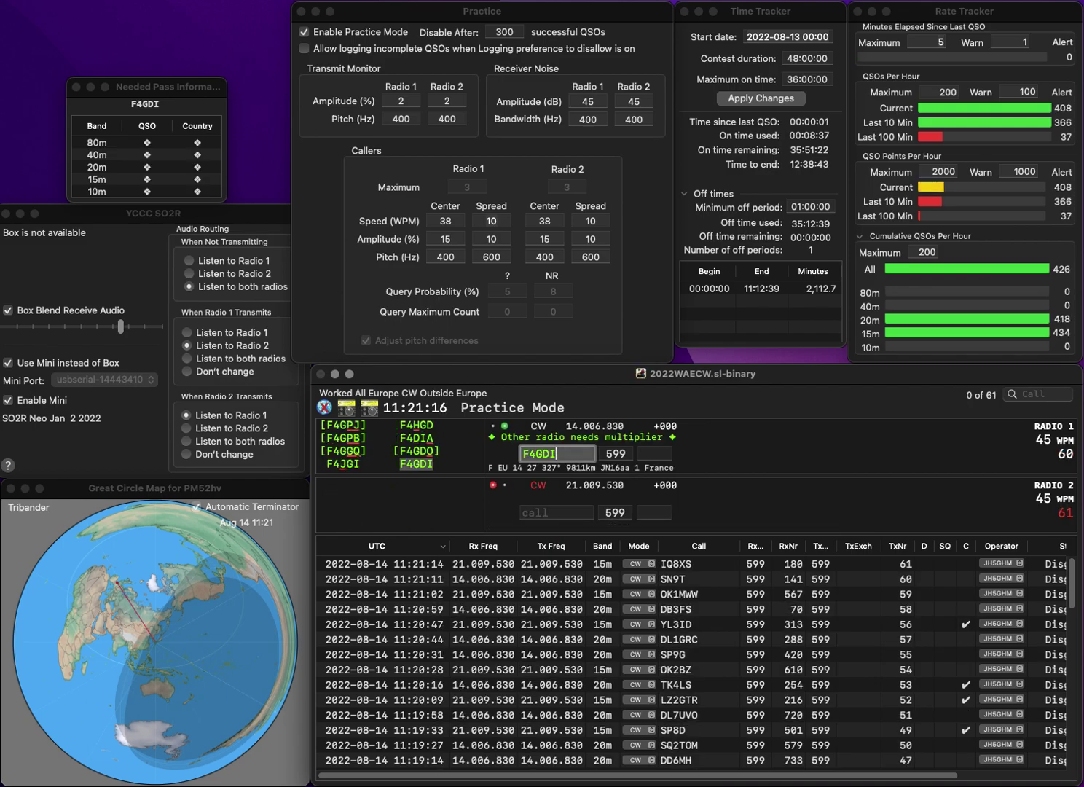
key("Return")
type("RW")
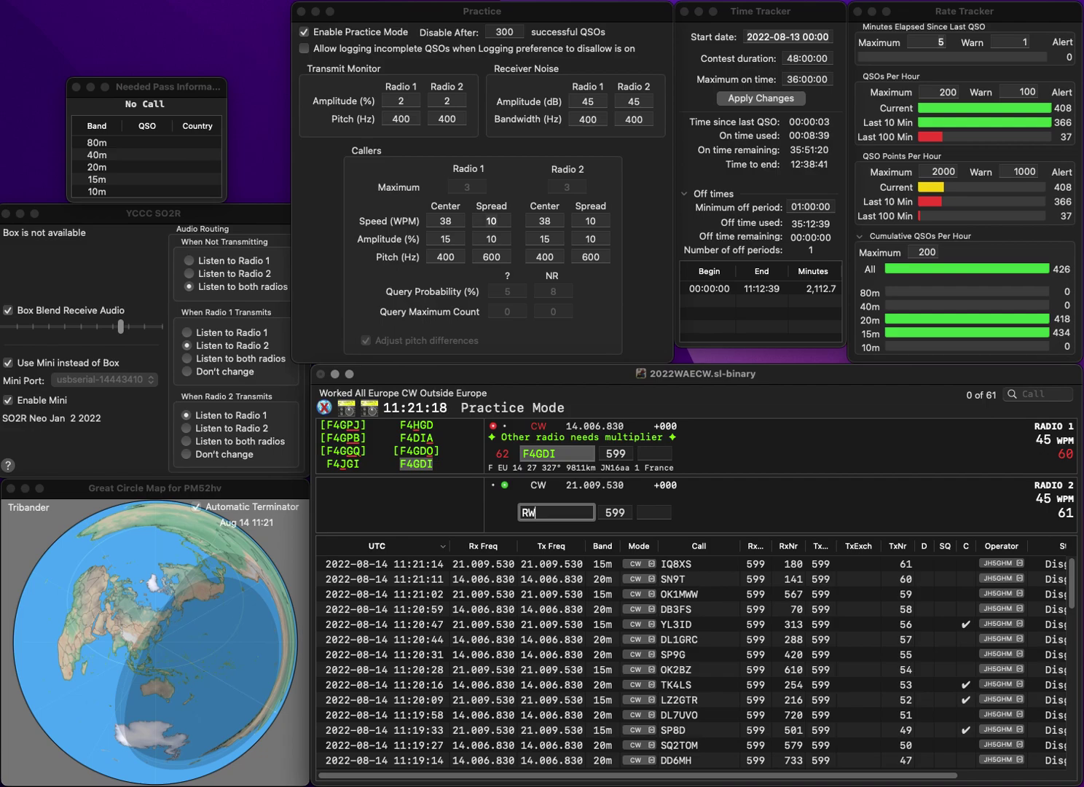
type("9WJX")
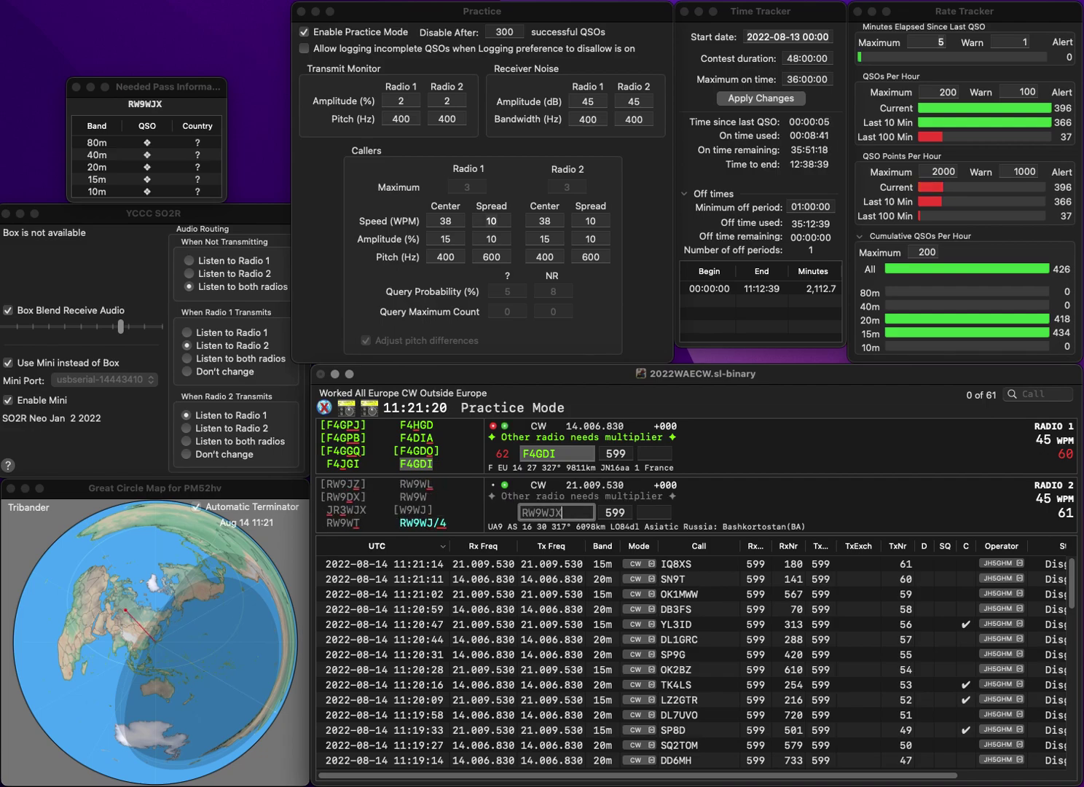
key("BackSpace")
type("/4")
key("Up")
key("space")
type("123")
key("Return")
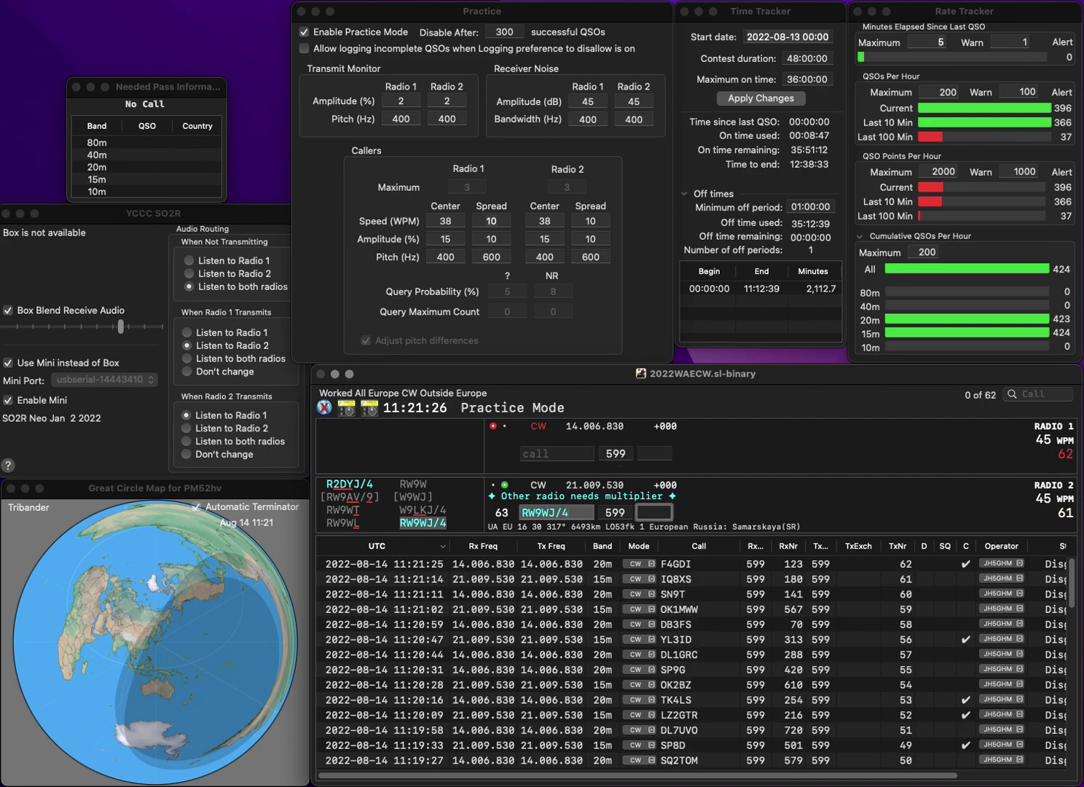
type("336")
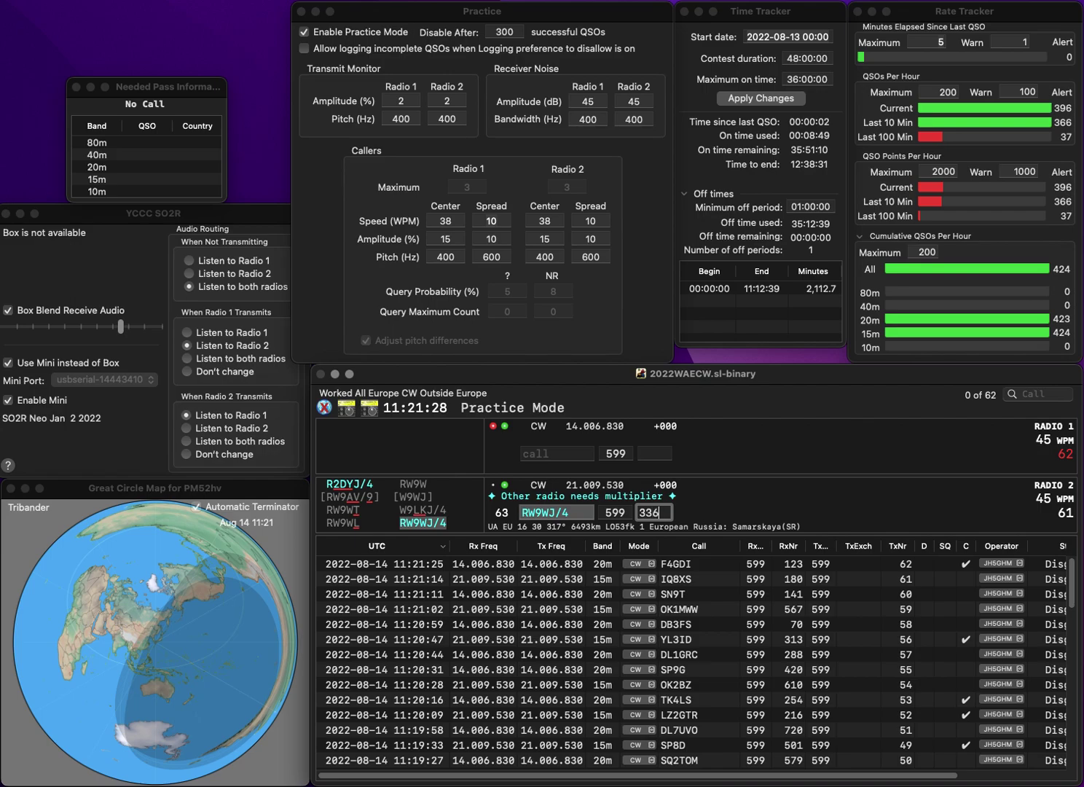
key("Return")
type("F5VL")
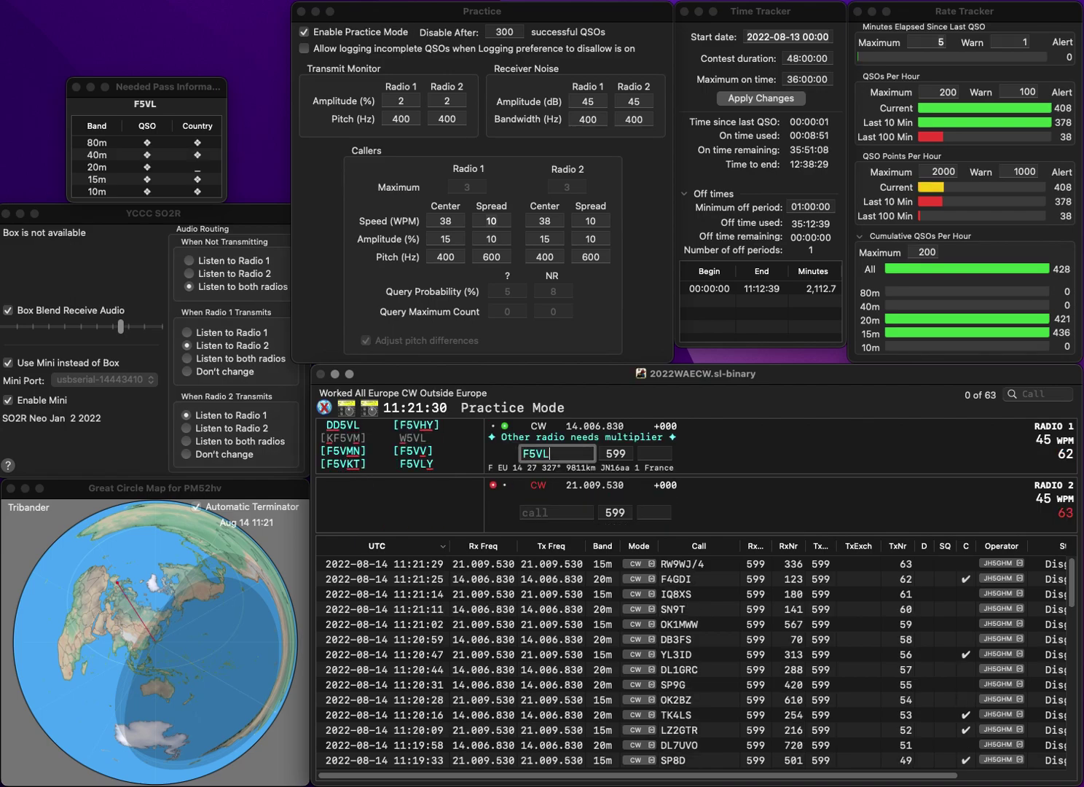
type("Y")
key("Return")
type("EA")
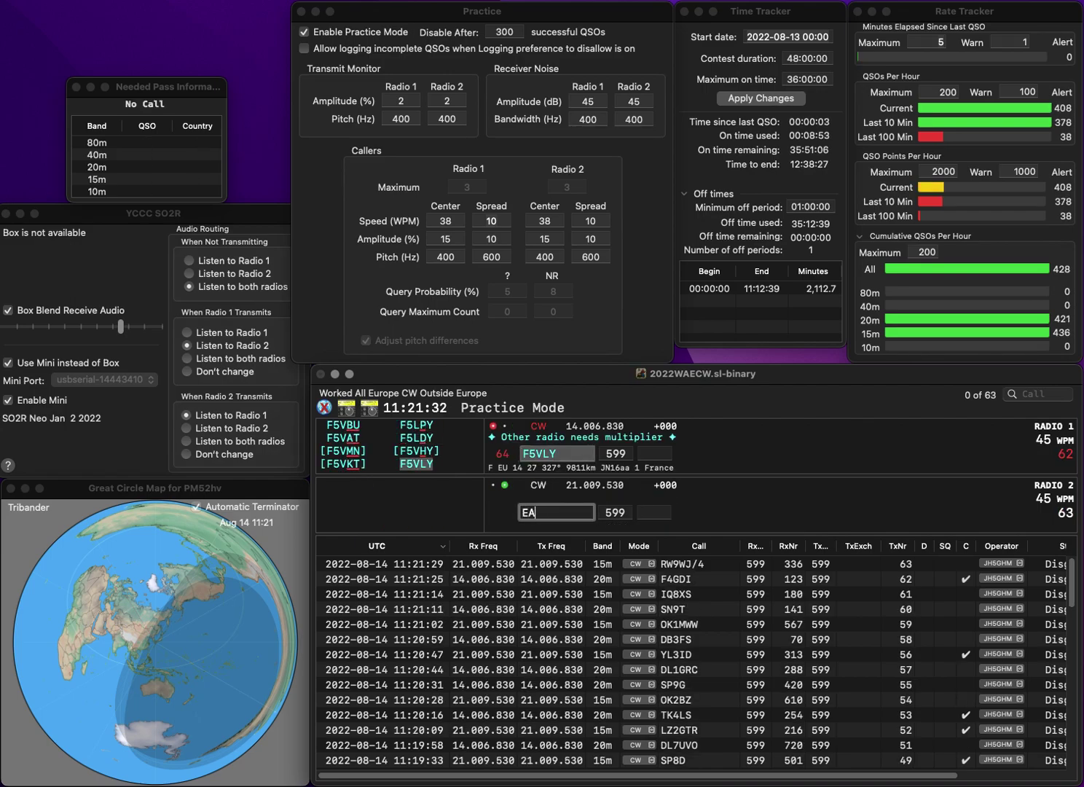
type("4FK")
key("Return")
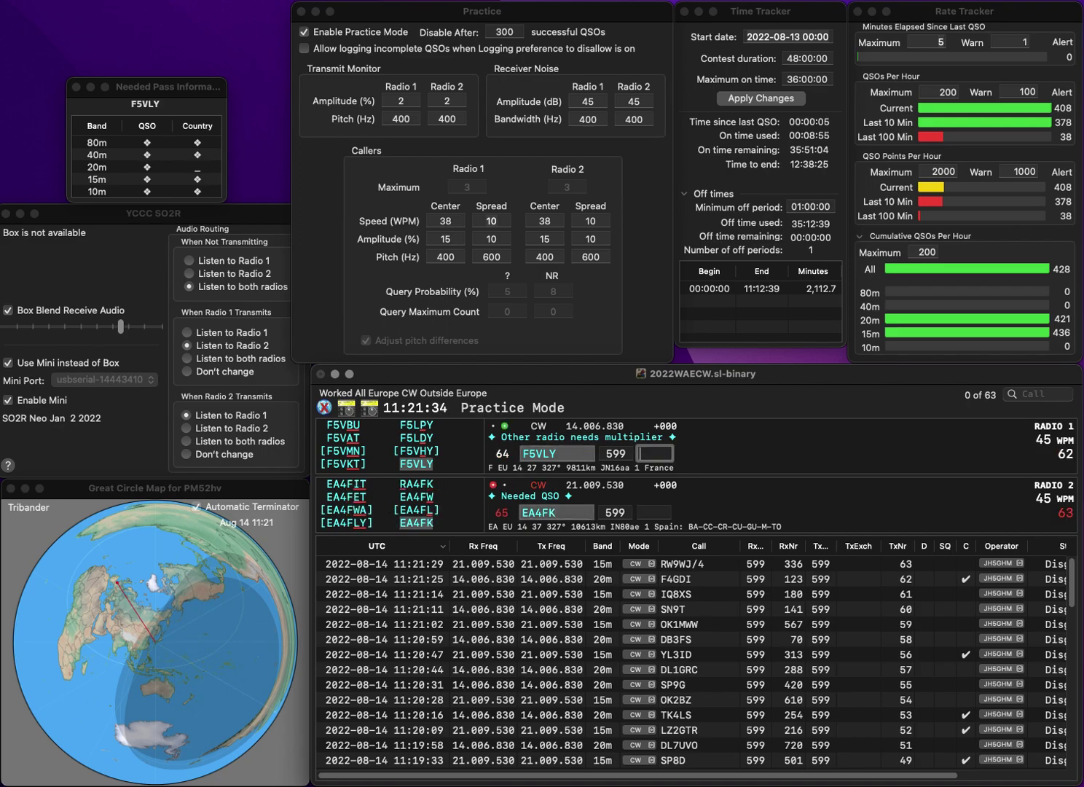
type("953")
key("Return")
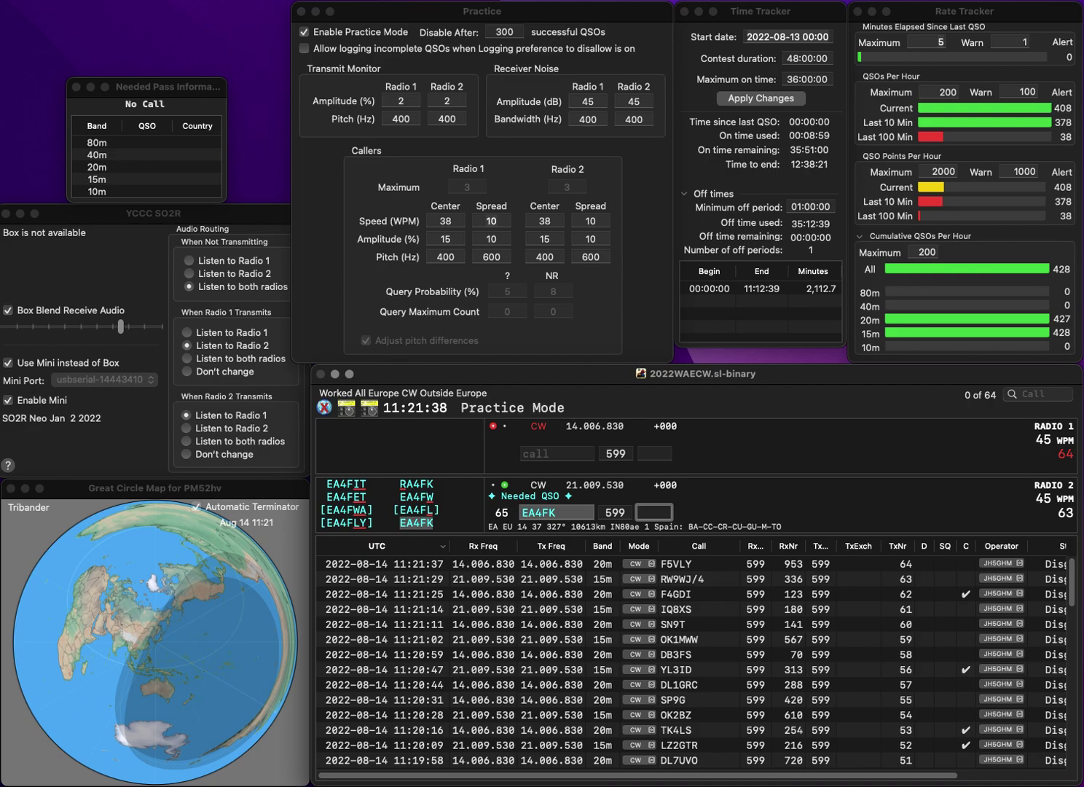
type("666")
key("Return")
type("IK5AEQ")
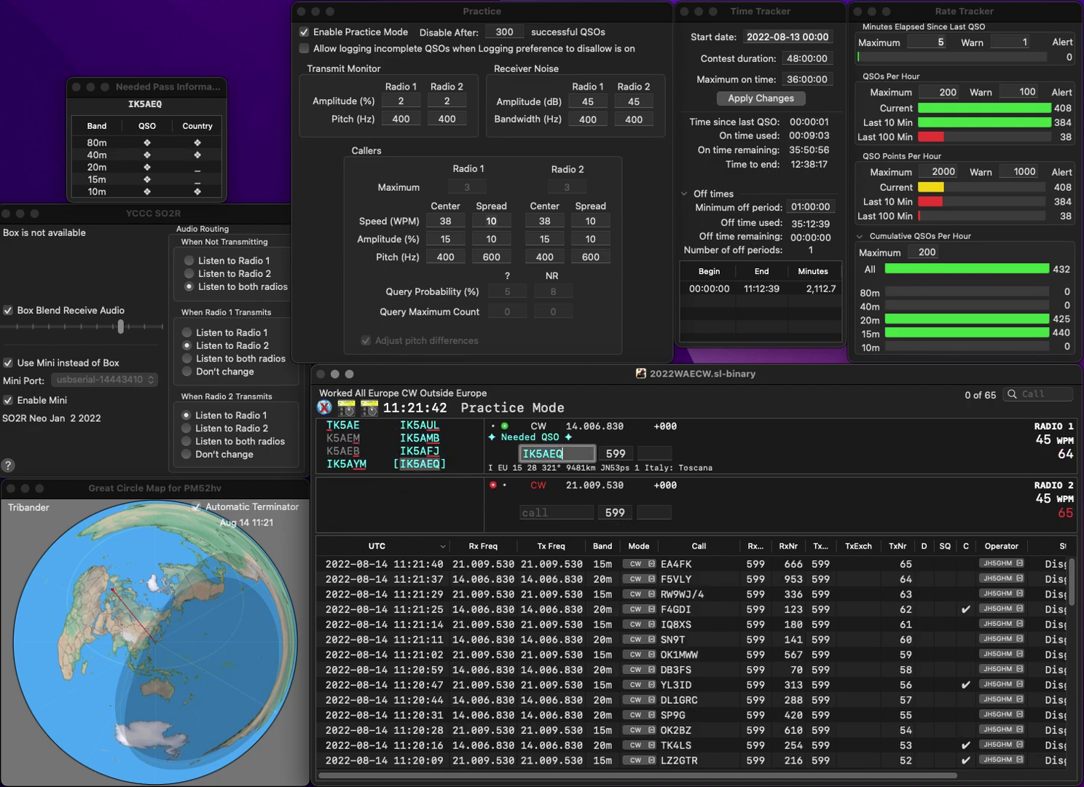
key("Return")
type("EF1")
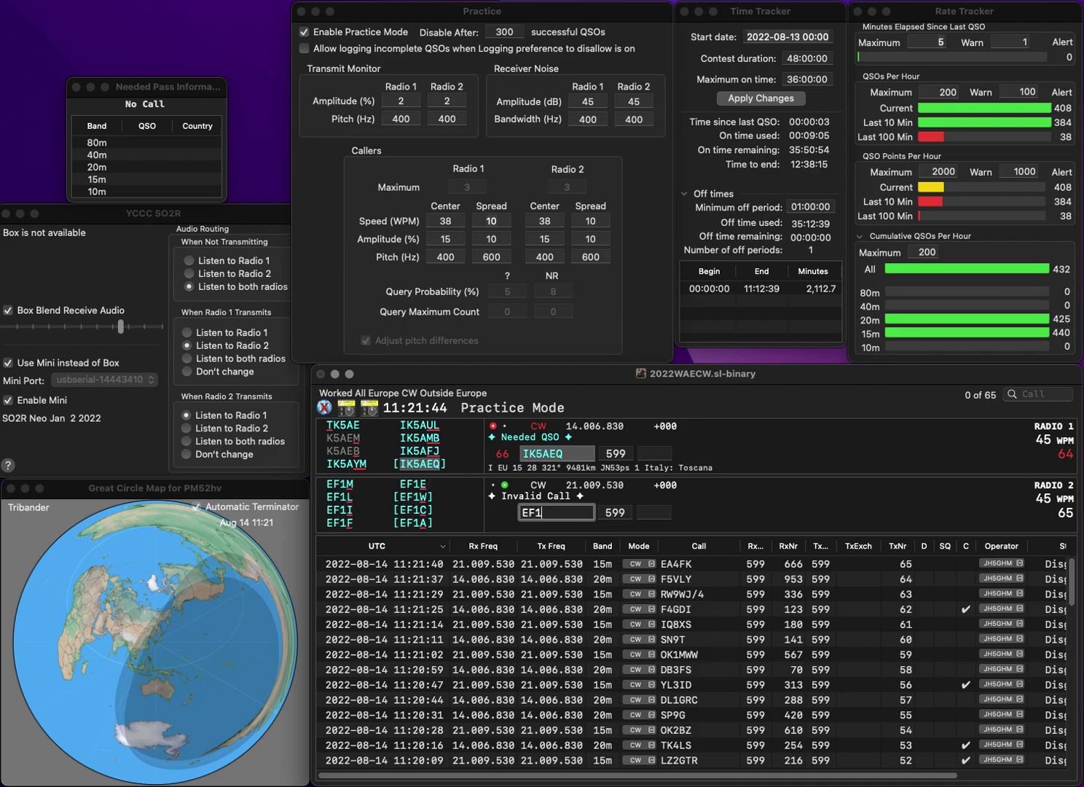
type("M")
key("Return")
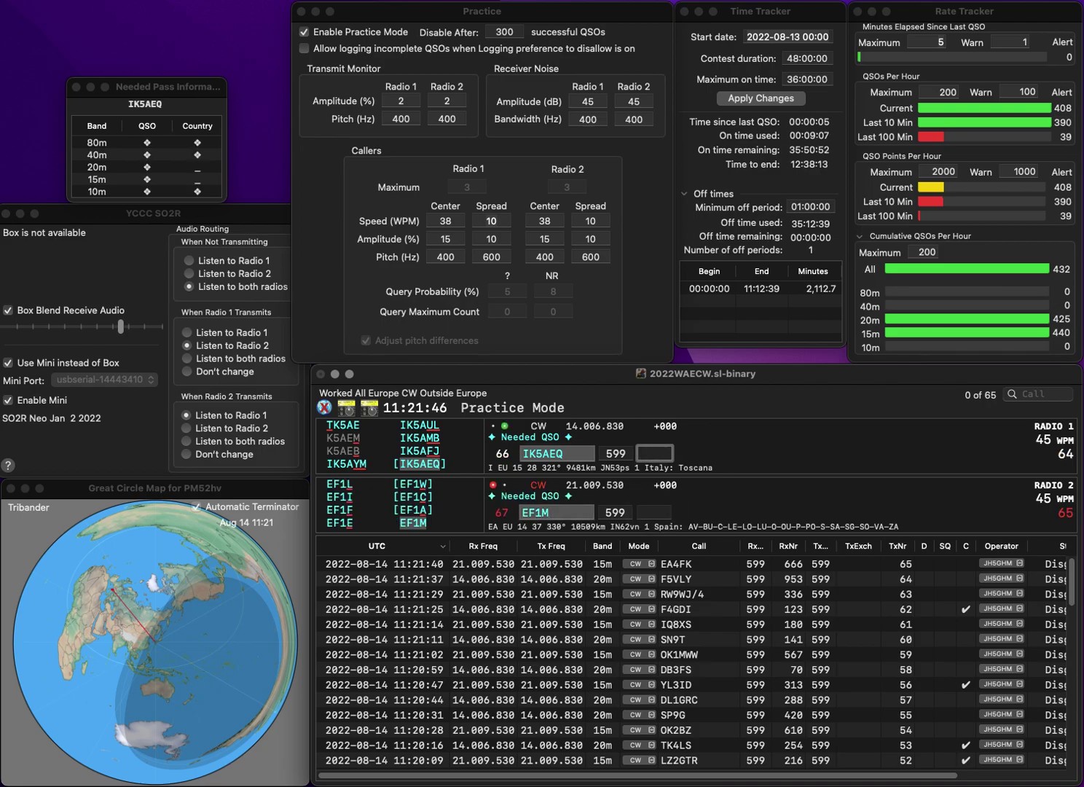
type("630")
key("Return")
type("925")
key("Return")
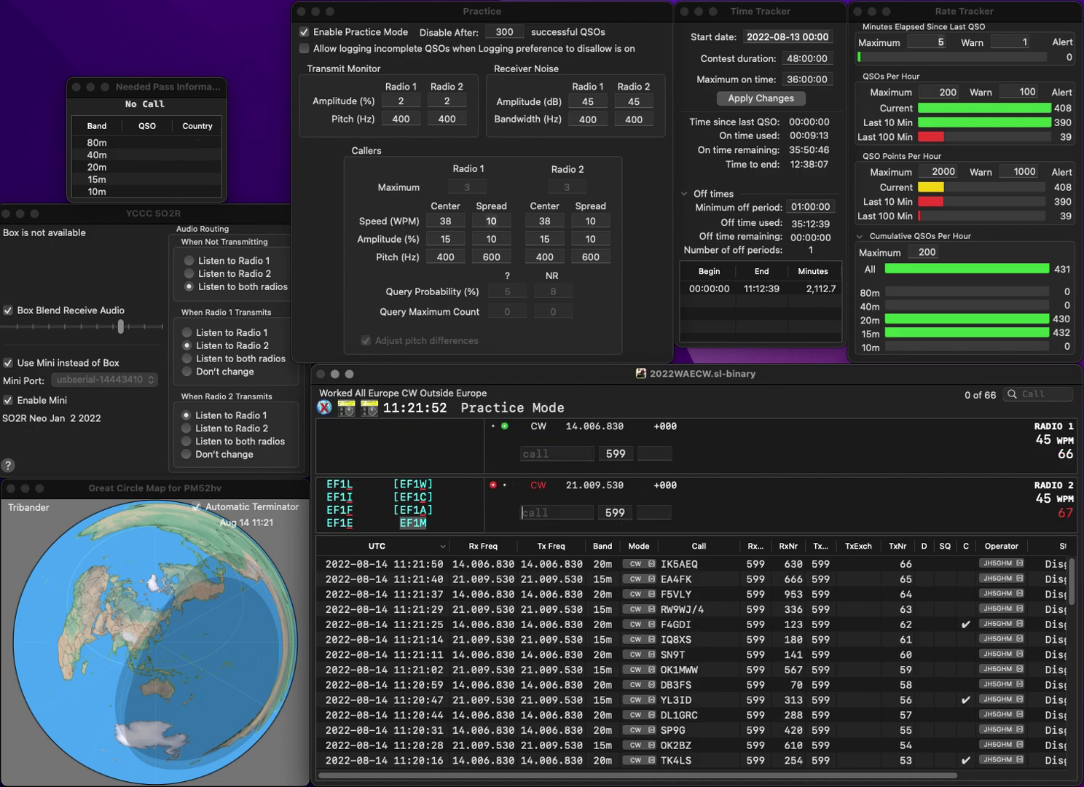
type("IK2UUJ")
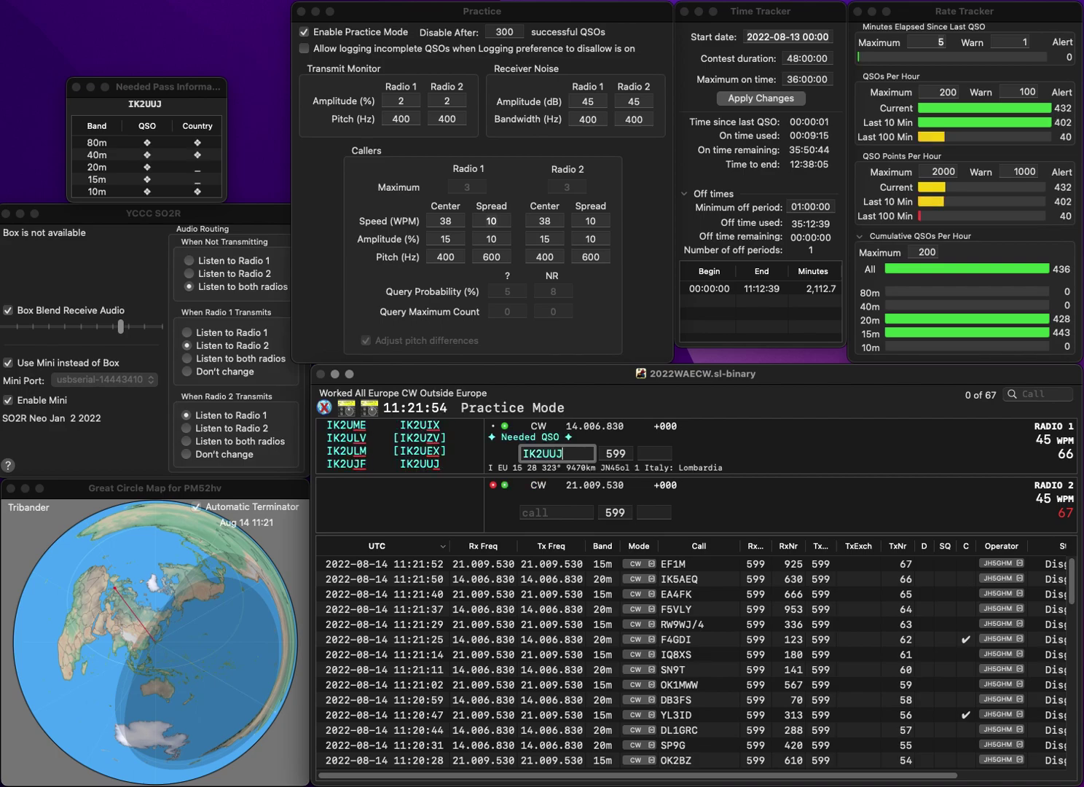
key("Return")
type("I0")
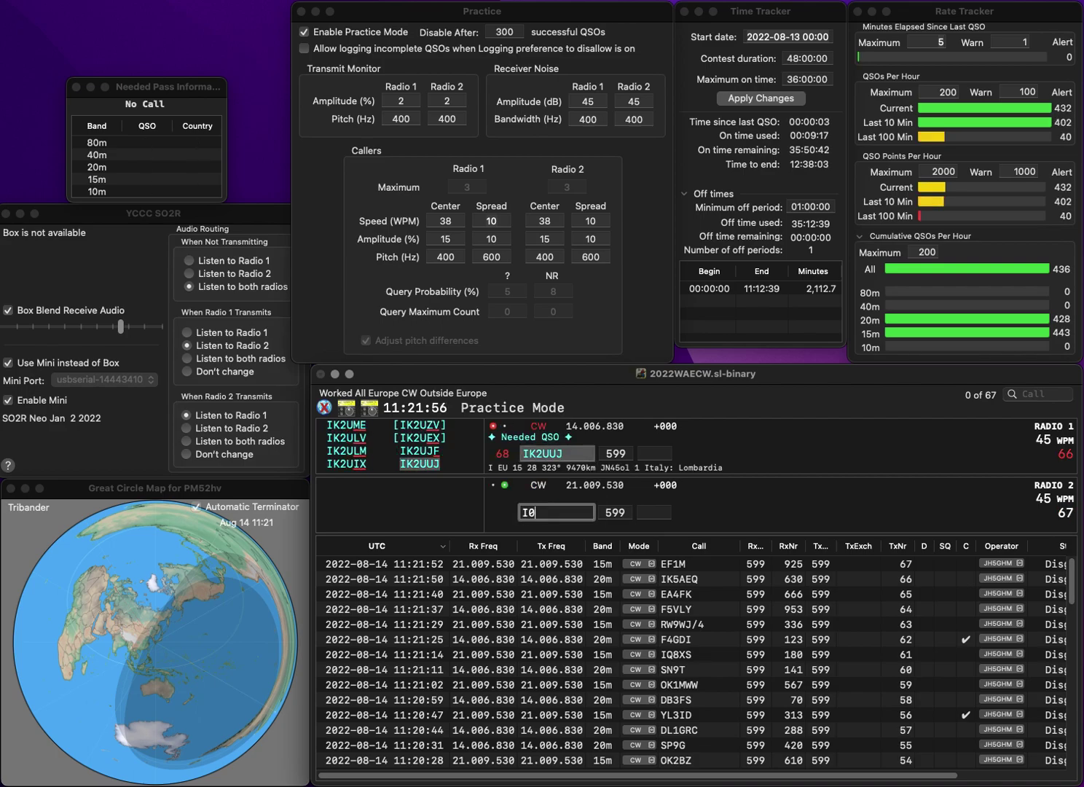
type("OS")
type("SI")
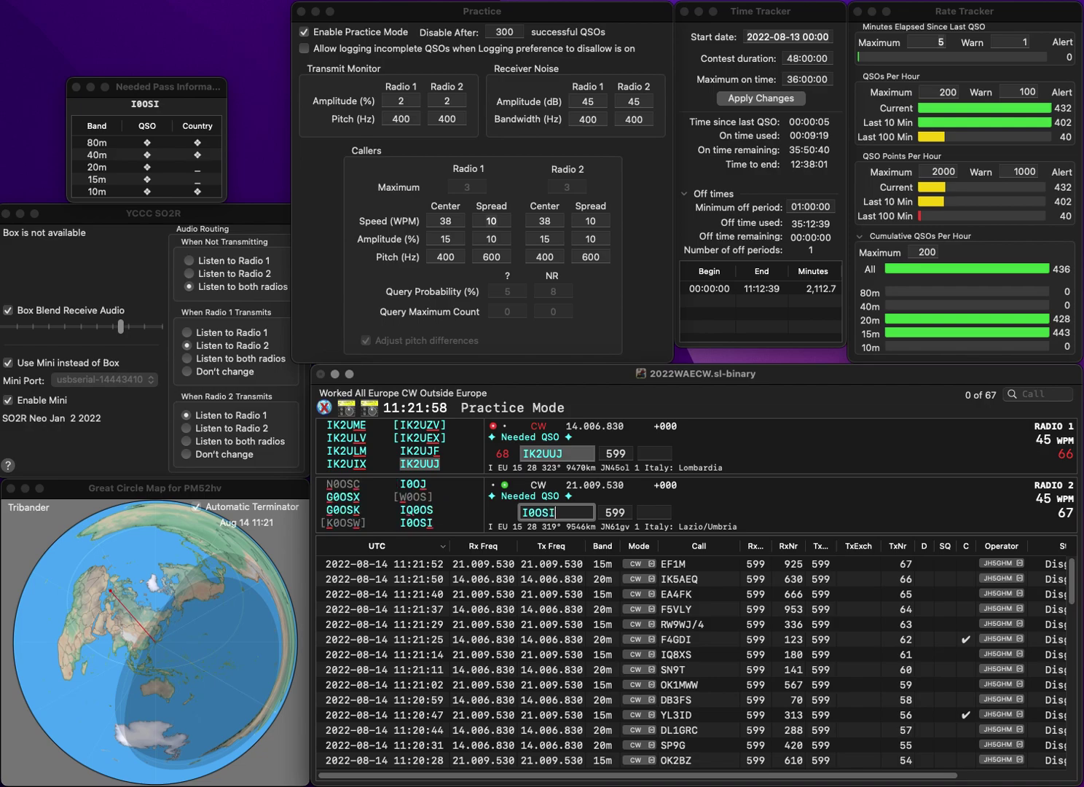
key("Return")
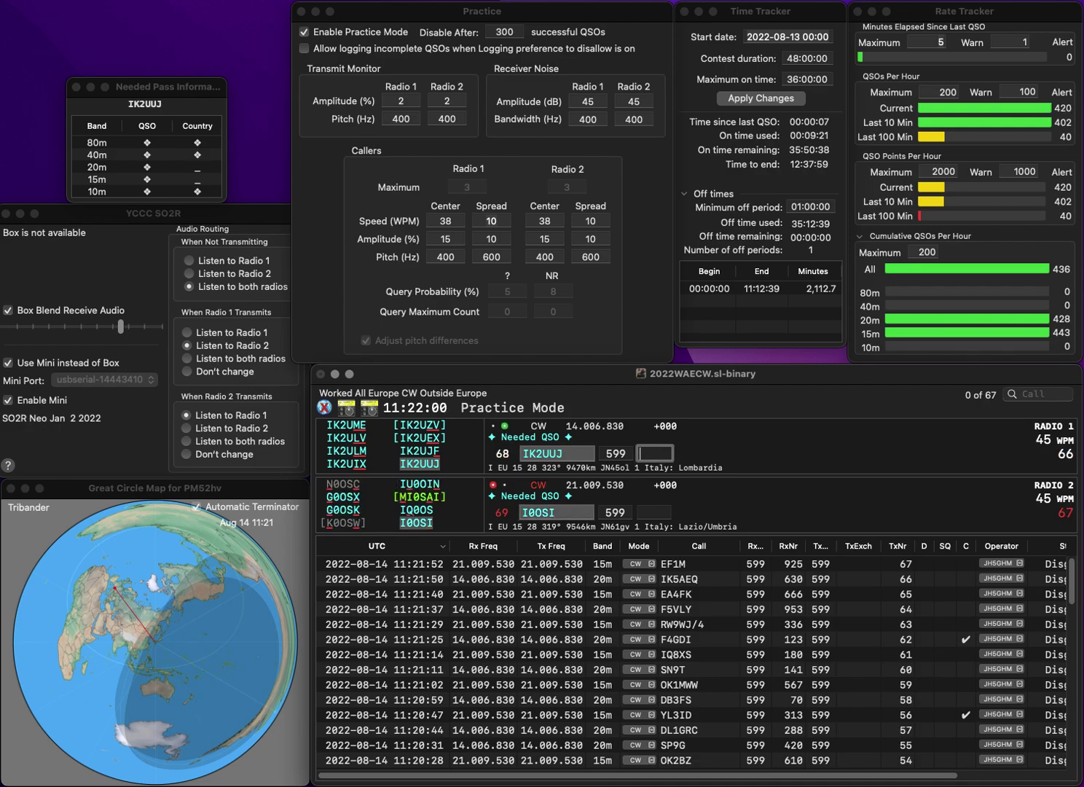
type("197")
key("Return")
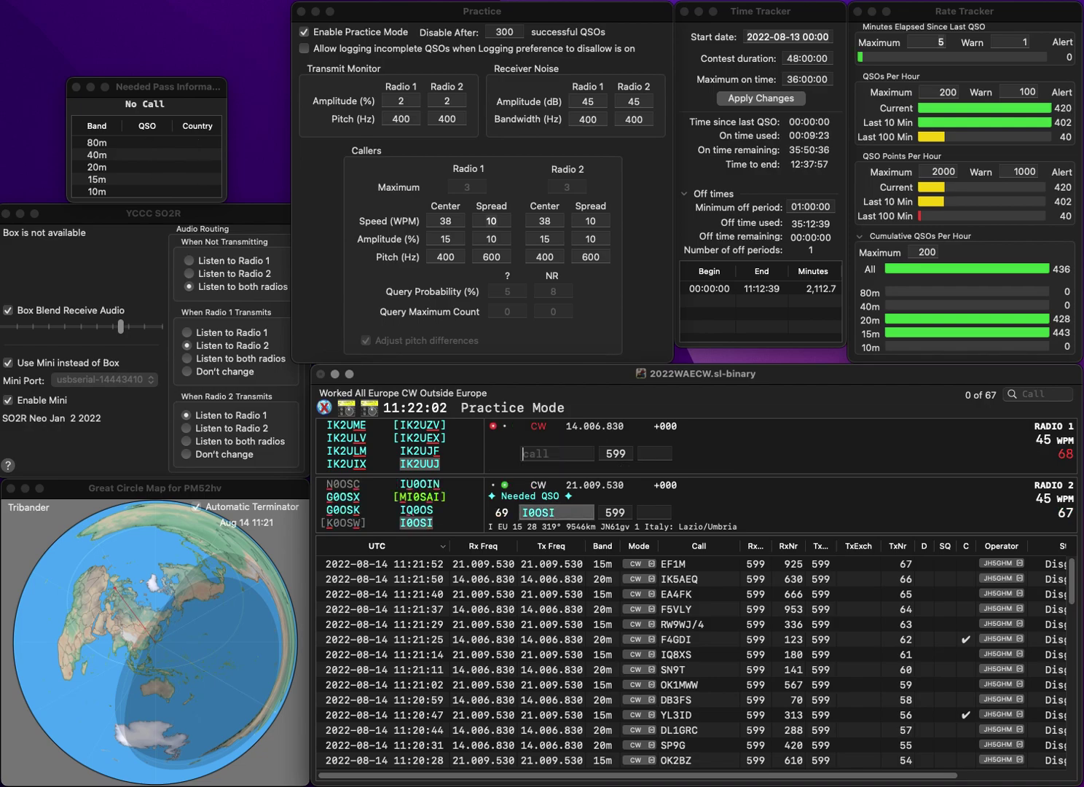
type("808")
key("Return")
type("DL1")
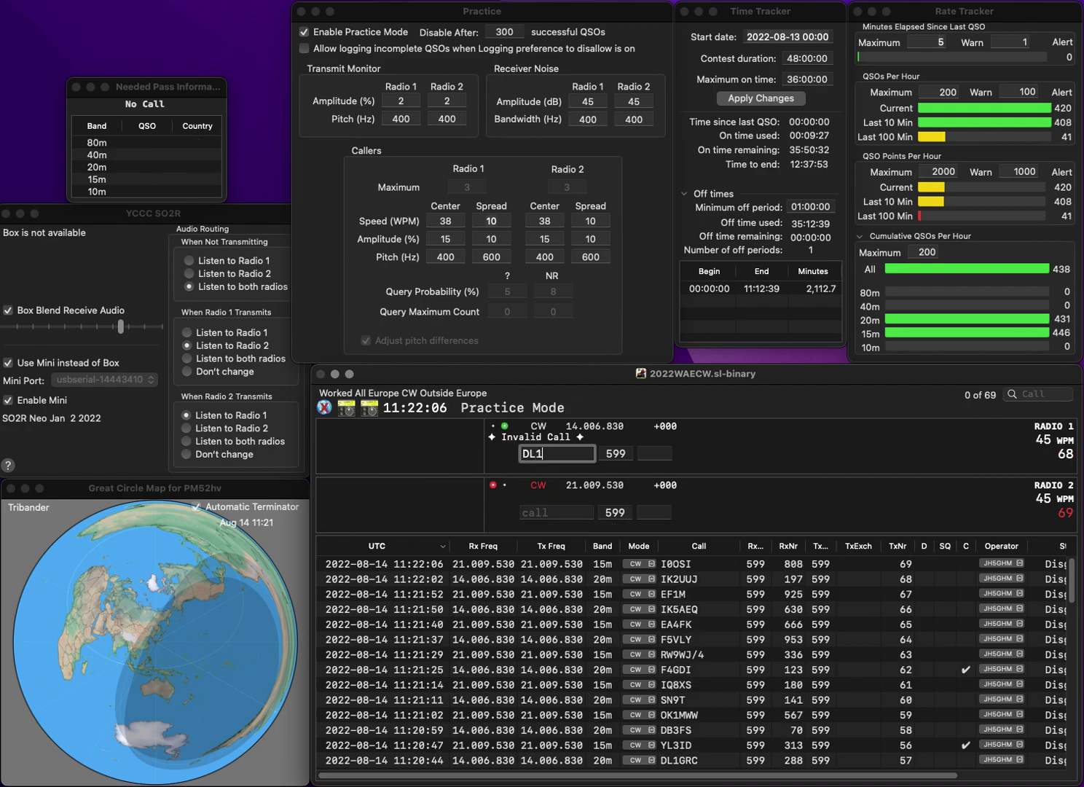
type("BRD")
key("Return")
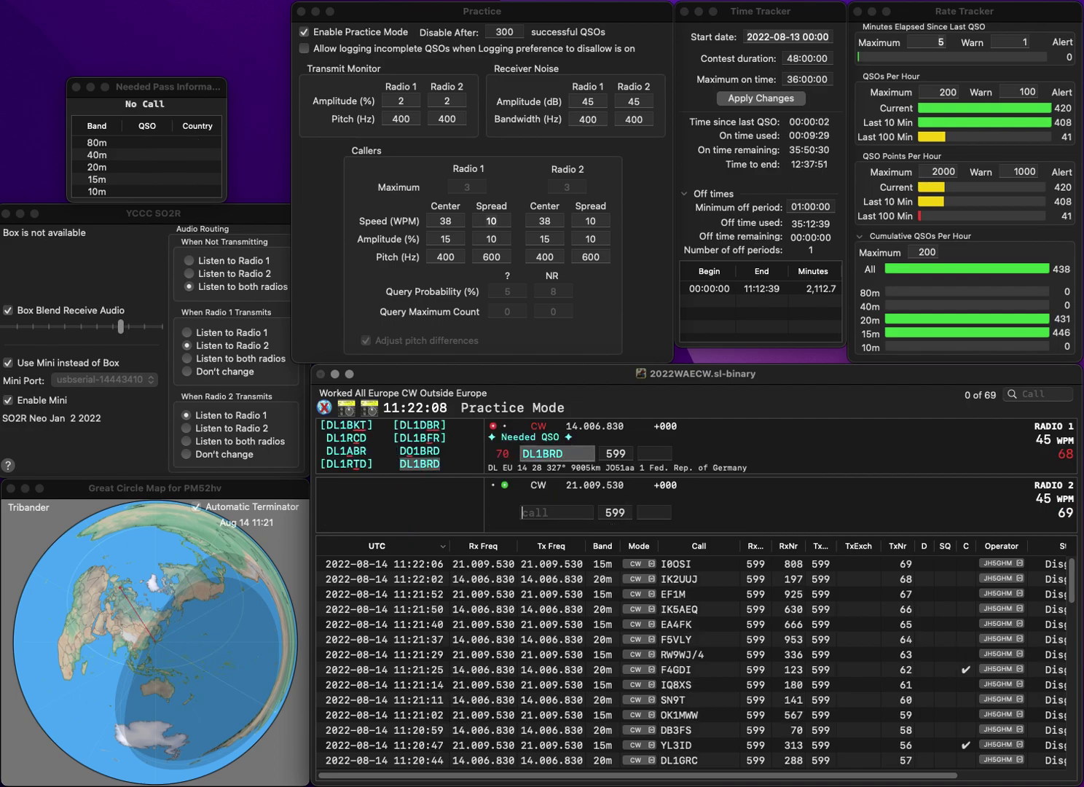
type("M7FRS")
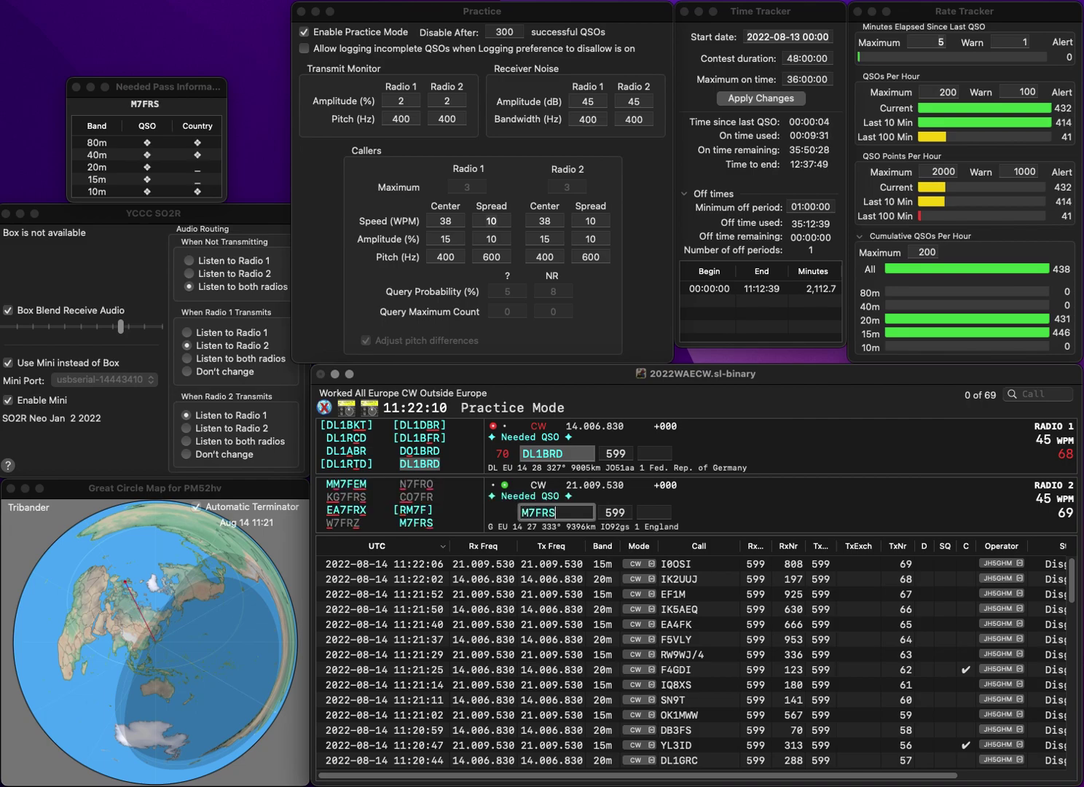
key("Return")
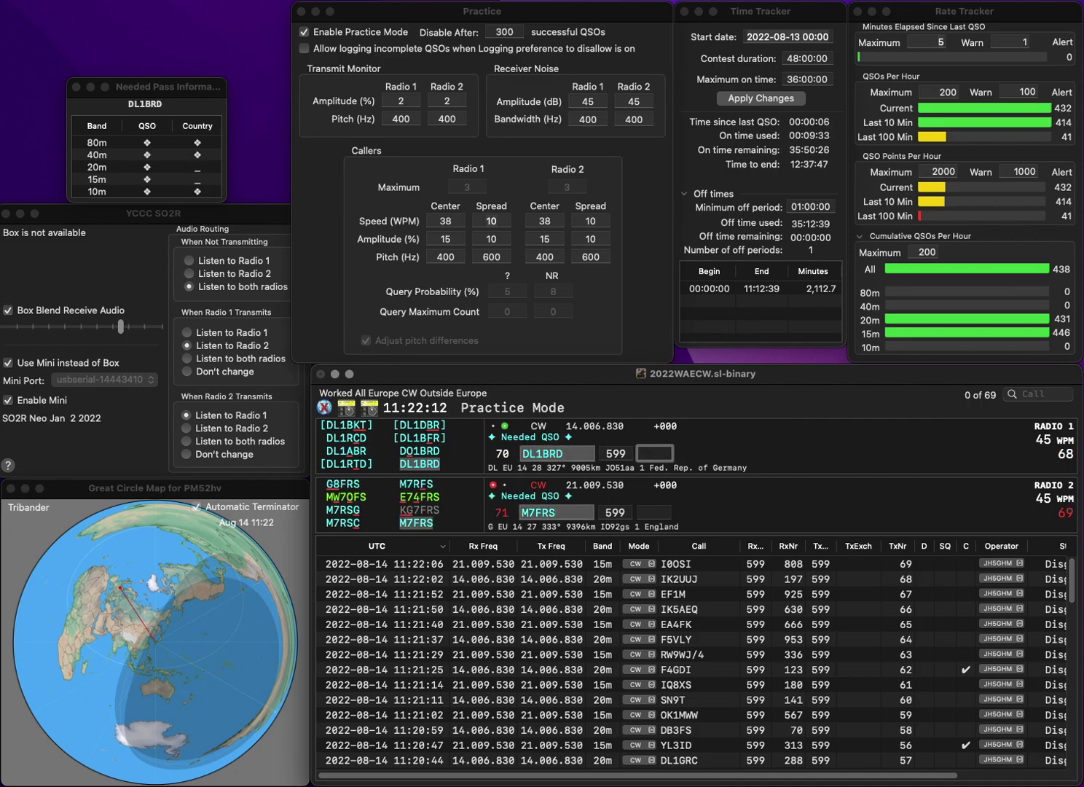
type("603")
key("Return")
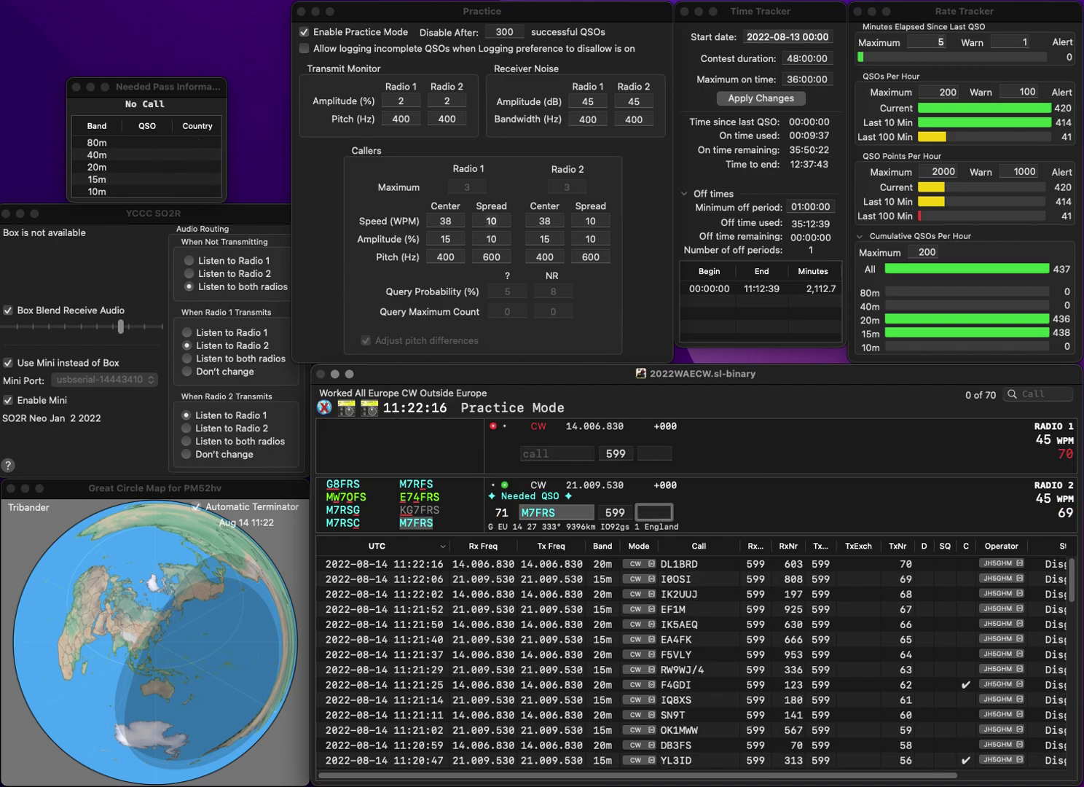
type("94")
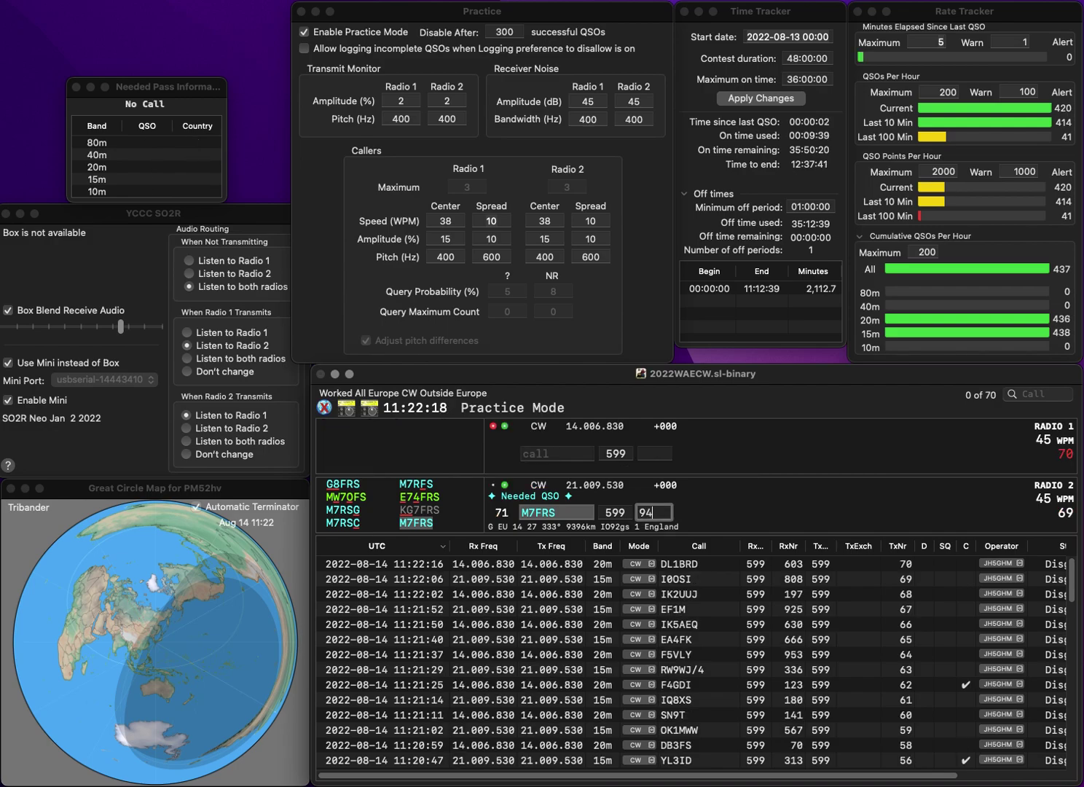
key("Return")
type("80")
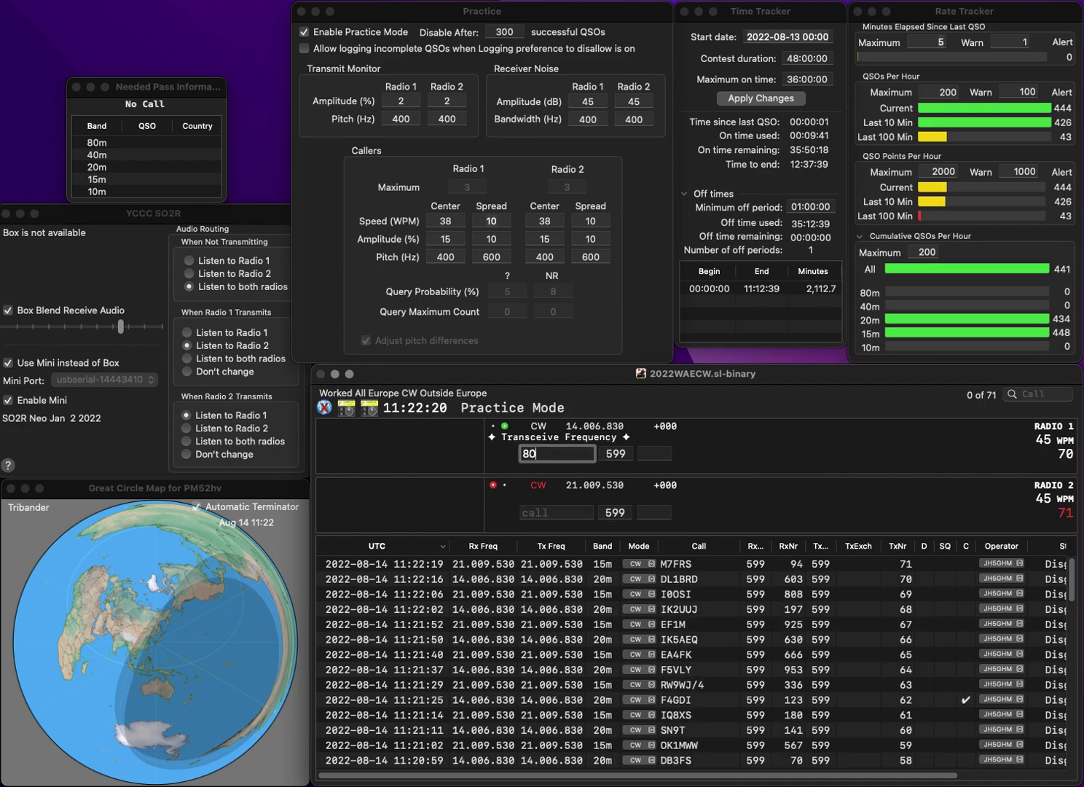
key("Return")
type("IZ")
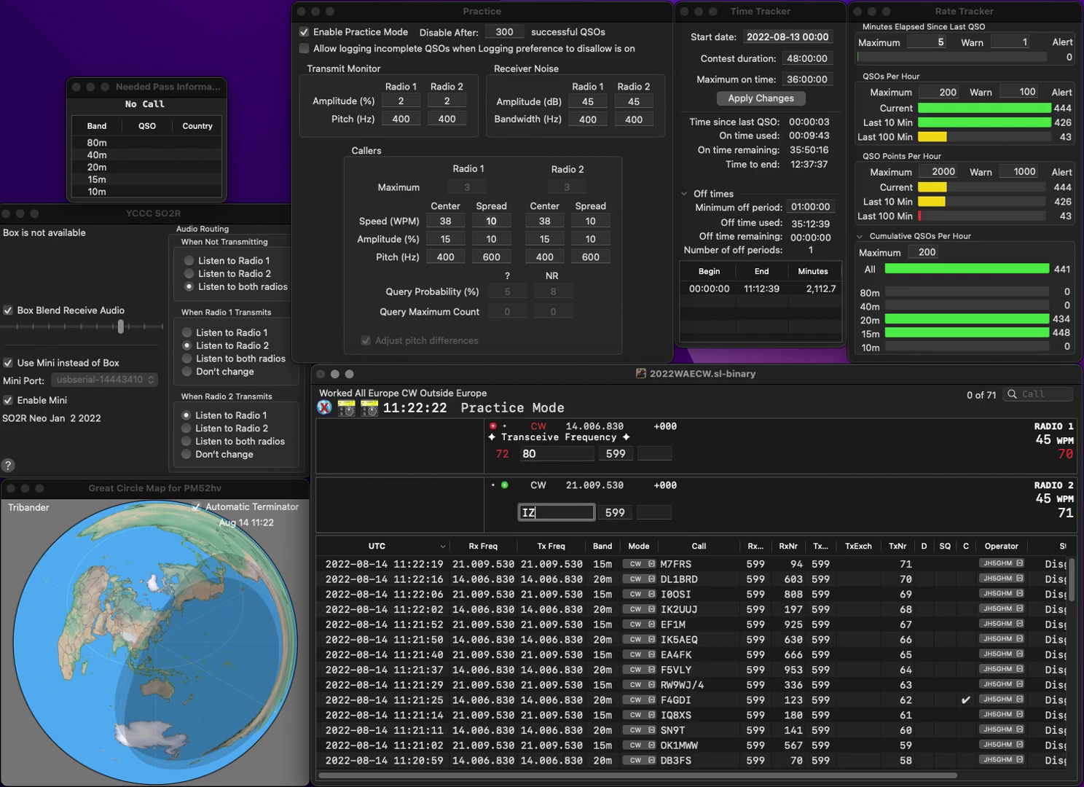
type("1PR")
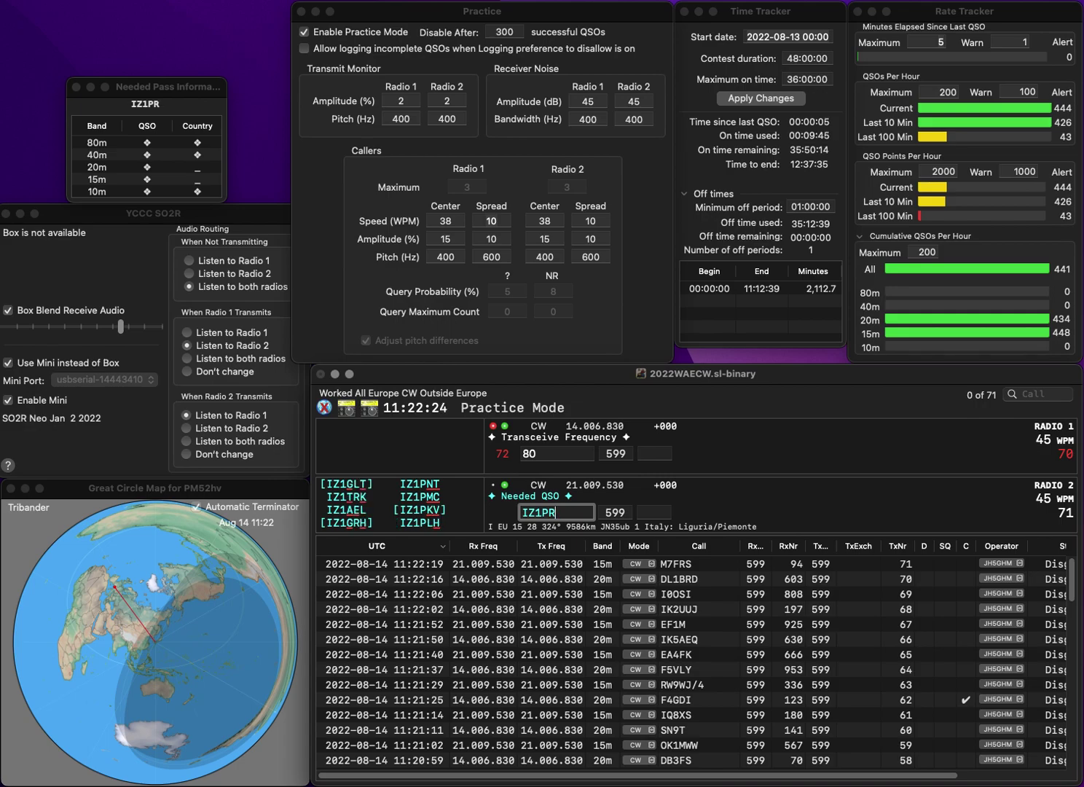
key("BackSpace")
type("LH")
key("Return")
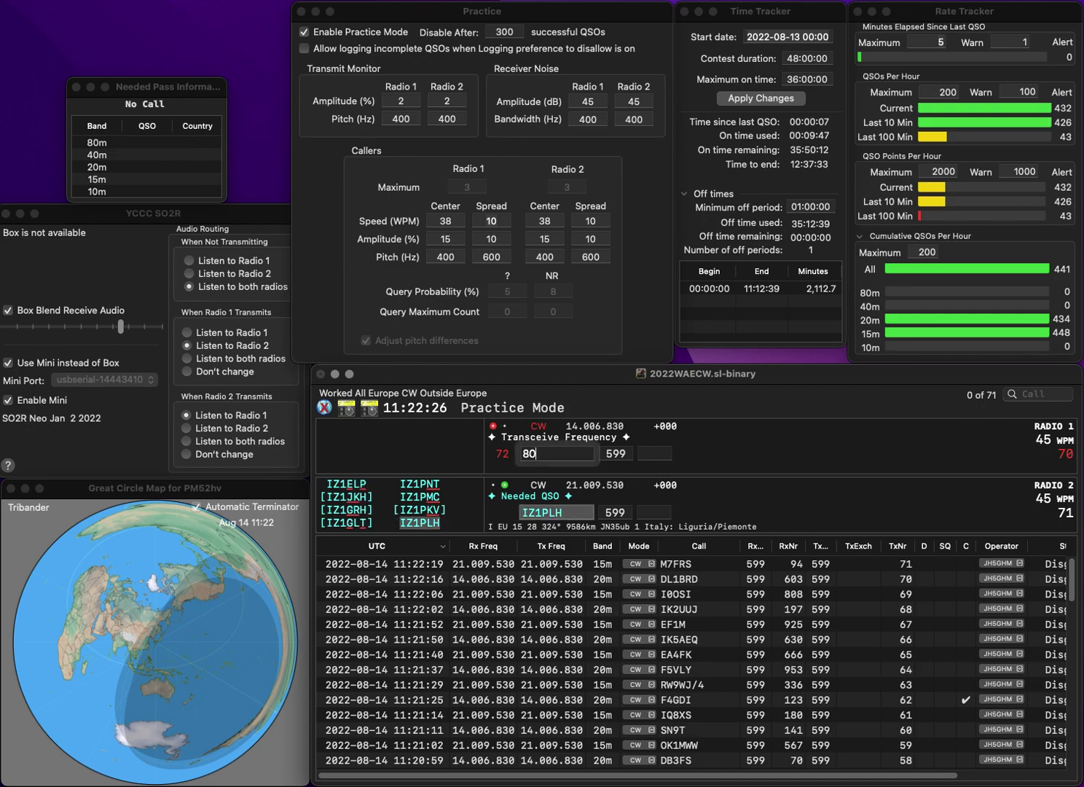
type("K")
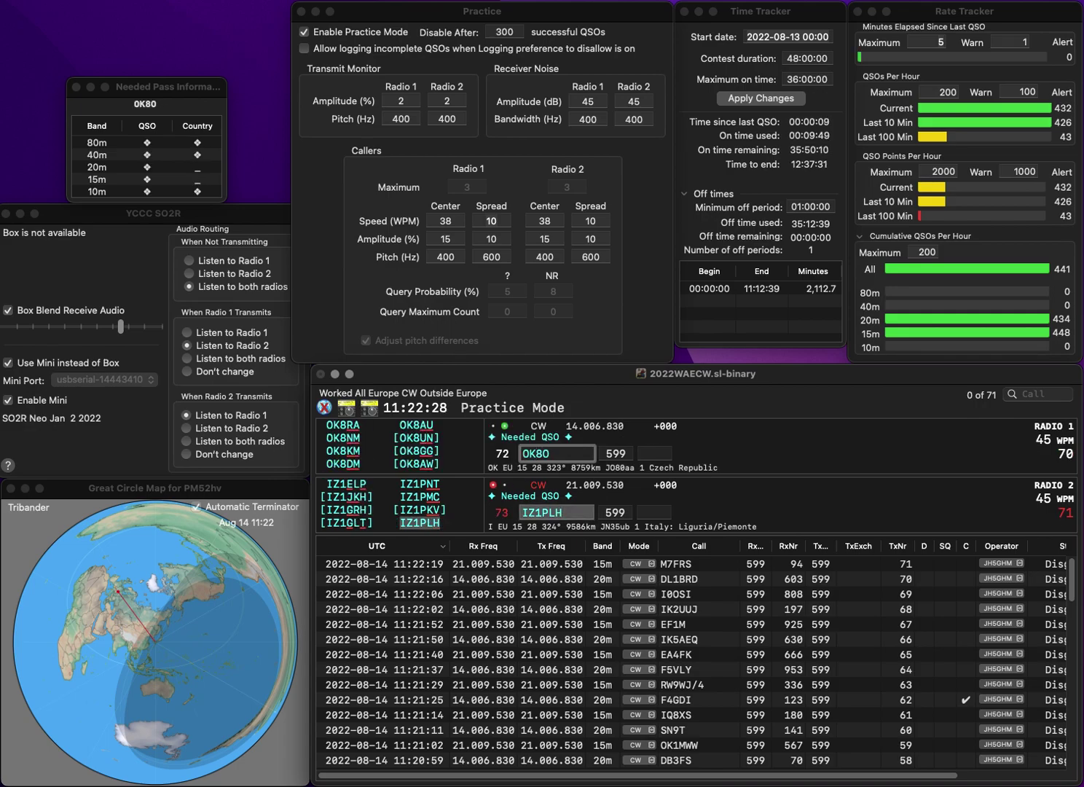
type("7")
key("Delete")
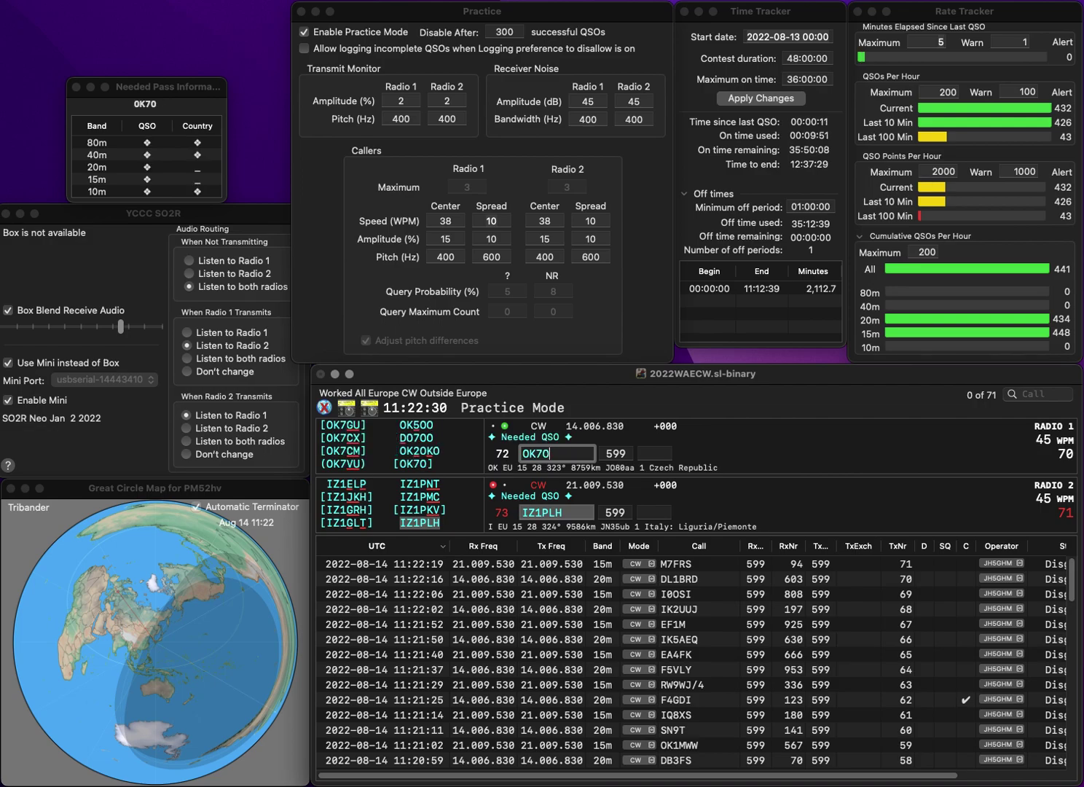
key("Return")
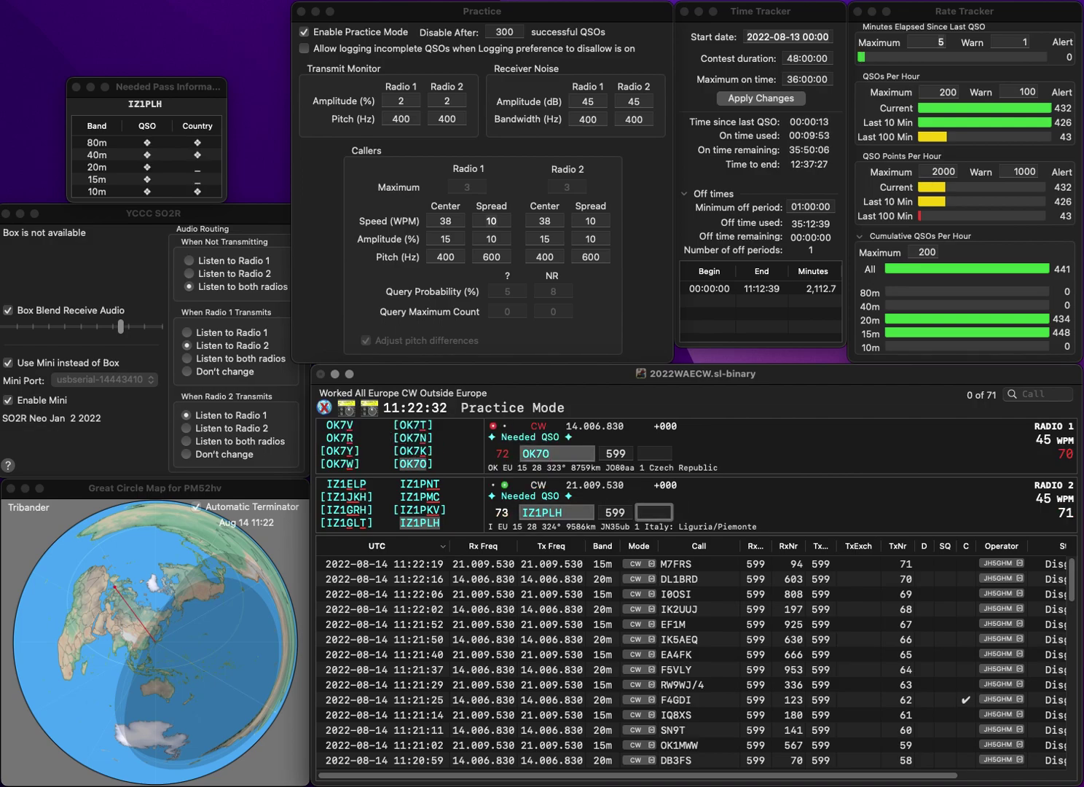
type("158")
key("Return")
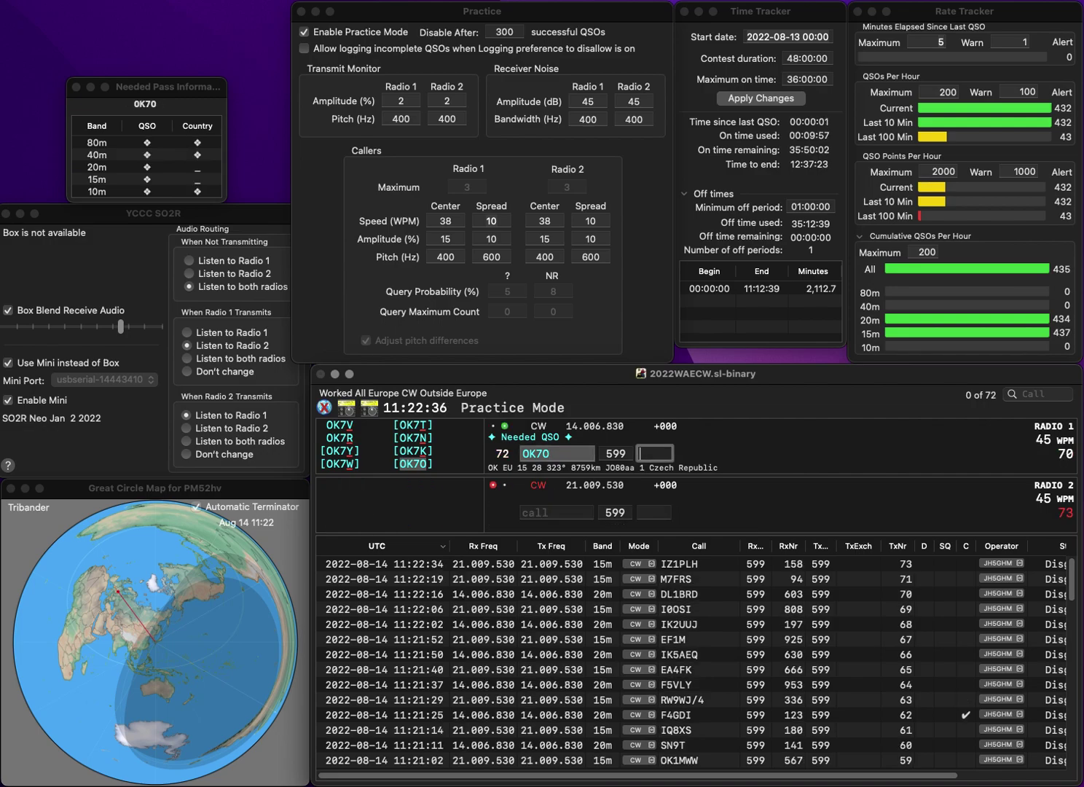
type("8")
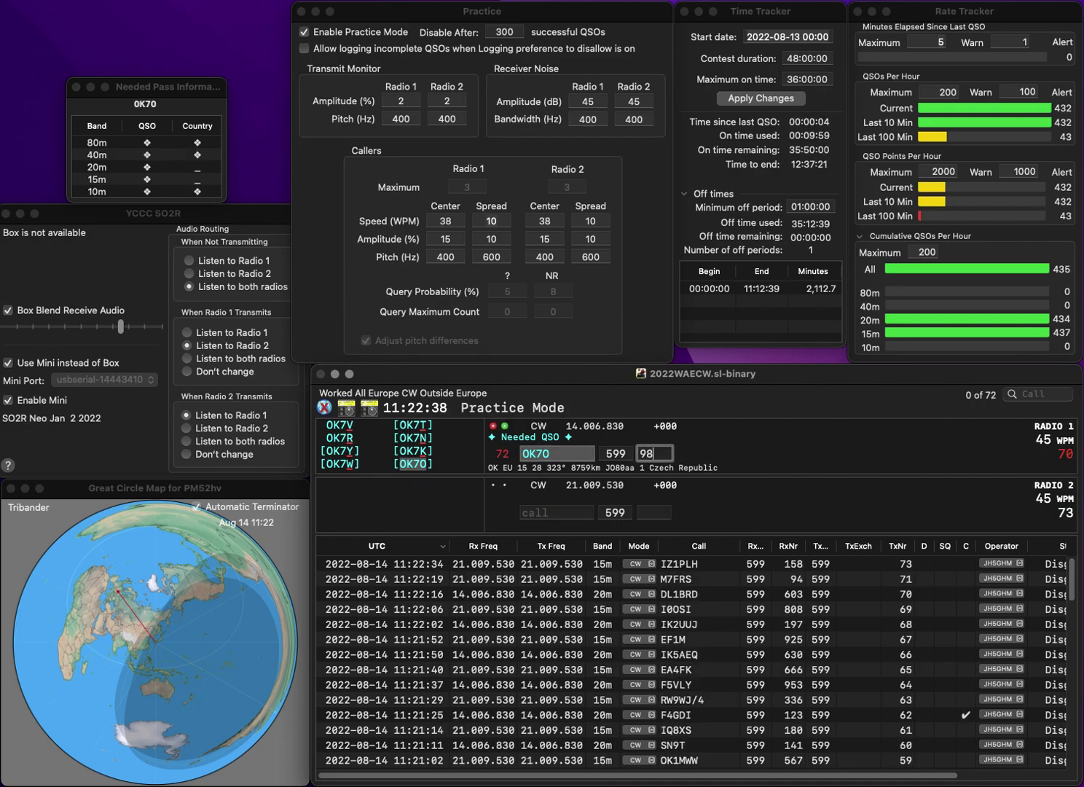
type("4")
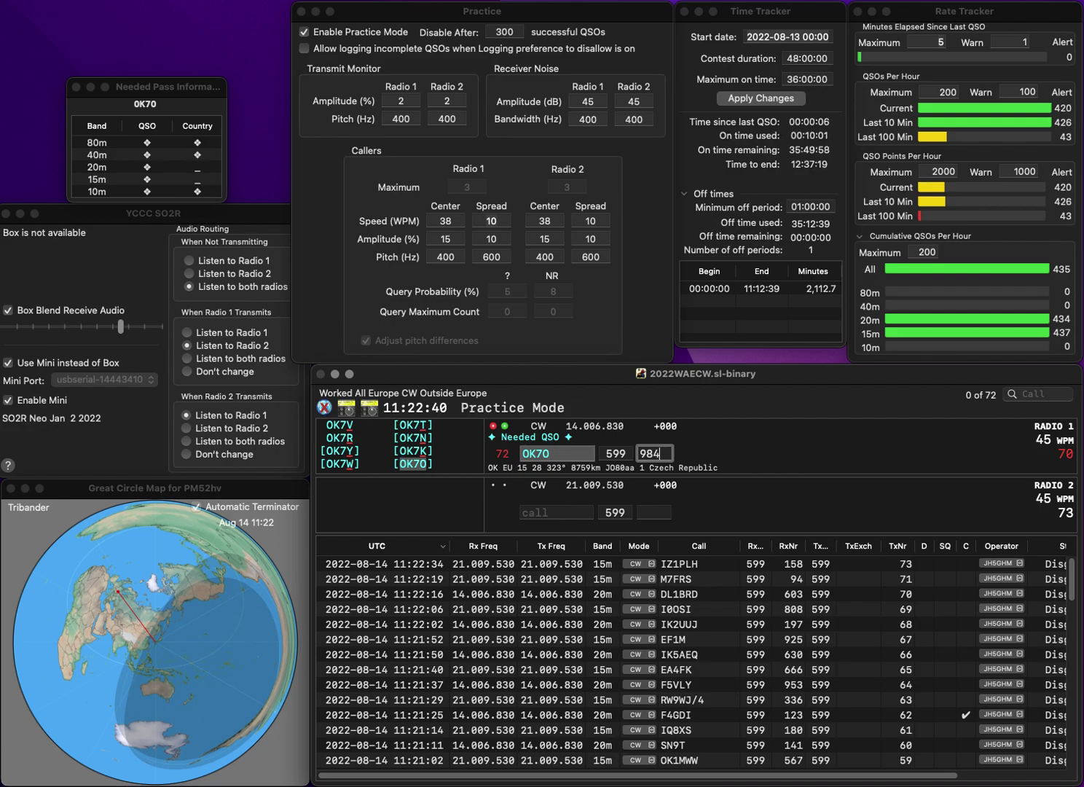
key("Return")
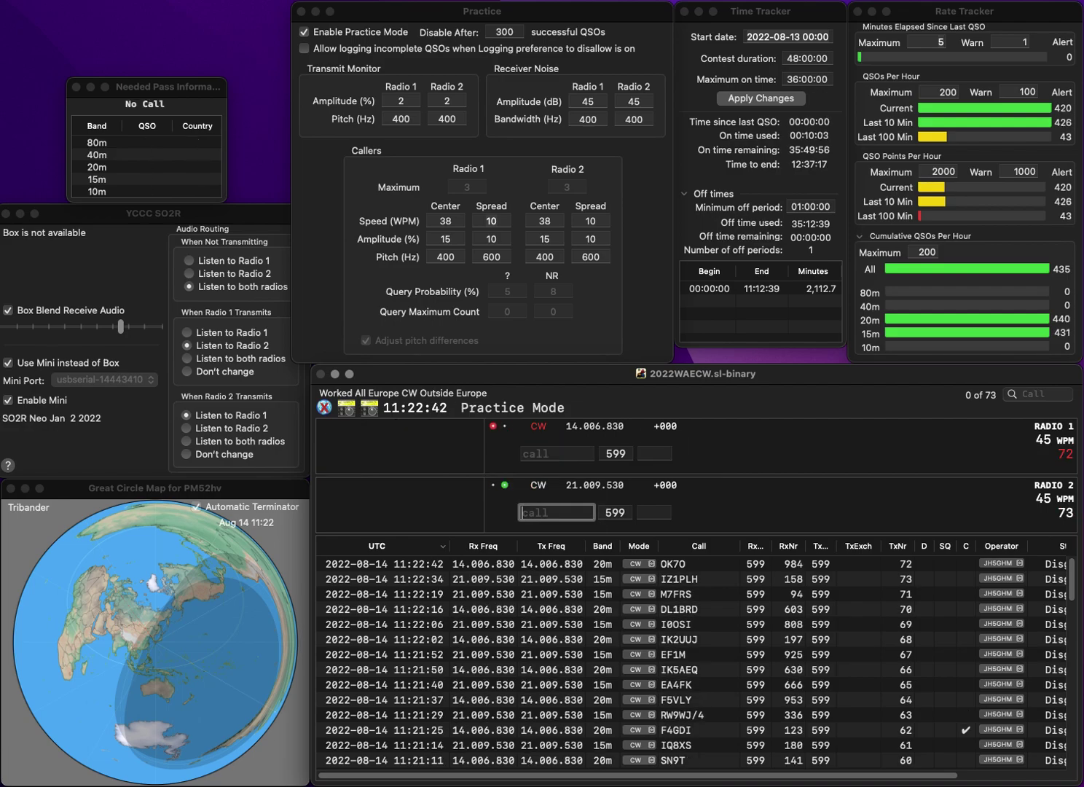
type("BRE")
key("Return")
type("PE")
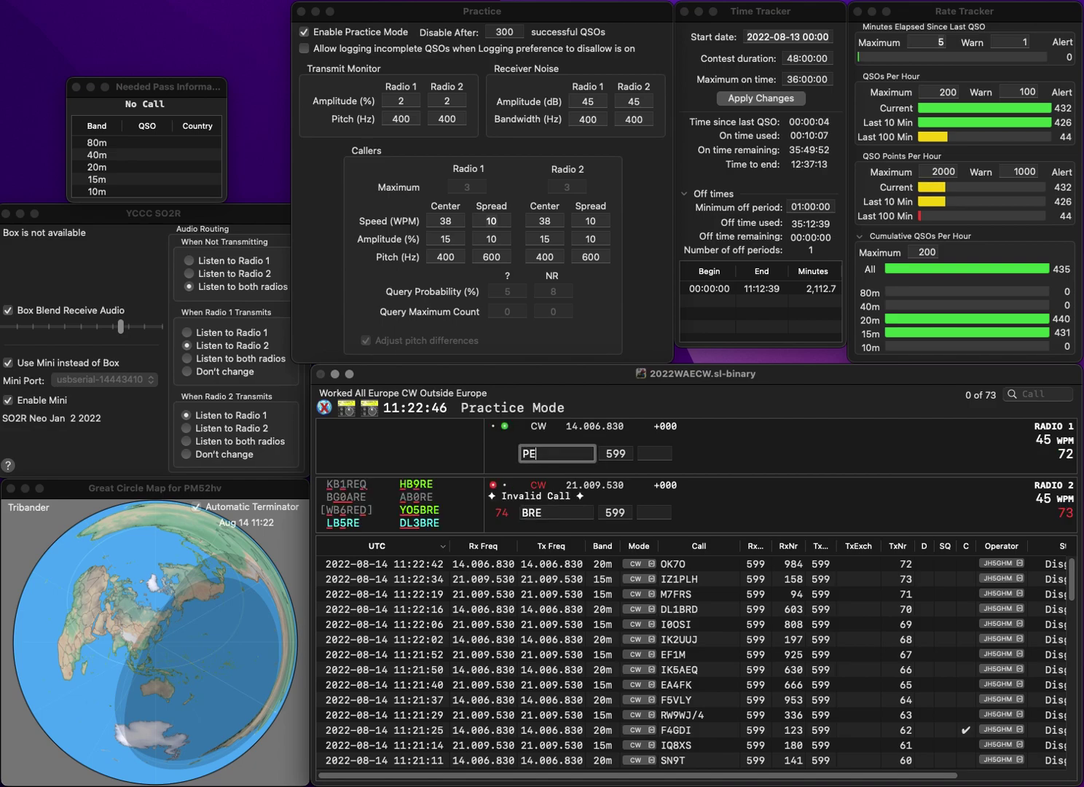
type("0JBE")
key("Return")
Step: Correct the partial call on Radio 2 to OH6RE and answer that caller
type("OH")
key("Delete")
type("6")
key("Up")
key("space")
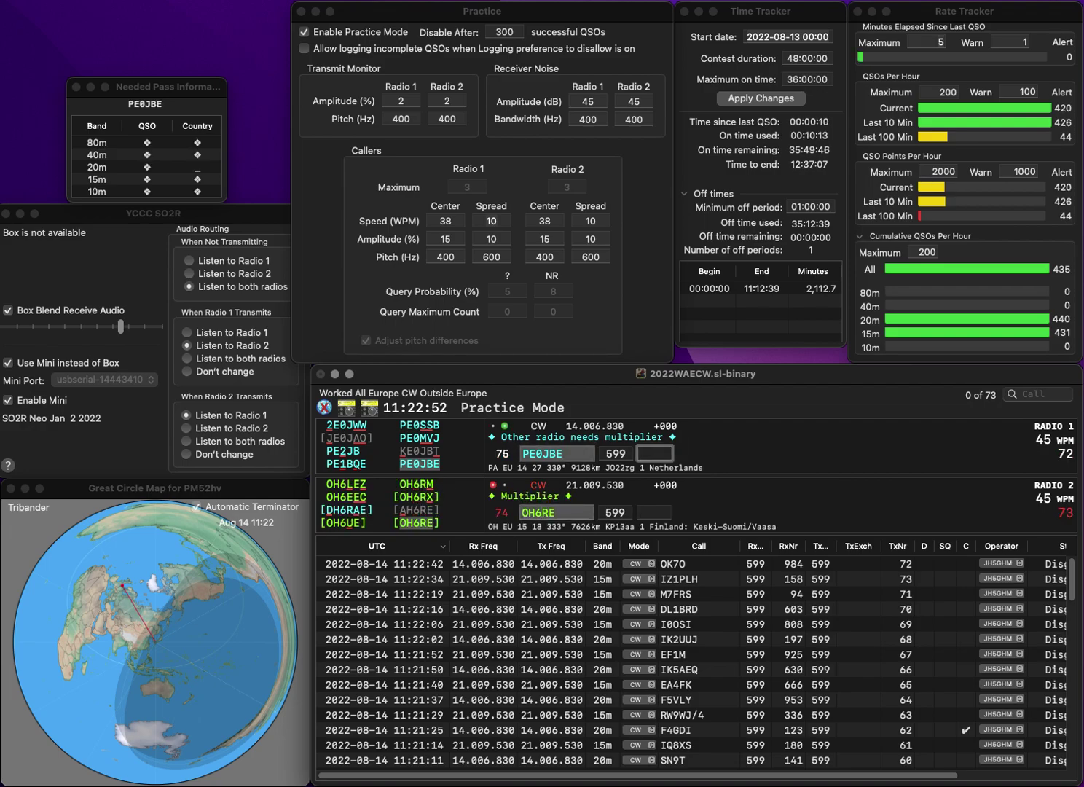
type("481")
key("Return")
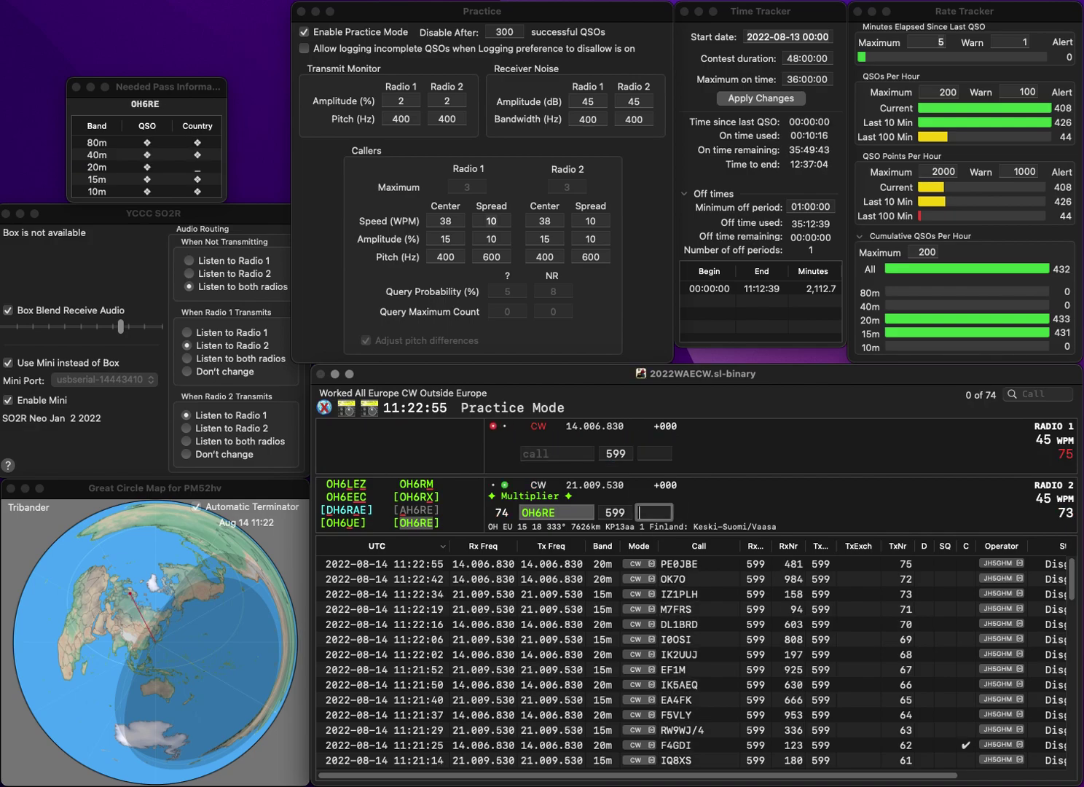
Step: Log OH6RE on Radio 2 with received number 137 and answer the Radio 1 caller as IU3GKJ
type("137")
key("Return")
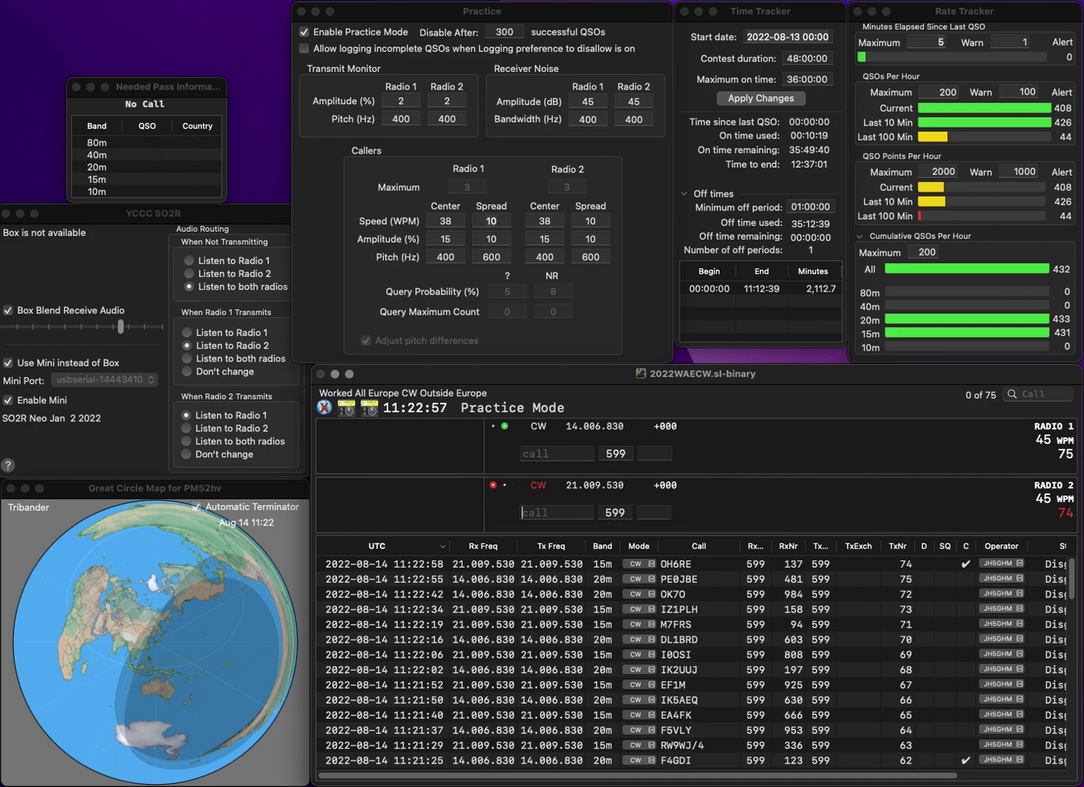
type("U3GKJ")
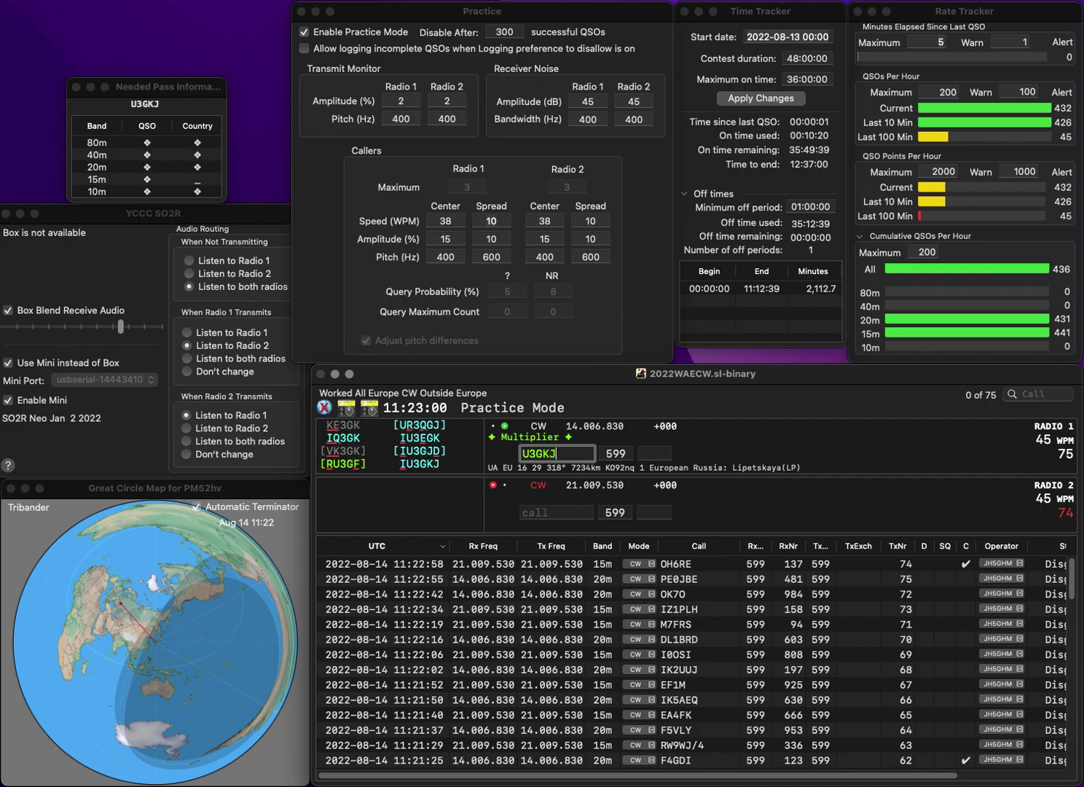
key("Return")
Step: Answer the Radio 2 caller as IU8BPS/AWD
type("IU8")
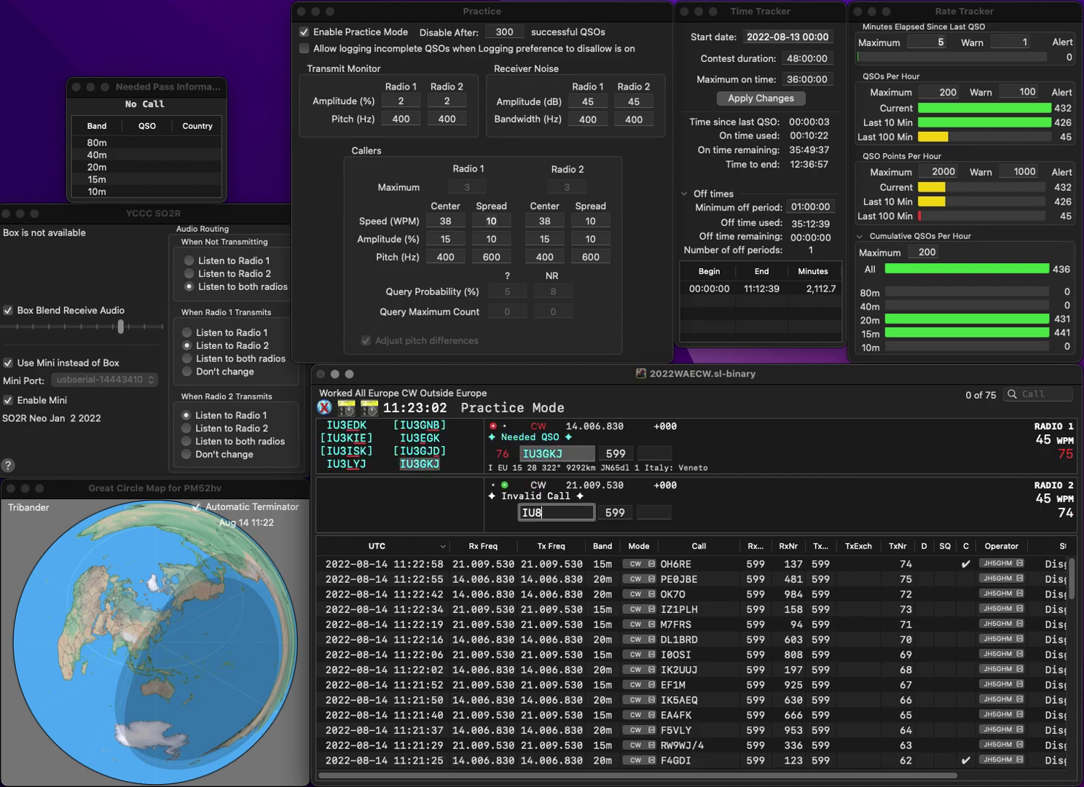
type("BPS/AWD")
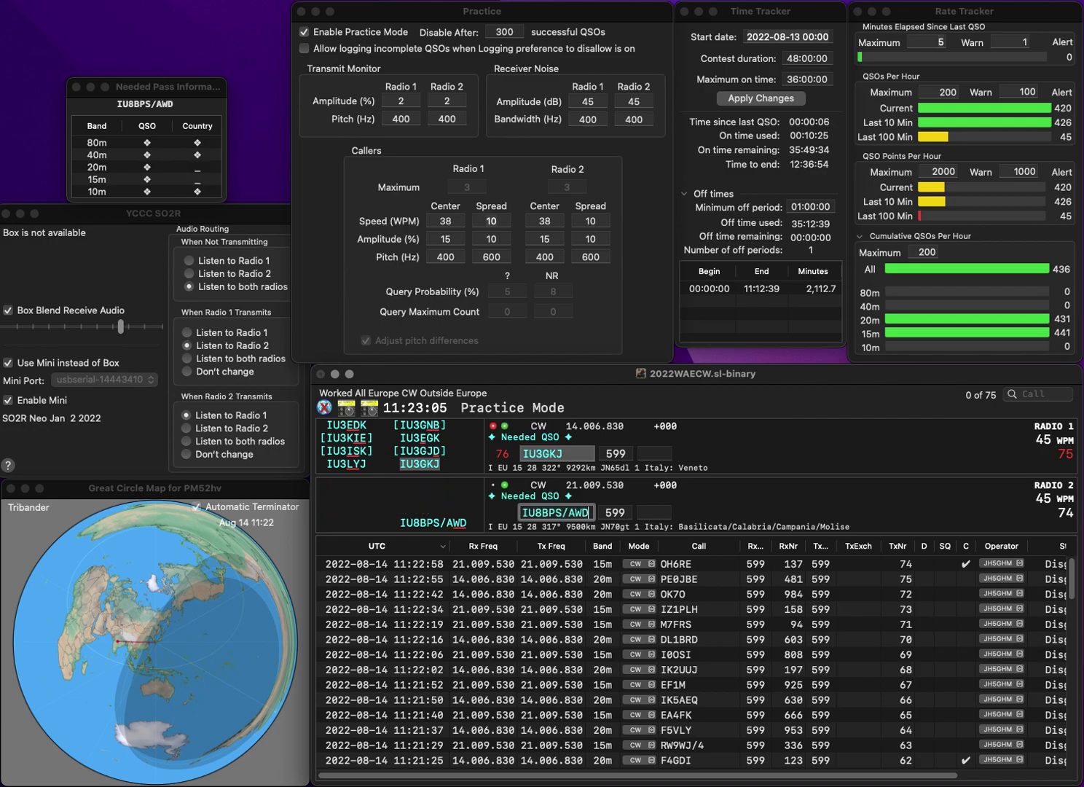
key("Return")
key("space")
Step: Log IU3GKJ on Radio 1 with received number 78 and IU8BPS/AWD on Radio 2 with number 442
type("78")
key("Return")
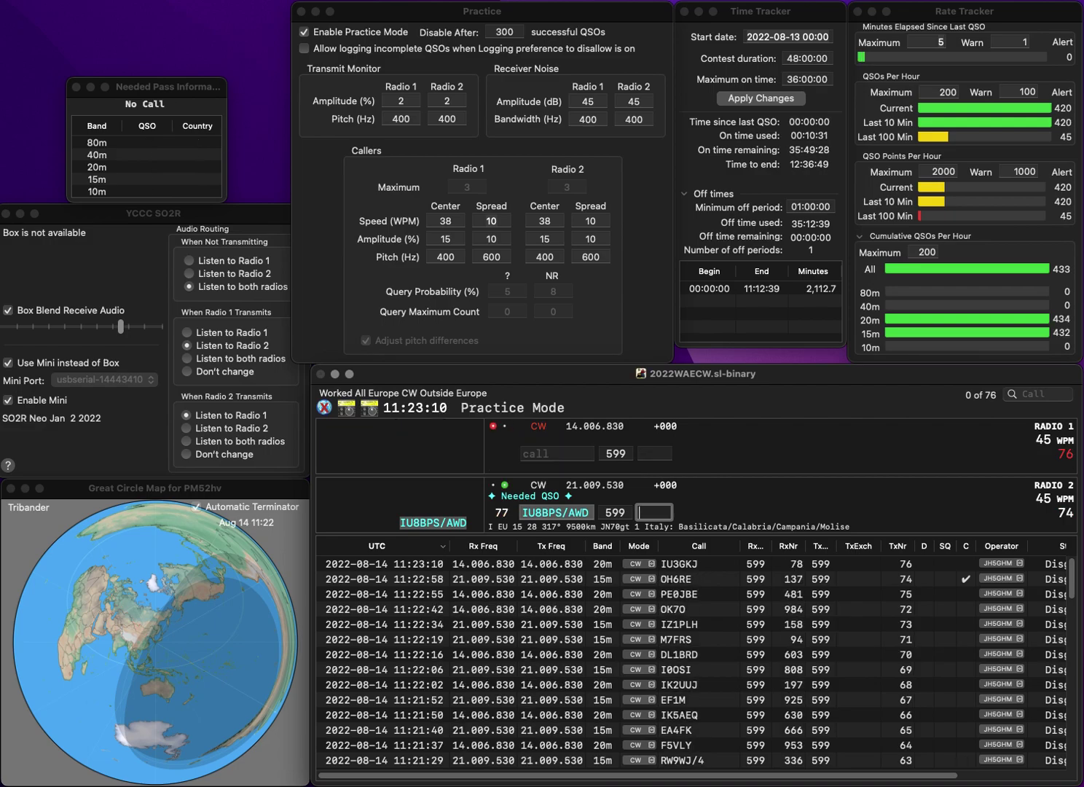
type("42")
key("Return")
type("W3")
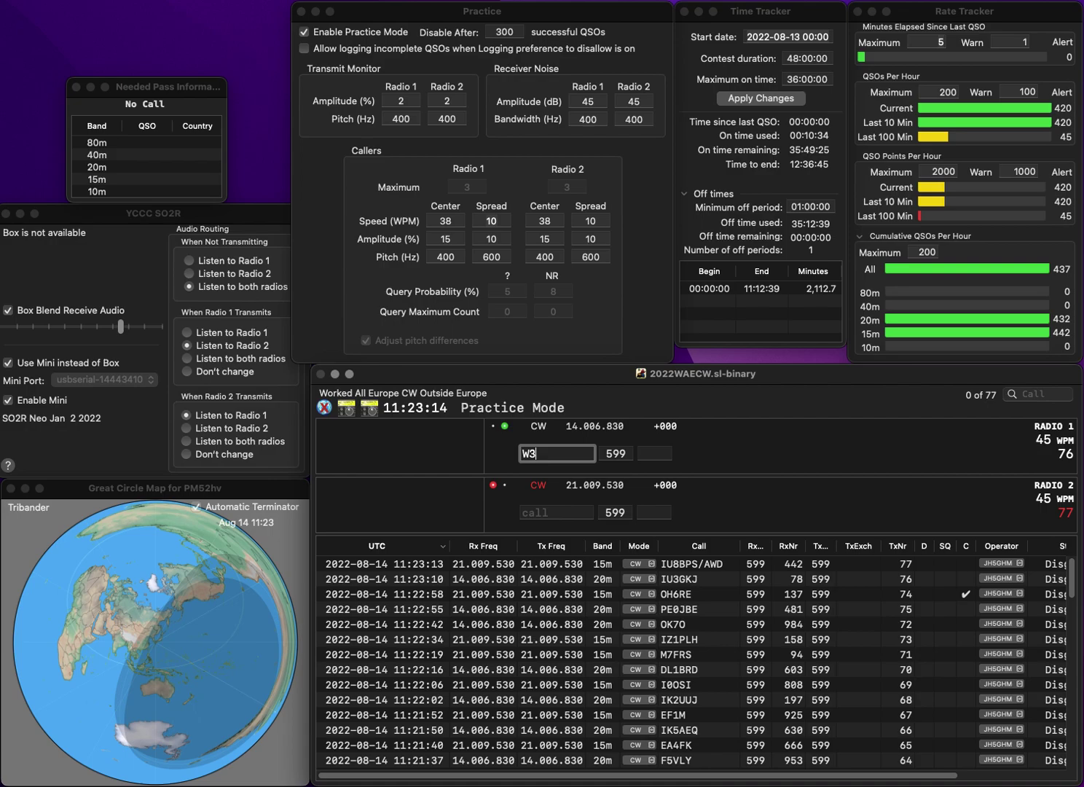
type("ALR")
key("Return")
type("G7FS")
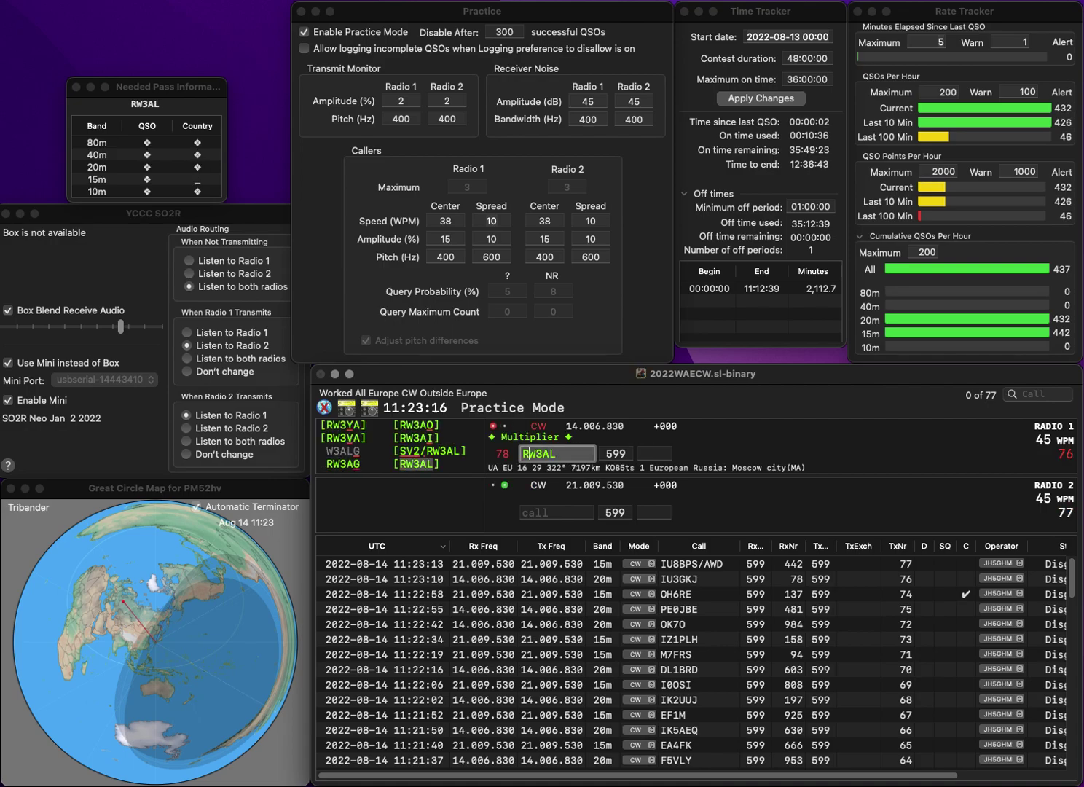
type("D")
key("Return")
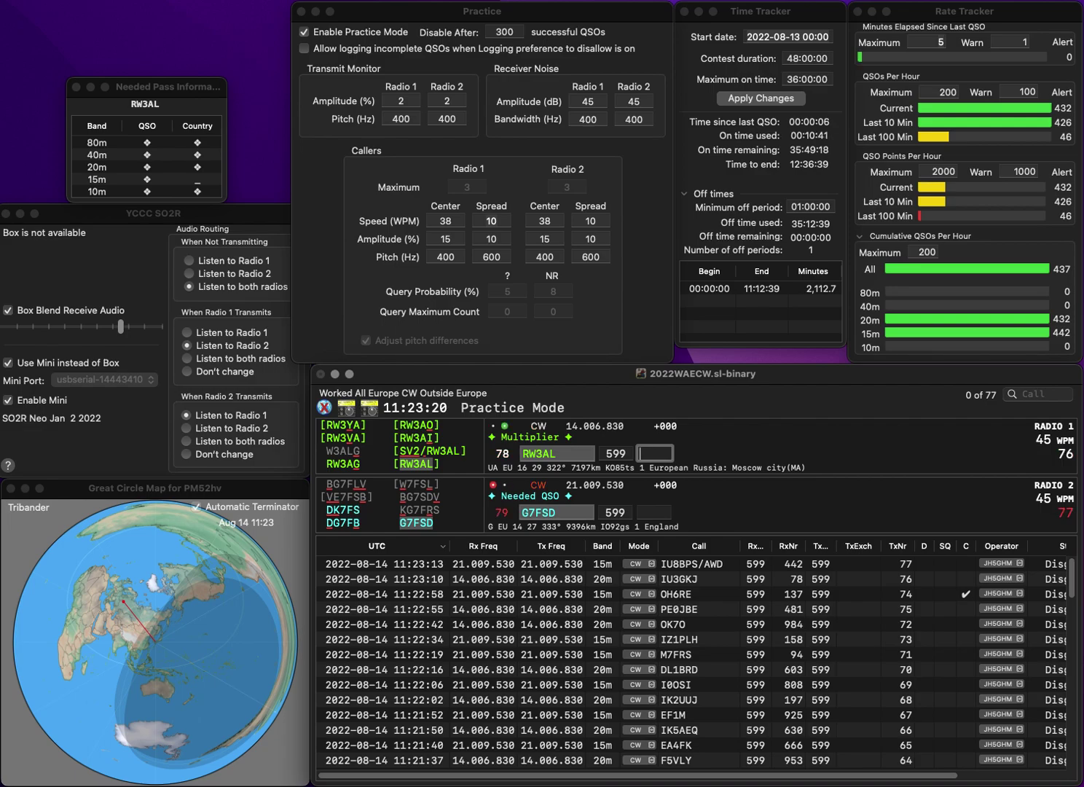
type("582")
key("Return")
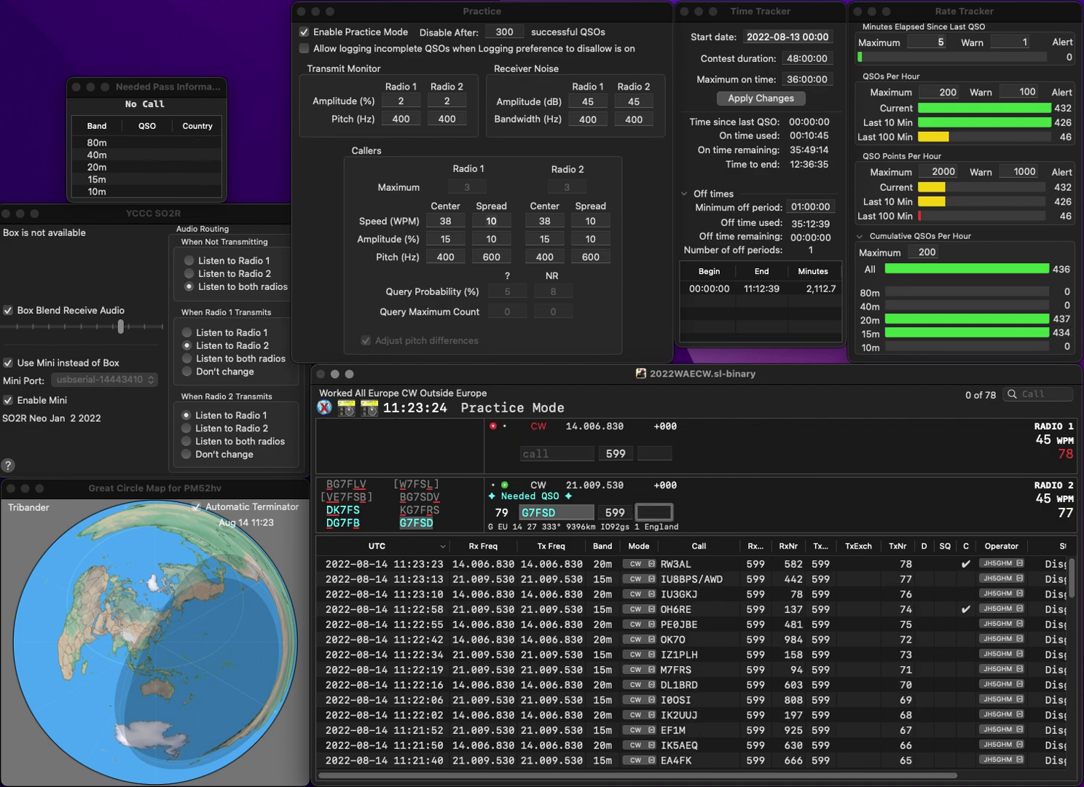
type("160")
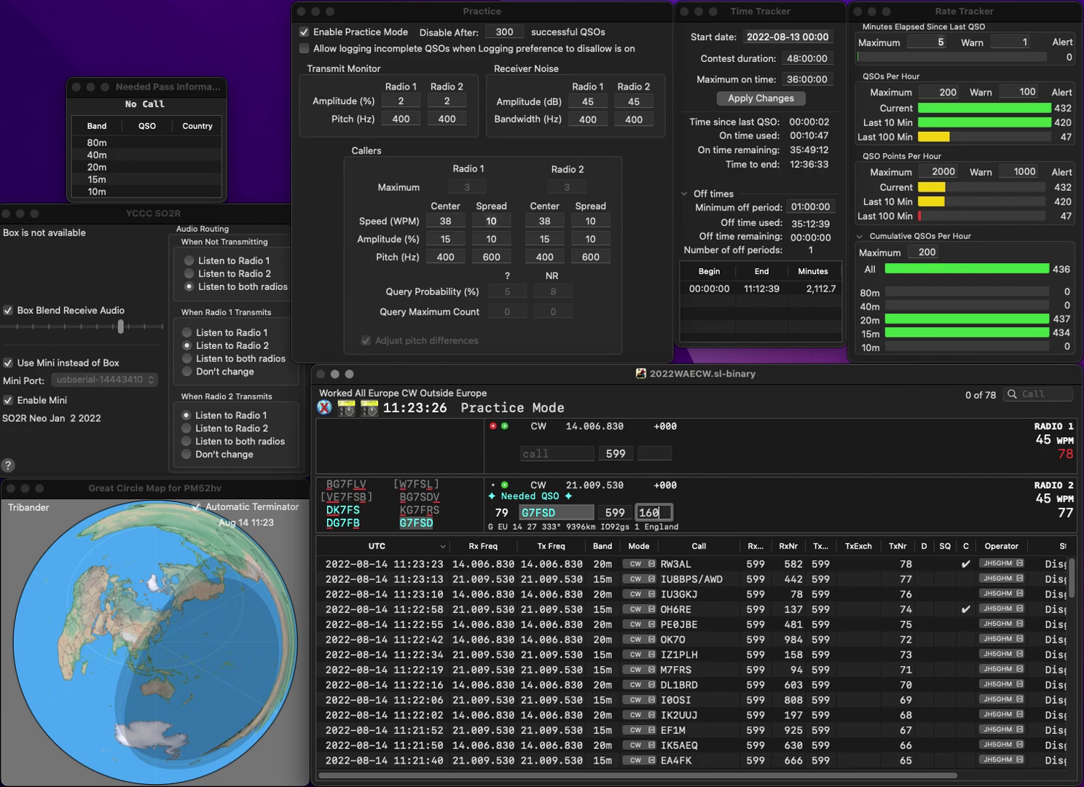
key("Return")
Step: Answer the Radio 1 caller as YO8SS and the Radio 2 caller as OK1FKA
type("YO8SS")
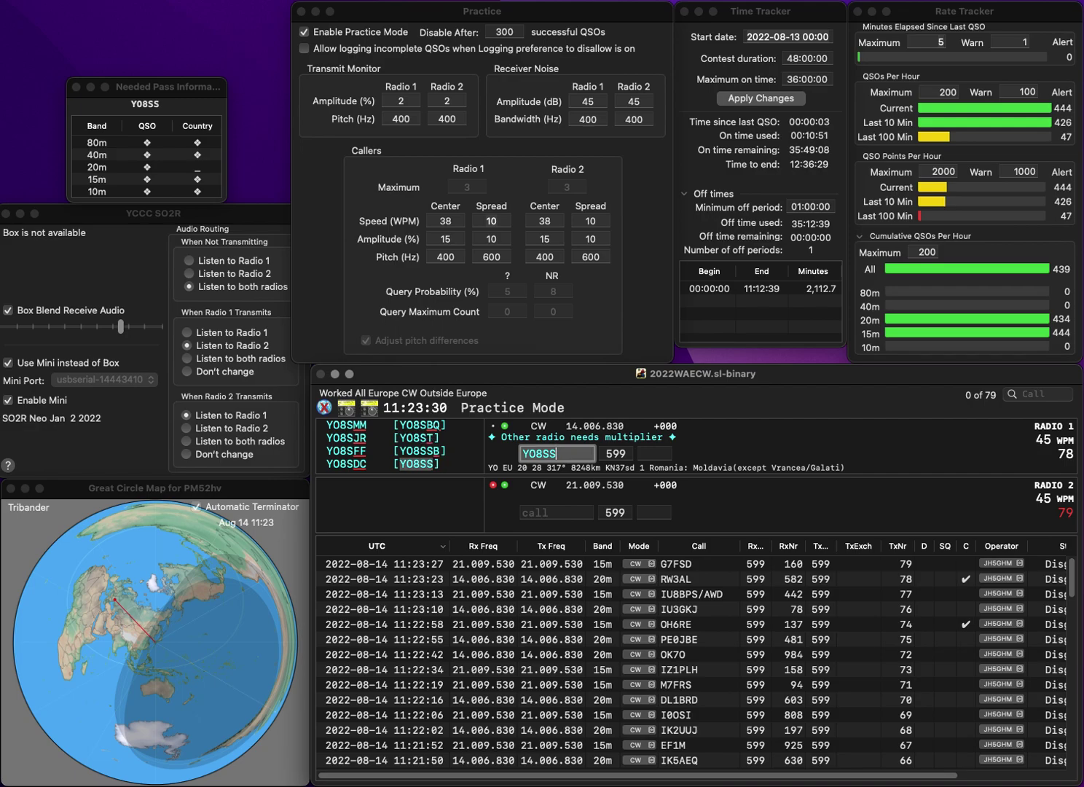
key("Return")
type("O")
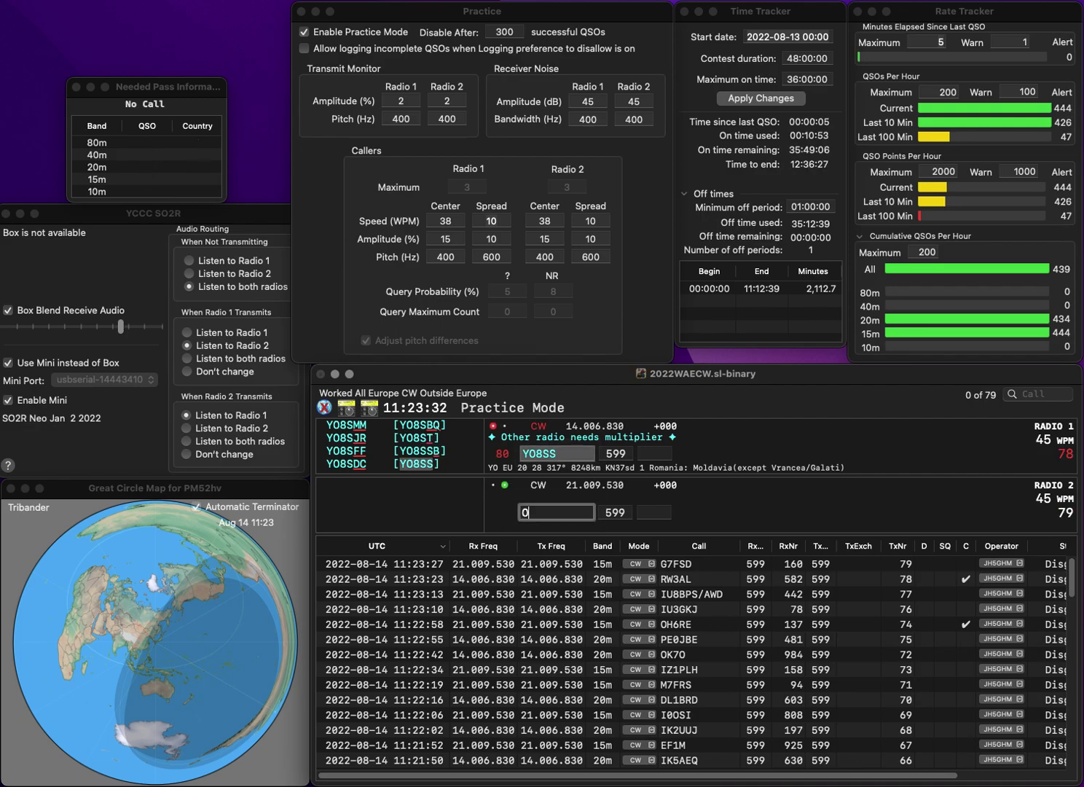
type("K1")
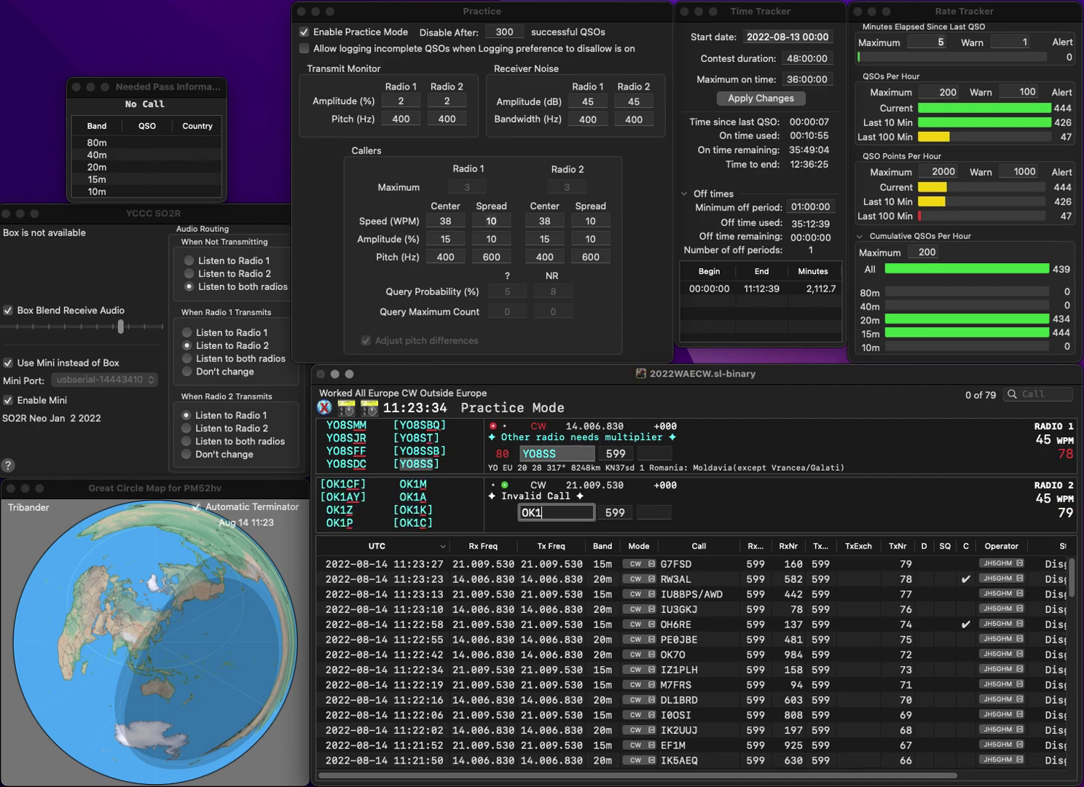
type("FKA")
key("Return")
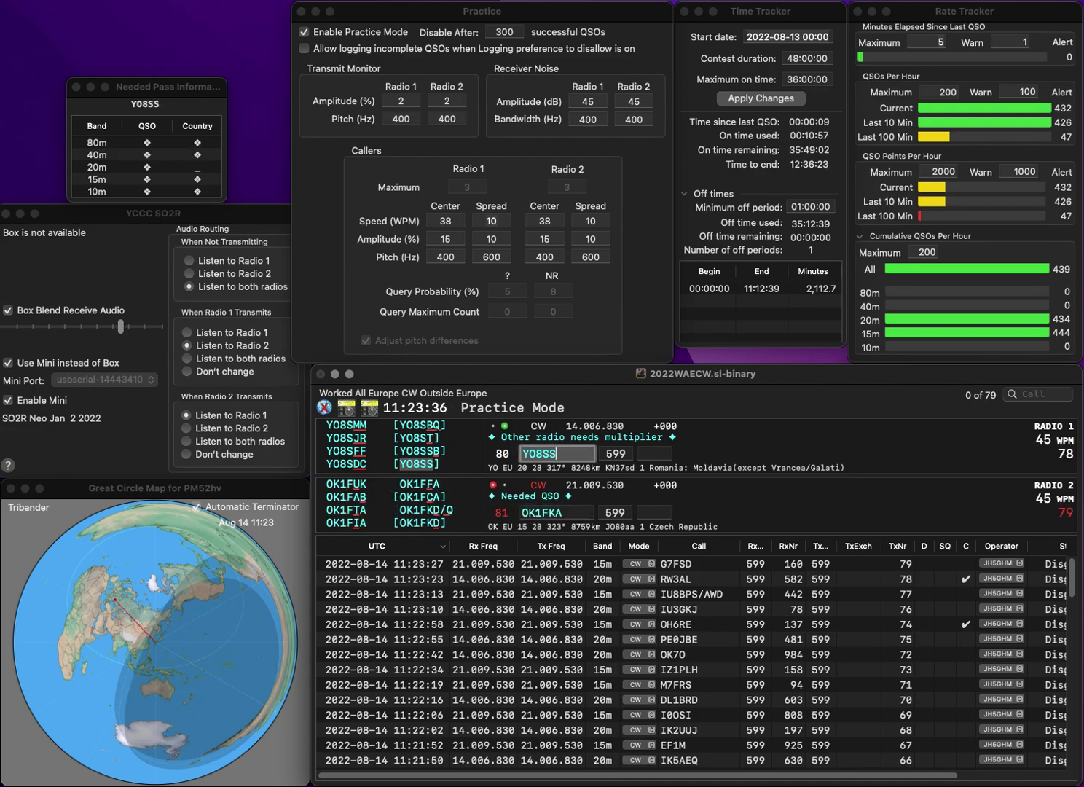
key("BackSpace")
key("BackSpace")
key("BackSpace")
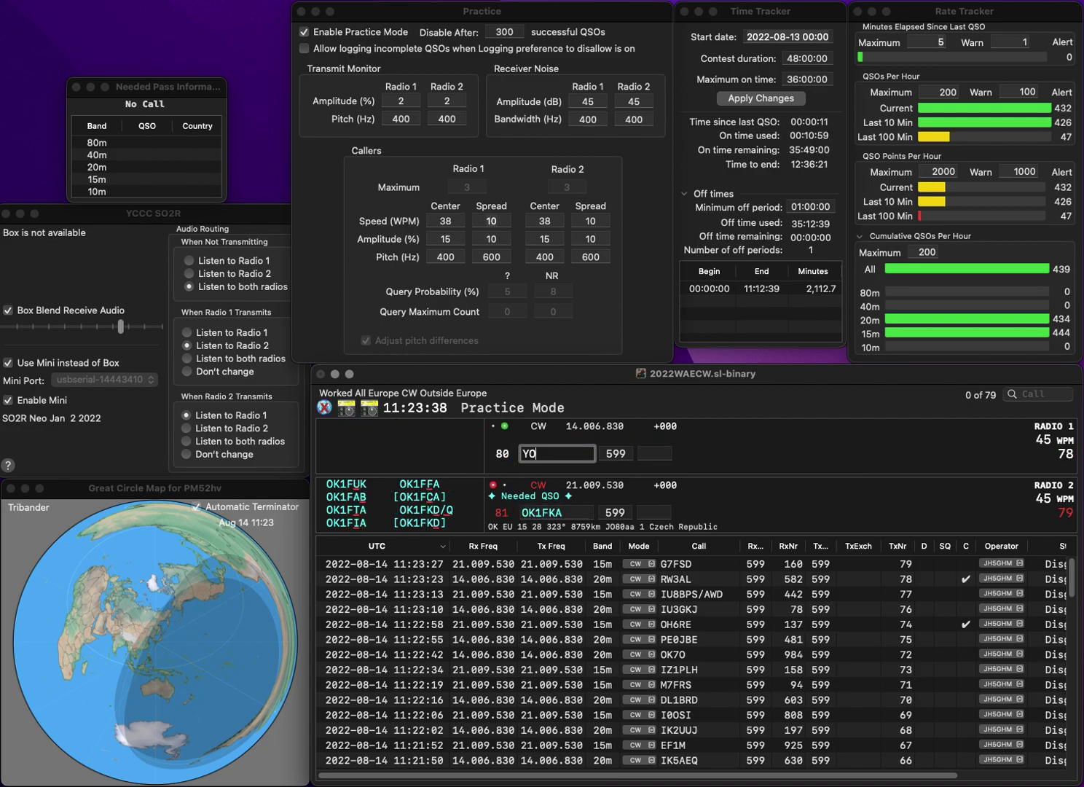
type("7SHE")
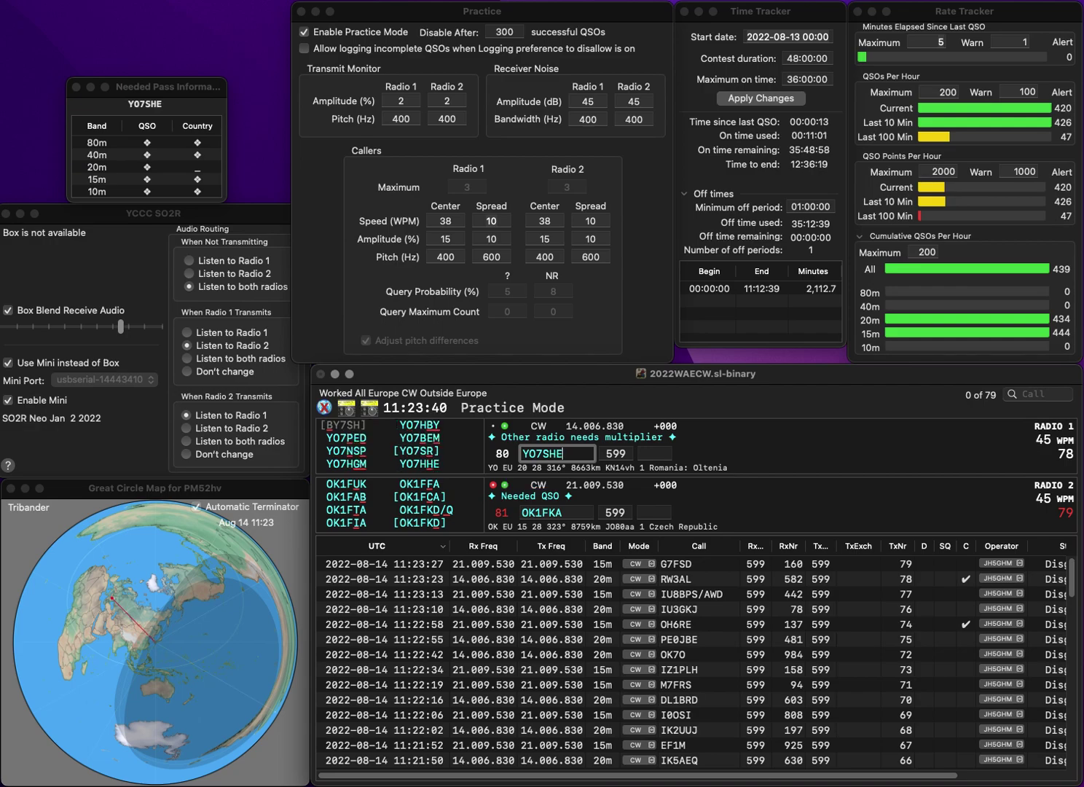
key("Left")
key("Left")
key("BackSpace")
type("H")
key("Return")
left_click(554, 513)
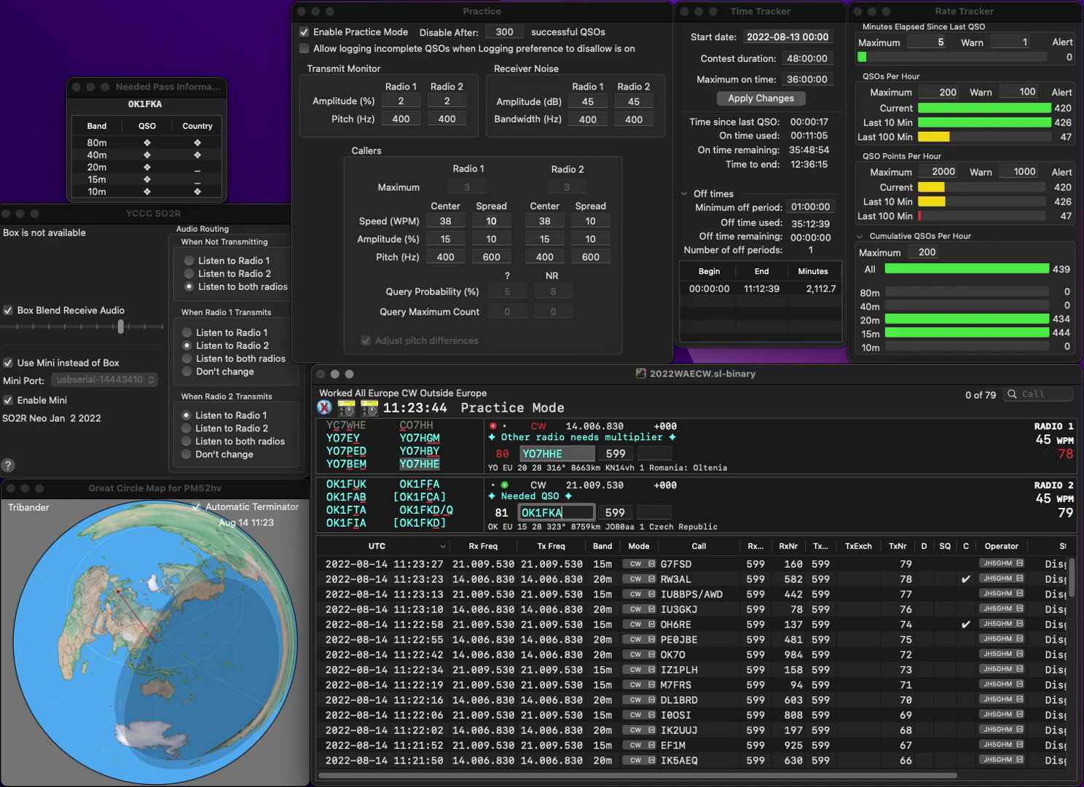
key("Left")
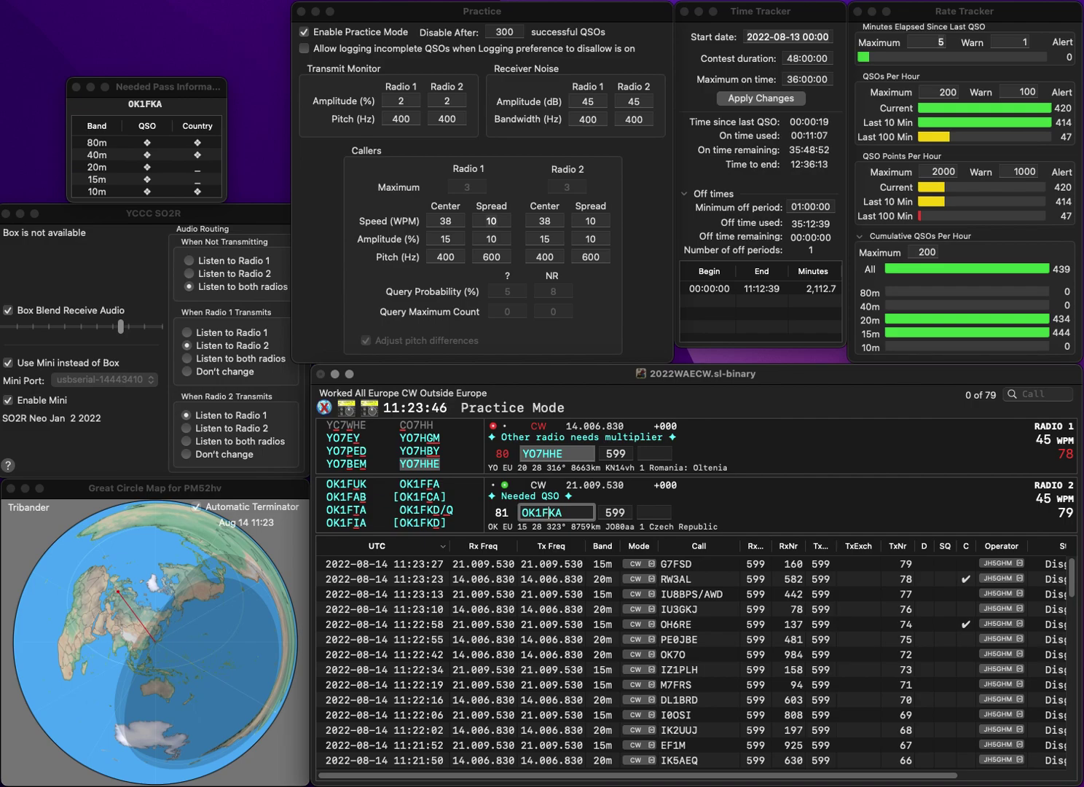
key("Delete")
type("C")
key("Return")
key("space")
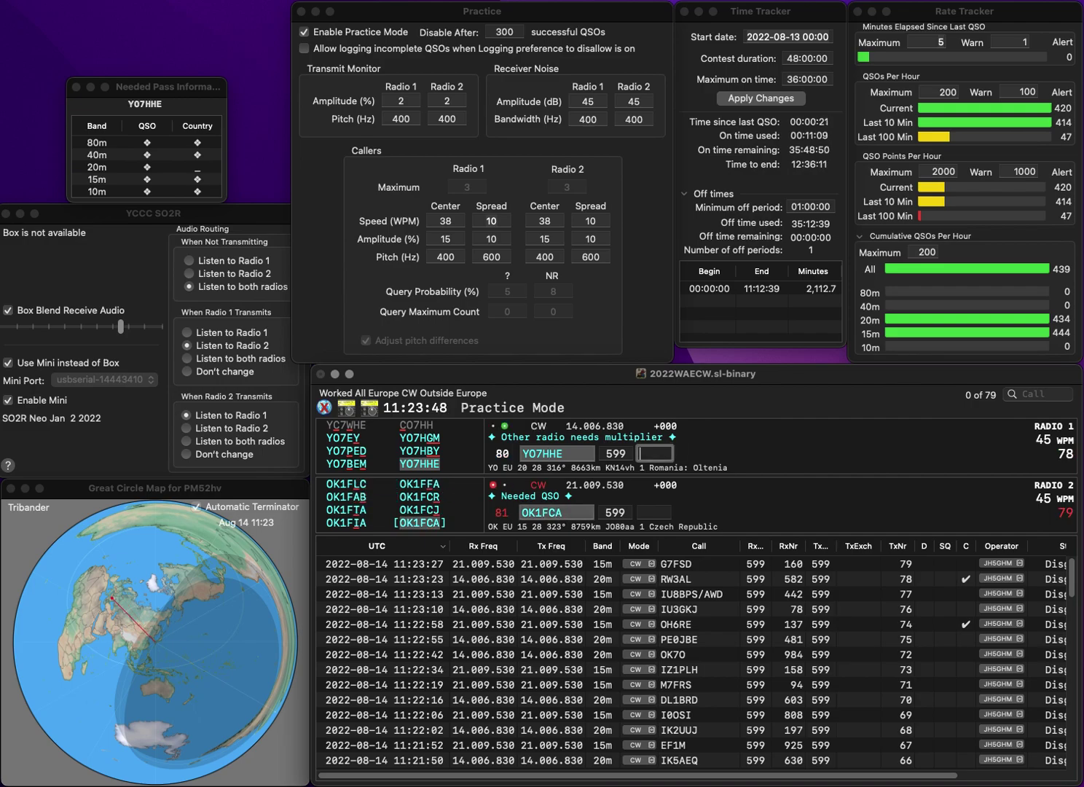
type("589")
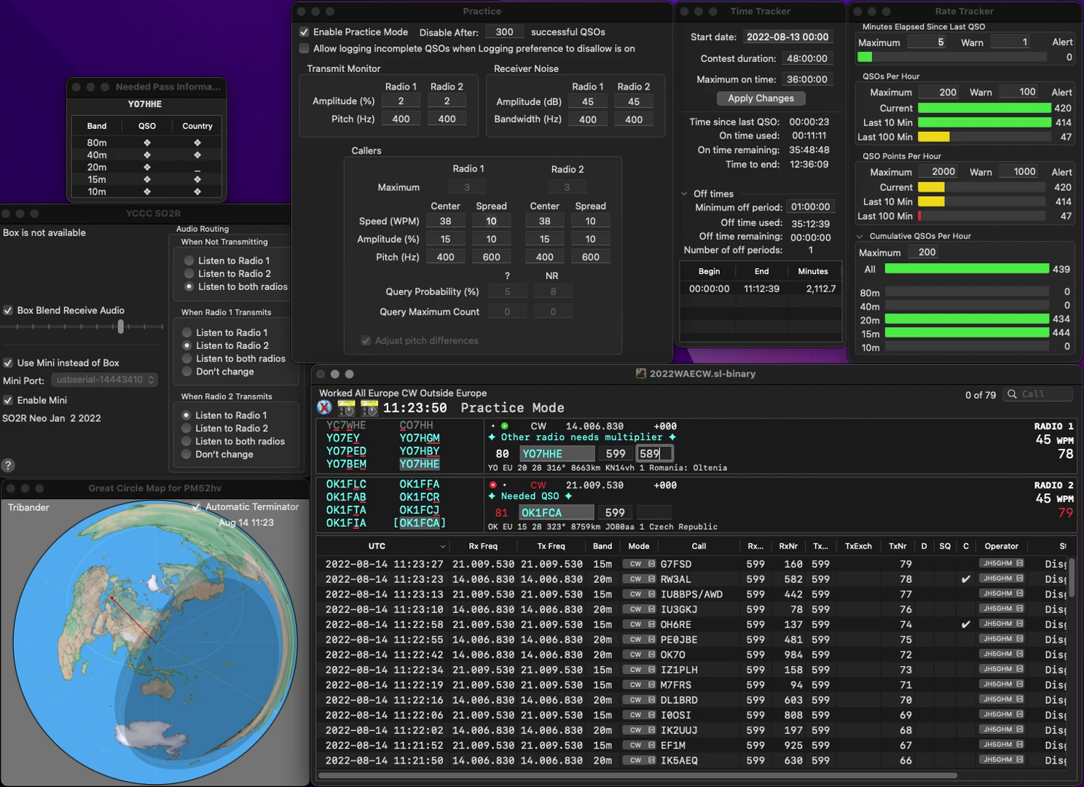
key("Return")
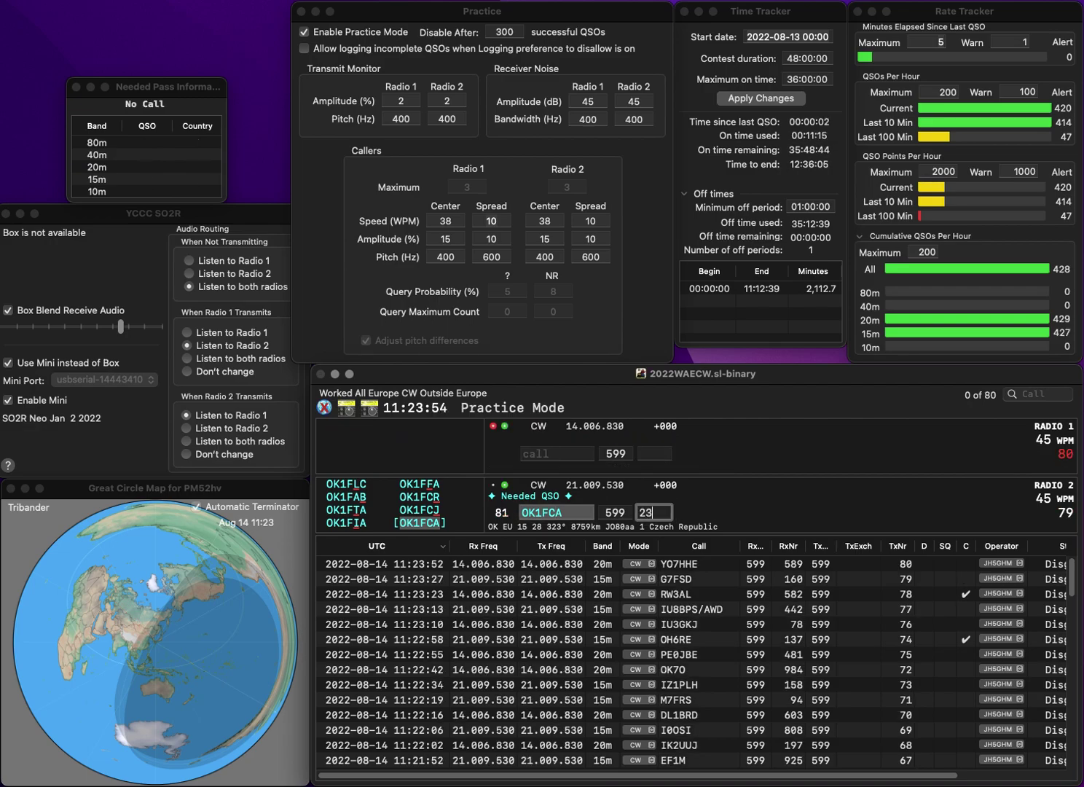
type("229")
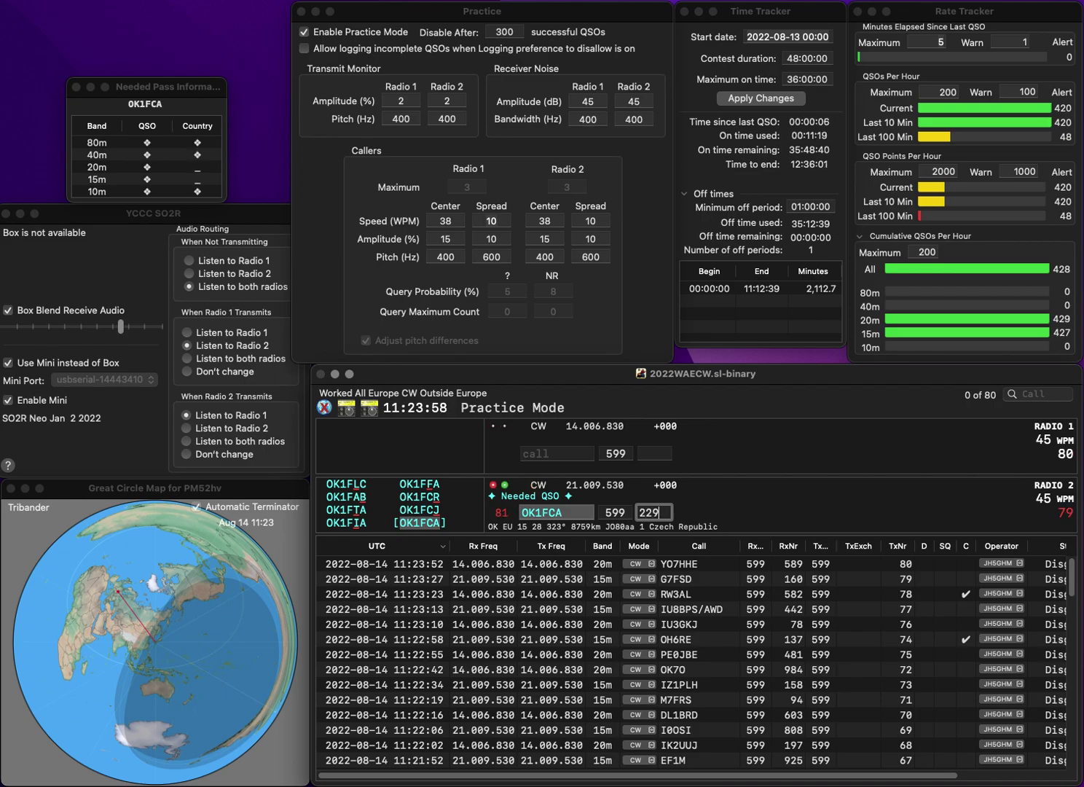
key("Return")
Step: Answer the Radio 1 caller as S50SL and the Radio 2 caller as DG9MDM
type("ET")
key("BackSpace")
type("50SL")
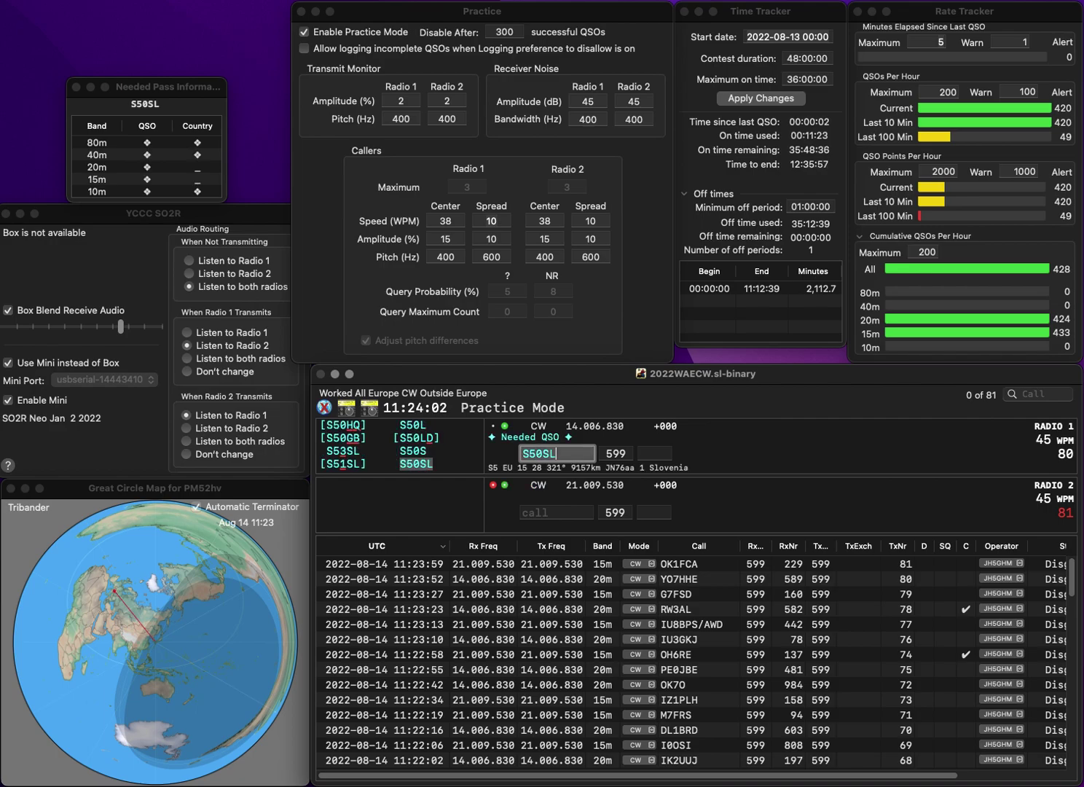
key("Return")
type("G9")
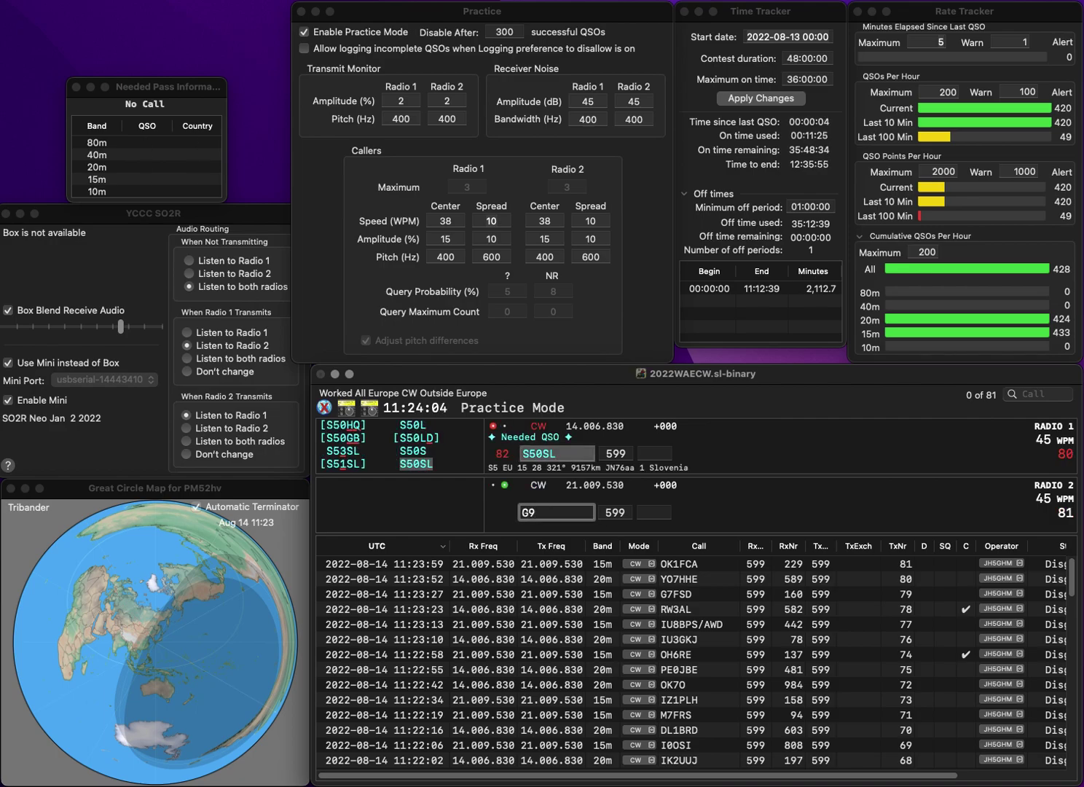
type("MDM")
key("Home")
type("D")
key("Return")
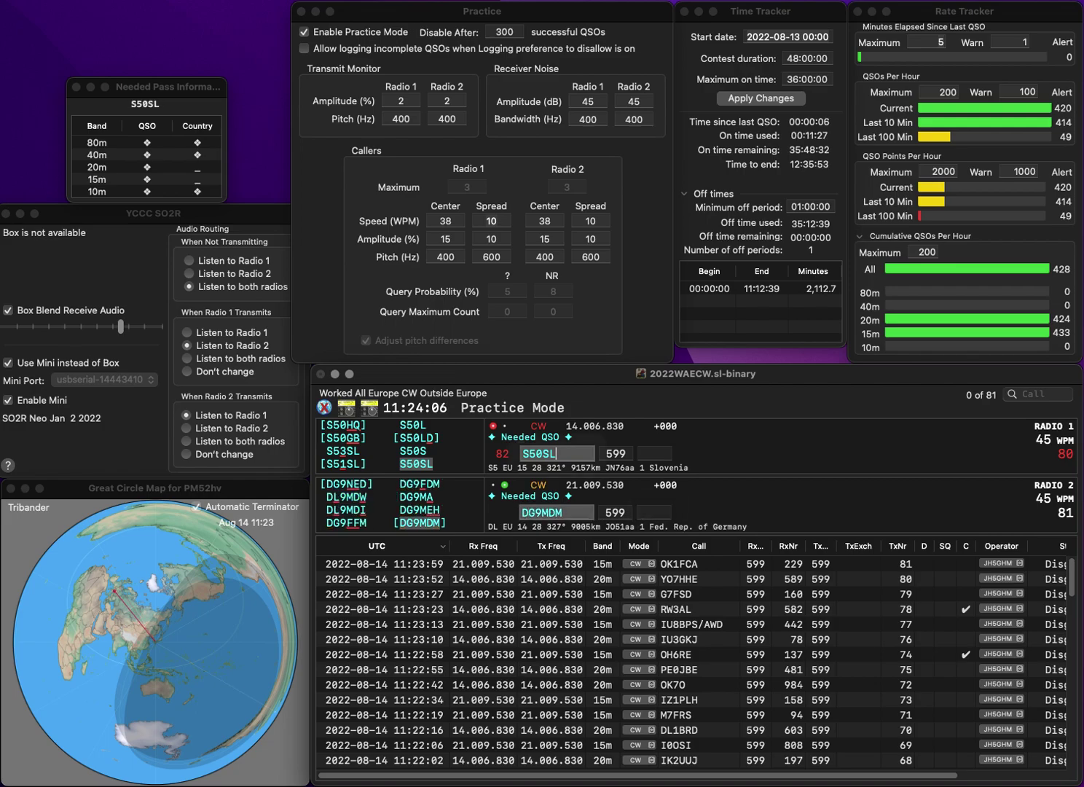
key("Return")
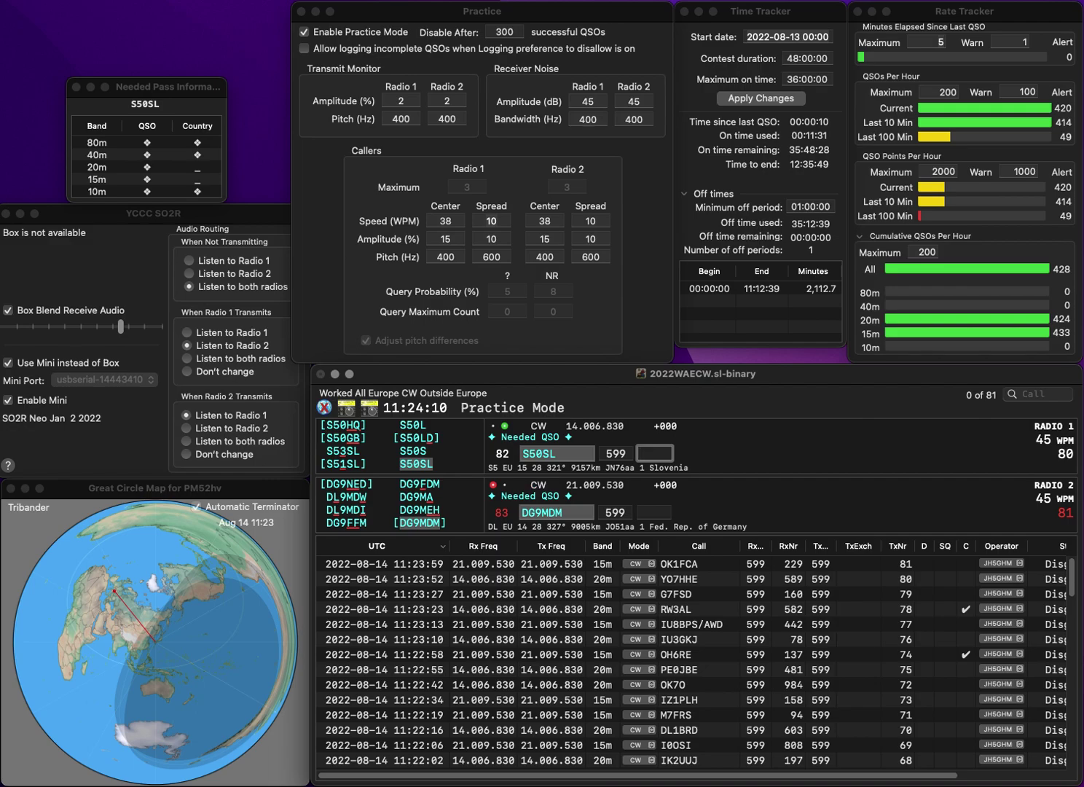
type("36")
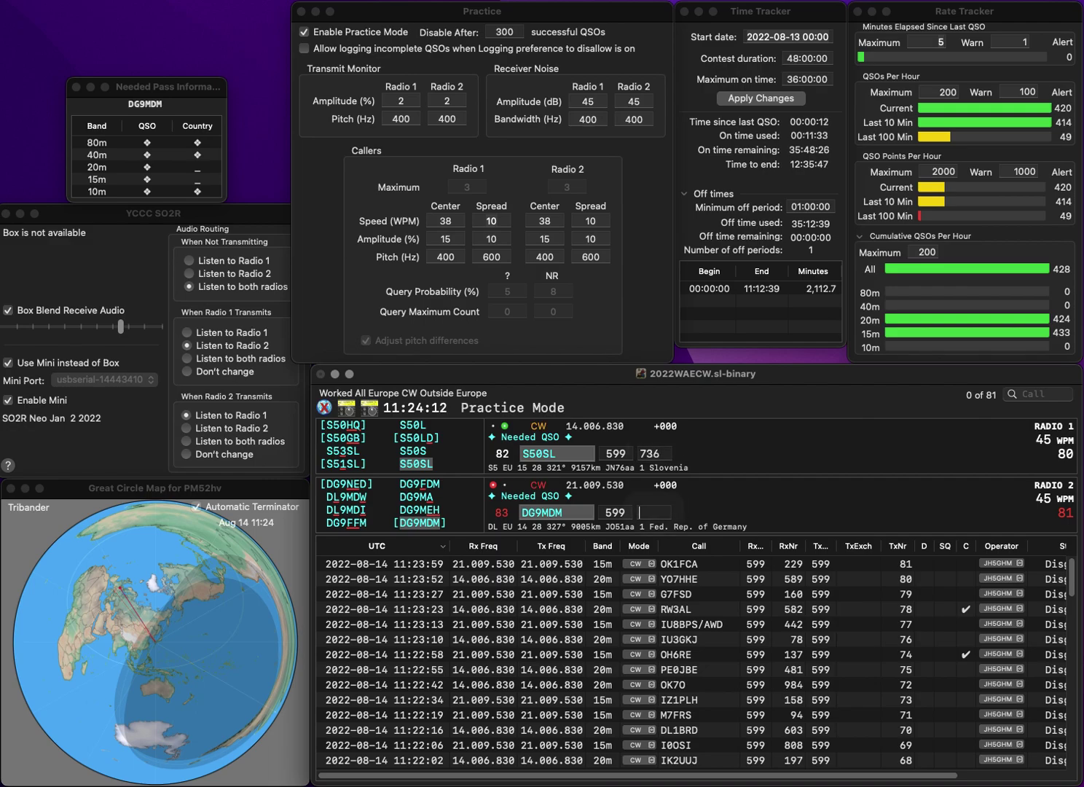
key("Return")
type("726")
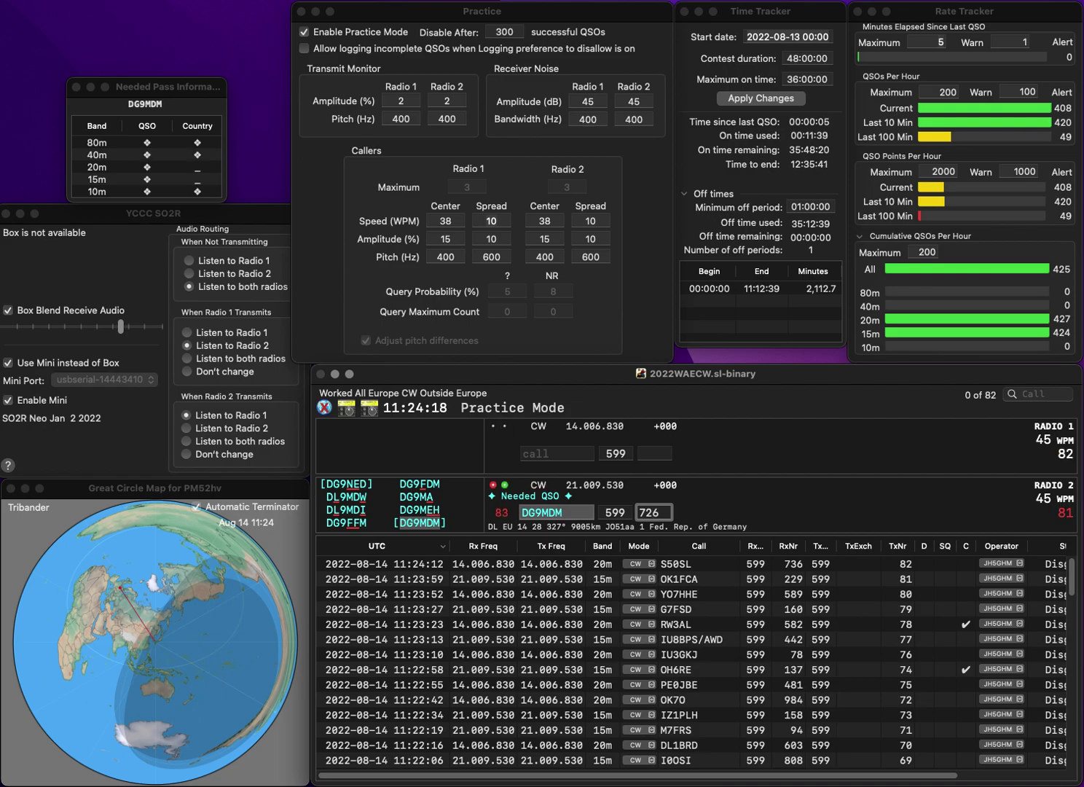
key("Return")
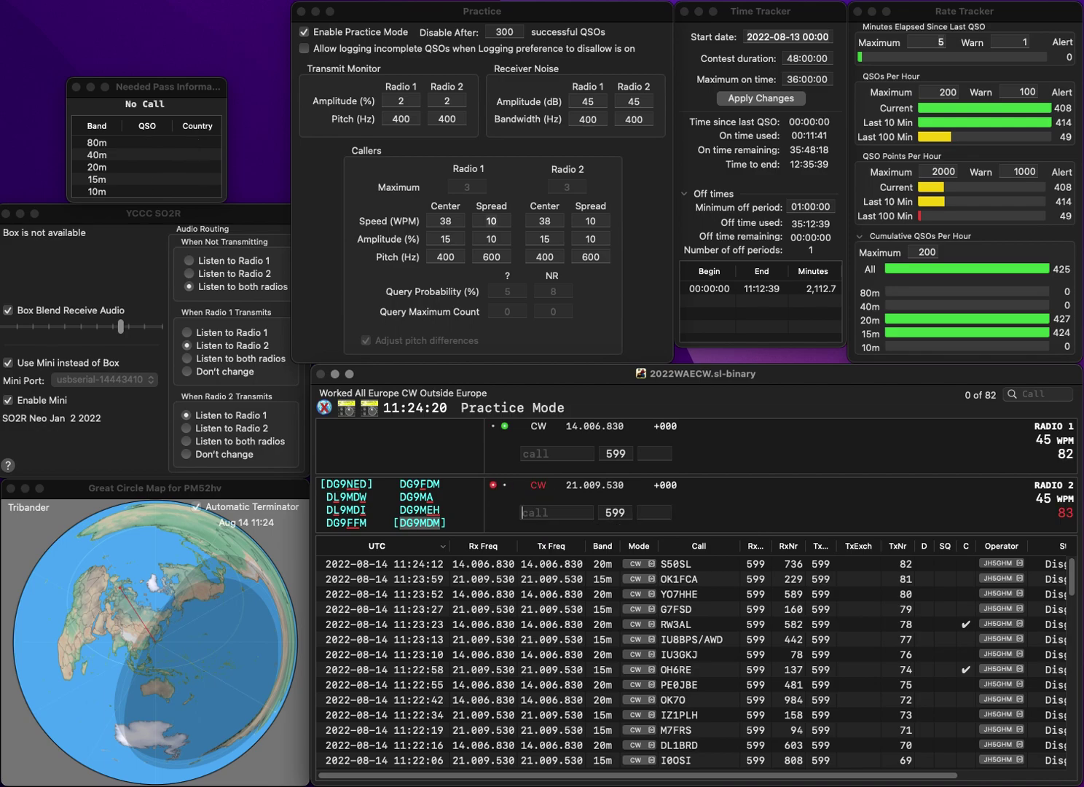
type("DL6IAK")
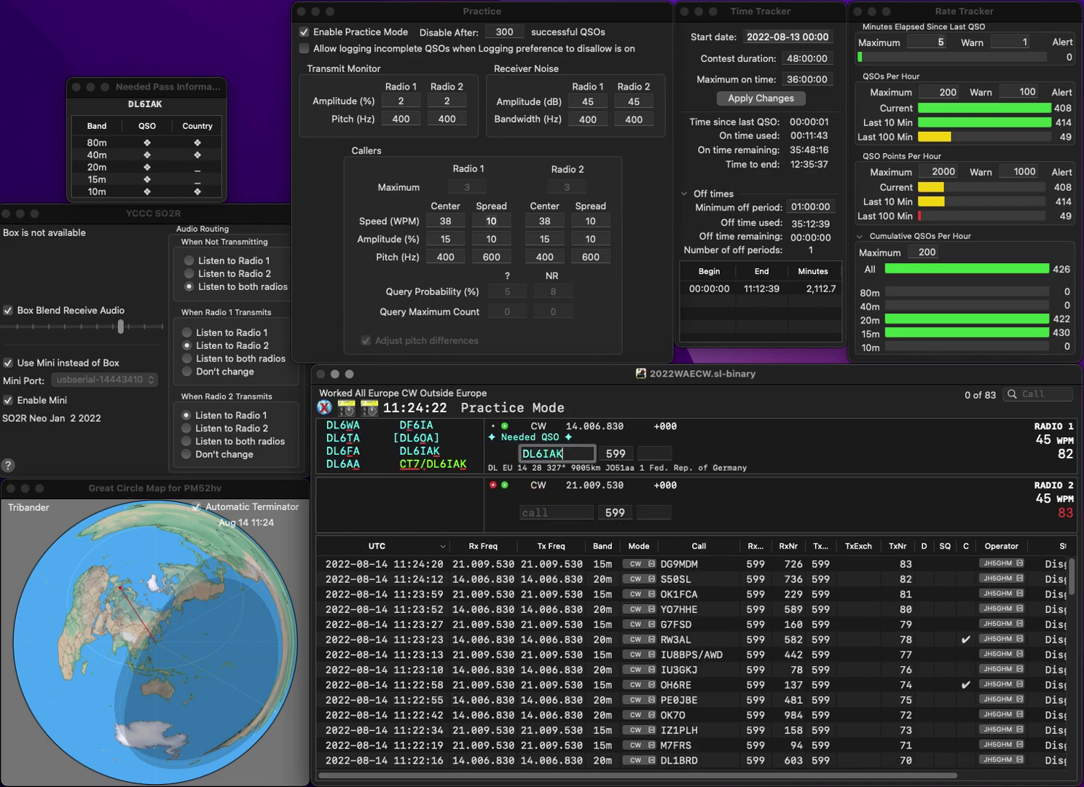
key("Return")
type("A6")
type("C")
type("R")
type("6")
key("Return")
Step: Log DL6IAK on Radio 1 with received number 163 and RA6C on Radio 2 with number 384
type("16")
key("Return")
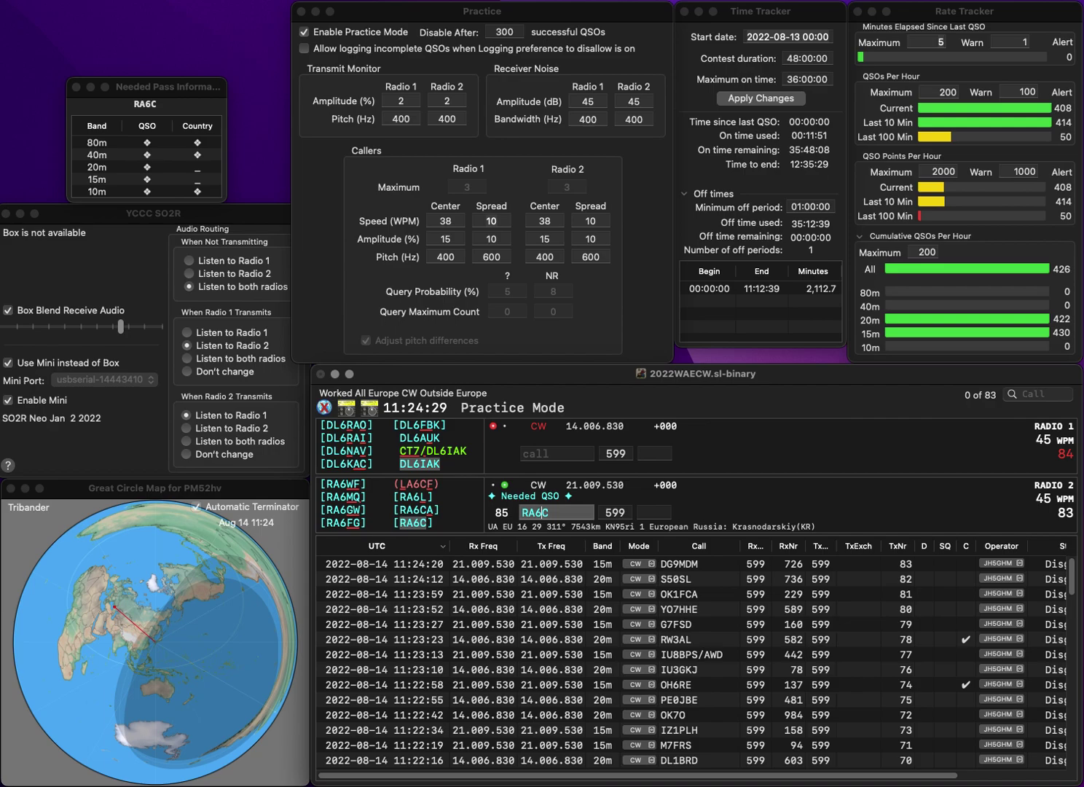
type("3")
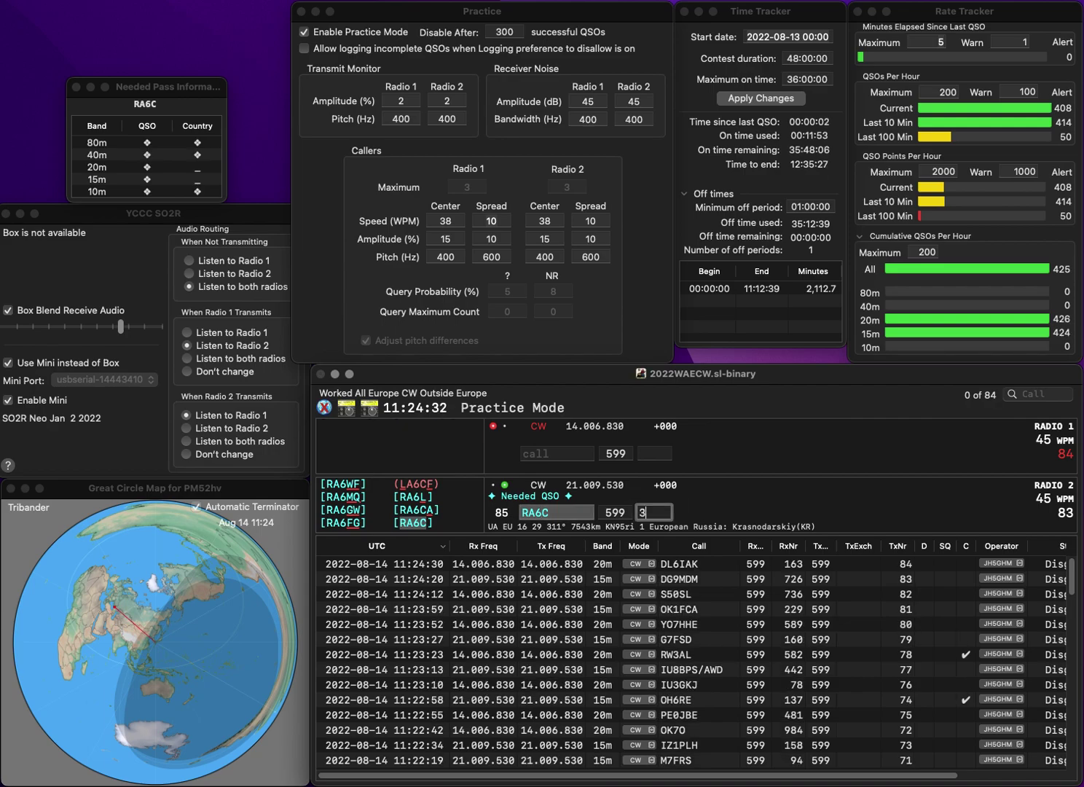
type("84")
key("Return")
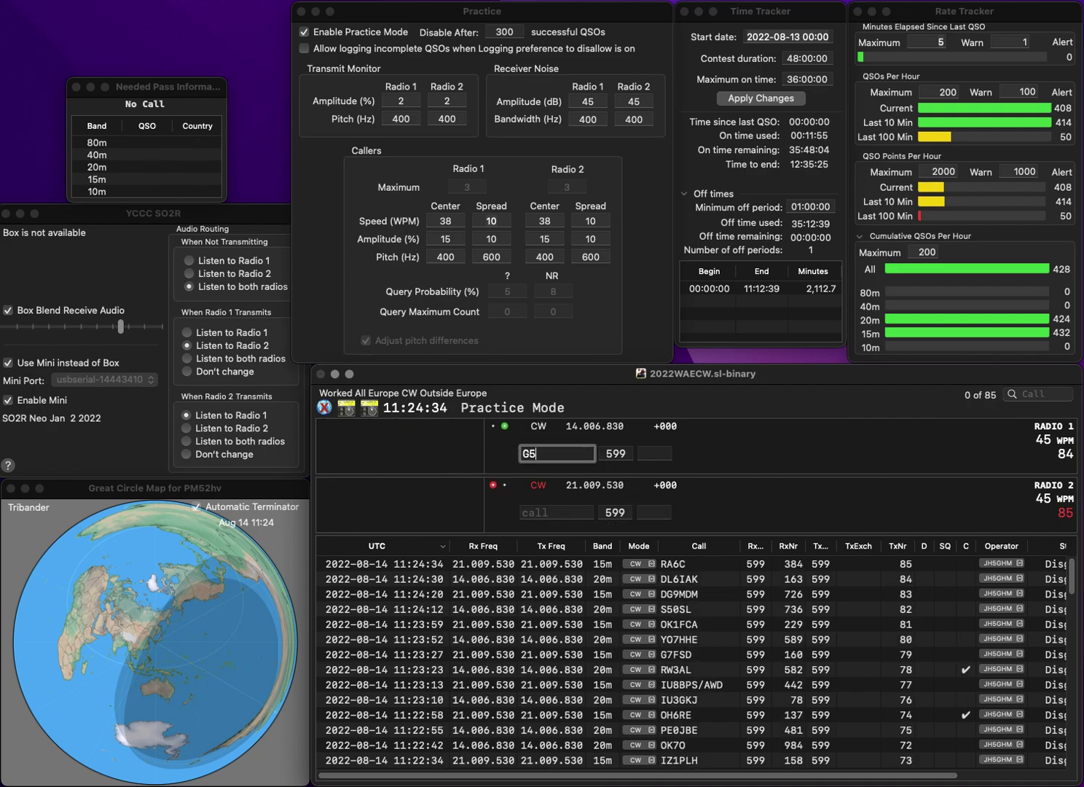
Step: Answer the Radio 1 caller as DG5H and the Radio 2 caller as DK3BN, completing the Radio 1 call to DG5HDL
type("G5H")
key("Home")
type("D")
key("Return")
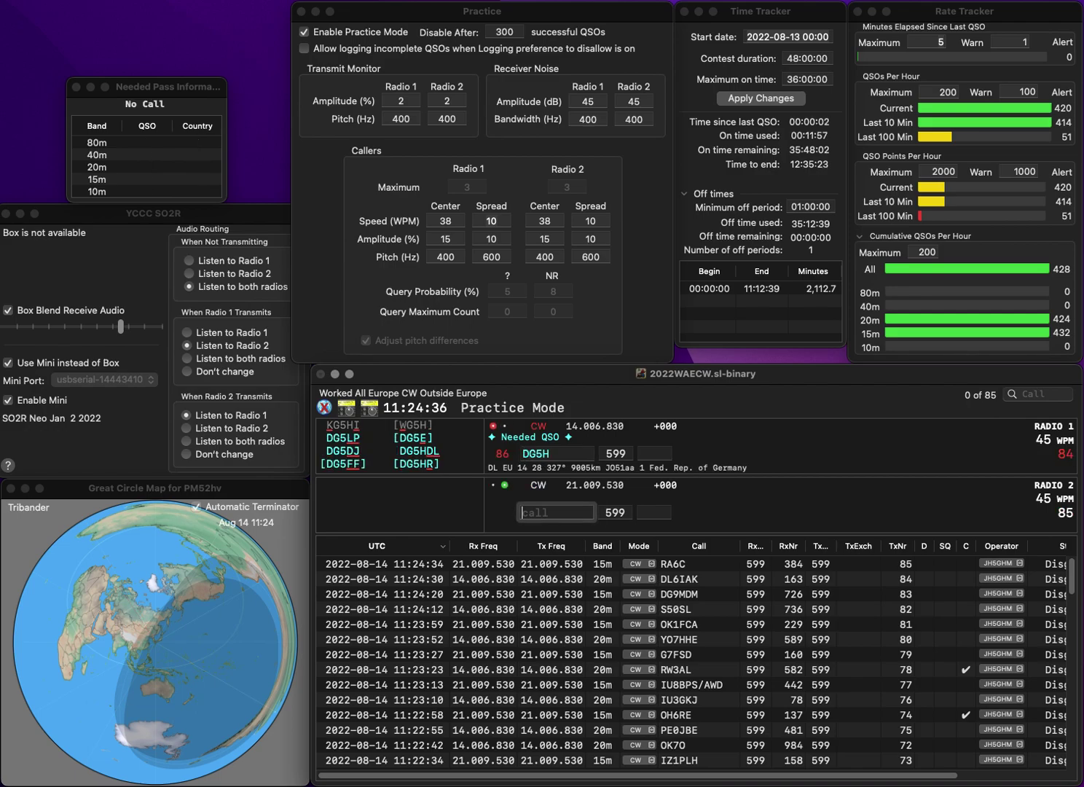
type("DK3BN")
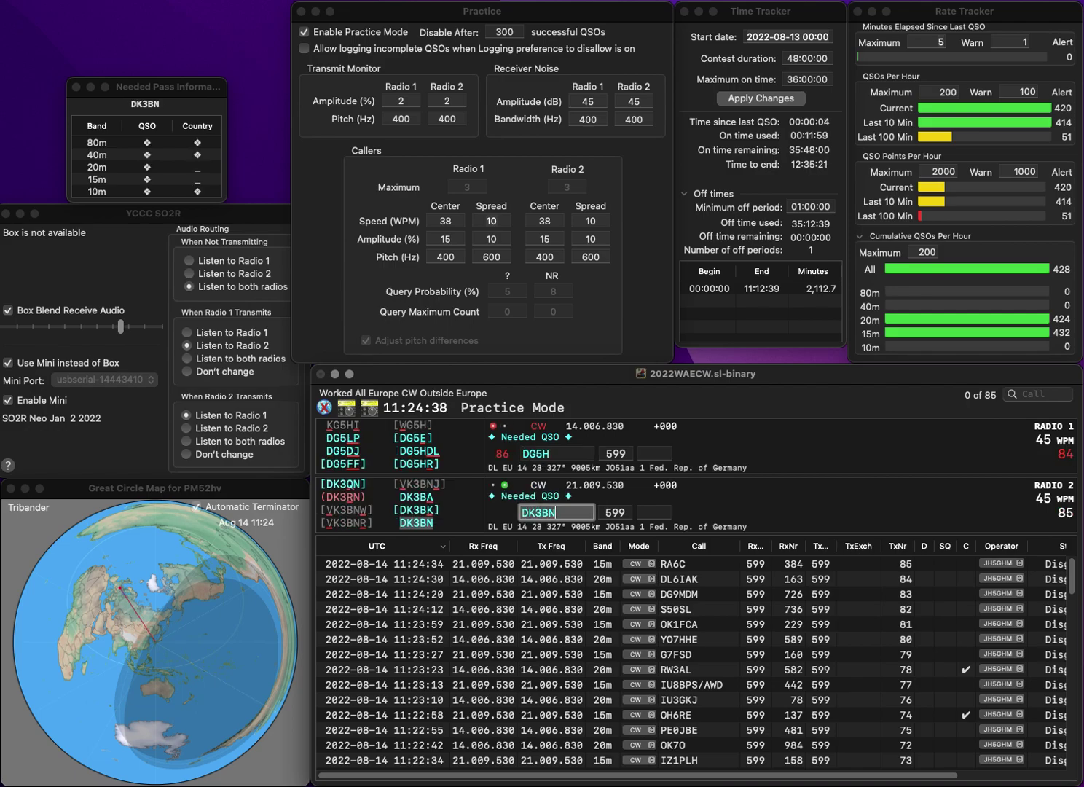
key("Return")
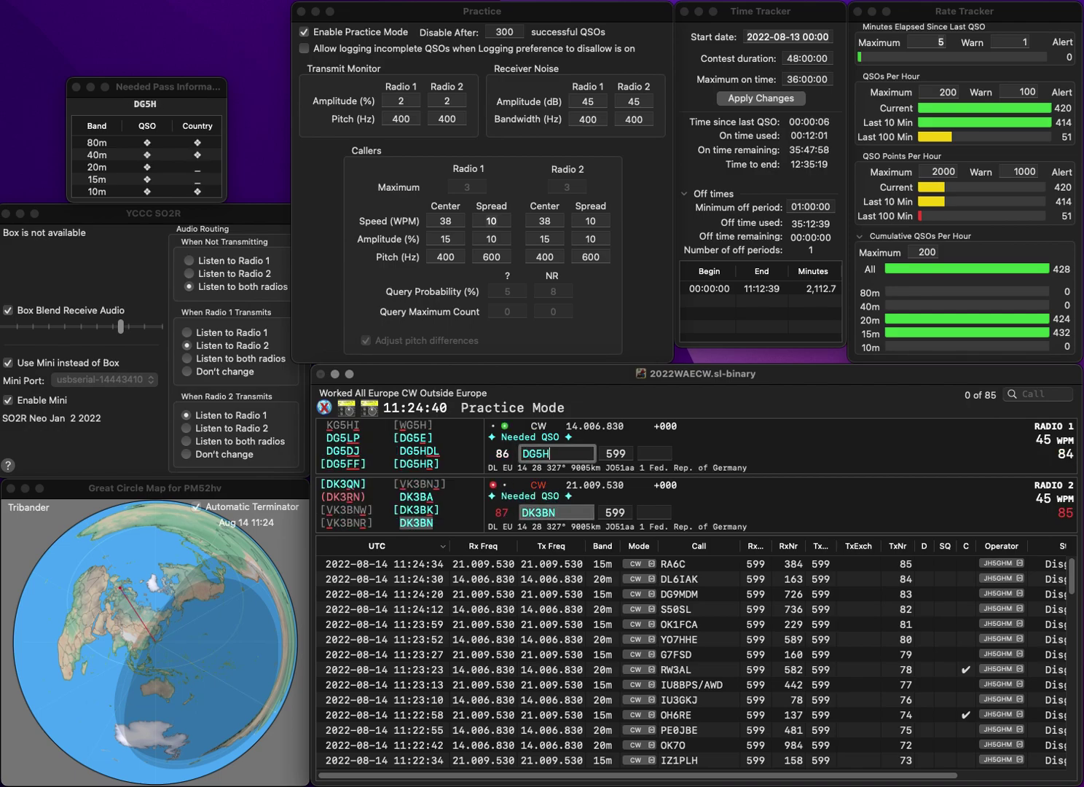
type("DL")
key("Return")
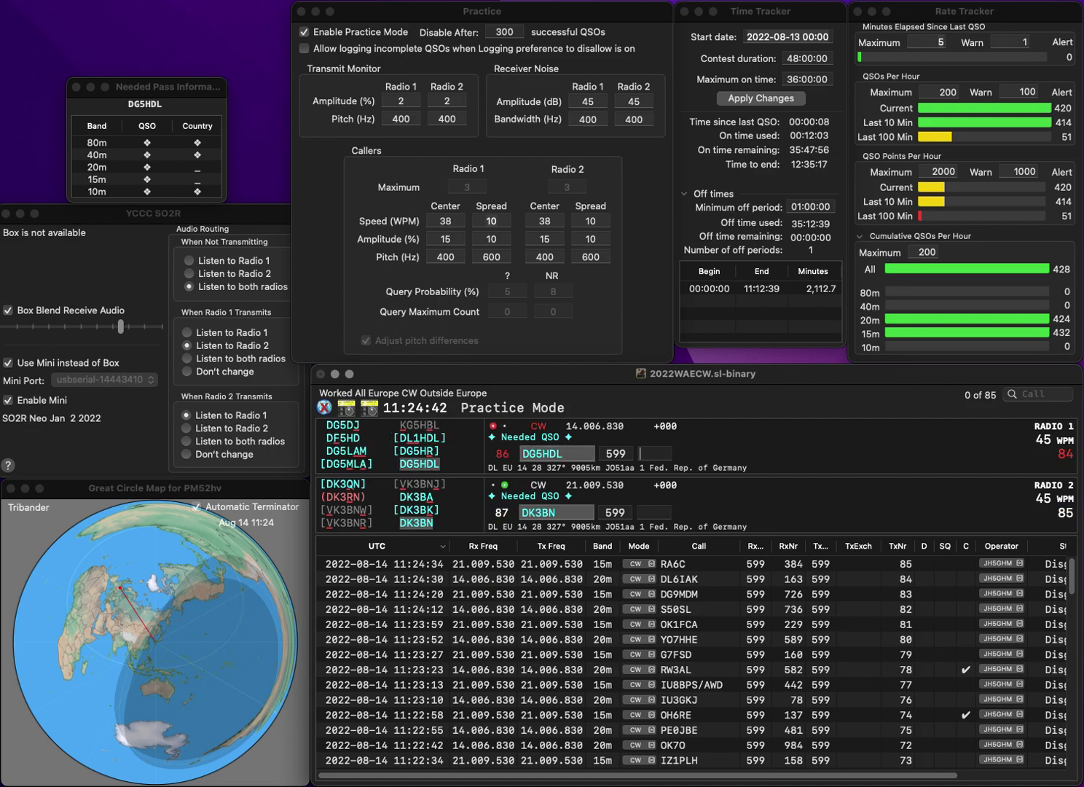
Step: Log DK3BN on Radio 2 with received number 296 and DG5HDL on Radio 1 with number 41
type("29")
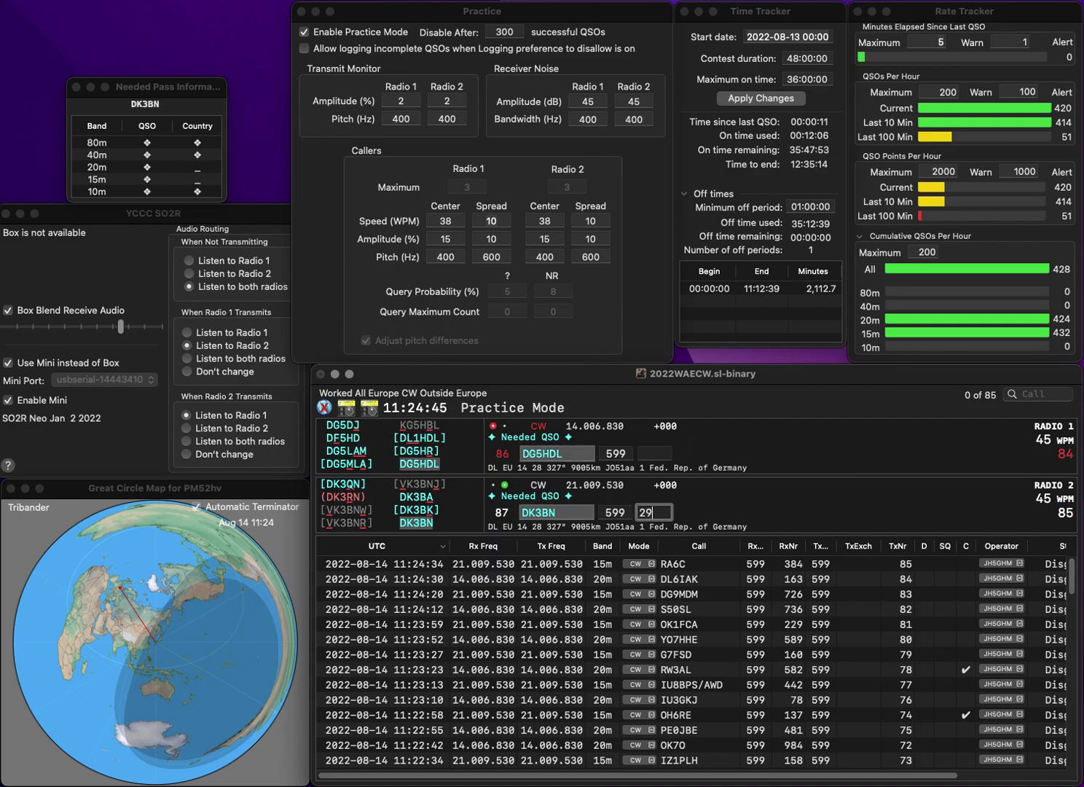
key("Return")
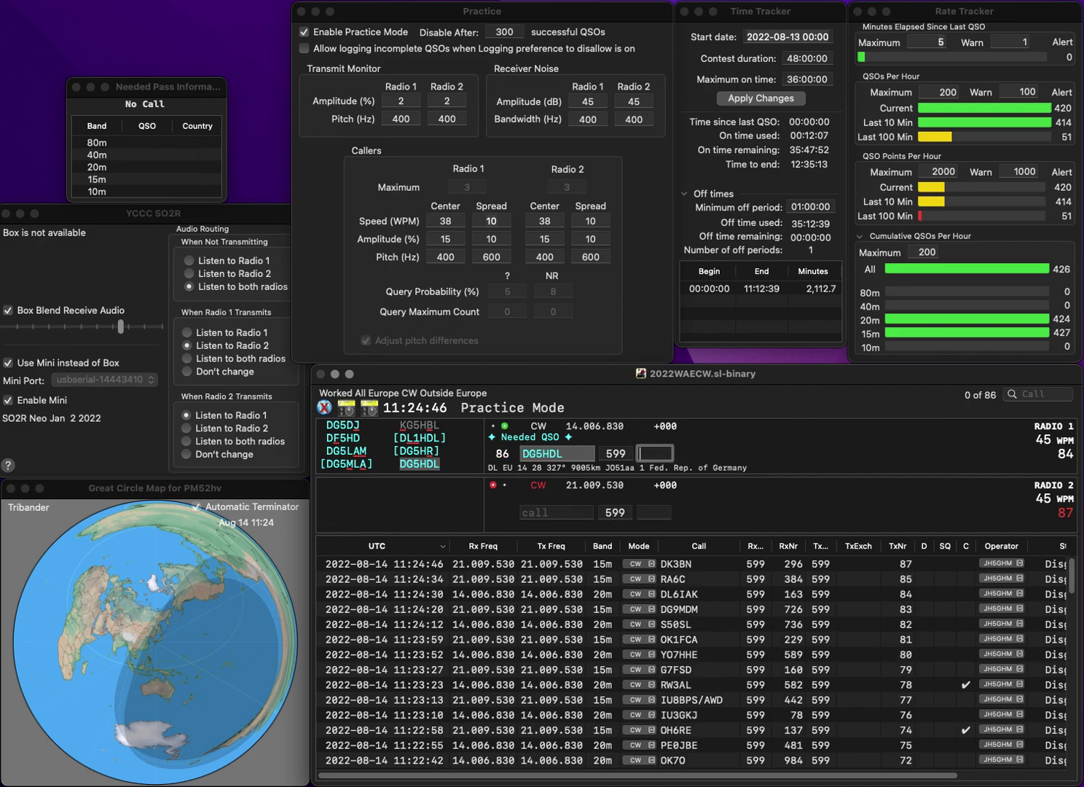
type("41")
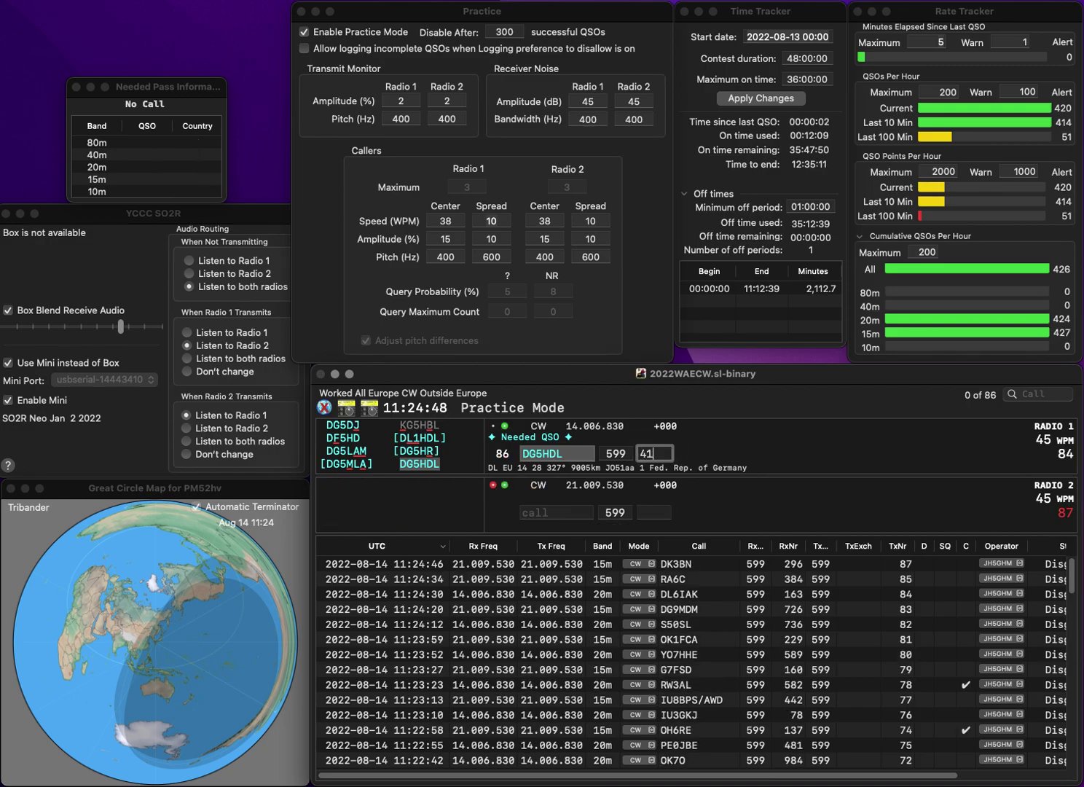
key("Return")
type("GQ")
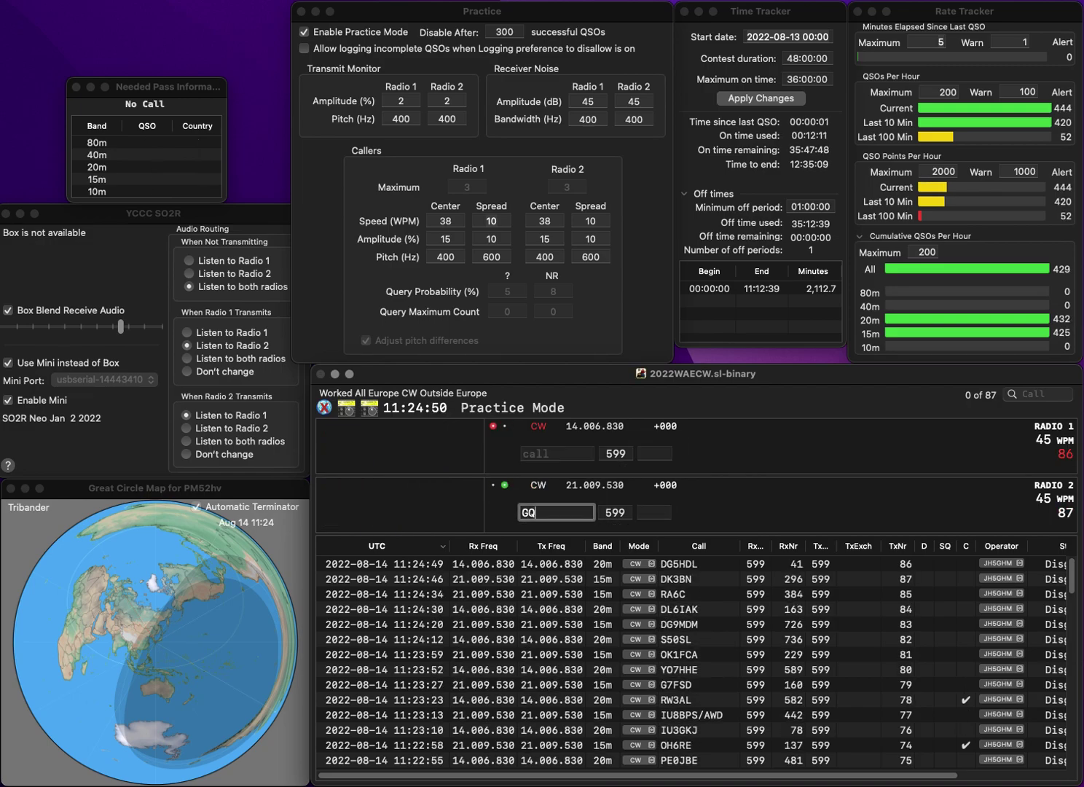
type("FFF/7")
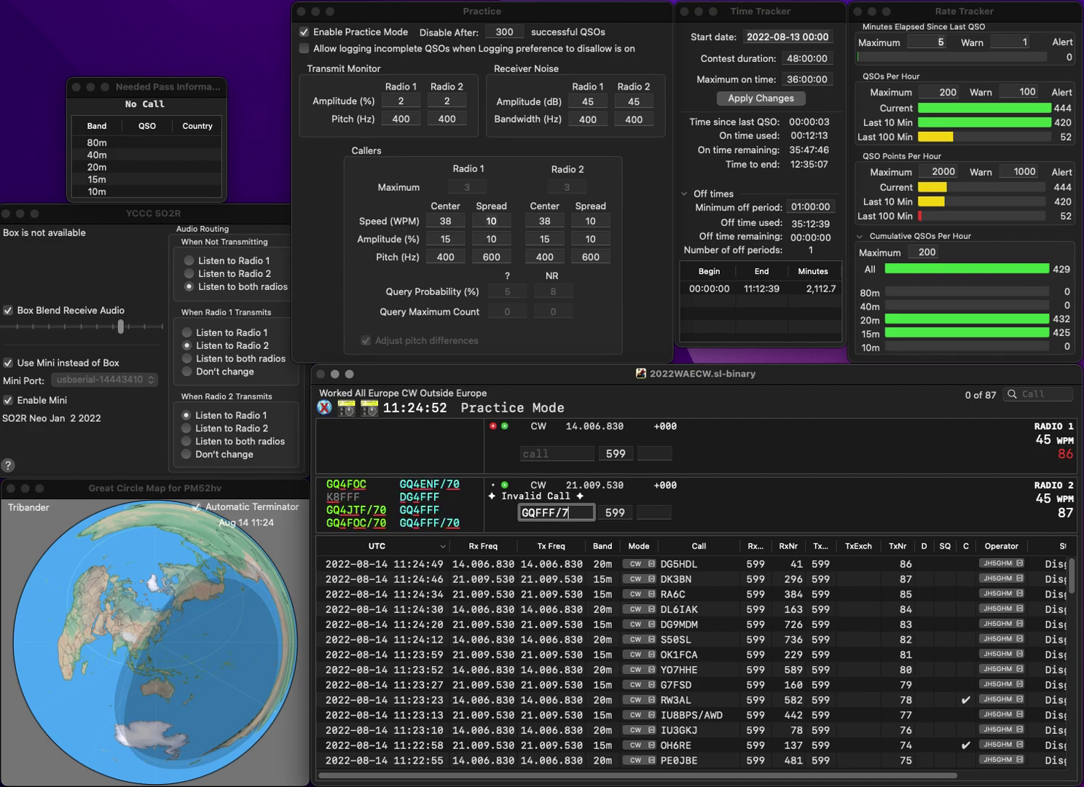
type("04")
key("Return")
type("UW")
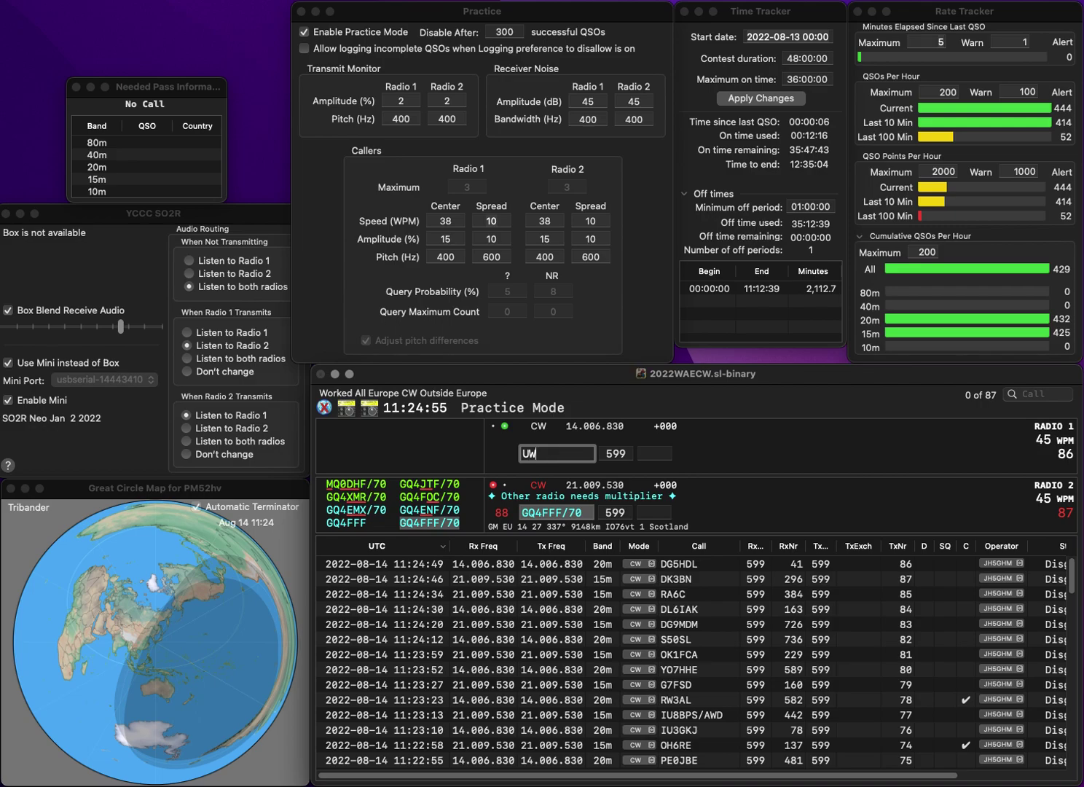
type("3U")
key("Return")
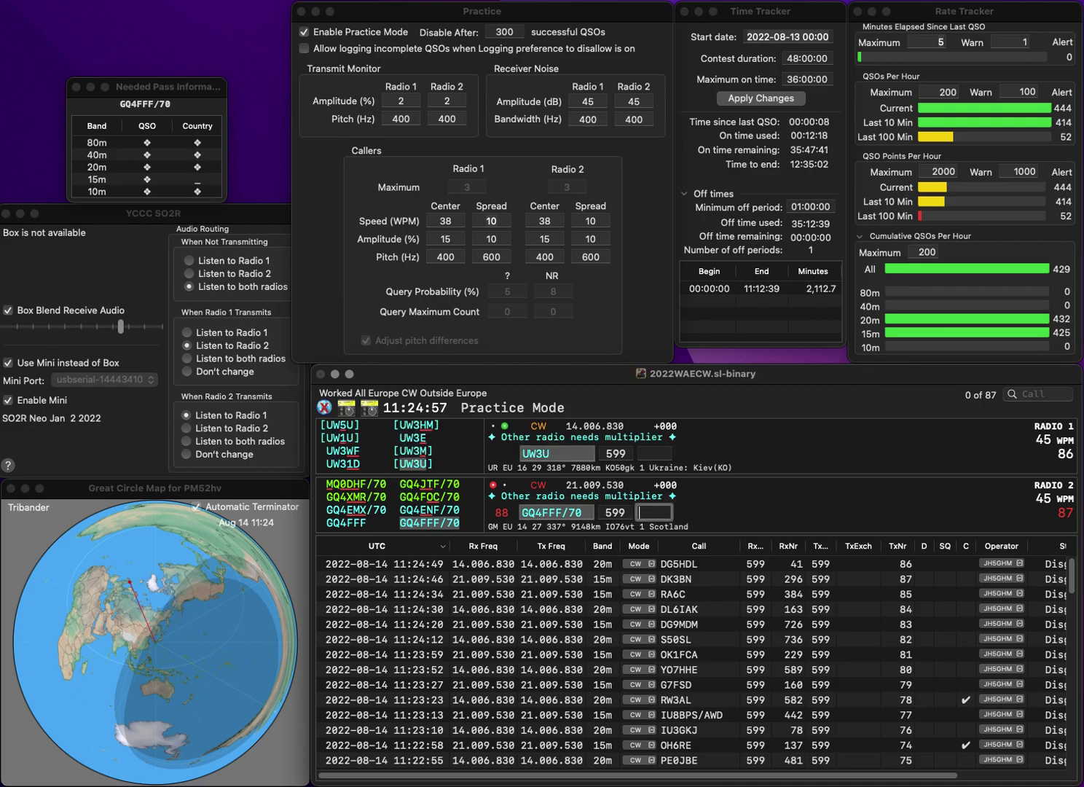
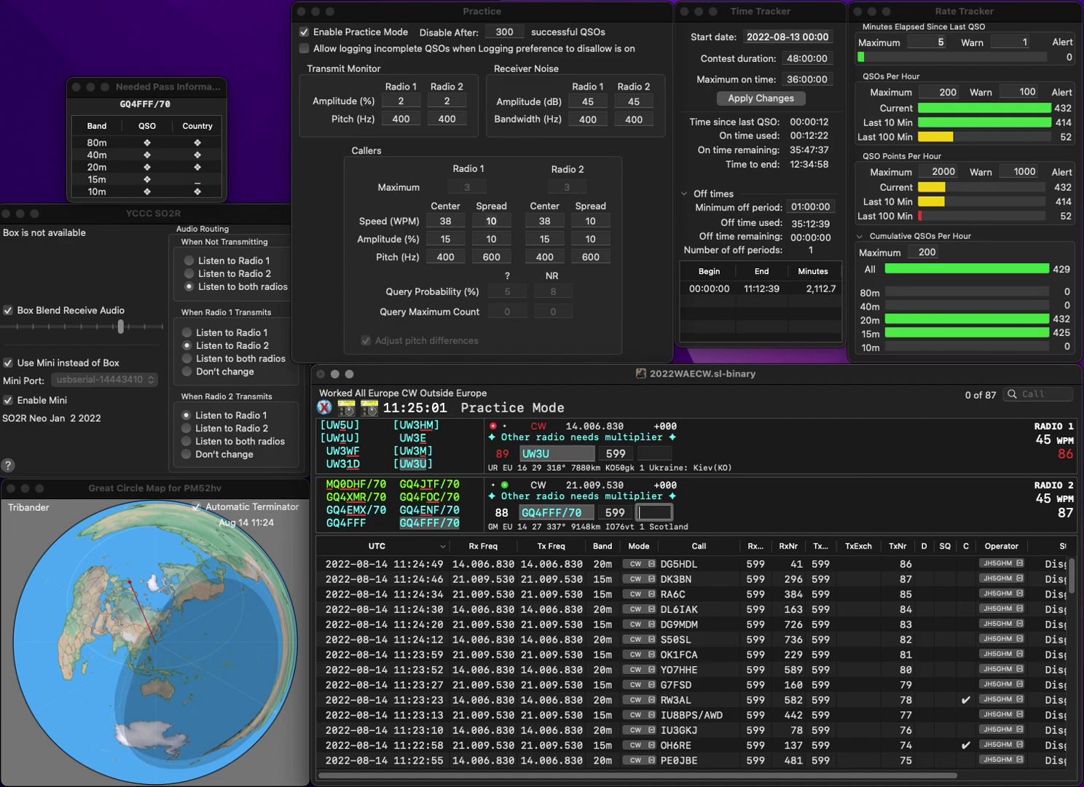
type("568")
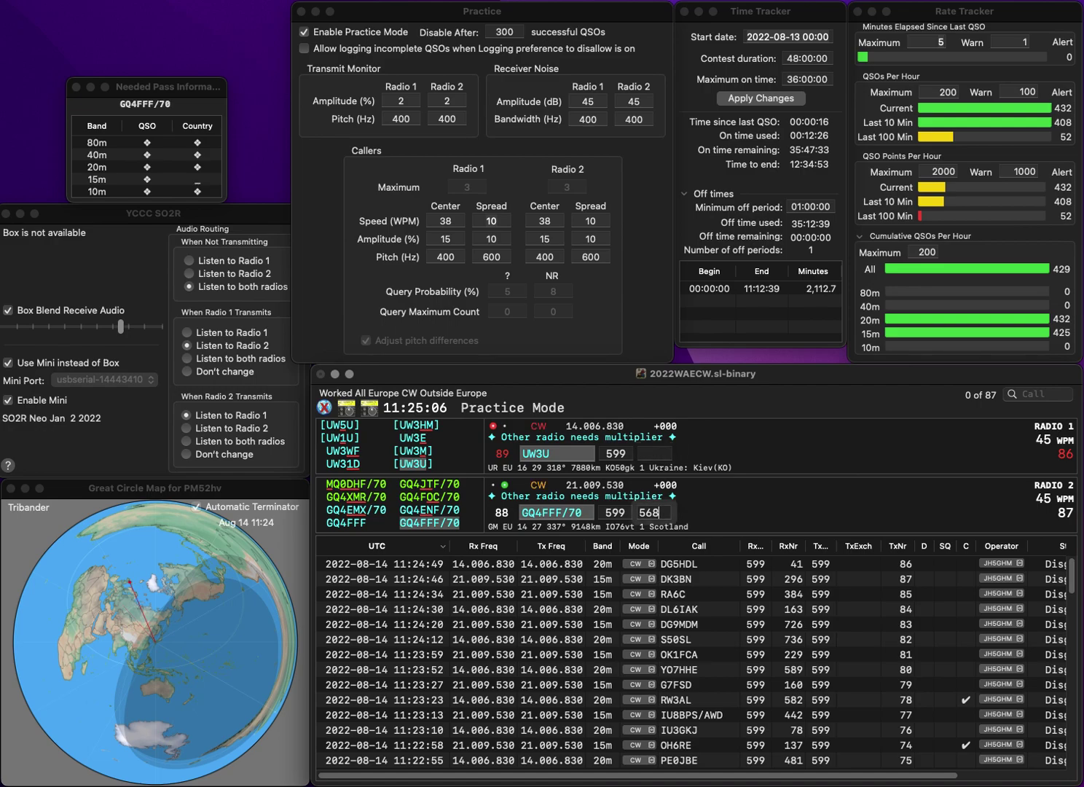
key("Return")
type("721")
key("Return")
Step: Answer the Radio 2 caller as G0JJG and the Radio 1 caller as OL1A
type("G")
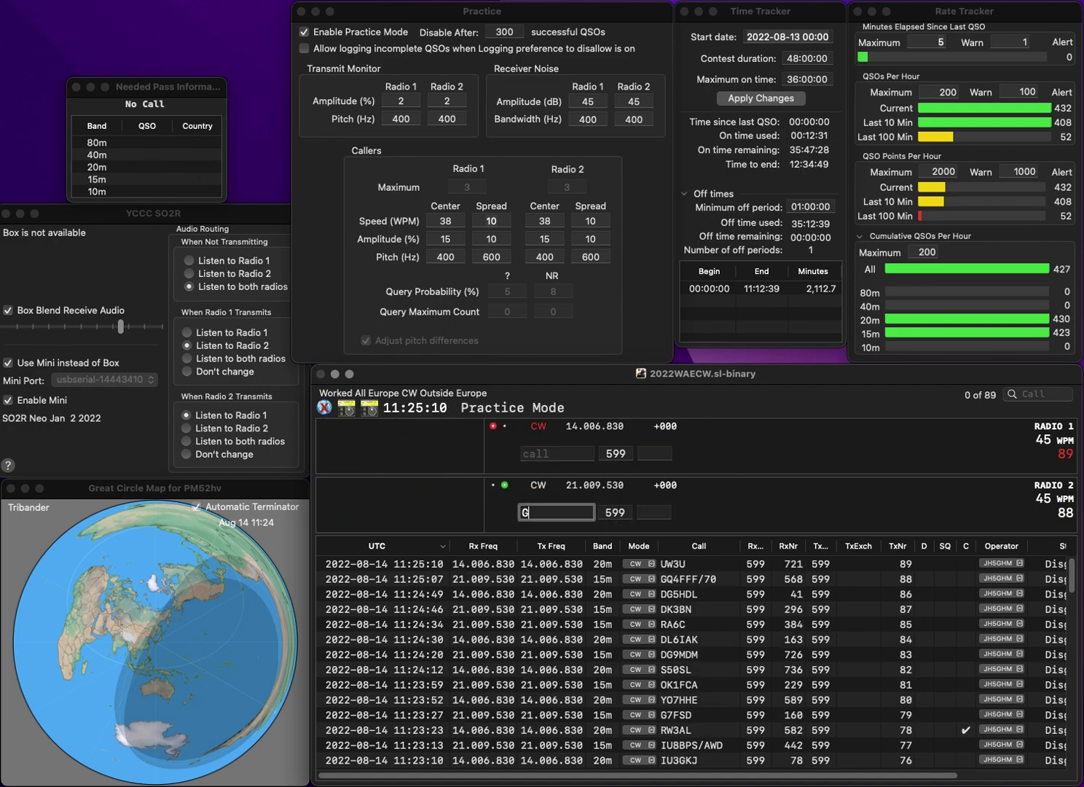
type("0JJG")
key("Return")
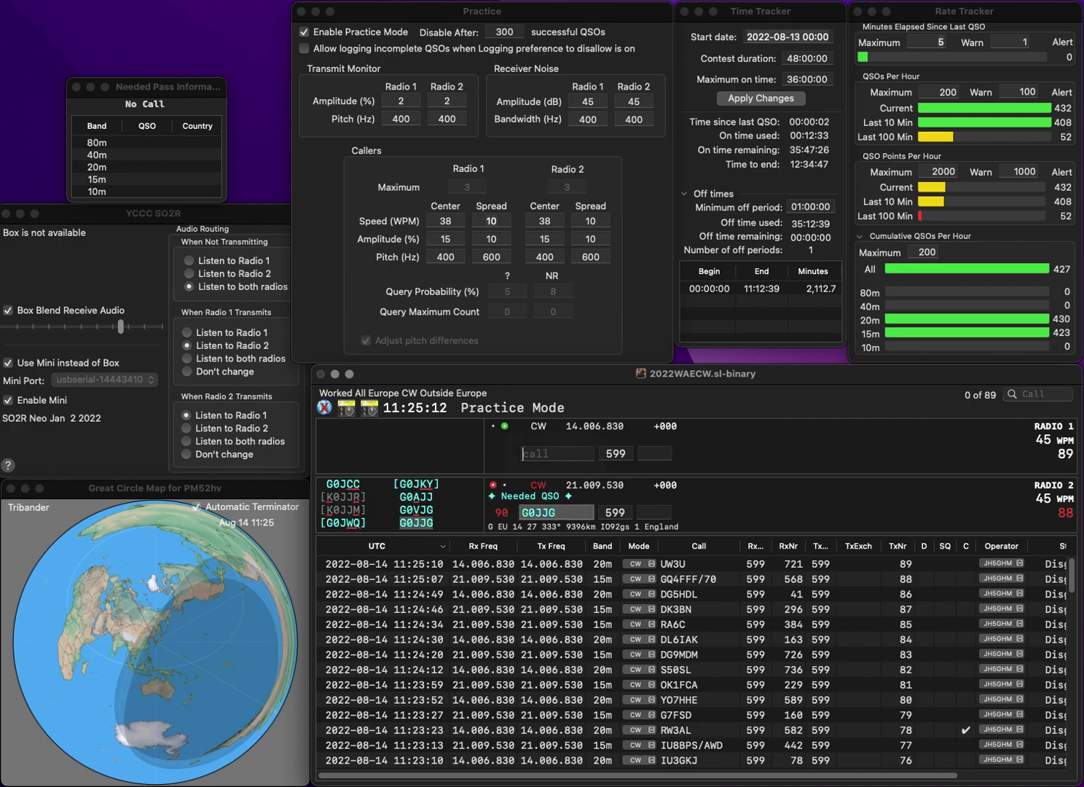
type("OL1A")
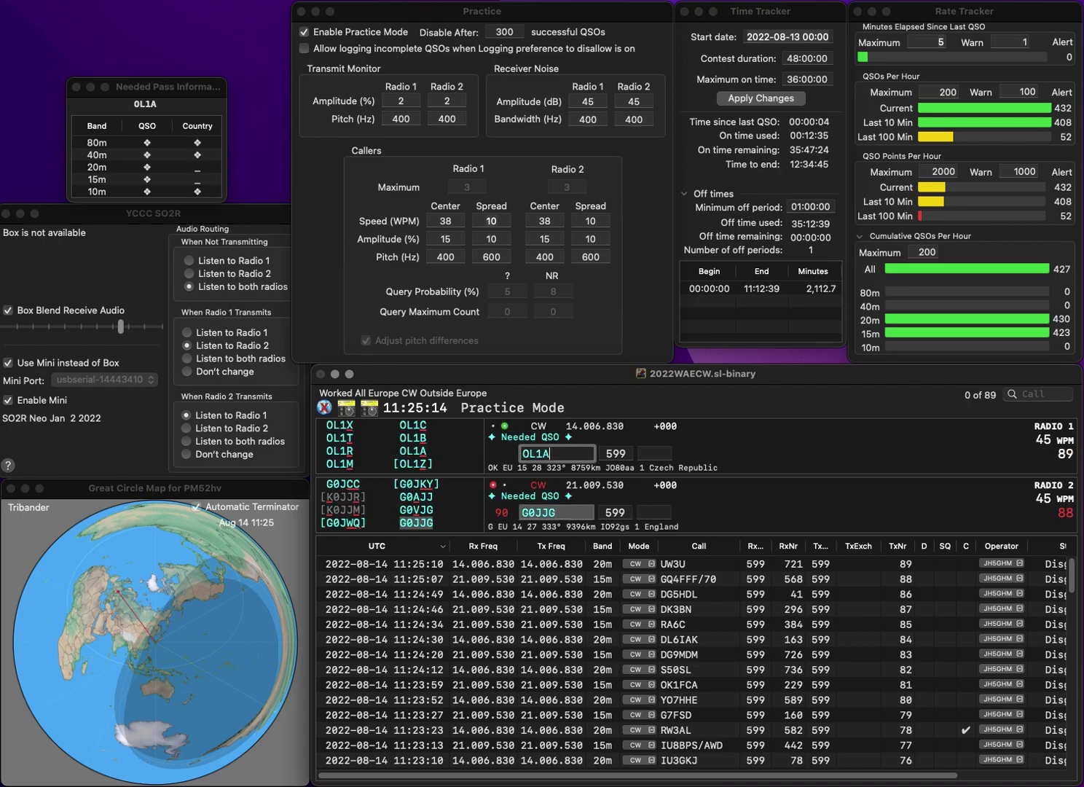
key("Return")
key("Return")
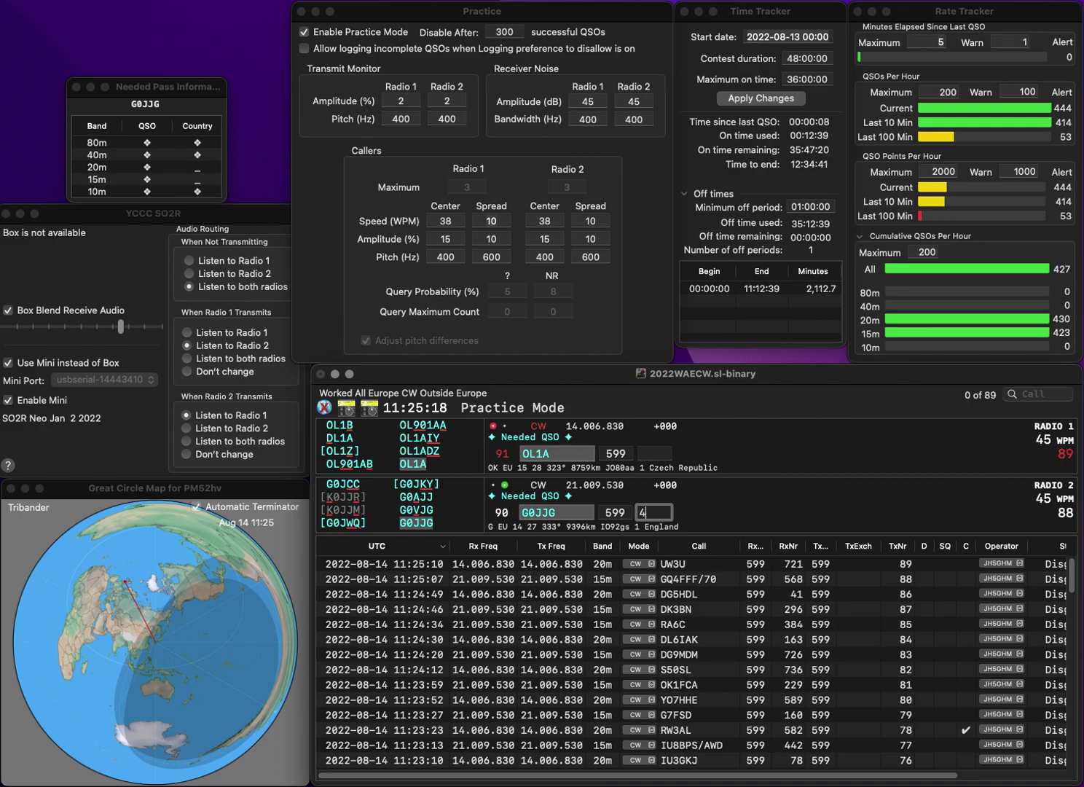
Step: Log G0JJG on Radio 2 with received number 407 and OL1A on Radio 1 with number 543
type("0")
key("Return")
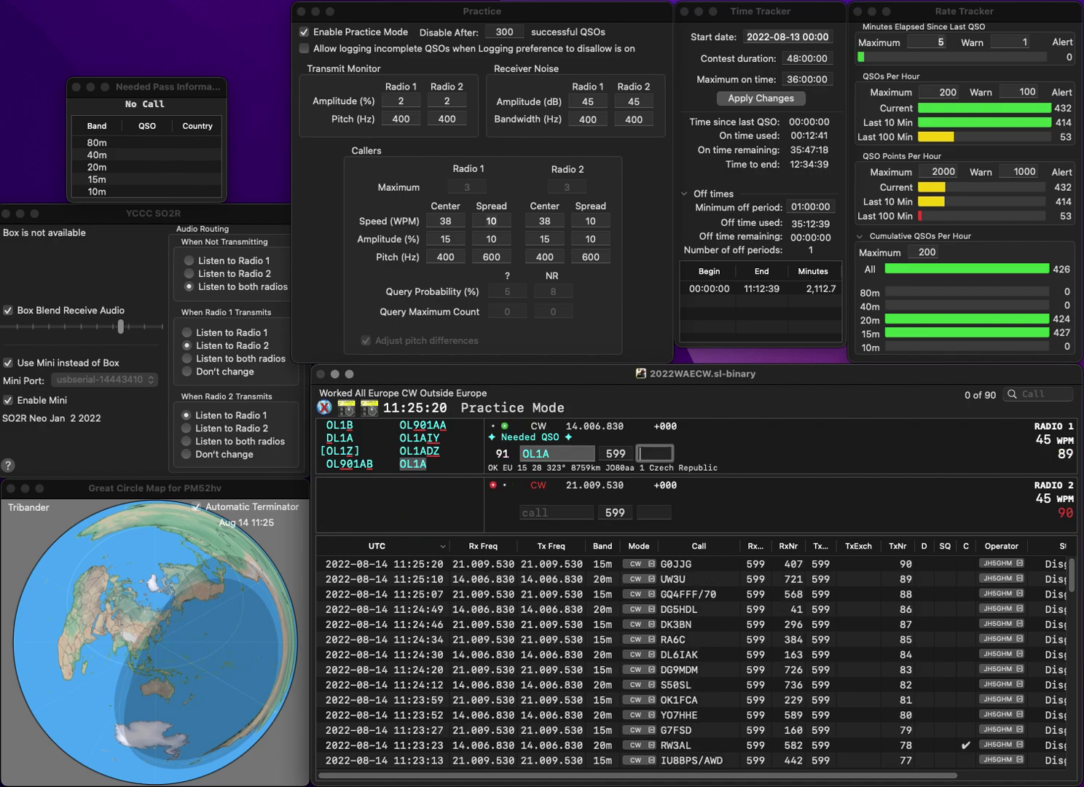
type("543")
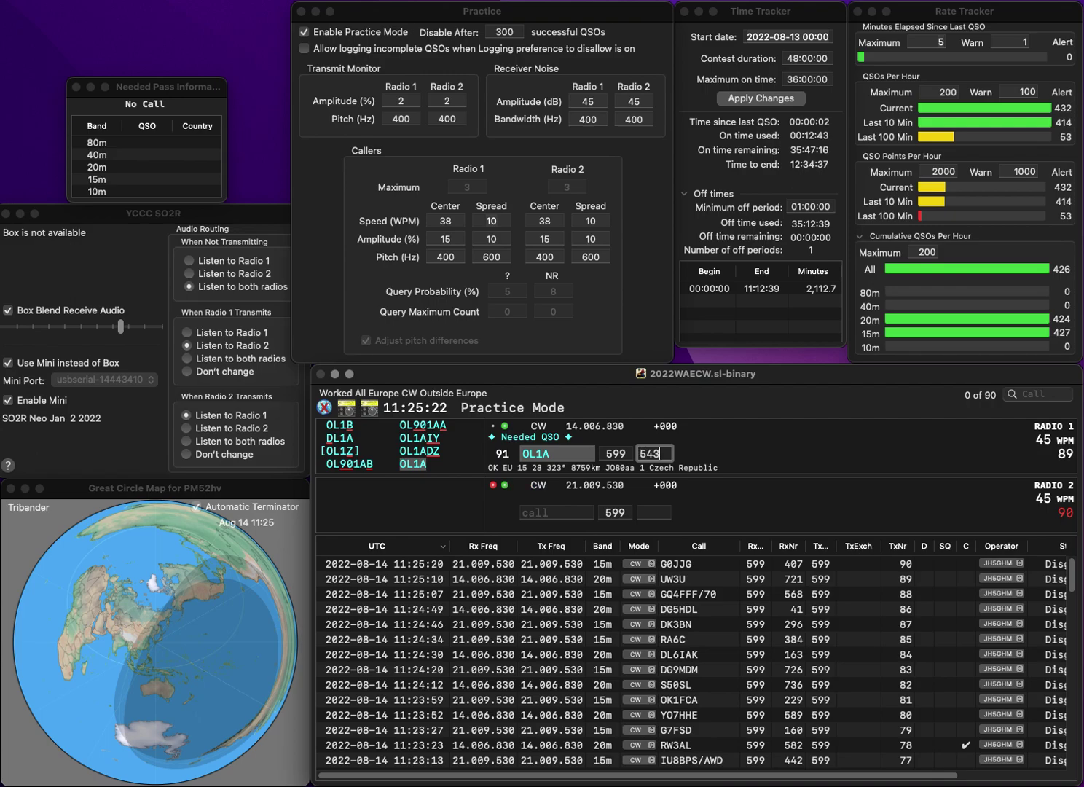
key("Return")
type("HA")
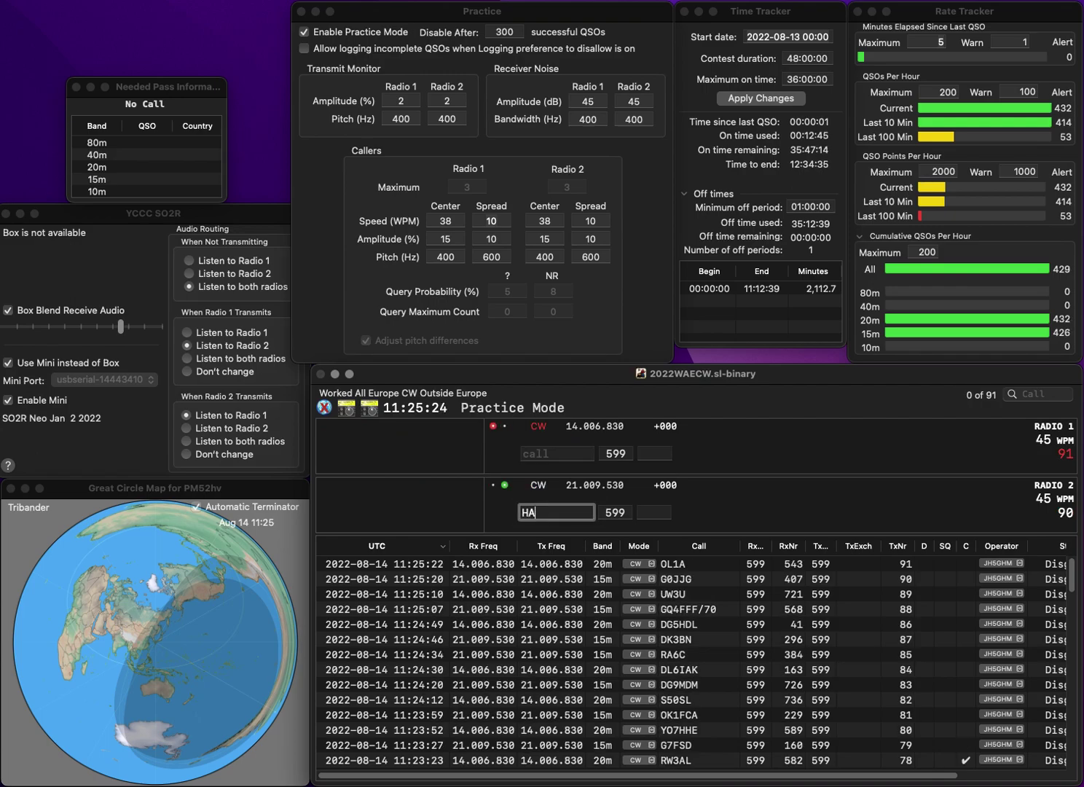
type("JWC")
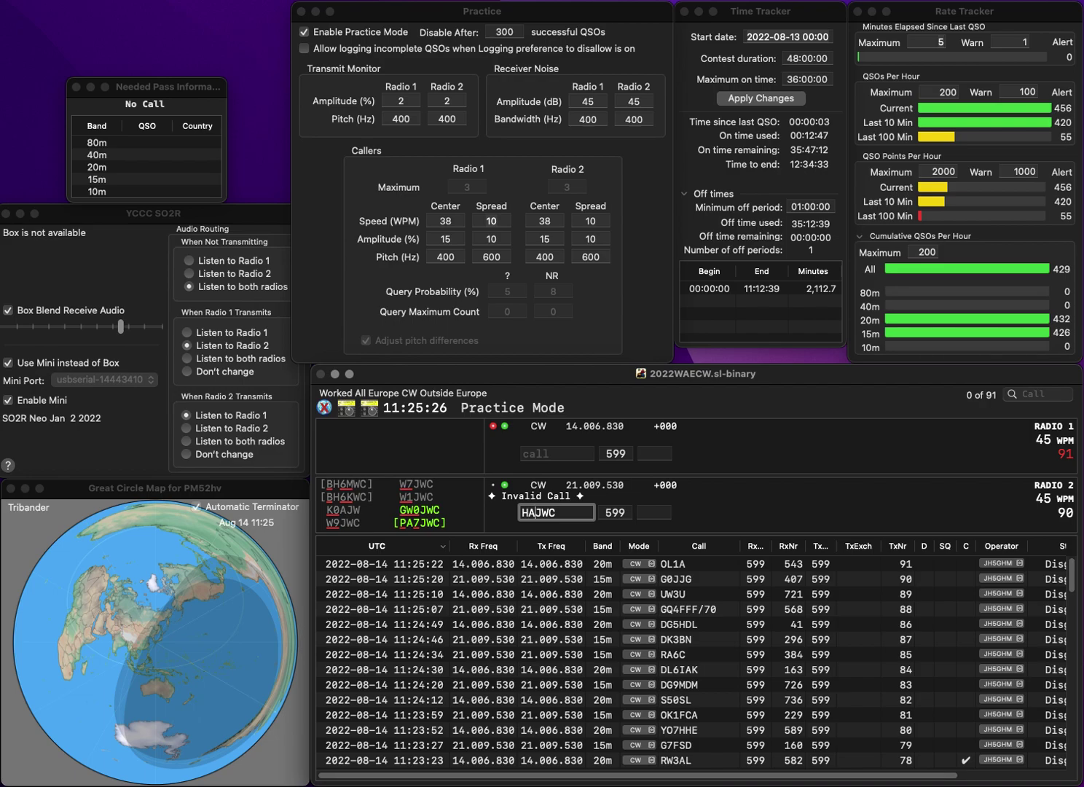
key("Left")
key("Left")
key("Left")
key("BackSpace")
key("BackSpace")
type("PA7")
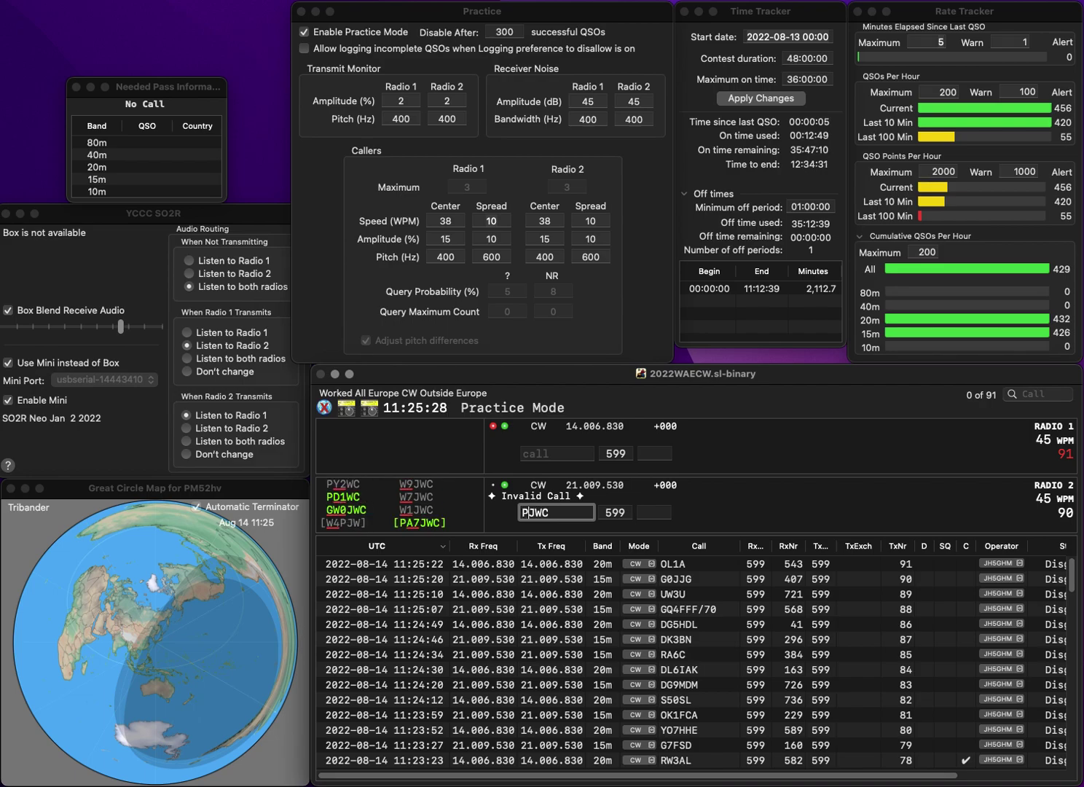
key("Return")
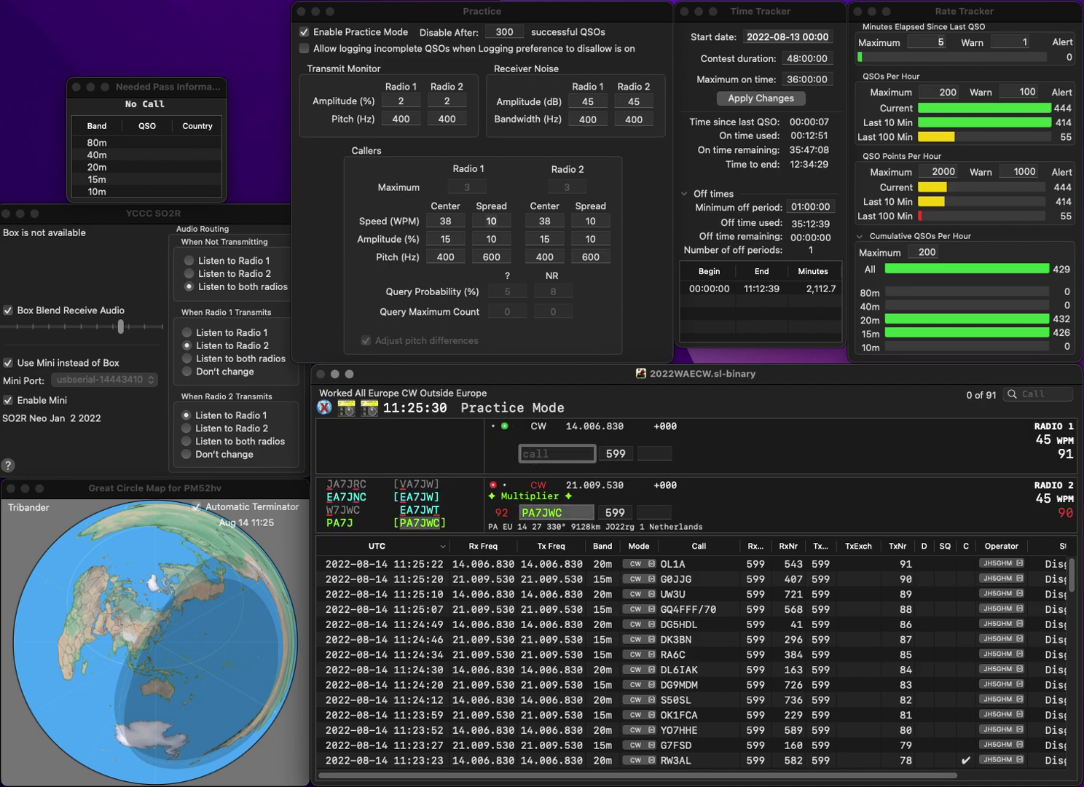
Step: Answer the Radio 1 caller as HB9OBP and correct the call to HB9ODP
type("HB9")
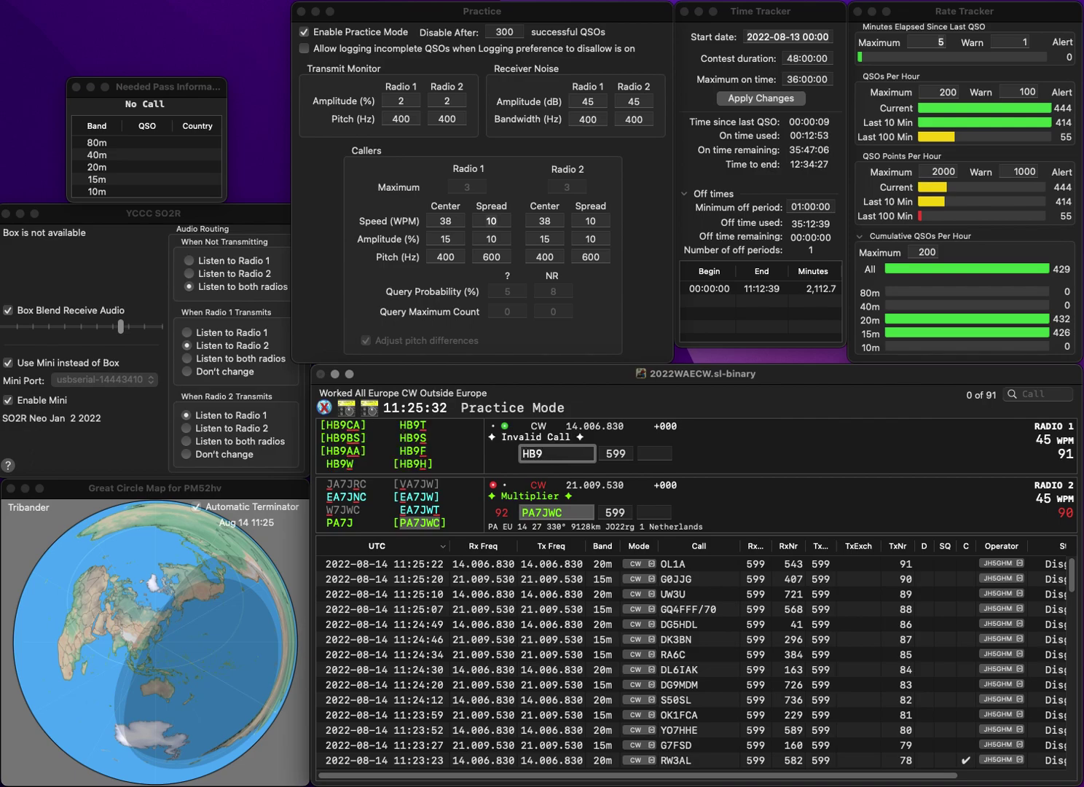
type("0BP")
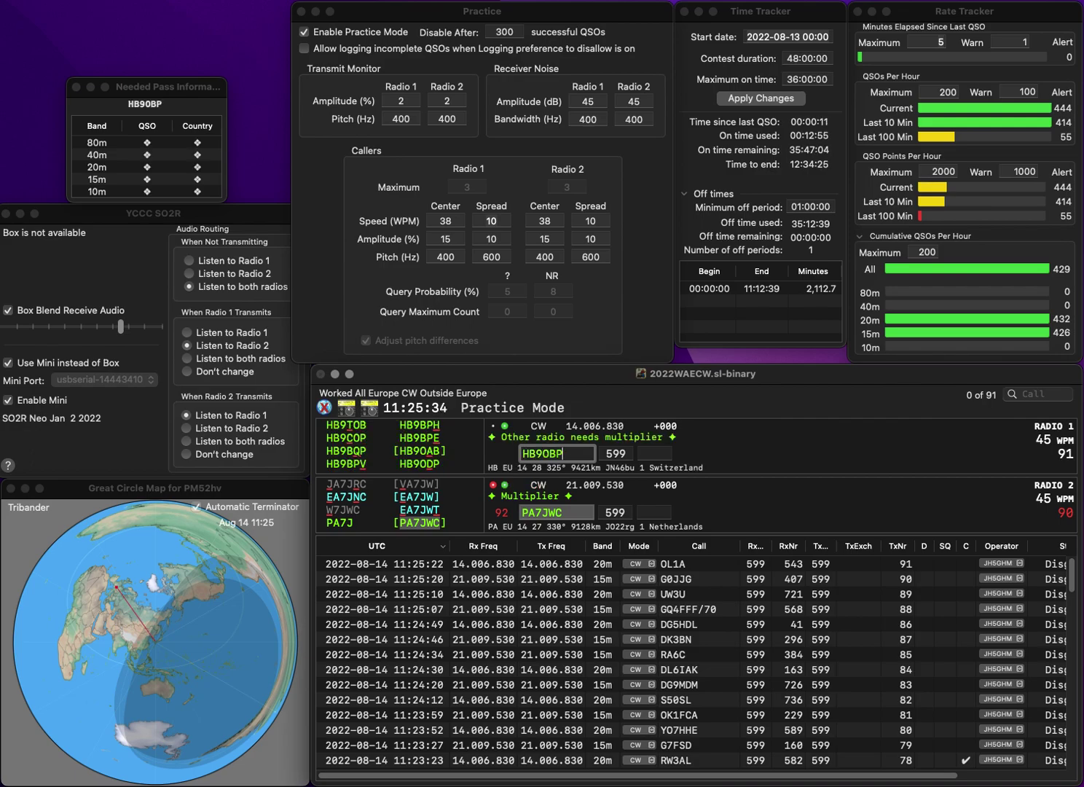
key("Return")
key("BackSpace")
key("BackSpace")
type("DP4")
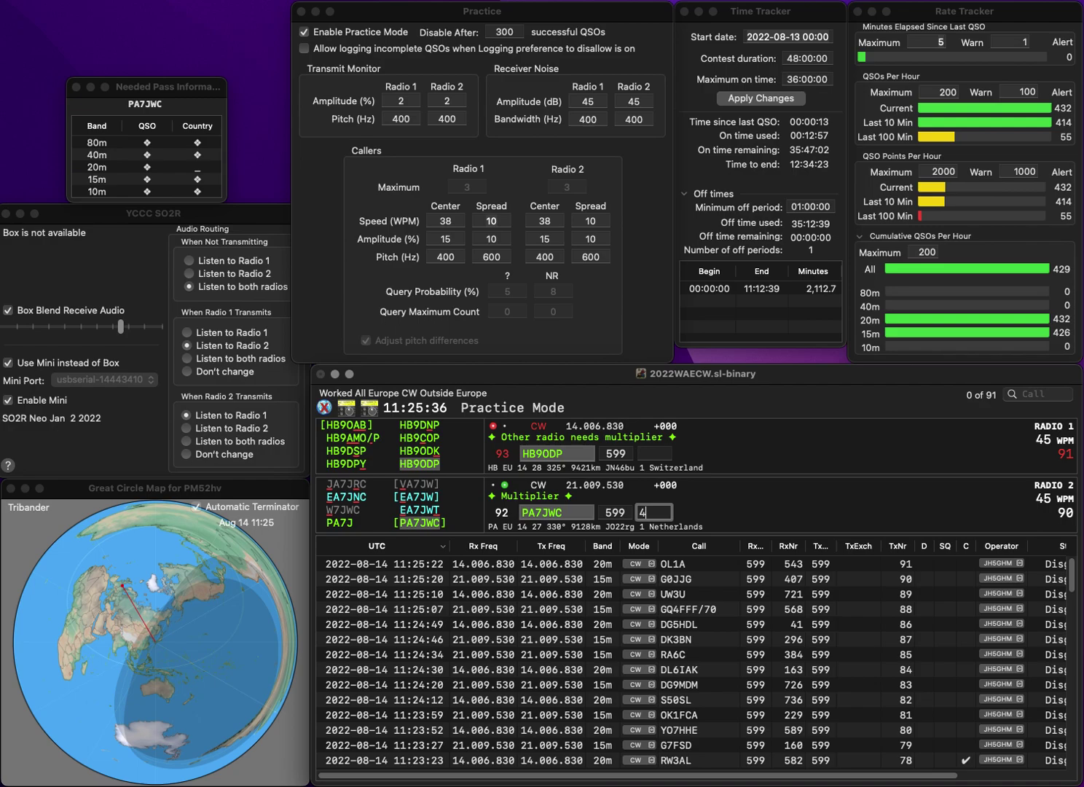
Step: Log PA7JWC on Radio 2 with received number 432 and HB9ODP on Radio 1 with number 994
key("Return")
key("Return")
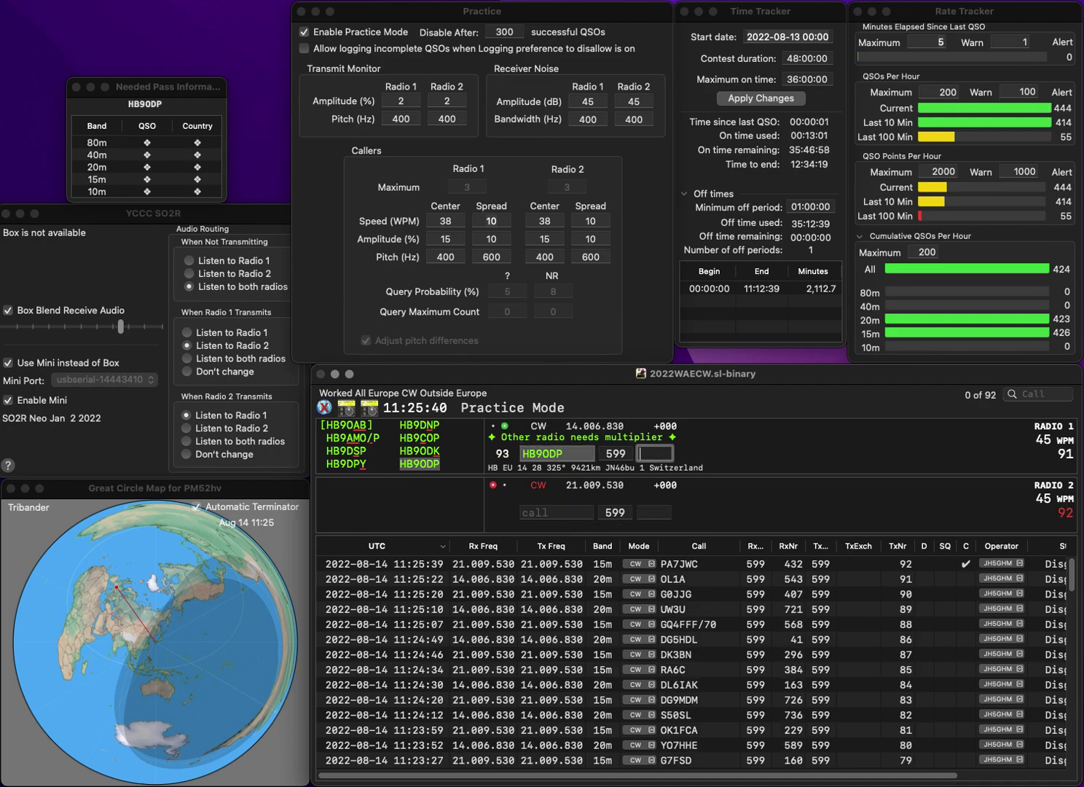
type("994")
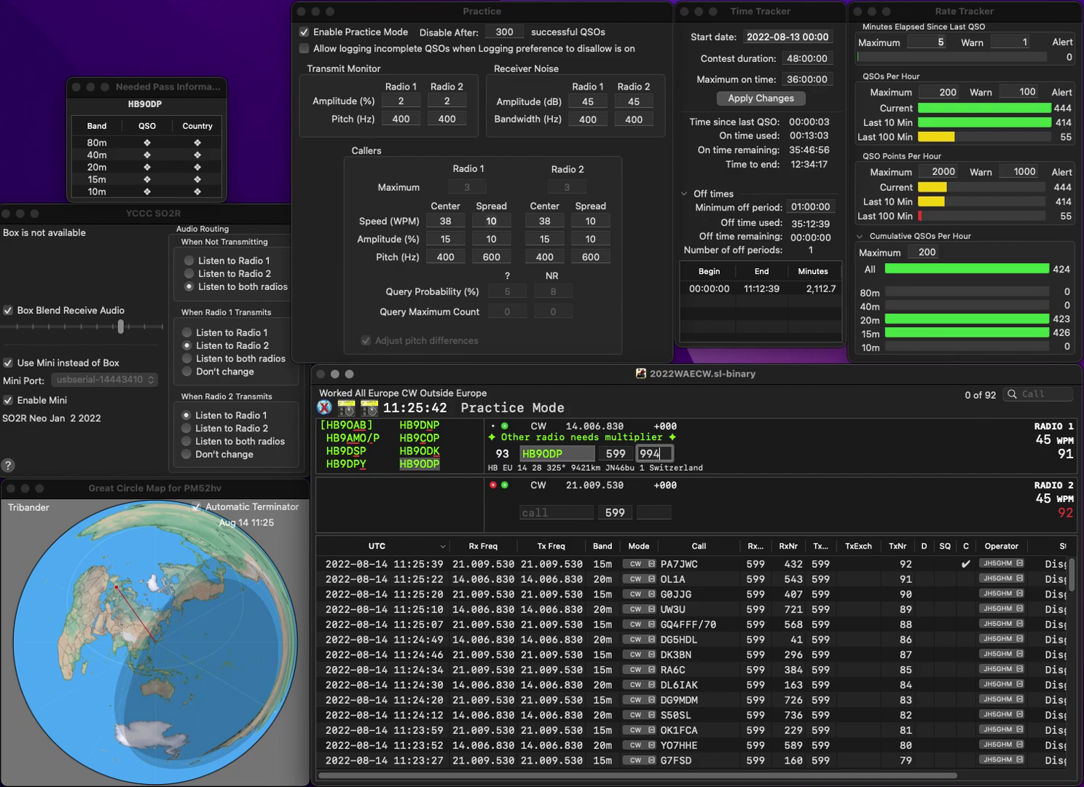
key("Return")
Step: Enter the partial call 8CD on Radio 2 and answer the Radio 1 caller as DL7SN
type("8CDX")
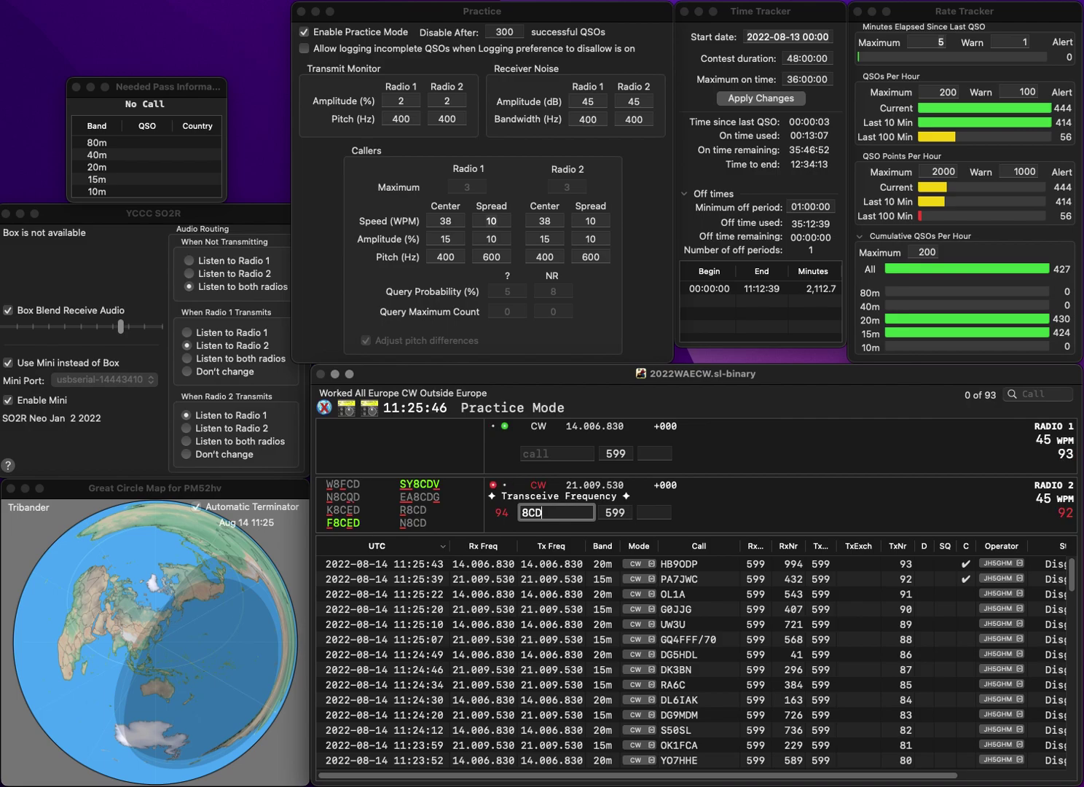
key("grave")
type("DL7H")
key("BackSpace")
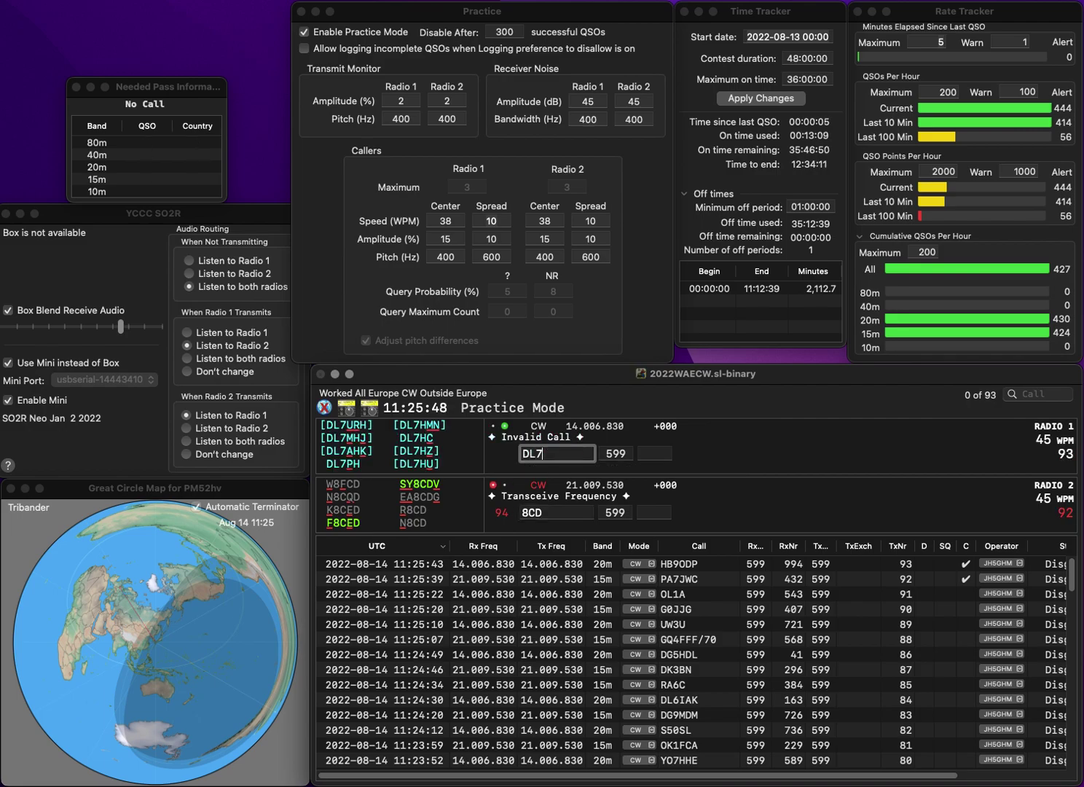
type("SN")
key("Return")
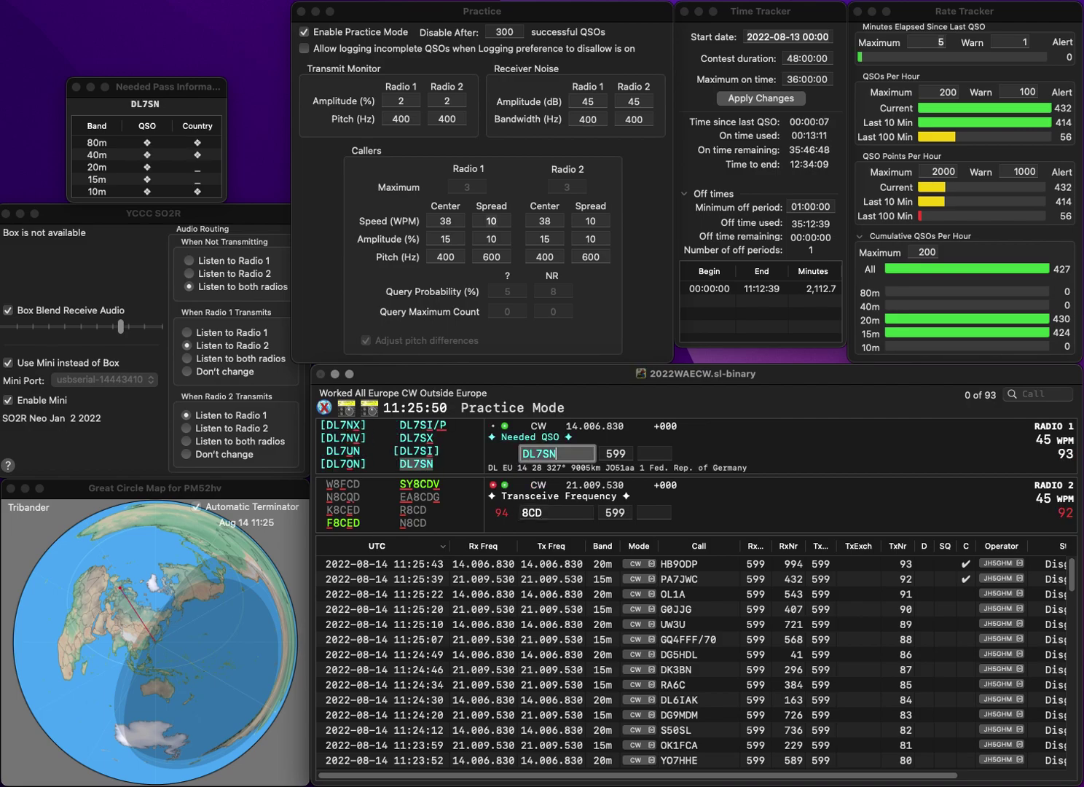
key("grave")
key("BackSpace")
type("XC")
key("Left")
key("Left")
key("Left")
key("BackSpace")
type("SQ9")
key("Return")
Step: Log DL7SN on Radio 1 with received number 187 and SQ9CXC on Radio 2 with number 458
key("grave")
type("187")
key("Return")
key("space")
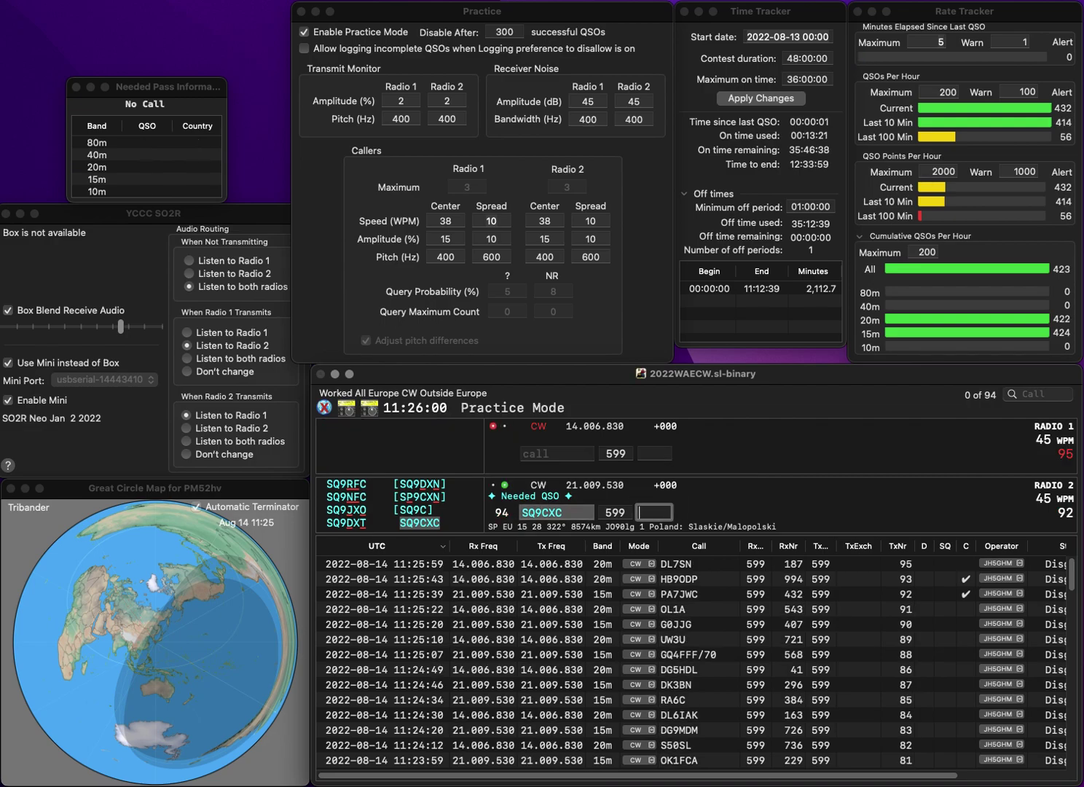
type("45")
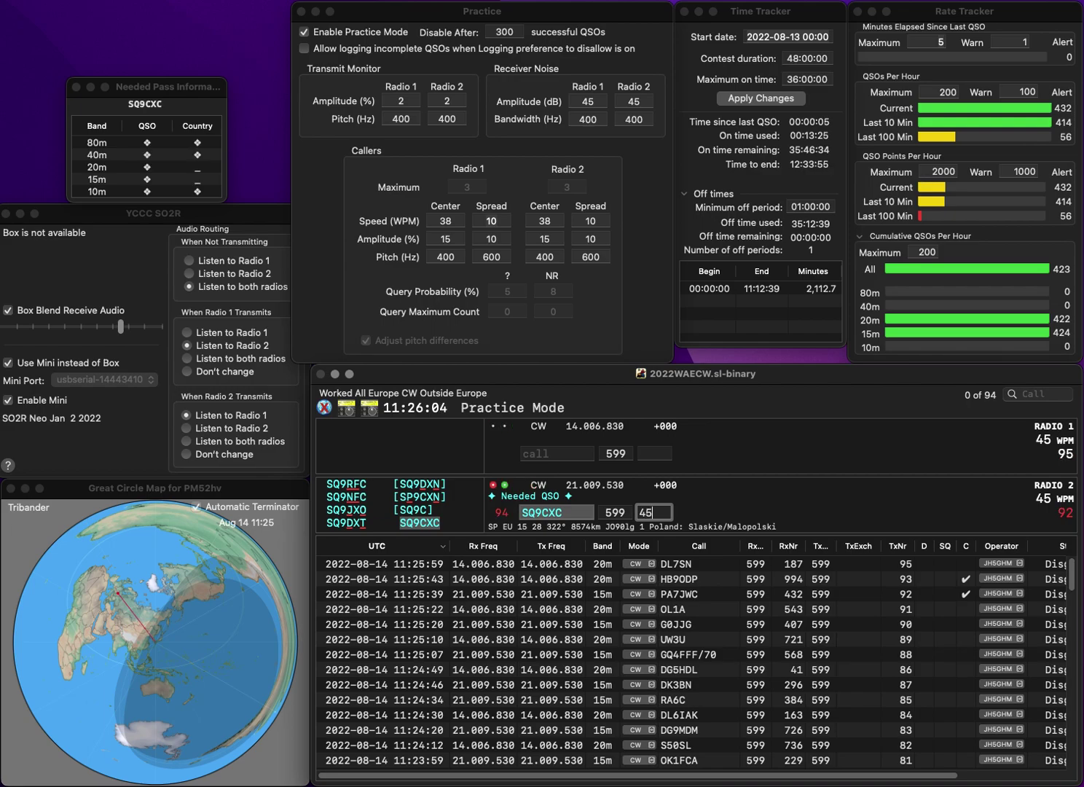
type("8")
key("Return")
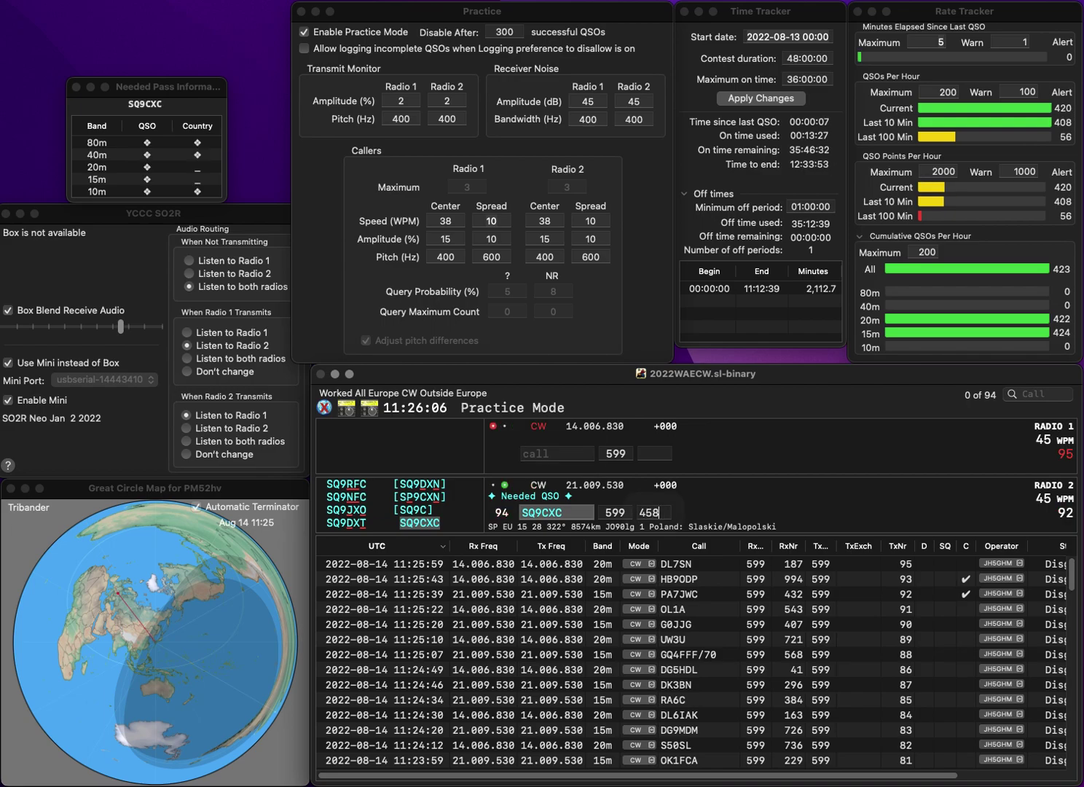
Step: Answer the Radio 1 caller as DK2 and the Radio 2 caller as OH5BW, completing the Radio 1 call to DK2HZ
type("DK2")
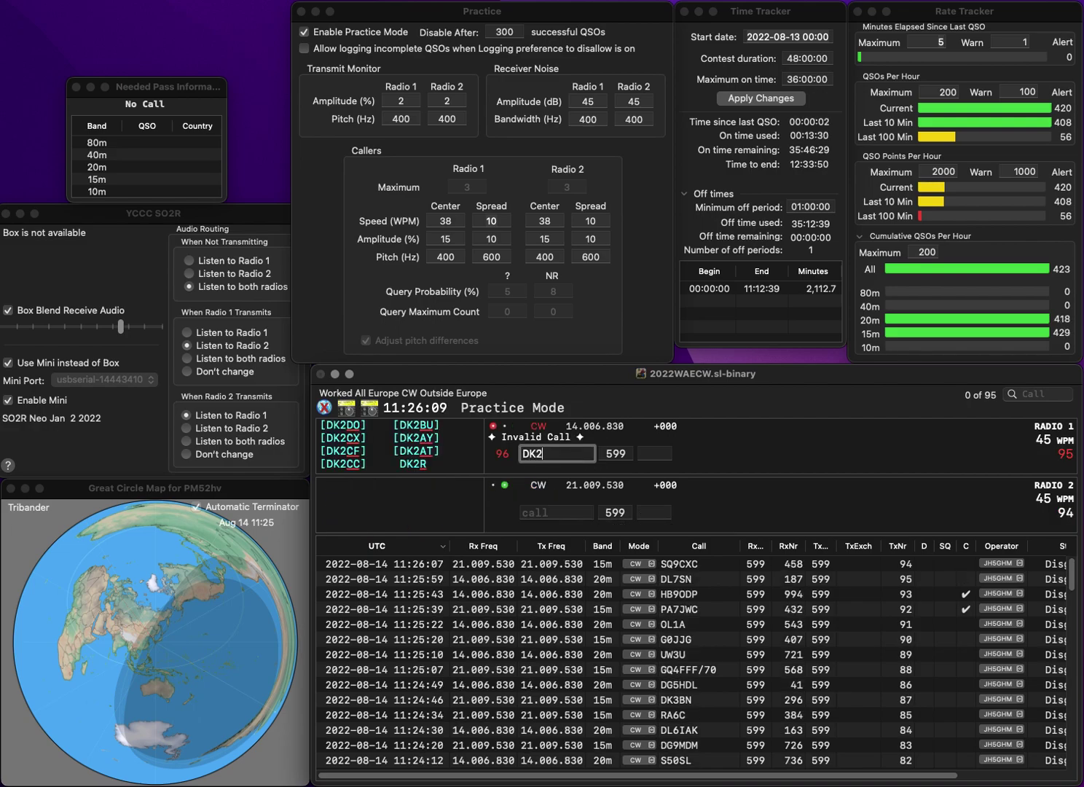
key("Return")
type("OH5BW")
key("Return")
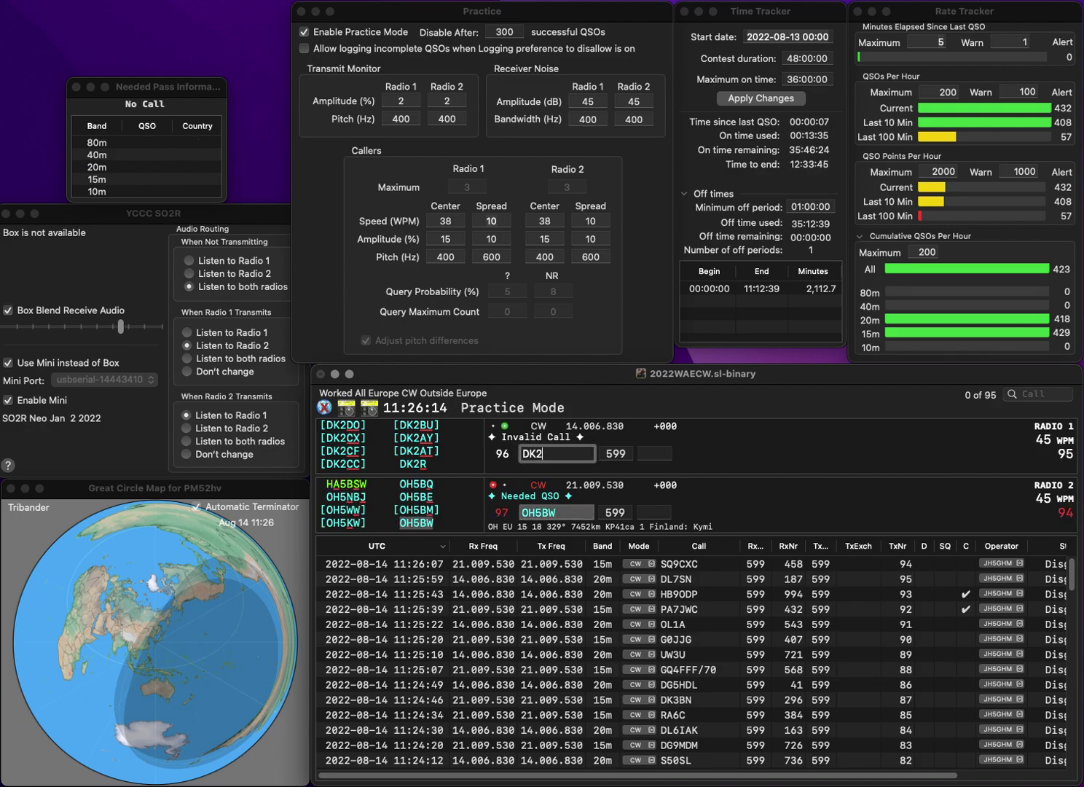
type("HZ")
key("Return")
key("Tab")
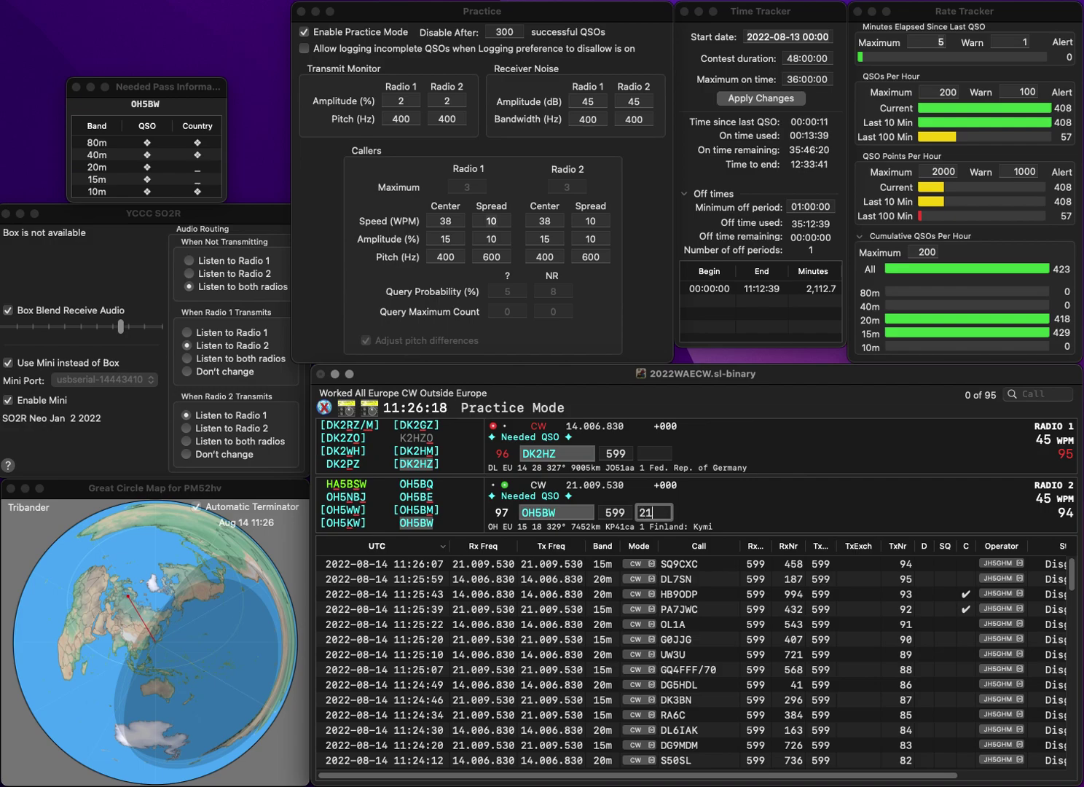
type("21")
key("Return")
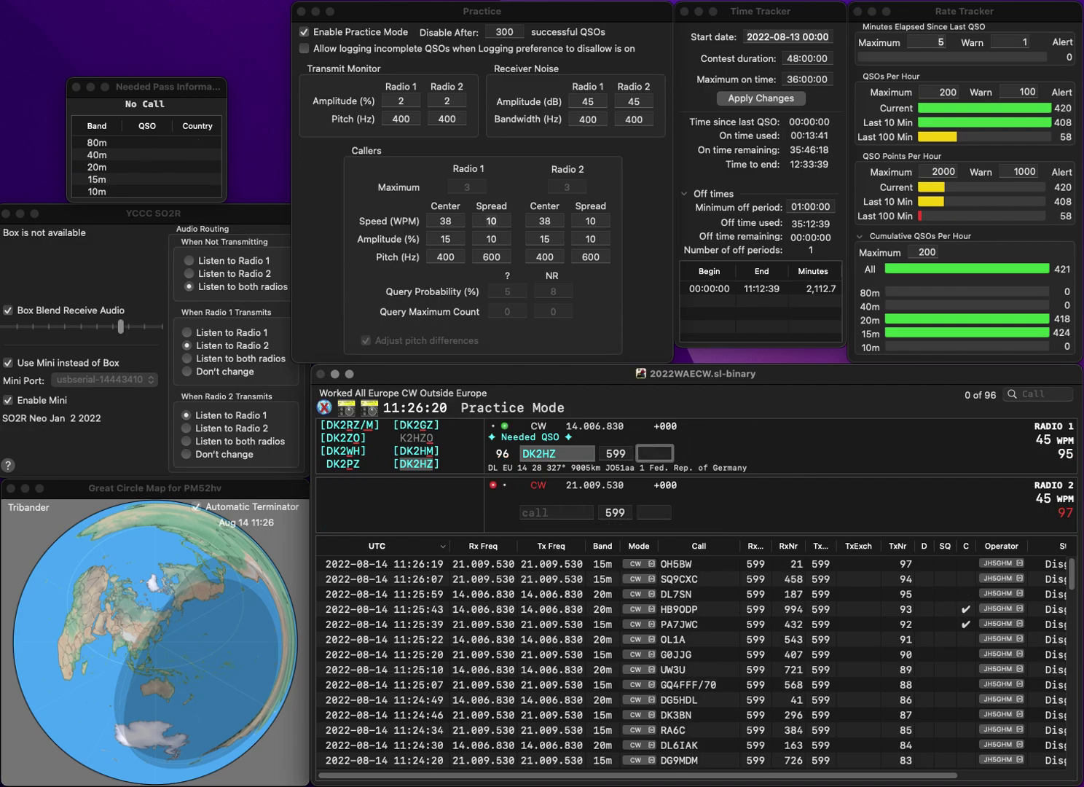
type("491")
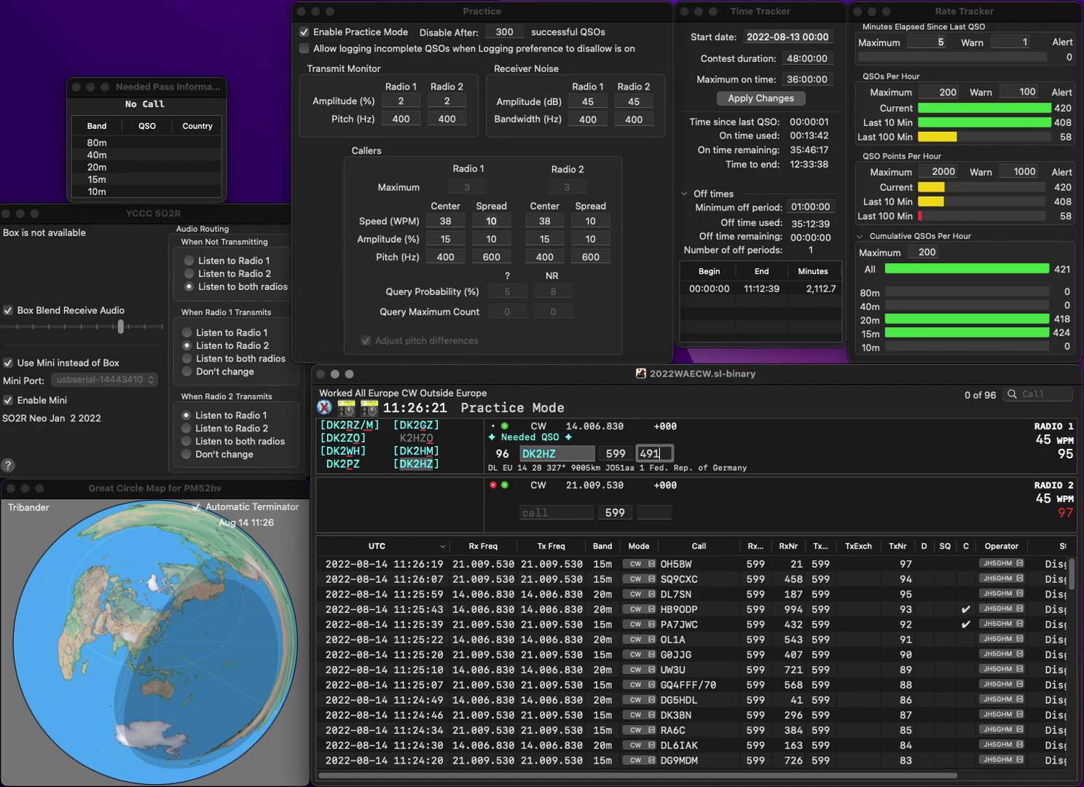
key("Return")
Step: Answer the Radio 2 caller as SP7VTQ and the Radio 1 caller as UW5Y
type("SP7")
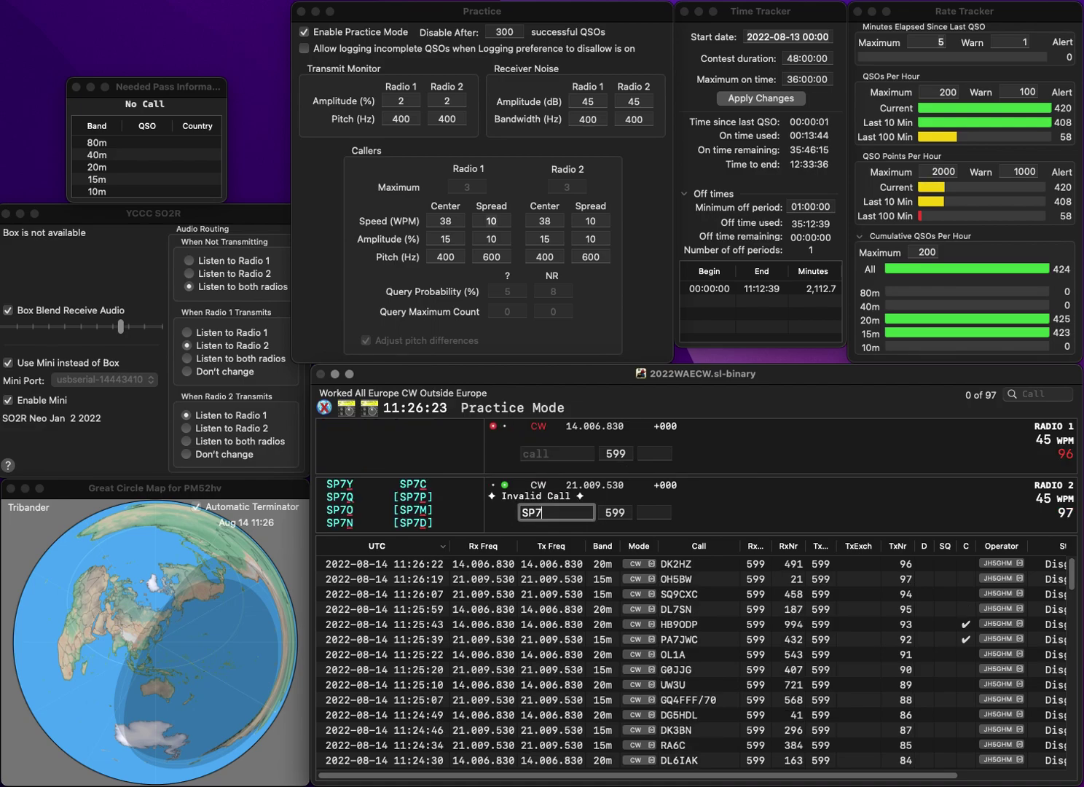
type("VTQ")
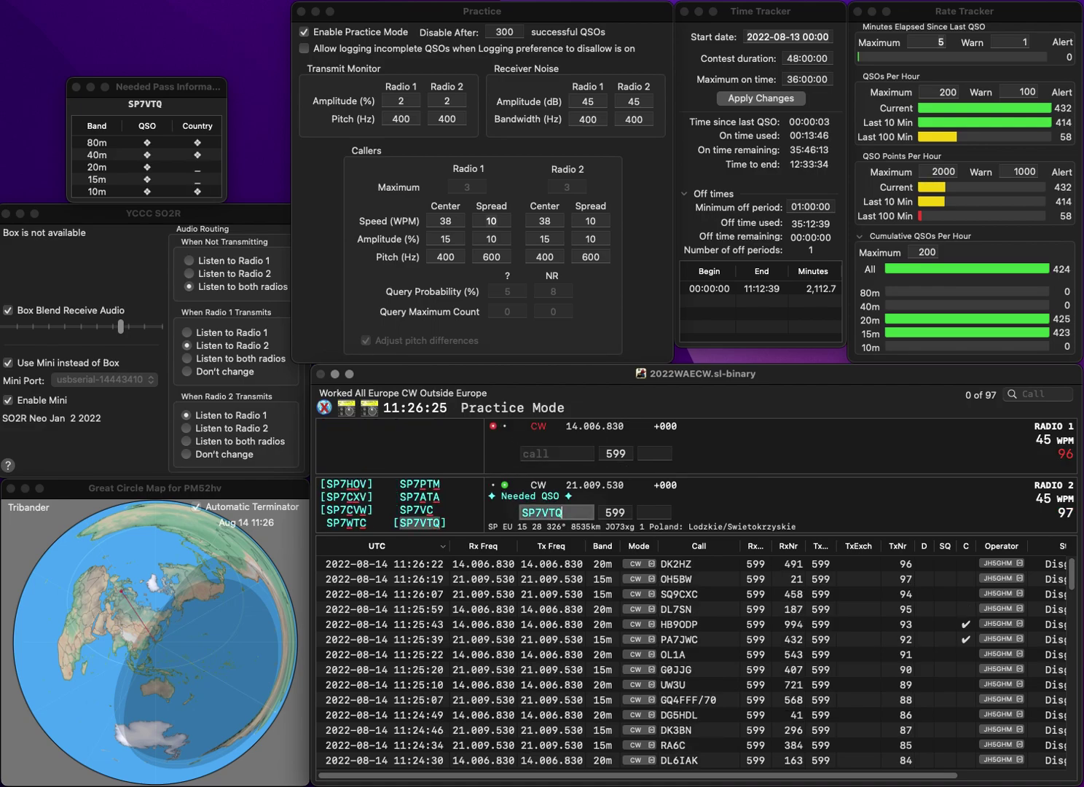
key("Return")
type("UW5")
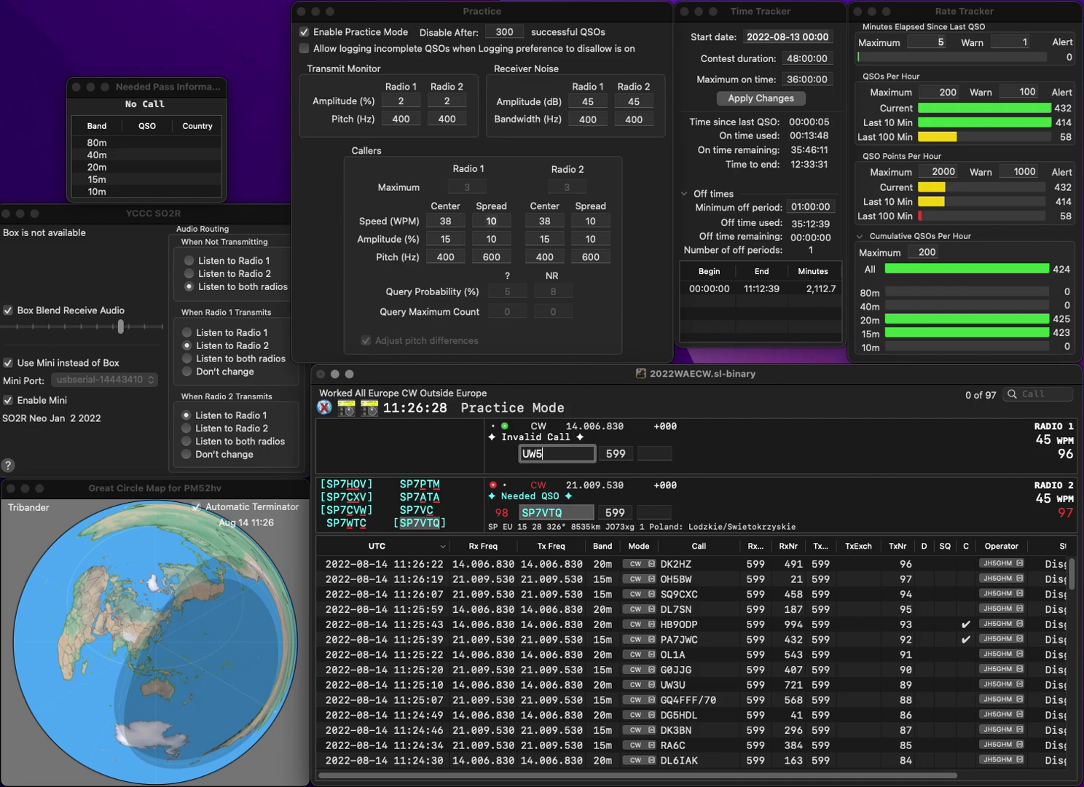
type("Y")
key("Return")
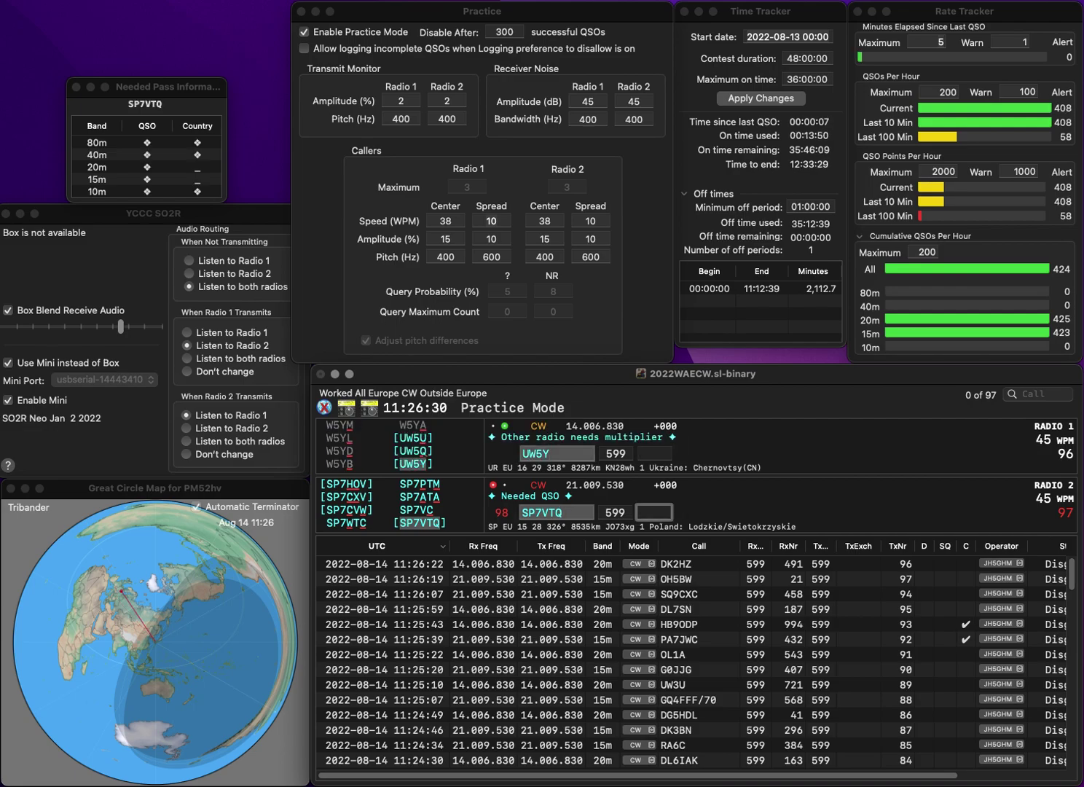
type("253")
key("Return")
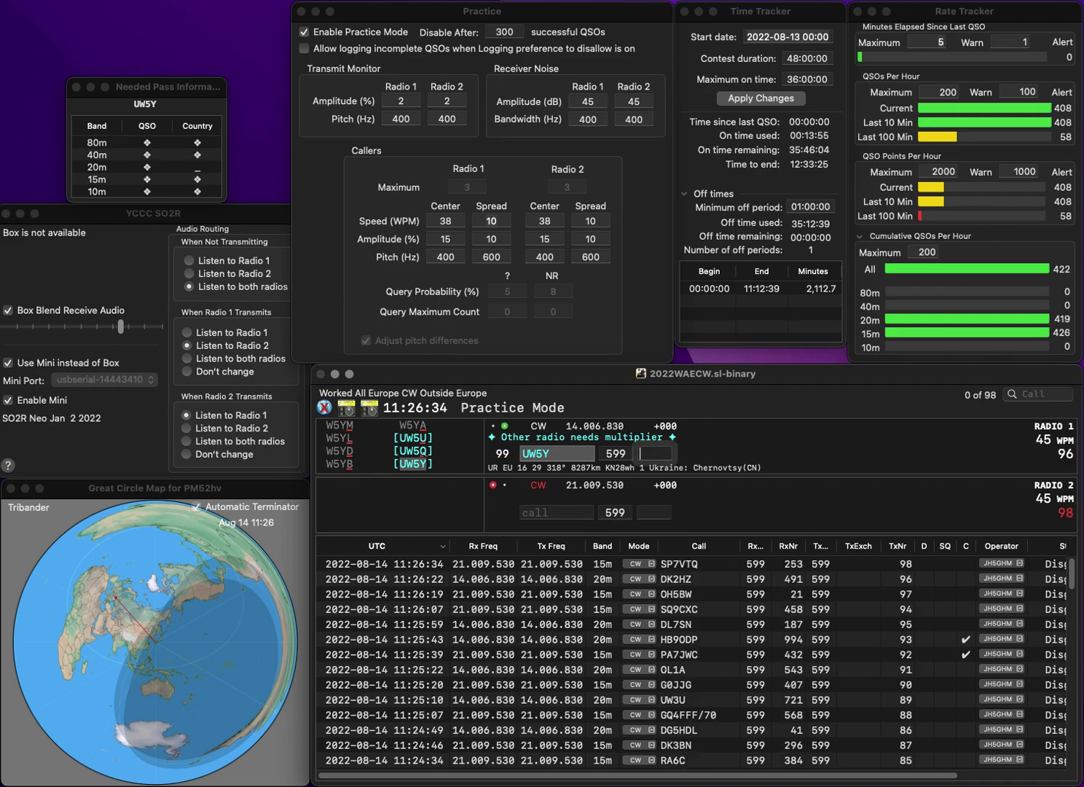
type("321")
key("Return")
Step: Answer the Radio 2 caller with the partial call PP and the Radio 1 caller as R4LM
type("PP")
key("Return")
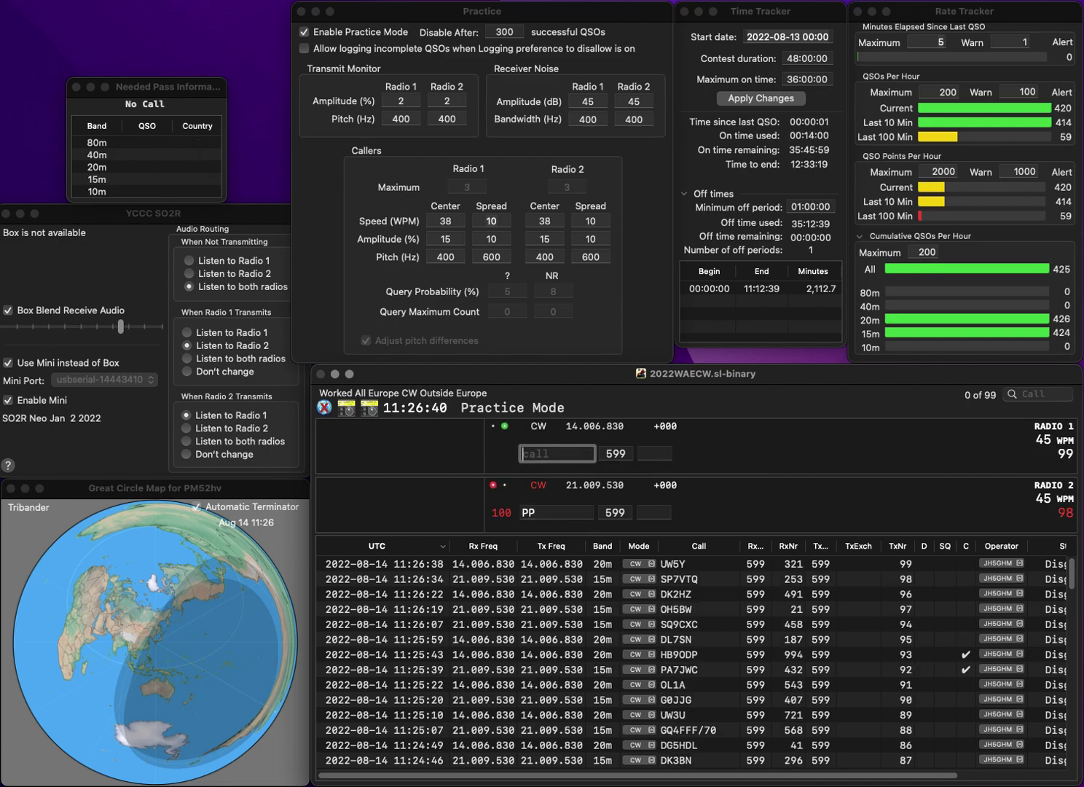
type("R4")
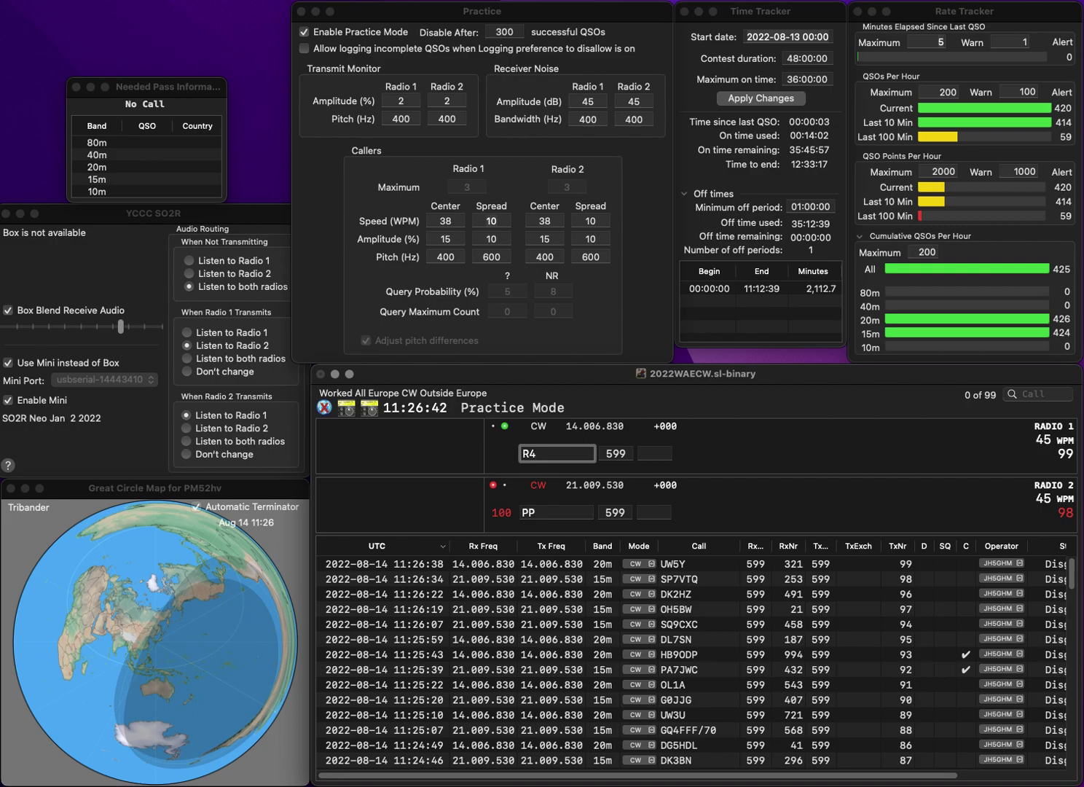
type("LM")
key("Return")
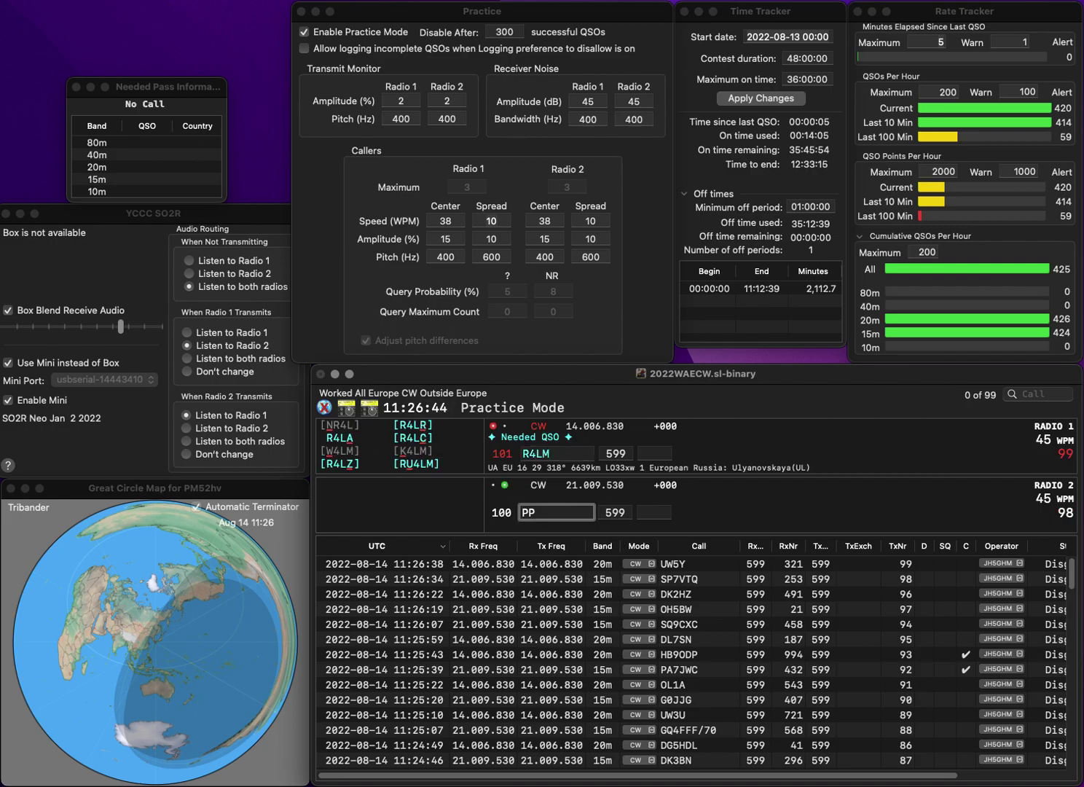
type("OK4")
key("BackSpace")
type("5")
key("Delete")
type("G")
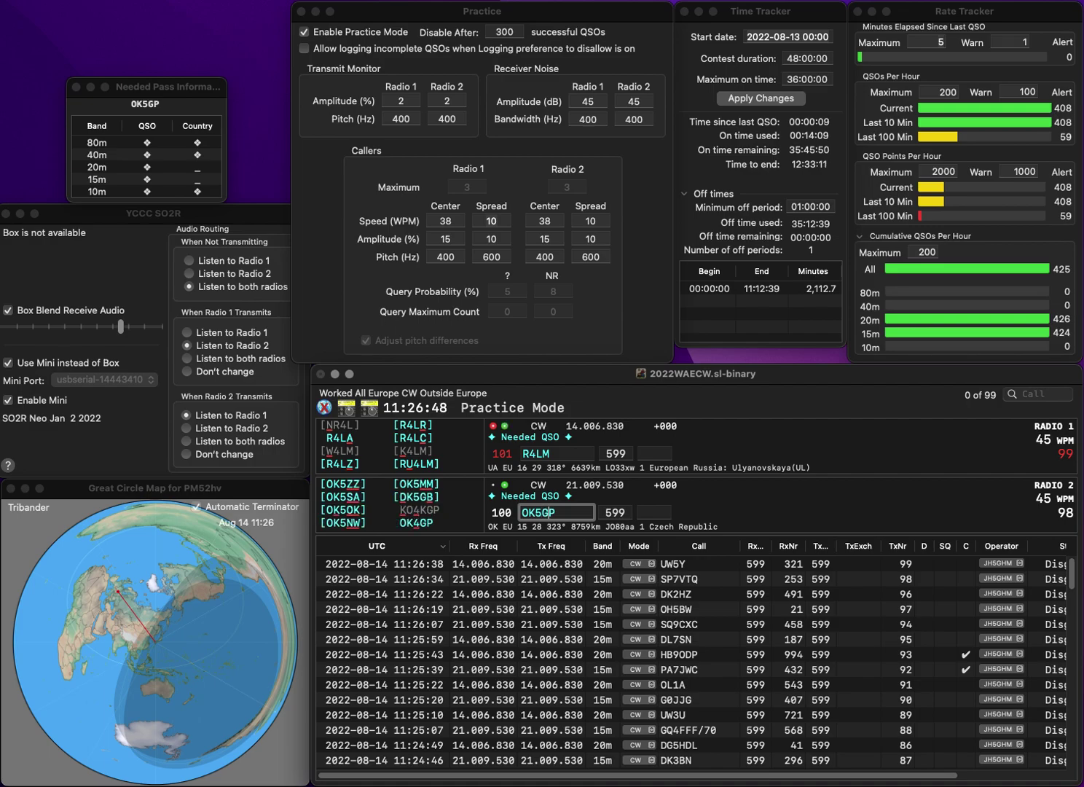
key("Left")
key("BackSpace")
type("4")
key("Return")
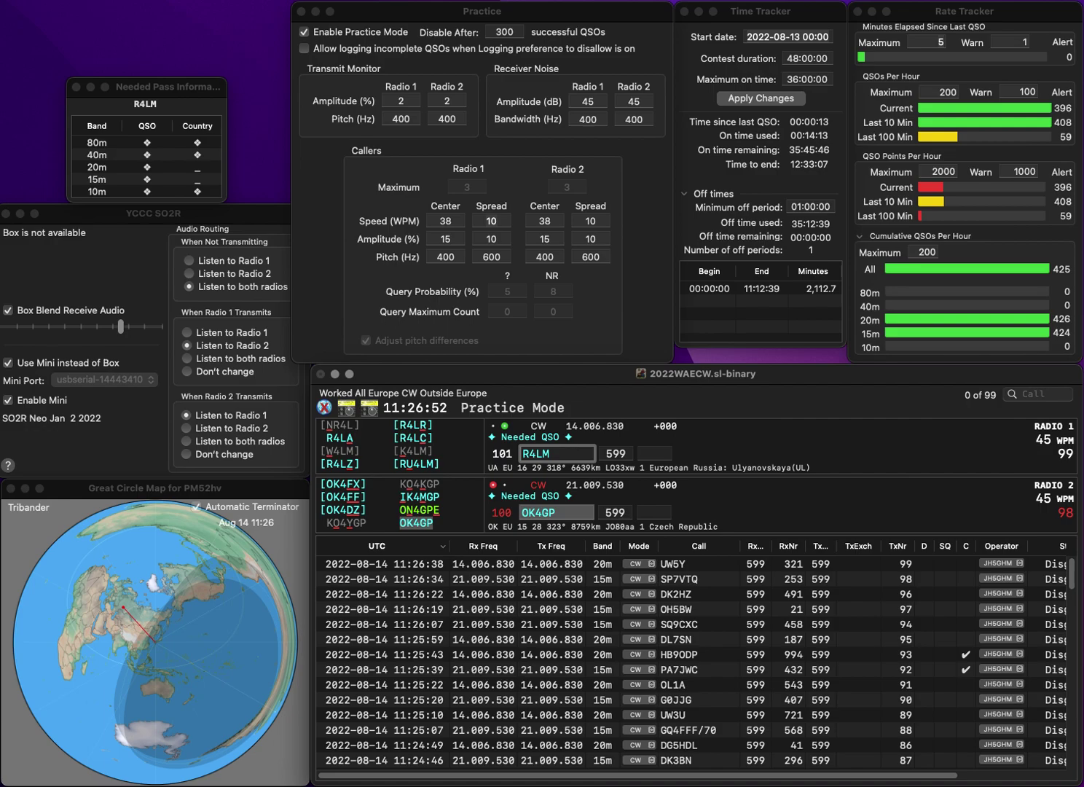
key("Left")
key("BackSpace")
key("BackSpace")
type("V6")
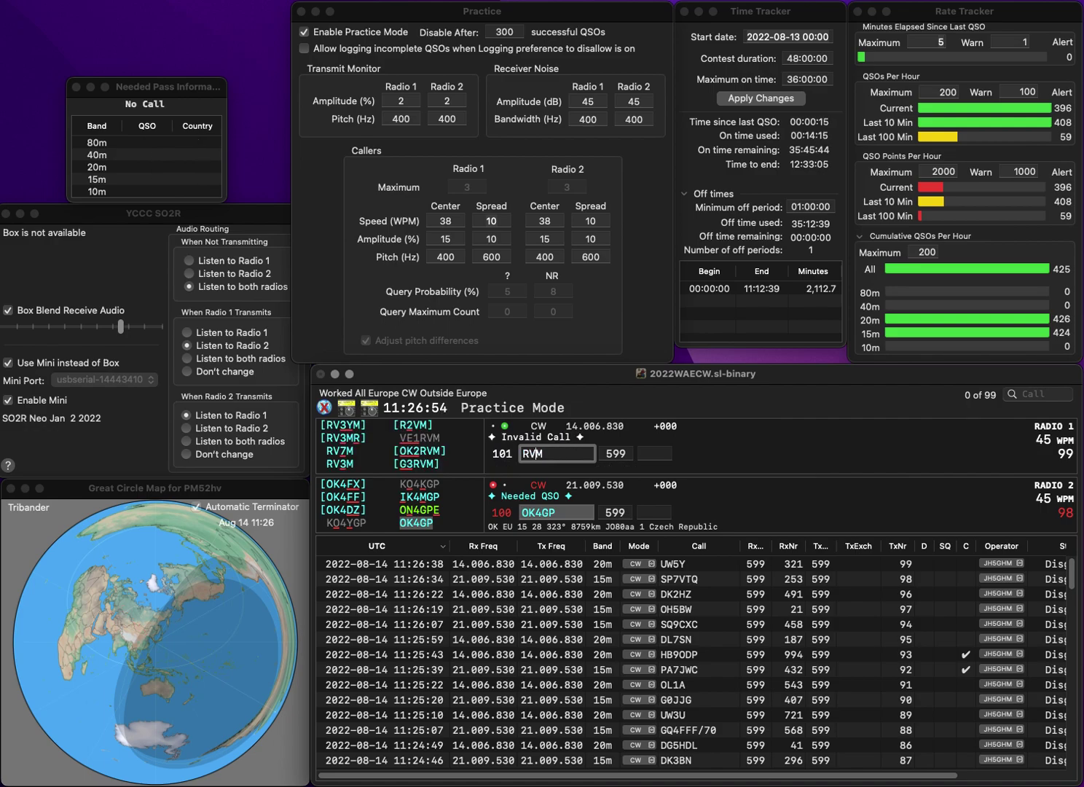
type("L")
key("Return")
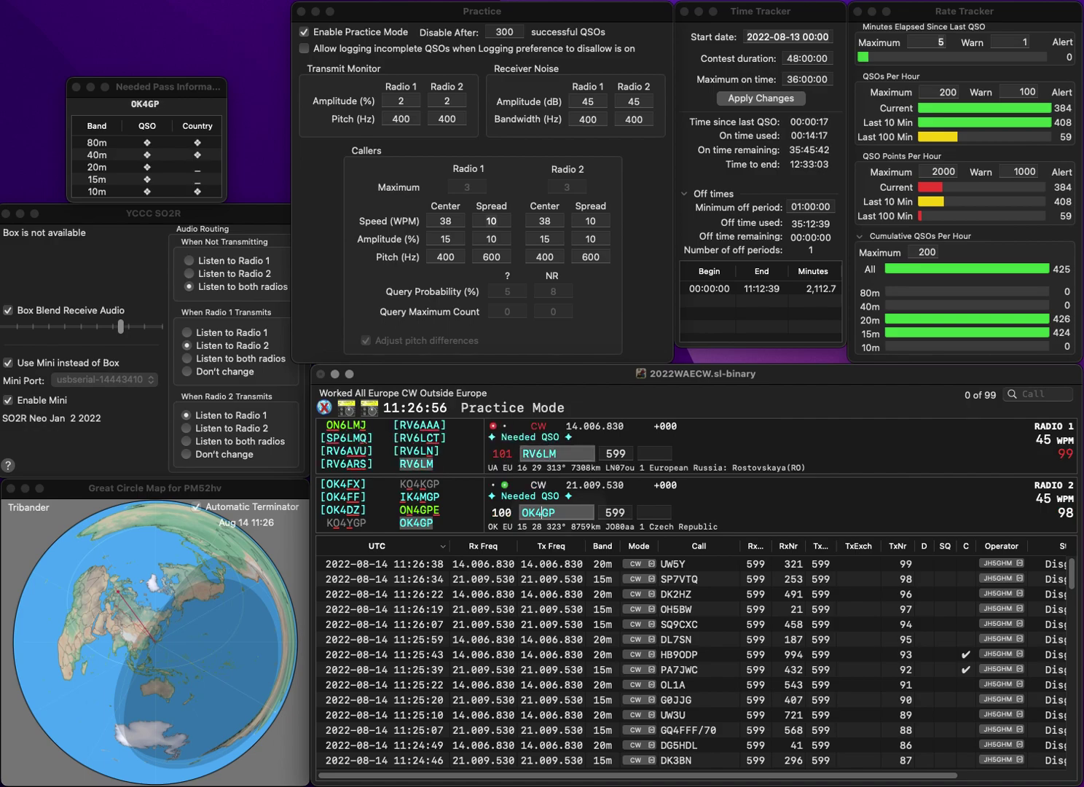
type("118")
key("Return")
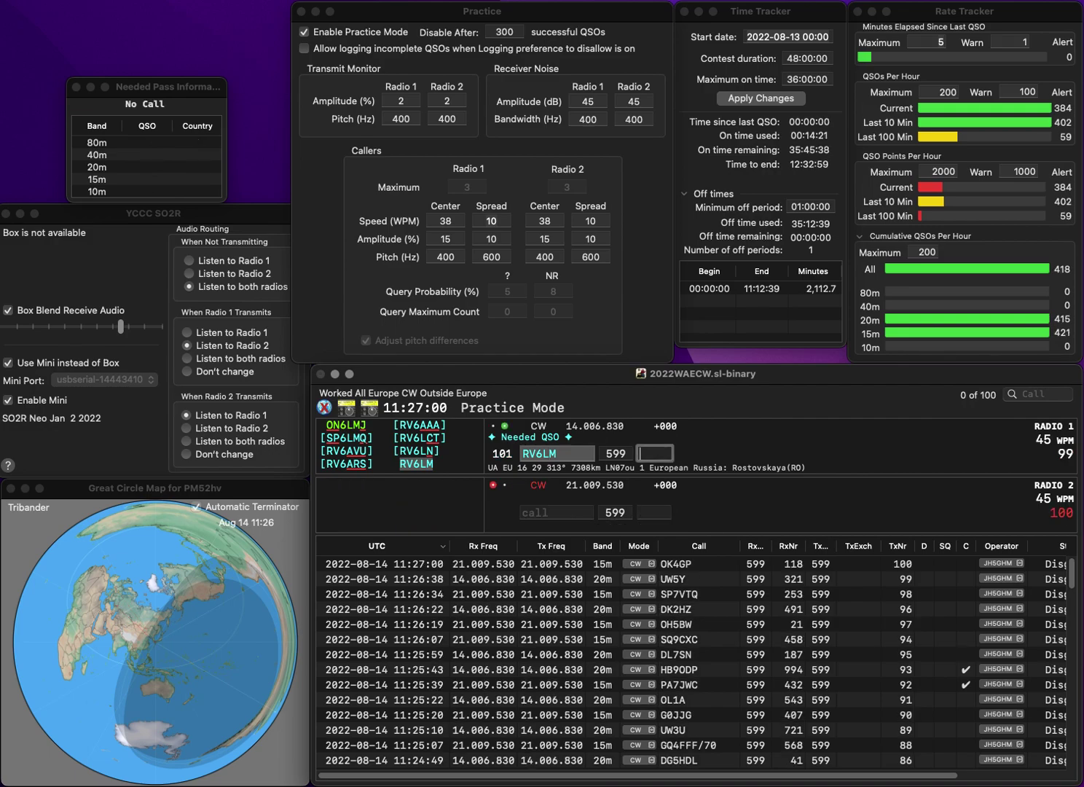
type("7")
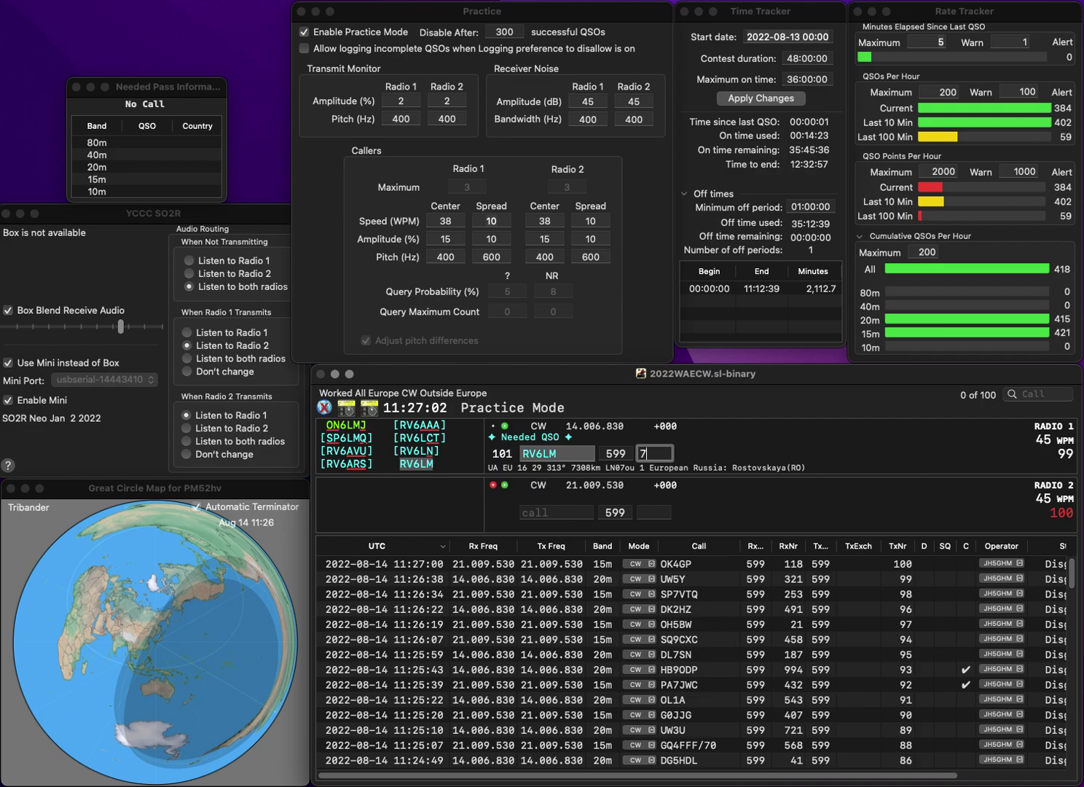
key("Return")
type("WQ9")
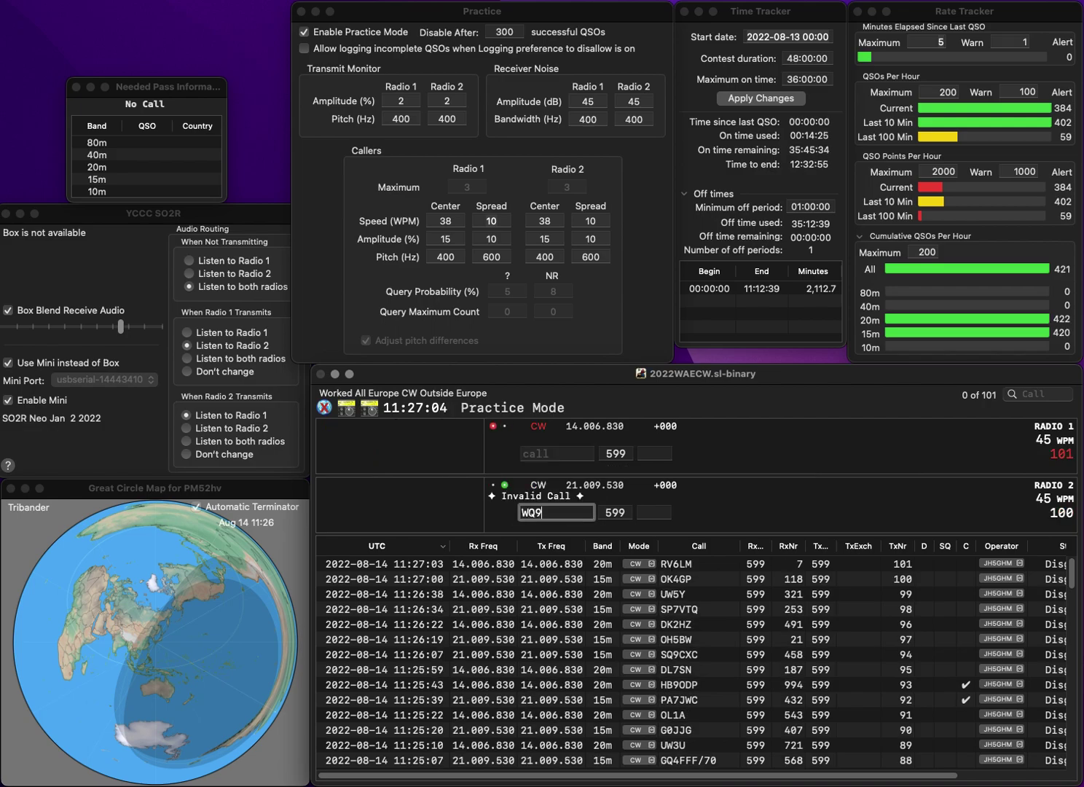
type("F")
key("Home")
key("Delete")
type("S")
key("Return")
Step: Answer the Radio 1 caller with the partial call 0L
type("I")
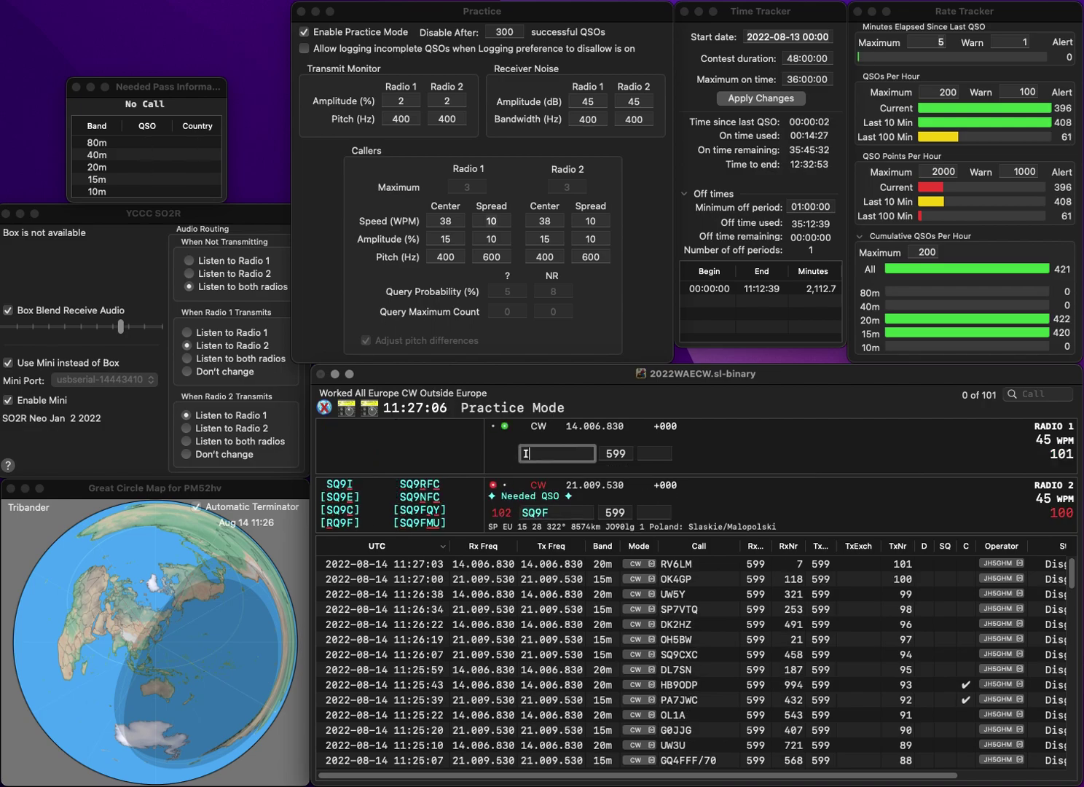
type("0L")
key("Home")
key("Delete")
key("Return")
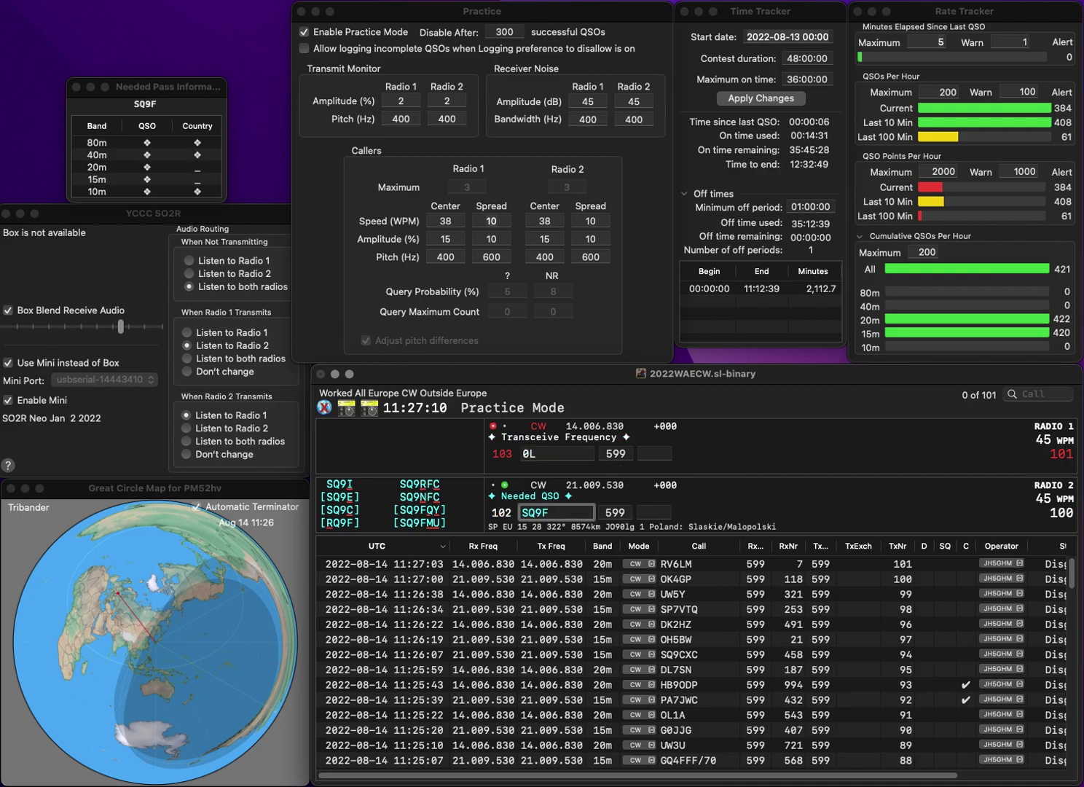
Step: Correct the Radio 2 call to SQ8F and the Radio 1 call to IB0L, resending each exchange
key("Delete")
type("8")
key("Return")
type("I")
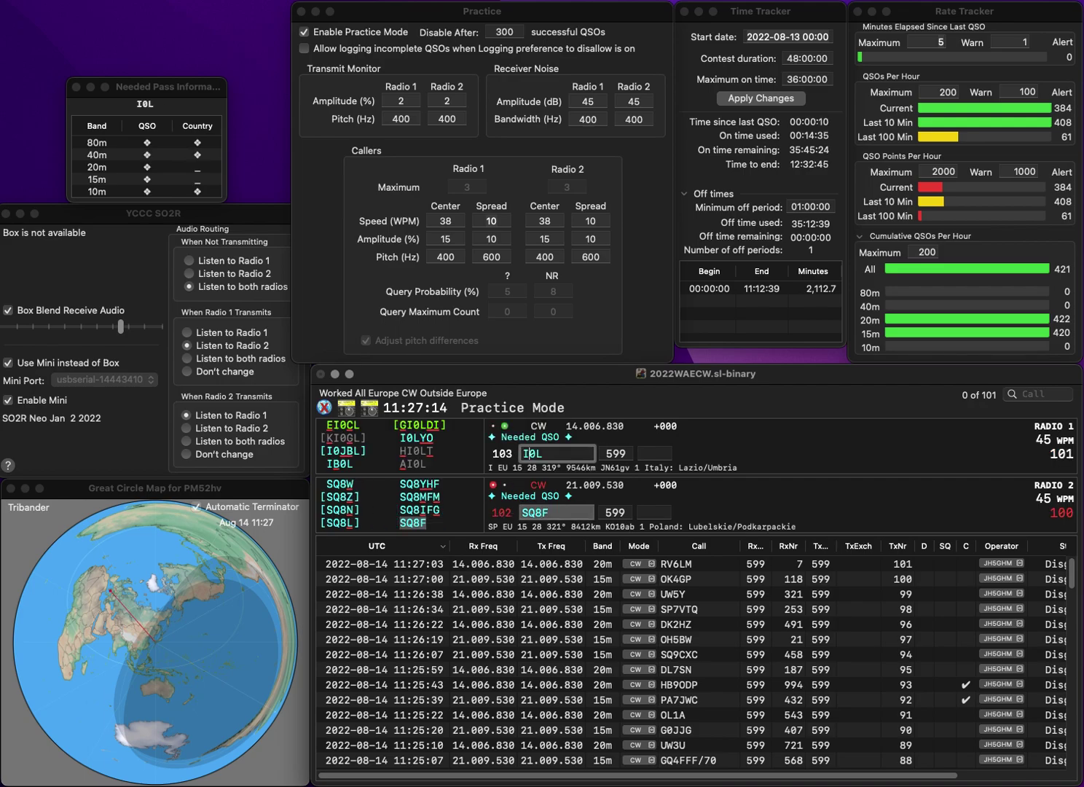
type("B")
key("Return")
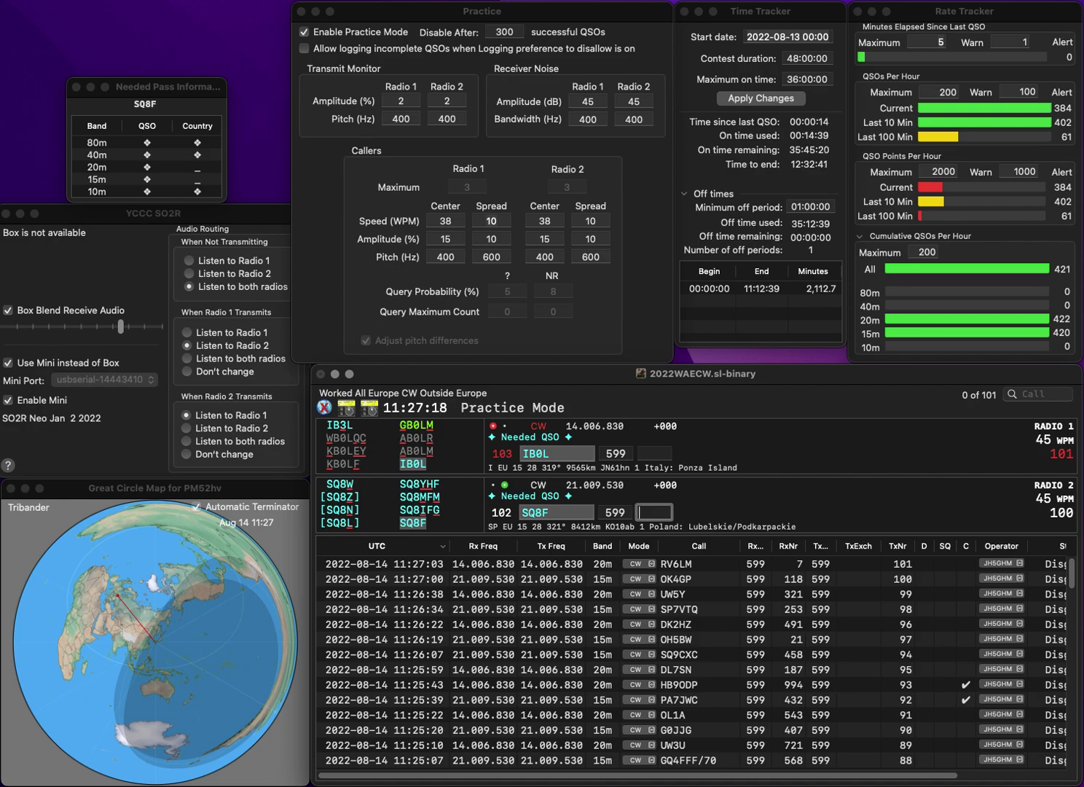
Step: Log SQ8F on Radio 2 with received number 403 and IB0L on Radio 1 with number 993
type("403")
key("Return")
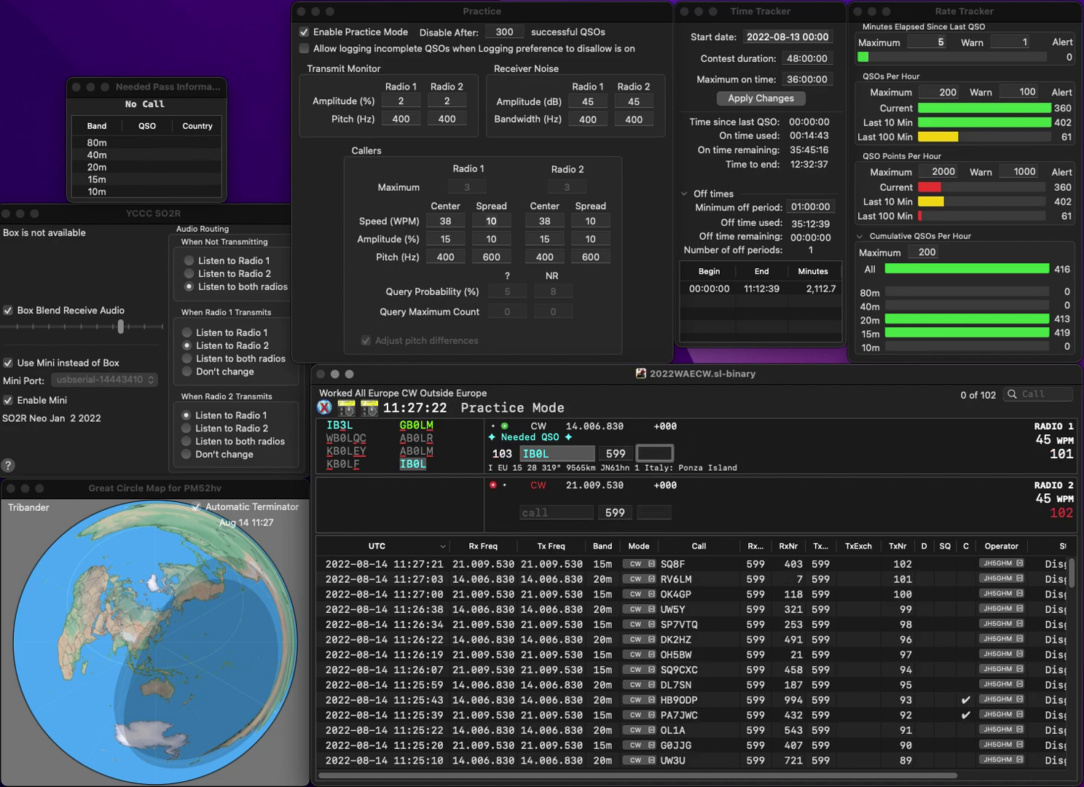
type("993")
key("Return")
type("BX")
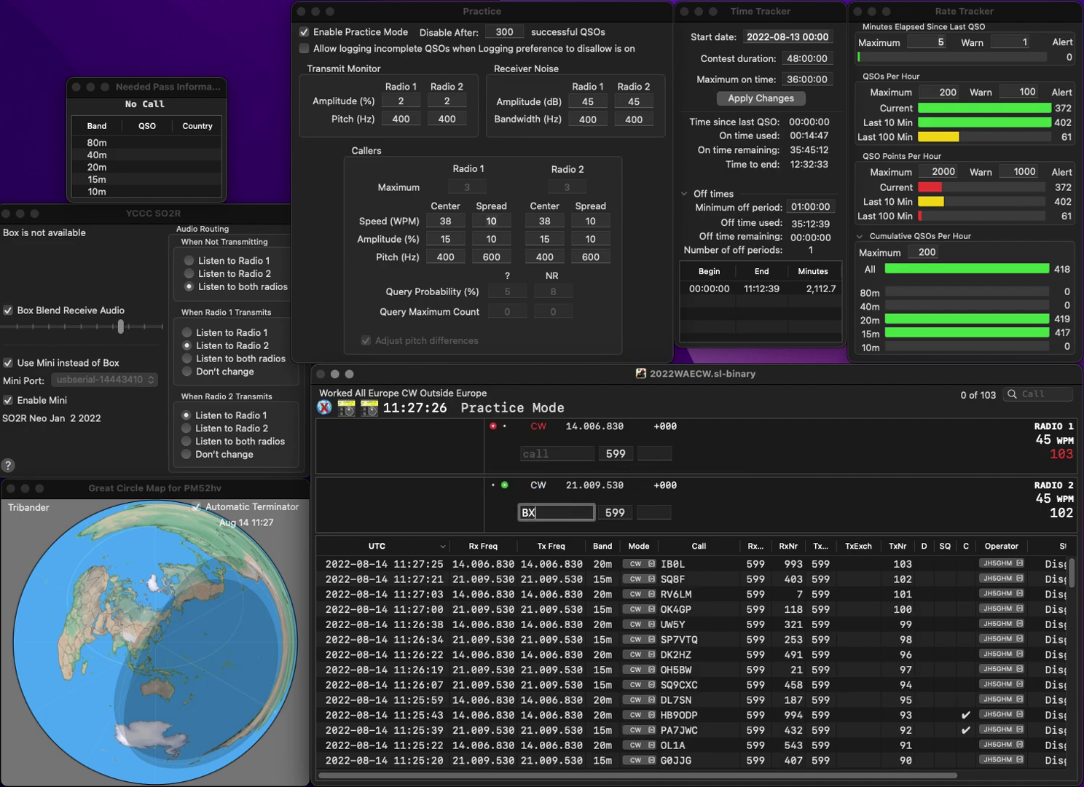
type("J")
key("Home")
type("EA1")
key("Return")
type("LA4GHA")
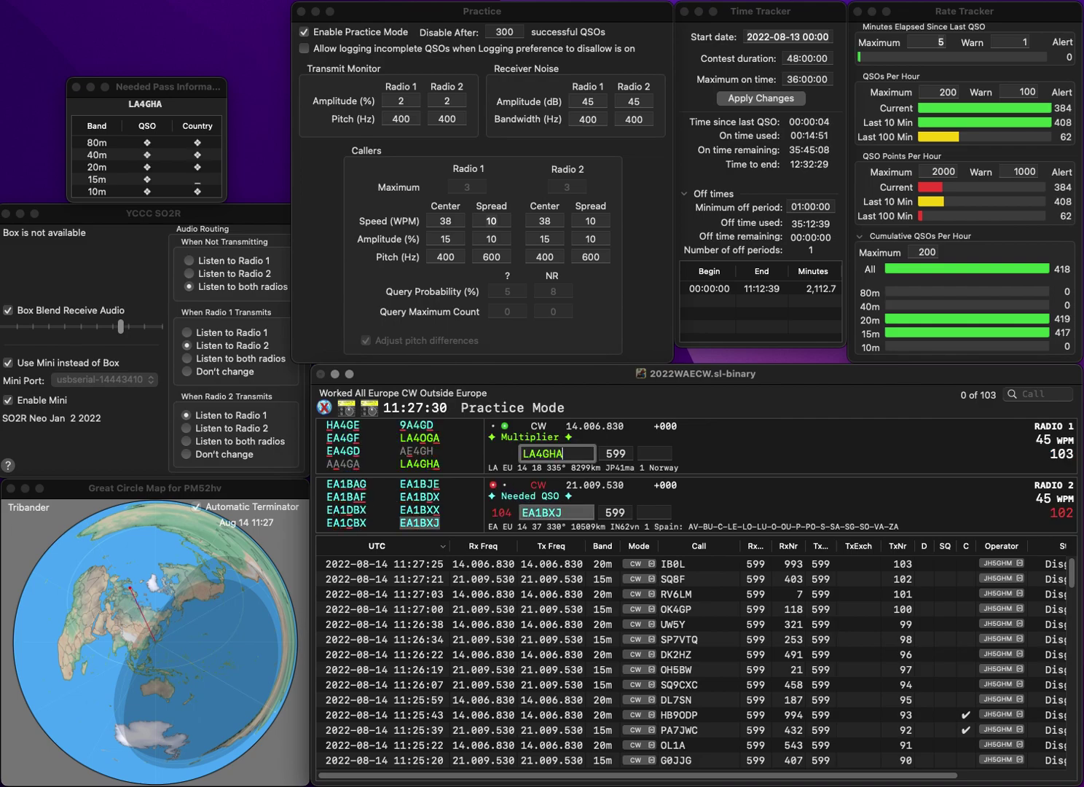
key("Return")
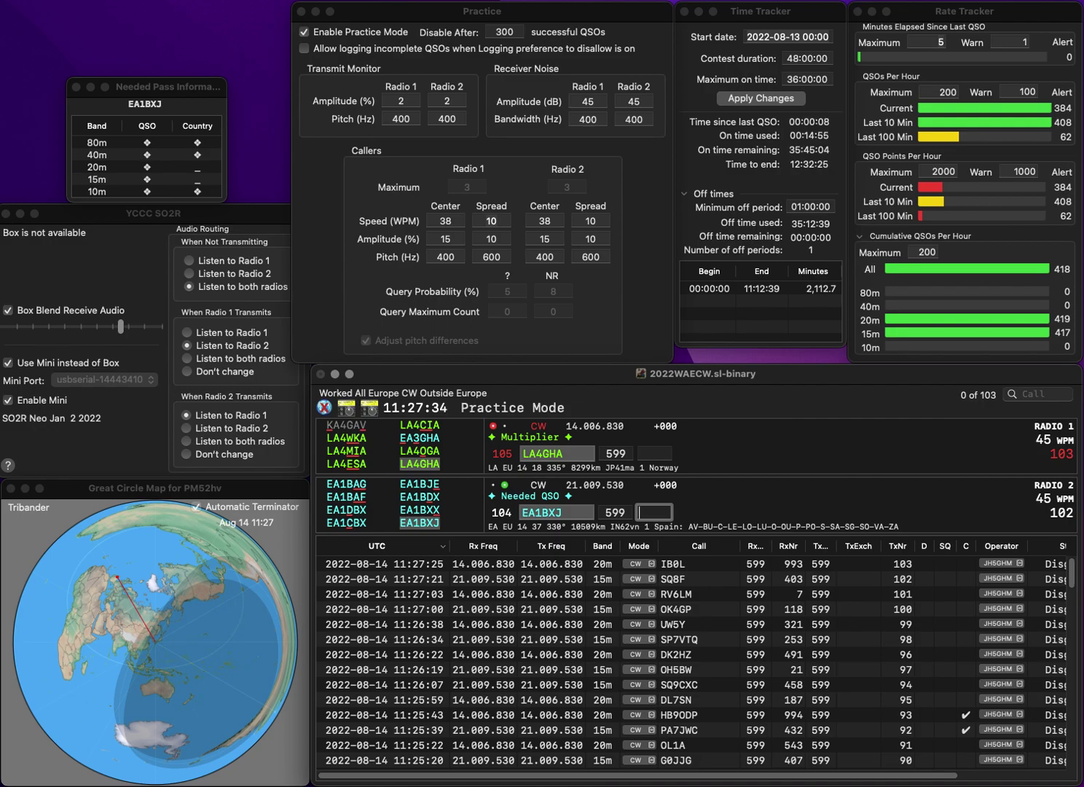
type("33")
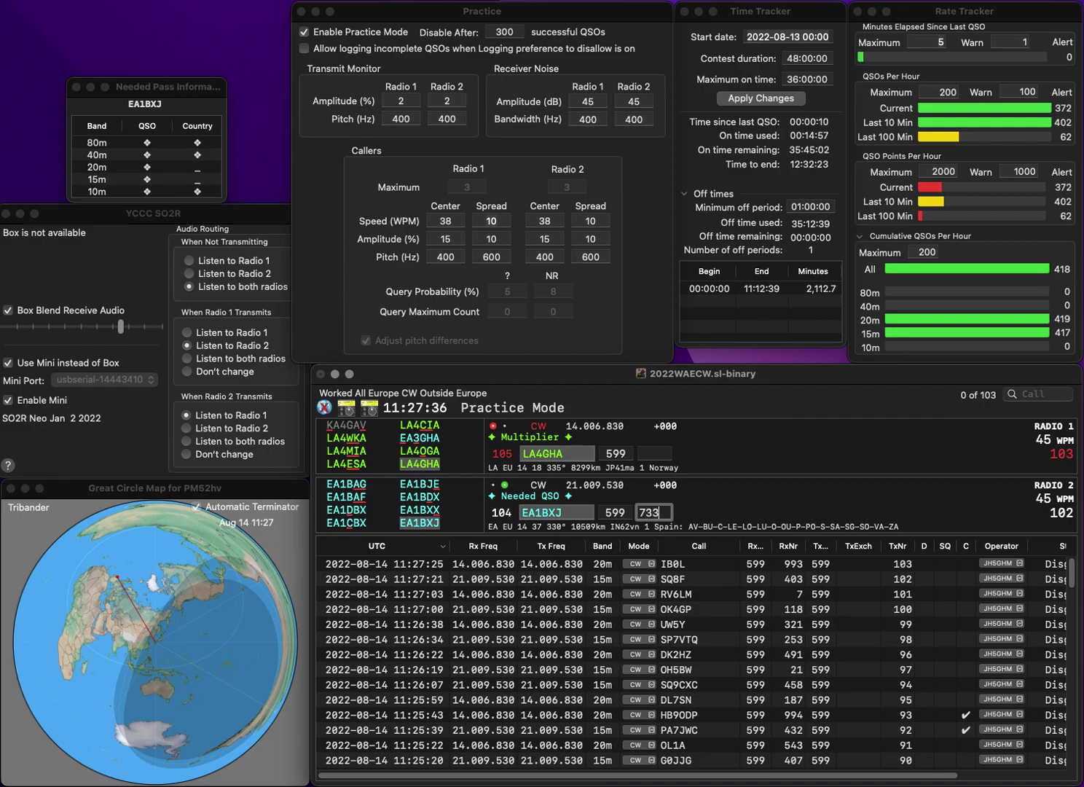
key("Return")
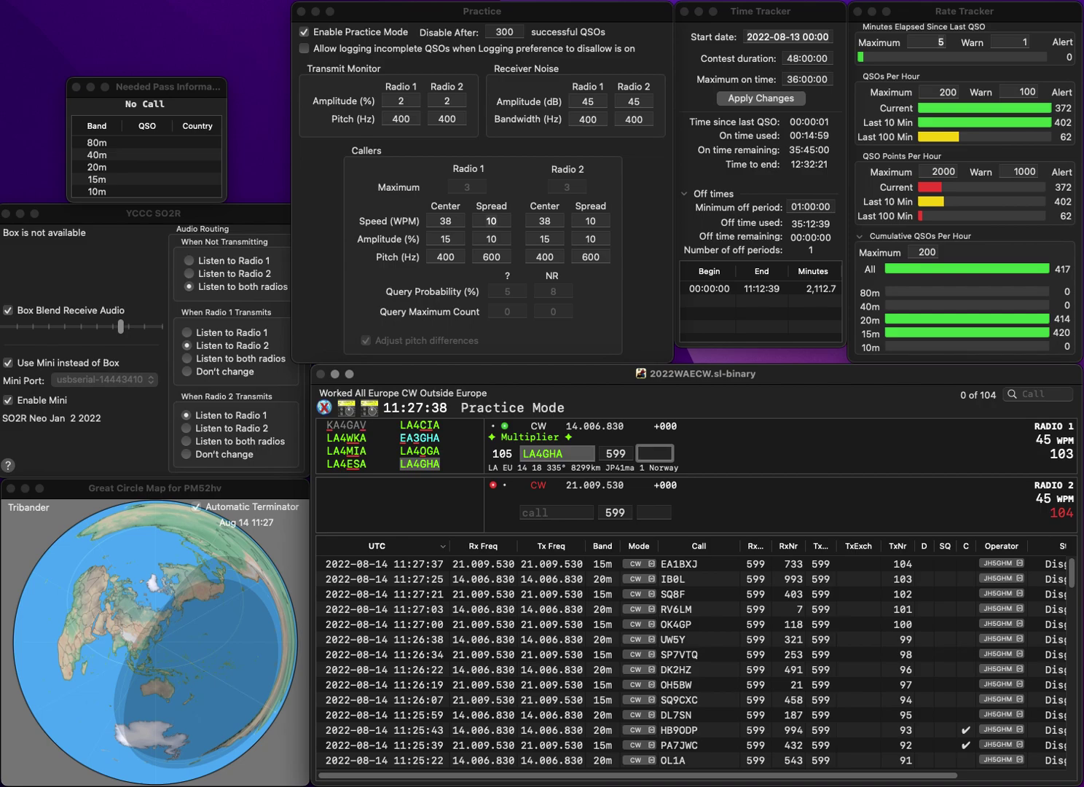
type("11")
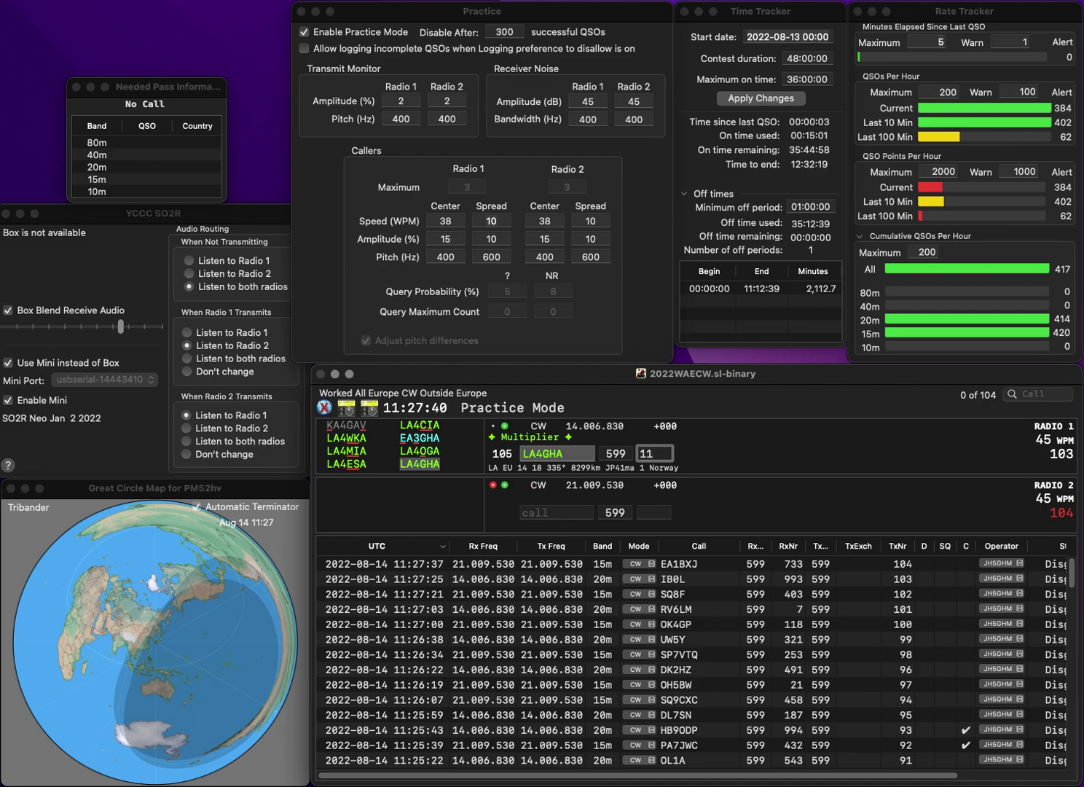
type("3")
key("Return")
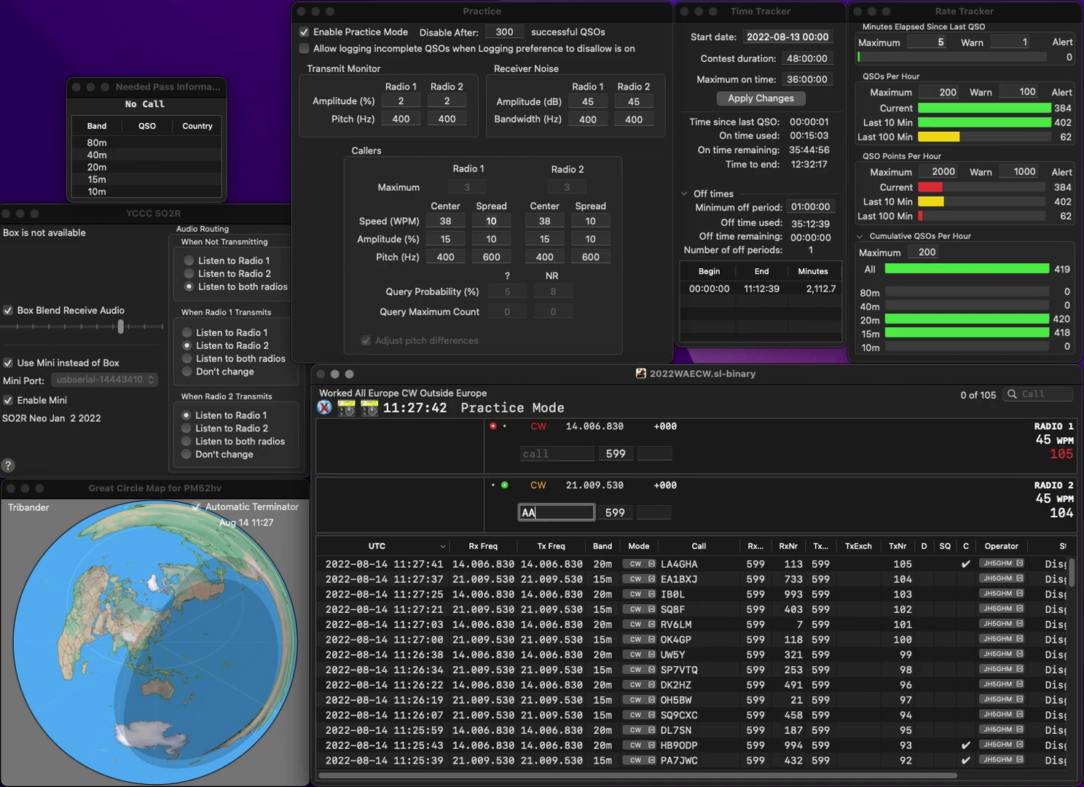
key("Return")
type("G4FAZ")
key("Return")
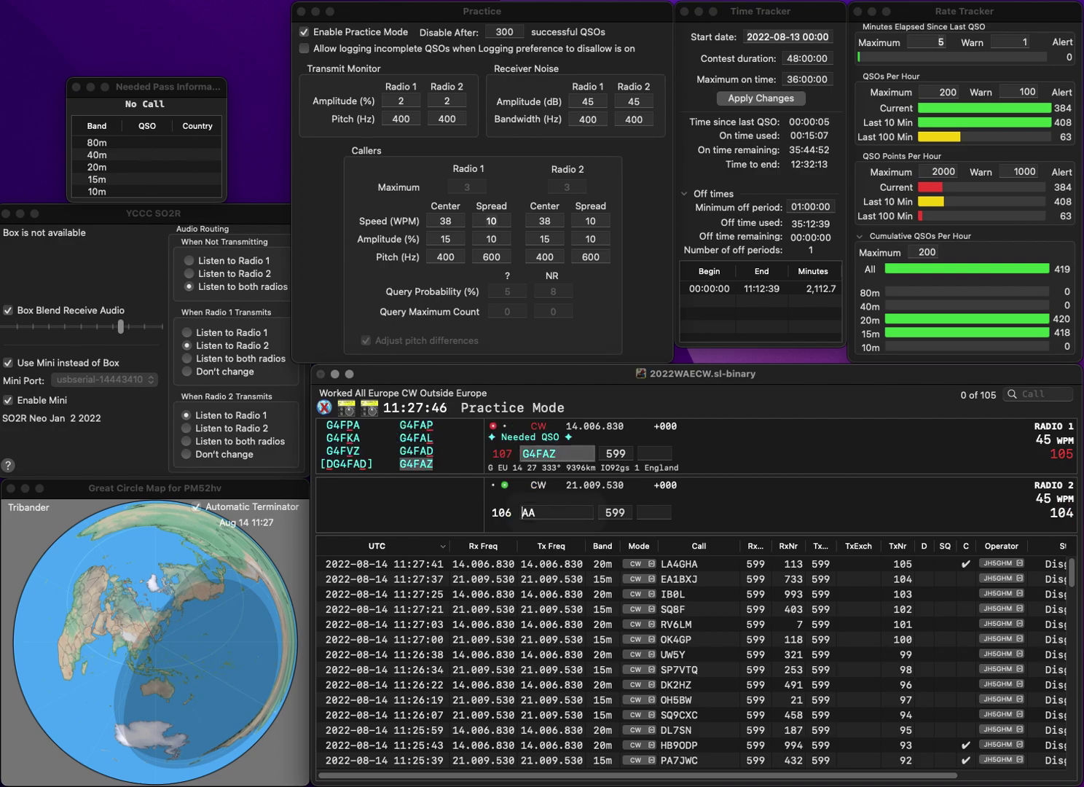
Step: Complete the Radio 2 caller's call as R2AEA and send the exchange
type("R2")
key("Right")
type("E")
key("Return")
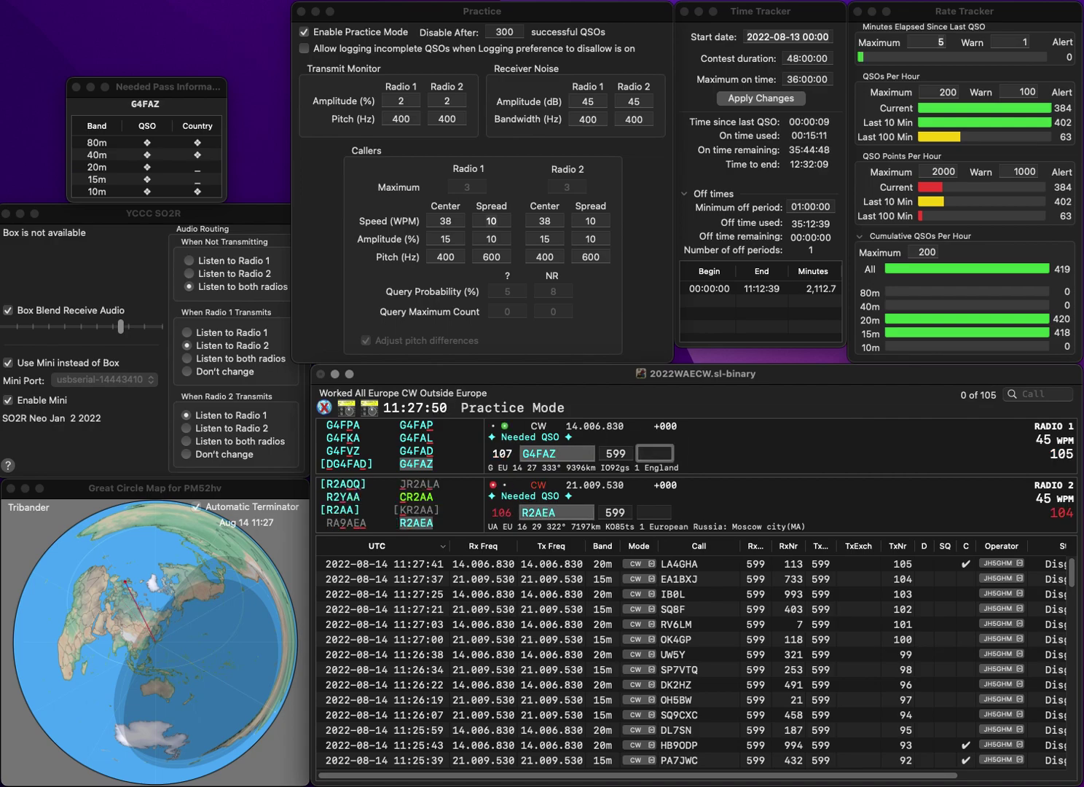
type("173")
key("Return")
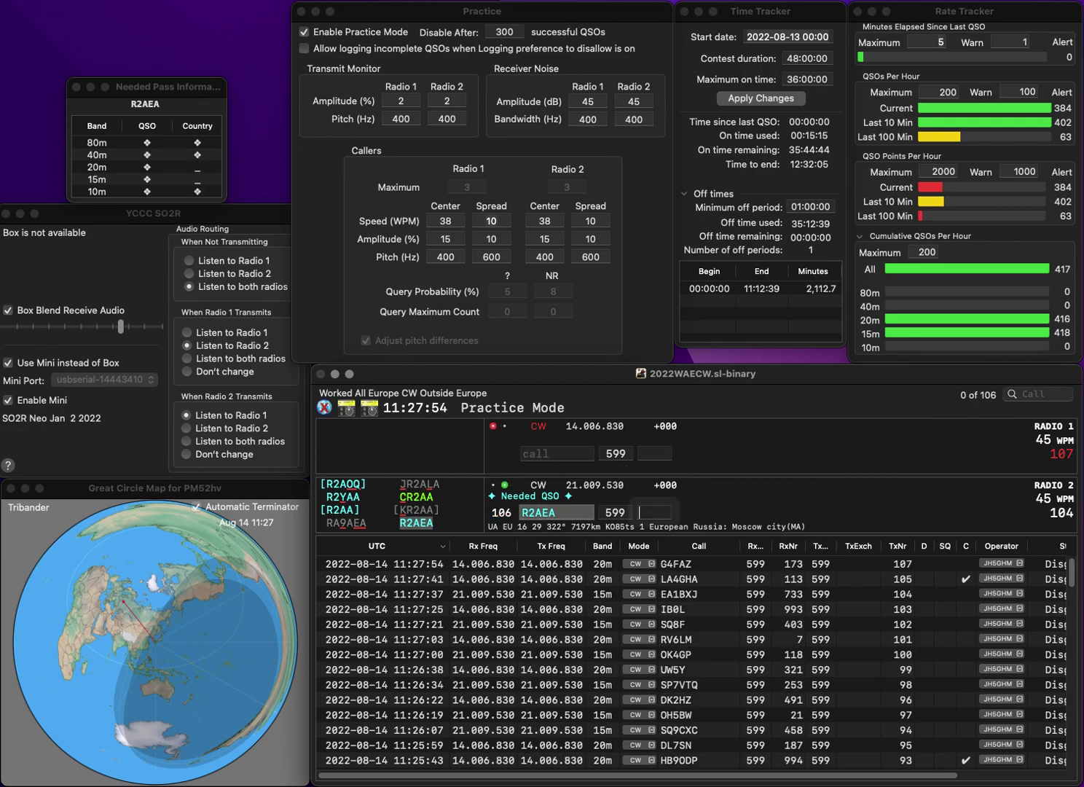
type("948")
key("Return")
type("GM0TKB")
key("Return")
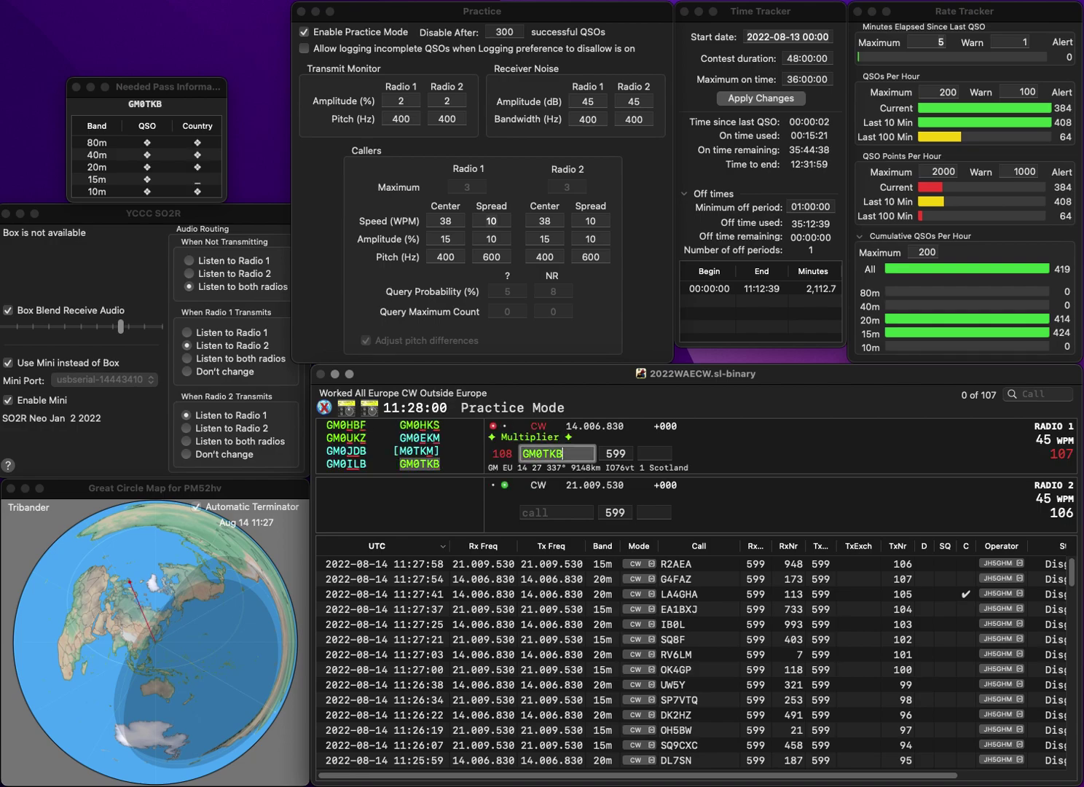
type("G0ATG")
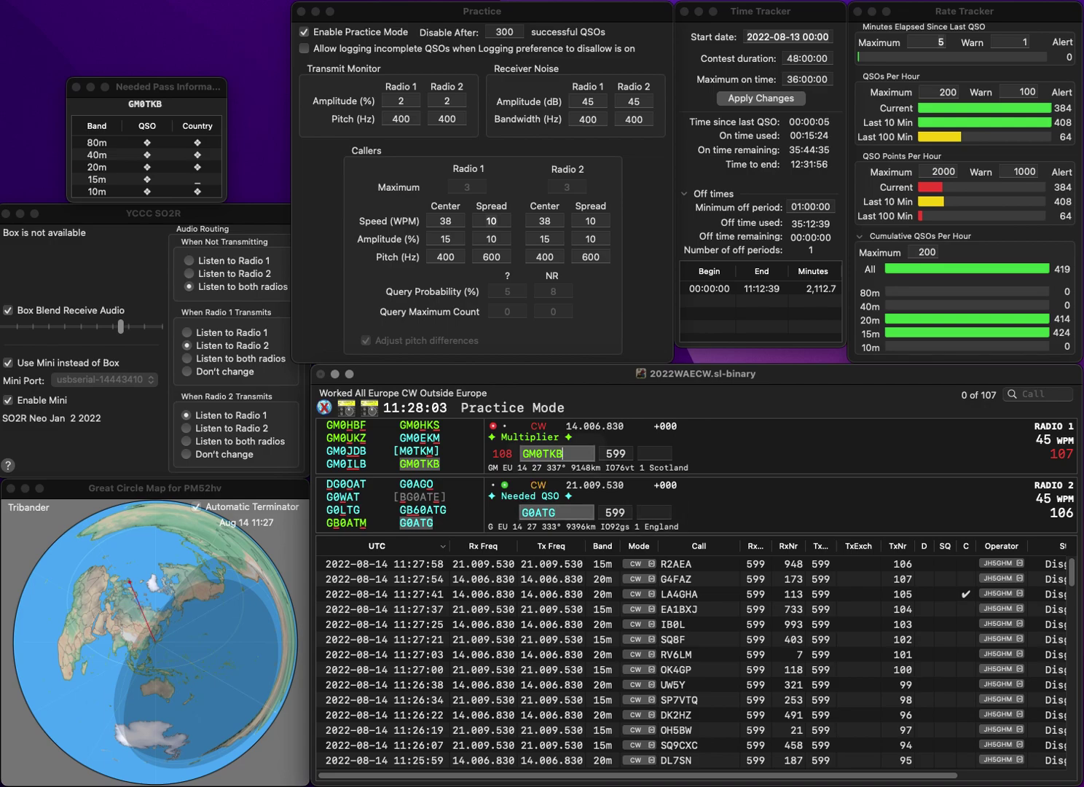
key("space")
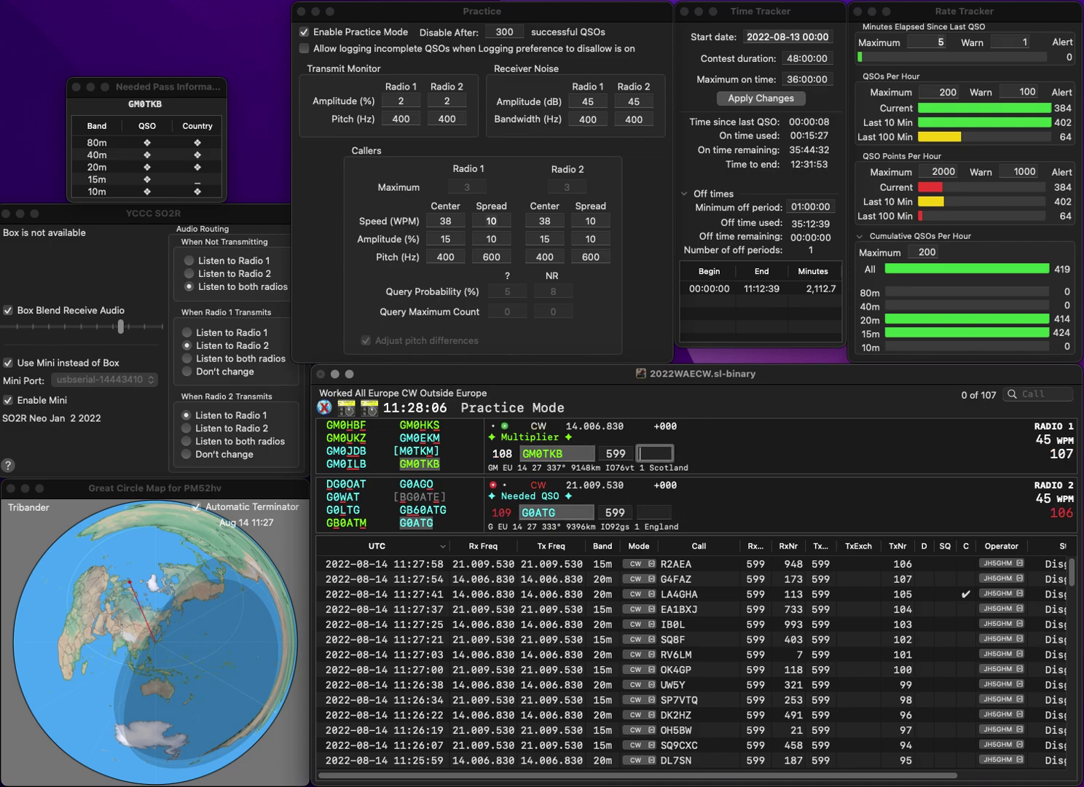
Step: Log GM0TKB on Radio 1 with received number 706 and G0ATG on Radio 2 with number 174
type("706")
key("Return")
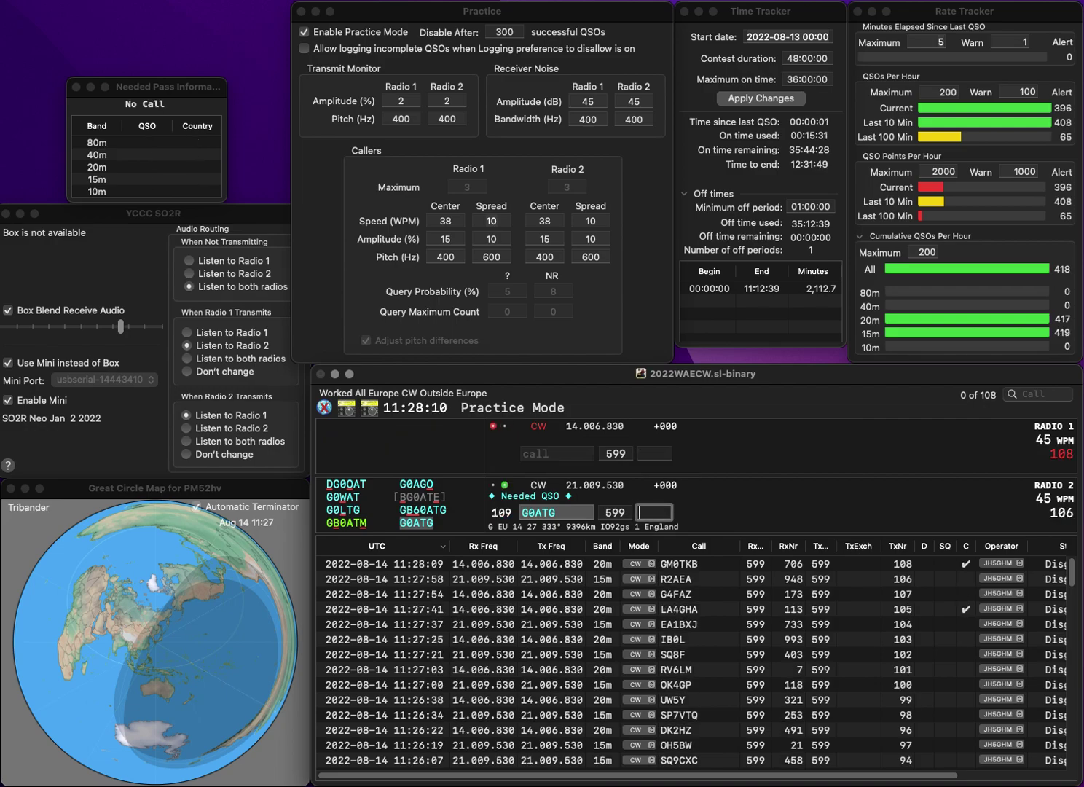
type("174")
key("Return")
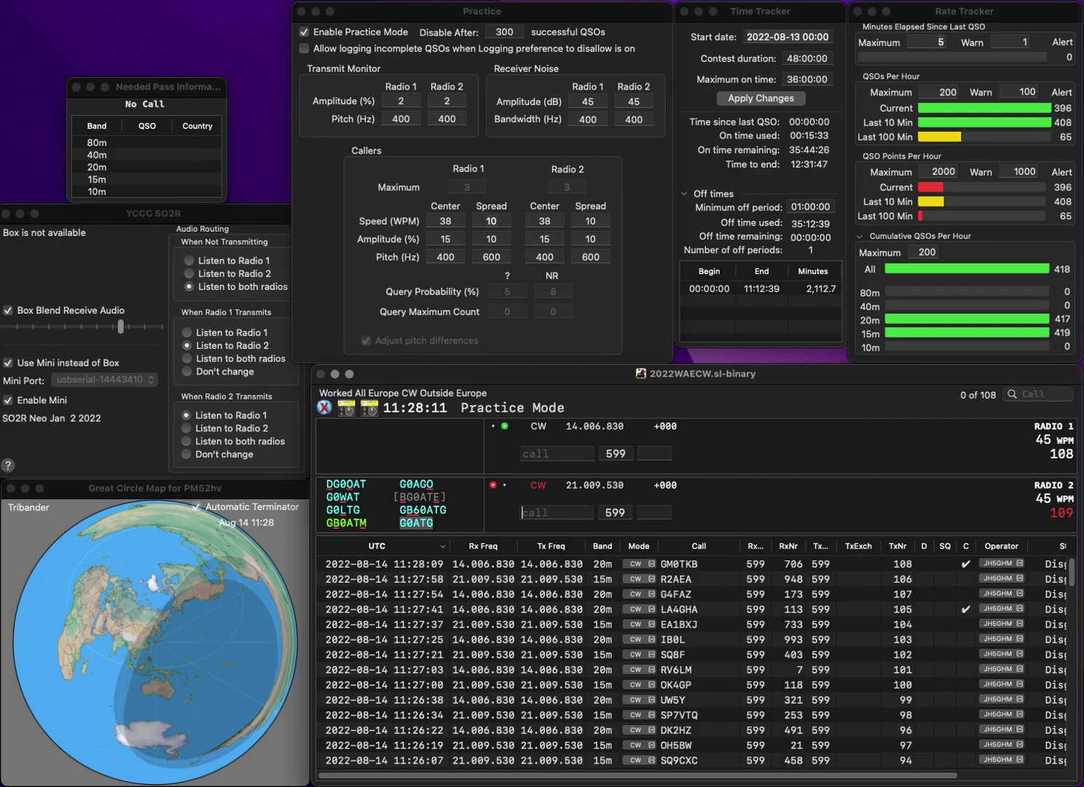
type("F1")
type("FVN")
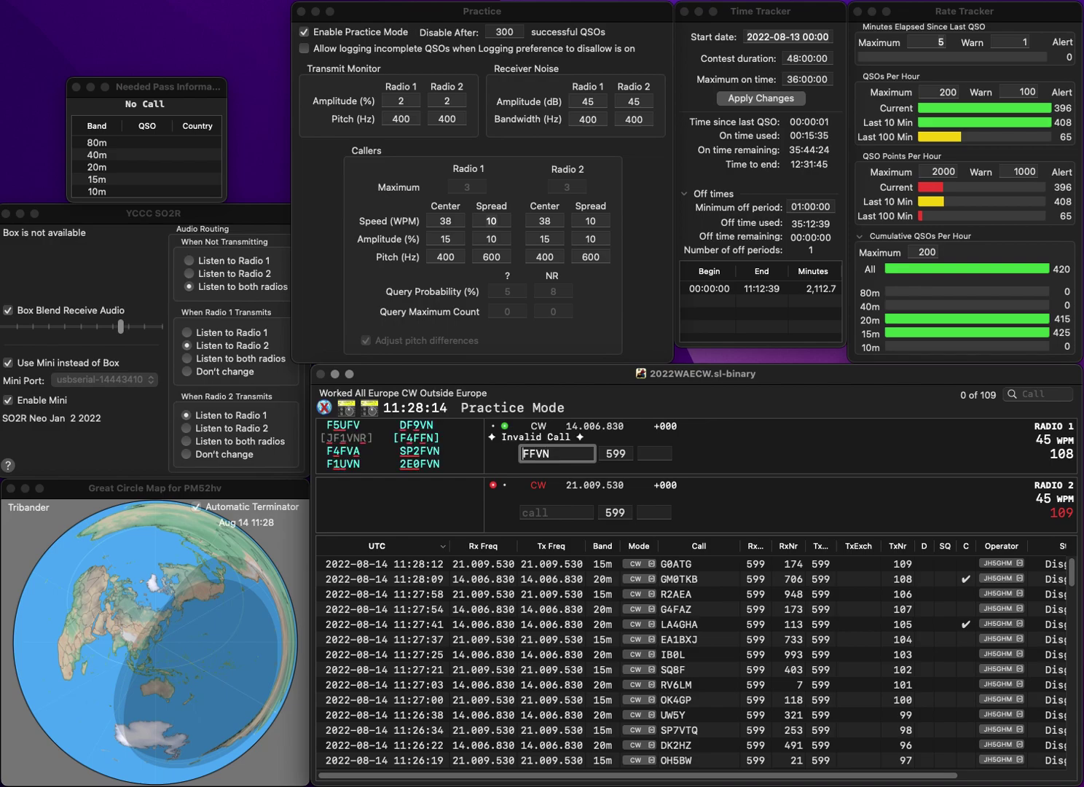
key("Left")
key("Left")
key("Left")
type("1")
key("BackSpace")
type("1")
key("Delete")
type("U")
key("Return")
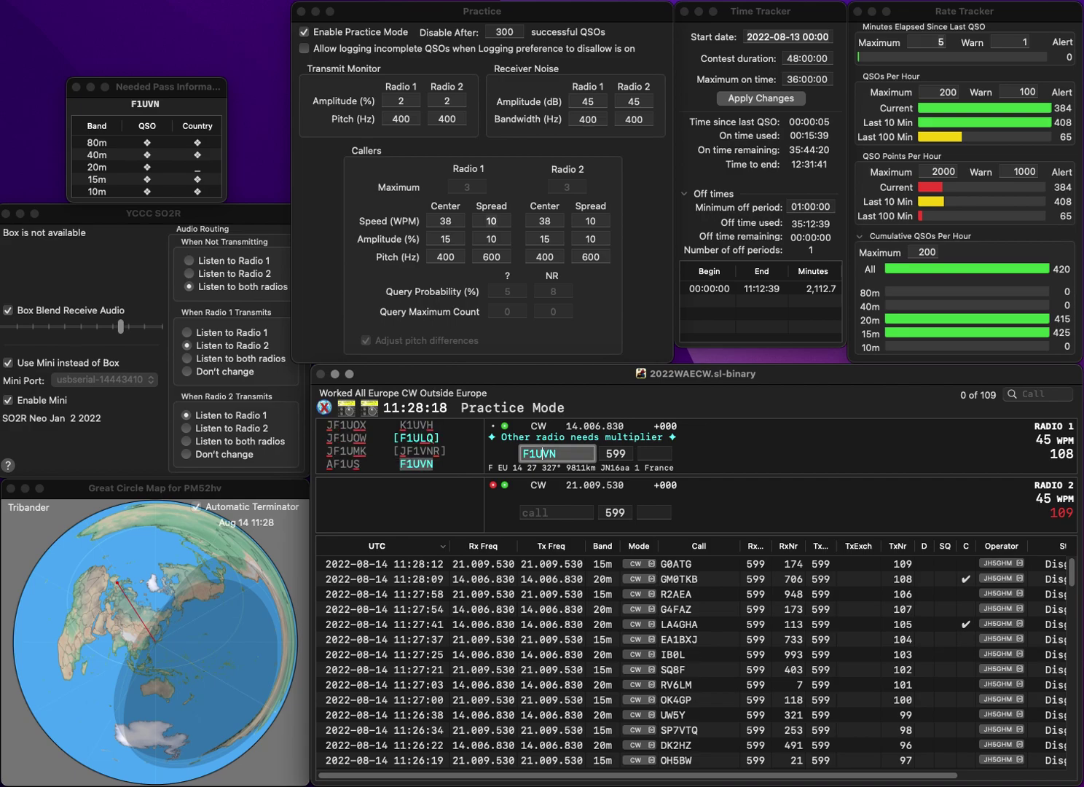
type("F")
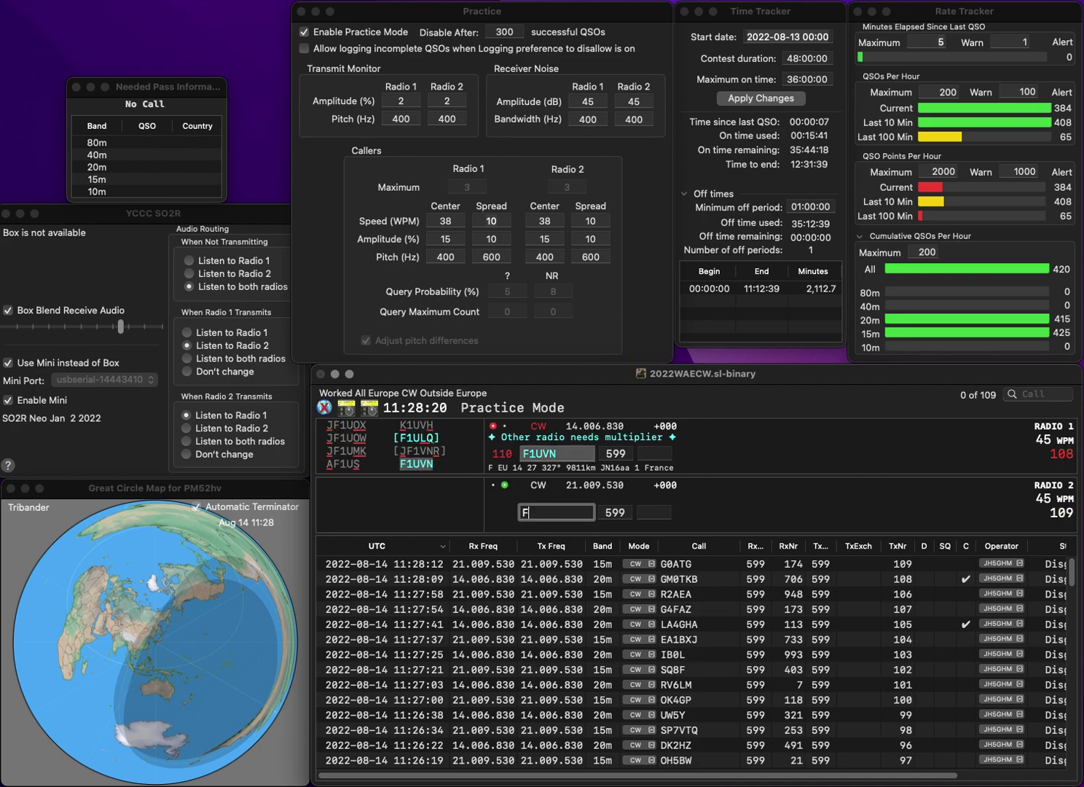
type("4VSG")
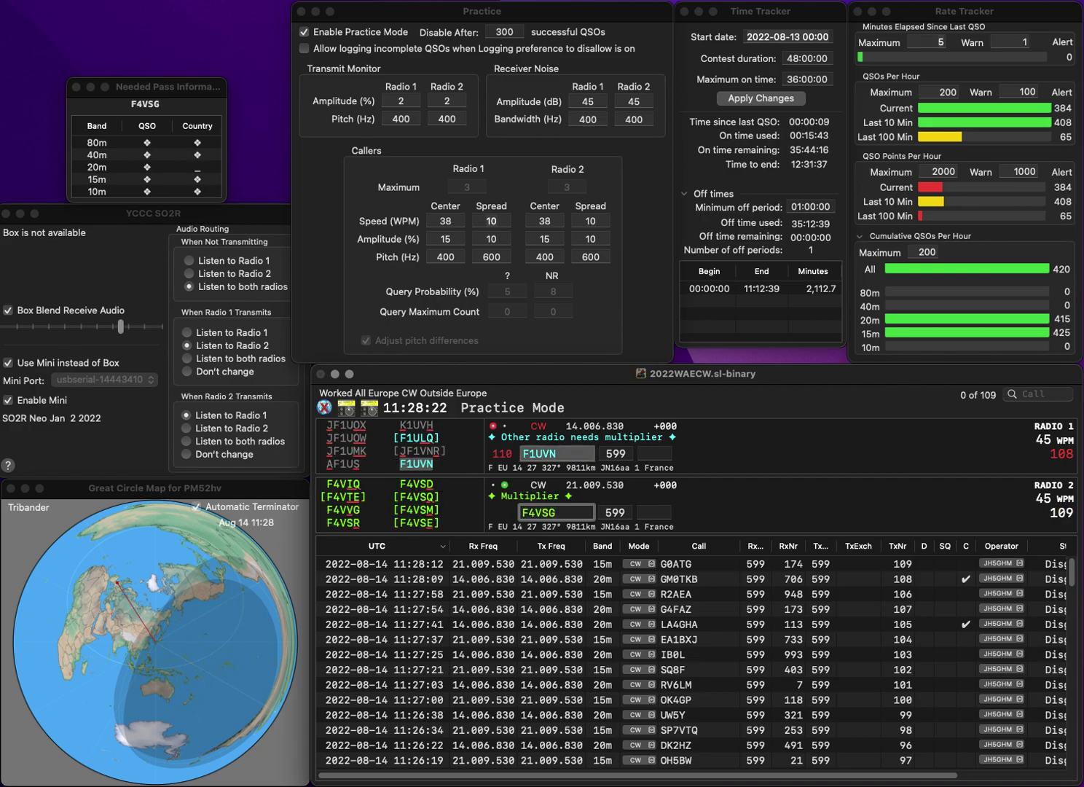
key("BackSpace")
type("M")
key("Return")
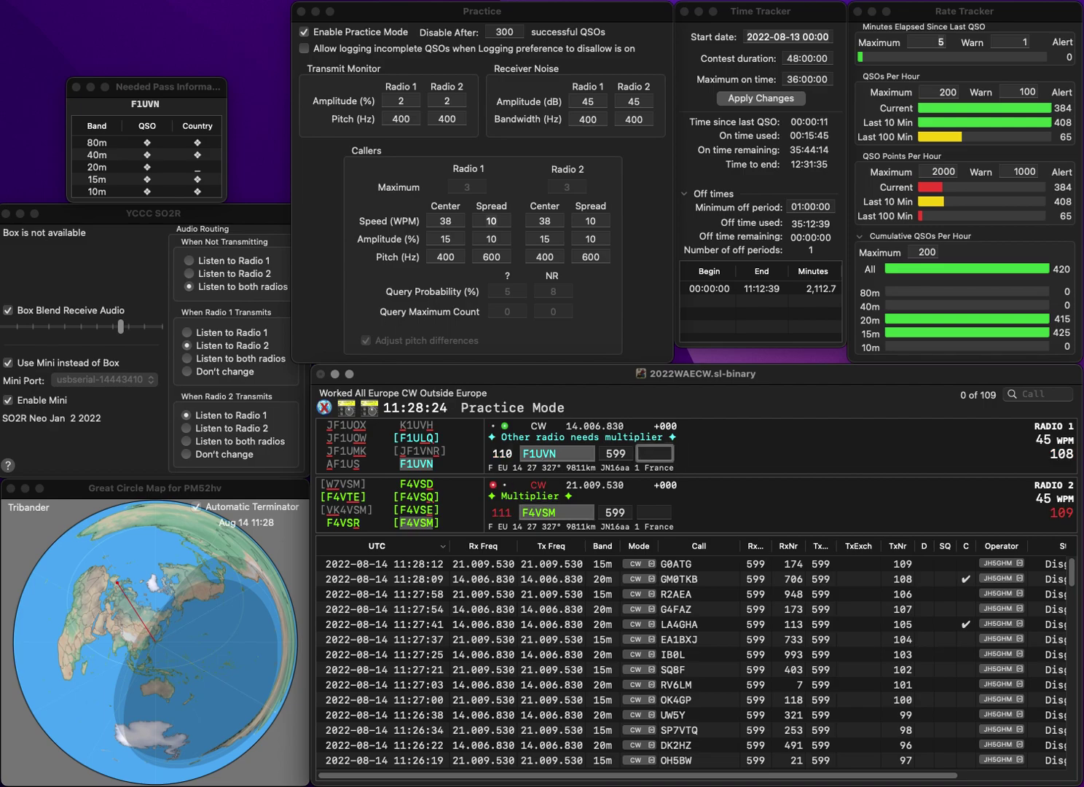
type("554")
key("Return")
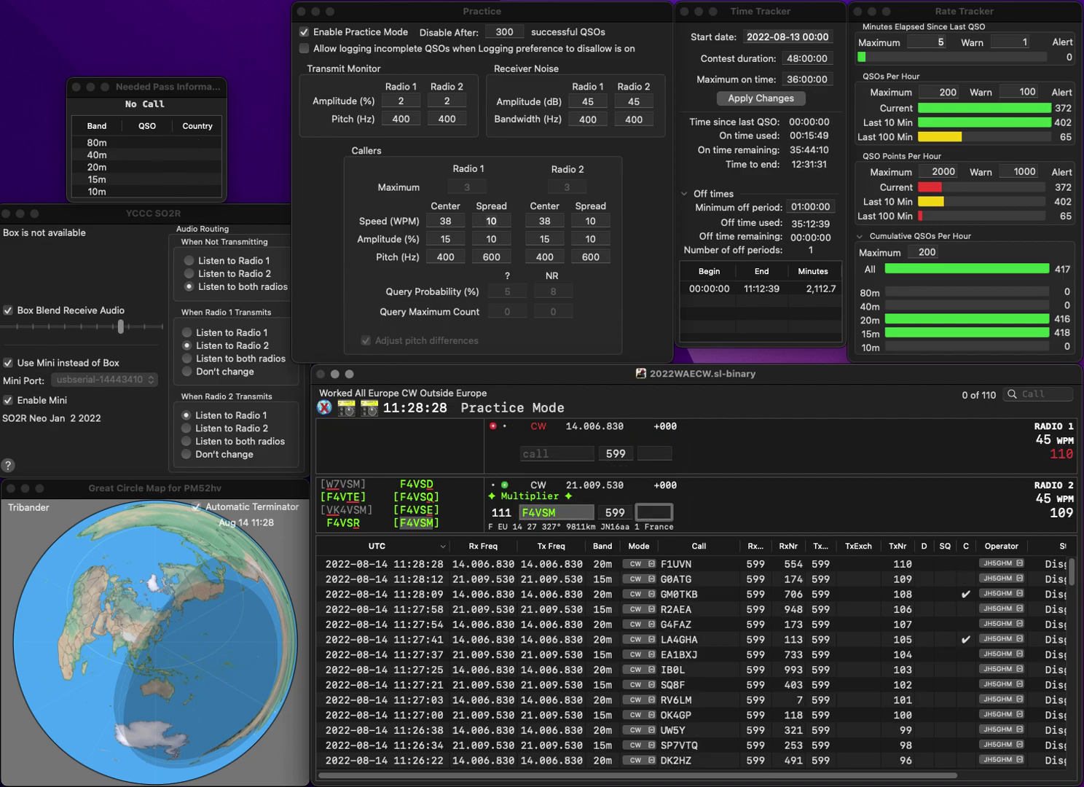
type("971")
key("Return")
type("SP7SZC")
key("Left")
key("Left")
key("Left")
key("Left")
type("P")
key("Return")
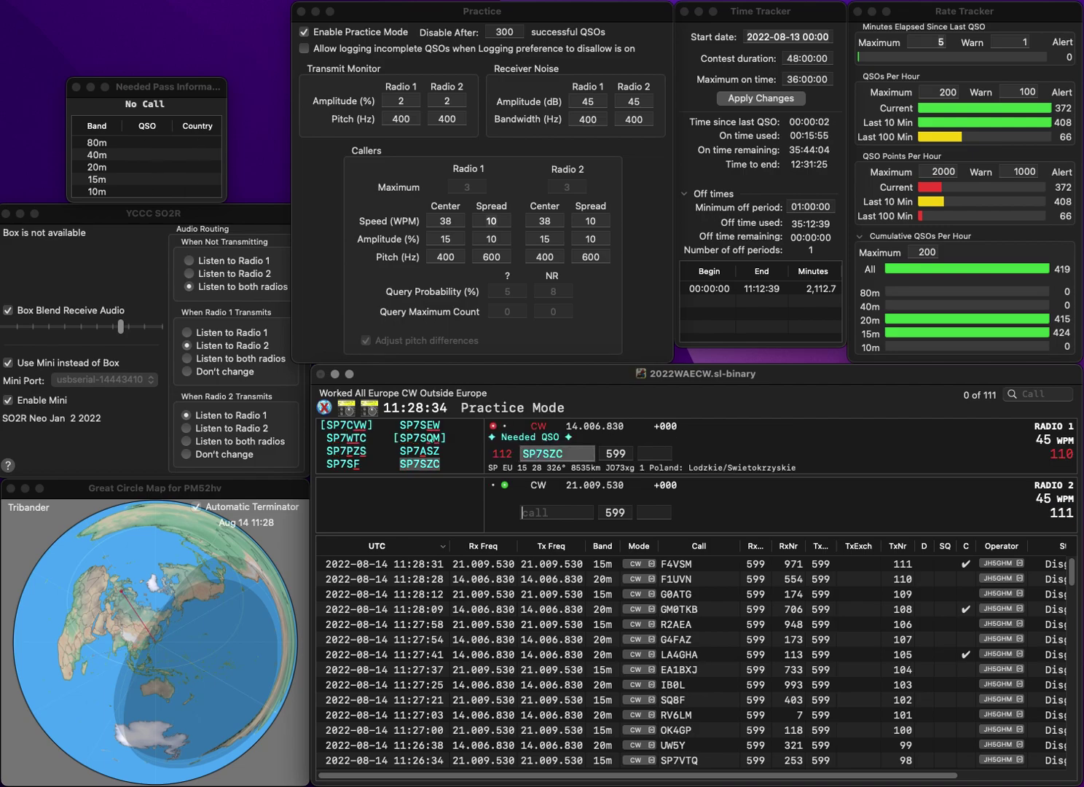
Step: Send the exchange to the partial call MFY on Radio 2 and log SP7SZC on Radio 1 with received number 472
type("MF")
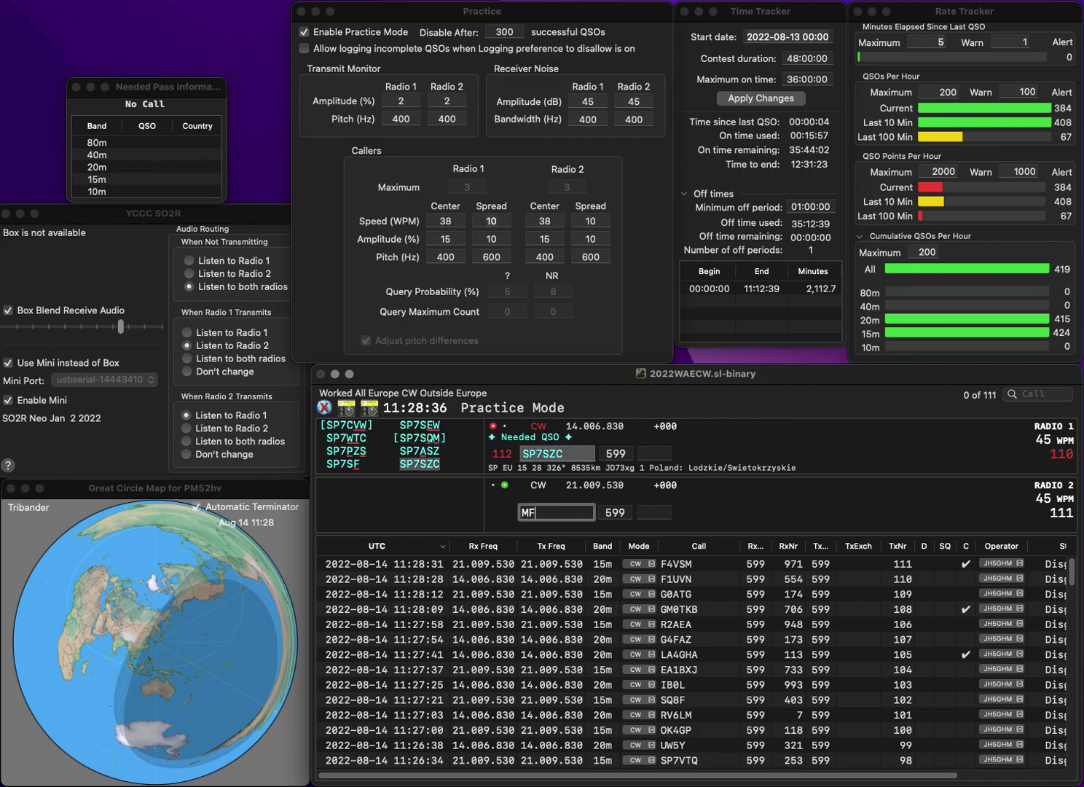
type("Y")
key("Return")
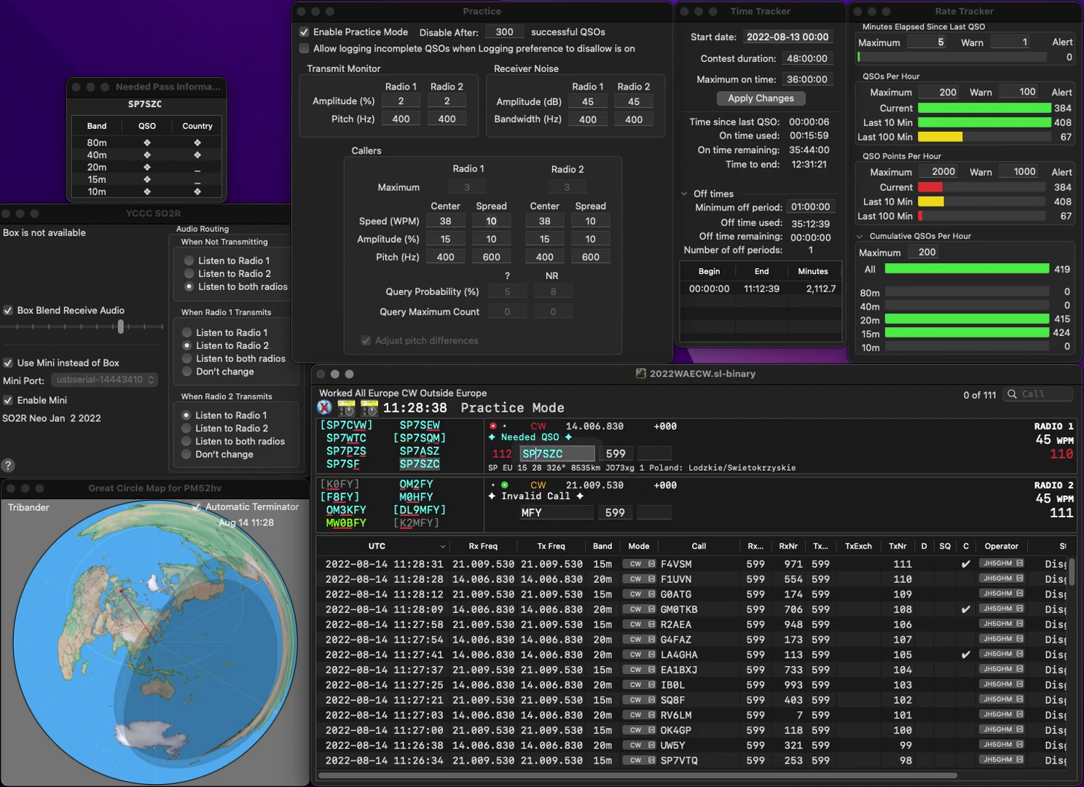
type("472")
key("Return")
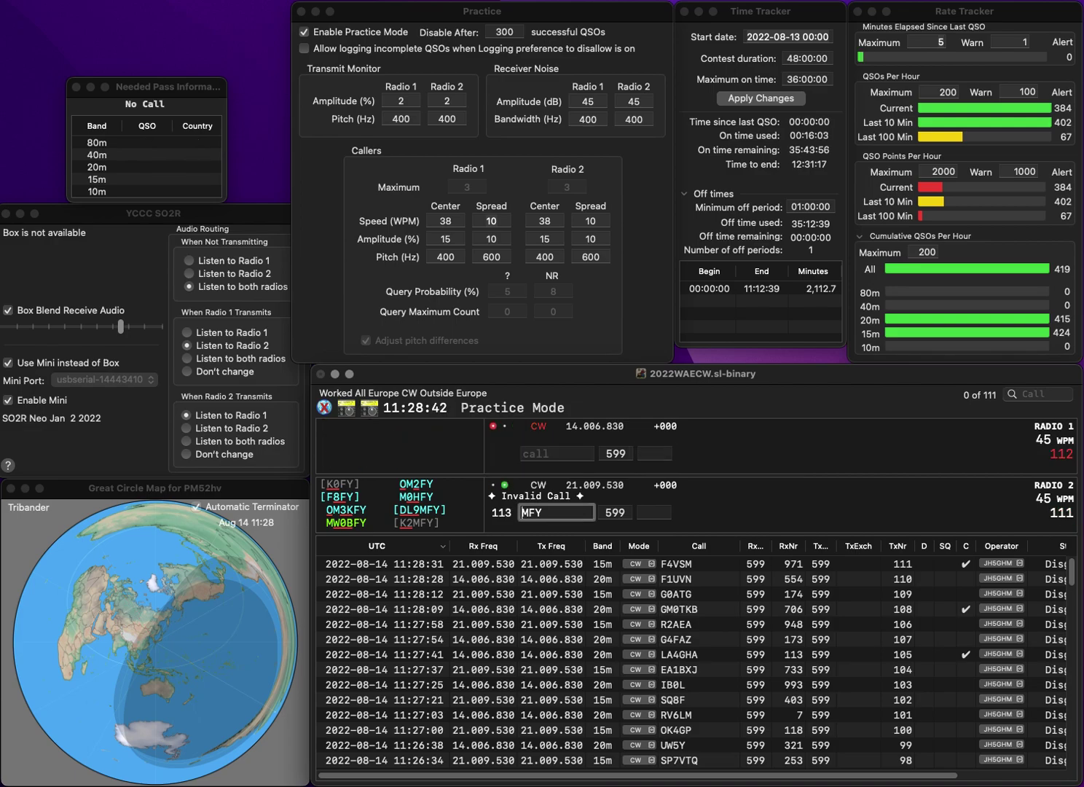
type("DL9")
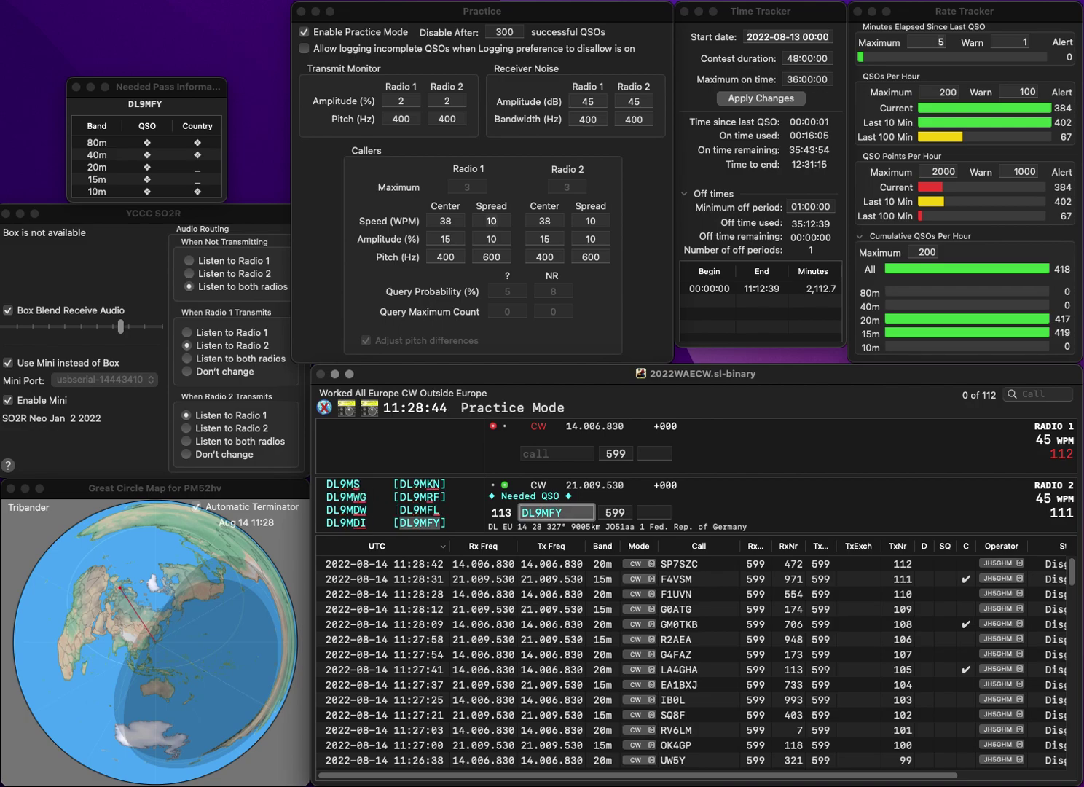
key("Return")
type("MI")
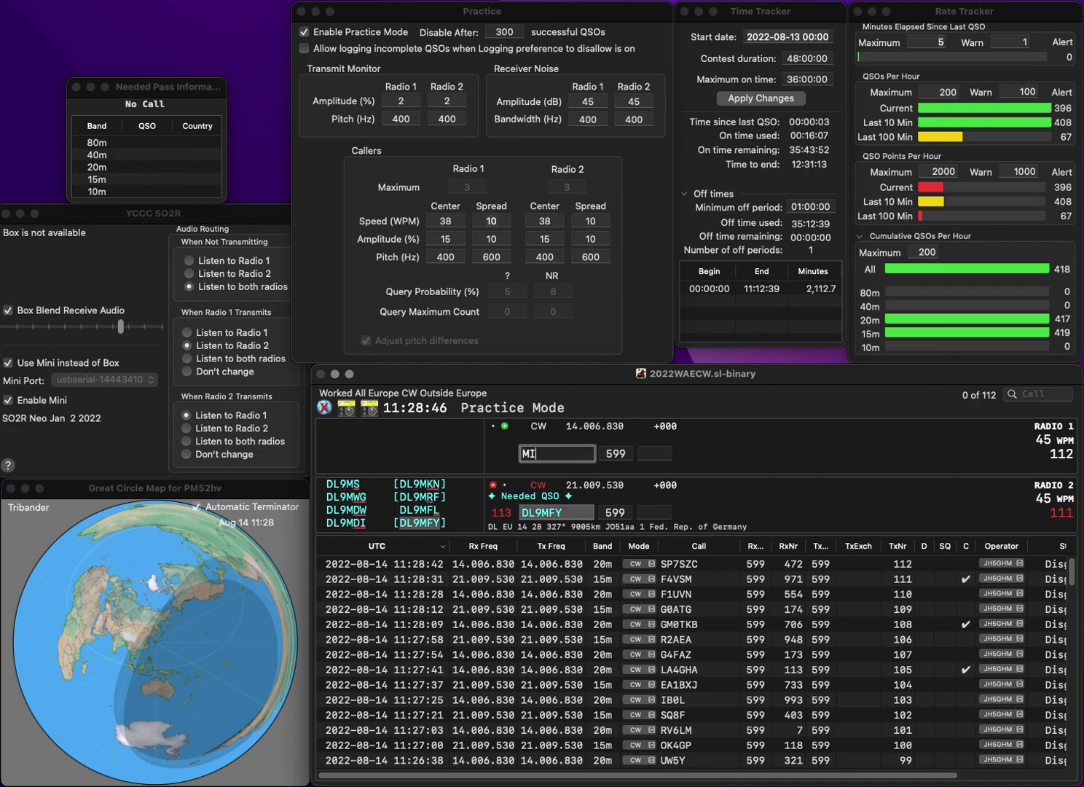
type("0AEY")
key("Return")
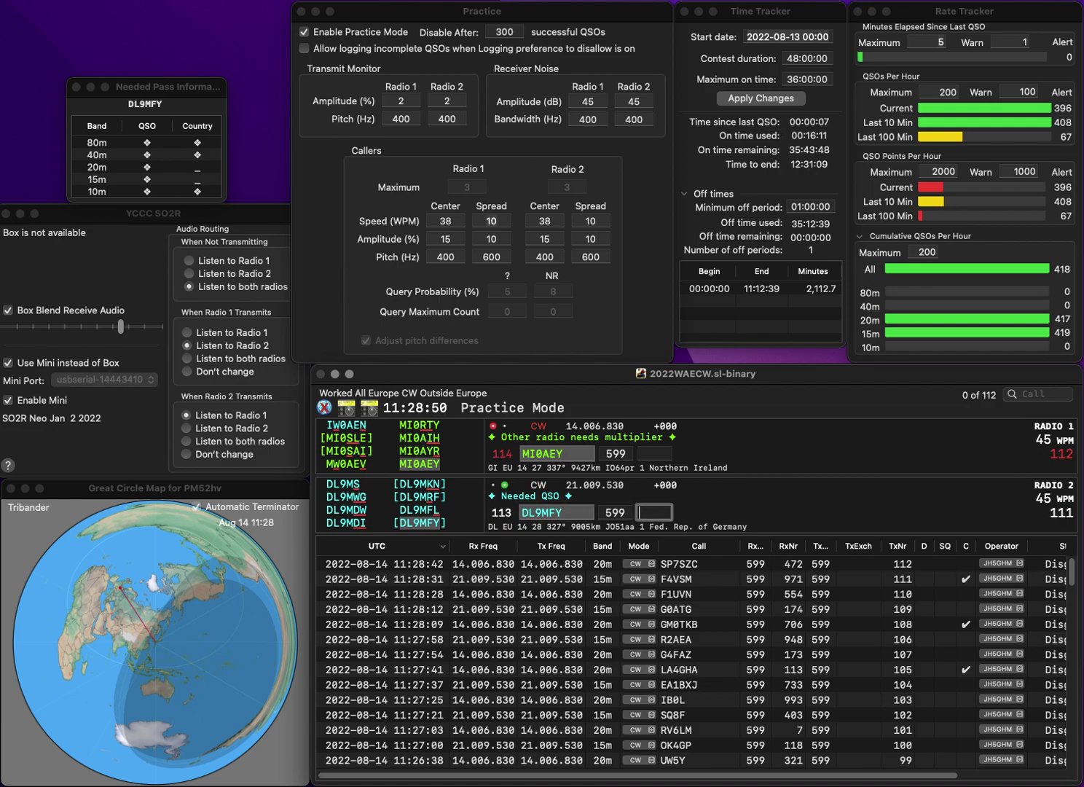
type("303")
key("Return")
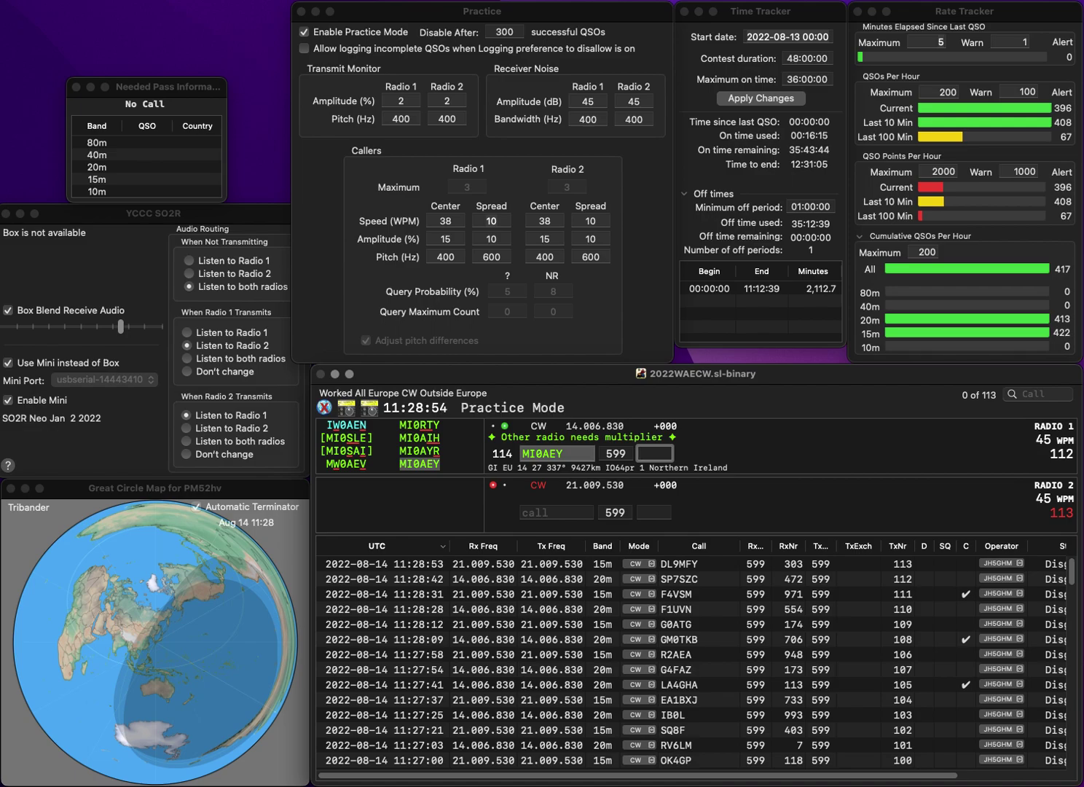
type("75")
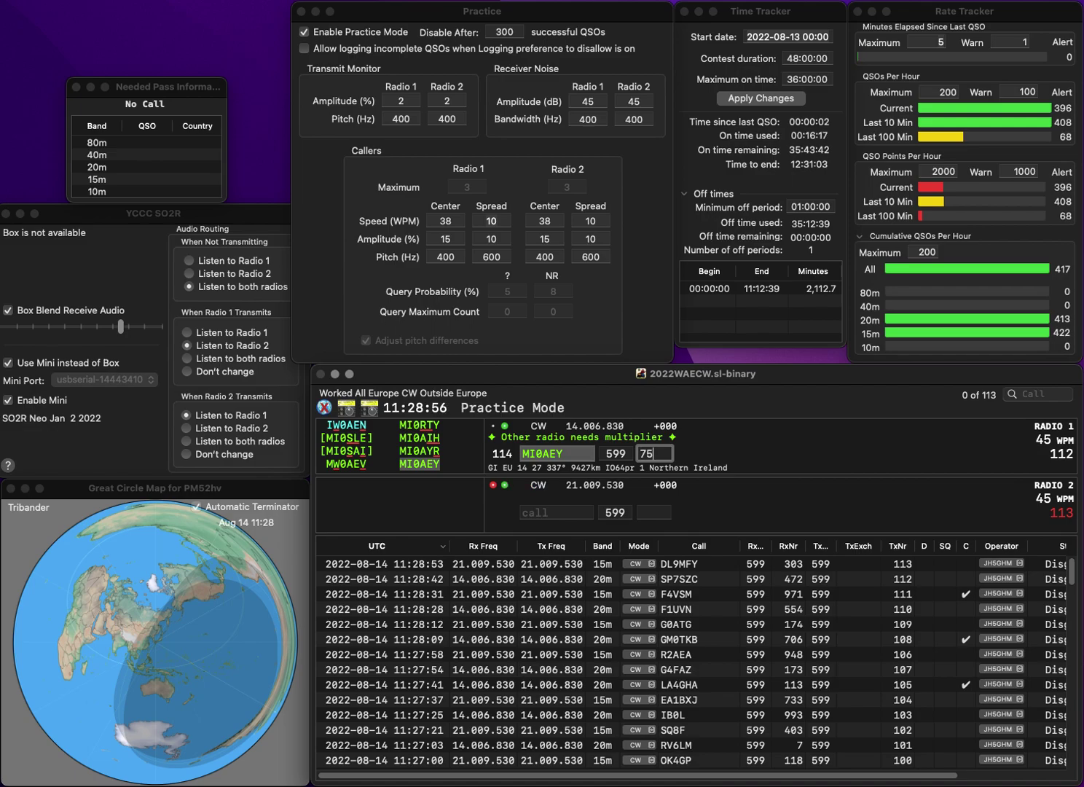
key("Return")
type("I1E")
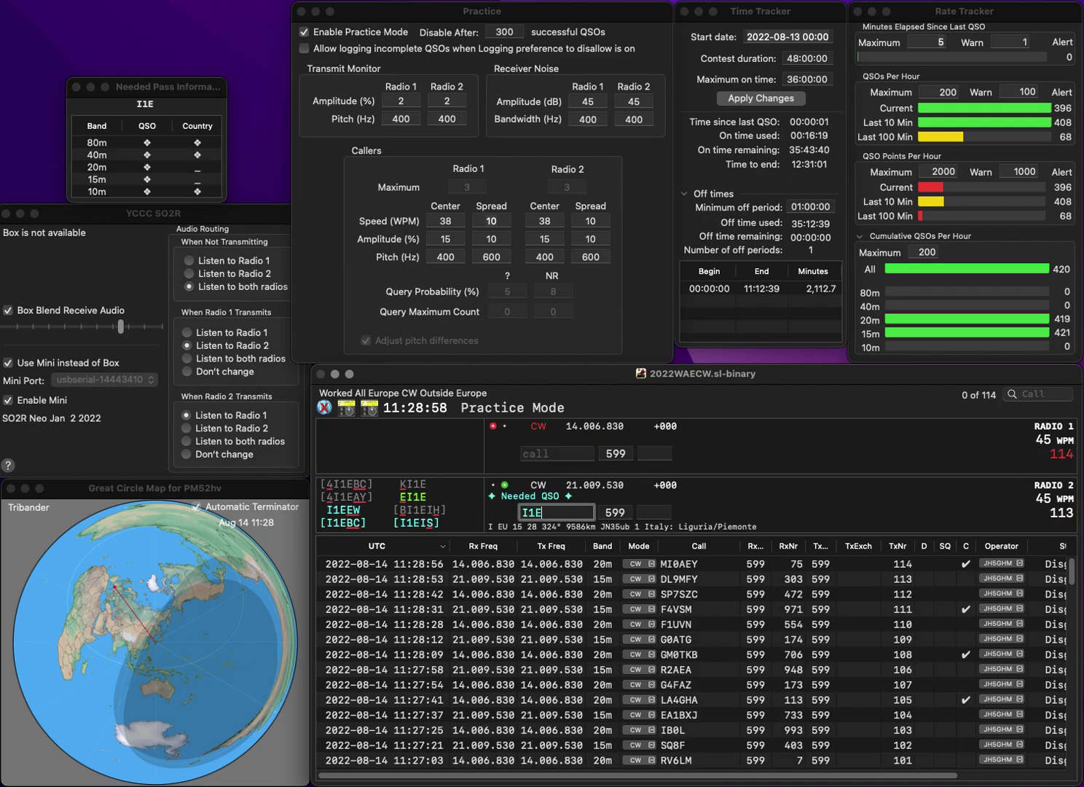
type("IIS")
key("Return")
type("M")
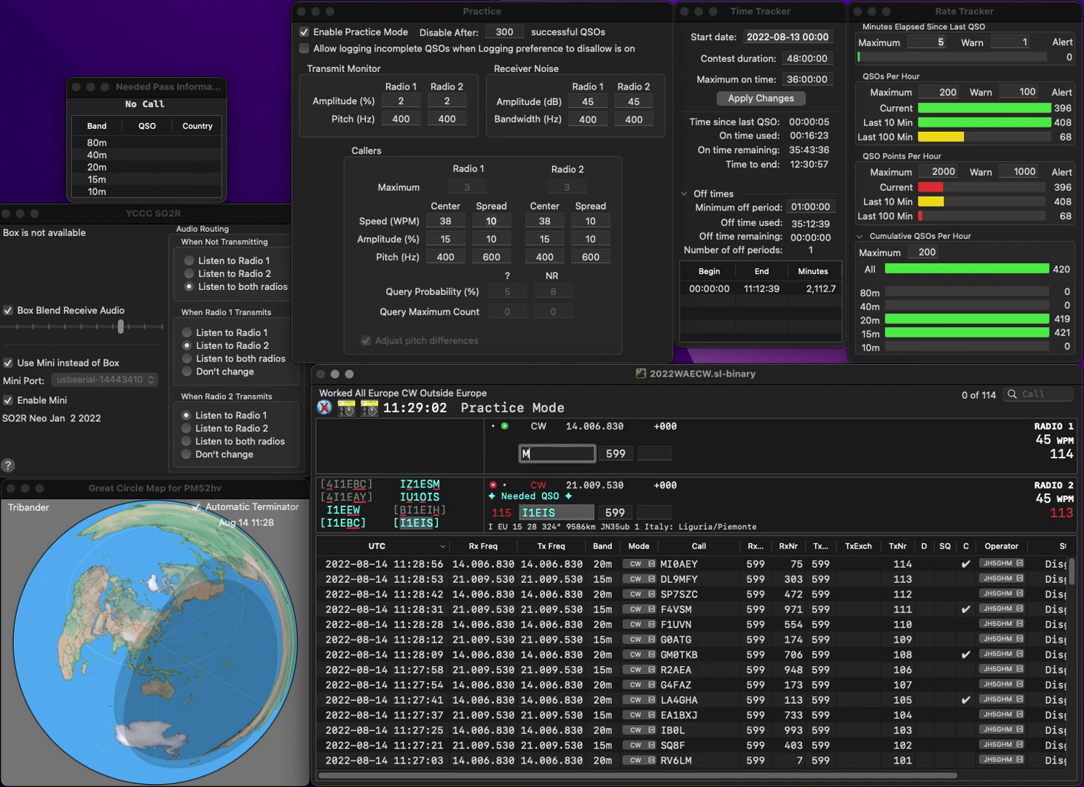
type("0YDB")
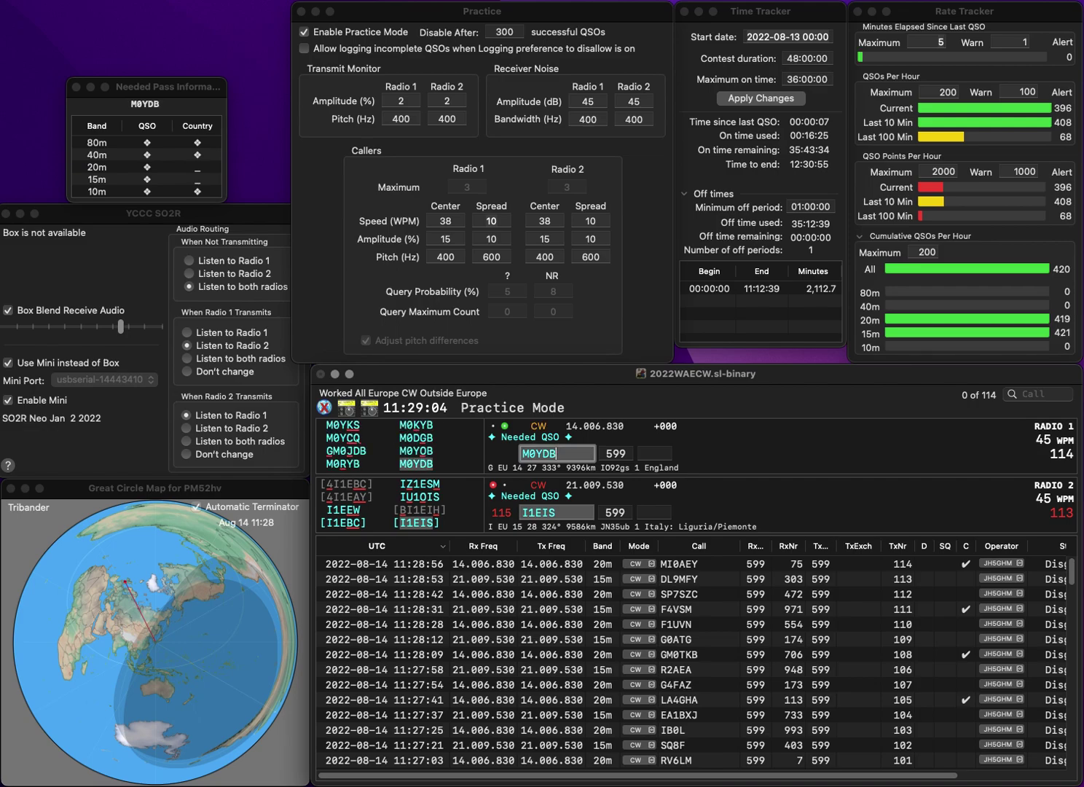
key("Return")
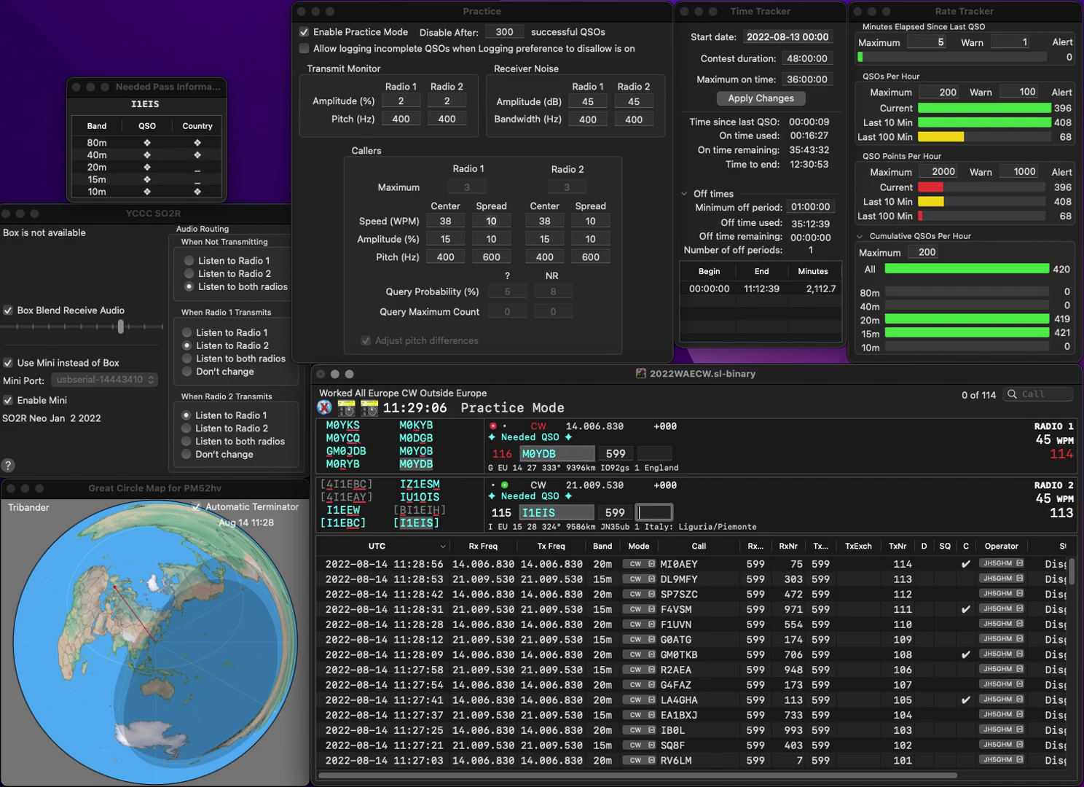
type("517")
key("Return")
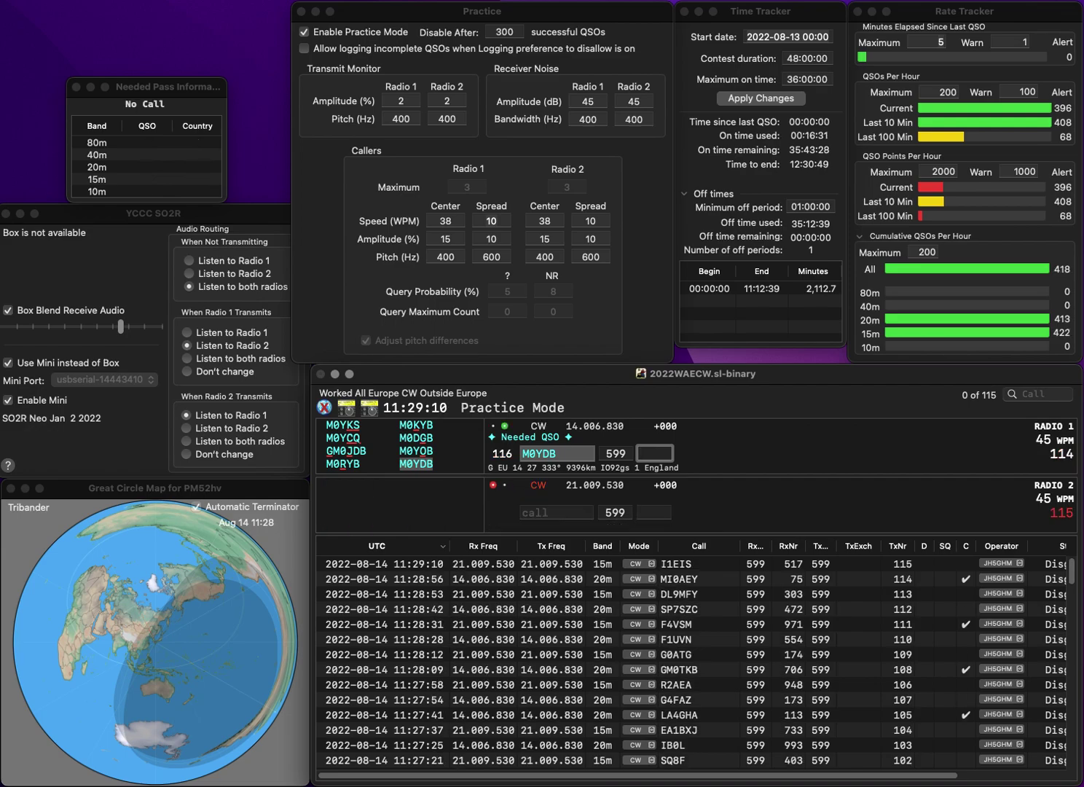
type("906")
key("Return")
Step: Enter the partial call IKF on Radio 2 and TM0T on Radio 1, sending the exchange to each
type("IKF")
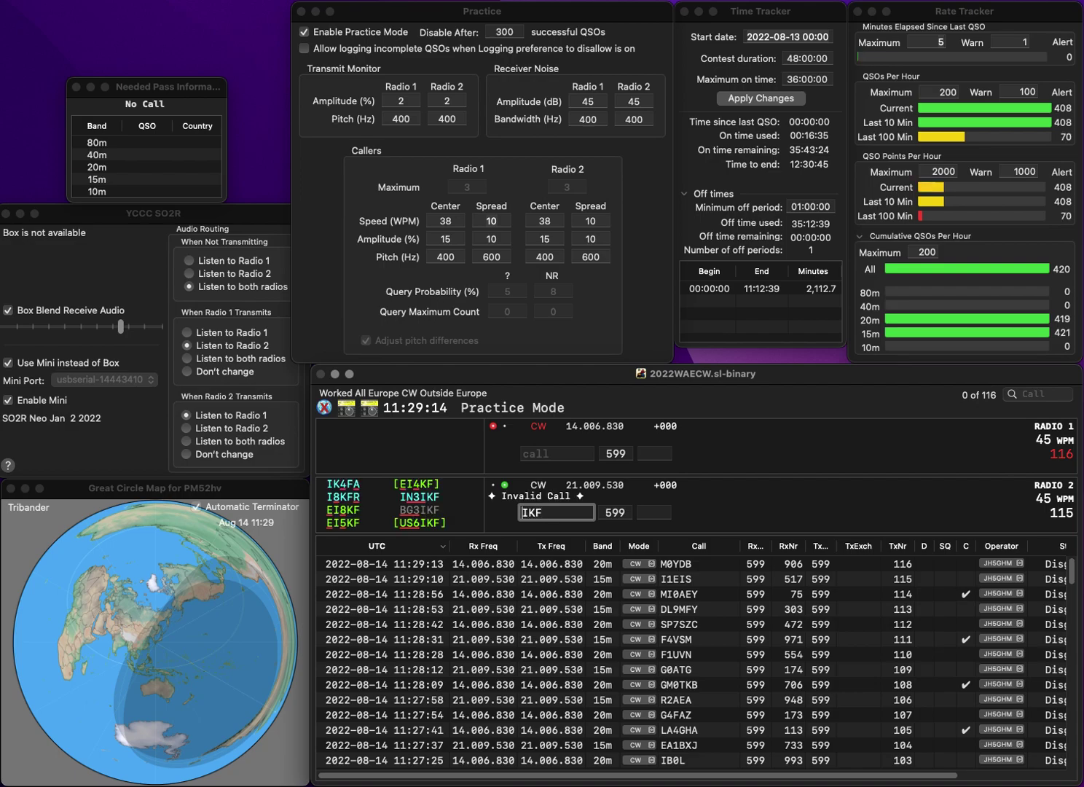
key("Return")
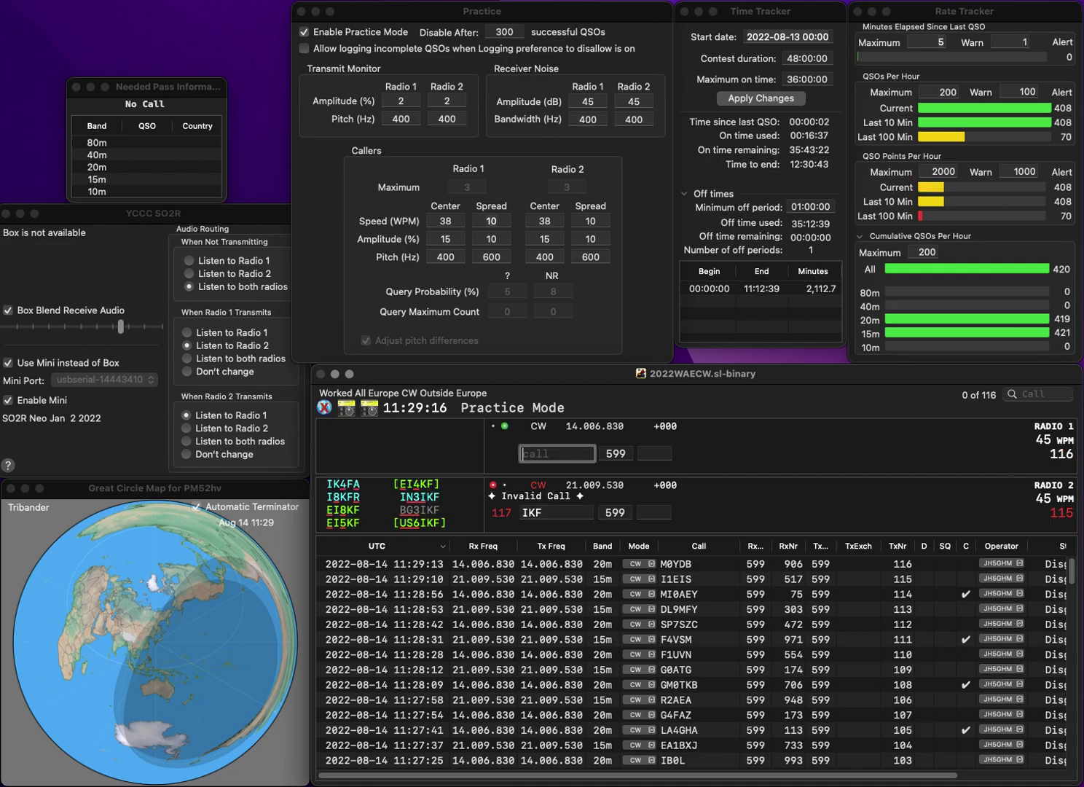
type("M0T")
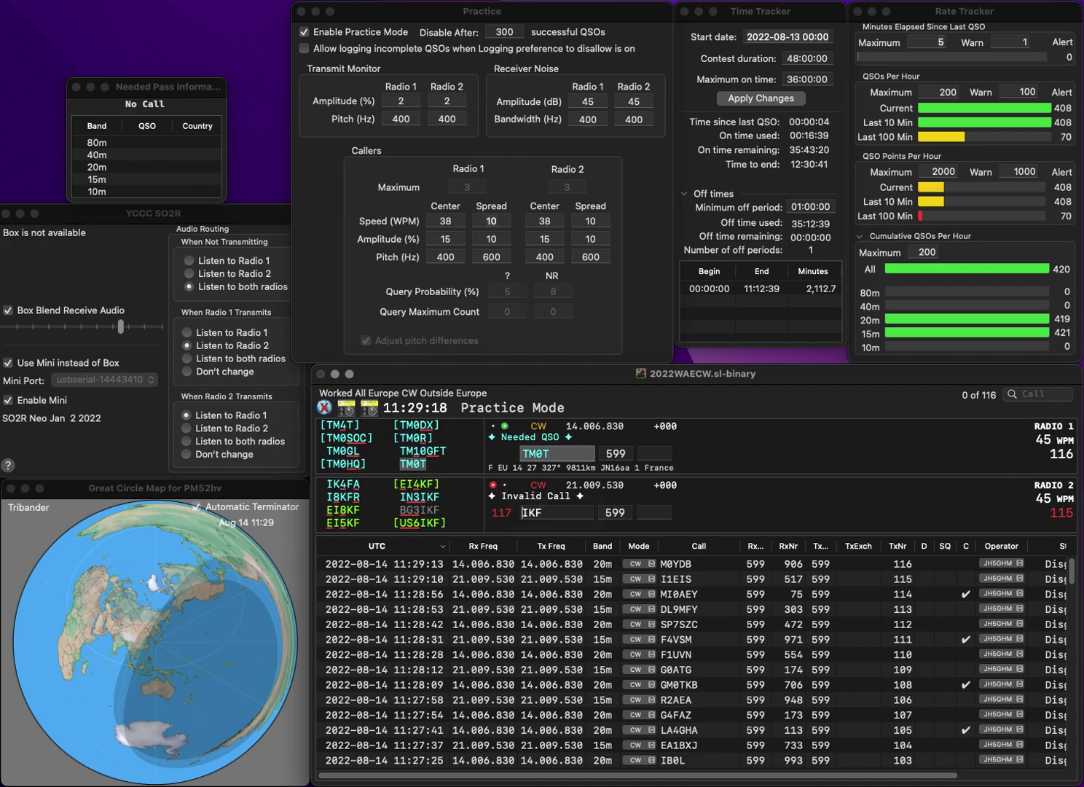
key("Return")
key("alt+w")
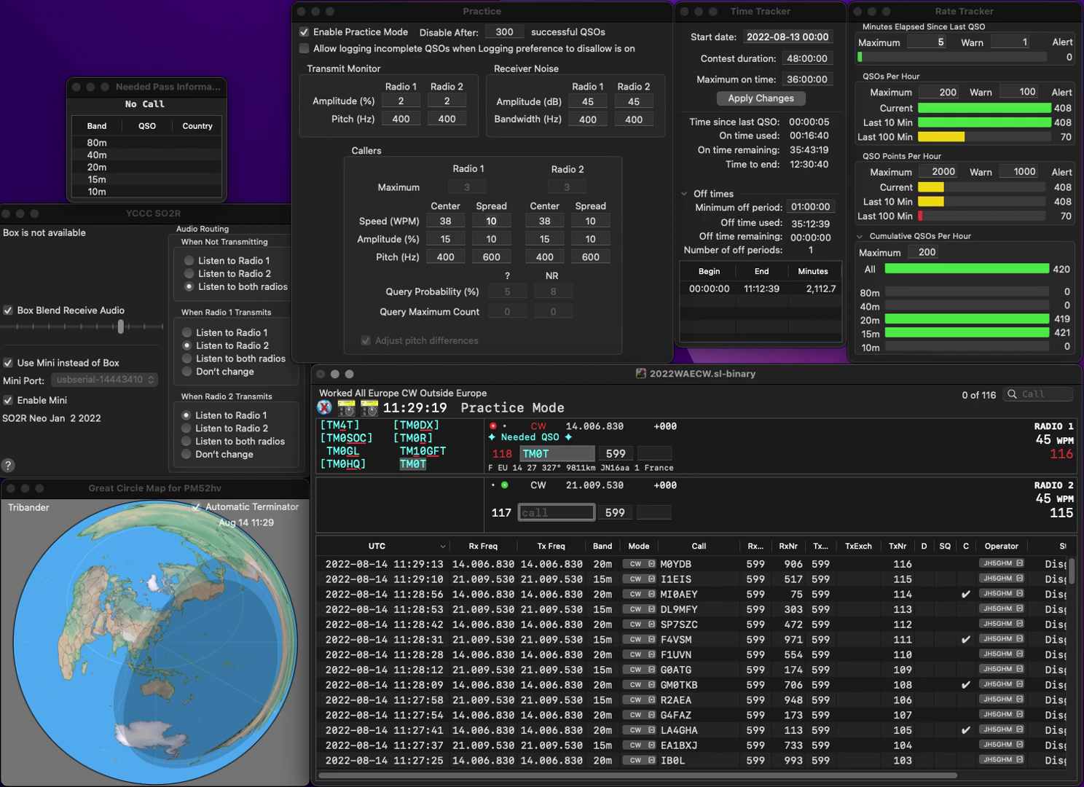
type("FSIKF")
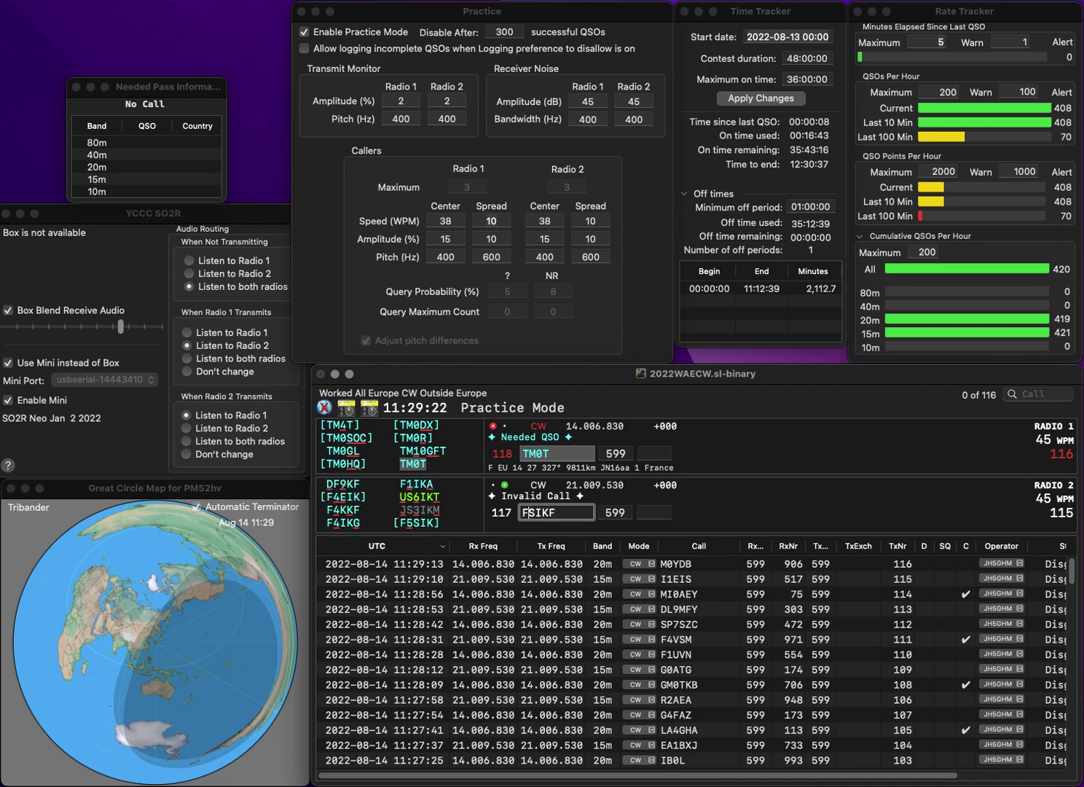
left_click(537, 513)
key("BackSpace")
key("BackSpace")
type("US6")
key("Return")
type("31")
key("Return")
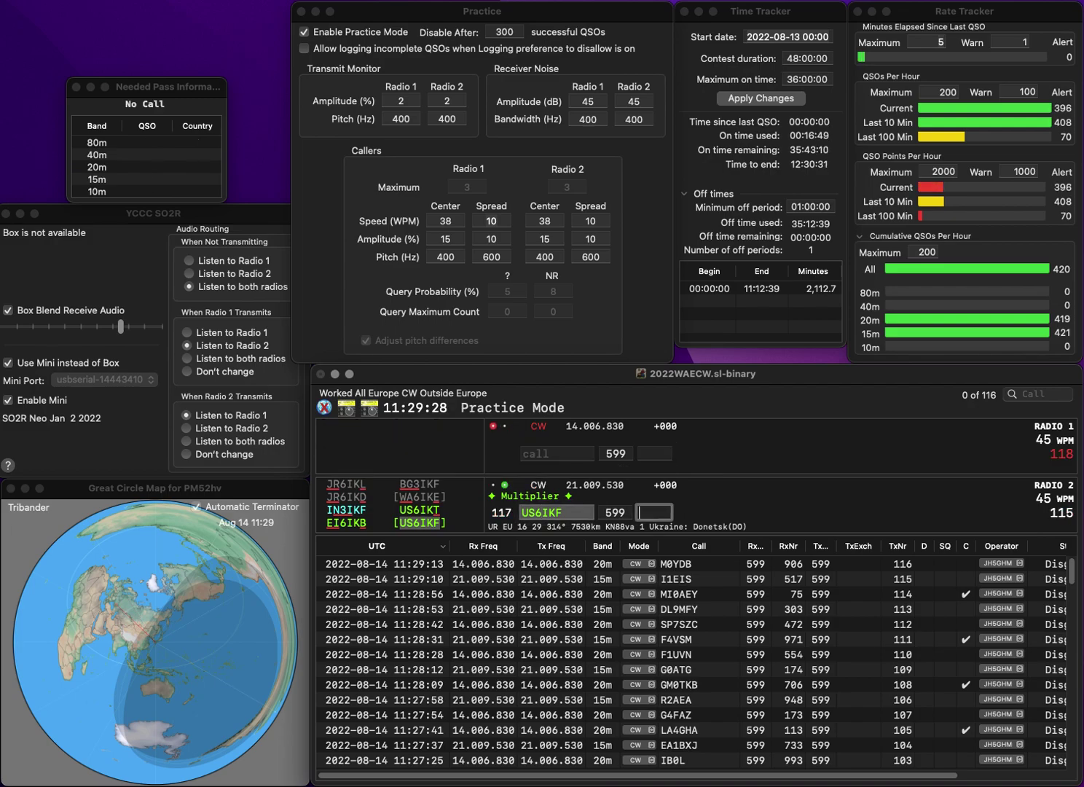
type("53")
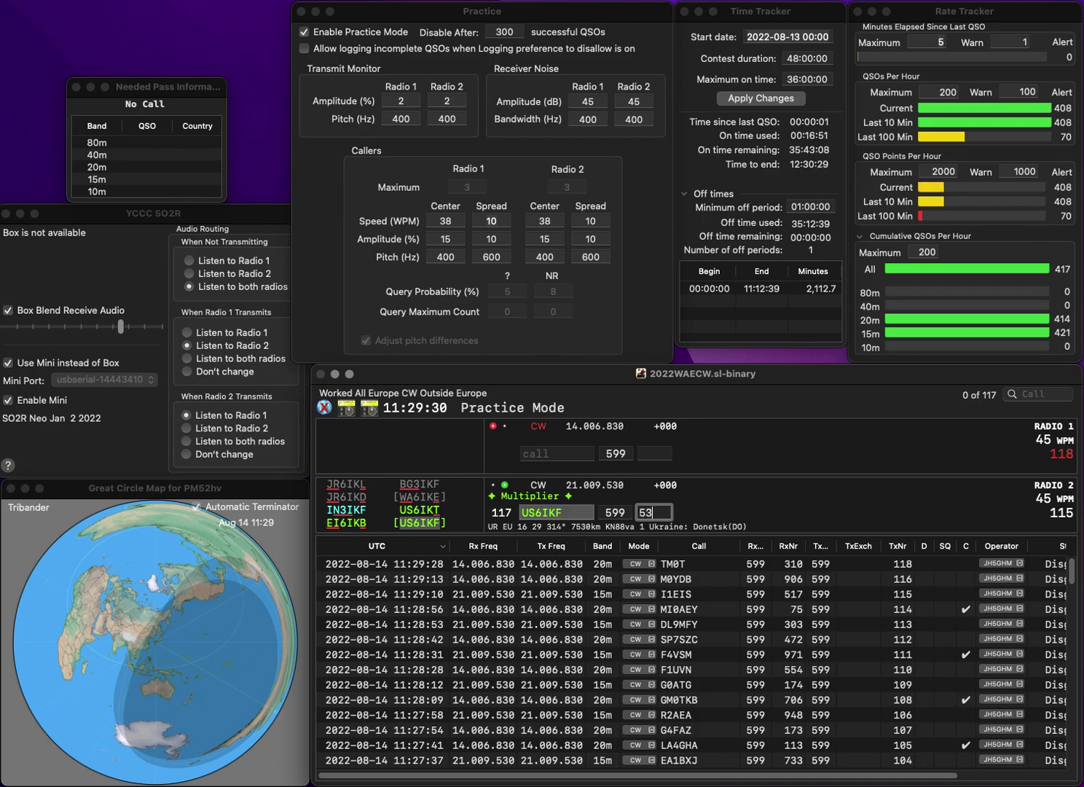
type("8")
key("Return")
Step: Enter the callers OT1F on Radio 1 and F6HHR on Radio 2, sending the exchange to each
type("OT1")
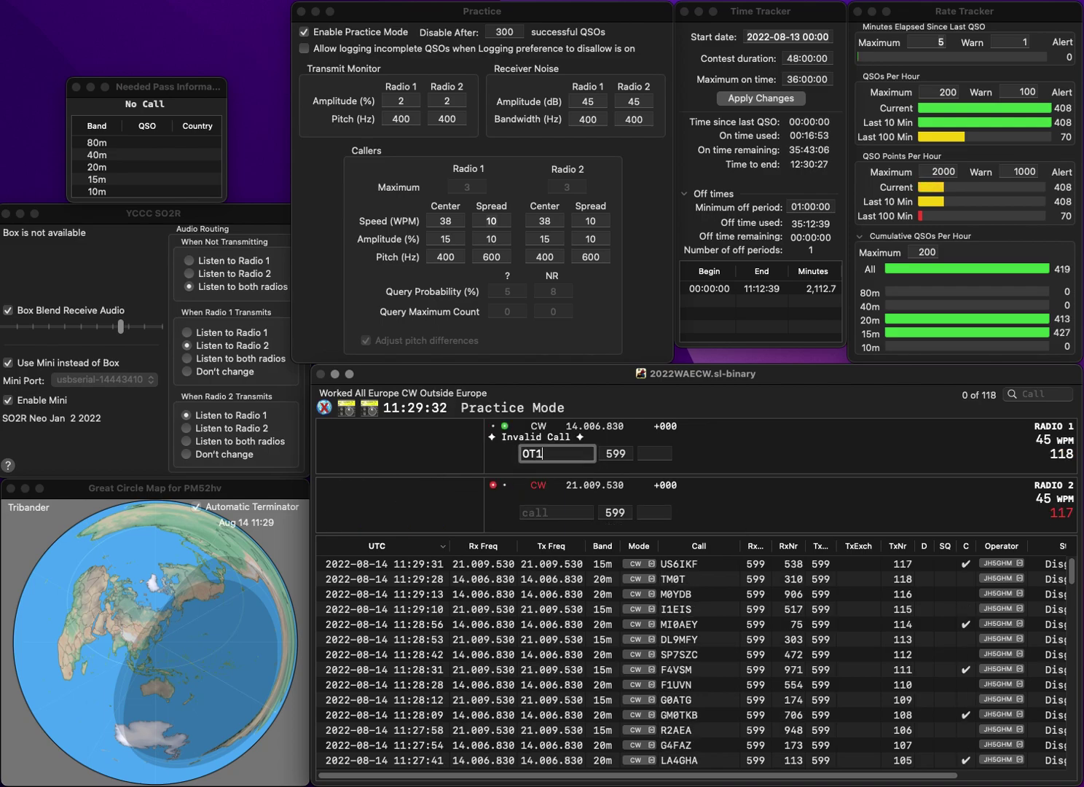
type("F")
key("Return")
type("F6HHR")
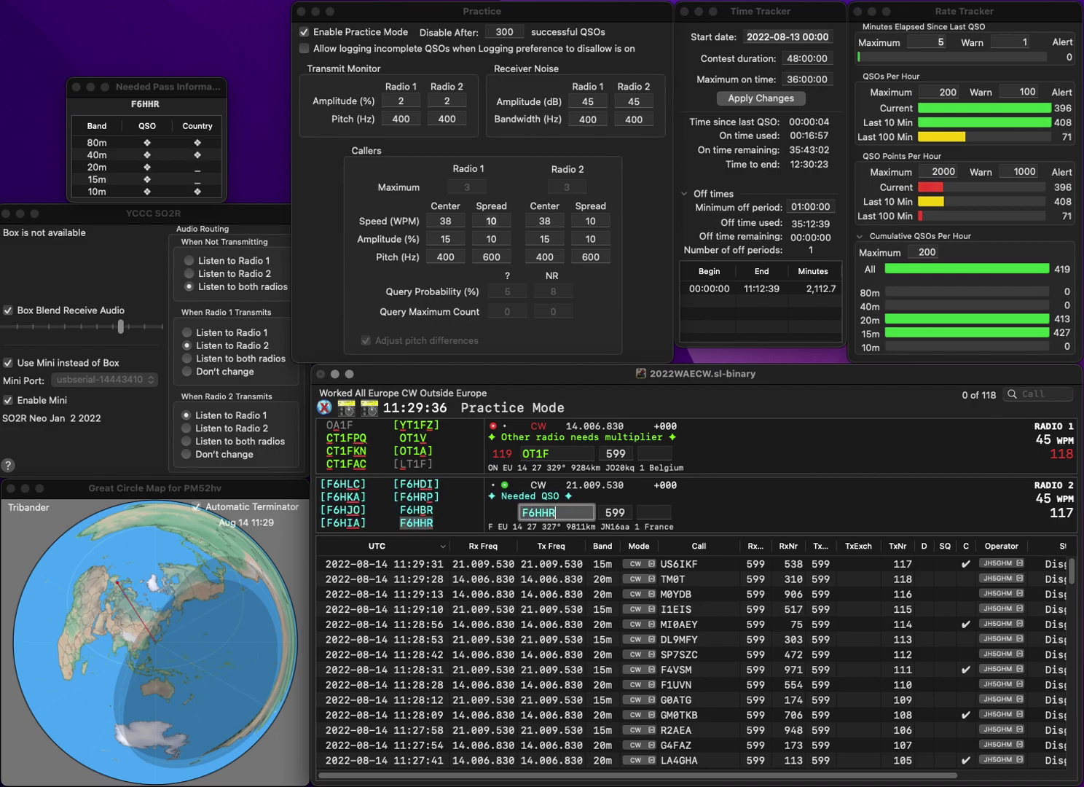
key("Return")
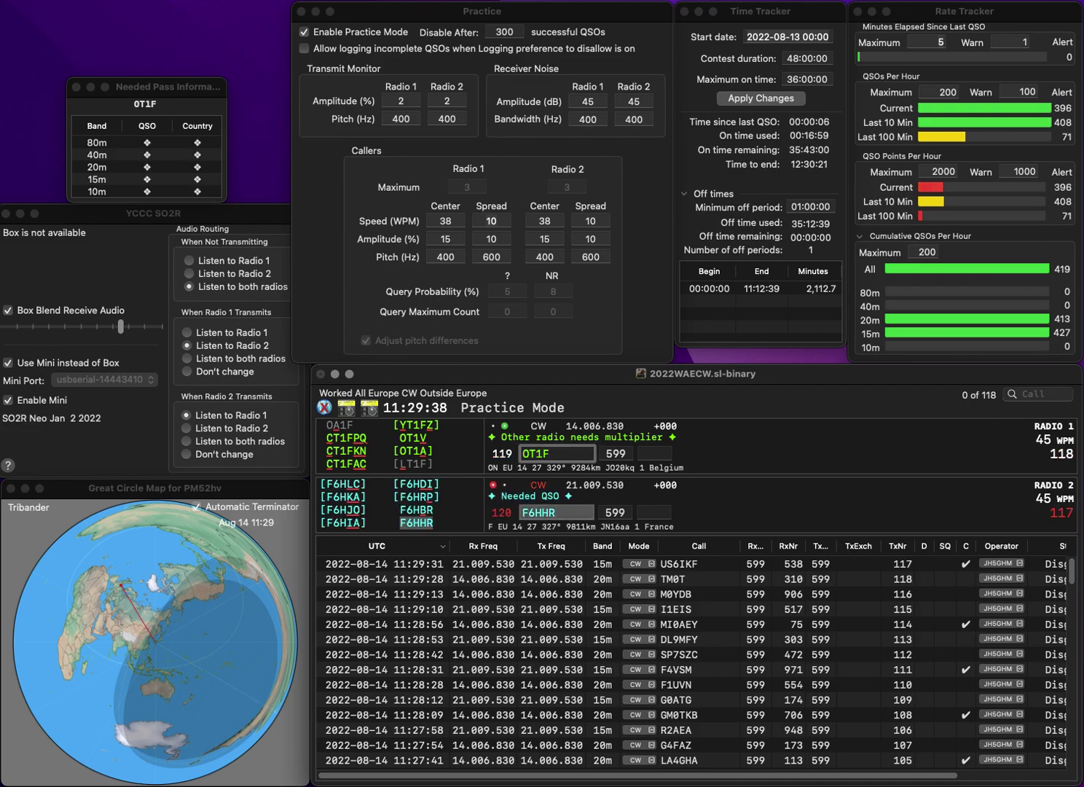
Step: Correct the Radio 1 caller's call to OT1V and send the message again
key("BackSpace")
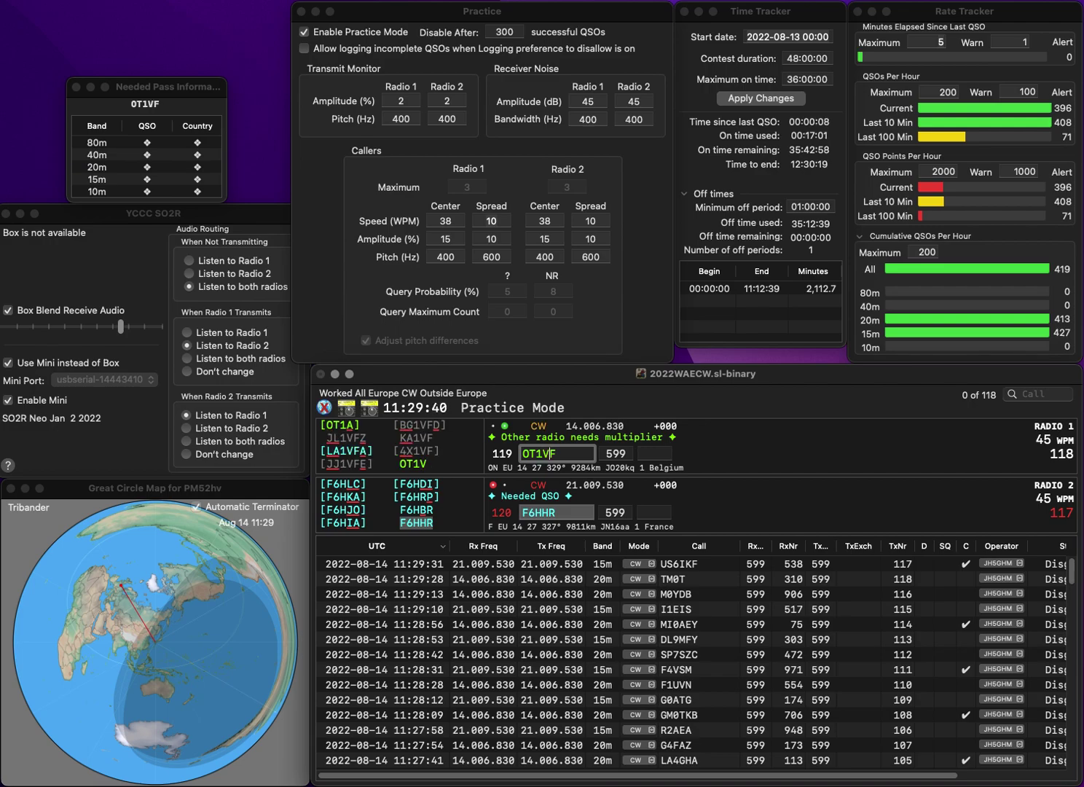
type("V")
key("Return")
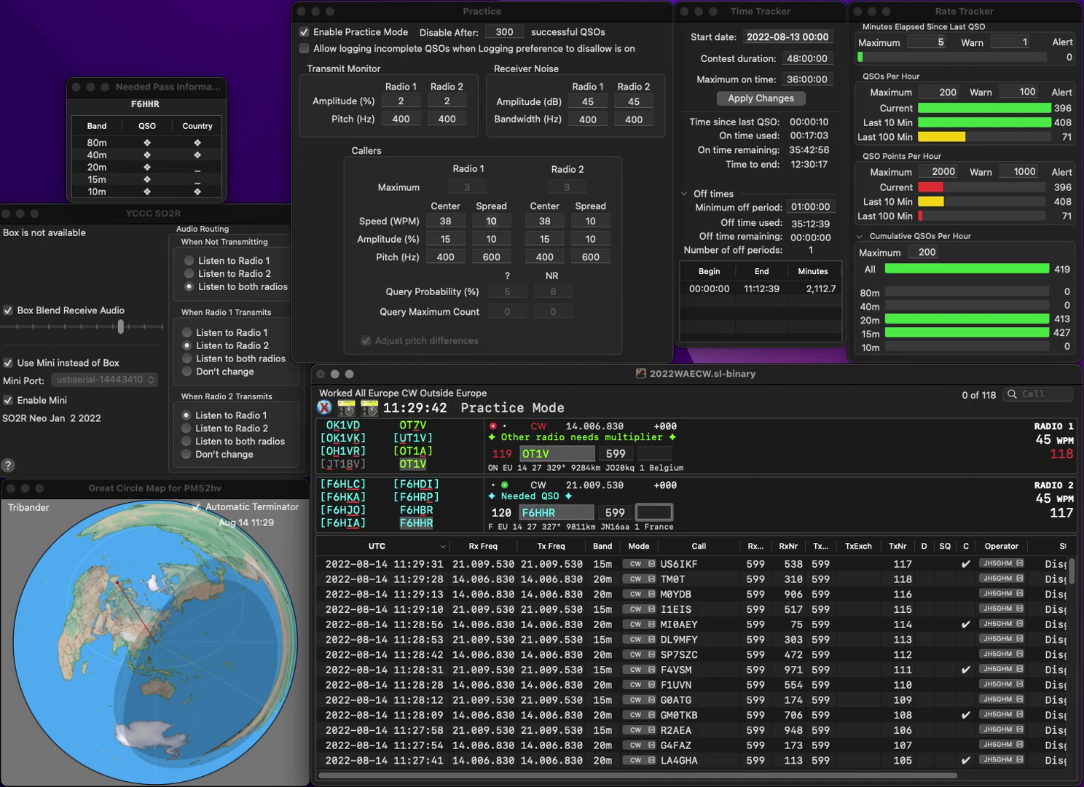
type("221")
key("Return")
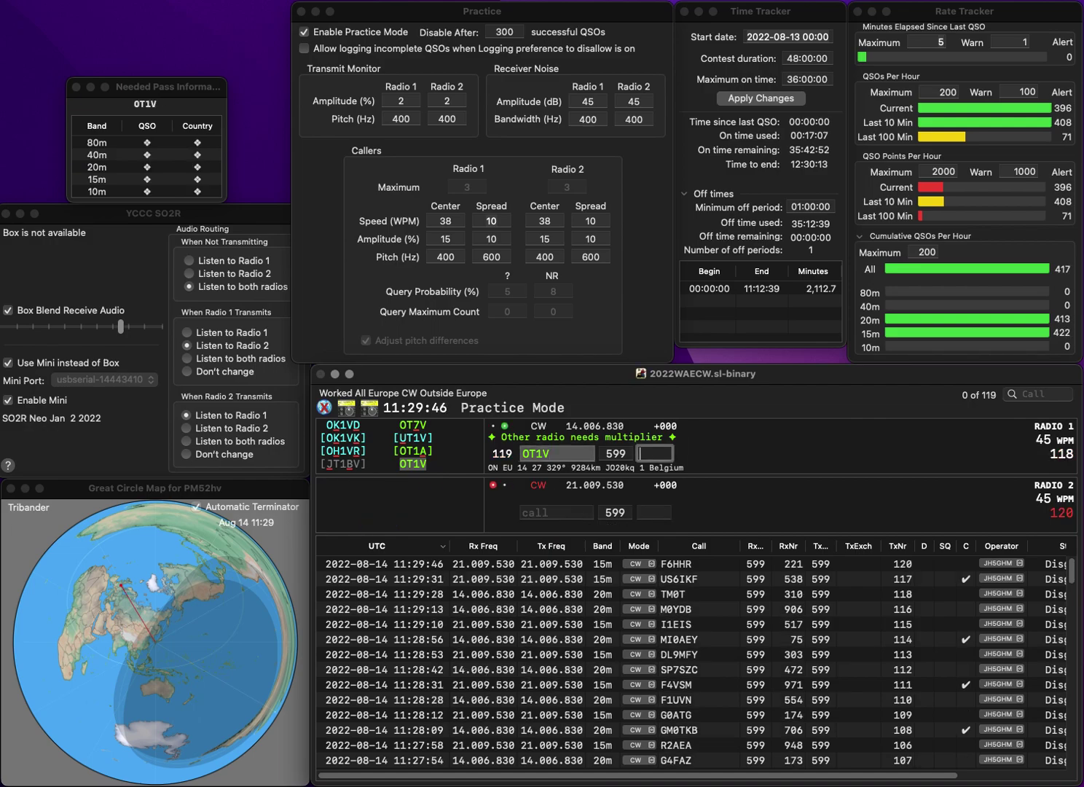
type("8")
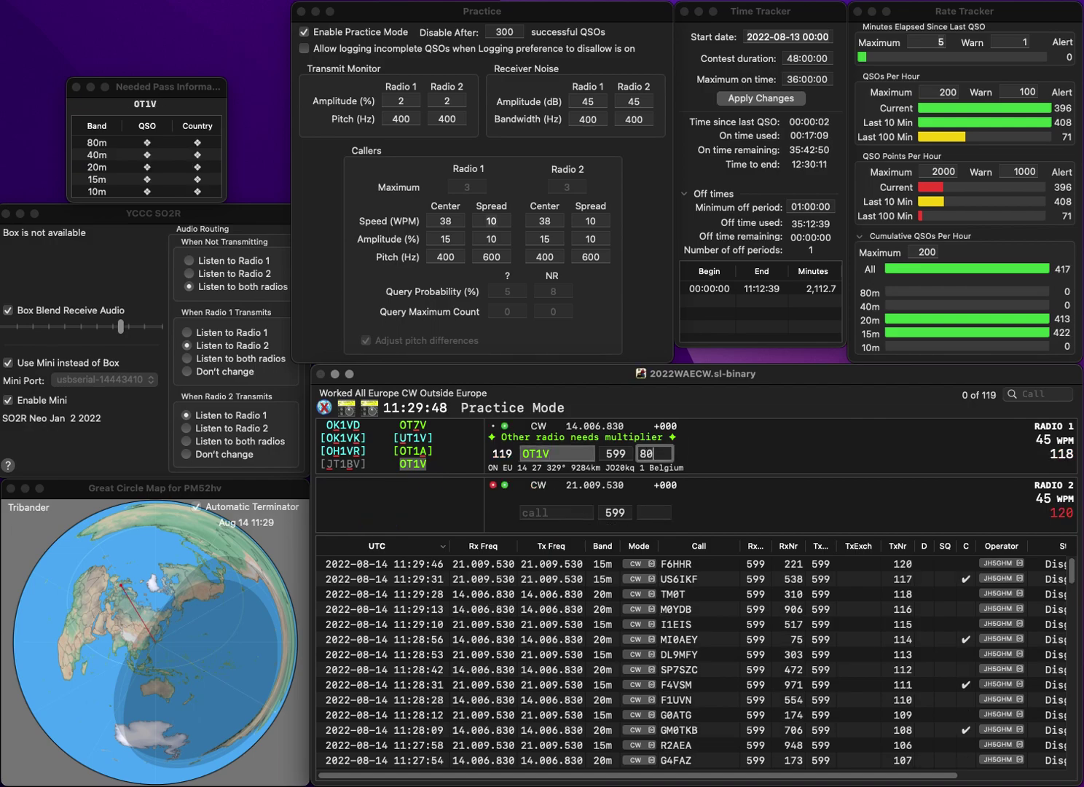
type("0")
key("Return")
type("OK1")
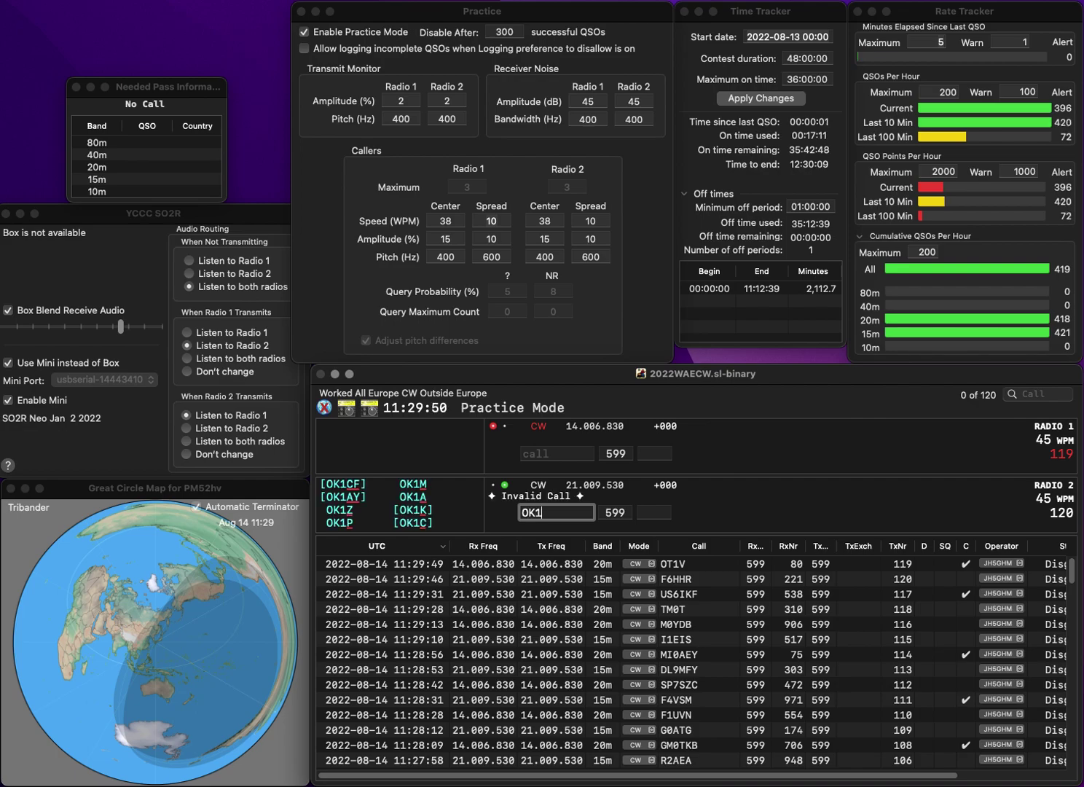
type("DOR")
key("Return")
type("G4USI")
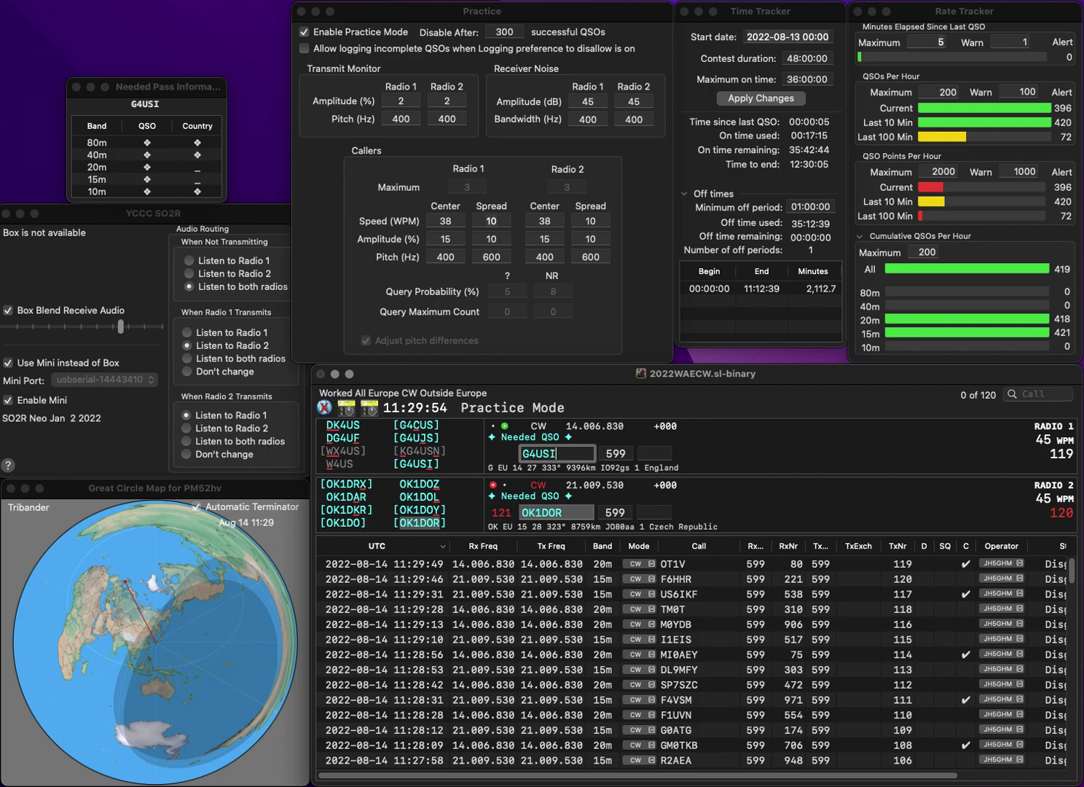
key("Return")
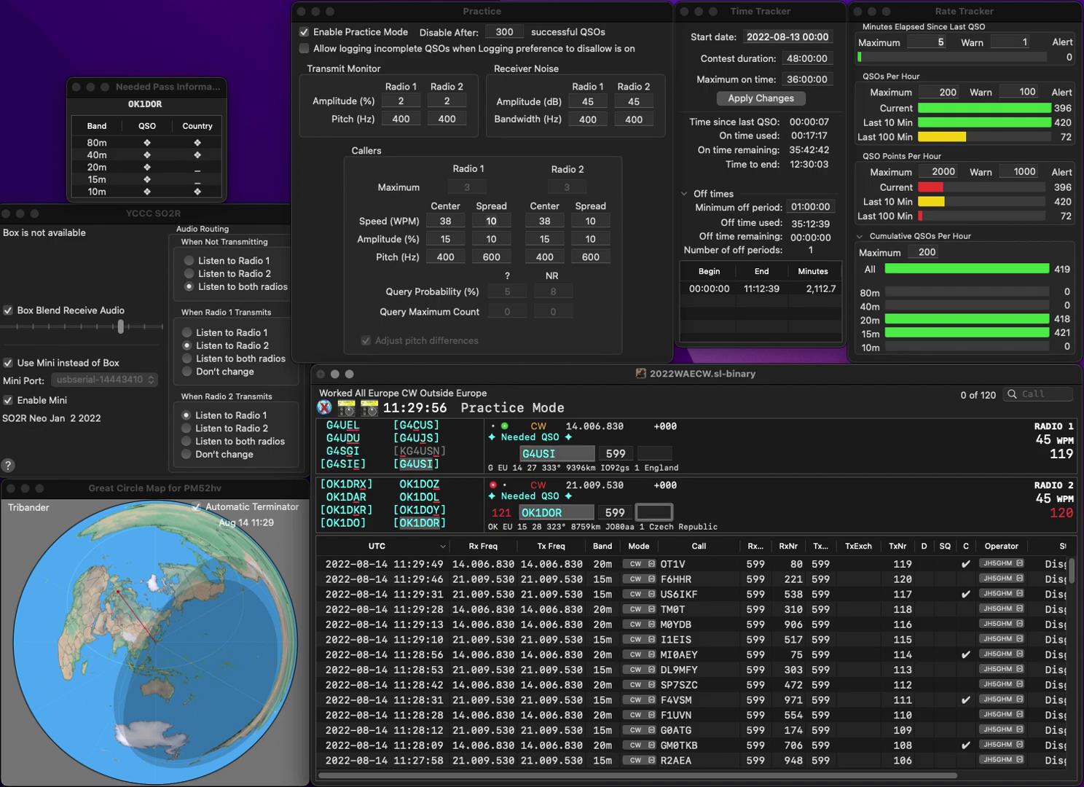
type("523")
key("Return")
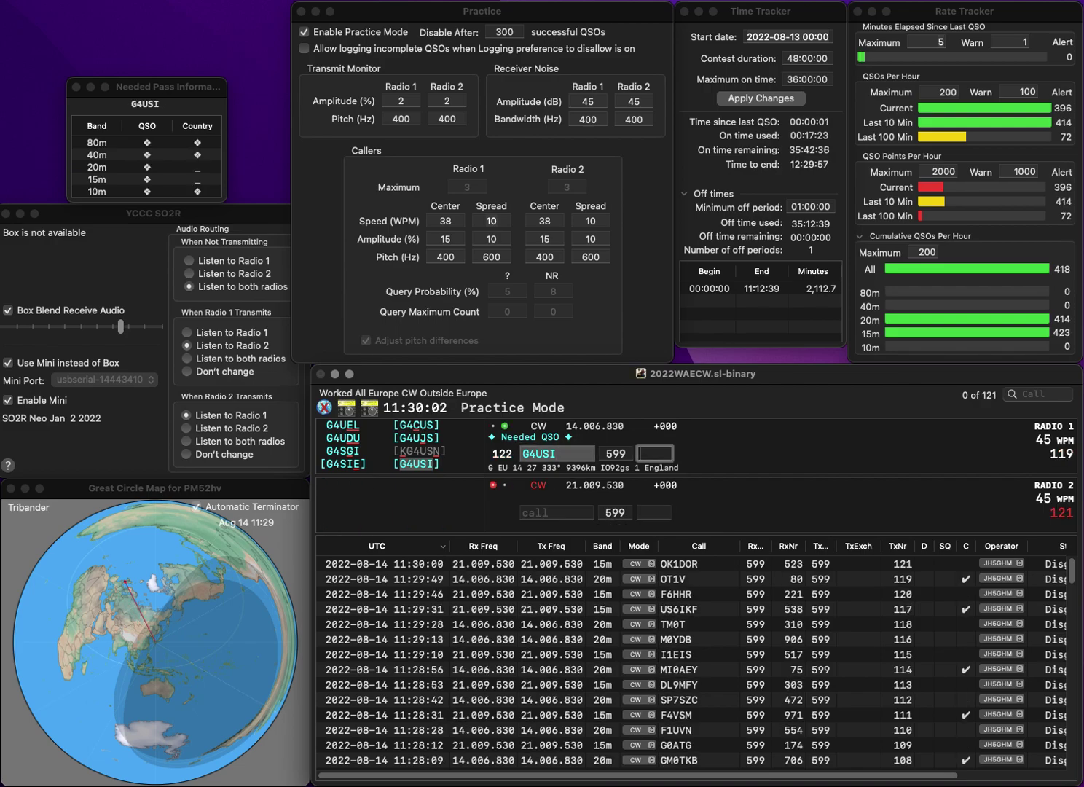
type("58")
key("Return")
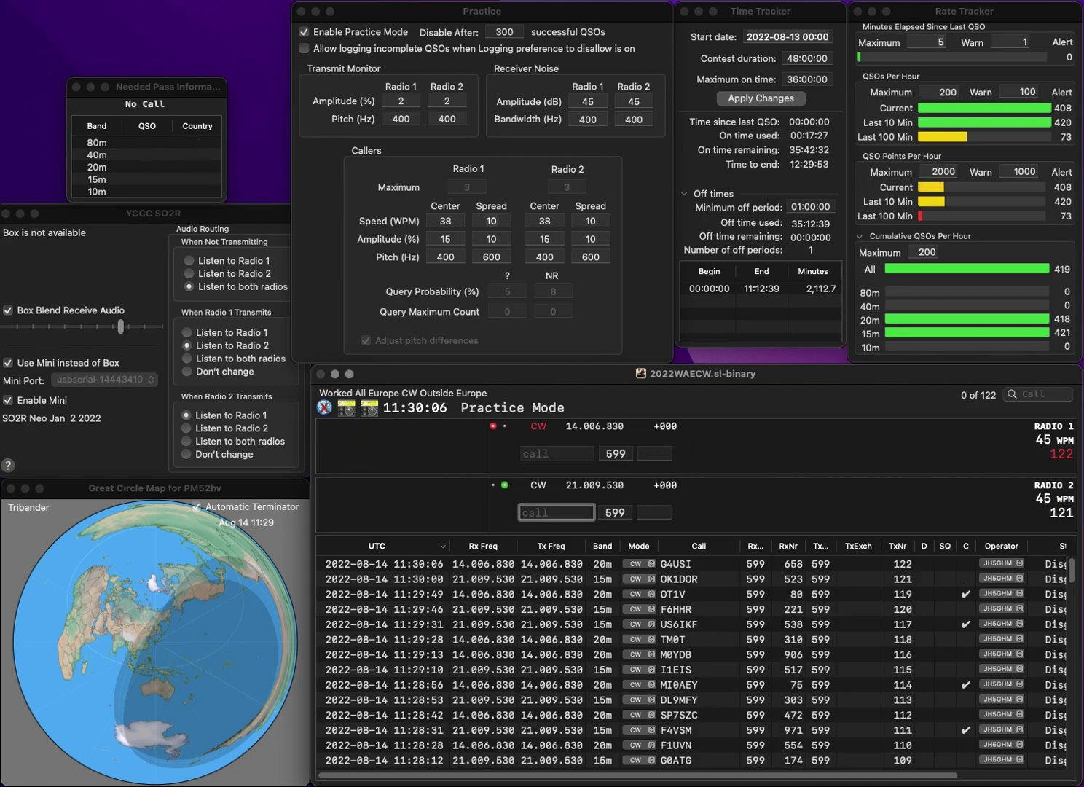
Step: Enter the callers IK2RLS on Radio 2 and RT4Q on Radio 1, sending the exchange to each
type("K2RLS")
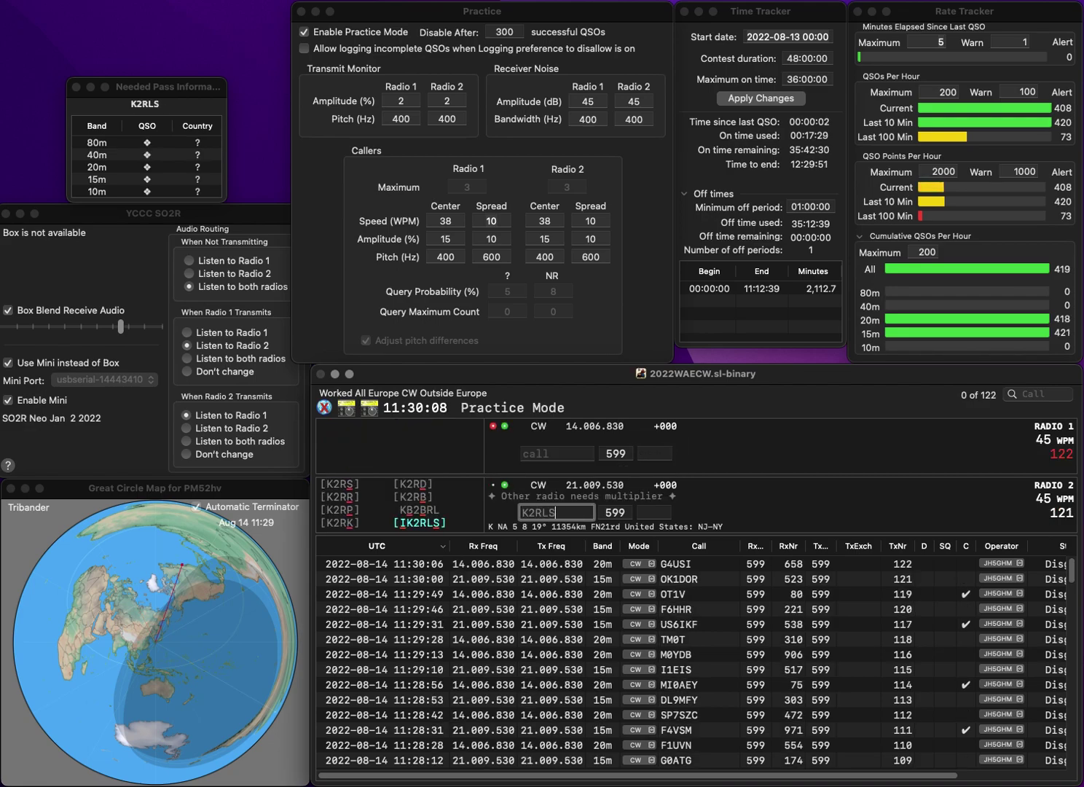
key("super+Left")
type("I")
key("Return")
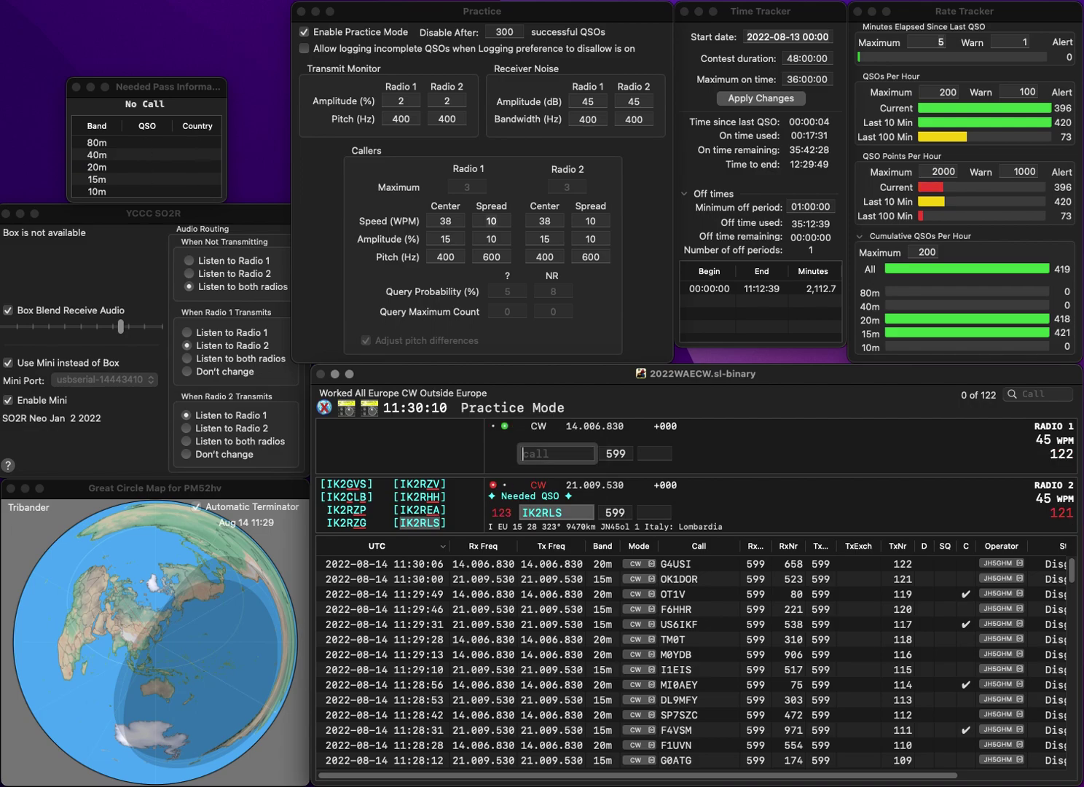
type("RT4Q")
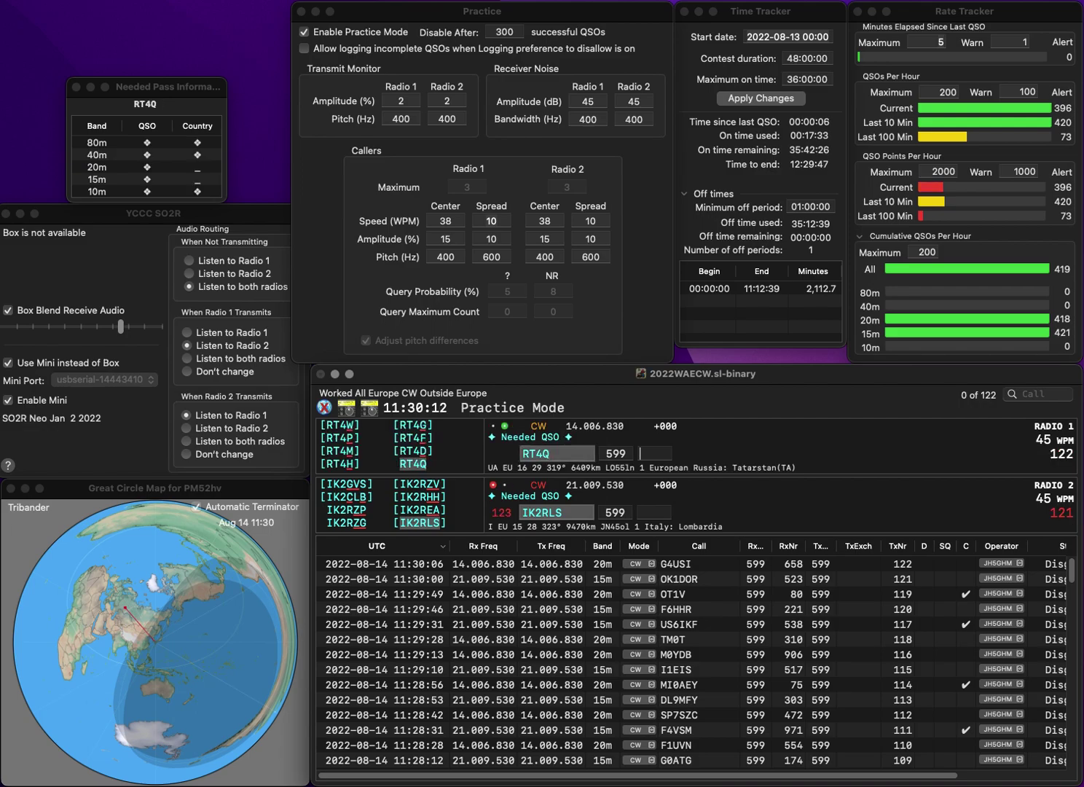
key("Return")
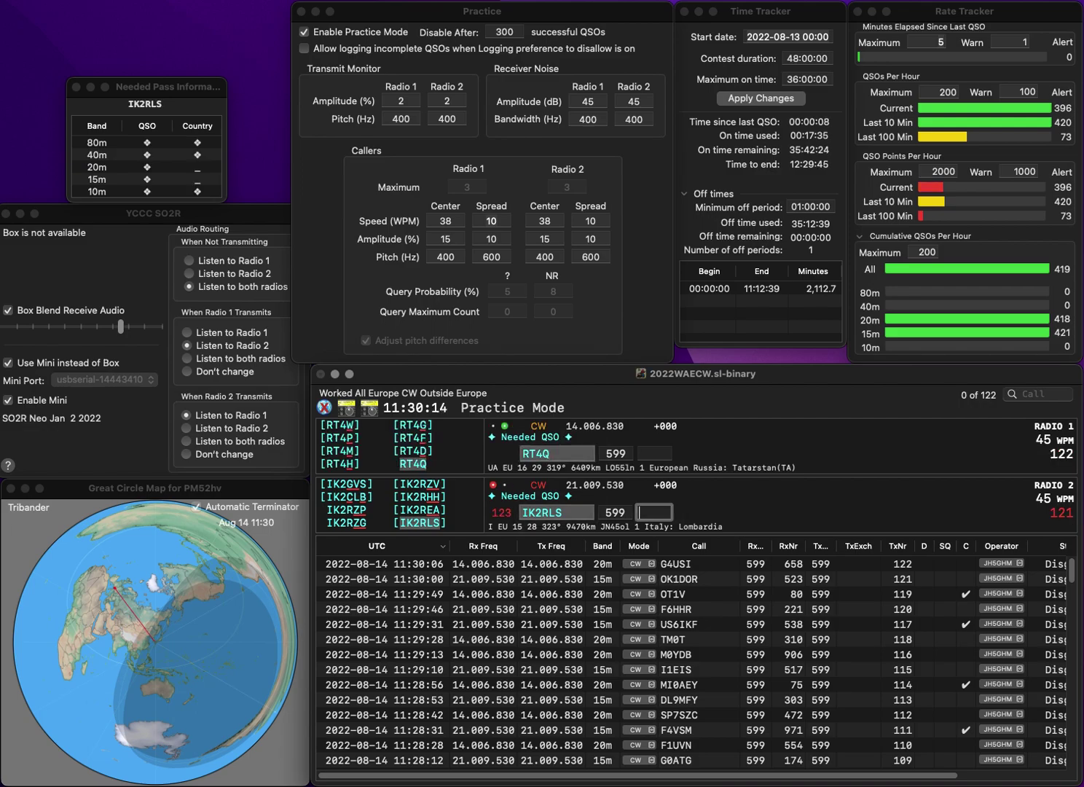
Step: Log IK2RLS on Radio 2 with received number 553 and RT4Q on Radio 1 with number 479
type("553")
key("Return")
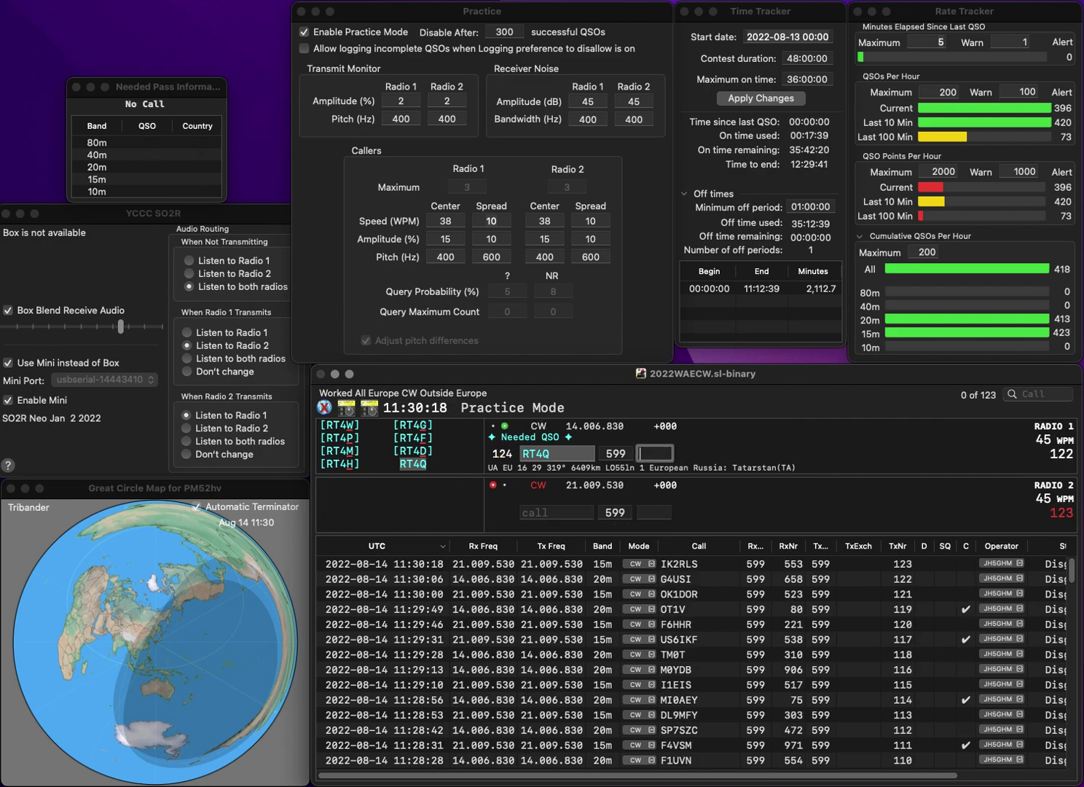
type("4")
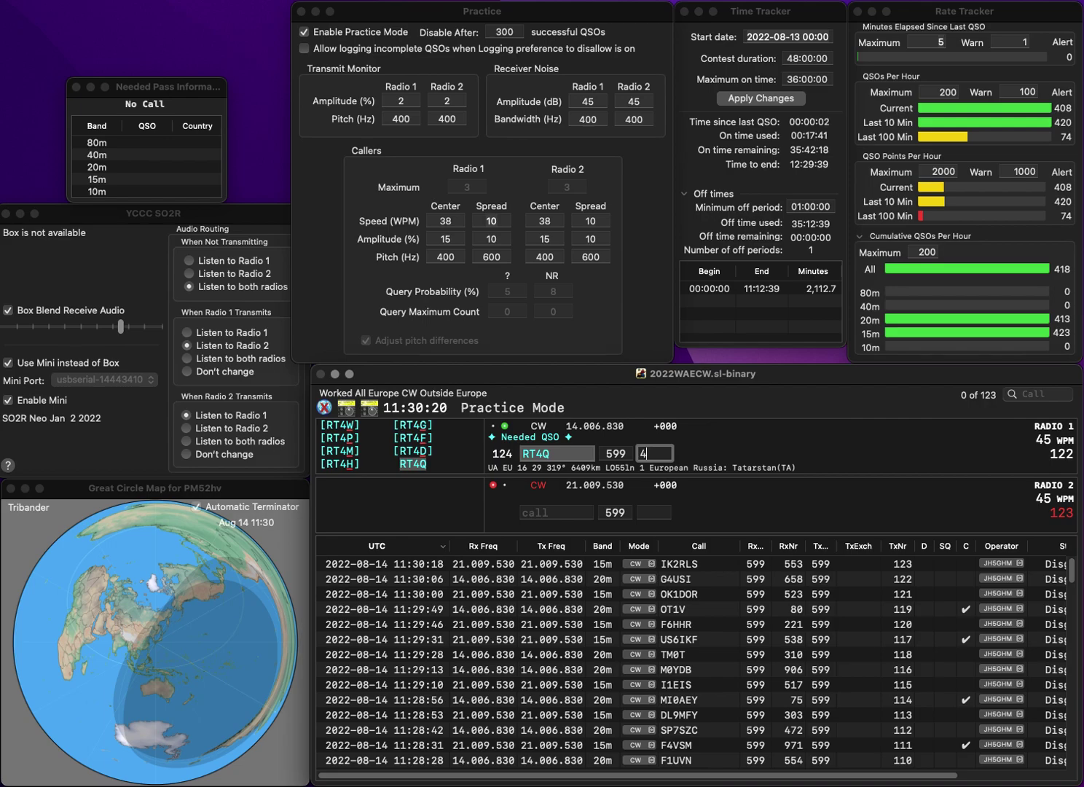
type("79")
key("Return")
Step: Enter the callers IW1ALW on Radio 2 and DJ1SD on Radio 1, sending the exchange to each
type("1ALW")
key("Return")
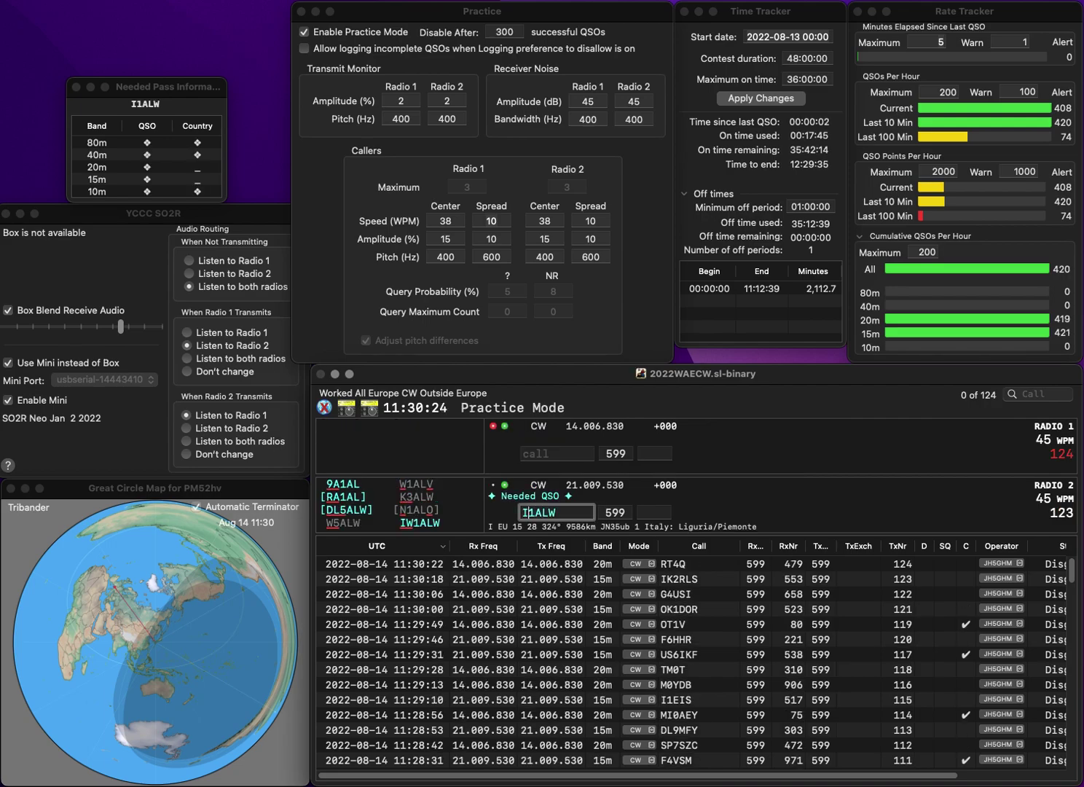
type("DJ1SD")
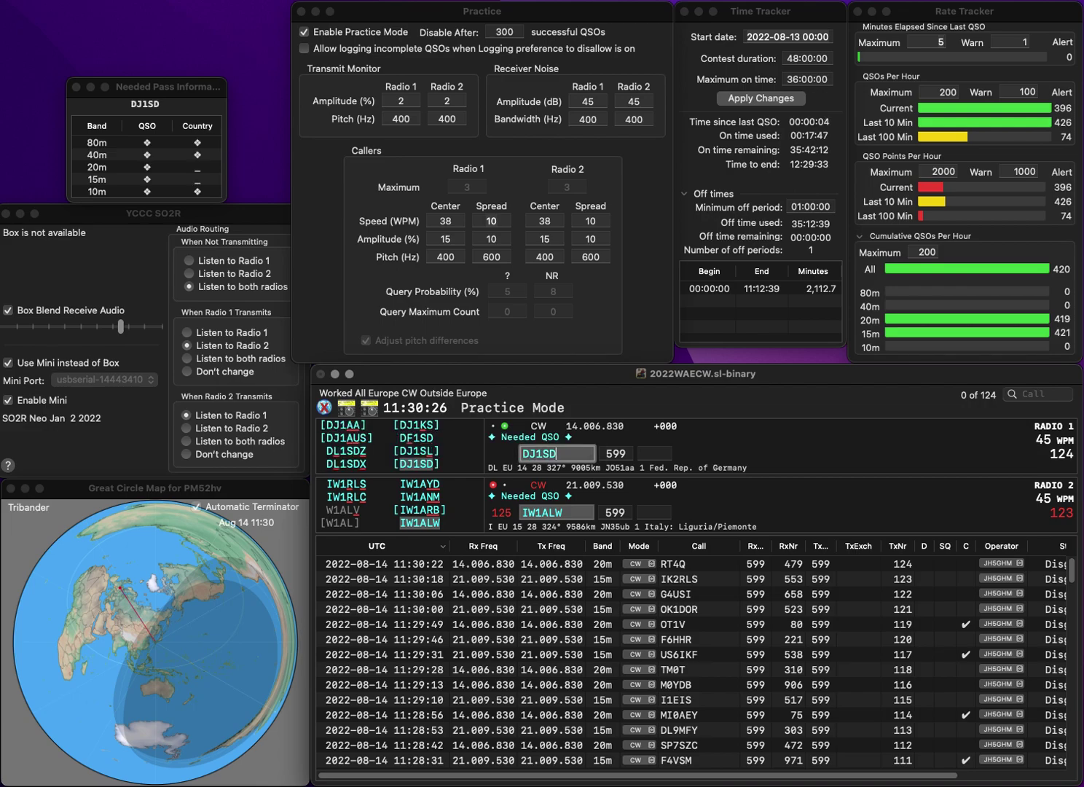
key("Return")
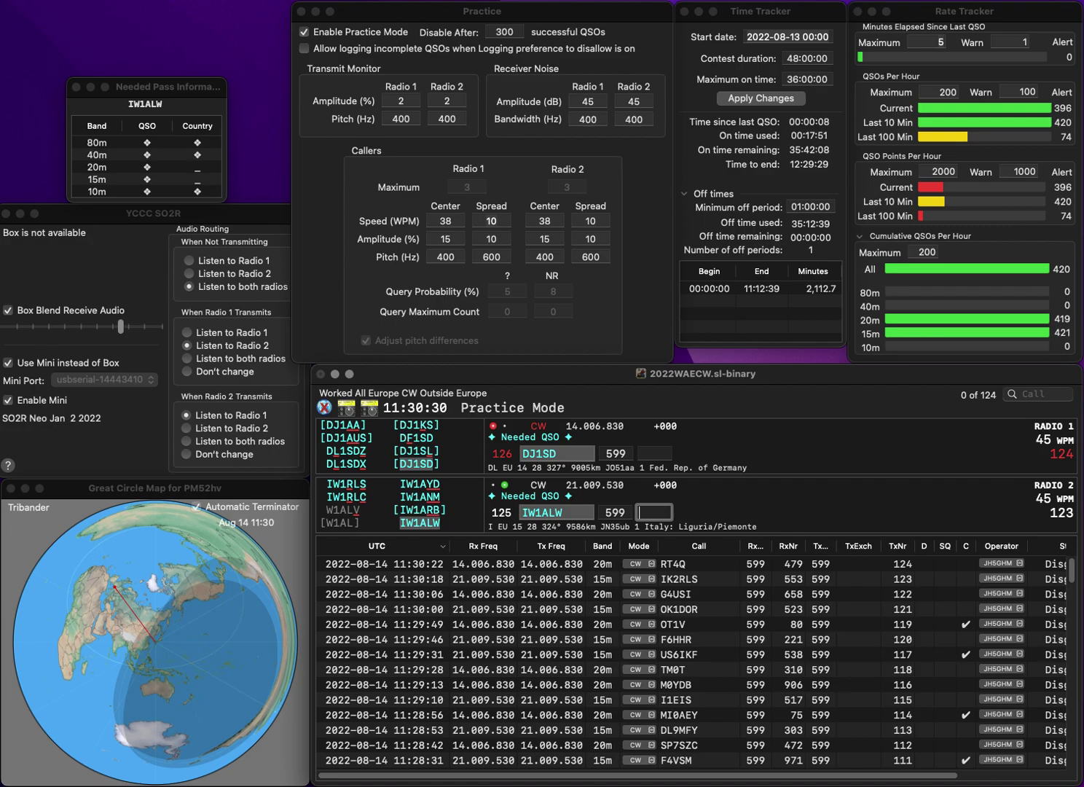
type("18")
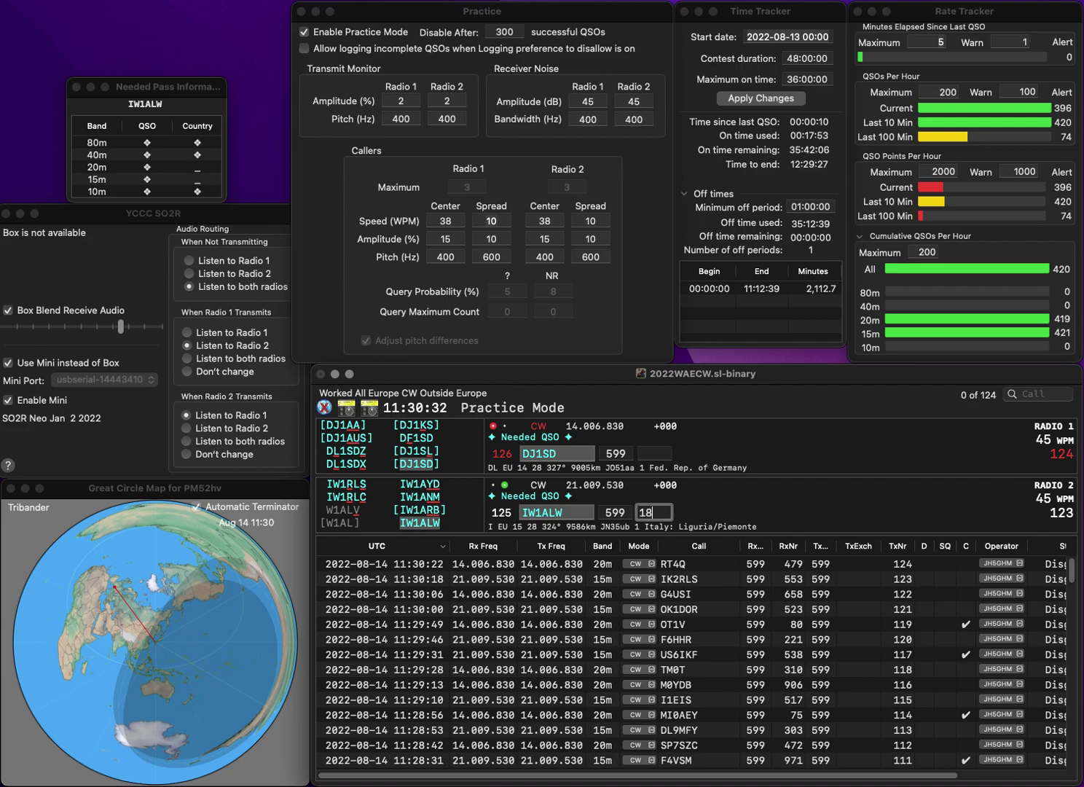
type("9")
key("Return")
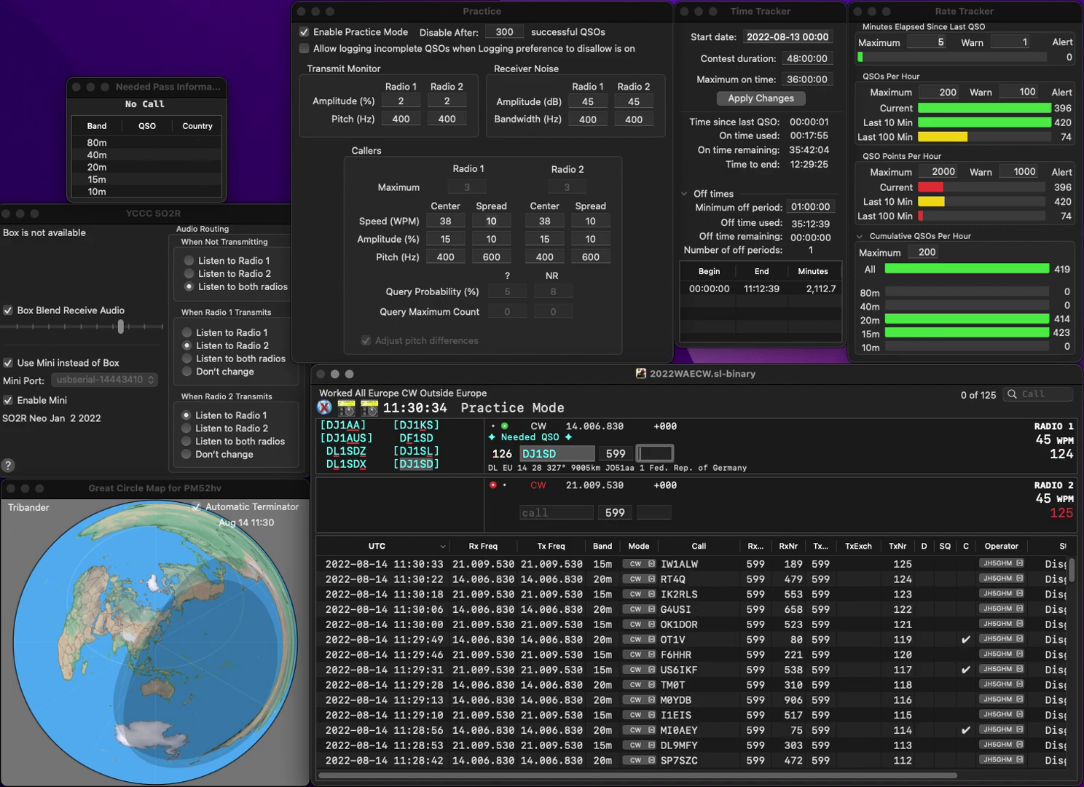
type("13")
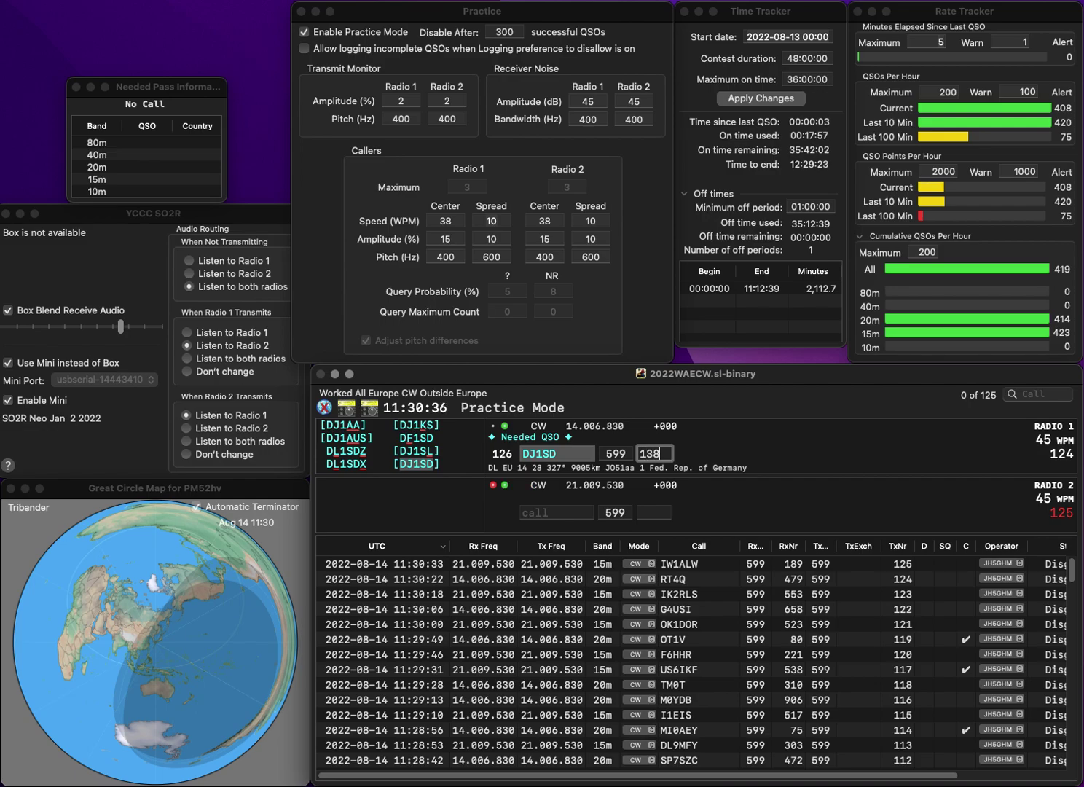
type("8")
key("Return")
type("2DSJ")
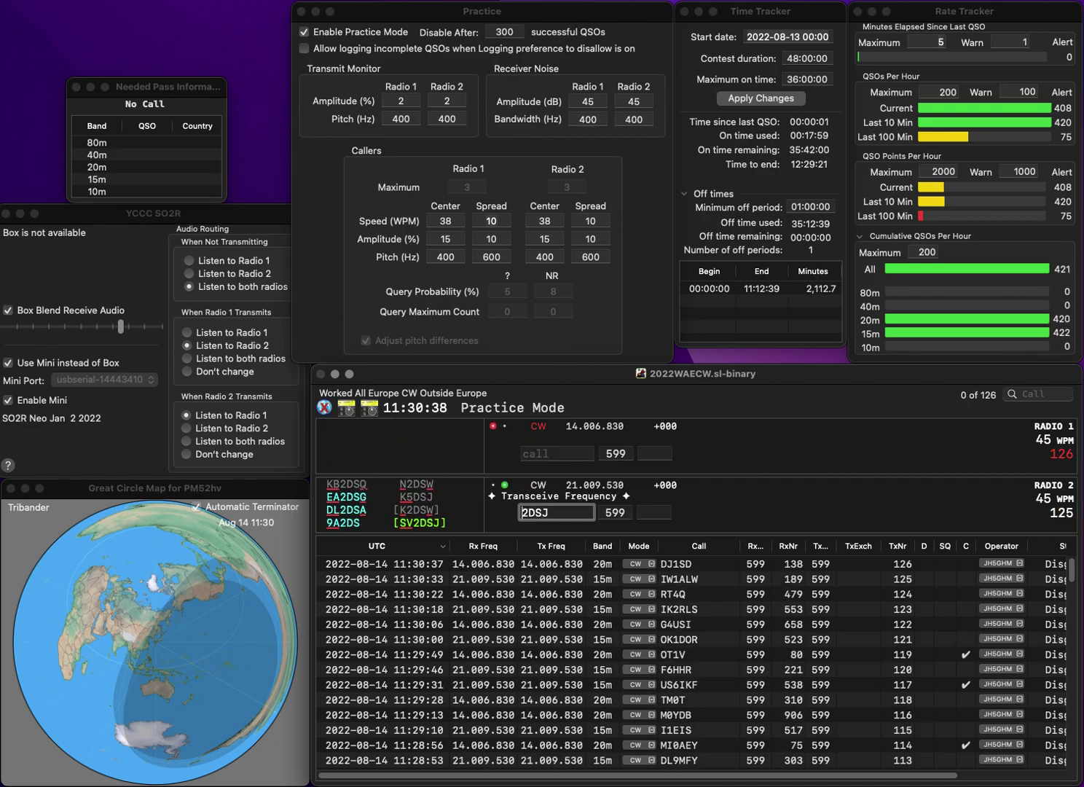
key("Home")
type("SV")
key("Return")
type("0EWV")
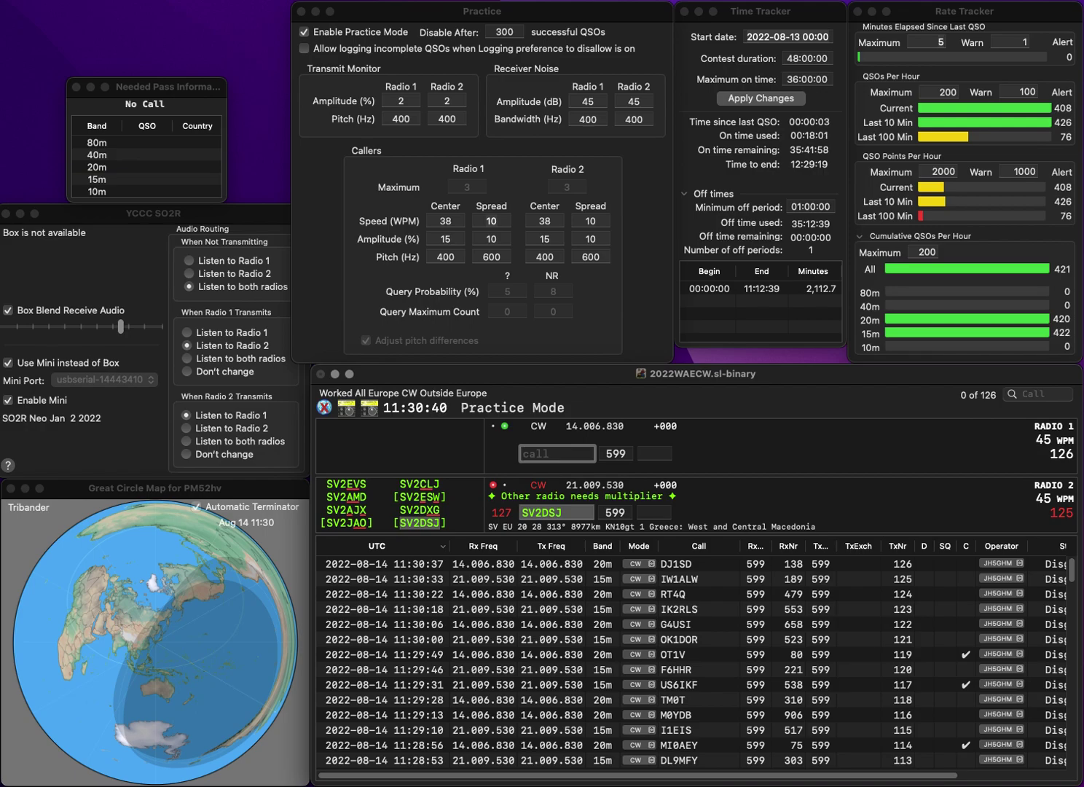
key("super+Left")
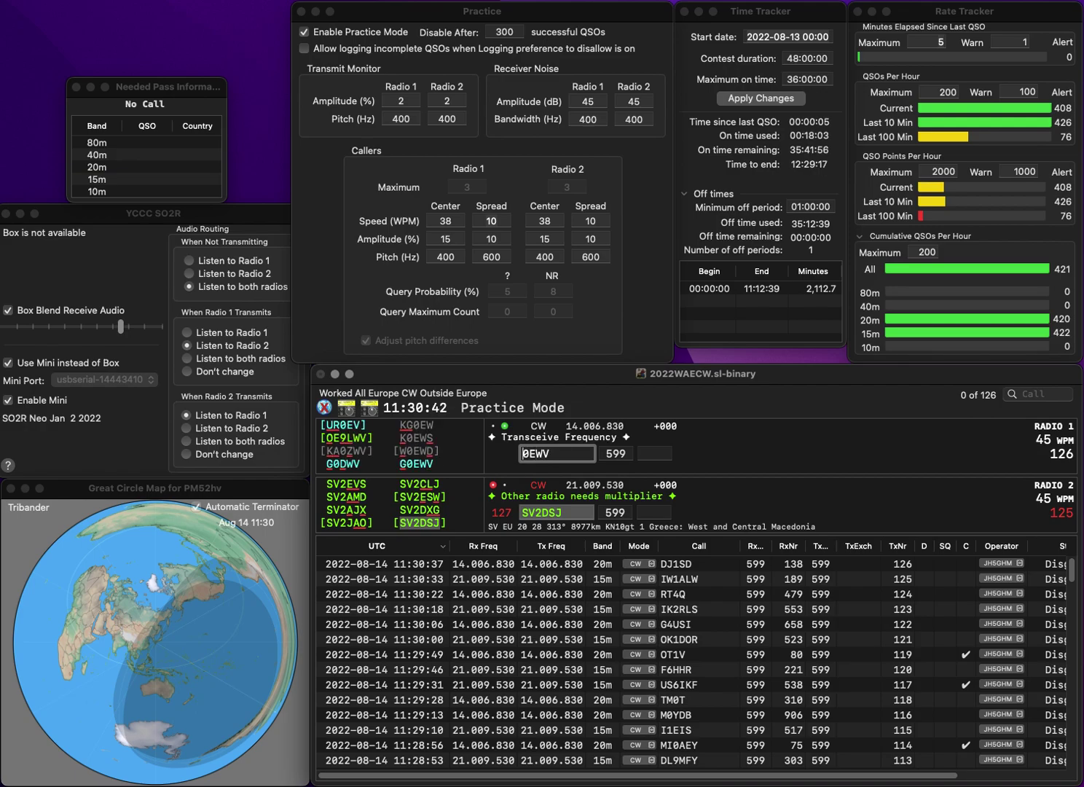
type("G")
key("Return")
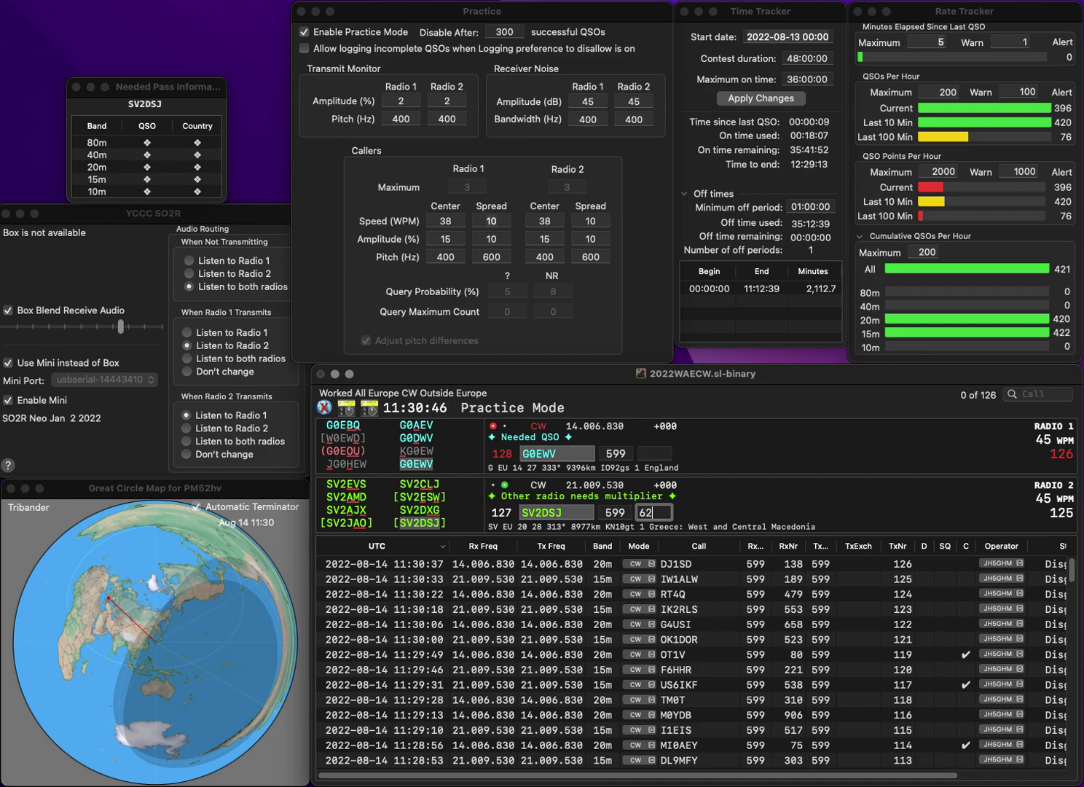
key("Return")
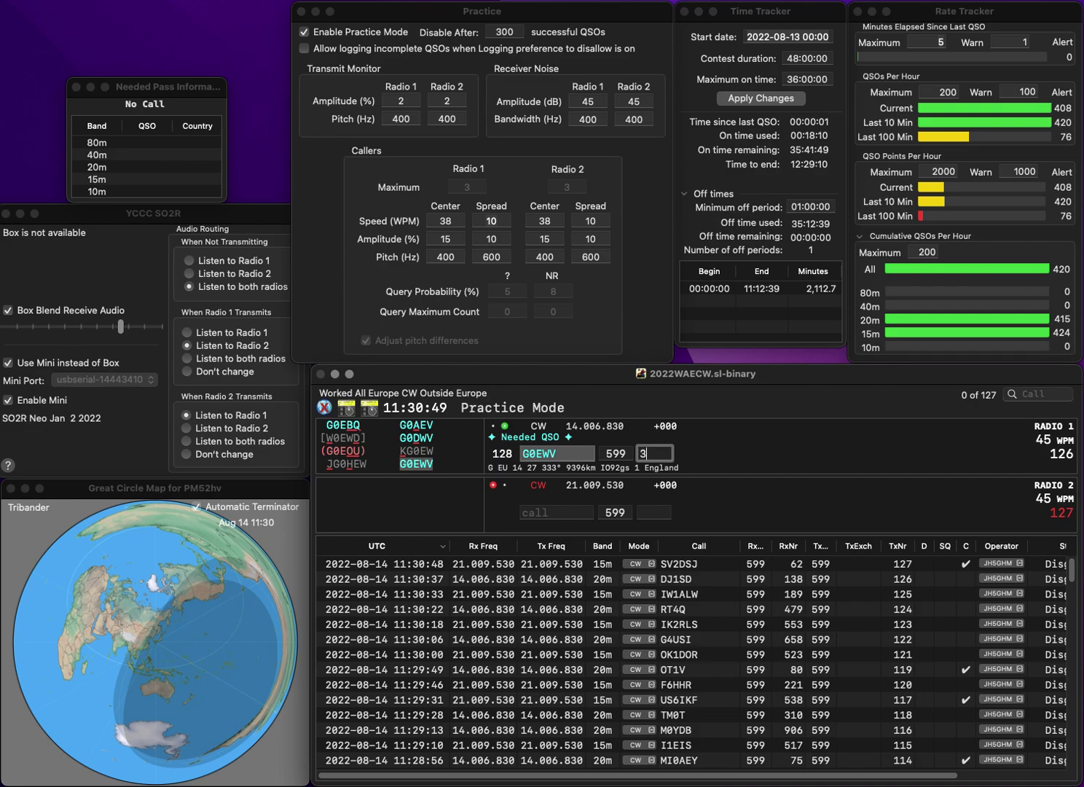
type("399")
key("Return")
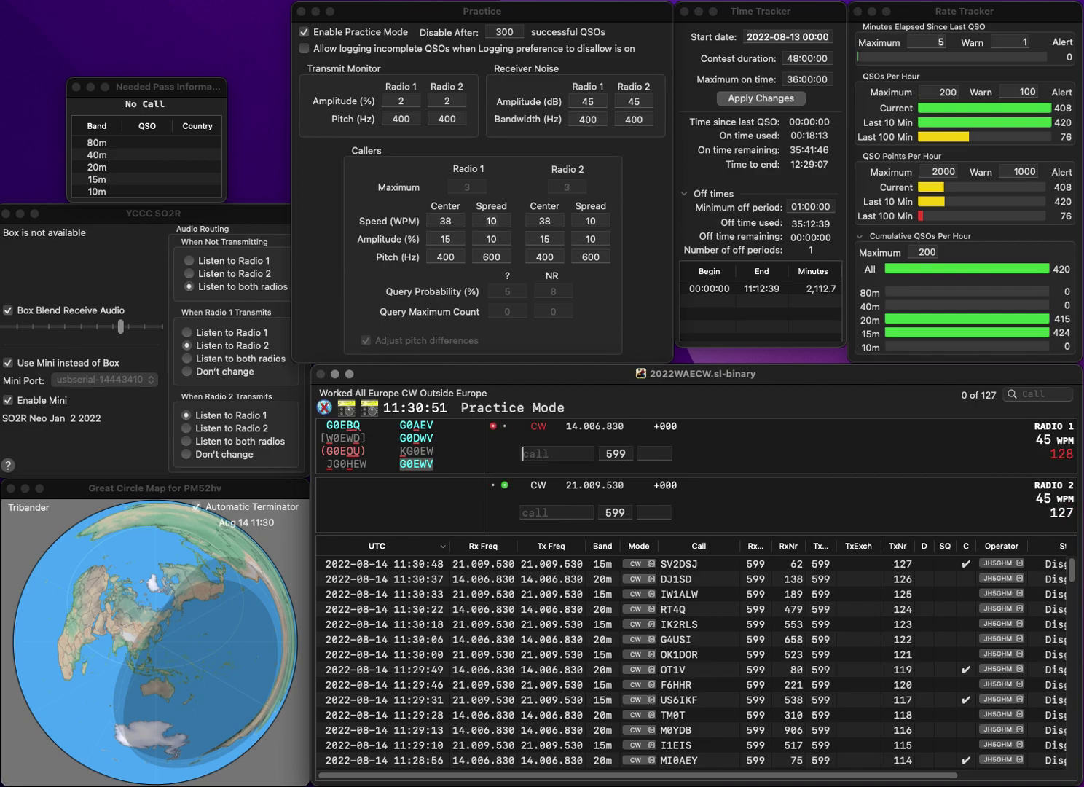
type("HV")
key("Return")
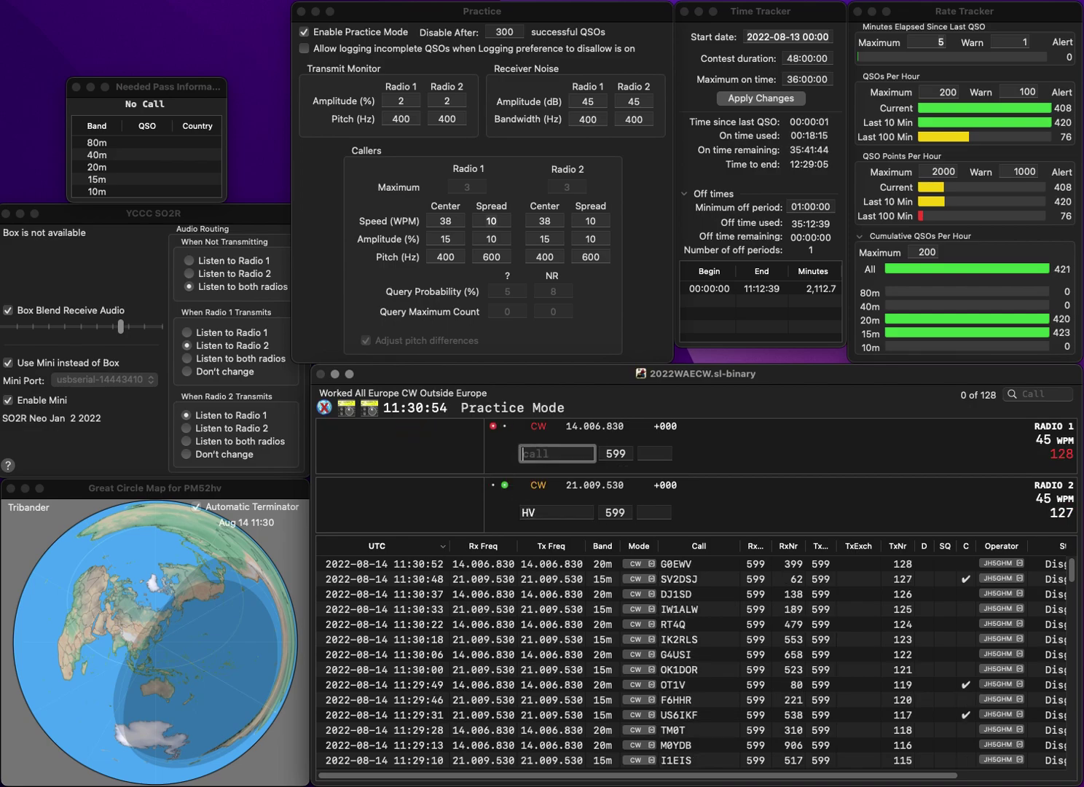
type("RK1")
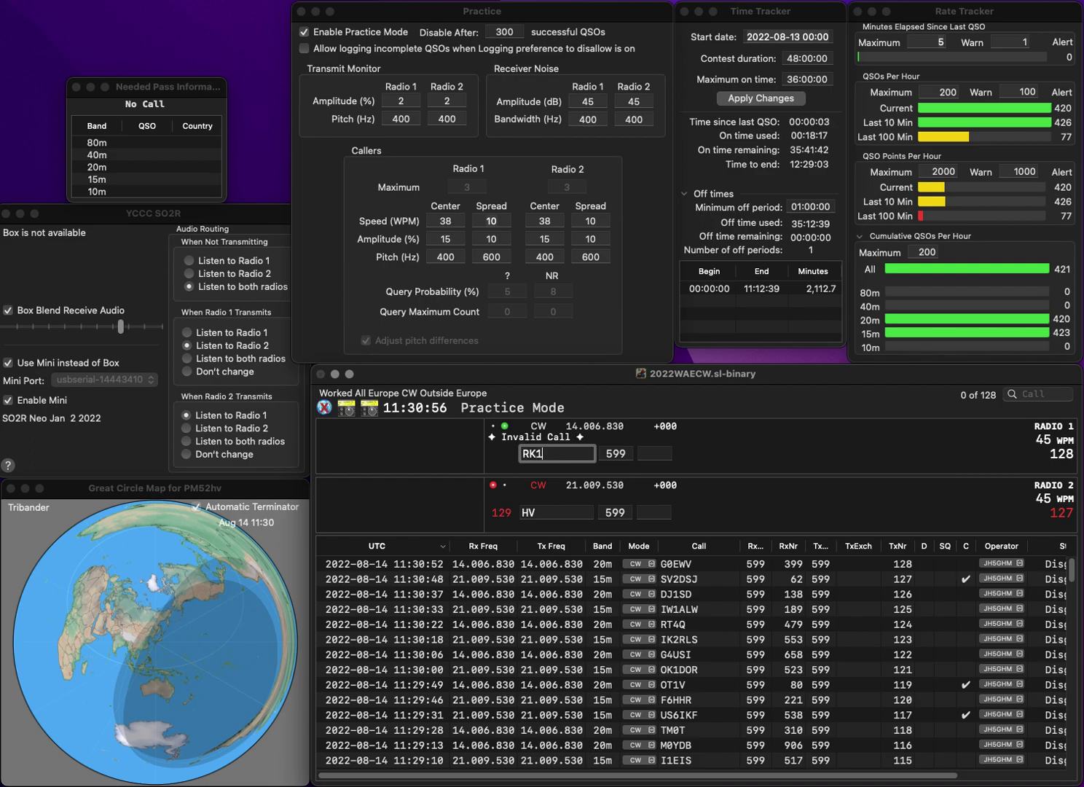
type("NWA")
key("Return")
key("BackSpace")
type("A0HV")
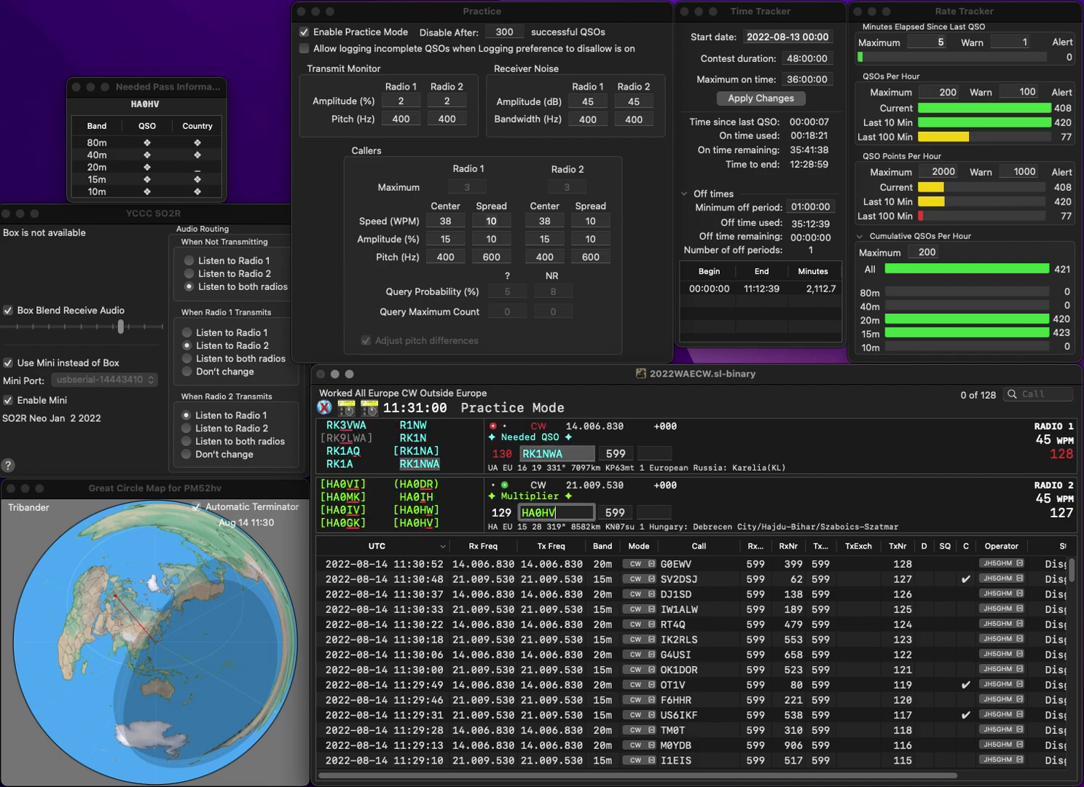
key("Return")
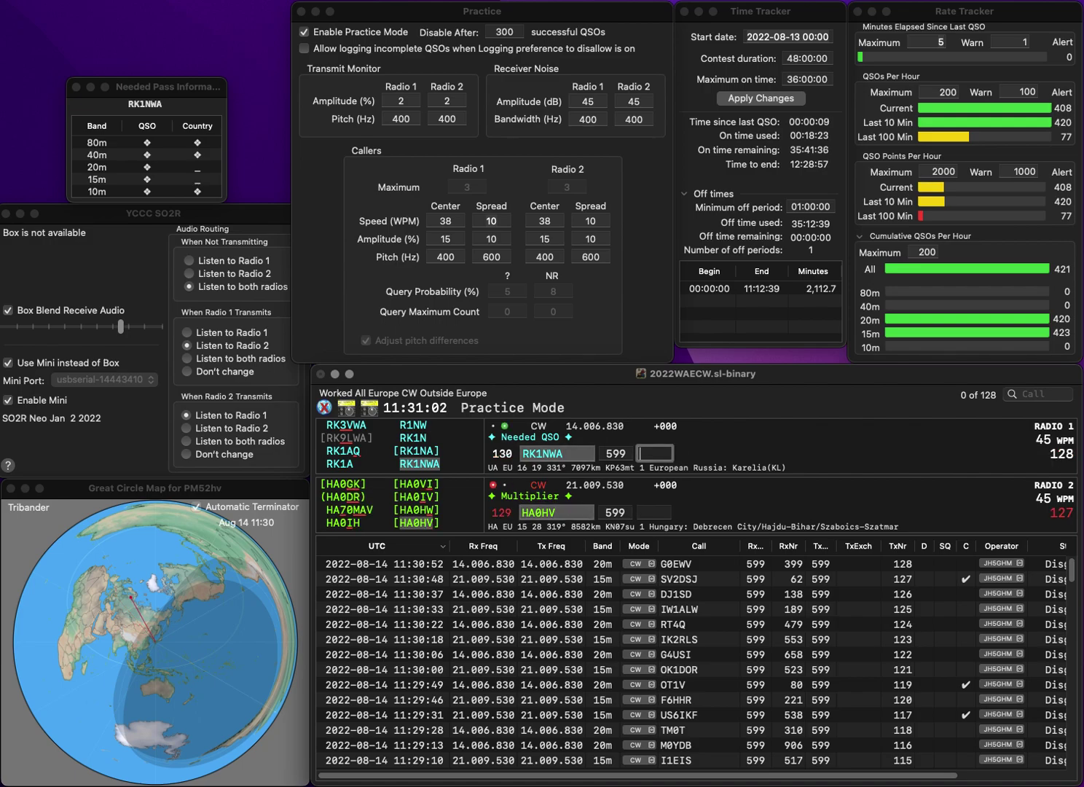
Step: Log RK1NWA on Radio 1 with received number 622 and HA0HV on Radio 2 with number 762
type("62")
left_click(655, 512)
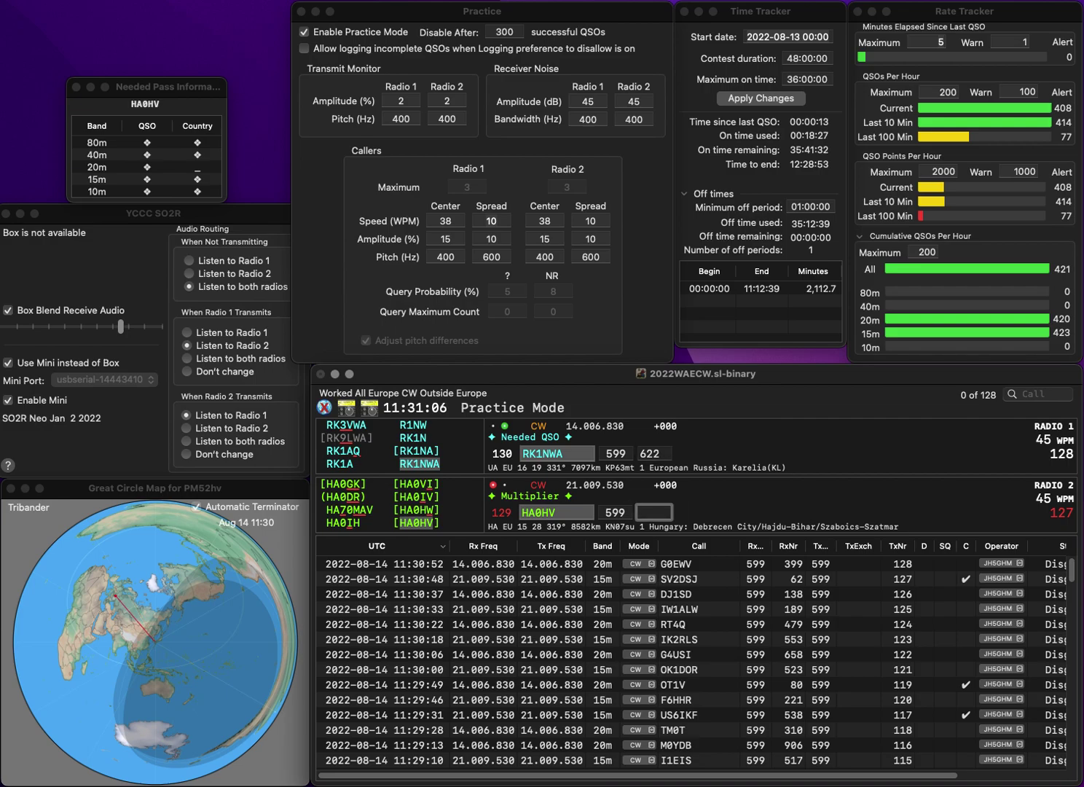
key("Return")
type("762")
key("Return")
type("OK")
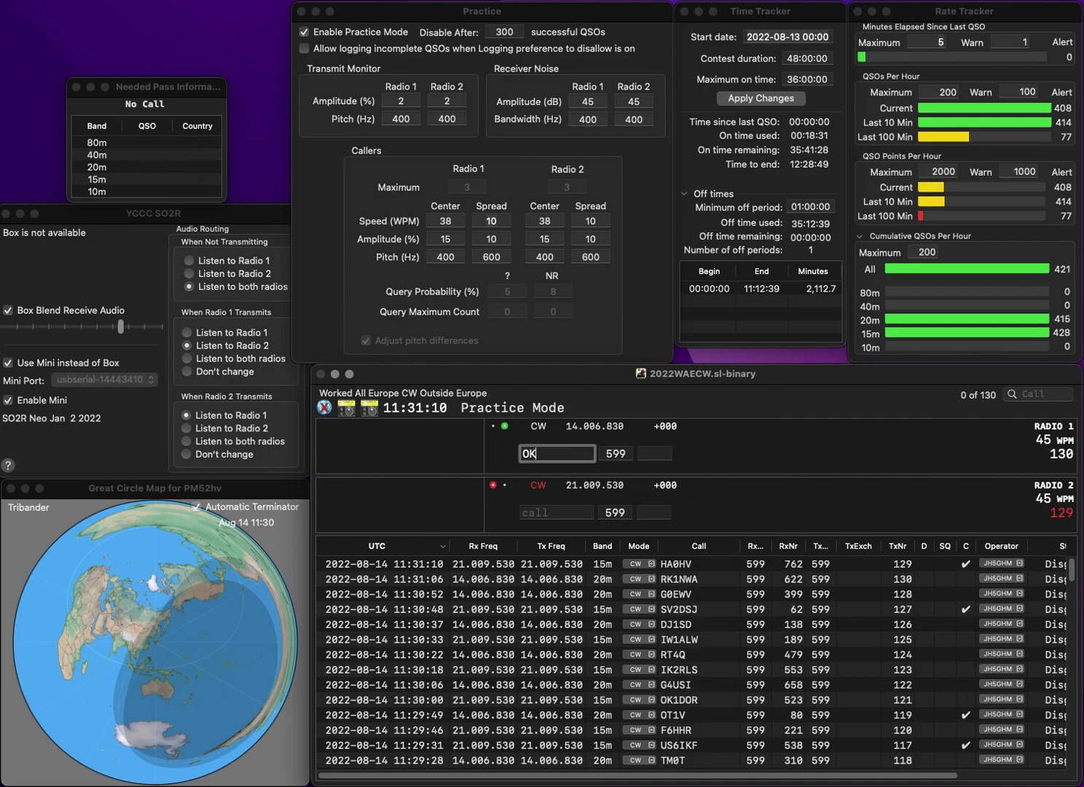
type("1DAU")
key("Return")
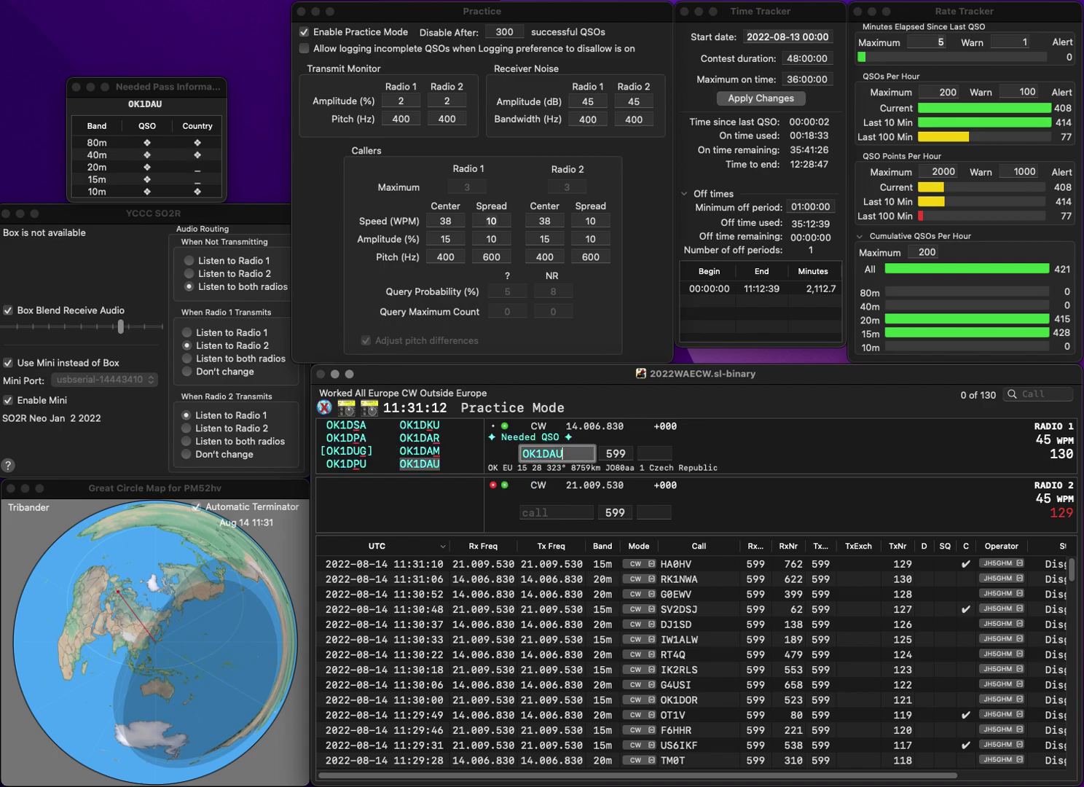
type("IQ5OX")
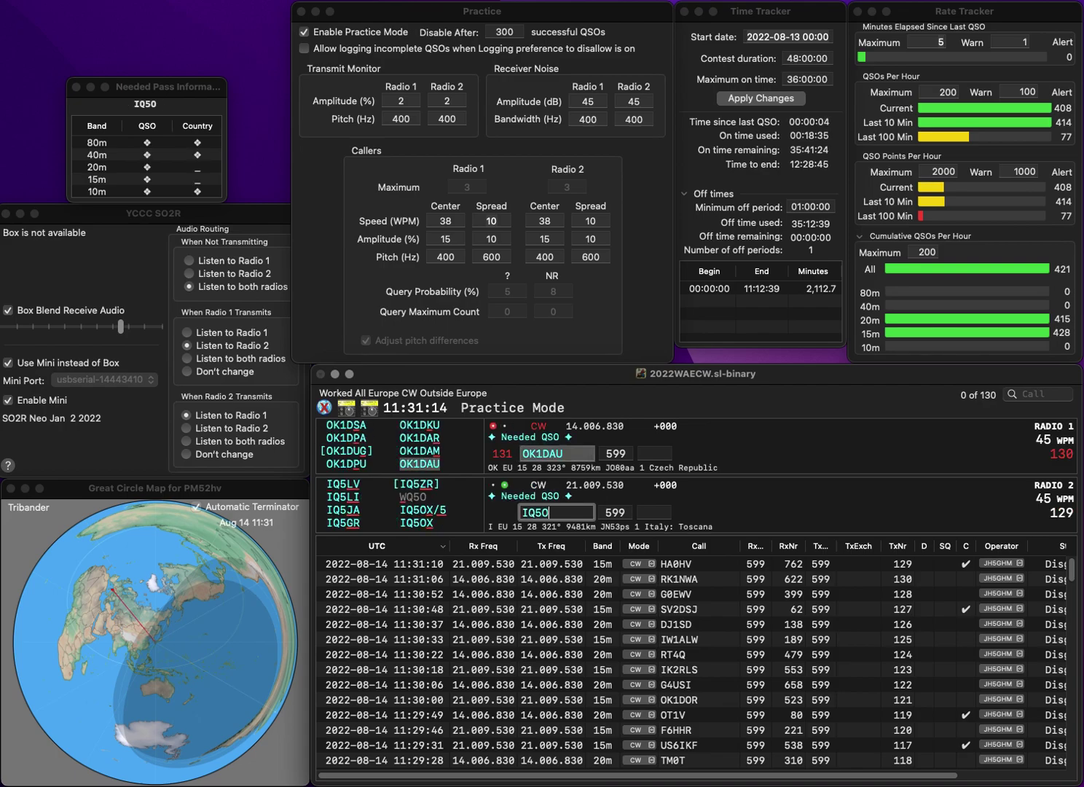
key("Return")
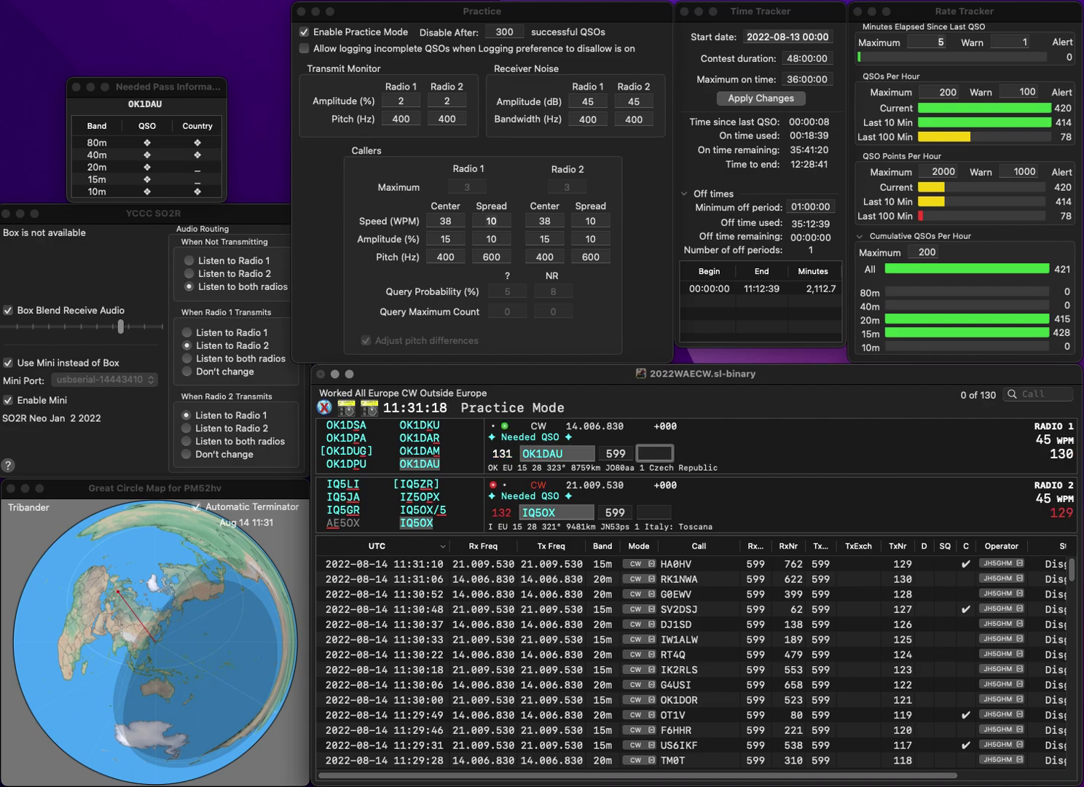
type("28")
key("Return")
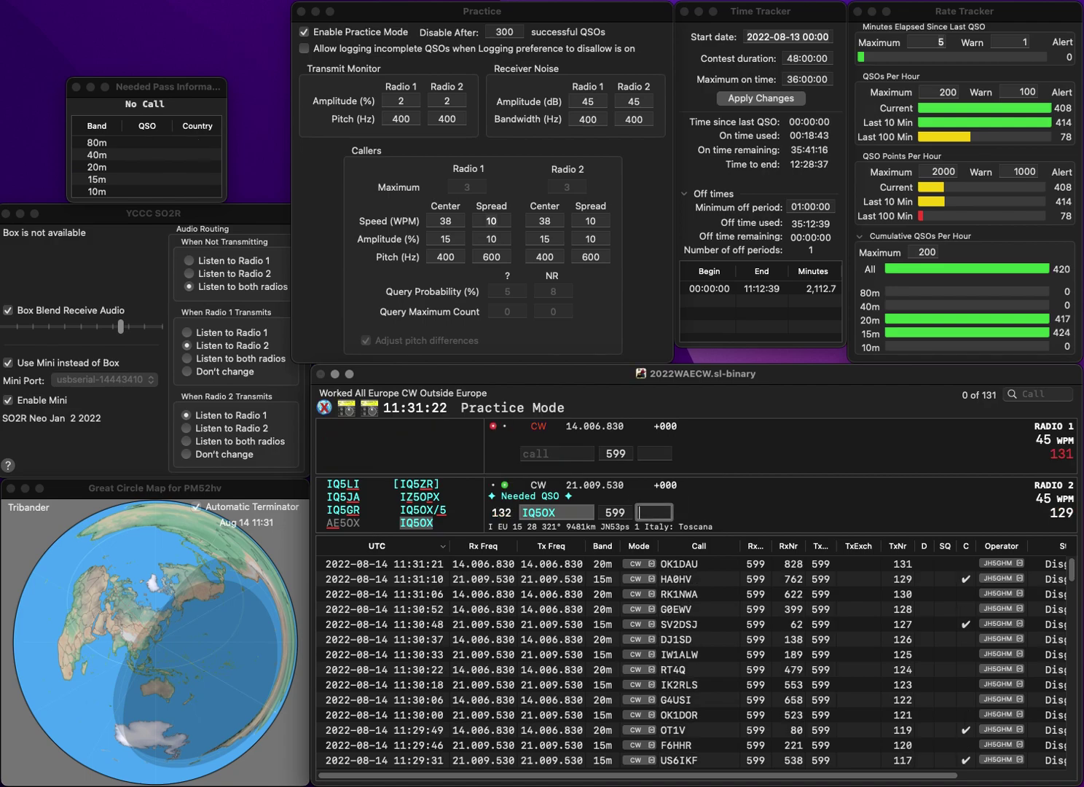
Step: Enter 703 as the received number for IQ5OX on Radio 2, correct it to 763 and log the contact
type("703")
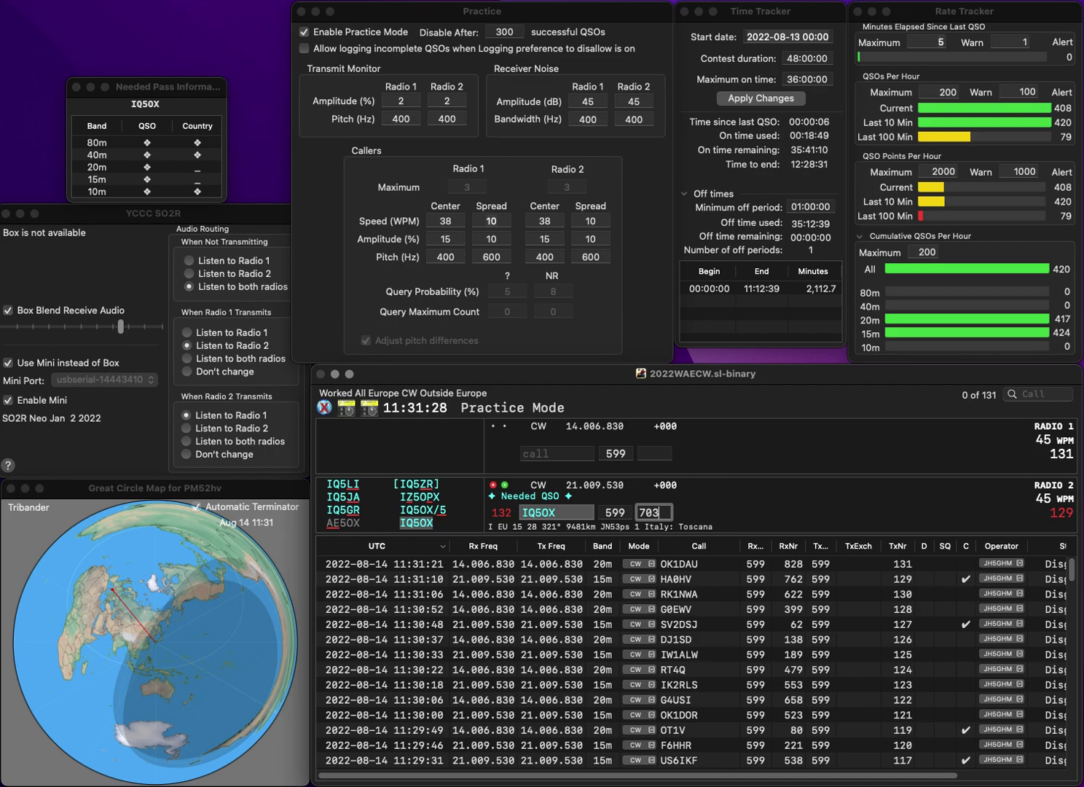
key("Return")
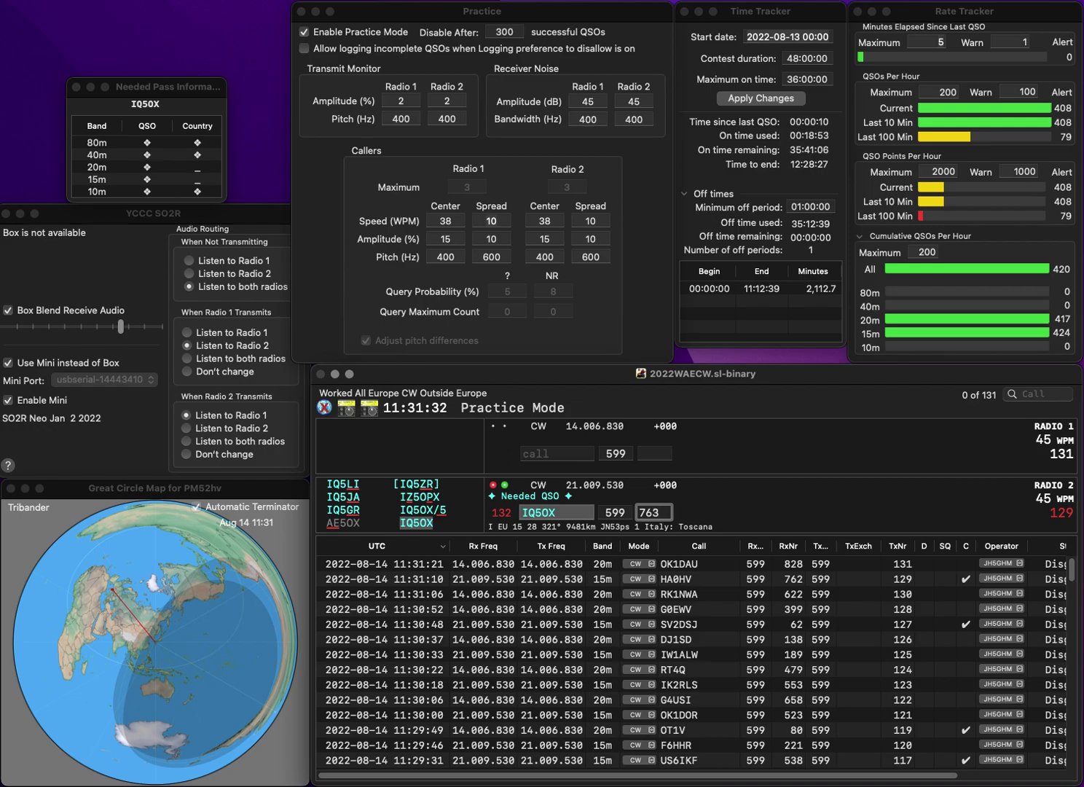
key("Return")
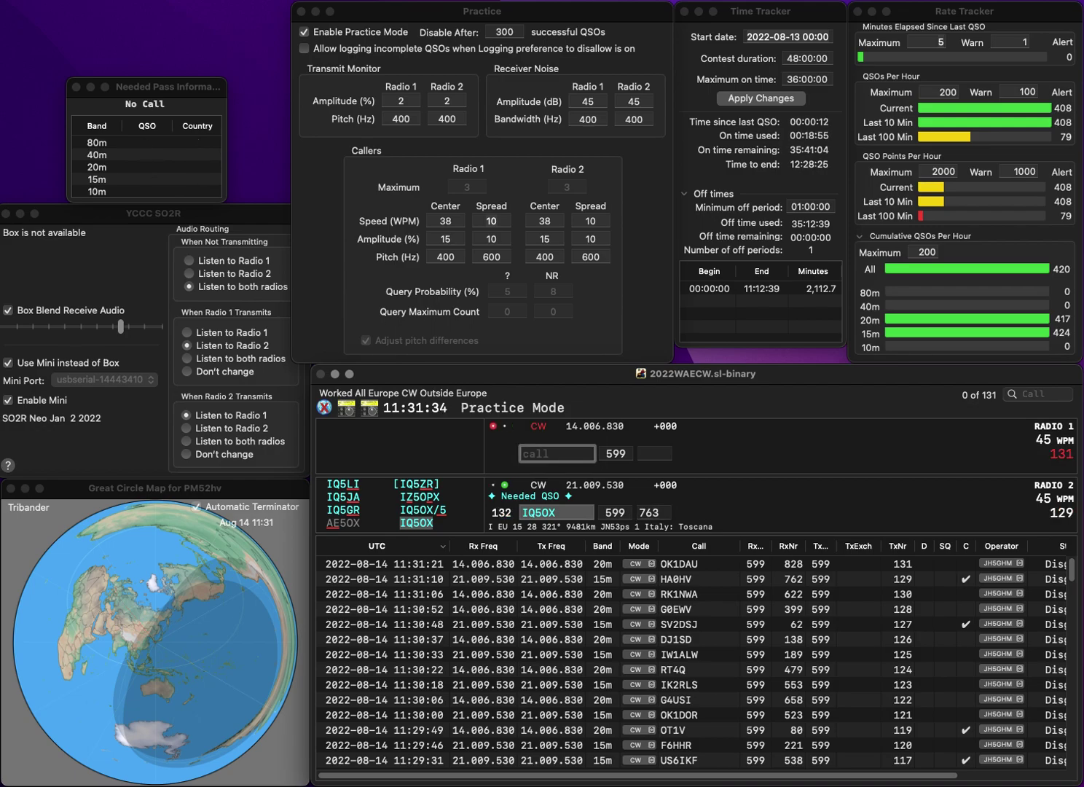
Step: Enter the callers GW4NOO on Radio 1 and PI4TIL on Radio 2, sending the exchange to each
type("GW4NOO")
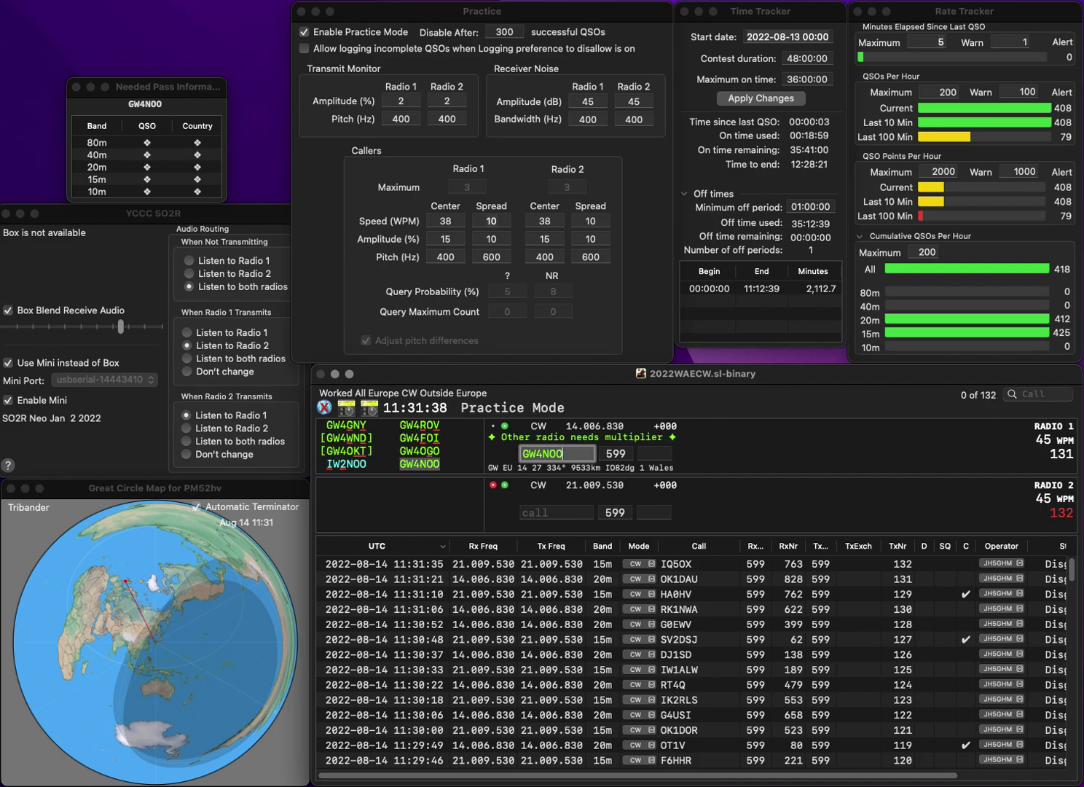
key("Return")
type("4TIL")
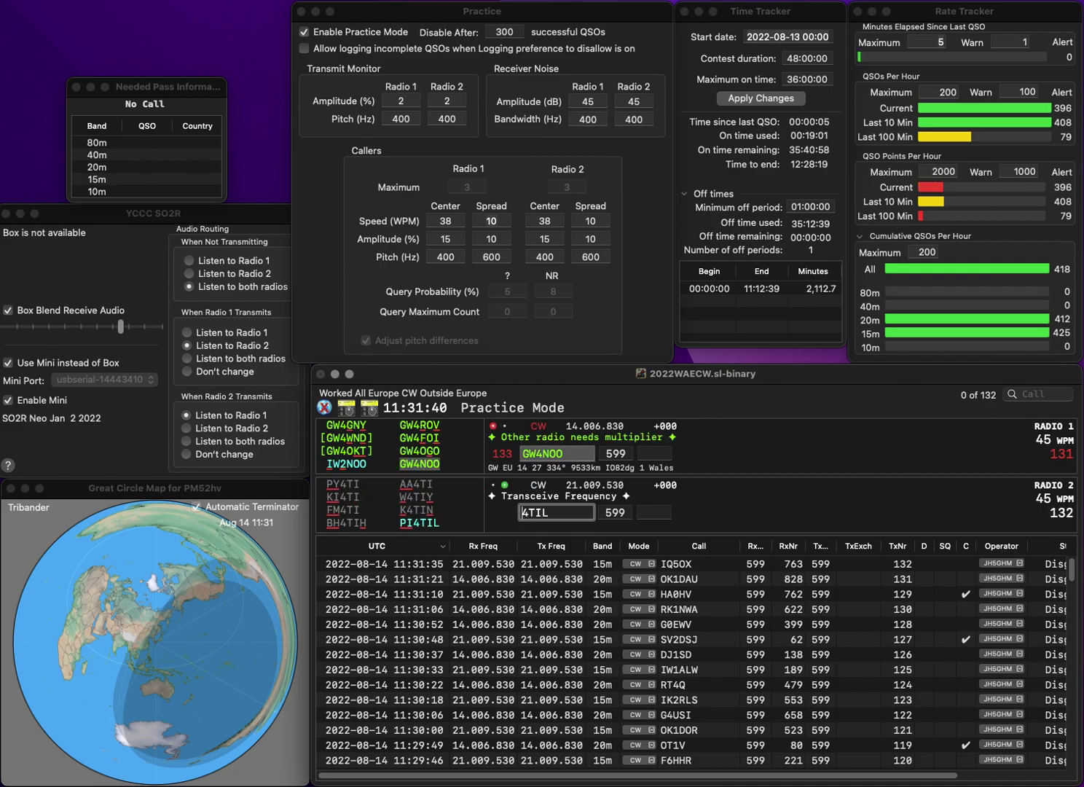
left_click(522, 513)
type("PI")
key("Return")
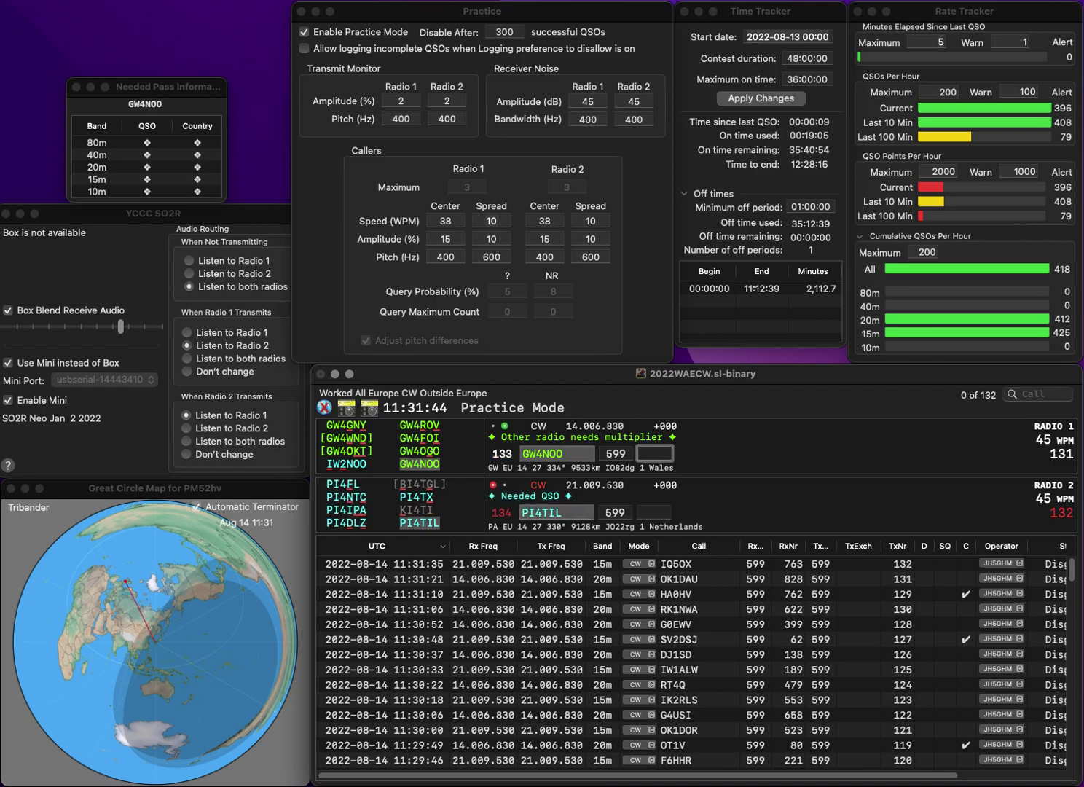
Step: Log GW4NOO on Radio 1 with received number 105
type("105")
key("Return")
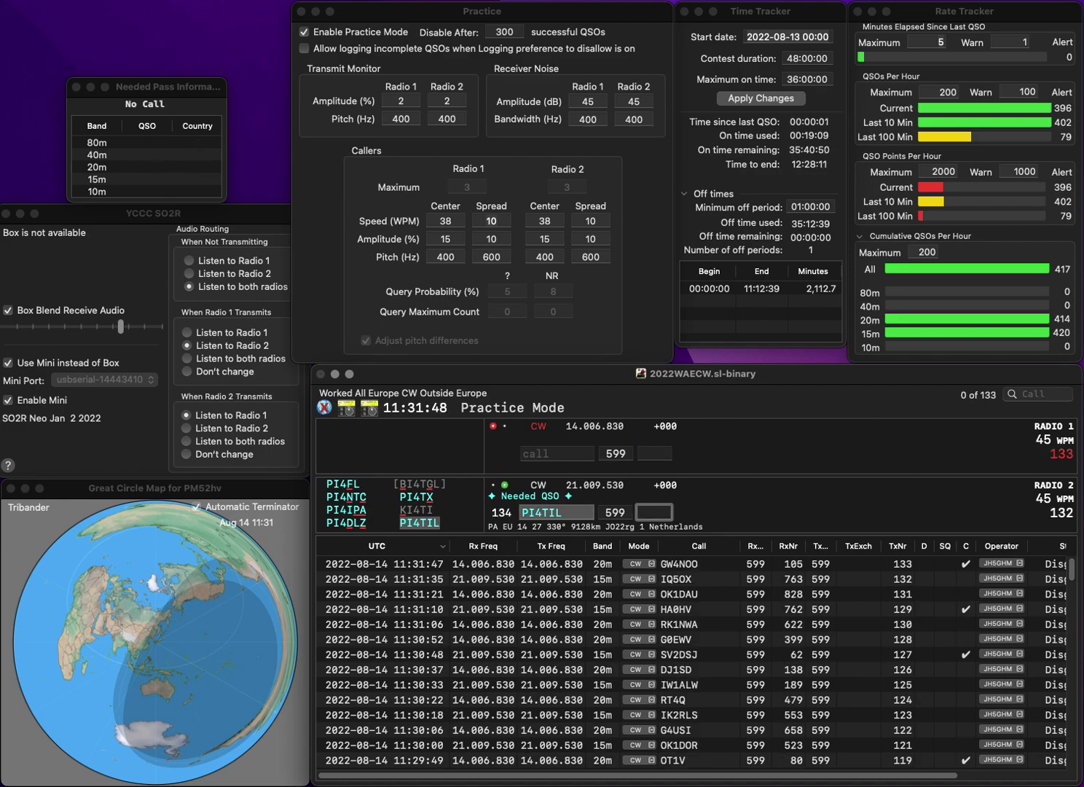
type("89")
key("Return")
type("LZ")
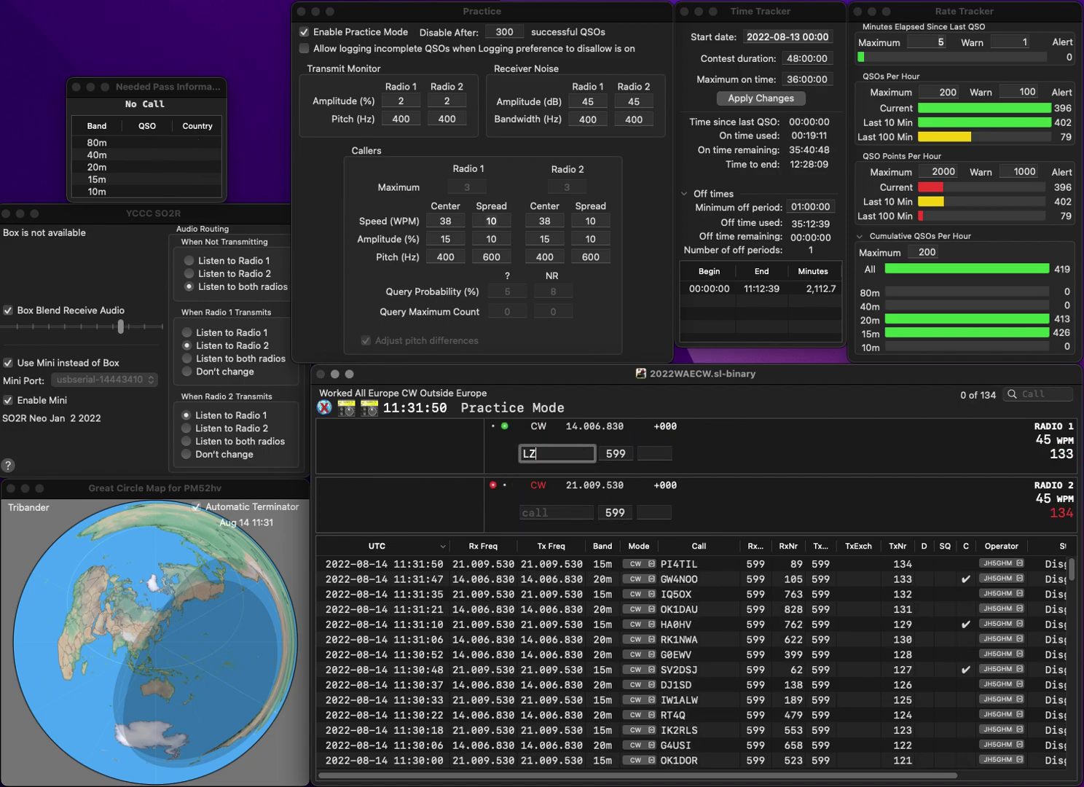
type("2RS")
key("Return")
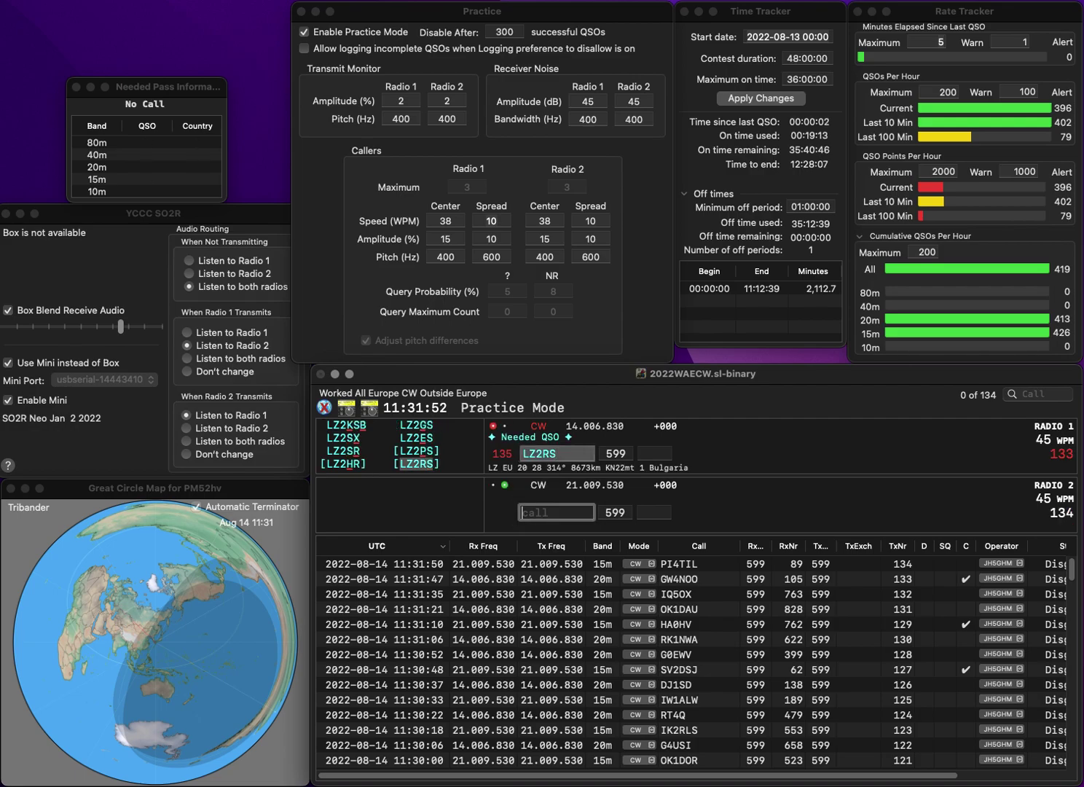
Step: Send the exchange to the caller R4CF on Radio 2, and log LZ2RS on Radio 1 with received number 22
type("R4CF")
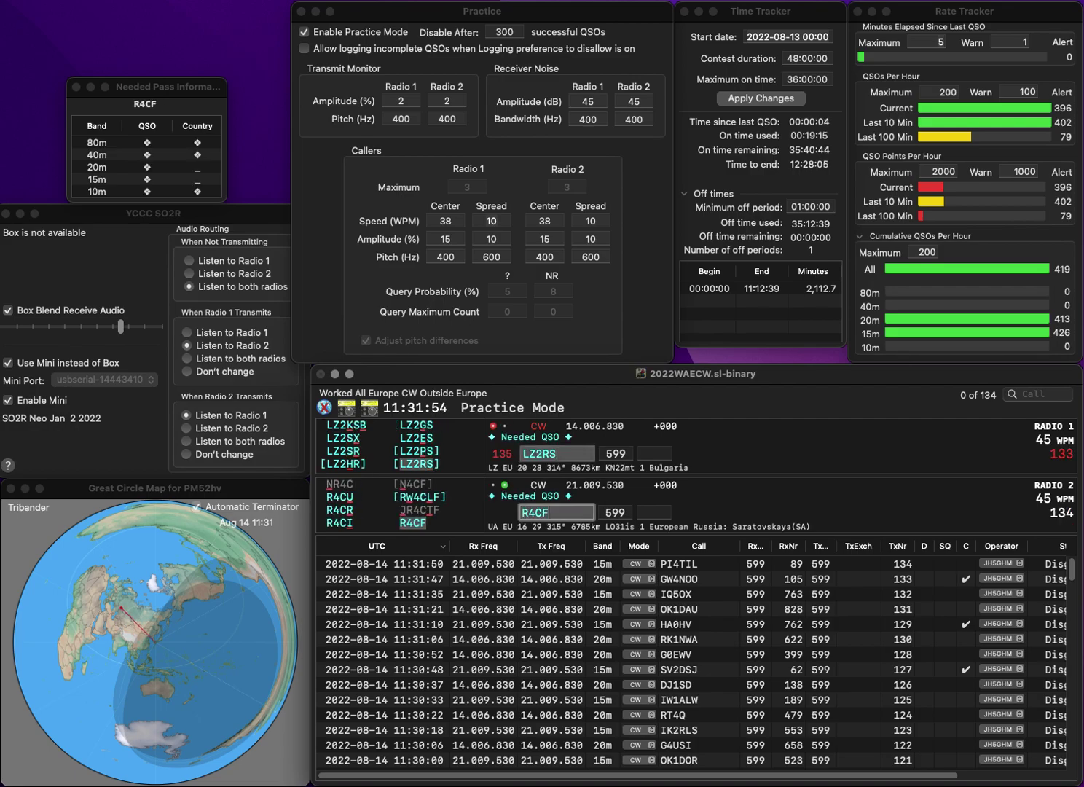
key("Return")
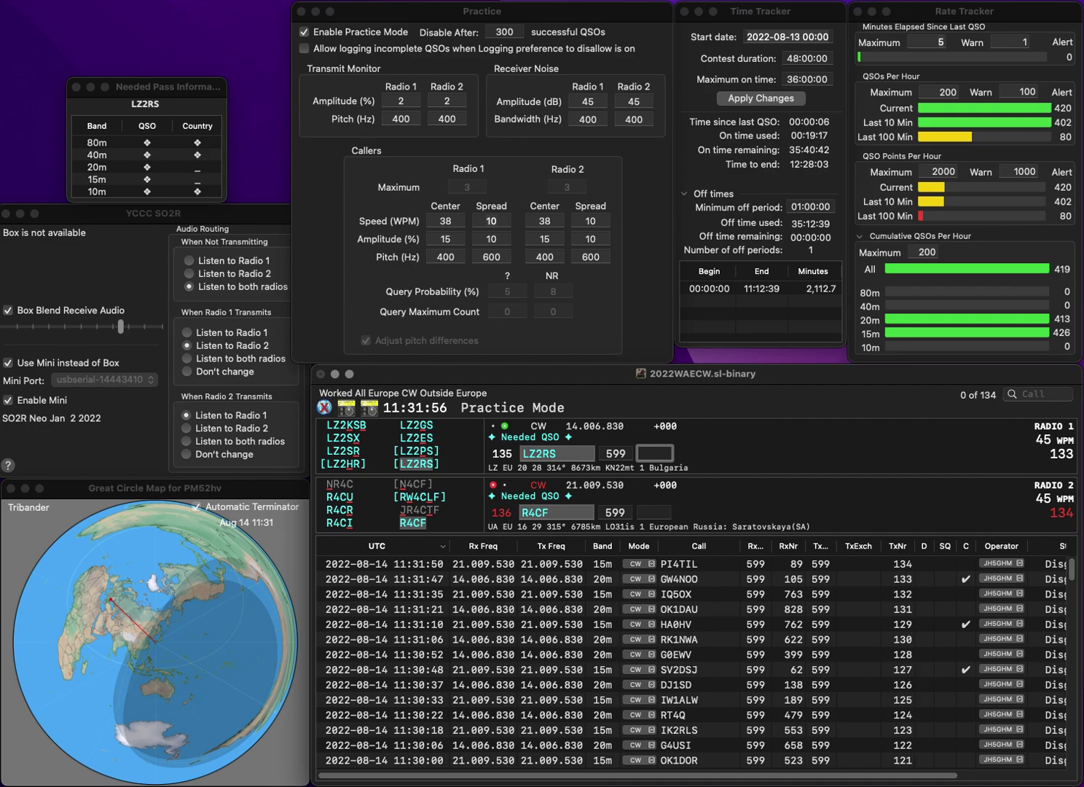
type("22")
key("Return")
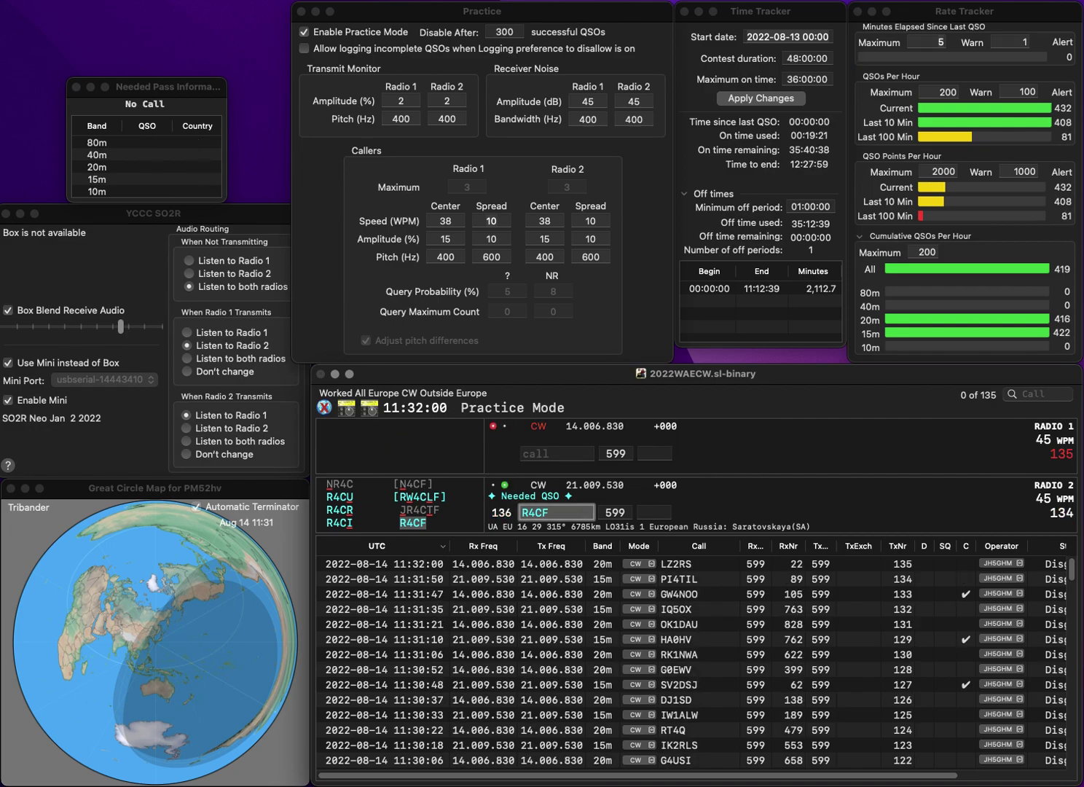
Step: Log R4CF on Radio 2 with received number 816
type("81")
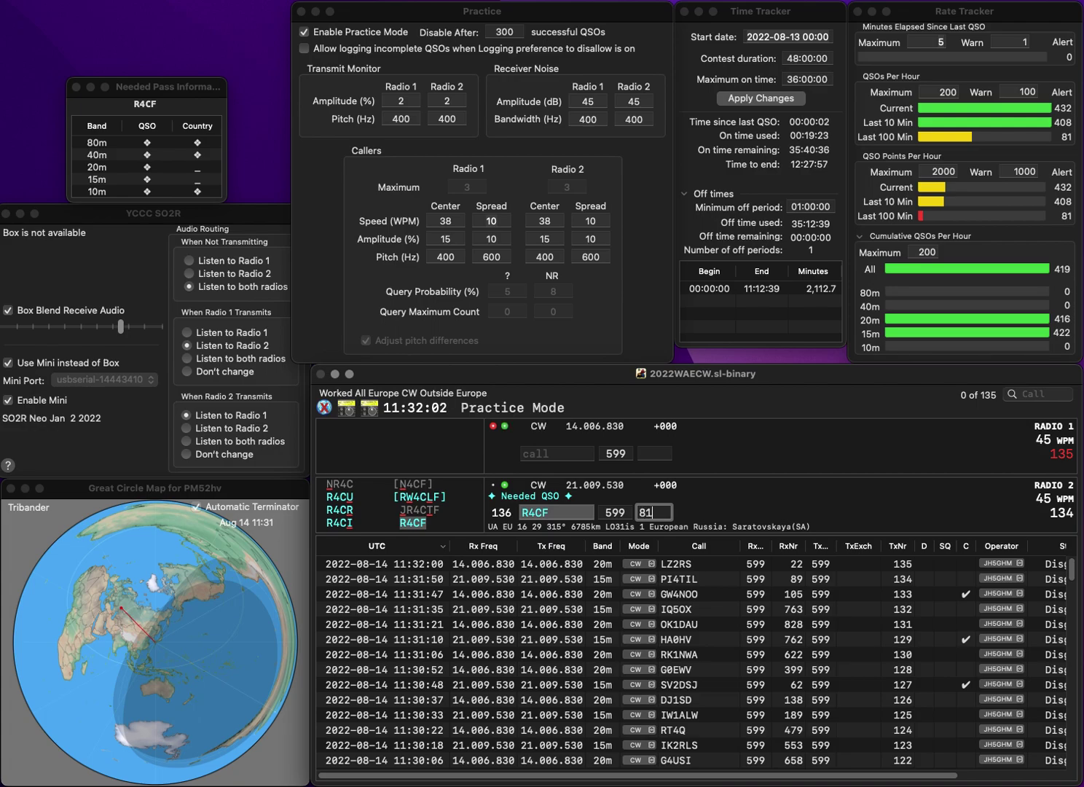
type("6")
key("Return")
Step: Query the partial call 6R on Radio 1 and send the exchange to the caller DL5KHE on Radio 2
type("6R")
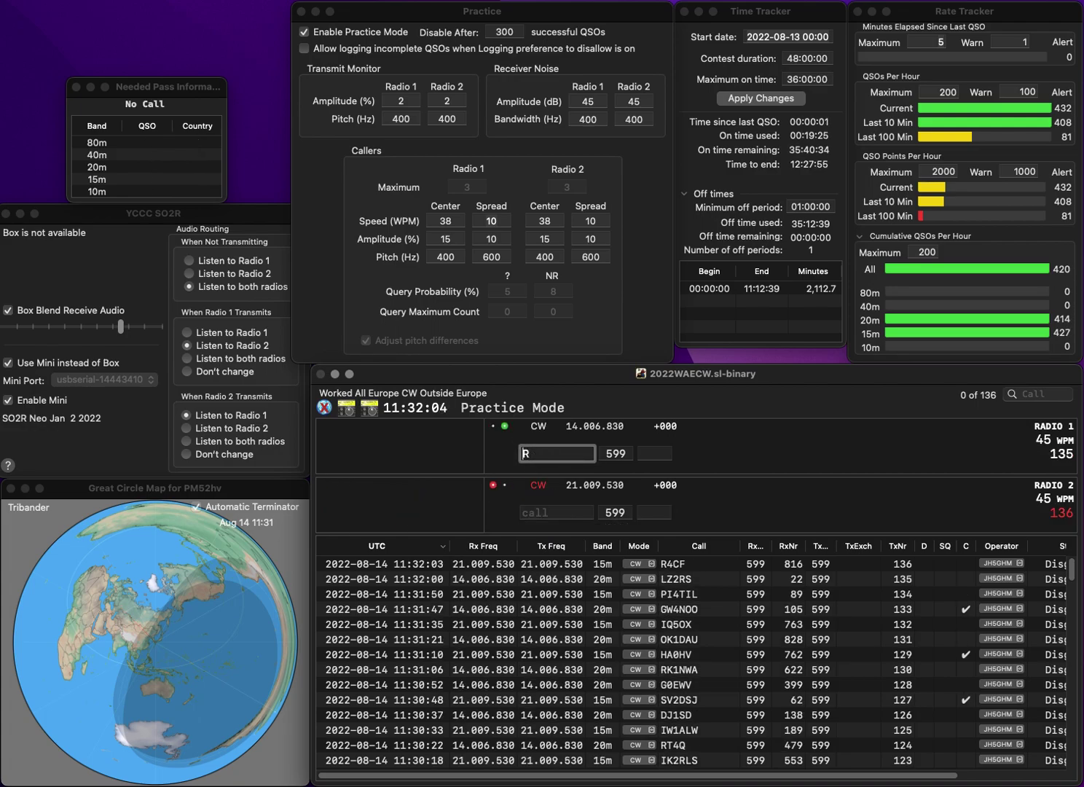
key("Return")
type("DL5KHE")
key("Return")
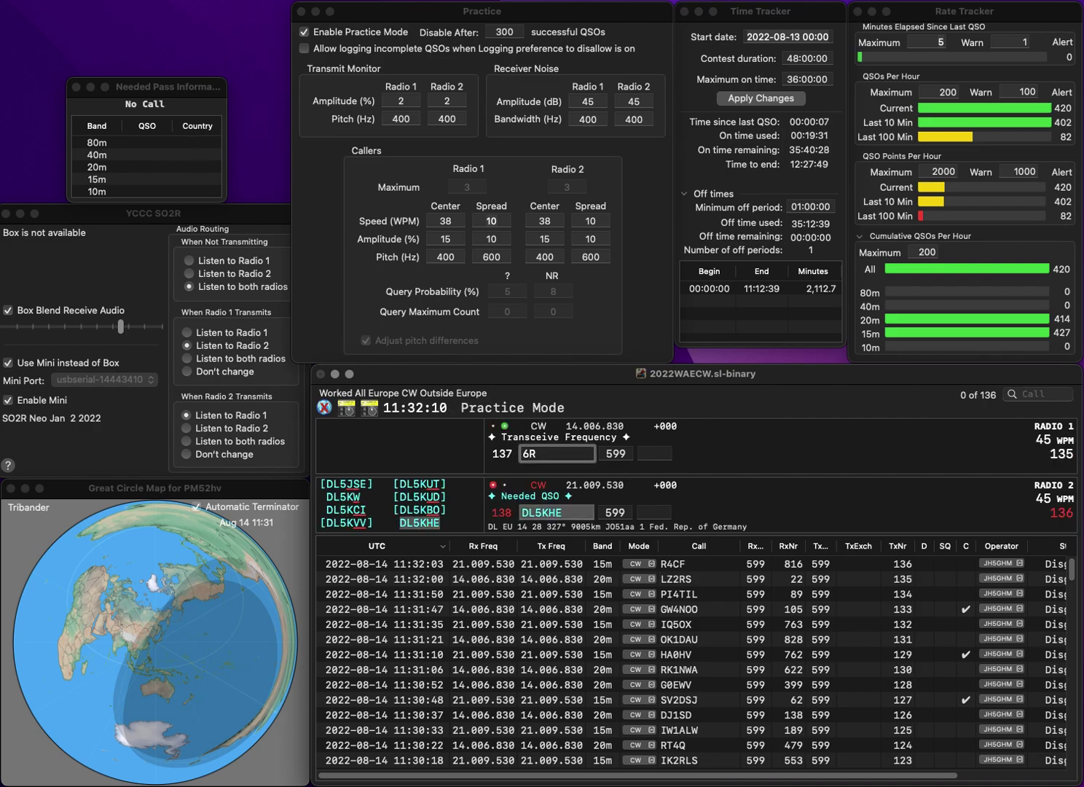
type("EFR")
type("5")
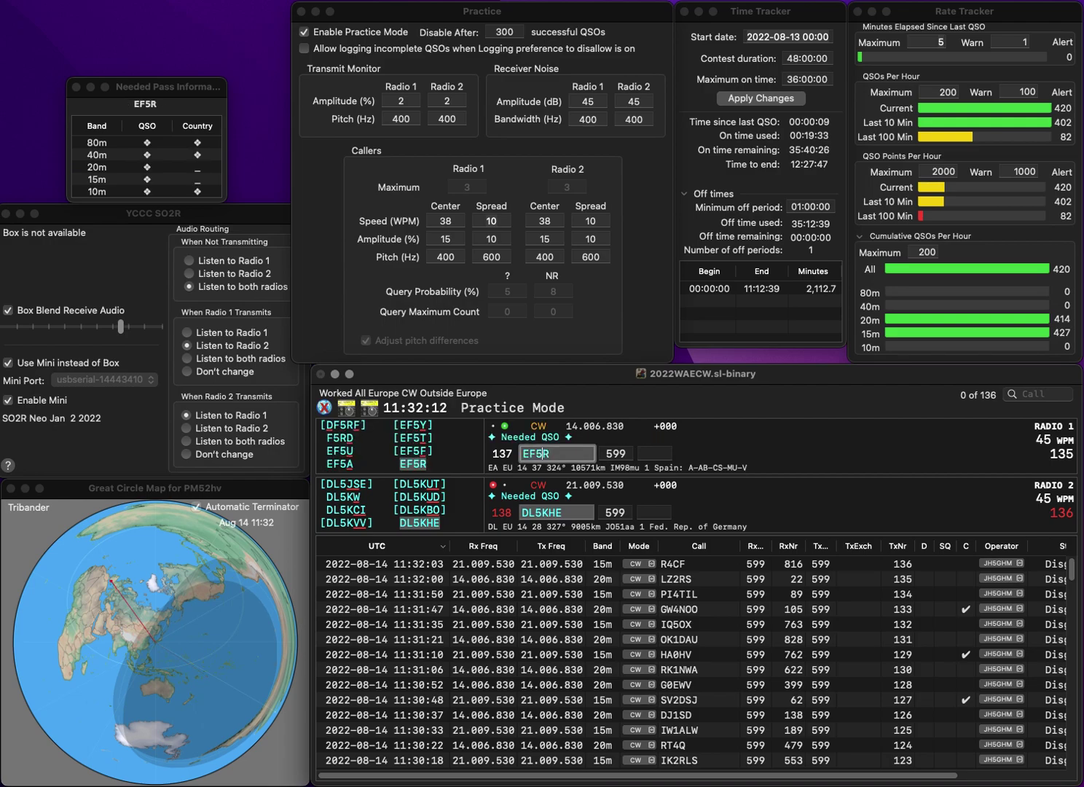
key("Return")
type("1")
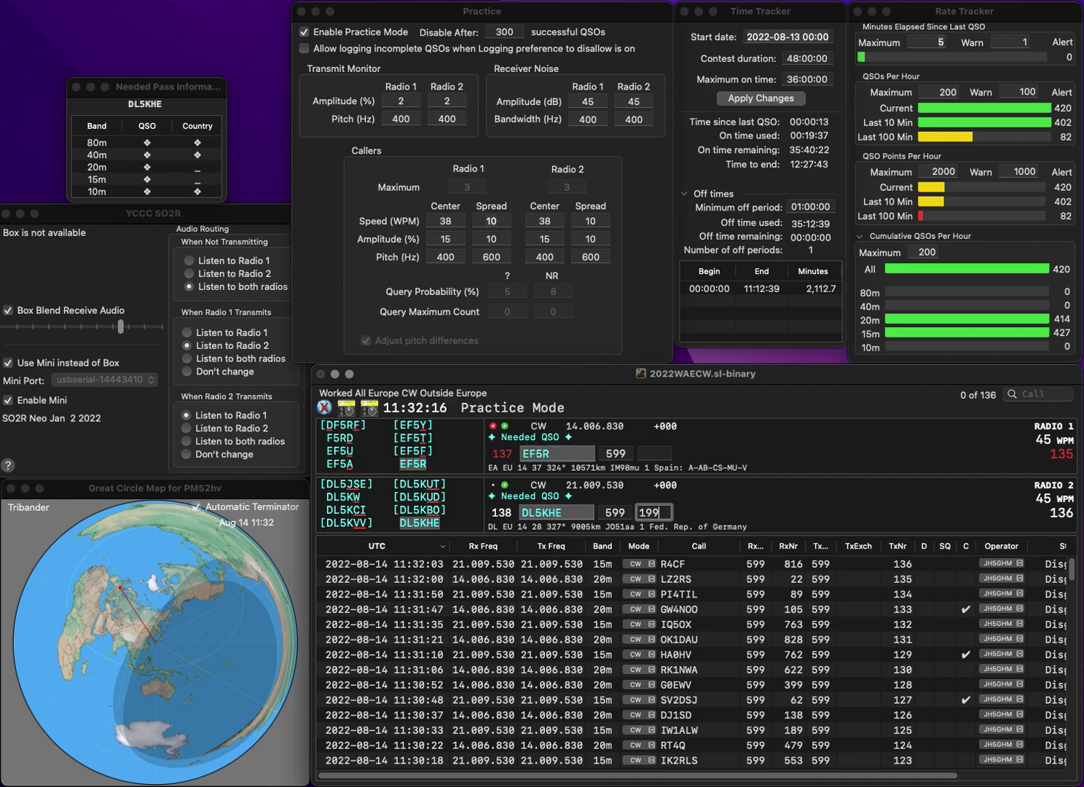
type("99")
key("Return")
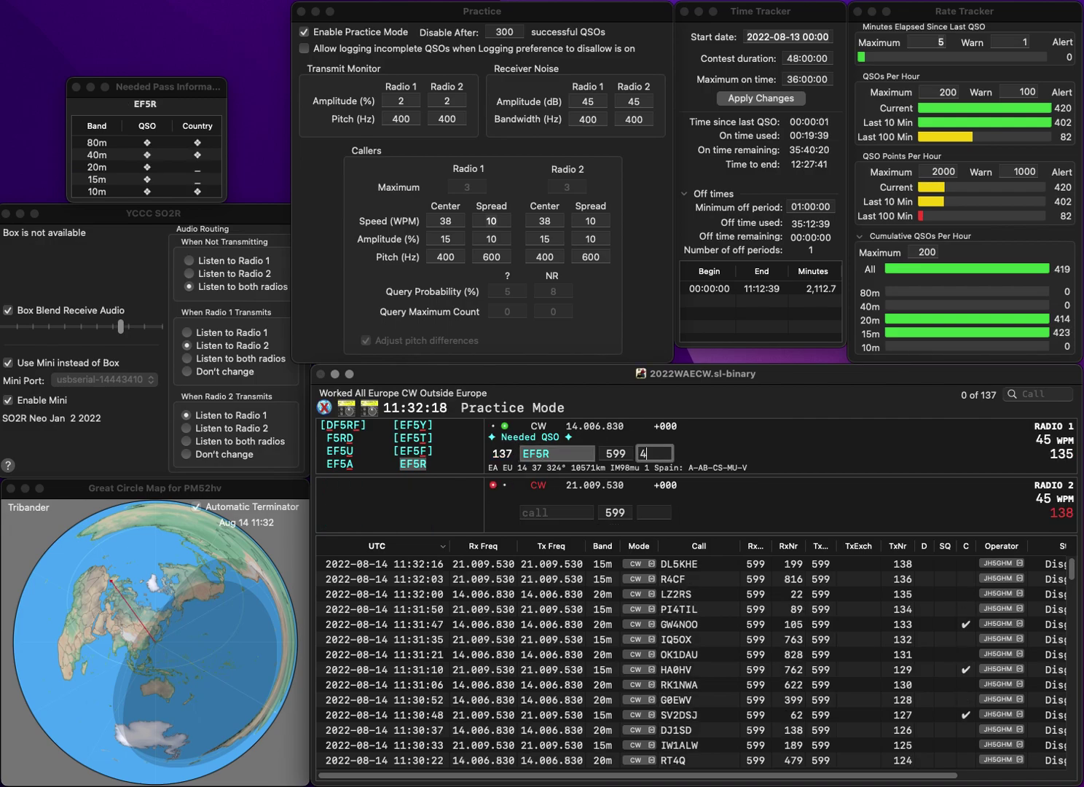
type("2")
key("Return")
type("IZ7DJS")
key("Return")
type("2TG")
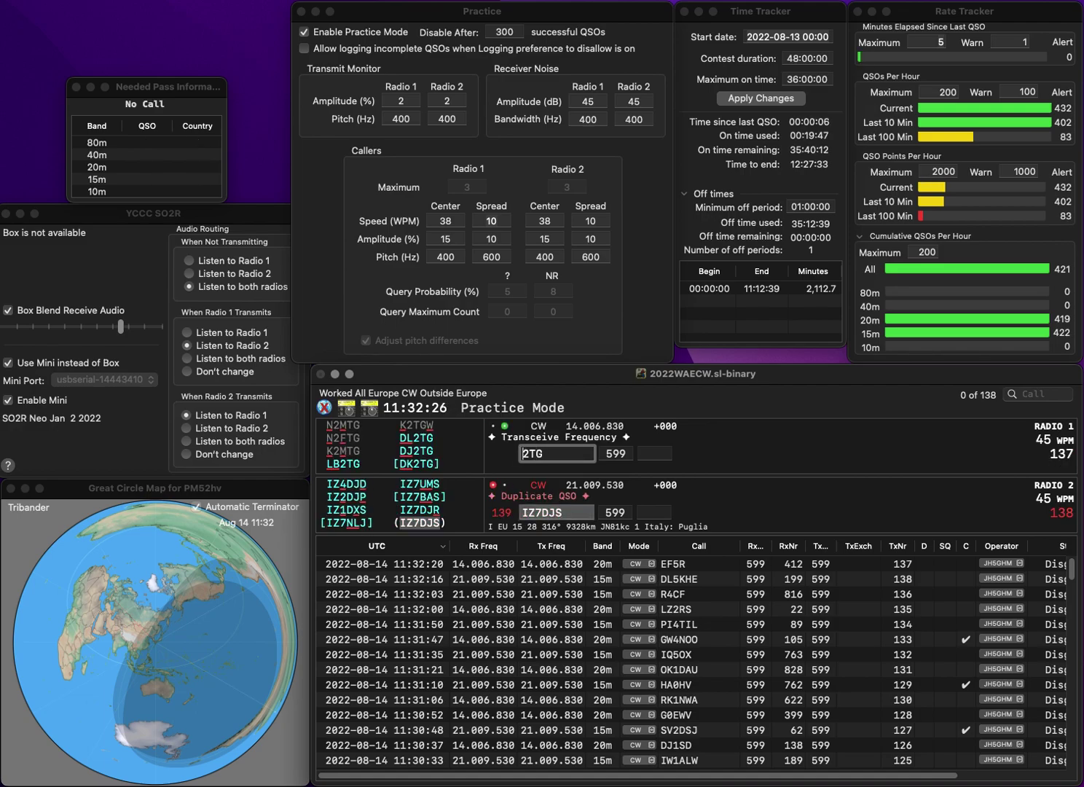
key("Return")
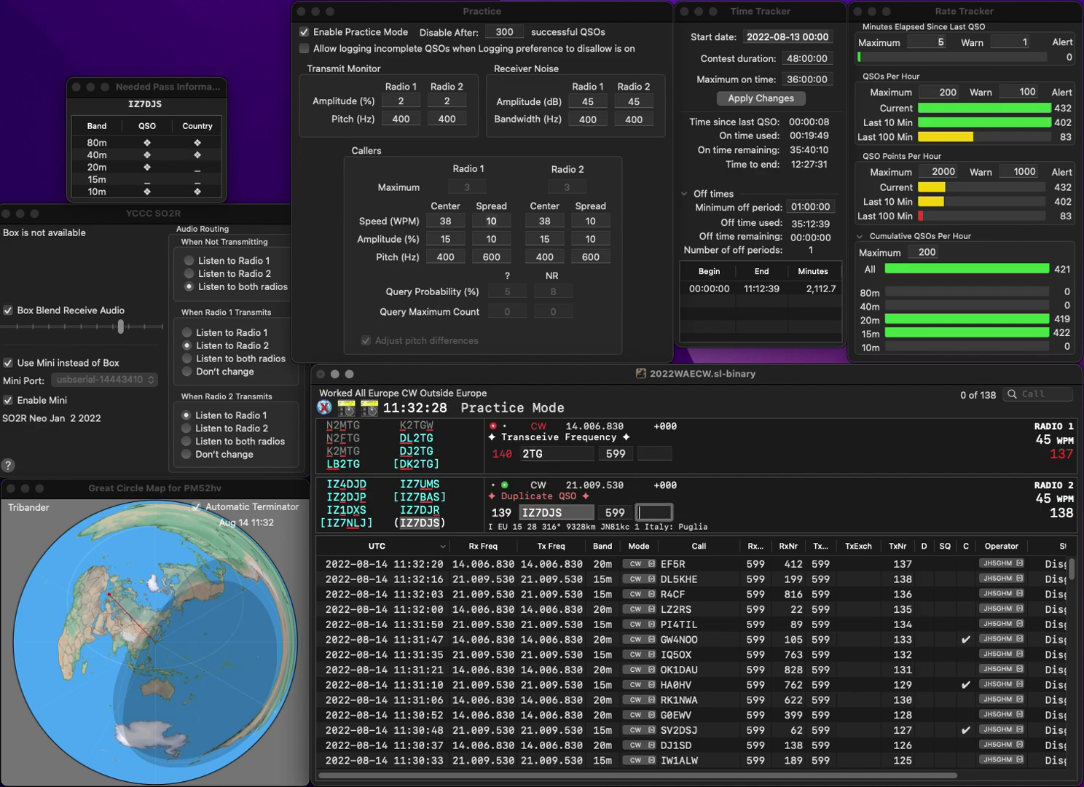
type("277")
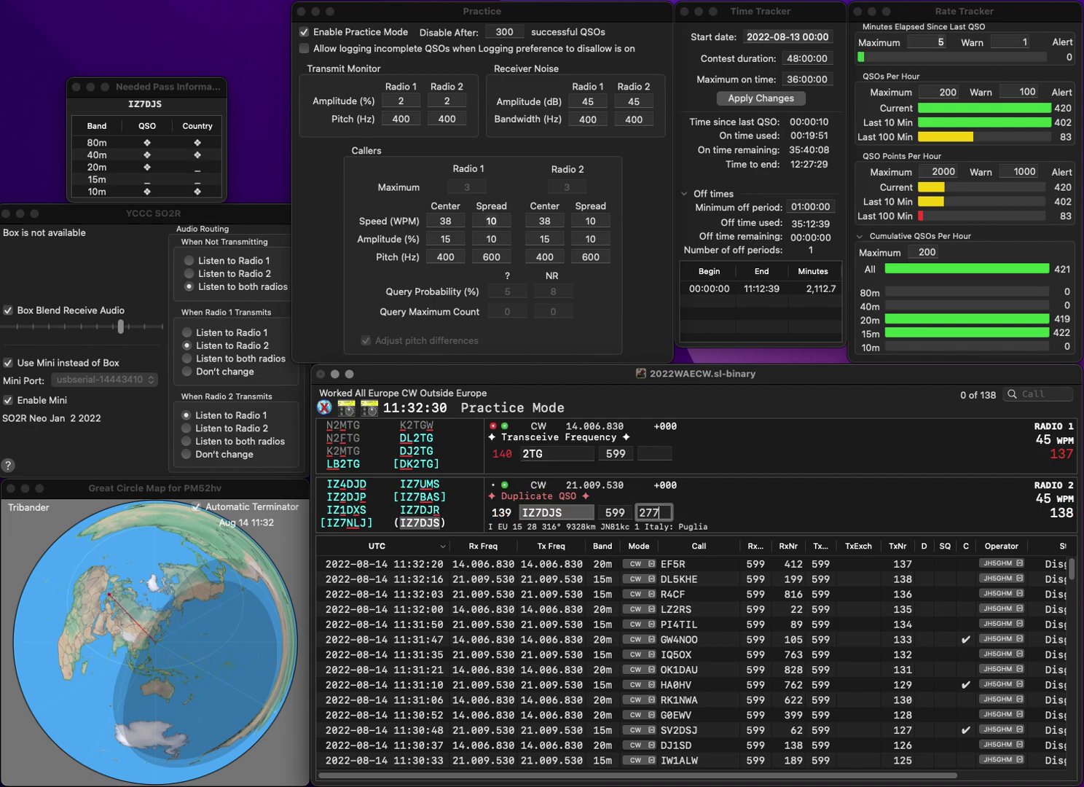
key("Return")
type("DK")
key("Return")
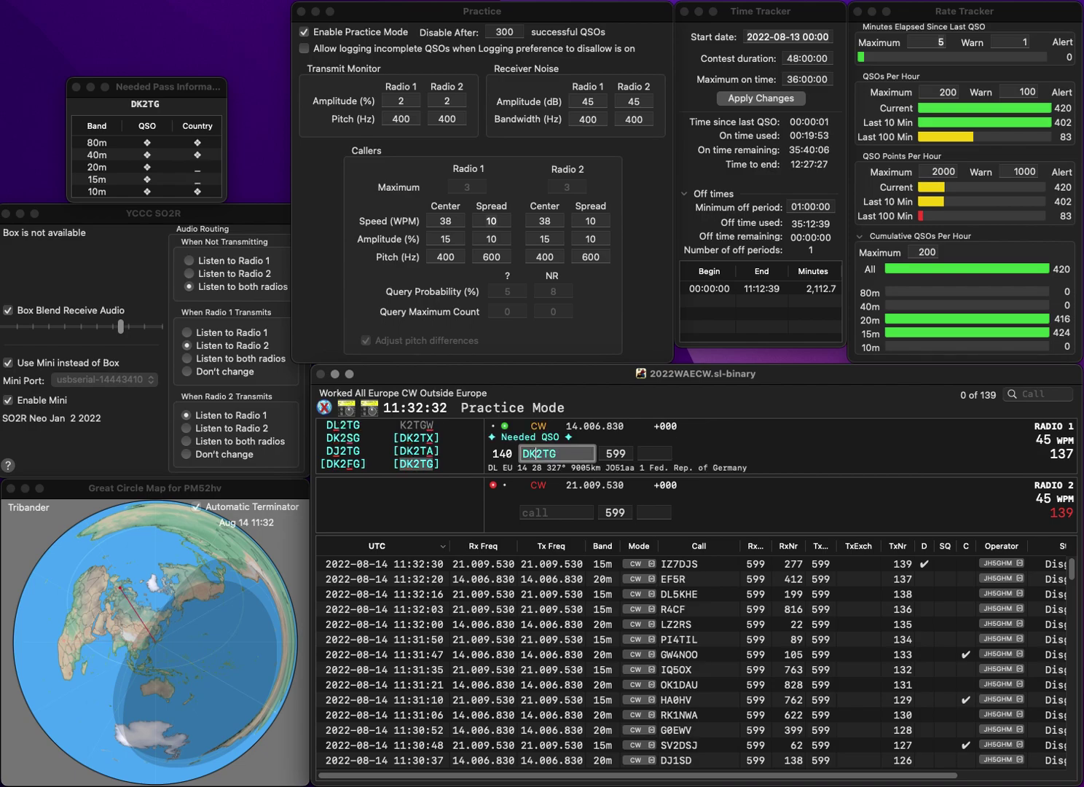
type("IW")
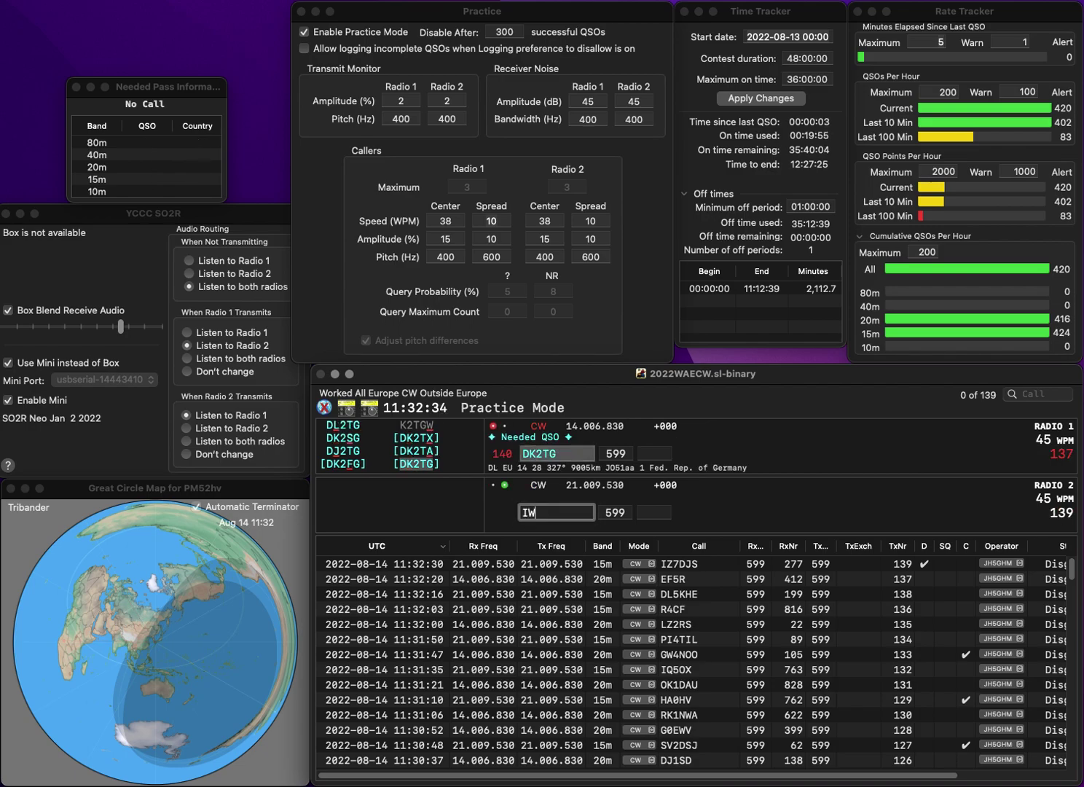
type("2MX")
type("Y")
key("Return")
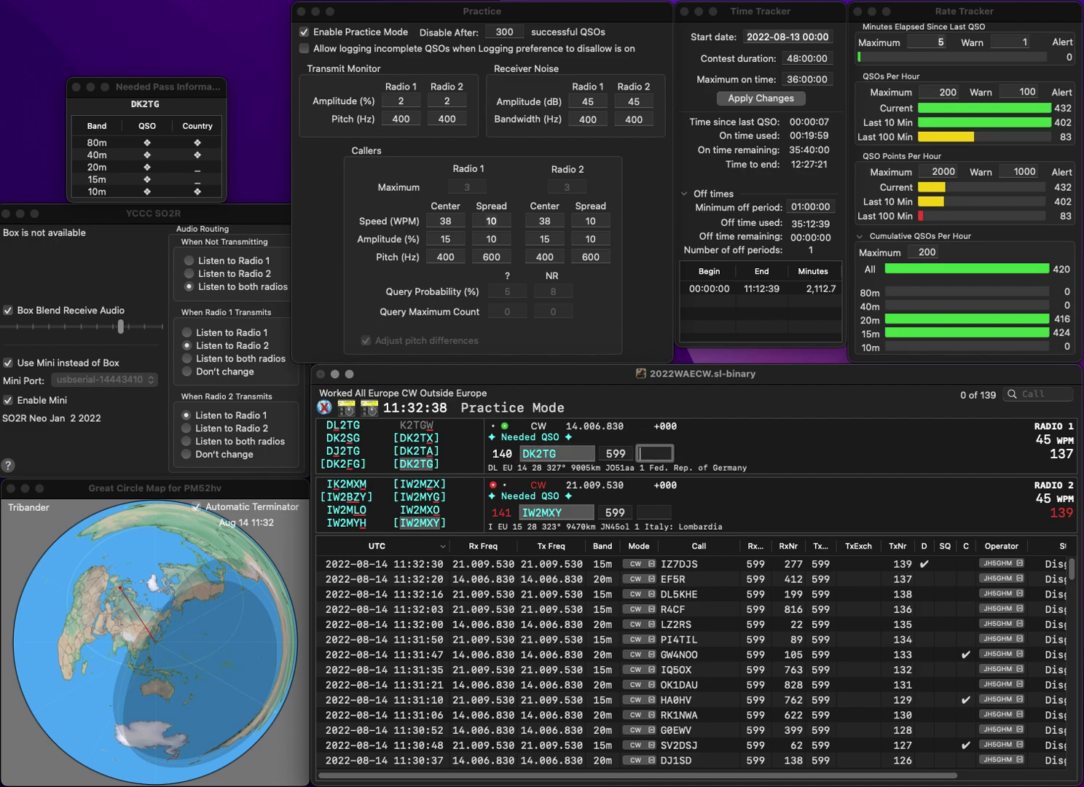
type("286")
key("Return")
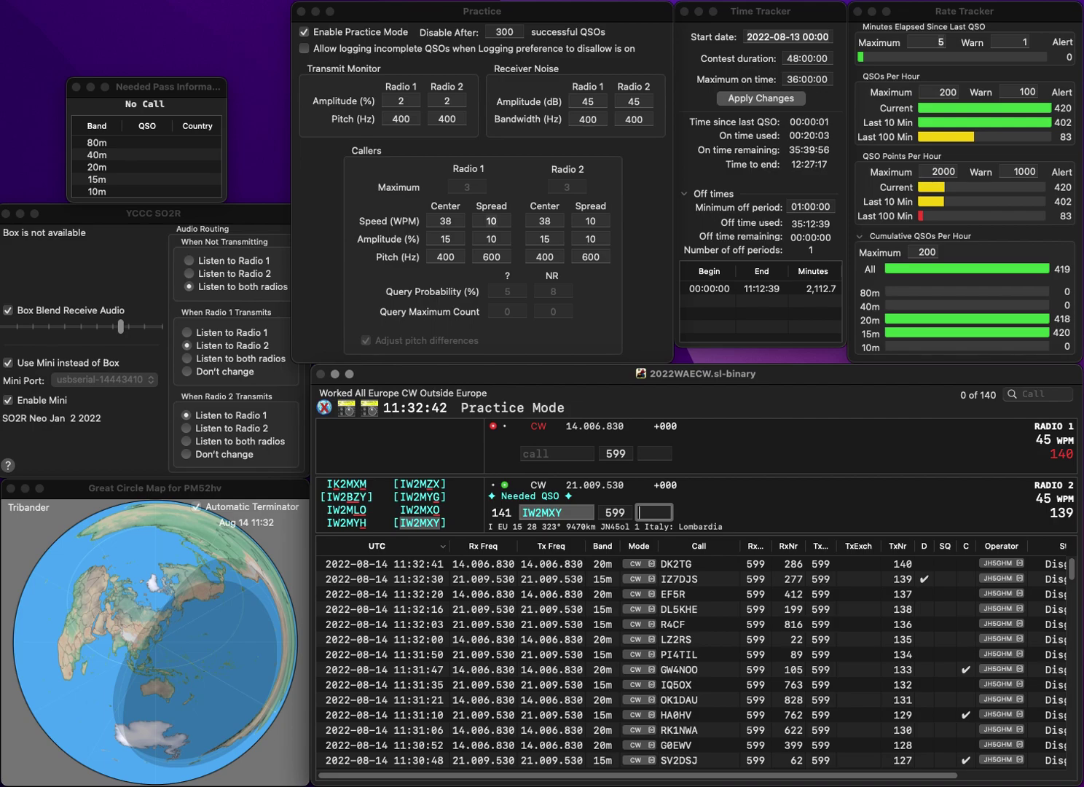
type("13")
key("Return")
type("X4CK")
key("Home")
type("R")
key("Return")
type("EA")
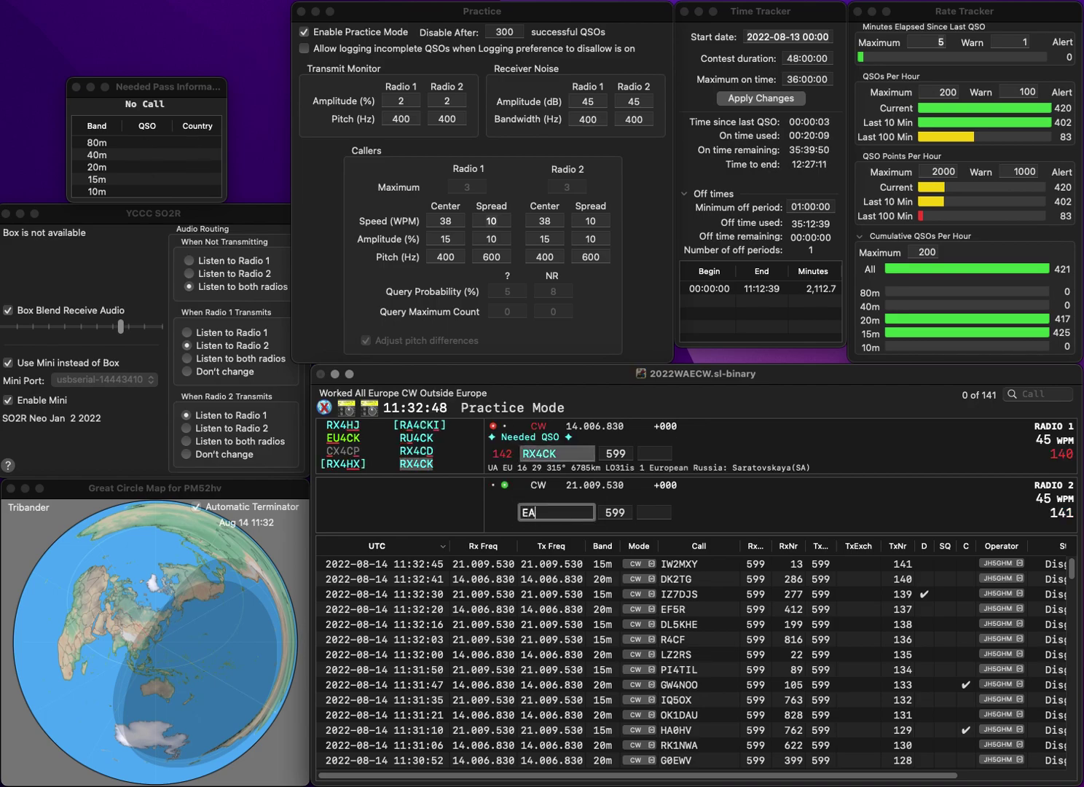
type("7IZ")
key("Return")
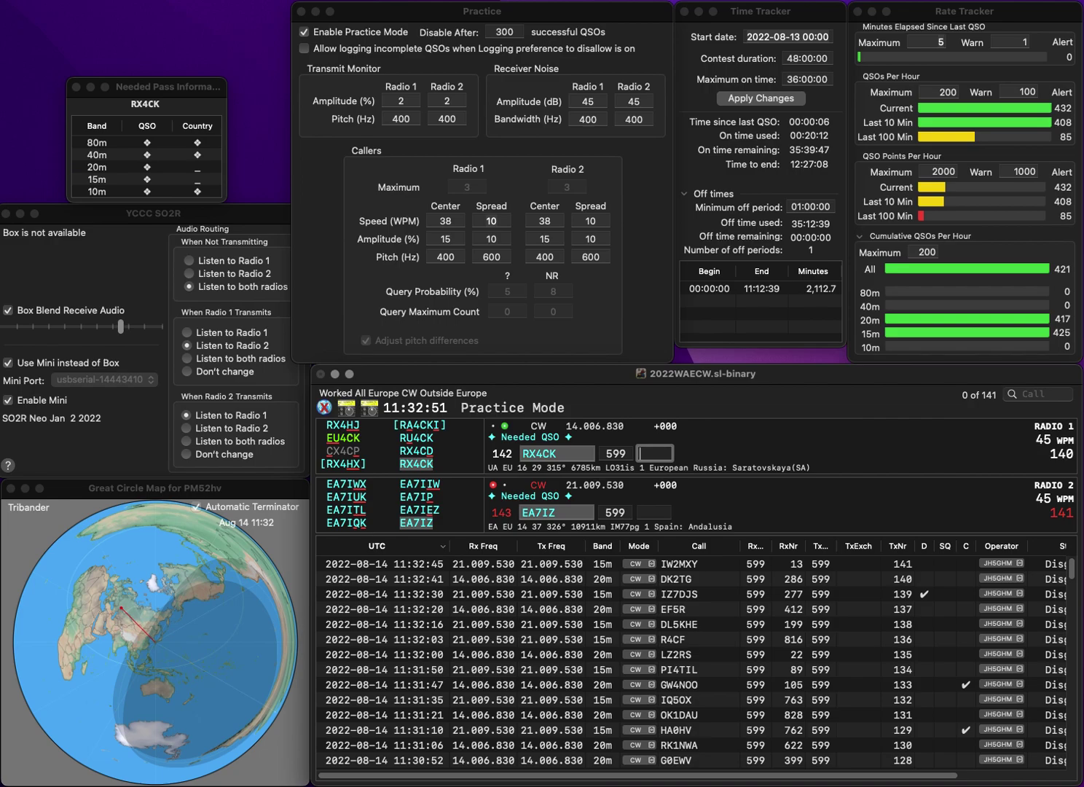
type("886")
key("Return")
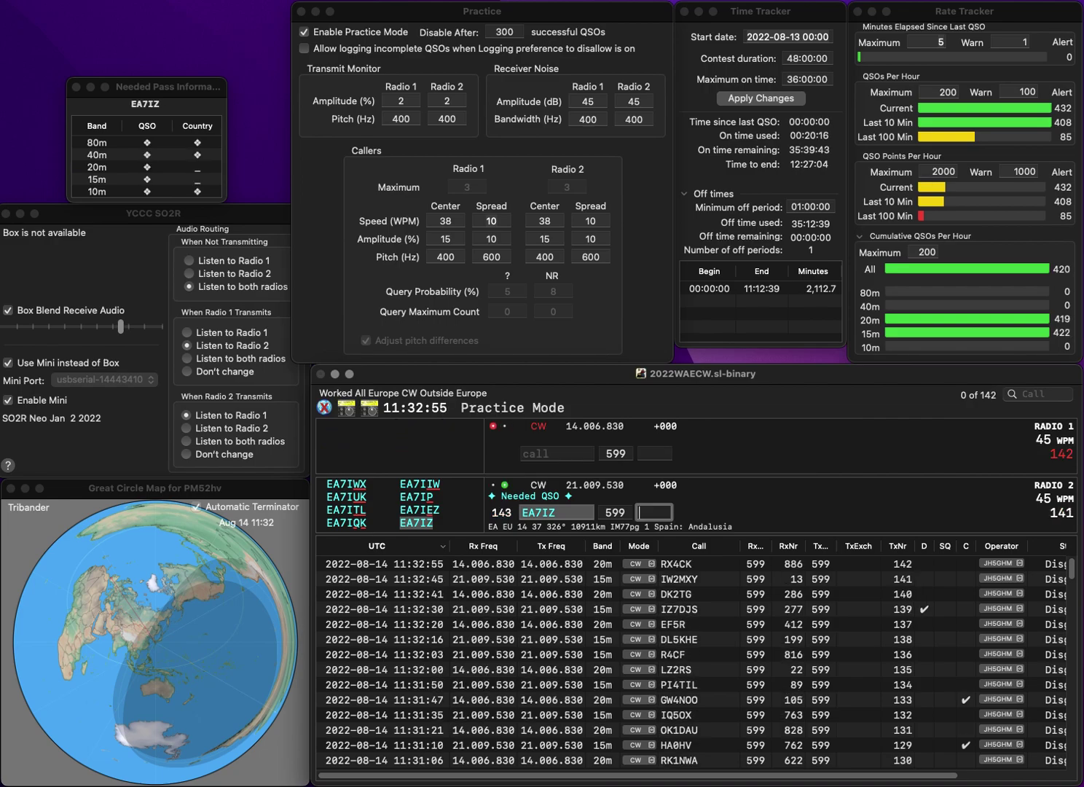
Step: Correct the Radio 2 caller's call to EA7IEZ and resend the exchange
key("space")
key("Left")
key("Left")
type("E")
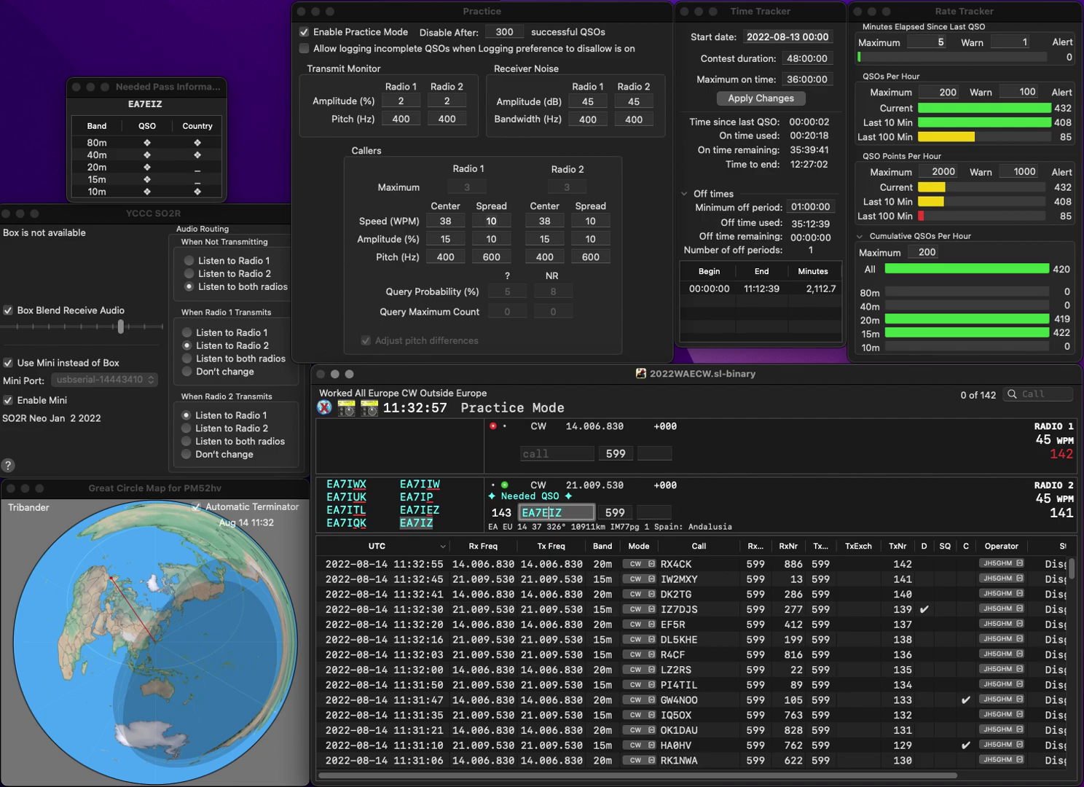
key("Return")
key("Down")
key("Left")
key("BackSpace")
type("E")
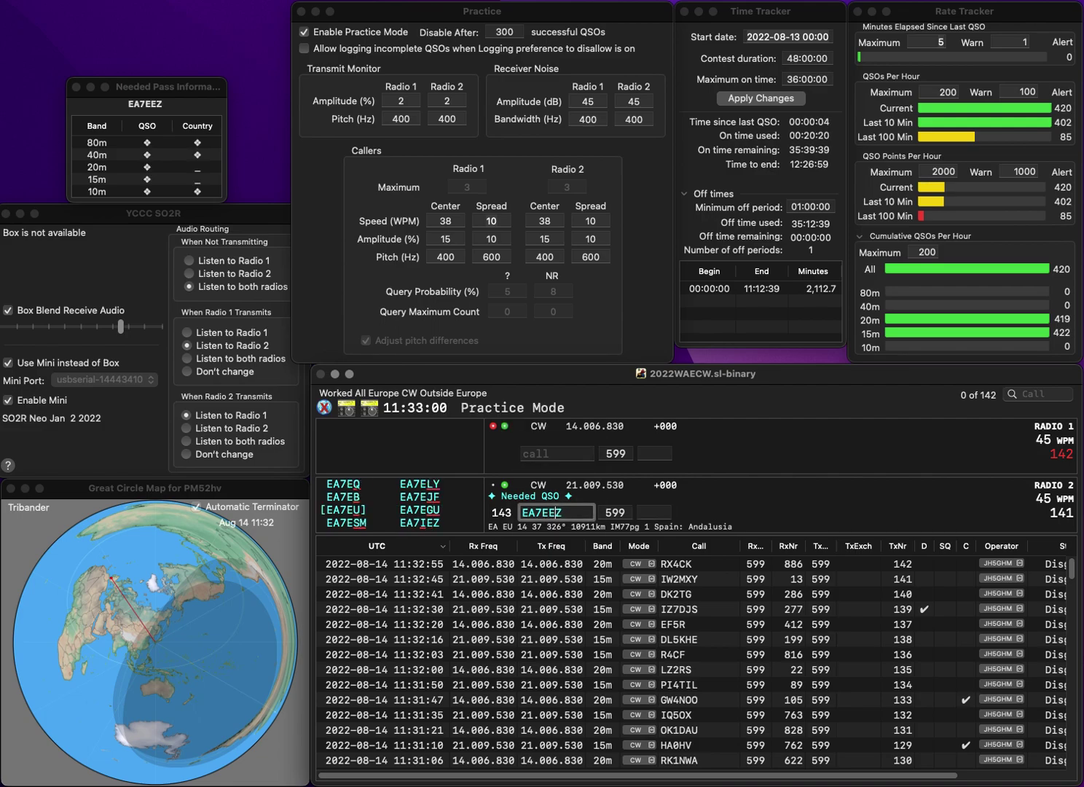
key("Left")
key("BackSpace")
type("I")
key("Return")
key("backslash")
type("DL")
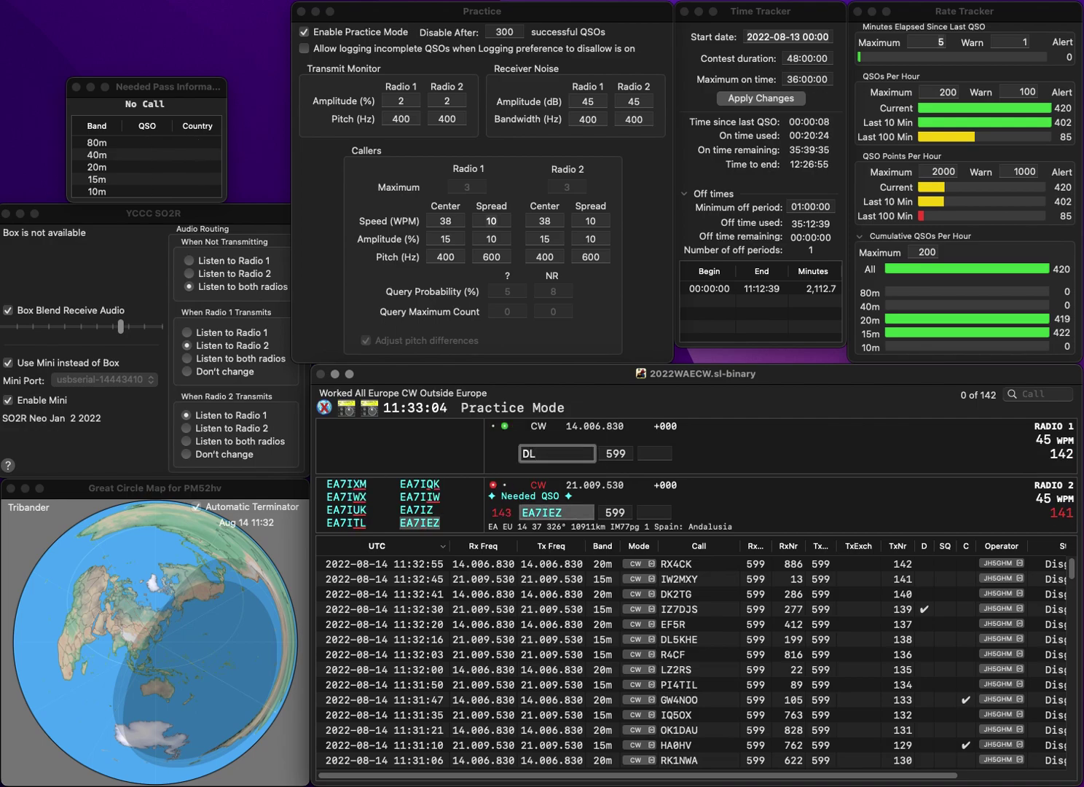
type("3IAM")
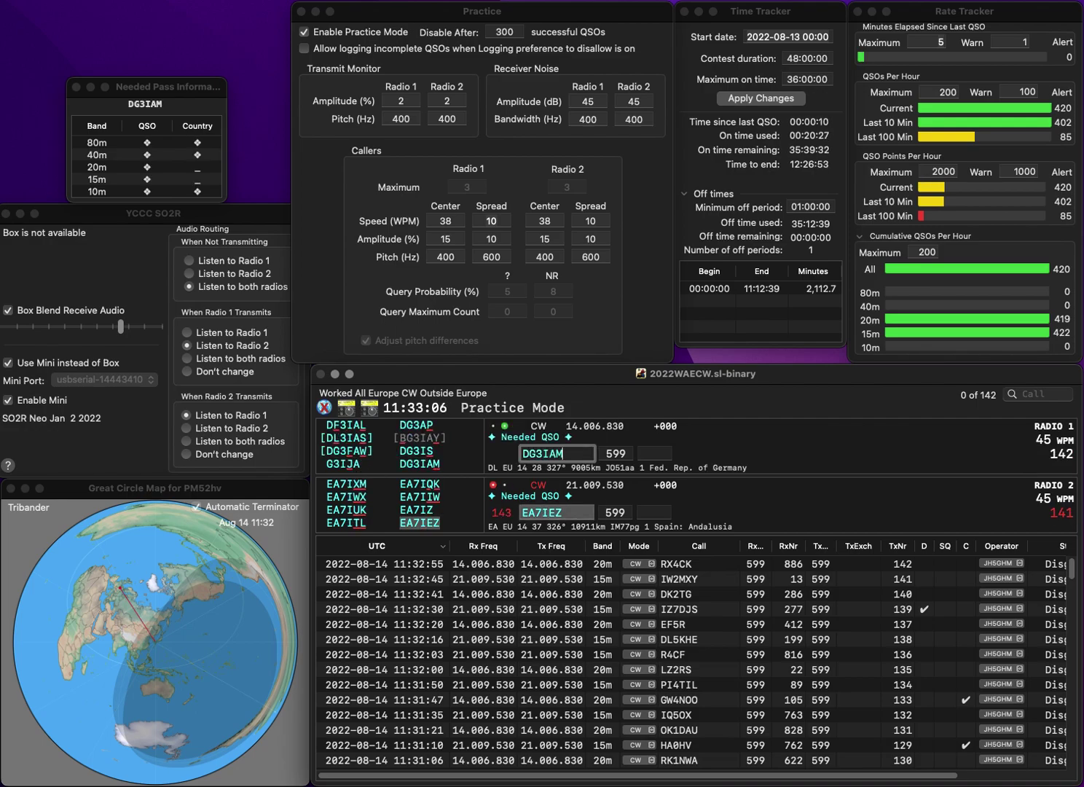
key("Return")
key("backslash")
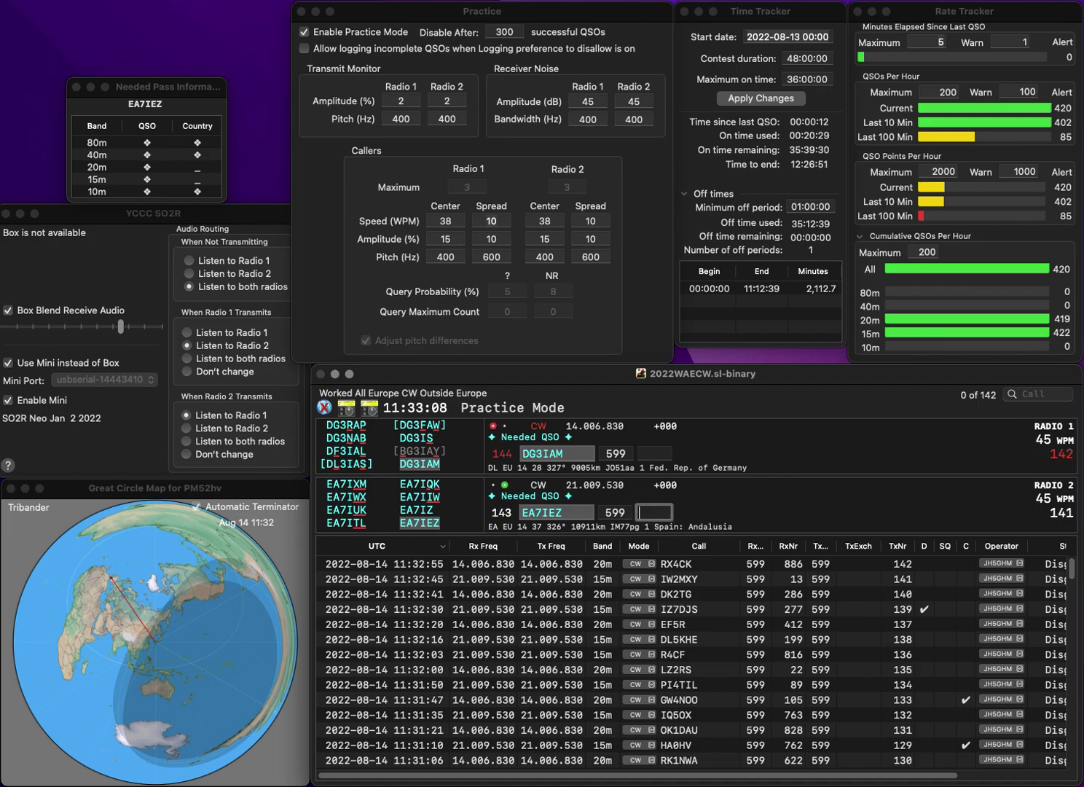
type("839")
key("Return")
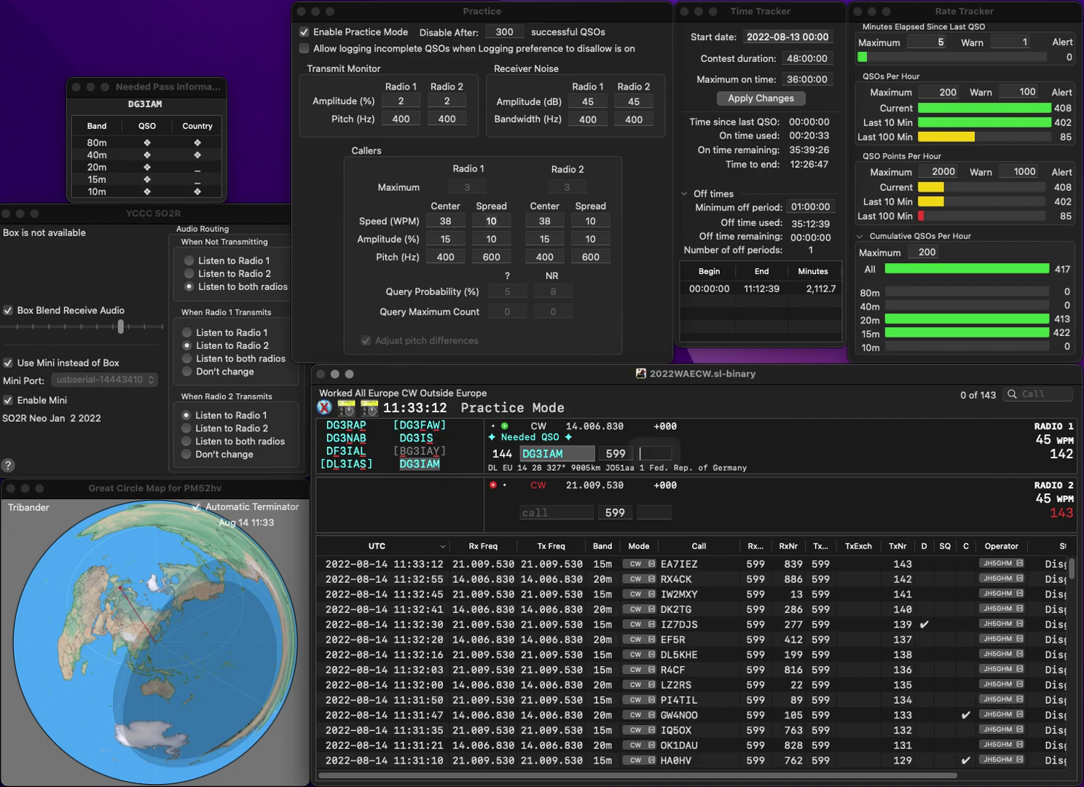
type("160")
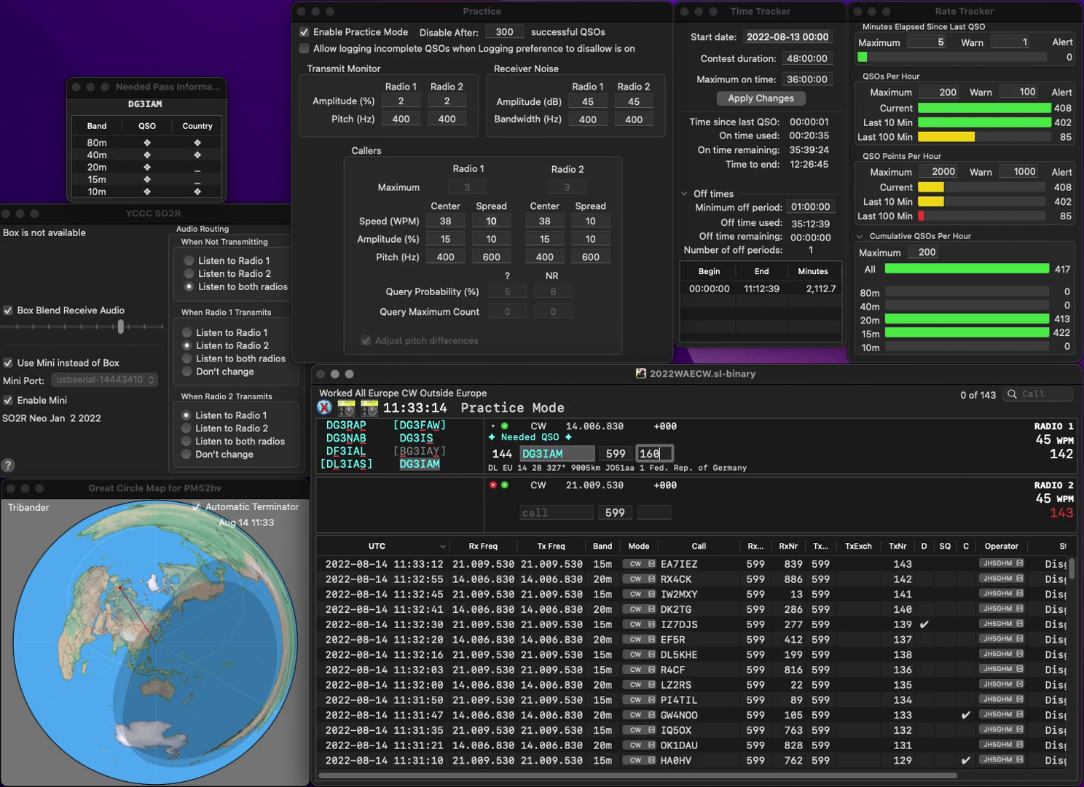
key("Return")
Step: Enter the caller DP4D on Radio 2 and send the exchange
type("DJ5D")
key("Left")
key("BackSpace")
type("4")
key("Return")
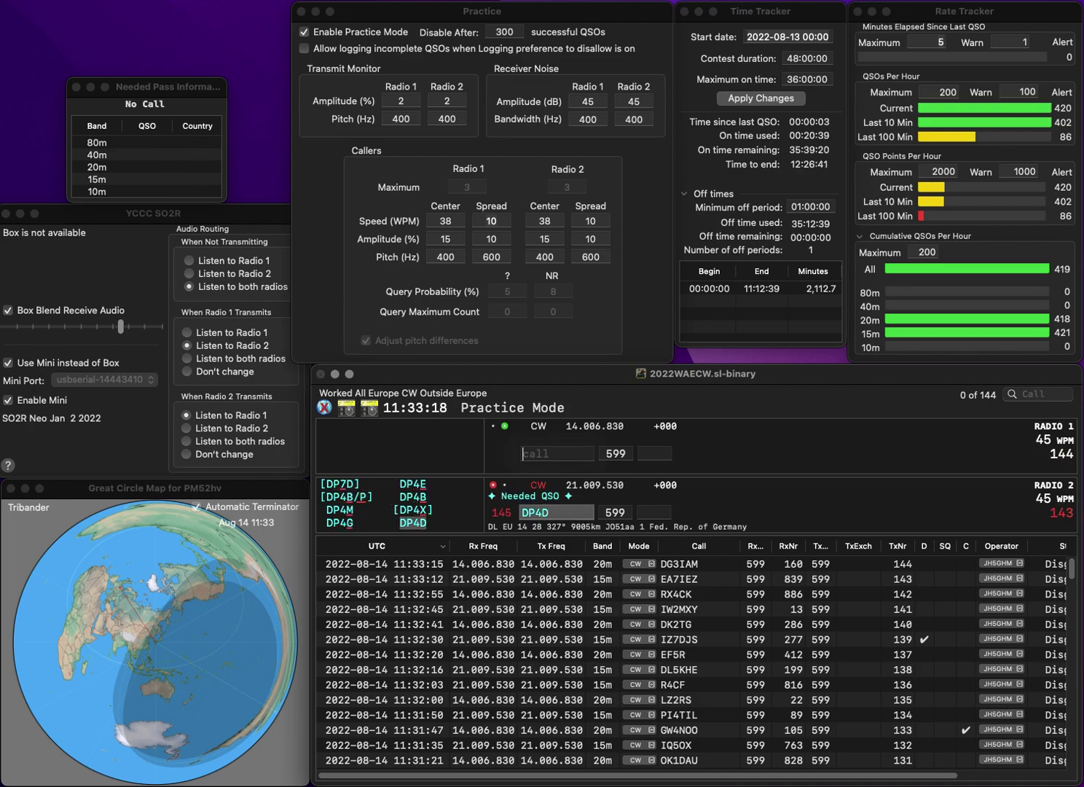
type("1J")
key("Left")
key("Left")
type("GM")
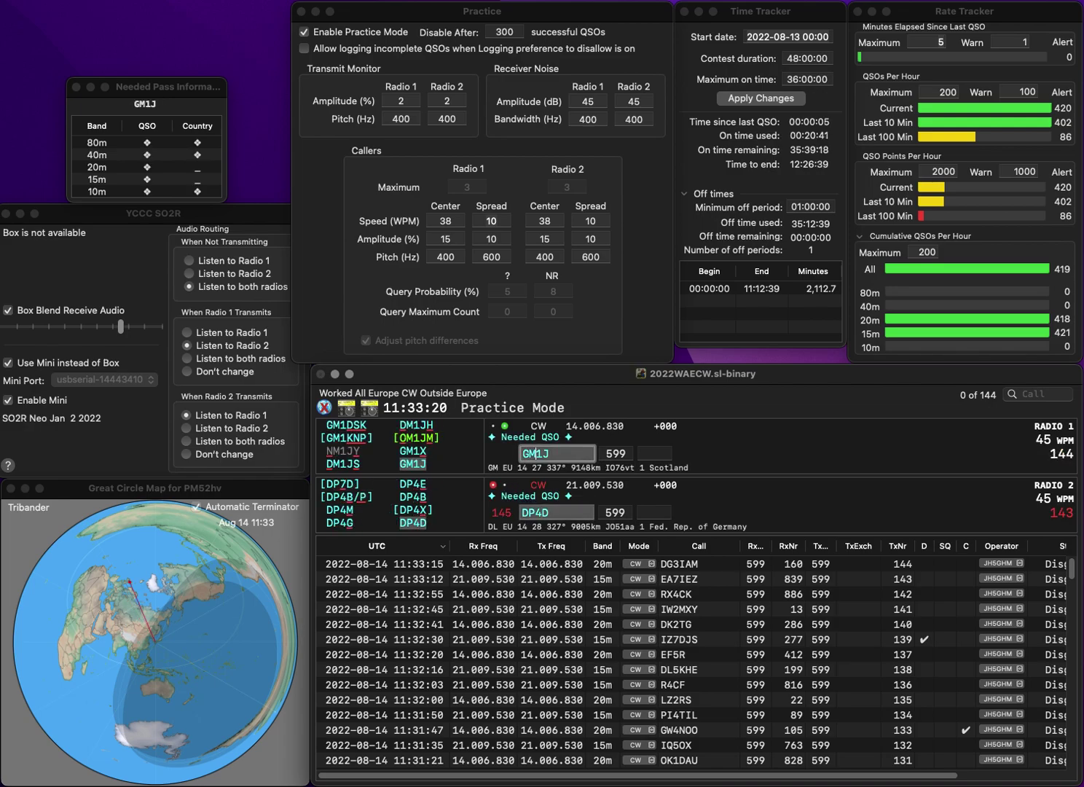
key("Return")
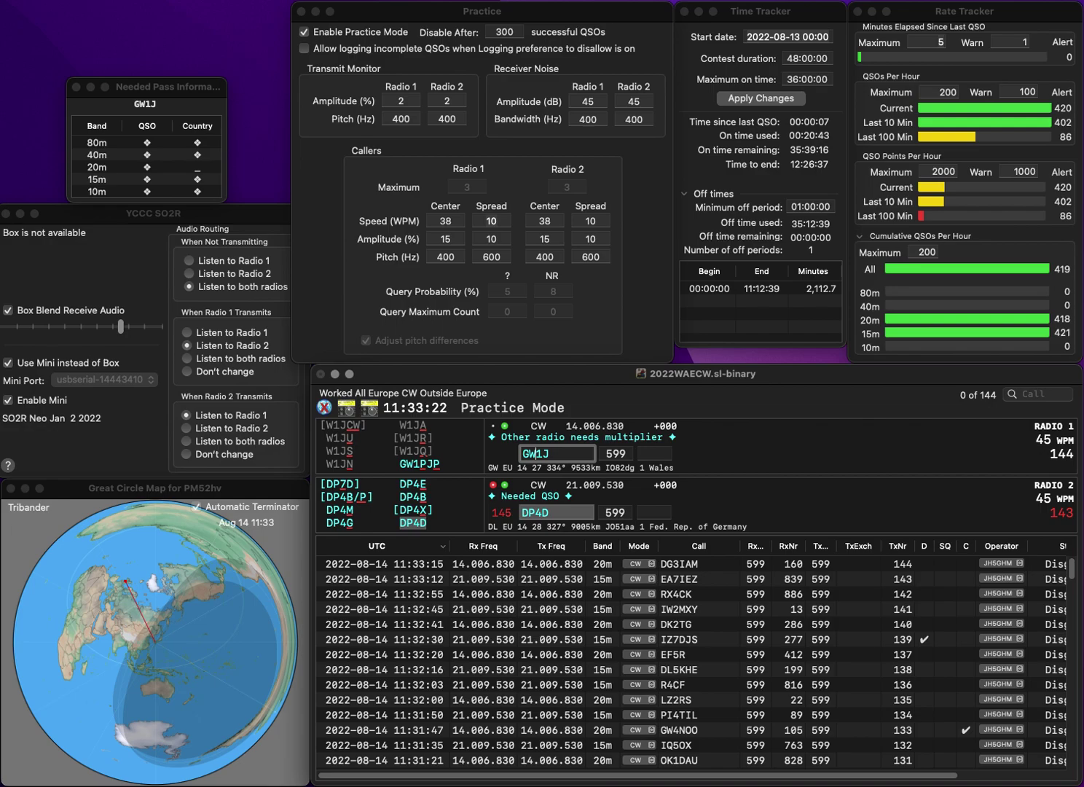
Step: Log DP4D on Radio 2 with received number 928
type("928")
key("Return")
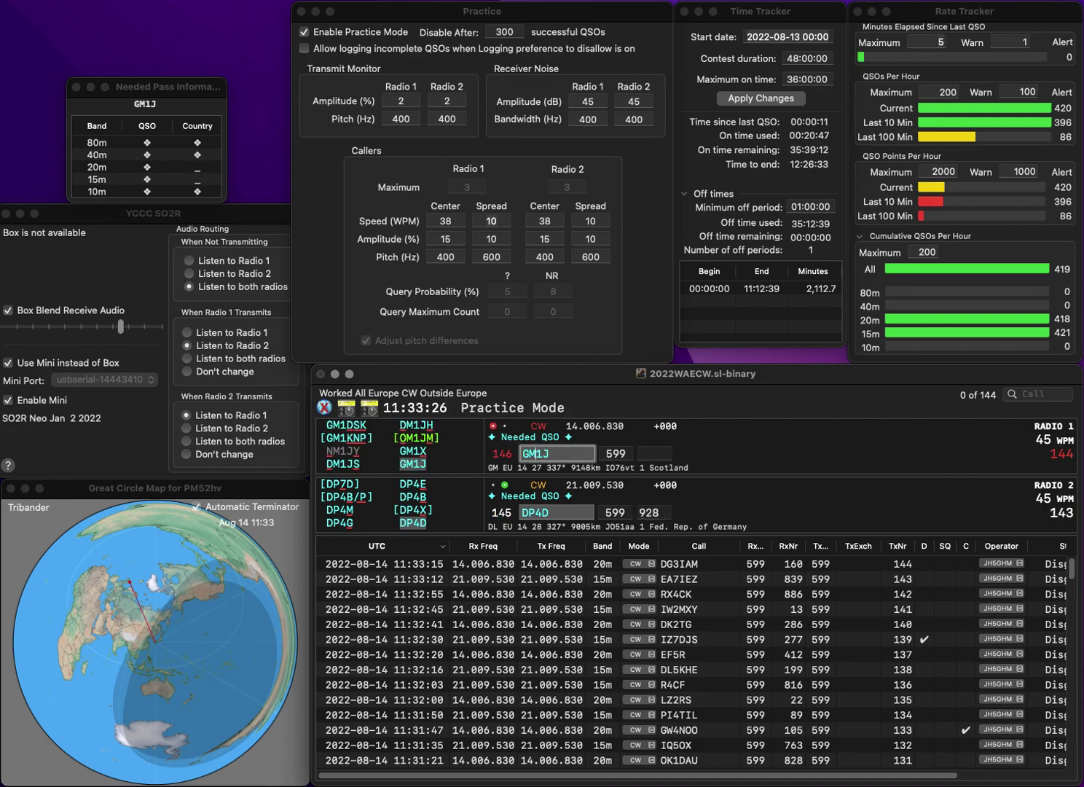
key("Return")
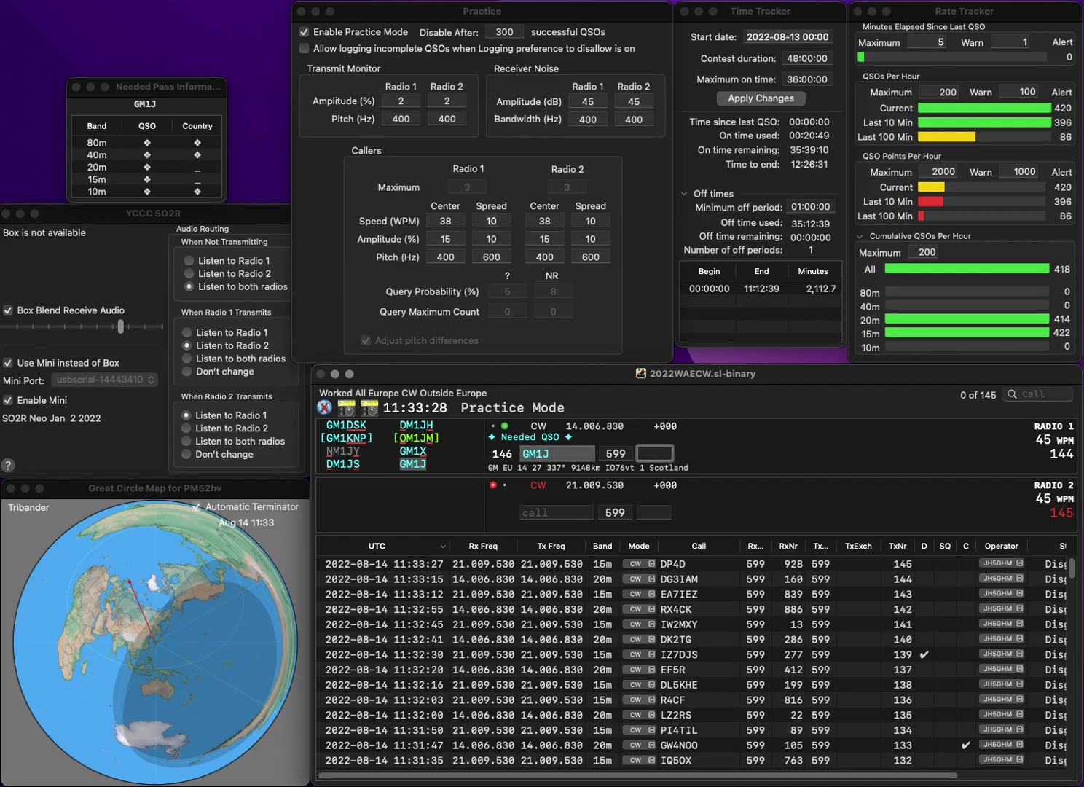
type("48")
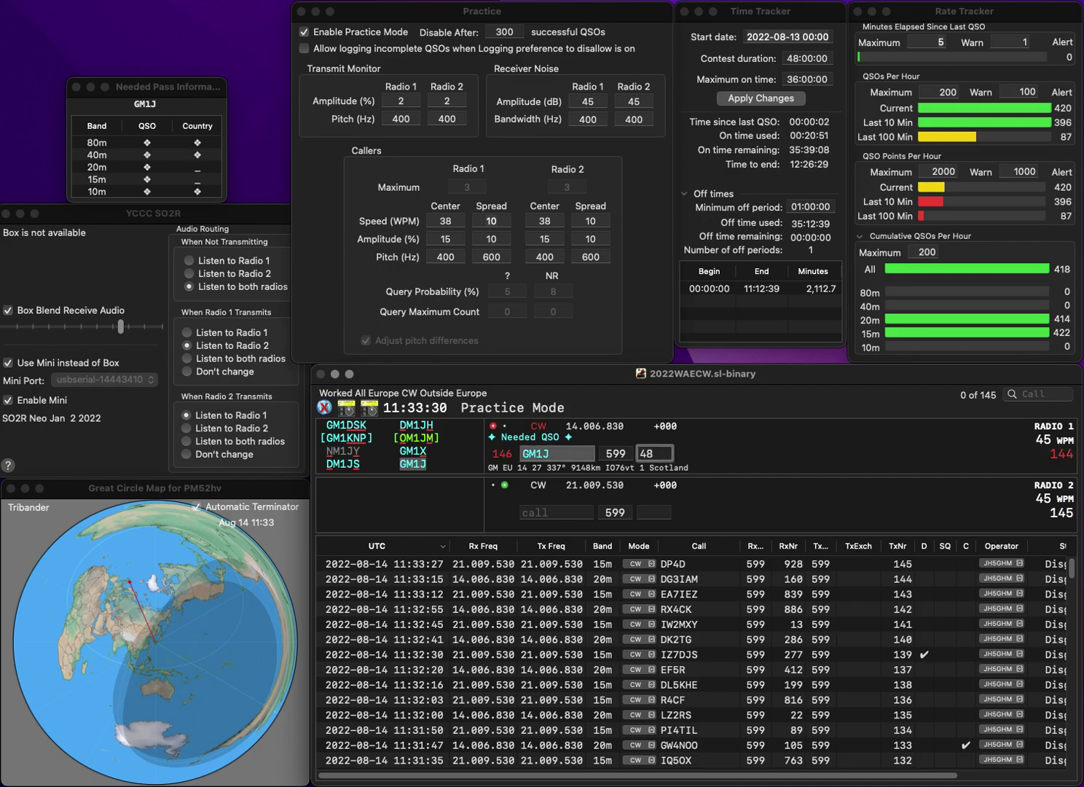
type("7")
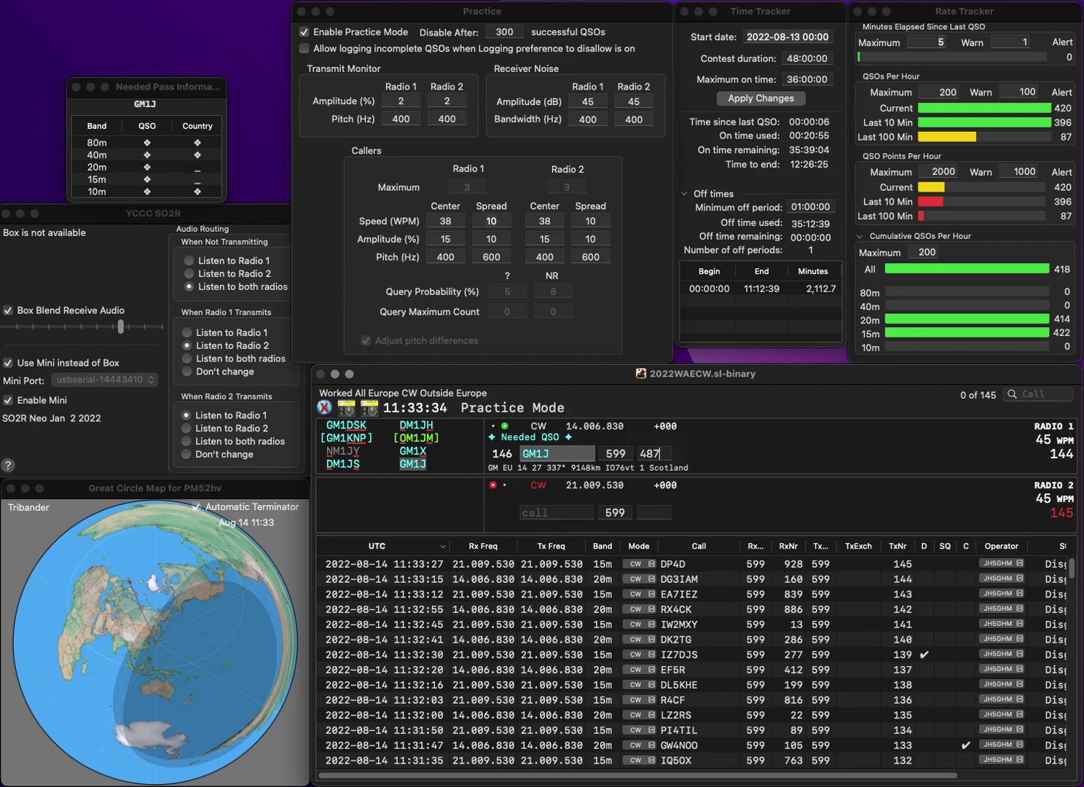
key("Return")
left_click(523, 512)
type("IZ")
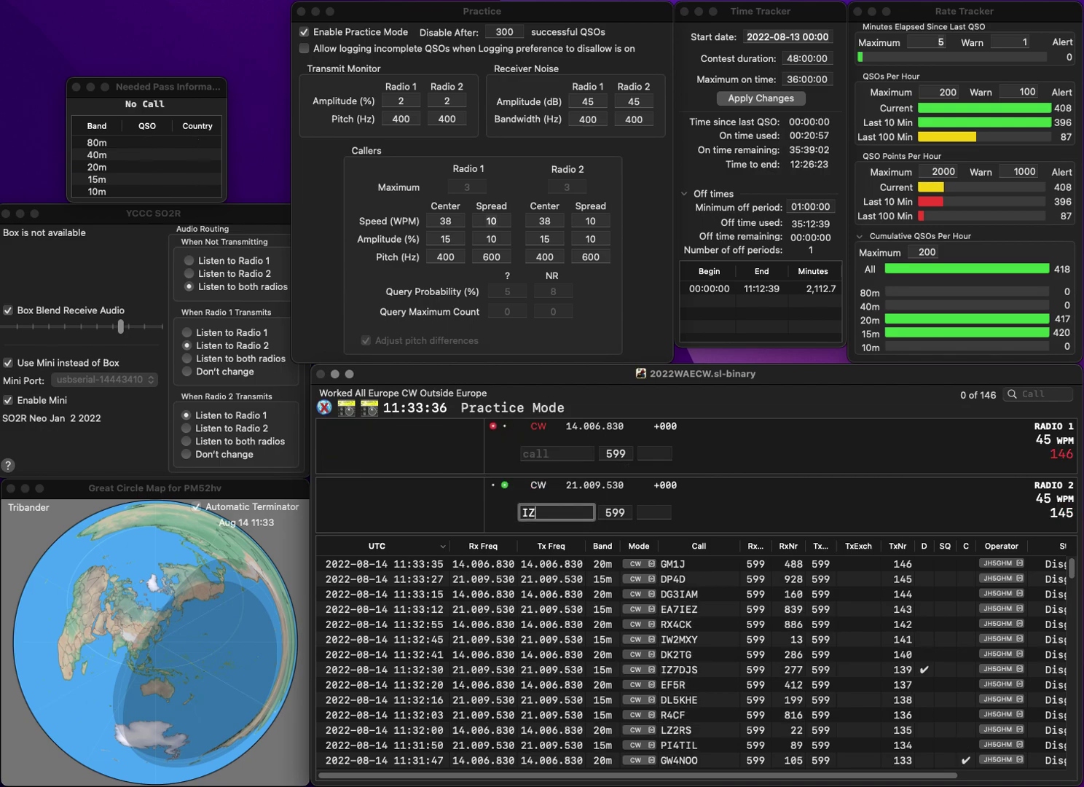
type("8DFO")
left_click(522, 454)
type("LZ7DP")
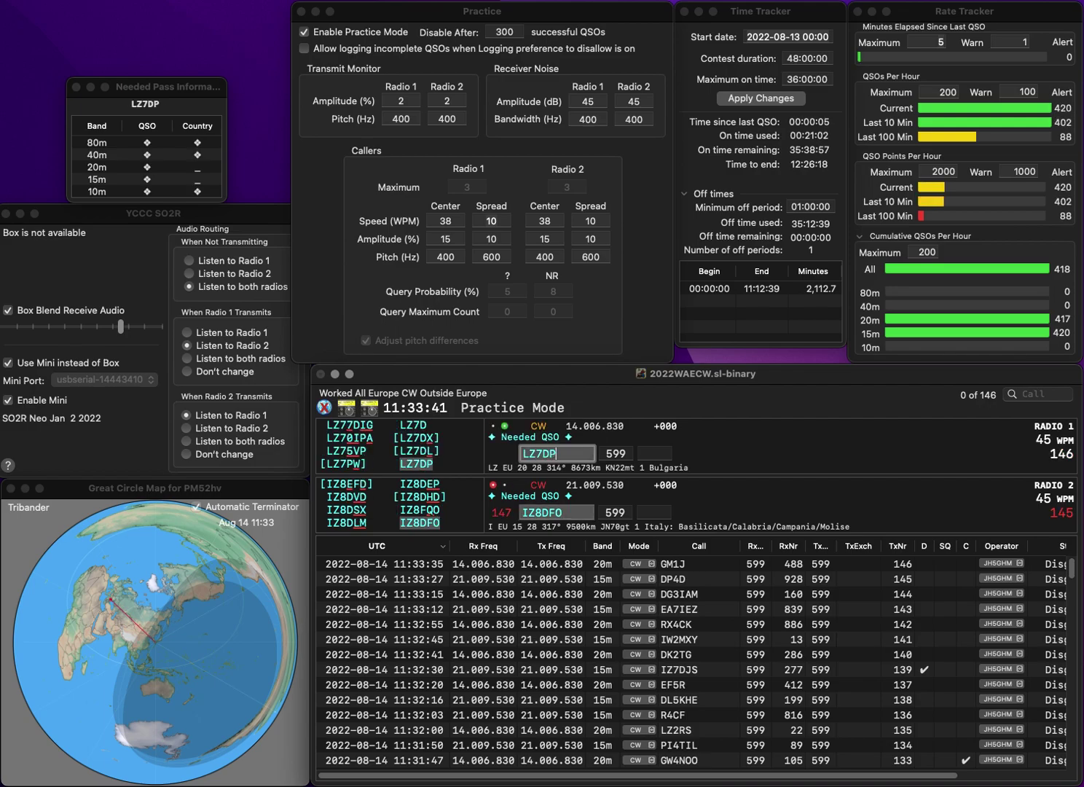
key("space")
left_click(640, 513)
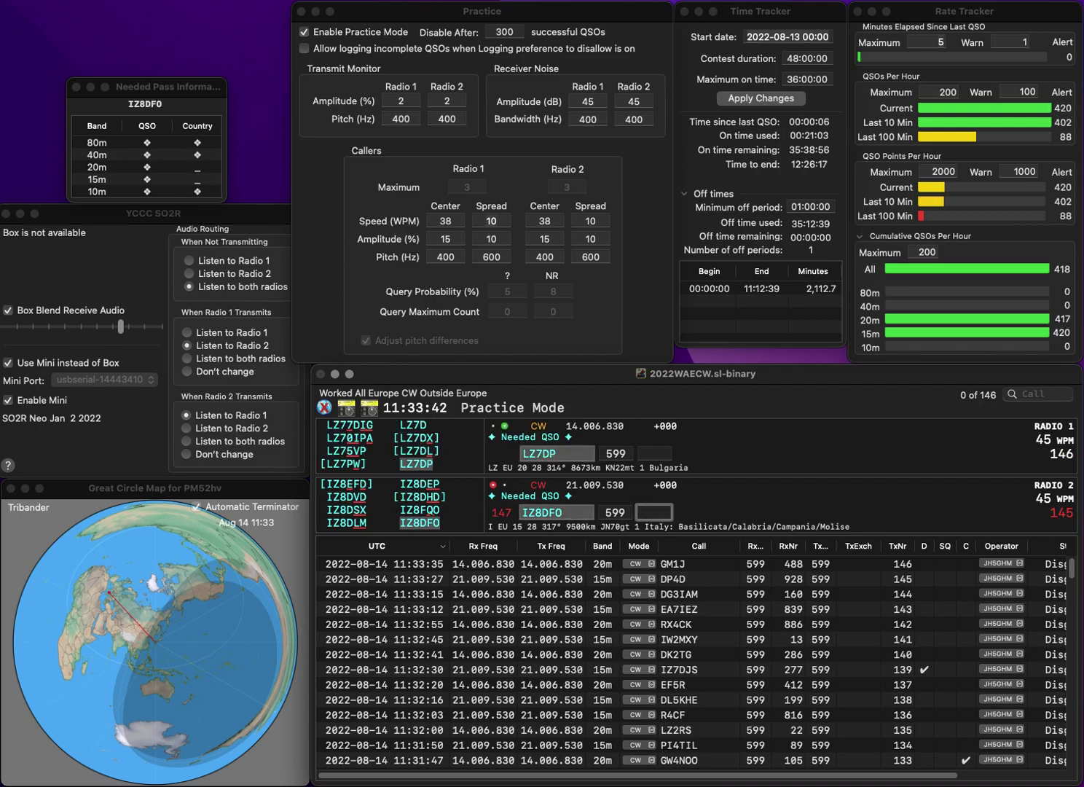
type("893")
key("Return")
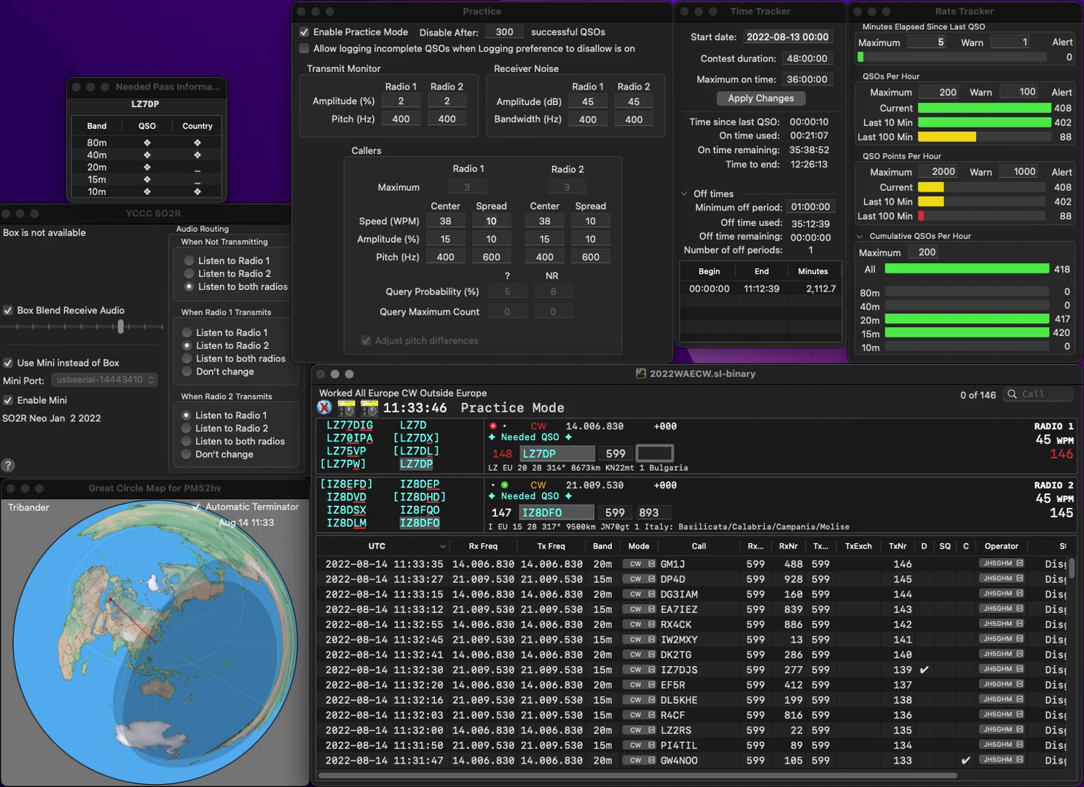
type("239")
key("Return")
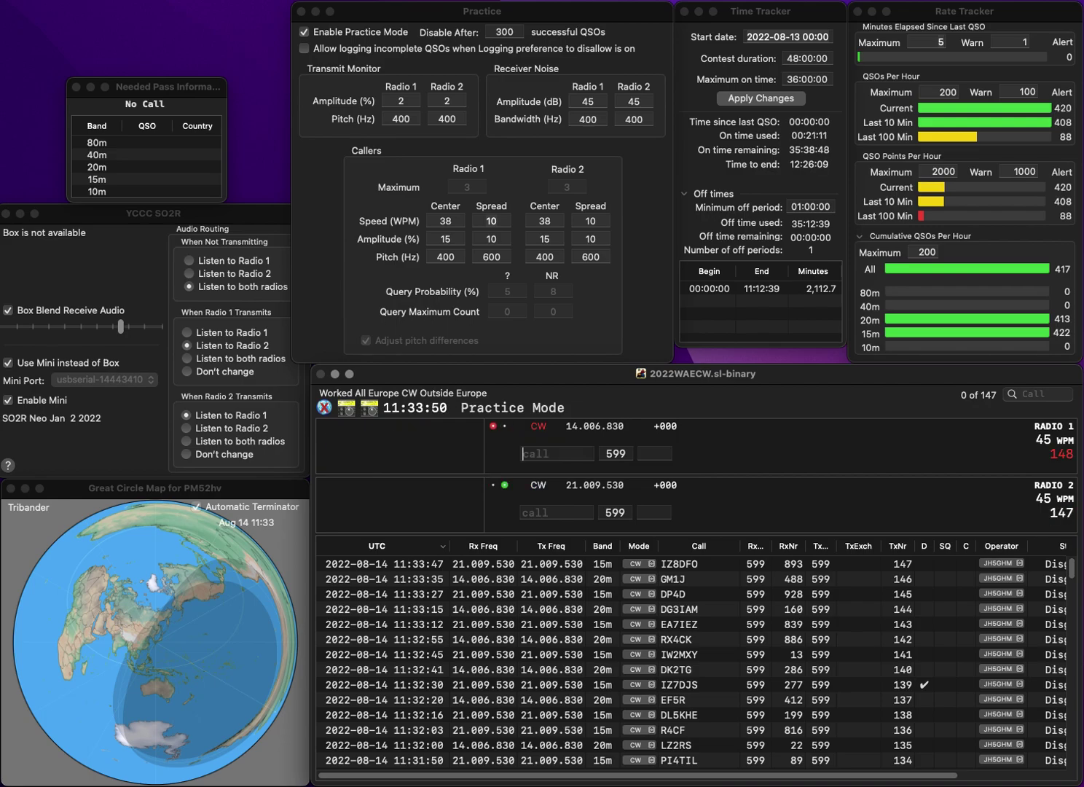
Step: Send the partial call YAF on Radio 2, work the caller 9A5IVA on Radio 1, and complete the Radio 2 call as UR5YAF
type("YAF")
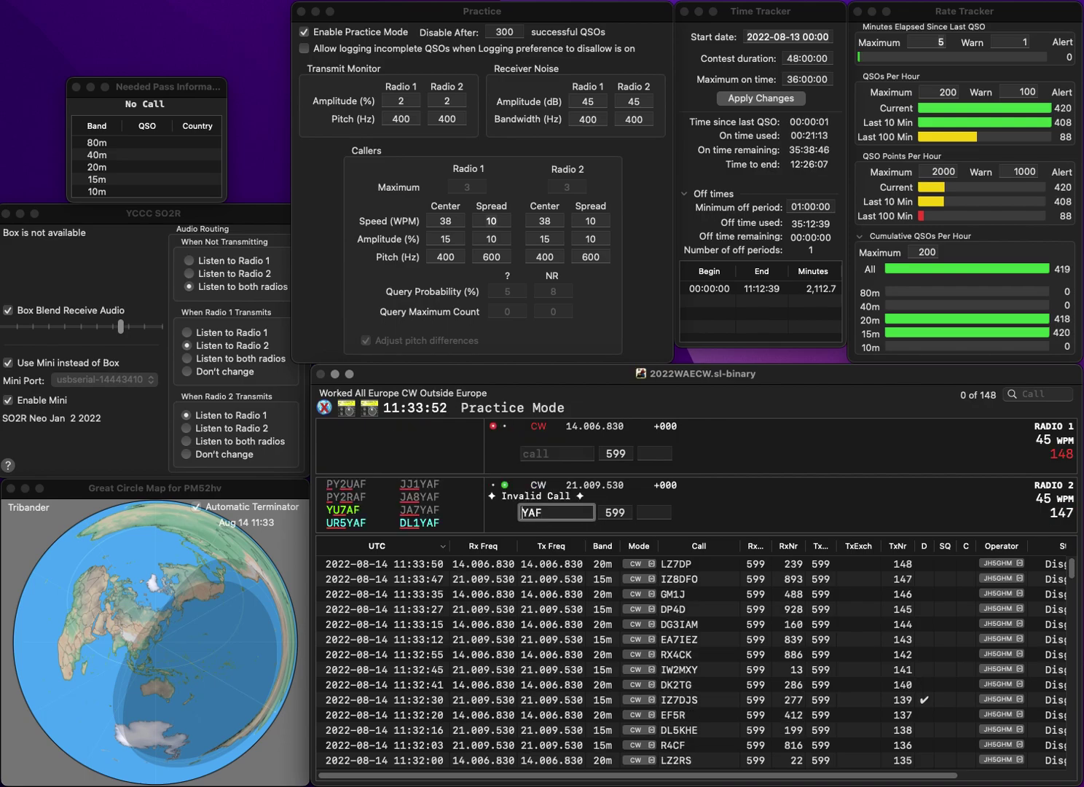
key("Return")
type("OA")
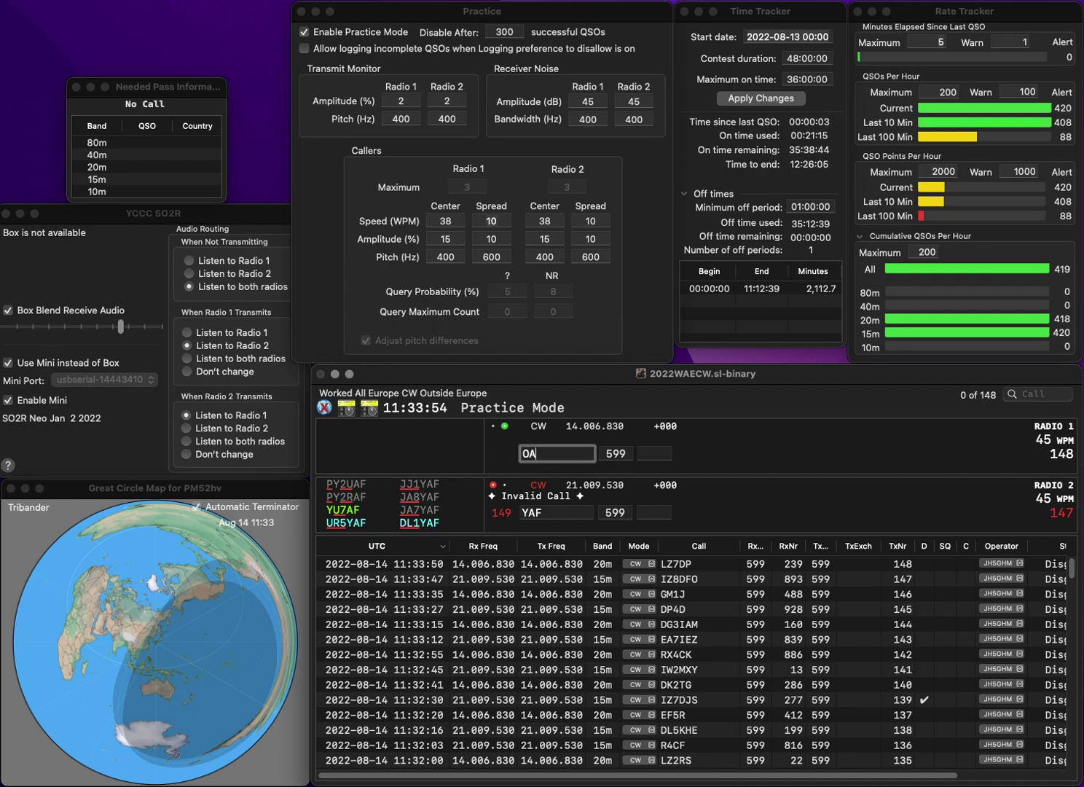
type("5IVA")
key("Return")
type("UR5")
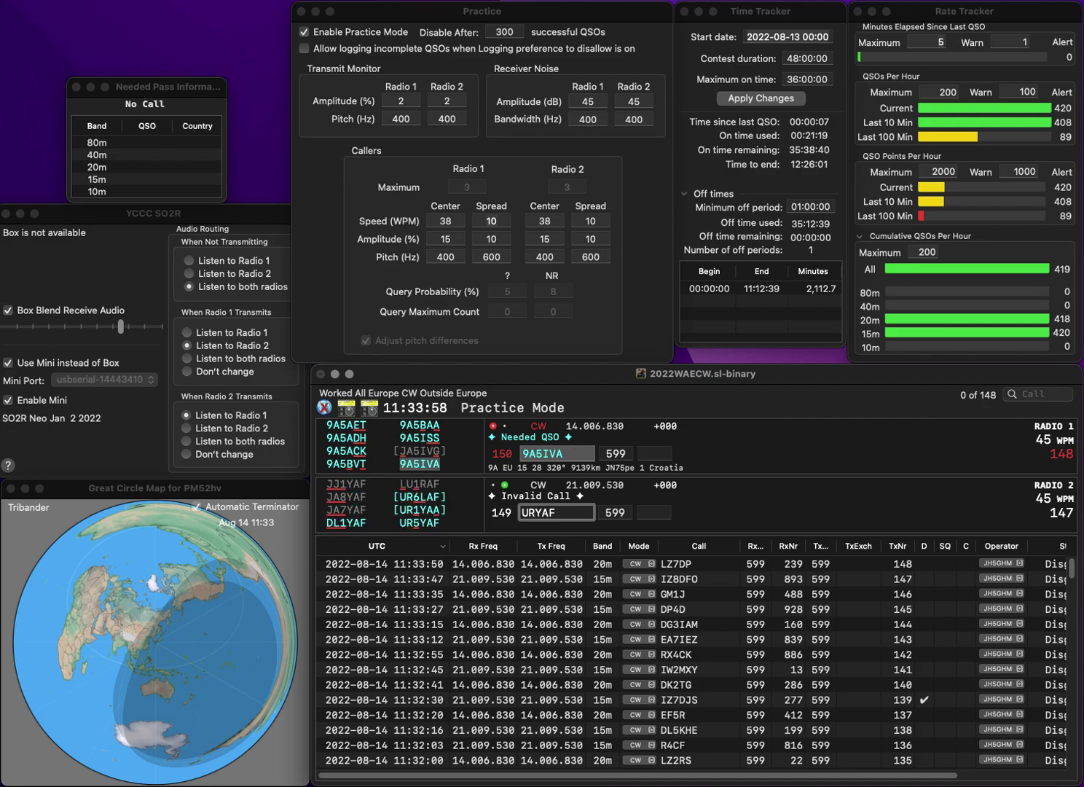
key("Return")
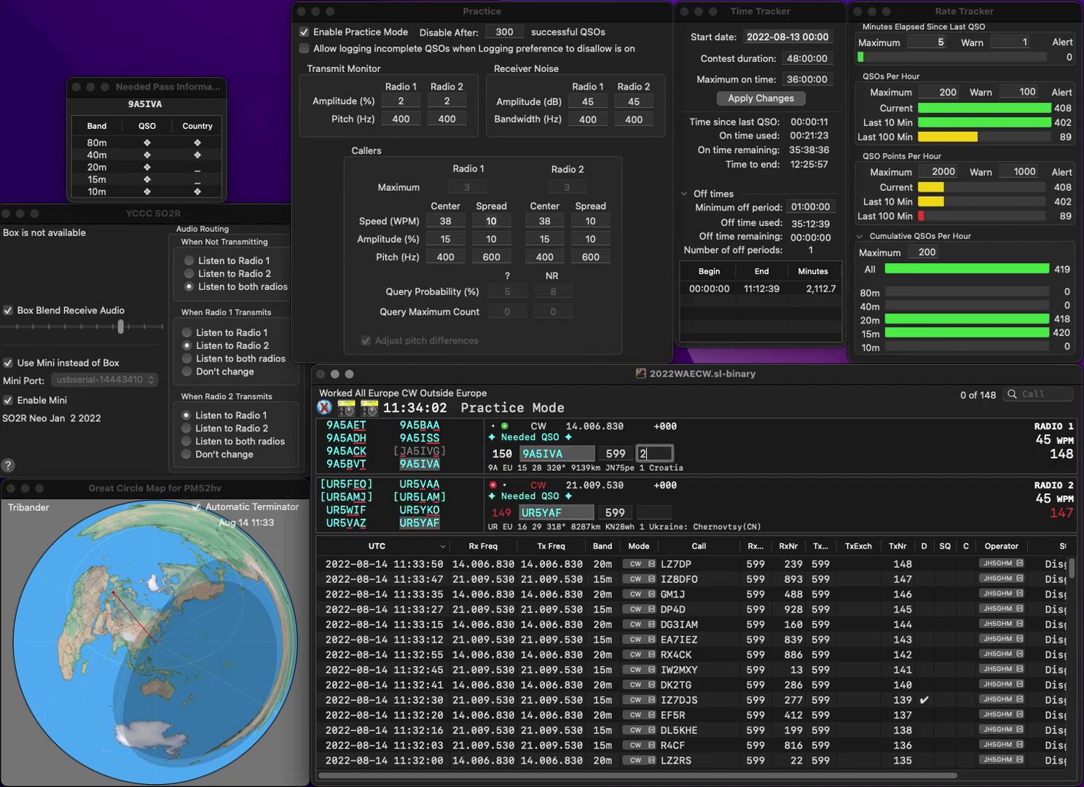
type("226")
key("Return")
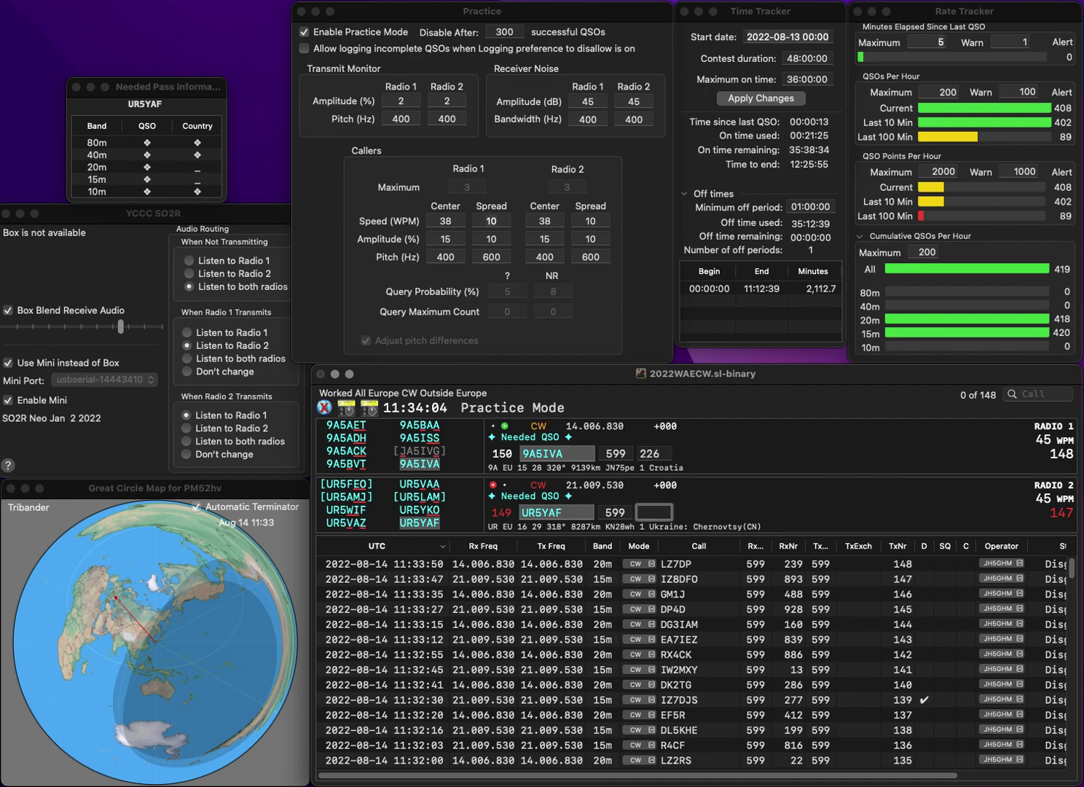
type("172")
key("Return")
type("DM4MN")
key("Return")
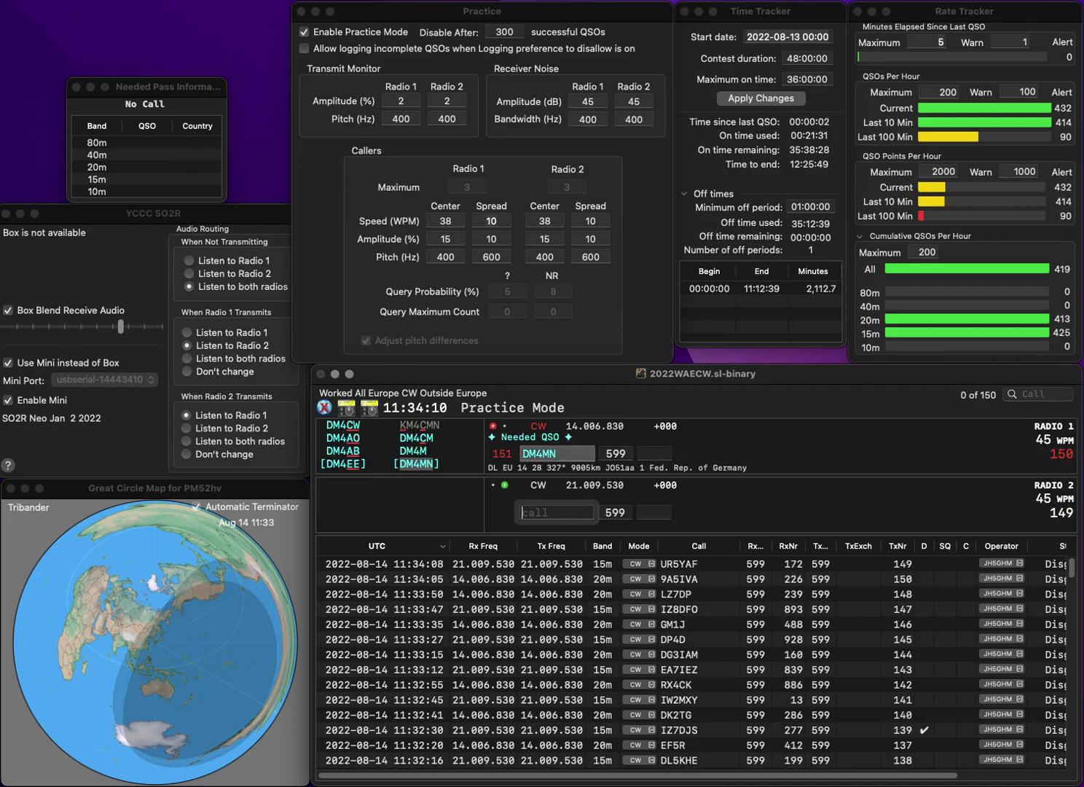
type("S54I")
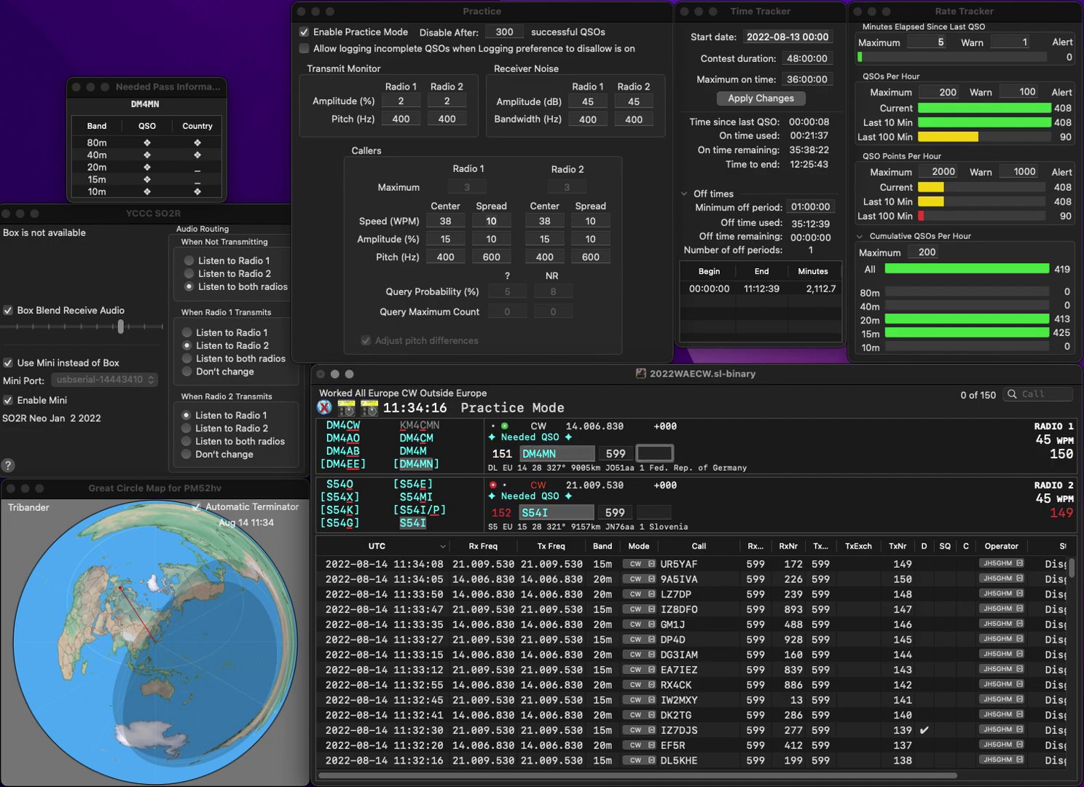
Step: Log DM4MN on Radio 1 with received number 150 and S54I on Radio 2 with received number 290
type("0")
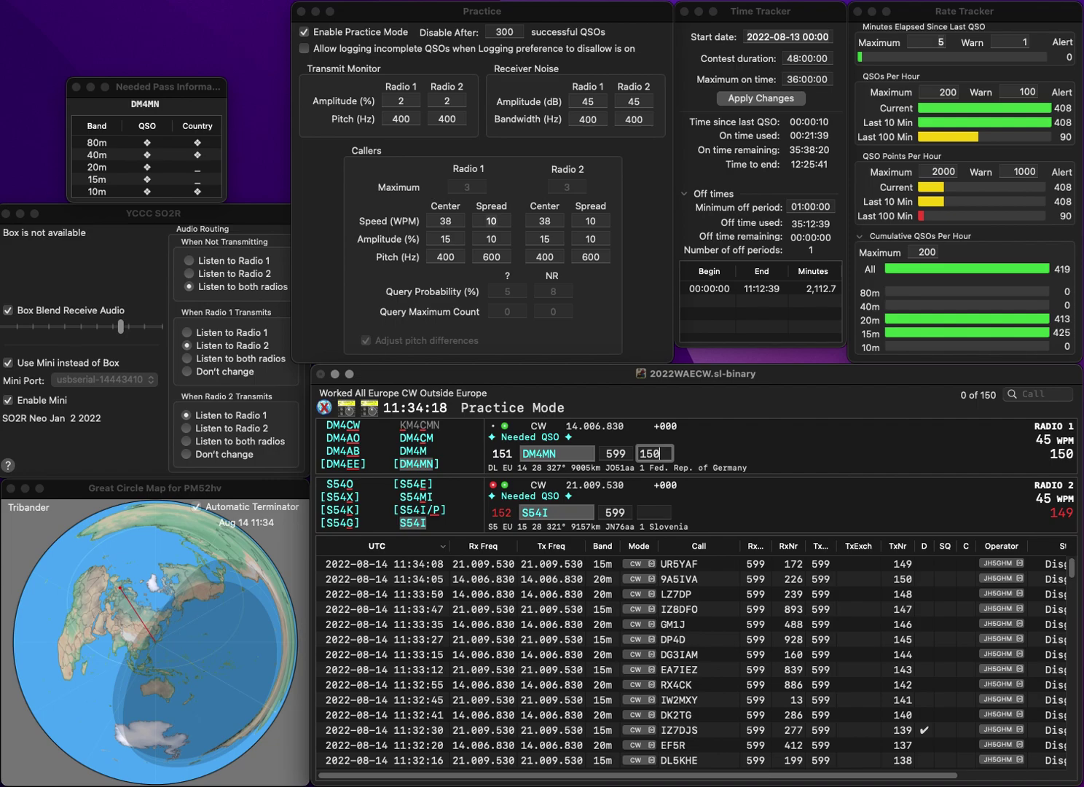
key("Return")
type("290")
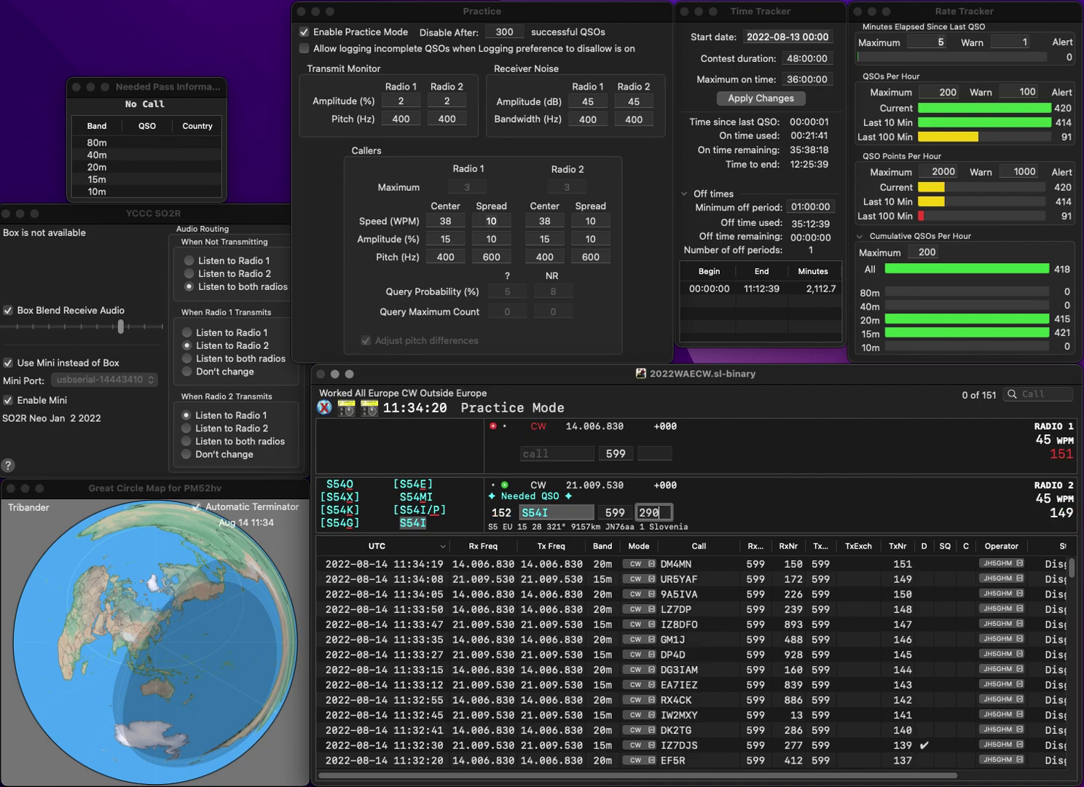
key("Return")
Step: Enter the callers CT5GOJ on Radio 1 and UY5BQ on Radio 2 and send their exchanges
type("C")
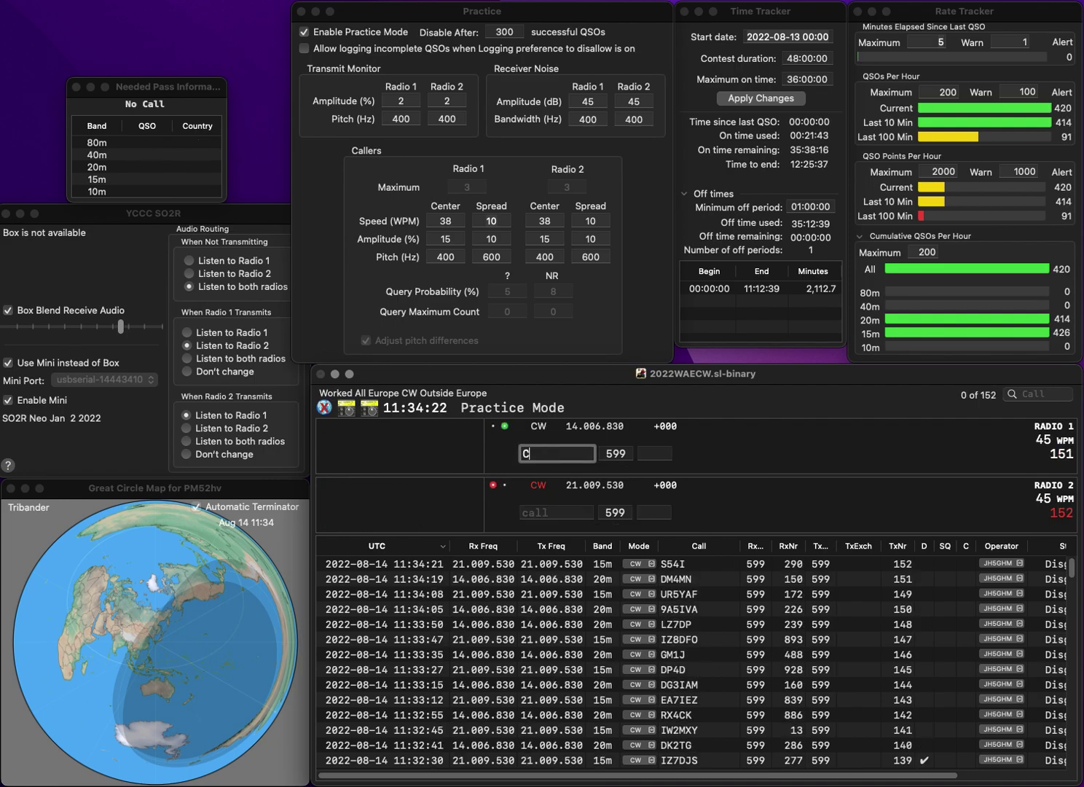
type("T5GOJ")
key("Return")
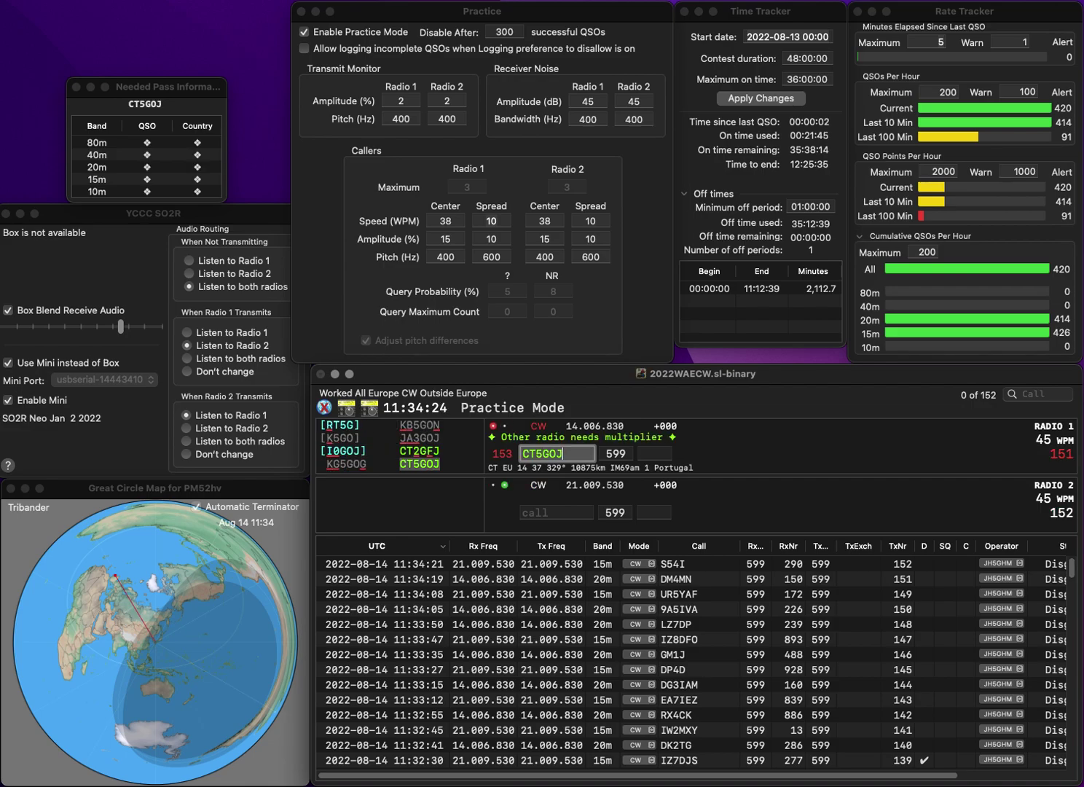
type("UY5BQ")
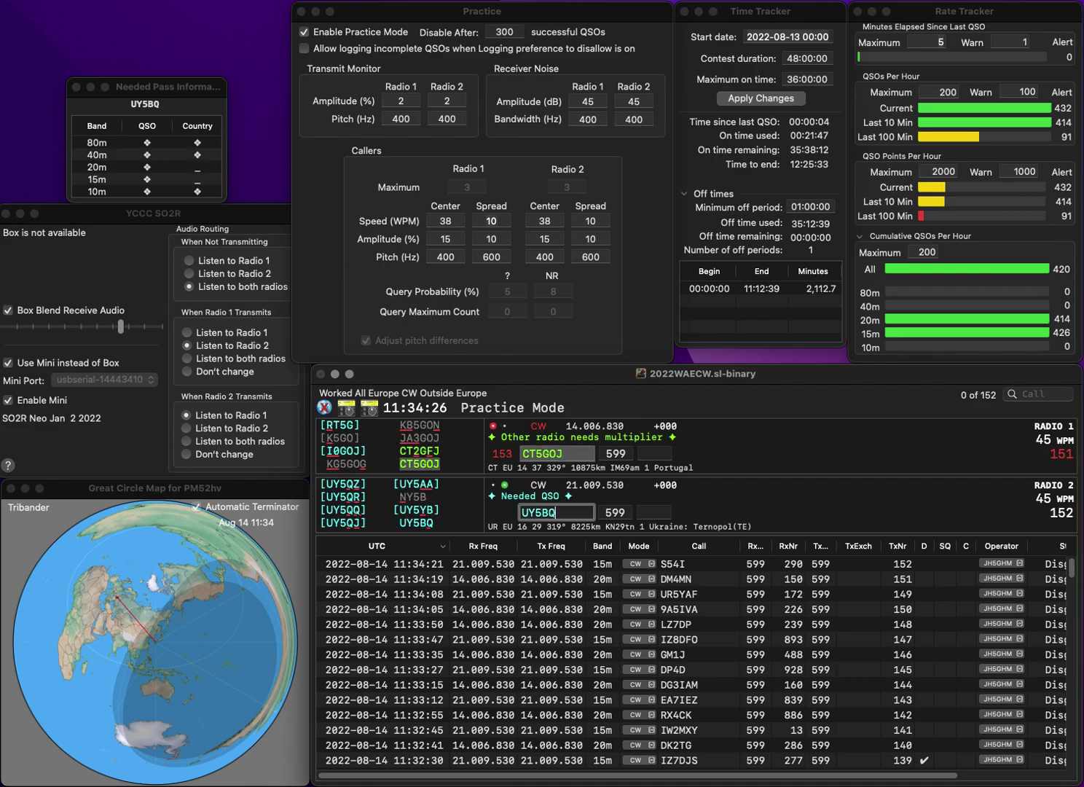
key("Return")
key("space")
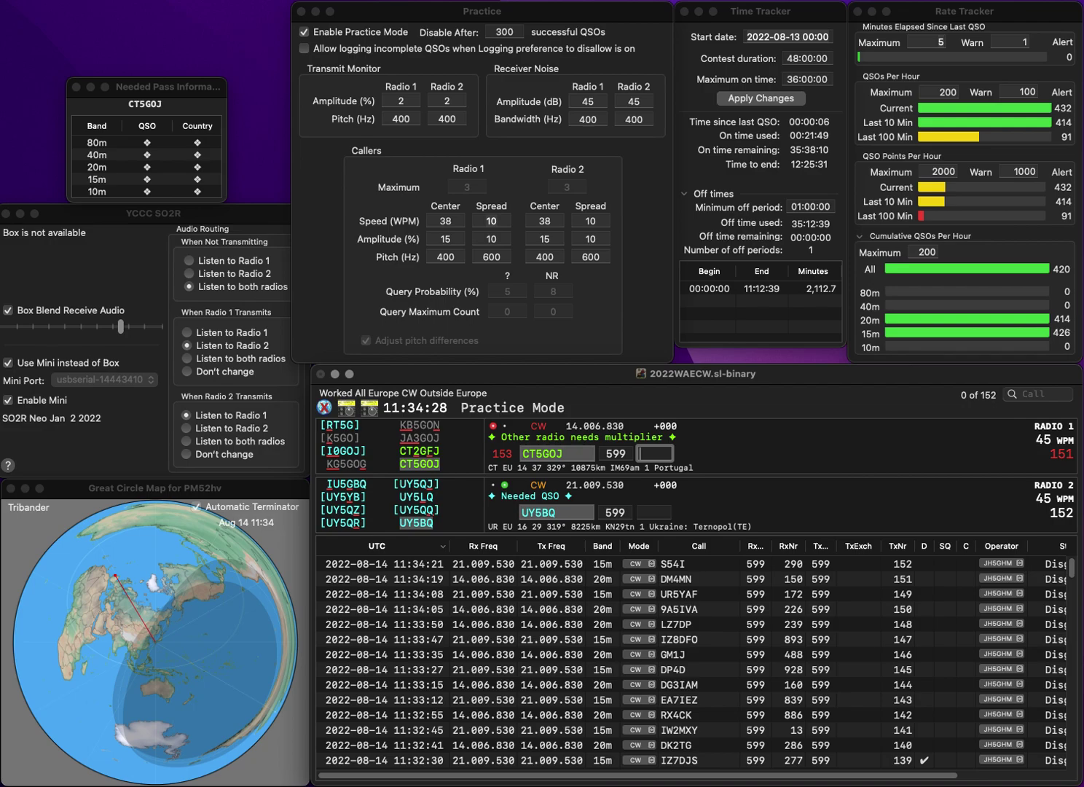
Step: Log CT5GOJ on Radio 1 with received number 971 and UY5BQ on Radio 2 with received number 569
type("971")
key("Return")
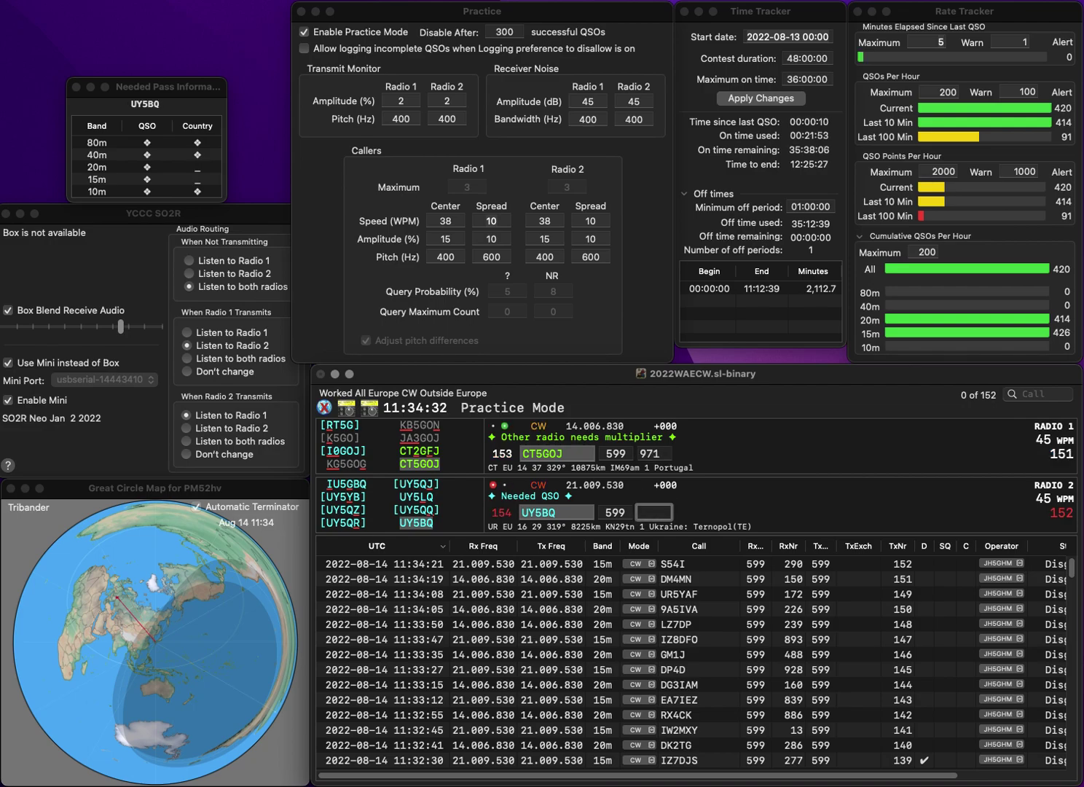
type("569")
key("Return")
Step: Enter the caller on Radio 1, correct the call to DF2QZ, and send the exchange
type("DP2QZ")
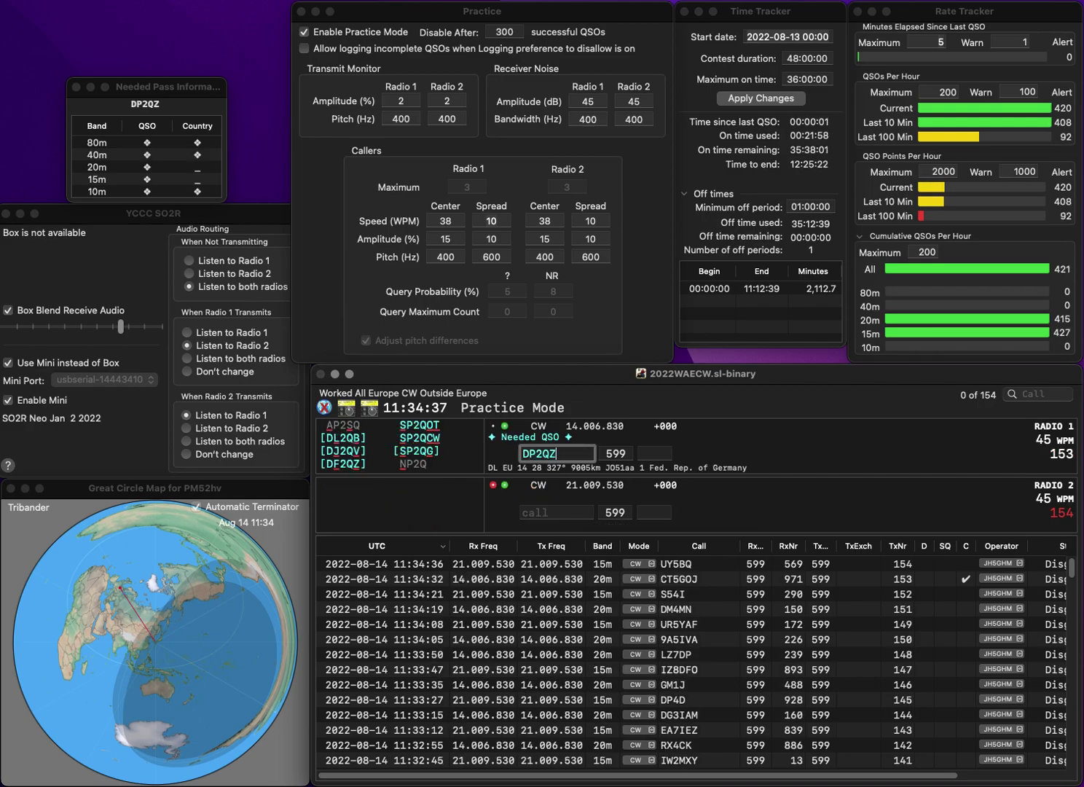
key("Home")
key("Right")
key("Delete")
type("F")
key("Return")
type("DK7SM")
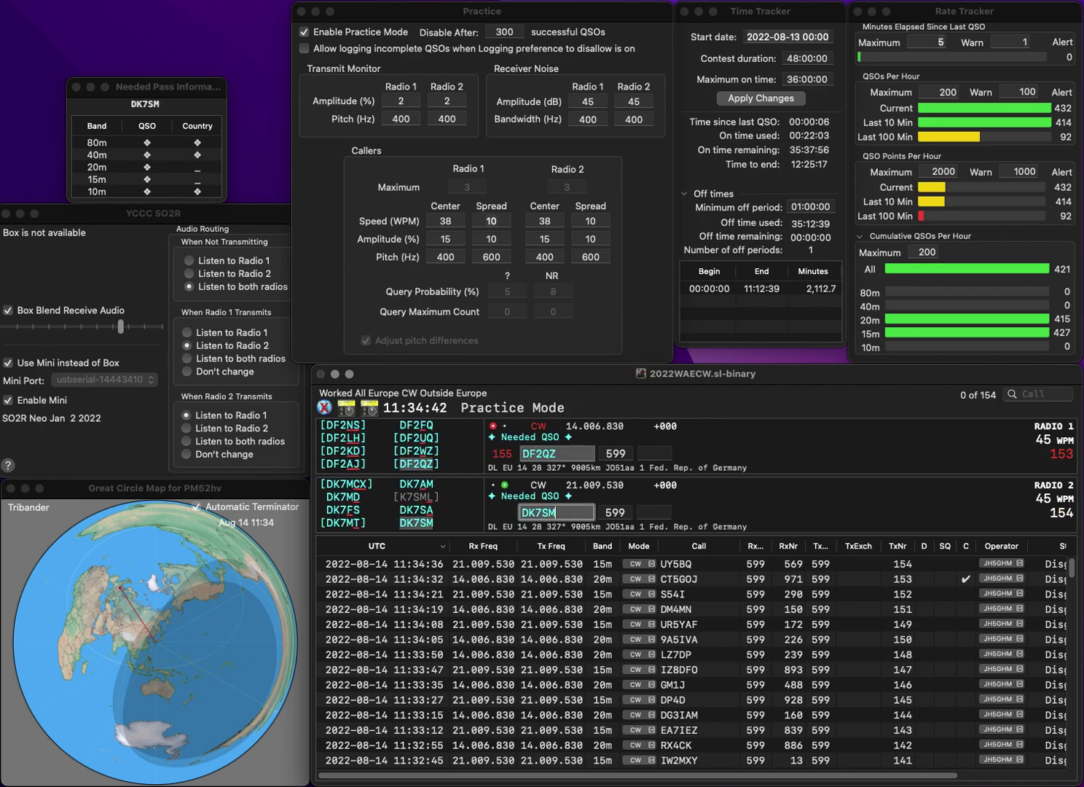
key("Return")
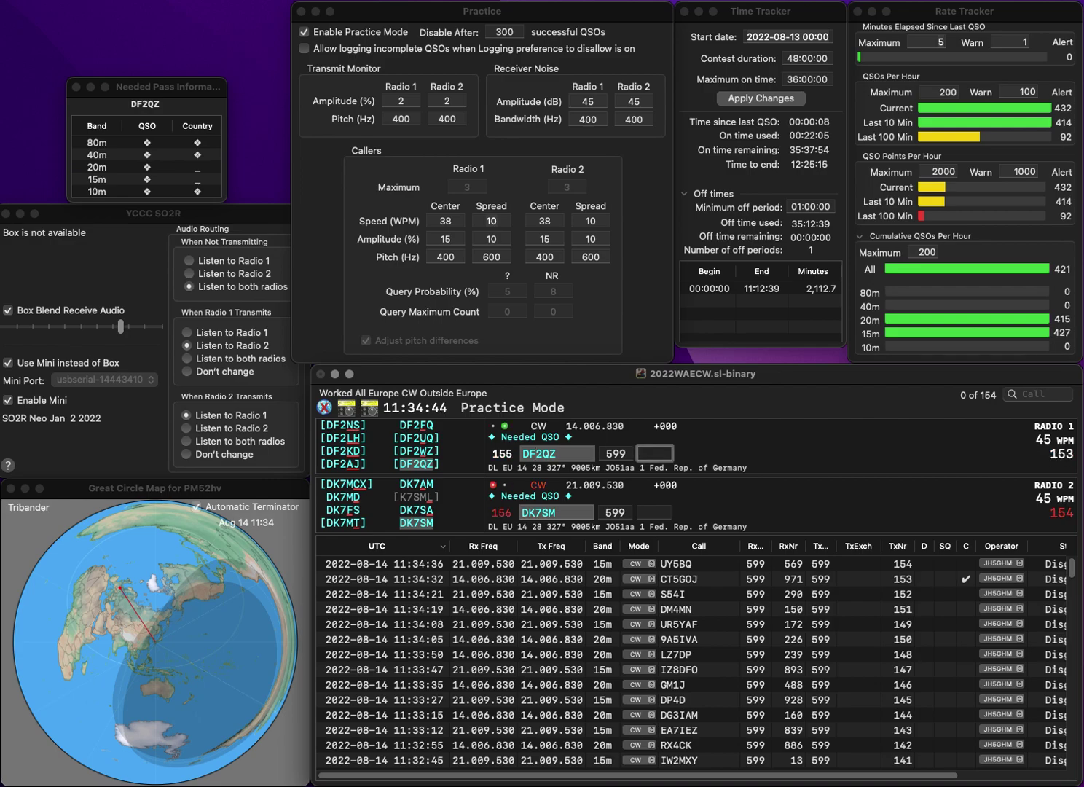
type("144")
key("Return")
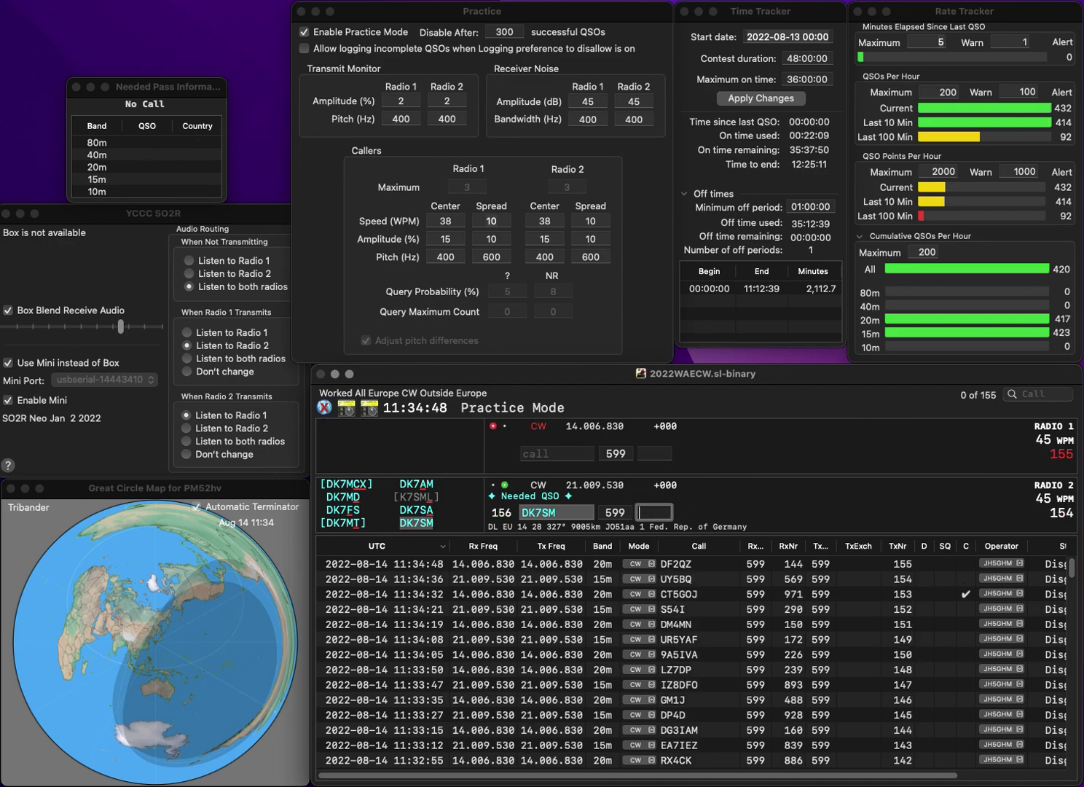
type("81")
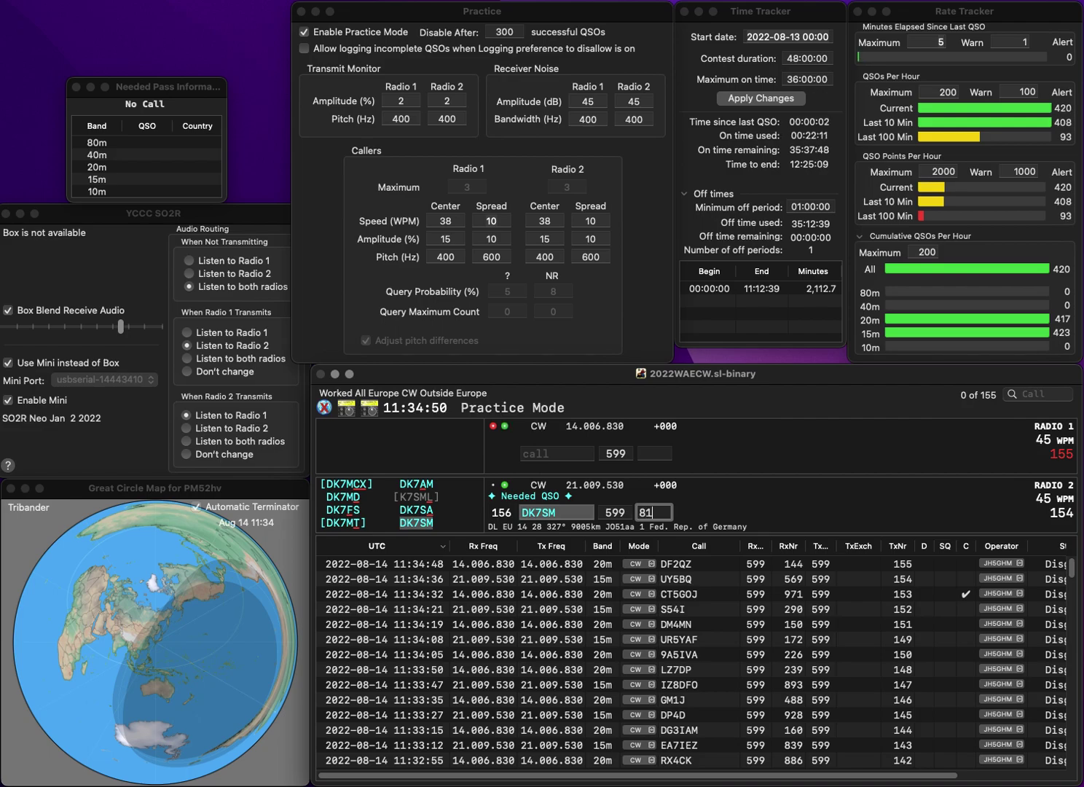
type("1")
key("Return")
Step: Enter EA0W on Radio 1, replace it with a partial call ending in 0W, and send it
type("EA0W")
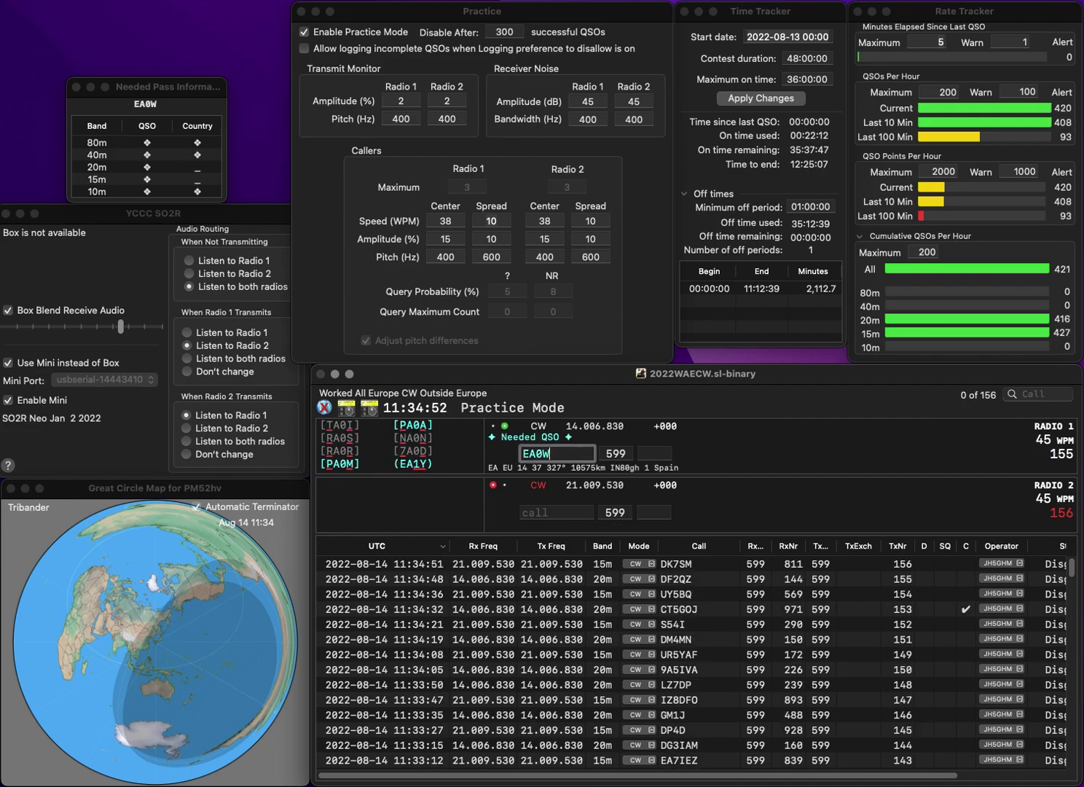
key("BackSpace")
key("BackSpace")
key("BackSpace")
type("W0W")
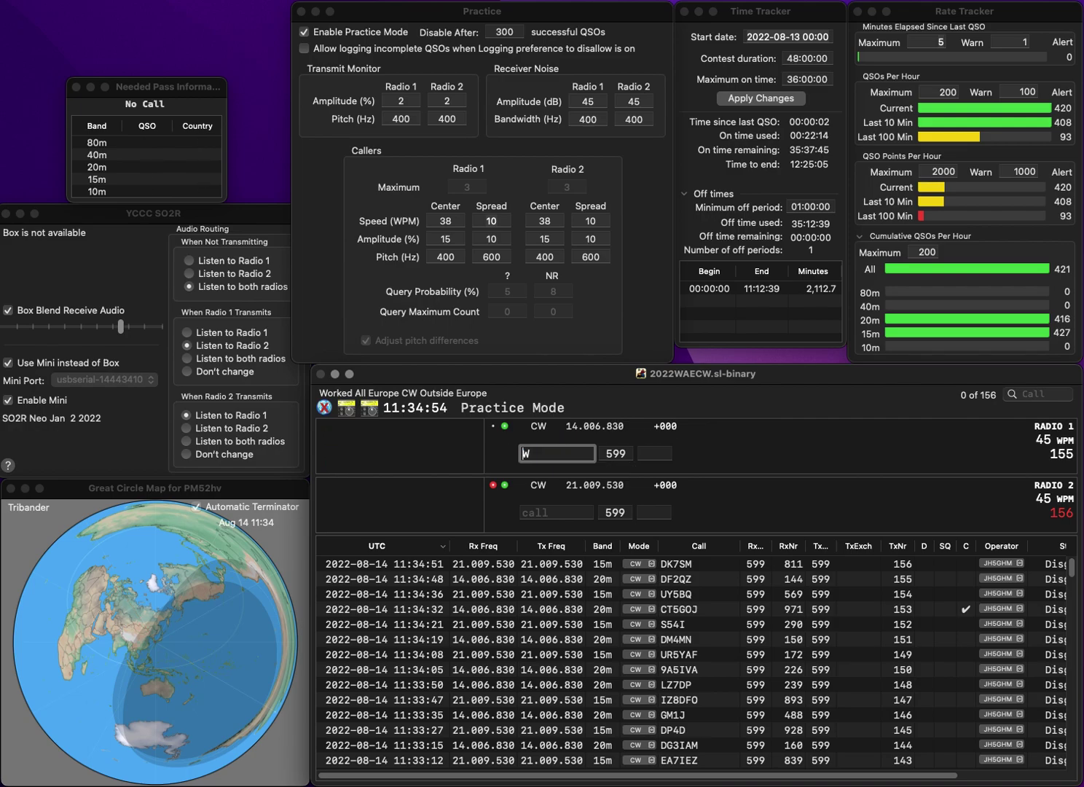
key("Return")
Step: Enter the caller OU8A on Radio 2 and send the exchange
type("0")
type("U")
type("8A")
key("Return")
key("Left")
key("Left")
key("BackSpace")
type("I")
key("Return")
key("Tab")
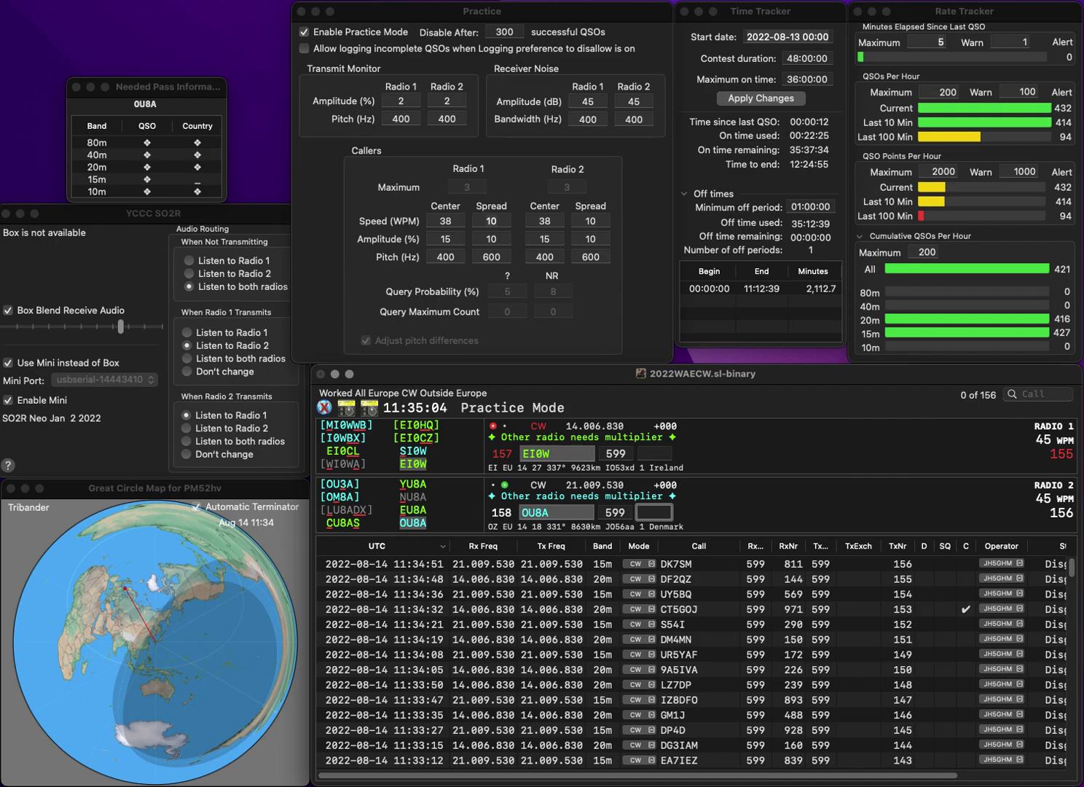
type("624")
key("Return")
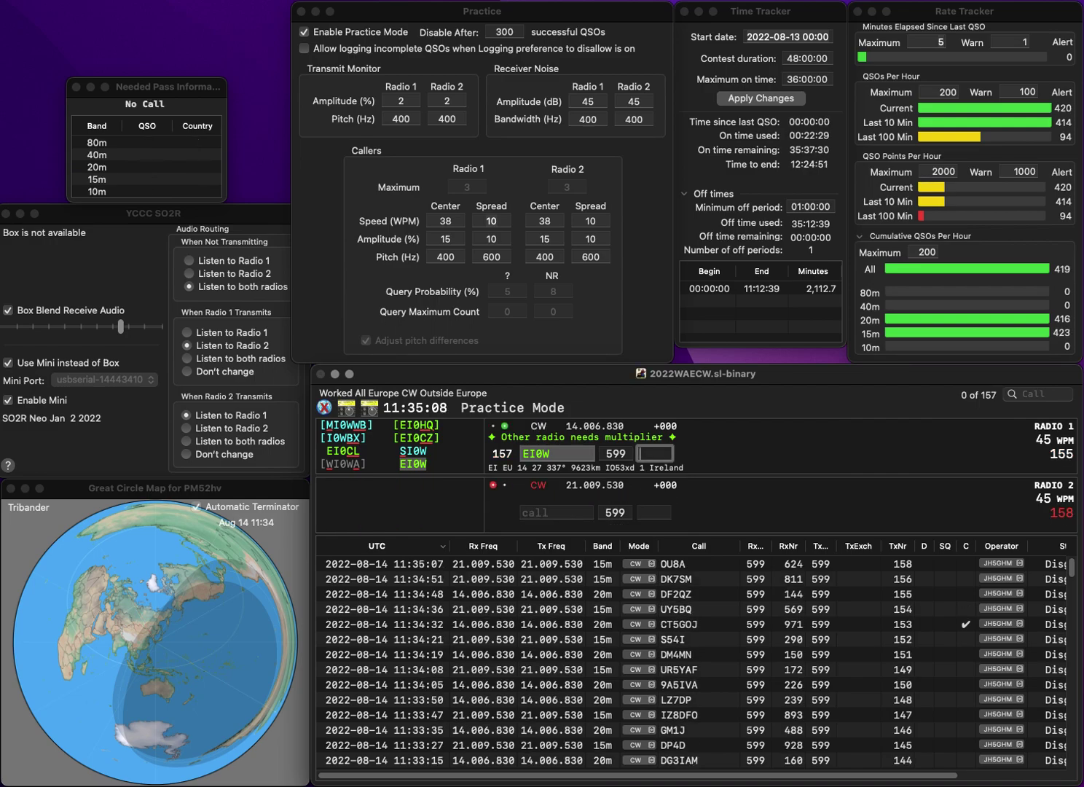
type("5")
key("Return")
Step: Send the partial call U5D on Radio 2, and enter the caller LC5L on Radio 1 with its exchange
type("U5D")
key("Return")
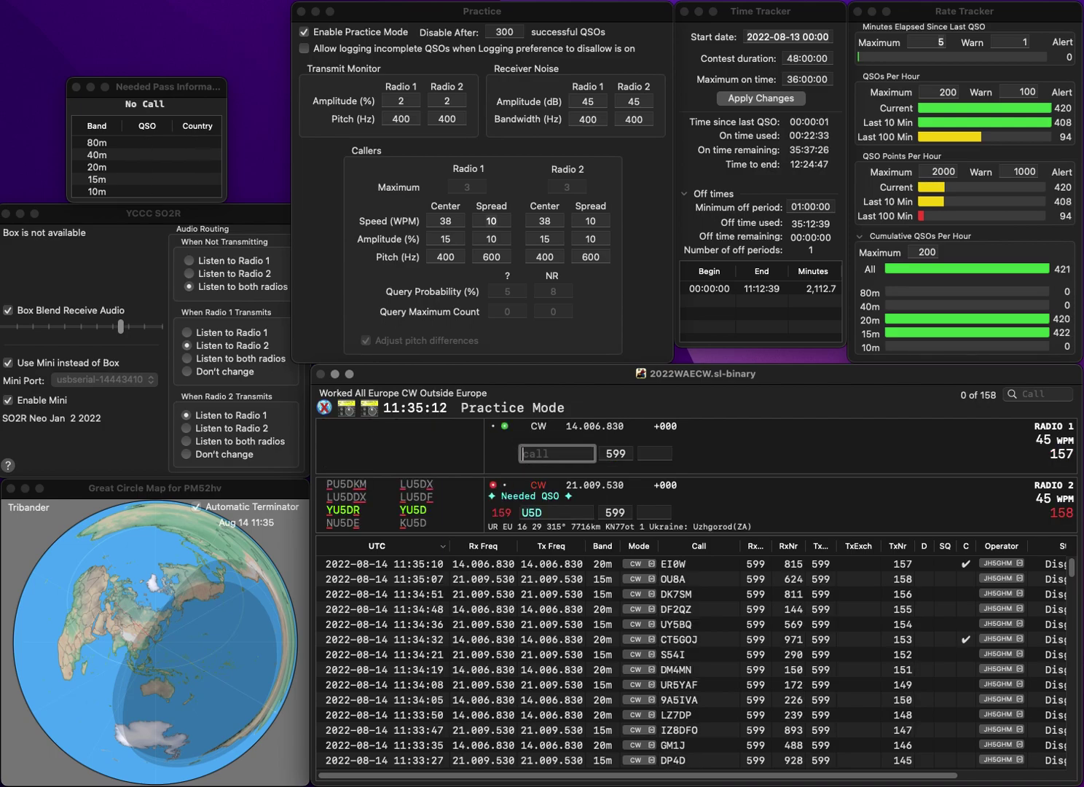
type("LC5L")
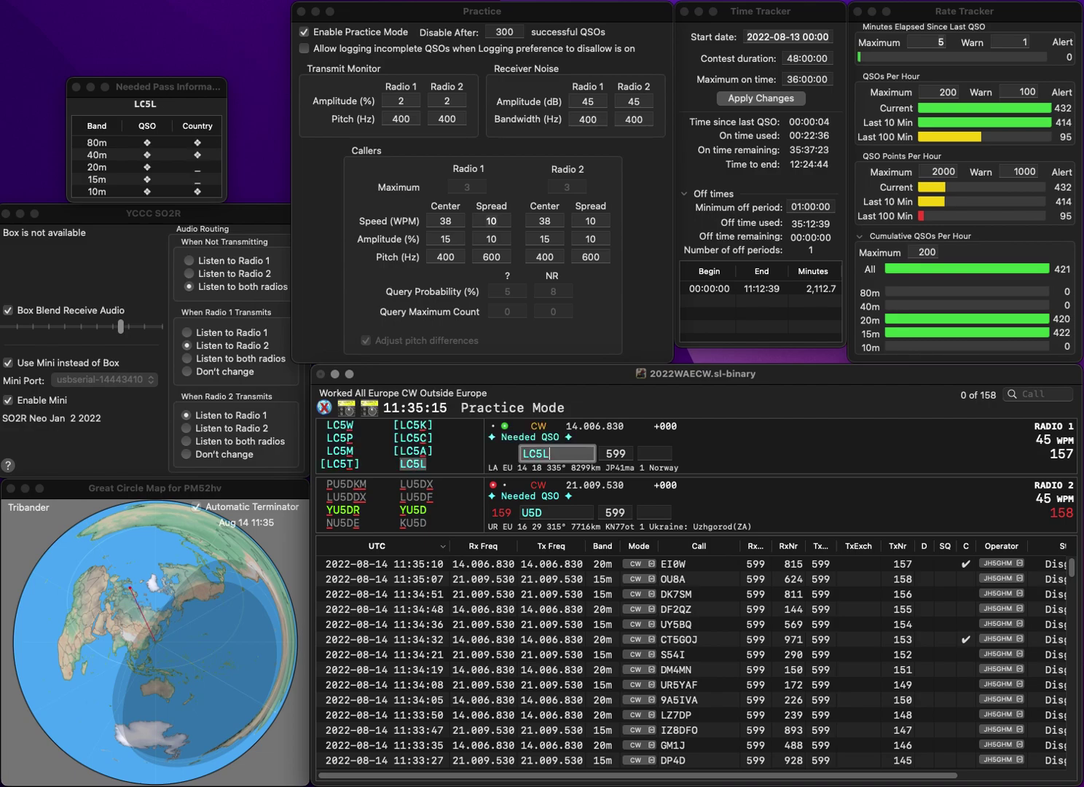
key("Return")
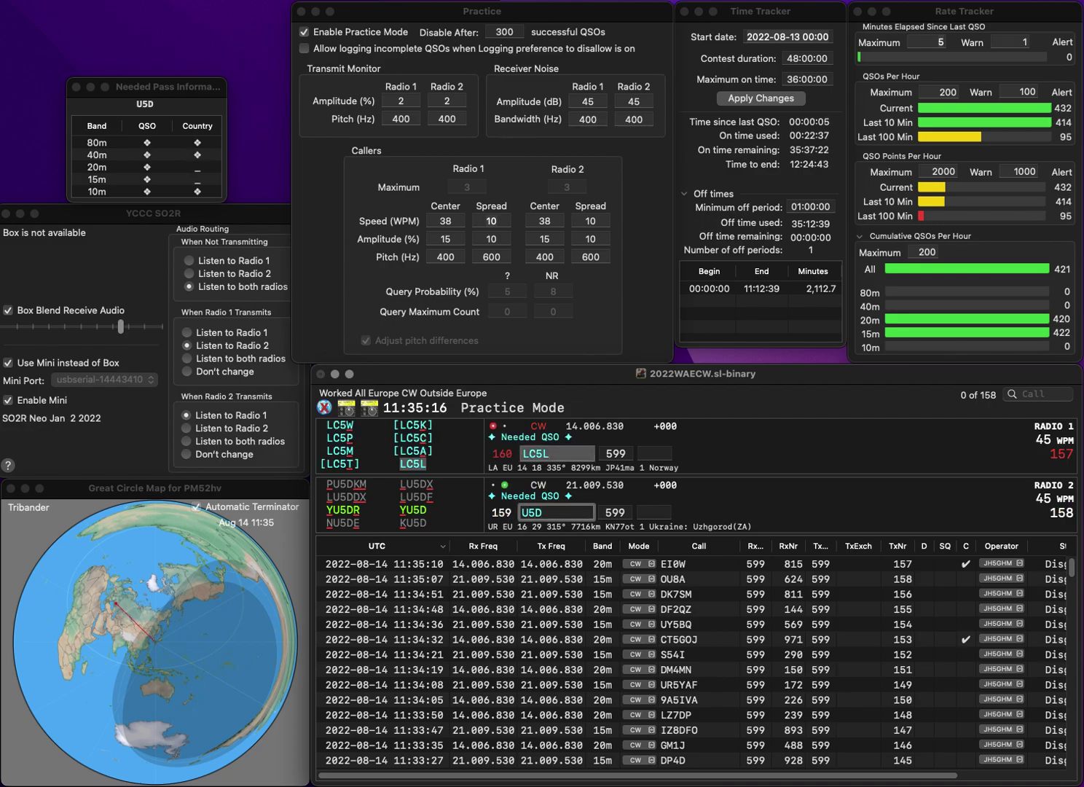
Step: Complete the partial call on Radio 2 as UF5D and send the exchange
key("Left")
key("Left")
type("F")
key("Return")
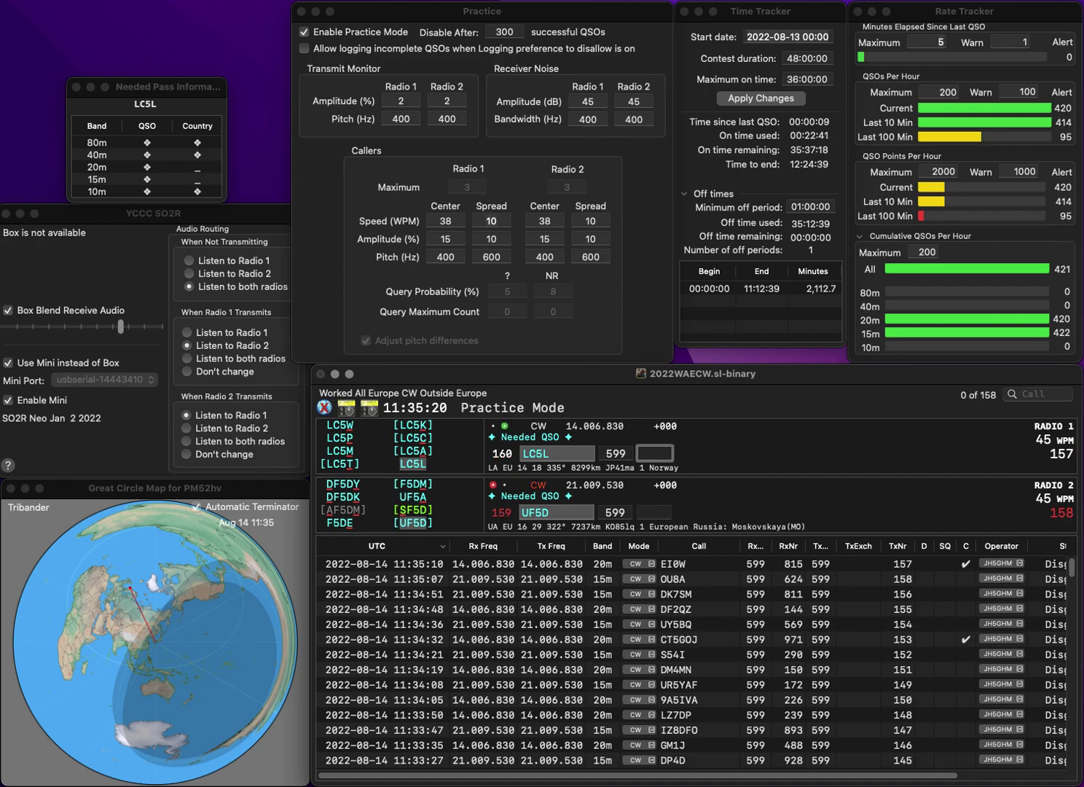
type("909")
key("Return")
type("426")
key("Return")
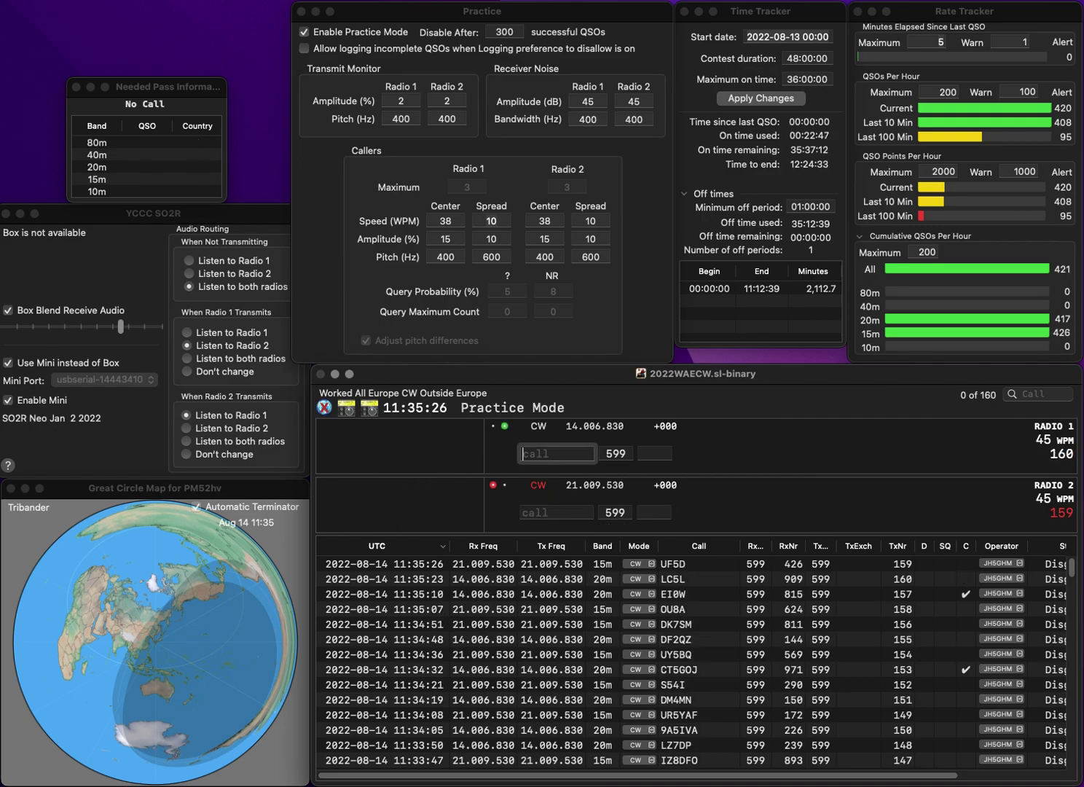
type("T1E")
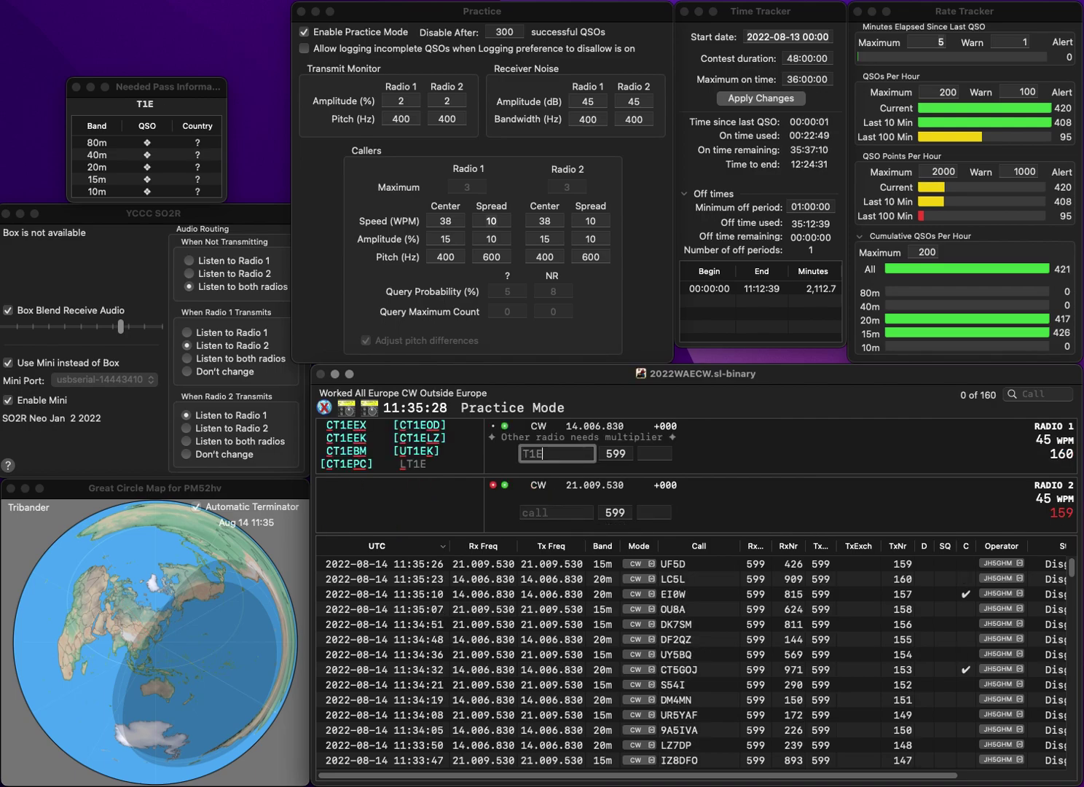
type("ODC")
key("Return")
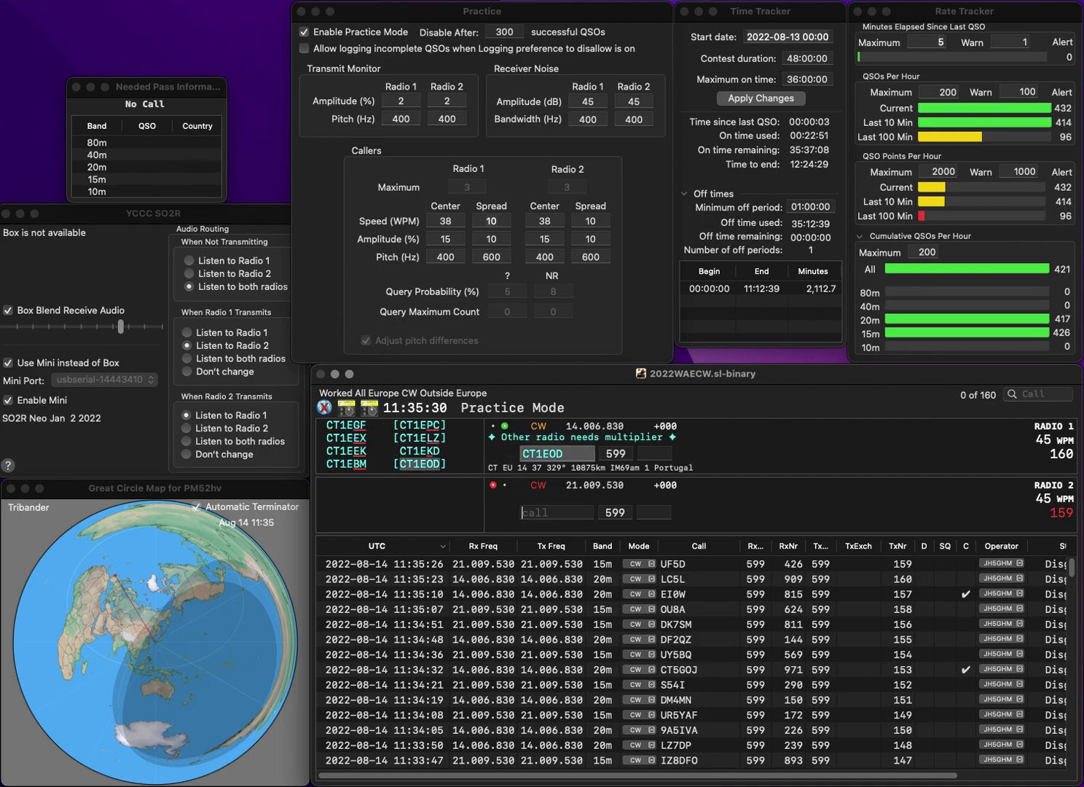
Step: Enter the call SV2/OK1CDA on Radio 2 and send its exchange
type("S2/OK1")
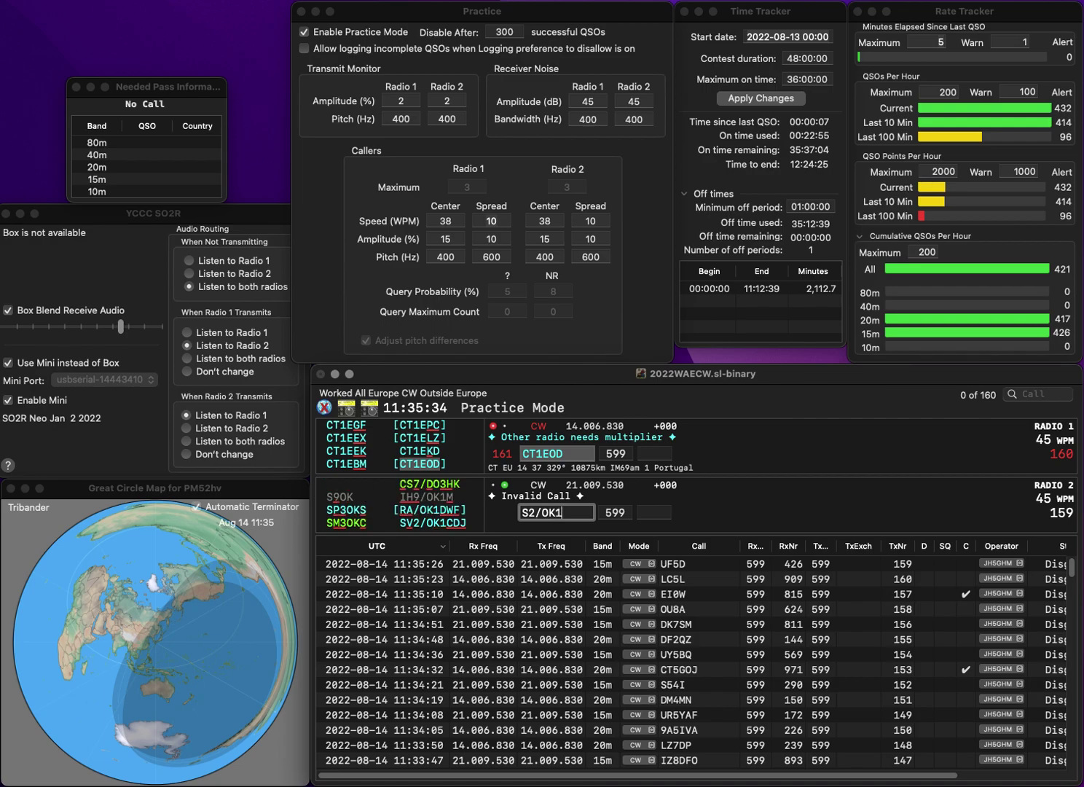
type("CDJA")
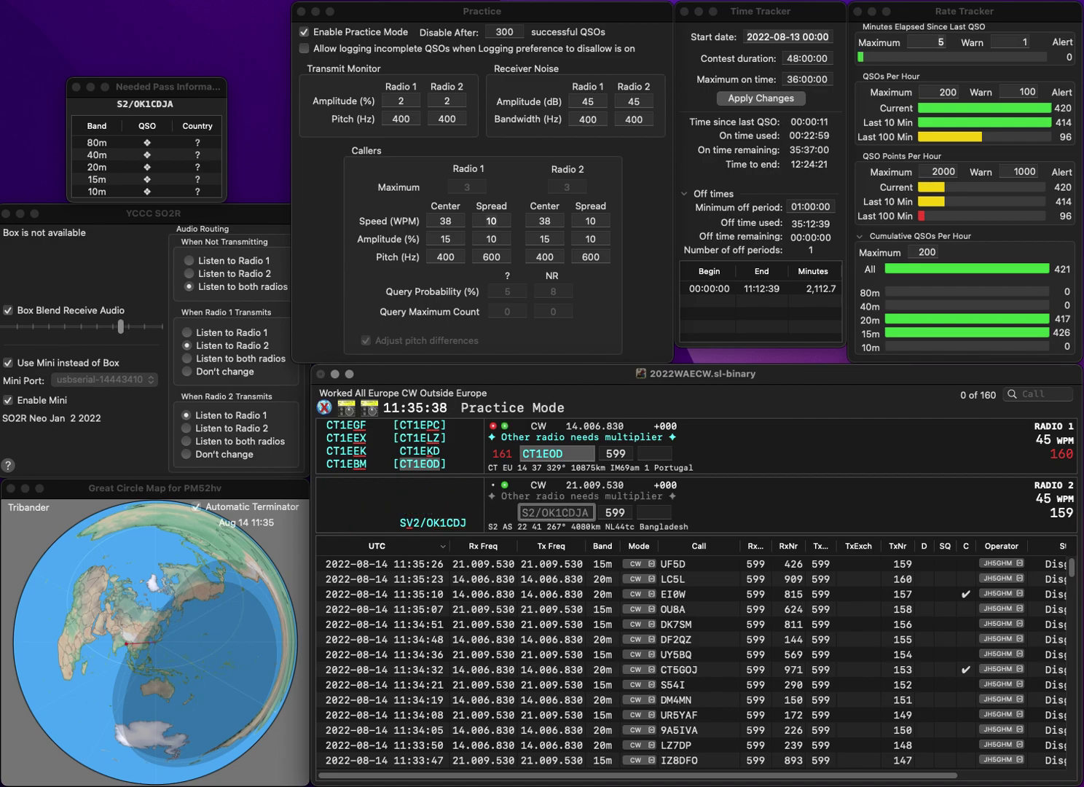
type("V")
left_click(586, 512)
key("BackSpace")
key("Return")
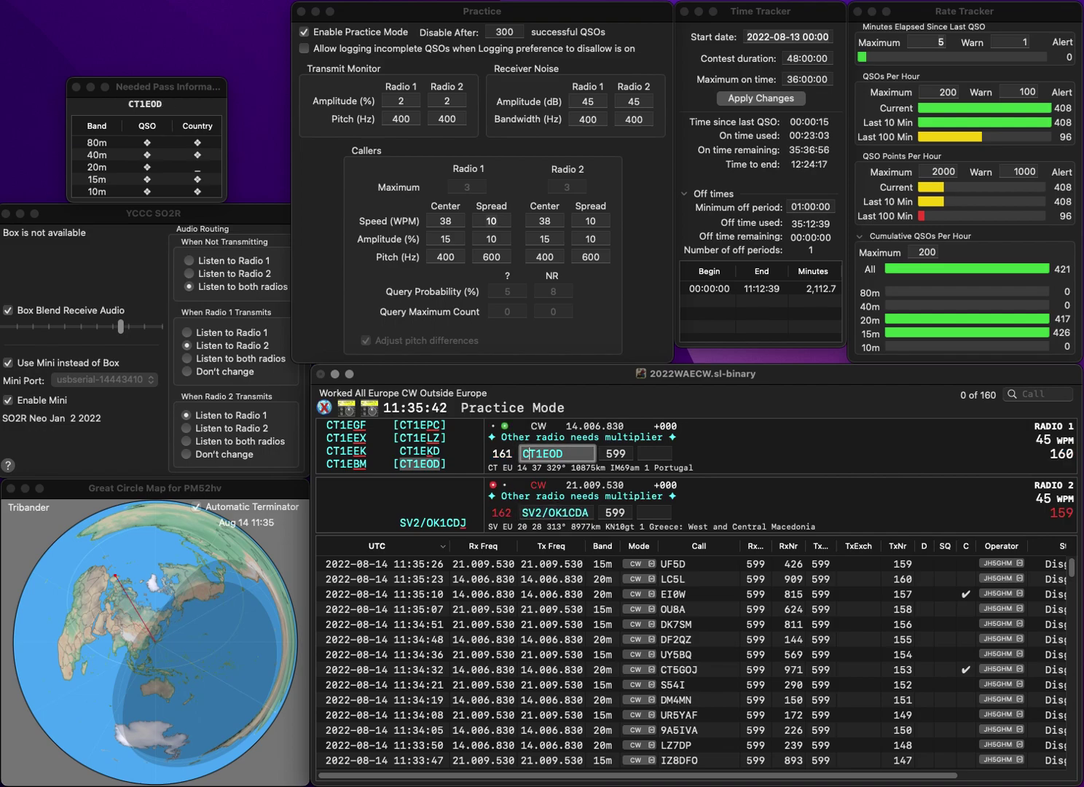
Step: Transmit again to CT1EOD on Radio 1, and correct the Radio 2 call to SV2/OK1CDJ and resend it
key("Return")
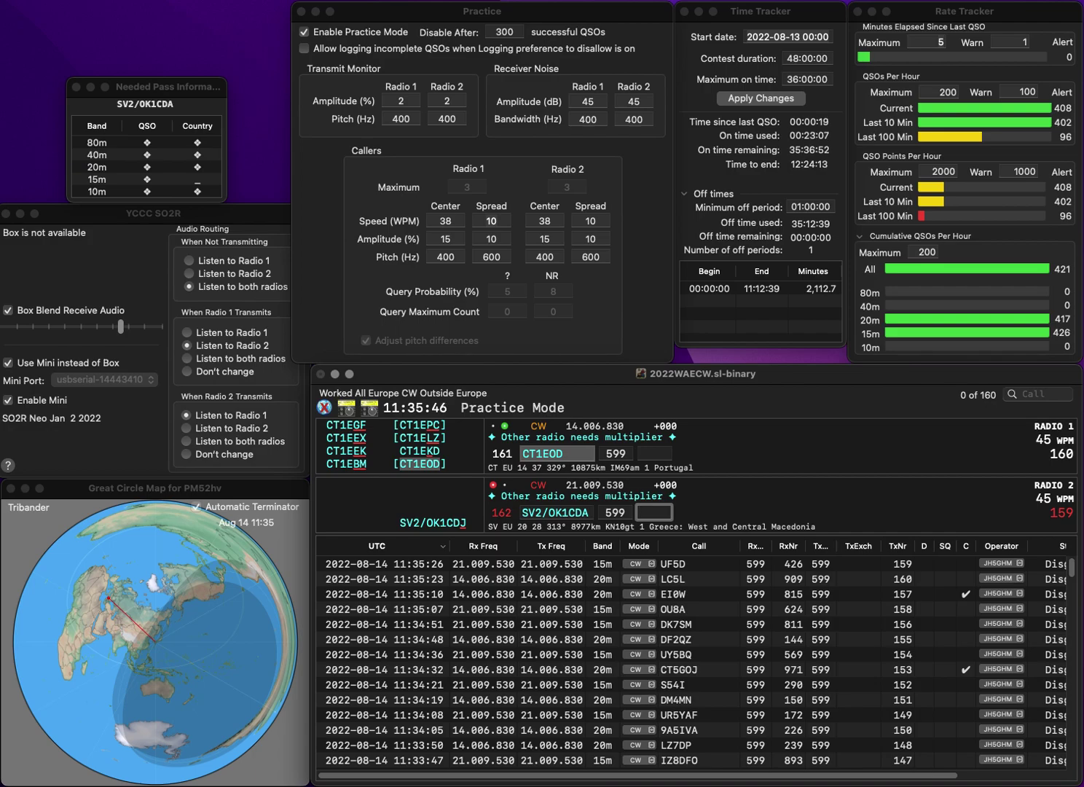
key("shift+Tab")
key("BackSpace")
type("J")
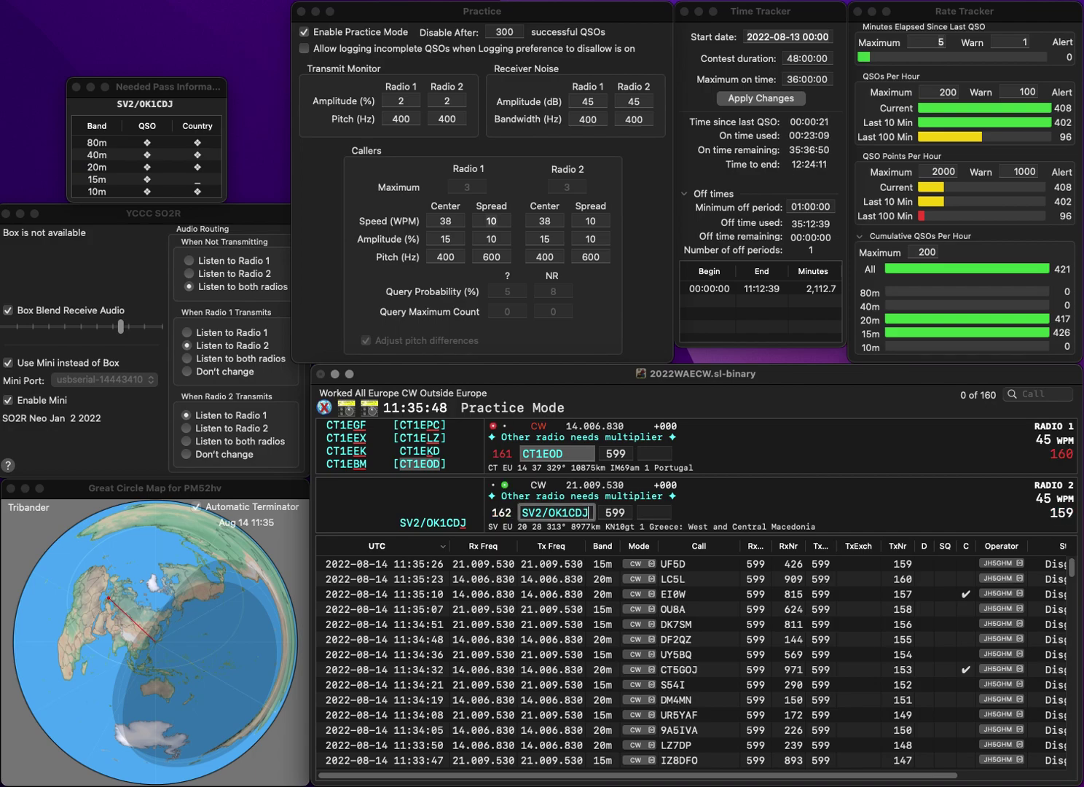
key("Return")
key("Tab")
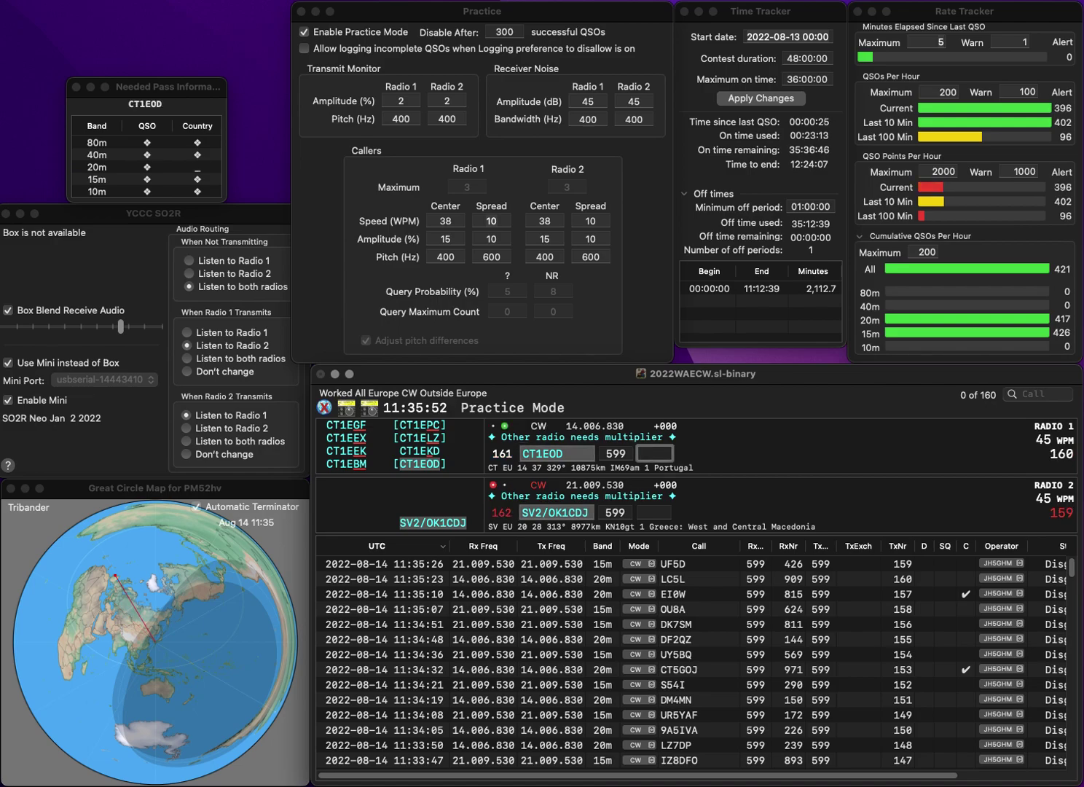
type("483")
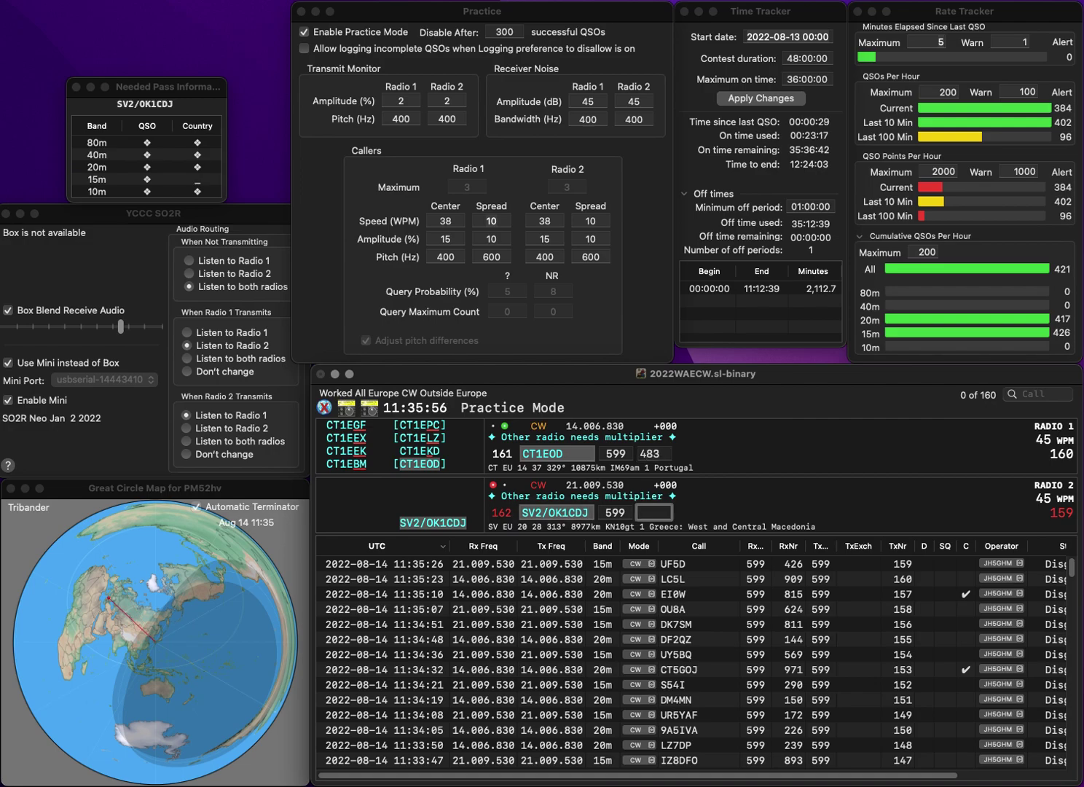
key("Return")
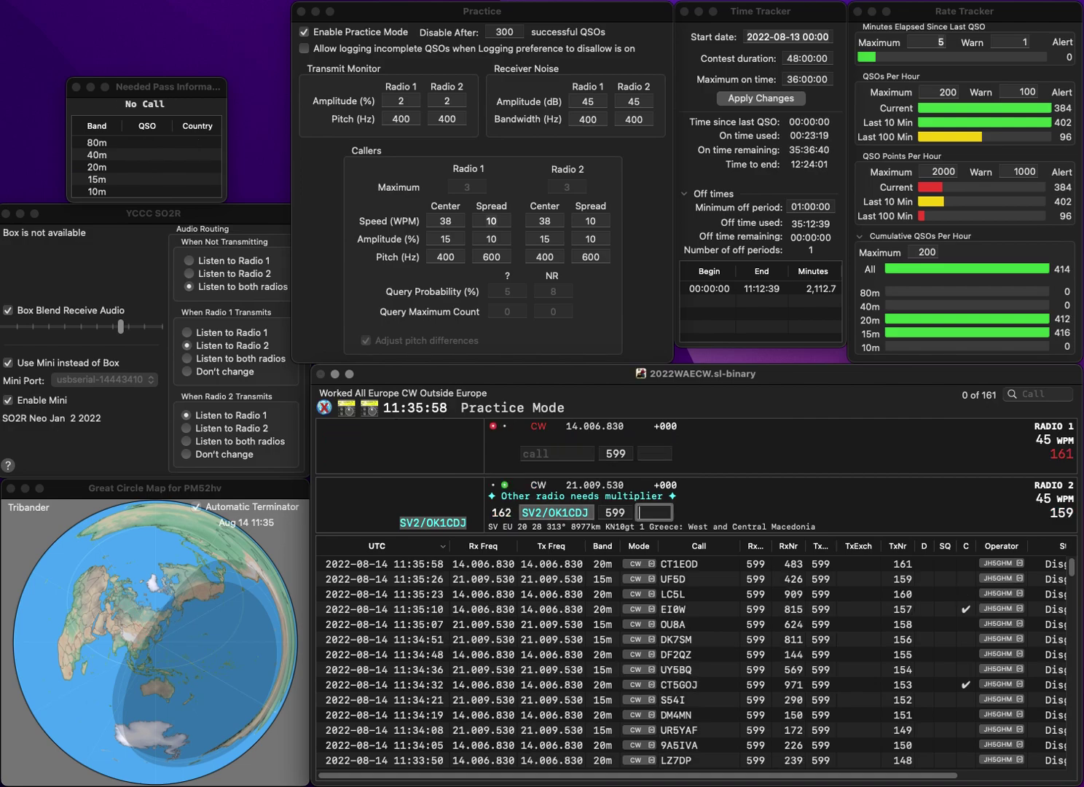
type("66")
key("Return")
Step: Send the partial call OKB on Radio 1, and enter the caller SN3N on Radio 2 with its exchange
type("OKB")
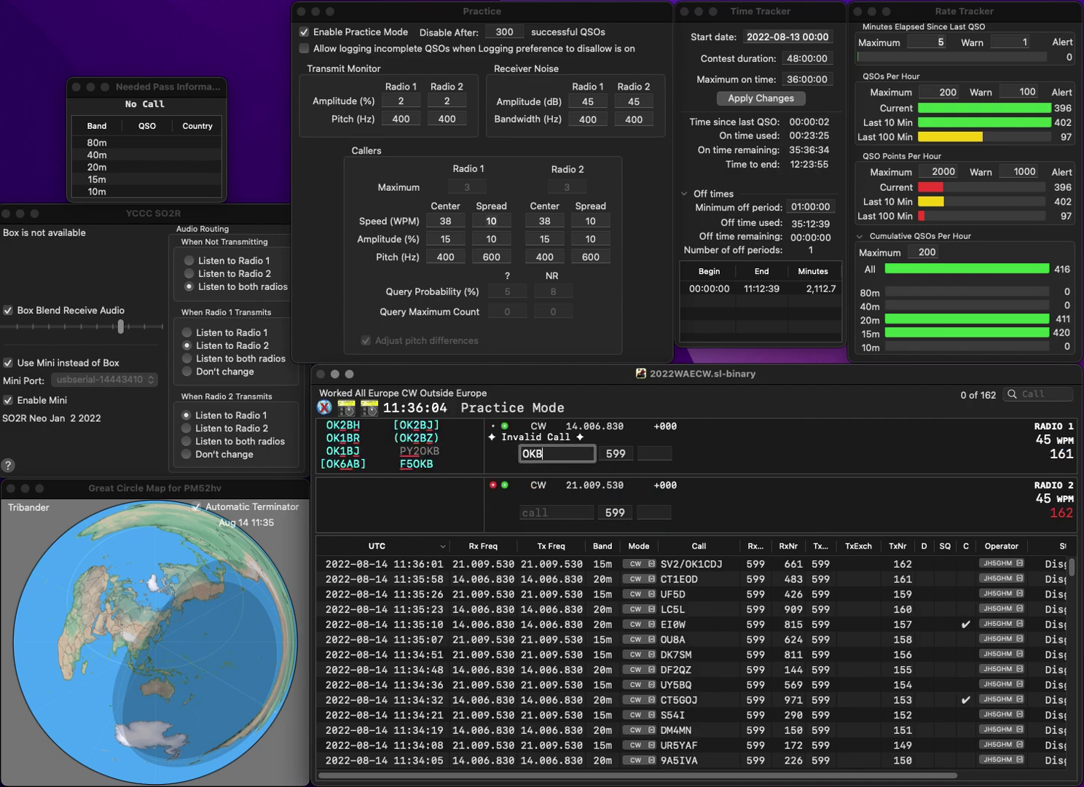
key("Return")
type("N3N")
key("Home")
type("S")
key("Return")
key("BackSpace")
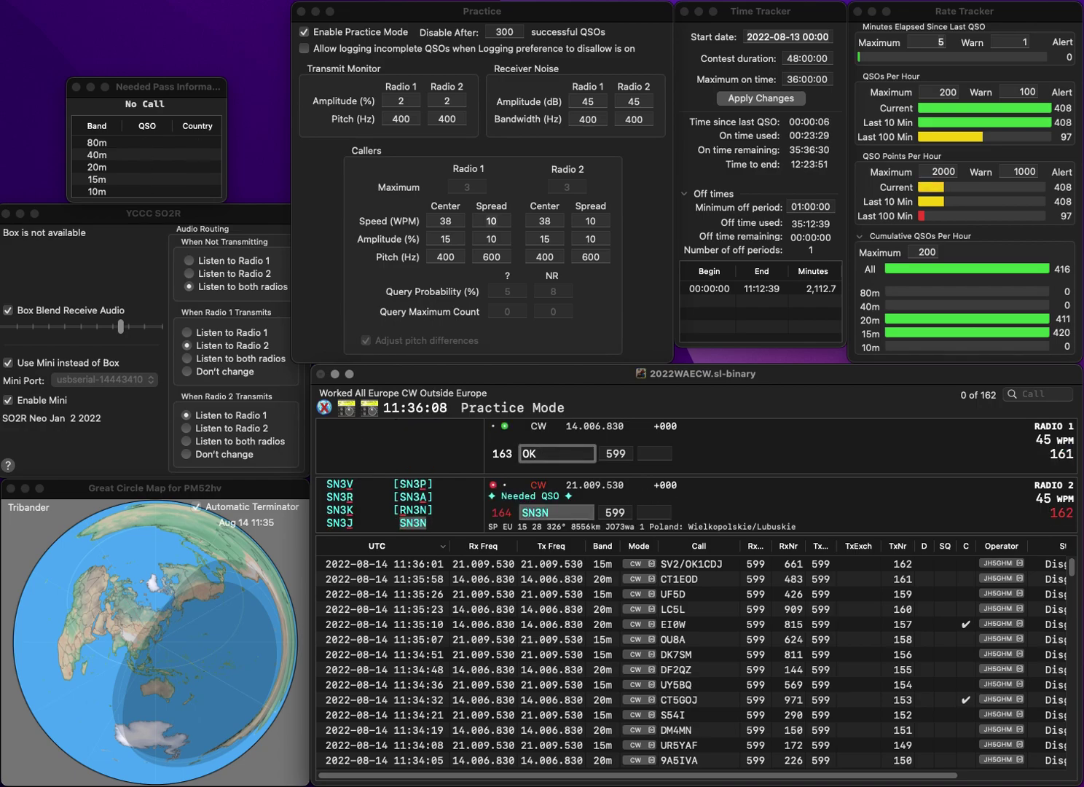
type("2")
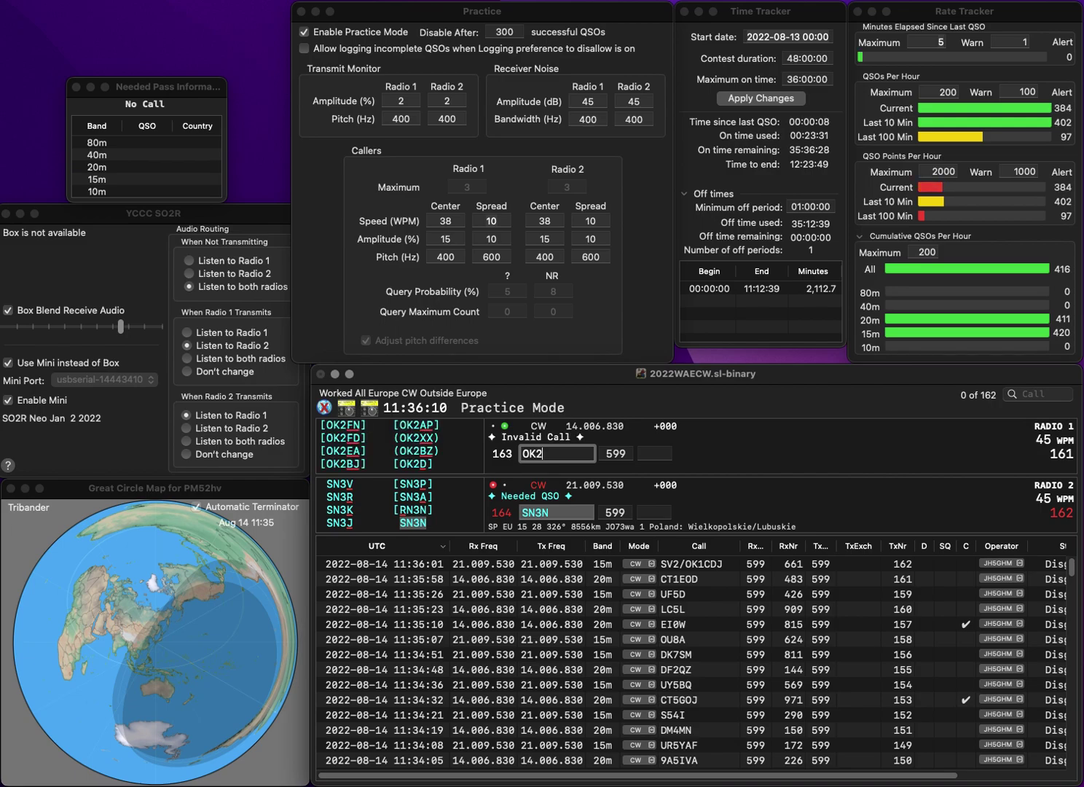
type("BUZ")
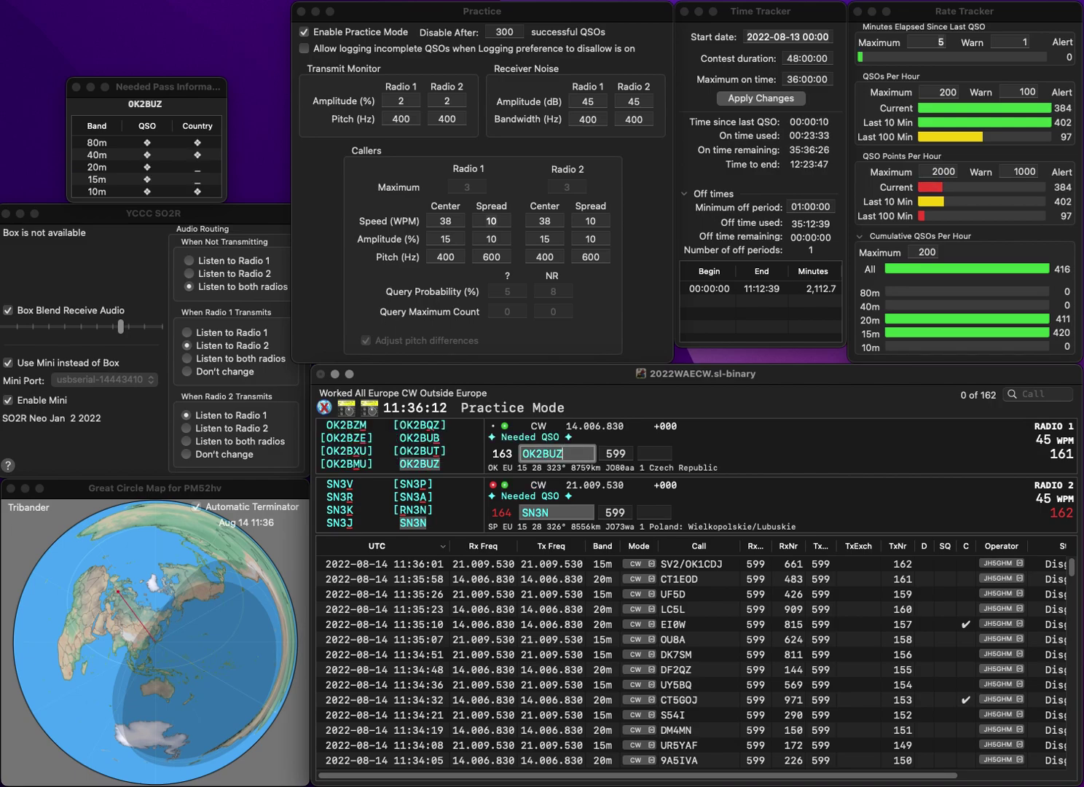
key("space")
type("147")
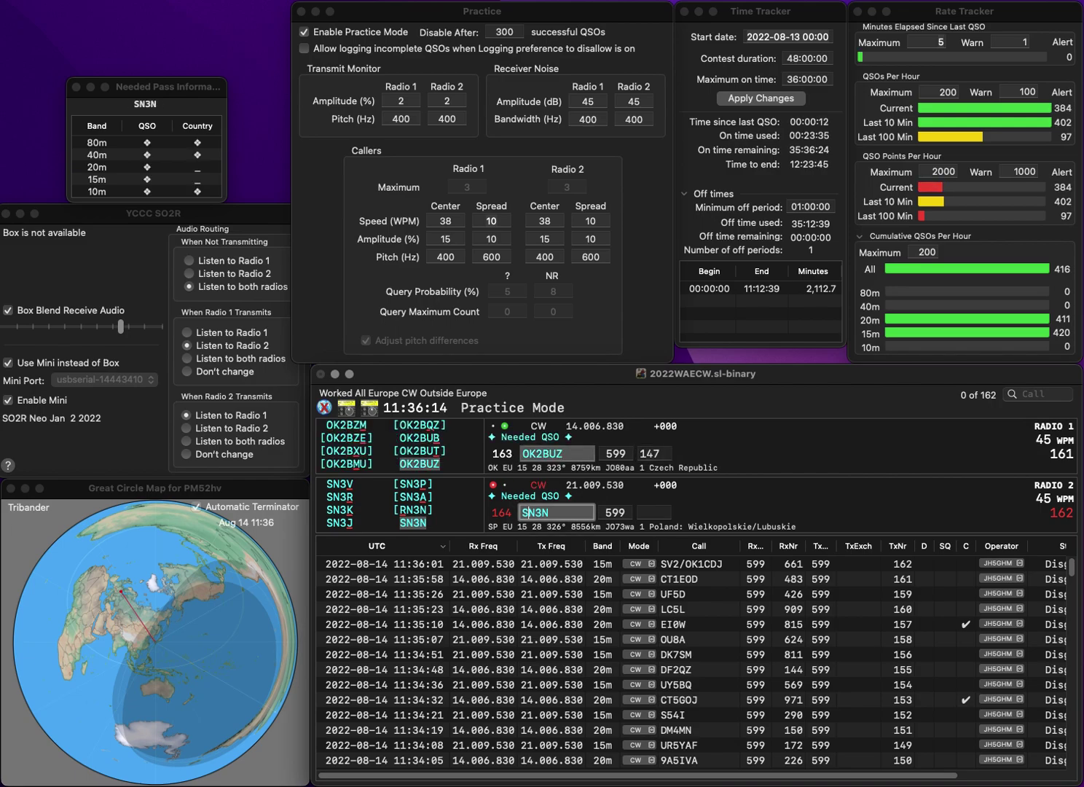
key("Return")
key("space")
type("2")
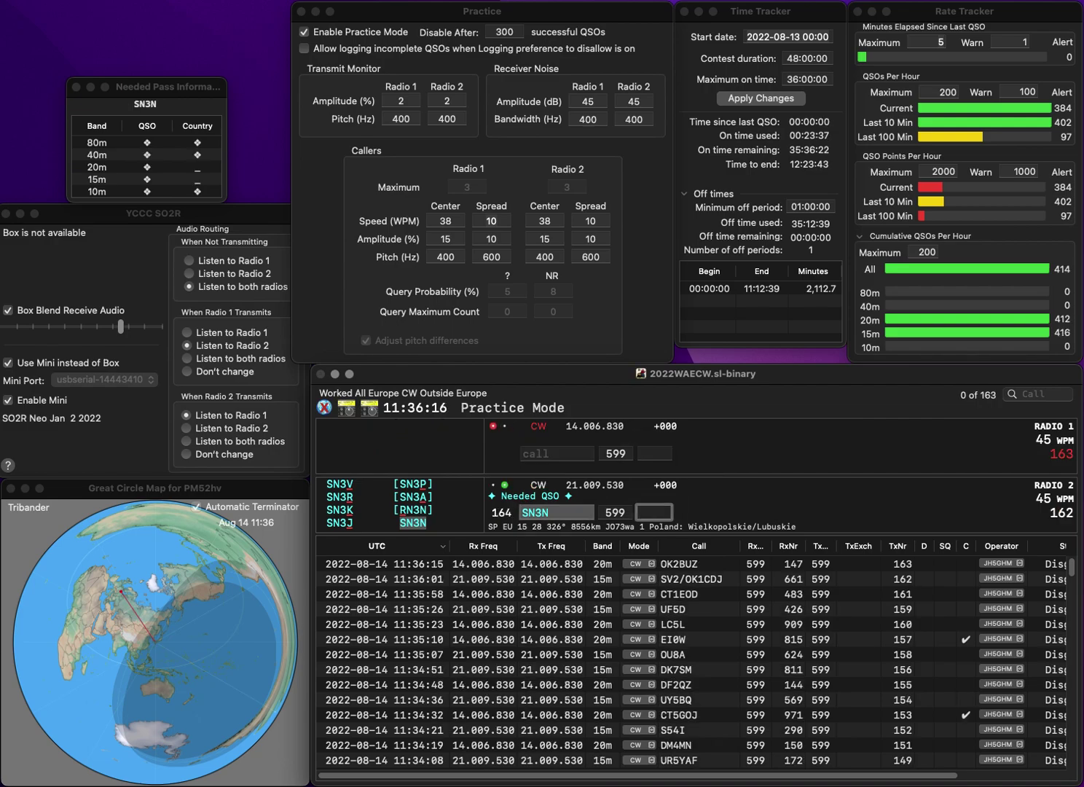
type("57")
key("Return")
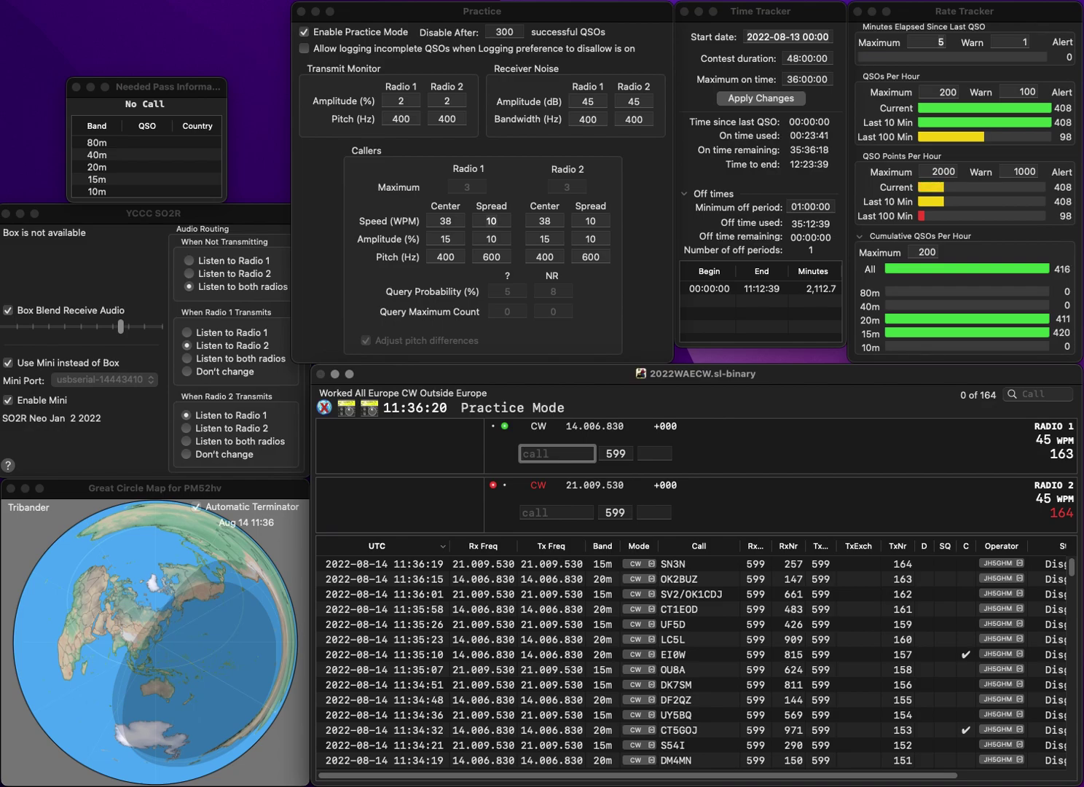
Step: Enter the caller 2M0SVM on Radio 1 and send its exchange
type("M0SVM")
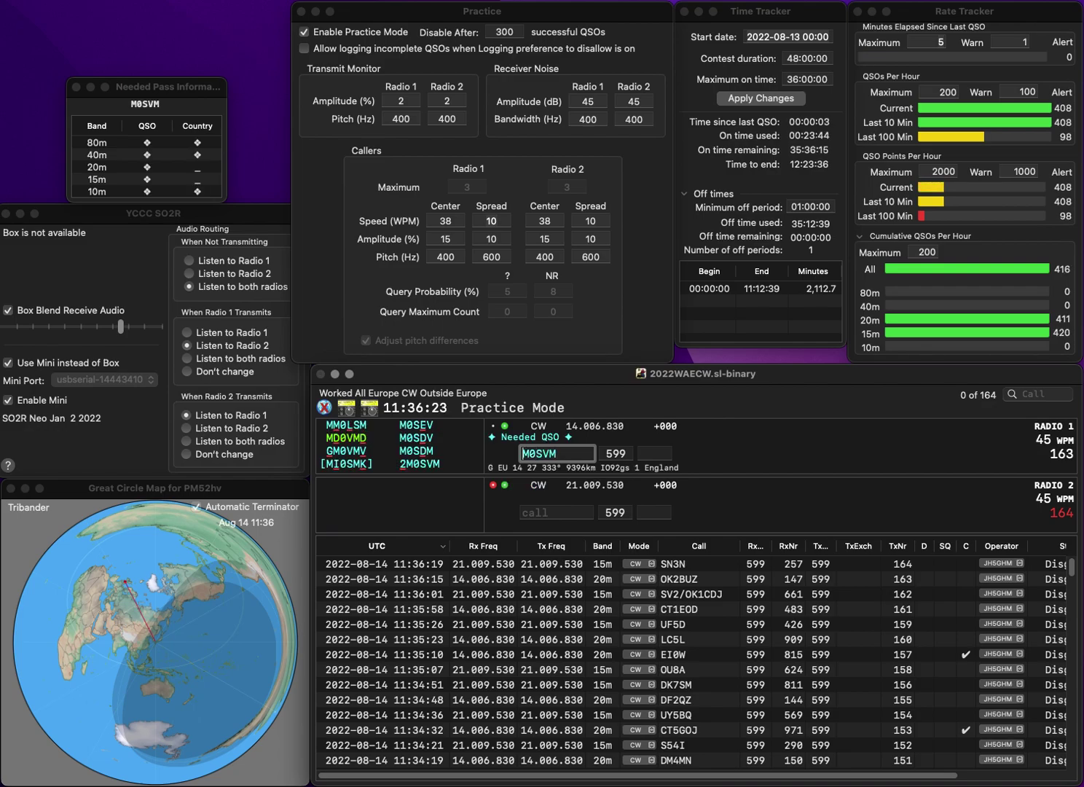
key("super+Left")
type("2")
key("Return")
type("OH")
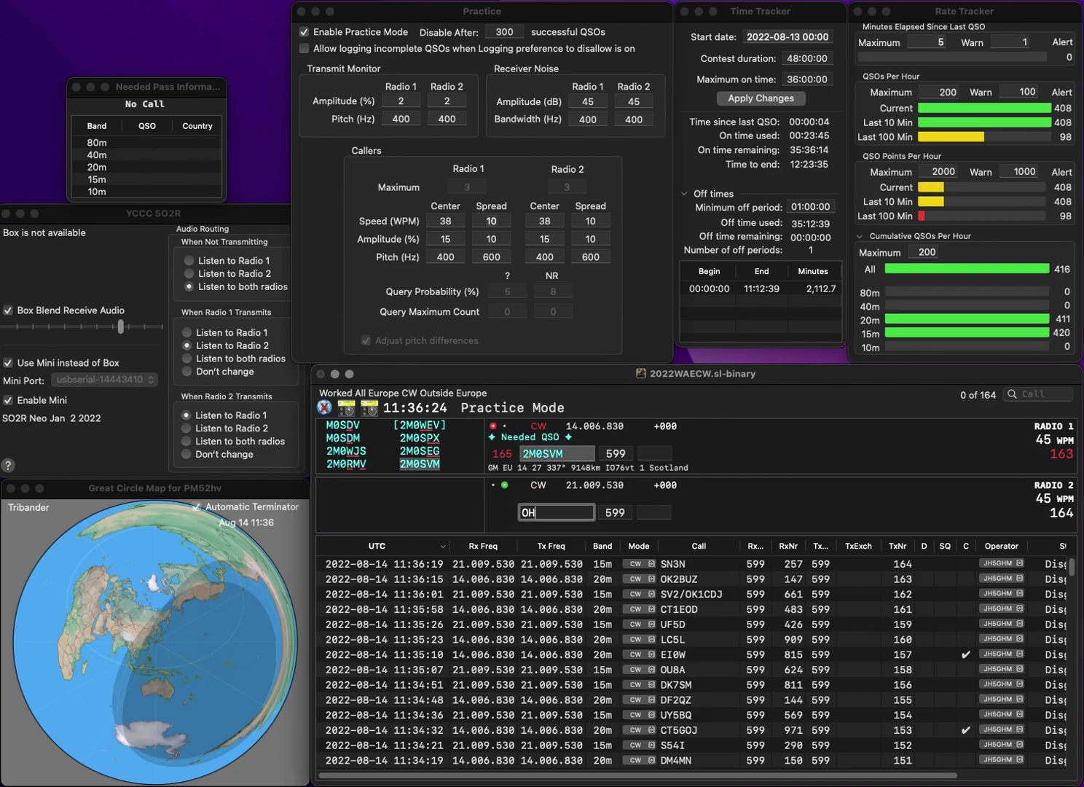
type("5HN")
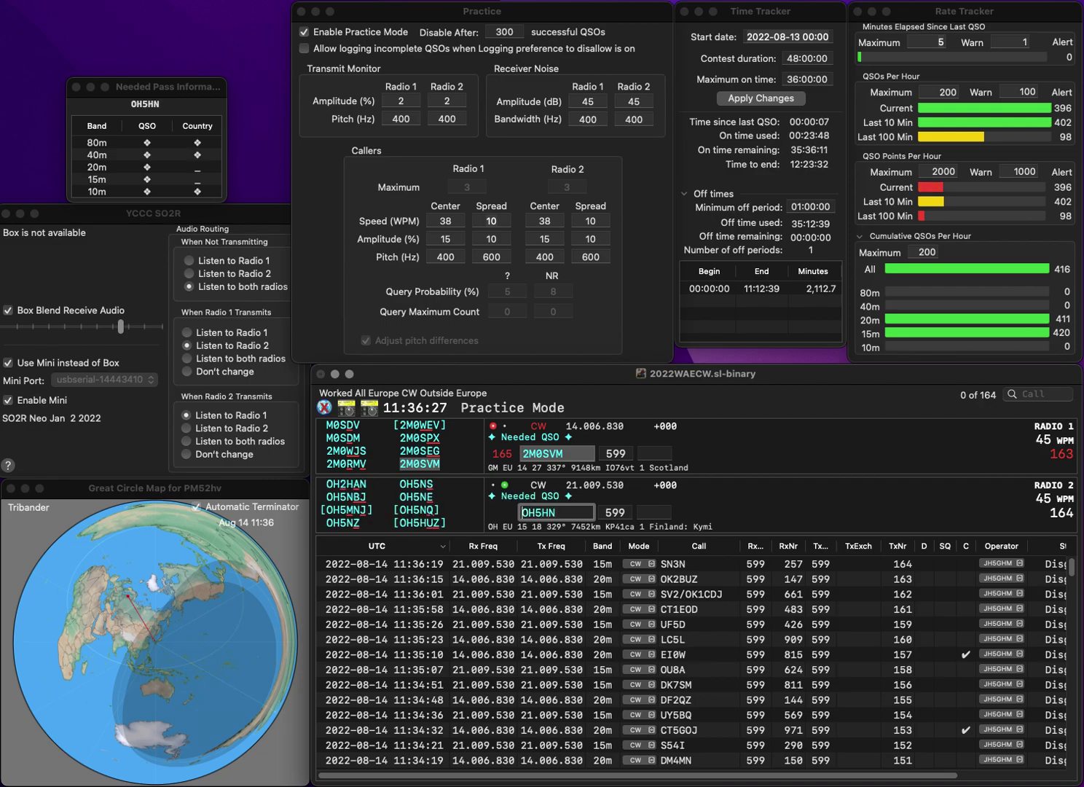
key("super+Left")
key("Delete")
type("9H5HN")
key("Return")
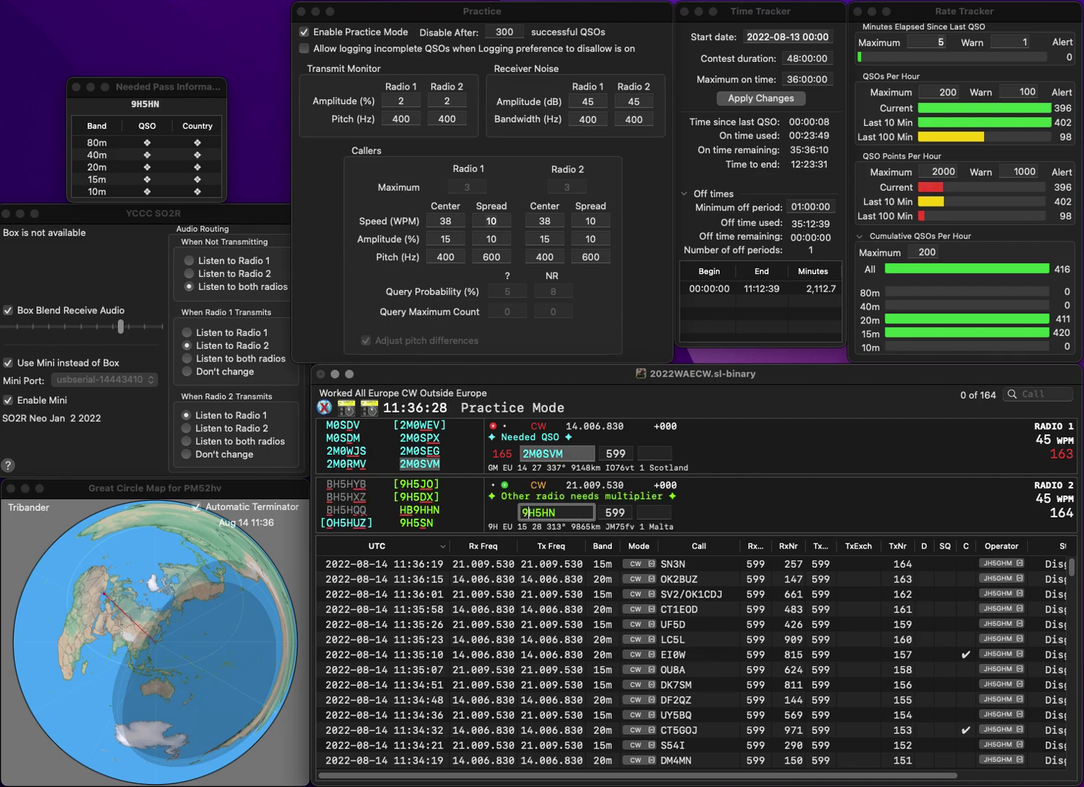
type("8")
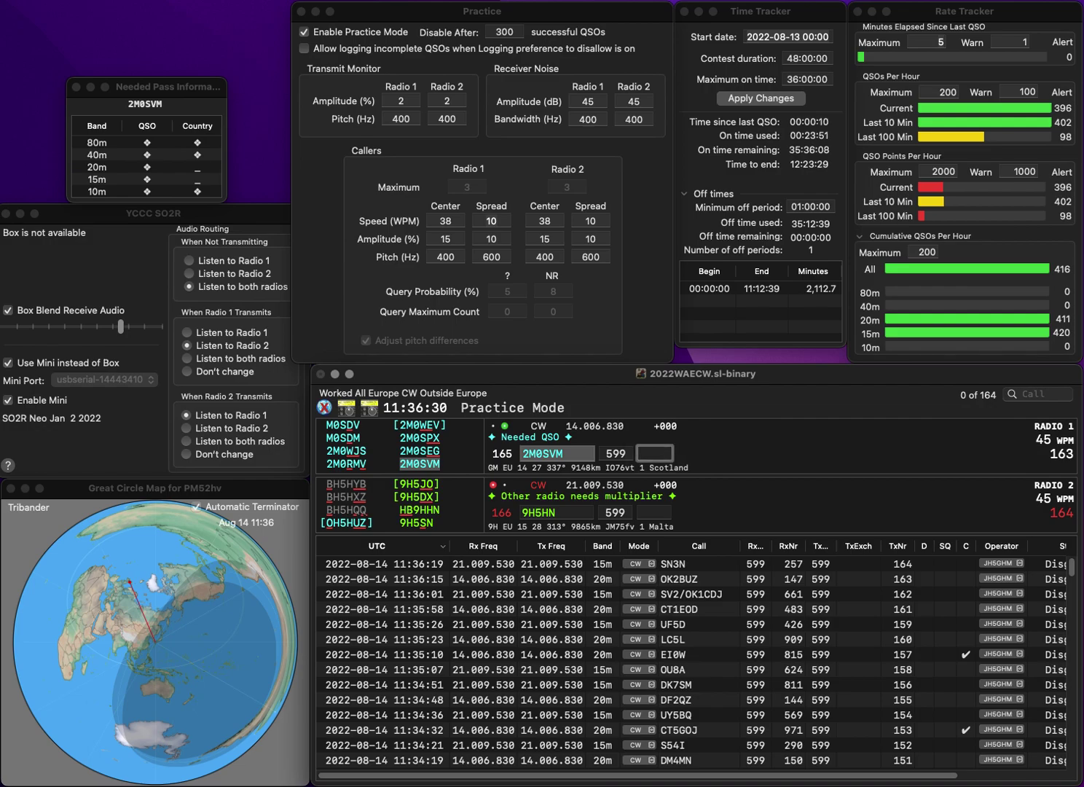
type("55")
key("Return")
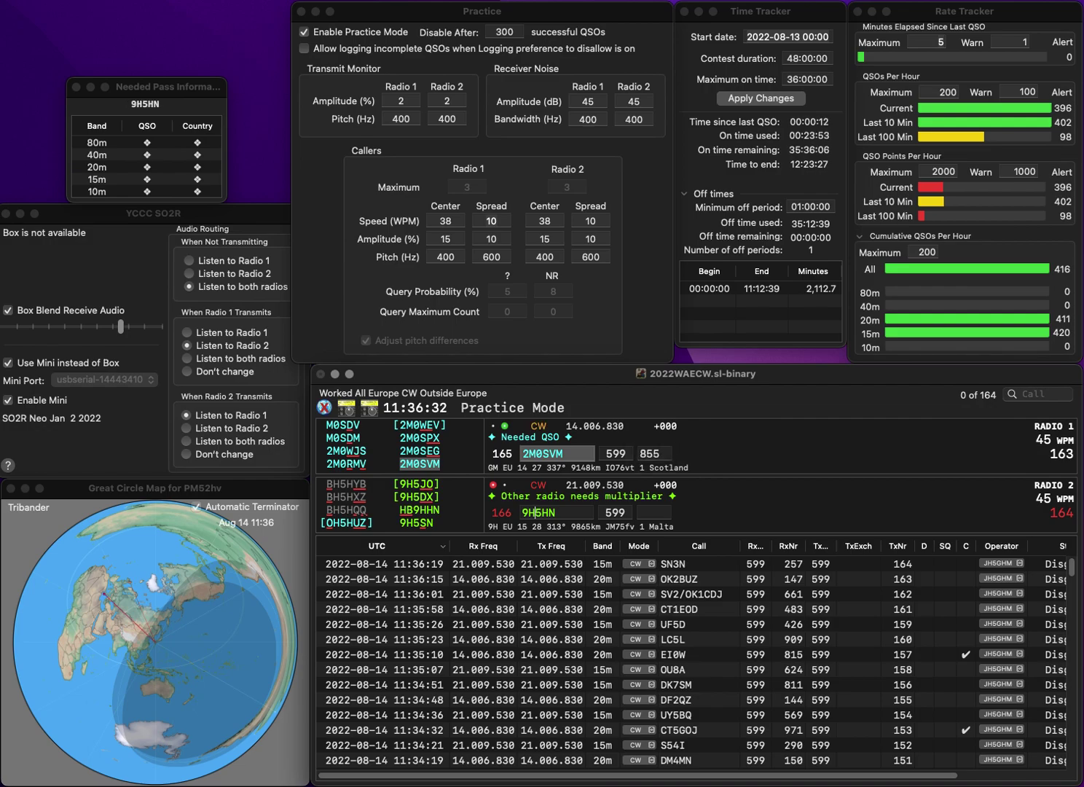
key("Left")
key("BackSpace")
type("s")
key("Return")
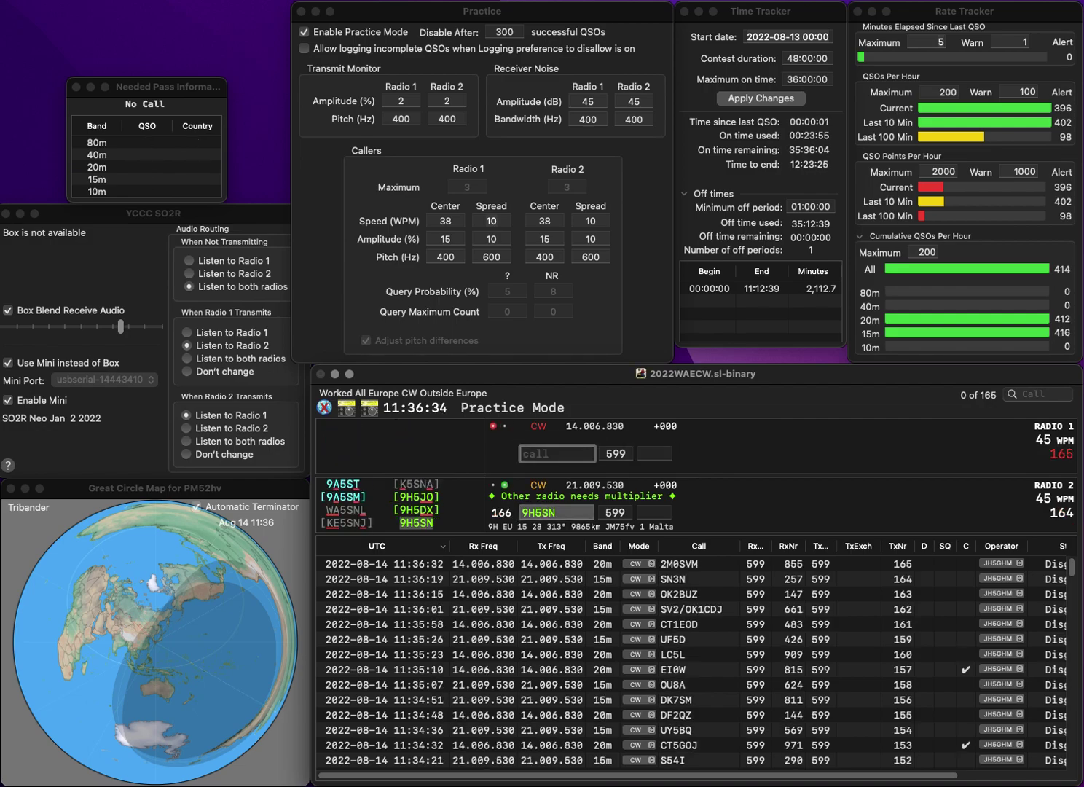
type("DK")
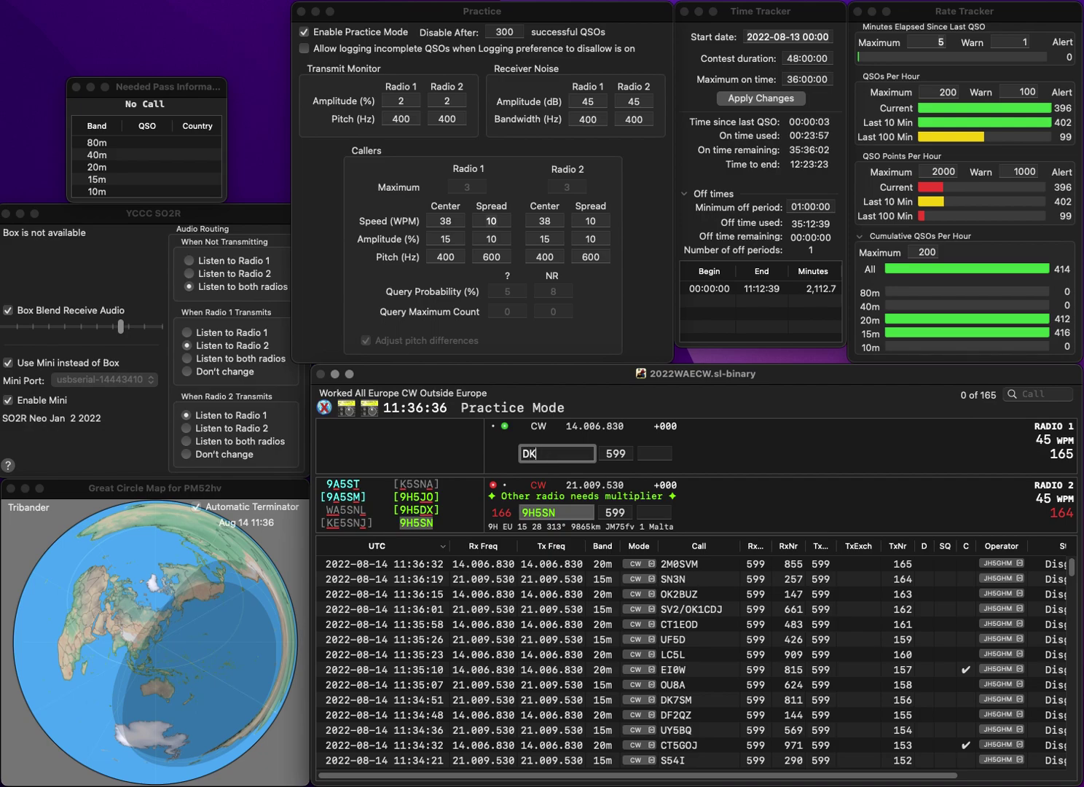
type("3WN")
key("Return")
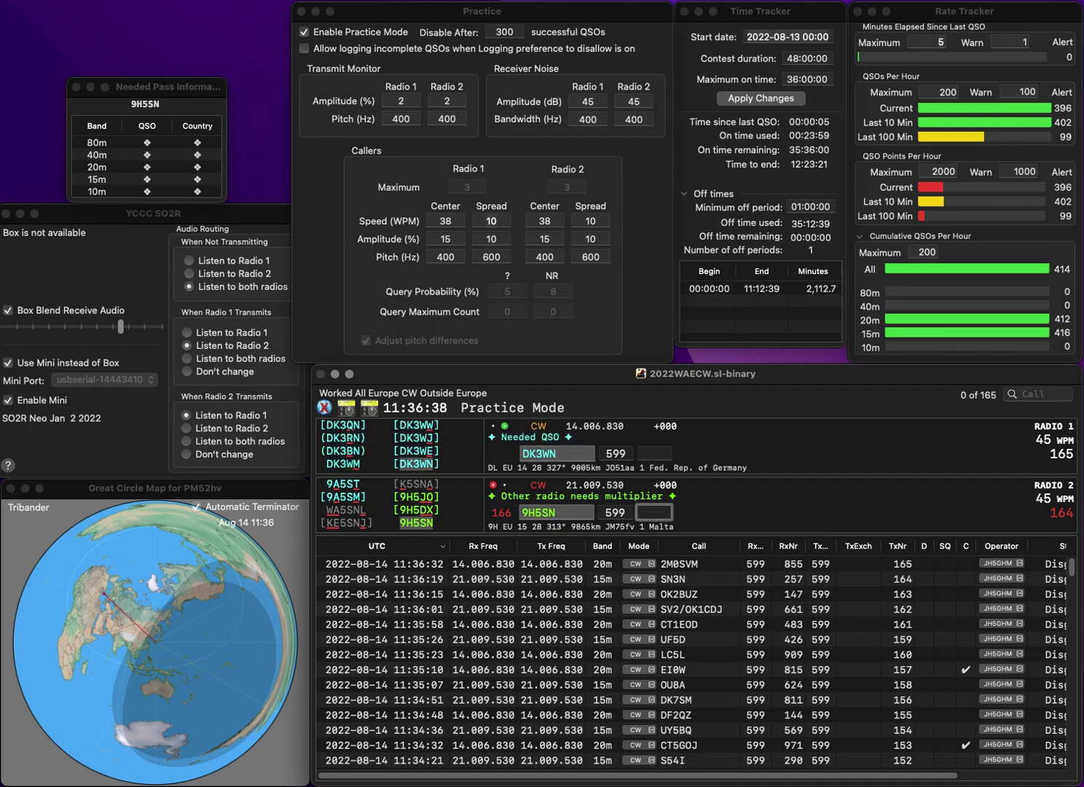
Step: Log 9H5SN on Radio 2 with received number 957 and DK3WN on Radio 1 with received number 608
type("957")
key("Return")
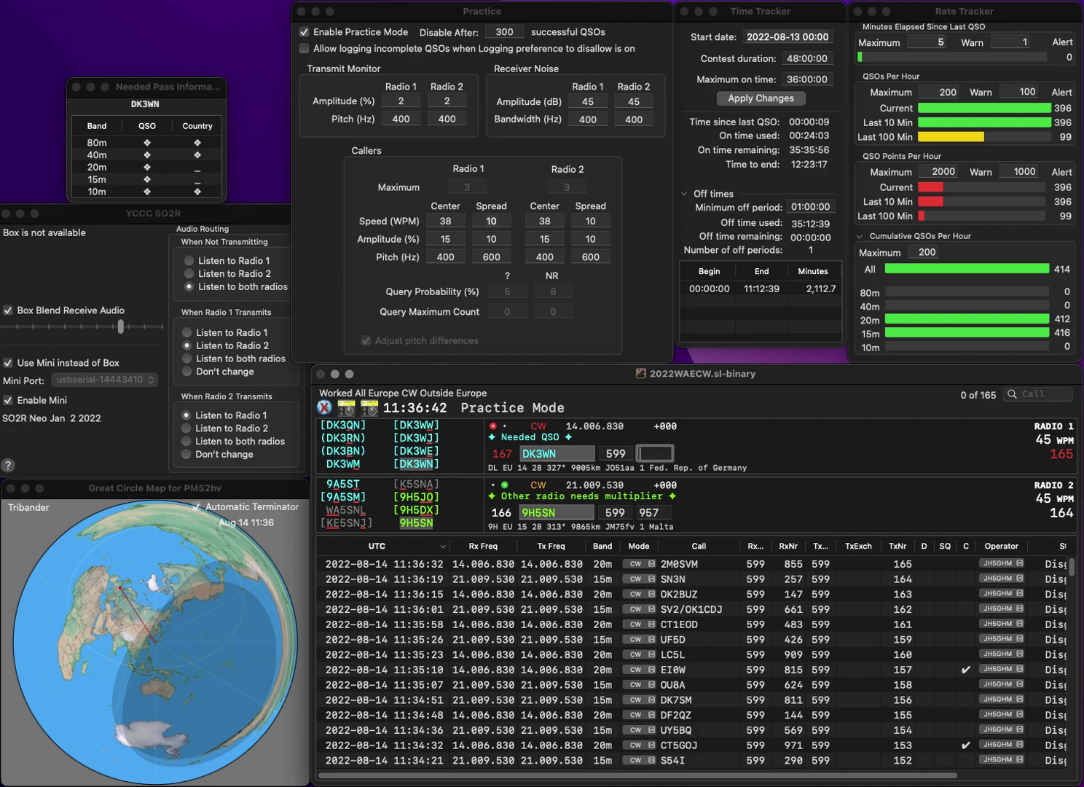
type("608")
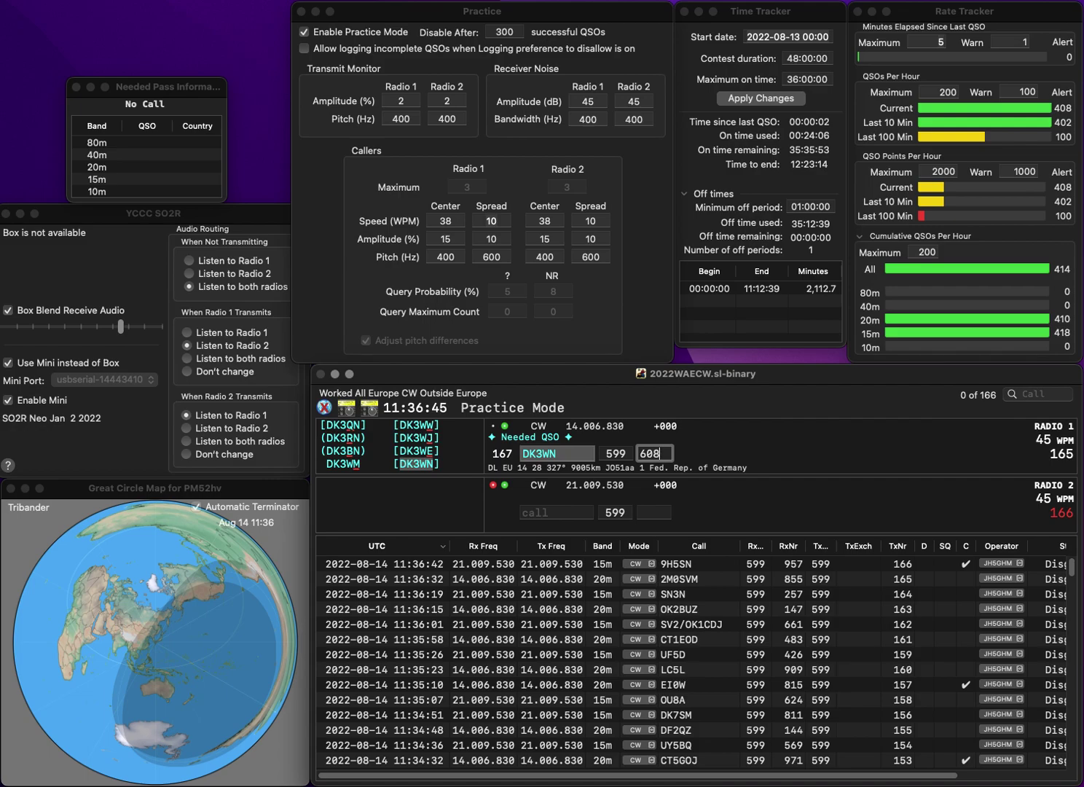
key("Return")
Step: Enter the caller G1E on Radio 2 with its exchange, and send the partial call 3MG on Radio 1
type("G1")
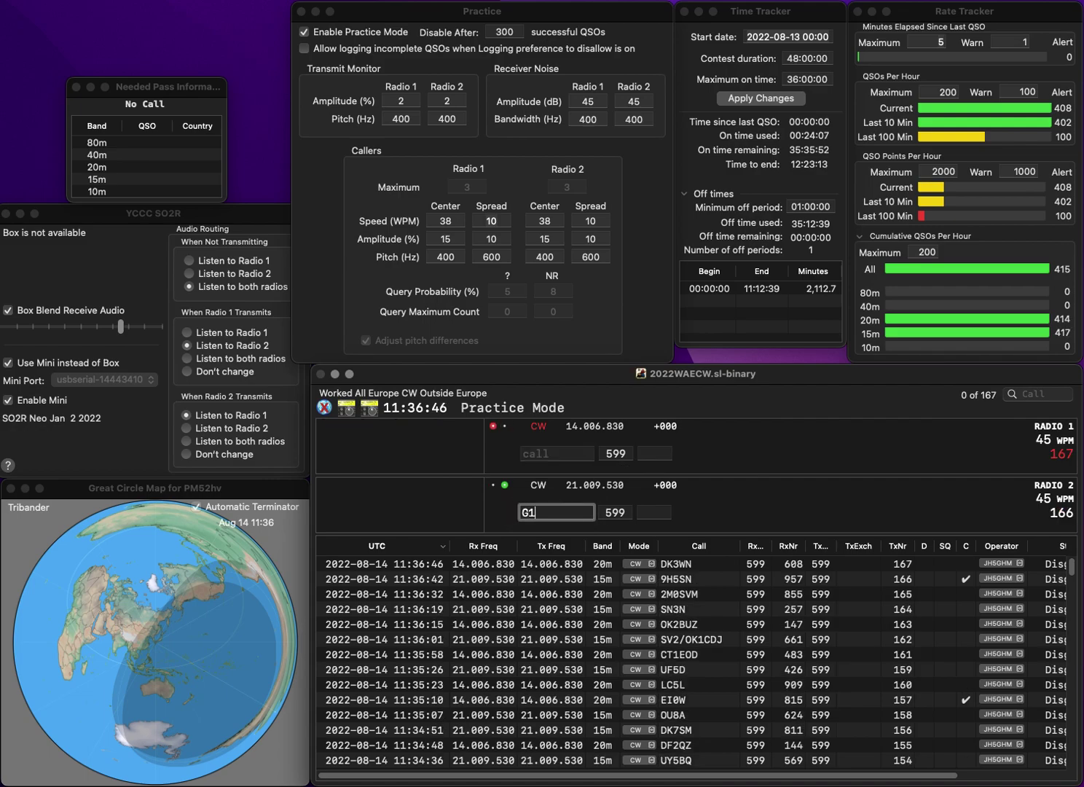
type("E")
key("Return")
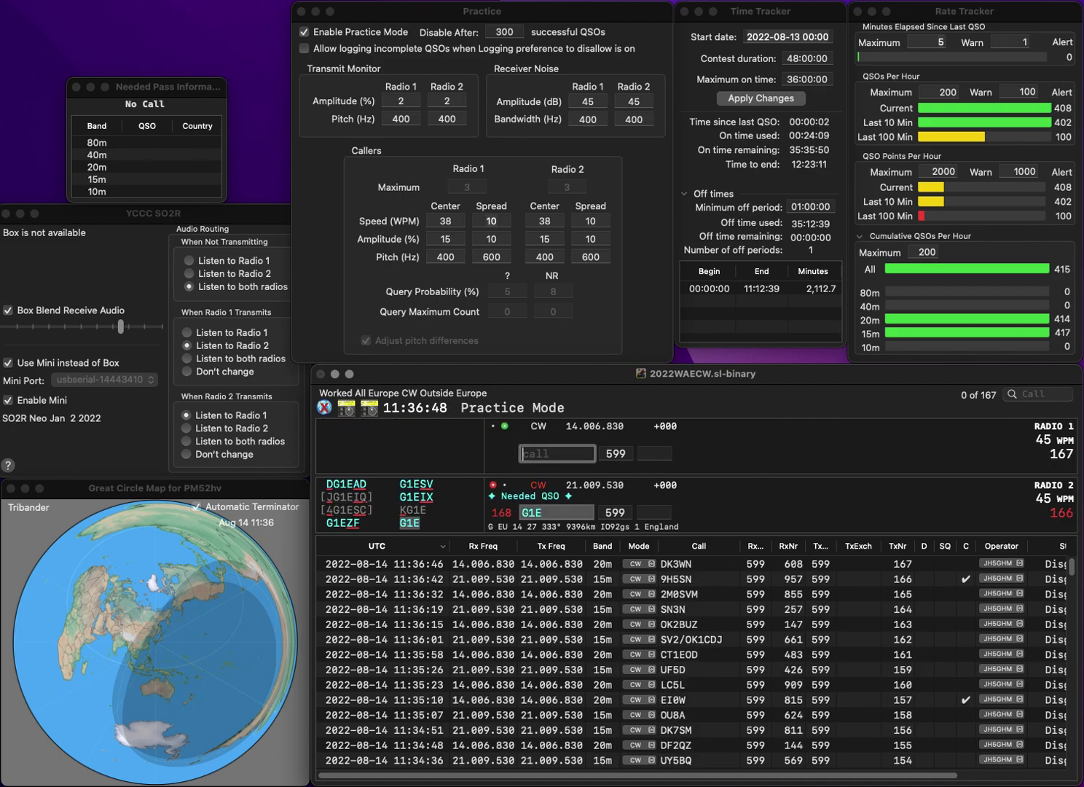
type("3MG")
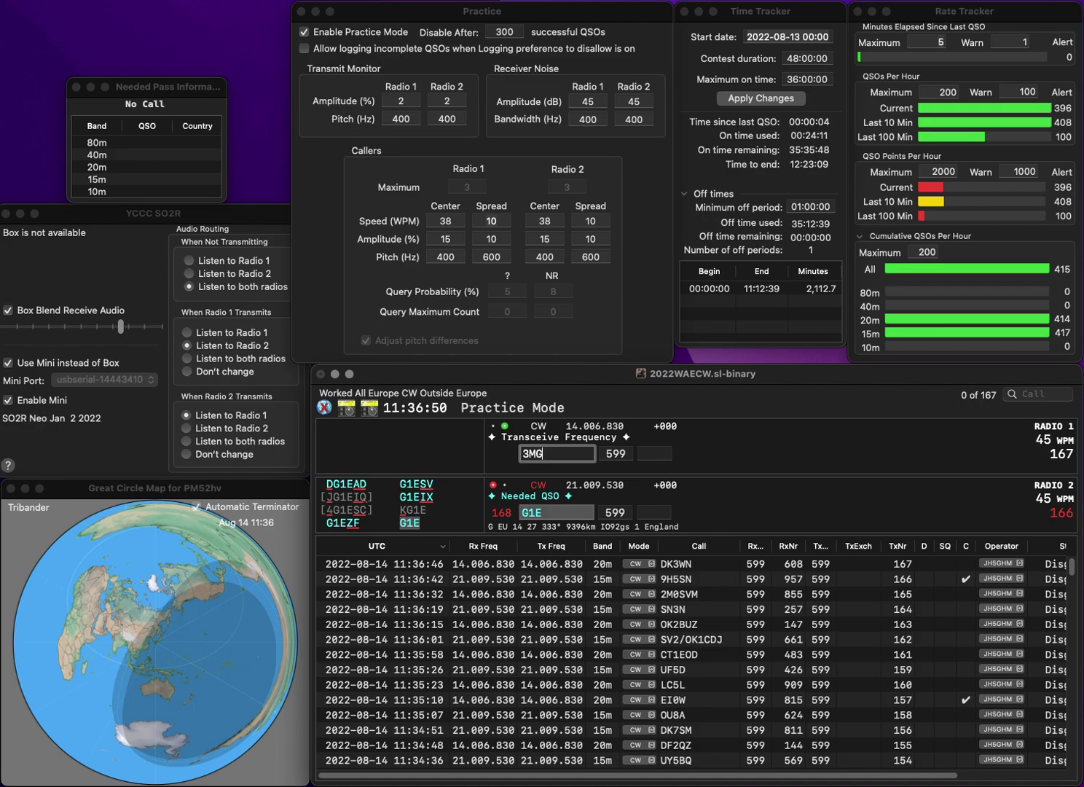
key("Return")
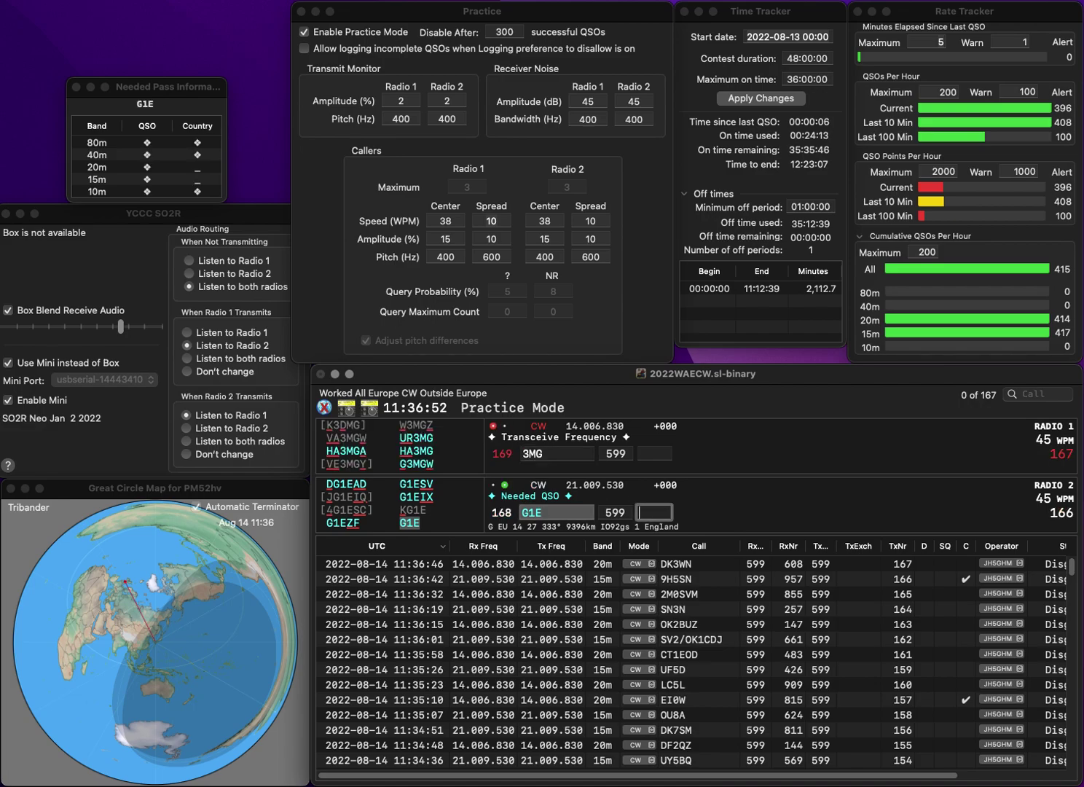
Step: Log G1E on Radio 2 with received number 67, and complete the partial call on Radio 1 as SP1MGM with its exchange
type("67")
key("Return")
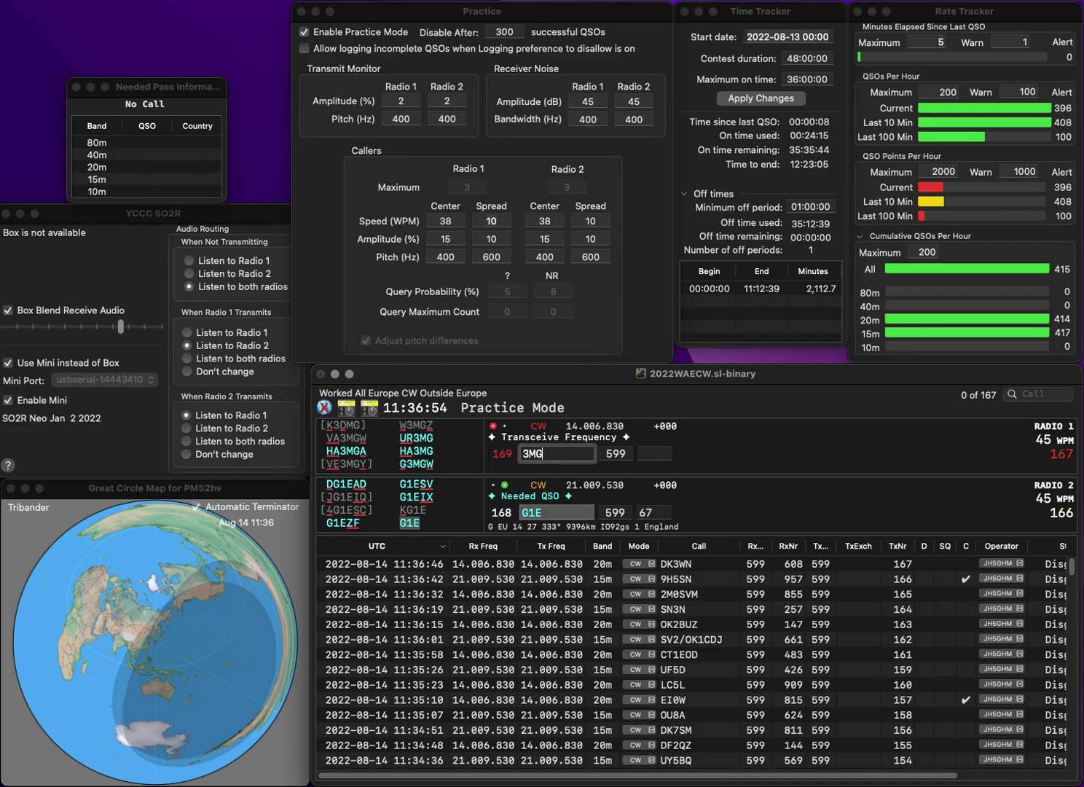
type("SP1MGM")
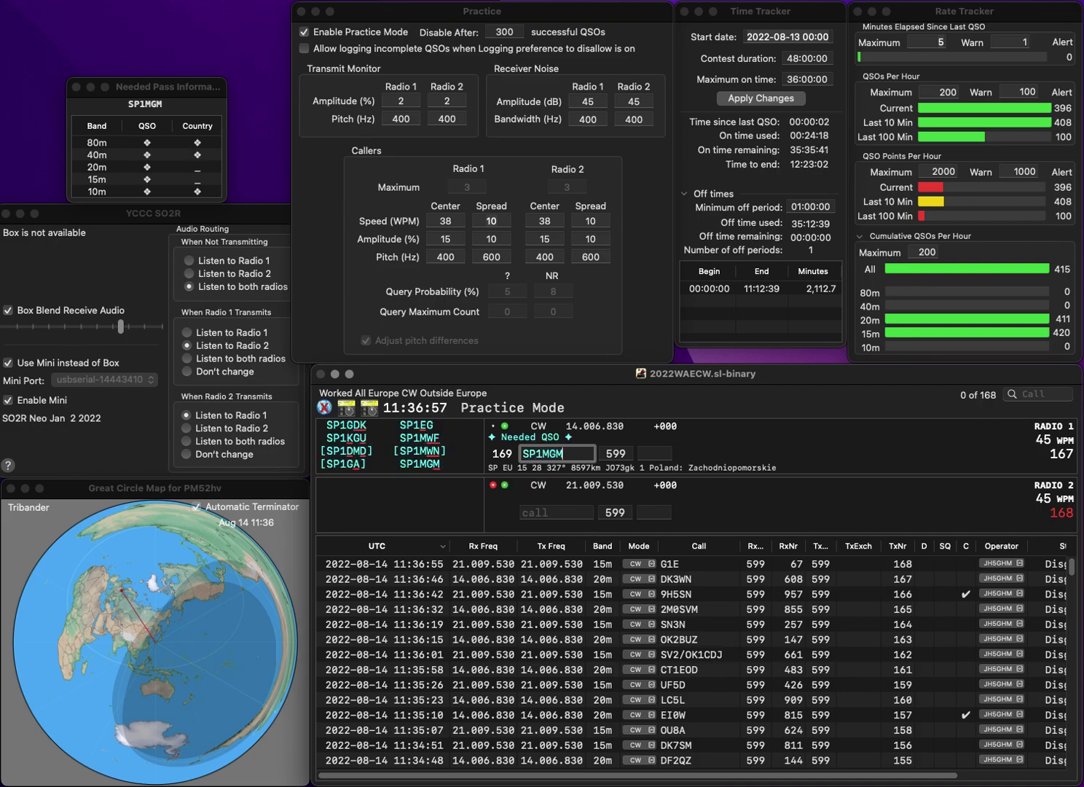
key("Return")
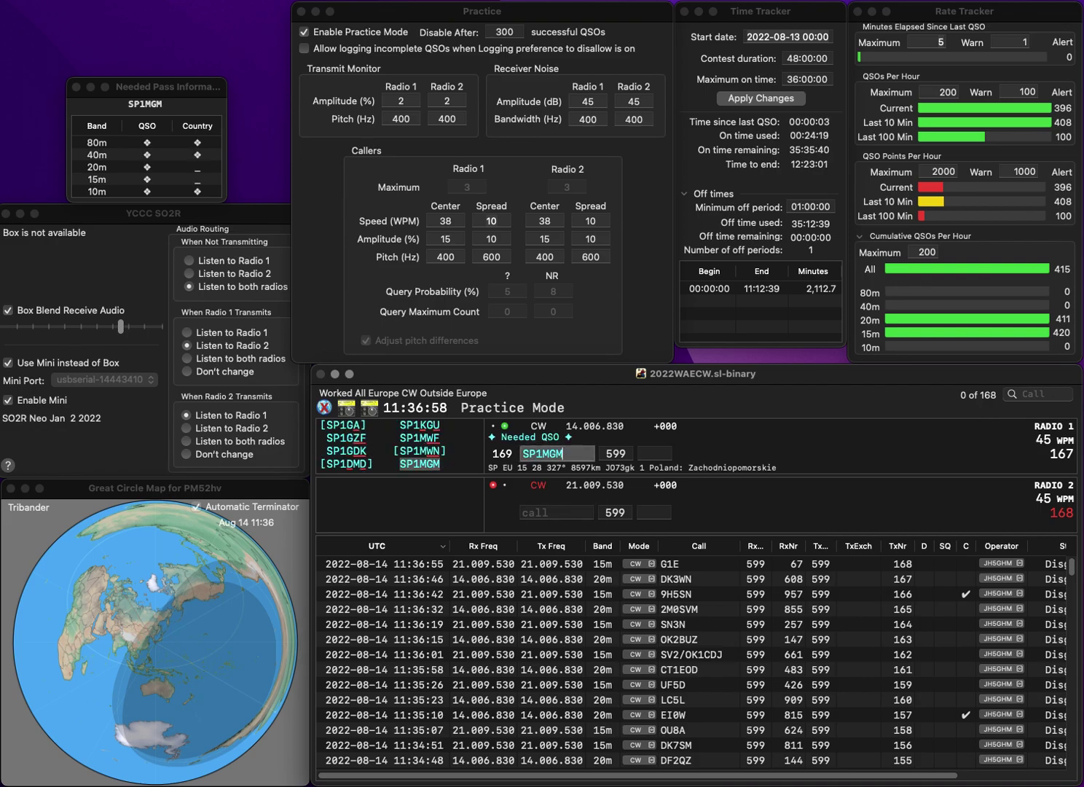
type("DL1")
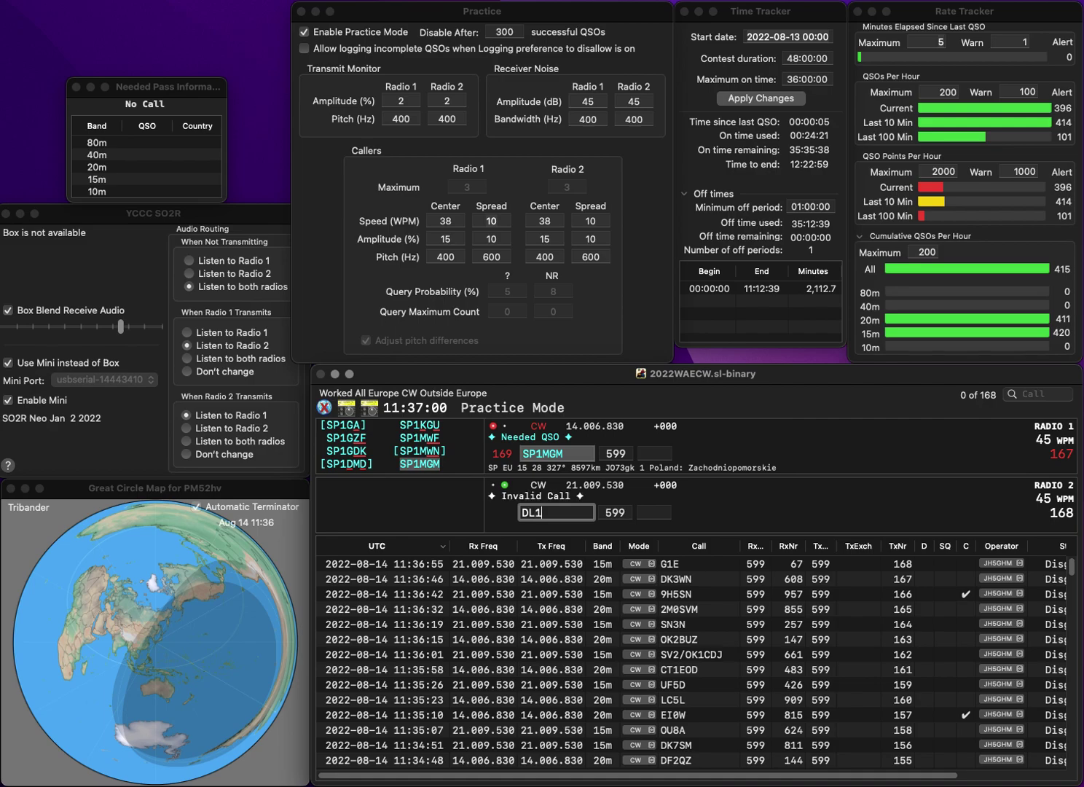
type("DNB")
key("Return")
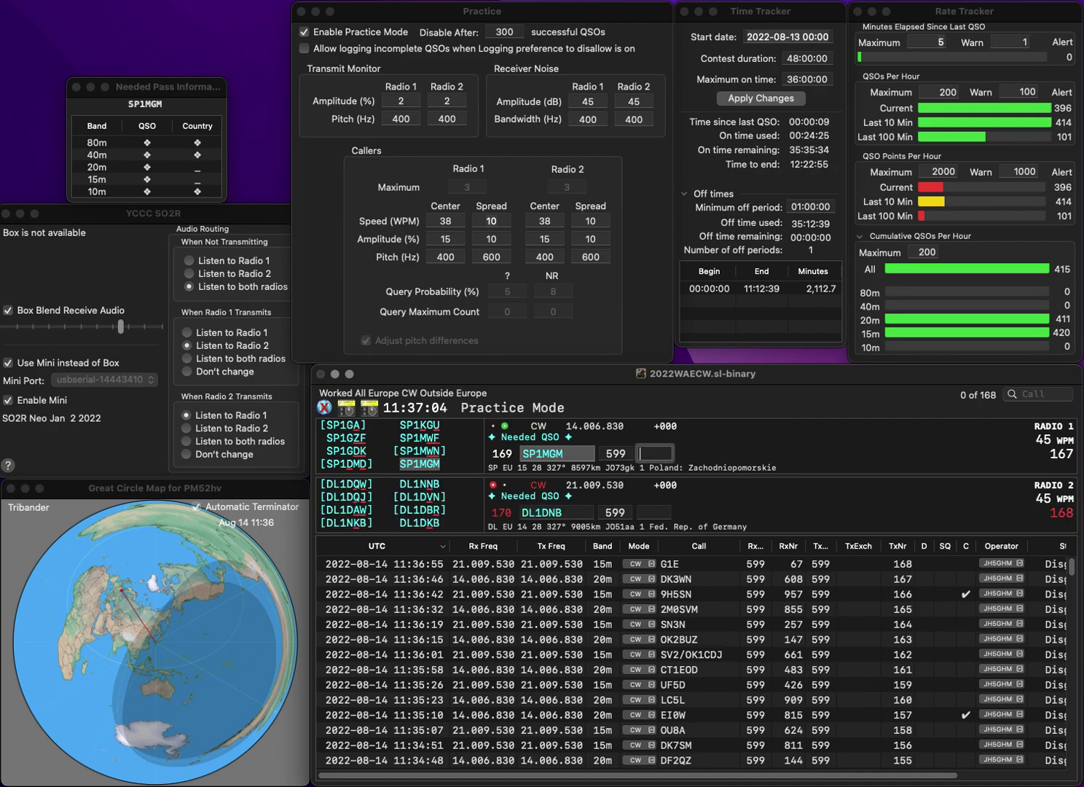
type("621")
key("Return")
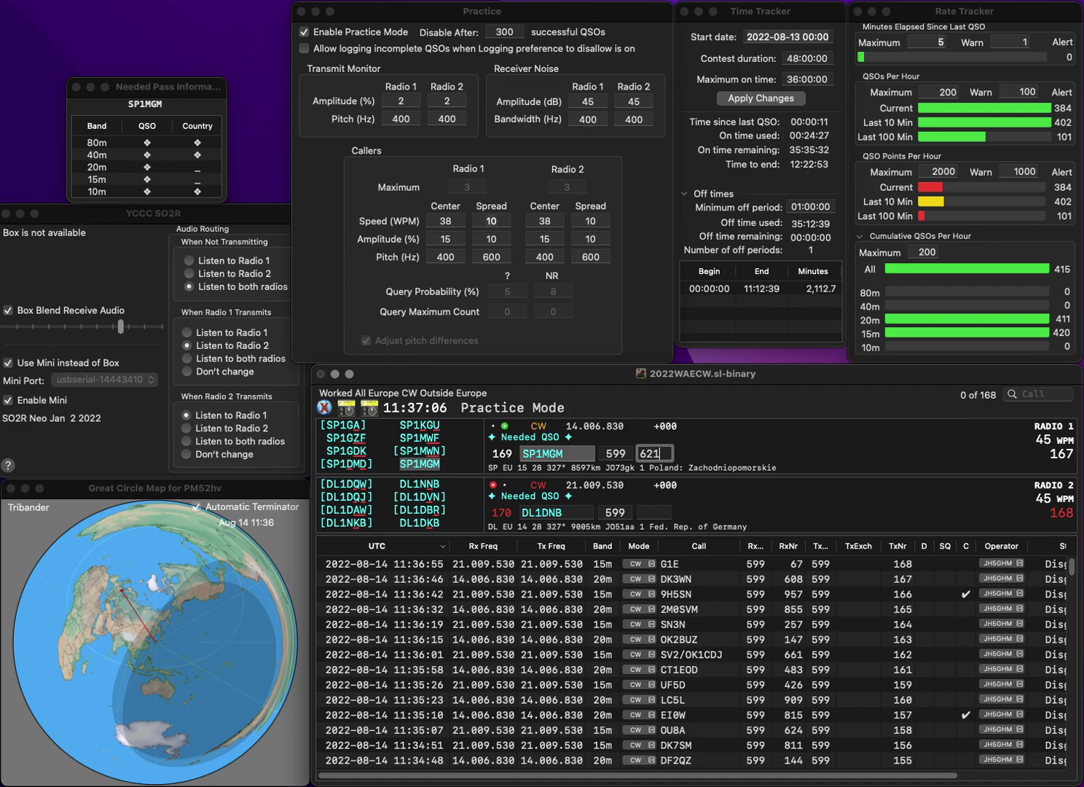
key("Left")
key("Left")
key("BackSpace")
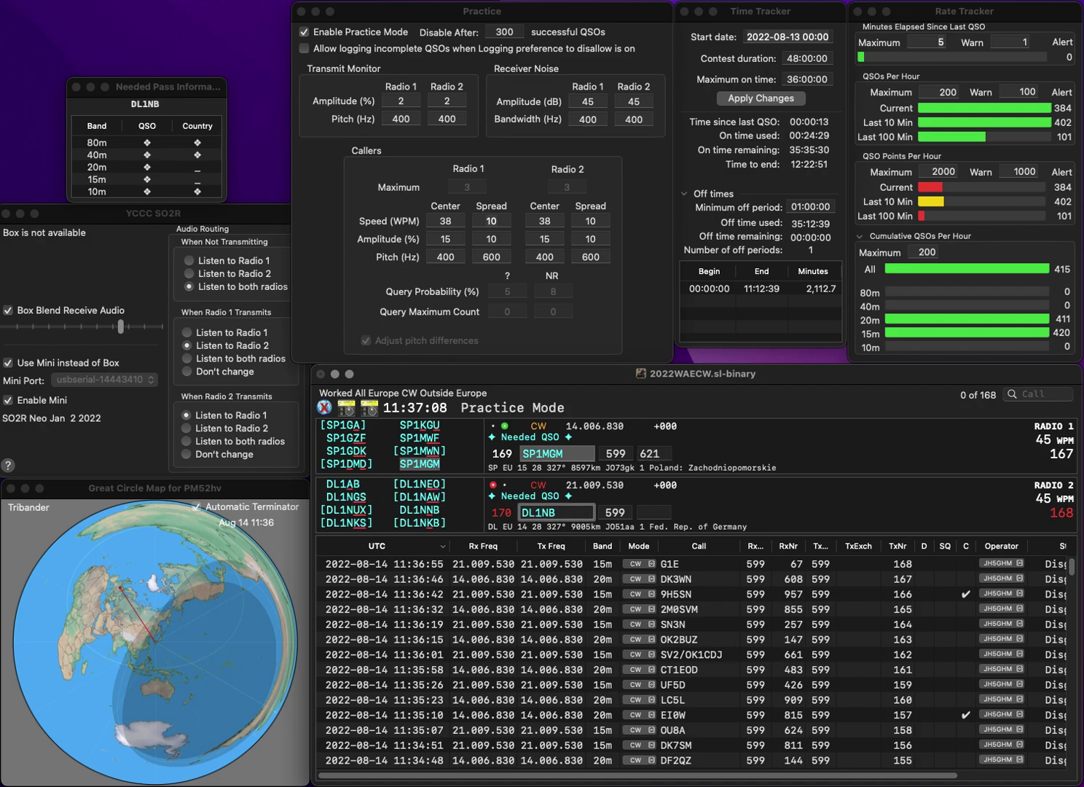
type("N")
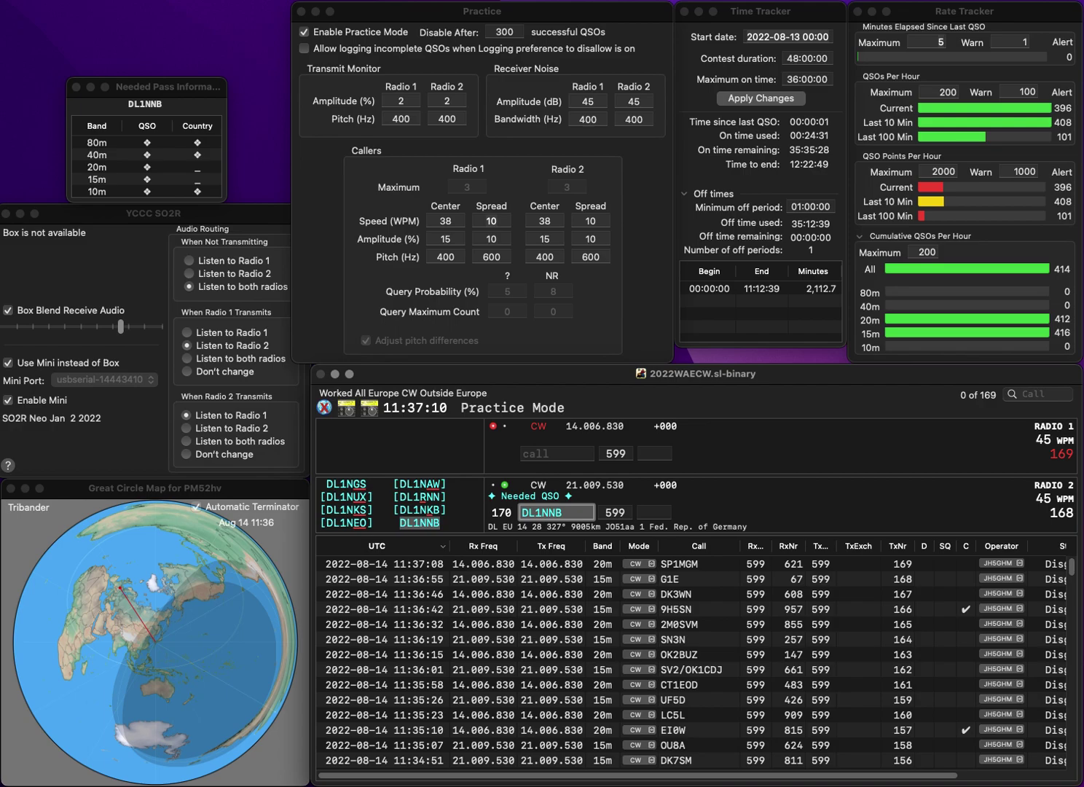
key("Return")
type("DL")
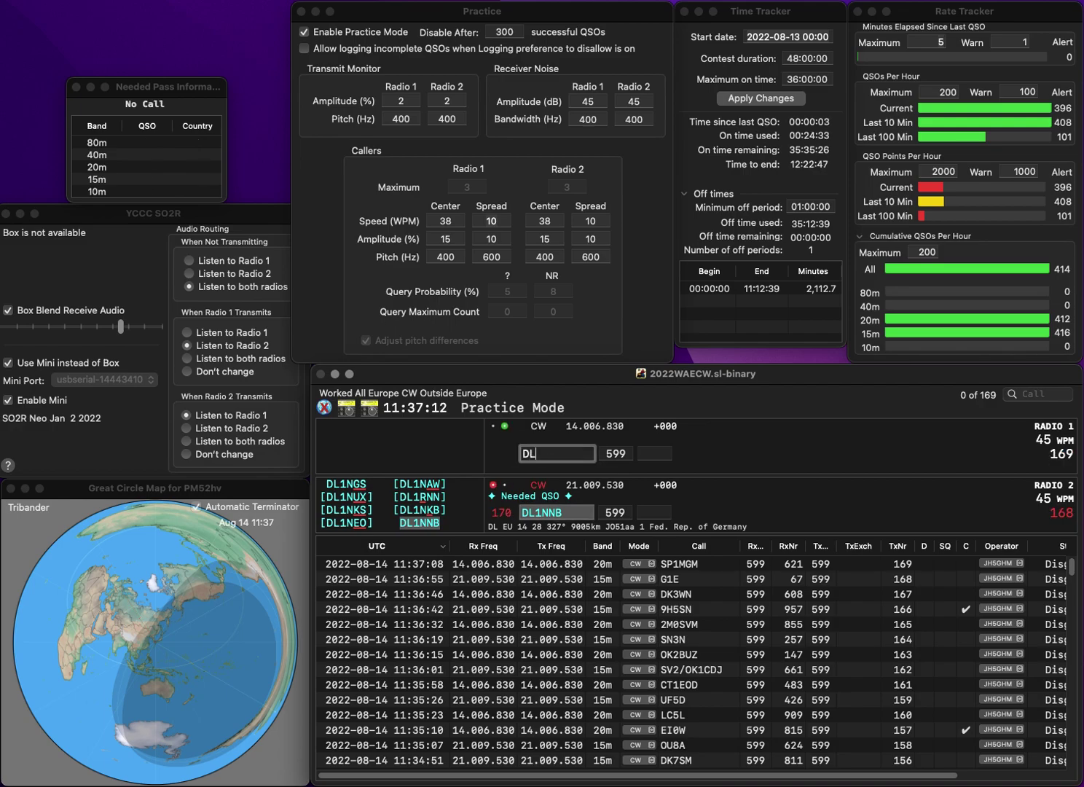
type("1SUZ")
key("Return")
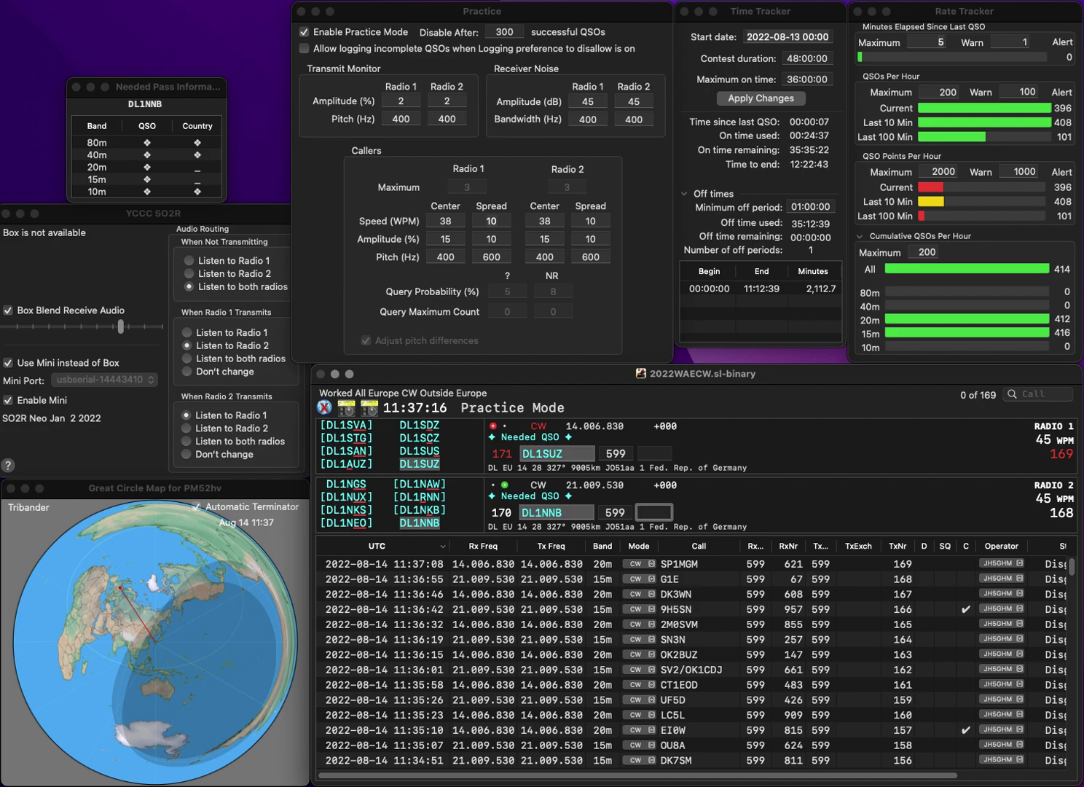
type("772")
key("Return")
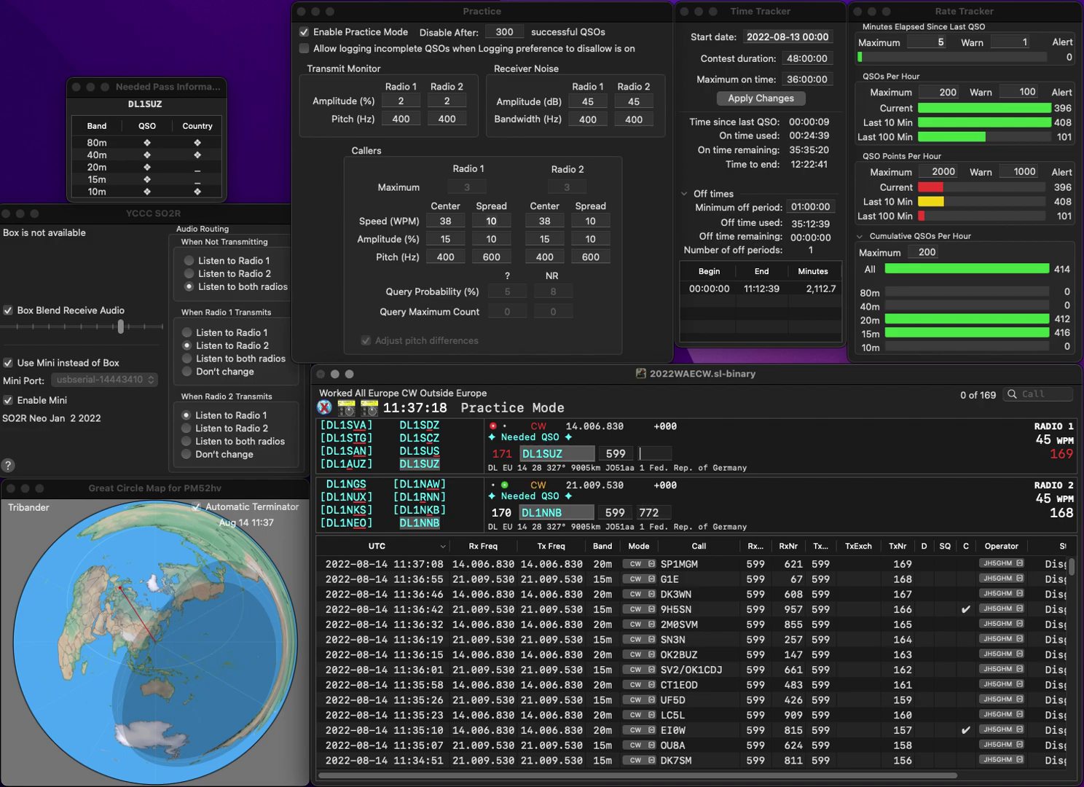
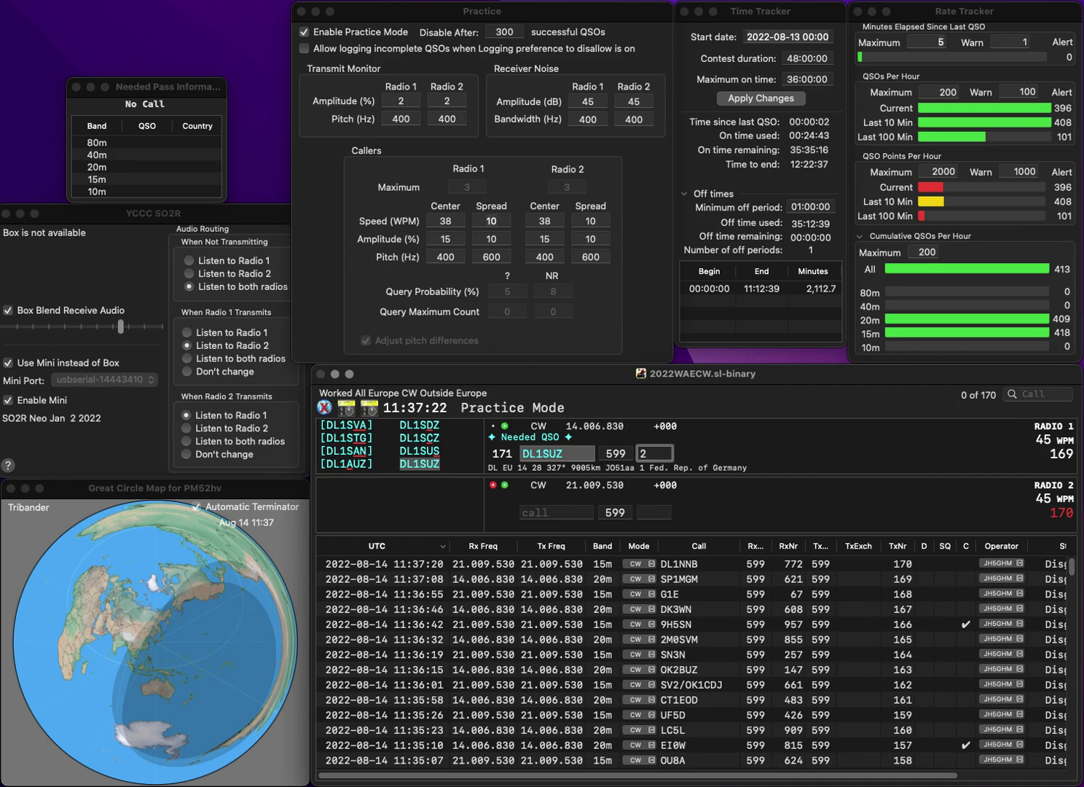
key("BackSpace")
type("8")
key("Return")
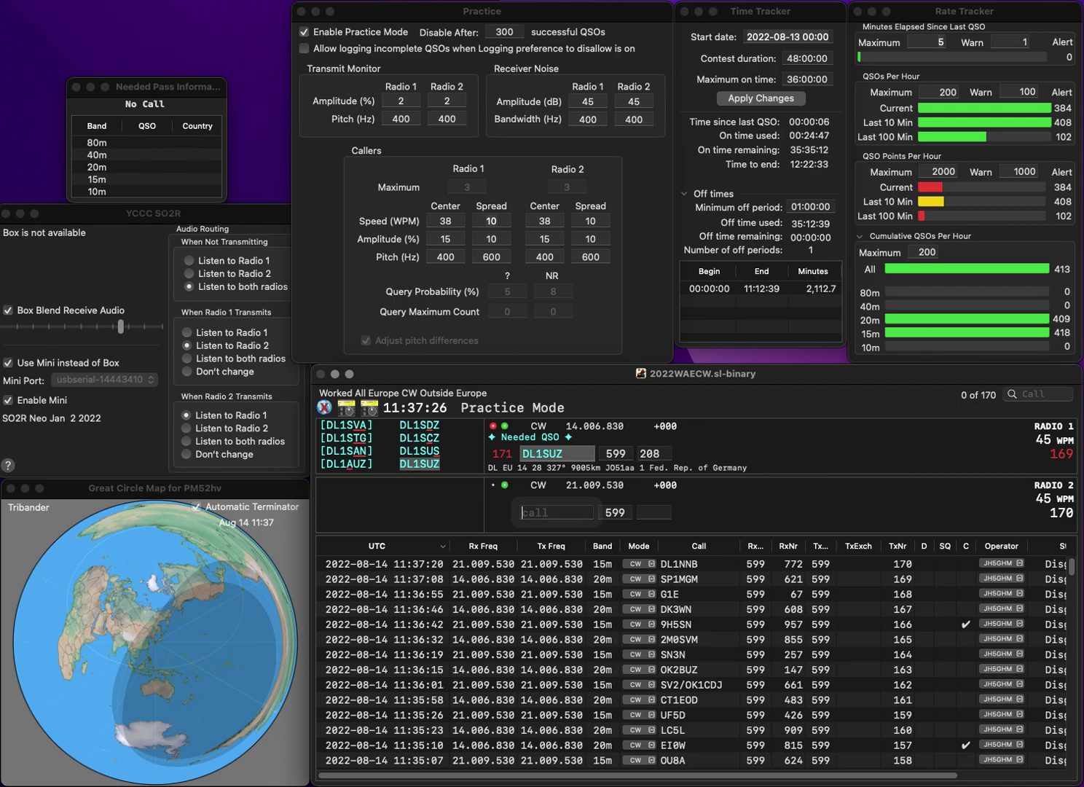
type("UGKPW")
key("Home")
key("Delete")
key("Delete")
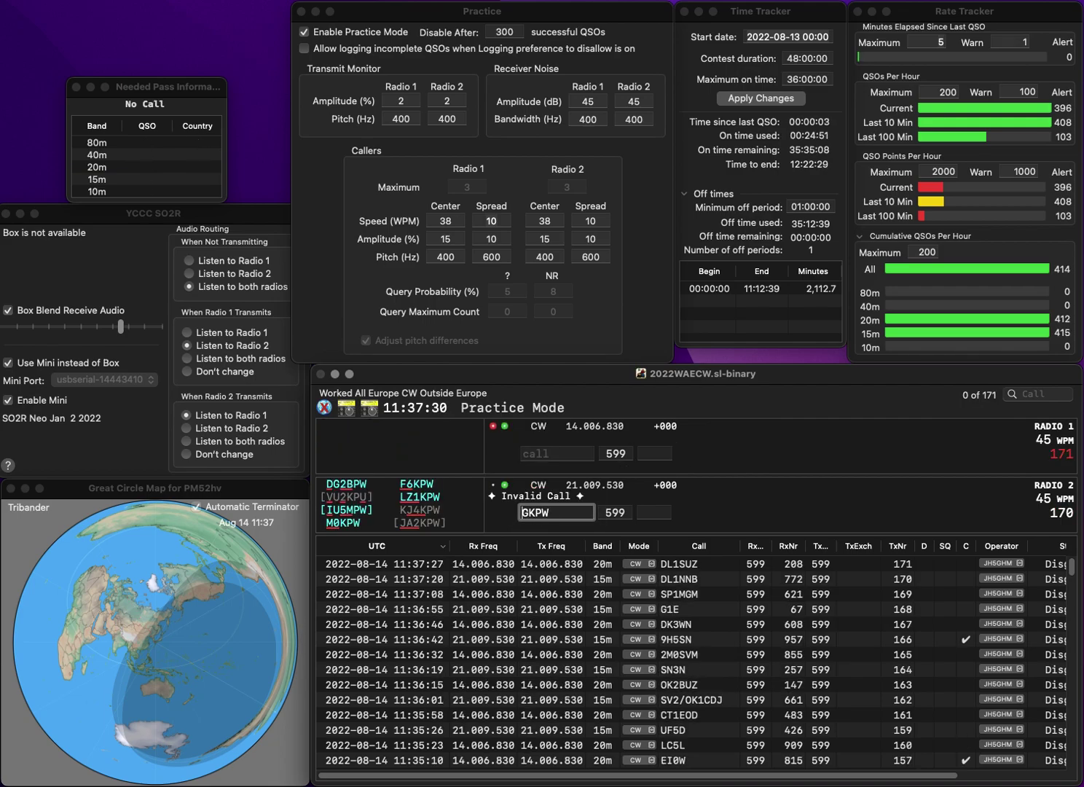
type("F6")
key("Return")
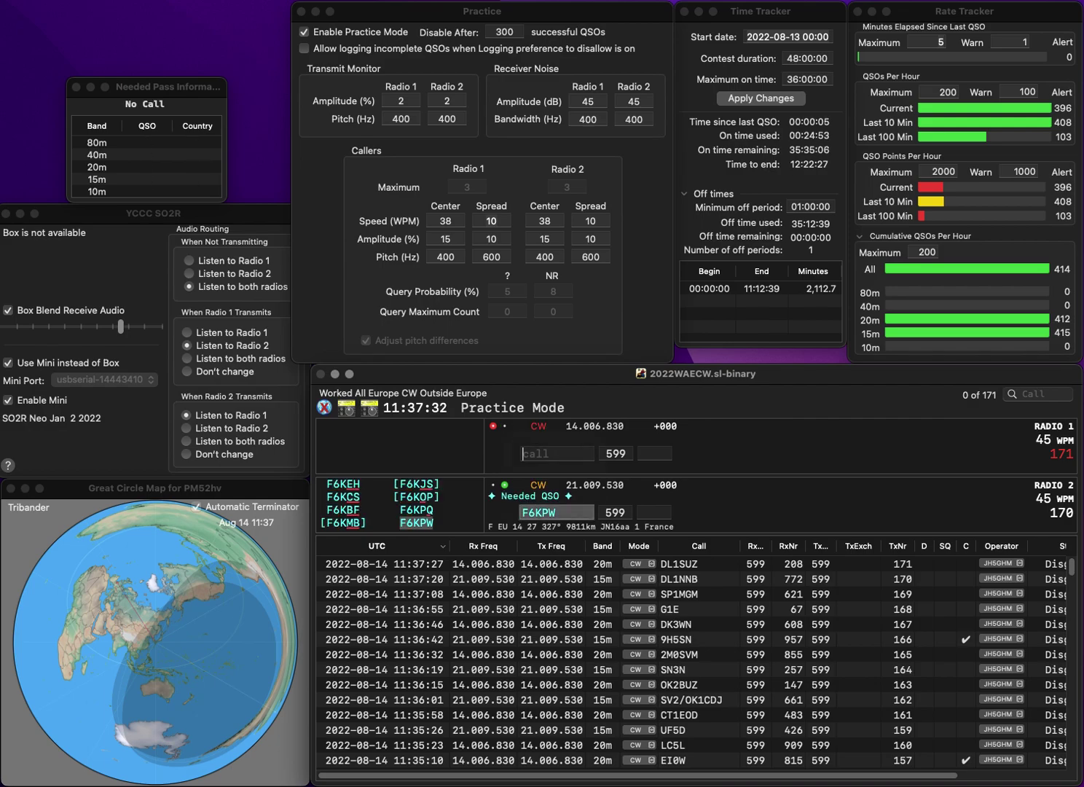
type("0MM")
key("Return")
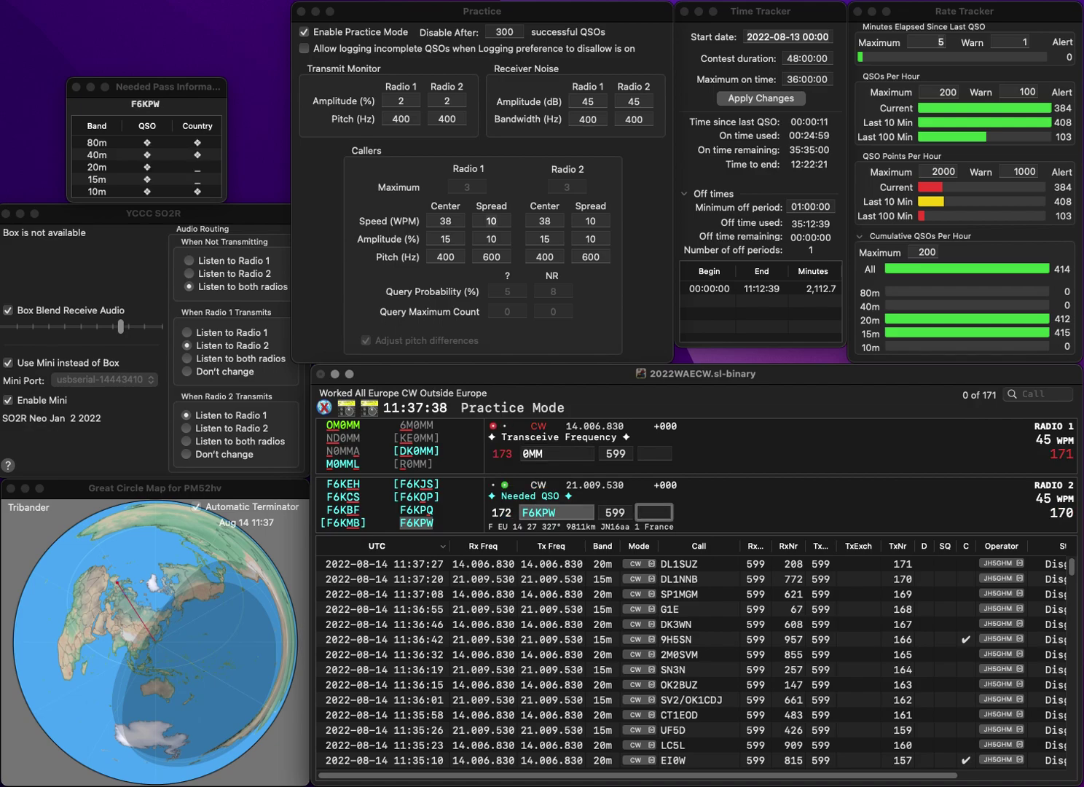
type("836")
key("Return")
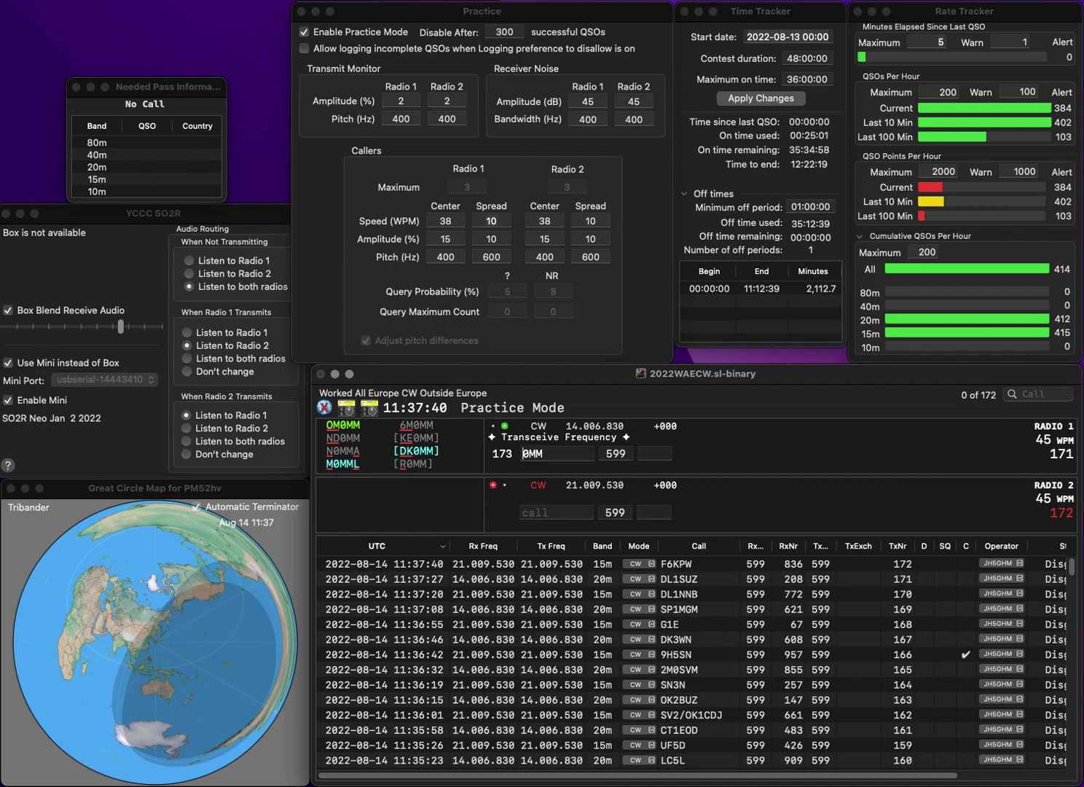
Step: Complete the partial call on Radio 1 as DK0MM and send its exchange
type("DK")
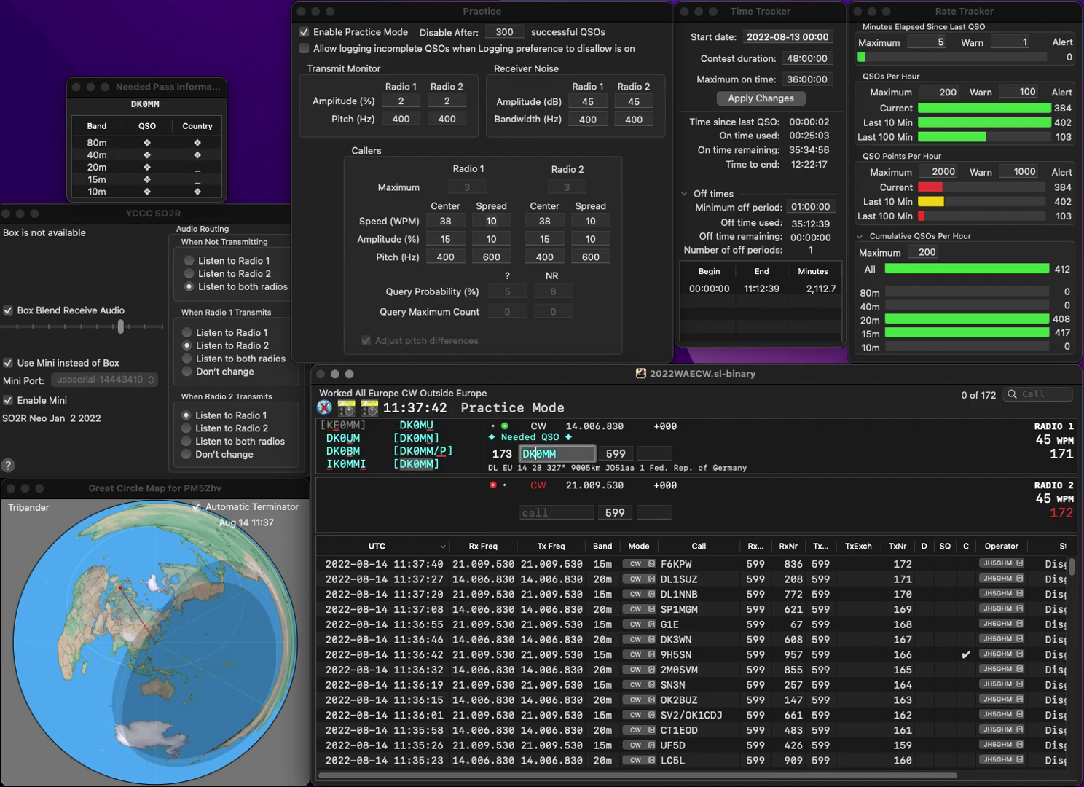
key("Return")
type("OE3PKU")
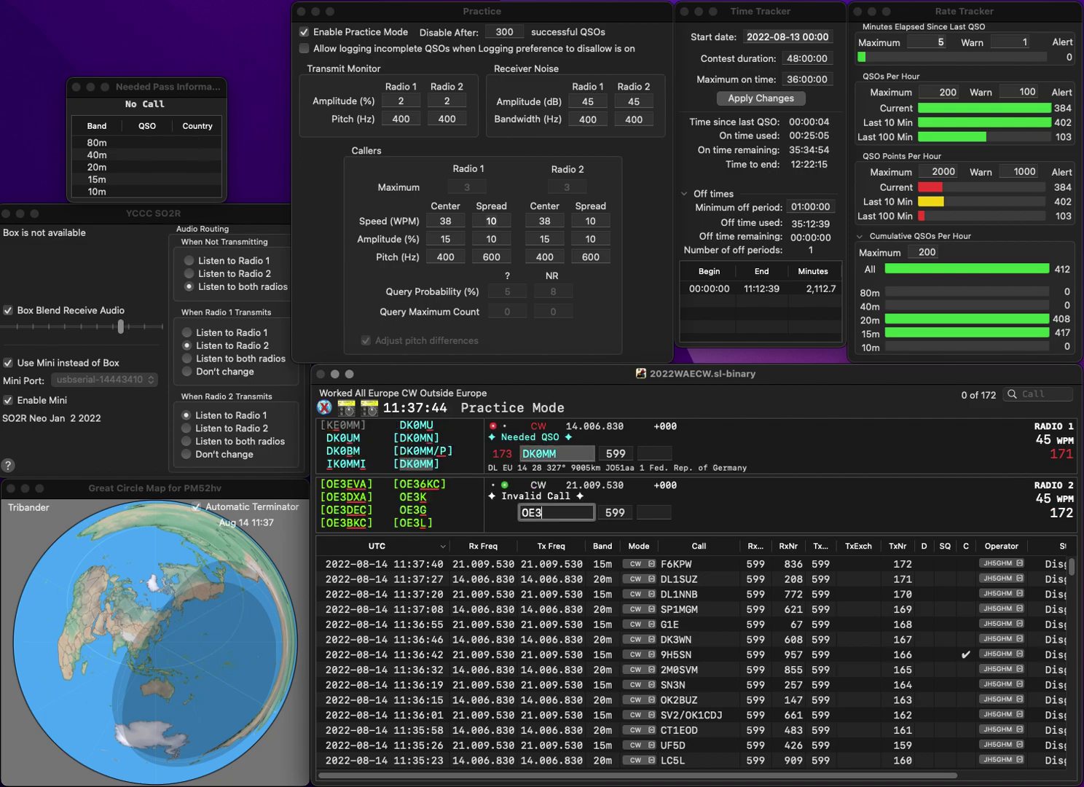
key("Return")
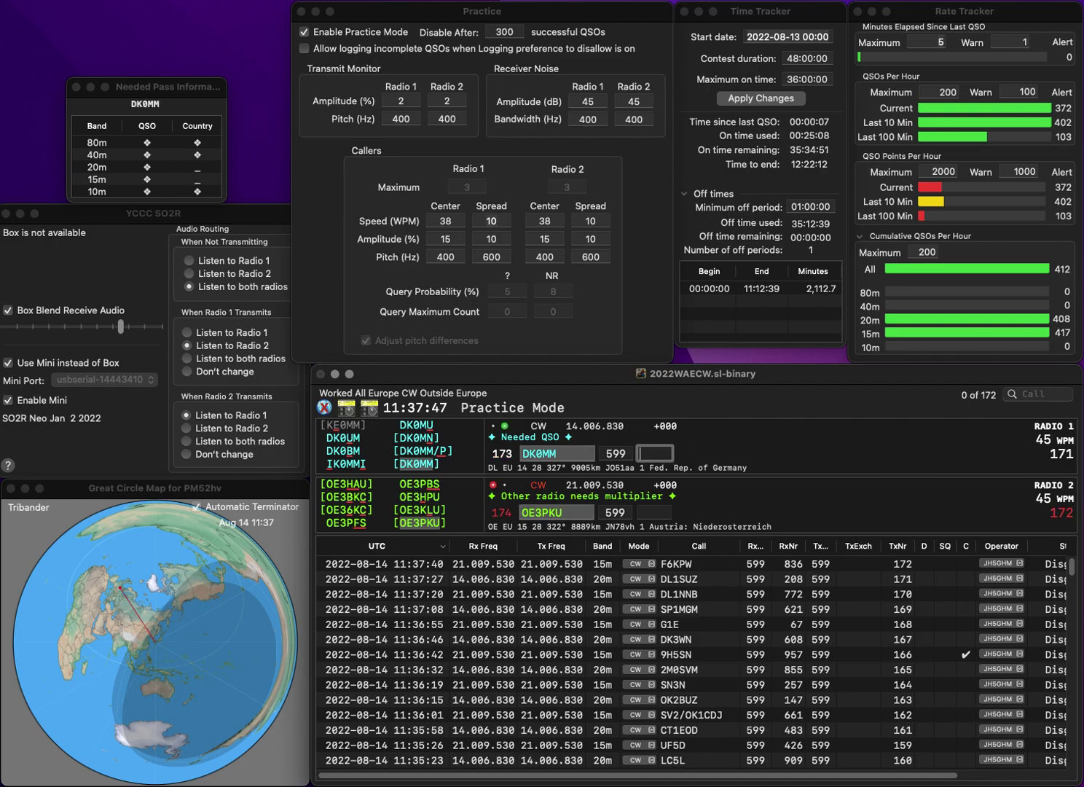
type("367")
key("Return")
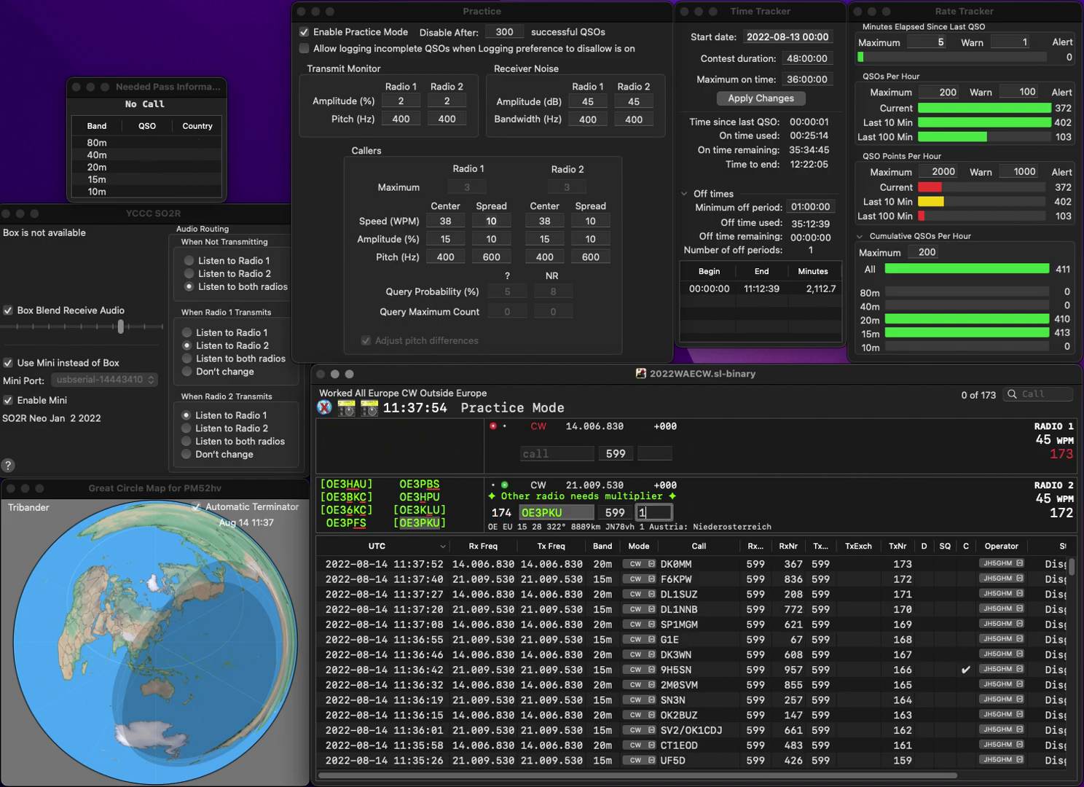
Step: Log OE3PKU on Radio 2 with received number 176, and enter the caller OH6R on Radio 1 with its exchange
key("Return")
type("OH")
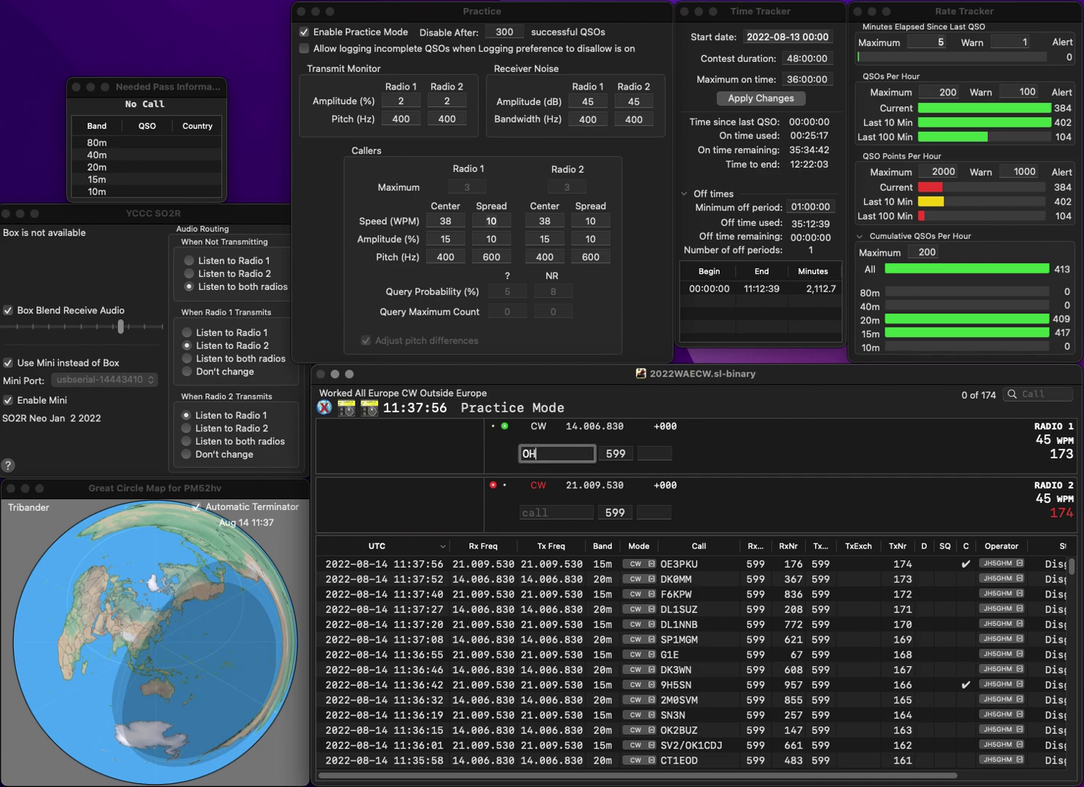
type("6R")
key("Return")
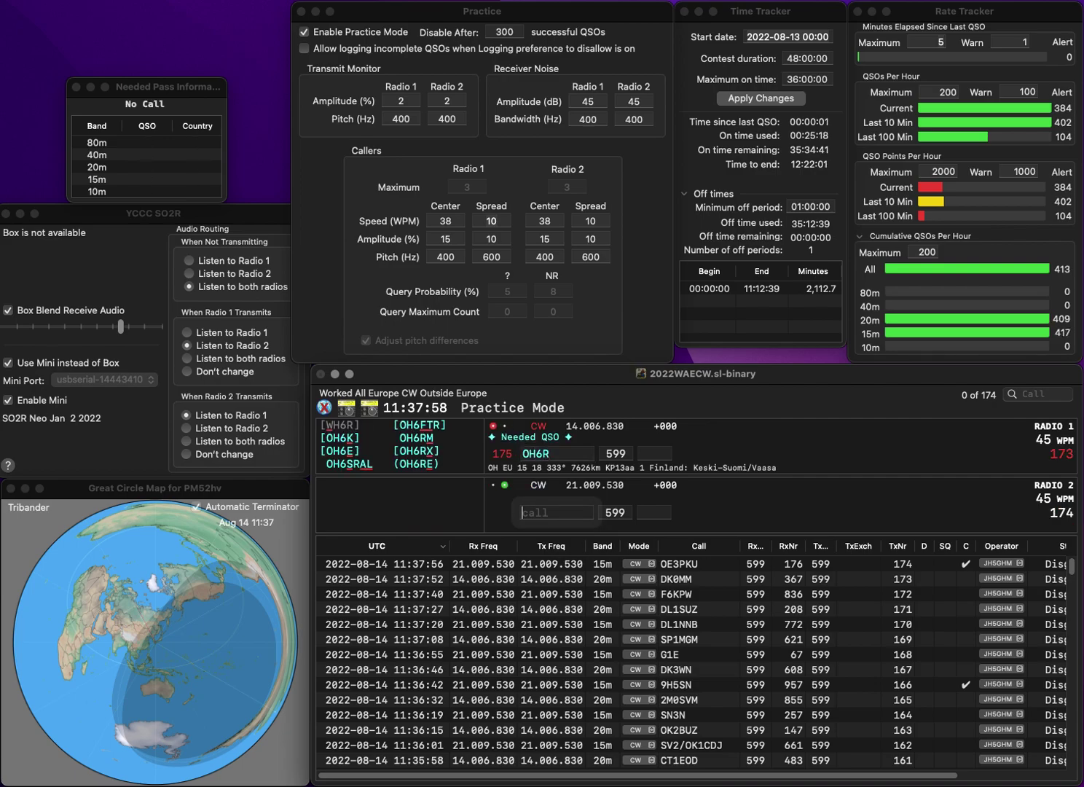
Step: Enter the caller F1TRF on Radio 2 with its exchange, and correct the call on Radio 1 to OH6H
type("F1TRF")
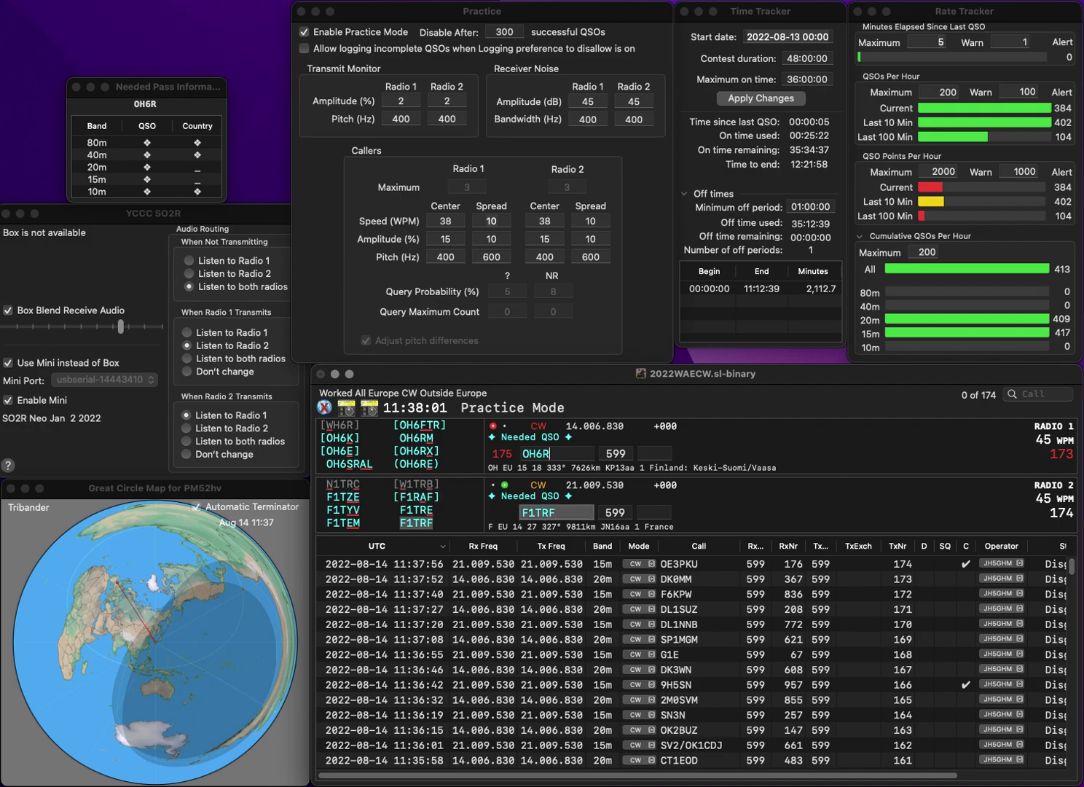
key("Return")
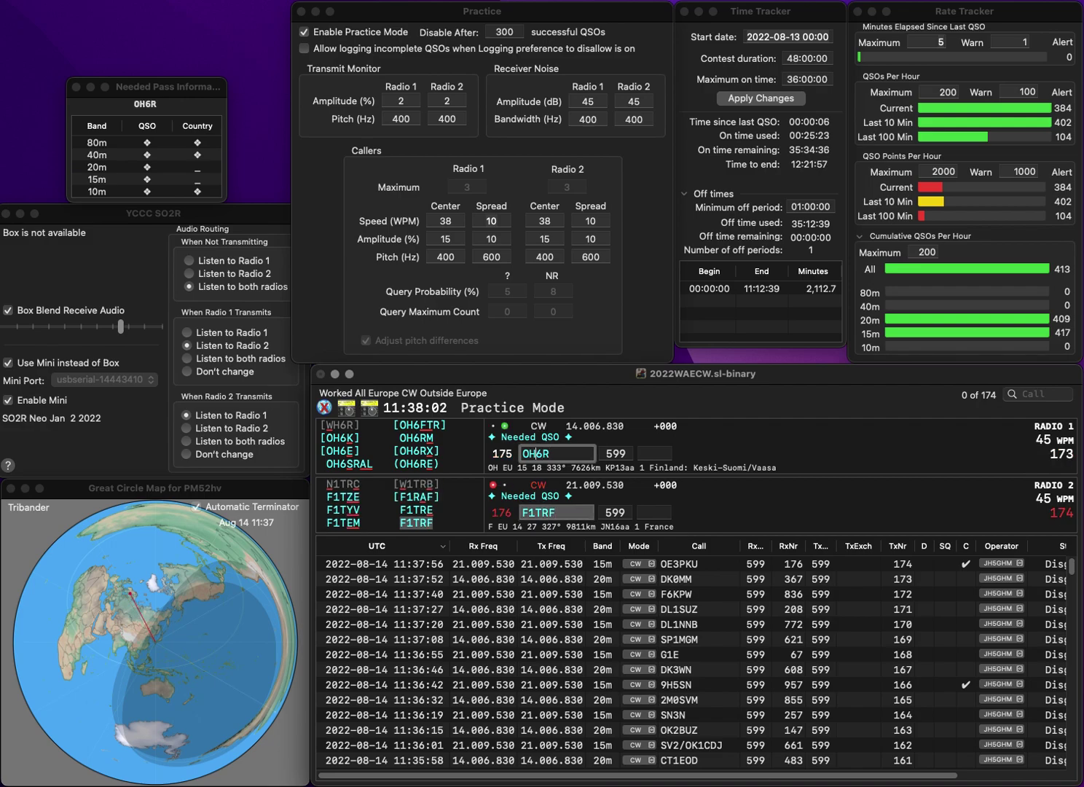
type("H")
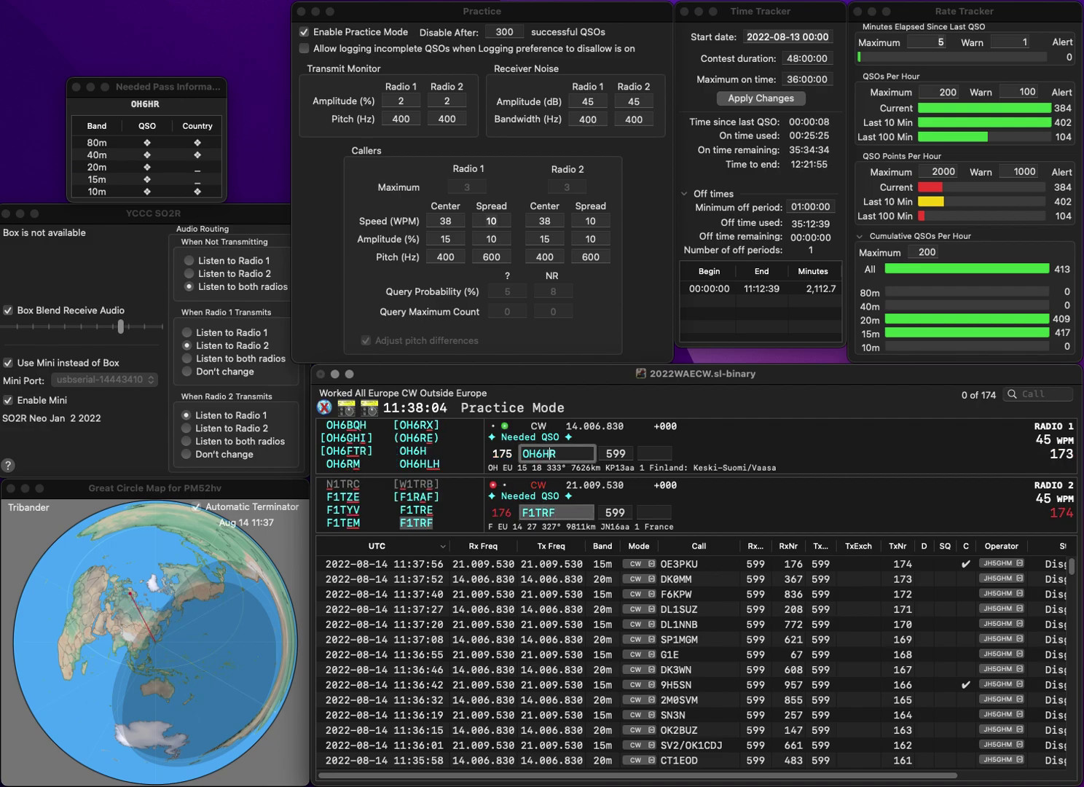
key("Return")
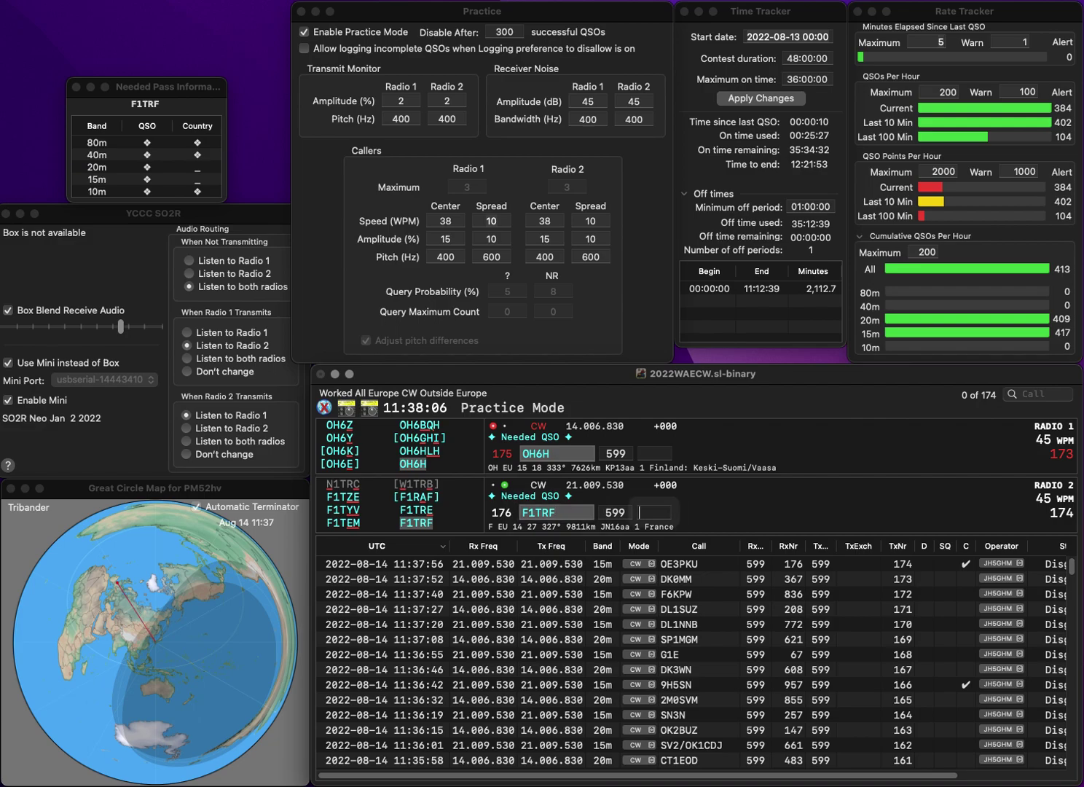
type("82")
type("9")
key("Return")
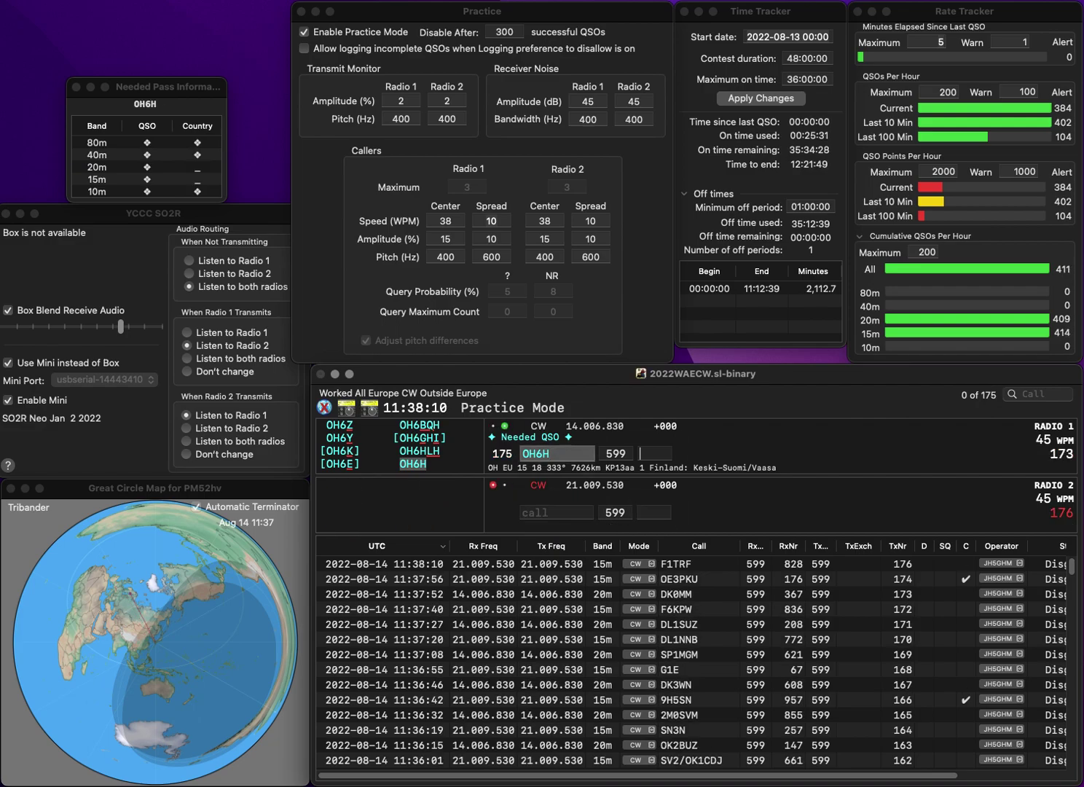
type("62")
key("Return")
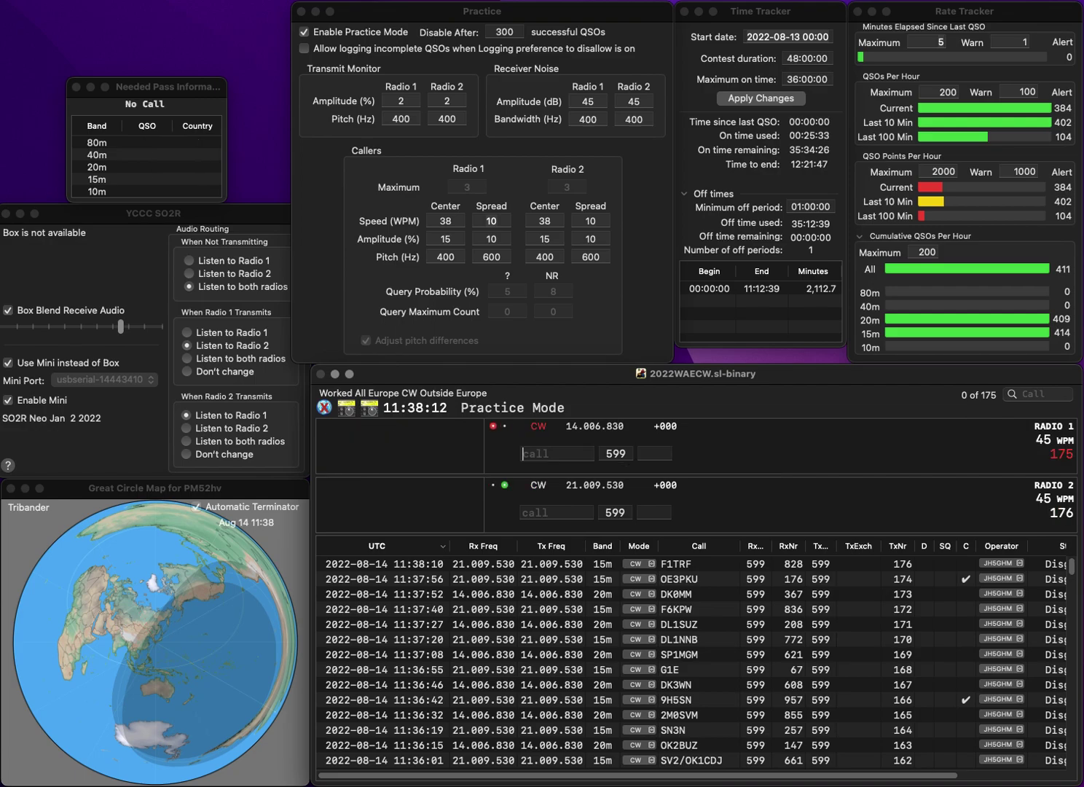
Step: Enter the callers EM2F on Radio 2 and G4CXT on Radio 1, sending each its exchange
type("EM2F")
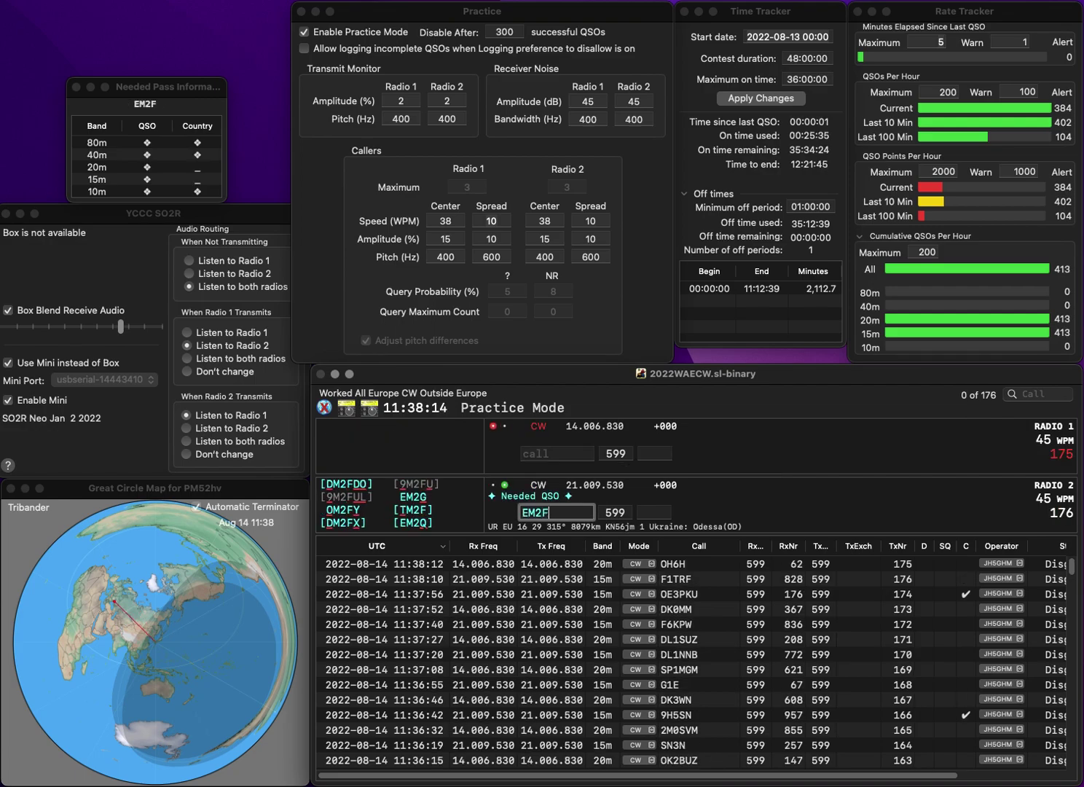
key("Return")
type("G4CXT")
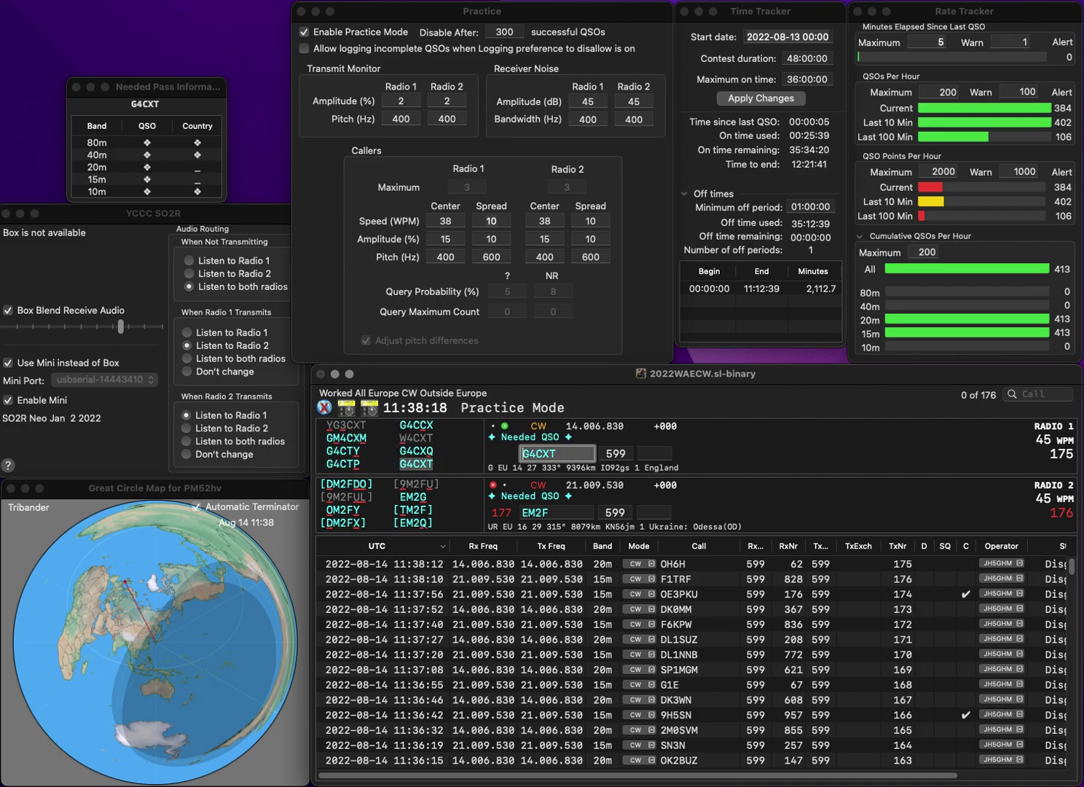
key("Return")
Step: Correct the call on Radio 2 to TM2F and send its exchange
key("Home")
key("Delete")
type("T")
key("Return")
key("space")
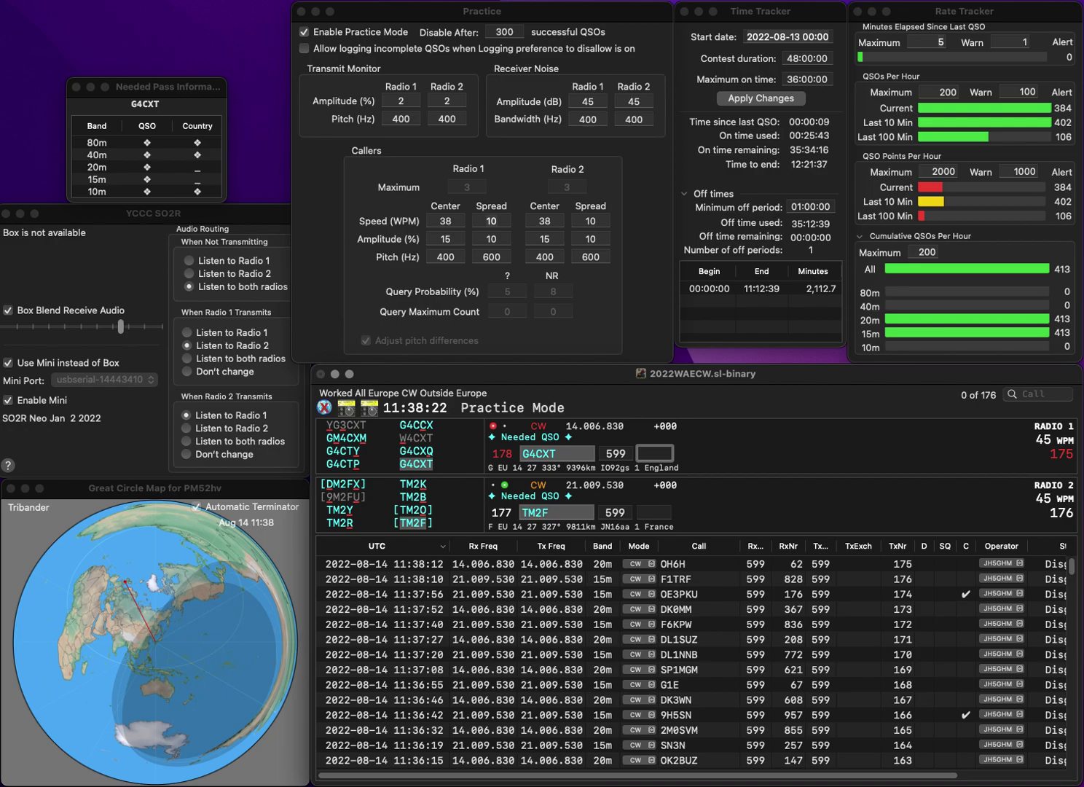
Step: Log G4CXT on Radio 1 with received number 898 and TM2F on Radio 2 with received number 596
type("898")
key("Return")
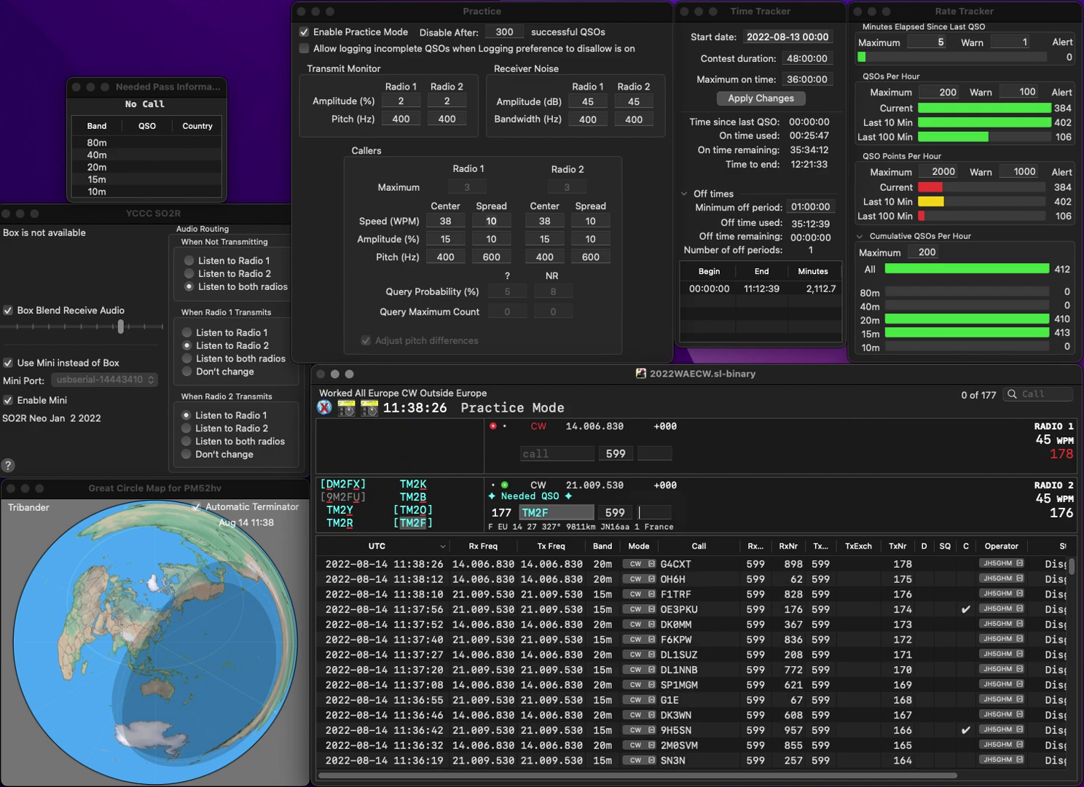
type("96")
key("Return")
type("PE1")
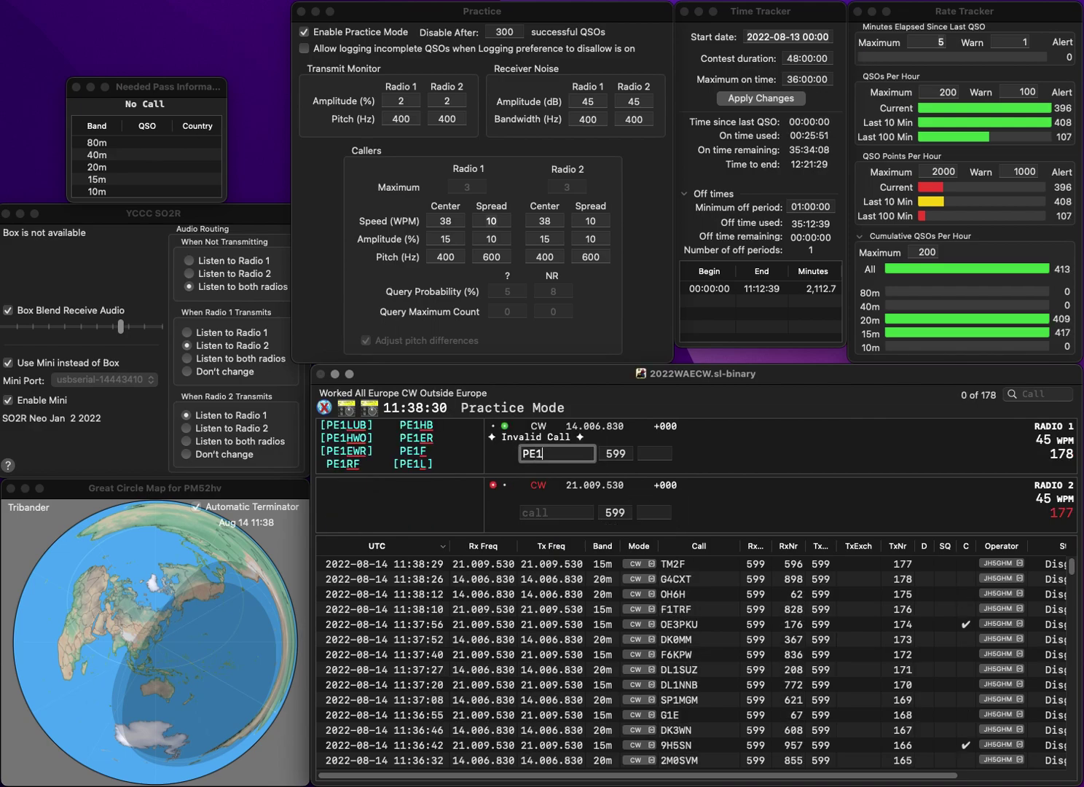
type("GRJ")
key("Return")
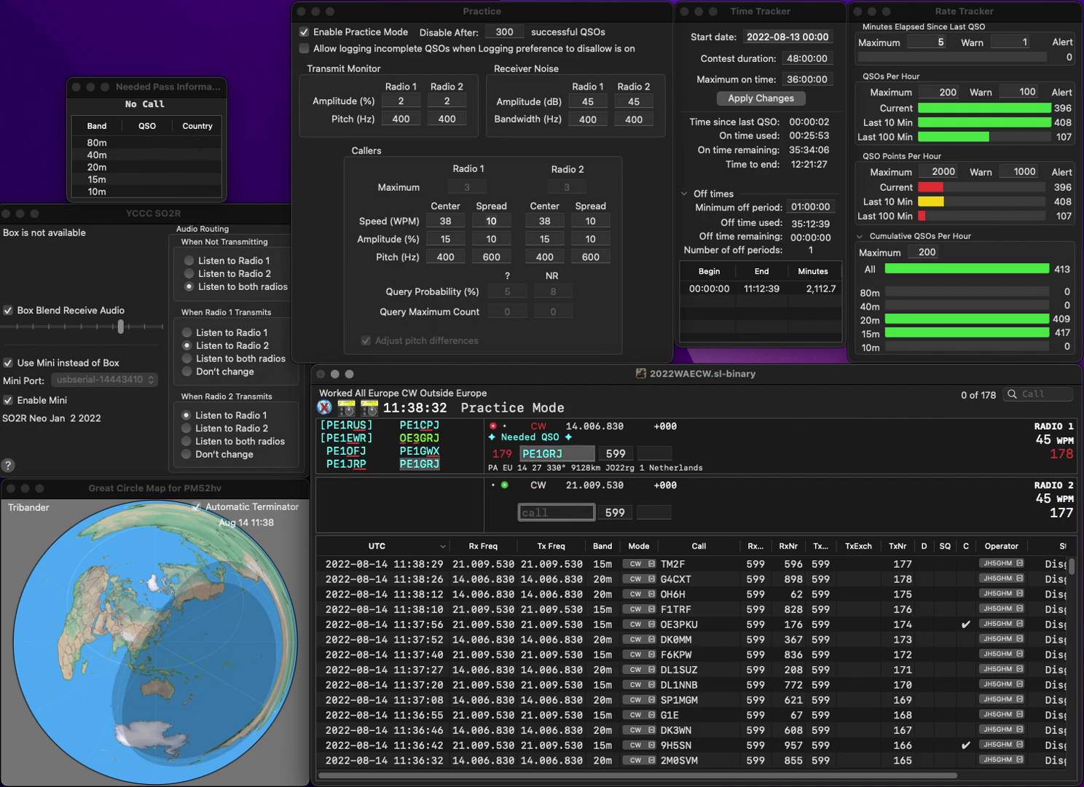
type("0X")
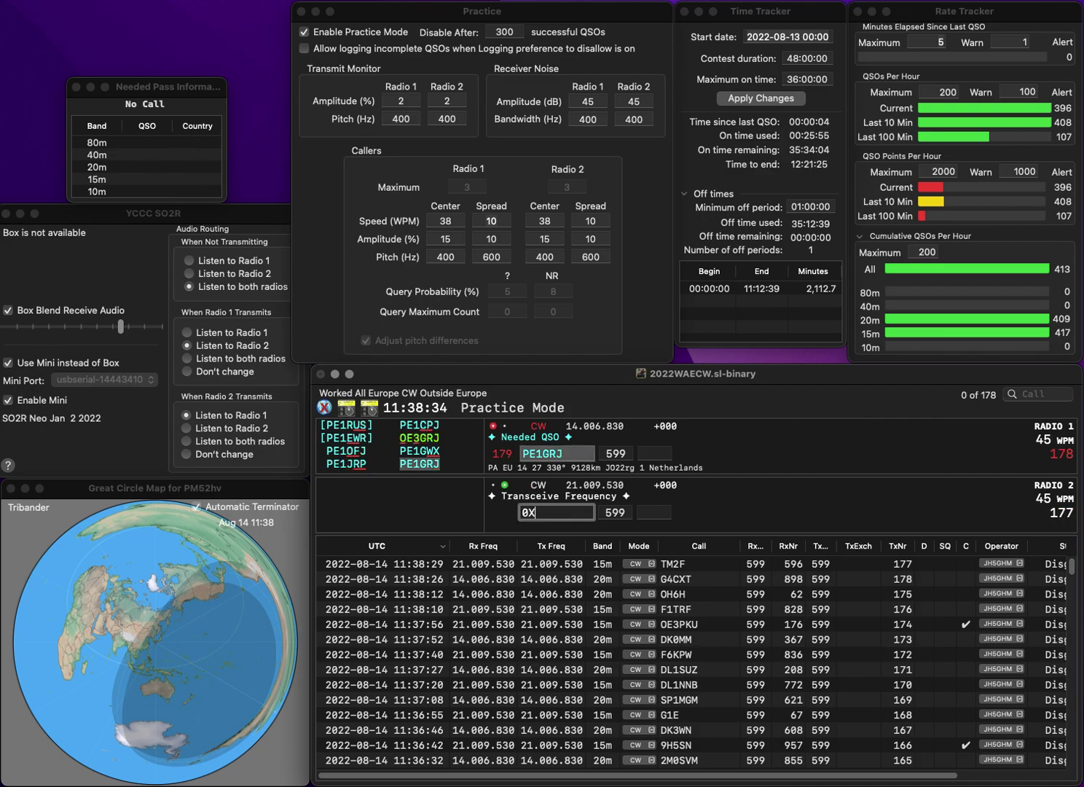
type("R")
left_click(522, 512)
type("2E0XR")
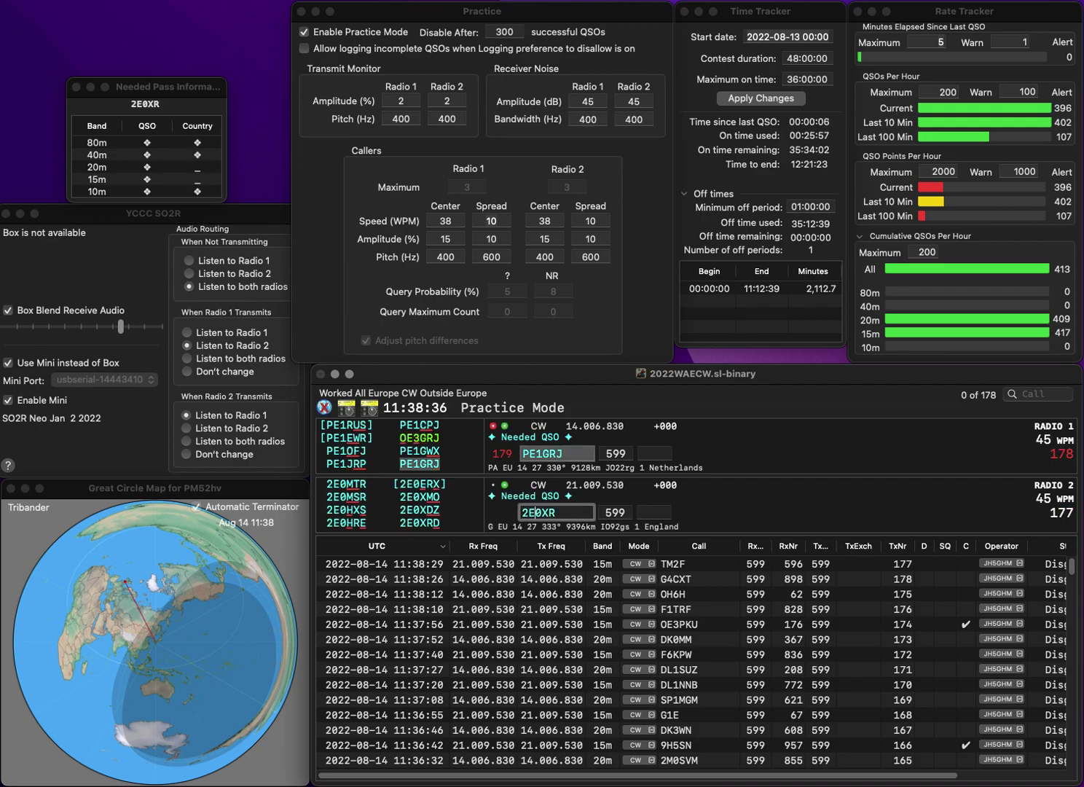
type("D")
key("Return")
type("2")
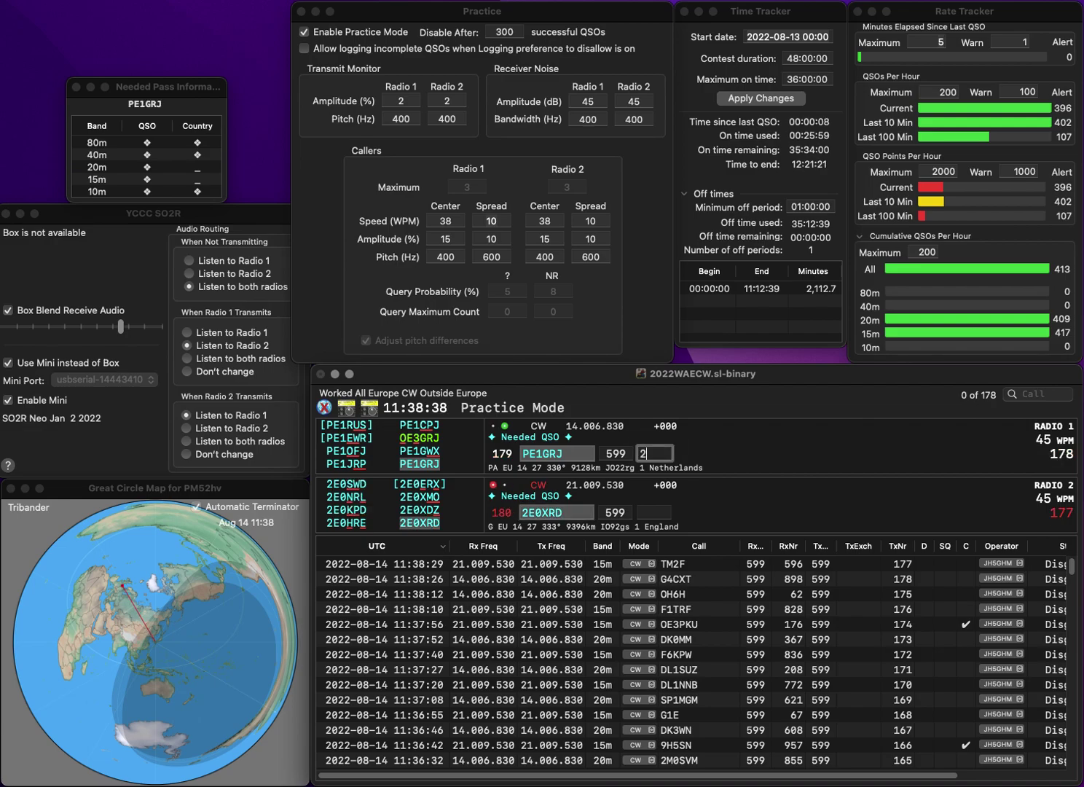
type("07")
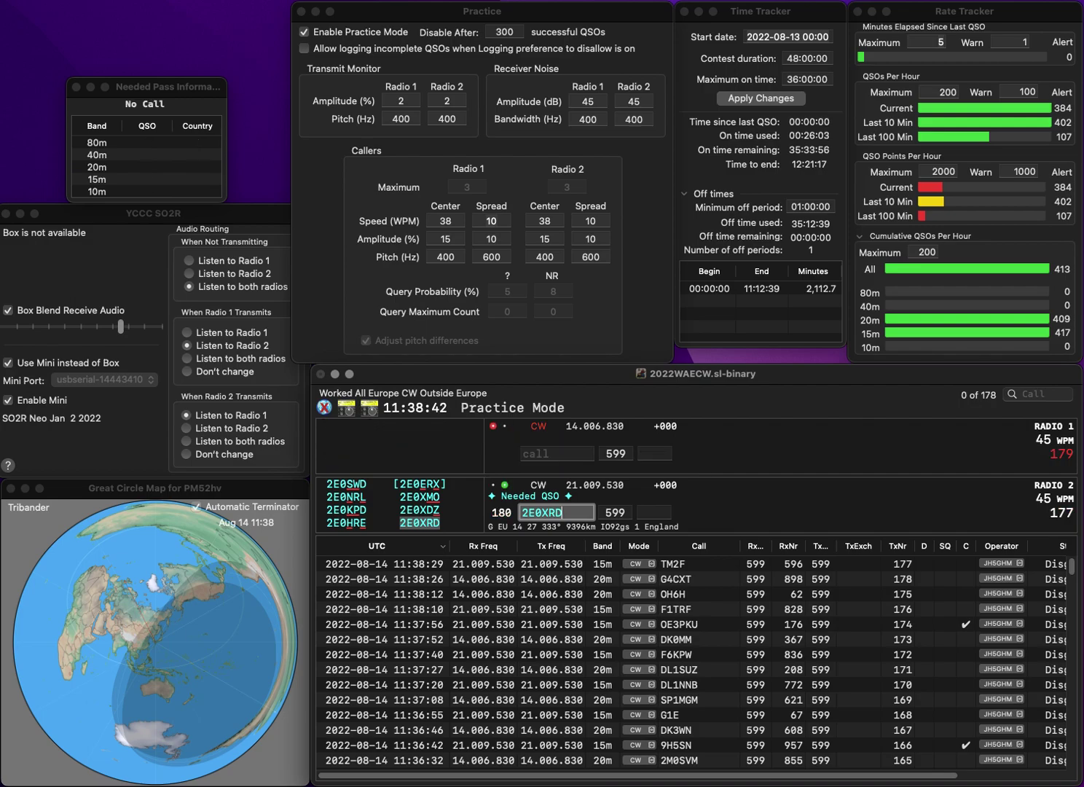
type("6")
key("Return")
Step: Enter the caller SP9IHP on Radio 1 and send its exchange
type("SP")
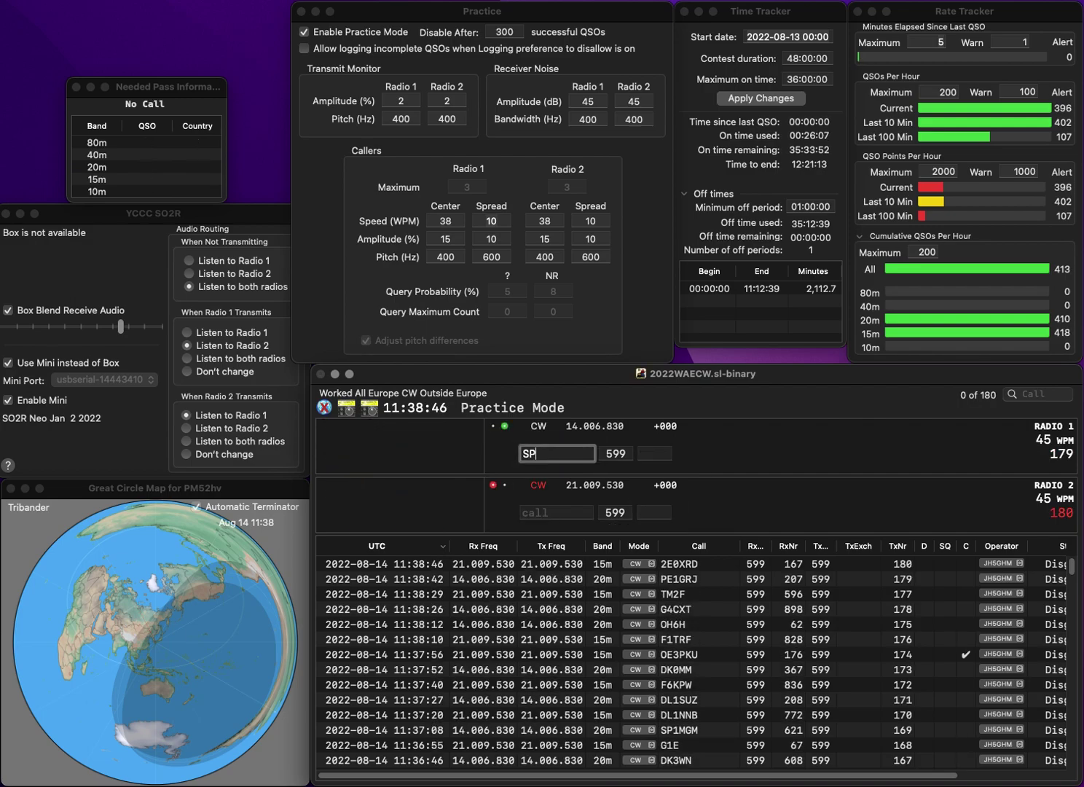
type("9IJHP")
key("Left")
key("Left")
key("BackSpace")
key("Return")
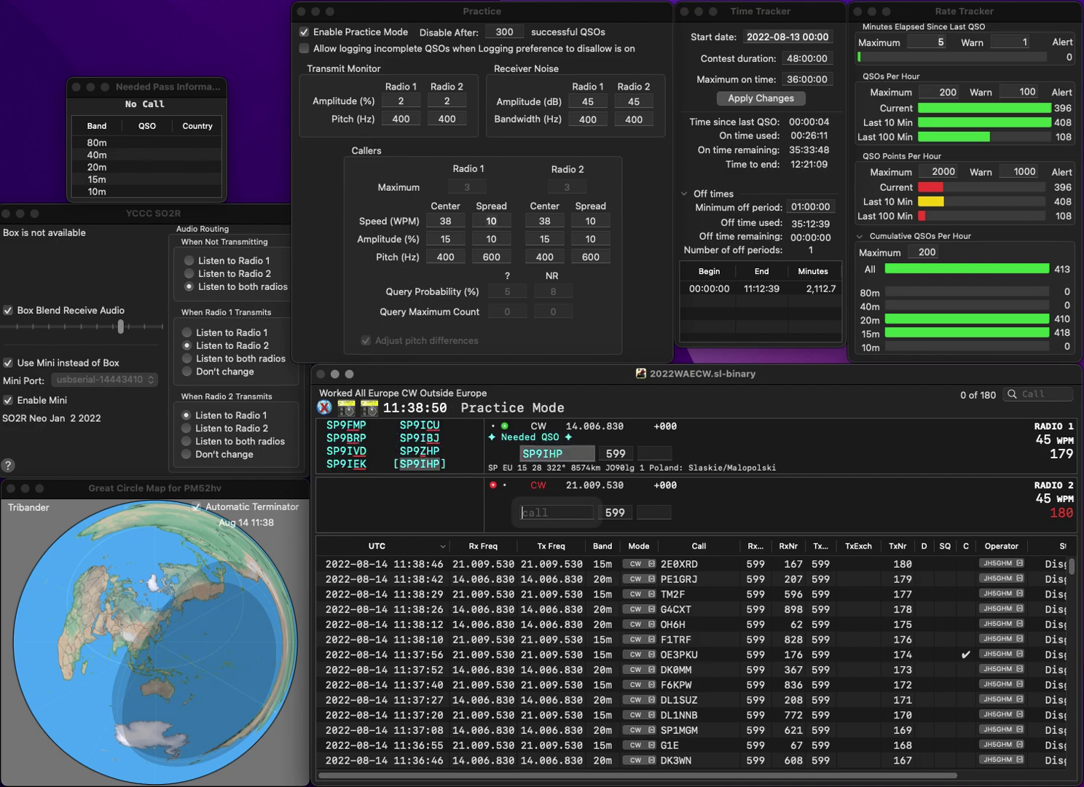
Step: Enter the caller SP3AYA on Radio 2 and send its exchange
type("SP3AYA")
key("Return")
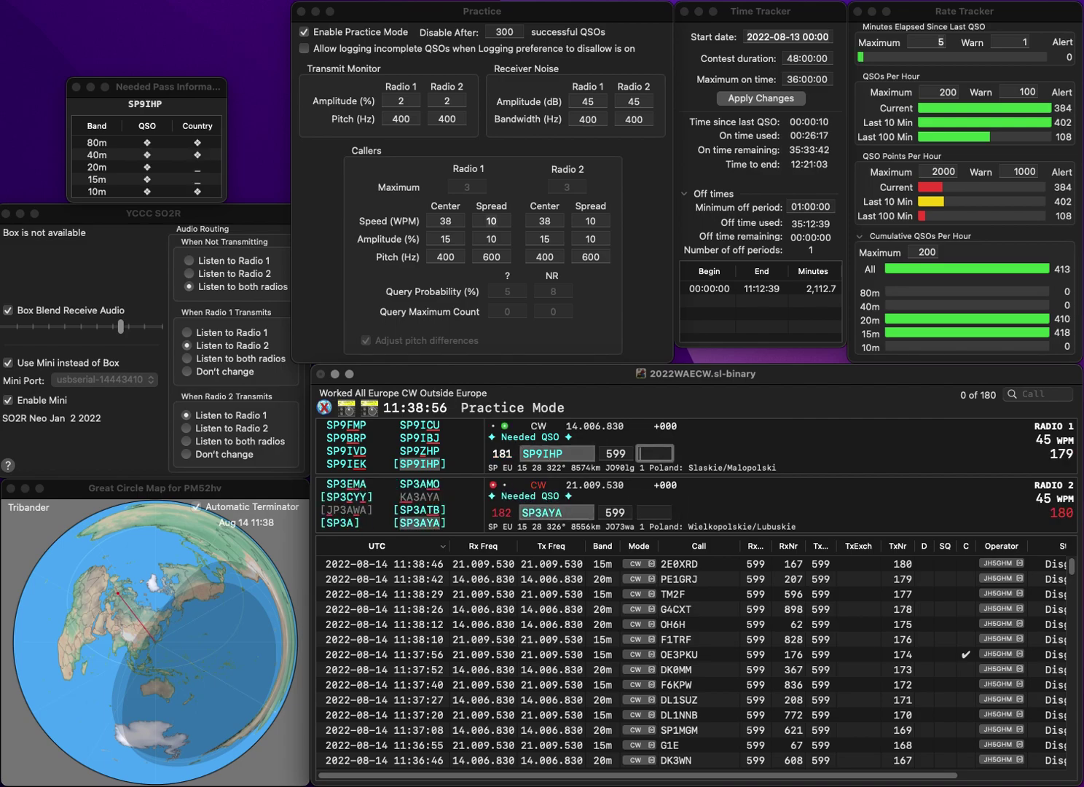
type("563")
key("Return")
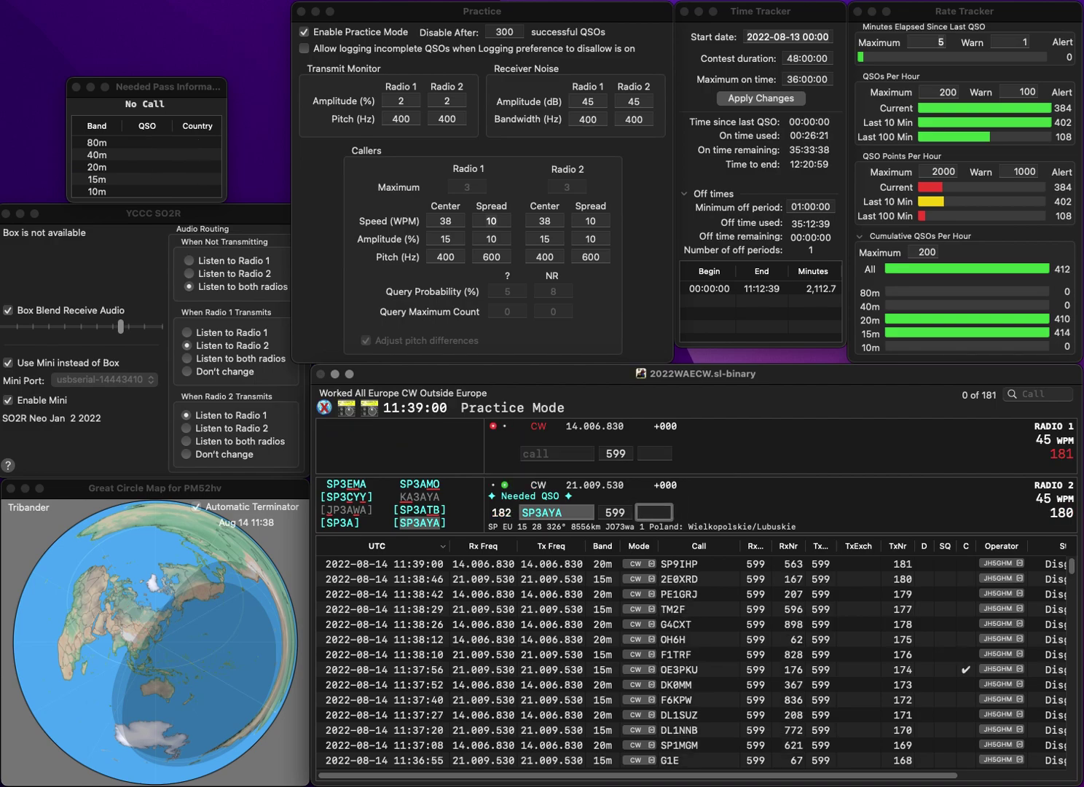
type("51")
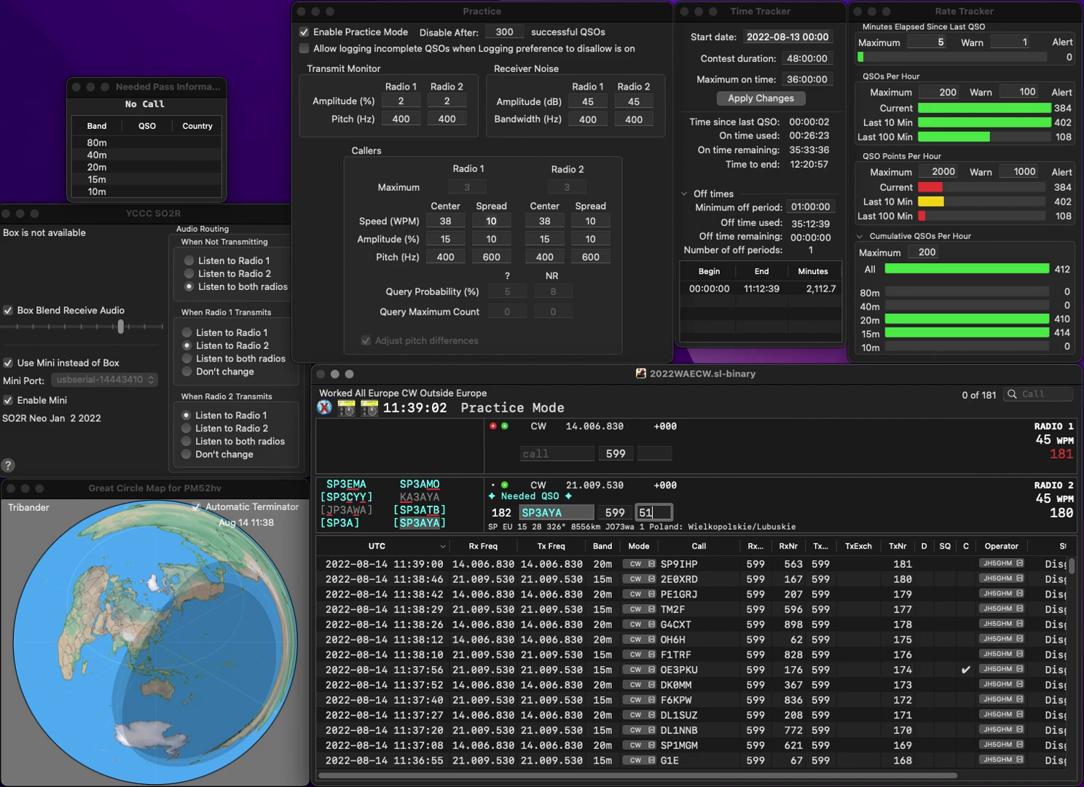
type("1")
key("Return")
type("SP8HWM")
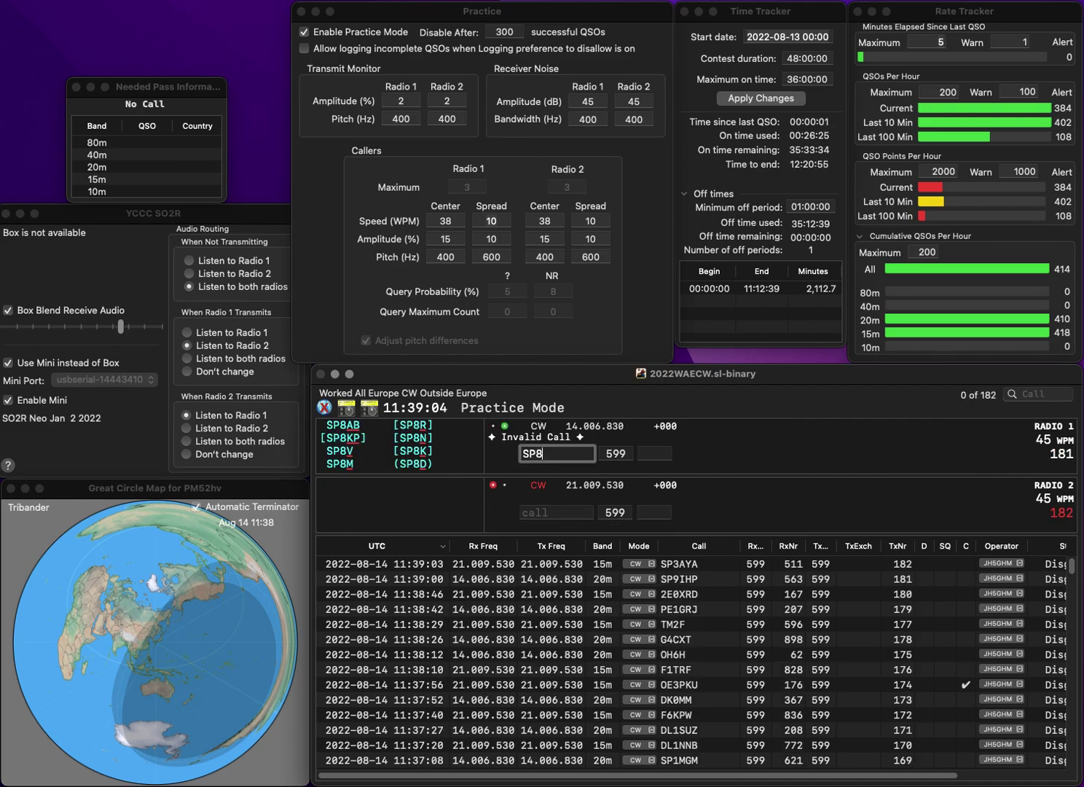
key("Return")
type("SM0FP")
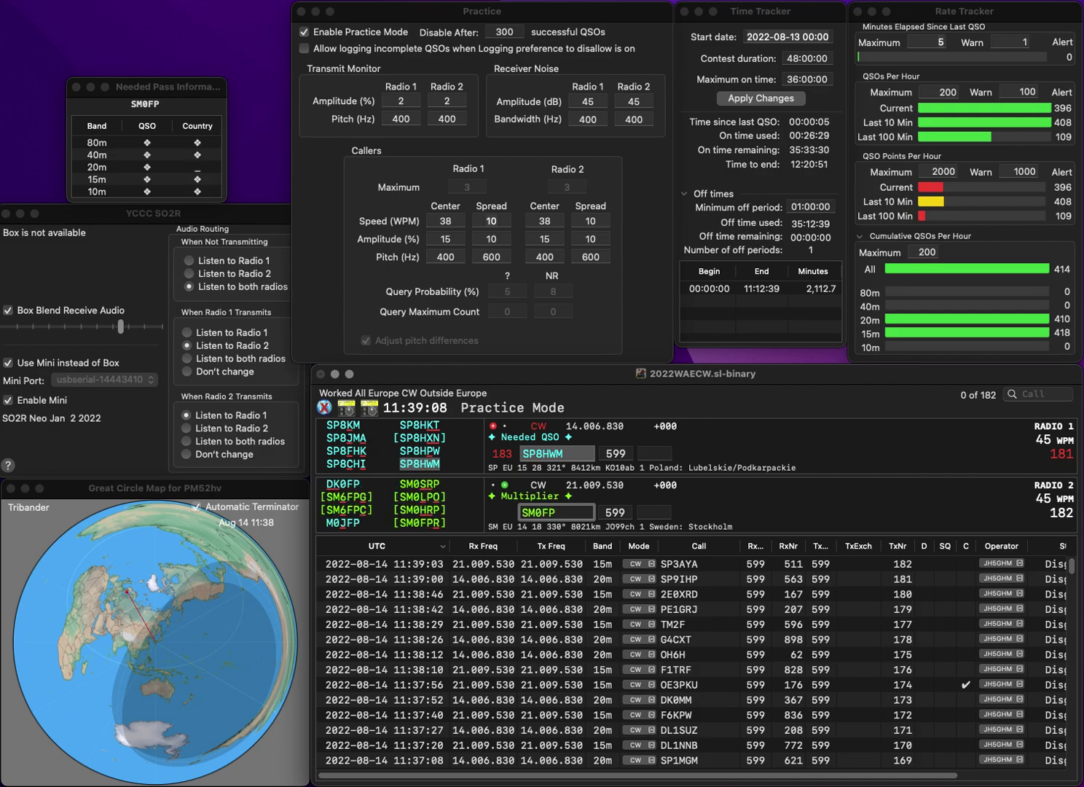
type("R")
key("Return")
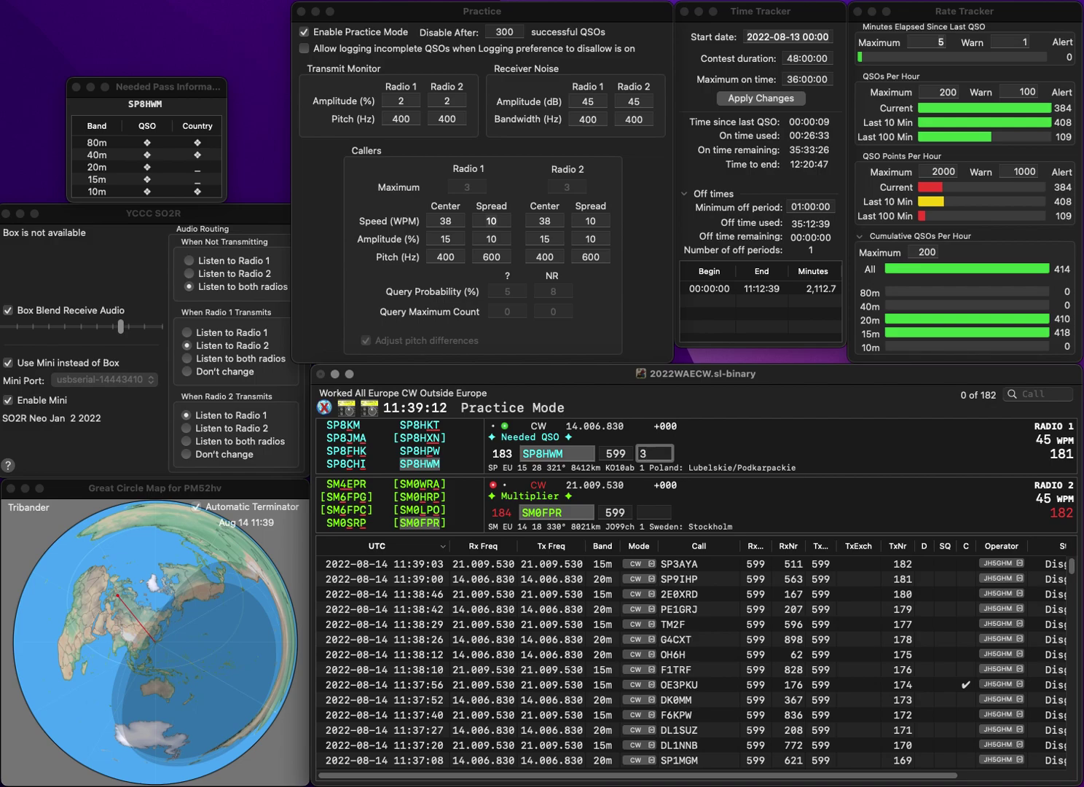
key("Return")
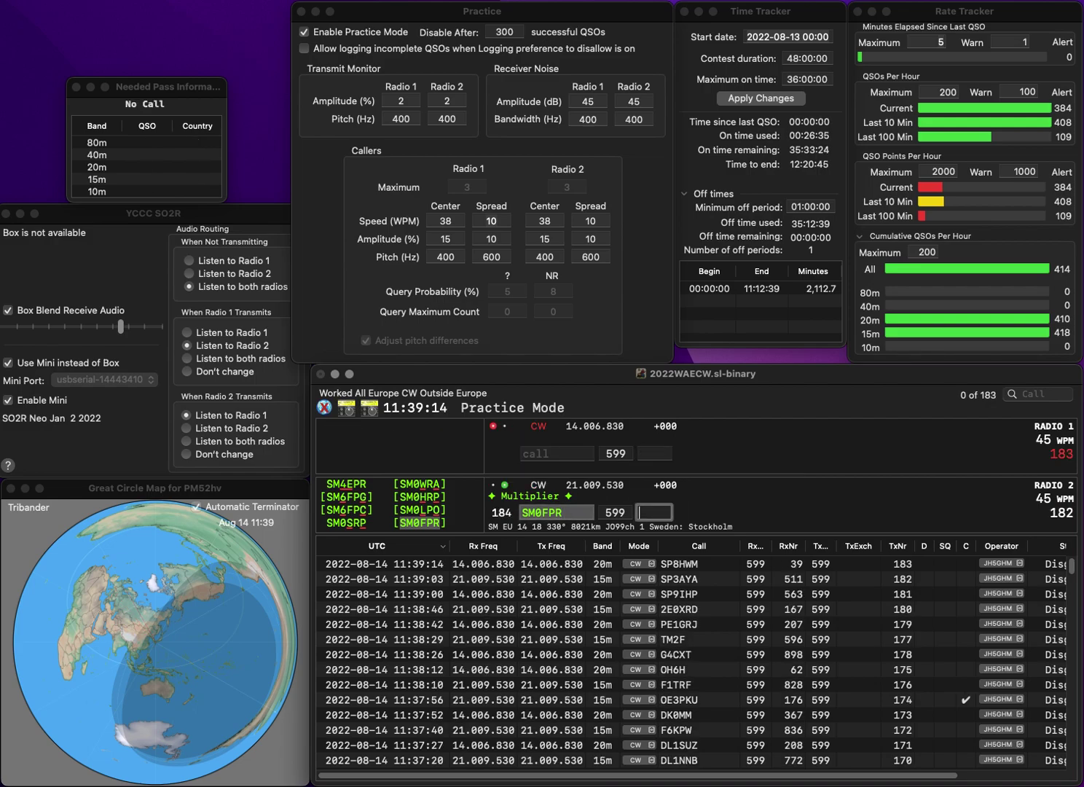
type("7")
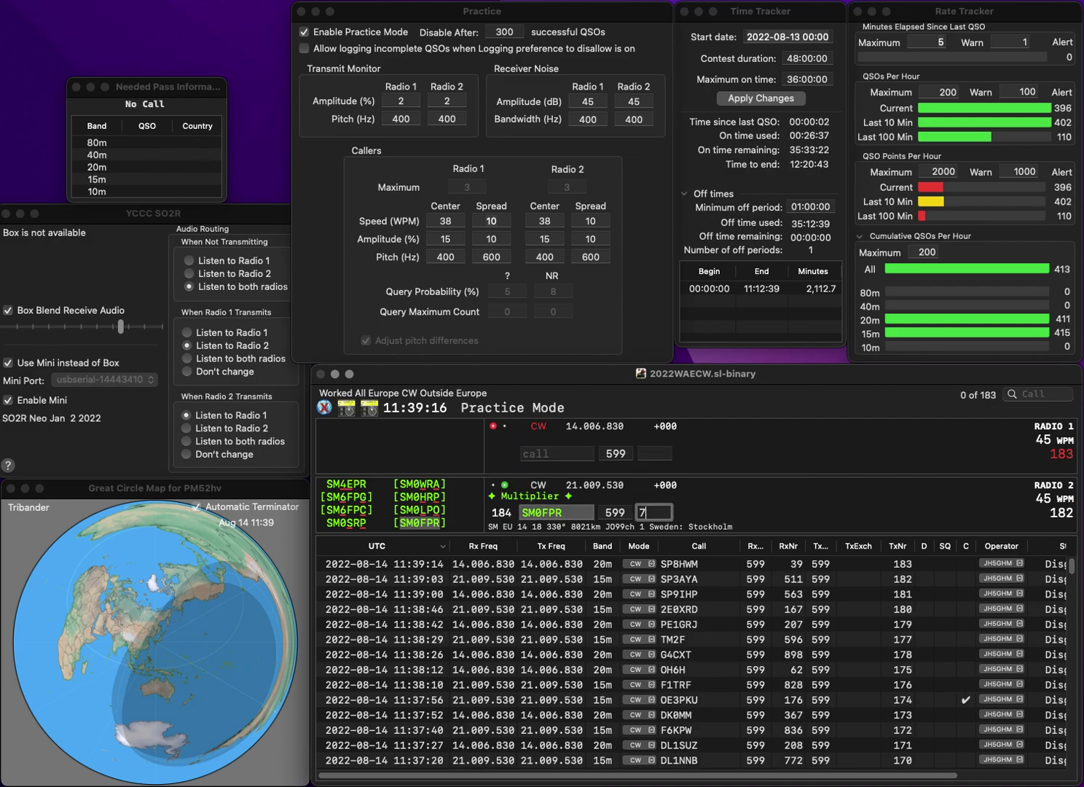
key("Return")
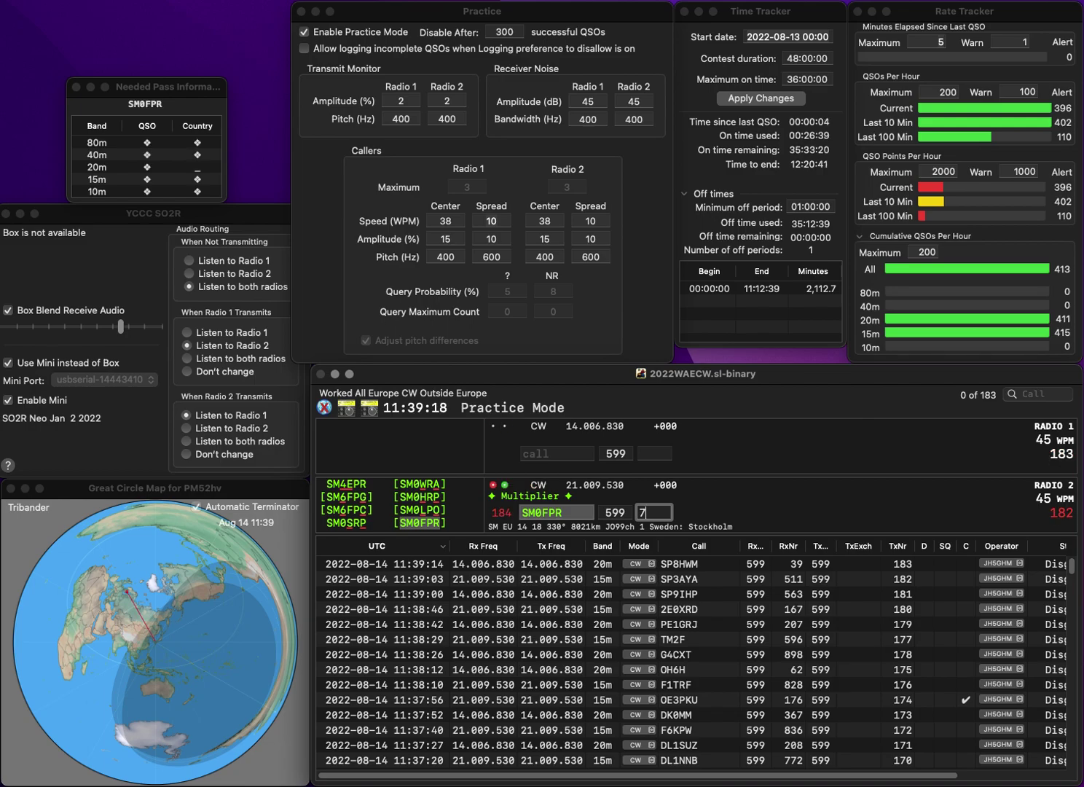
type("797")
key("Return")
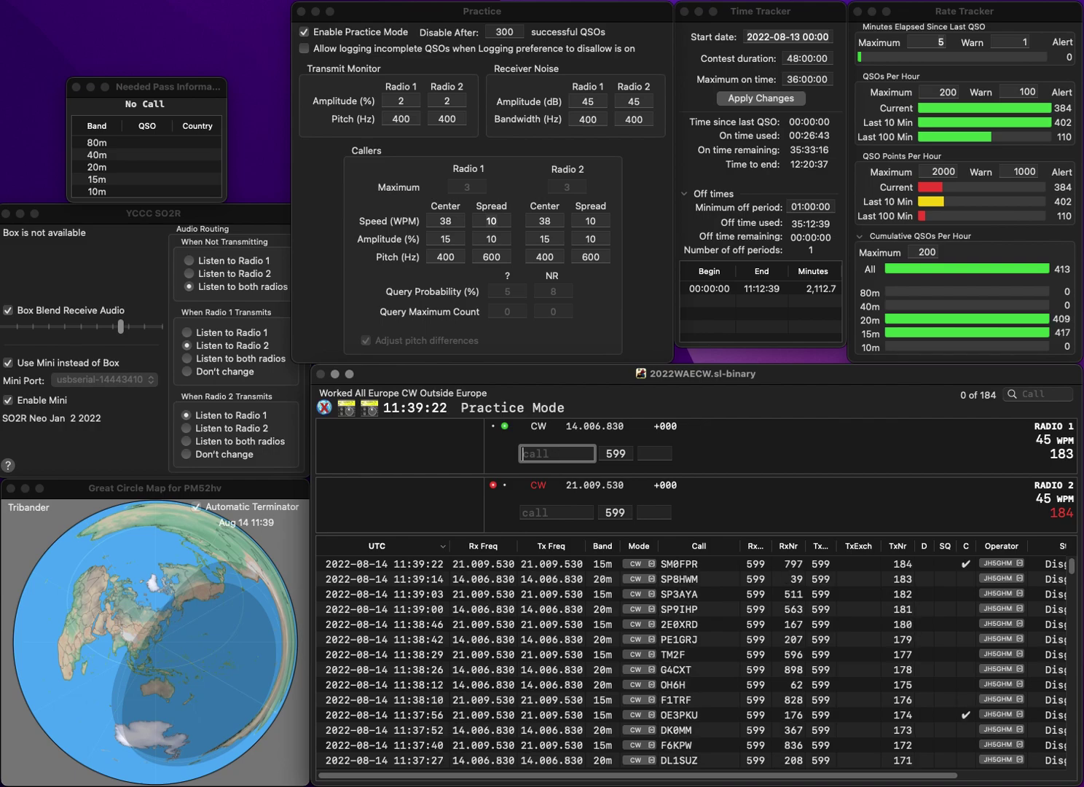
Step: Enter the caller OM4DW on Radio 1 and the partial call L7J on Radio 2, sending each its exchange
type("OM4DW")
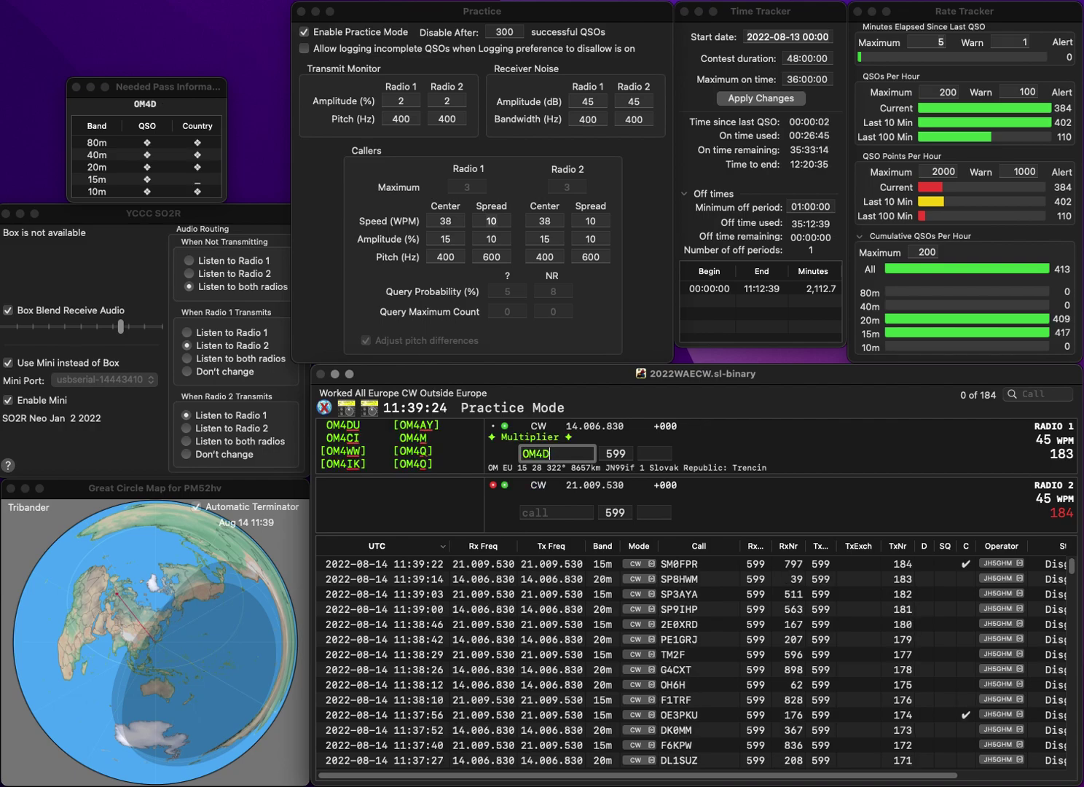
key("Return")
type("L7J")
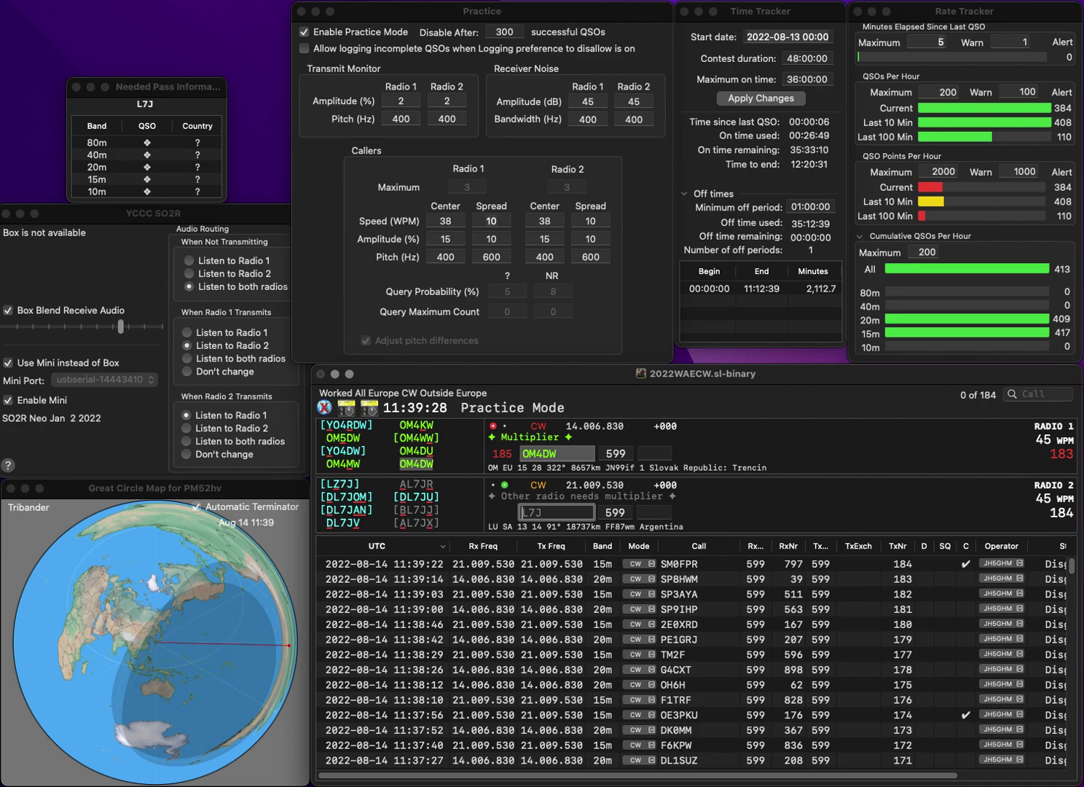
key("Return")
type("98")
key("Return")
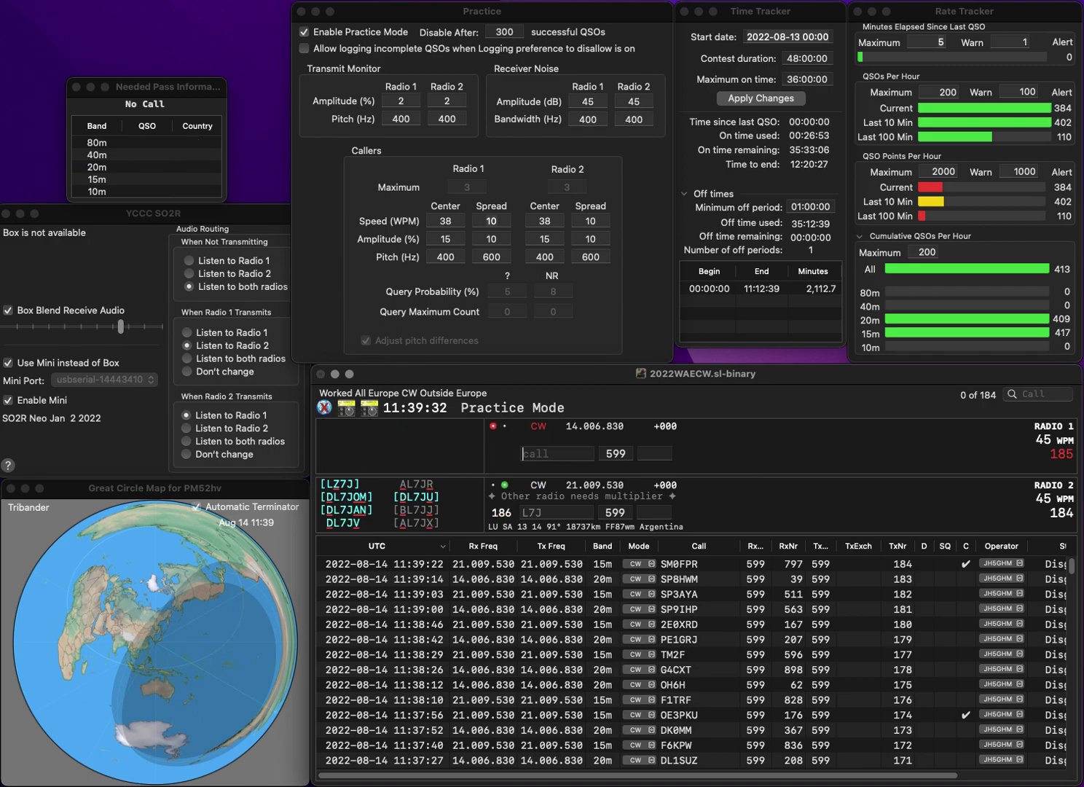
key("Delete")
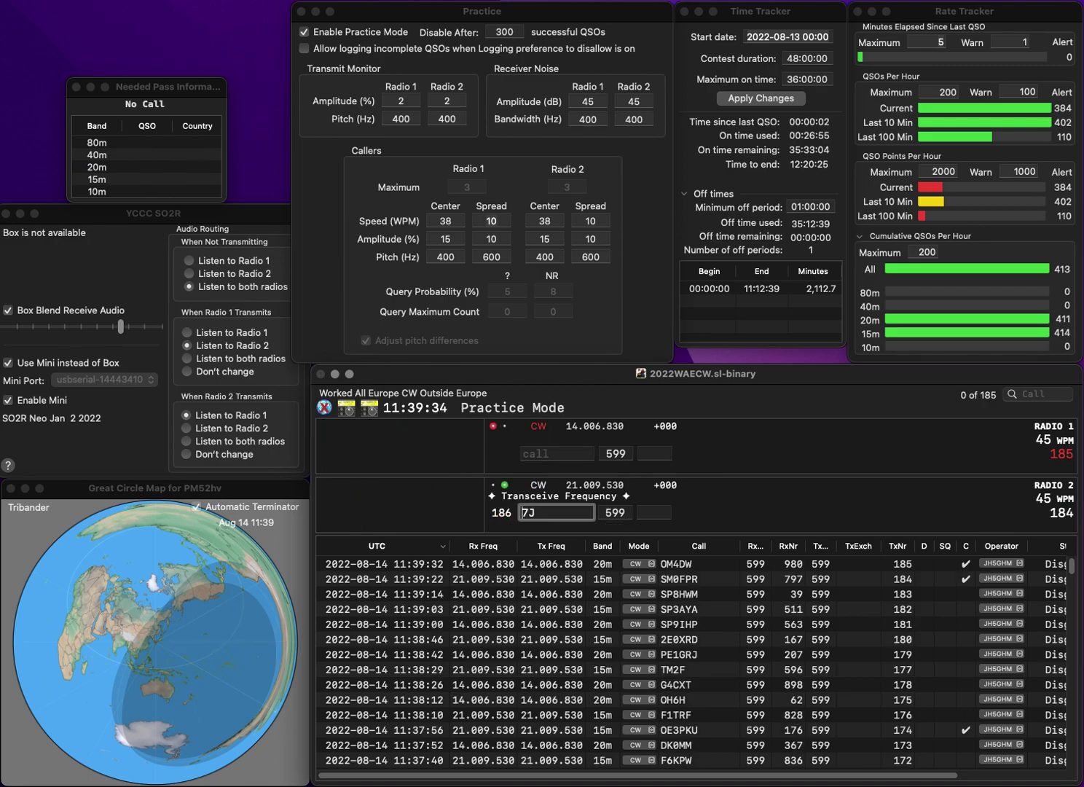
type("YR")
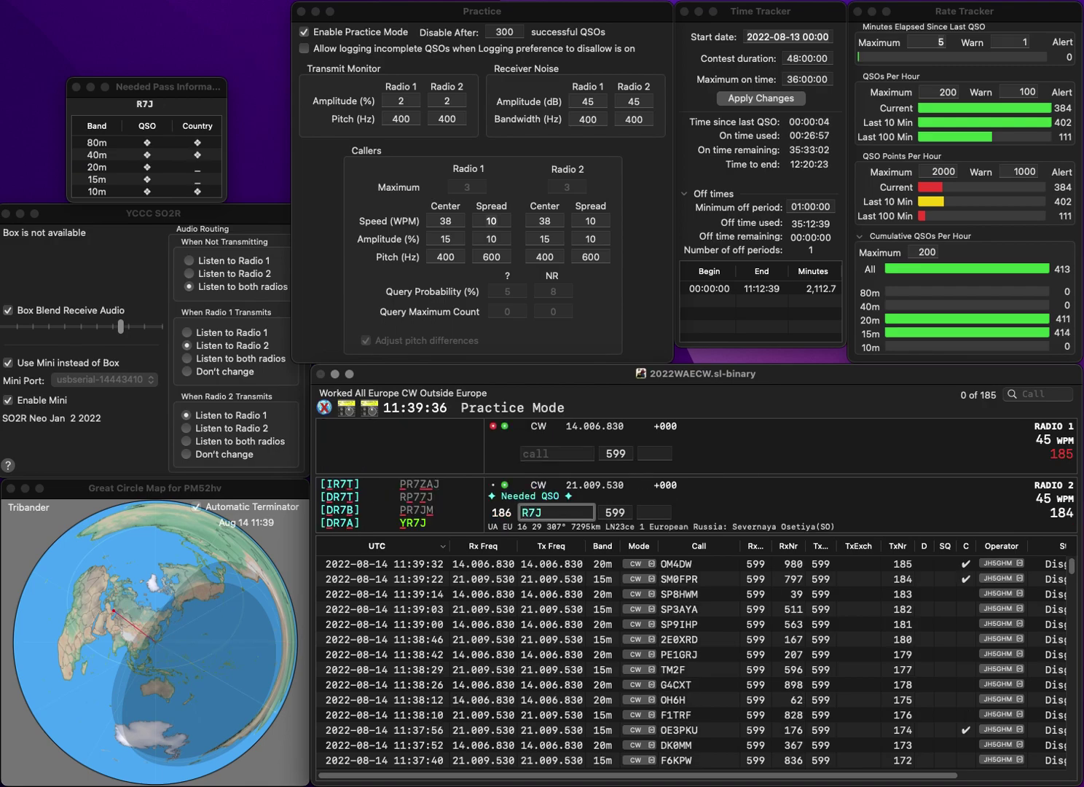
key("Return")
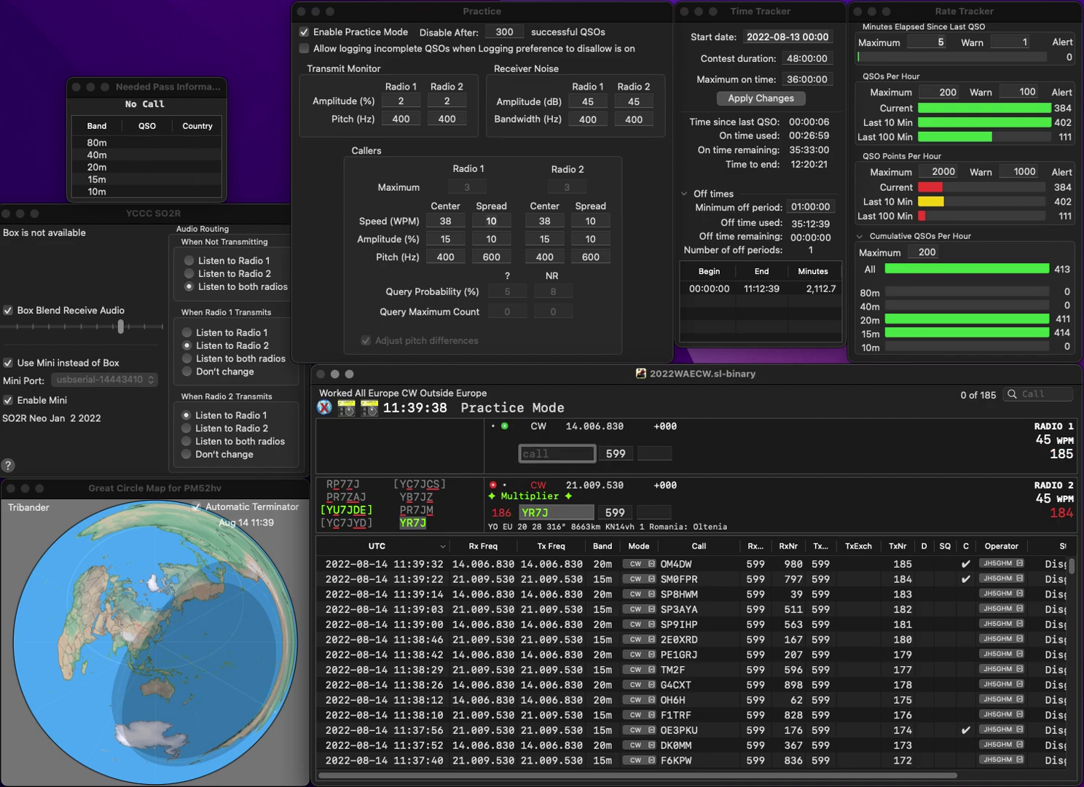
Step: Enter the caller ON4TLA on Radio 1 and send its exchange
type("OT")
key("BackSpace")
type("N4")
type("TLA")
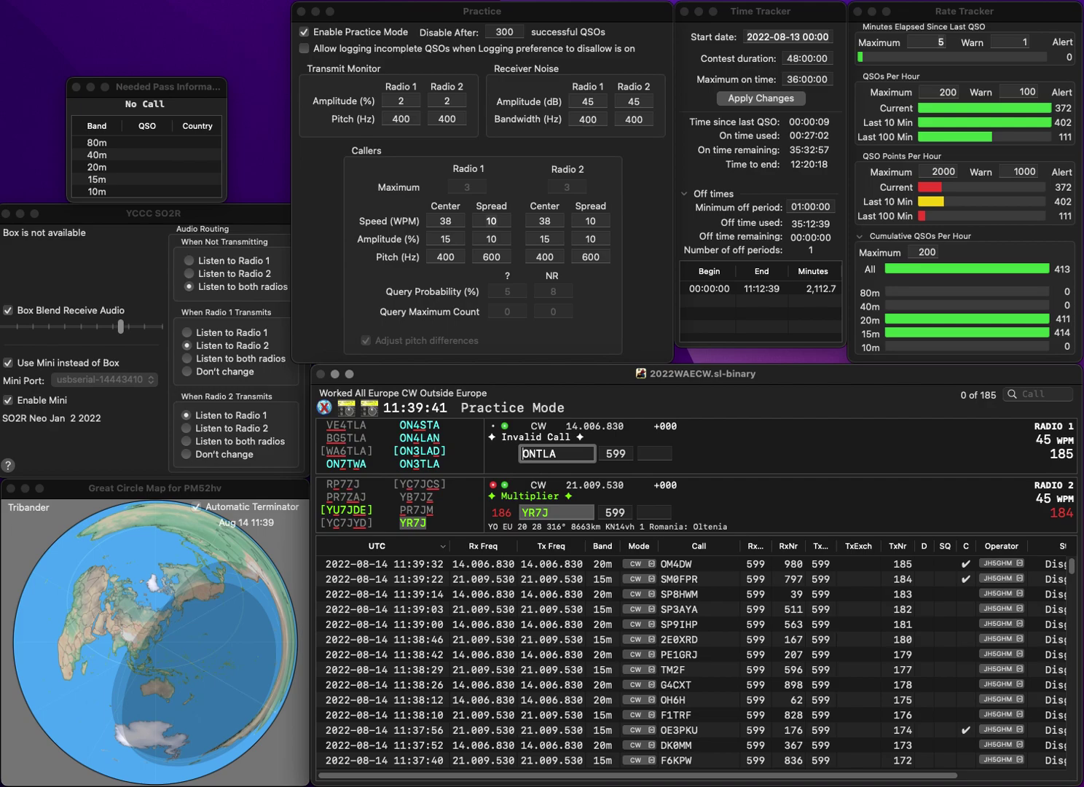
key("Left")
key("Left")
key("Left")
type("4")
key("grave")
Step: Enter 6 as the first digit of YR7J's received number, and correct the Radio 1 caller to ON3TLA and resend its exchange
type("6")
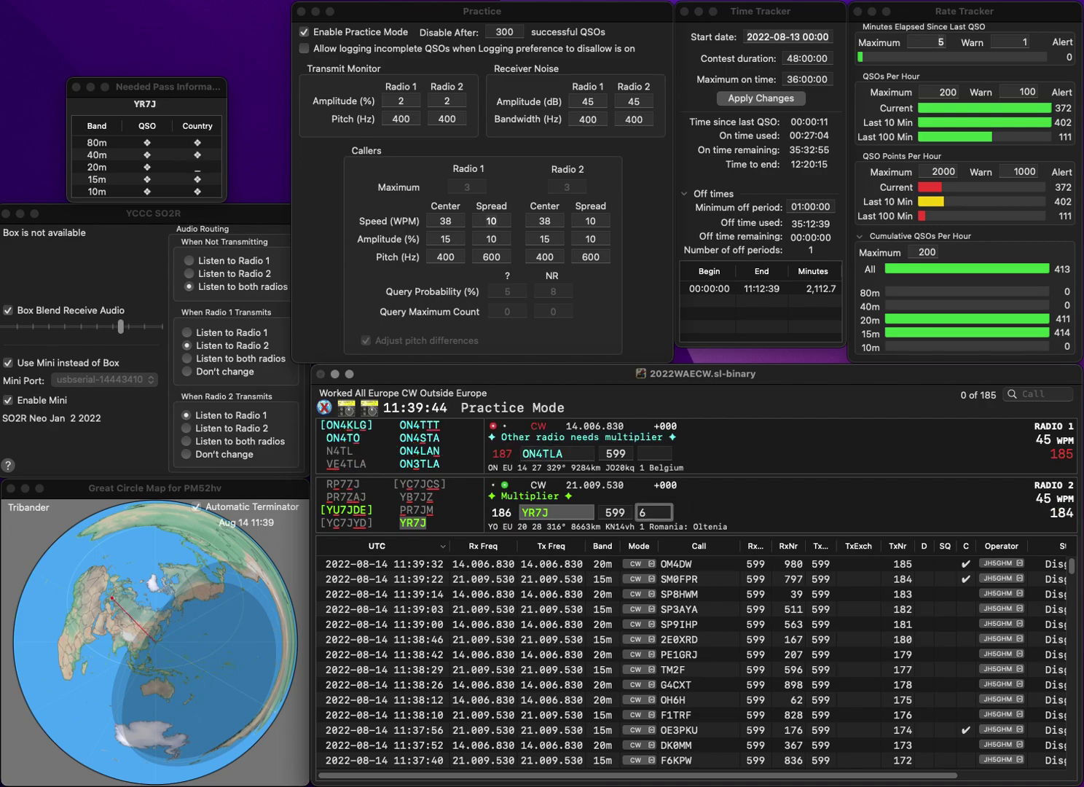
key("grave")
key("BackSpace")
type("3")
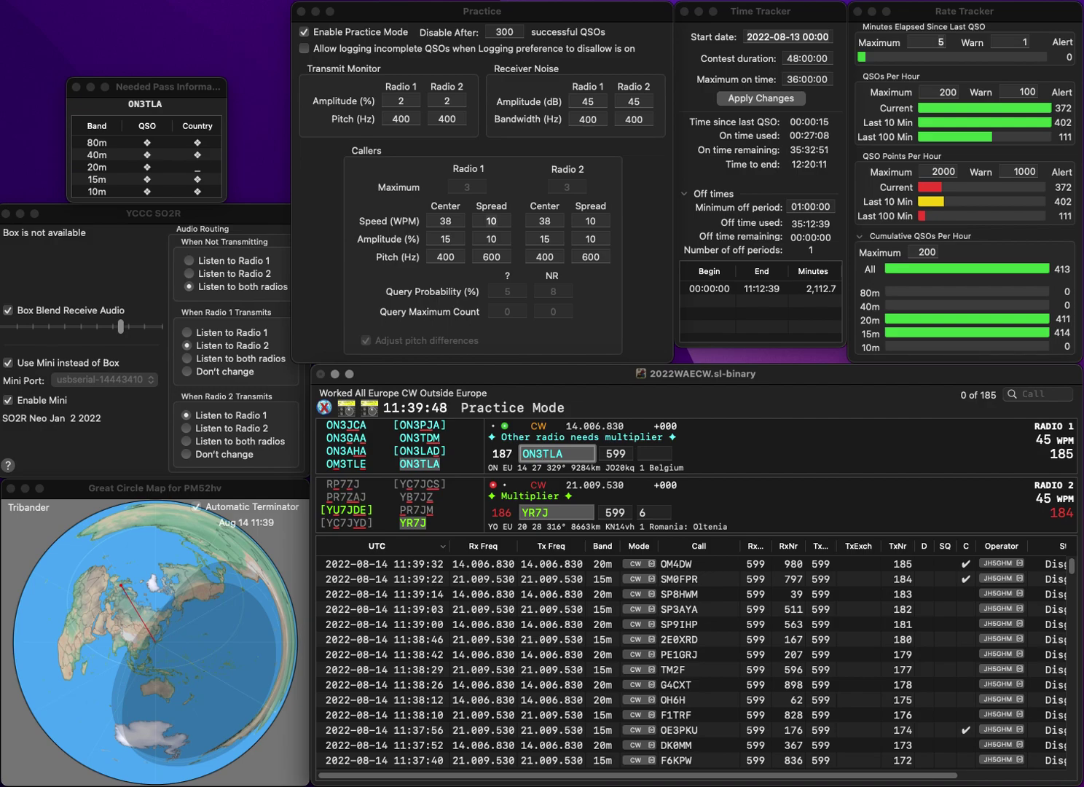
key("grave")
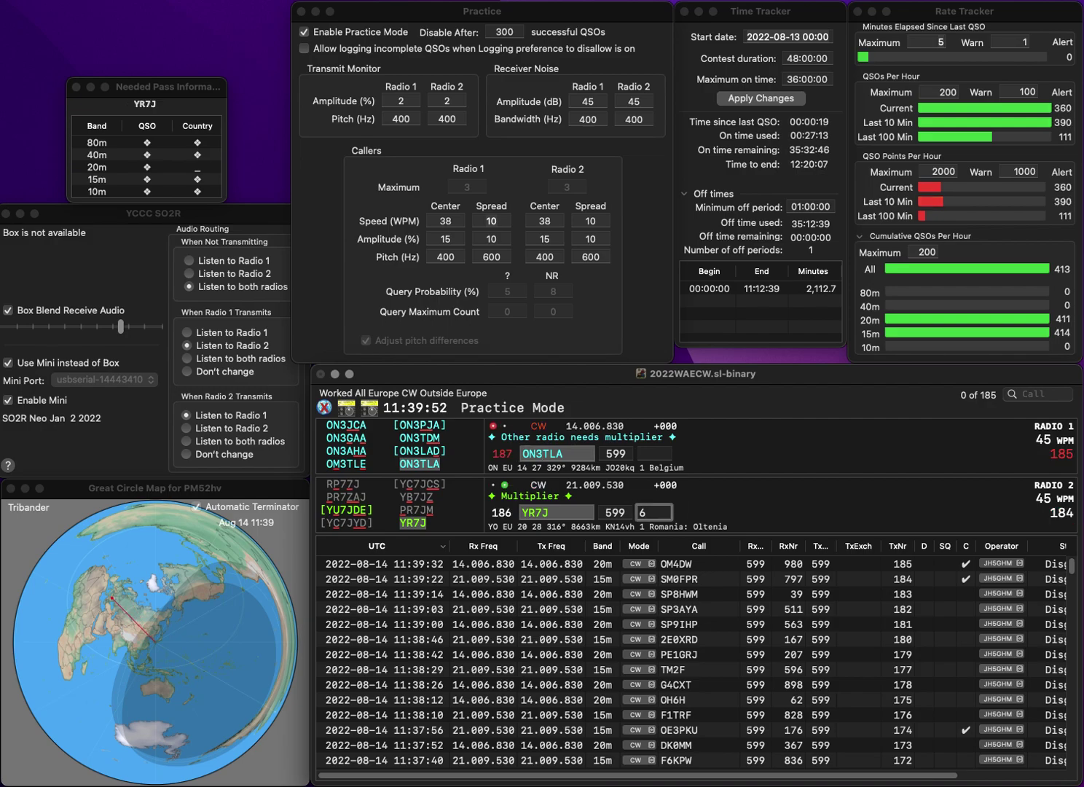
type("70")
key("grave")
key("Return")
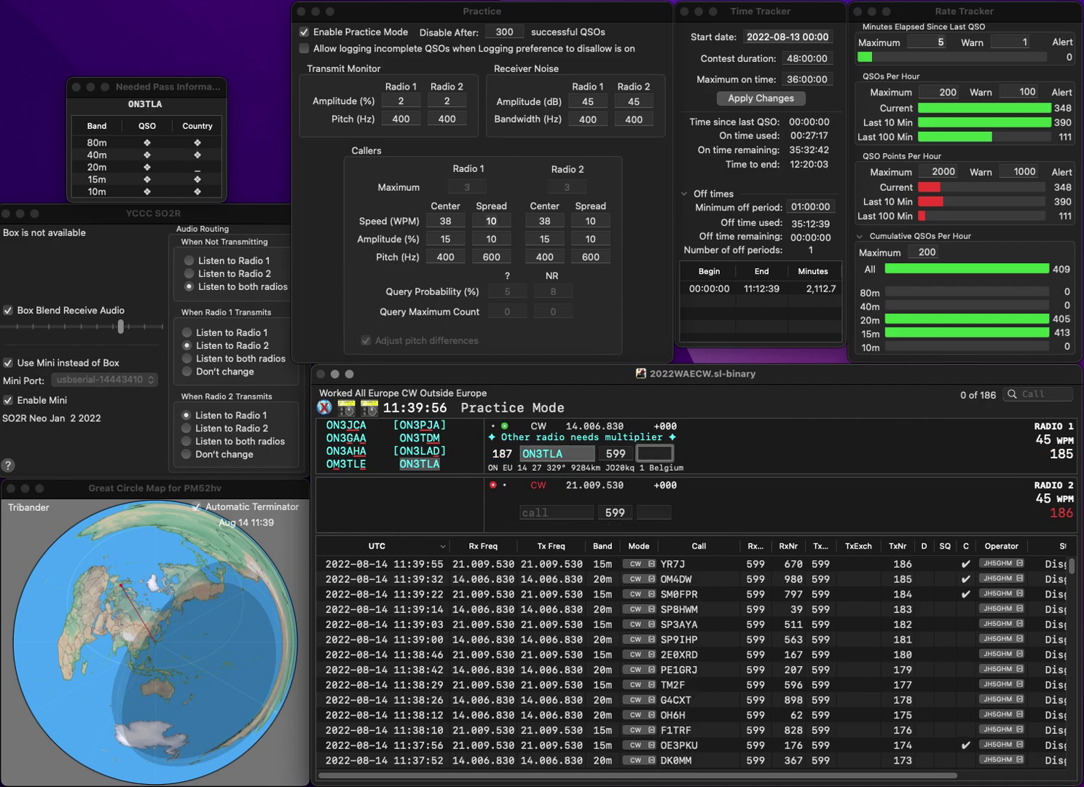
type("176")
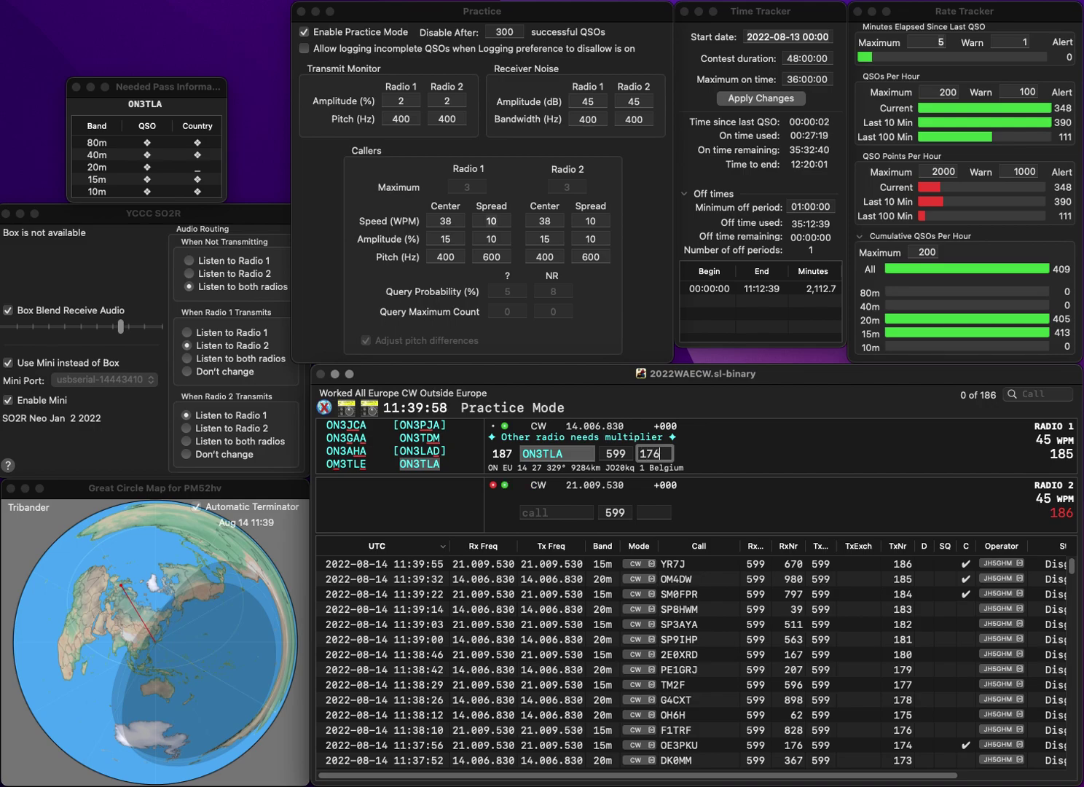
key("Return")
type("DO3FKW")
key("Return")
type("EI2")
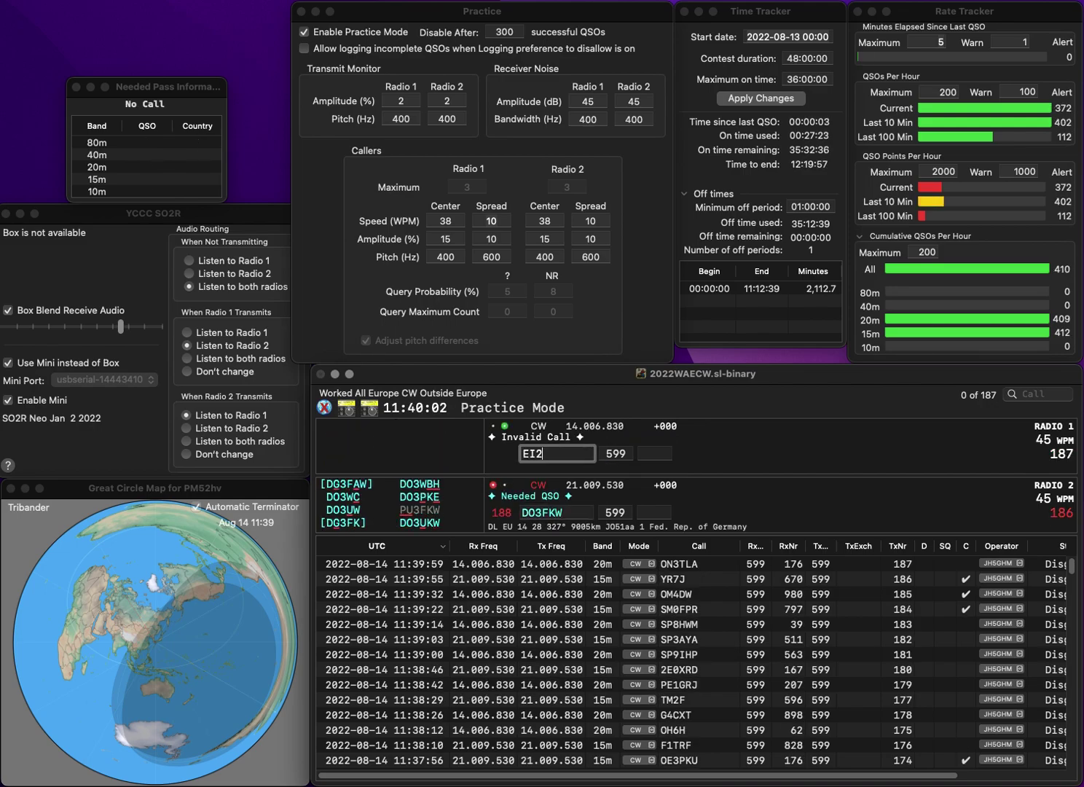
type("CN")
key("Return")
key("BackSpace")
type("2")
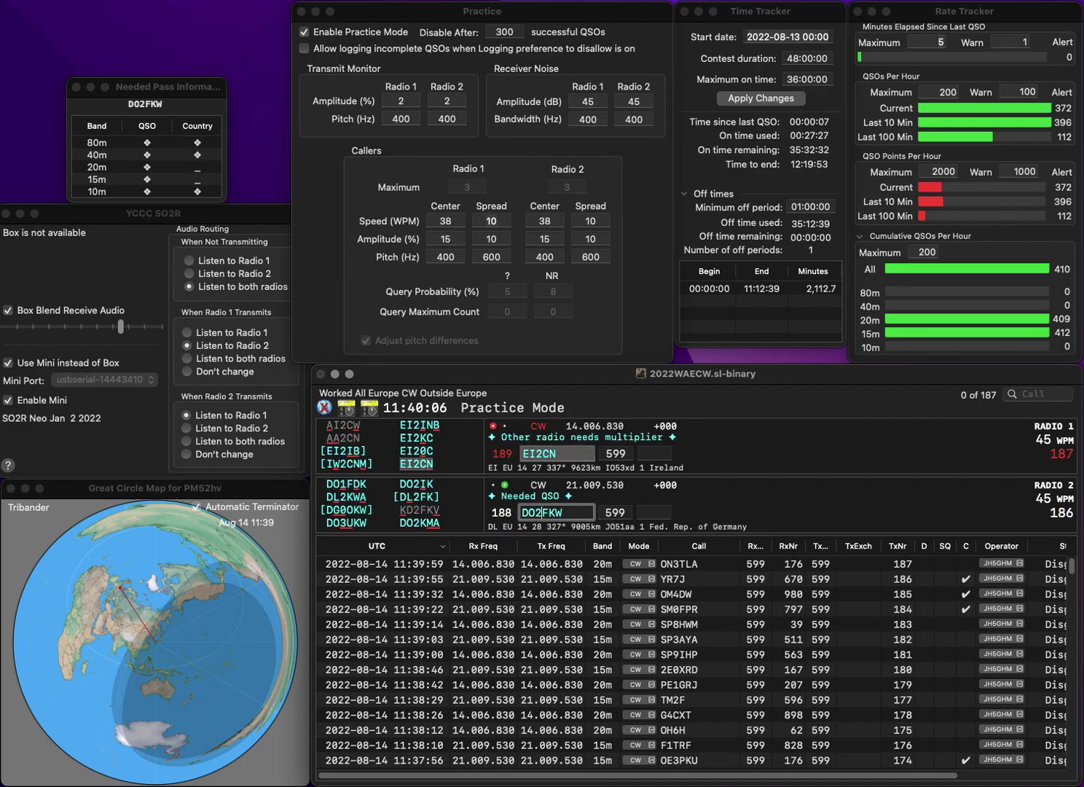
key("BackSpace")
type("3")
key("Delete")
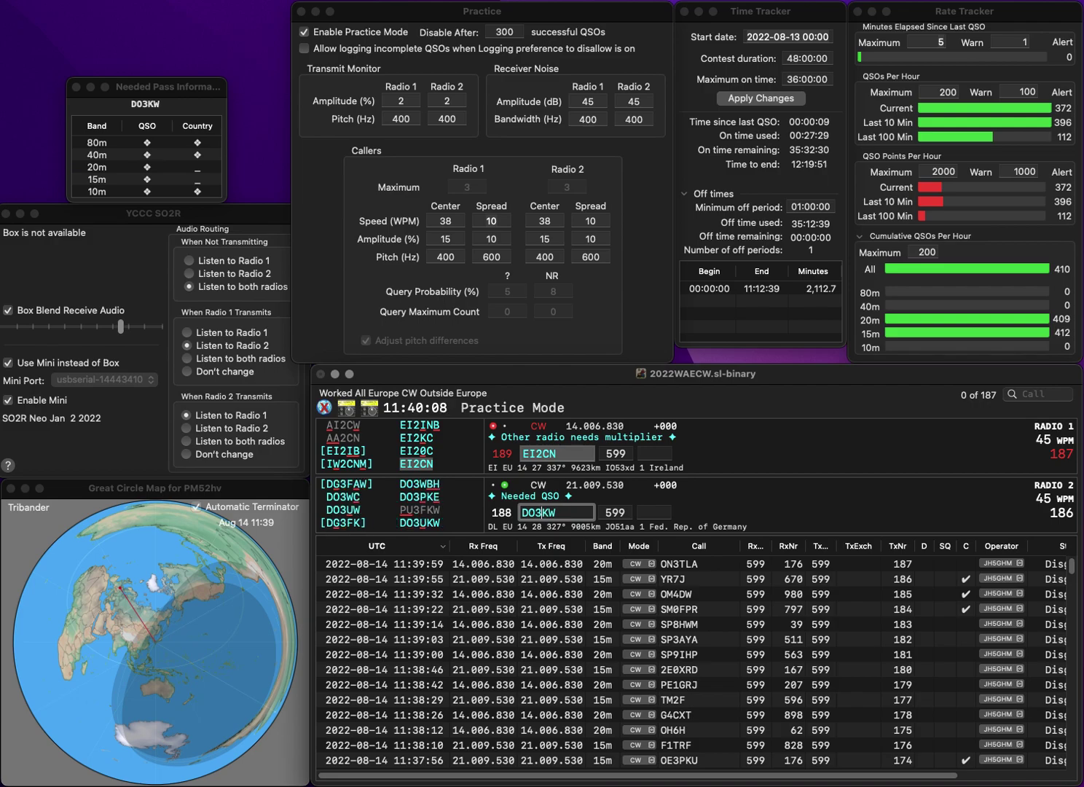
type("U")
key("Return")
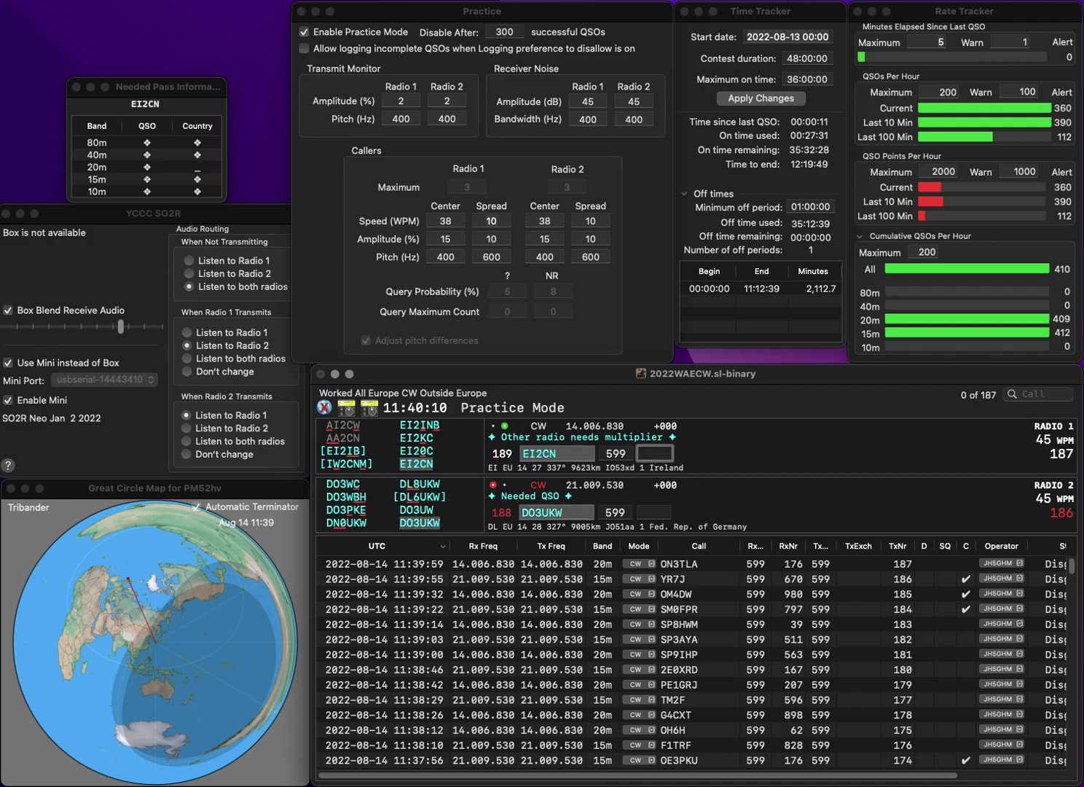
type("881")
key("Return")
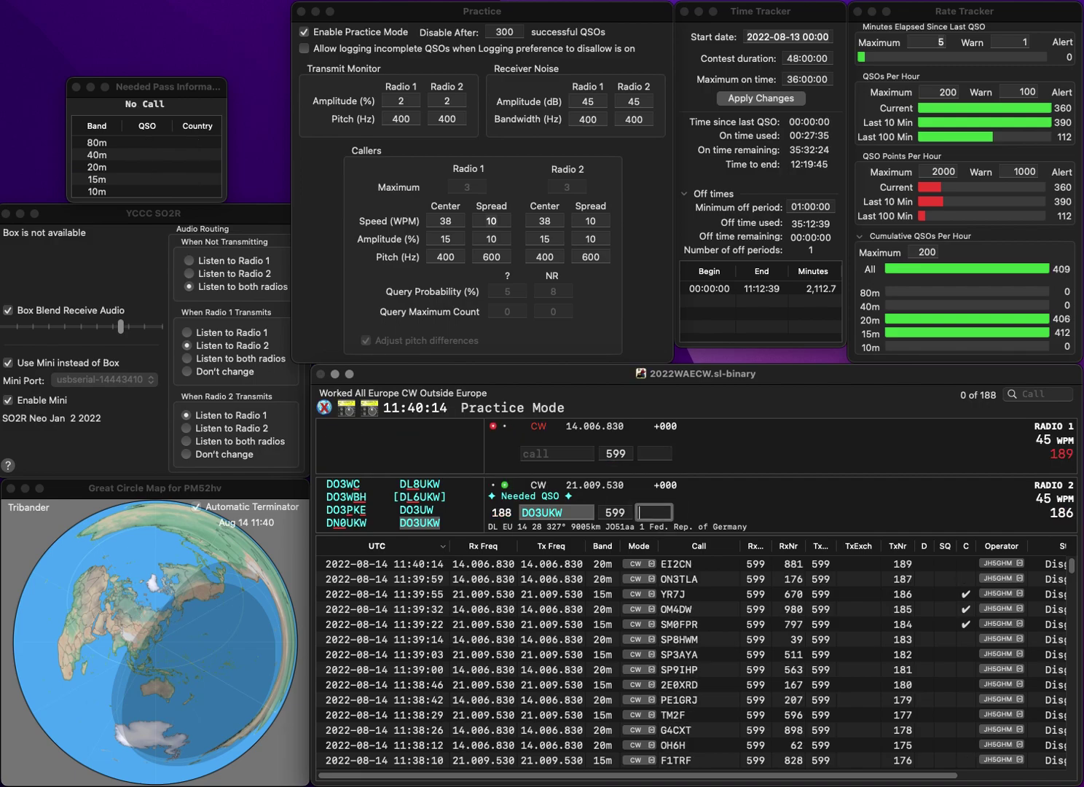
type("80")
key("BackSpace")
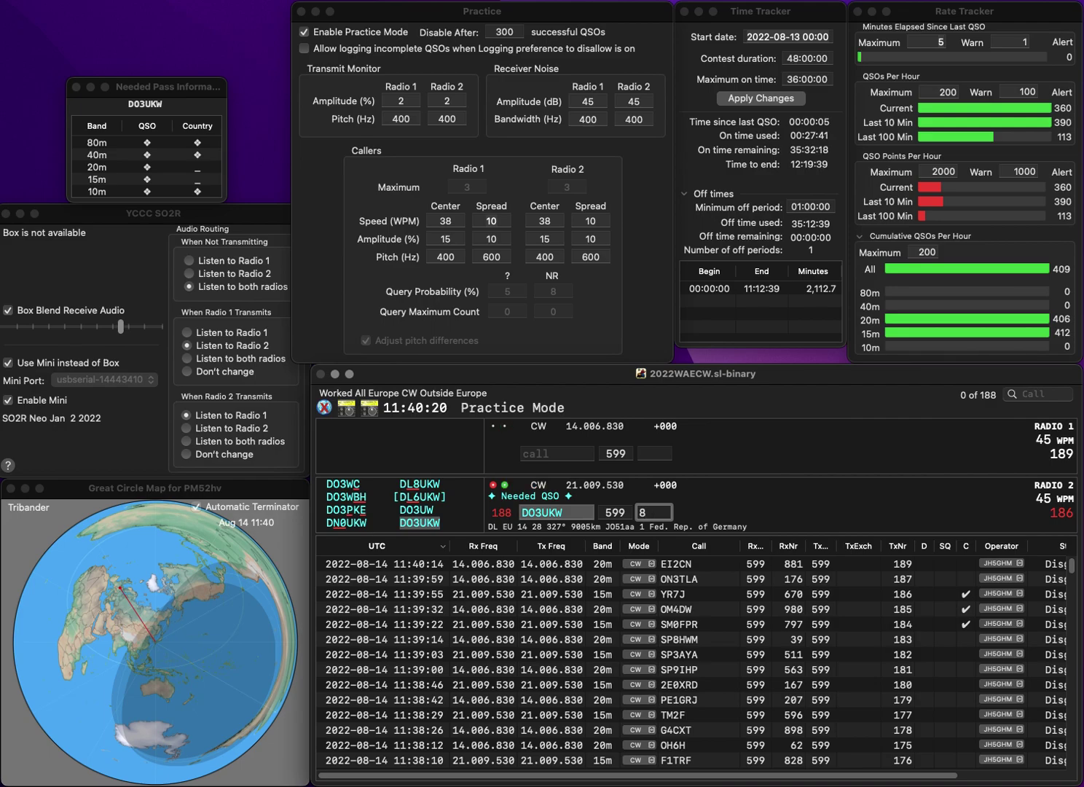
key("Return")
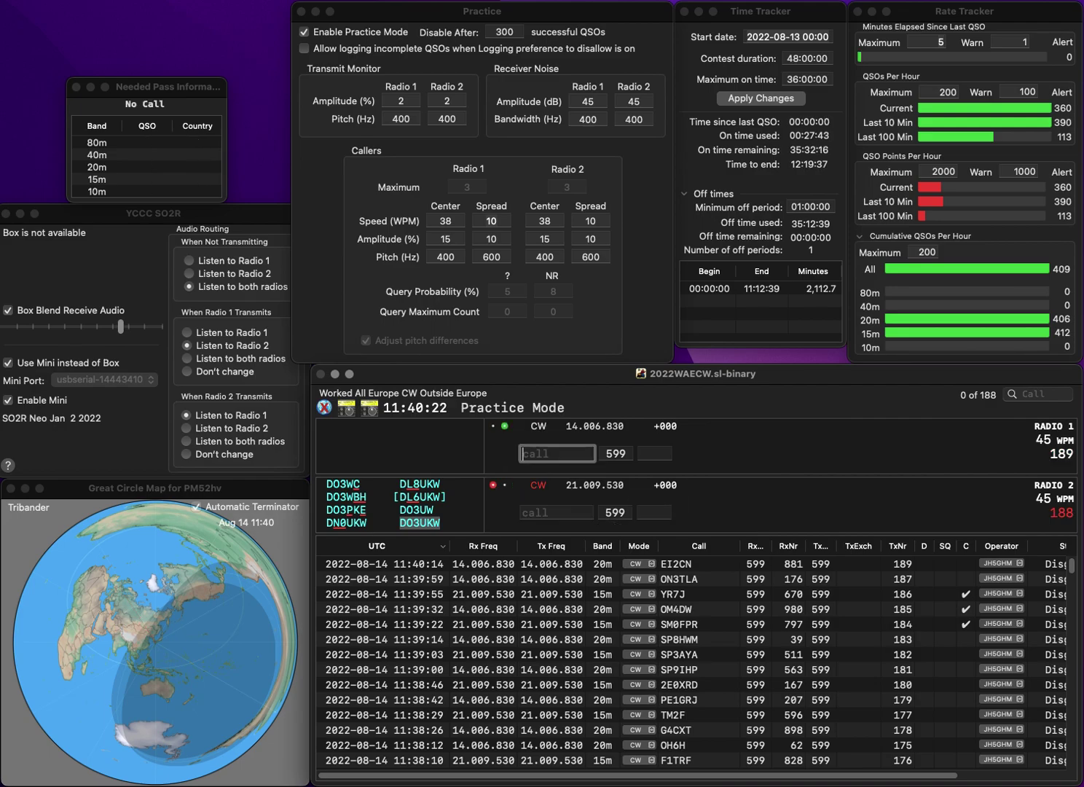
Step: Enter the partial calls 3VM on Radio 1 and 0FX on Radio 2, answering each caller
type("D")
key("BackSpace")
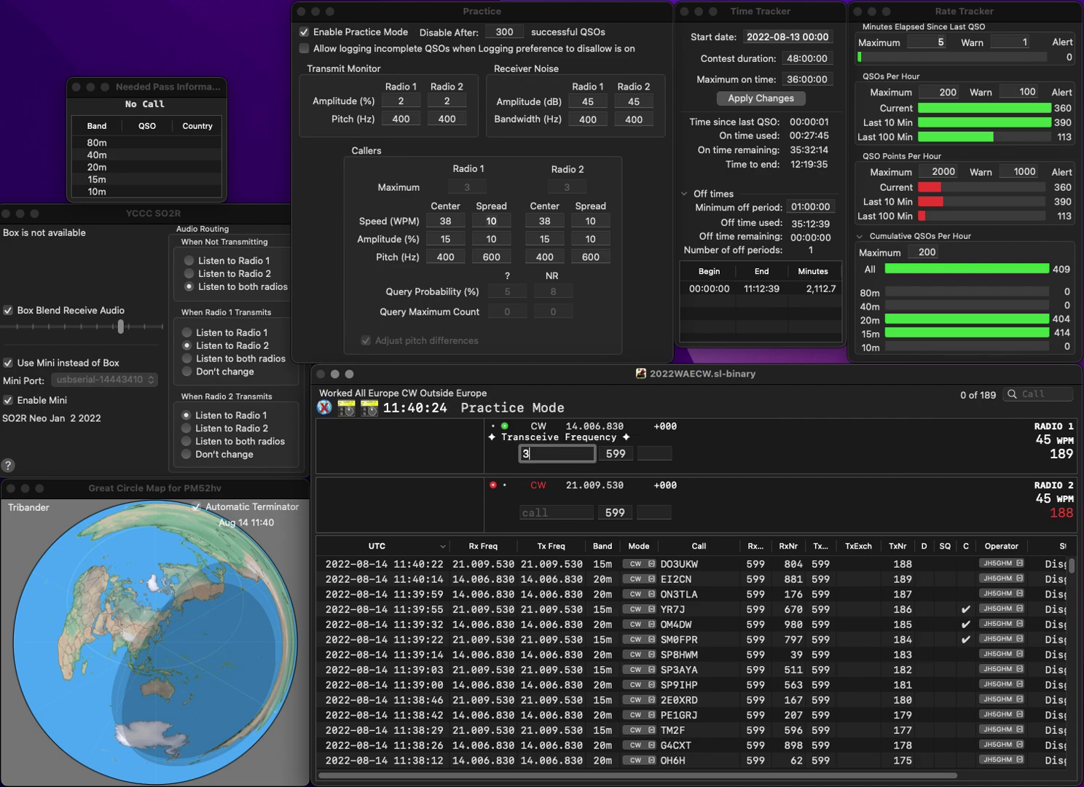
type("3VM")
key("Return")
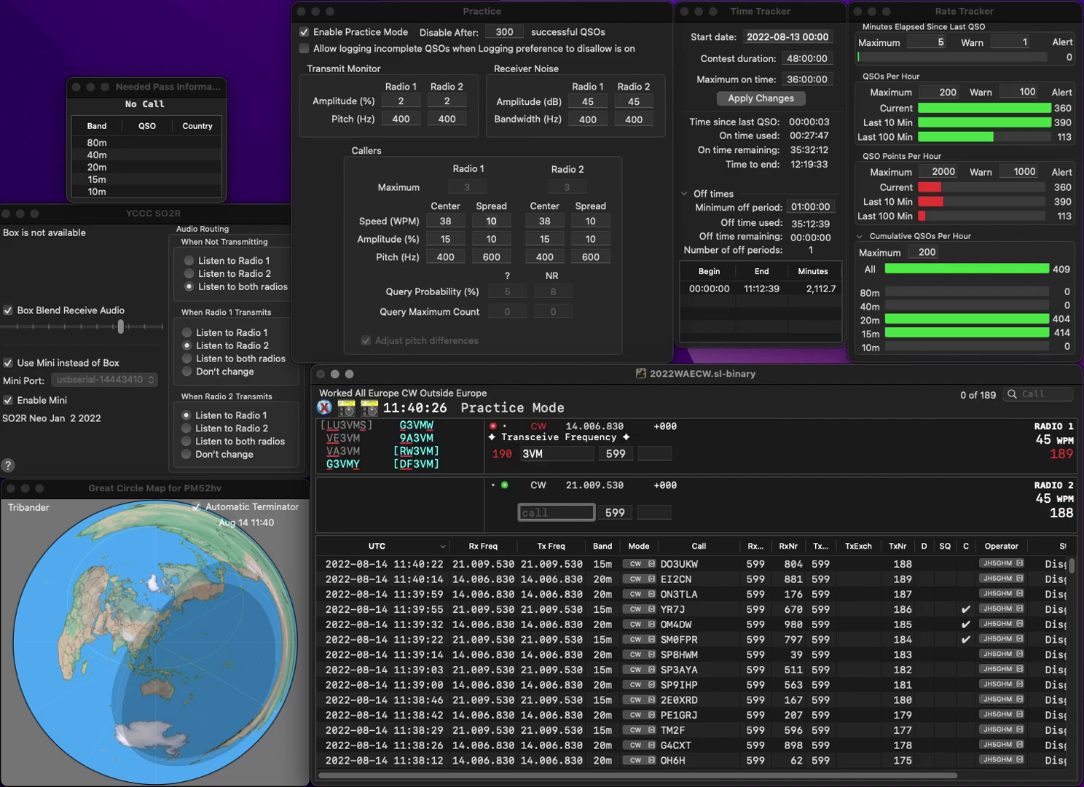
type("0FX")
key("Return")
Step: Complete the calls as DF3VM on Radio 1 and DJ0FX on Radio 2, sending each its exchange
type("DF")
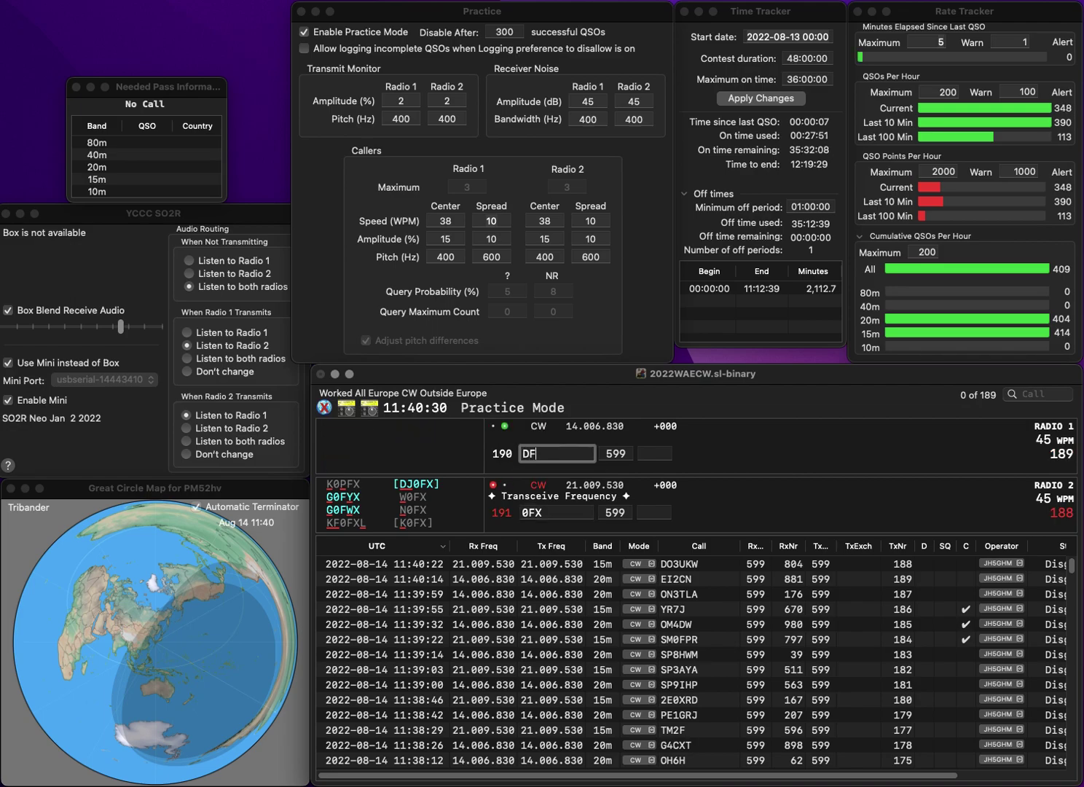
type("3VM")
key("Return")
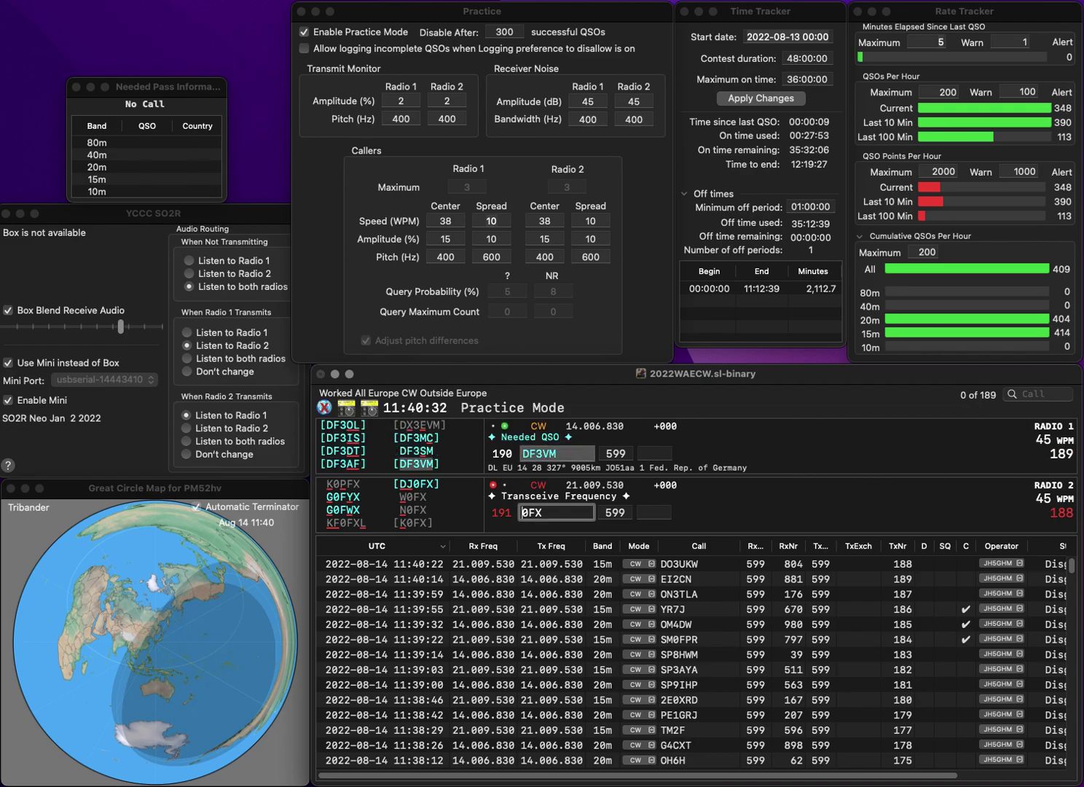
type("DJ")
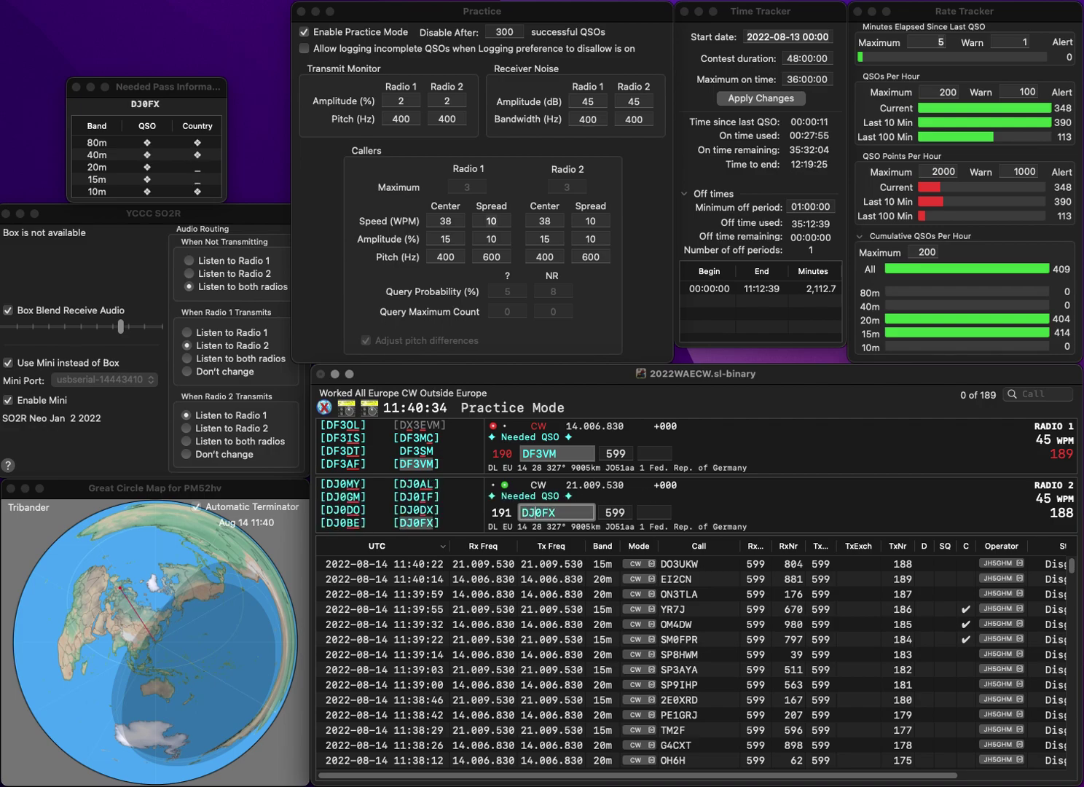
key("Return")
key("space")
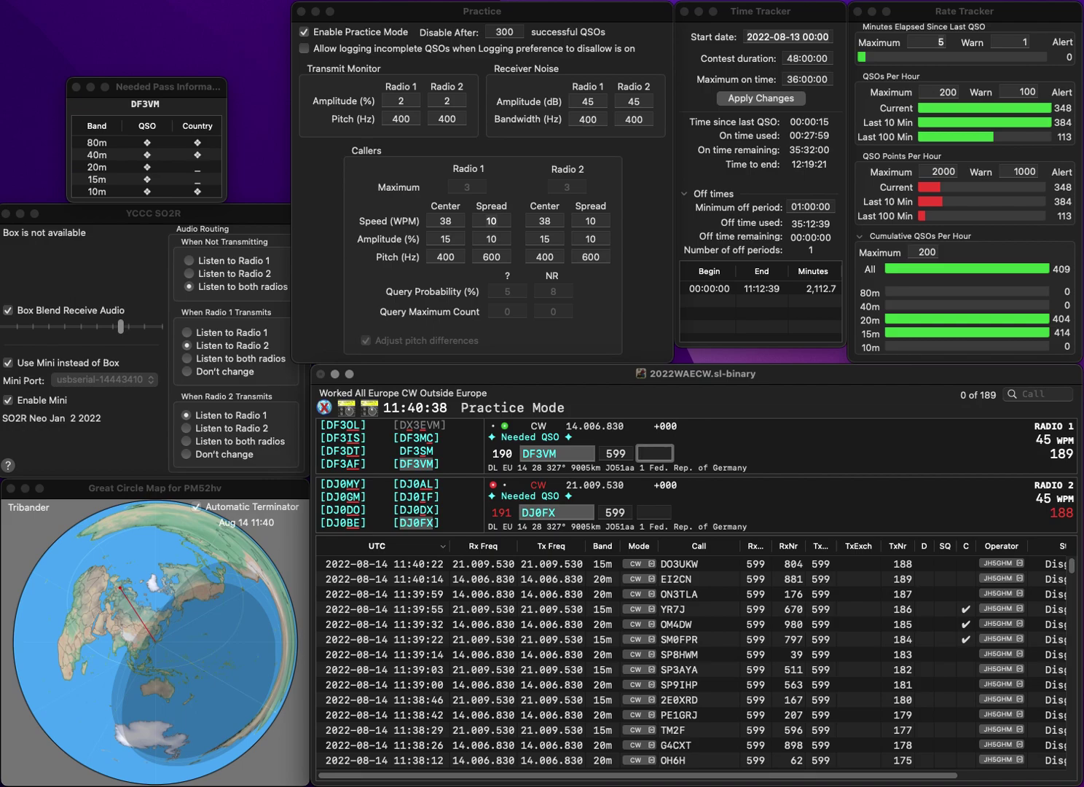
type("530")
key("Return")
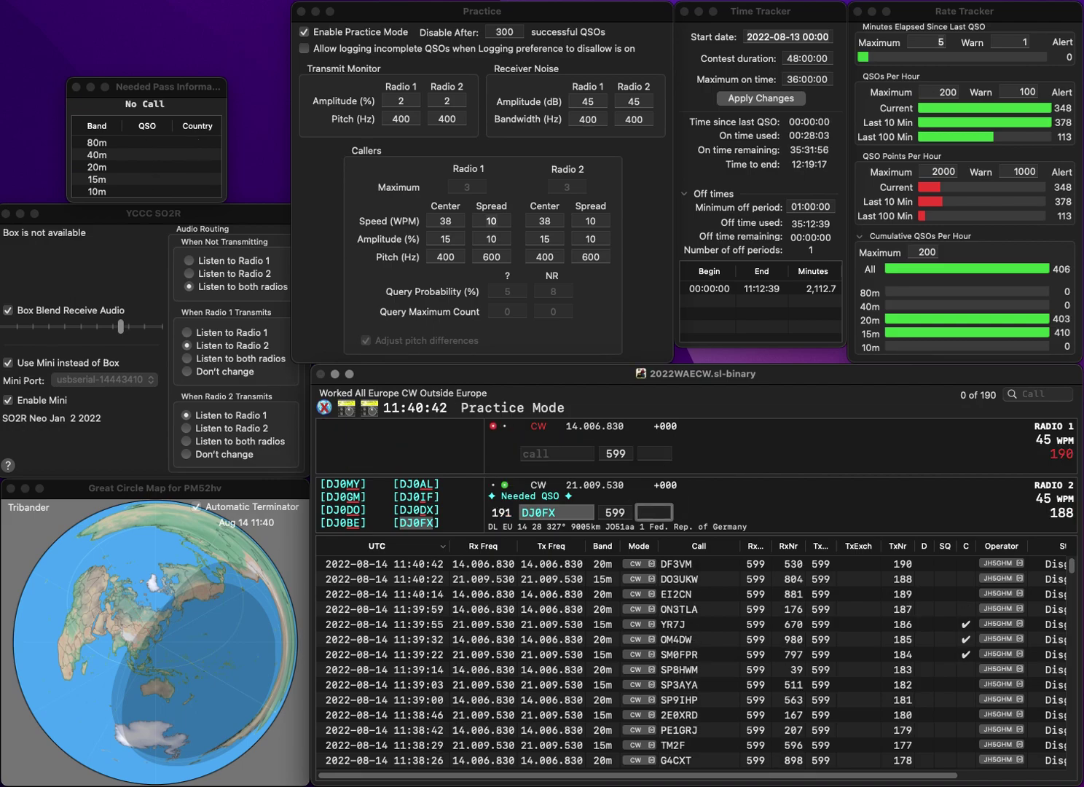
type("533")
key("Return")
Step: Enter the partial calls XSM on Radio 1 and IWRD on Radio 2, answering each caller
type("XSM")
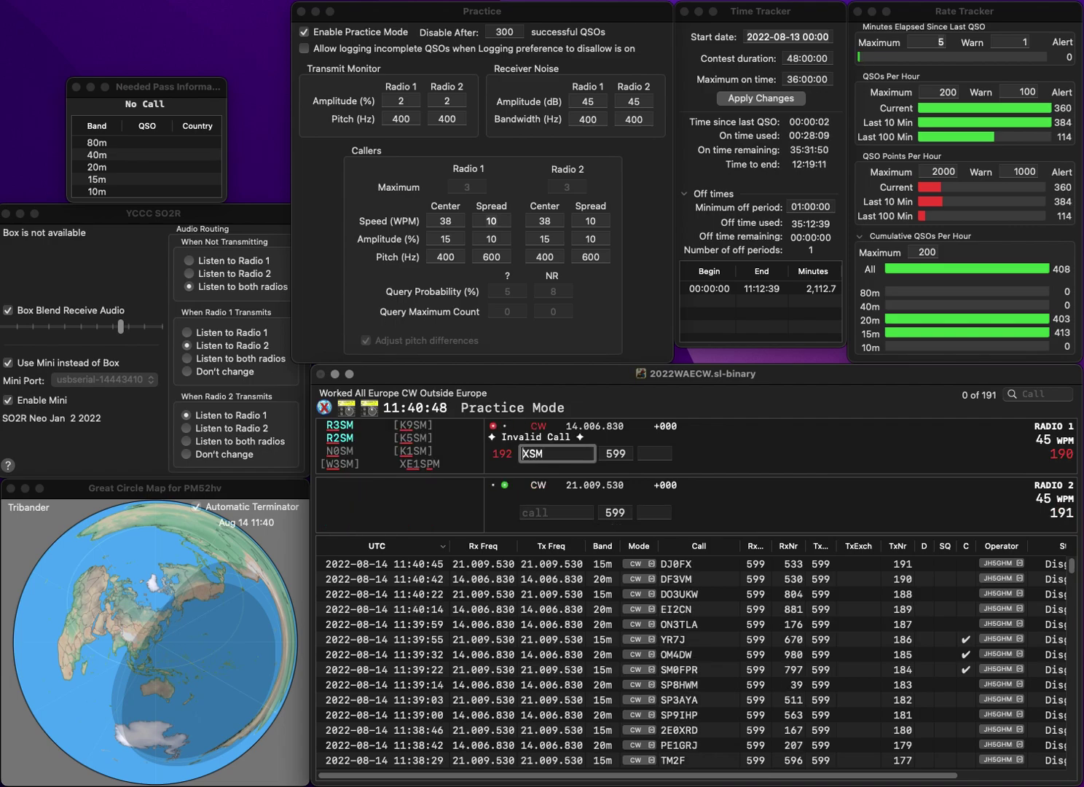
key("Return")
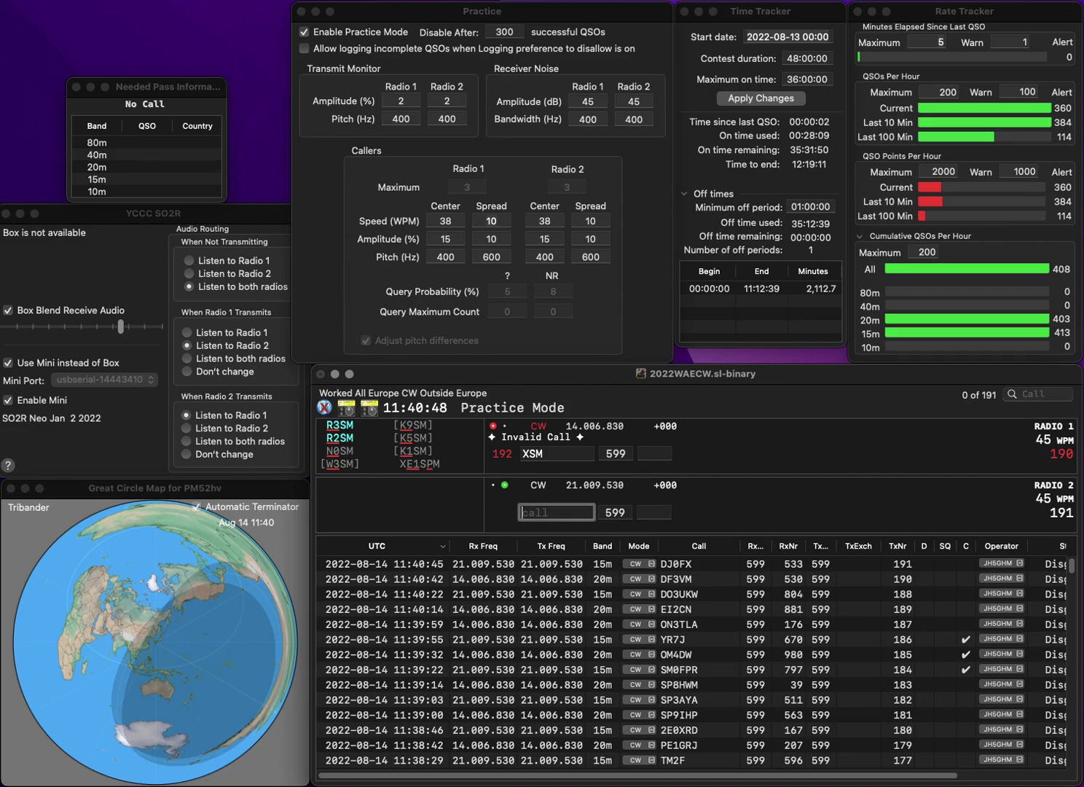
type("IWRD")
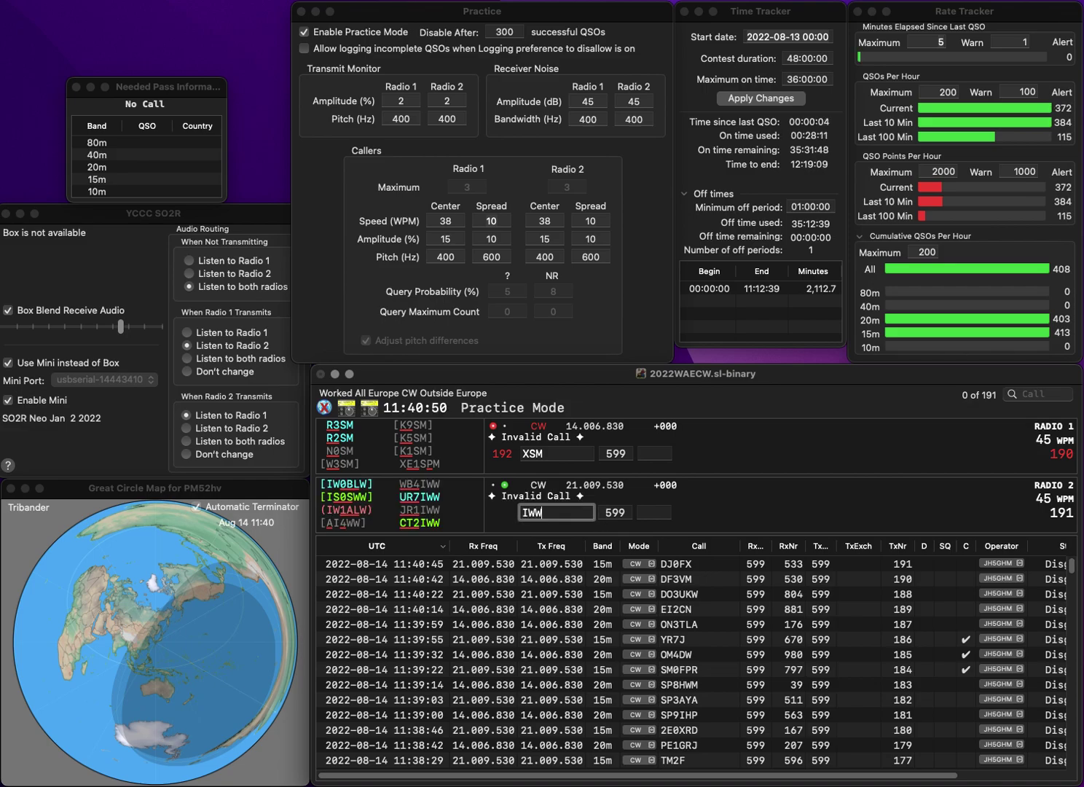
key("Return")
type("SM")
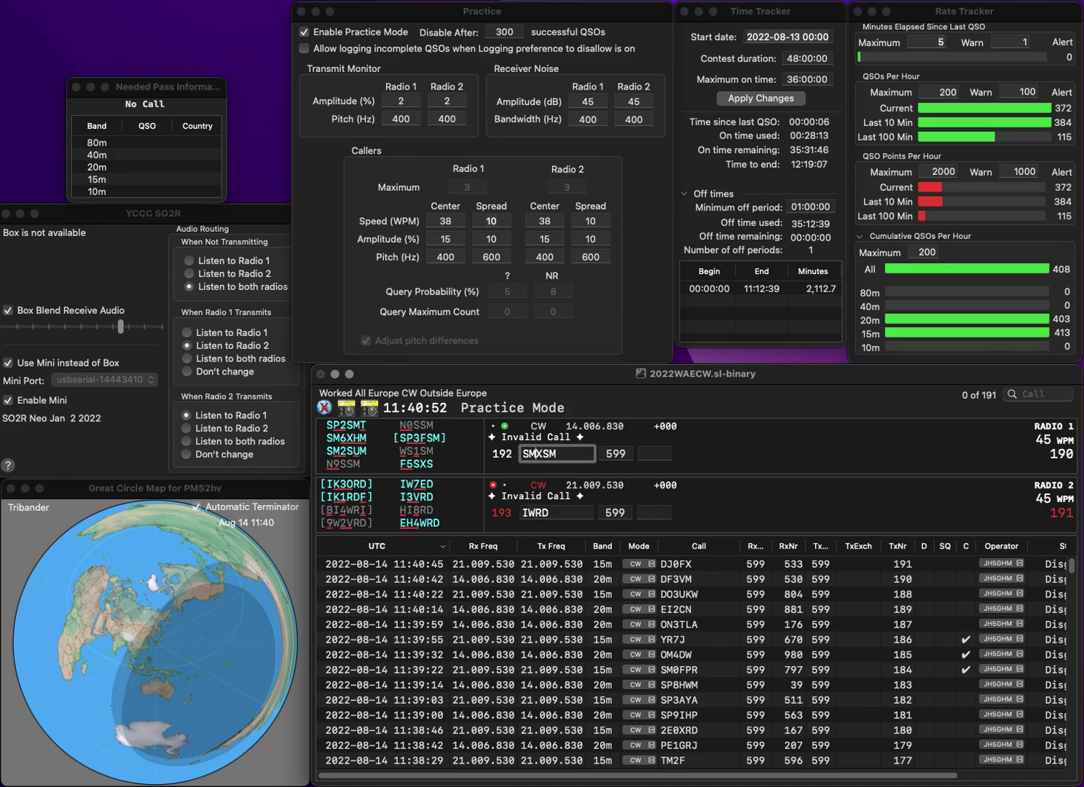
type("6XH")
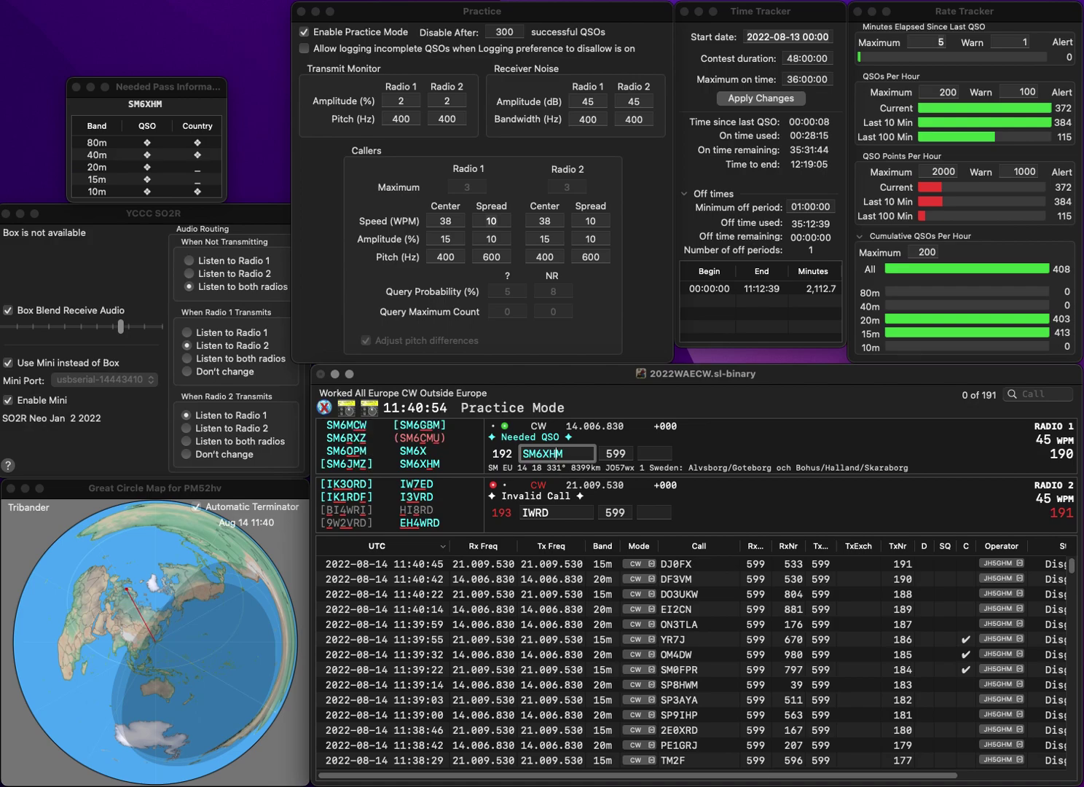
key("Return")
key("Delete")
type("EH4")
key("Return")
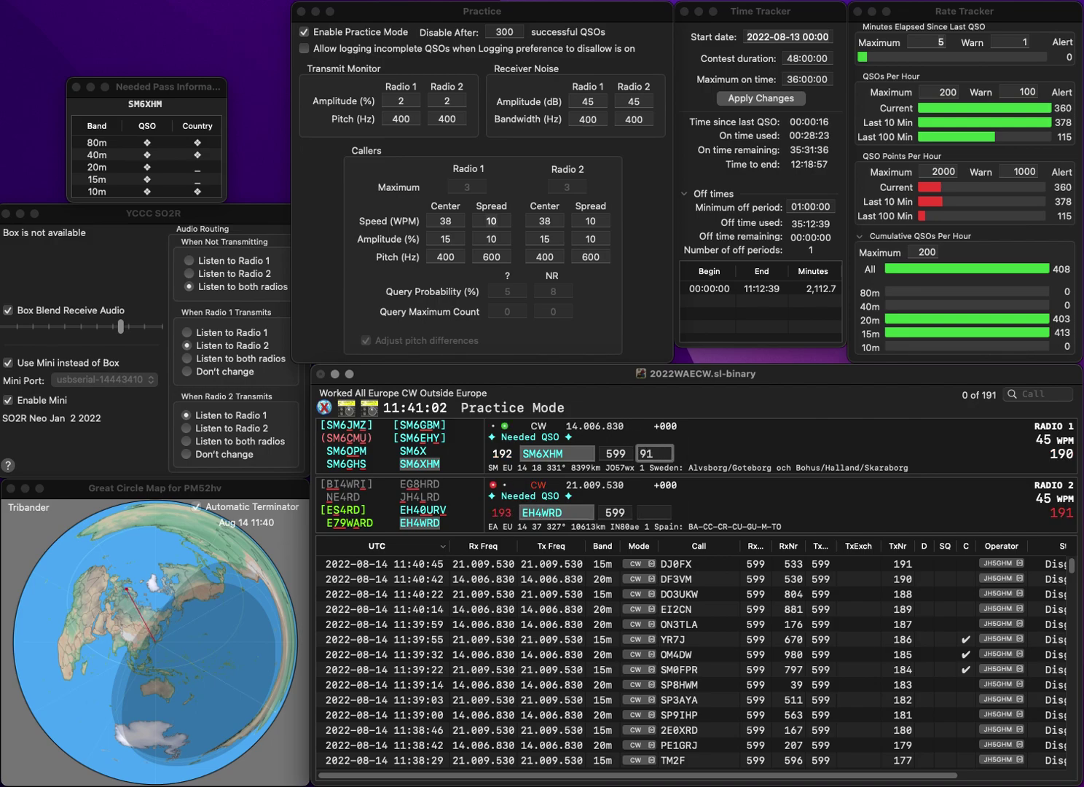
key("Return")
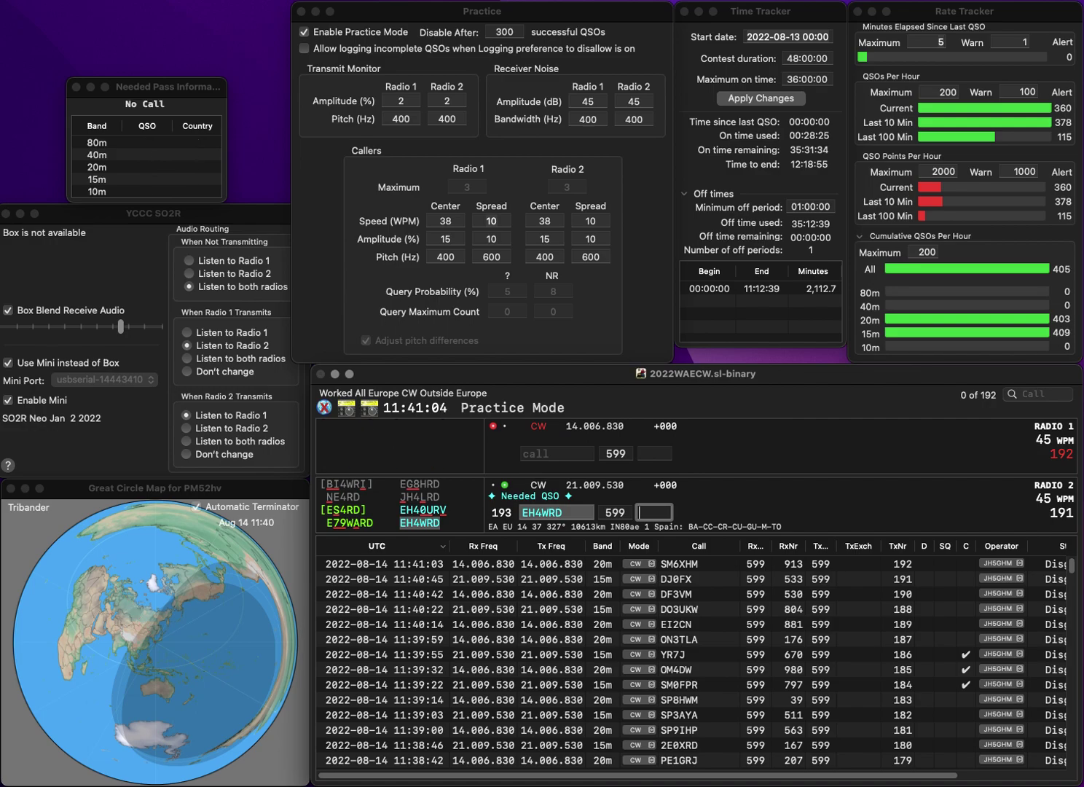
type("107")
key("Return")
type("YL3A")
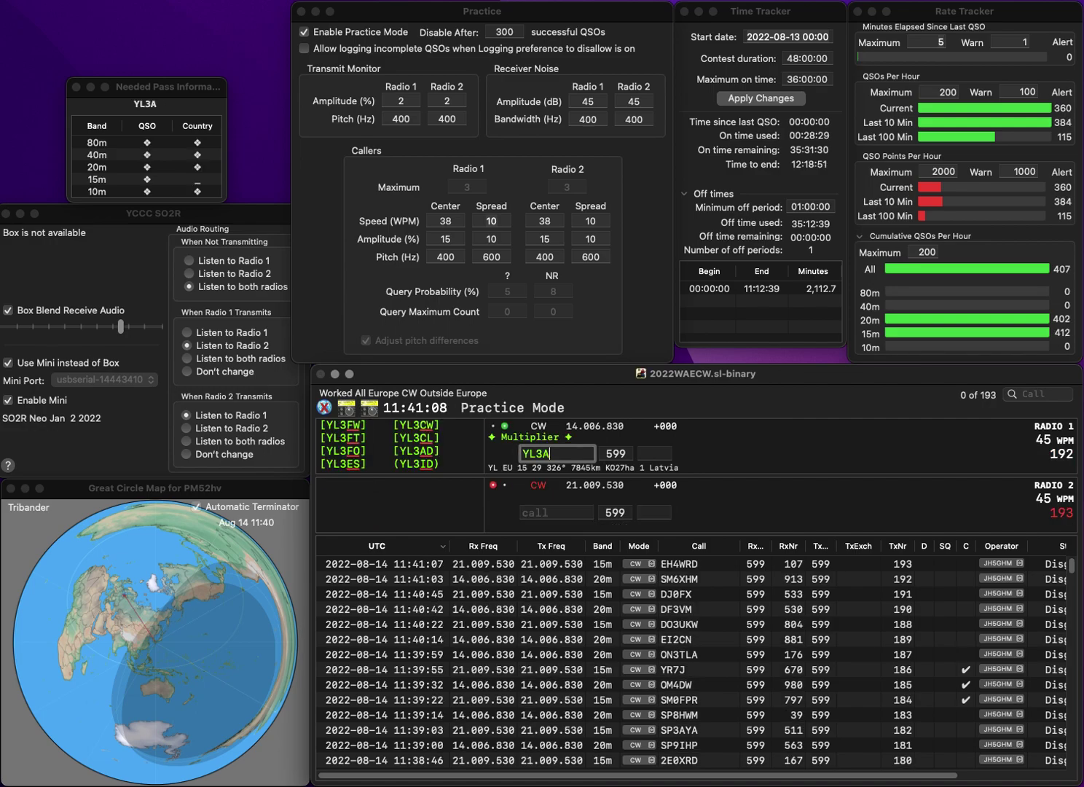
type("NC")
key("Return")
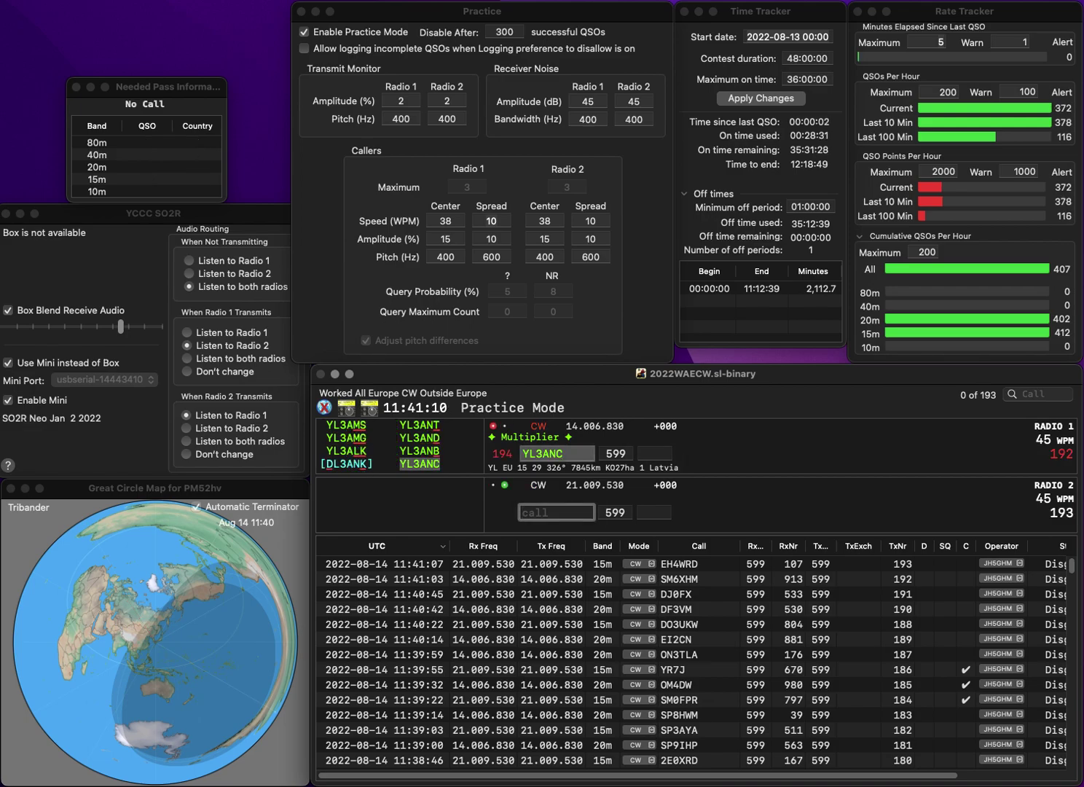
type("IZ3WUW")
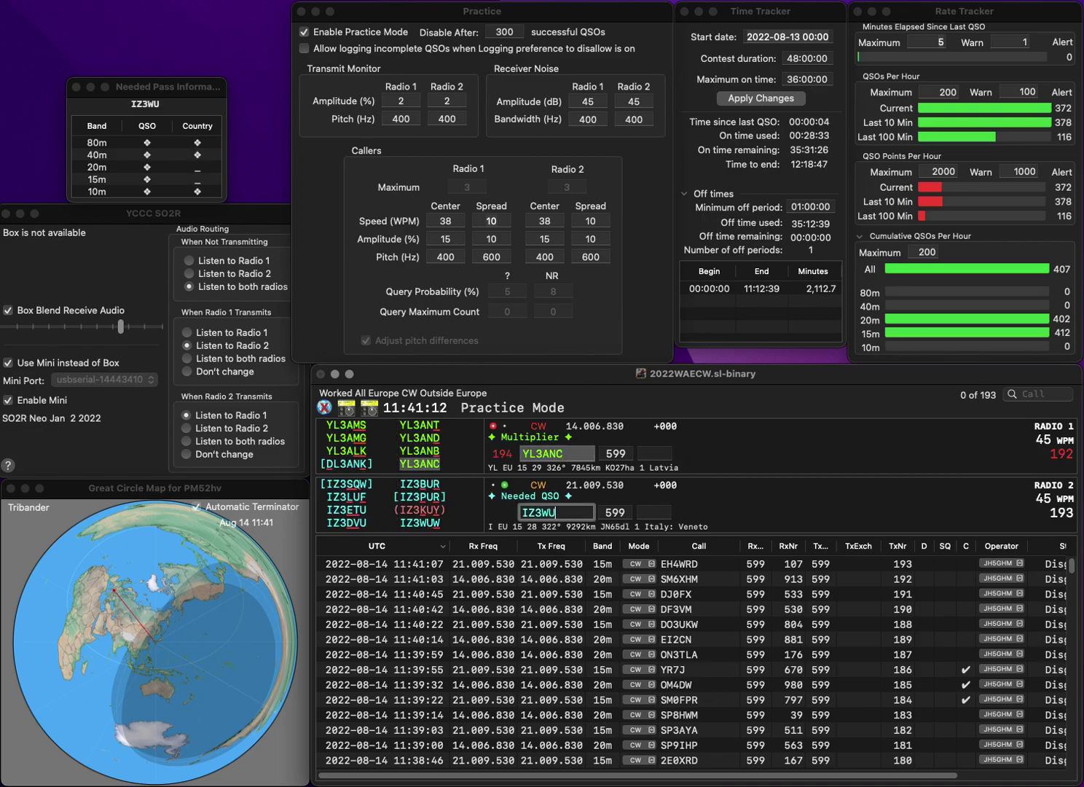
key("Return")
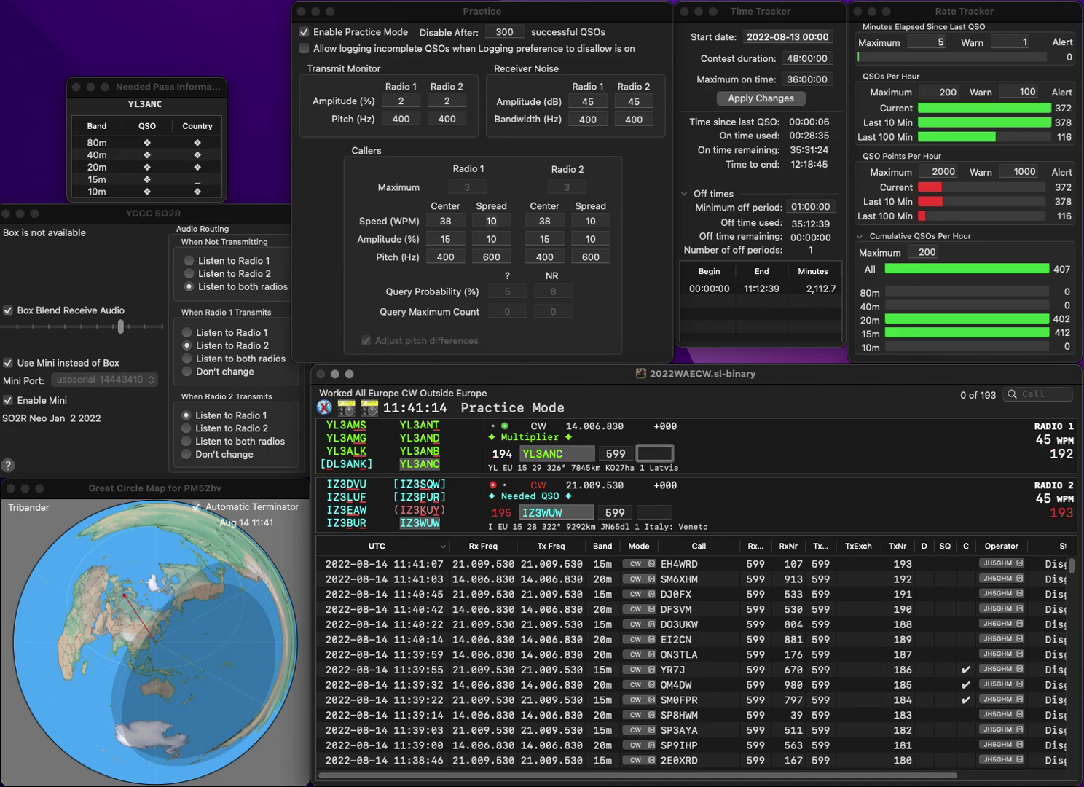
type("417")
key("Return")
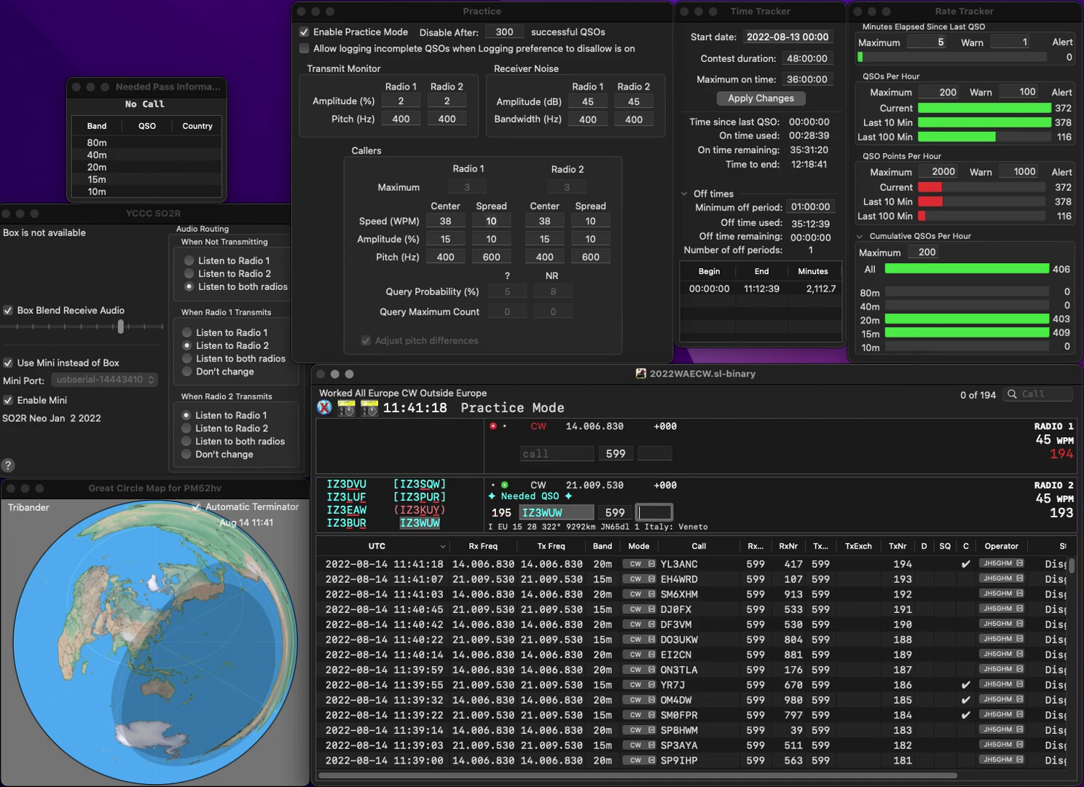
type("302")
key("Return")
type("OH6FXL")
key("Return")
type("1W")
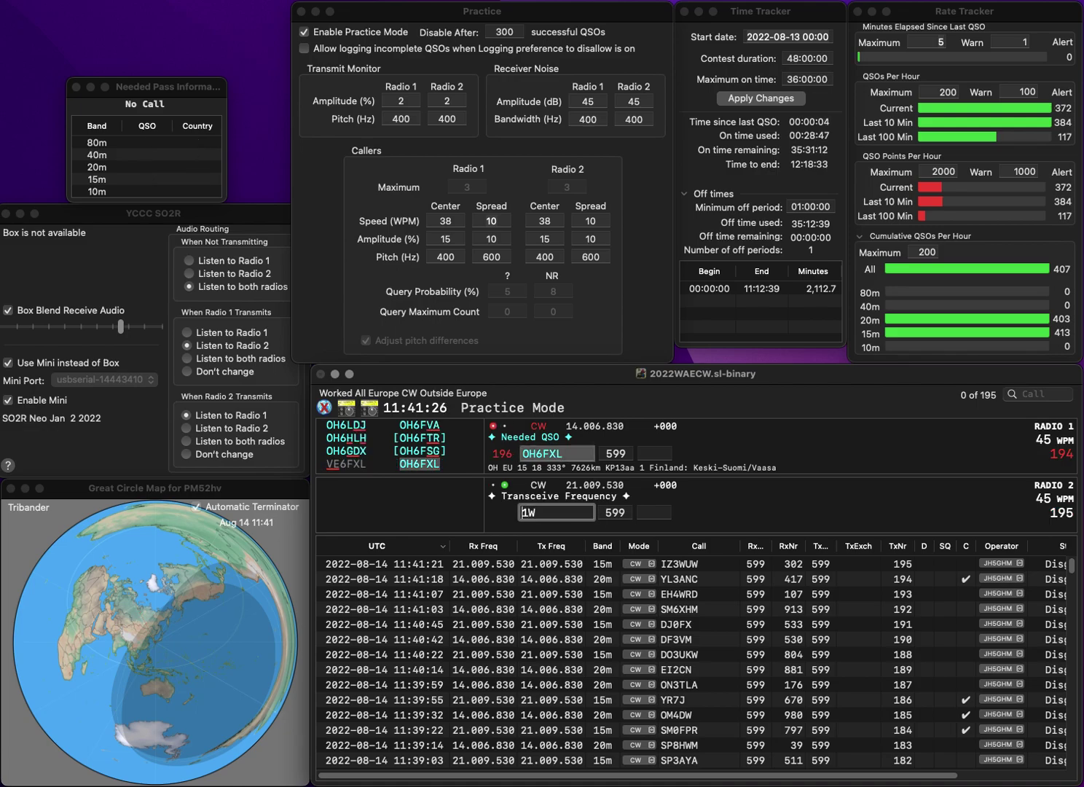
key("Tab")
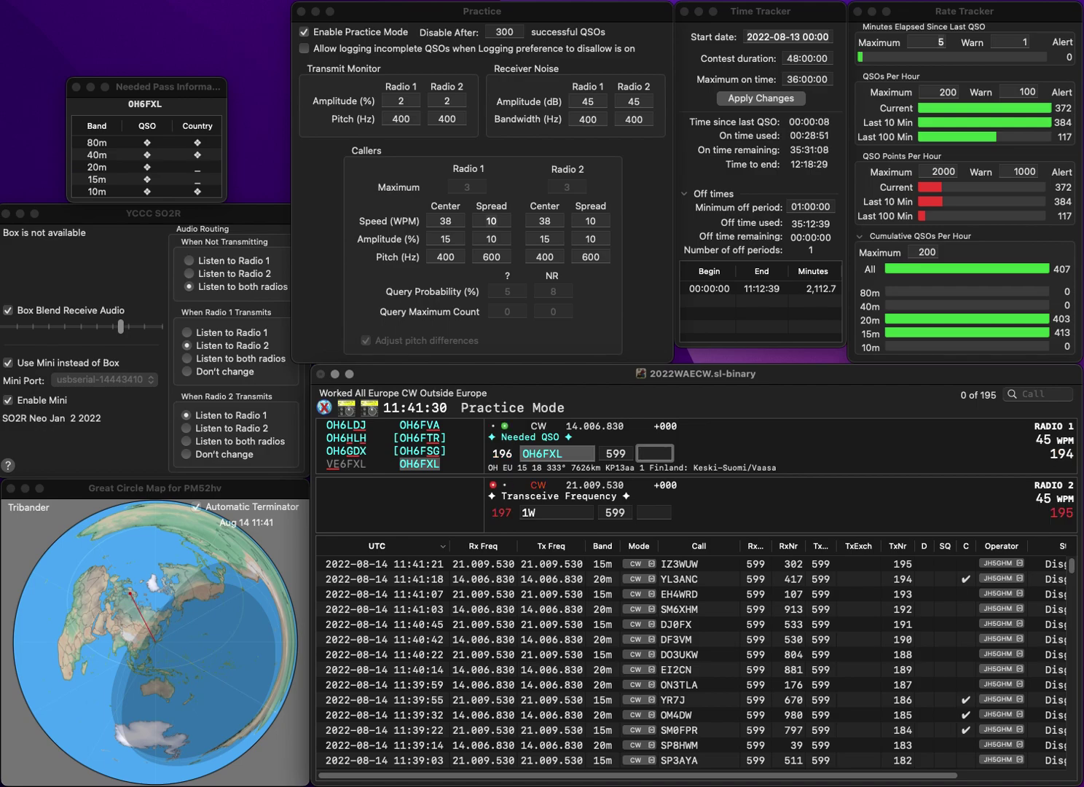
Step: Log OH6FXL on Radio 1 with received number 584, and correct the Radio 2 call to SP2W, sending its exchange
type("584")
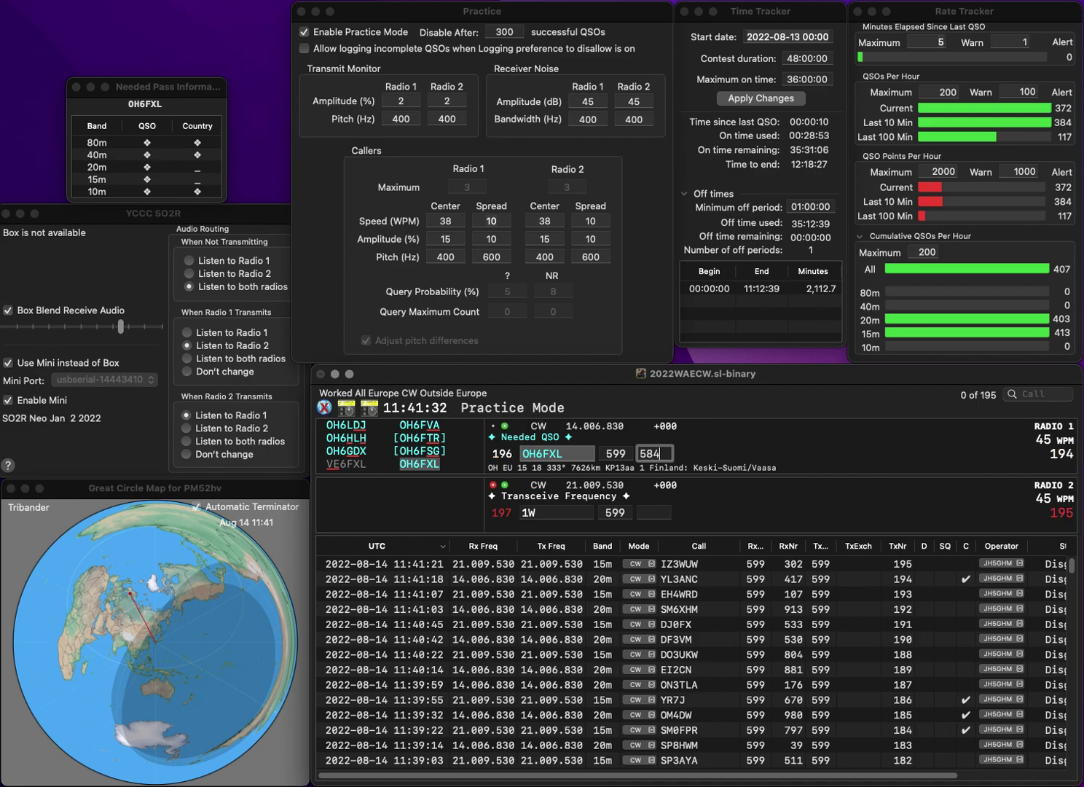
key("Return")
type("SP")
key("Delete")
type("2")
key("Return")
type("DG")
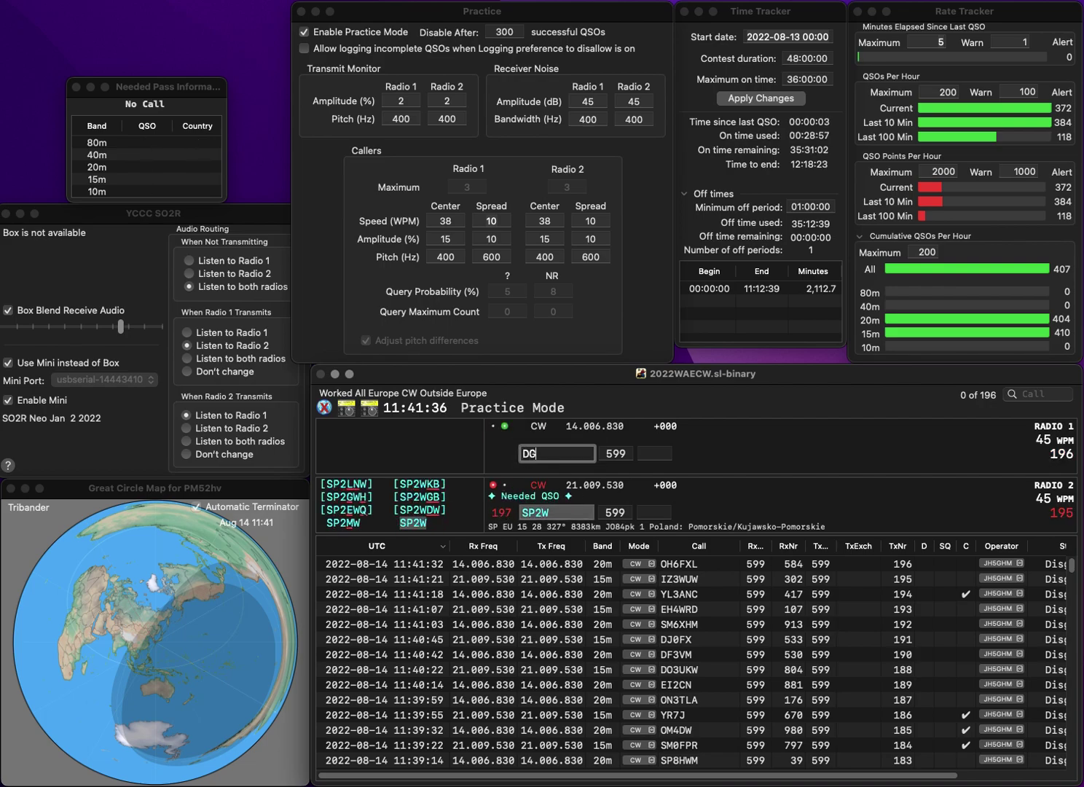
type("2EK")
key("Return")
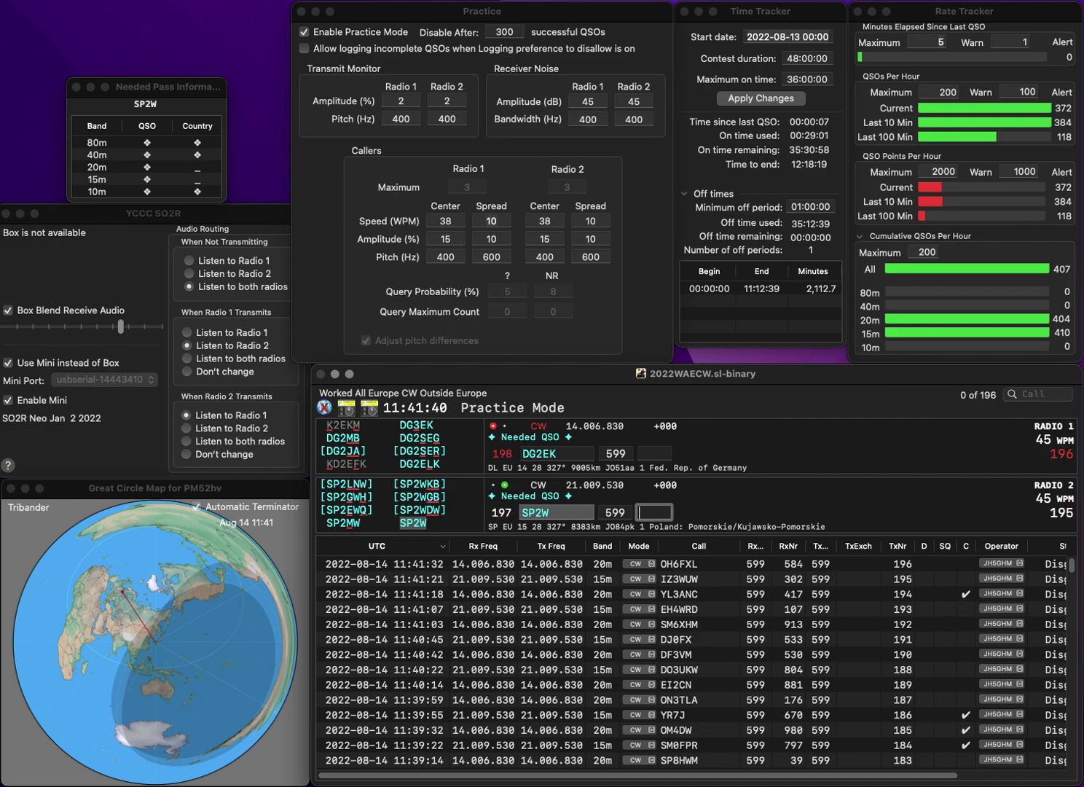
type("22")
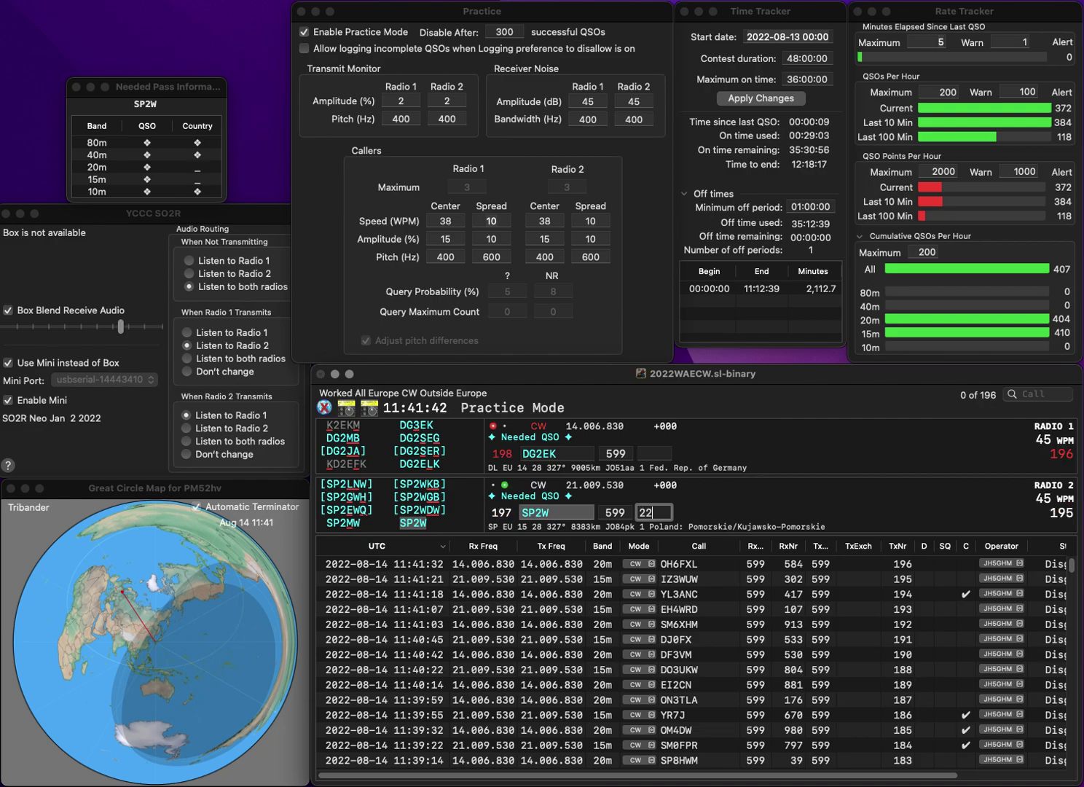
type("3")
key("Return")
key("Tab")
key("Left")
key("Left")
key("BackSpace")
type("3")
key("Return")
Step: Enter the call E72MM on Radio 2 and answer the caller
type("E72GM")
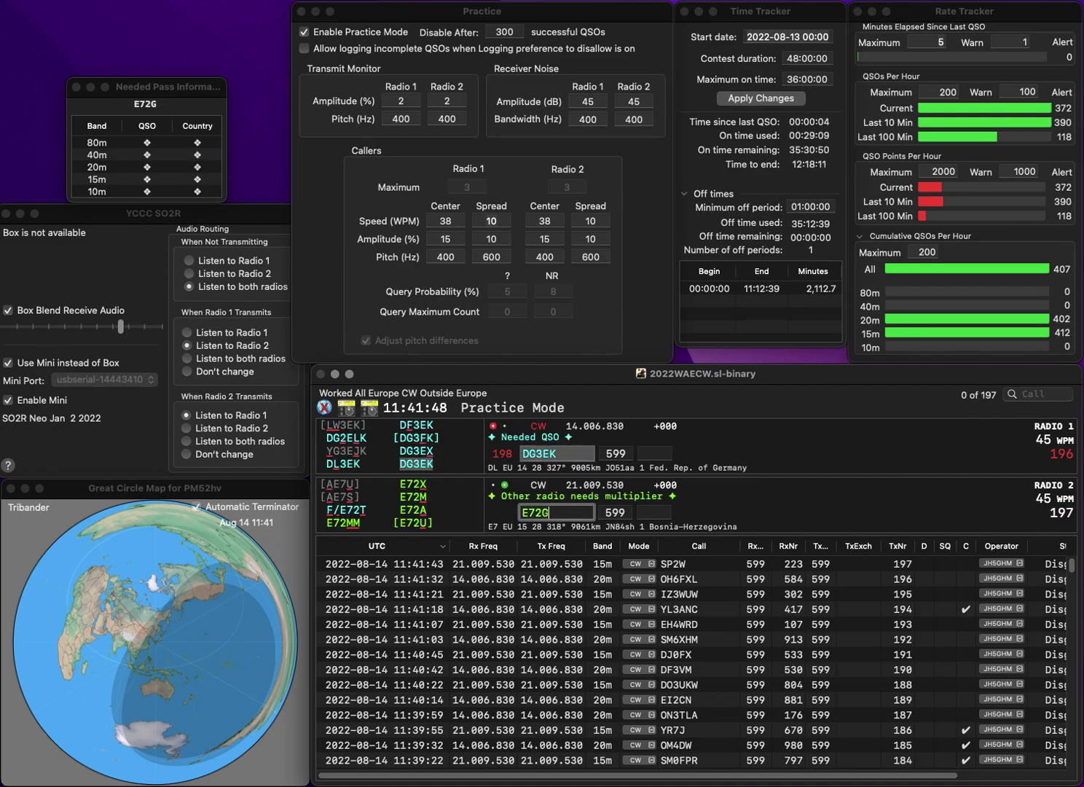
key("Left")
key("BackSpace")
type("M")
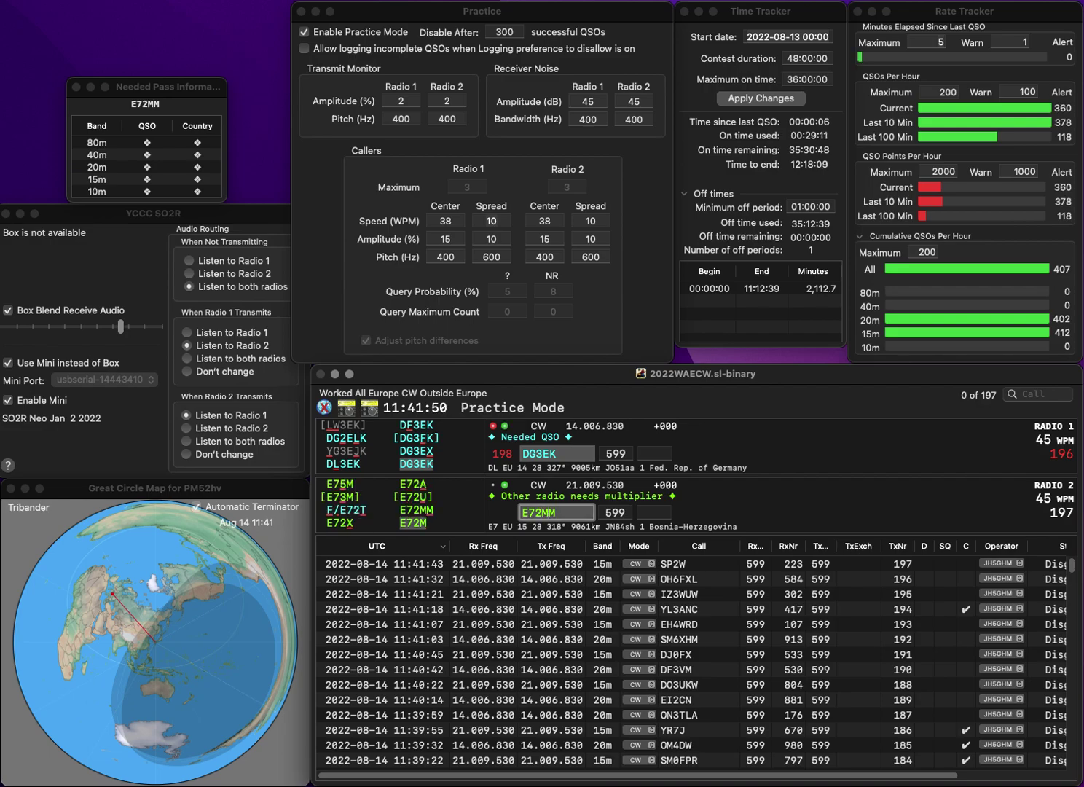
key("Return")
left_click(540, 453)
left_click(655, 454)
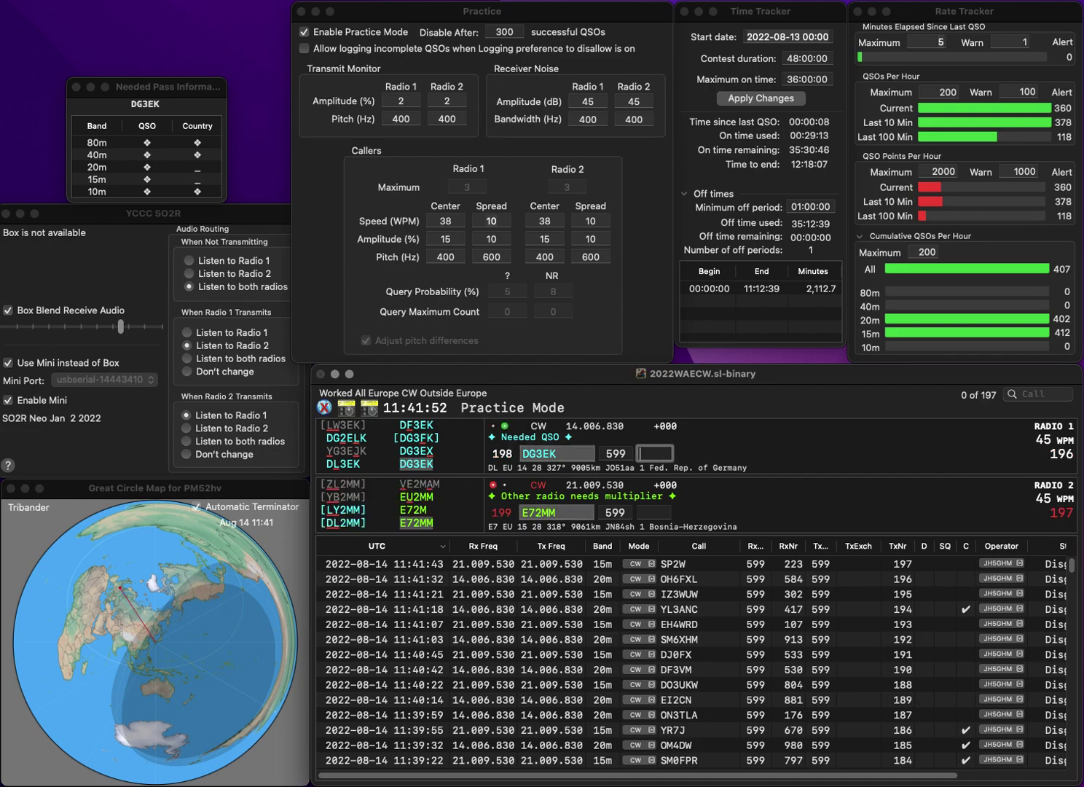
type("383")
key("Return")
left_click(653, 512)
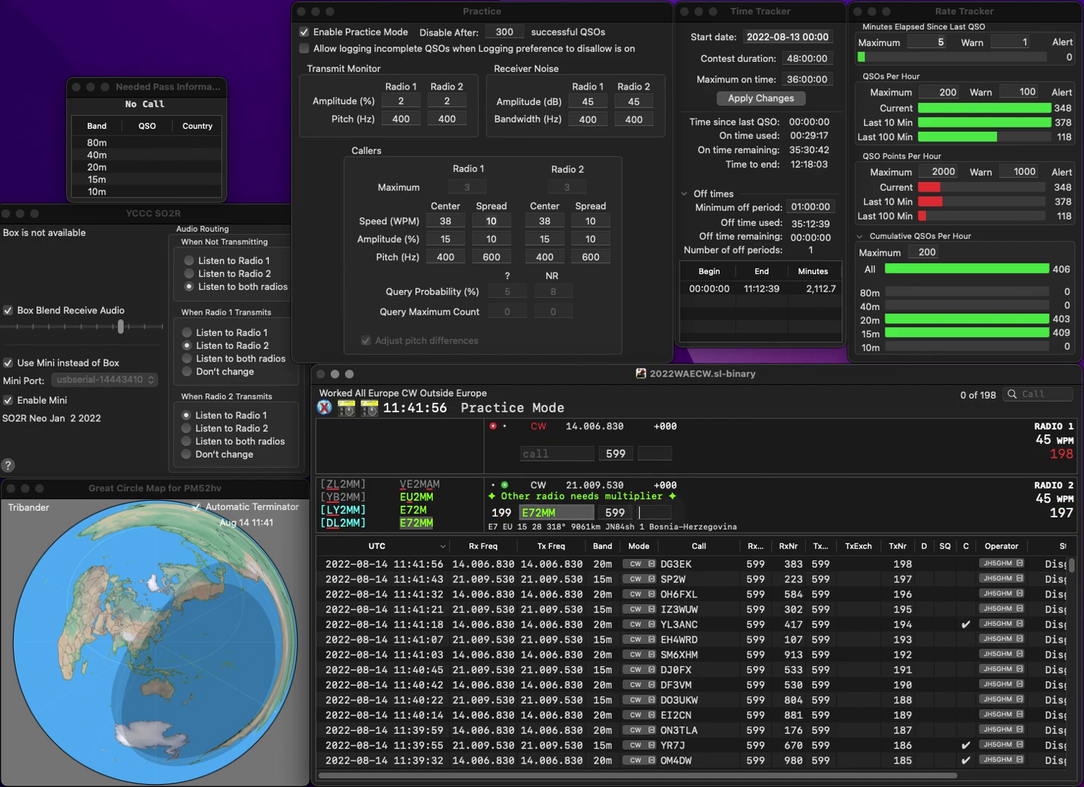
type("50")
key("Return")
type("1YEDIK")
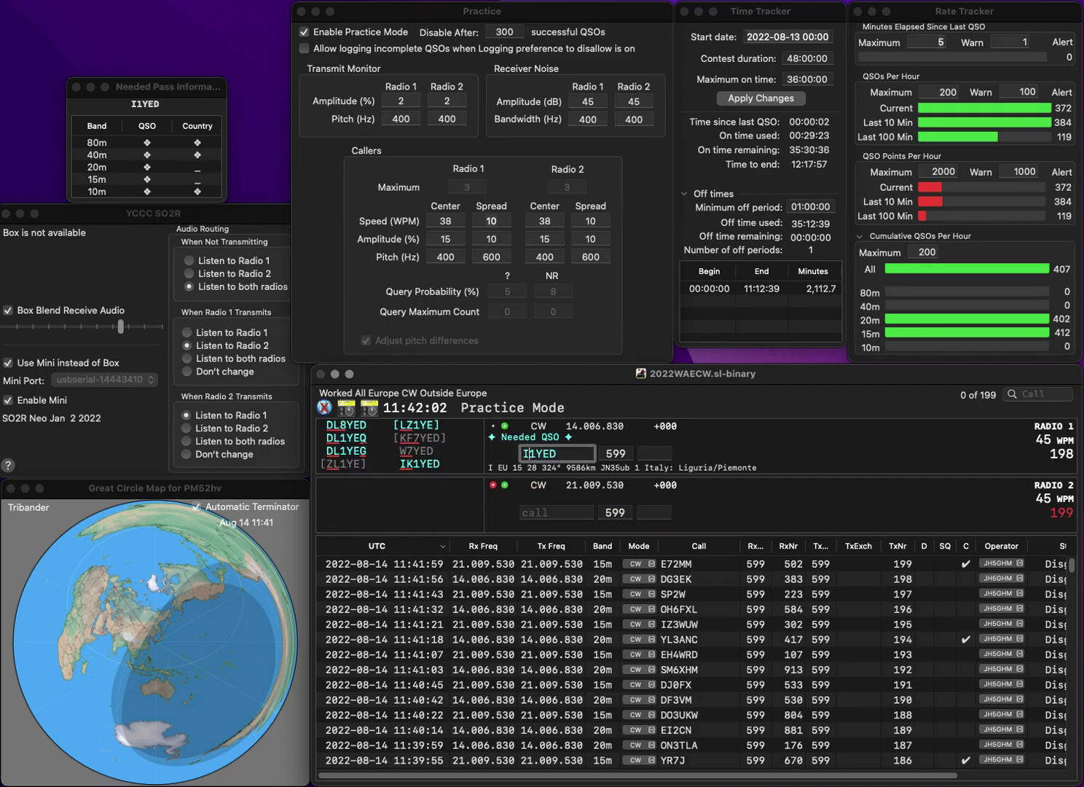
key("Return")
type("4HPY")
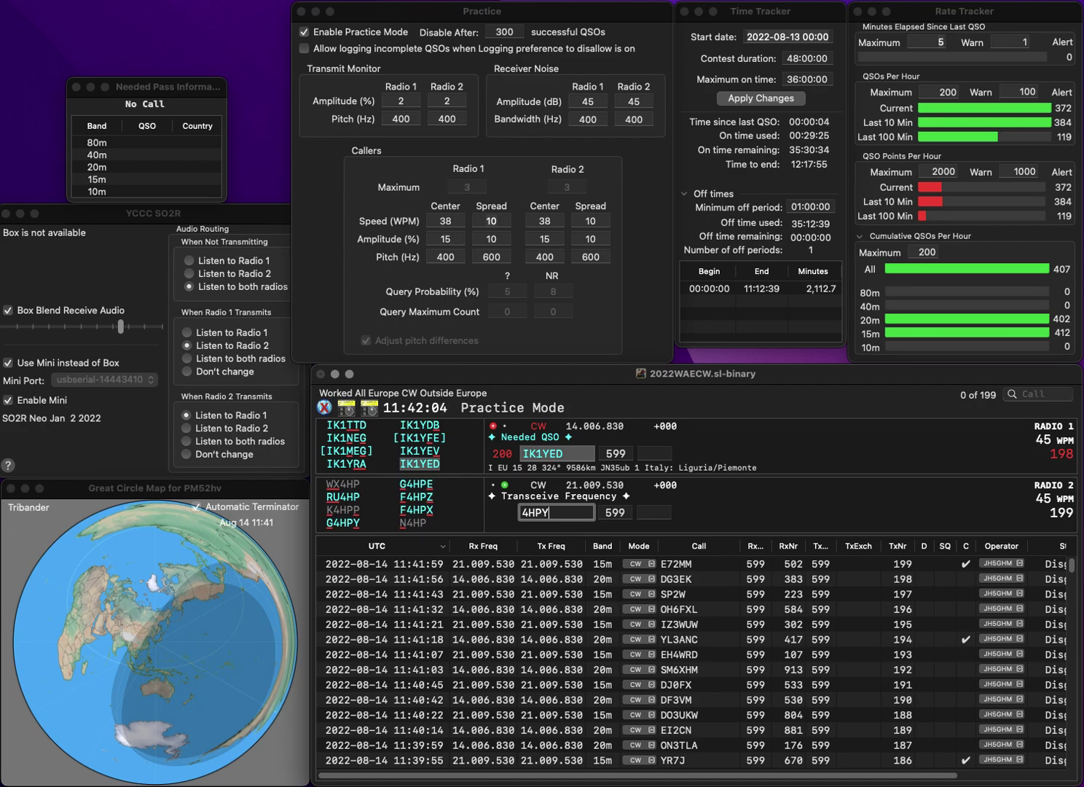
key("Return")
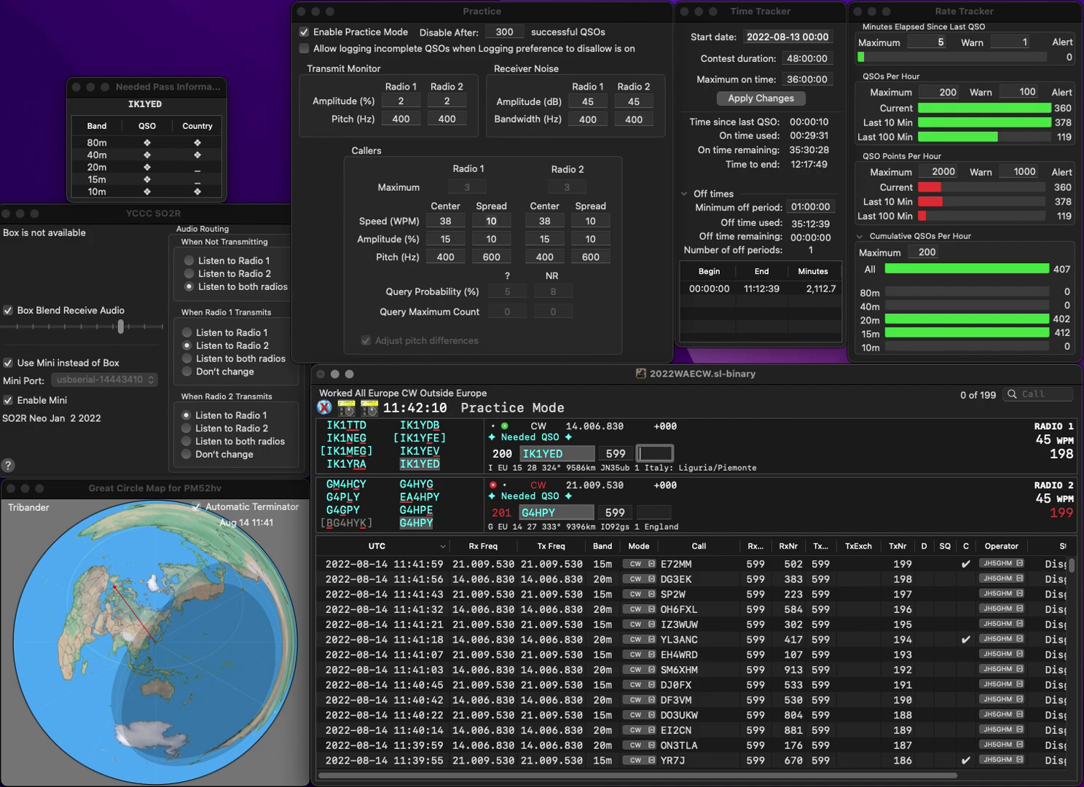
type("75")
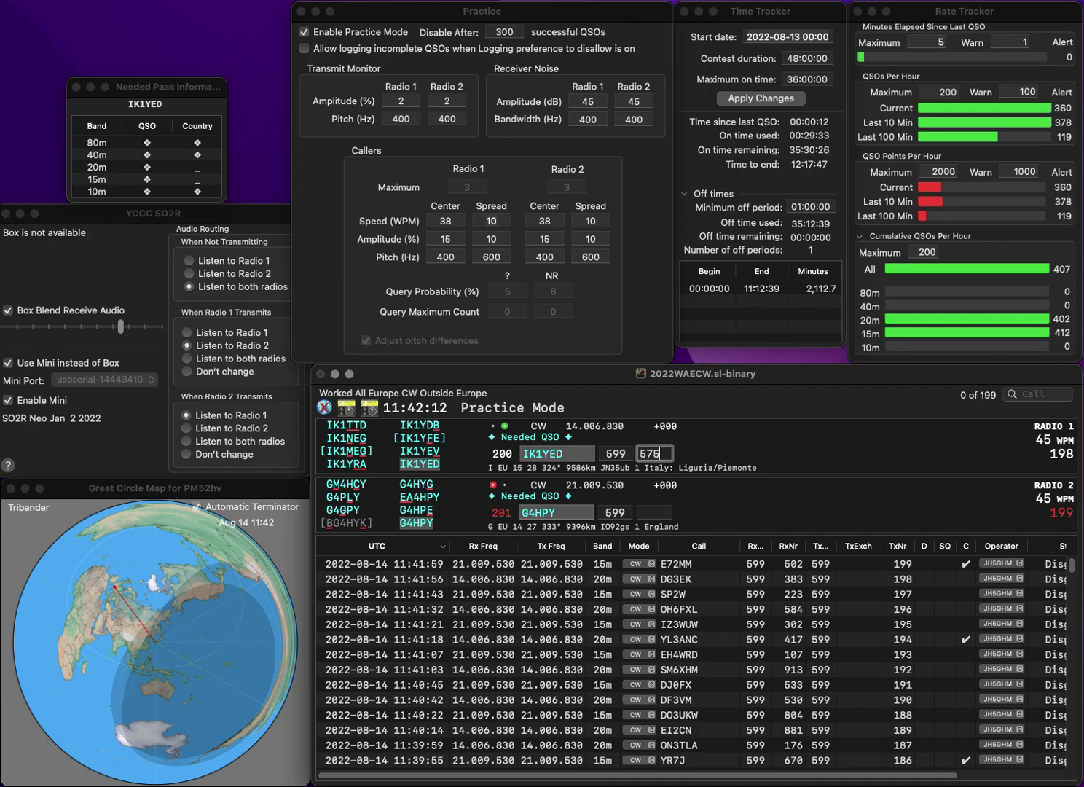
key("Return")
key("space")
type("94")
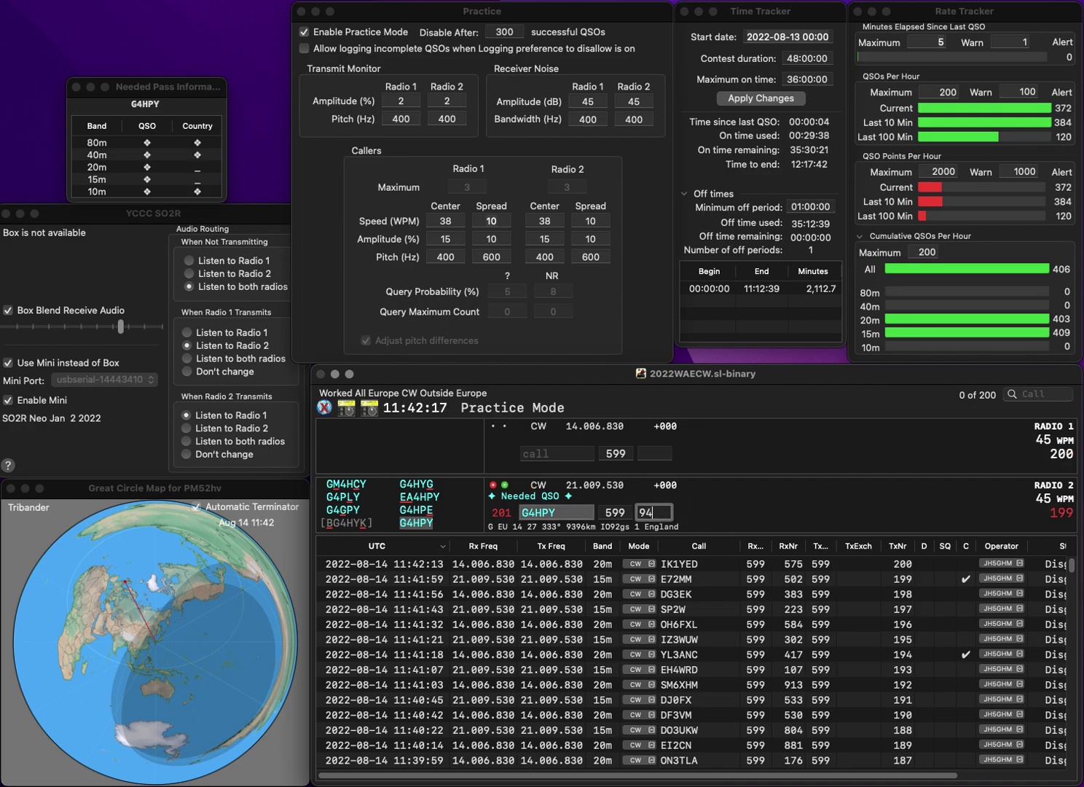
type("3")
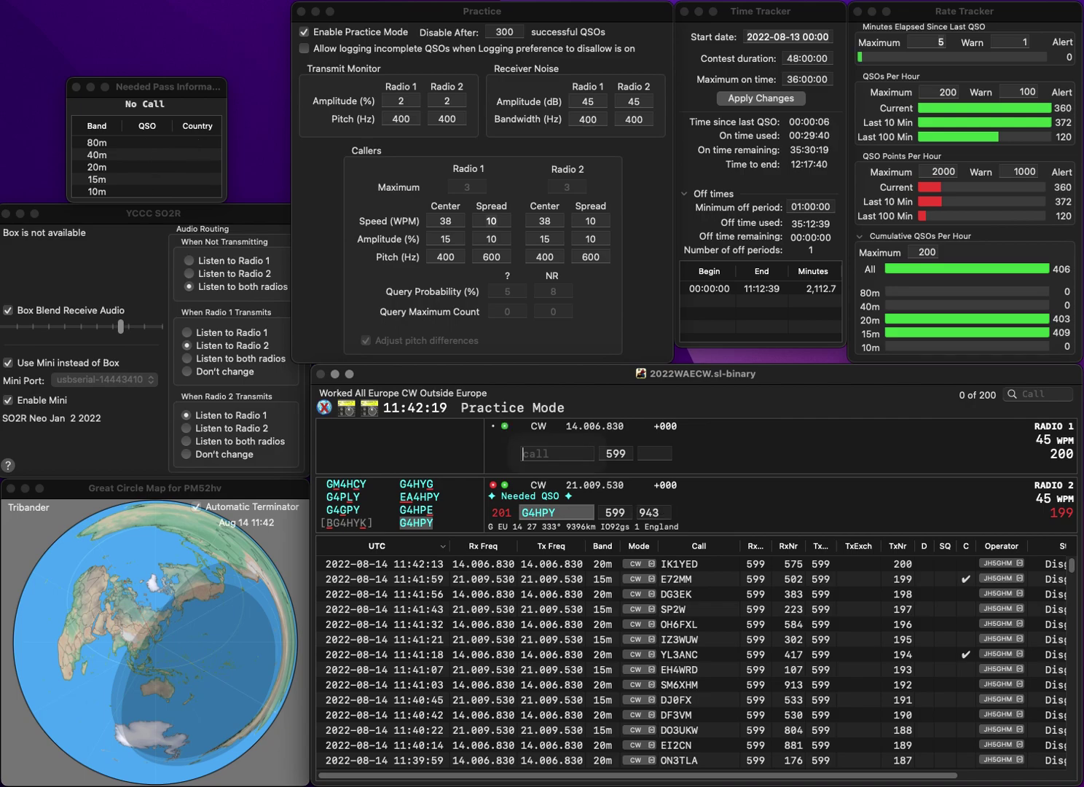
key("Return")
Step: Enter the calls SN3J on Radio 1 and UT5RB on Radio 2, answering each caller
type("N3J")
key("Left")
key("Left")
type("S")
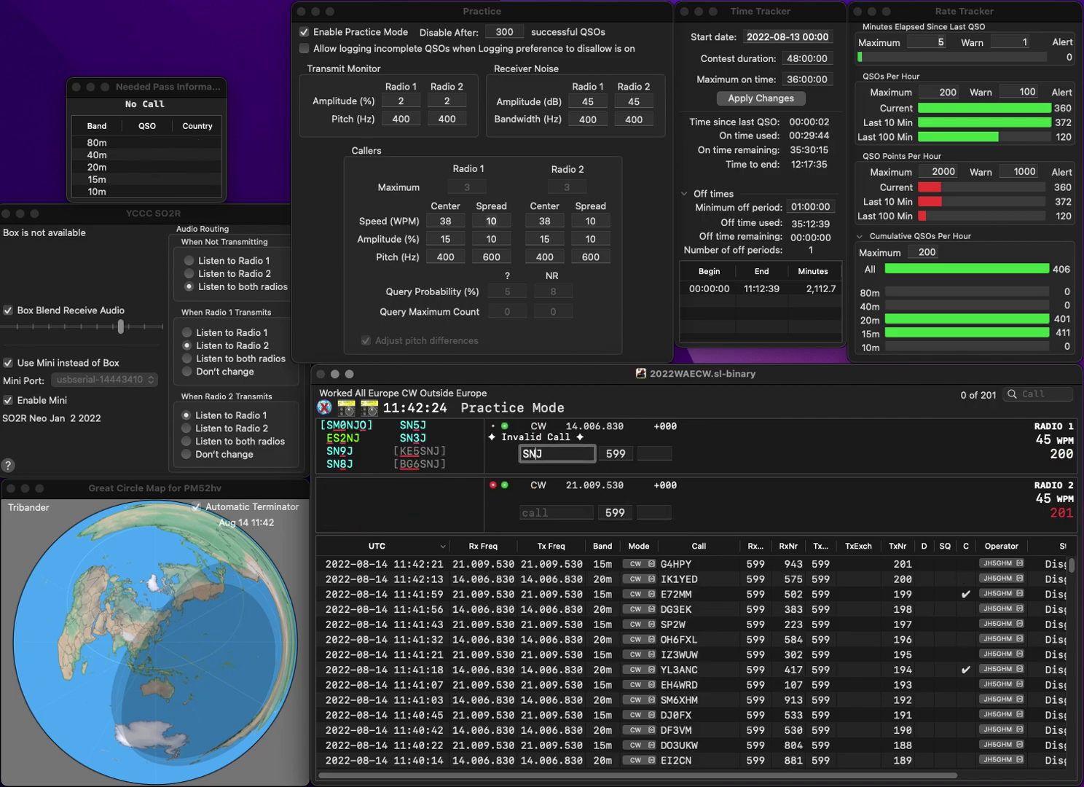
key("Right")
type("3")
key("Return")
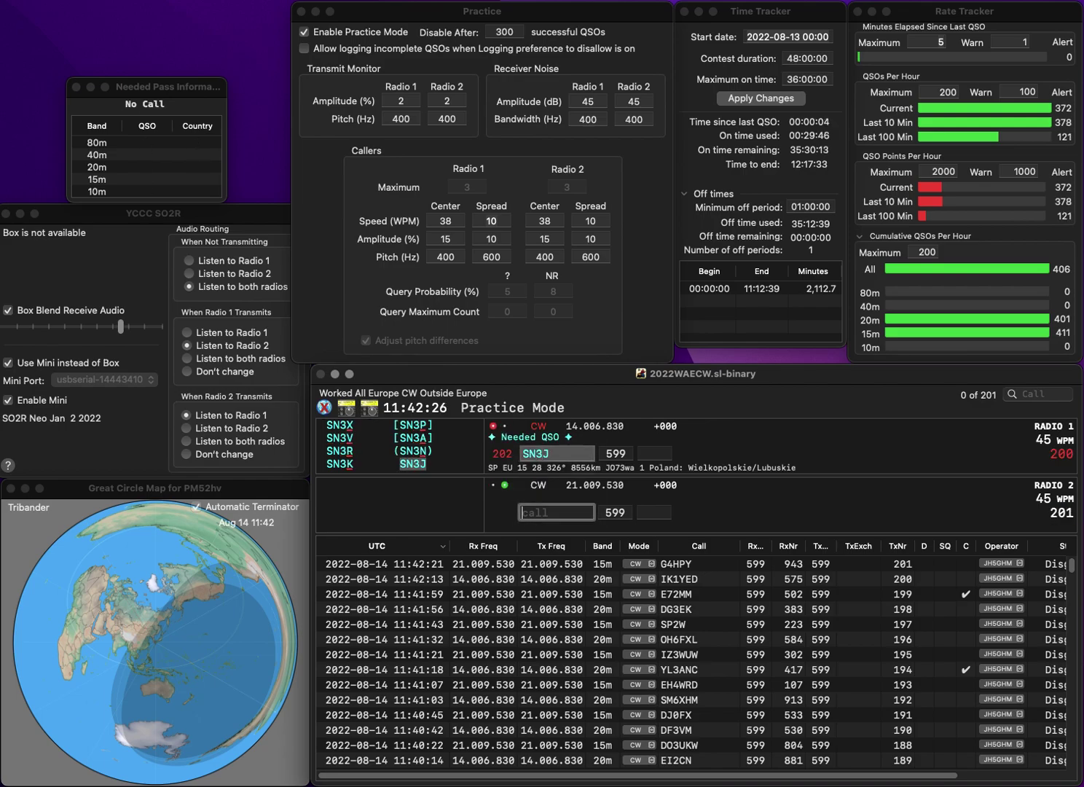
type("UT5RB")
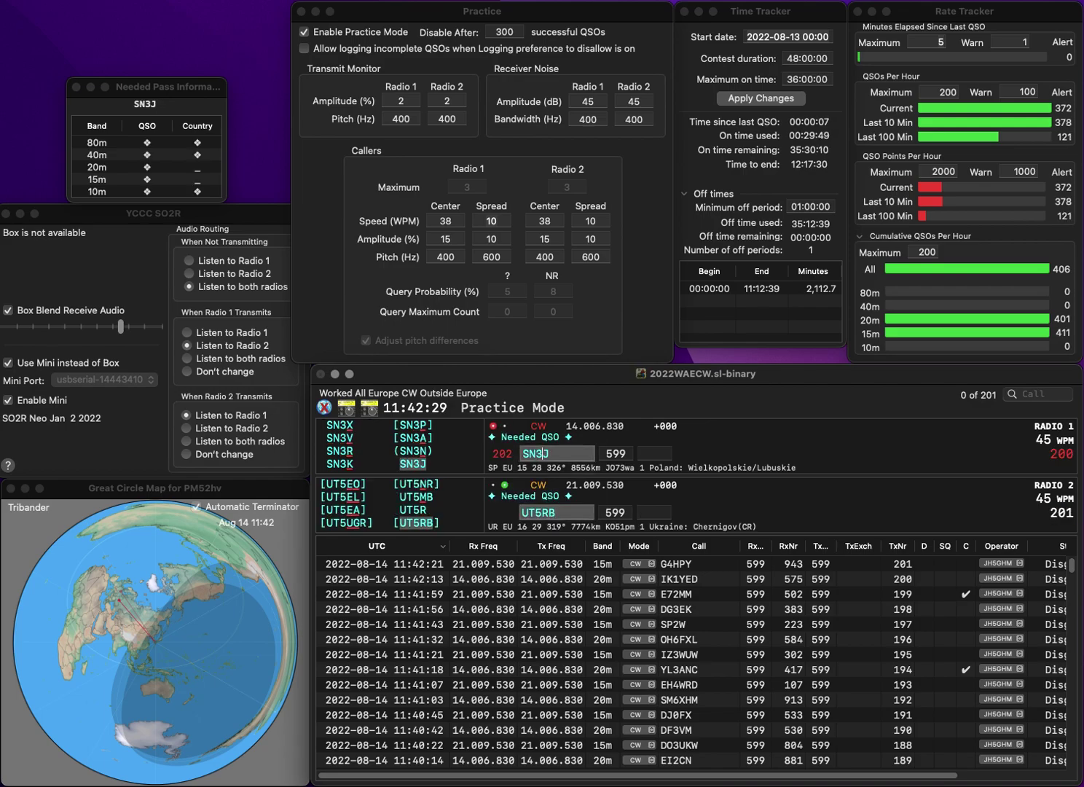
key("Return")
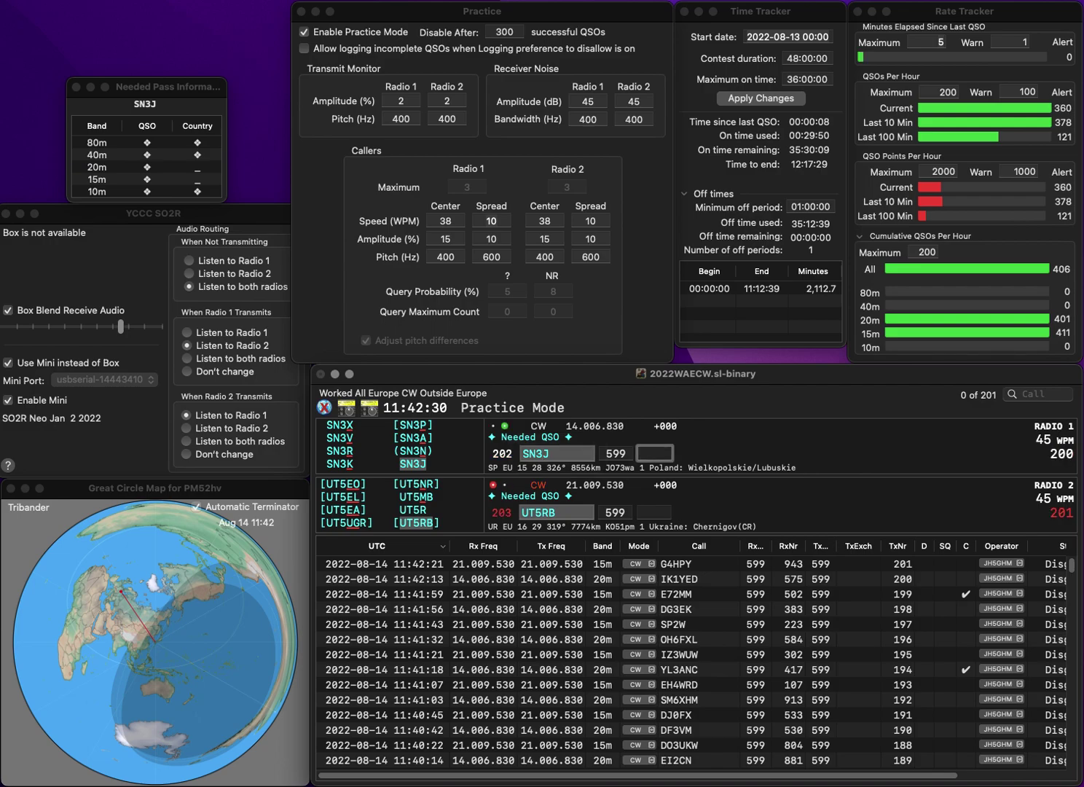
Step: Correct the Radio 1 call to SN5J and send its exchange
key("space")
key("Left")
key("BackSpace")
type("5")
key("Return")
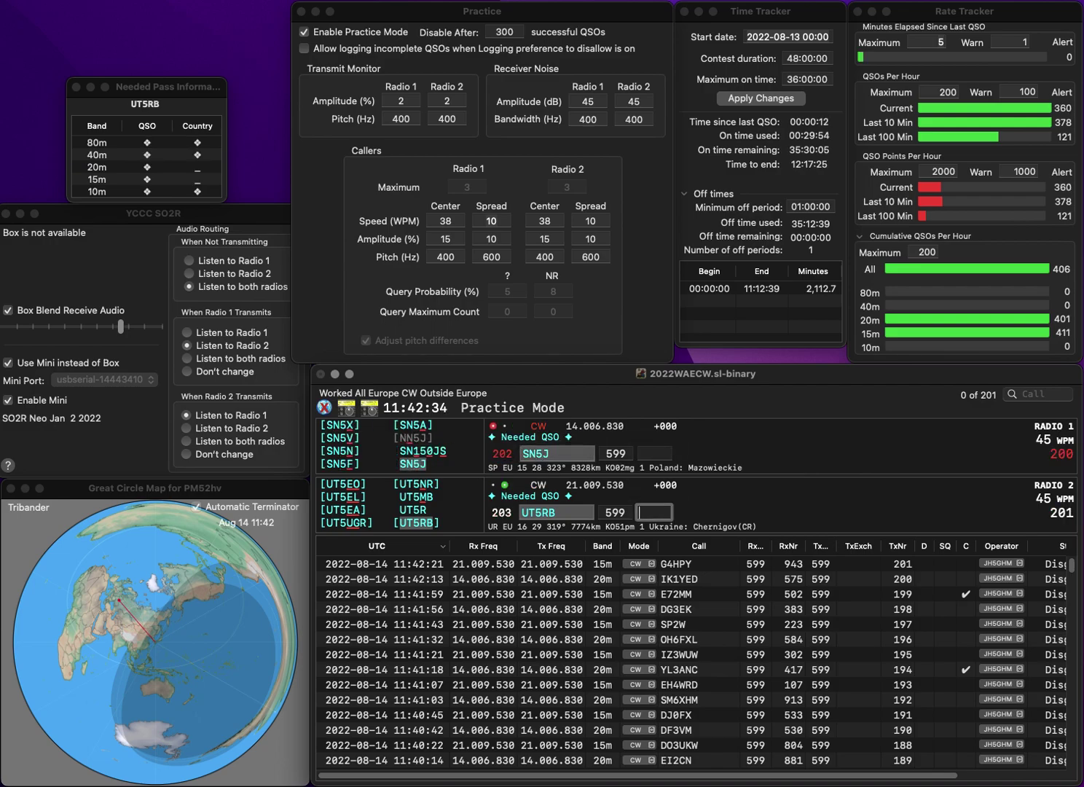
Step: Log UT5RB on Radio 2 with received number 998 and SN5J on Radio 1 with received number 27
type("998")
key("Return")
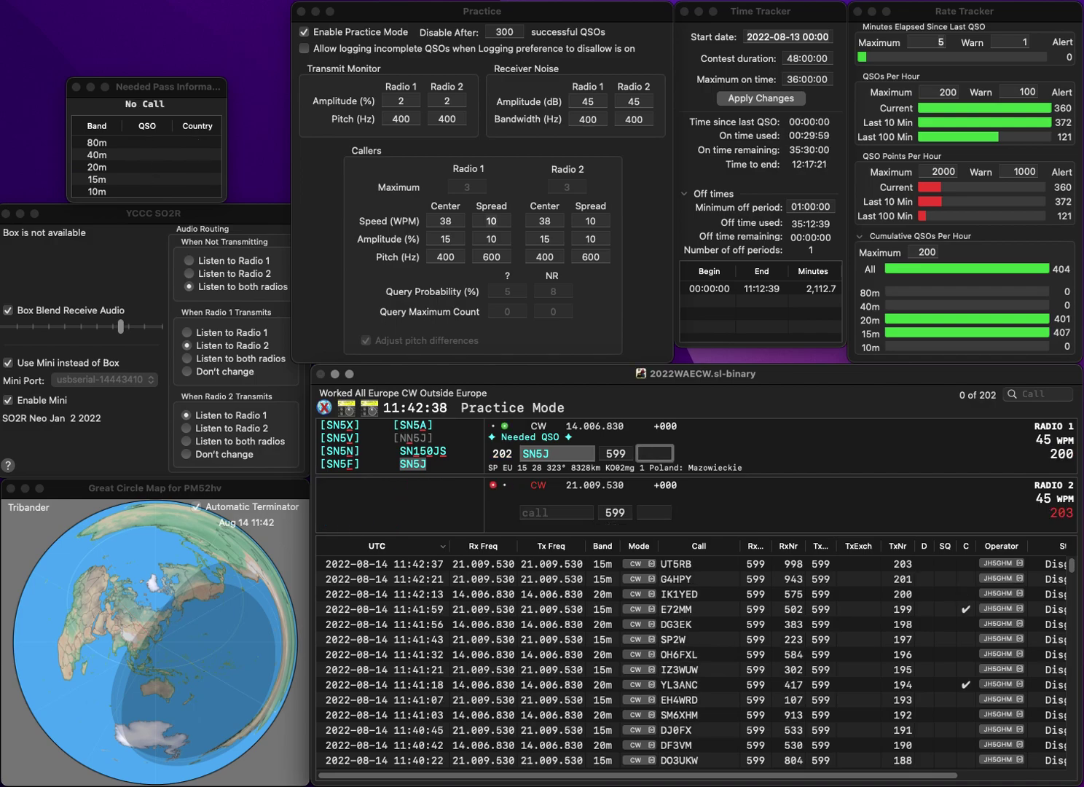
type("27")
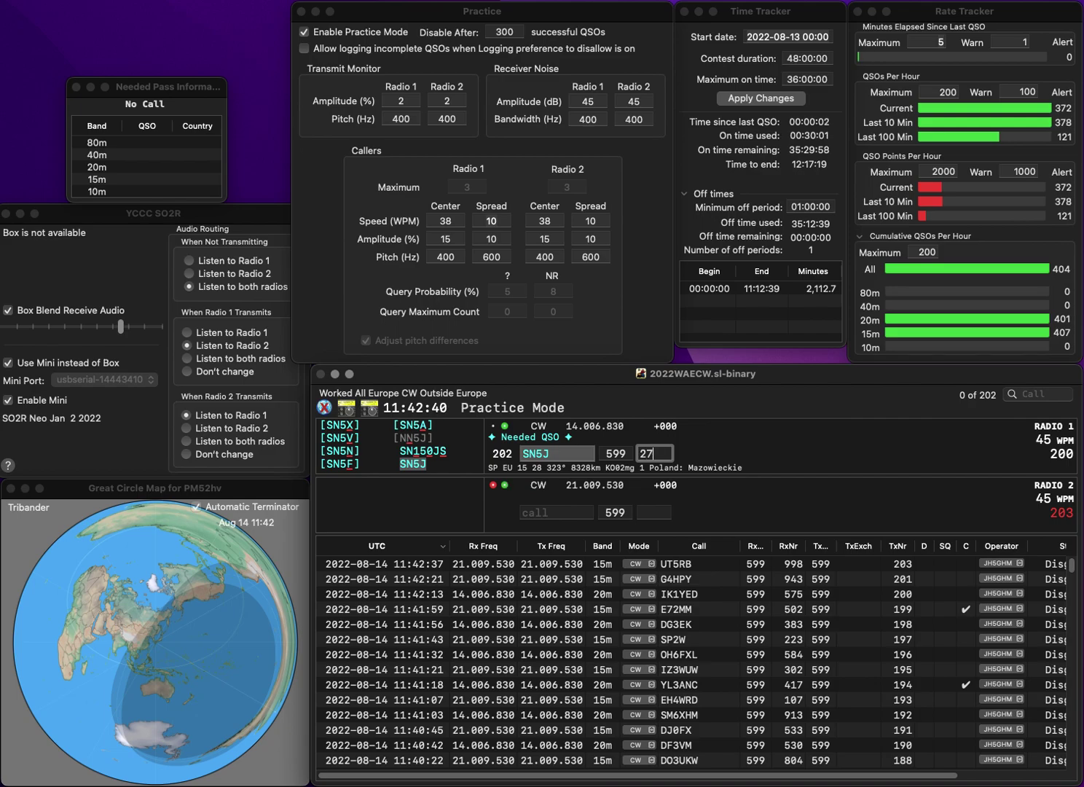
key("Return")
type("IK4EWY")
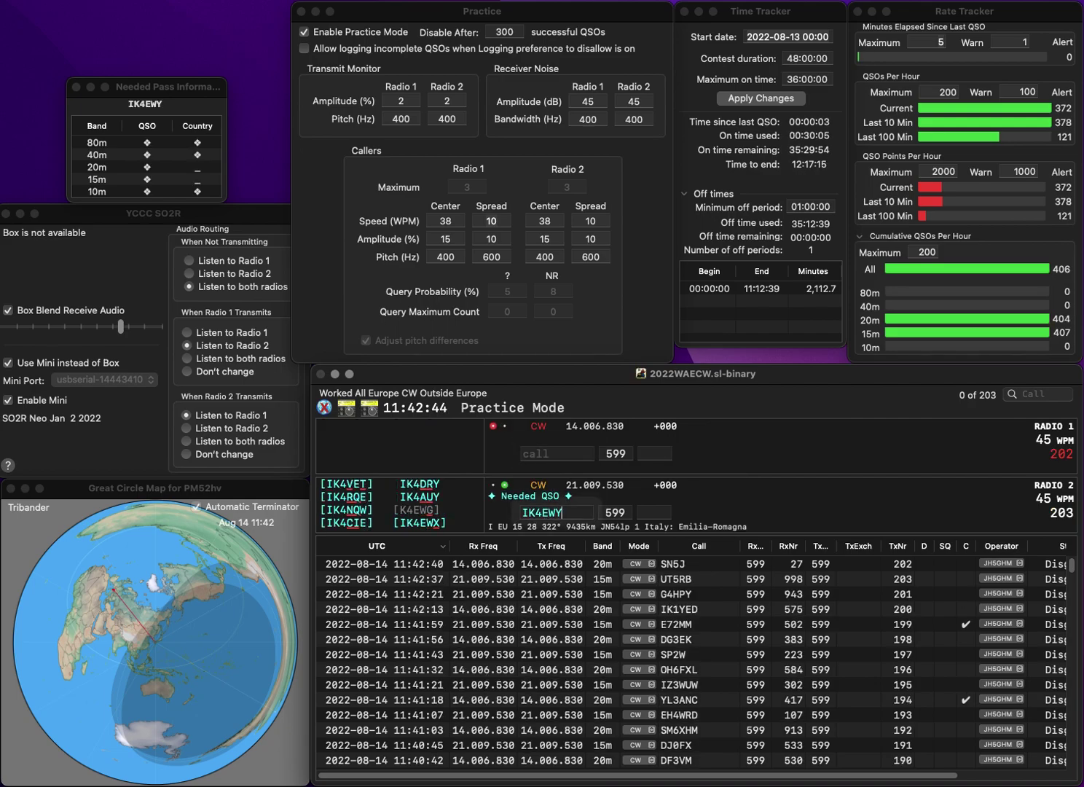
key("Return")
type("7SF")
key("Return")
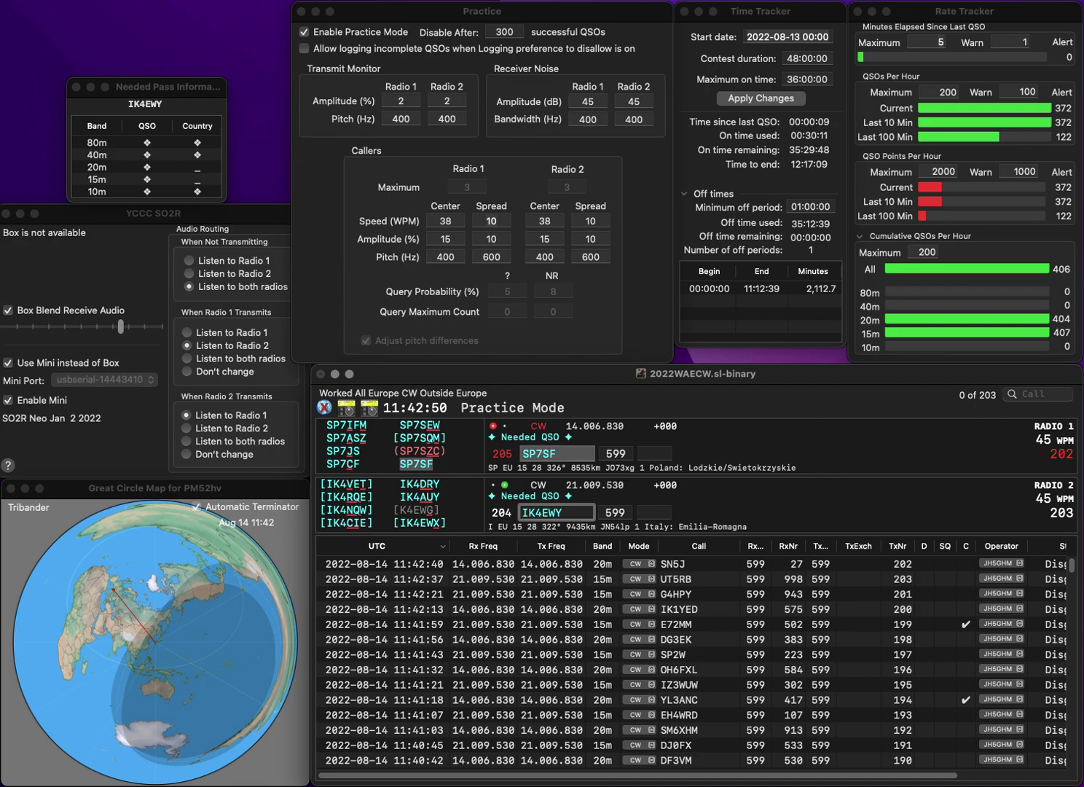
key("BackSpace")
type("X")
key("Return")
key("space")
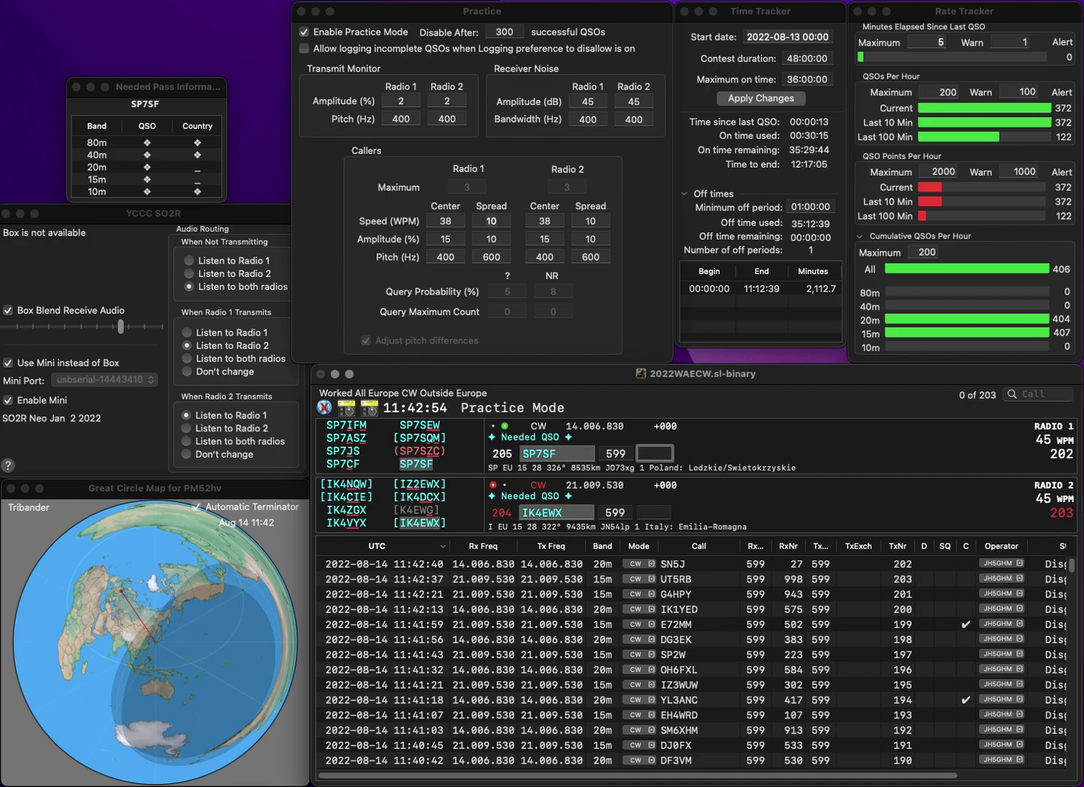
Step: Log SP7SF on Radio 1 with received number 752 and IK4EWX on Radio 2 with received number 628
type("752")
key("Return")
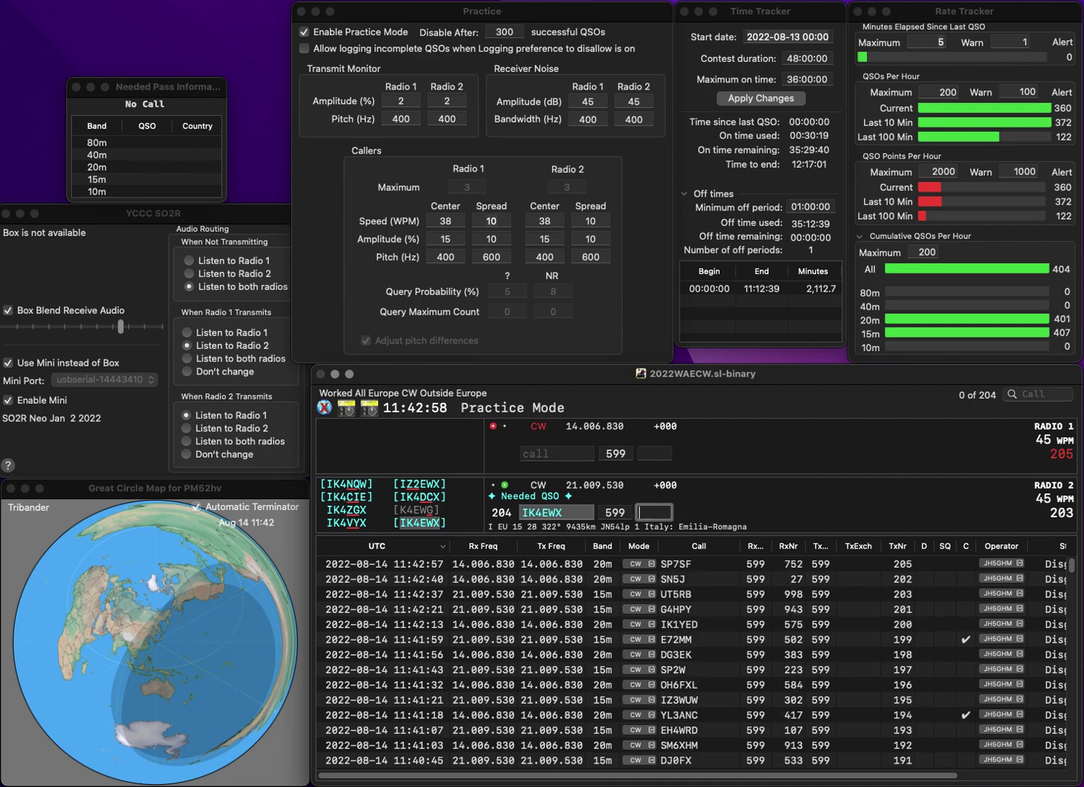
type("628")
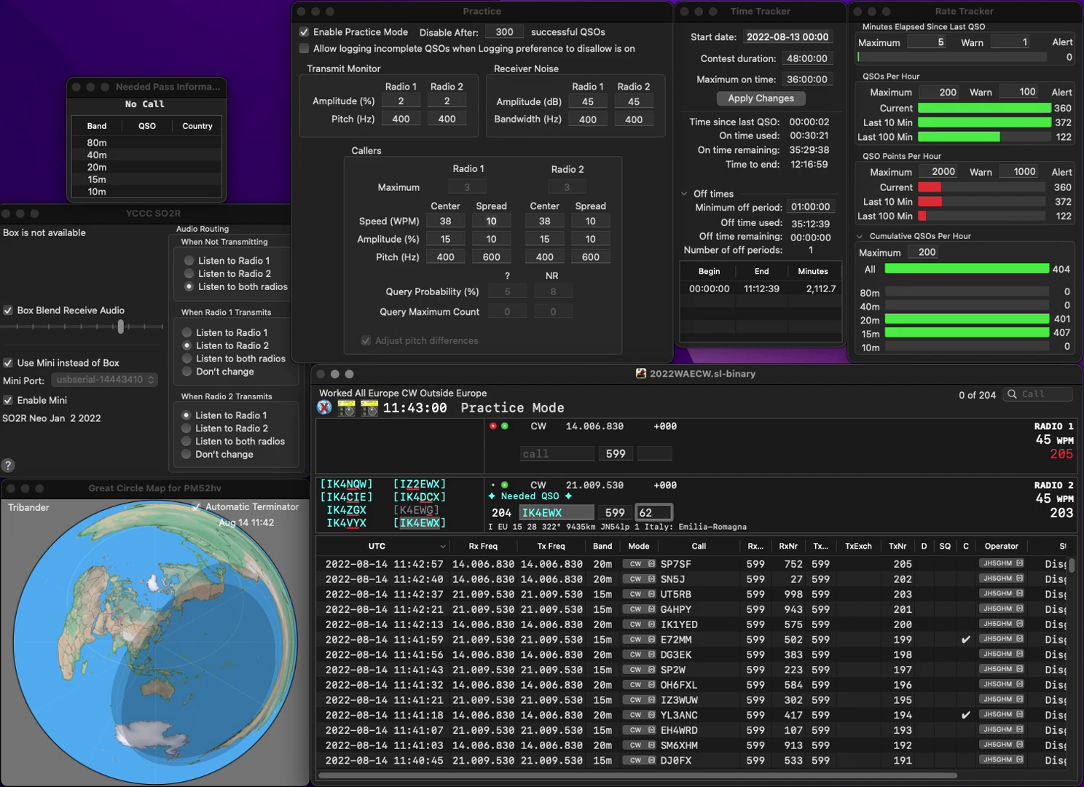
key("Return")
type("8")
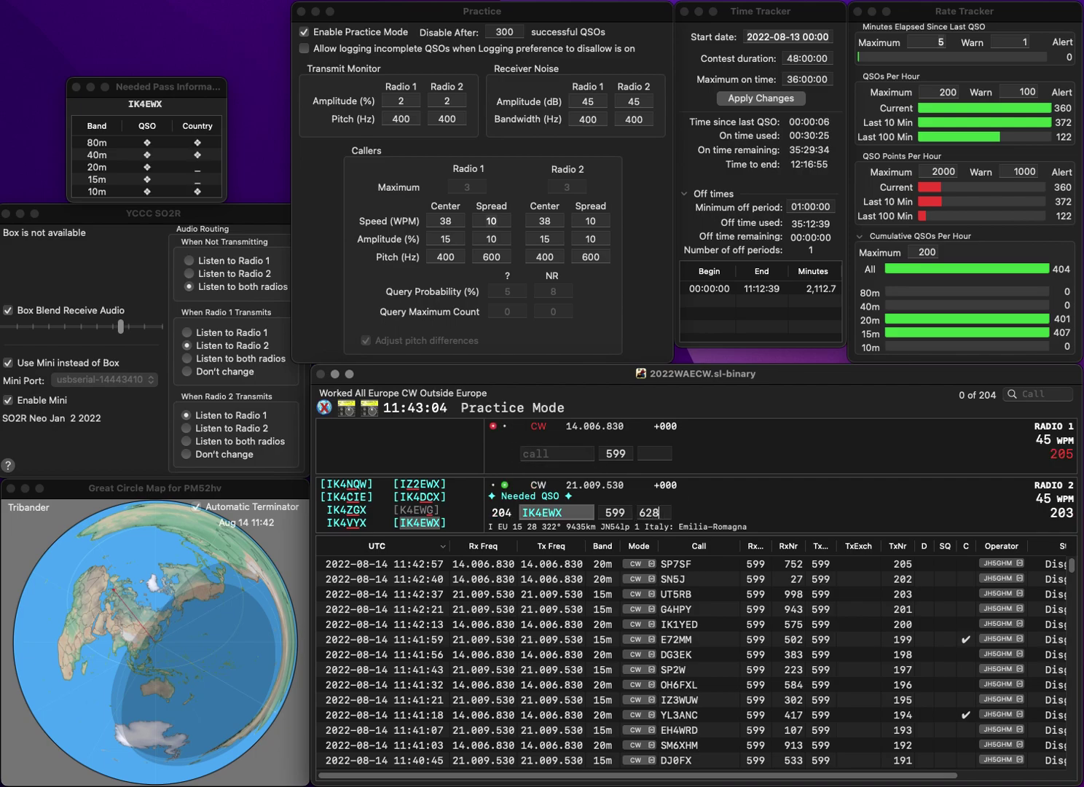
key("Return")
type("RN6L")
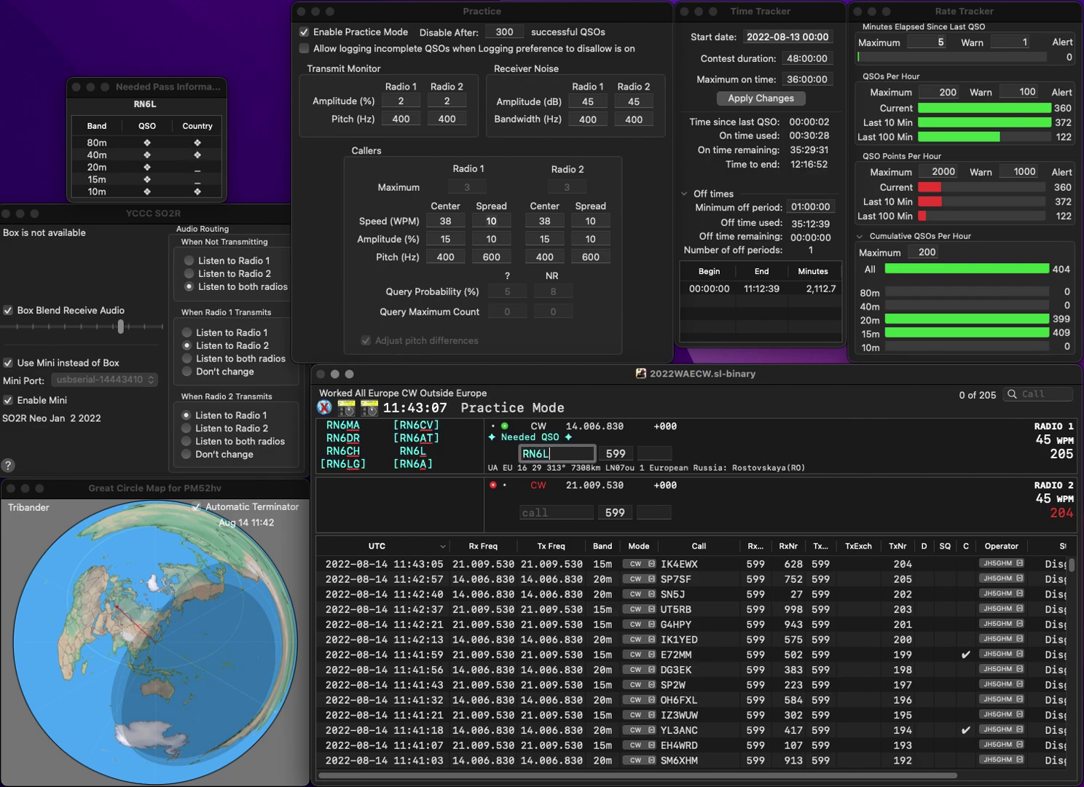
key("Return")
type("DK")
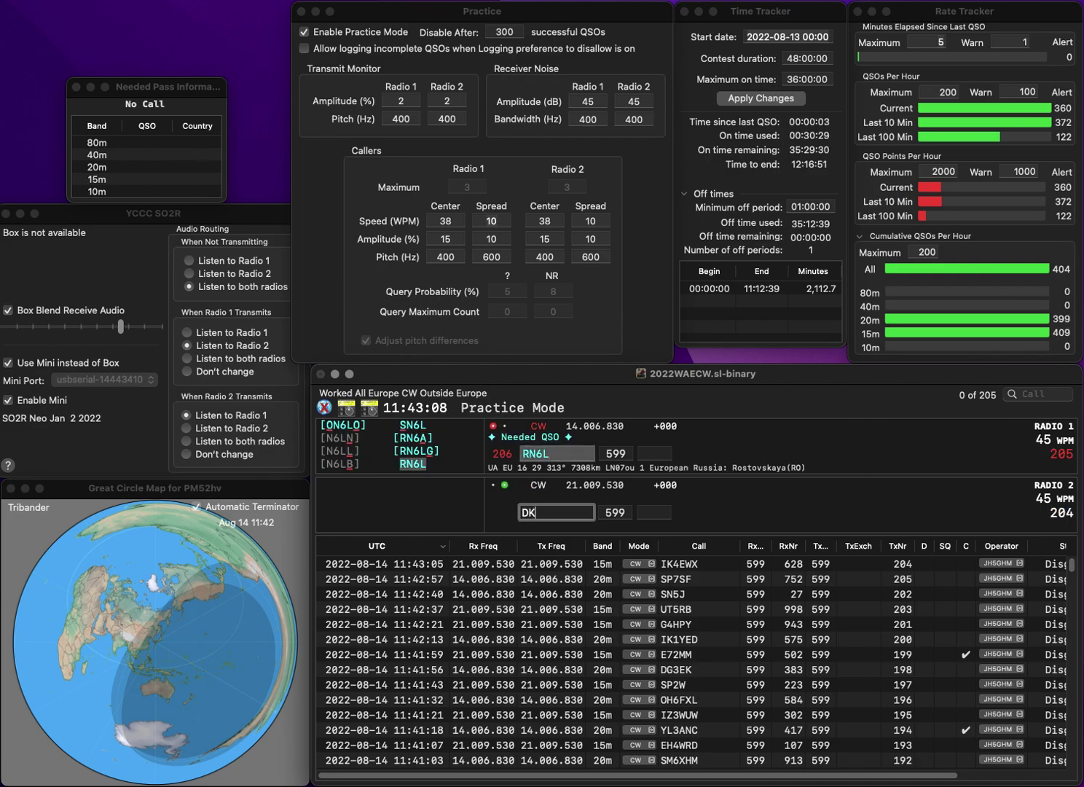
type("2YL")
key("Return")
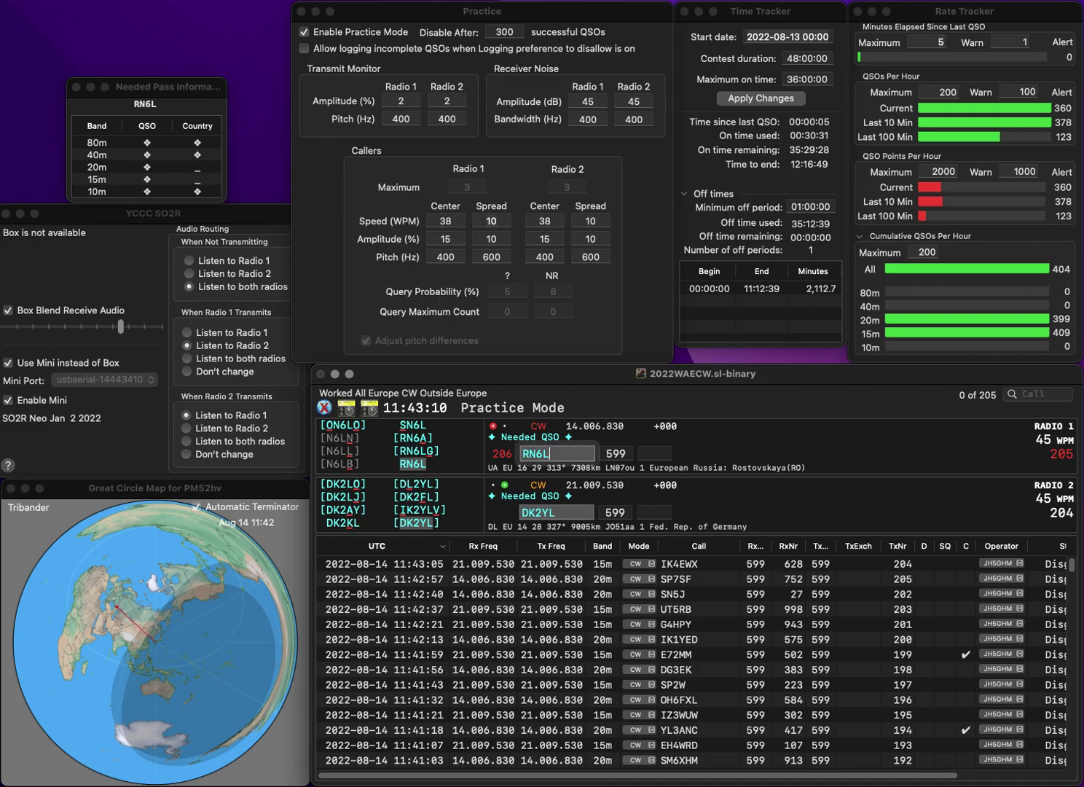
Step: Log RN6L on Radio 1 with received number 438 and DK2YL on Radio 2 with received number 390
key("Tab")
type("438")
key("Return")
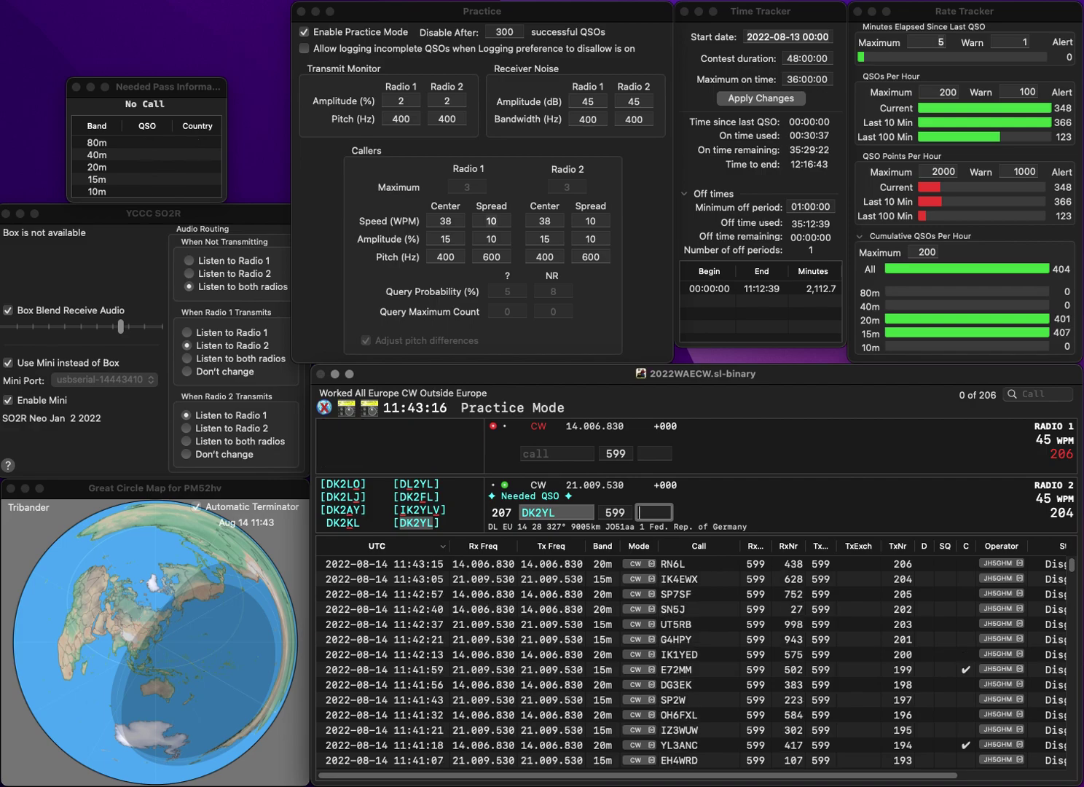
type("390")
key("Return")
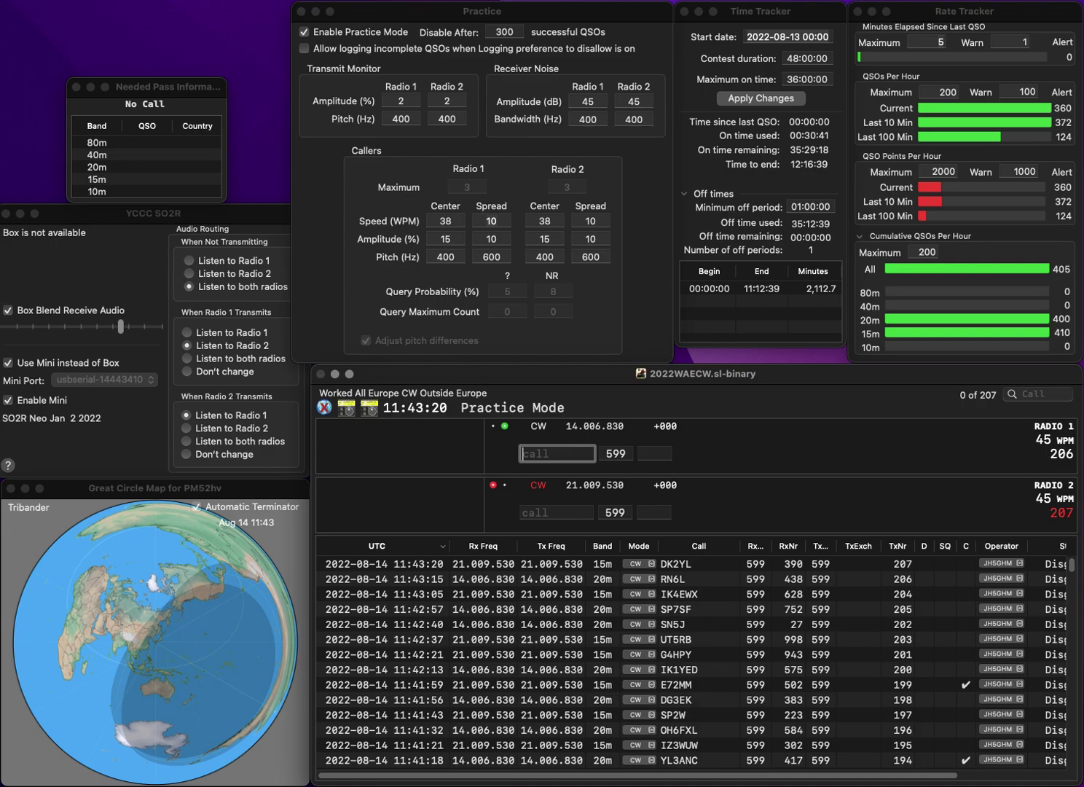
type("O1SMC")
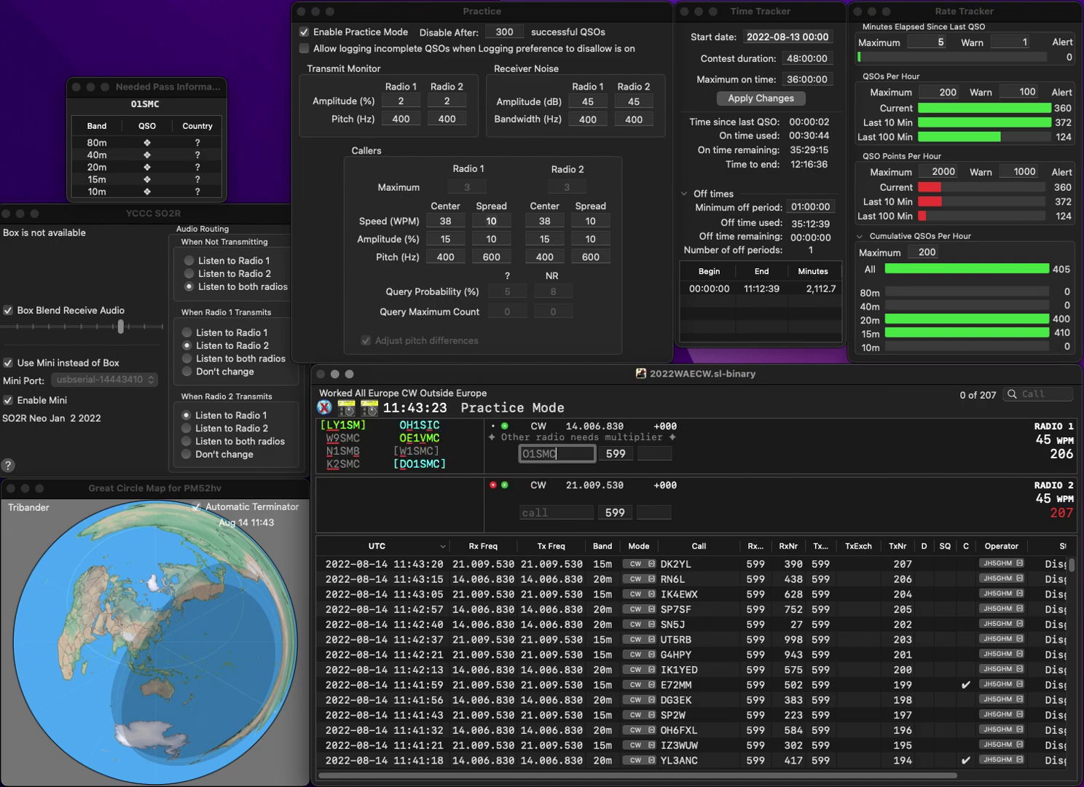
key("super+Left")
type("D")
key("Return")
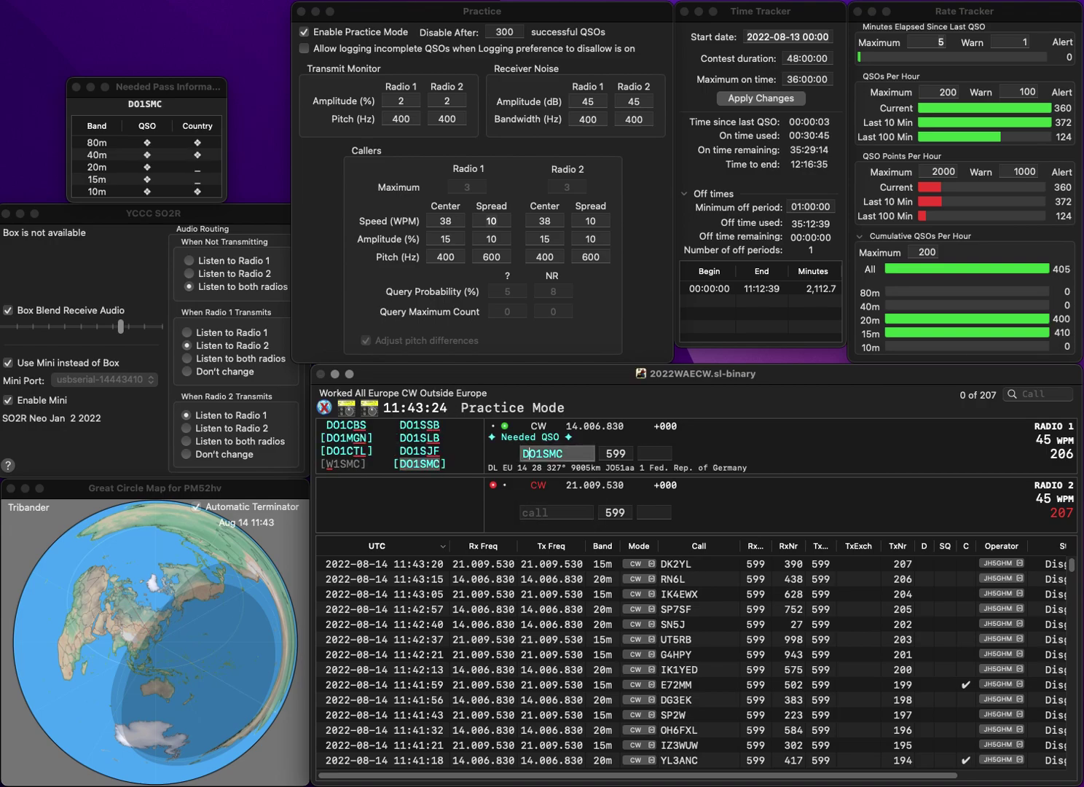
type("IIGNA")
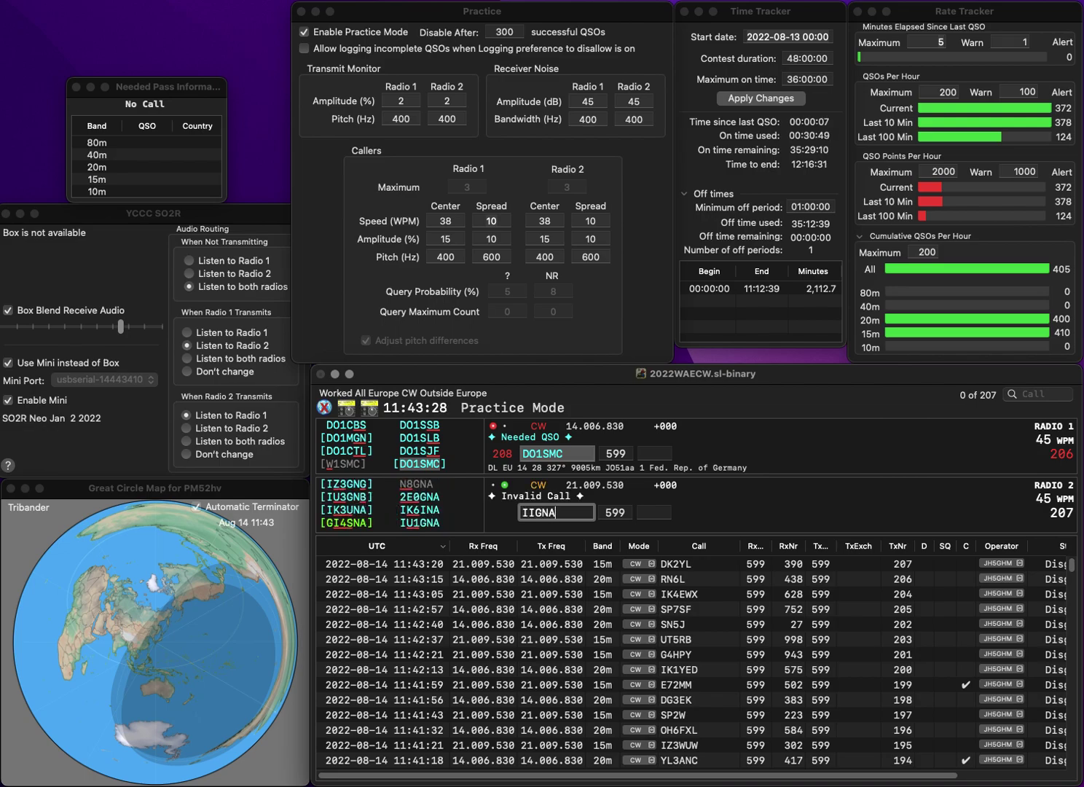
key("Return")
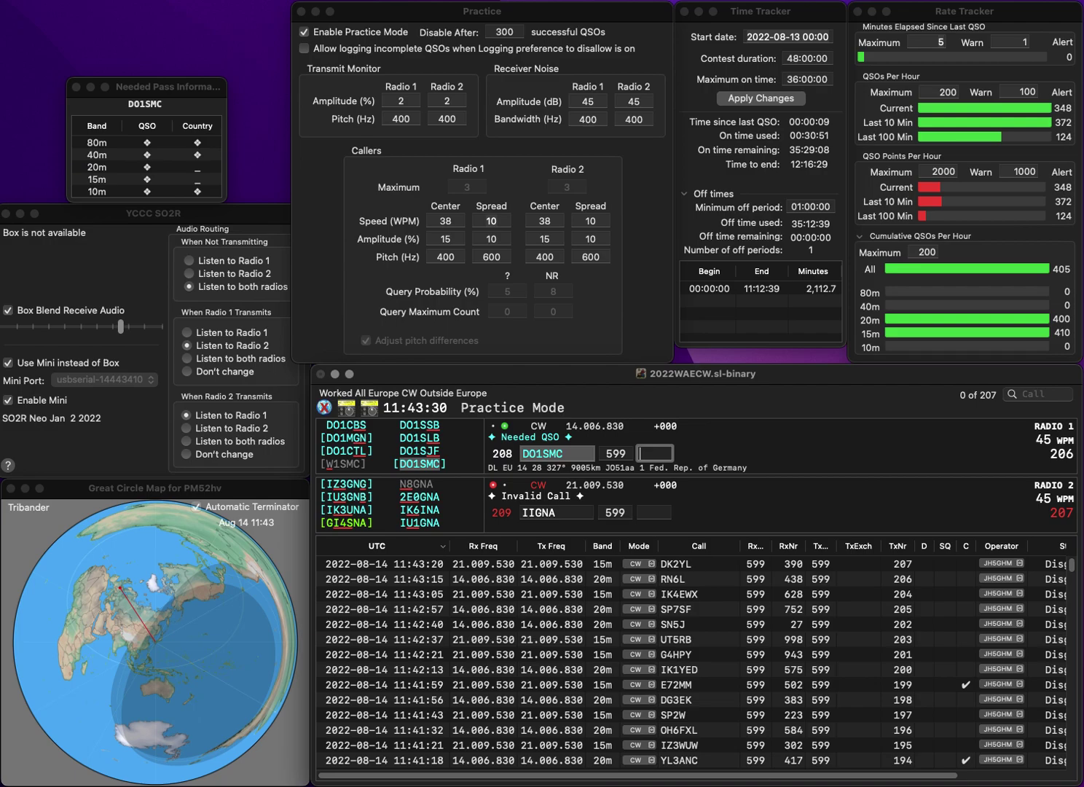
type("54")
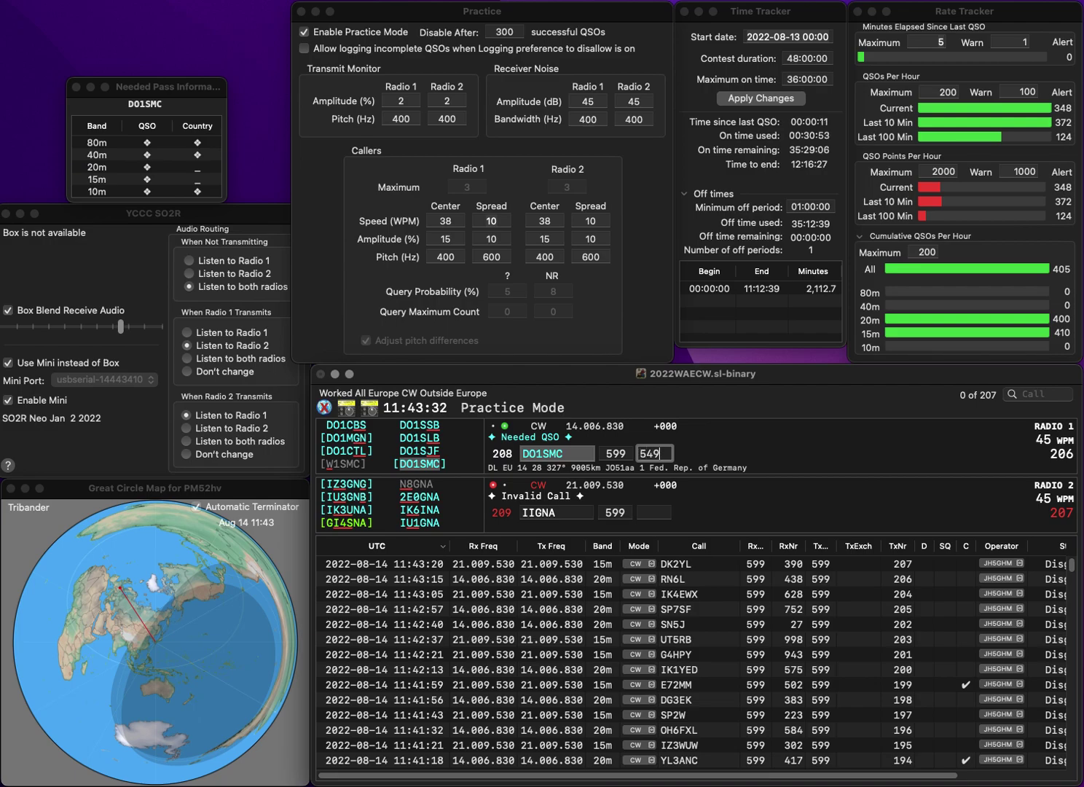
type("9")
key("Return")
left_click(524, 513)
type("U1")
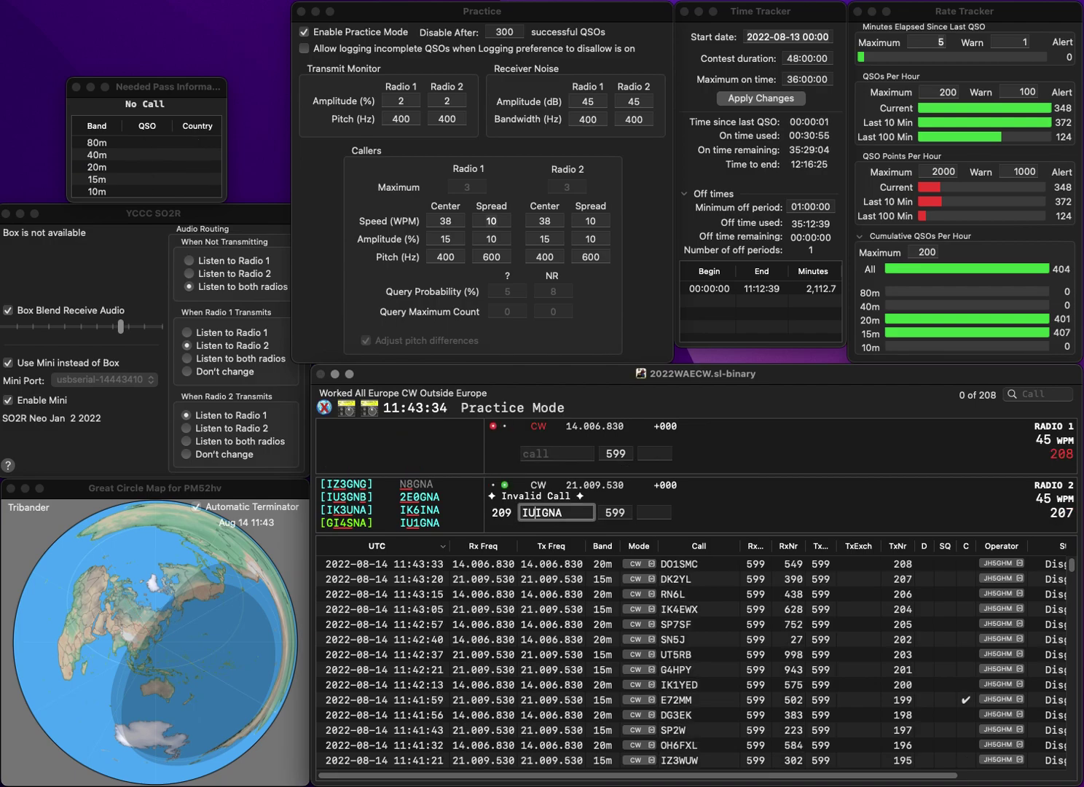
key("Return")
type("SV2EJD")
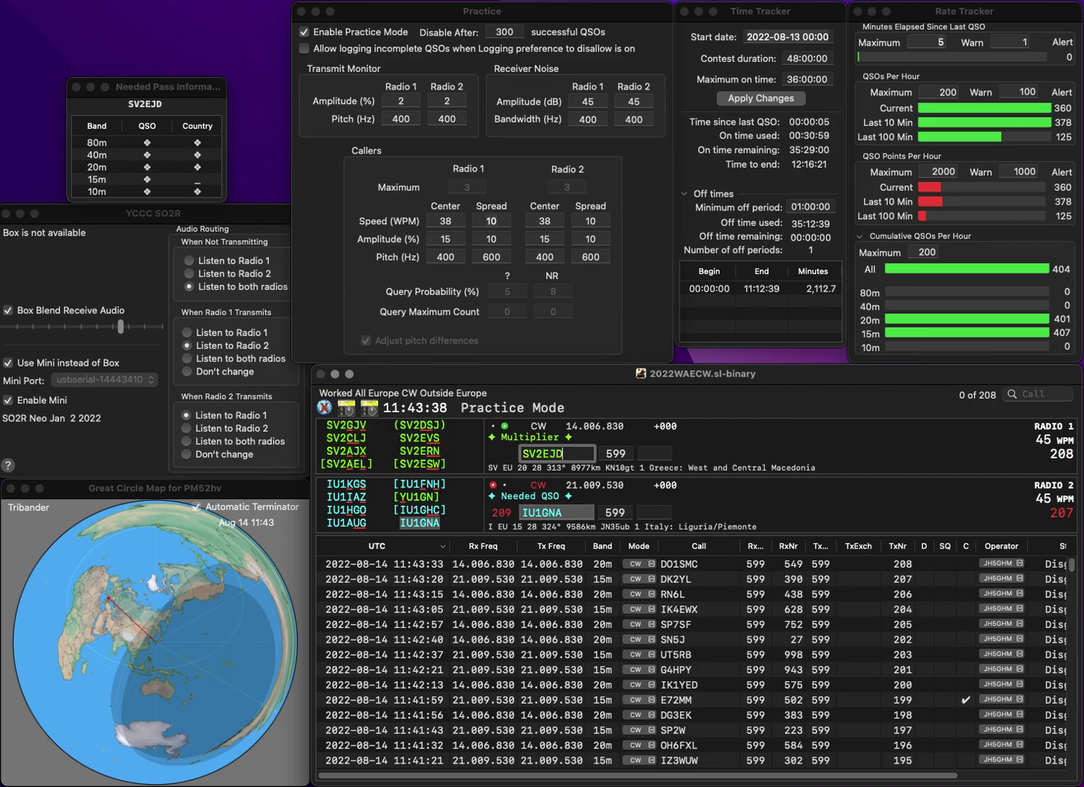
left_click(543, 453)
key("BackSpace")
type("1")
key("Return")
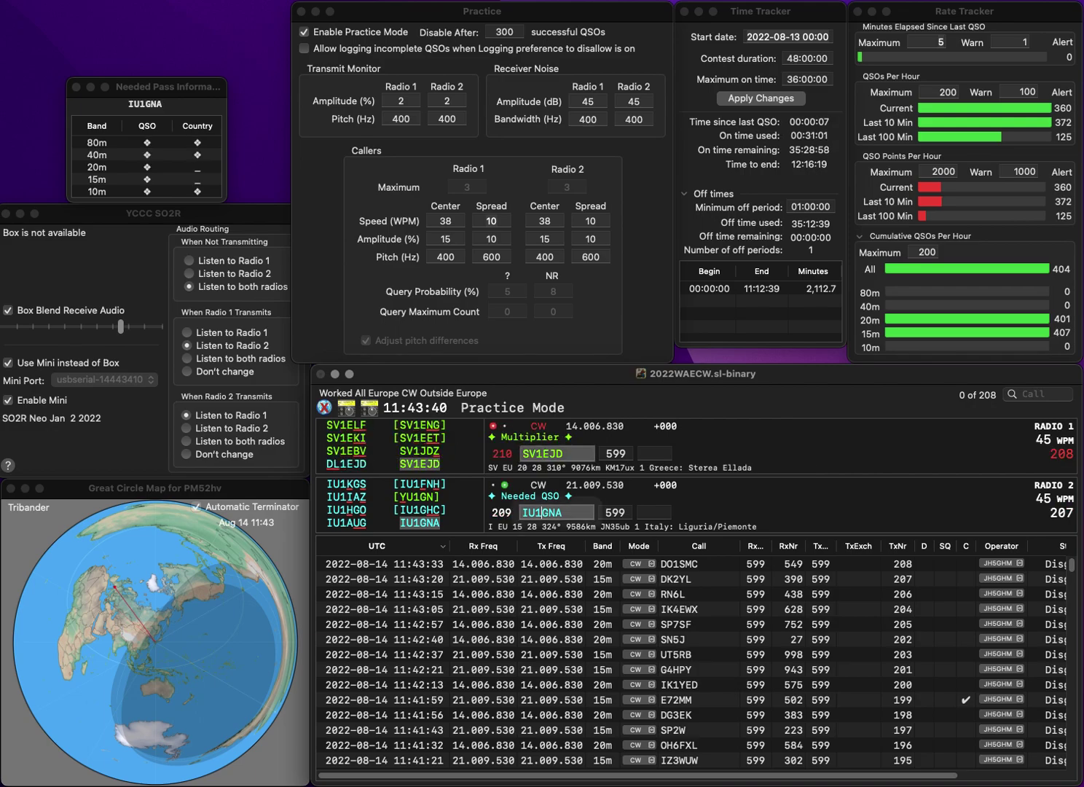
Step: Log IU1GNA on Radio 2 with received number 885 and SV1EJD on Radio 1 with received number 689
type("885")
key("Return")
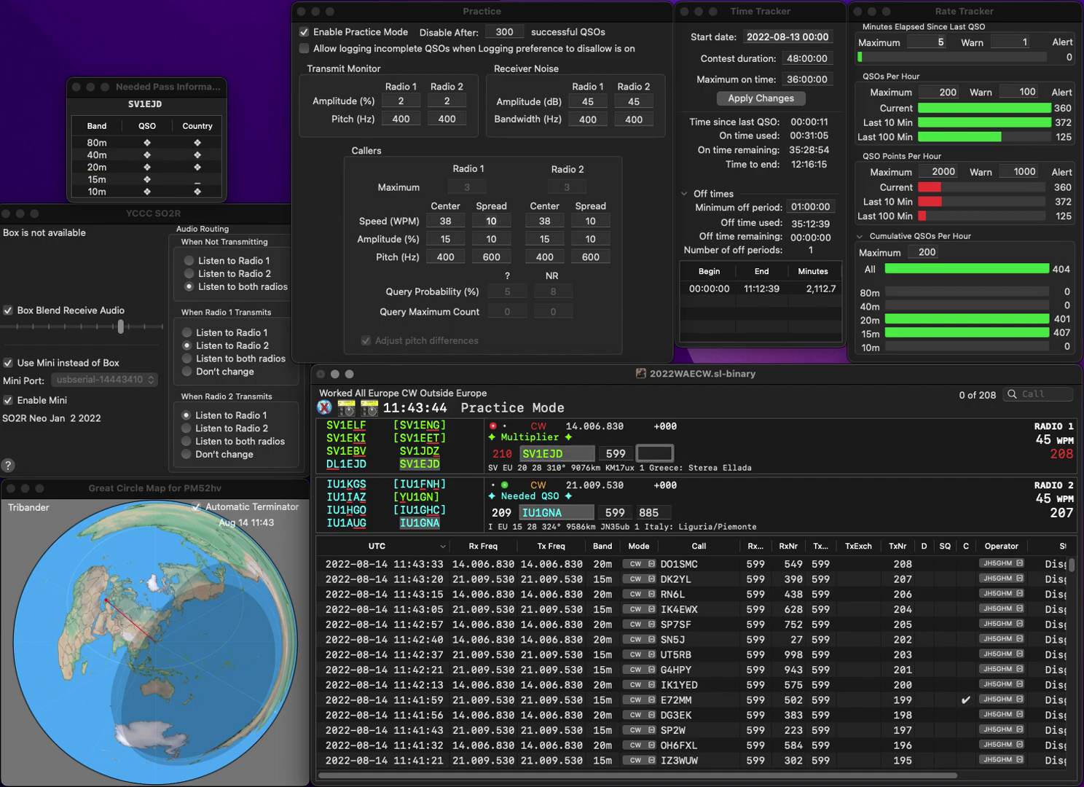
type("689")
key("Return")
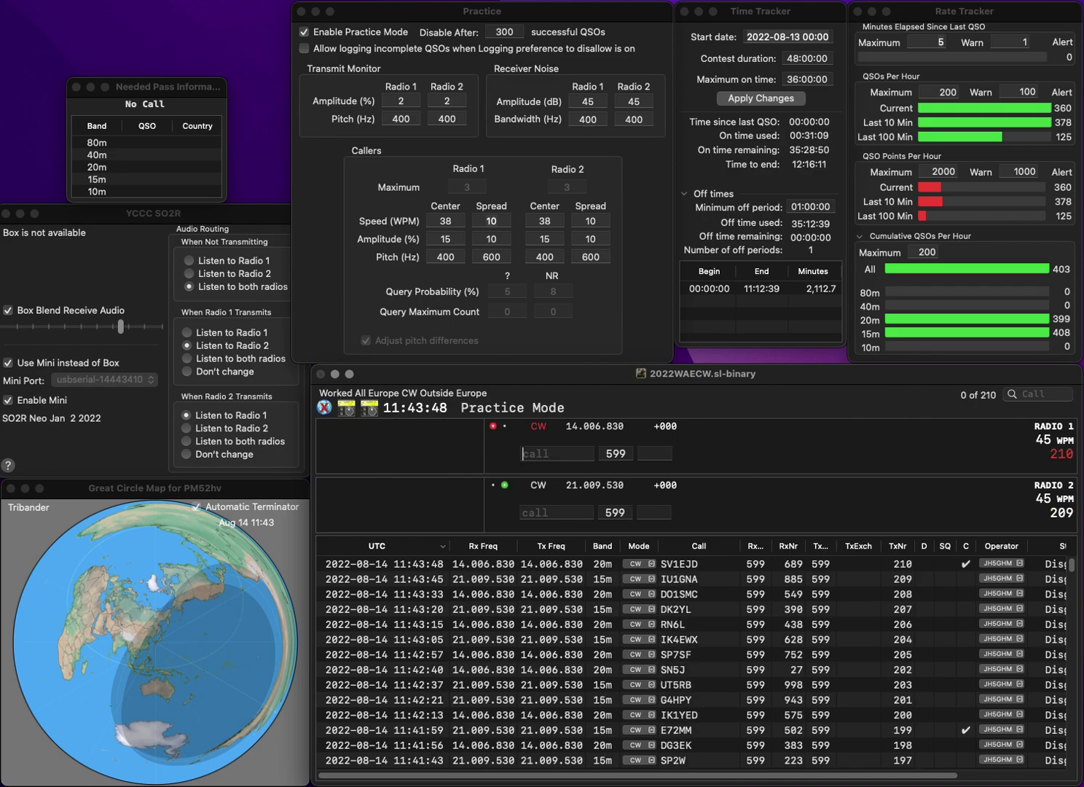
Step: Enter the partial call 20LS on Radio 2 and answer the caller
type("20LS")
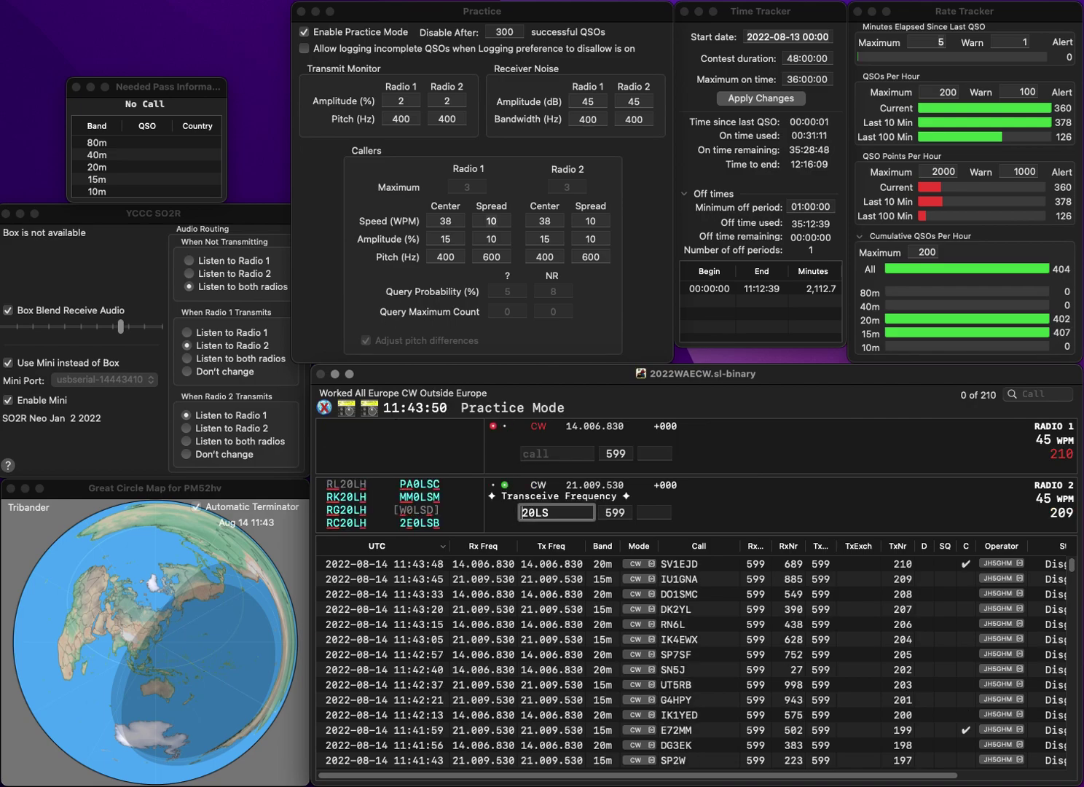
key("Return")
type("5LQ")
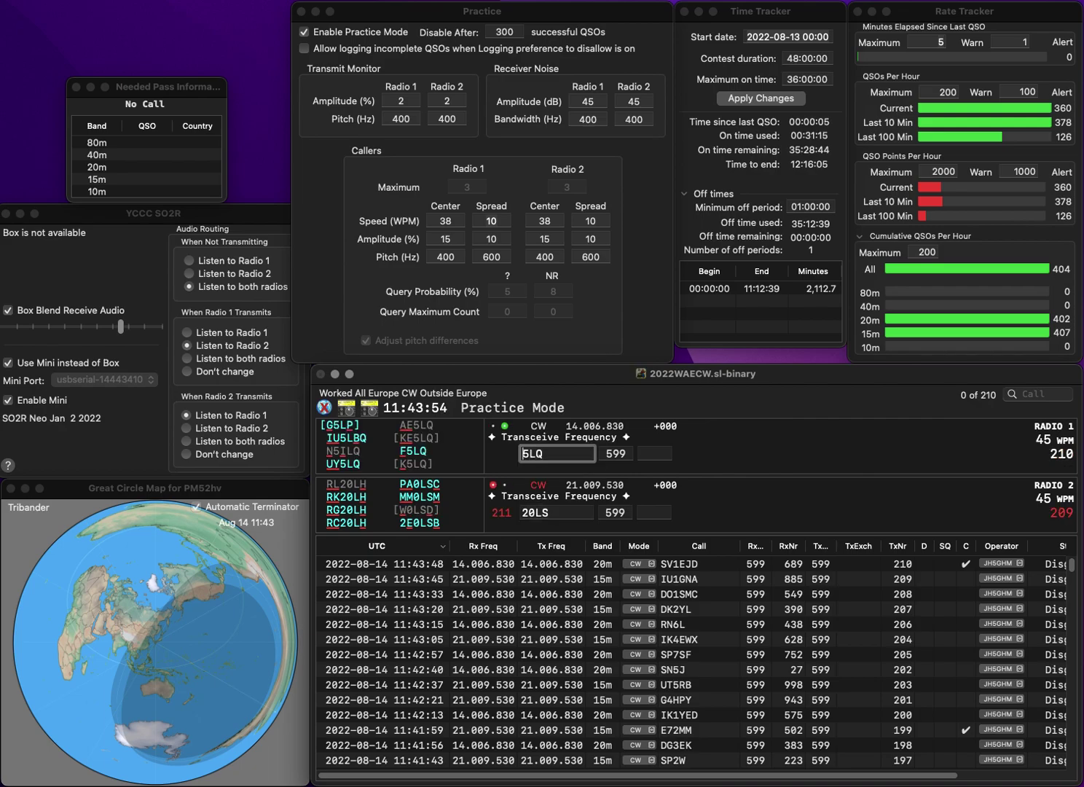
key("Left")
key("Left")
key("Left")
type("UY")
key("Return")
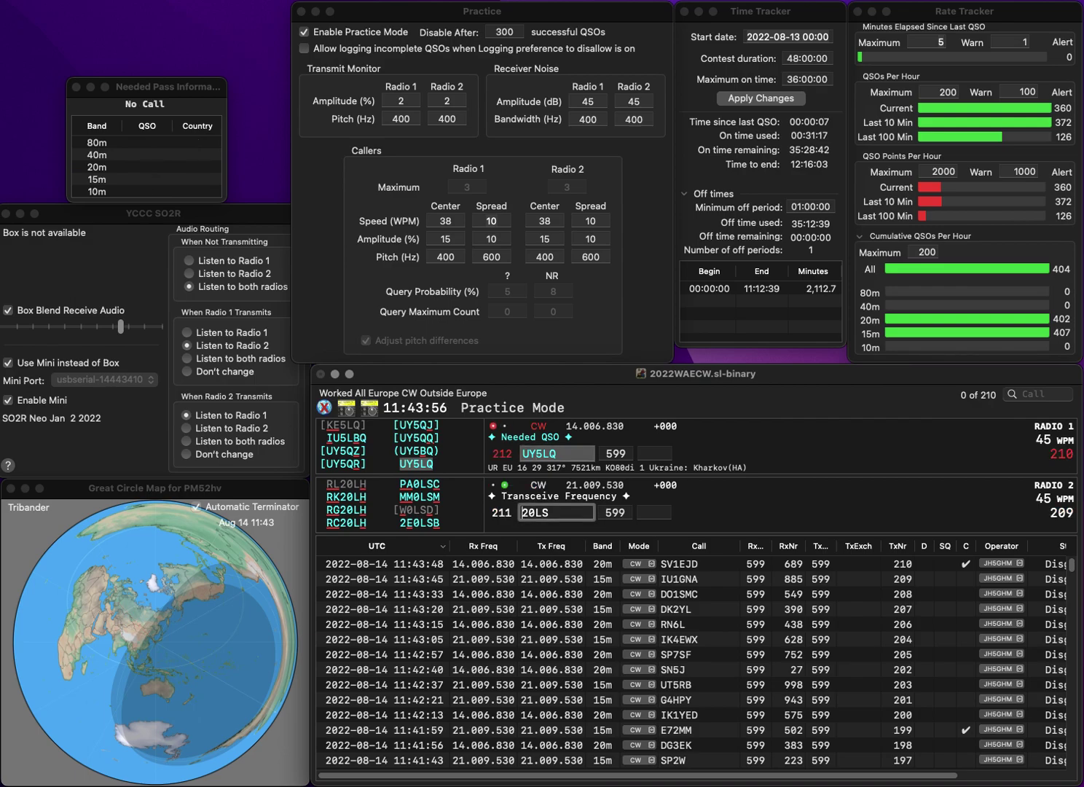
type("RN")
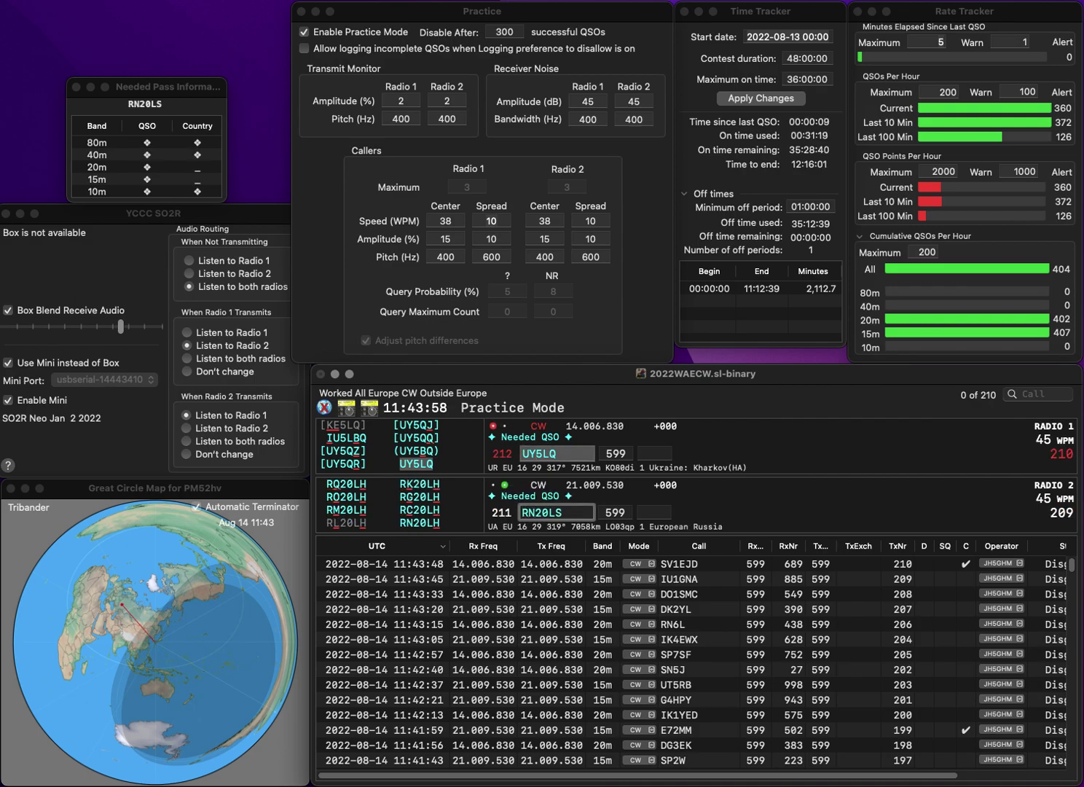
key("Delete")
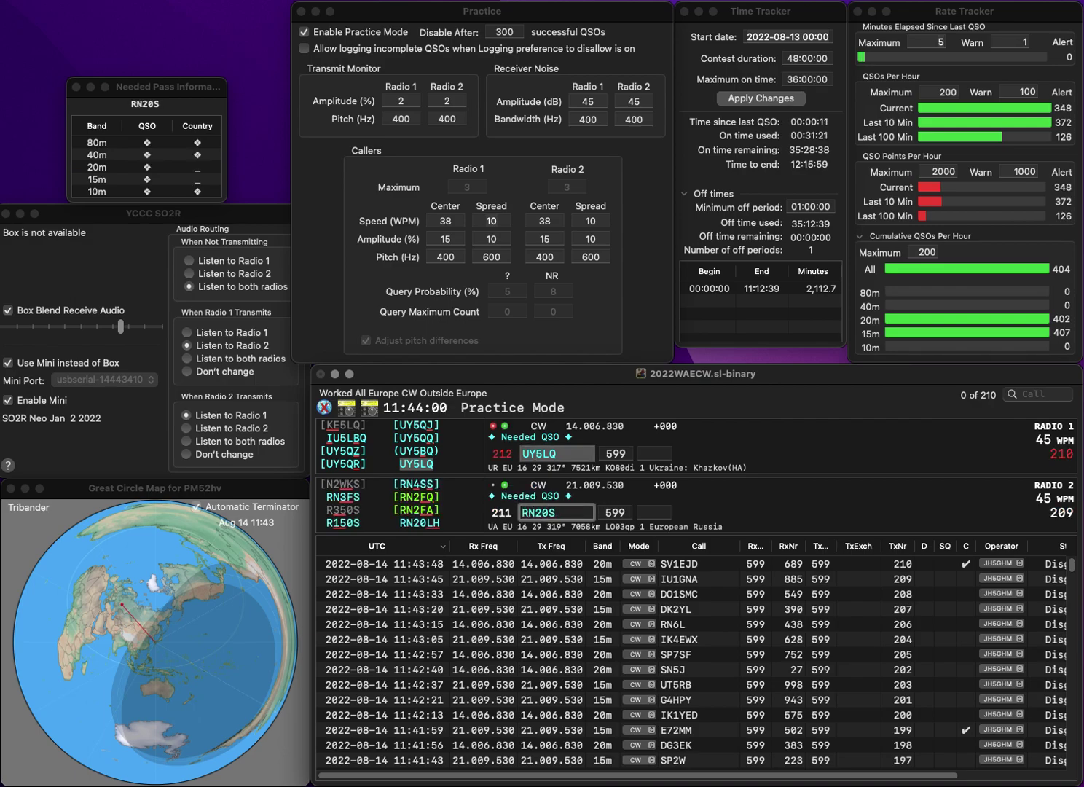
type("LH")
key("Delete")
type("K")
key("space")
key("space")
key("BackSpace")
key("Up")
key("Down")
key("Return")
key("Up")
key("space")
type("5")
key("BackSpace")
type("355")
key("Return")
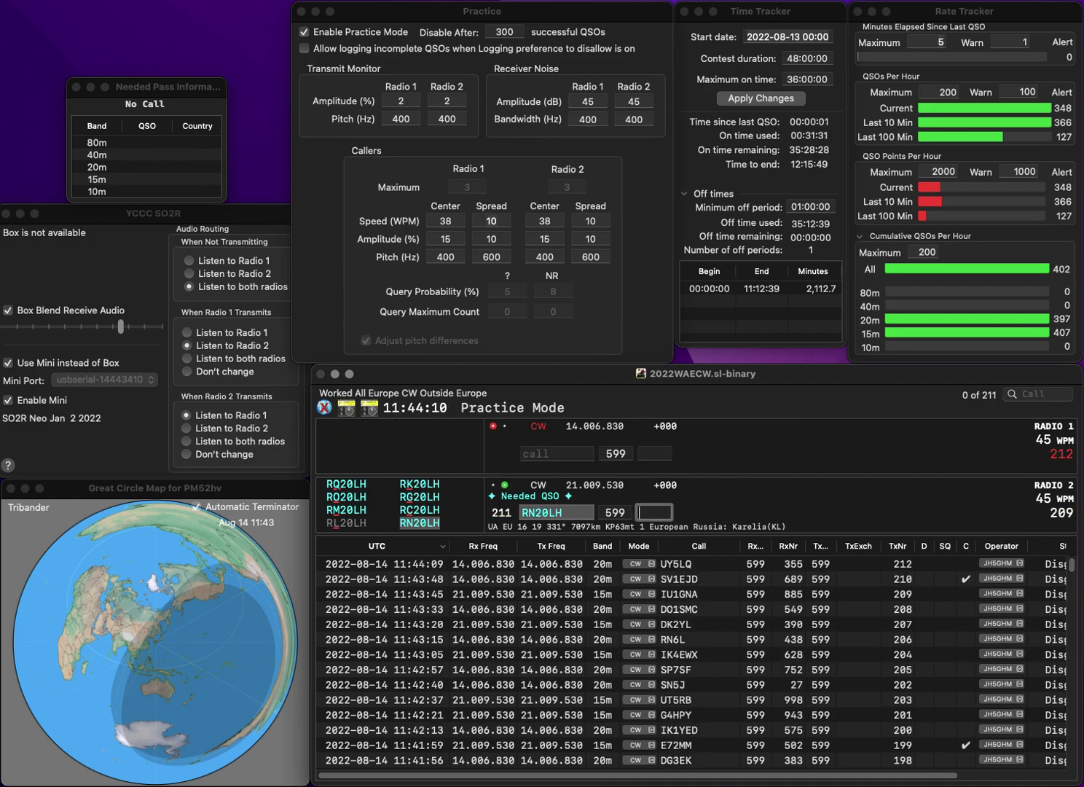
type("146")
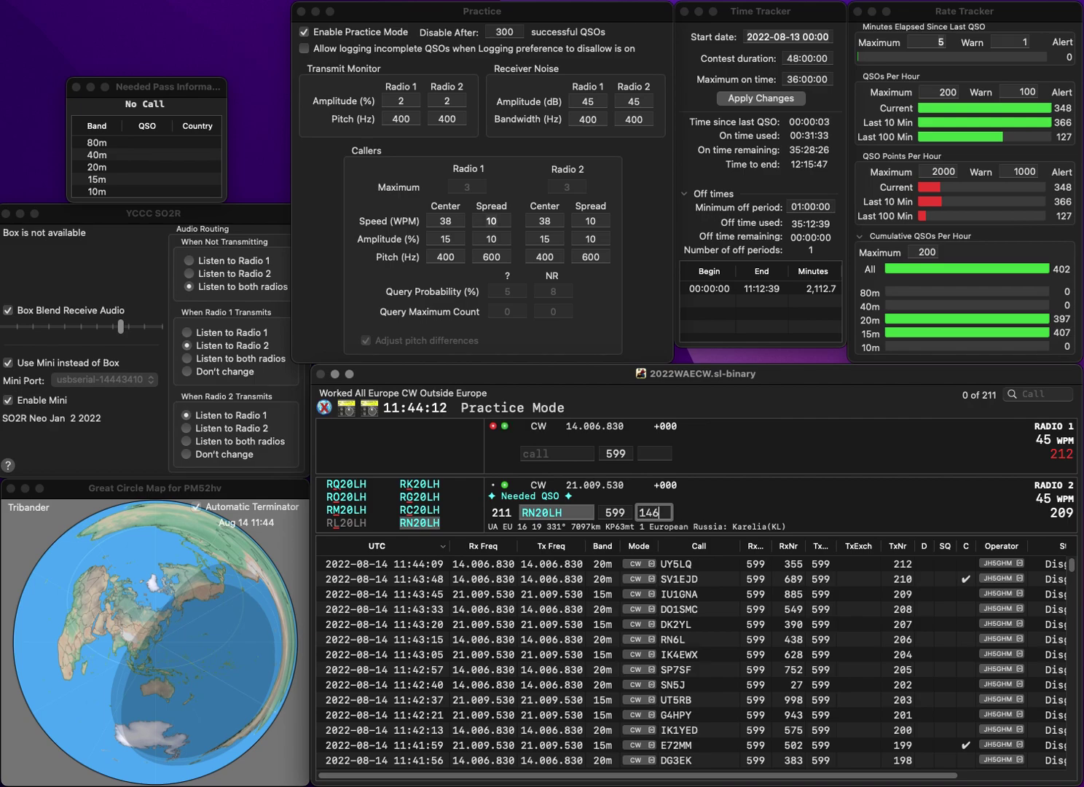
key("Return")
type("CYL")
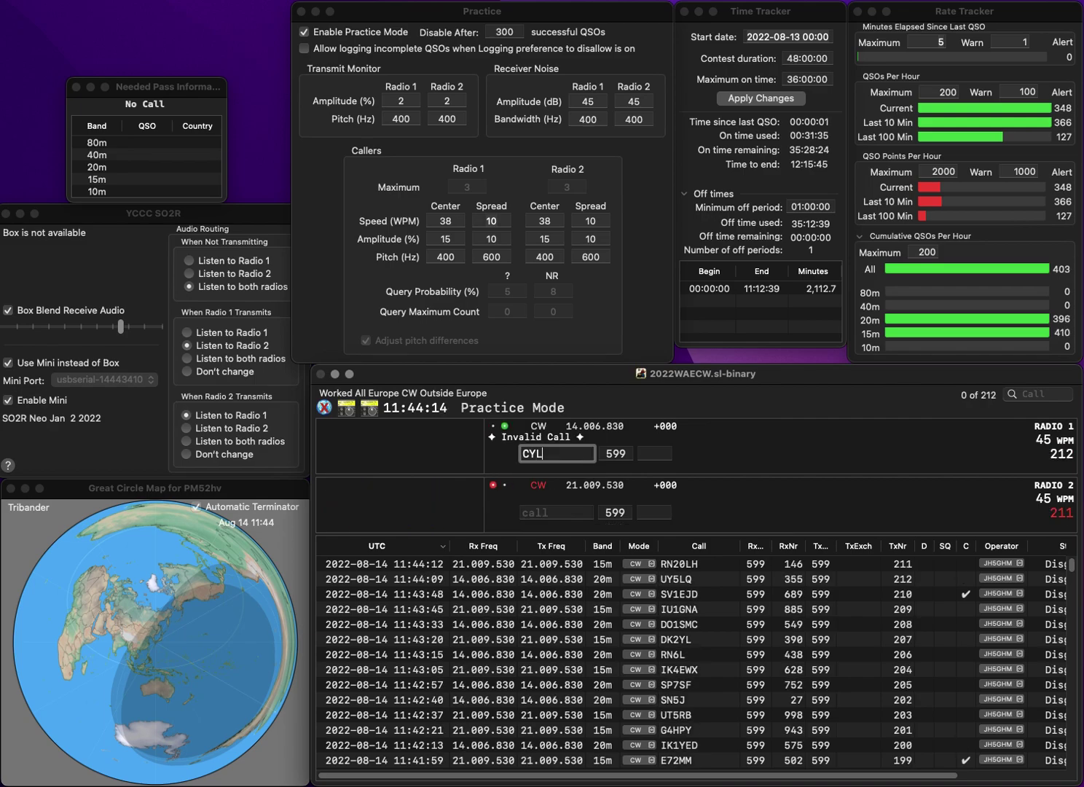
key("Home")
type("OE5")
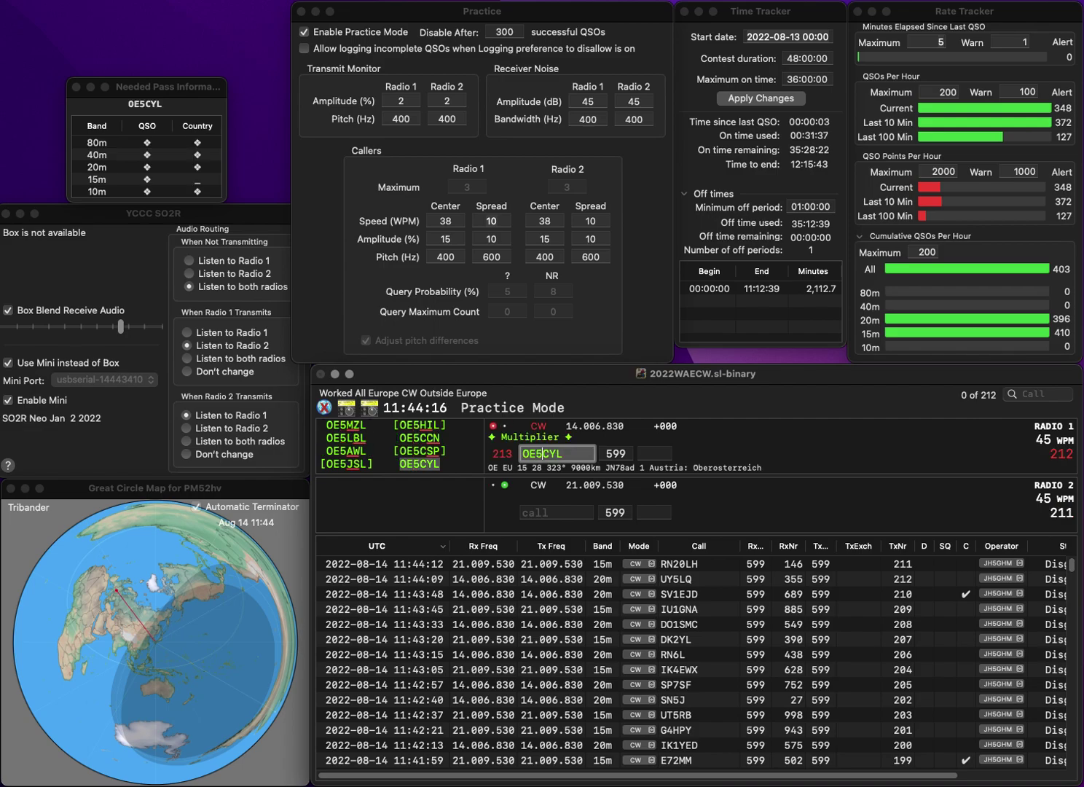
key("Return")
type("8AOF")
key("Home")
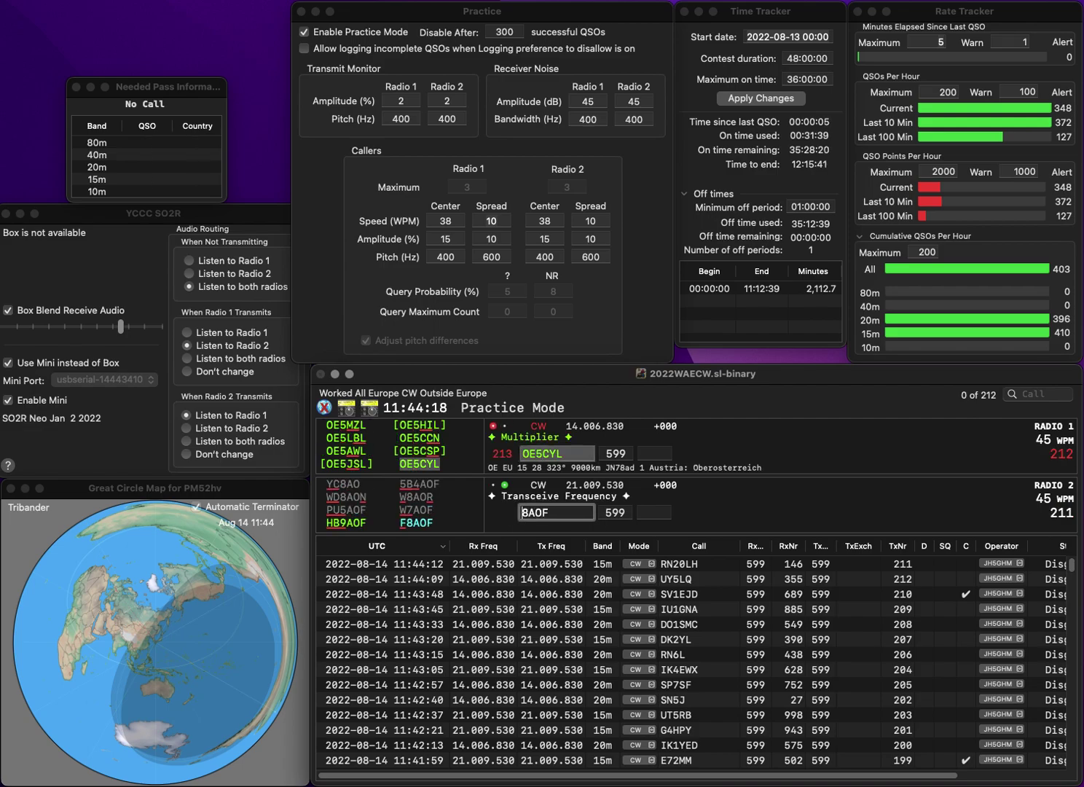
type("F")
key("Return")
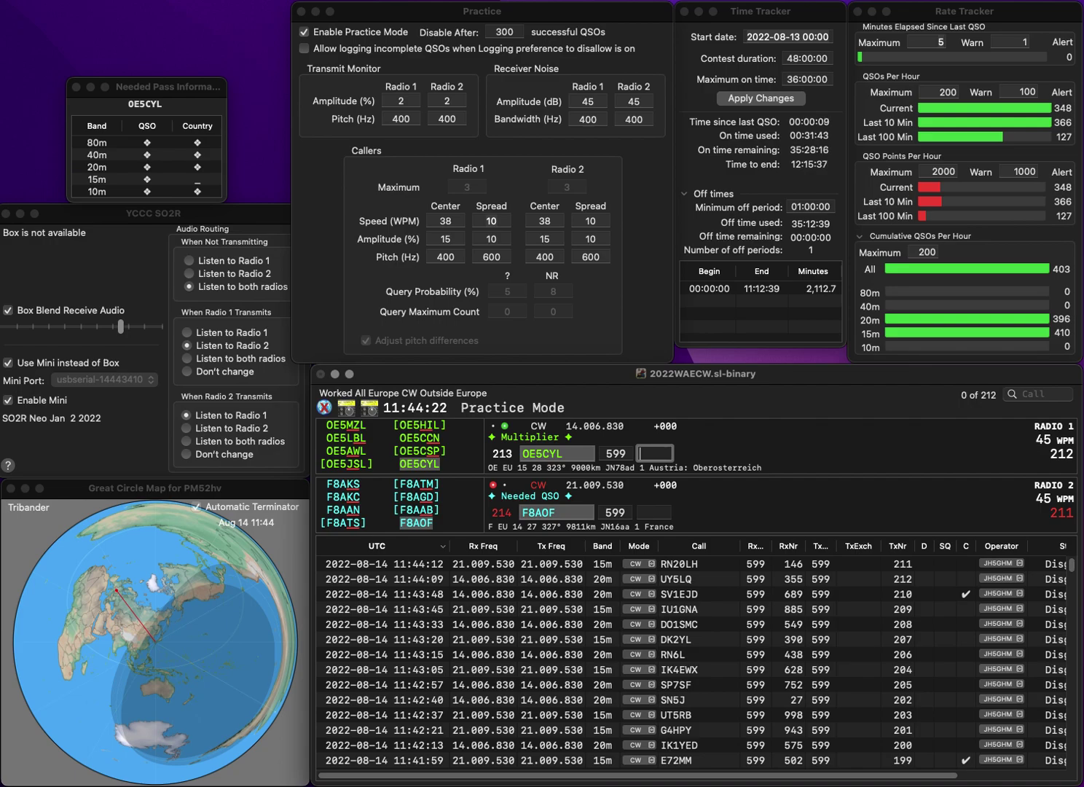
type("4")
key("Return")
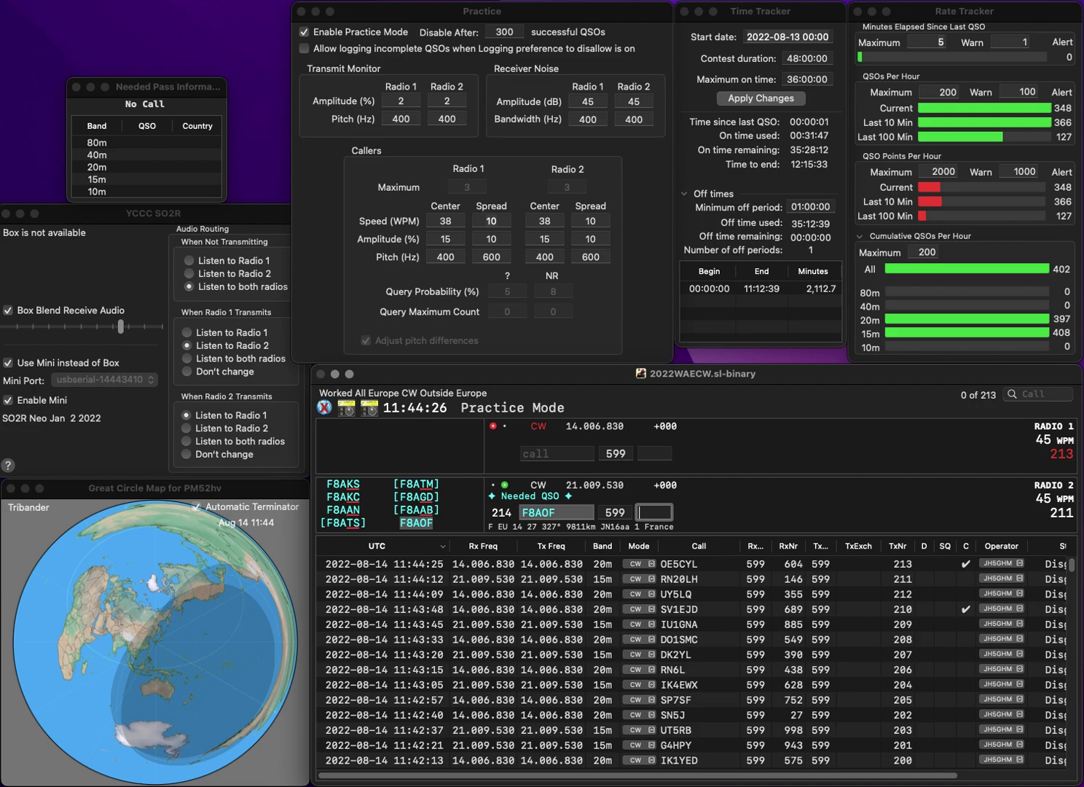
type("829")
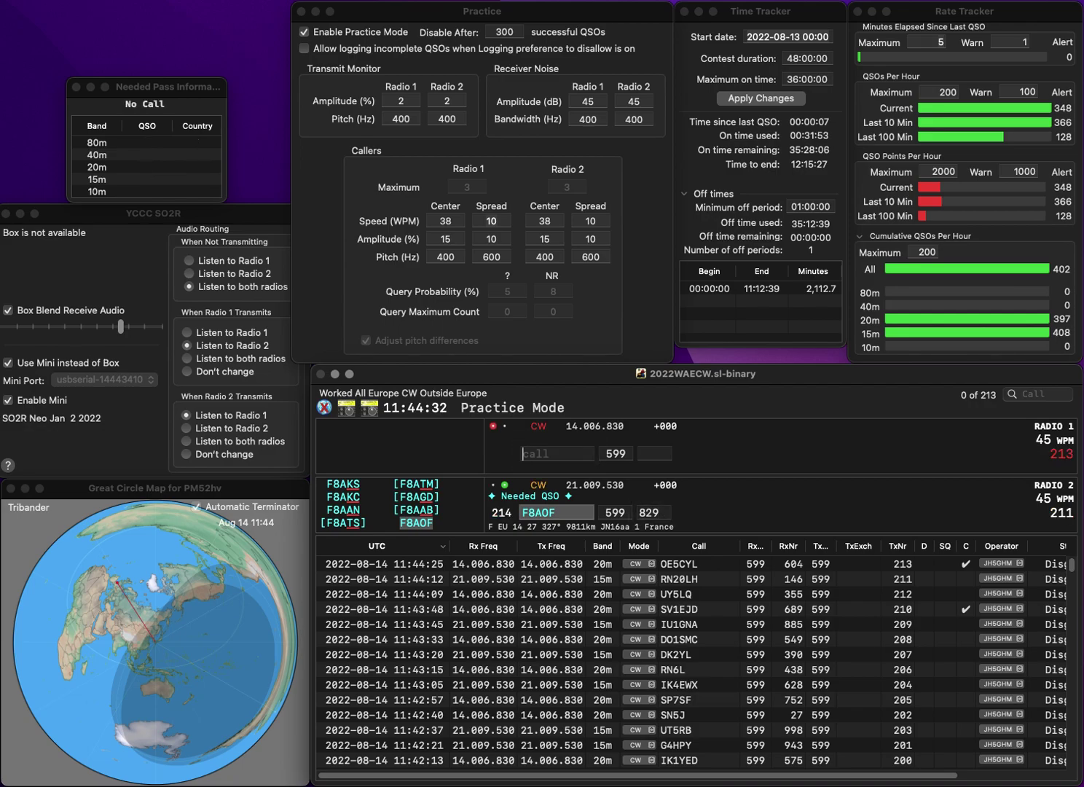
key("Return")
Step: Enter the calls EA2EWB on Radio 1 and OM5DM on Radio 2, answering each caller
type("EA2")
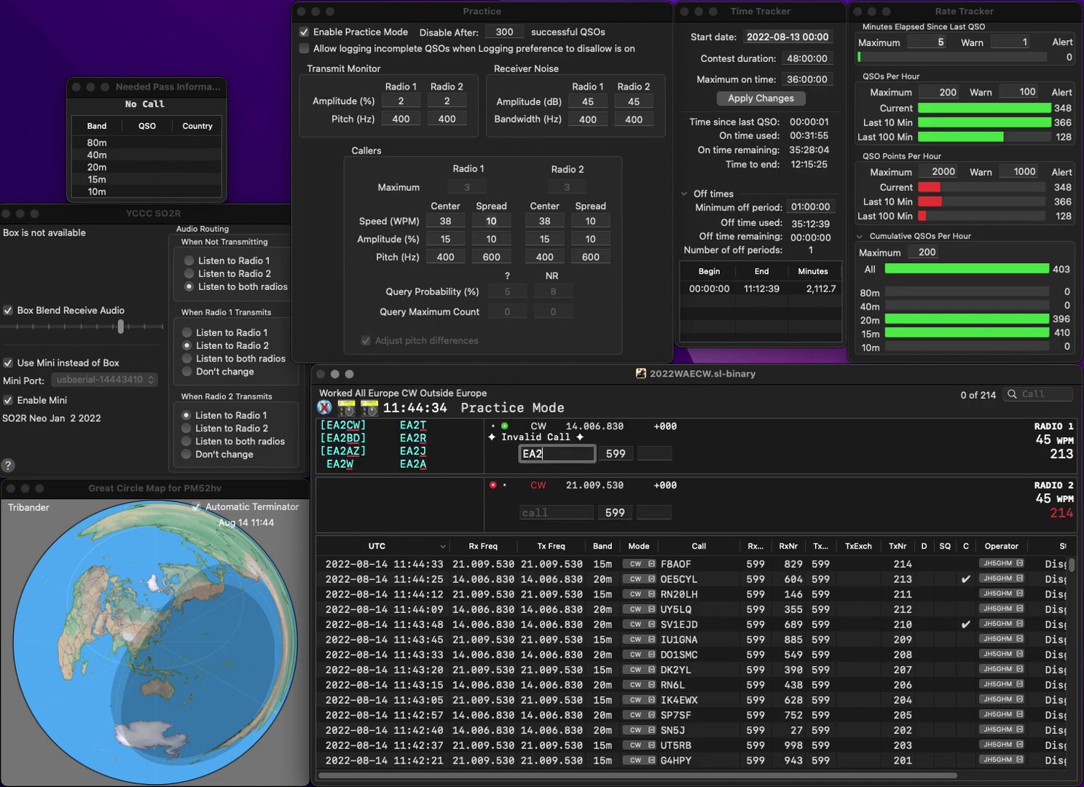
type("EWB")
key("Return")
type("OM5DM")
key("Return")
Step: Log EA2EWB on Radio 1 with received number 69 and OM5DM on Radio 2 with received number 830
left_click(654, 453)
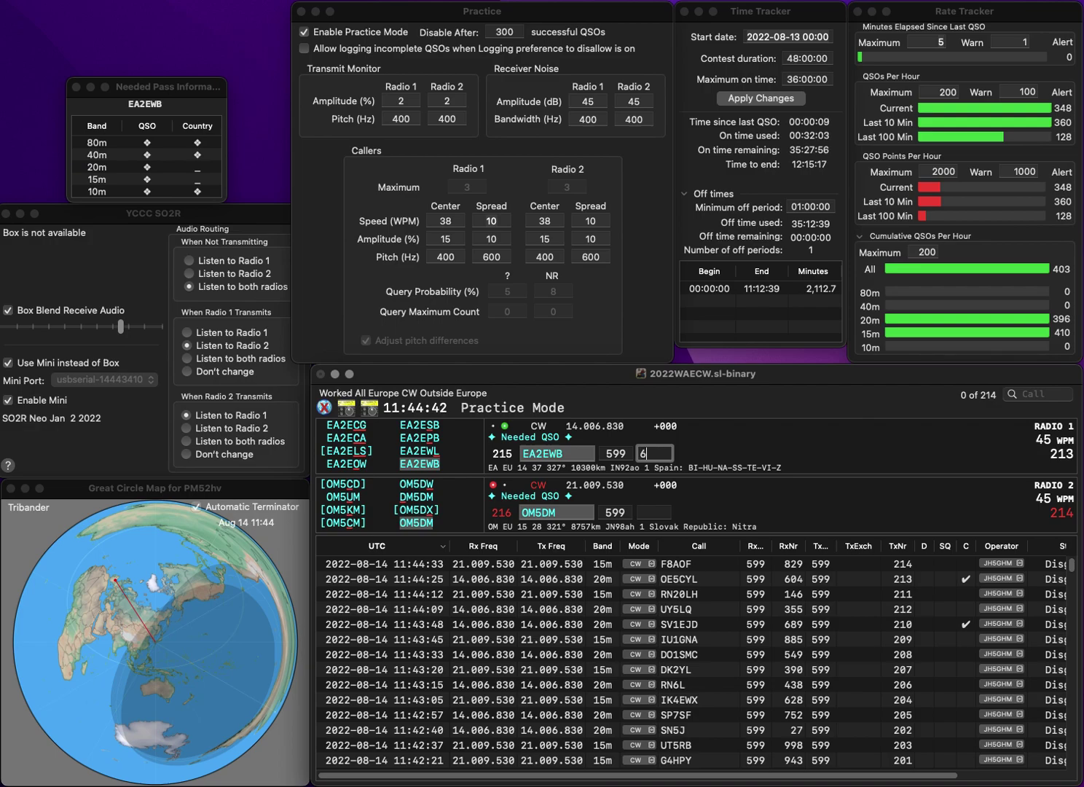
key("Return")
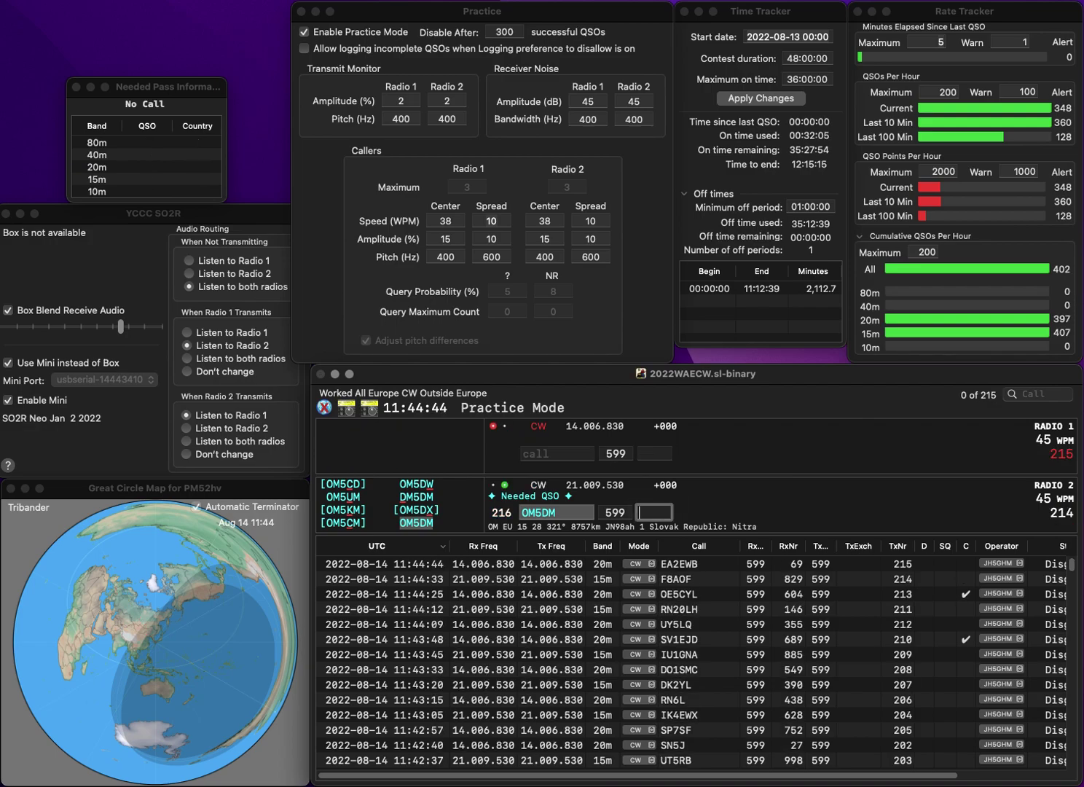
type("830")
key("Return")
Step: Enter the call UD2F on Radio 1 and send its exchange
type("2F")
key("Left")
key("Left")
type("UD")
key("Return")
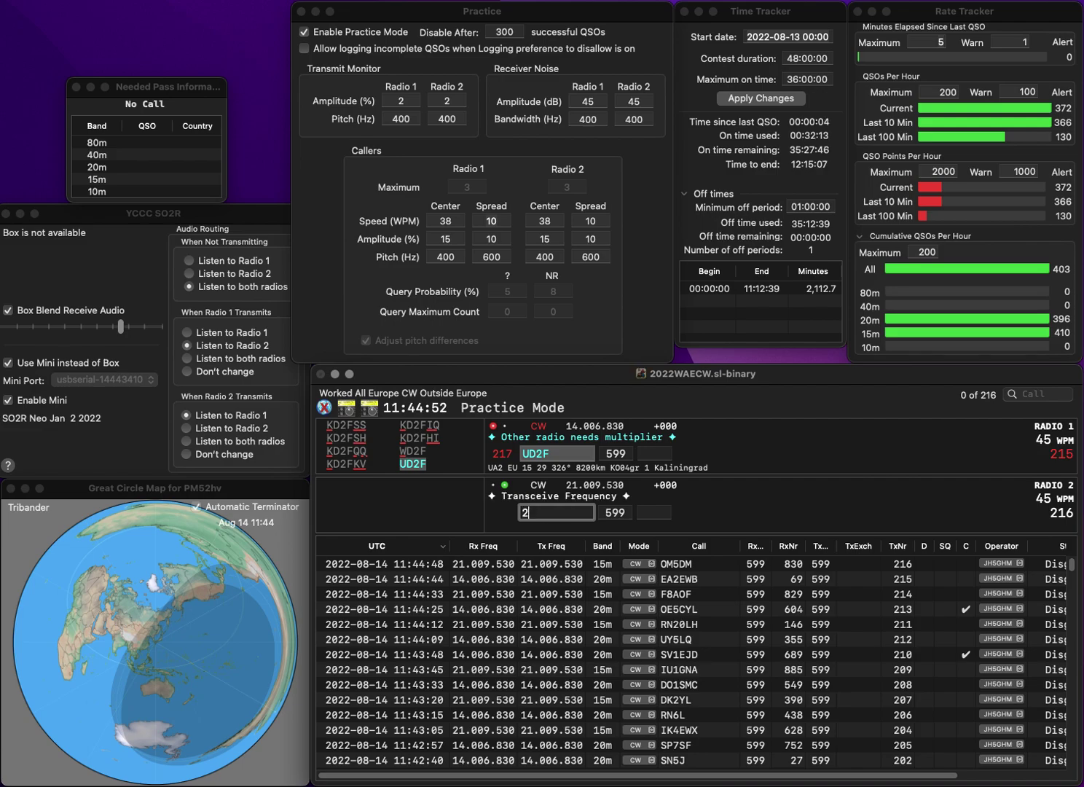
Step: Enter the call DL2NFC on Radio 2 and send its exchange
type("2NFC")
key("Left")
key("Left")
key("Left")
key("Left")
type("DL")
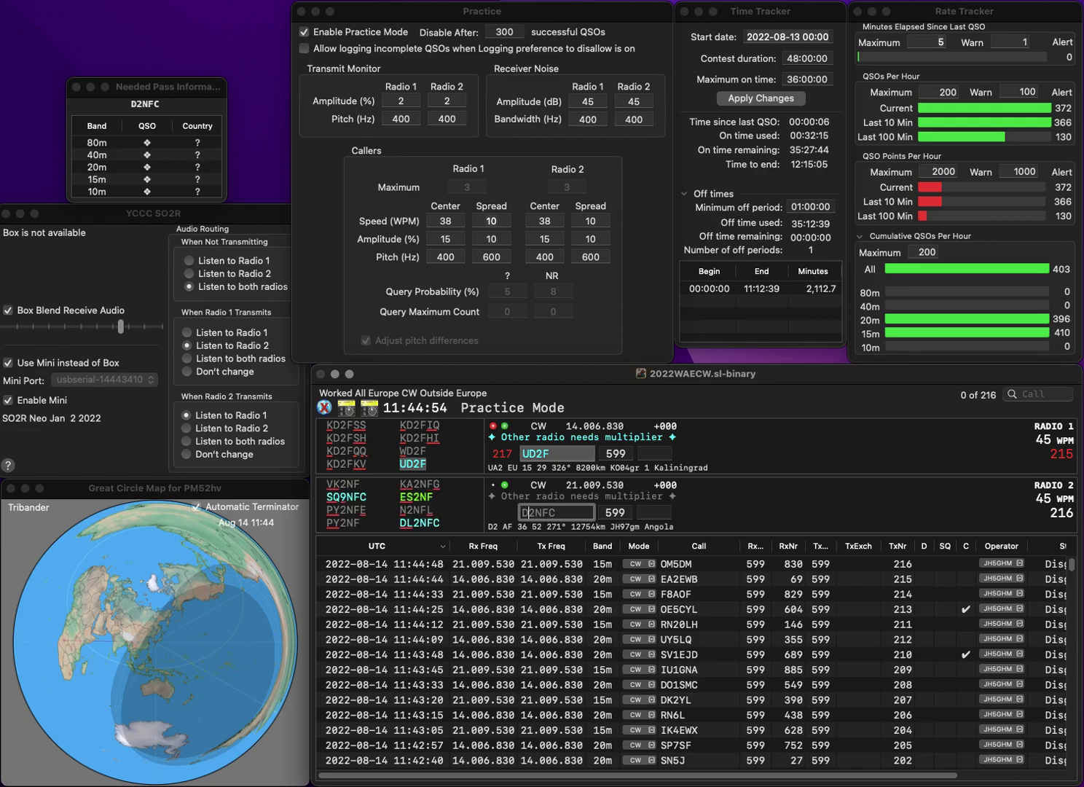
key("Return")
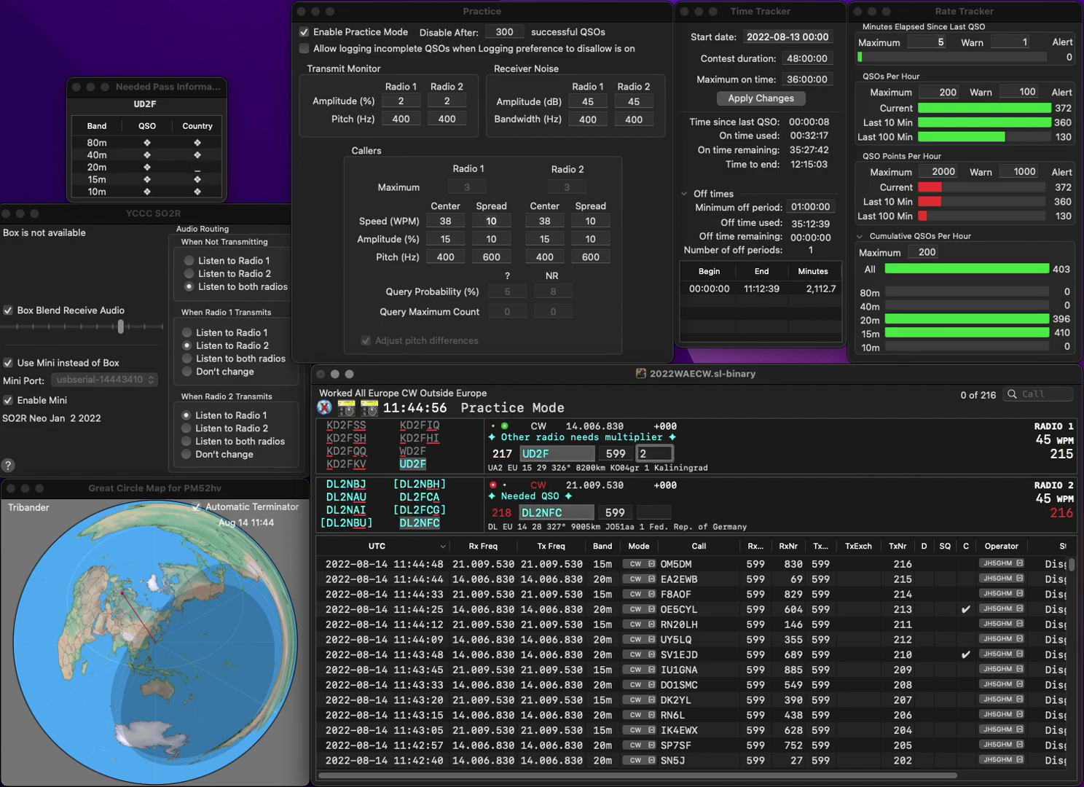
type("0")
key("Return")
key("space")
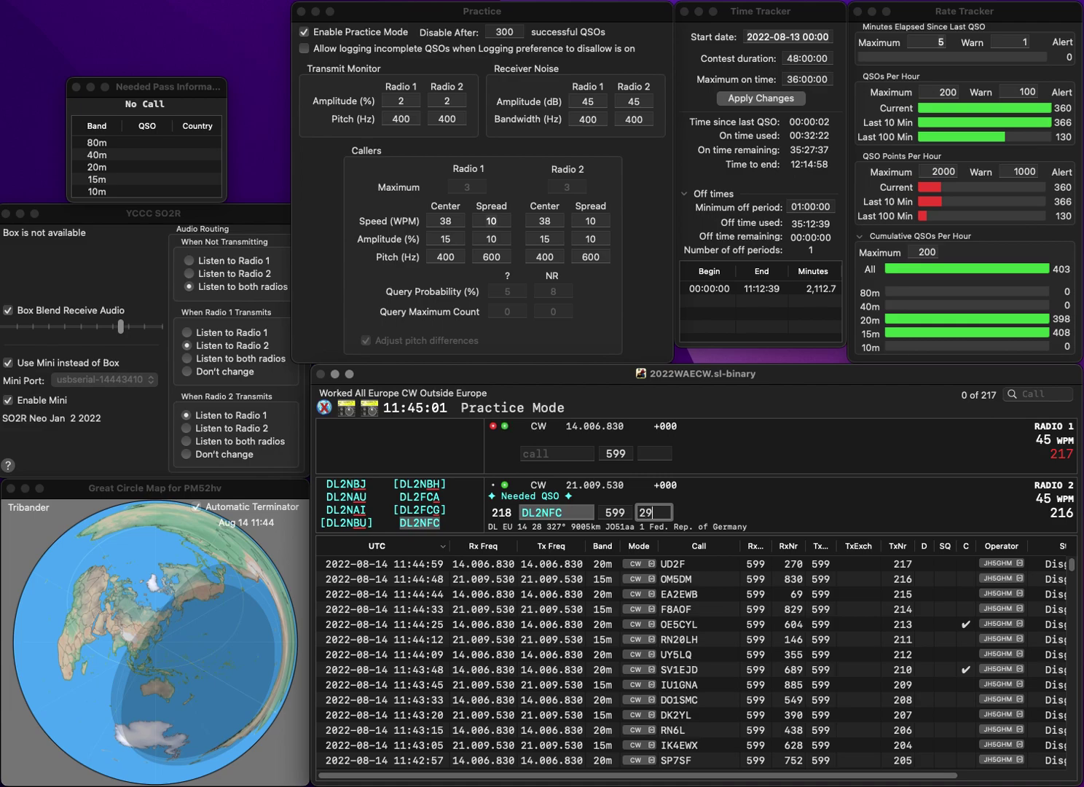
type("2")
key("Return")
type("BUO")
key("Home")
type("G4")
key("Return")
type("YU7G")
key("Return")
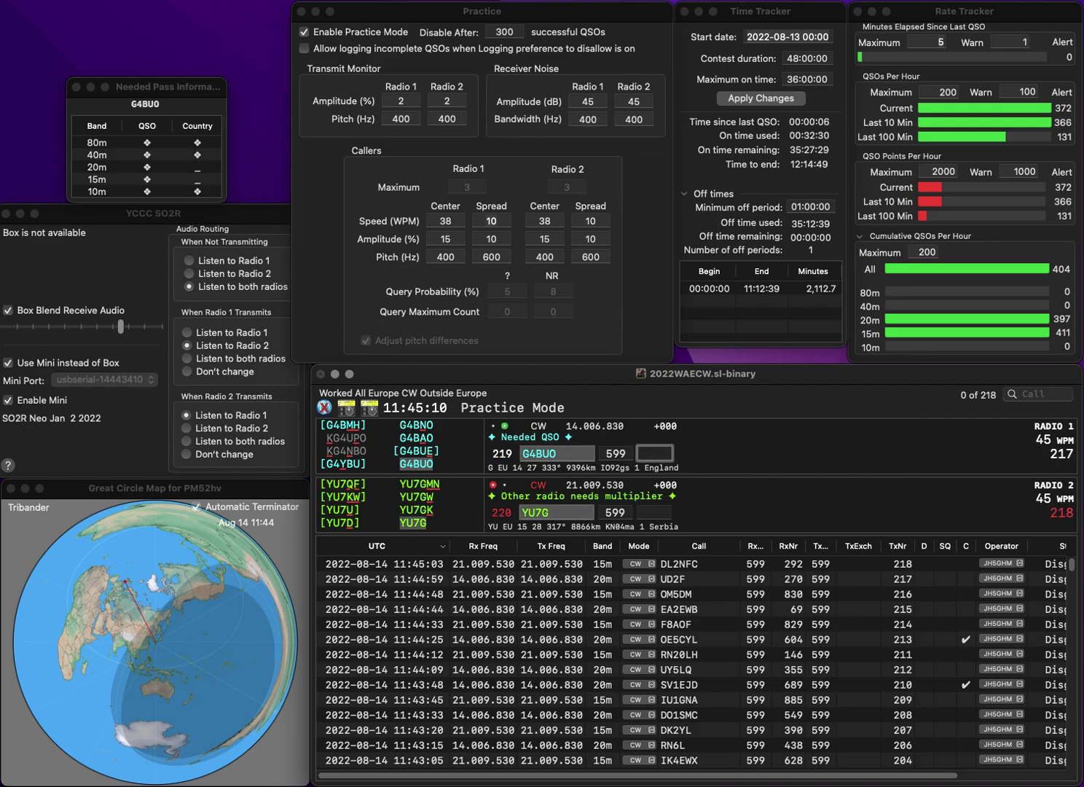
type("1")
key("Return")
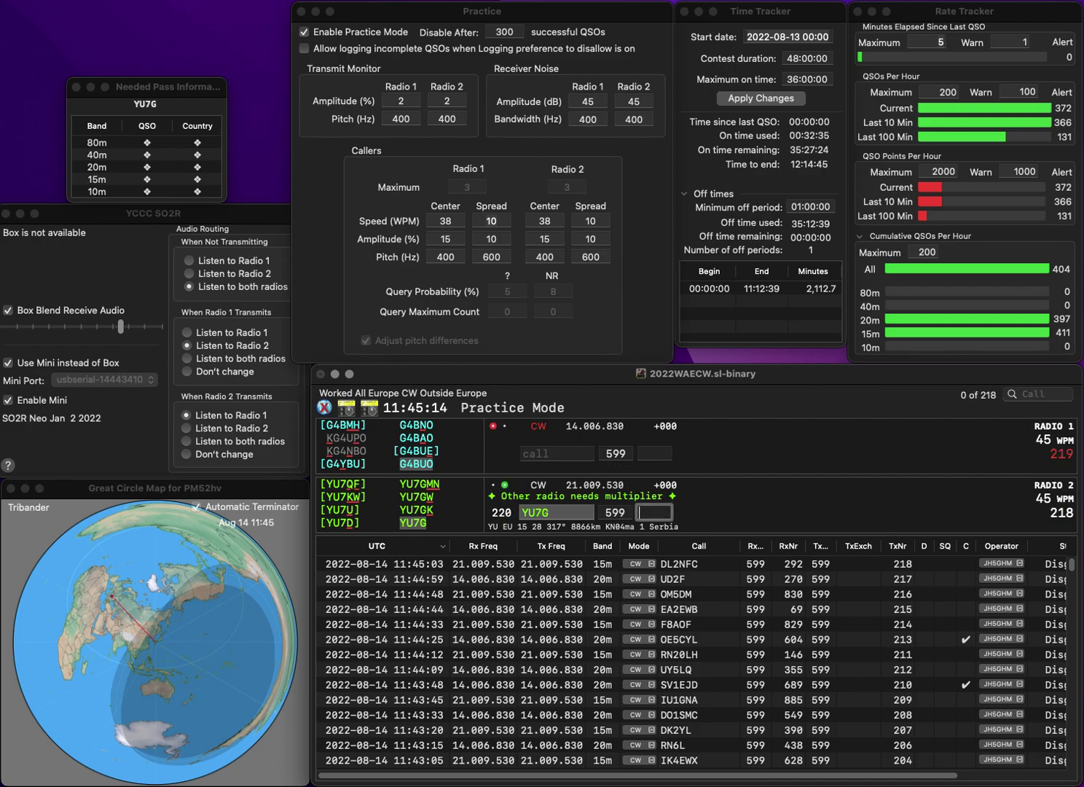
type("897")
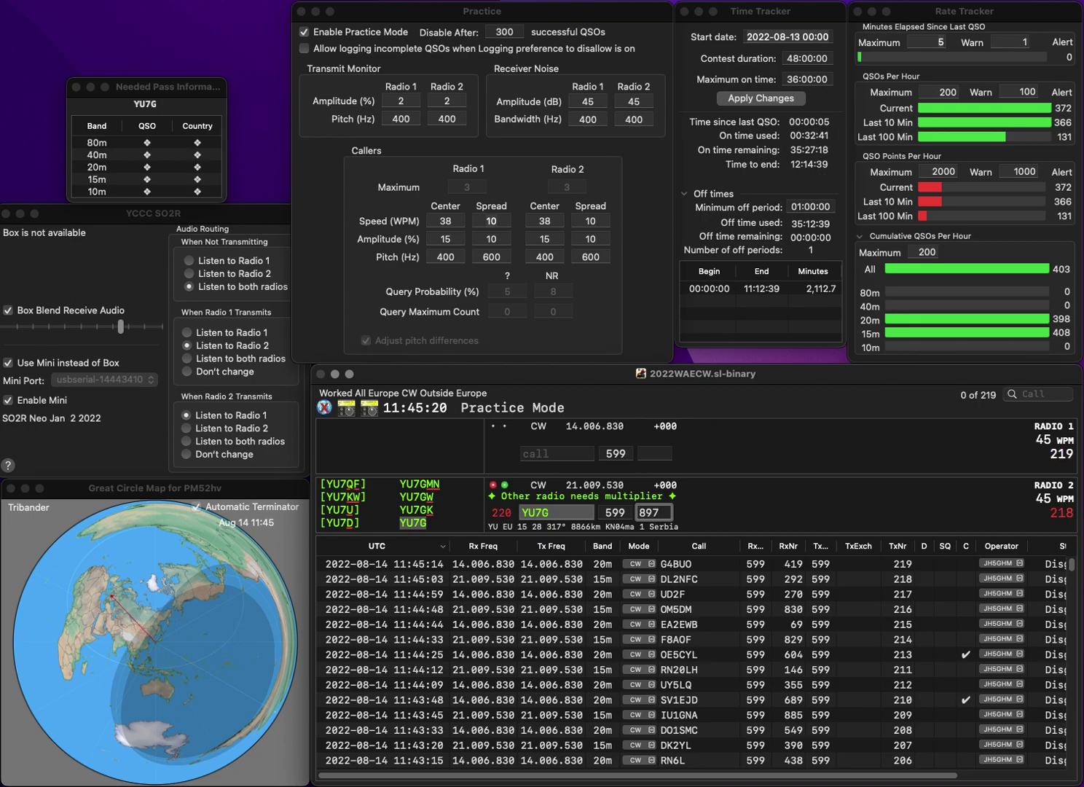
key("Return")
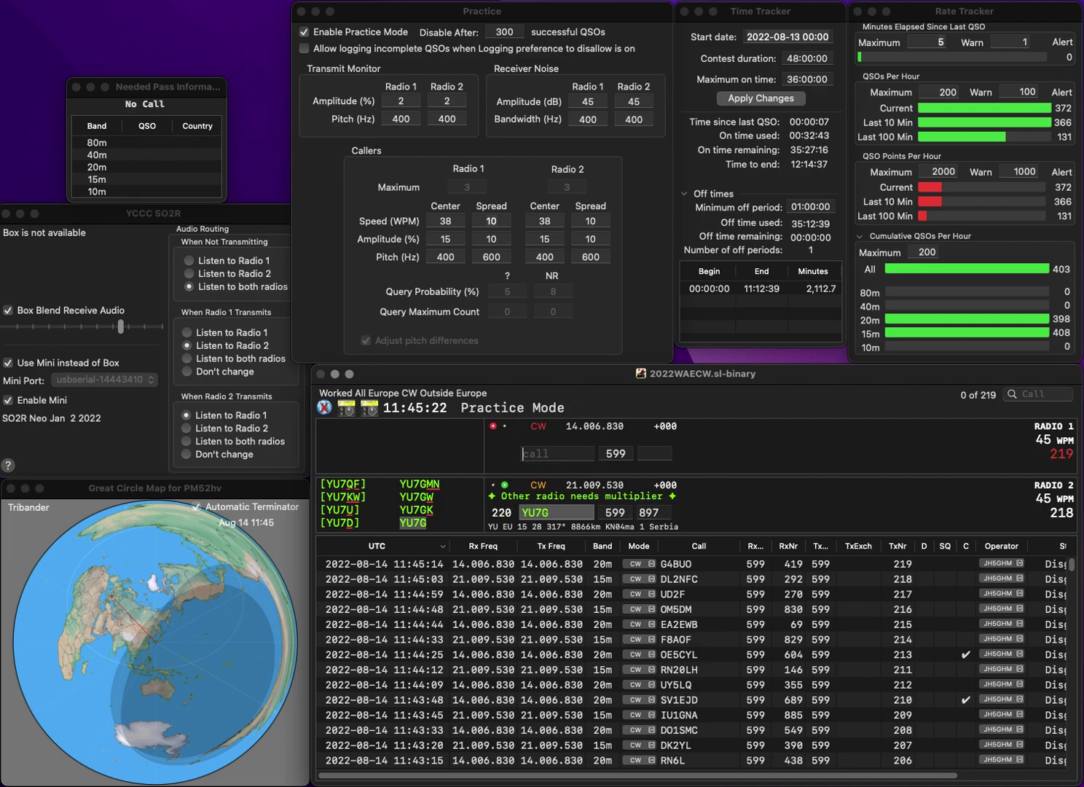
Step: Enter the calls HA2GO on Radio 1 and G6N on Radio 2, answering each caller
type("HA2GGO")
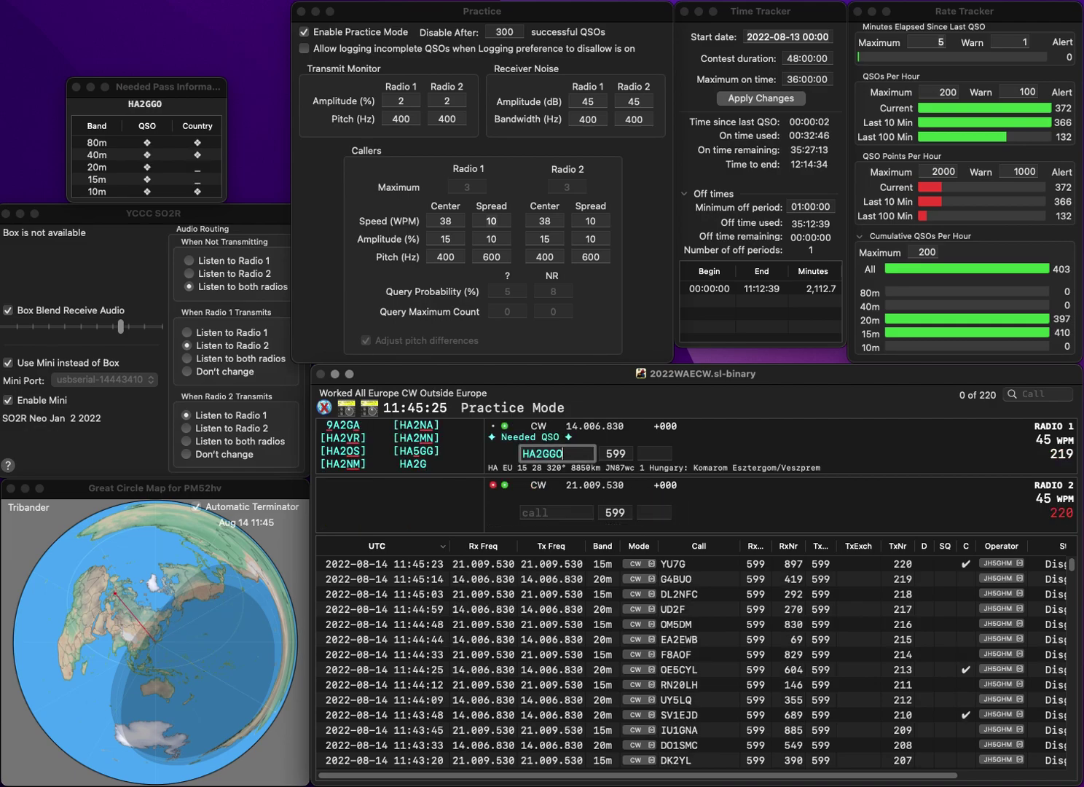
key("BackSpace")
key("BackSpace")
type("O")
key("Return")
type("G6N")
key("Return")
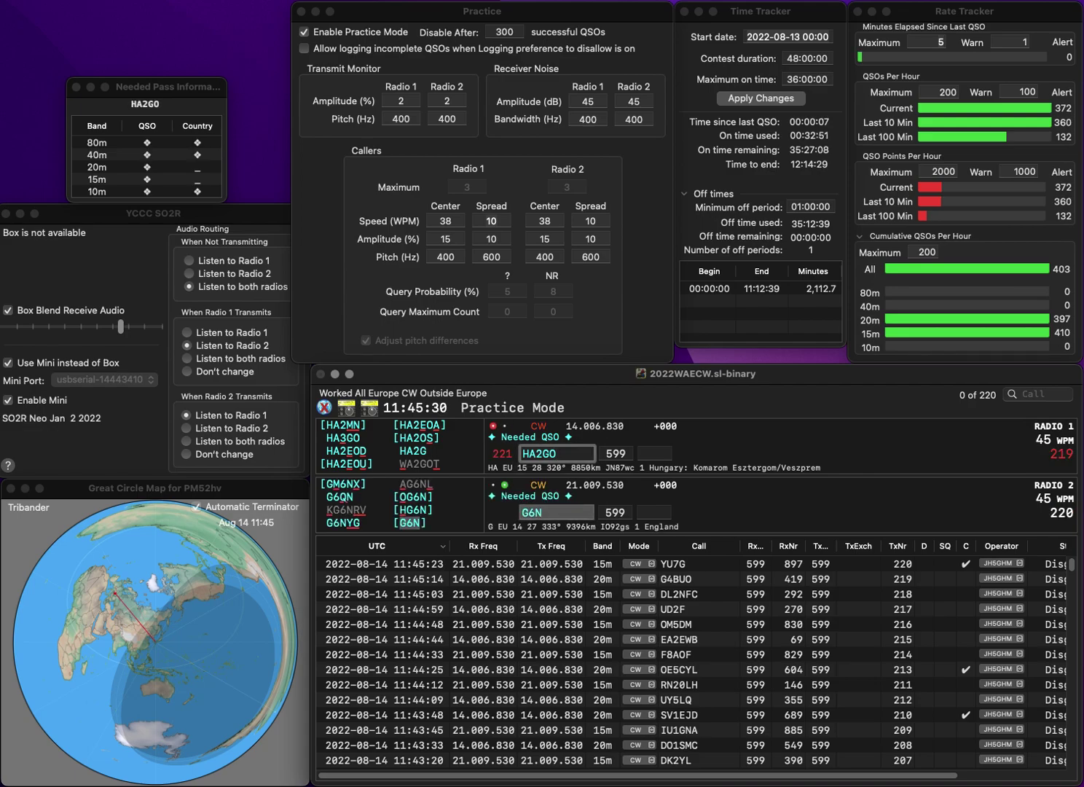
Step: Correct the Radio 1 call to HA3GO and resend its exchange
key("BackSpace")
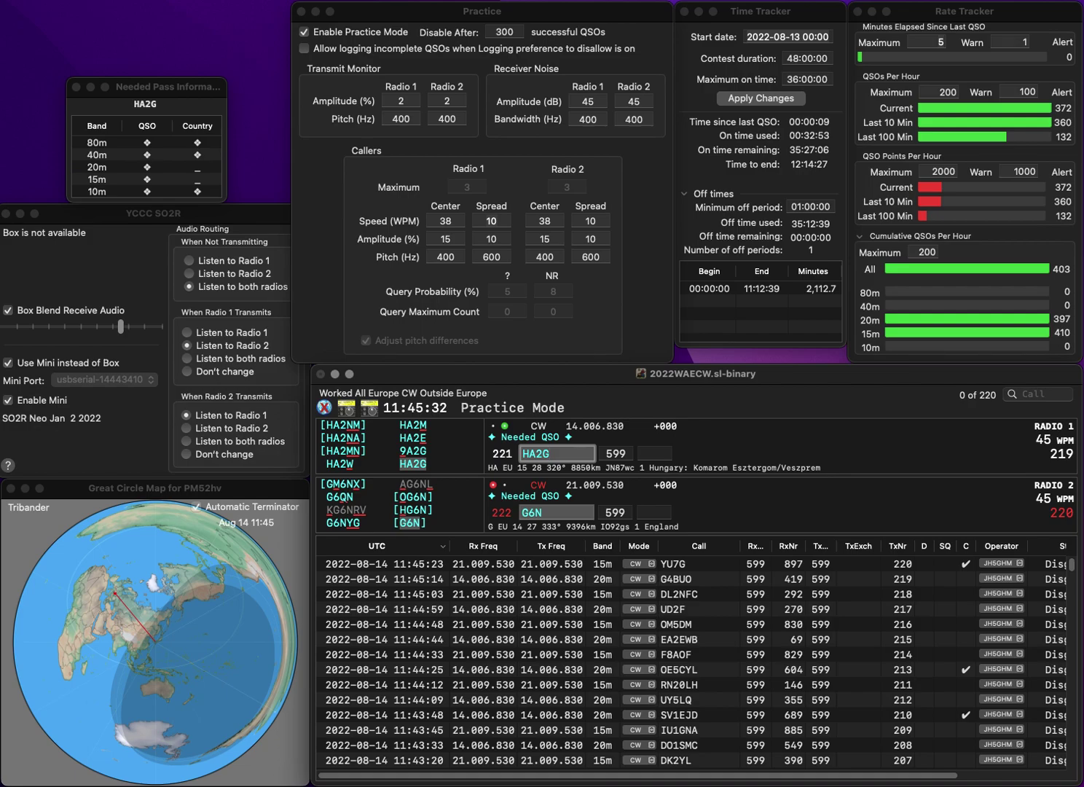
type("O")
key("Left")
key("Left")
key("BackSpace")
type("3")
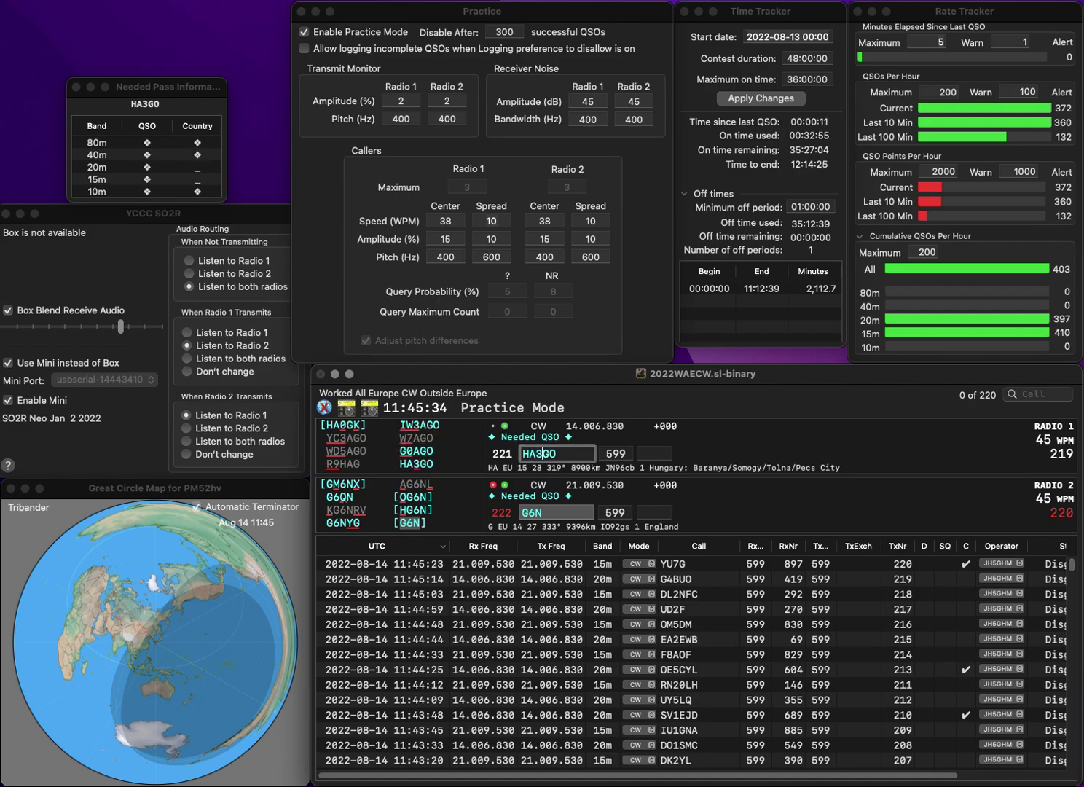
key("Return")
Step: Log G6N on Radio 2 with received number 728 and HA3GO on Radio 1 with received number 845
type("728")
key("Return")
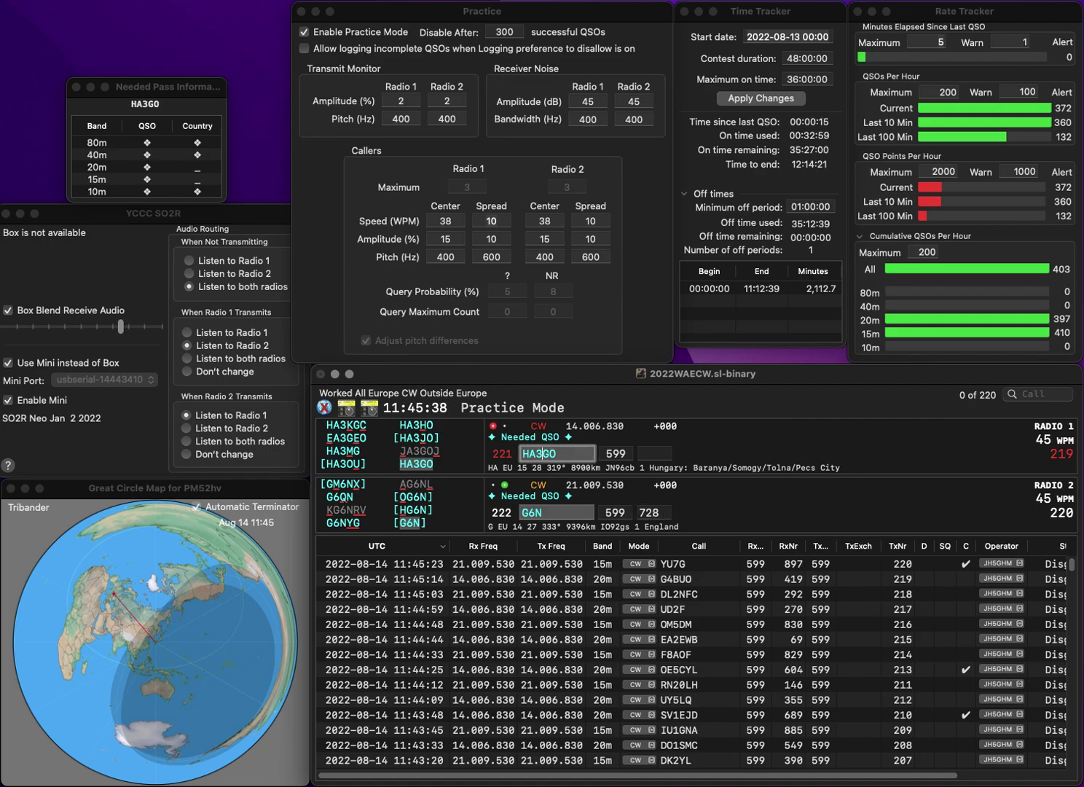
type("845")
key("Return")
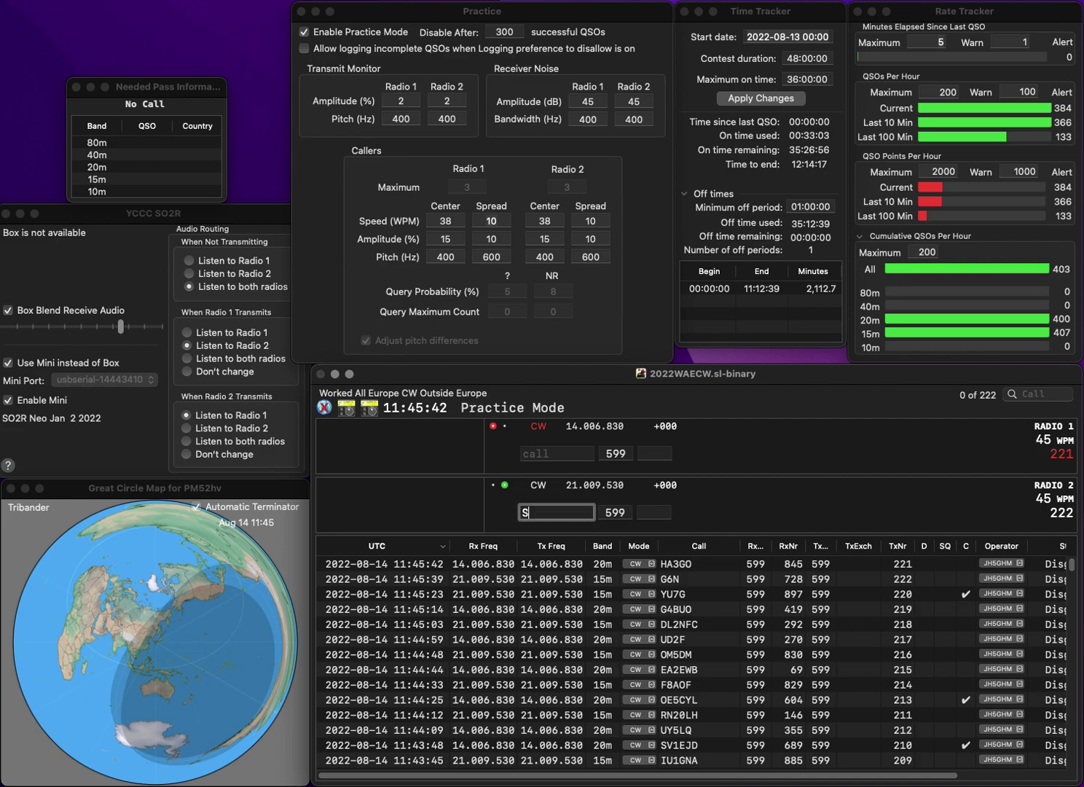
type("SV2QNP")
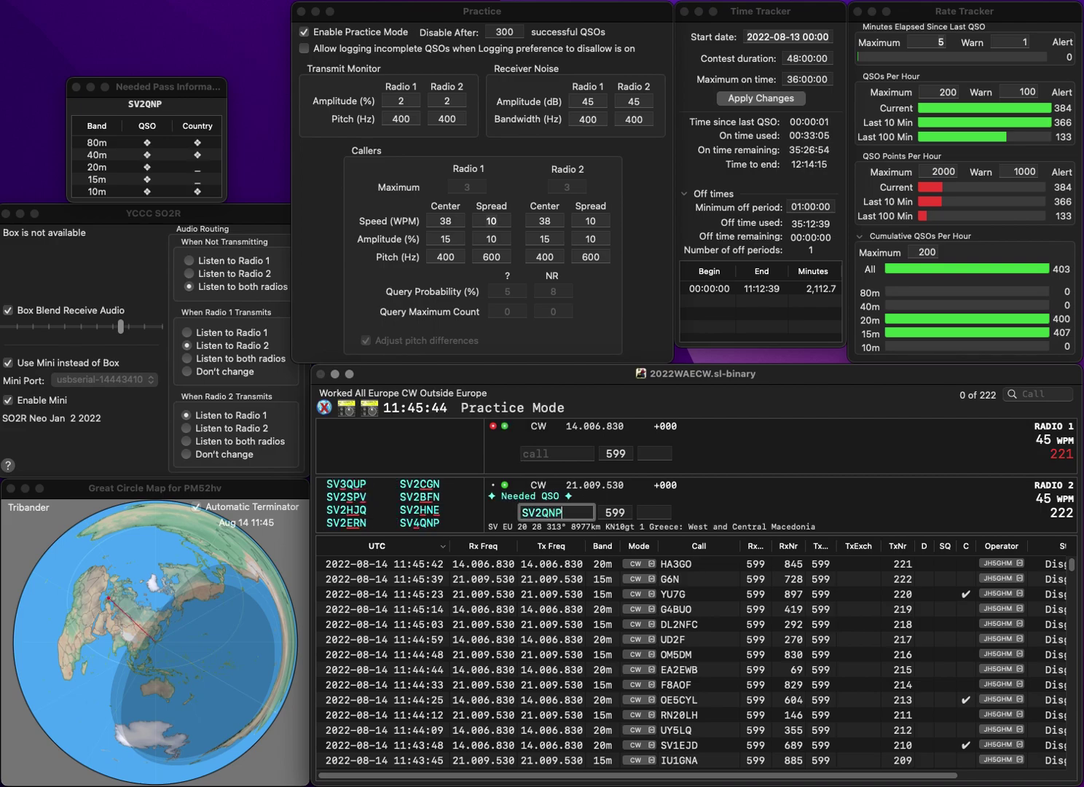
key("Delete")
type("4")
key("Return")
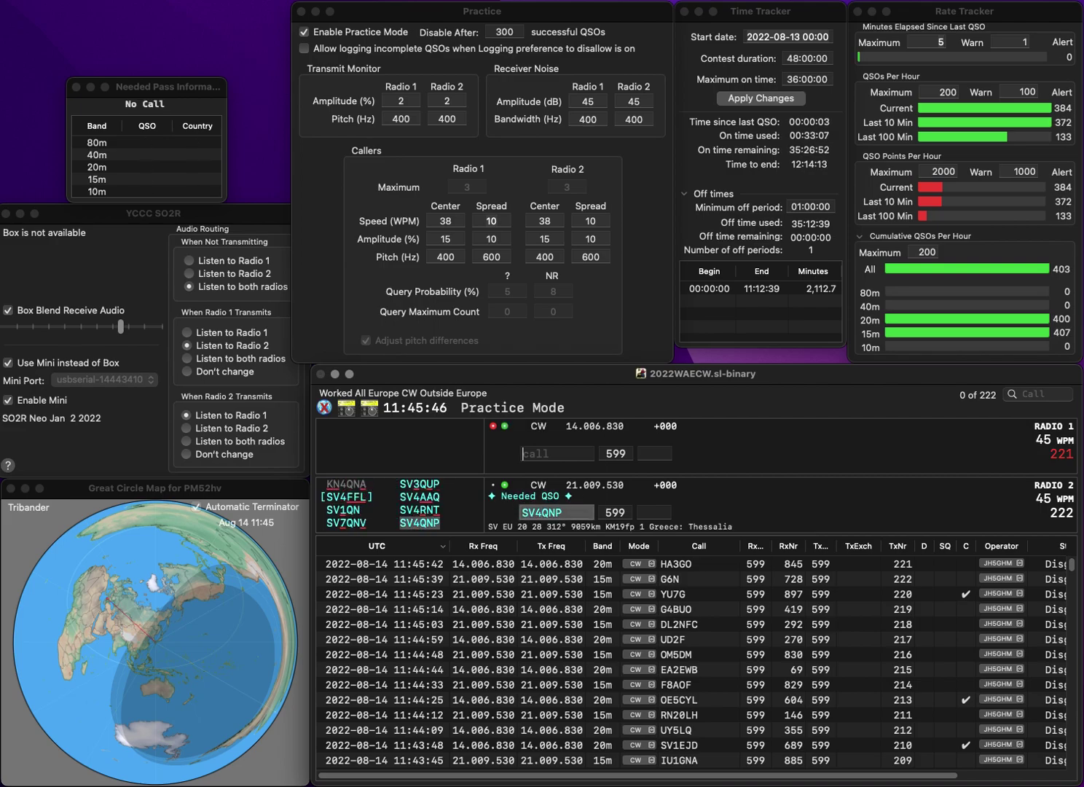
type("L")
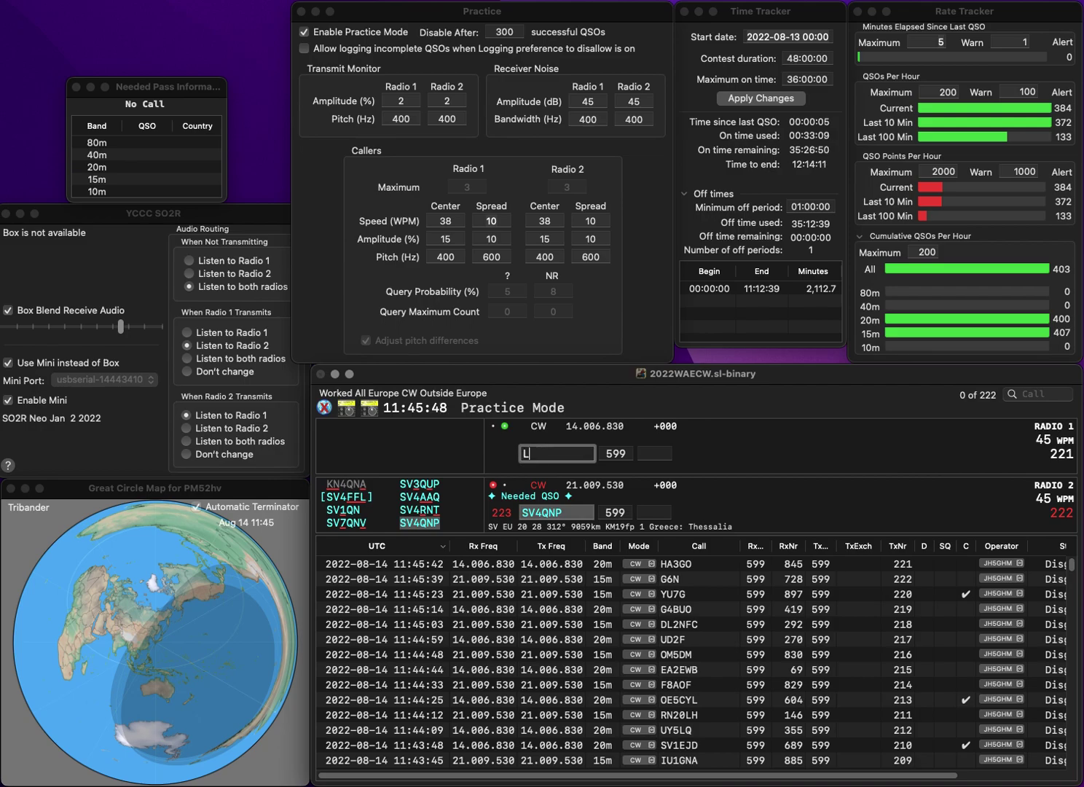
type("Z2GKA")
key("super+Left")
key("Right")
key("Delete")
type("A")
key("Return")
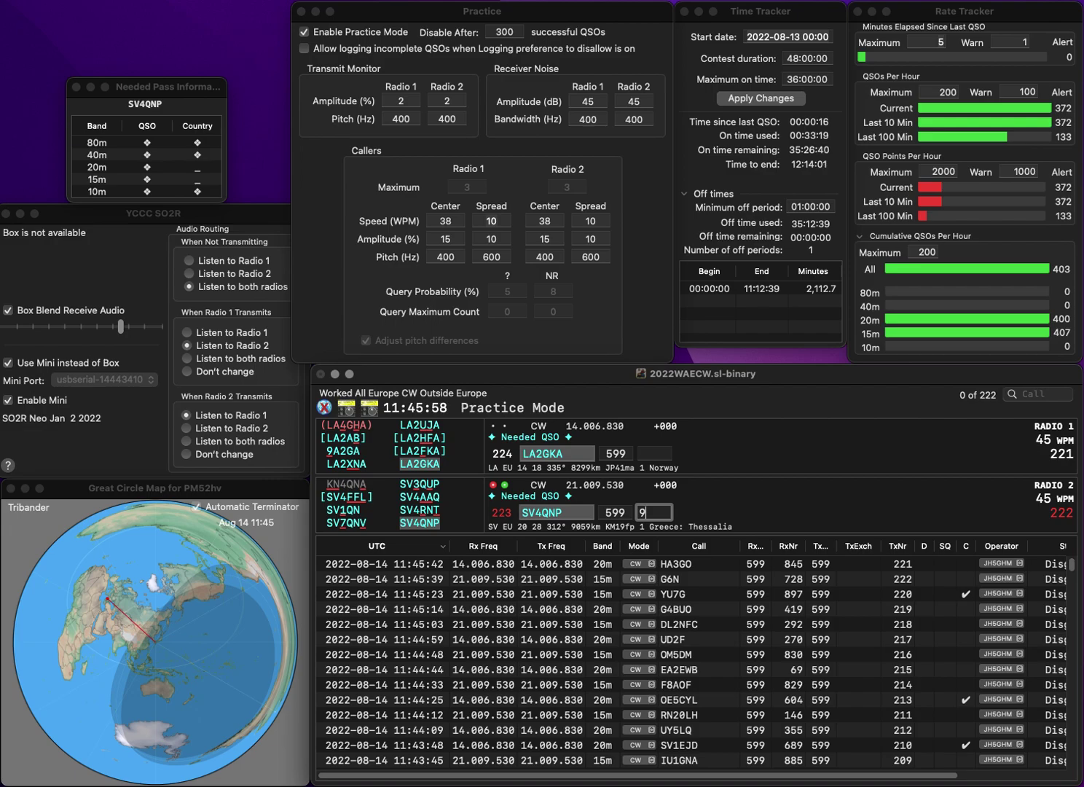
Step: Log SV4QNP on Radio 2 with received number 927 and LA2GKA on Radio 1 with received number 585
type("7")
key("Return")
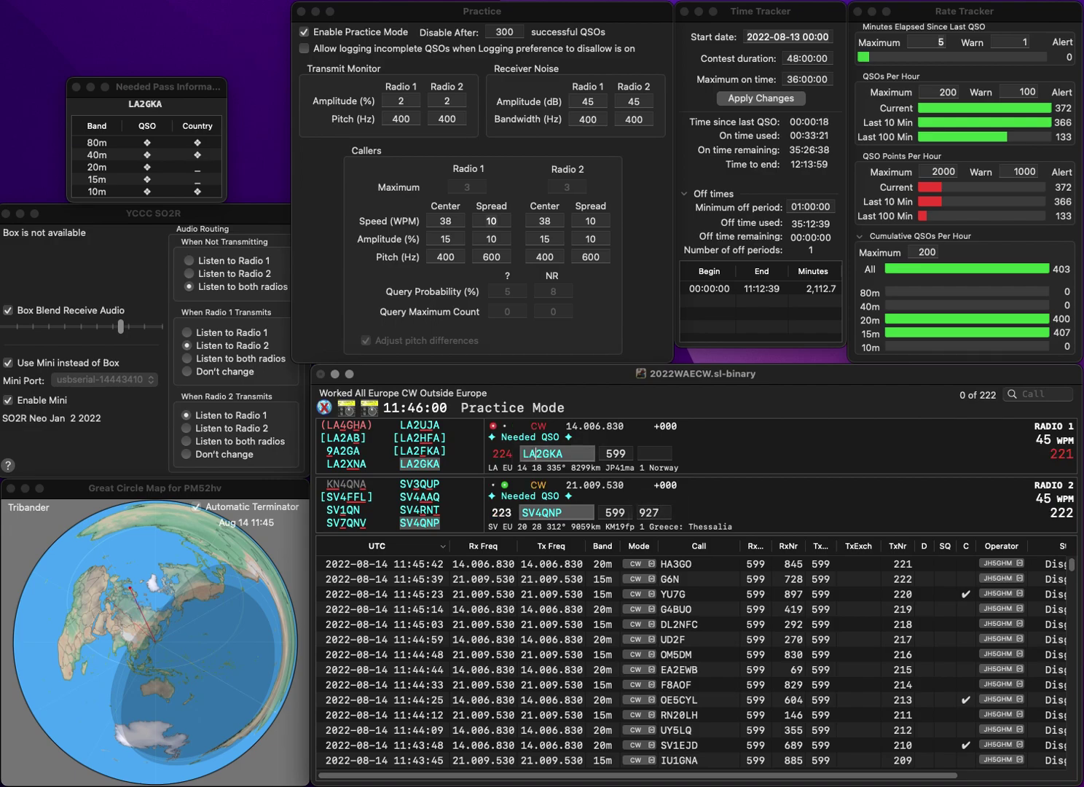
key("Tab")
type("585")
key("Return")
Step: Enter the call RD5RD on Radio 2 and the partial call IKSKT on Radio 1, answering each caller
type("RRD")
type("D5RD")
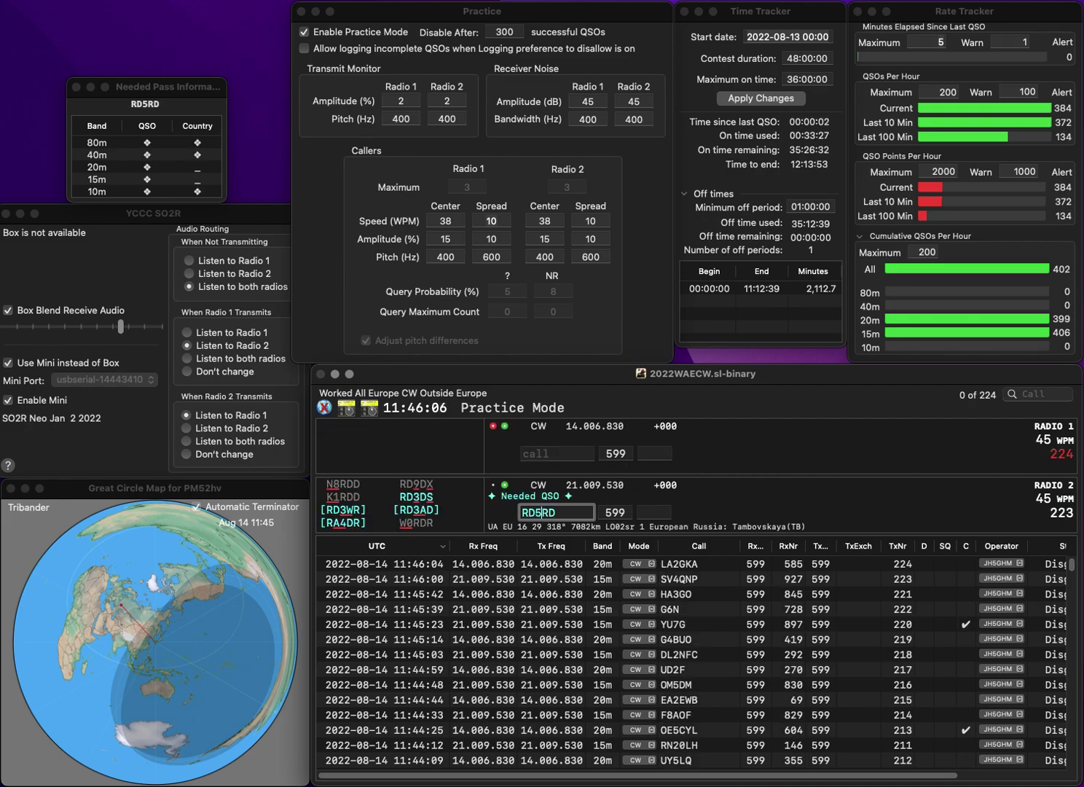
key("Return")
type("U")
key("BackSpace")
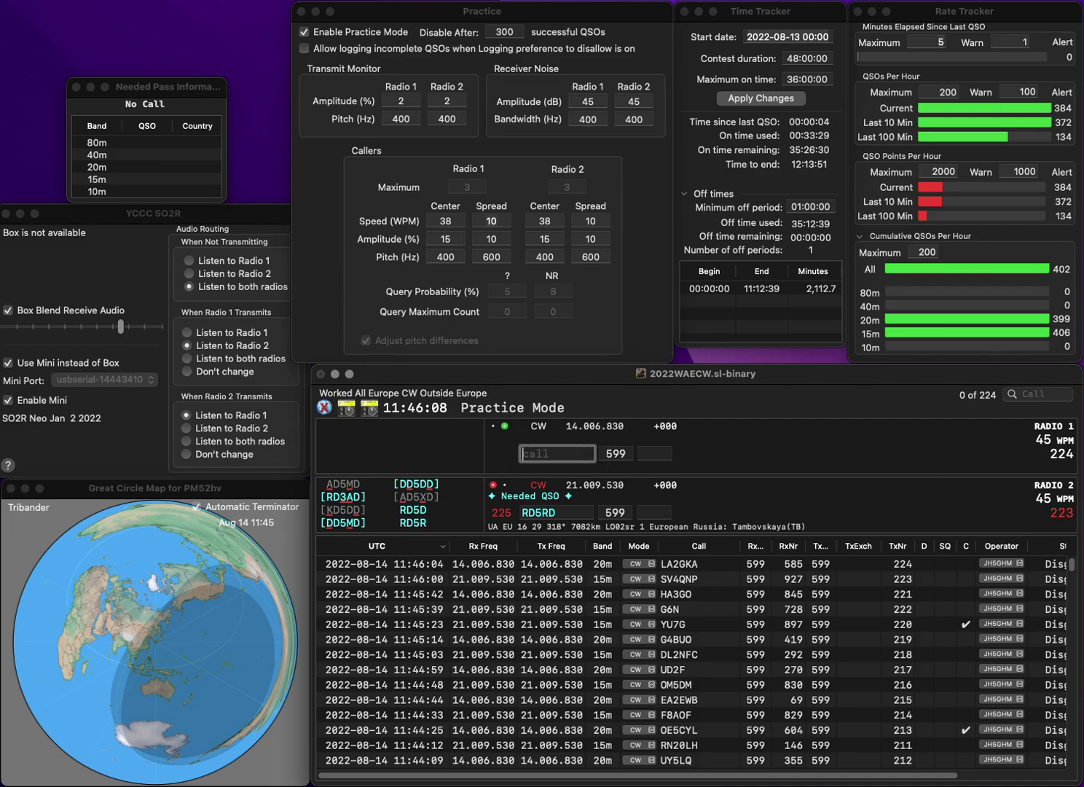
type("IKSKT")
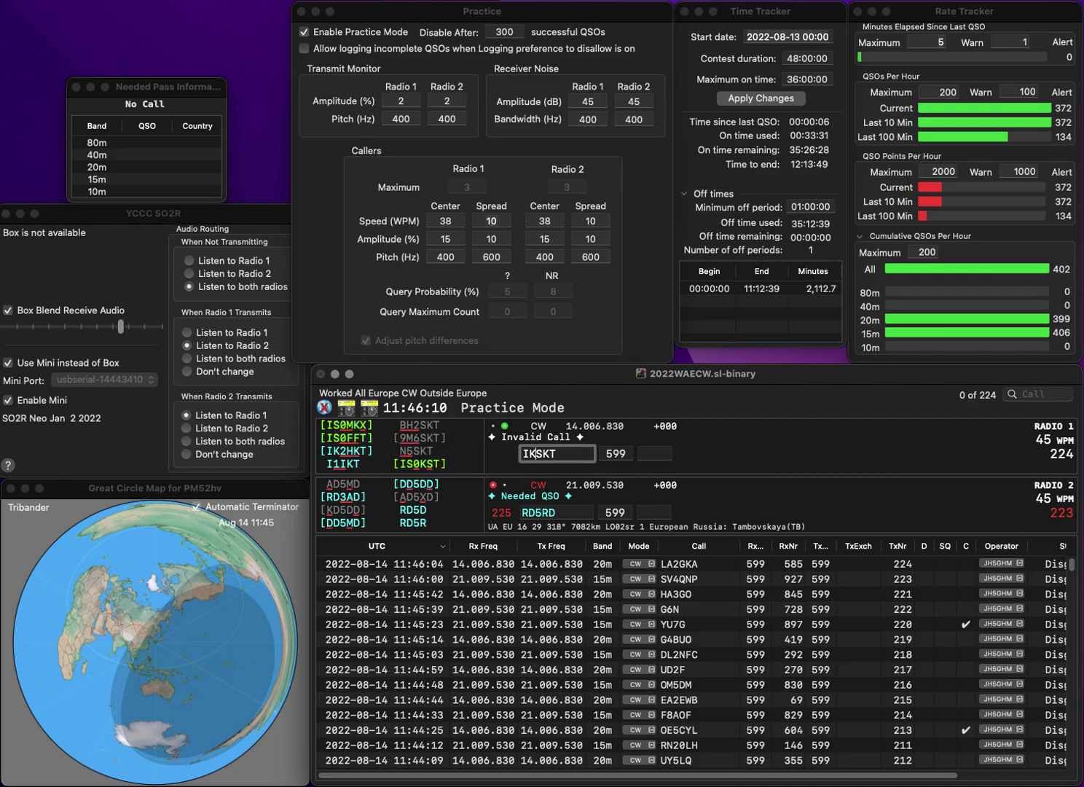
key("Return")
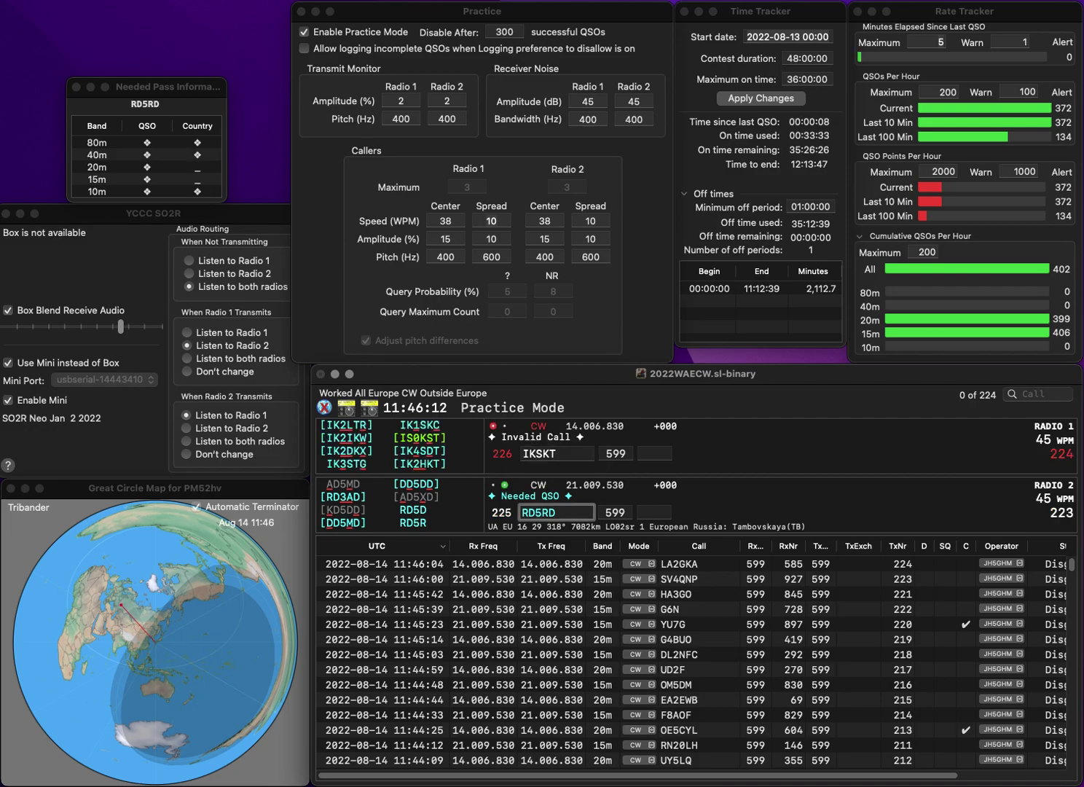
Step: Correct the calls to LZ5RD on Radio 2 and IK2HKT on Radio 1, resending each exchange
type("LZ")
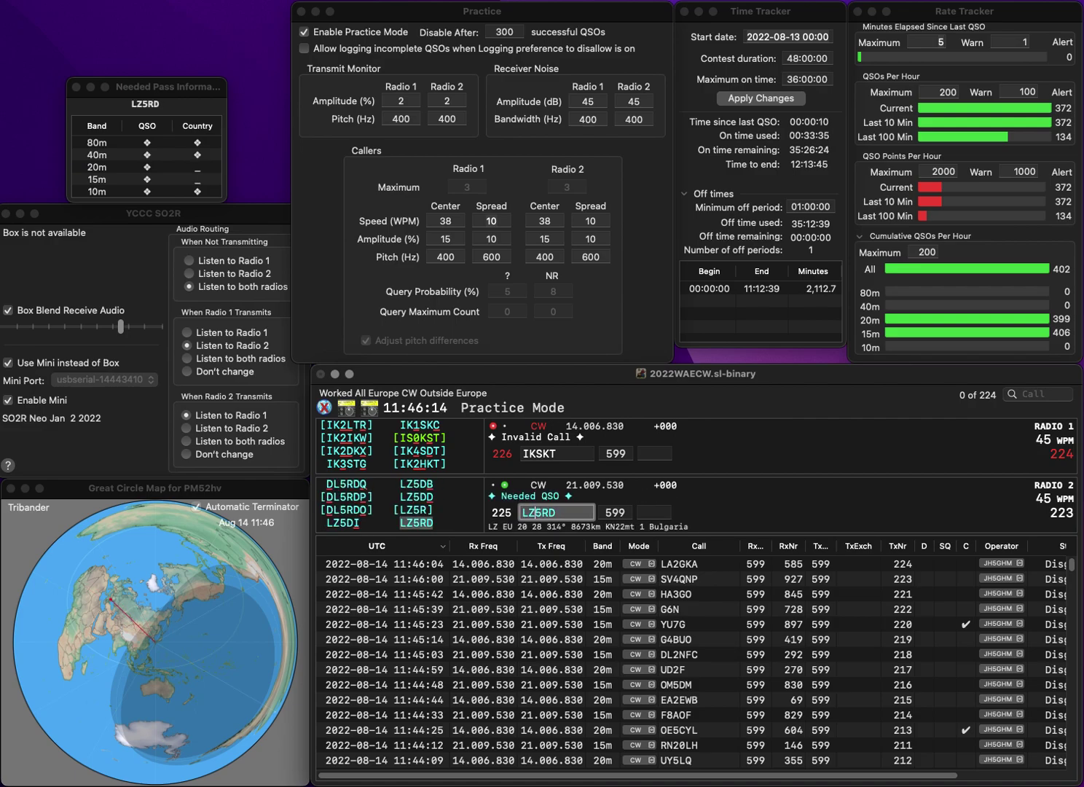
key("Return")
key("Left")
key("Left")
key("Left")
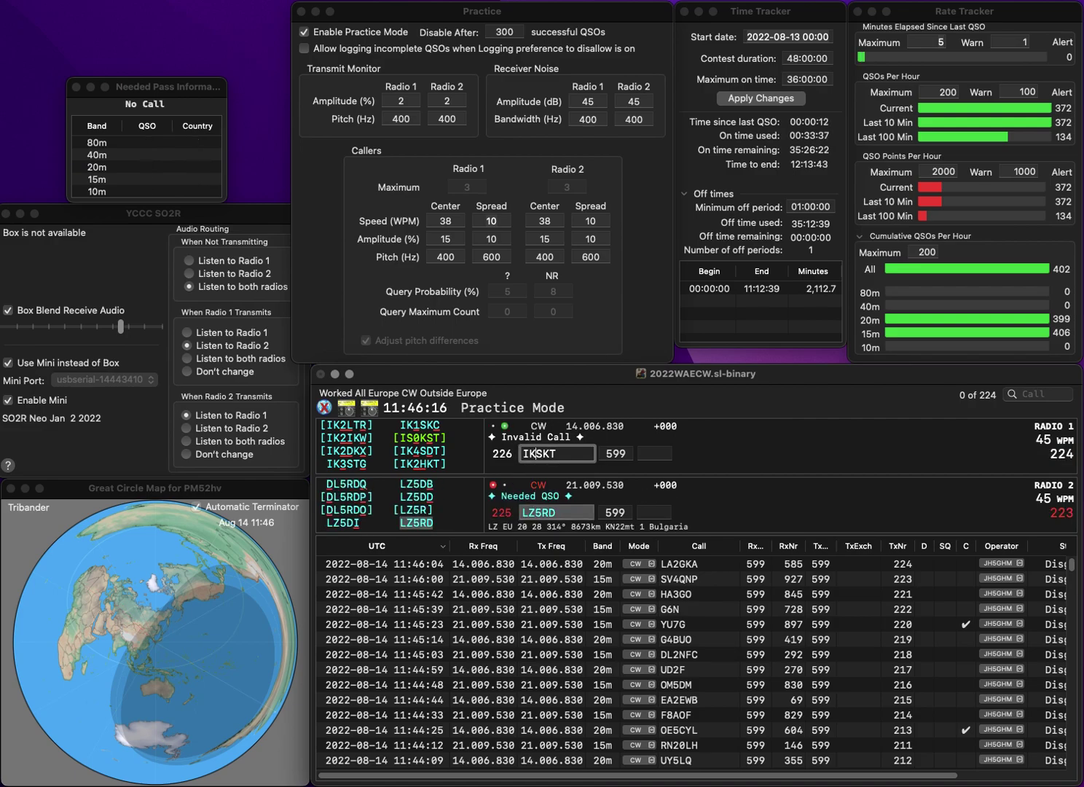
type("2H")
key("Delete")
key("Return")
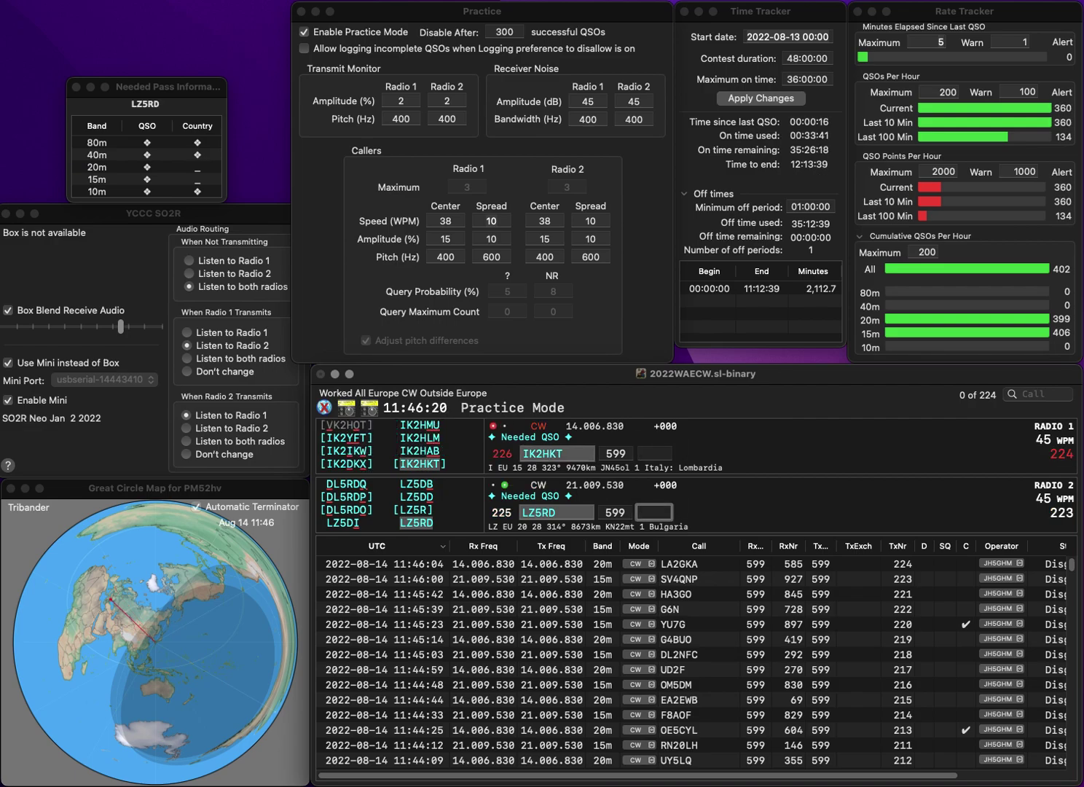
type("9")
key("Return")
type("778")
key("Return")
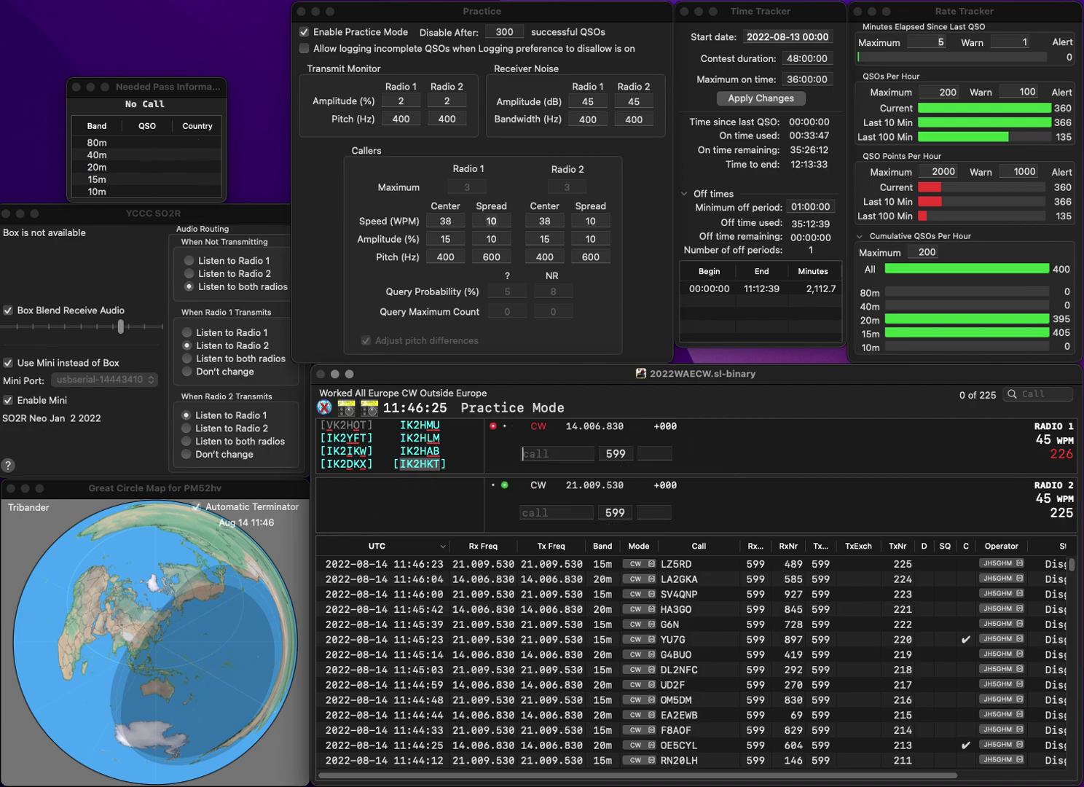
Step: Enter the calls 2E0SAE on Radio 2 and UA3LEO on Radio 1, sending each exchange
type("OS")
type("AE")
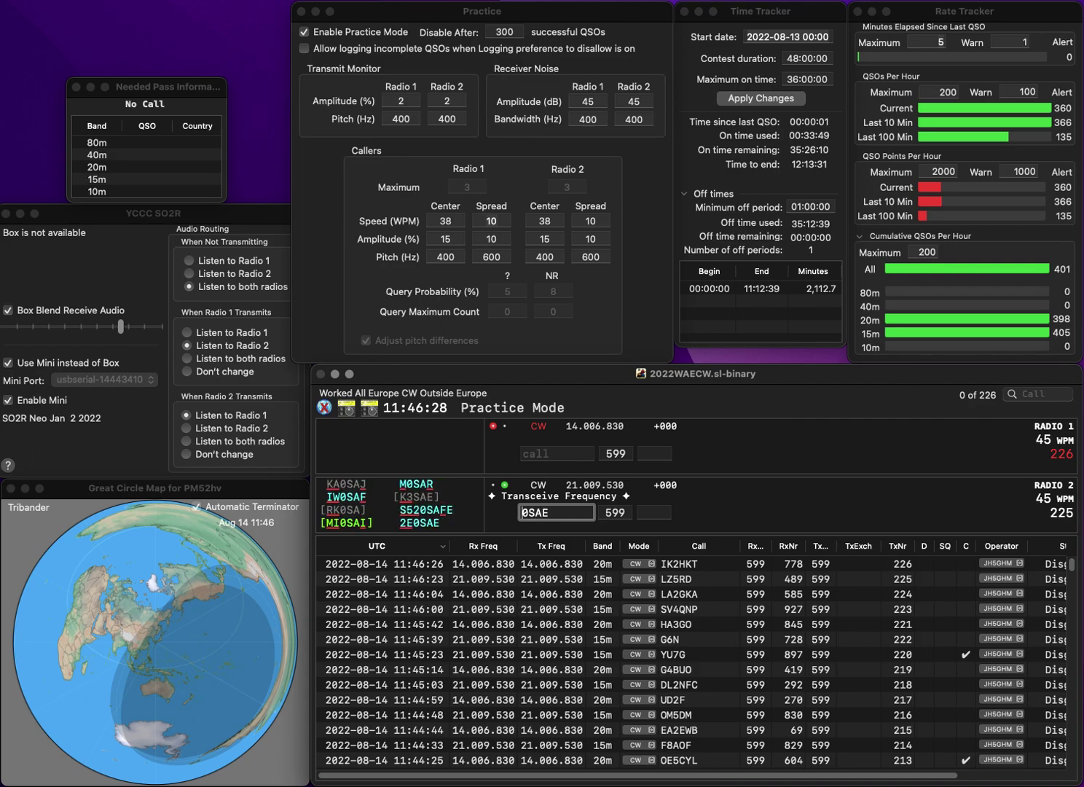
key("Return")
type("UA3LEO")
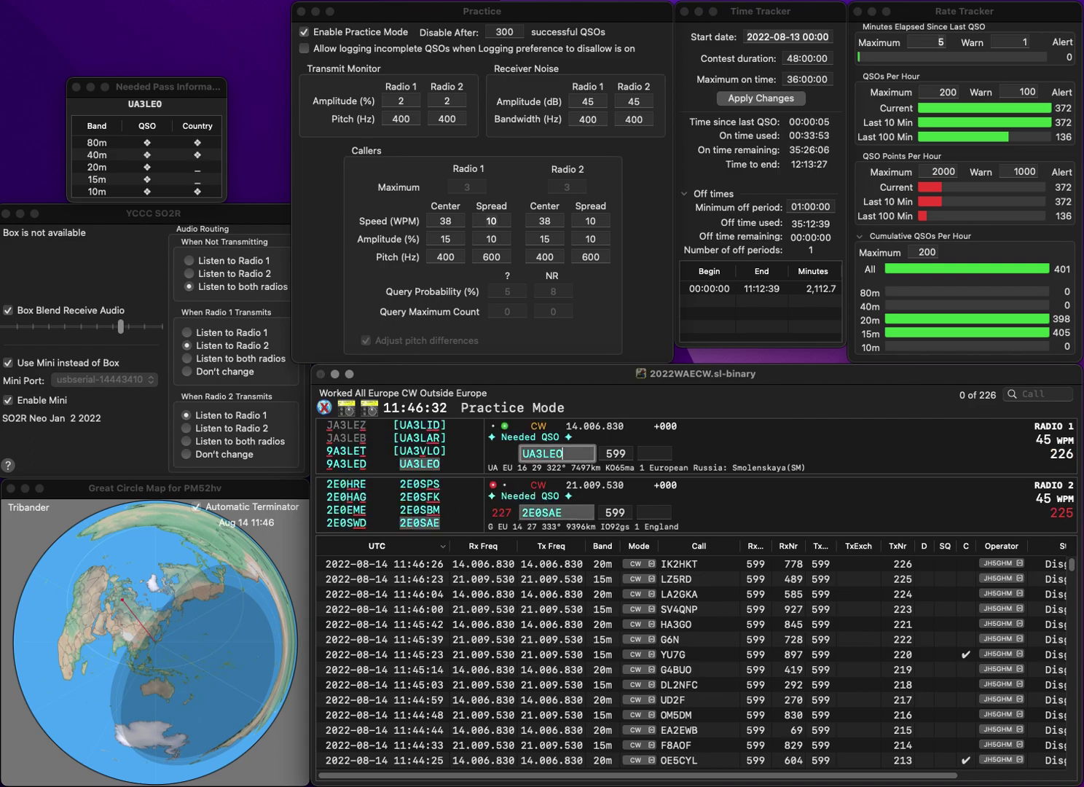
key("grave")
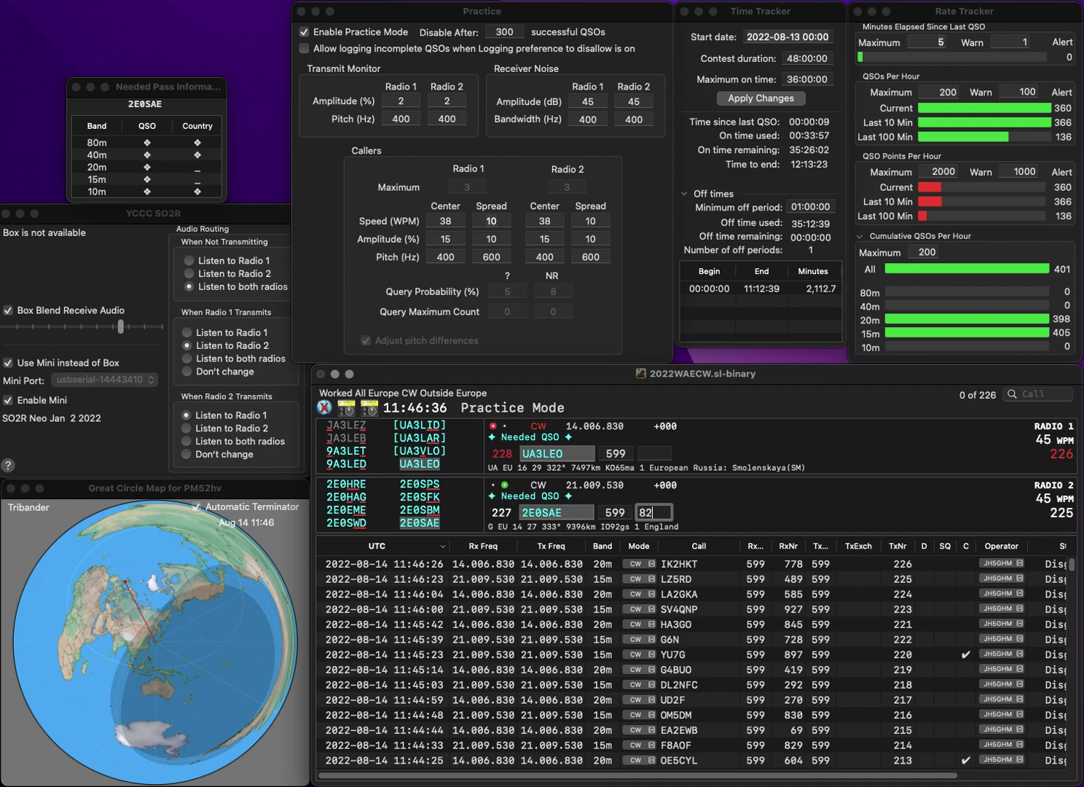
Step: Log 2E0SAE on Radio 2 with received number 820 and UA3LEO on Radio 1 with received number 178
key("Return")
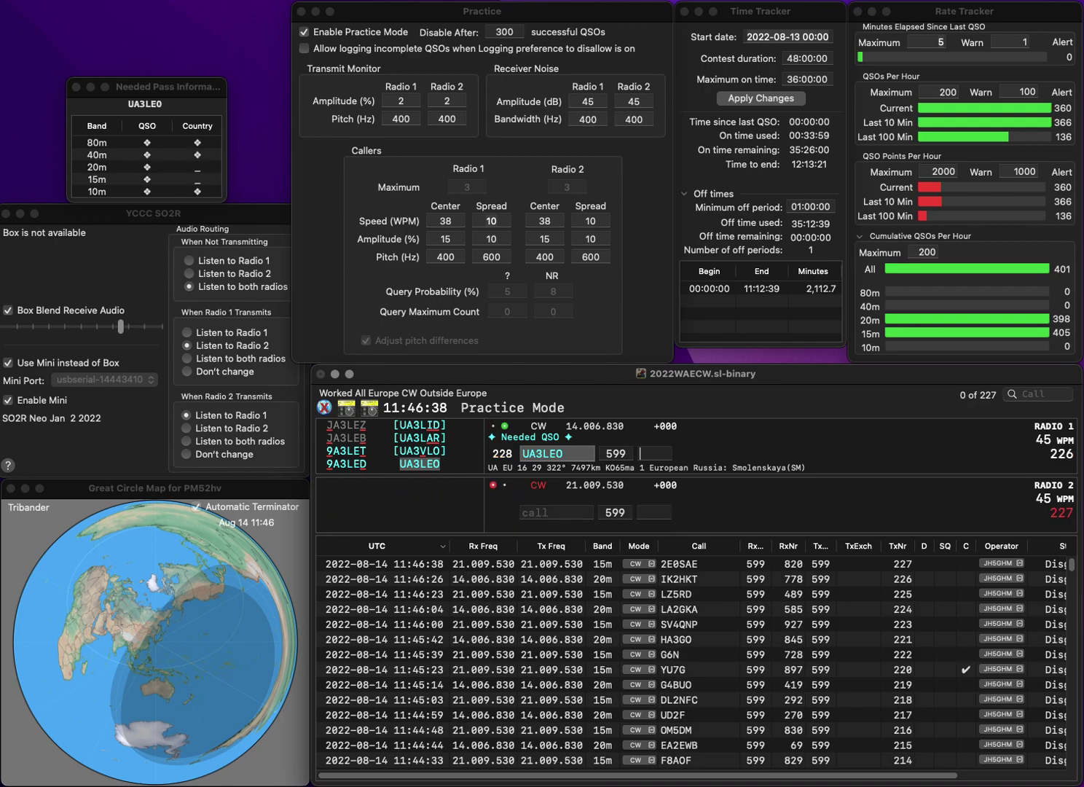
type("178")
key("Return")
Step: Enter the calls PE0GG on Radio 2 and LZ5I on Radio 1, answering each caller
type("E0GG")
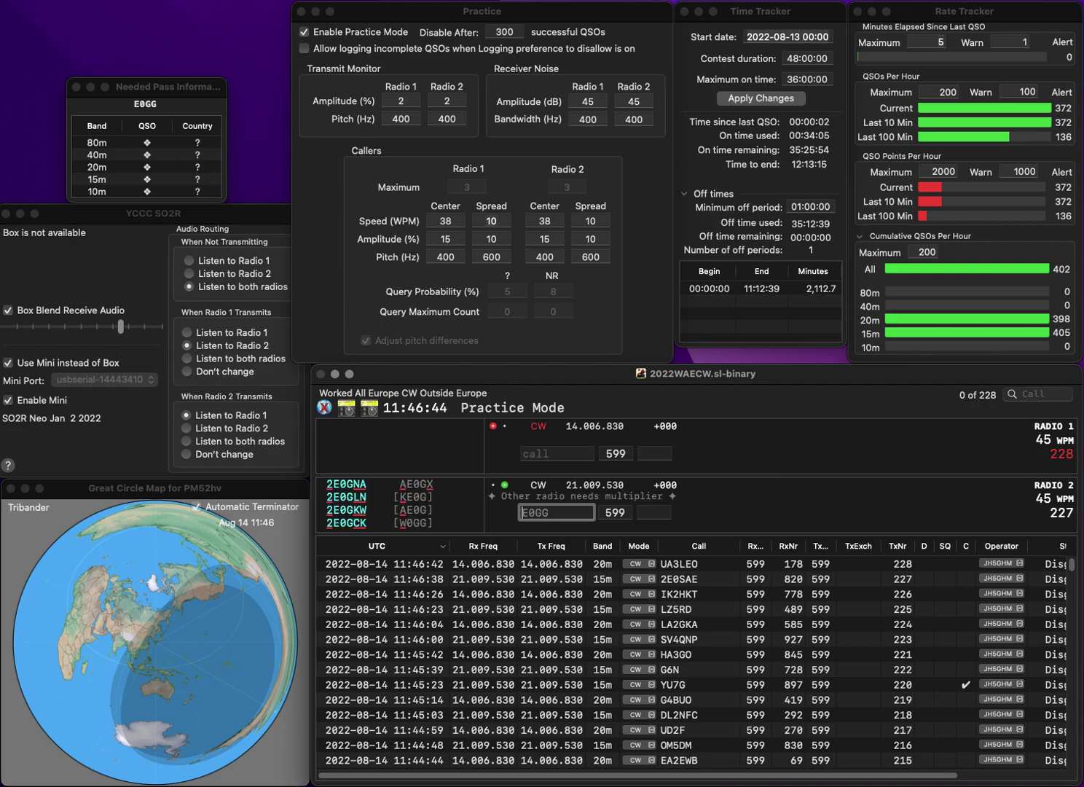
key("Home")
type("P")
key("Return")
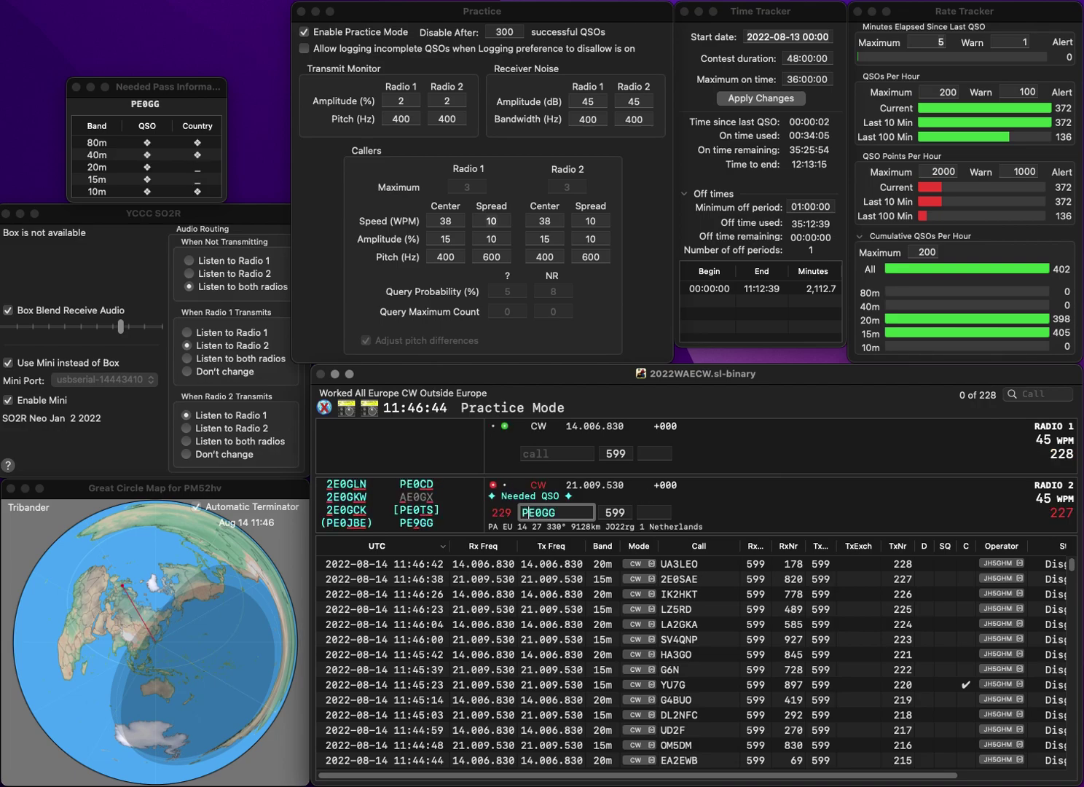
type("LZ5I")
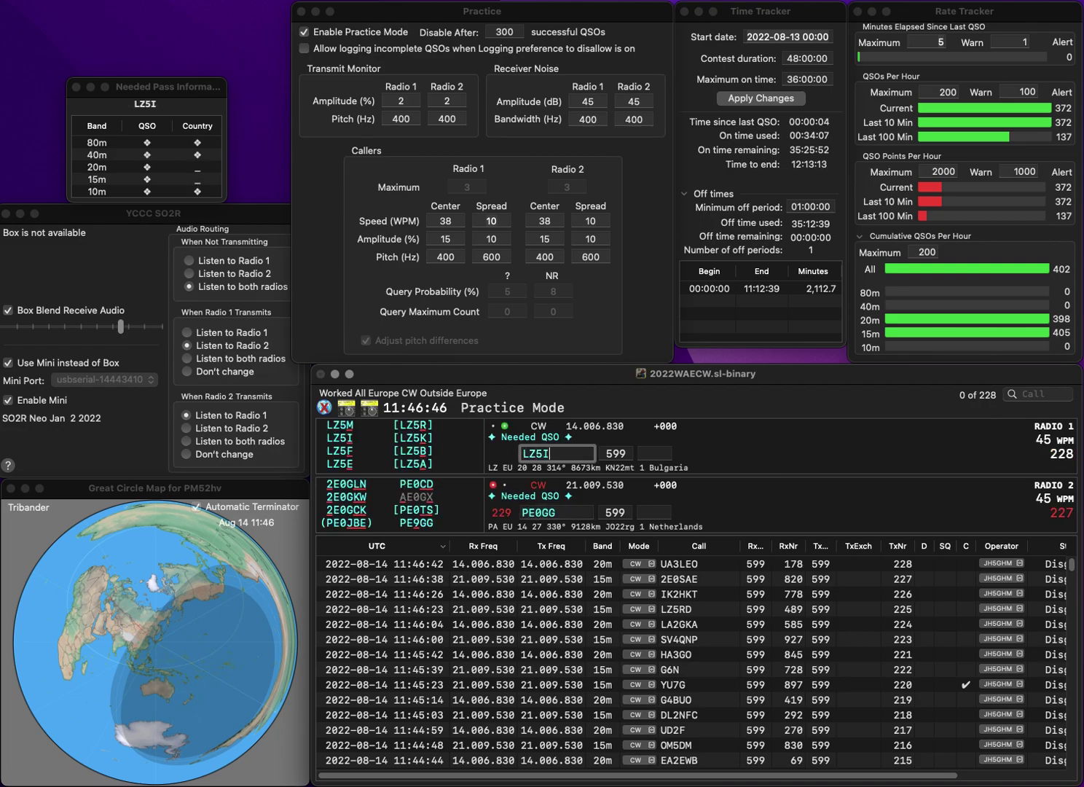
key("Return")
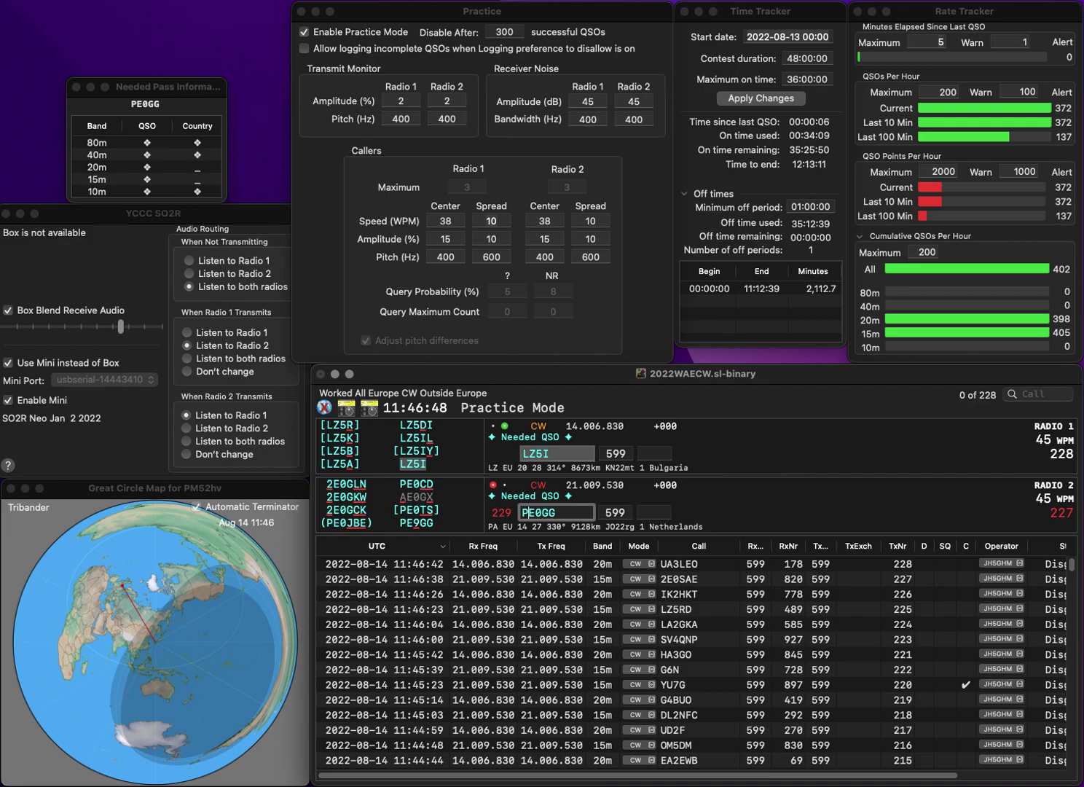
key("Delete")
type("E9")
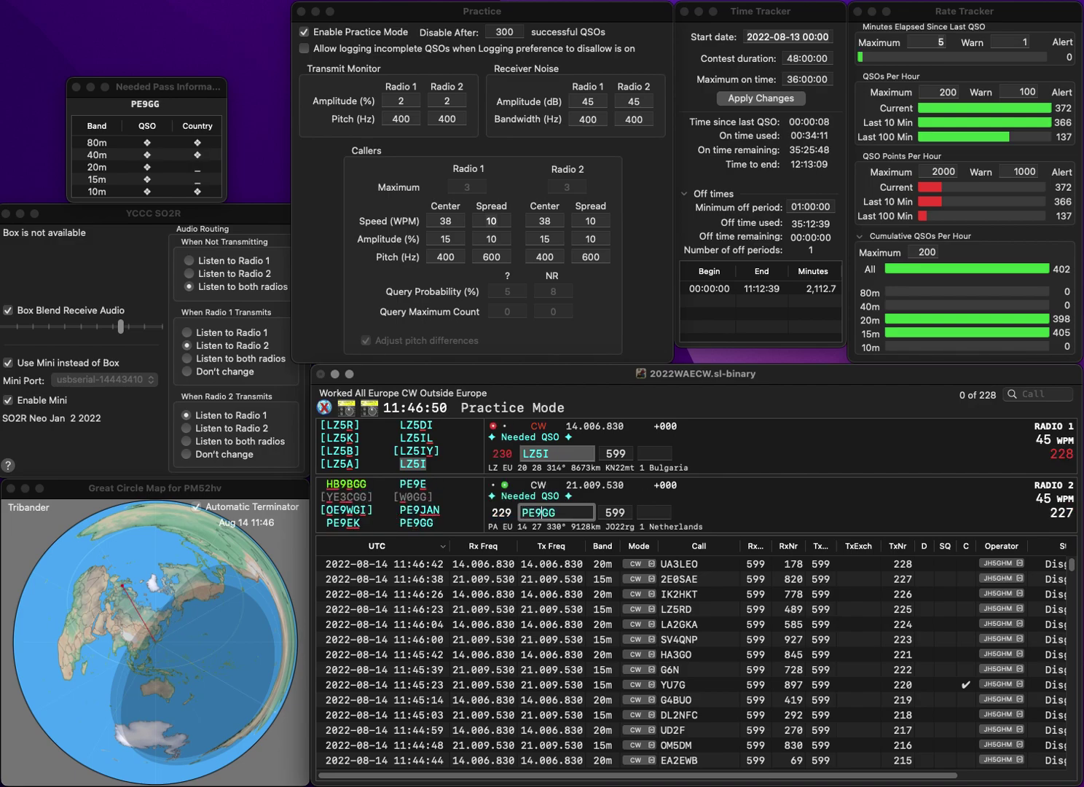
key("Delete")
key("Return")
Step: Log LZ5I on Radio 1 with received number 513 and PE9GG on Radio 2 with received number 228
key("Return")
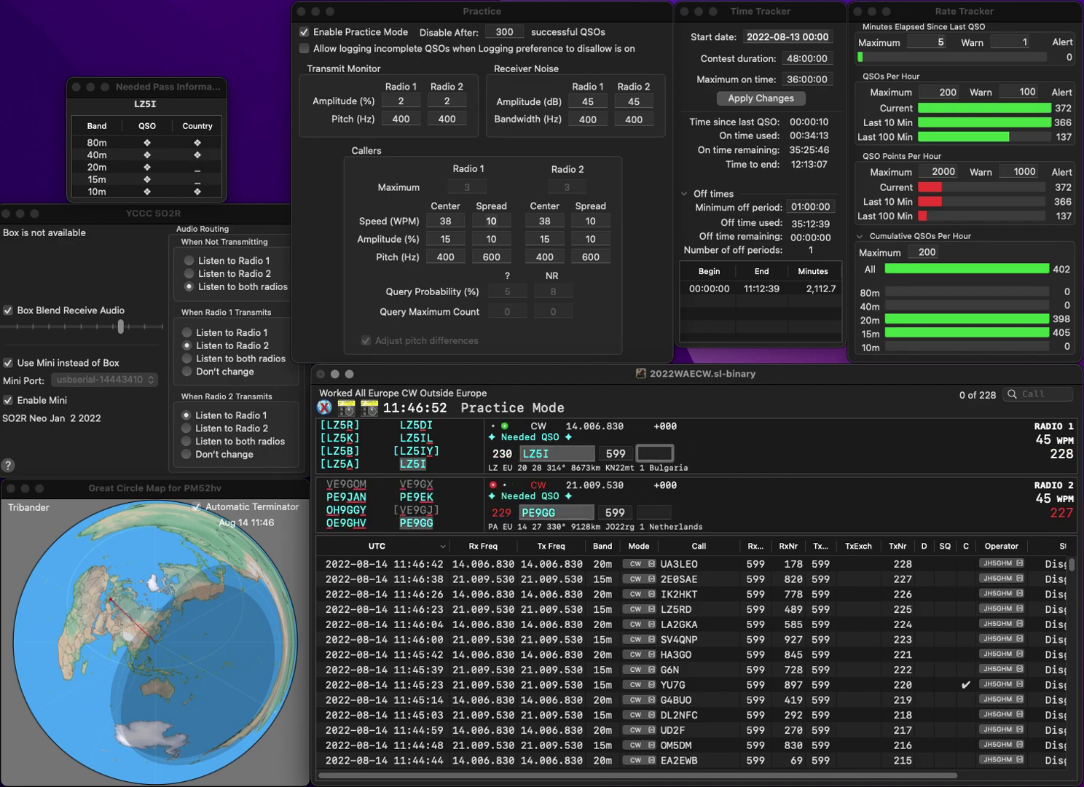
type("513")
key("Return")
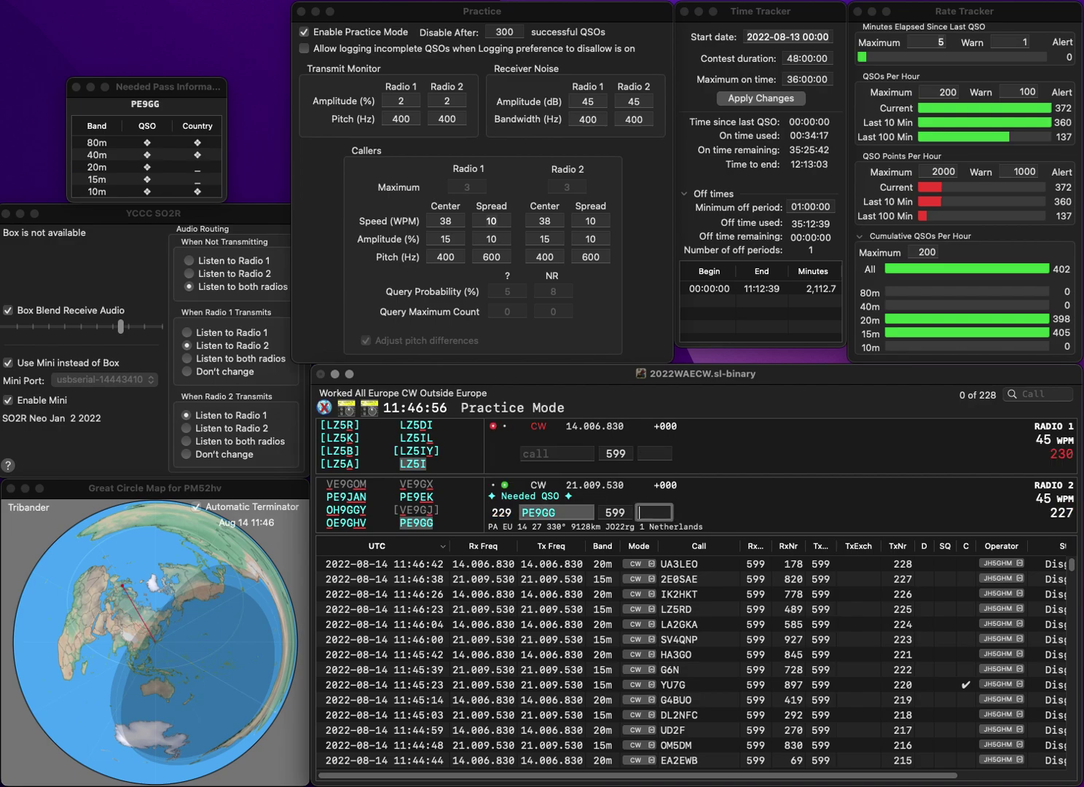
type("22")
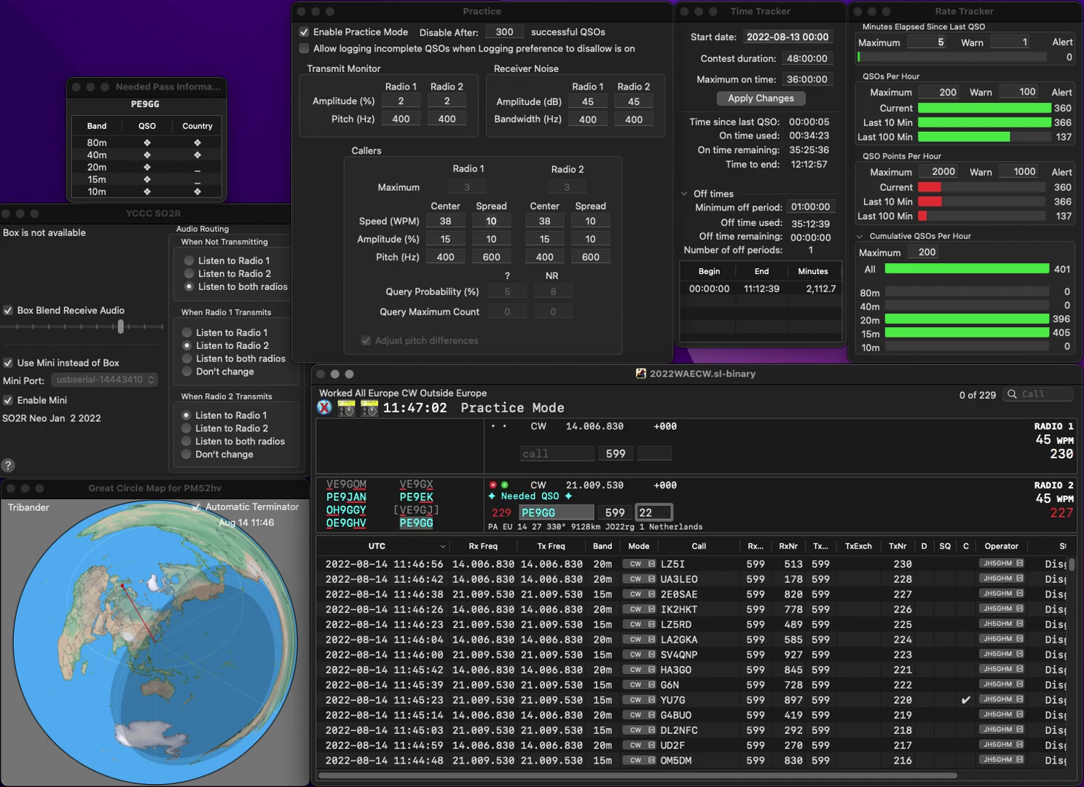
type("8")
key("Return")
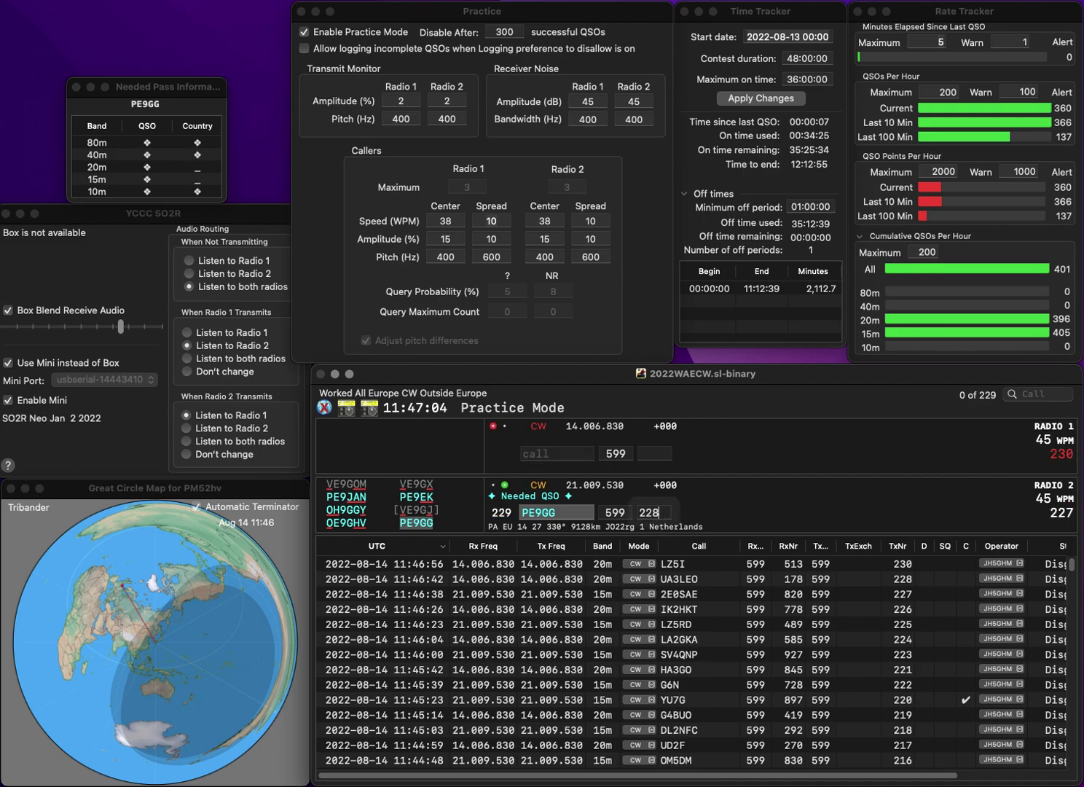
Step: Enter the calls RN2FQ on Radio 1 and G6YPJ on Radio 2, sending each exchange
type("RN2")
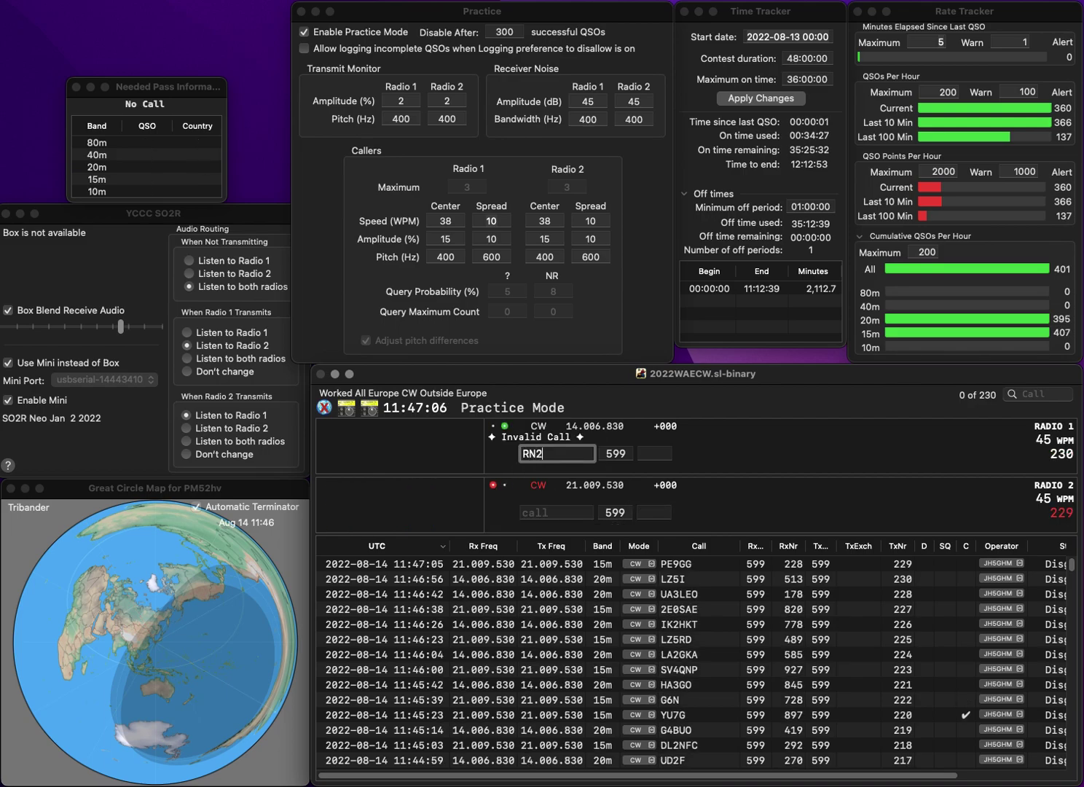
type("FQ")
key("Return")
type("OYP")
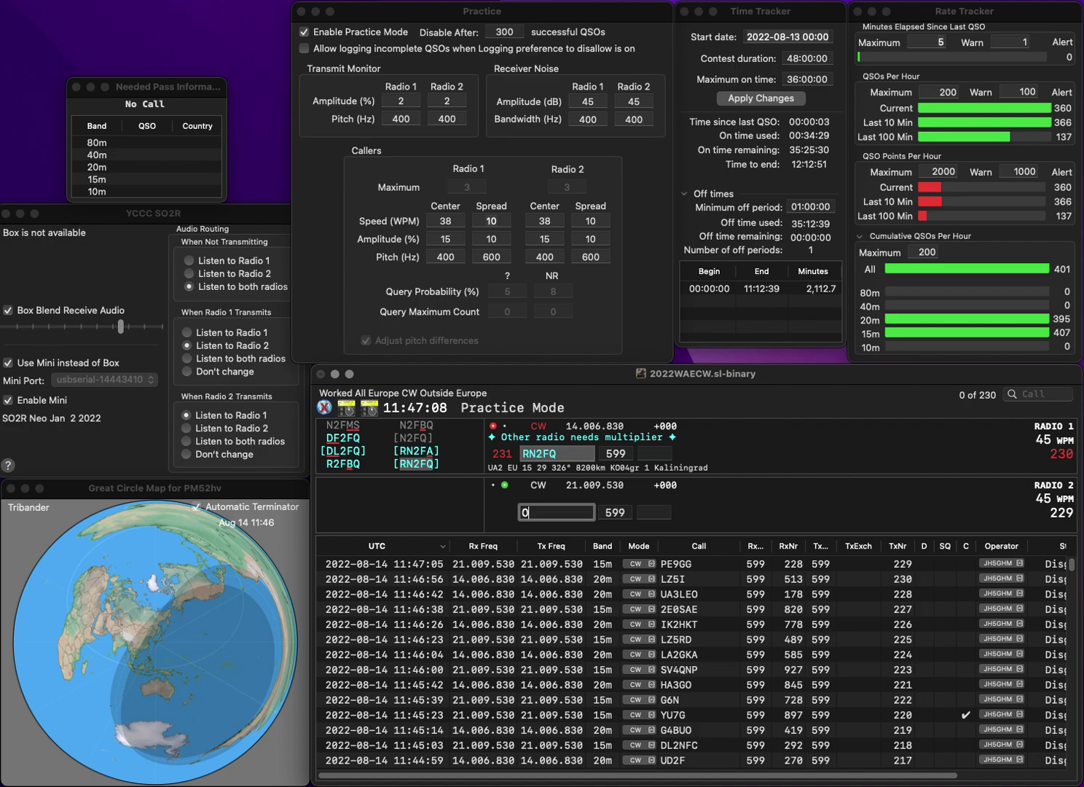
type("J")
key("Left")
key("Left")
key("Left")
key("BackSpace")
type("G6")
key("Return")
type("8")
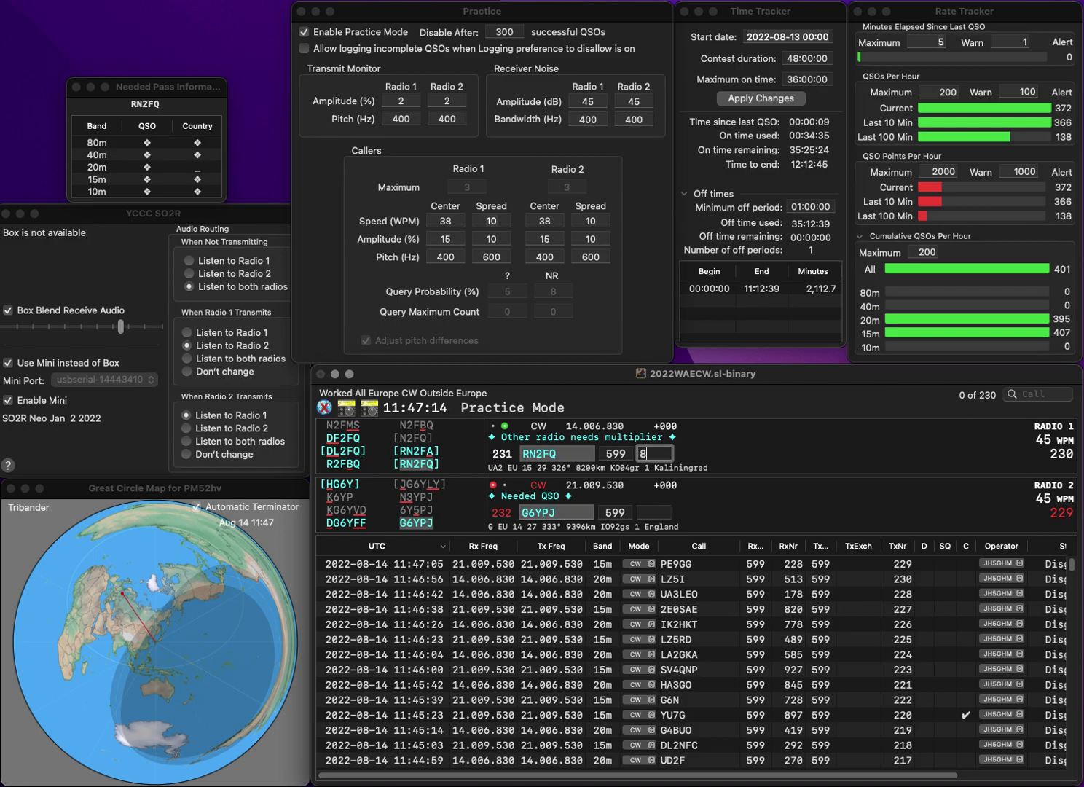
type("9")
type("9")
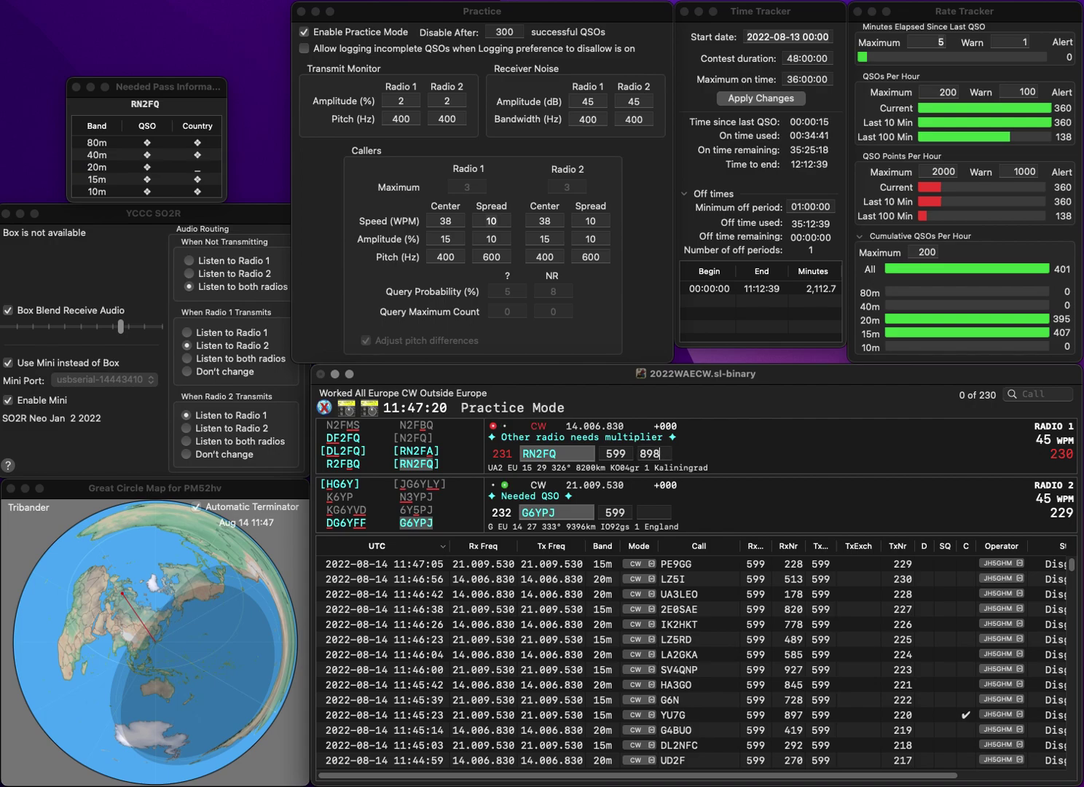
key("BackSpace")
key("BackSpace")
key("BackSpace")
type("9")
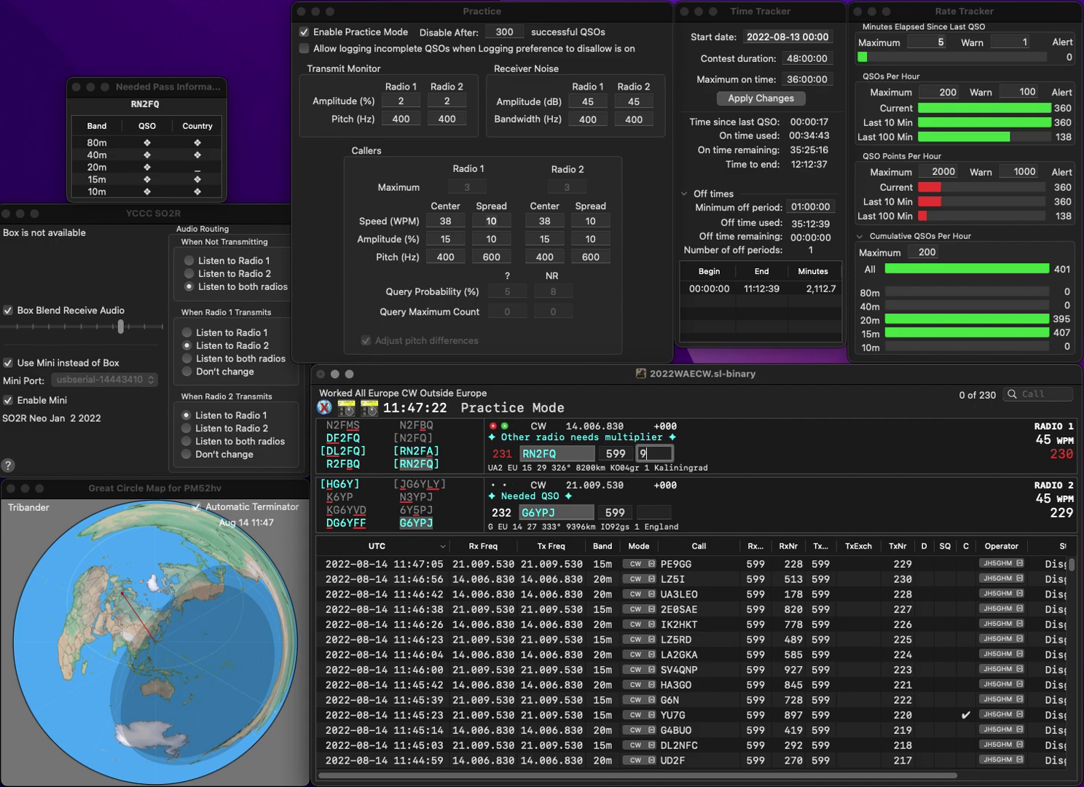
type("88")
key("Return")
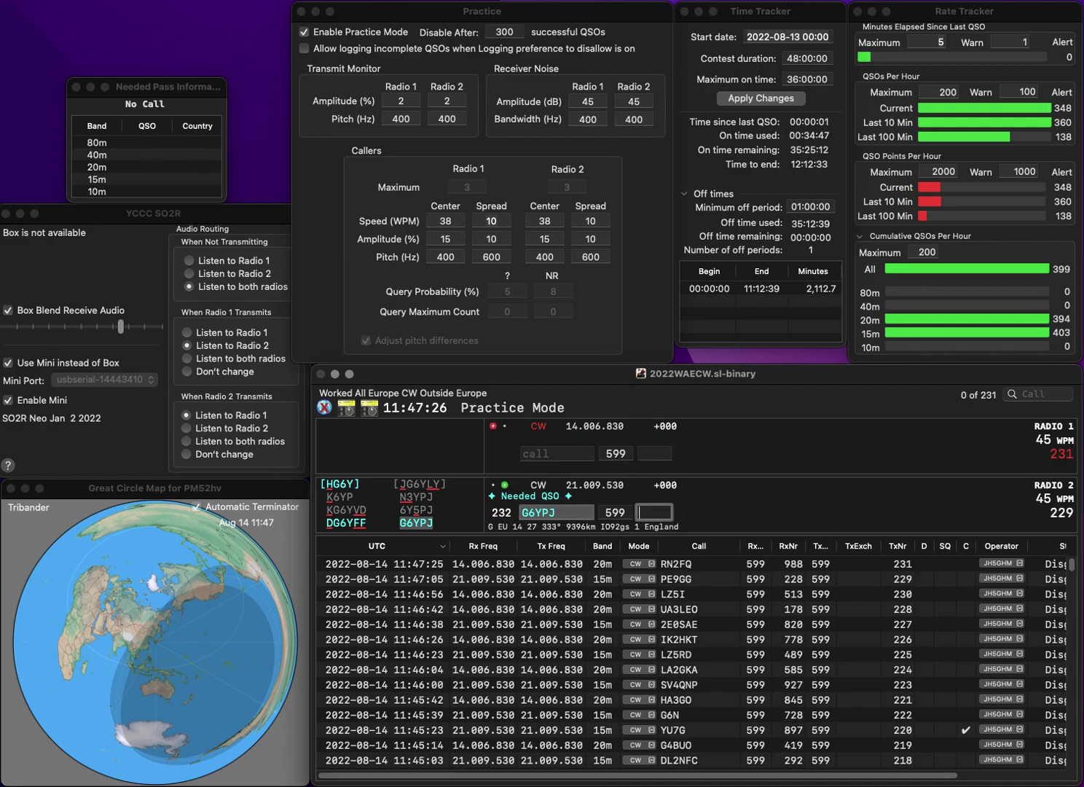
Step: Log G6YPJ on Radio 2 with received number 140
type("140")
key("Return")
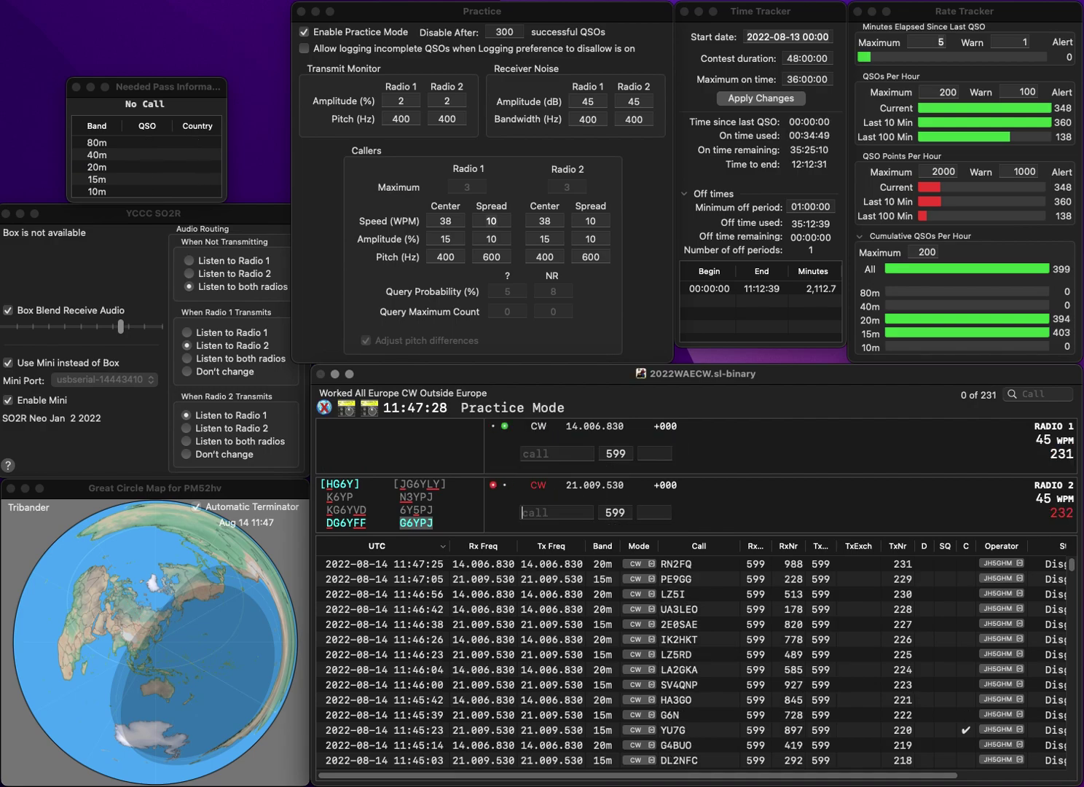
type("SX")
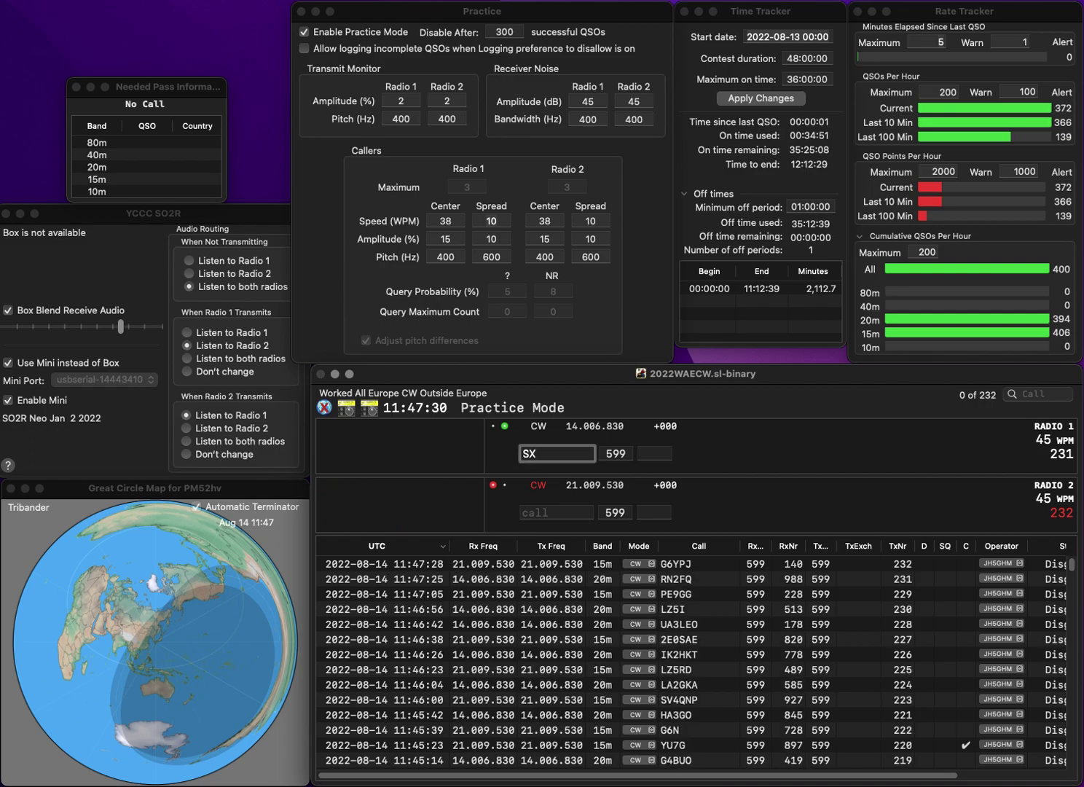
type("N3")
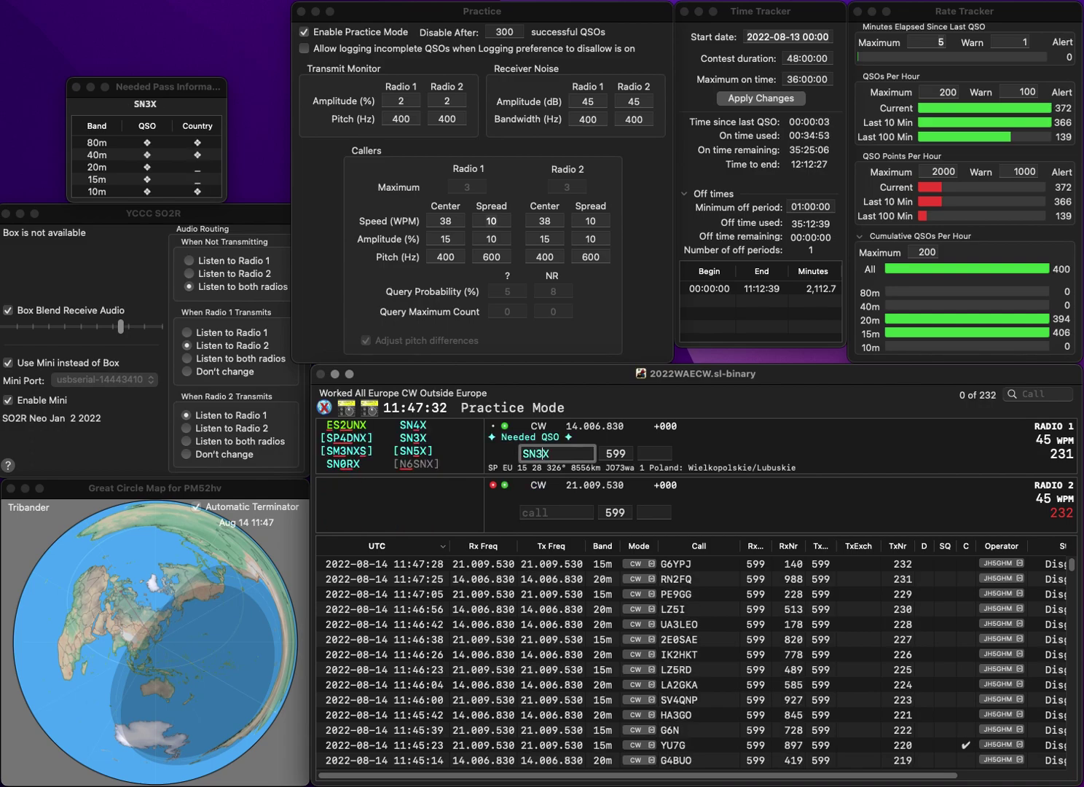
key("Return")
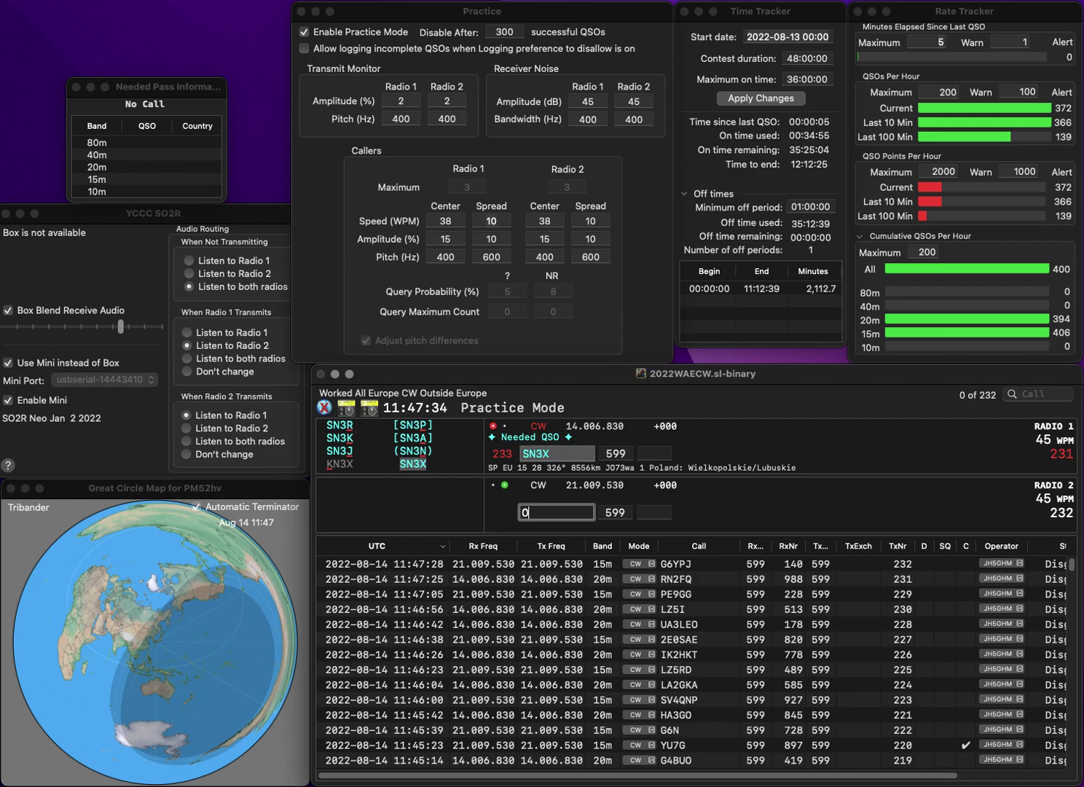
type("OZ1TJ")
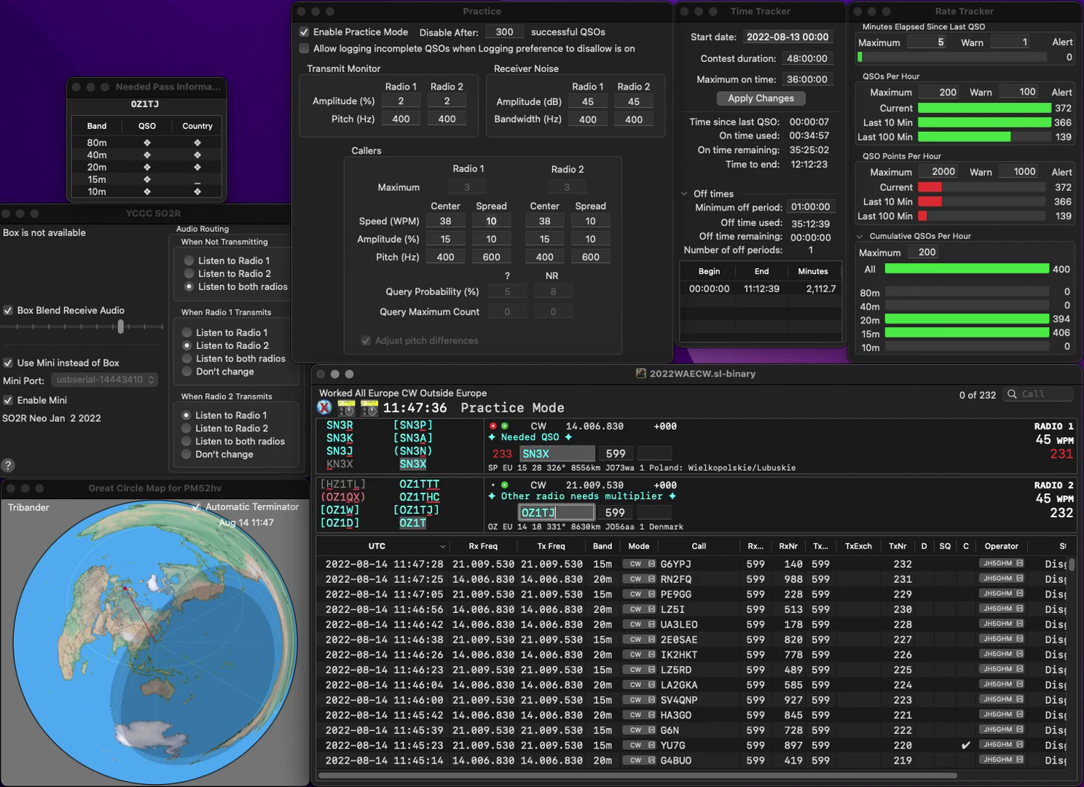
key("Return")
type("638")
key("Return")
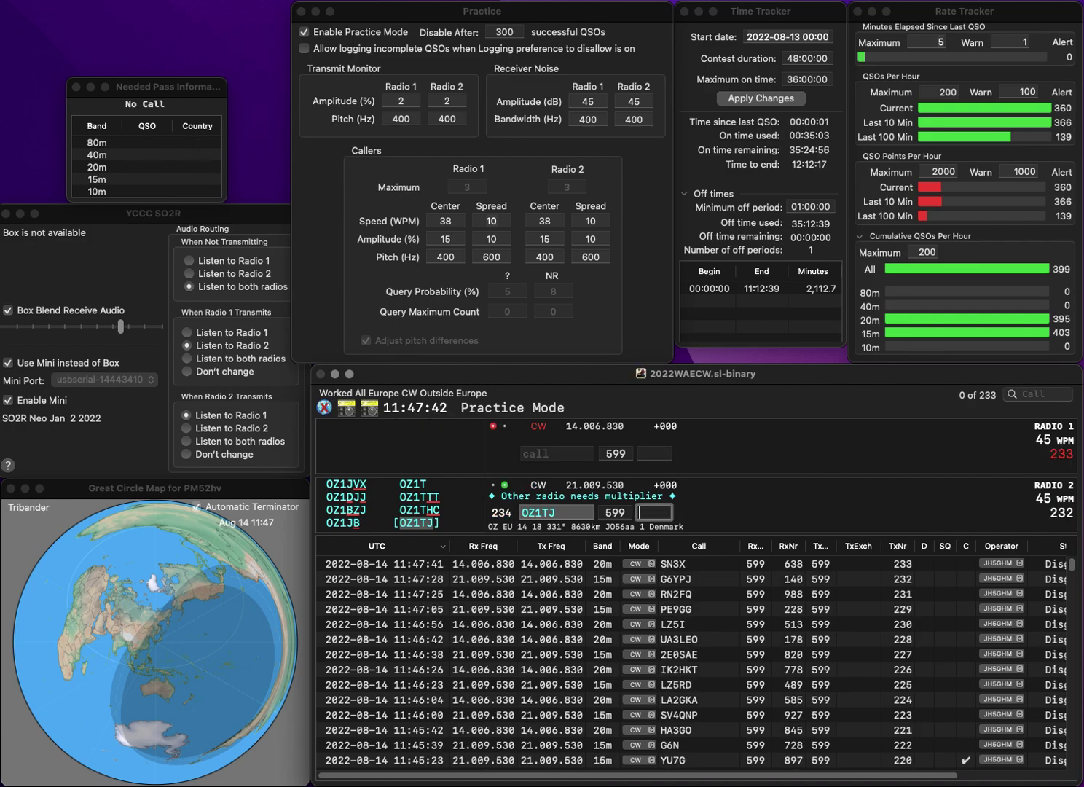
type("55")
key("Return")
Step: Enter the calls MM2T on Radio 1 and ON5EM on Radio 2, sending each exchange
type("MM2T")
key("Return")
type("D")
type("ON5EM")
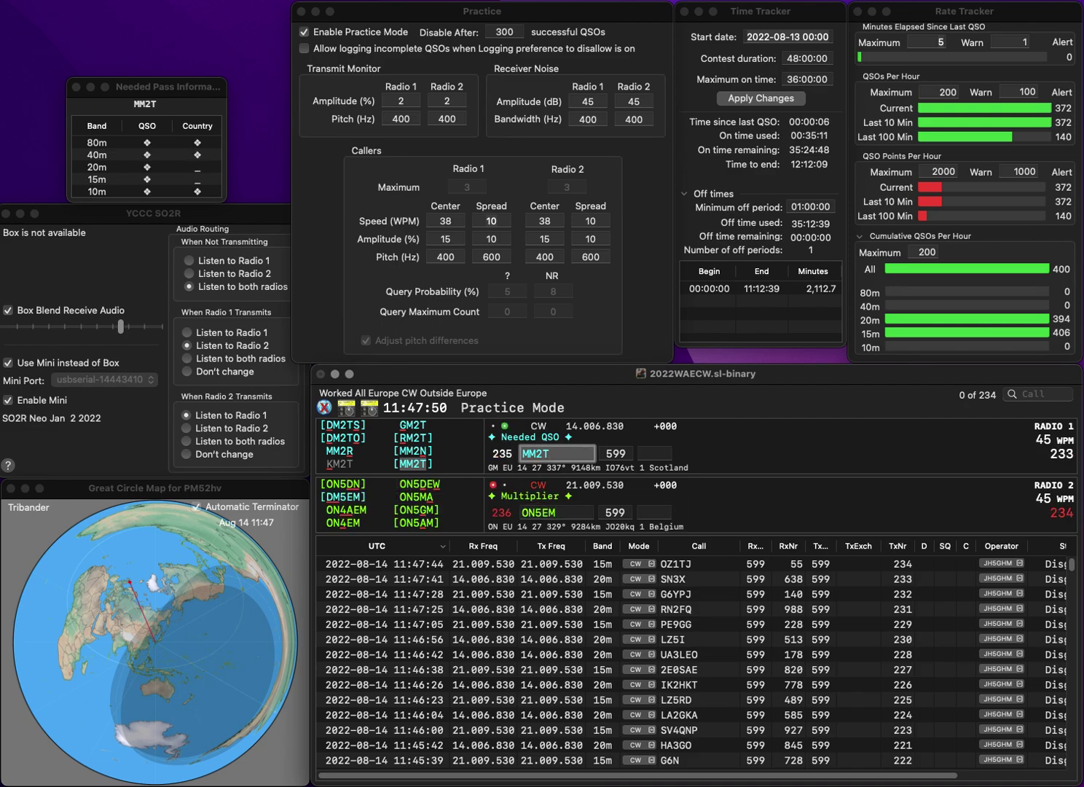
key("space")
type("592")
key("Return")
type("T")
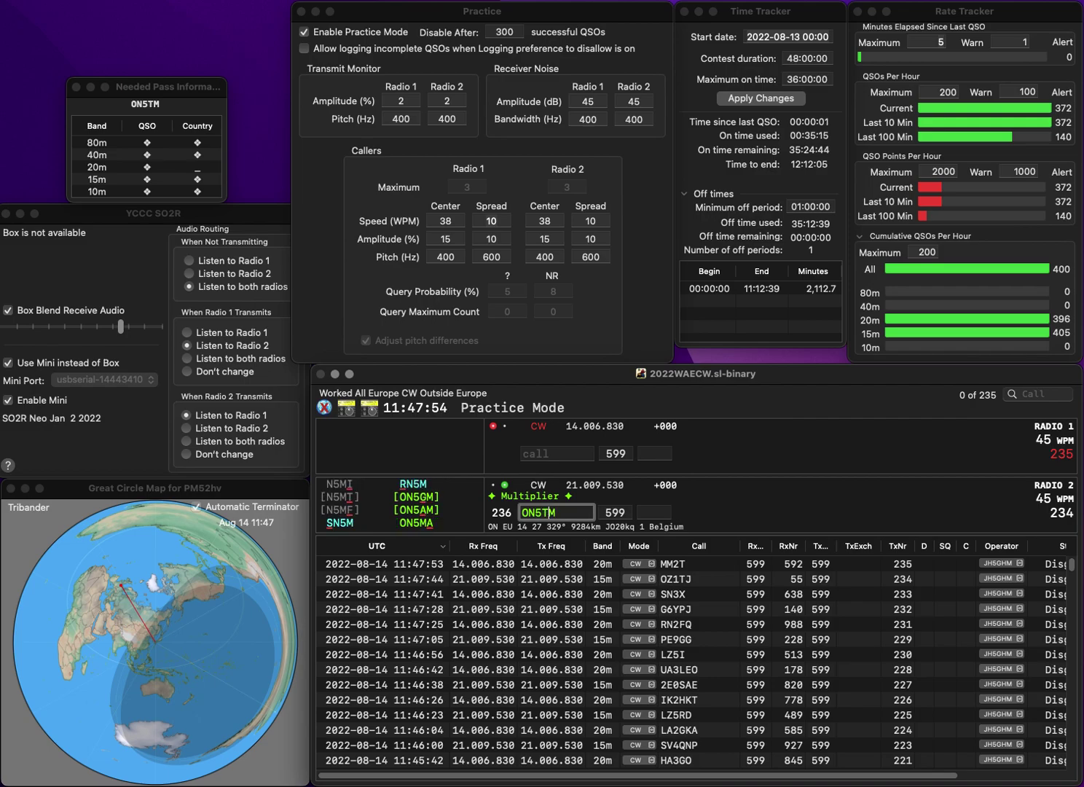
key("BackSpace")
key("BackSpace")
type("4E")
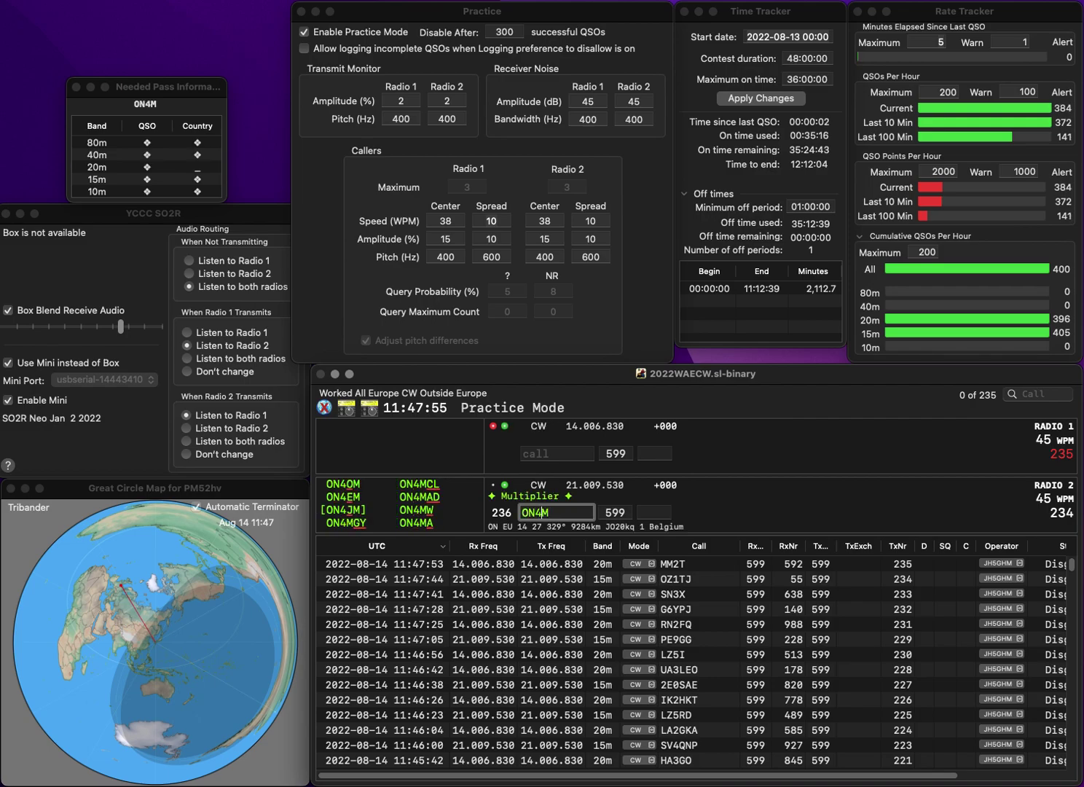
key("Return")
Step: Enter the call SX200DCY on Radio 1 and send the exchange
type("200DCY")
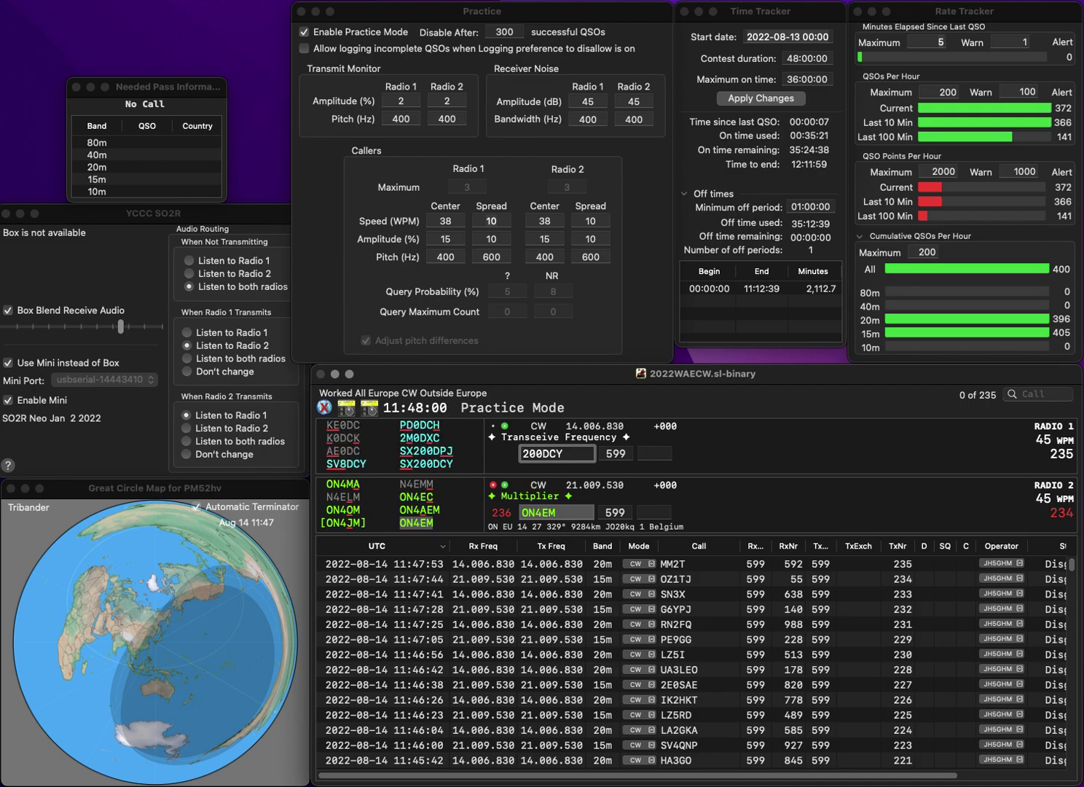
key("Home")
type("SX")
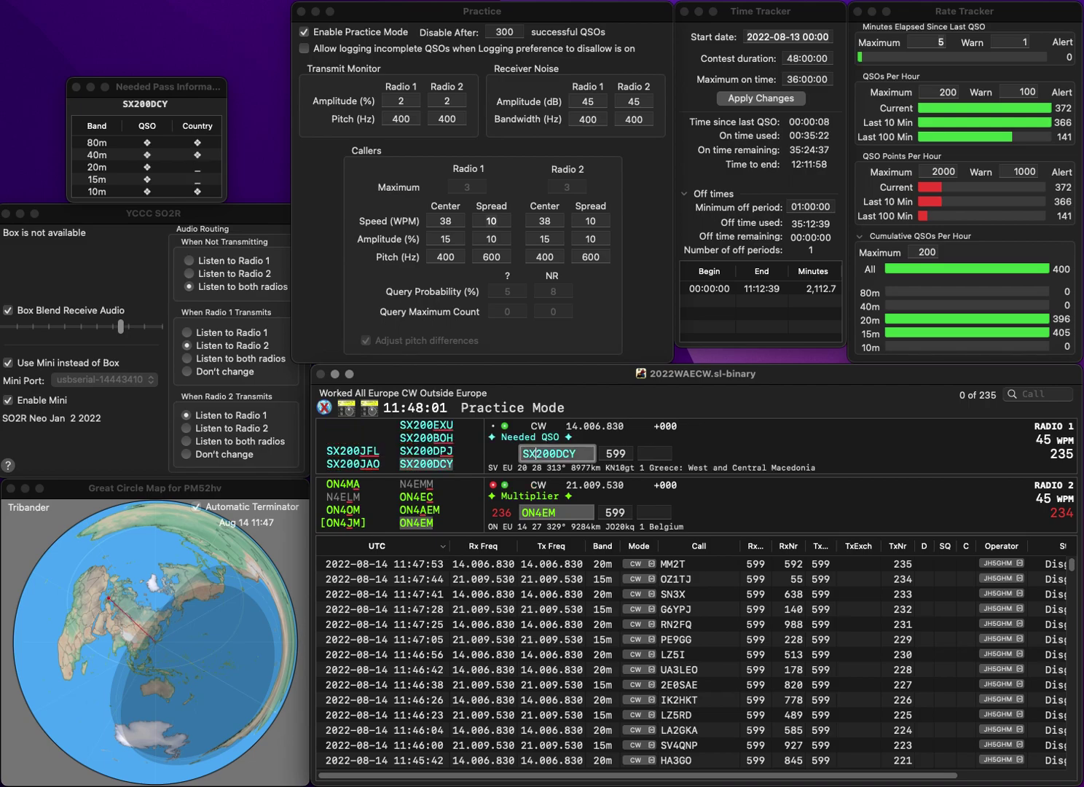
key("Return")
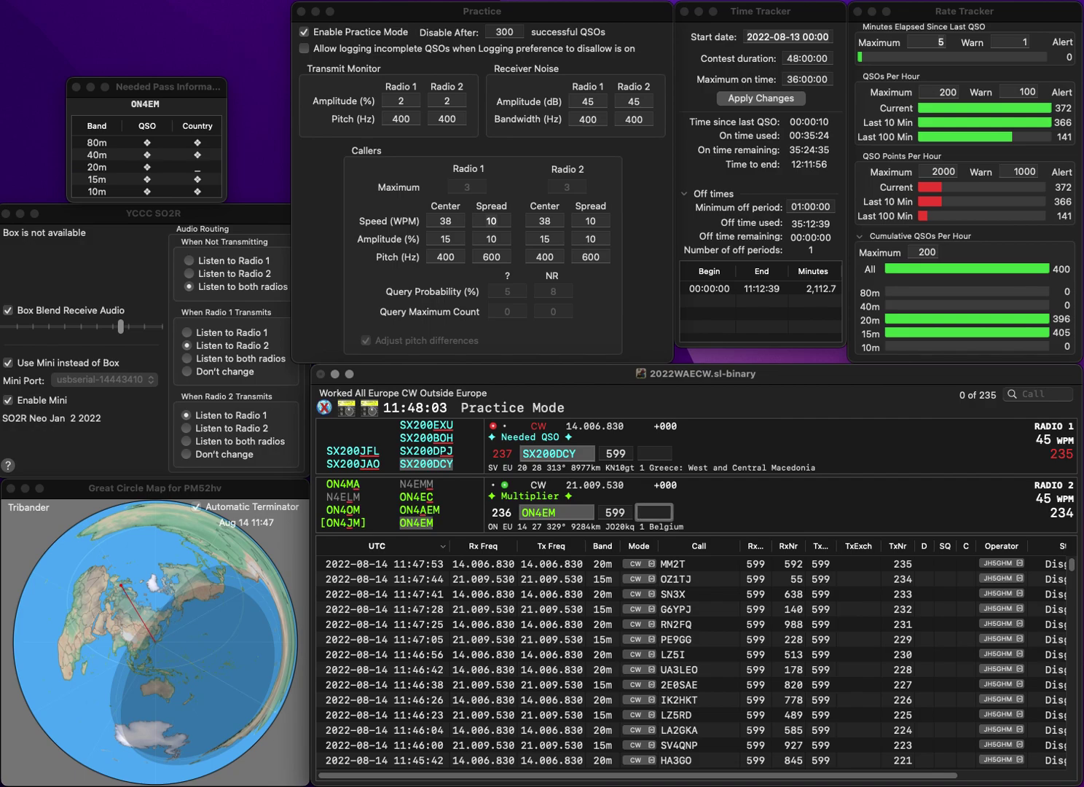
type("274")
key("Return")
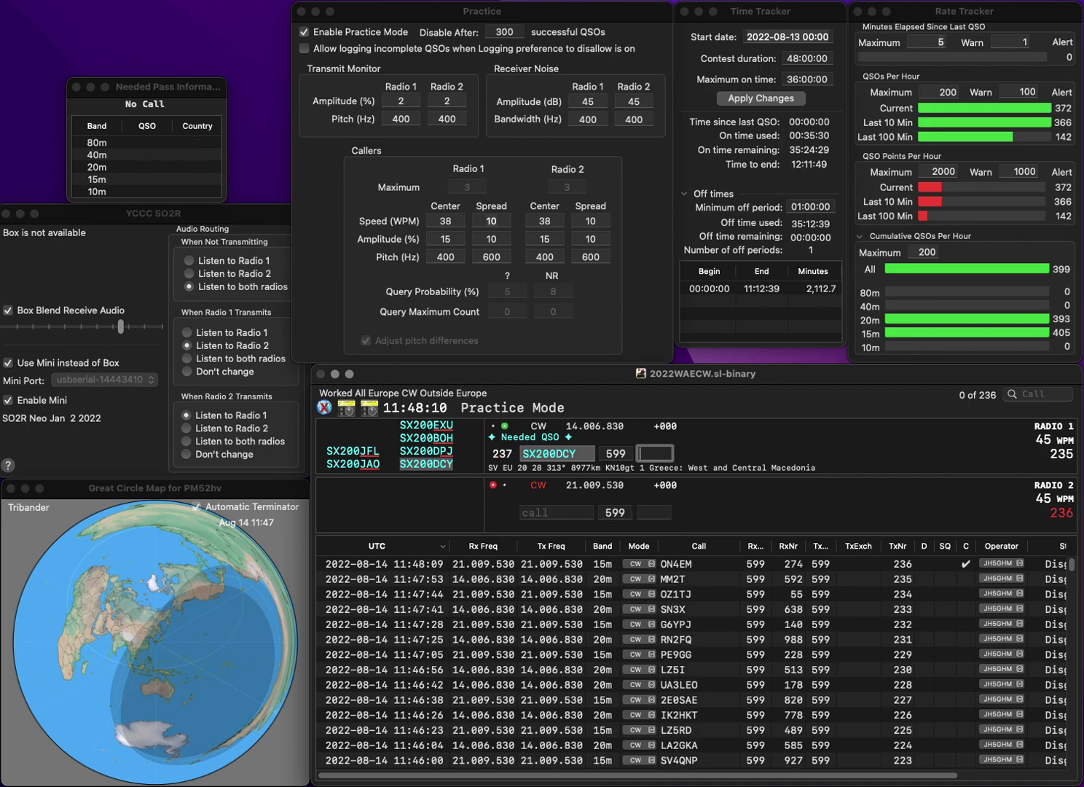
type("868")
key("Return")
Step: Enter the partial call DH8 on Radio 2 and answer the caller
type("H09B")
key("BackSpace")
key("BackSpace")
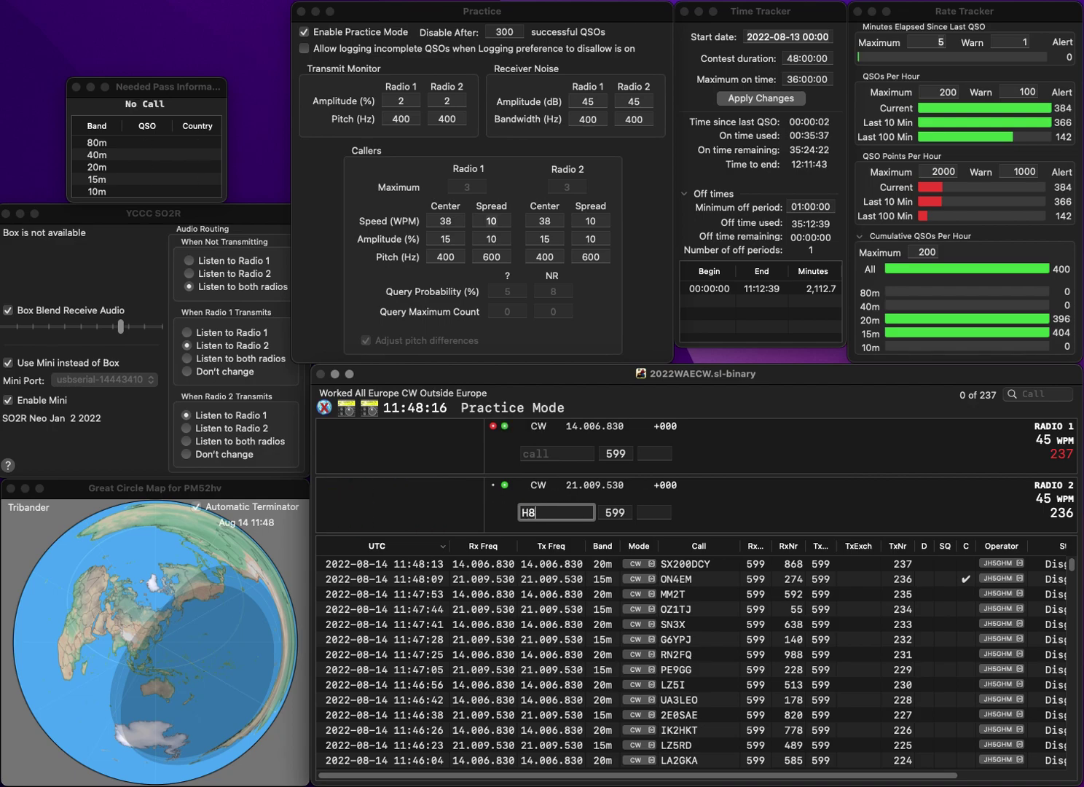
key("Left")
key("Left")
type("D")
key("Return")
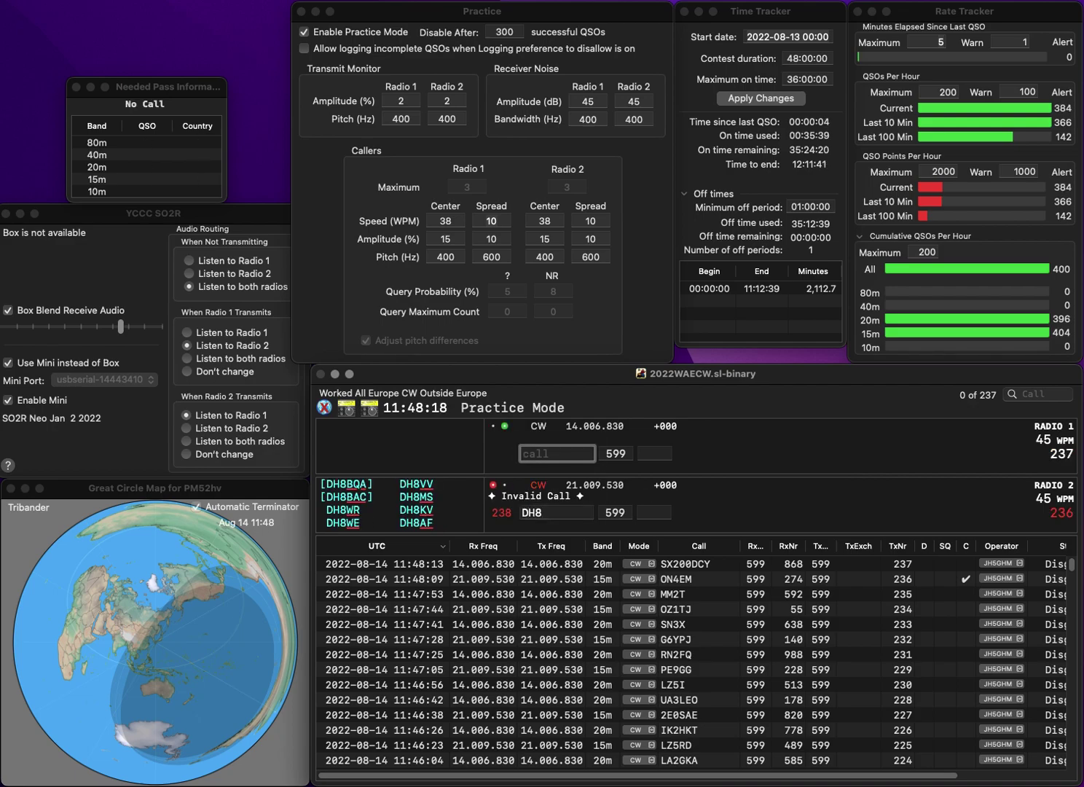
type("YT7A")
key("Return")
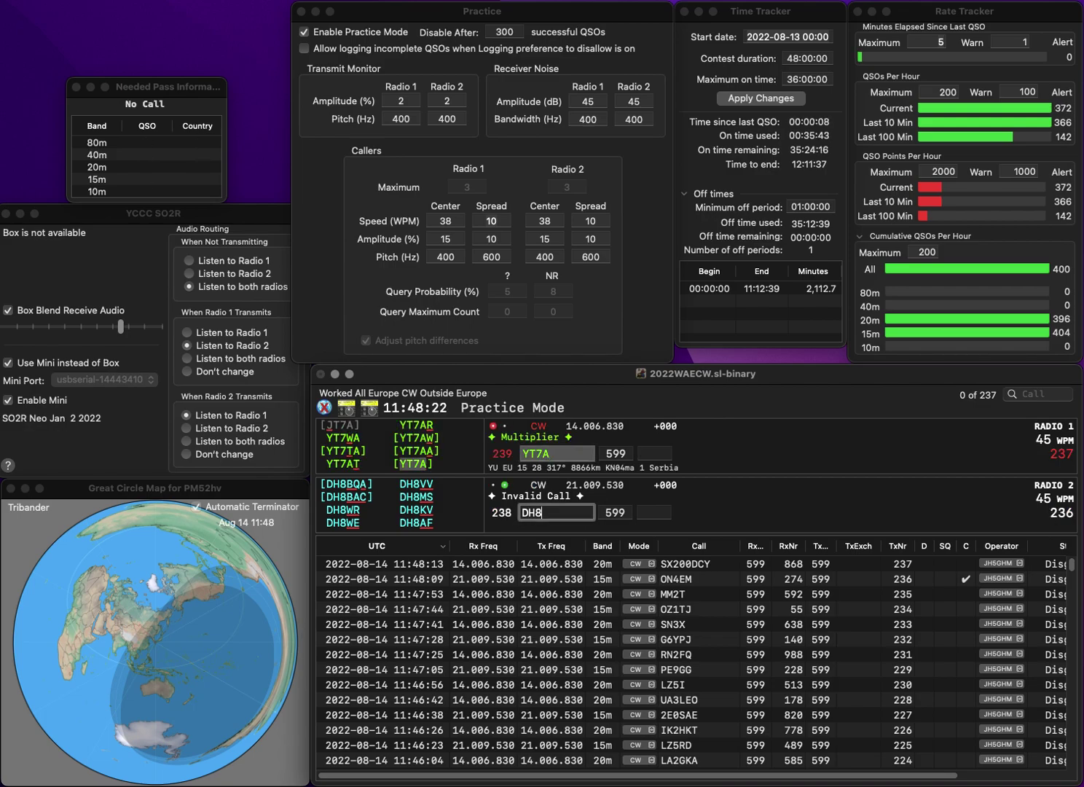
type("BAT")
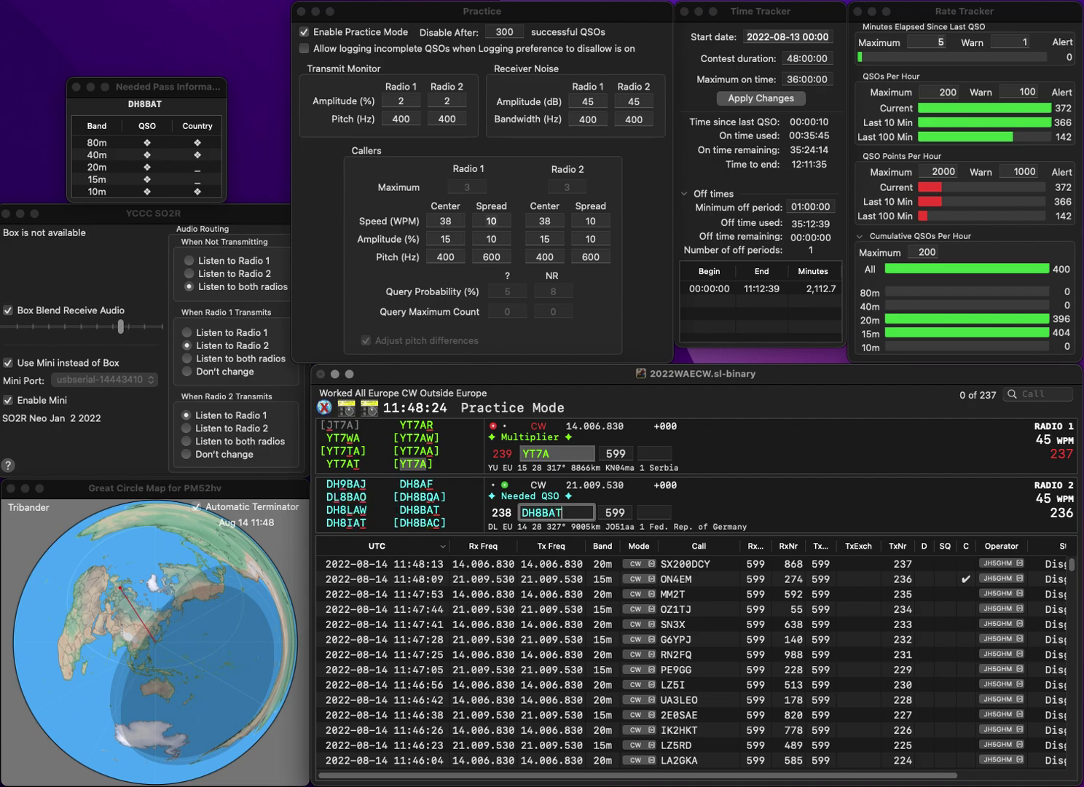
key("Return")
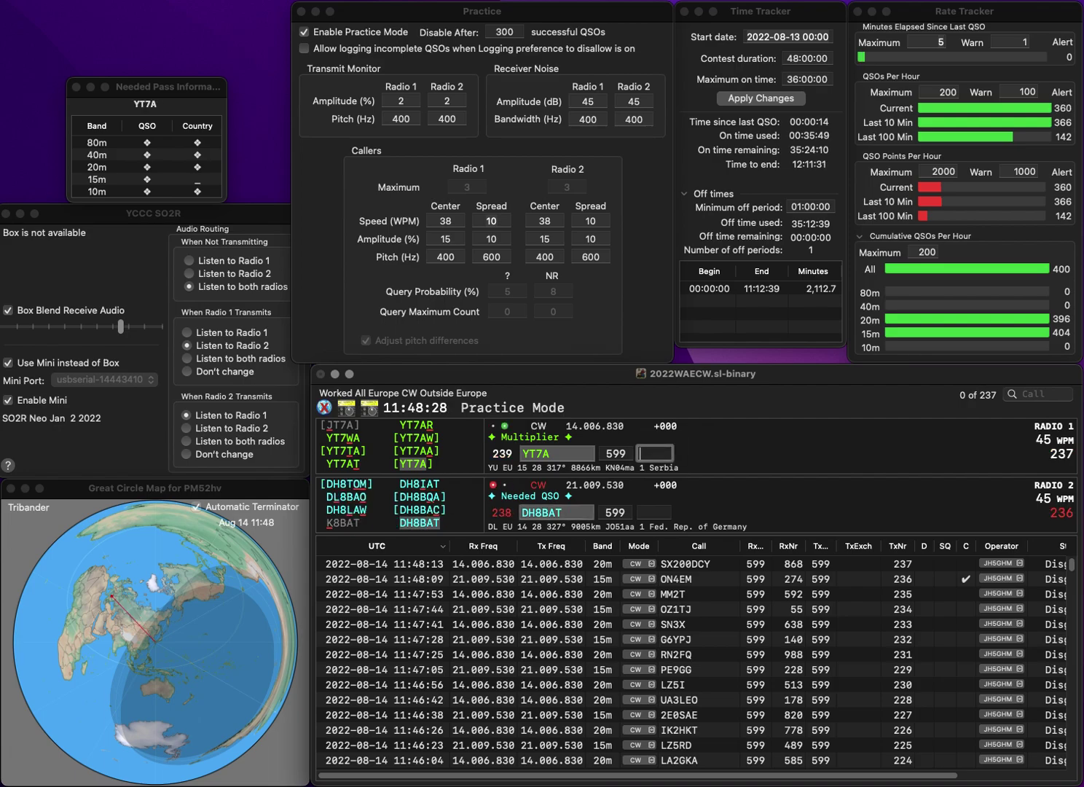
type("6:")
type("0")
key("Return")
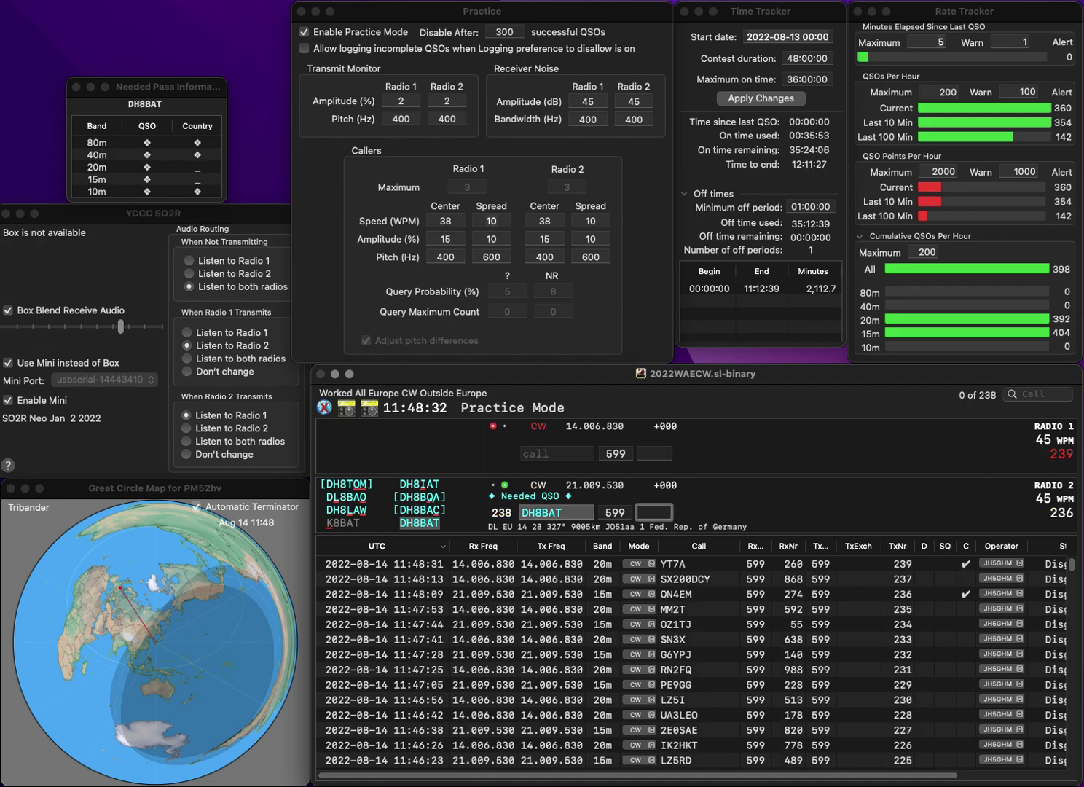
type("170")
key("Return")
Step: Enter the calls M7ESZ on Radio 1 and M0AID on Radio 2, answering each caller
type("ESZ")
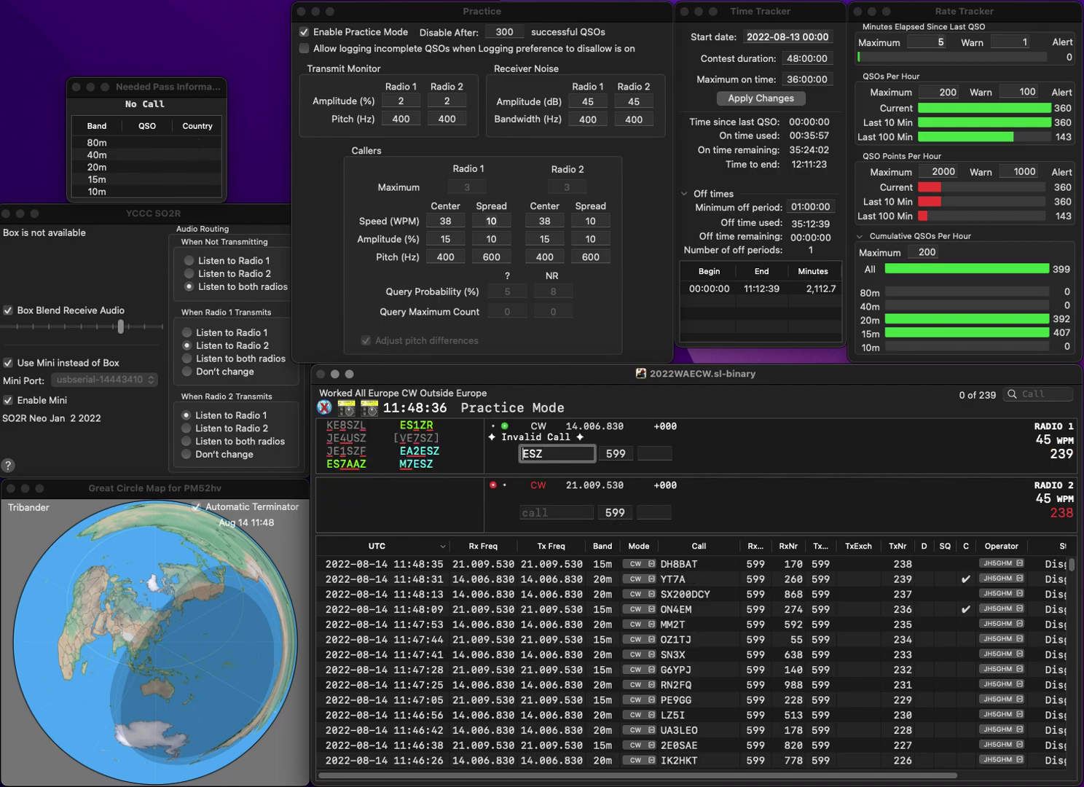
key("Home")
type("M7")
key("Return")
type("M0AID")
key("space")
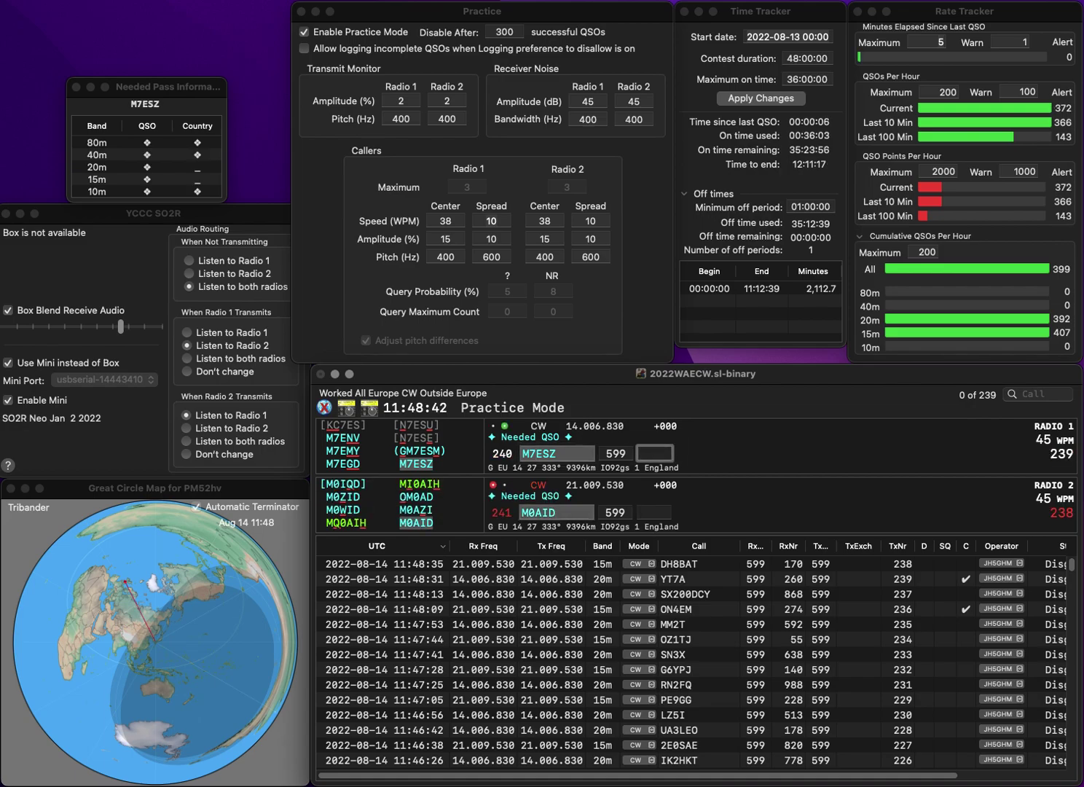
type("946")
key("Return")
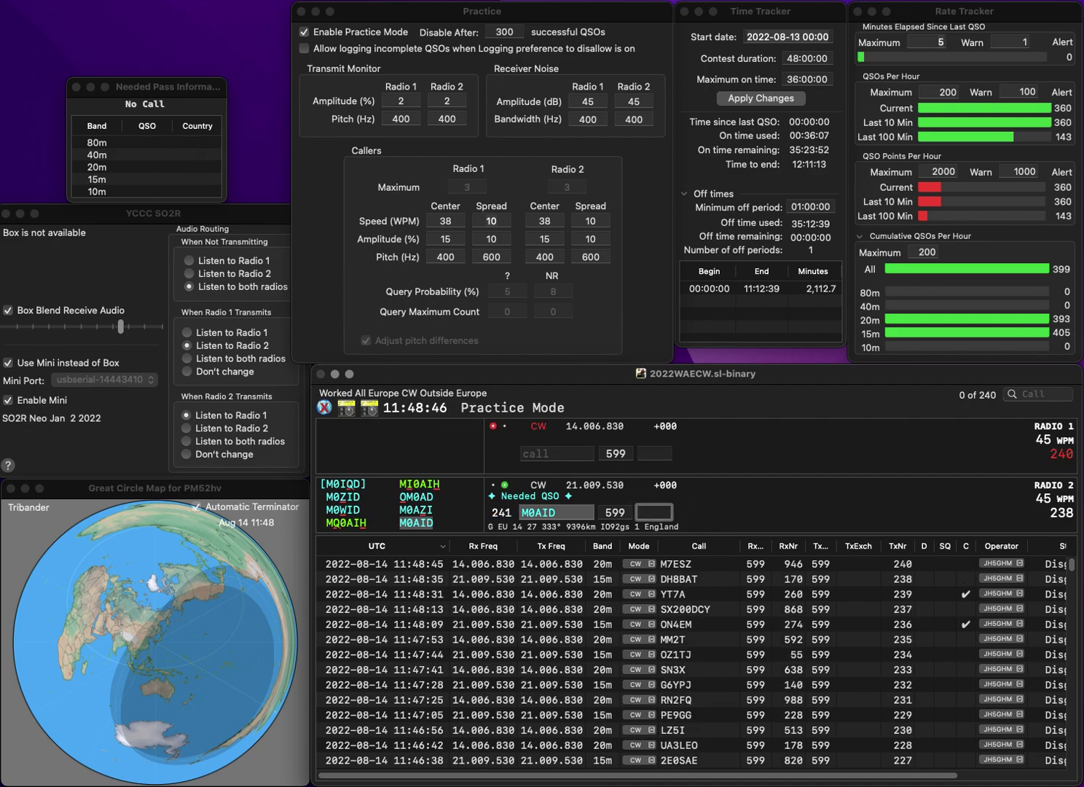
type("85")
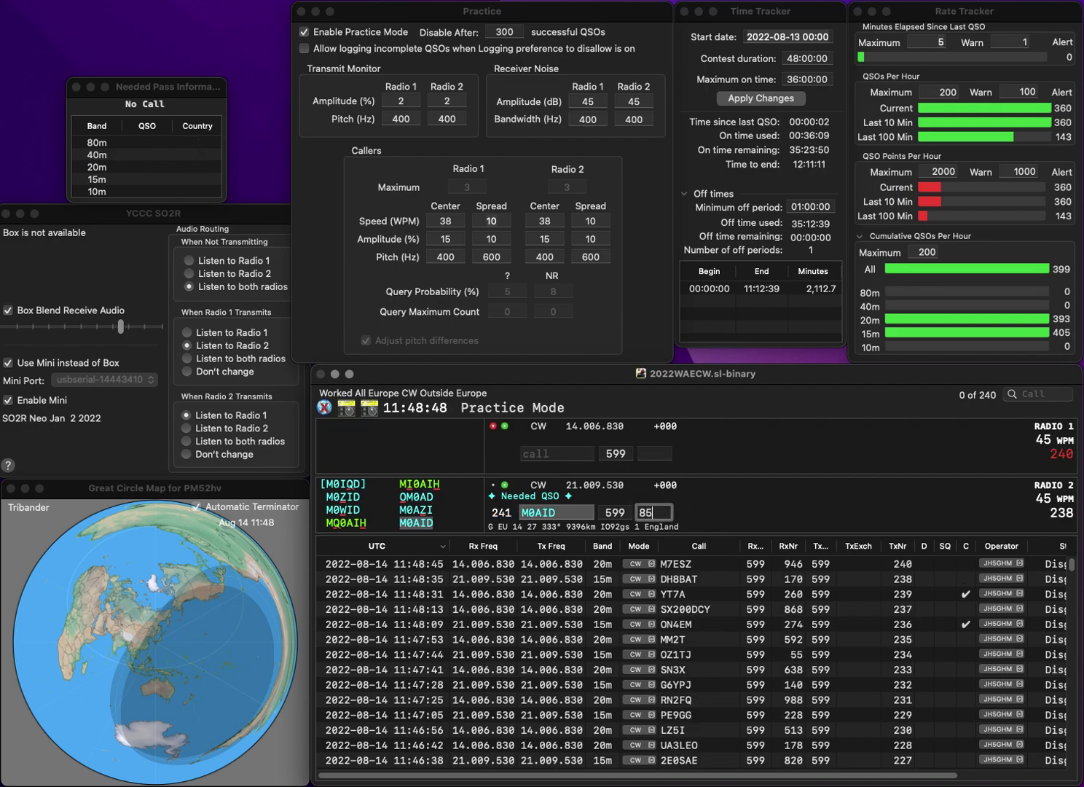
type("2")
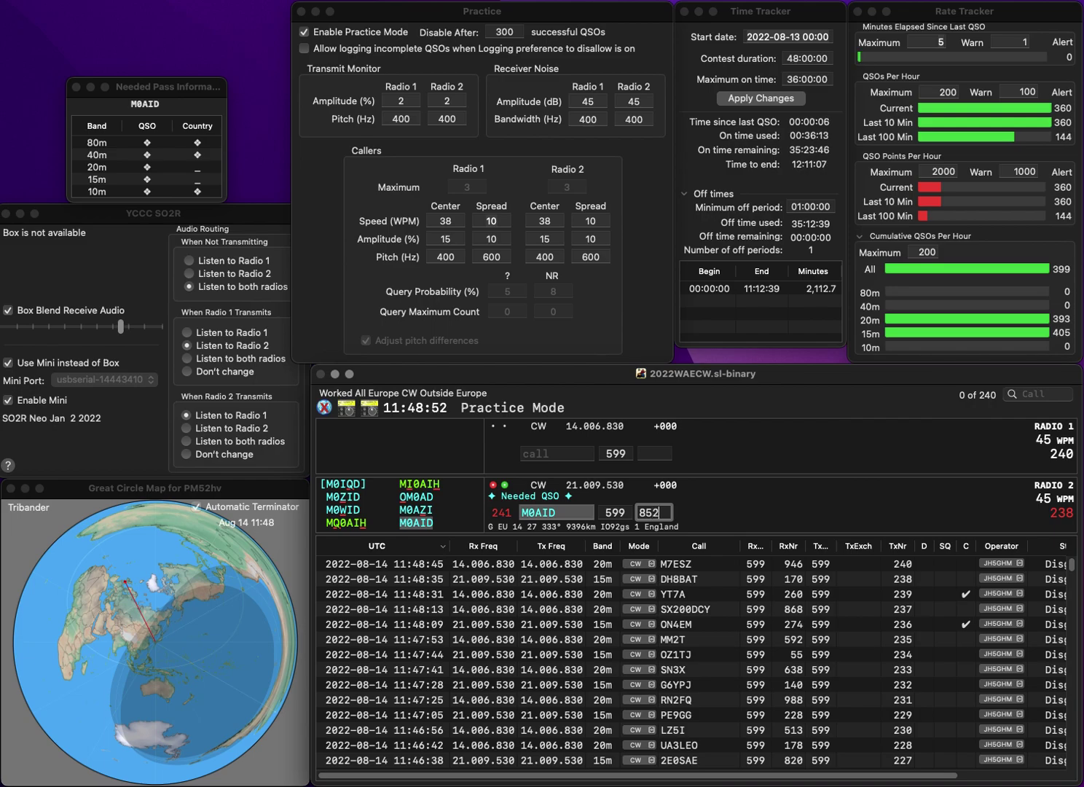
key("Return")
type("RP77EU")
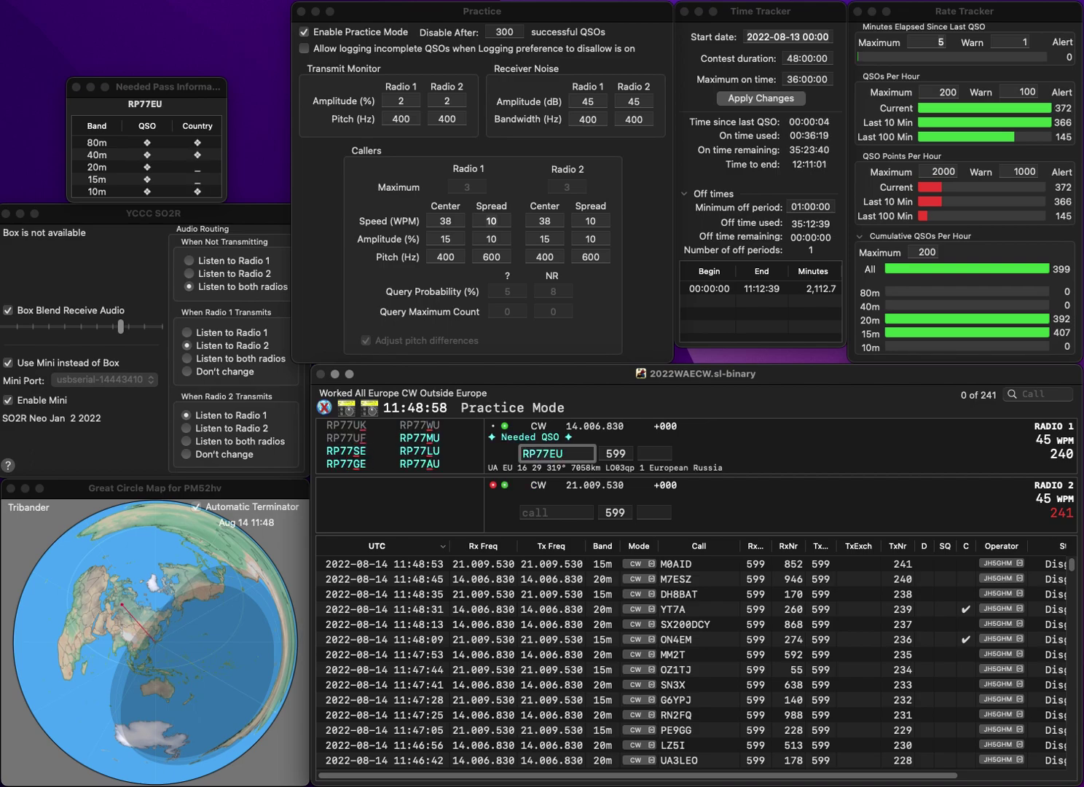
key("Left")
key("BackSpace")
key("Return")
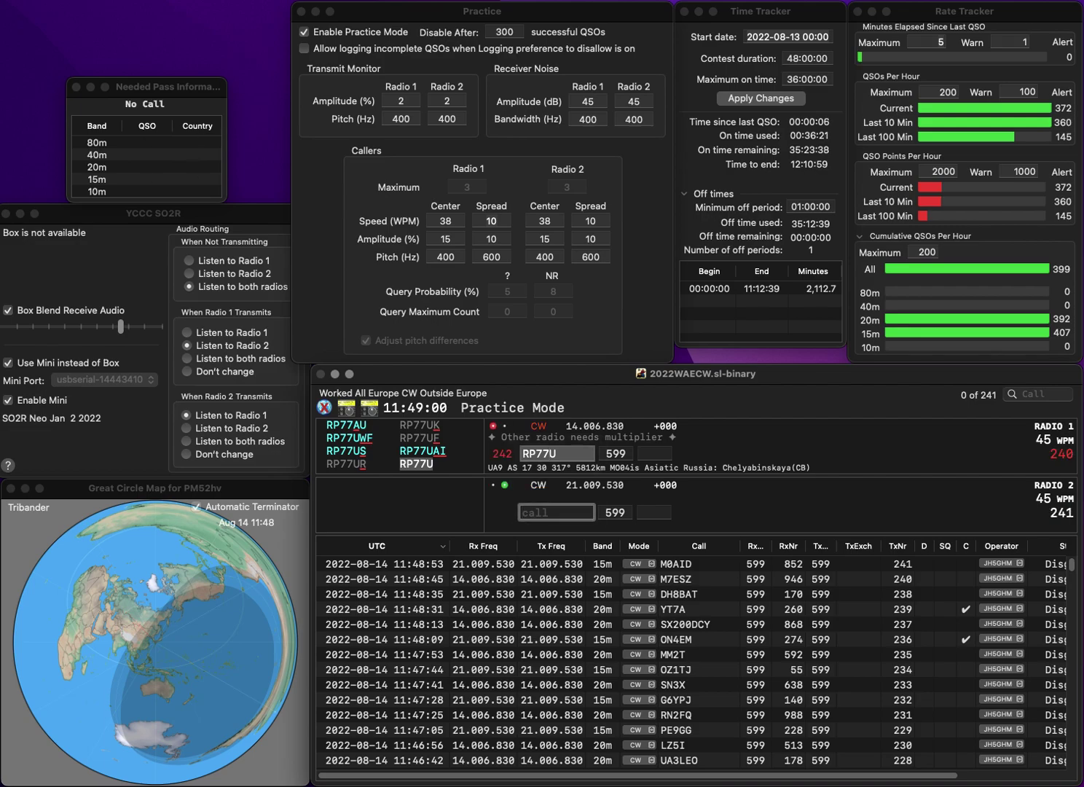
type("EA6BH")
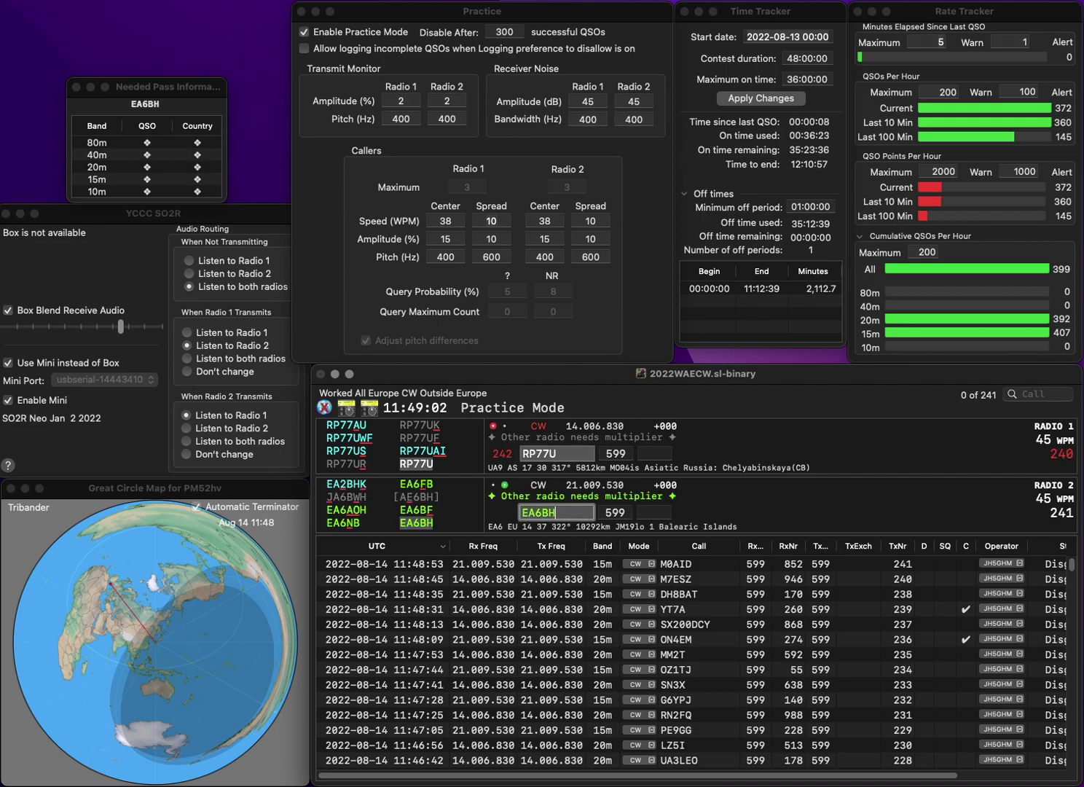
key("Return")
key("BackSpace")
type("S")
key("Left")
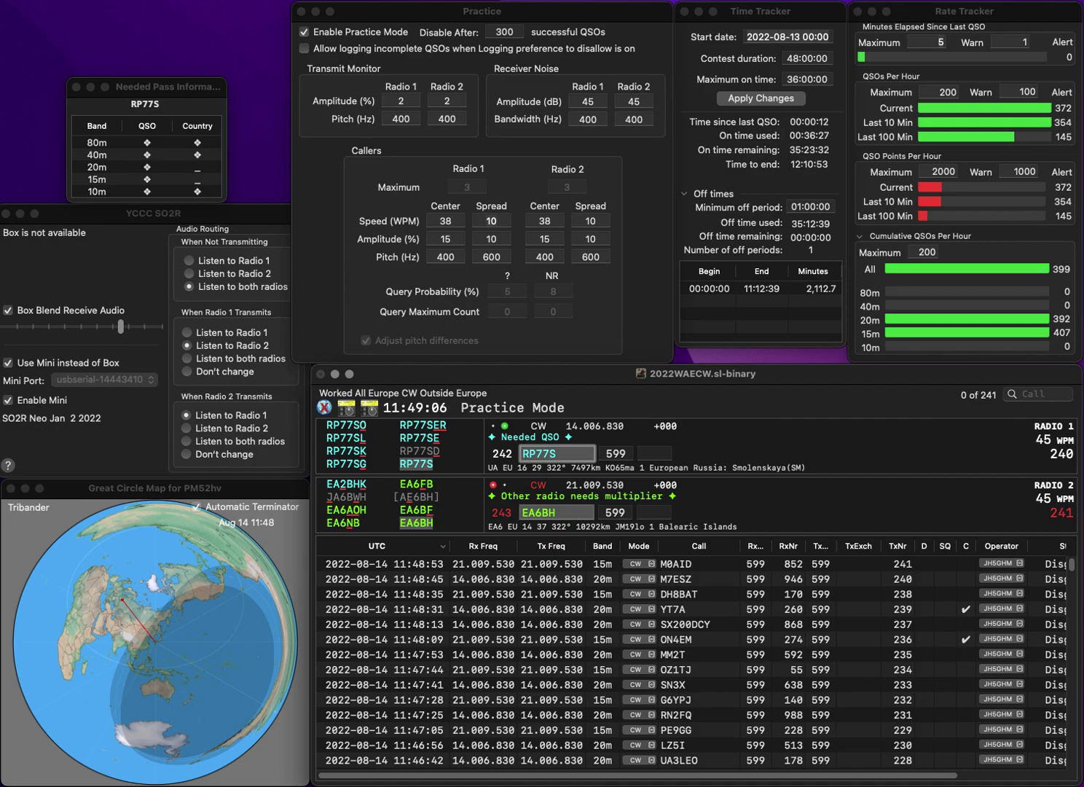
type("U")
key("Return")
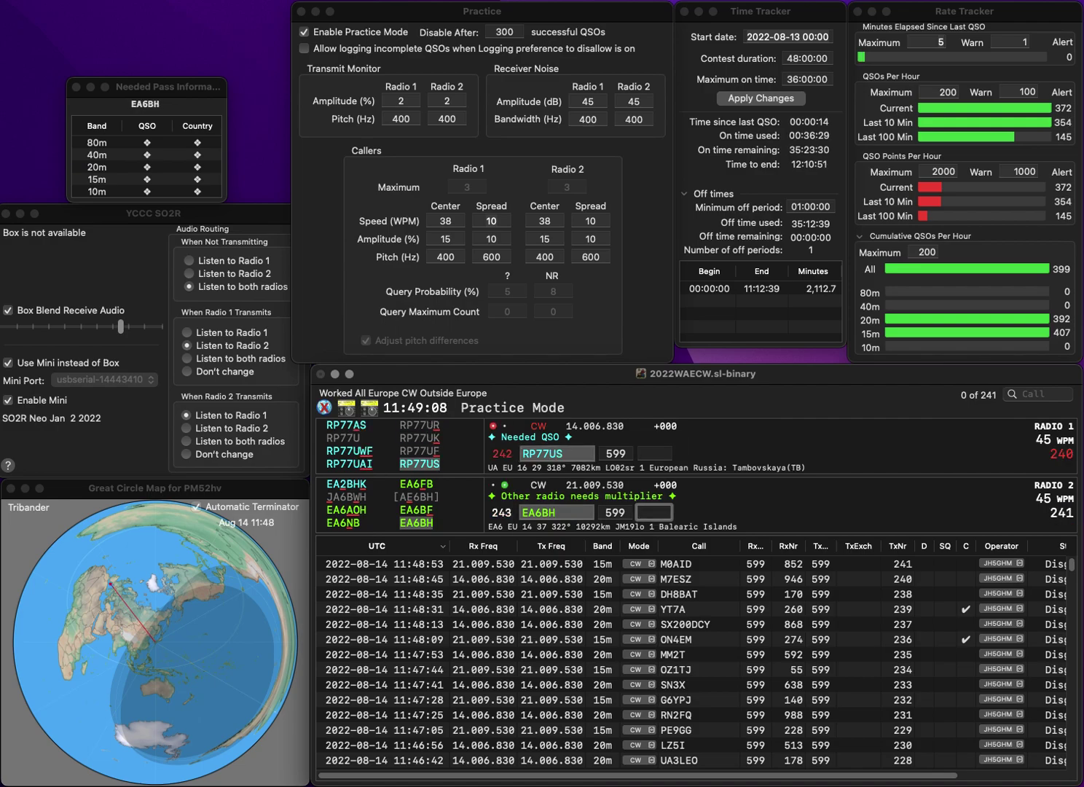
Step: Log EA6BH on Radio 2 with received number 120 and RP77US on Radio 1 with received number 117
type("120")
key("Return")
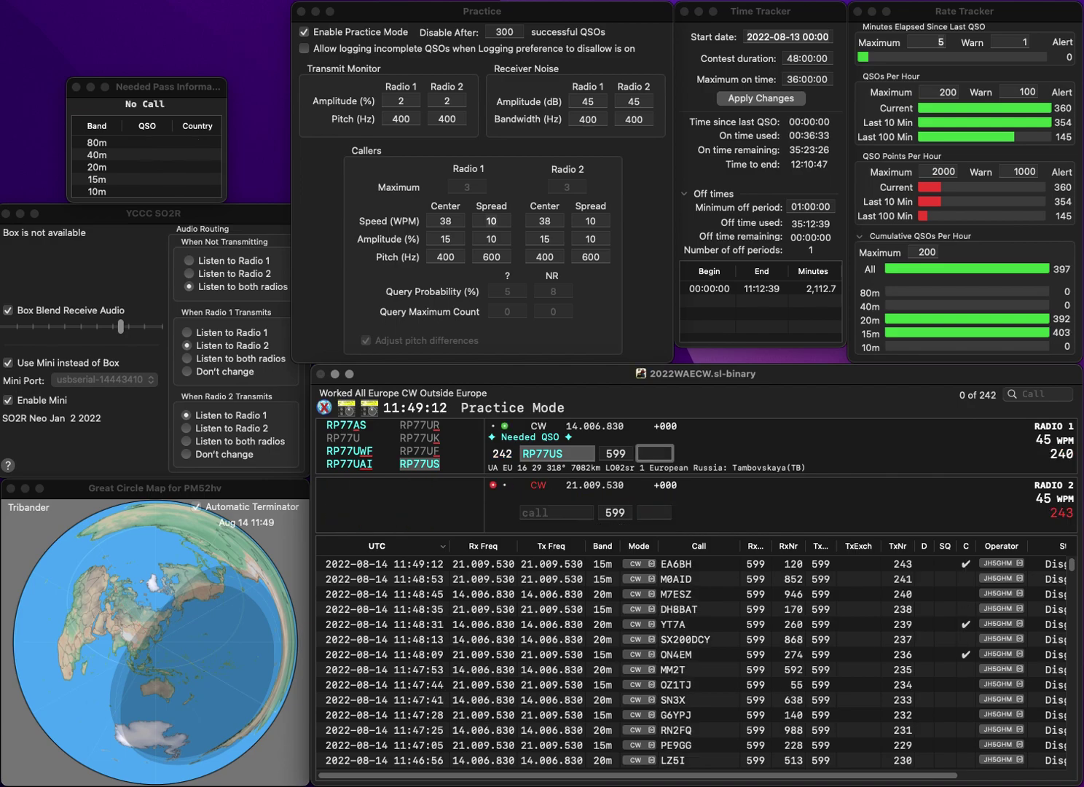
type("1")
key("Return")
type("Y")
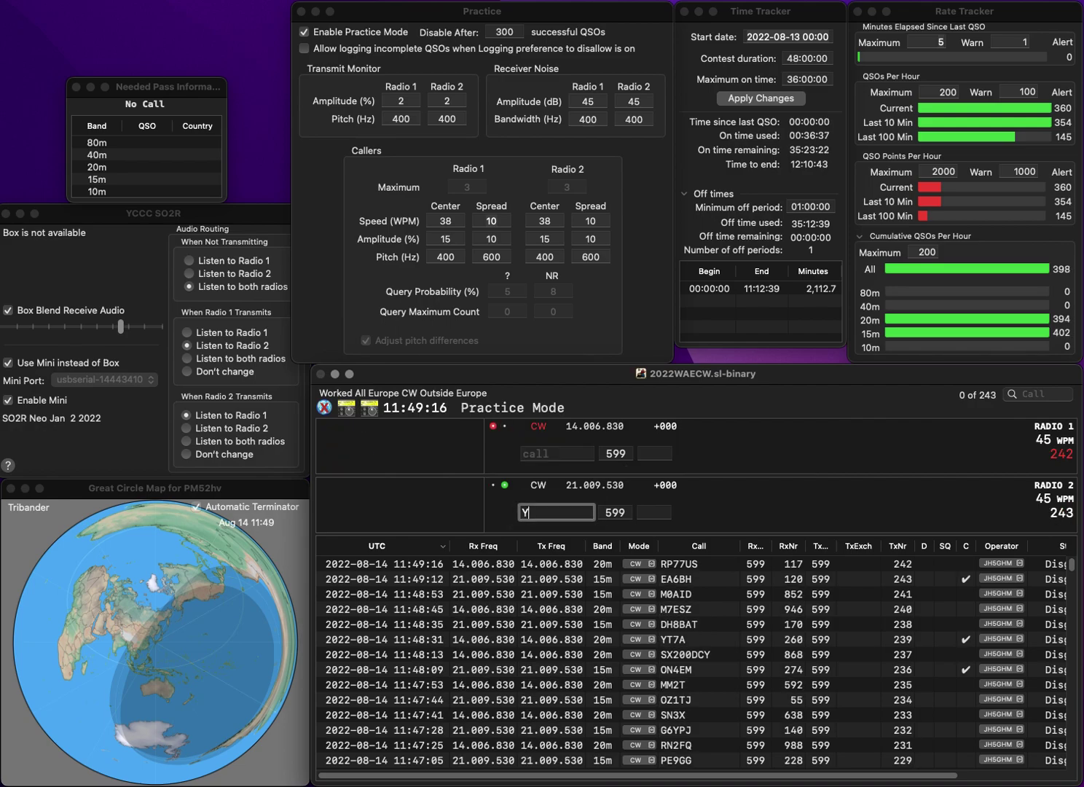
type("3G")
key("Home")
type("L")
key("Return")
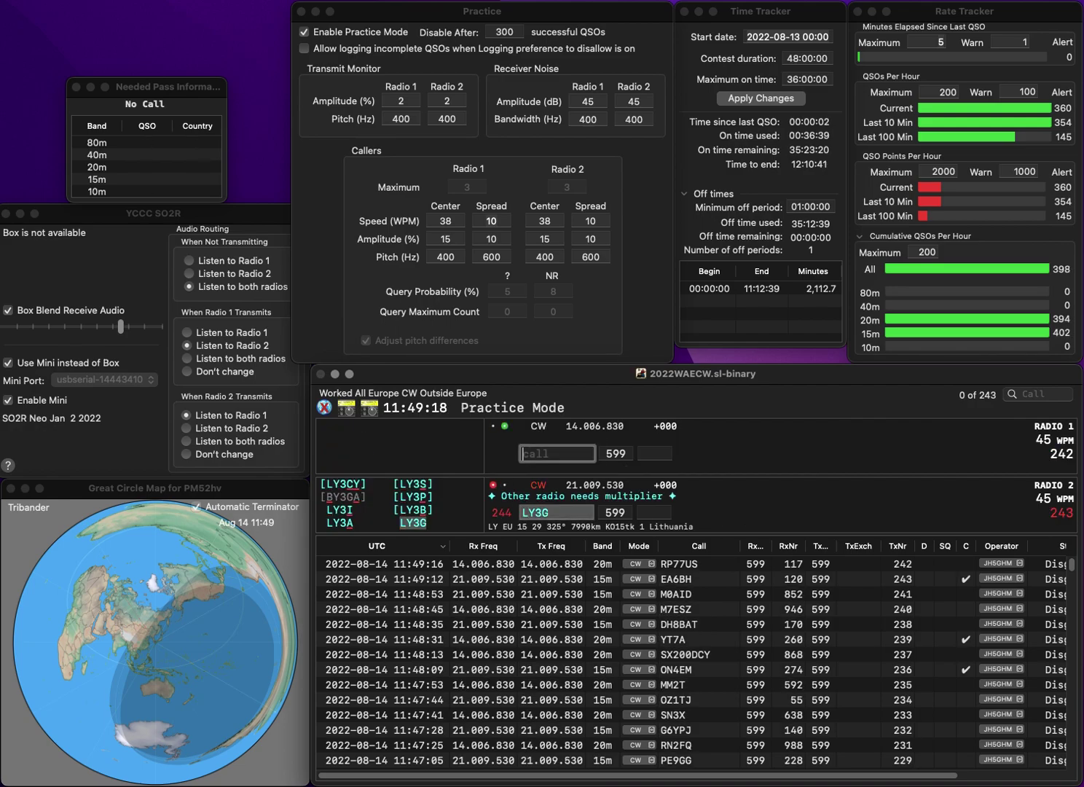
type("R3WAE")
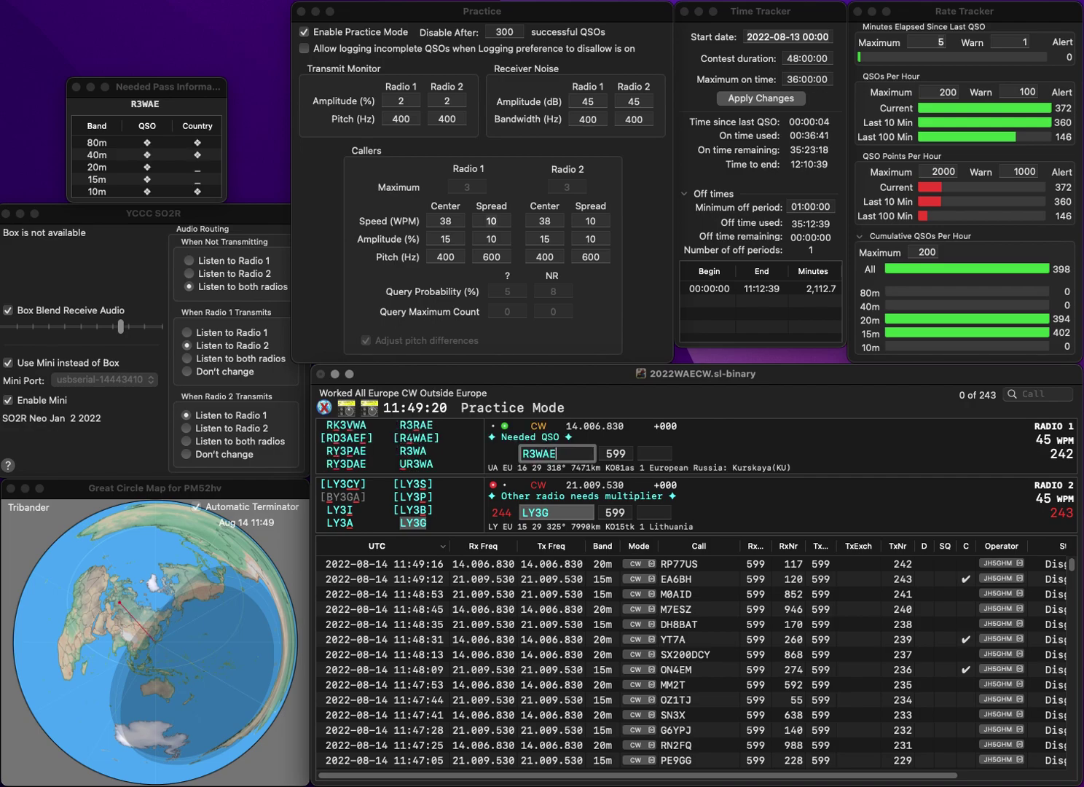
key("Return")
Step: Log LY3G on Radio 2 with received number 898, and correct the Radio 1 call to R4WAE and answer it
key("space")
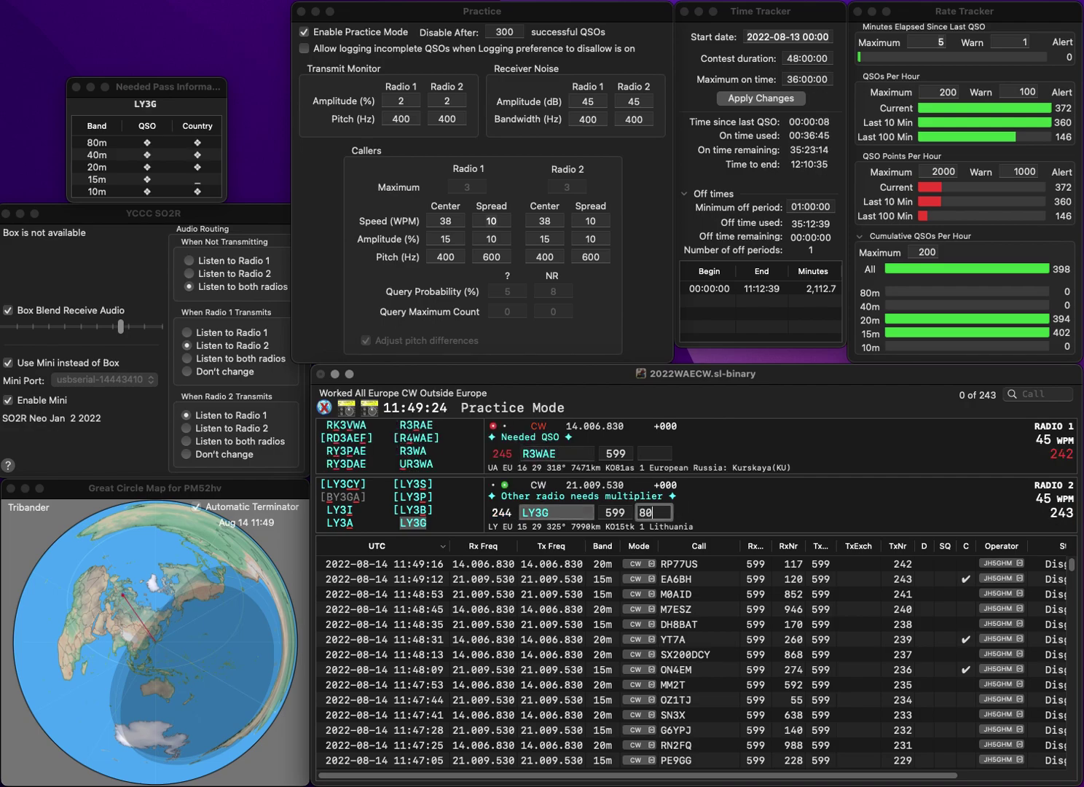
type("898")
key("Return")
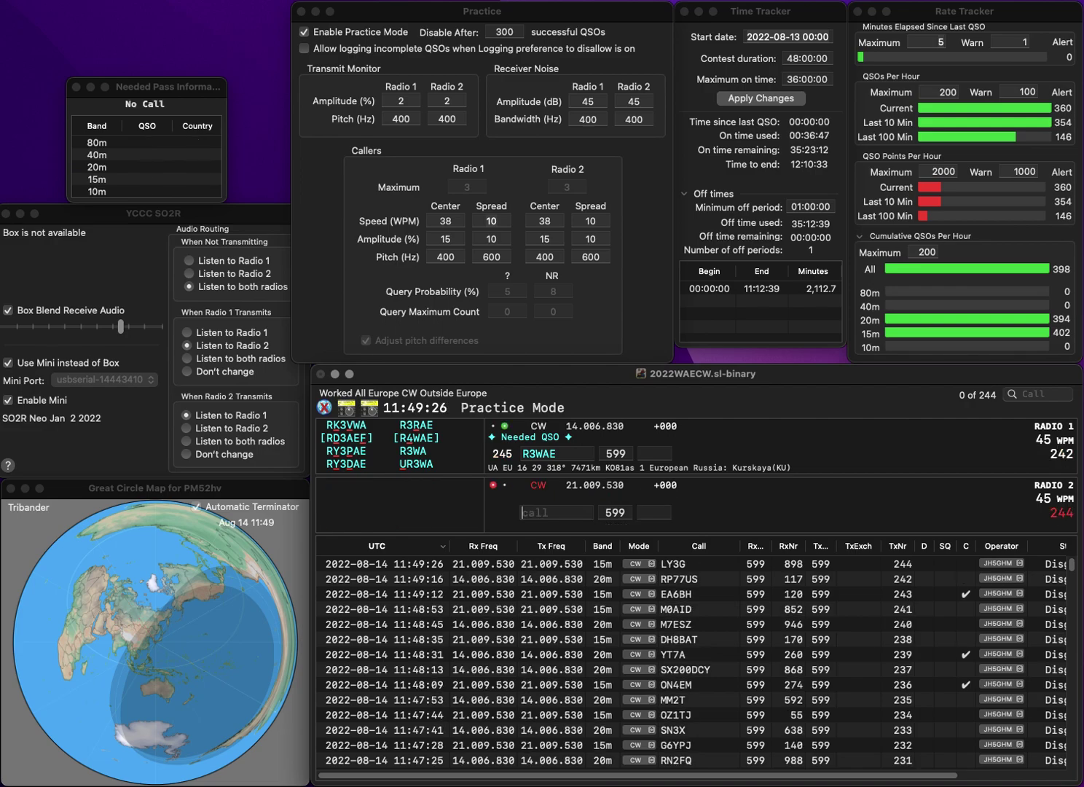
key("BackSpace")
type("4")
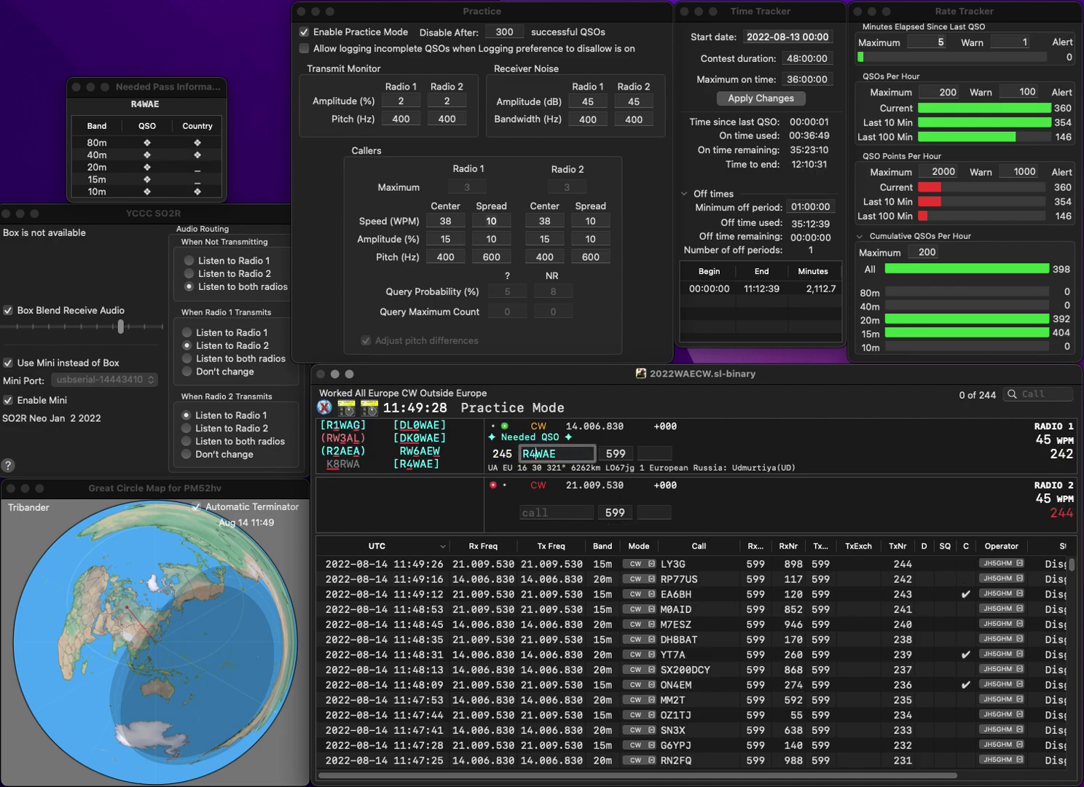
key("Return")
Step: Answer M7QR on Radio 2 and log R4WAE on Radio 1 with received number 726
type("M7")
type("Q")
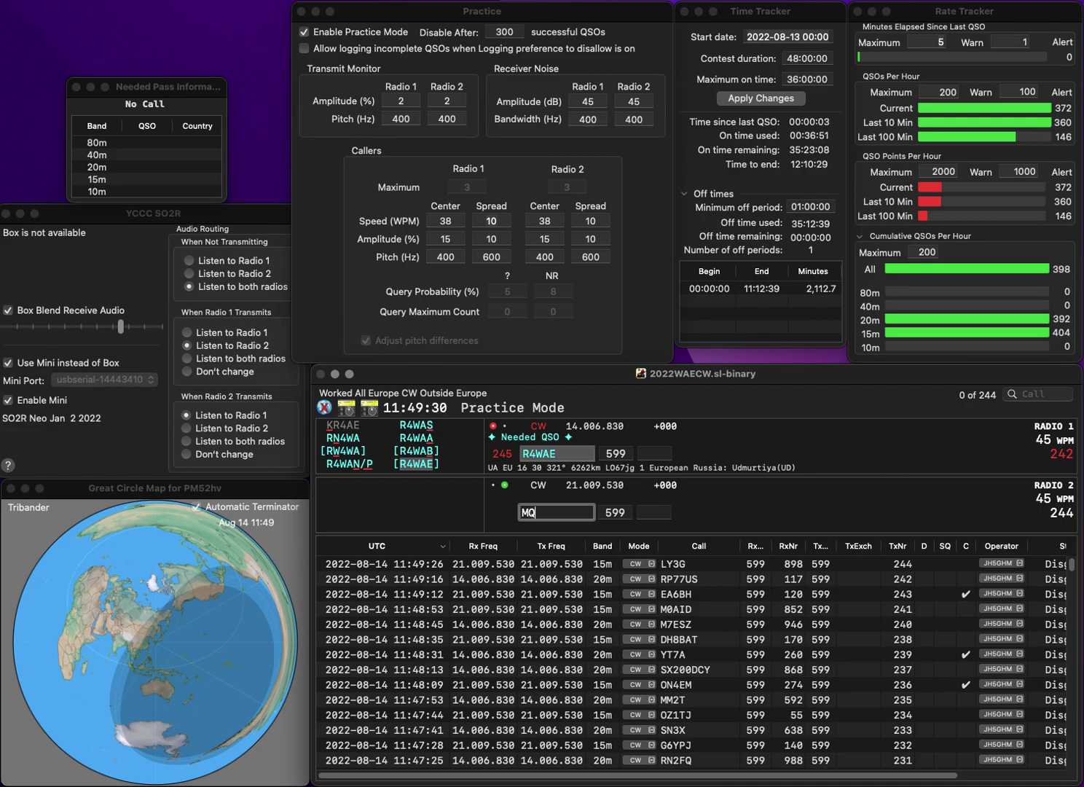
type("R")
key("Return")
key("Left")
key("Left")
type("7")
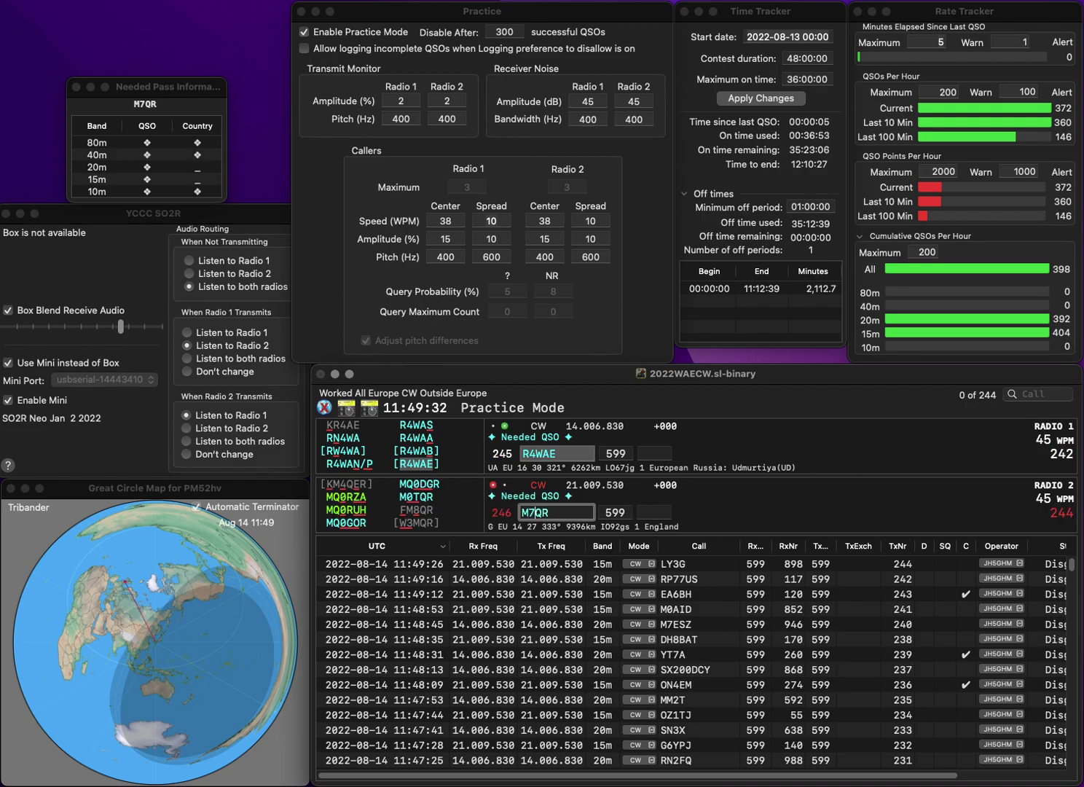
key("Return")
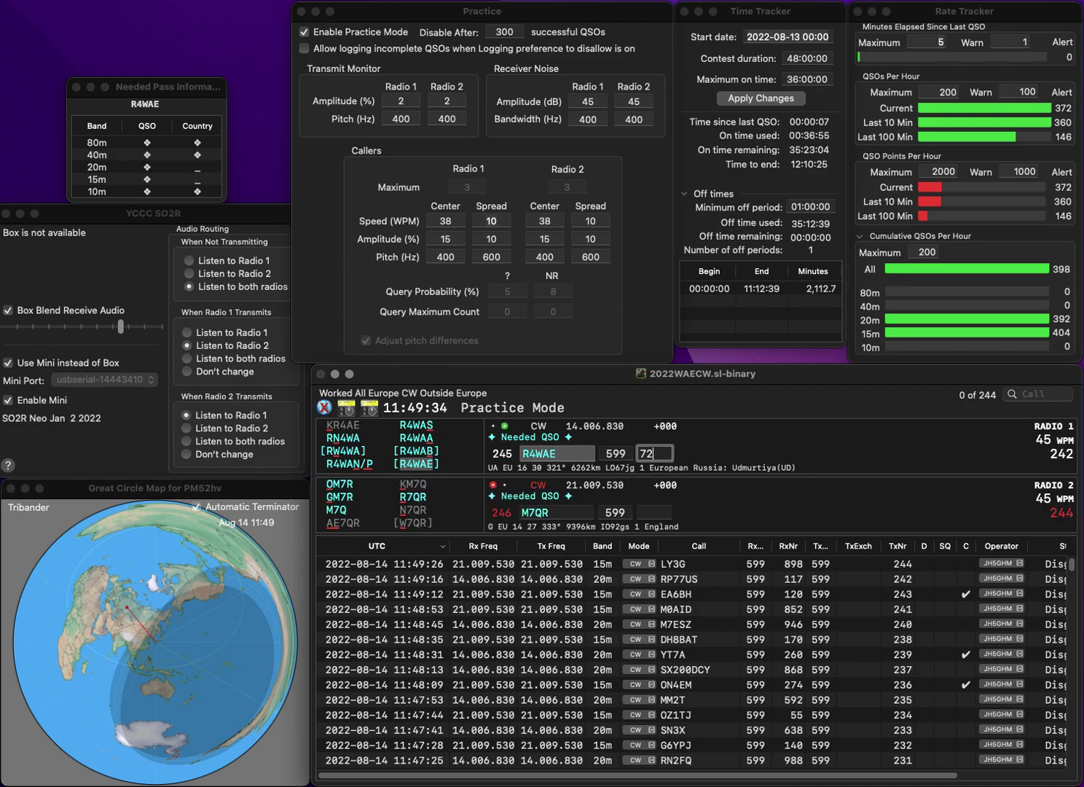
key("Return")
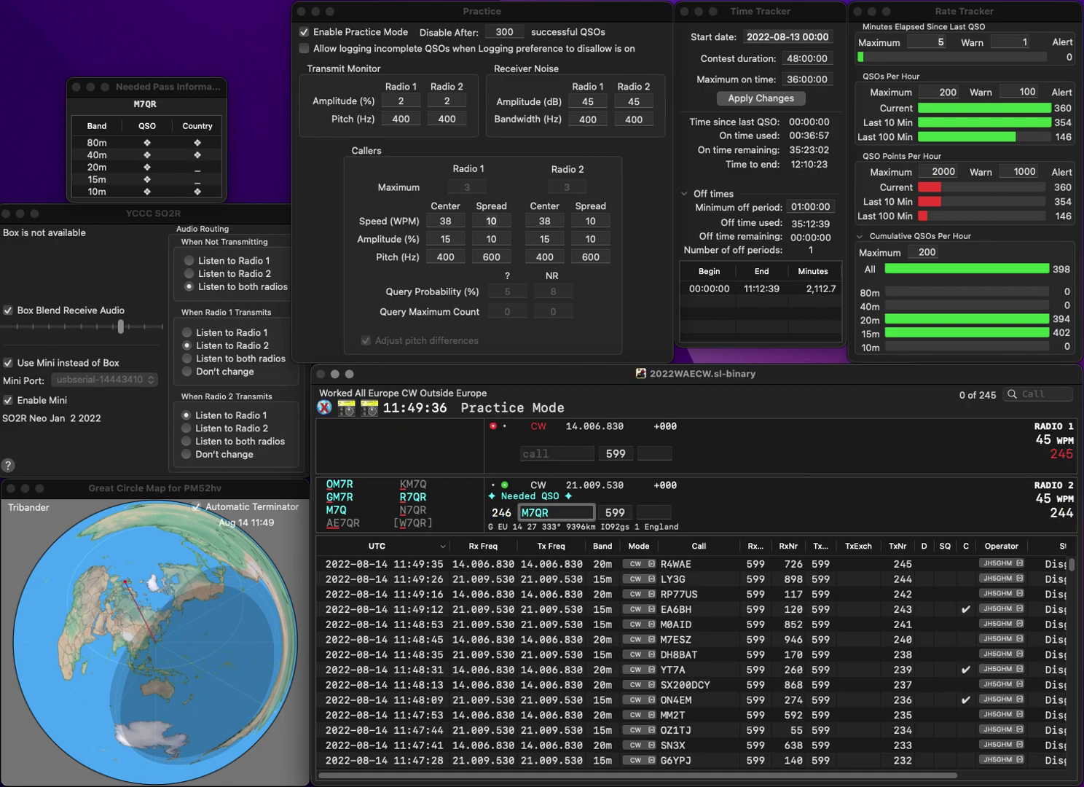
type("I")
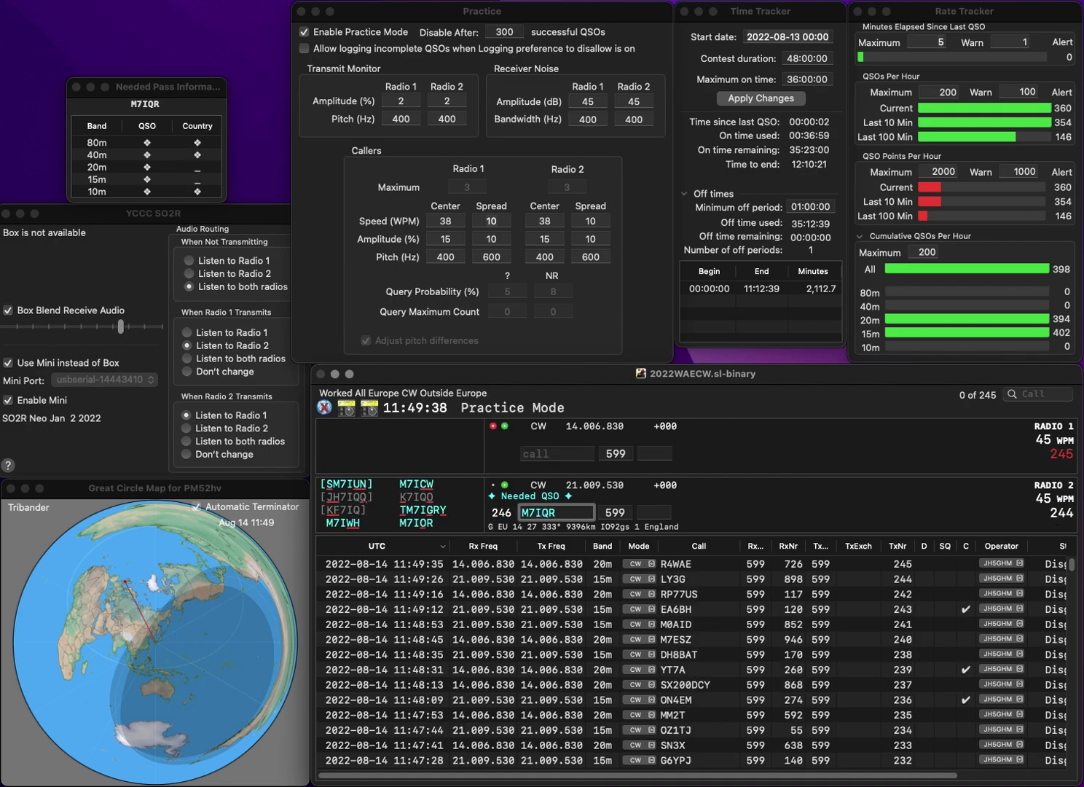
key("Return")
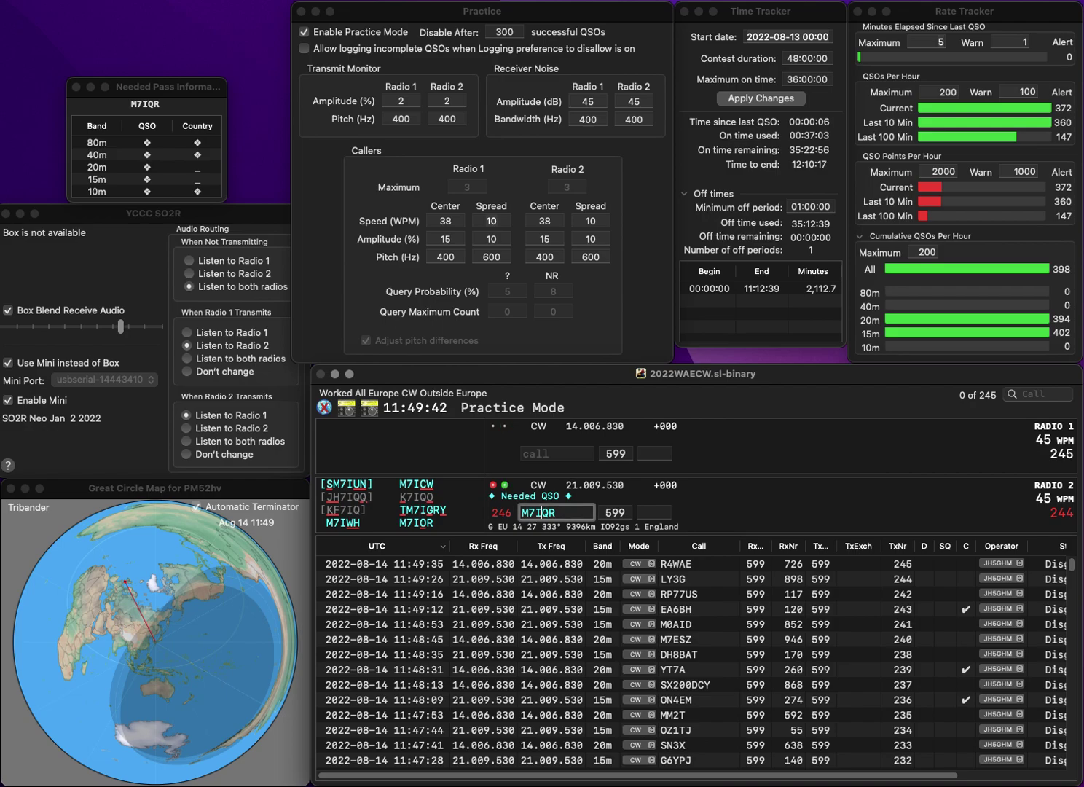
key("Up")
key("Return")
key("Down")
key("Left")
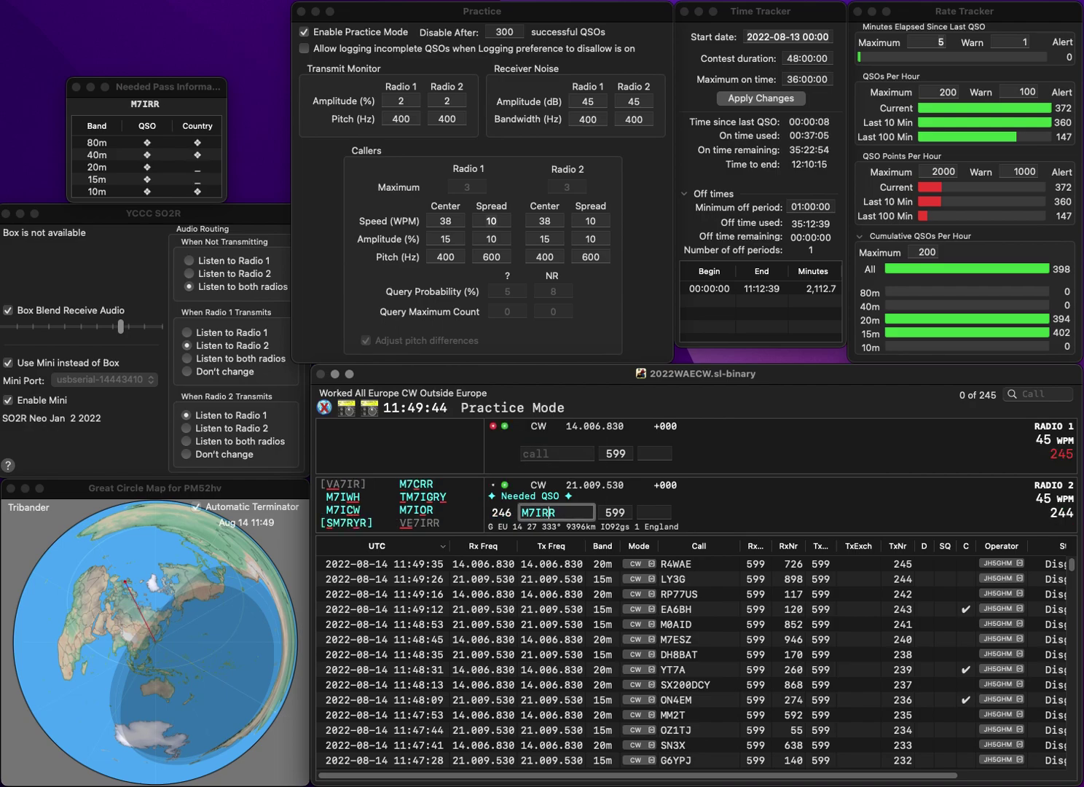
key("BackSpace")
type("O")
key("Return")
type("F6C")
key("Left")
key("Left")
key("Left")
type("S")
key("Return")
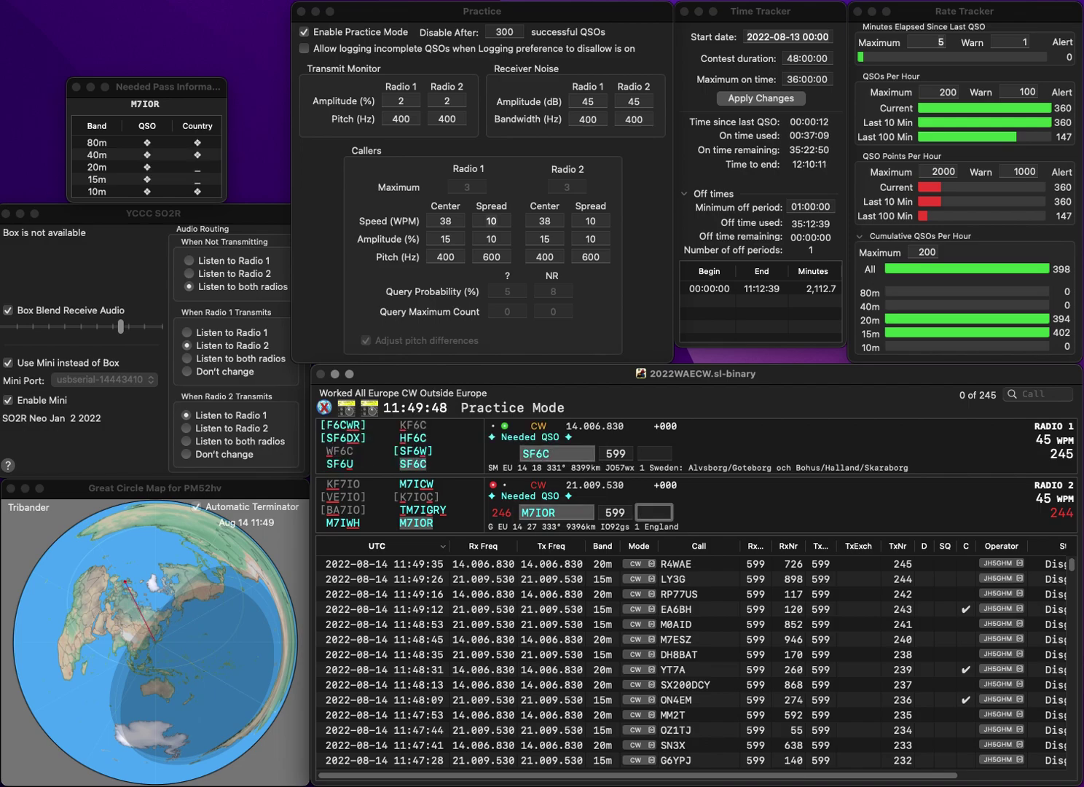
type("46")
key("Return")
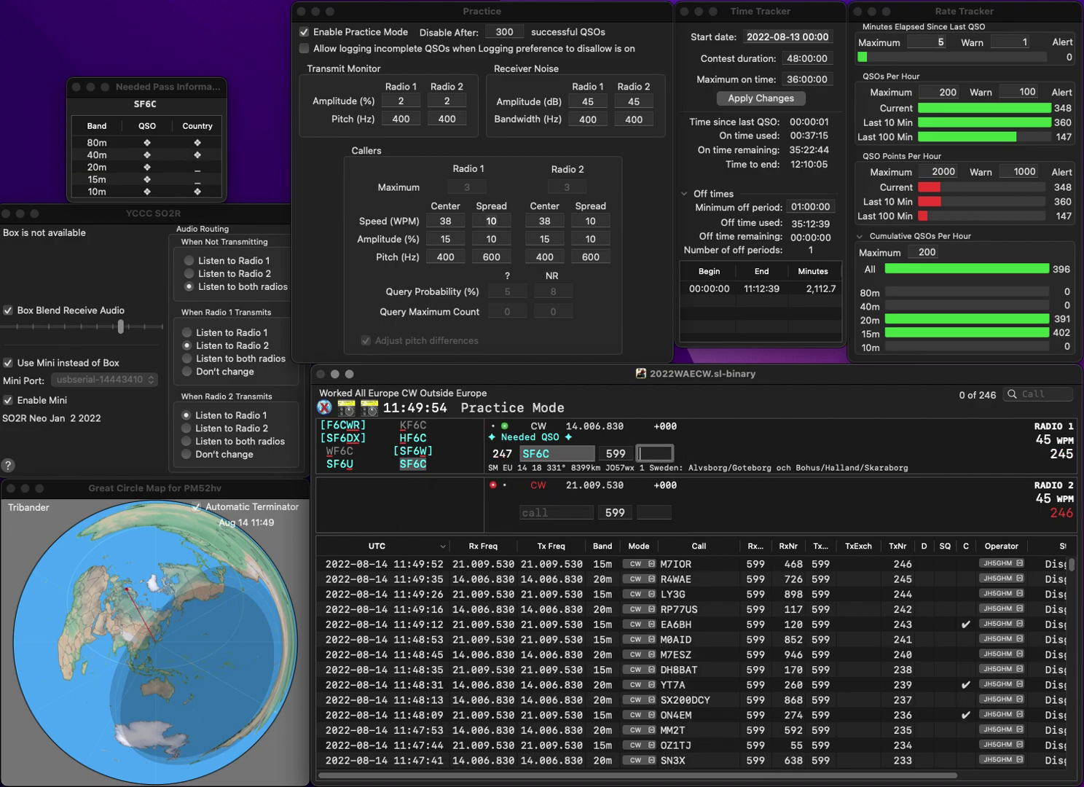
Step: Correct the Radio 1 call to HF6C and resend the exchange, and answer the partial call 8AU on Radio 2
left_click(529, 453)
key("BackSpace")
type("H")
key("Return")
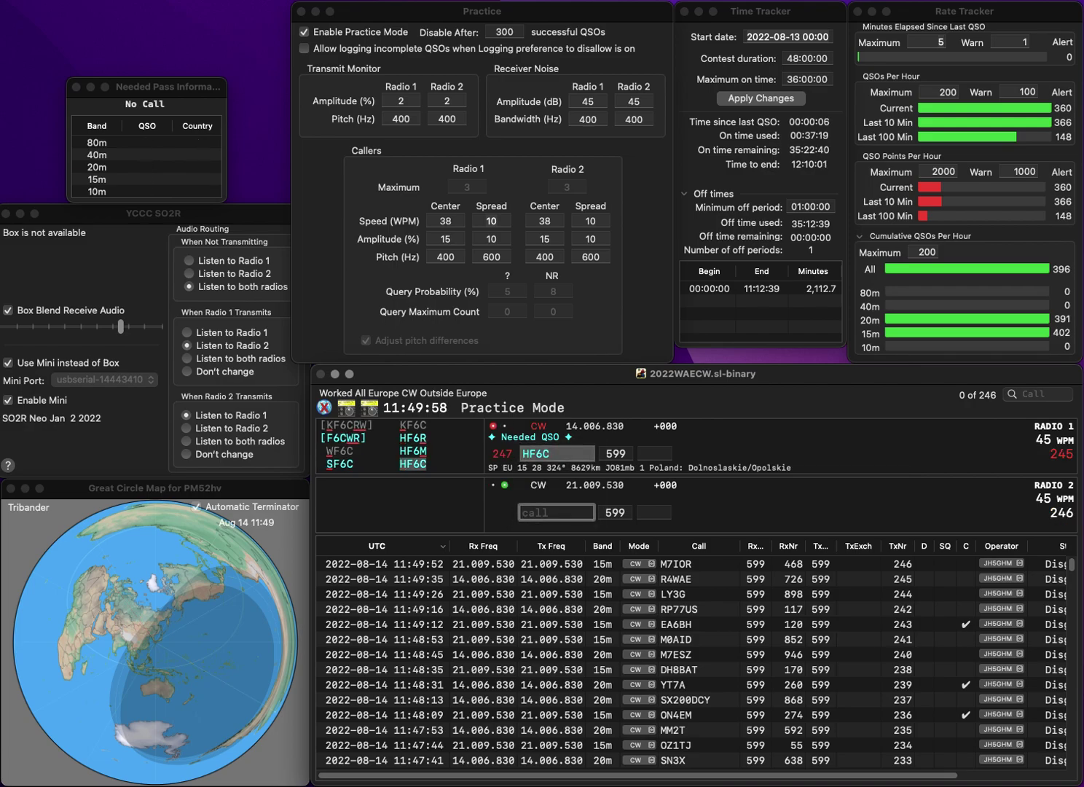
type("8AU")
key("Return")
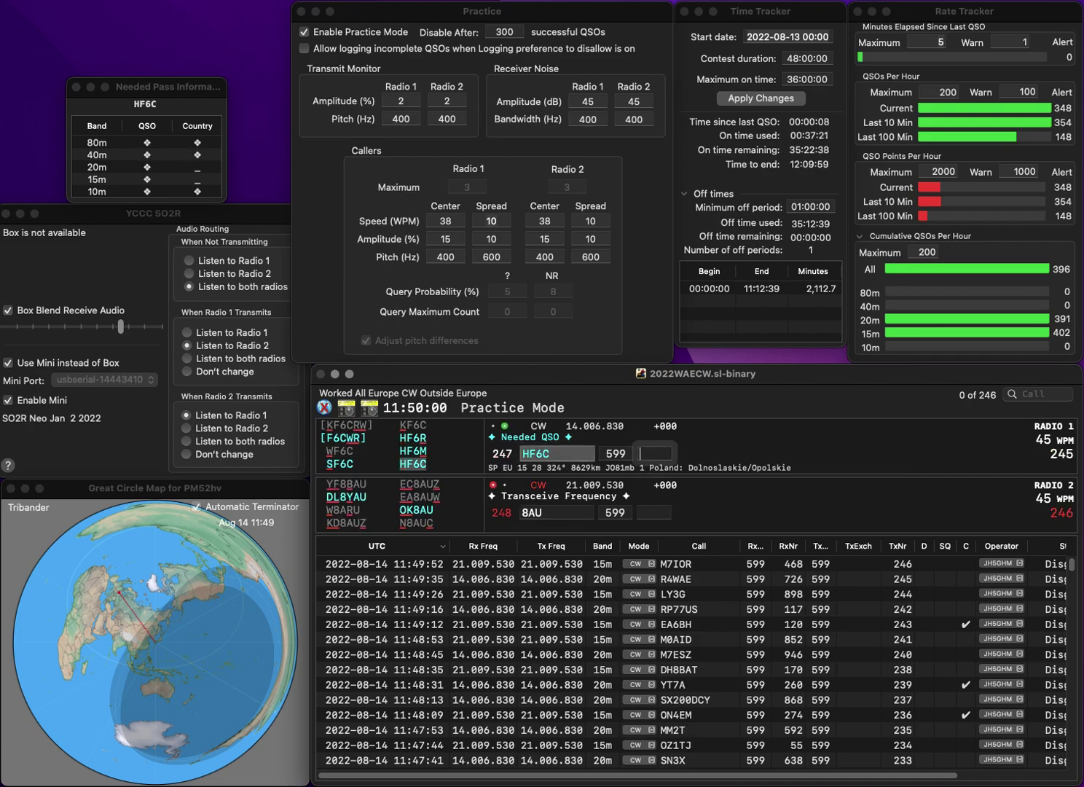
type("858")
key("Return")
type("SQ8SAU")
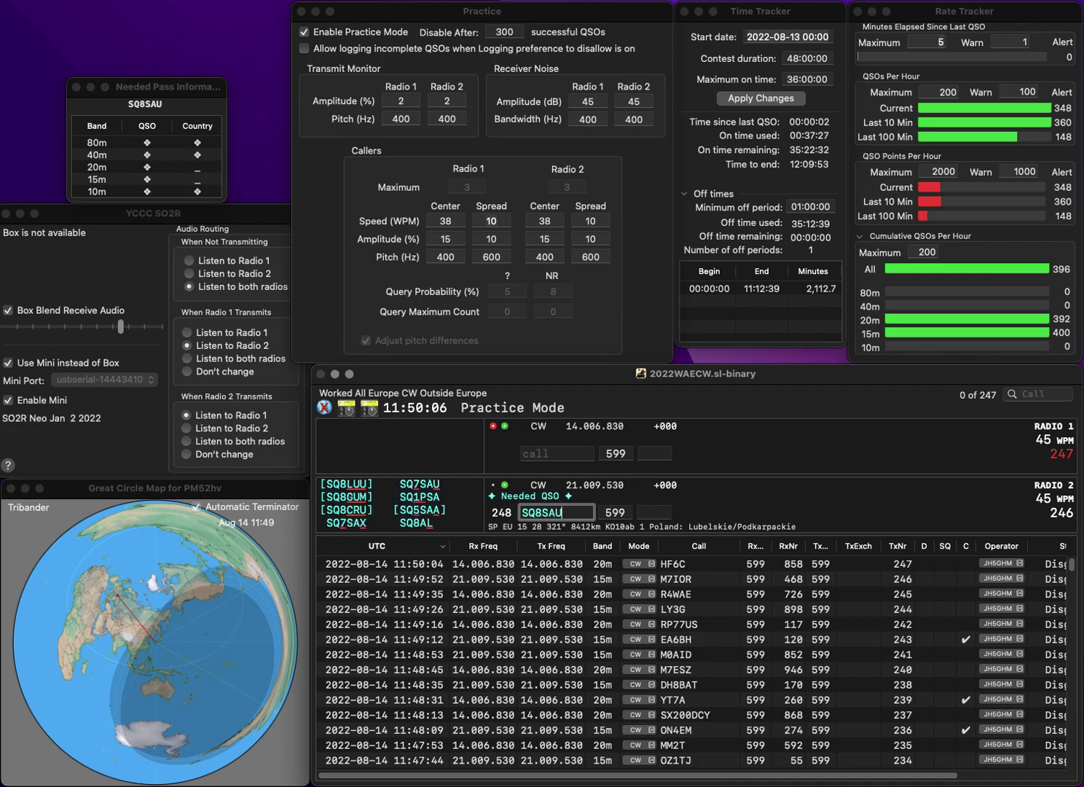
key("Left")
key("Left")
key("Left")
key("BackSpace")
key("BackSpace")
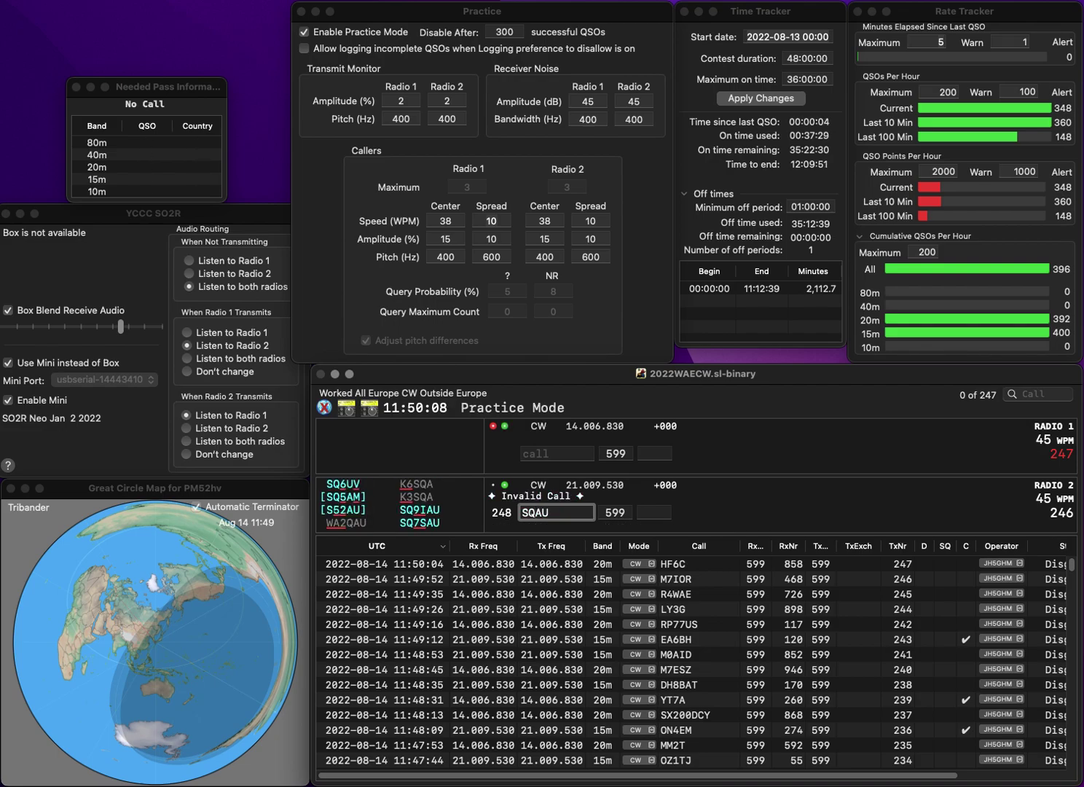
type("8H")
key("Return")
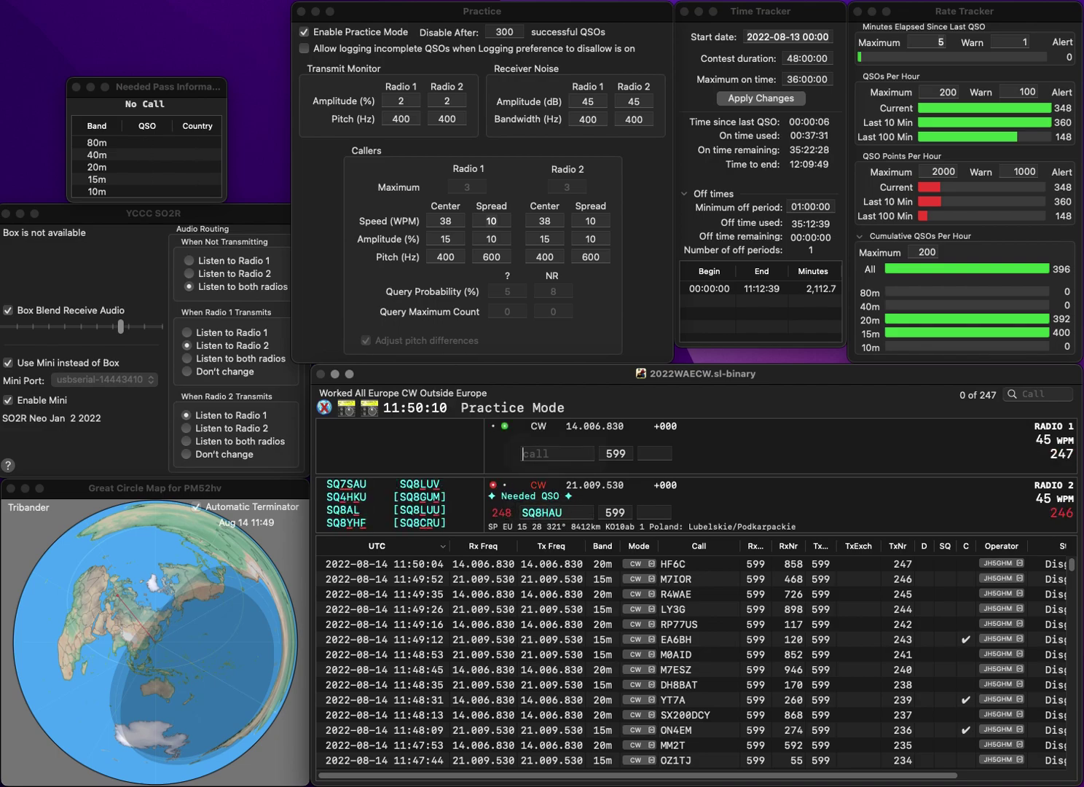
type("DF5WBA")
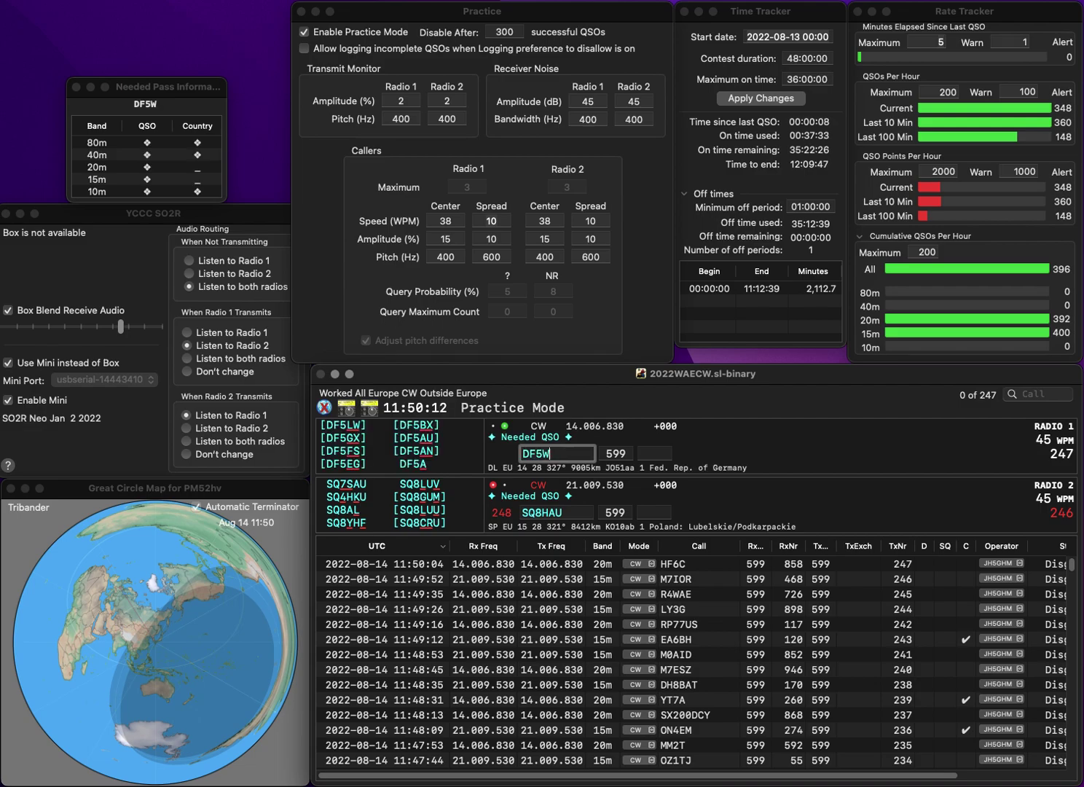
key("Return")
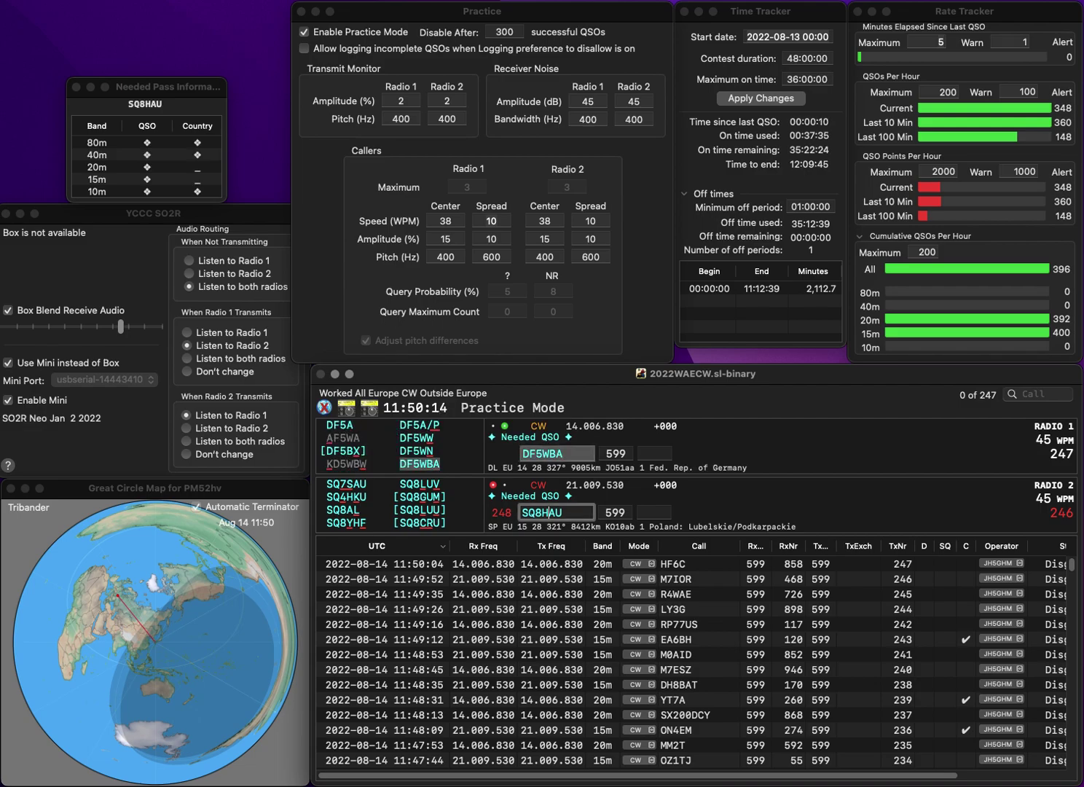
key("BackSpace")
type("5")
key("BackSpace")
type("I")
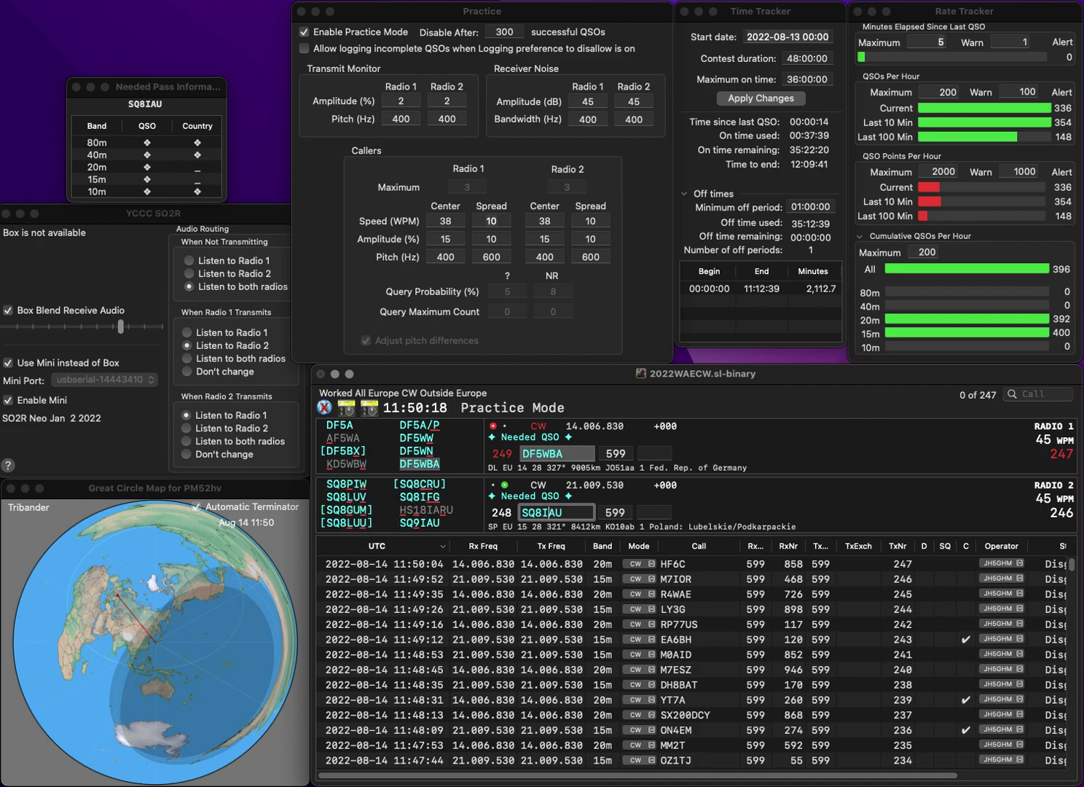
key("BackSpace")
type("9")
key("Return")
type("516")
key("Return")
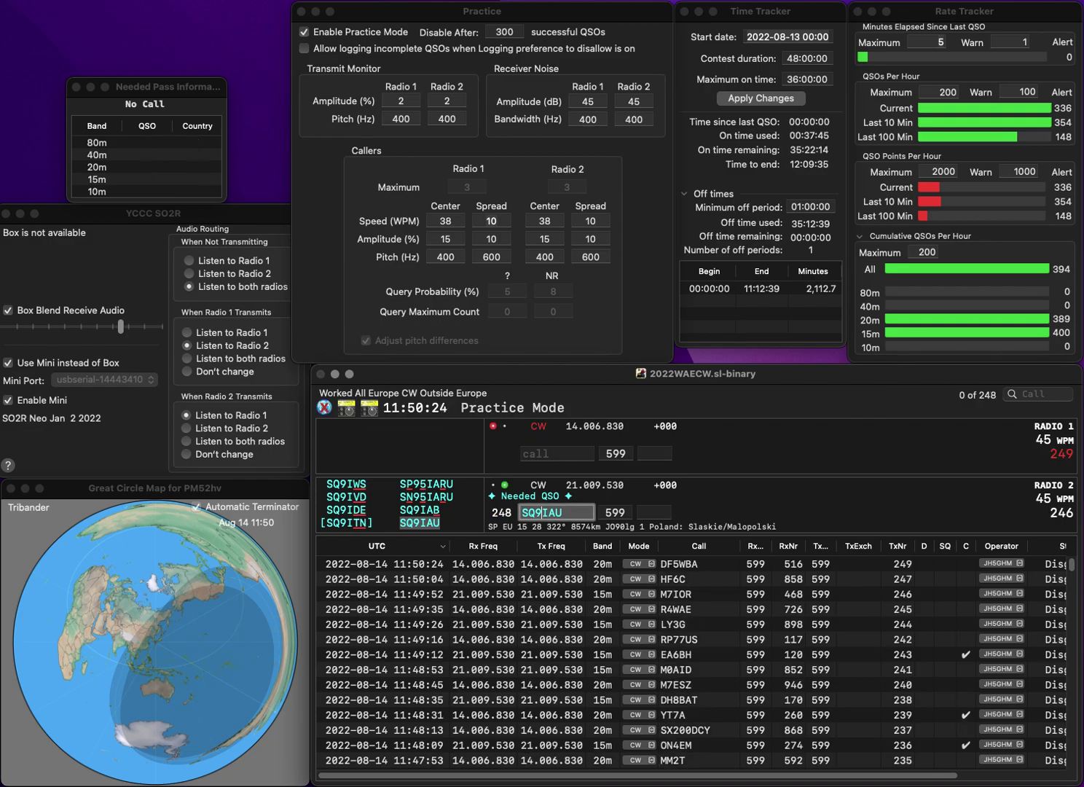
left_click(540, 512)
key("BackSpace")
key("Delete")
key("Delete")
key("Delete")
type("7SAU")
key("Return")
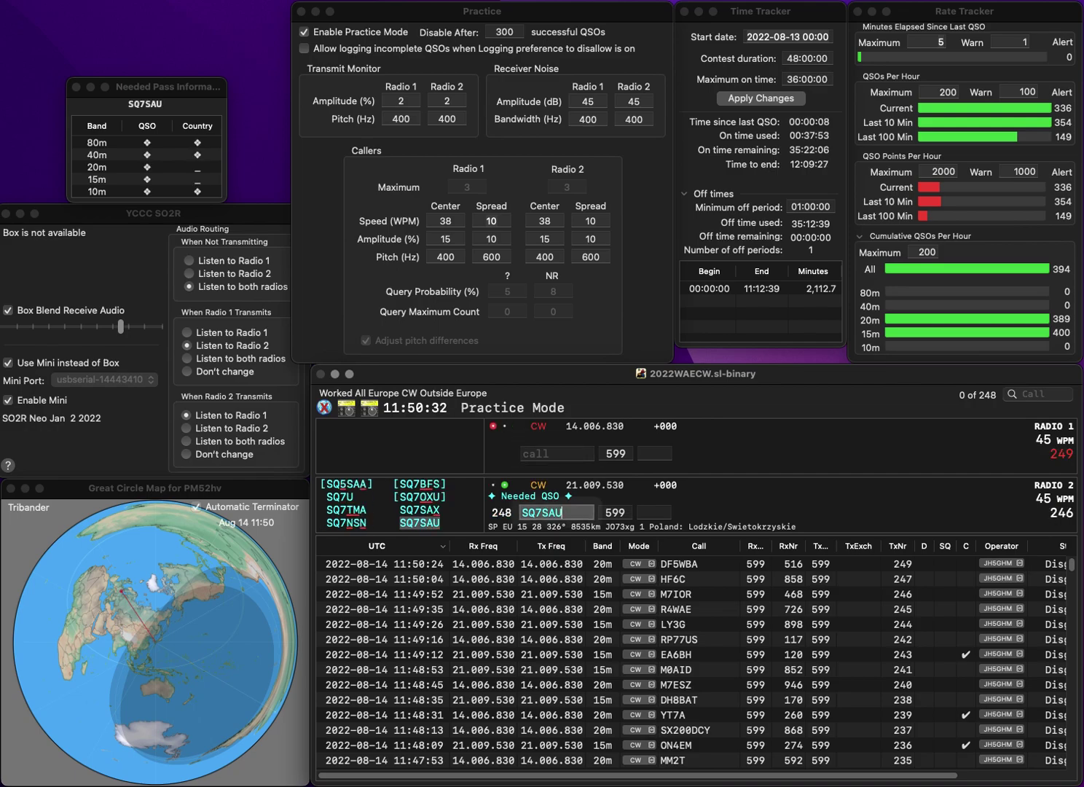
type("DL9NDM")
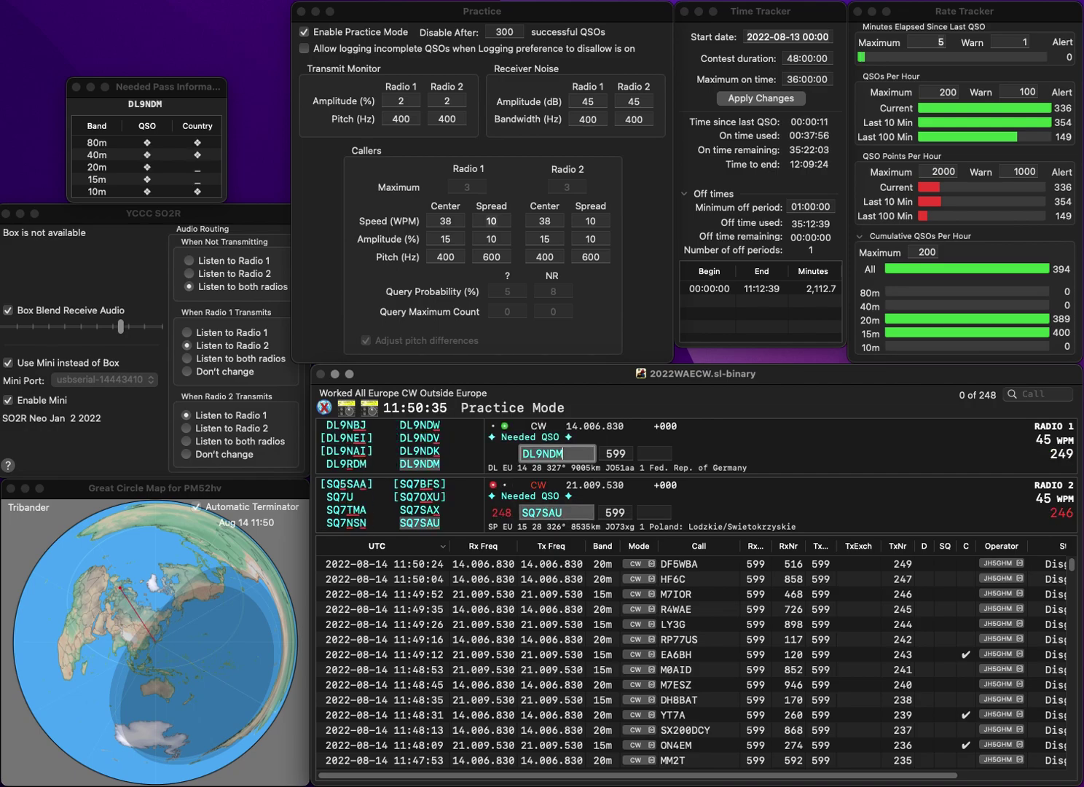
key("Return")
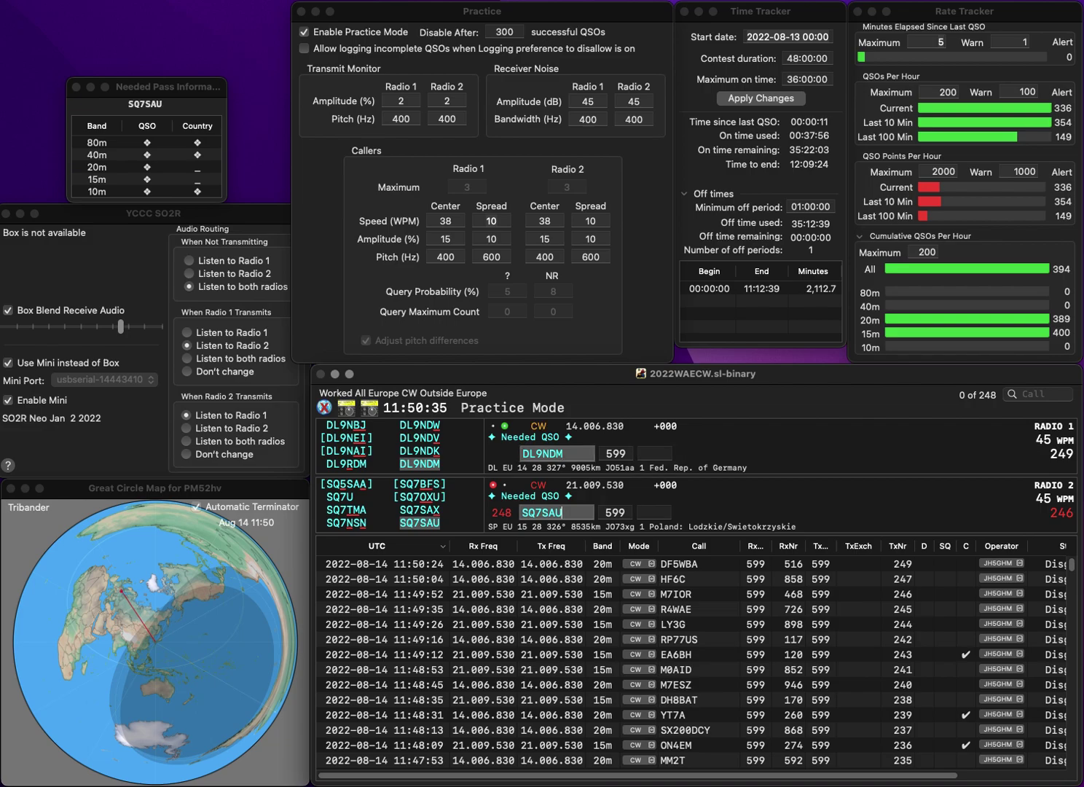
type("618")
key("Return")
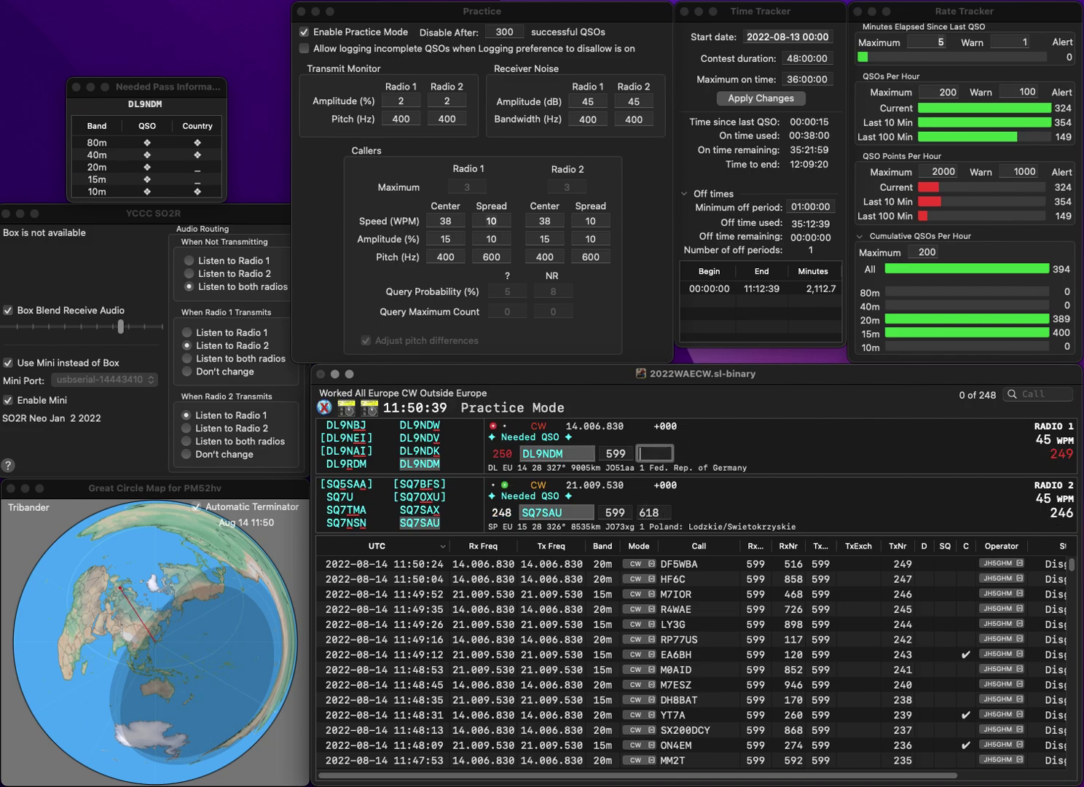
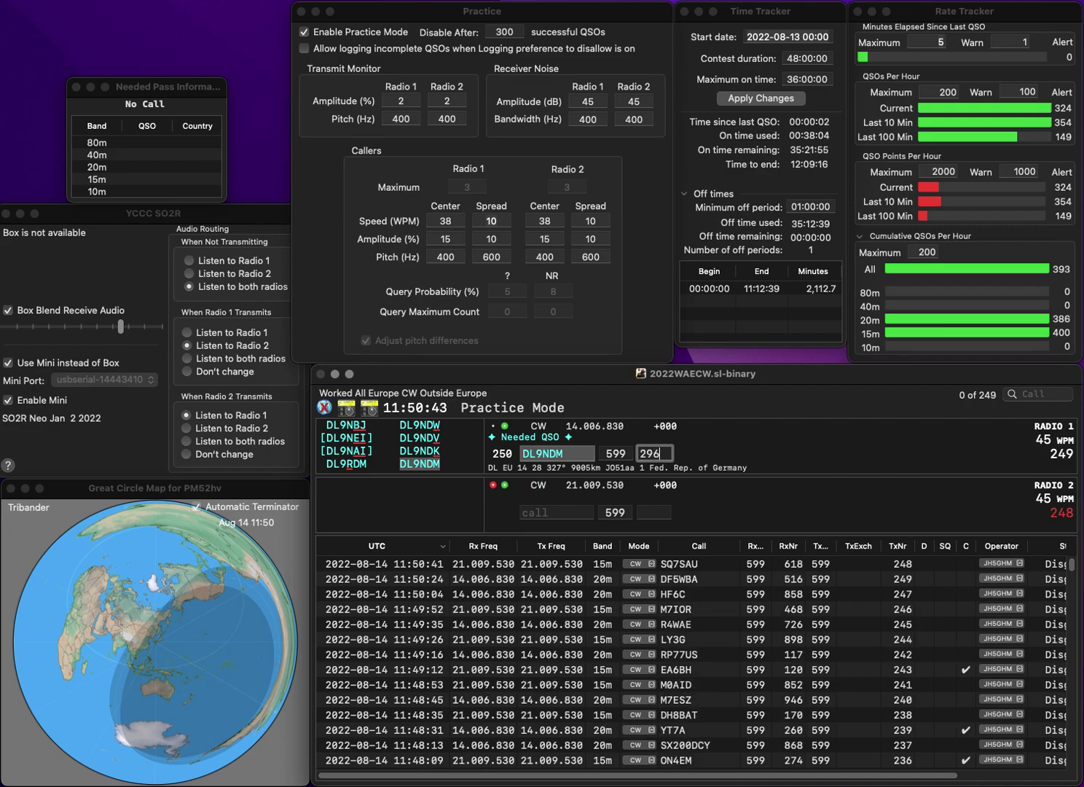
key("Return")
type("FCR")
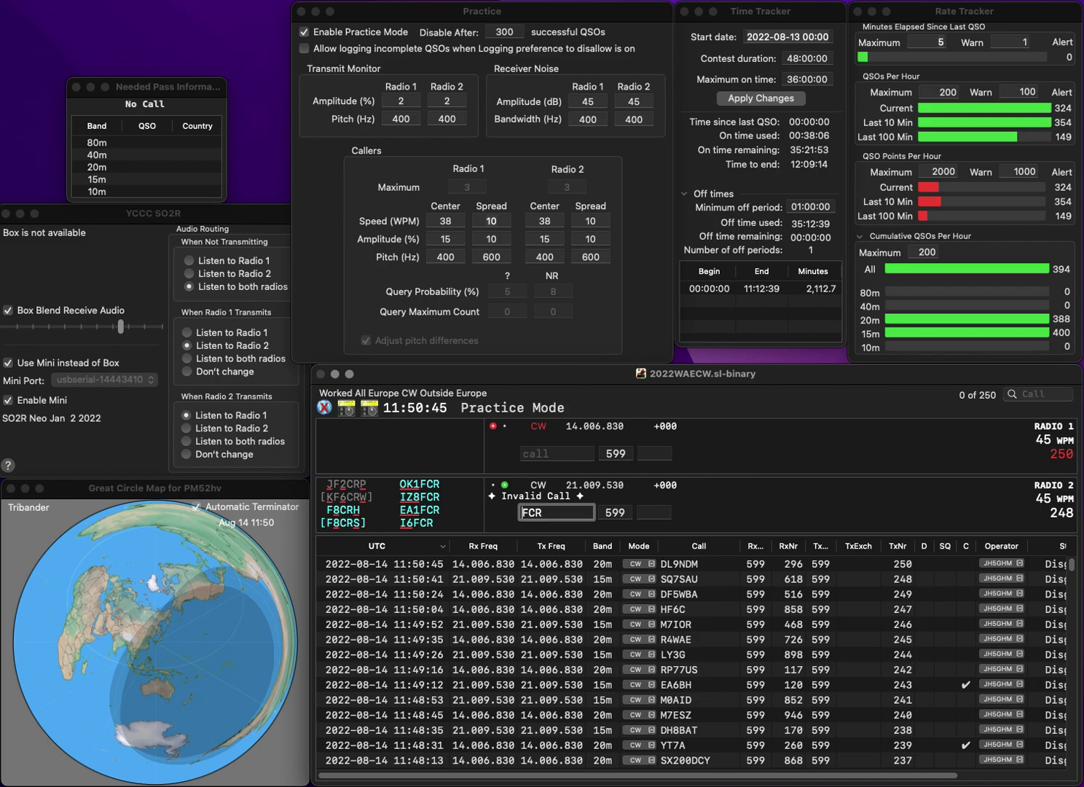
key("Home")
type("I6")
key("Return")
Step: Answer PA8MM on Radio 1 and log I6FCR on Radio 2 with received number 820
type("PA8MM")
key("Return")
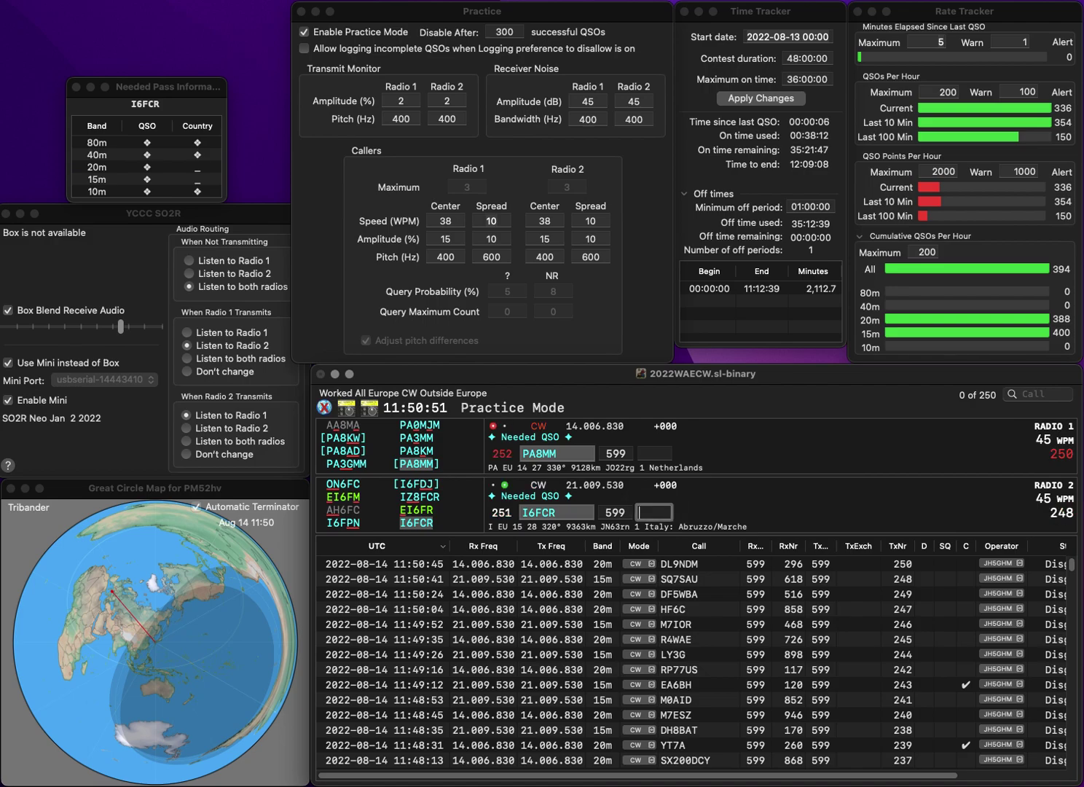
type("820")
key("Return")
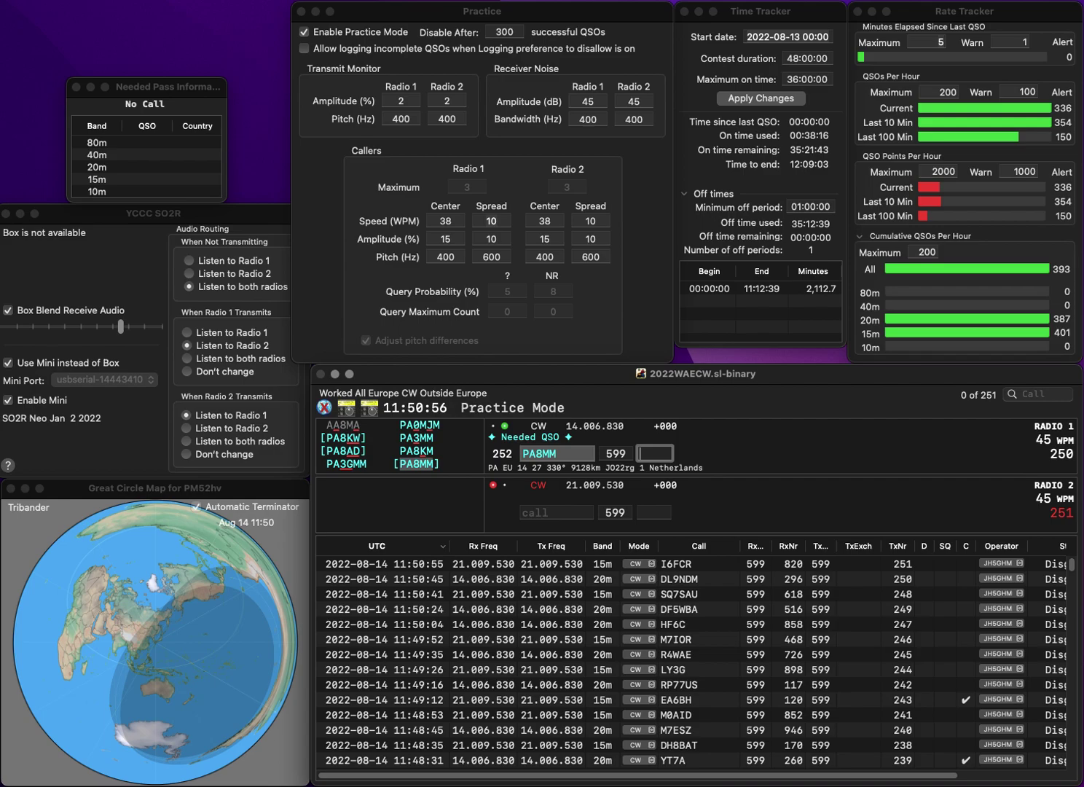
type("943")
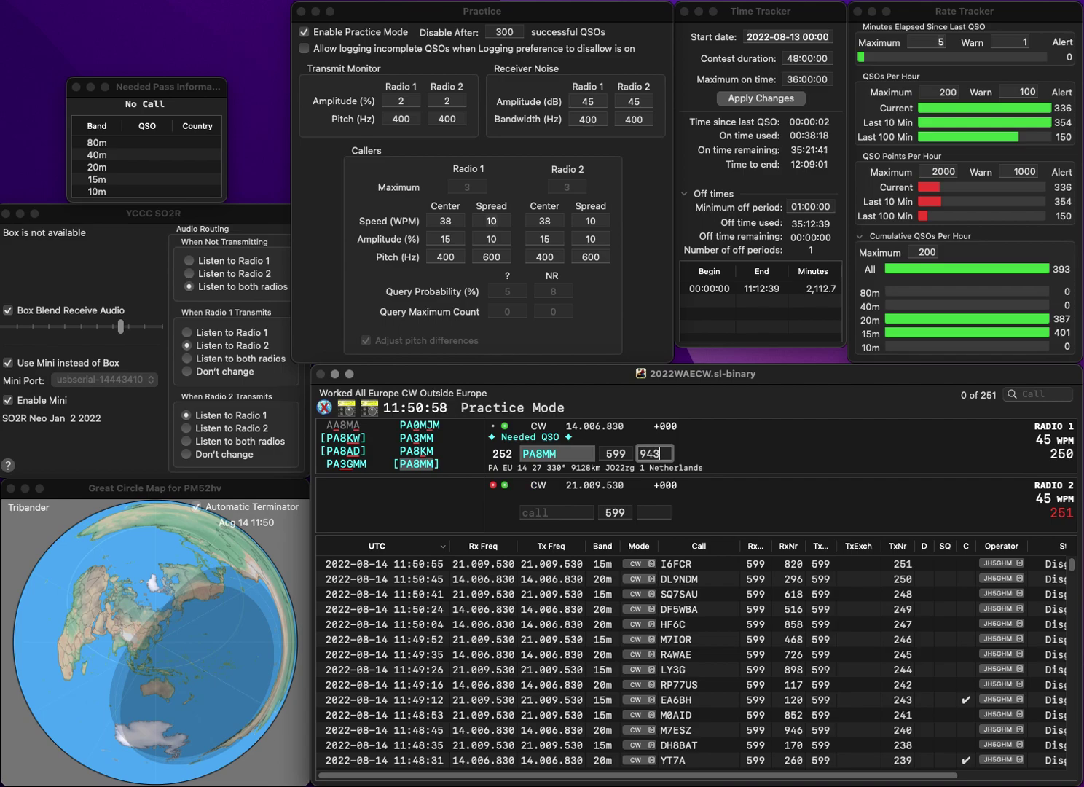
key("Return")
type("US9XO")
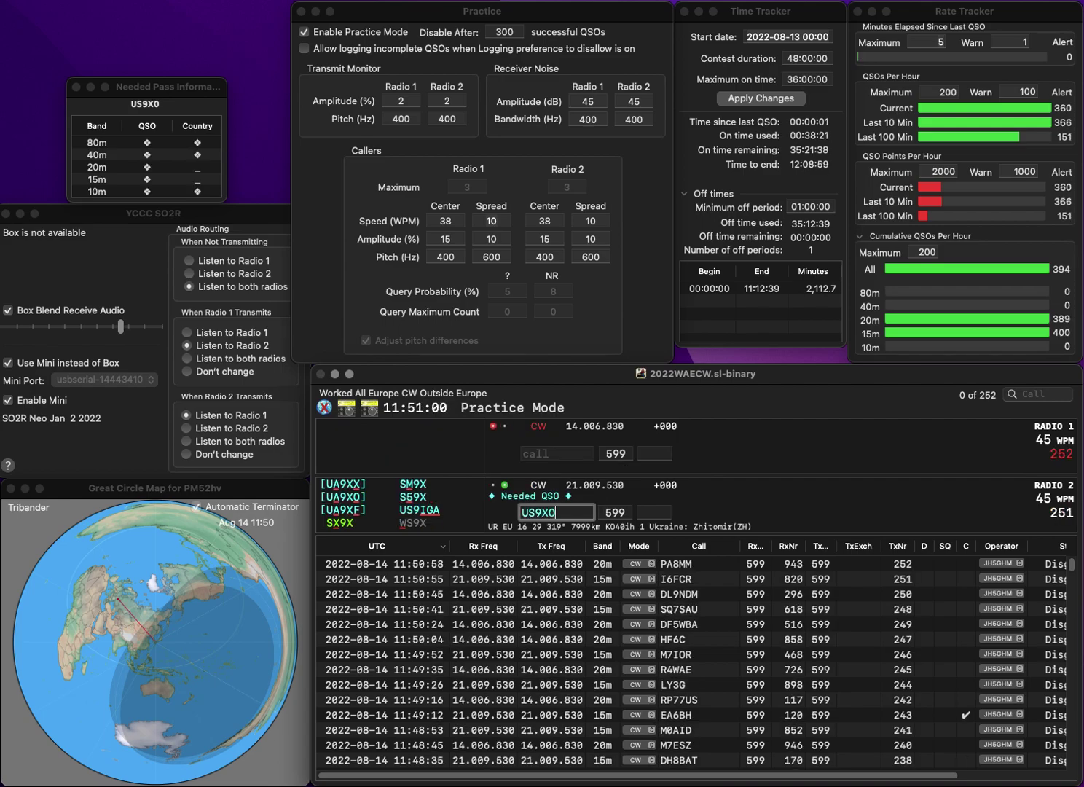
key("Return")
Step: Answer 1OMY on Radio 1, and correct the Radio 2 call to UA9XO and send the exchange
type("10MY")
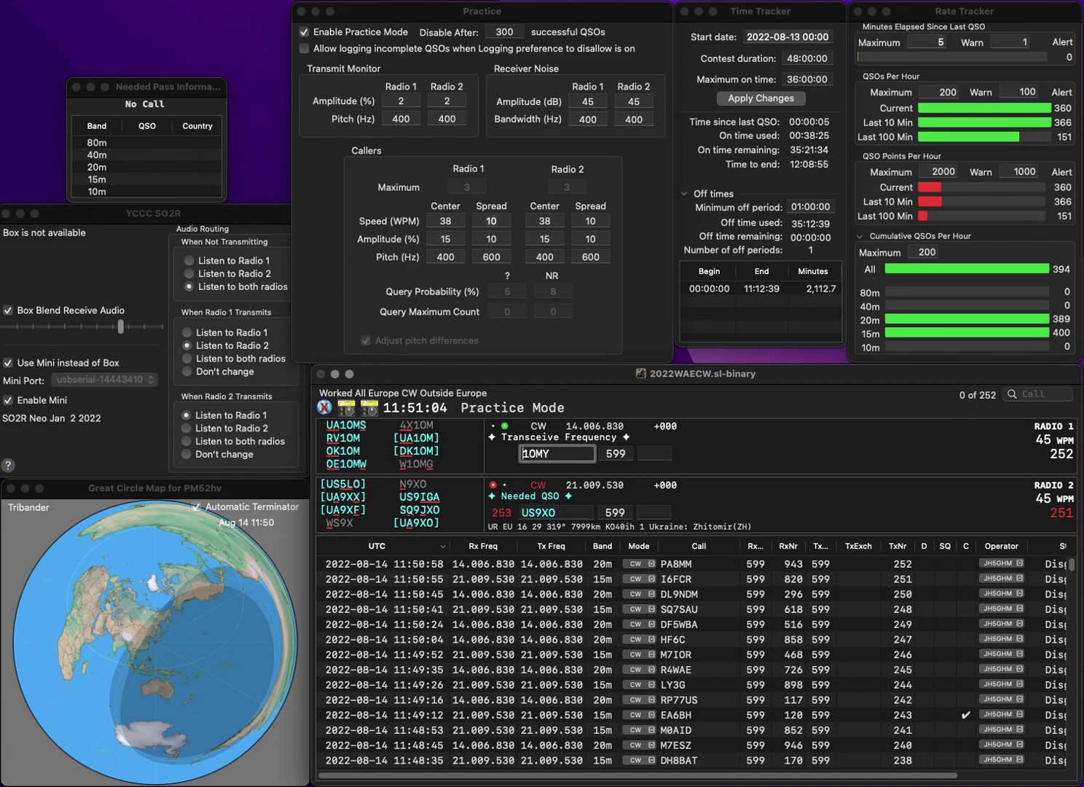
key("Return")
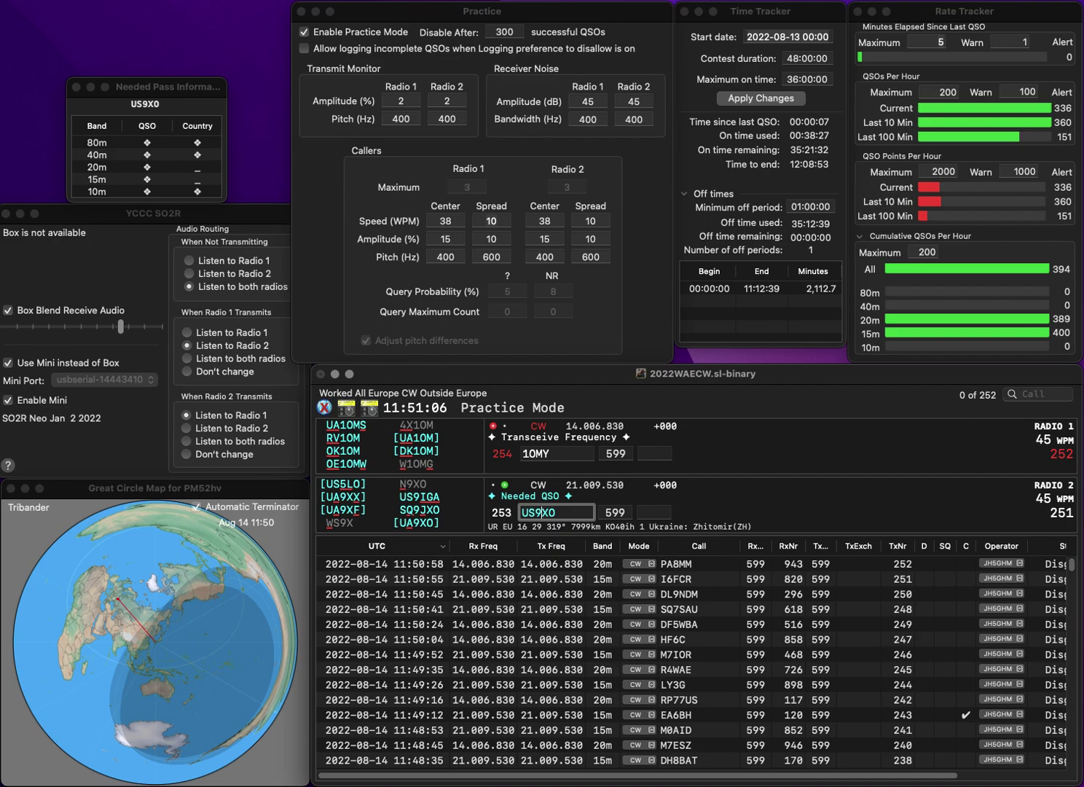
key("BackSpace")
type("A")
key("Return")
key("alt+w")
type("PE1ODY")
key("Return")
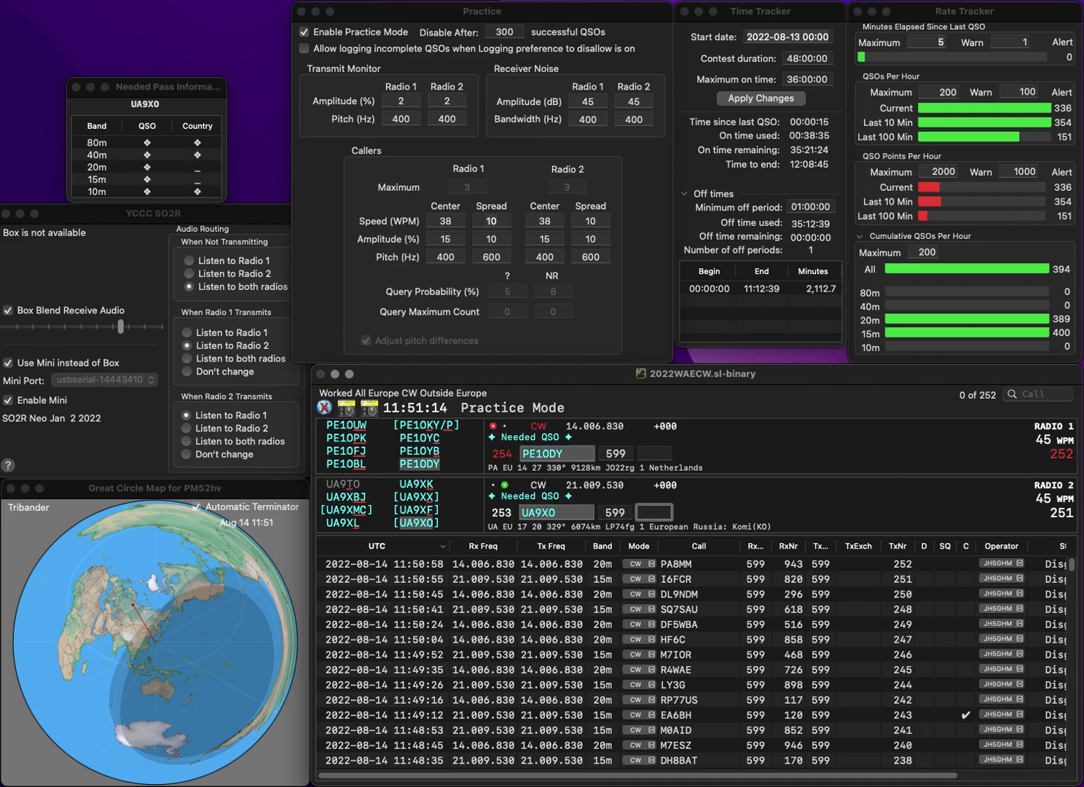
type("278")
key("Return")
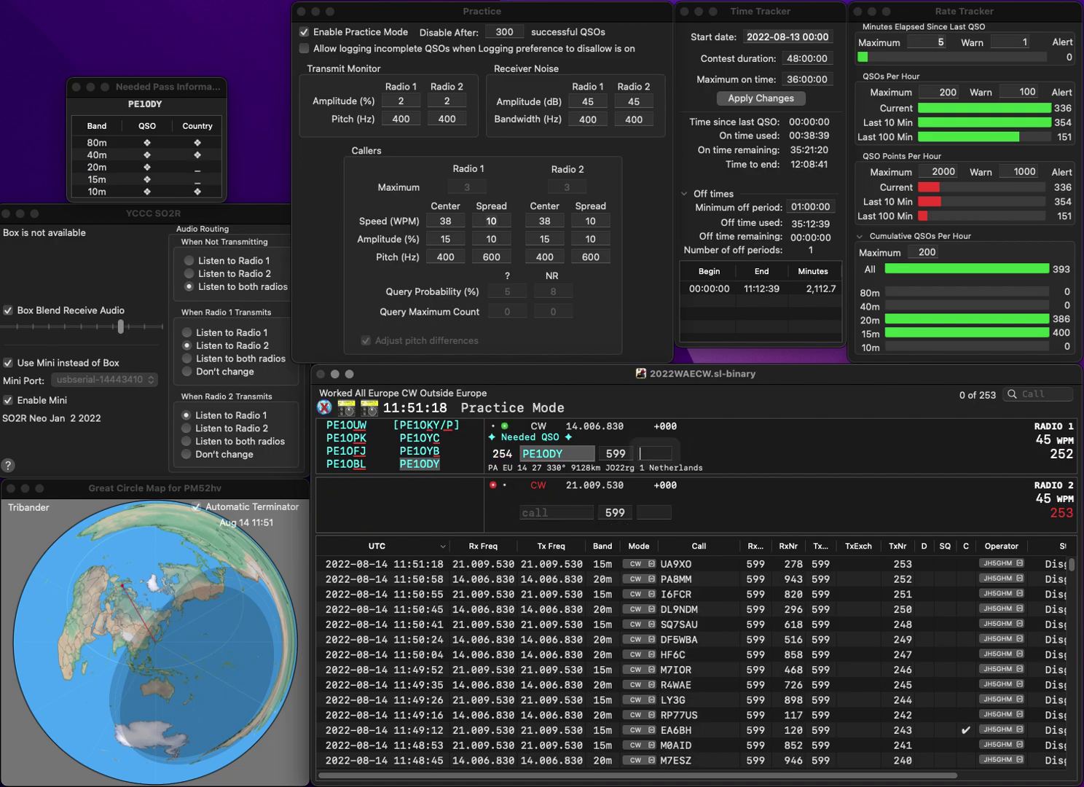
type("62")
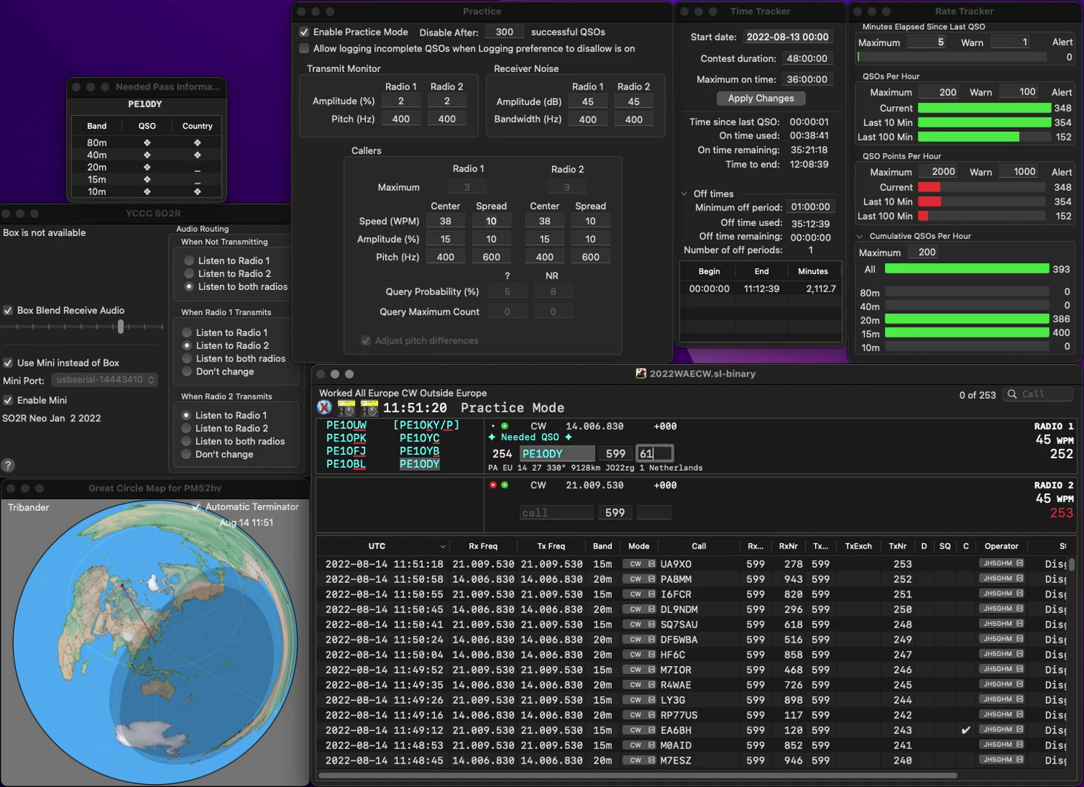
type("1")
key("Return")
type("Z")
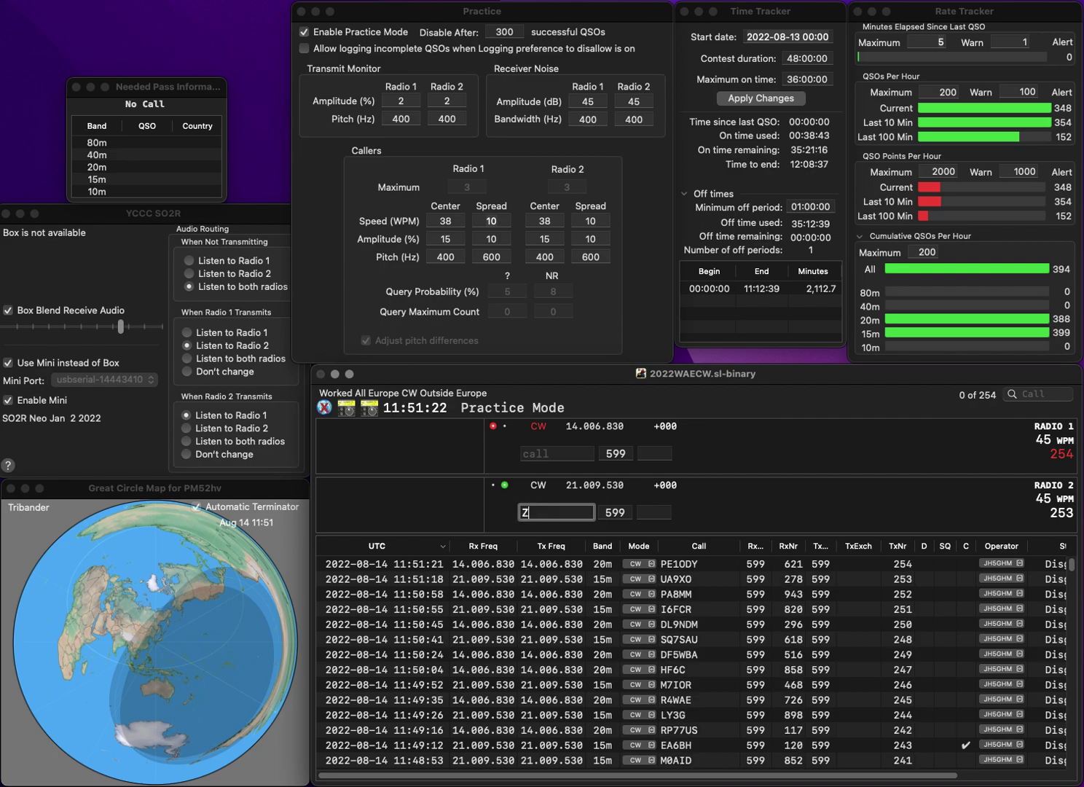
type("MX")
key("Return")
Step: Answer PA3CVI on Radio 1, and replace the Radio 2 call with IT9ZMX and send the exchange
type("PA3CVI")
key("Return")
key("alt+w")
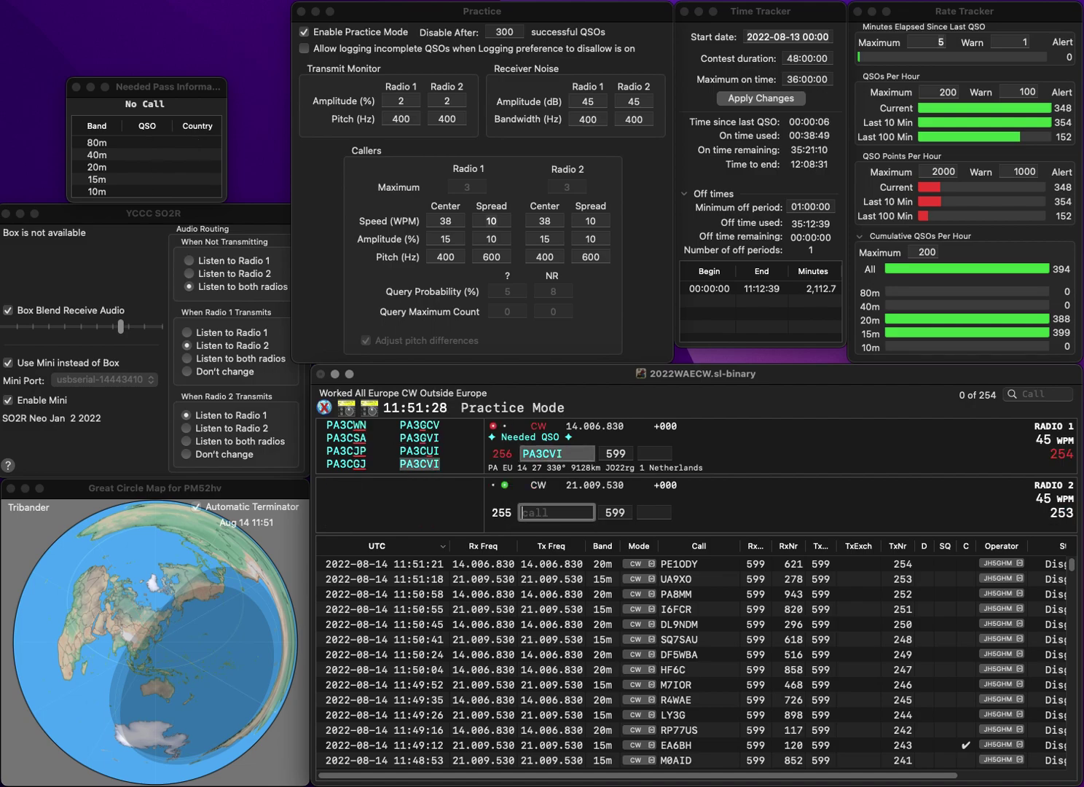
type("IT9ZMX")
key("Return")
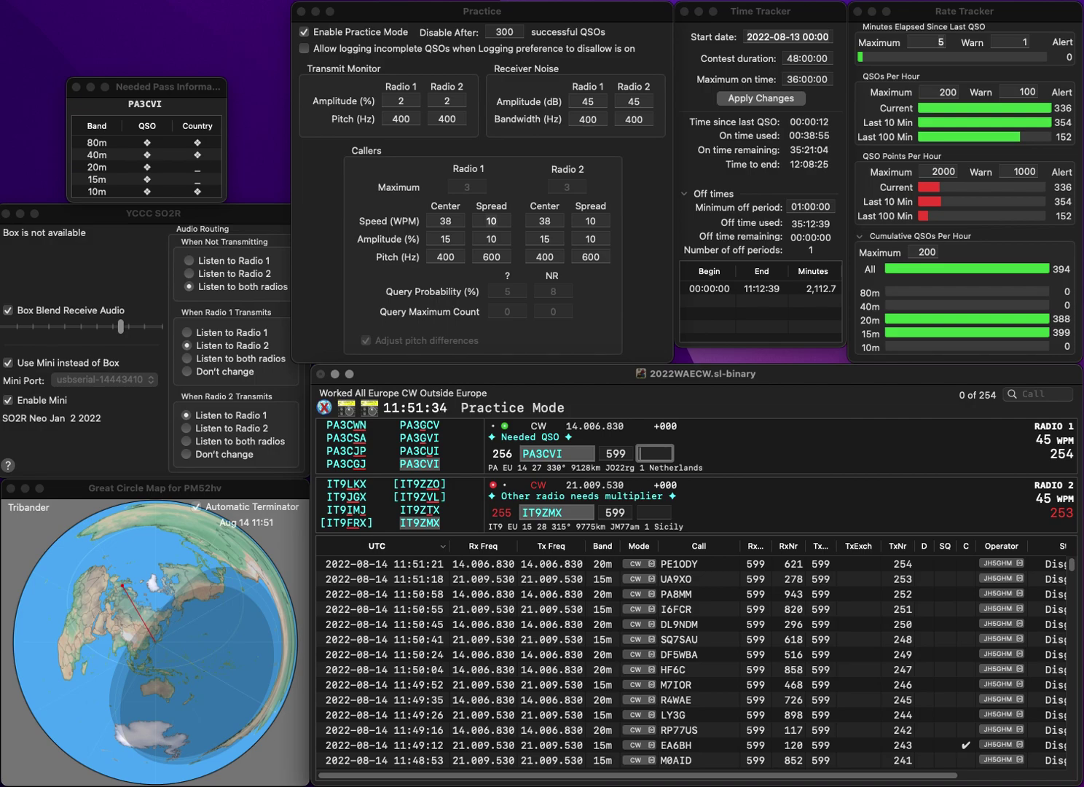
type("31")
key("Return")
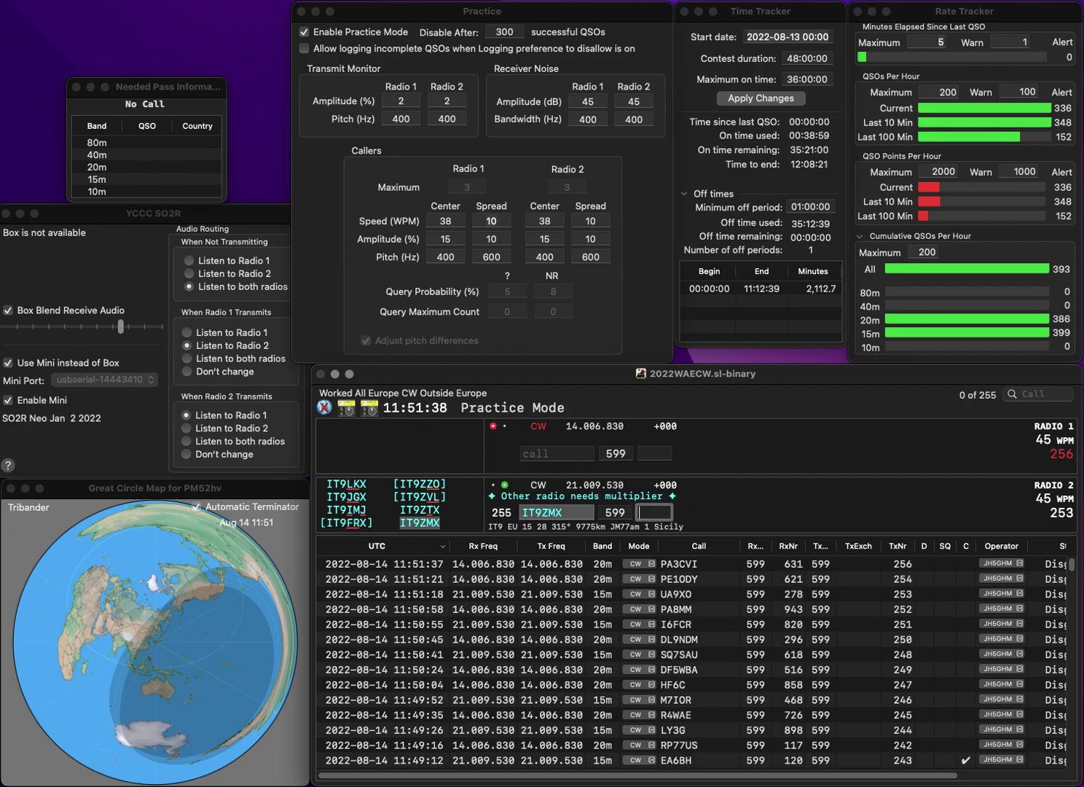
type("6")
key("Return")
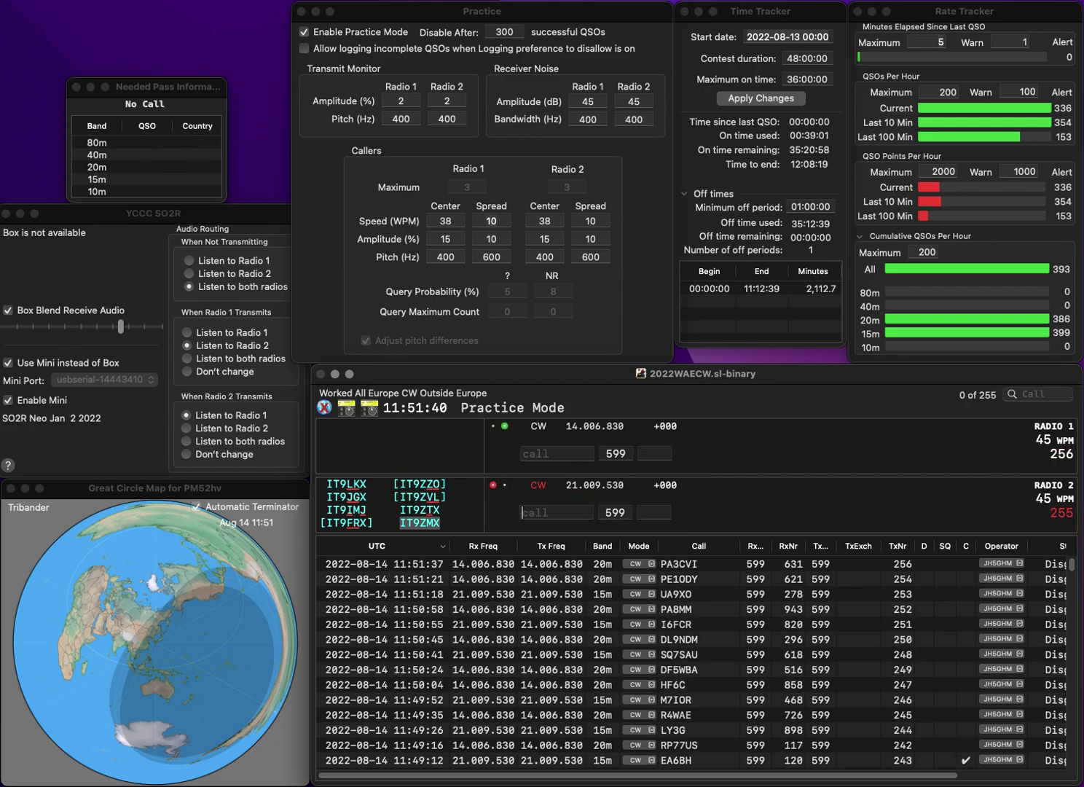
Step: Answer DF5FW on Radio 1 and DD5DXD on Radio 2
type("DF5FW")
key("Return")
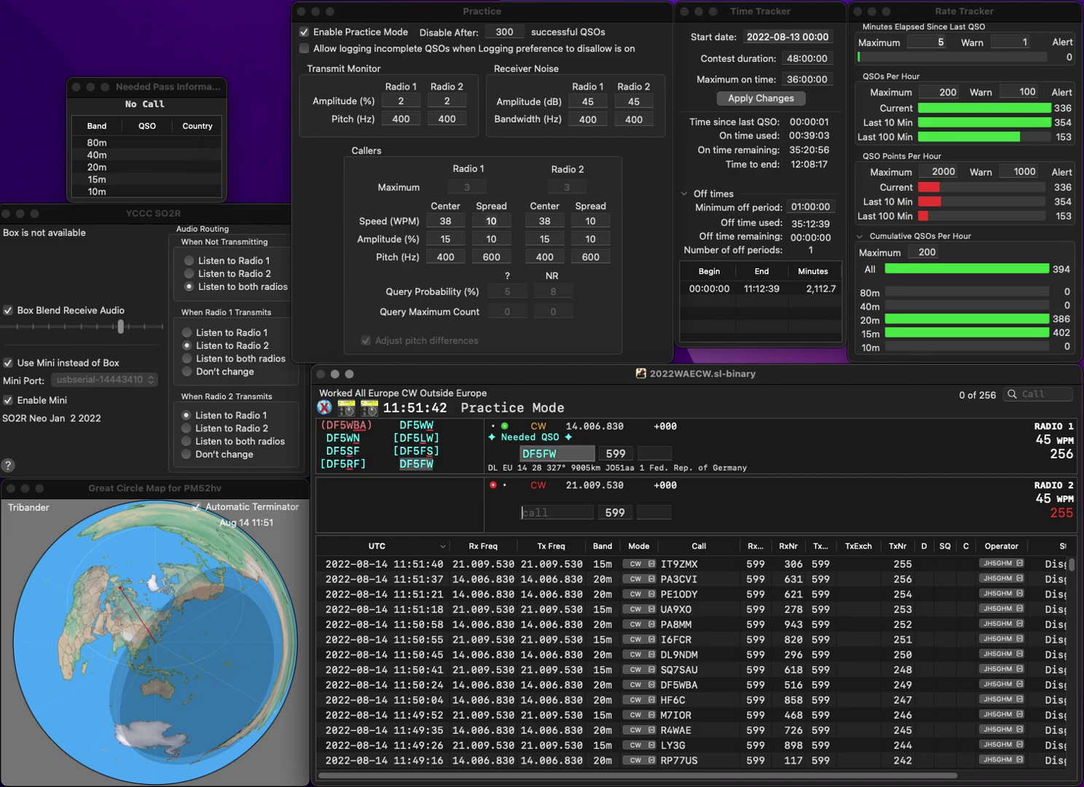
type("DD5DXD")
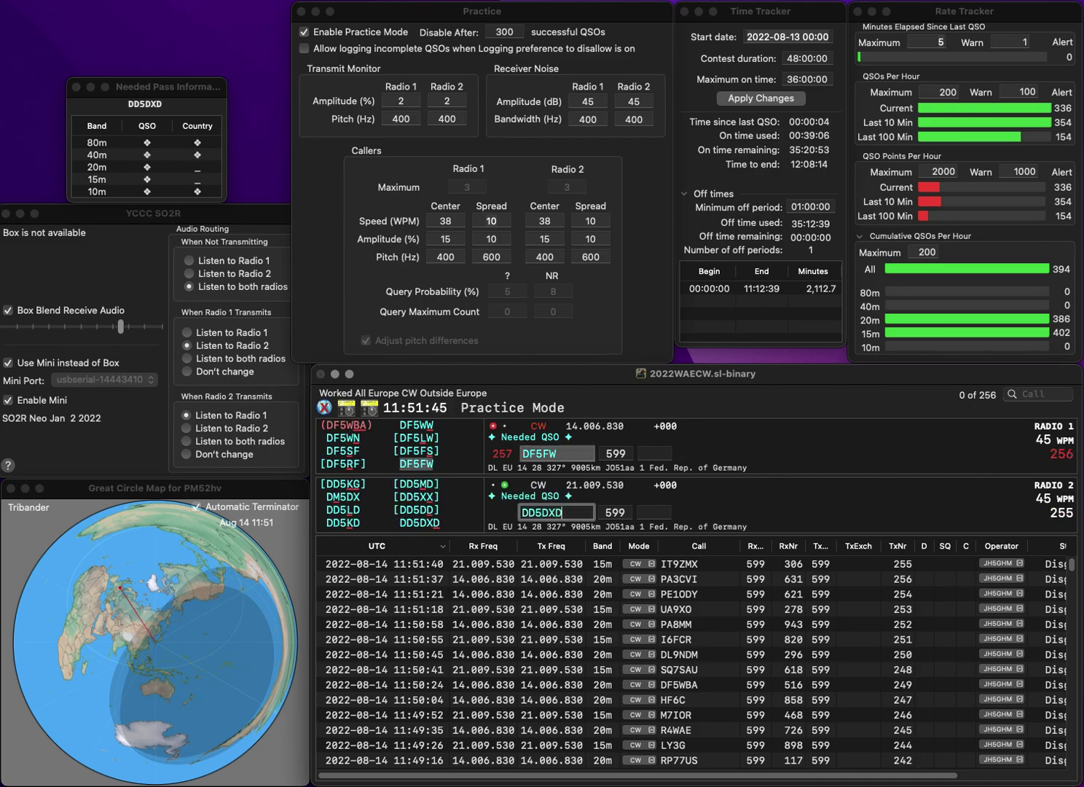
key("Return")
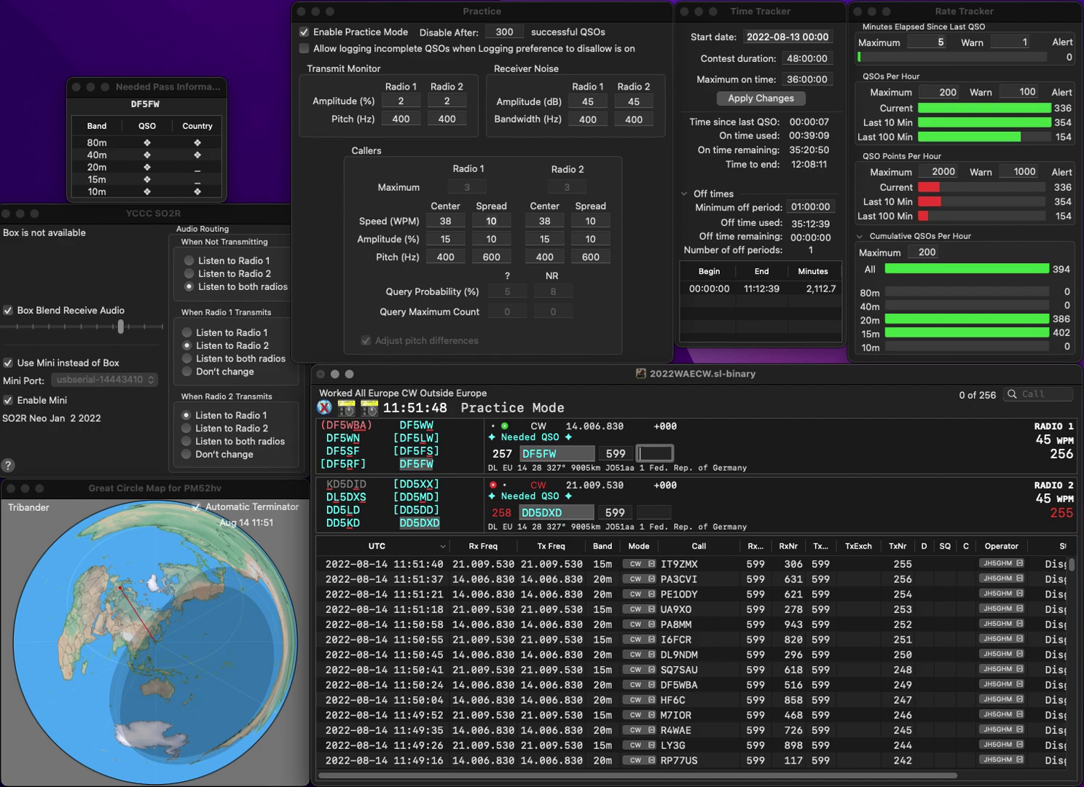
type("8")
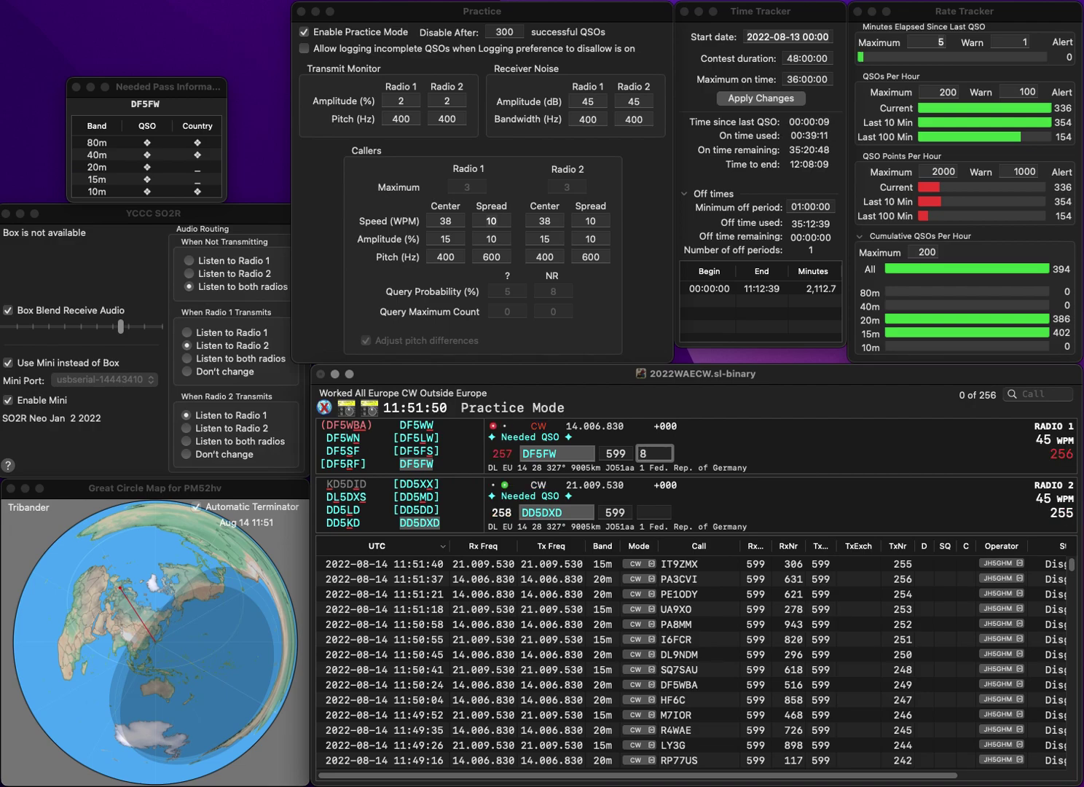
key("BackSpace")
type("9")
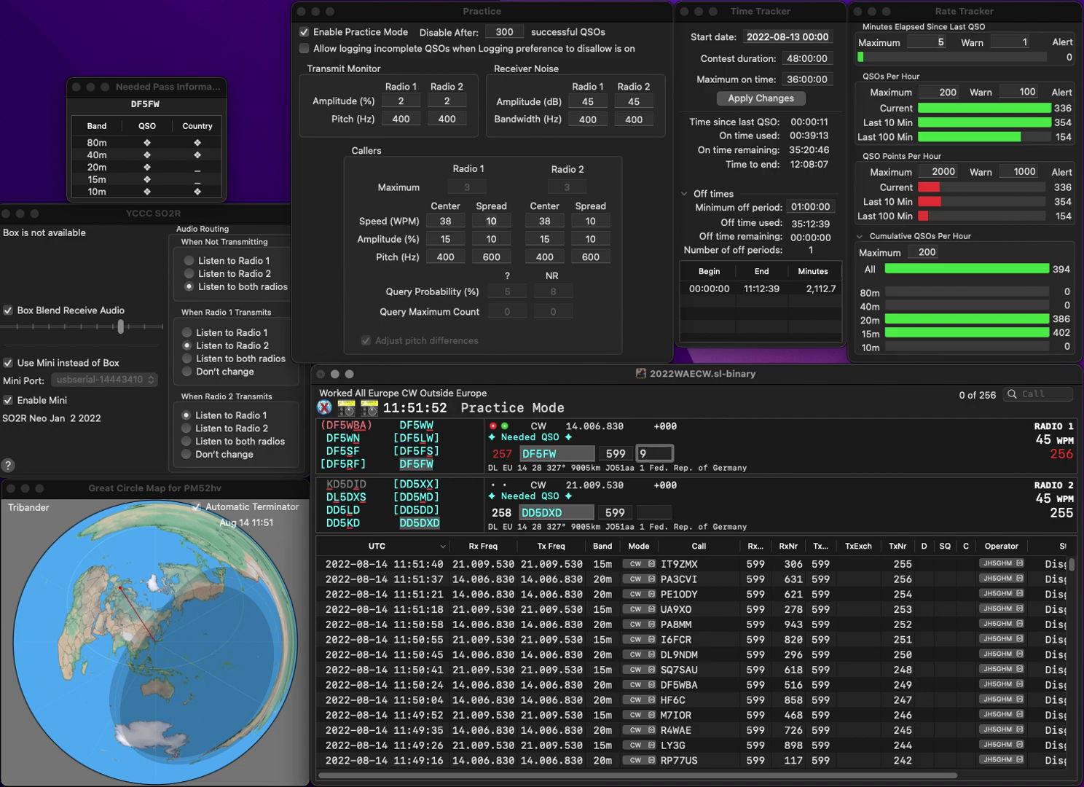
type("47")
key("Return")
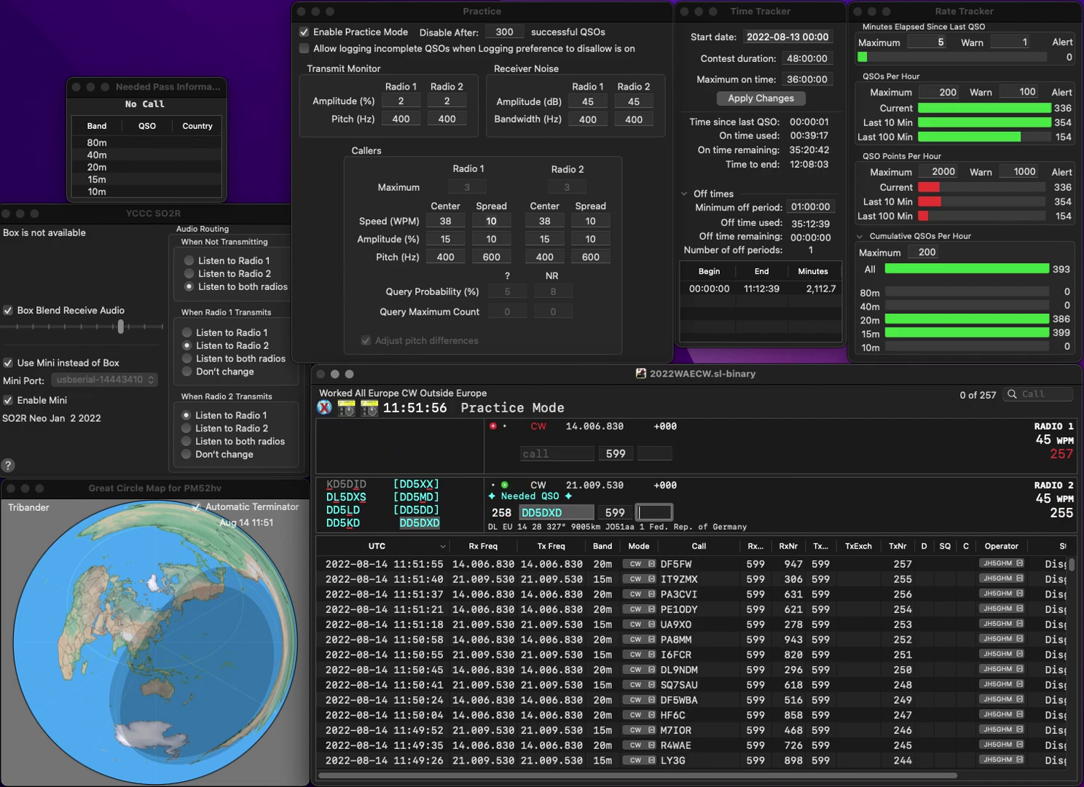
type("75")
key("Return")
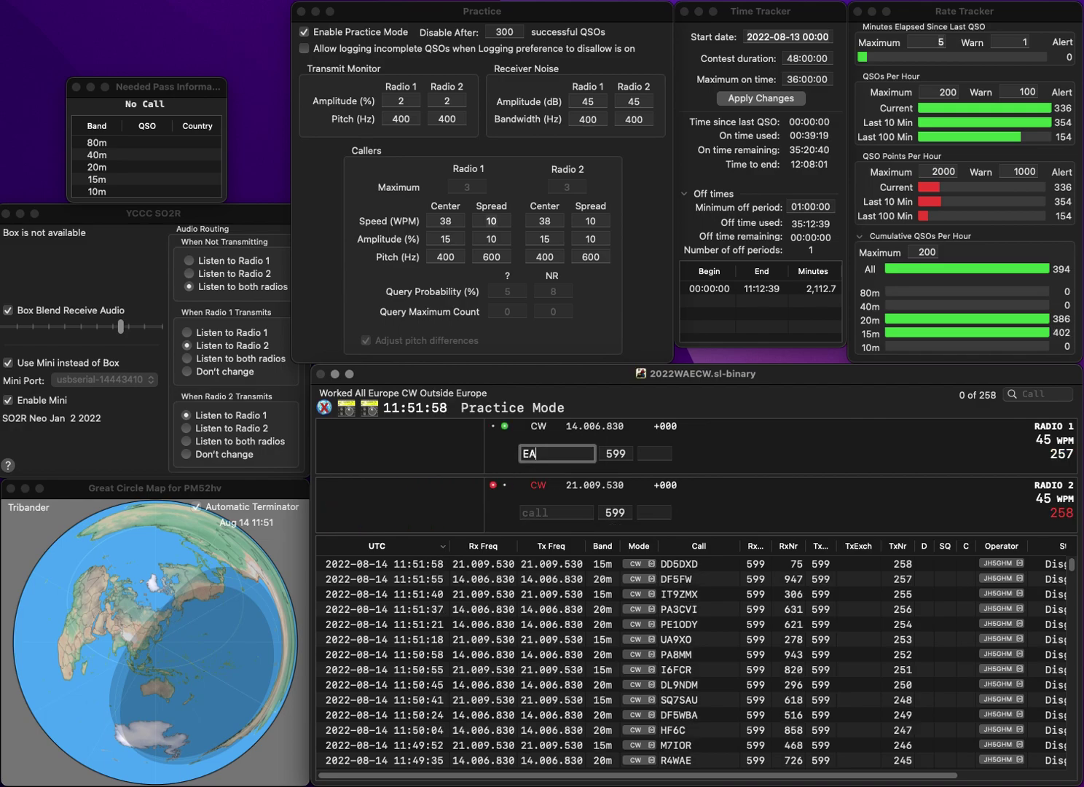
Step: Answer EA6A on Radio 1 and DK4FD on Radio 2
type("EA6A")
key("Return")
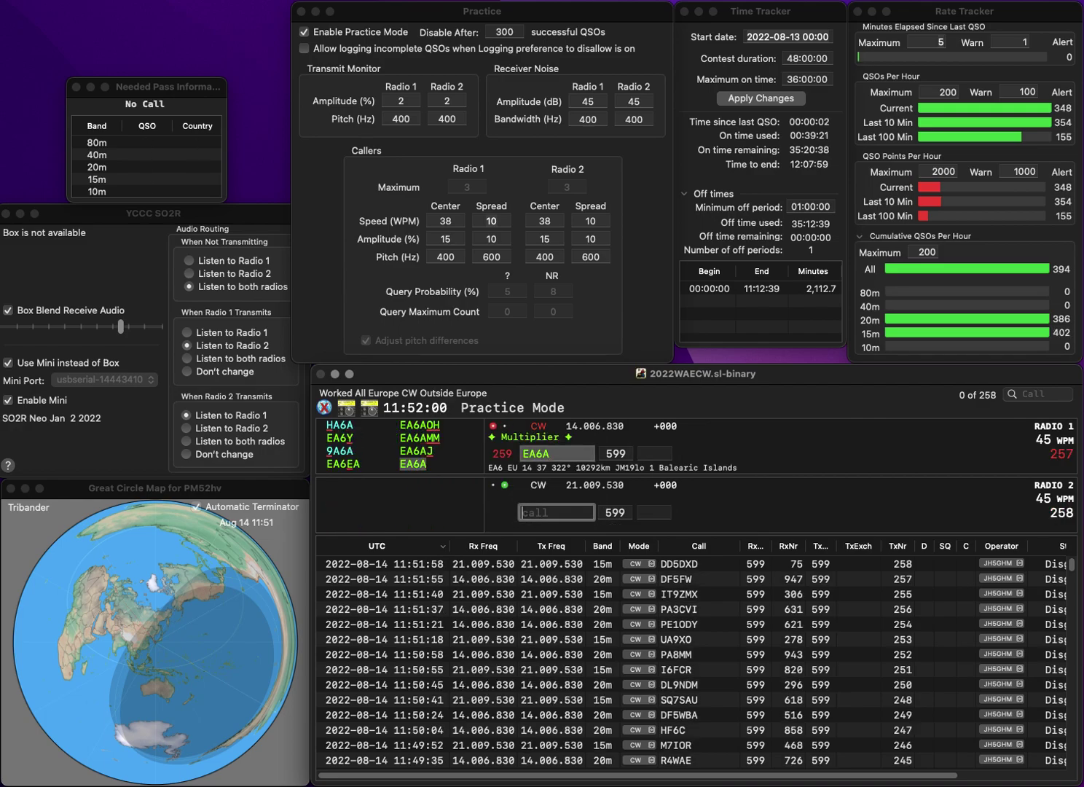
type("K4FD")
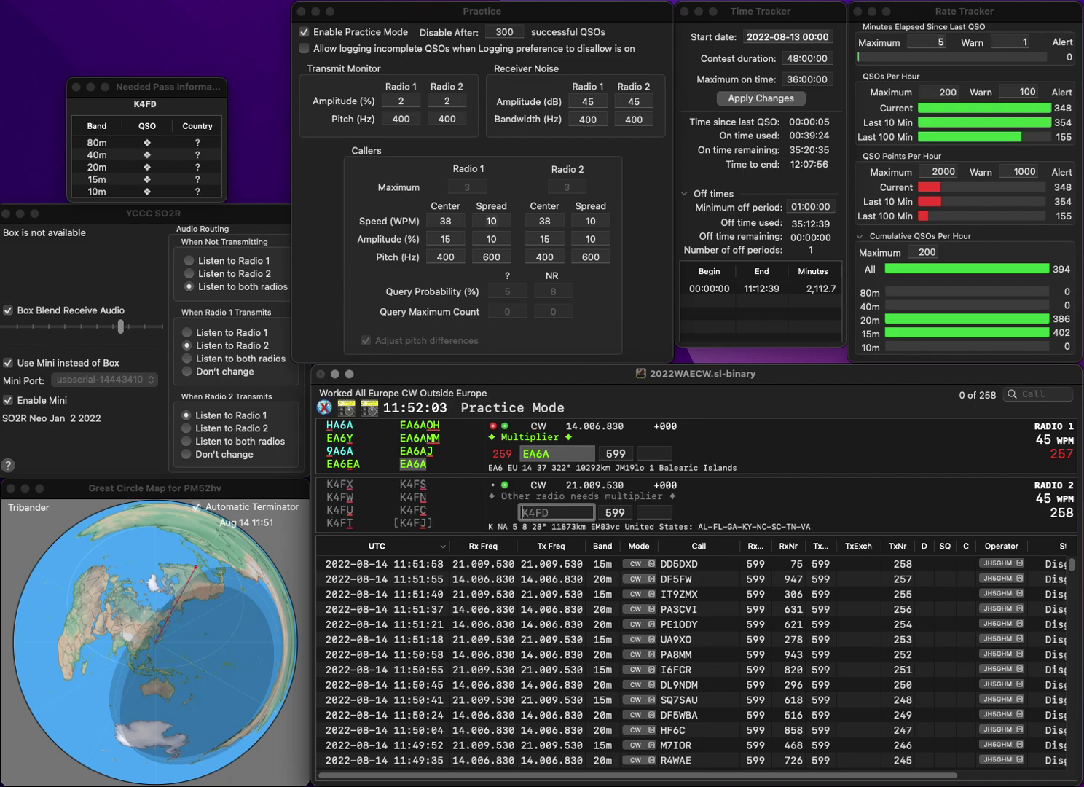
key("Home")
type("D")
key("Return")
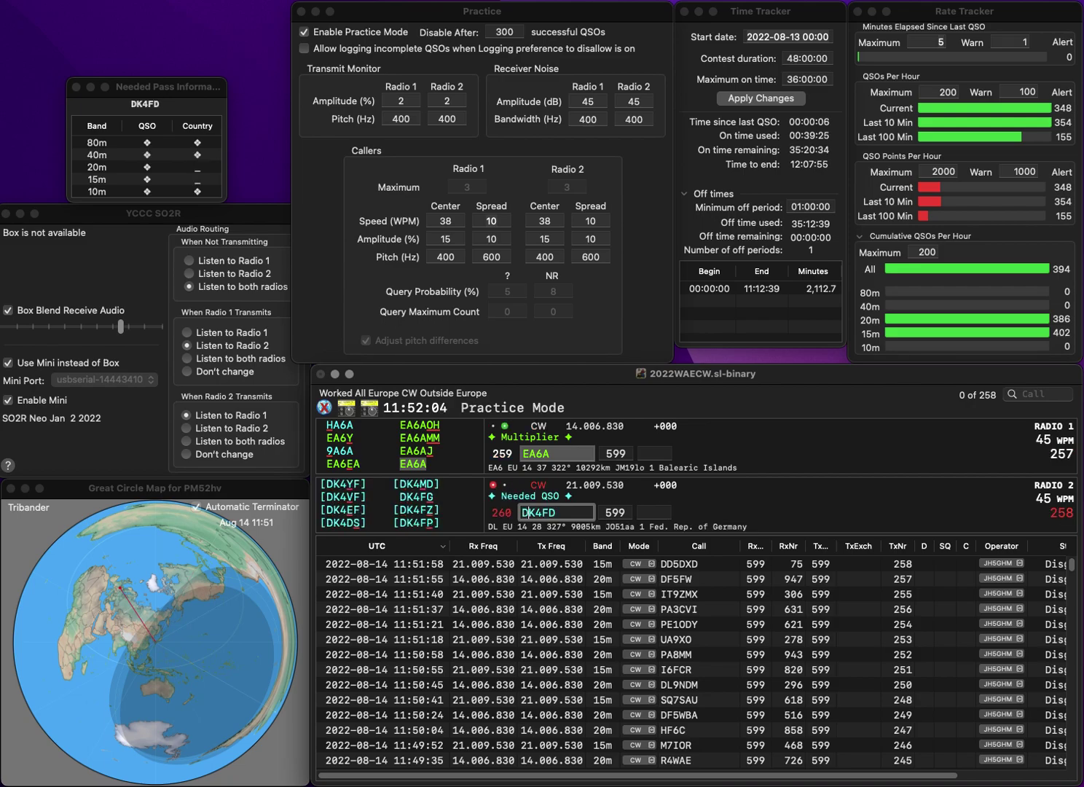
Step: Correct the Radio 1 call to EA7A and the Radio 2 call to DK4FZ
key("BackSpace")
type("7")
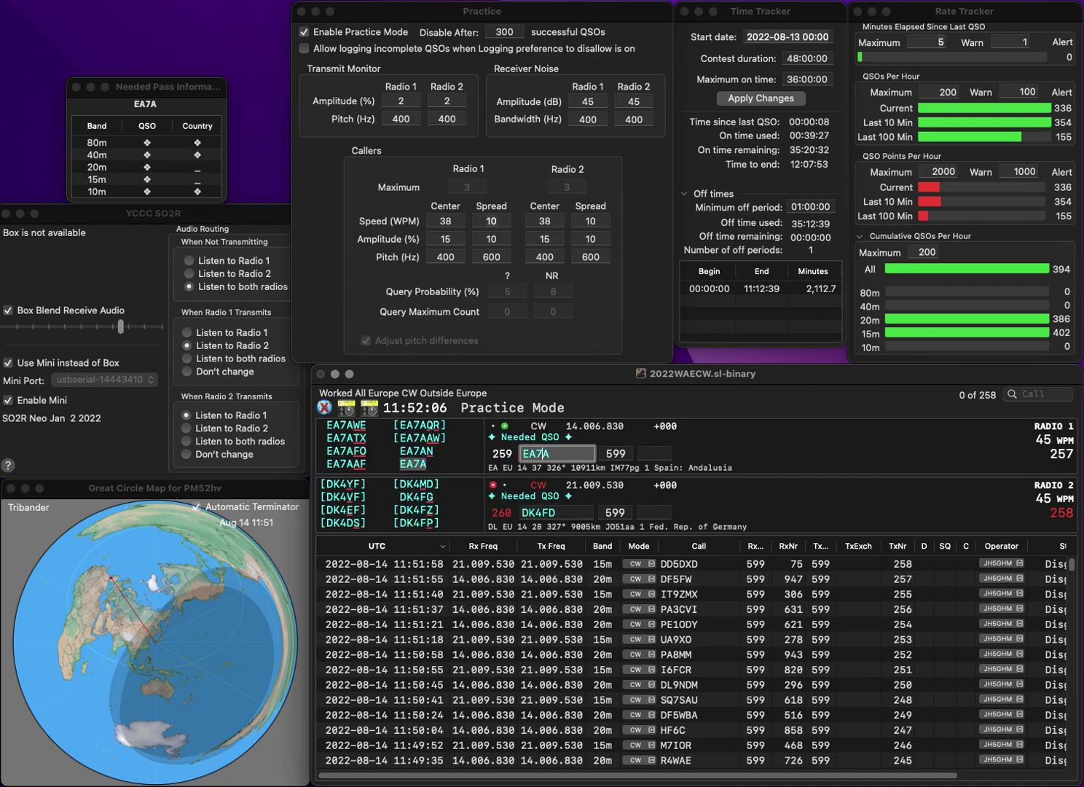
key("Delete")
key("Delete")
key("Delete")
key("Delete")
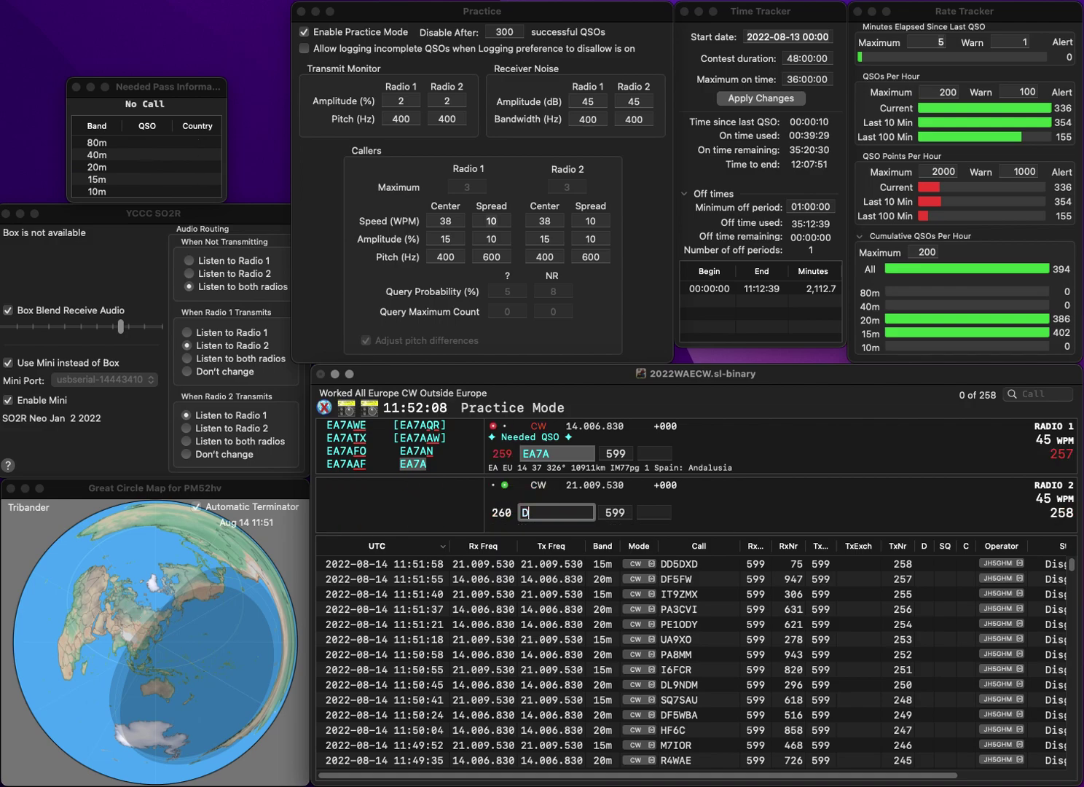
type("K4F")
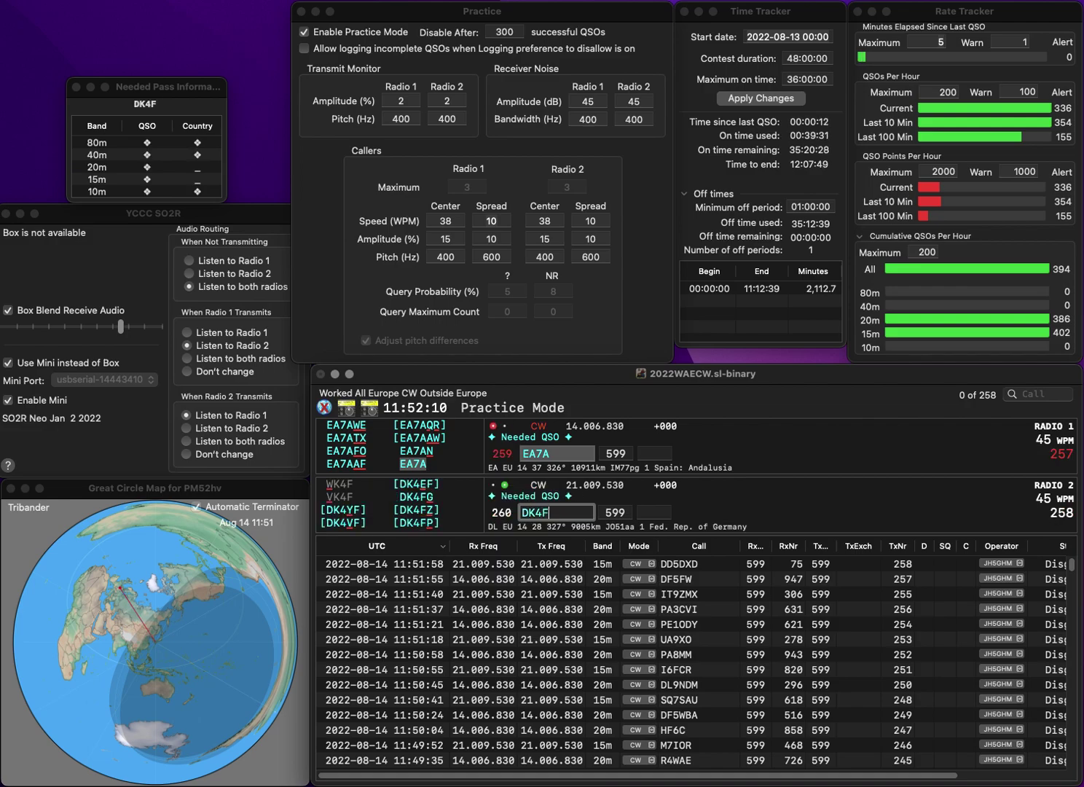
type("Z")
key("Tab")
Step: Log DK4FZ on Radio 2 with received number 816 and EA7A on Radio 1 with received number 783
type("8")
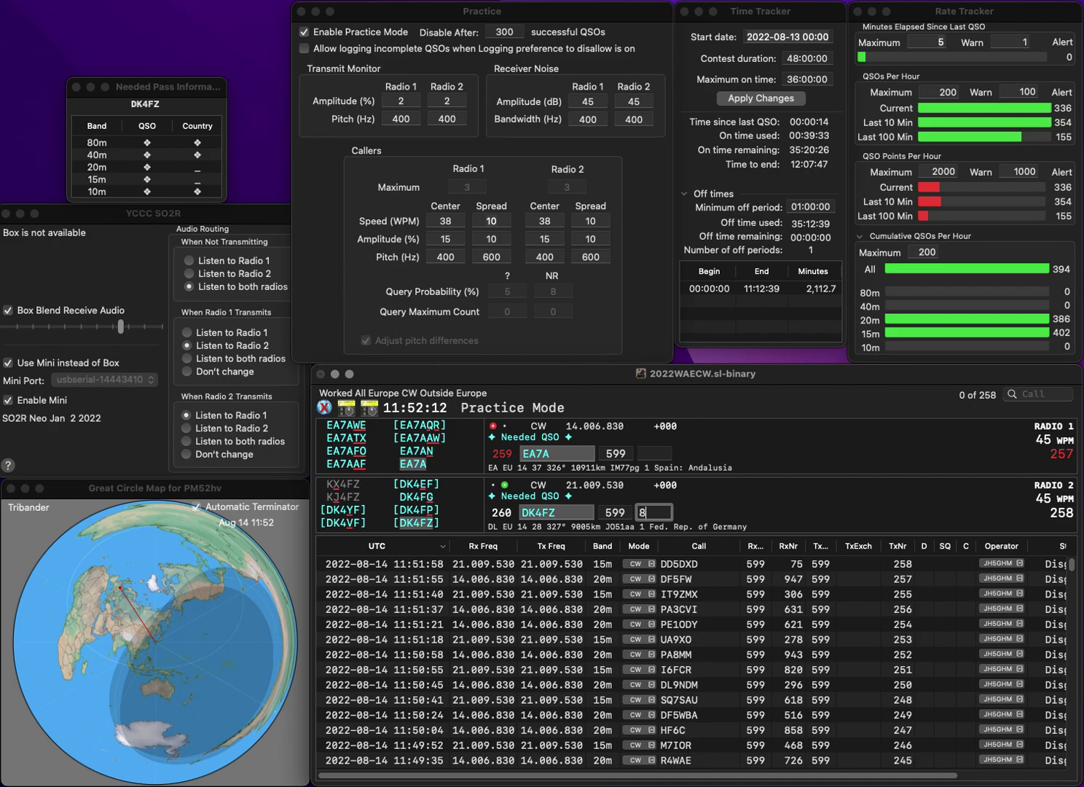
type("16")
key("Return")
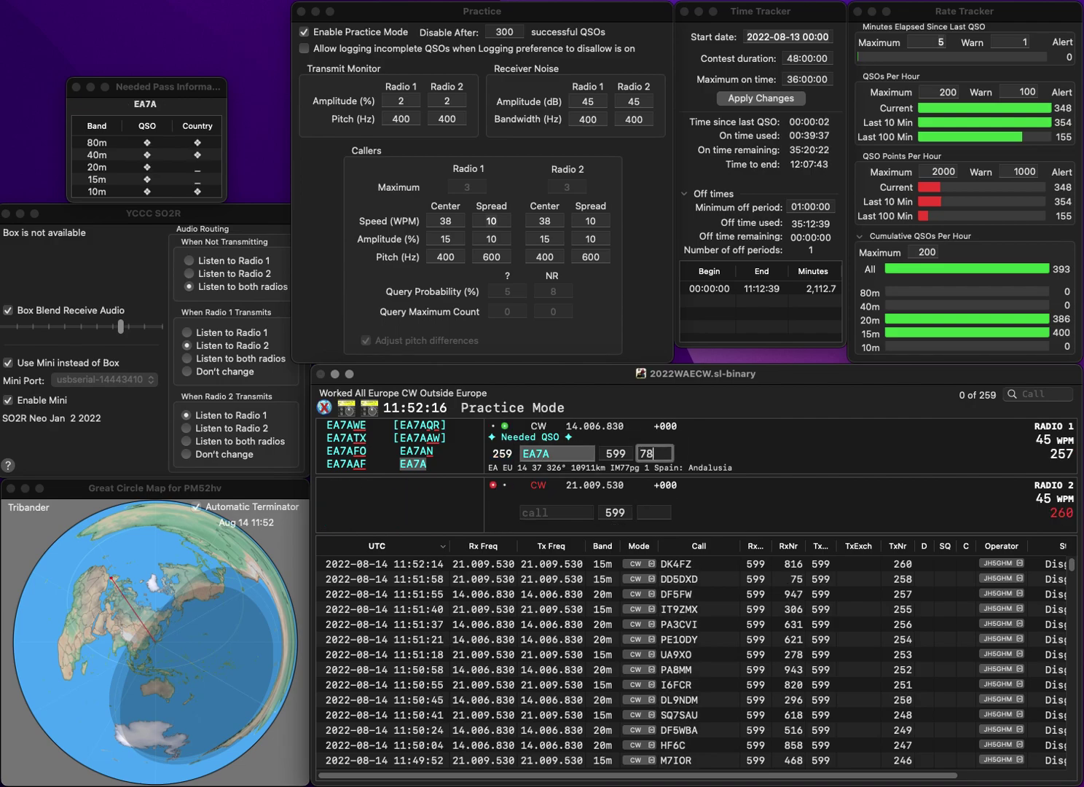
key("Return")
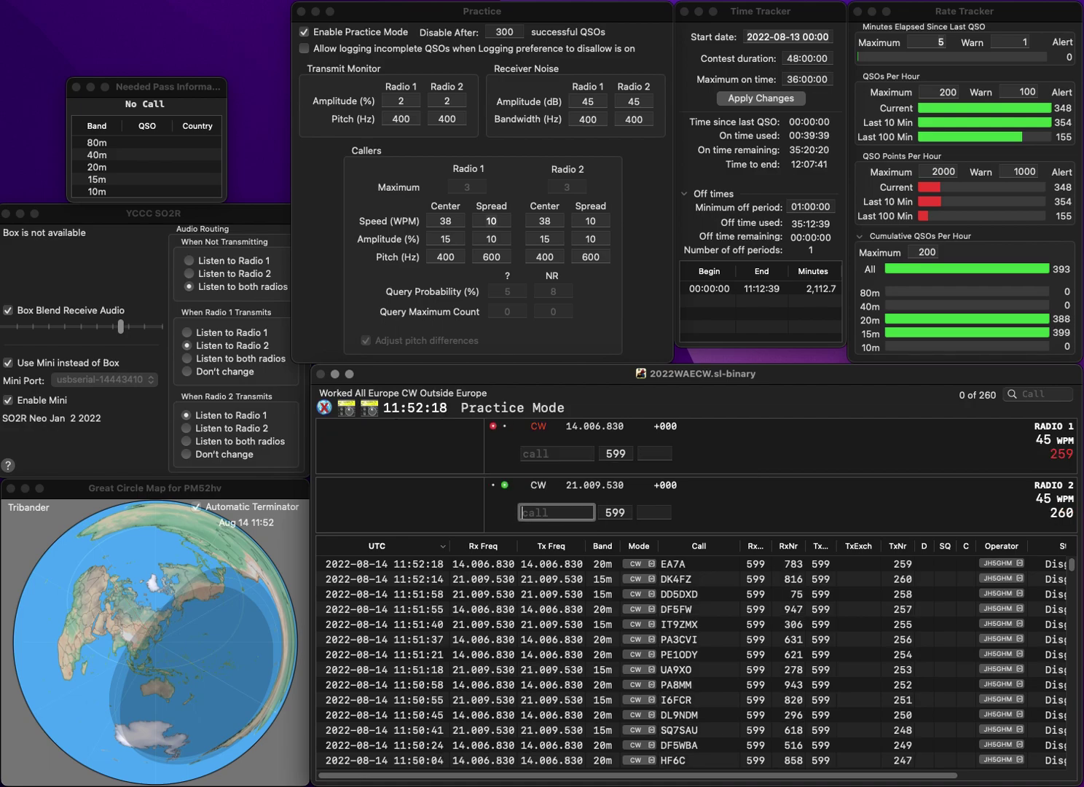
Step: Answer IU3FLO on Radio 2 and EA4S on Radio 1
type("IU3FLO")
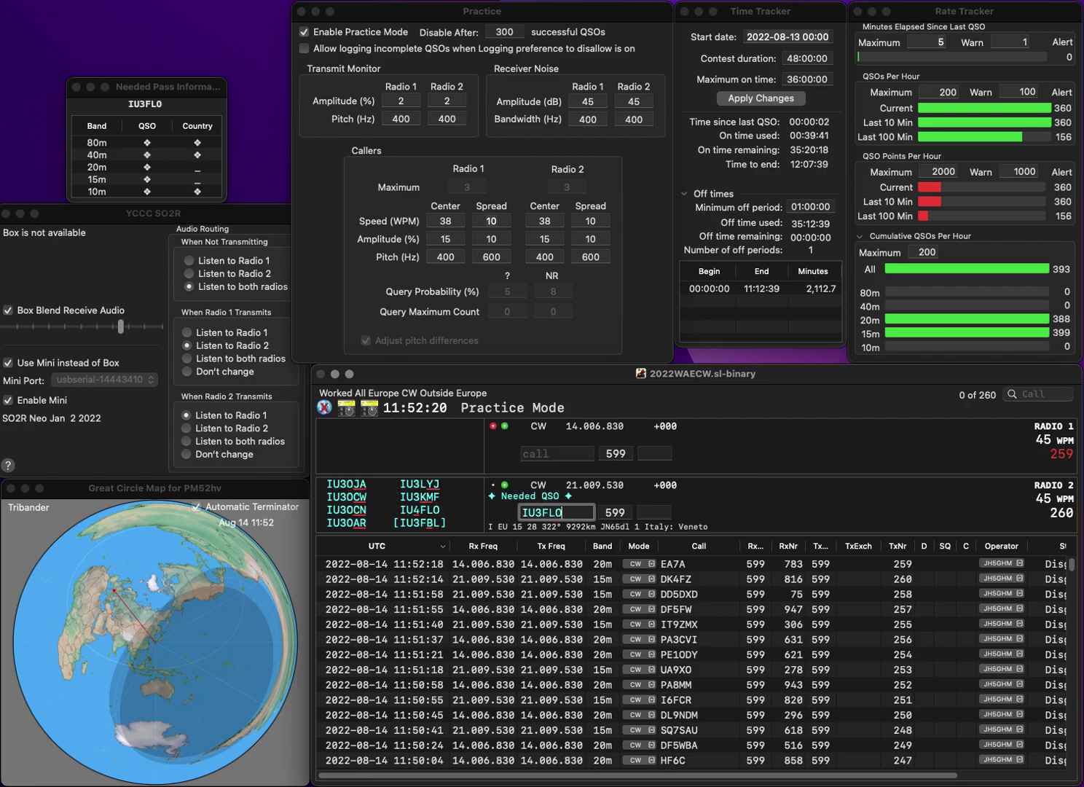
key("Return")
type("EA4S")
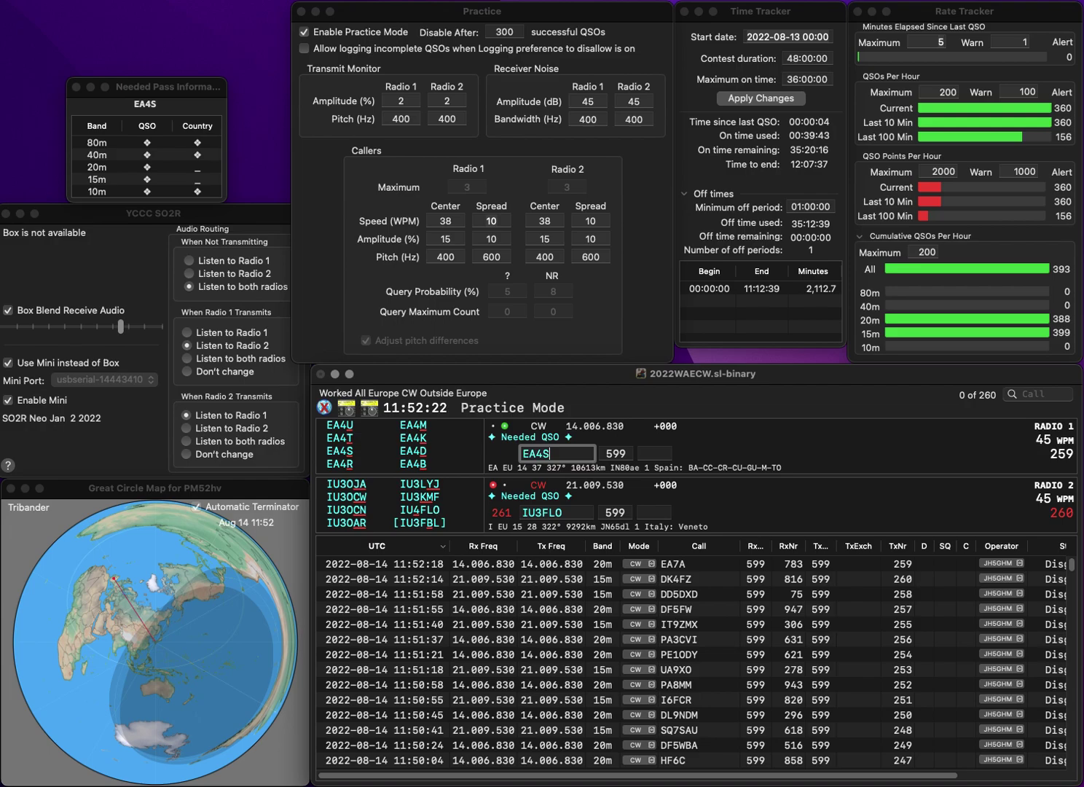
key("Return")
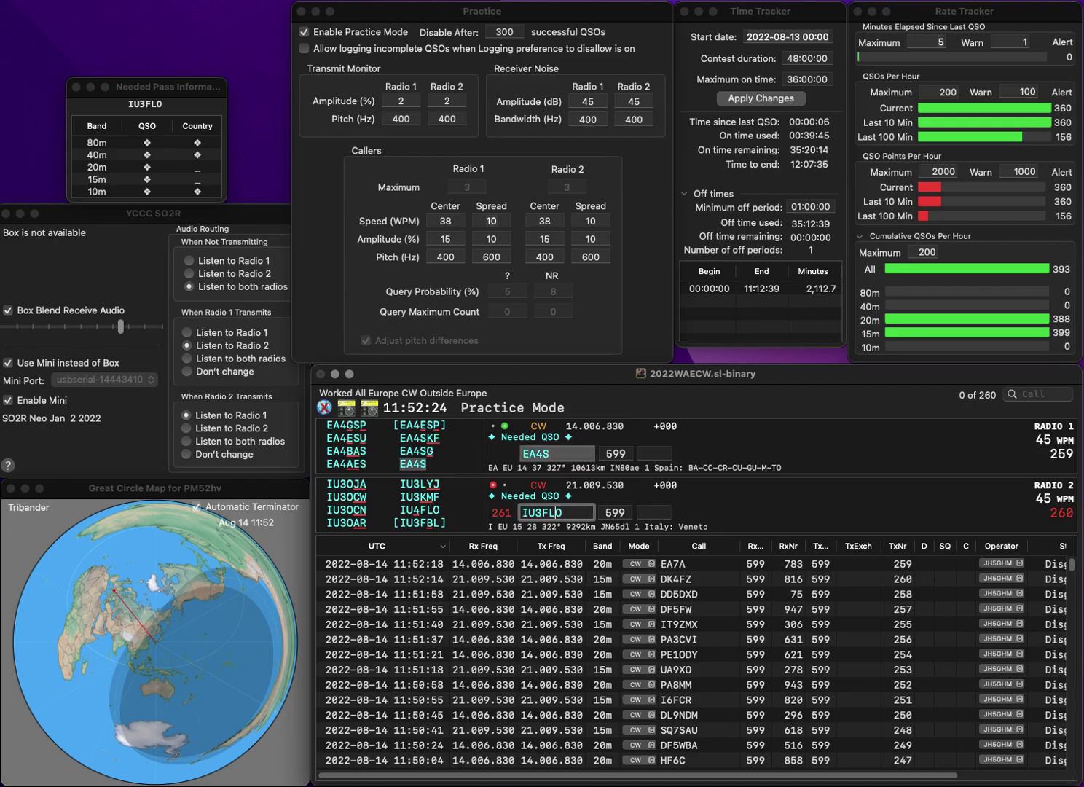
key("BackSpace")
type("4")
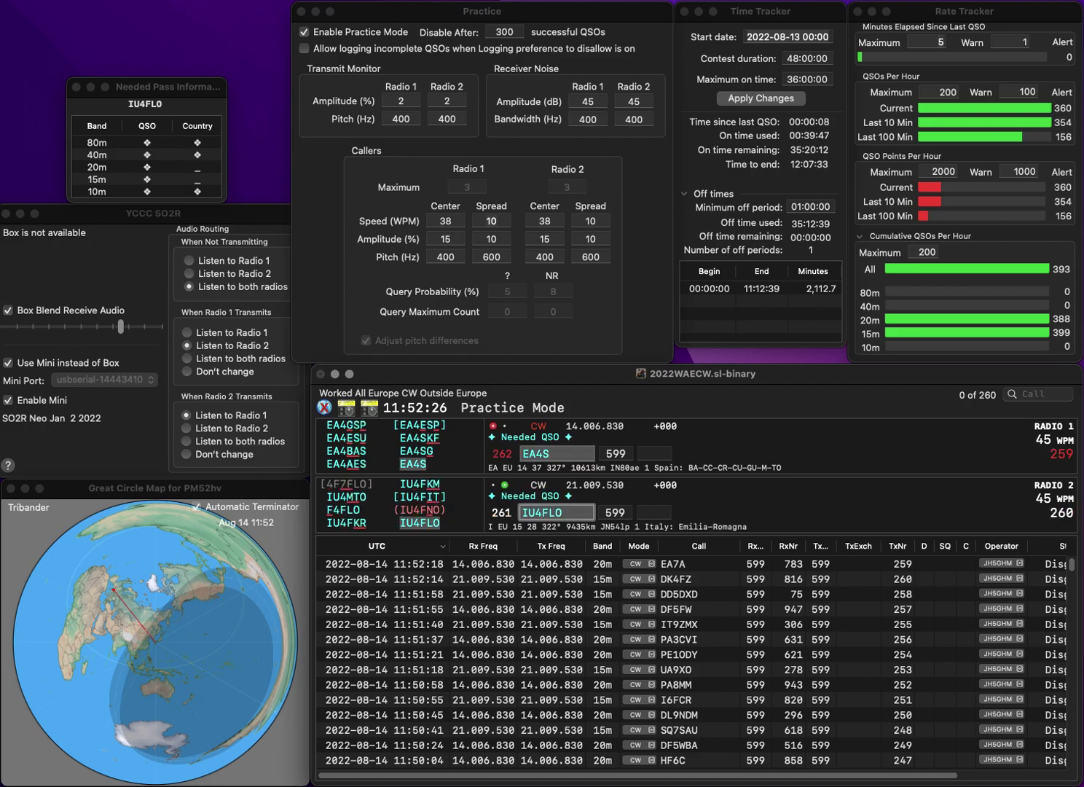
key("Return")
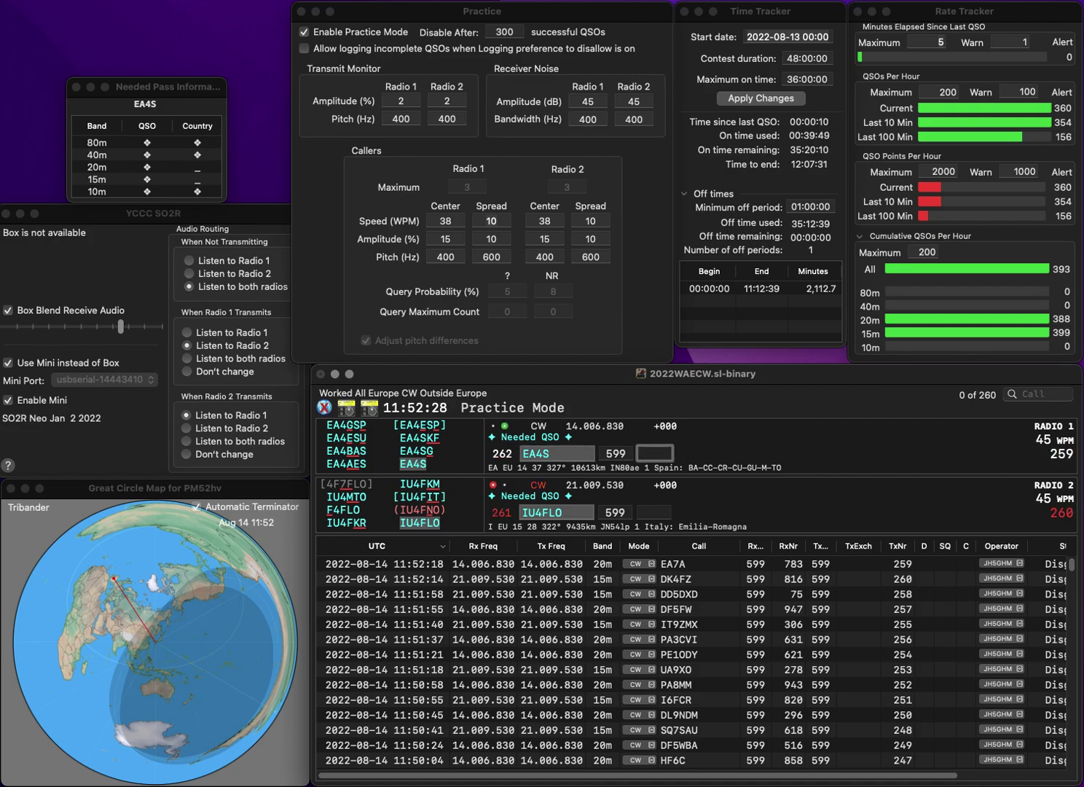
Step: Log EA4S on Radio 1 with received number 652 and IU4FLO on Radio 2 with received number 151
type("652")
key("Return")
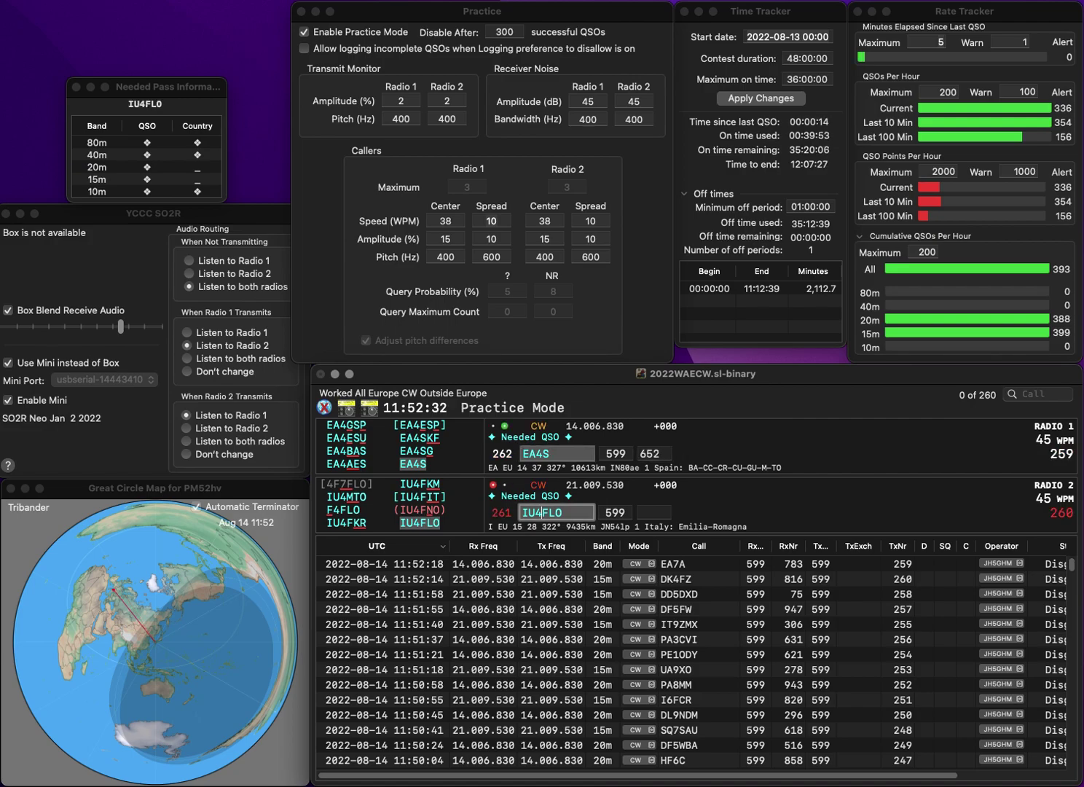
type("151")
key("Return")
Step: Answer PA2HD on Radio 1 and LZ1BJ on Radio 2
type("PA2HD")
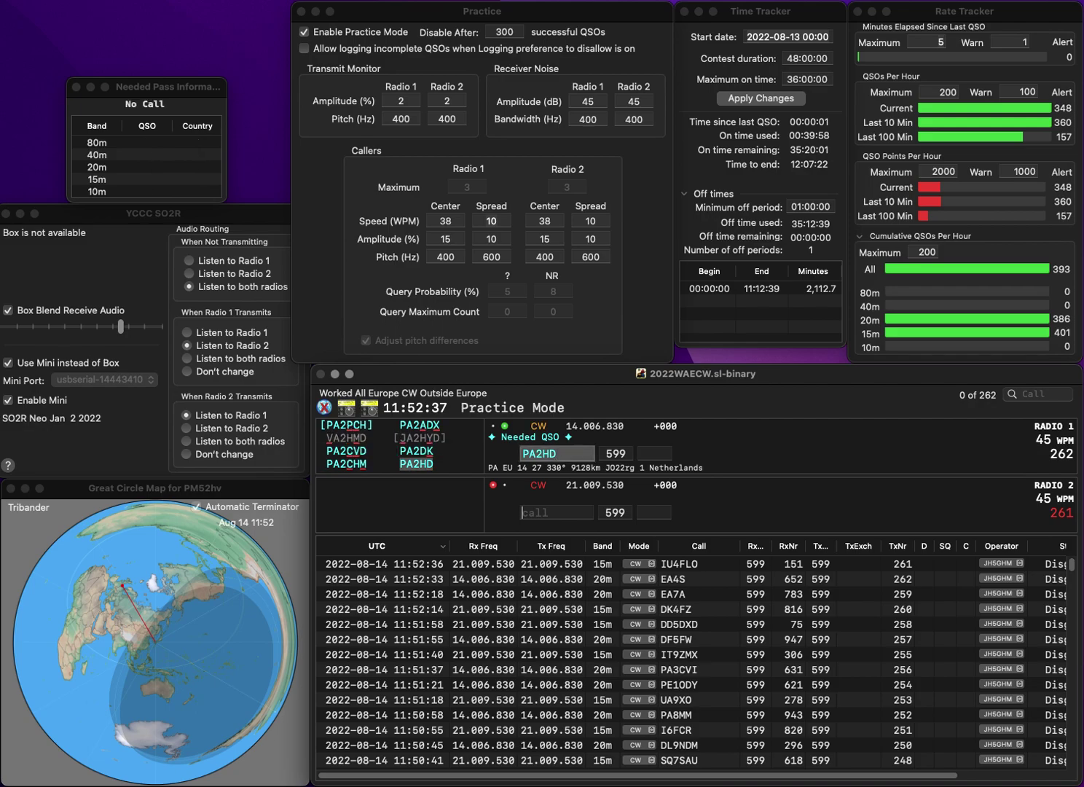
key("Return")
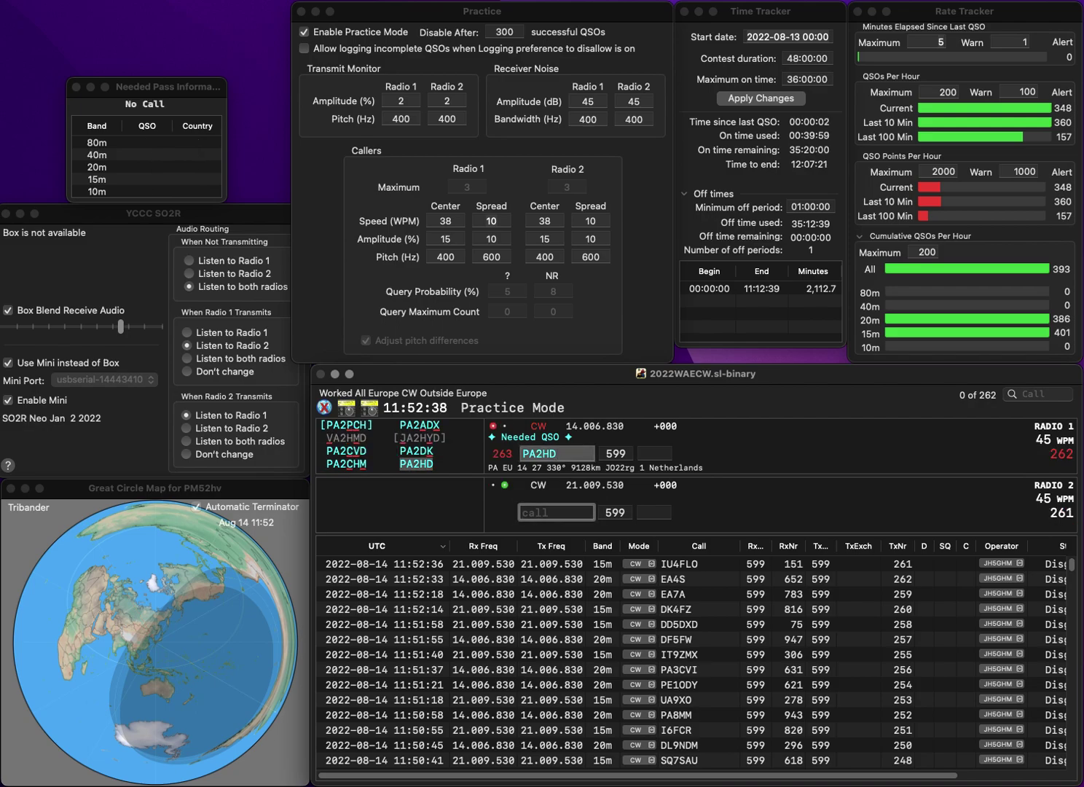
type("LZ1")
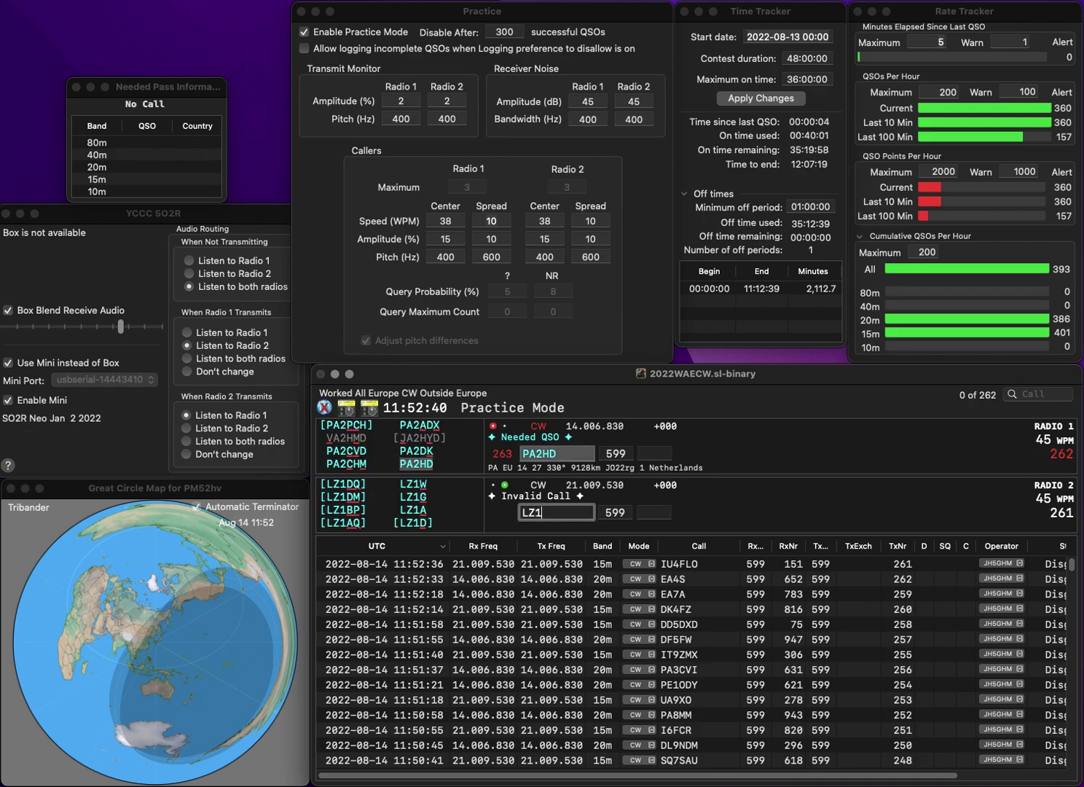
type("BJ")
key("Return")
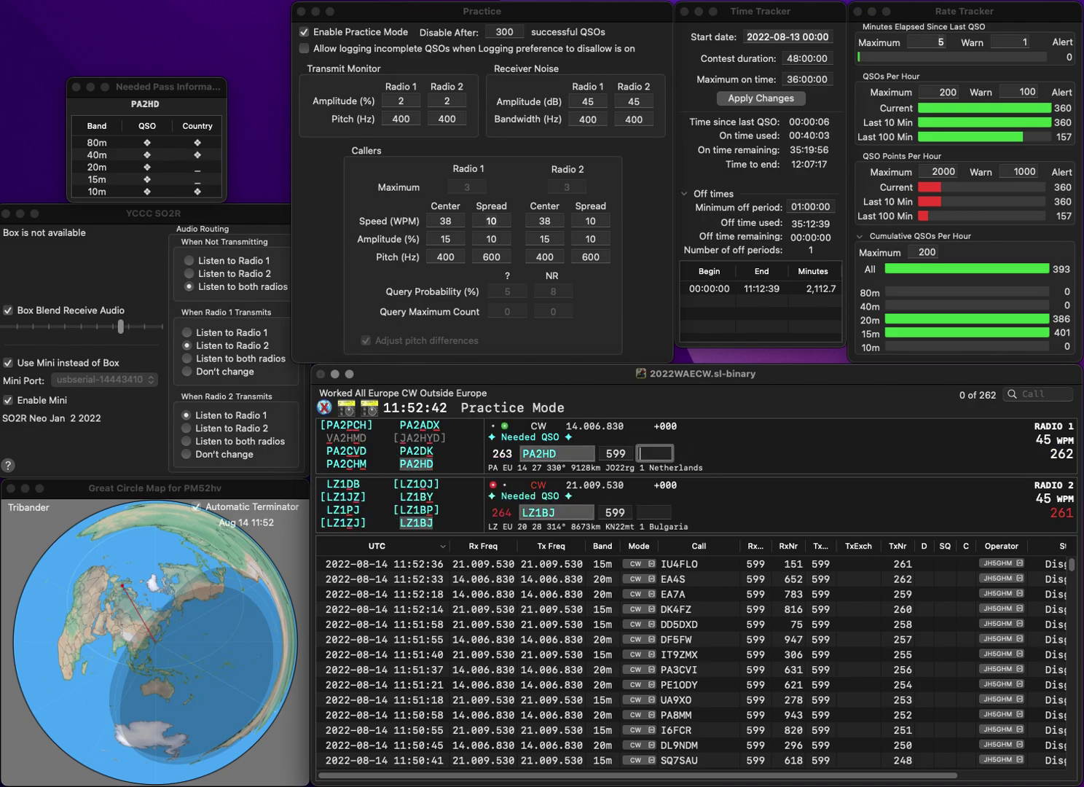
Step: Log PA2HD on Radio 1 with received number 756 and LZ1BJ on Radio 2 with received number 220
type("756")
key("Return")
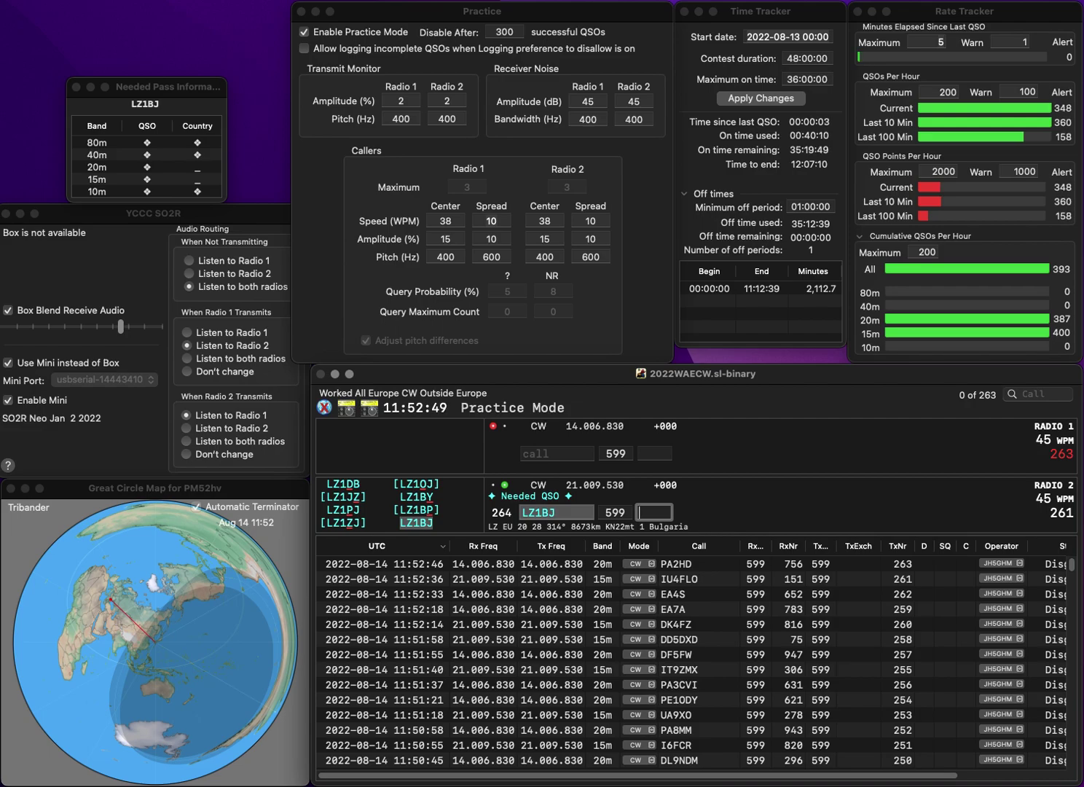
type("2")
key("Return")
Step: Answer RA2FD on Radio 1 and RY3DAI on Radio 2
type("RA2FD")
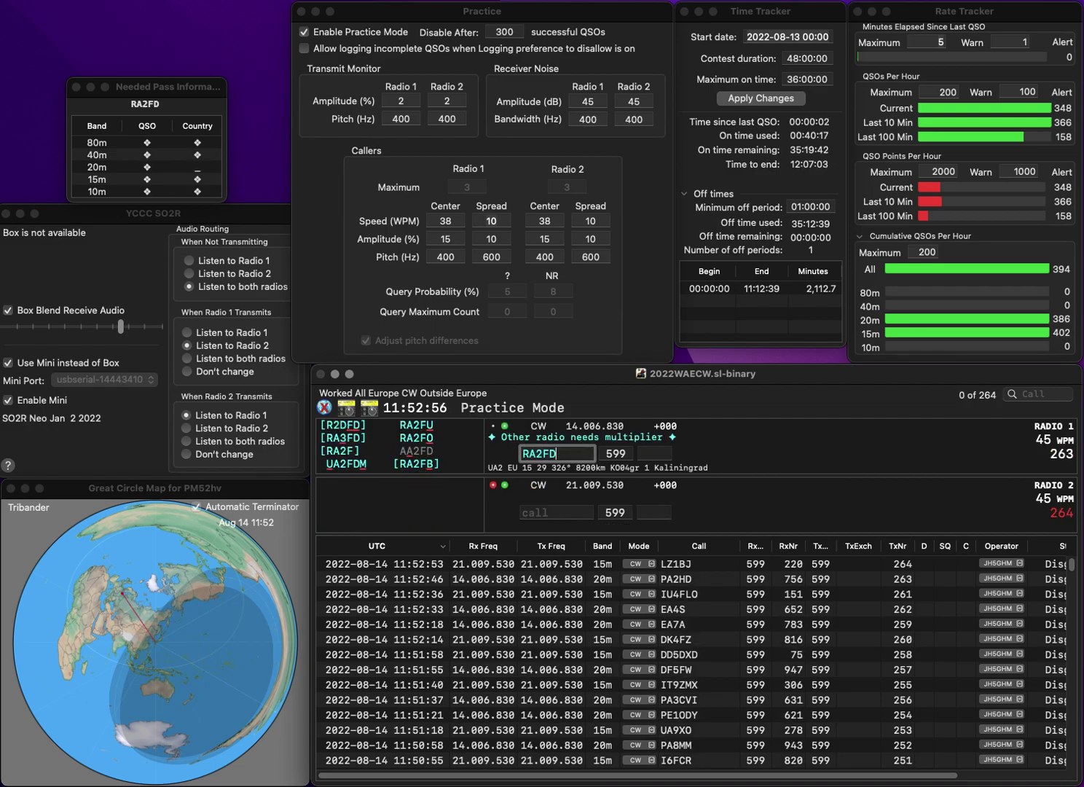
key("Return")
type("3DAI")
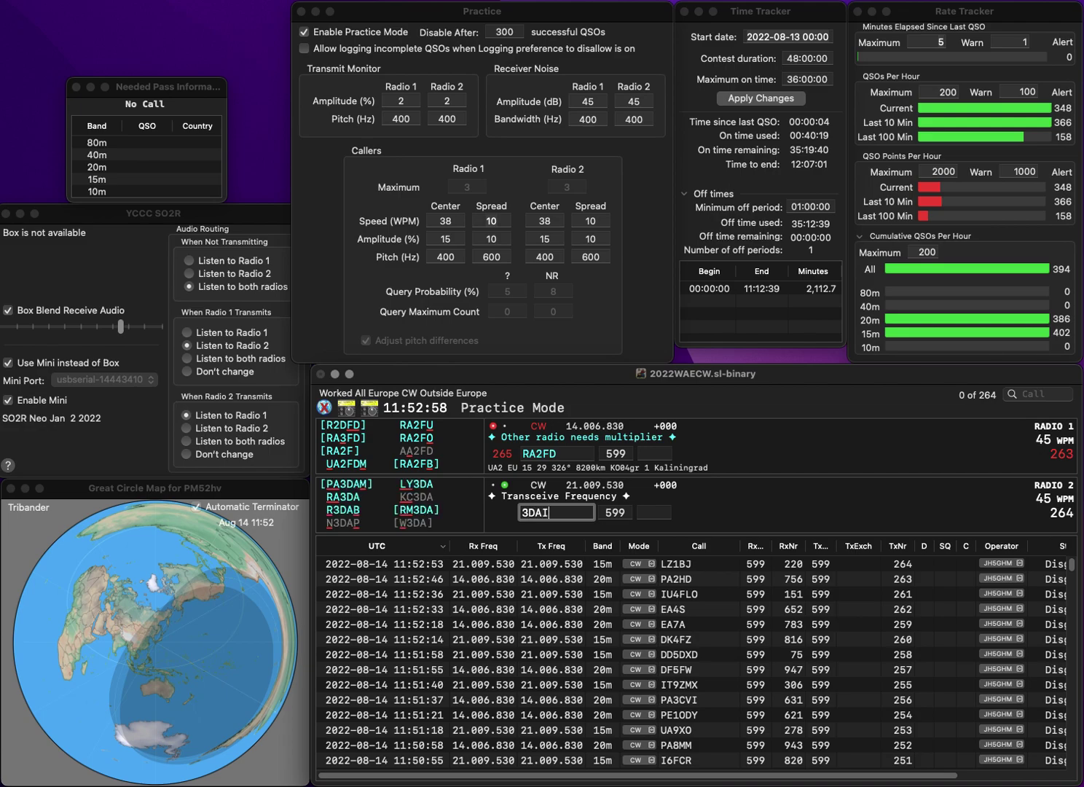
key("Home")
type("RY")
key("Return")
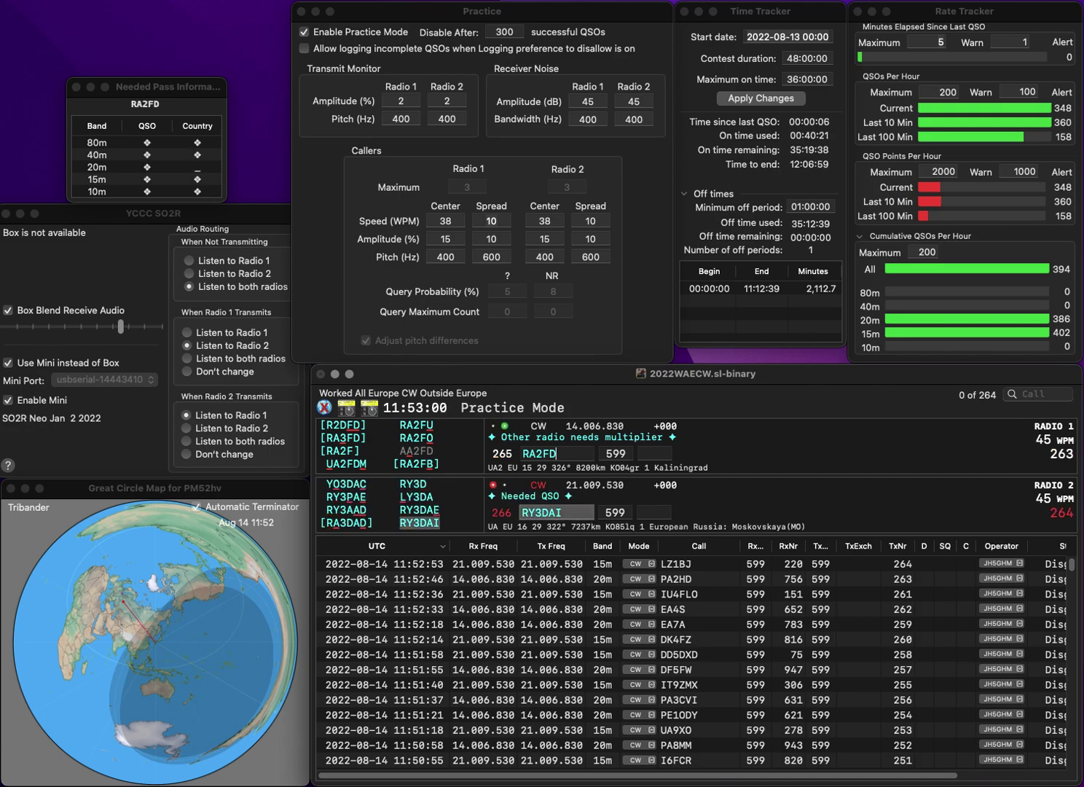
Step: Correct the Radio 1 call to RA2FB and send the exchange
key("BackSpace")
type("B")
key("Return")
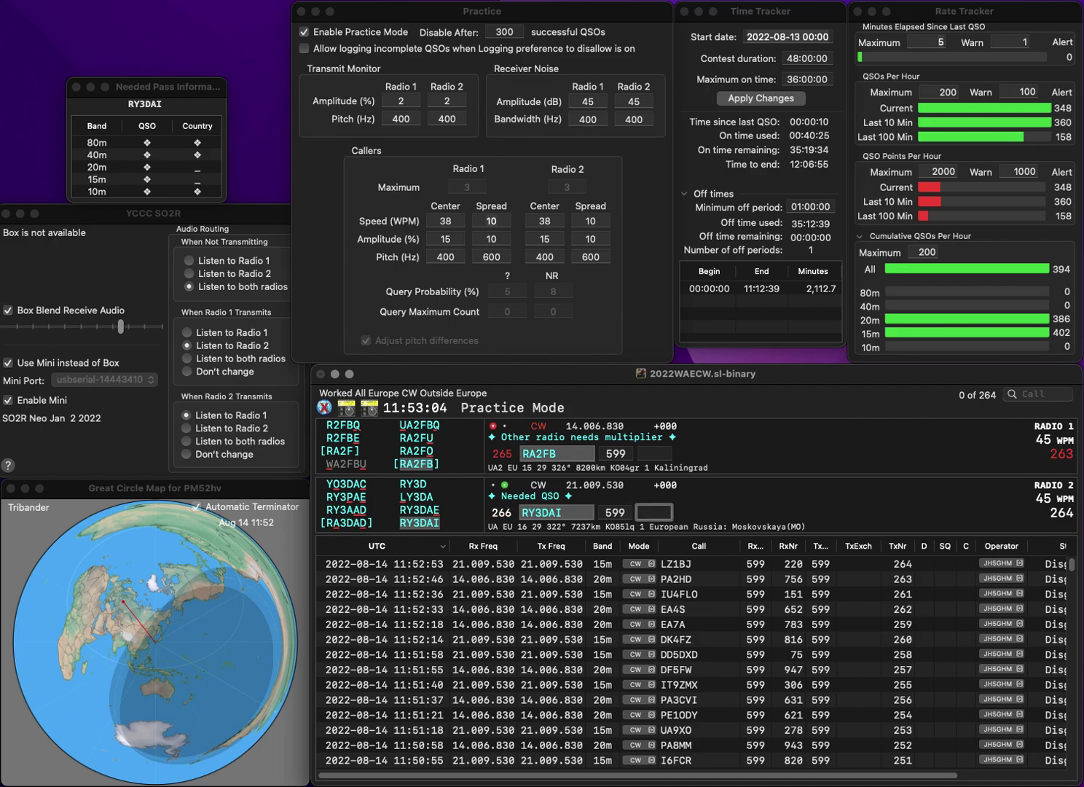
Step: Log RY3DAI on Radio 2 with received number 847 and RA2FB on Radio 1 with received number 136
type("847")
key("Return")
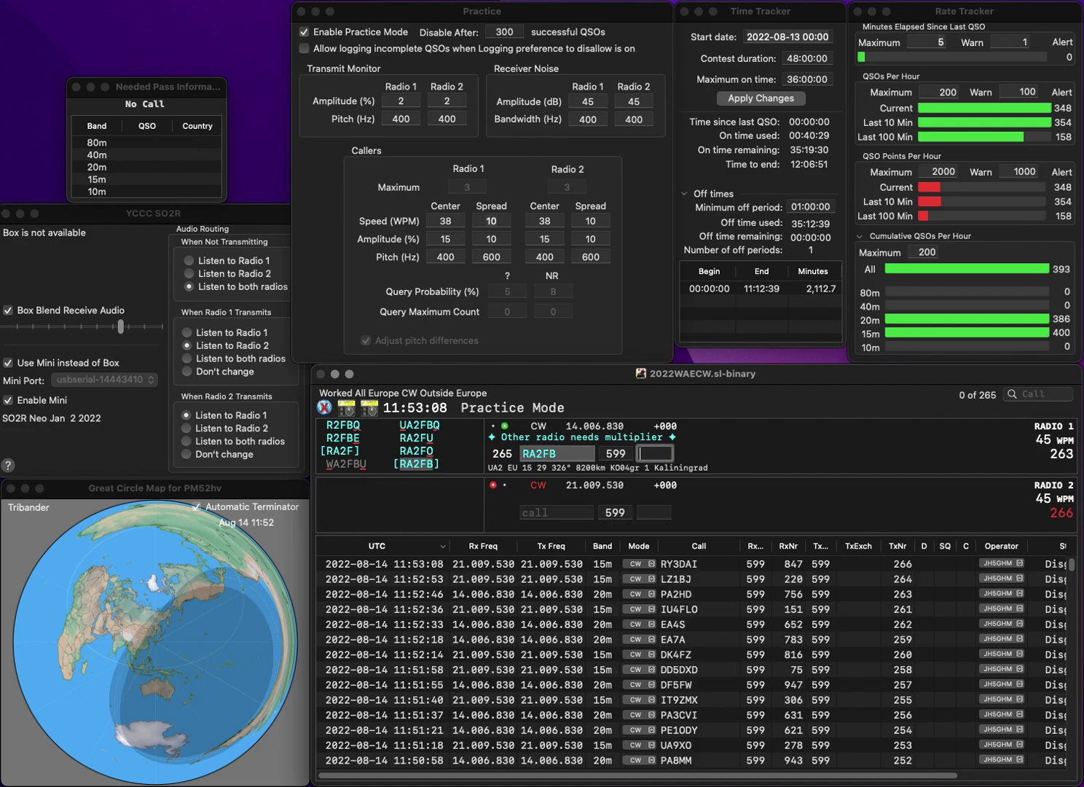
type("136")
key("Return")
type("EA6/G")
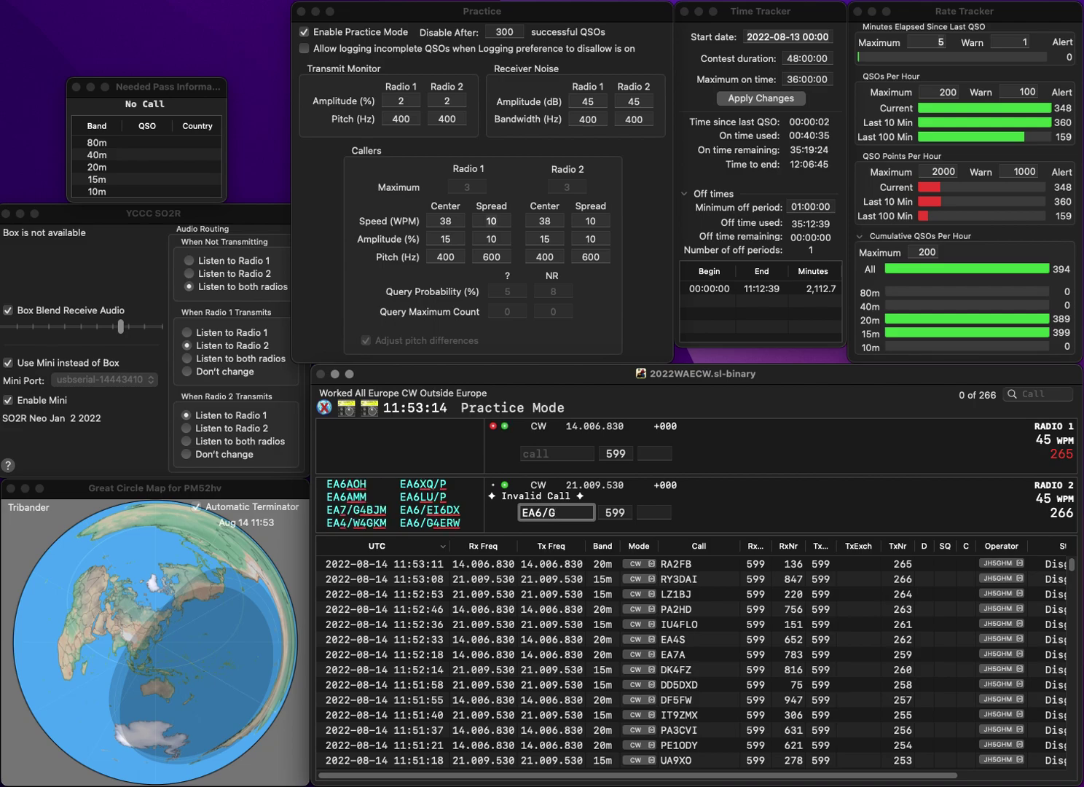
type("4ERW")
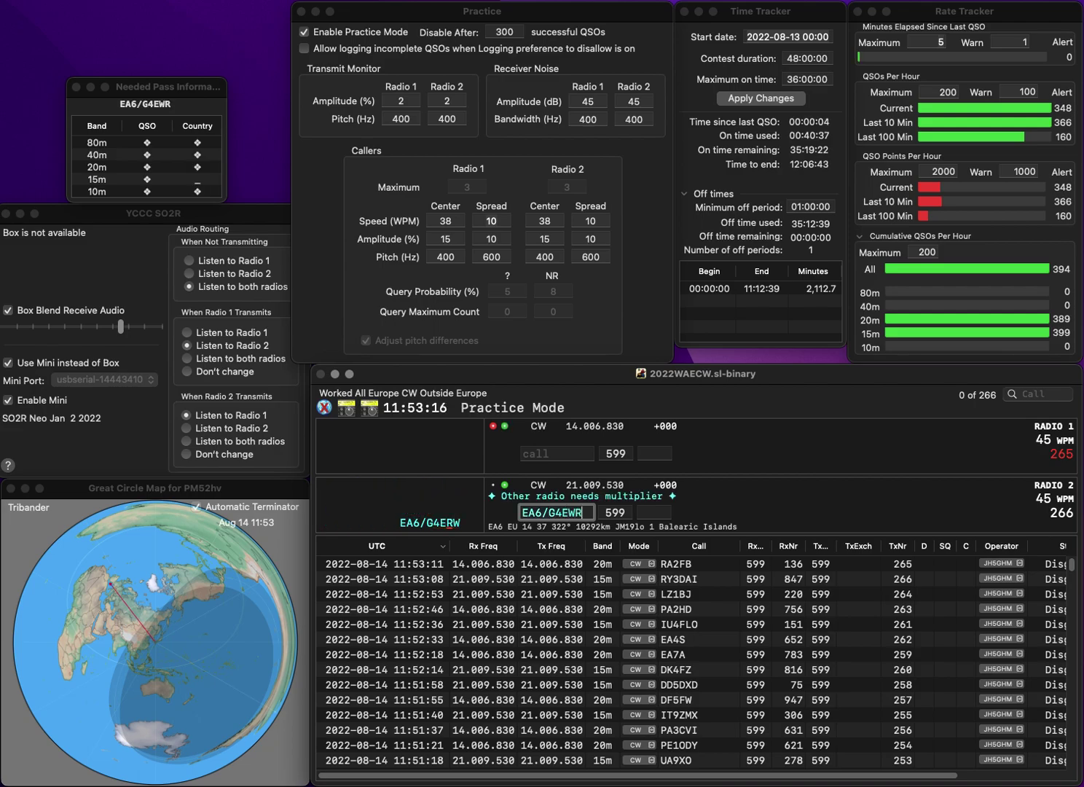
key("Return")
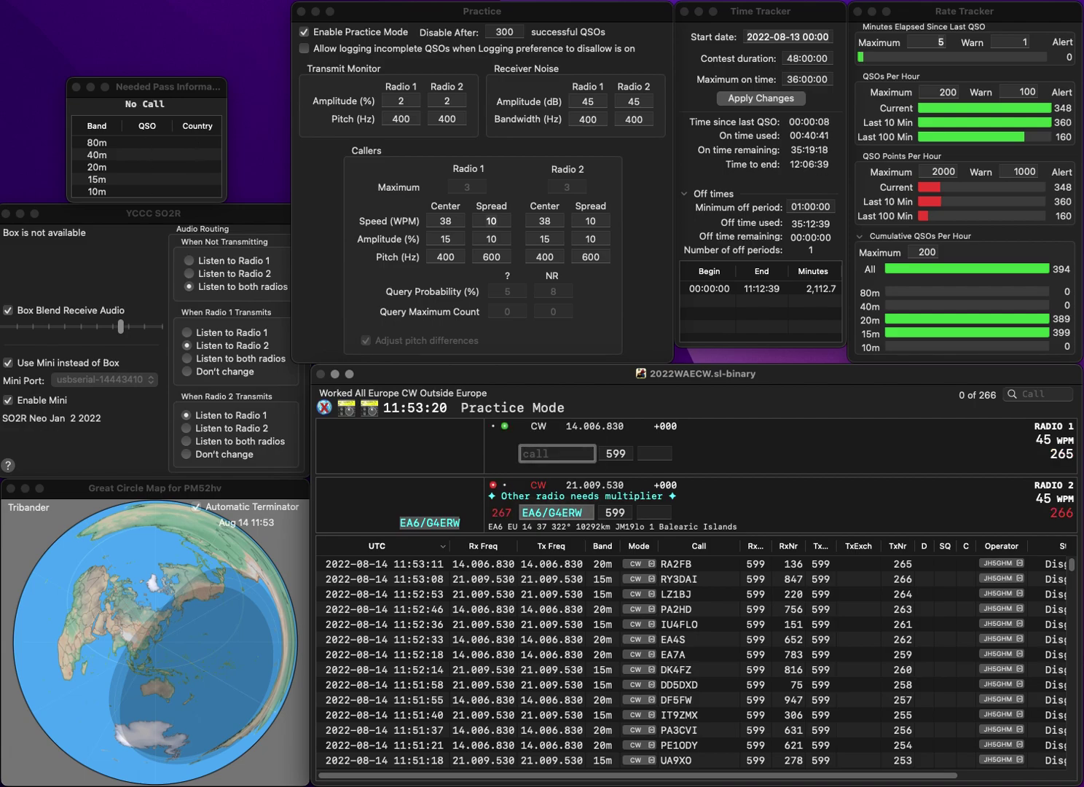
type("IWH")
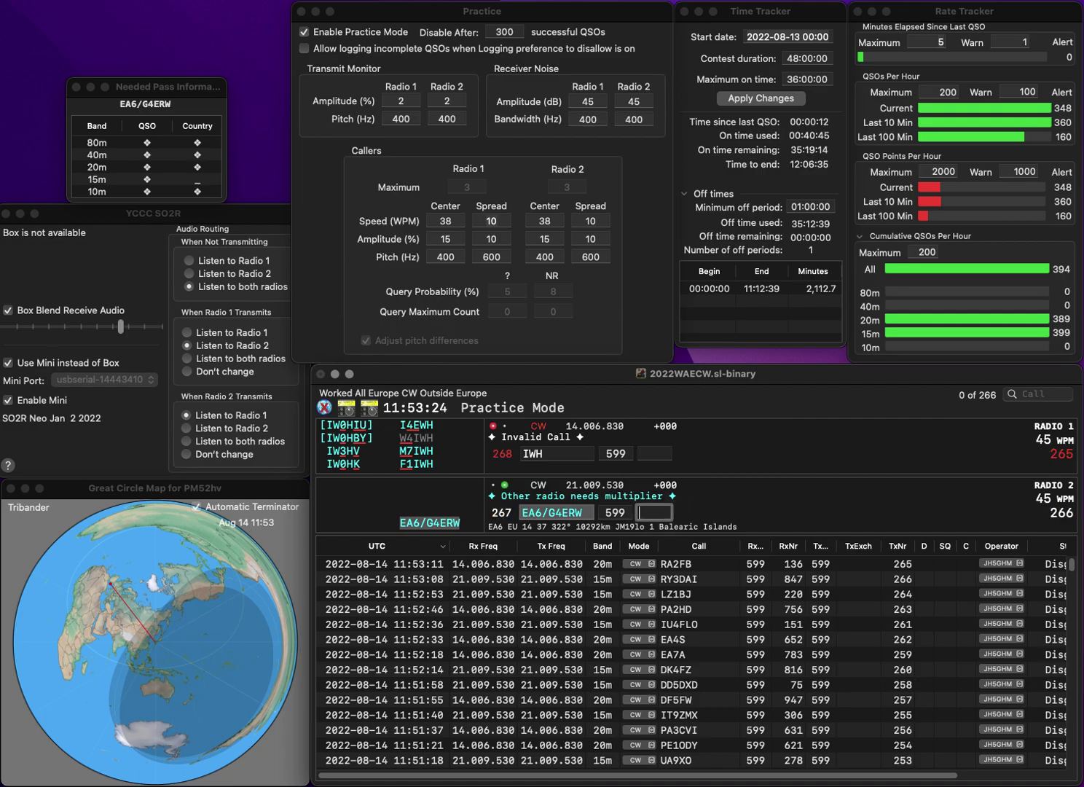
type("569")
Step: Log EA6/G4ERW on Radio 2 with received number 569 and complete the Radio 1 call as I4EWH
key("Return")
type("4")
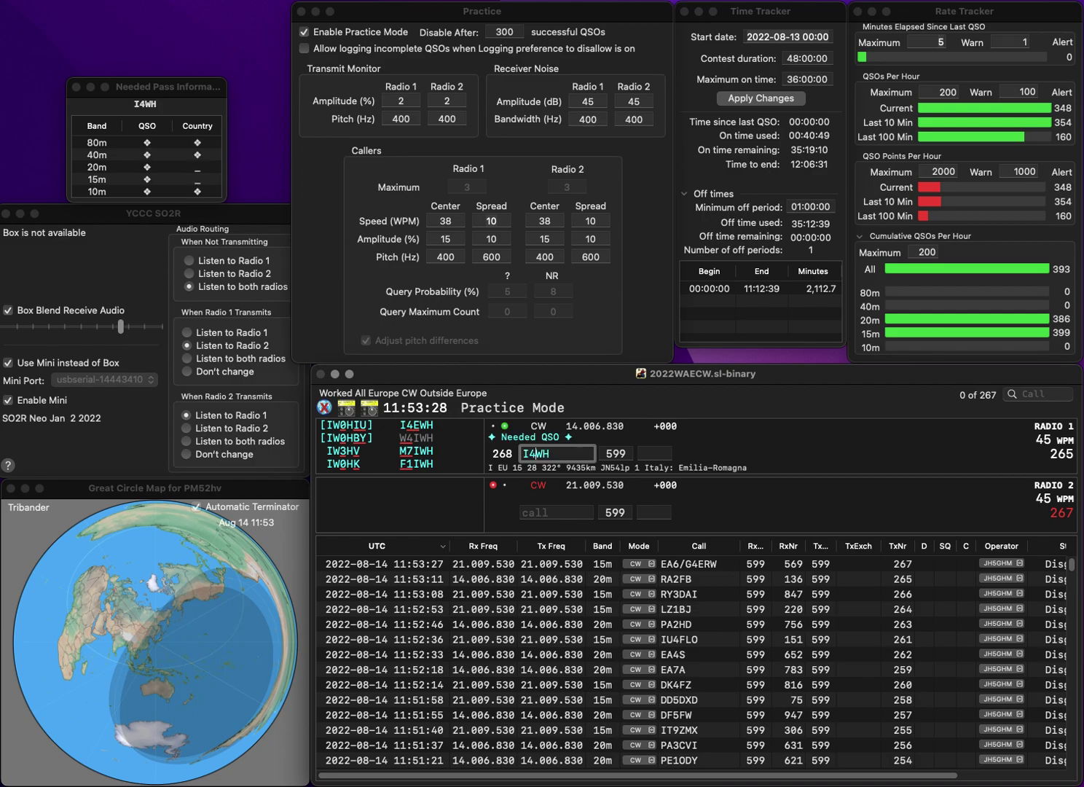
type("E")
key("Return")
Step: Answer TM123K on Radio 2
type("TM")
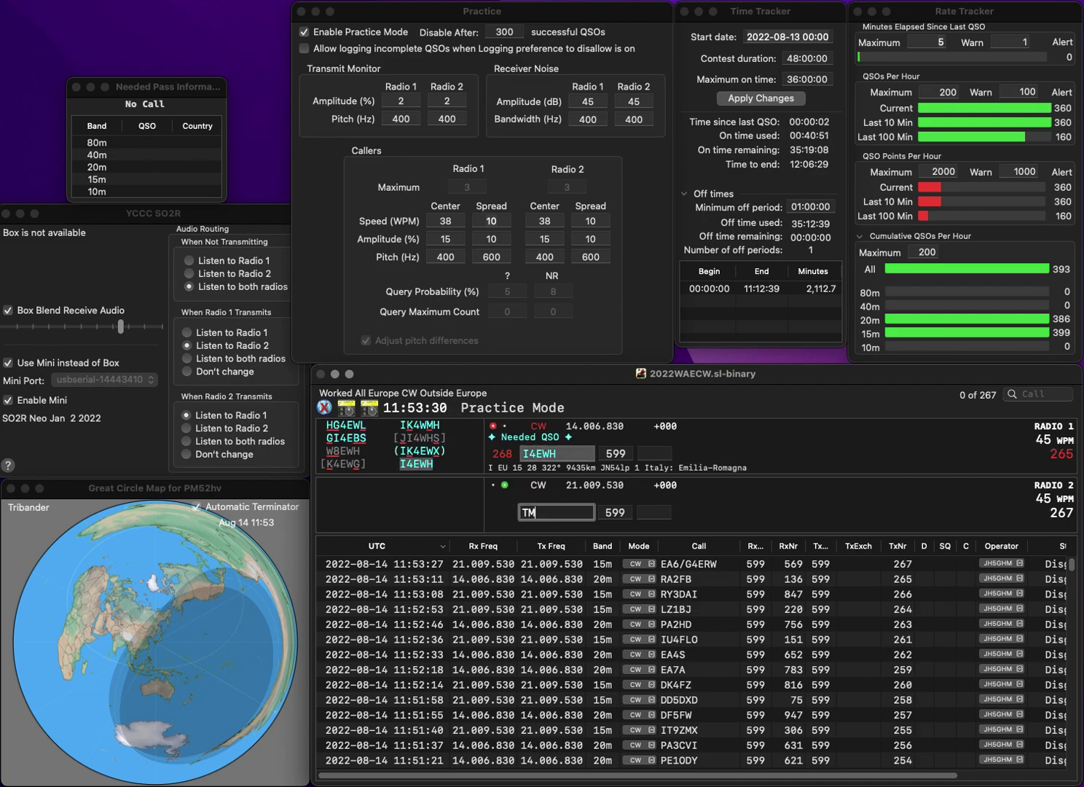
type("12")
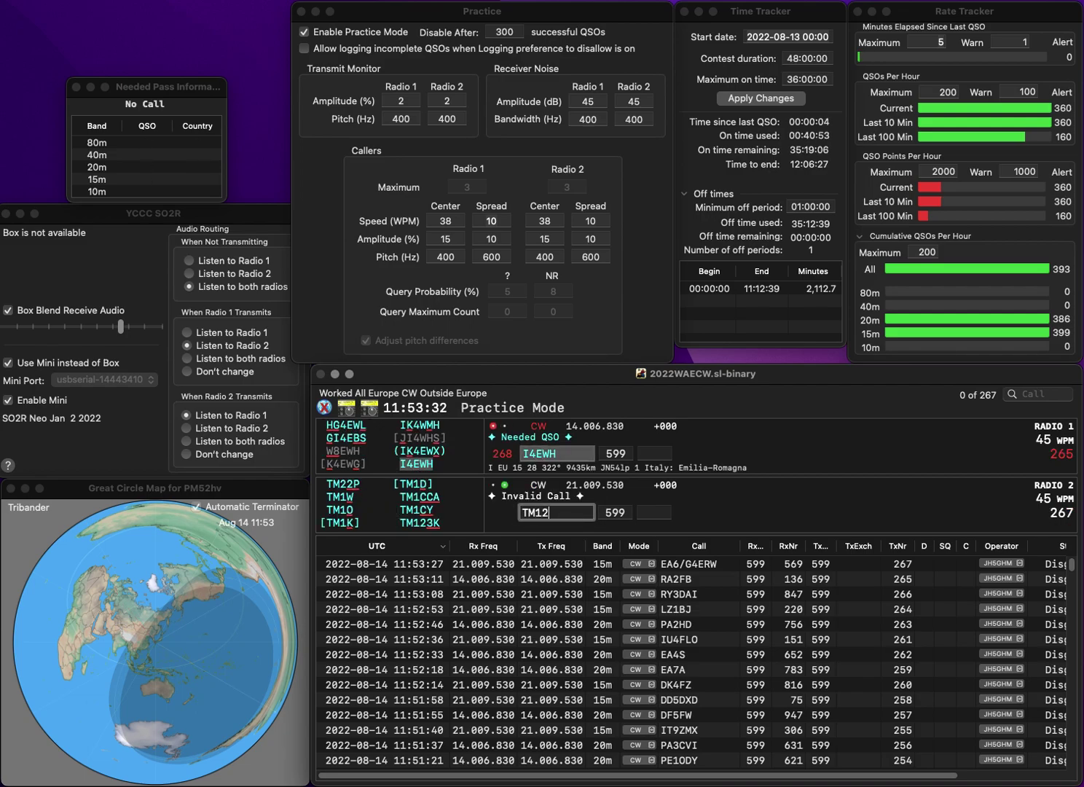
type("3K")
key("Return")
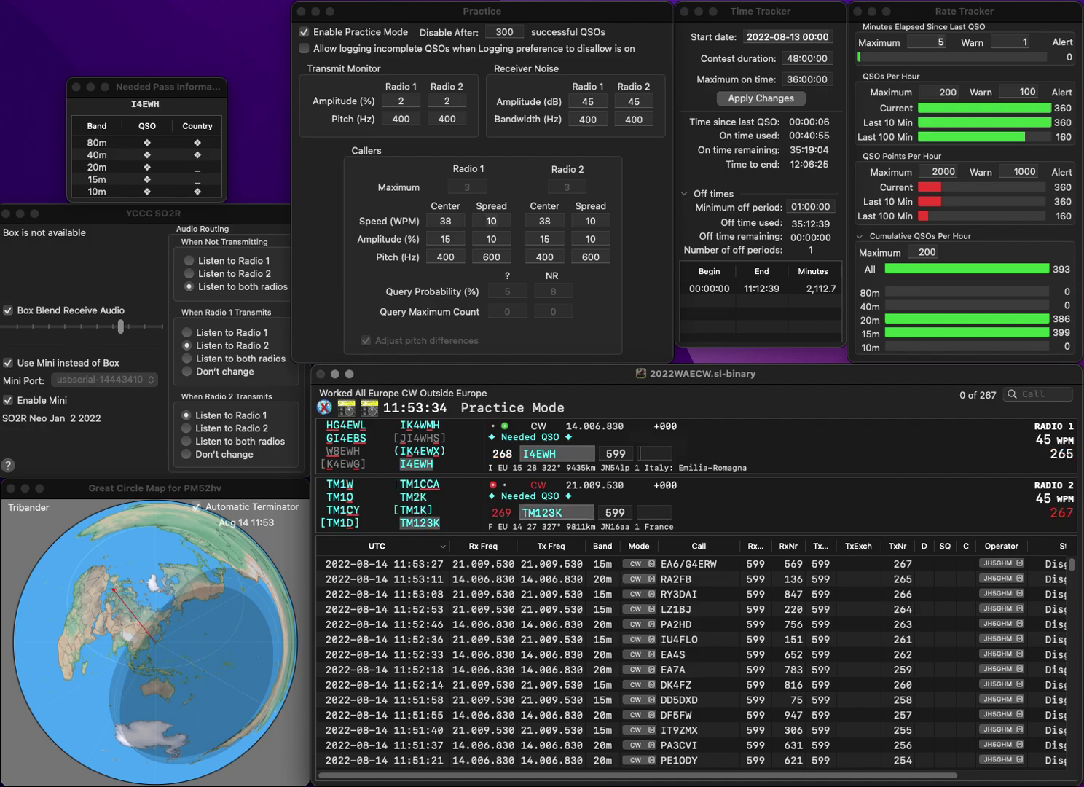
type("862")
key("Return")
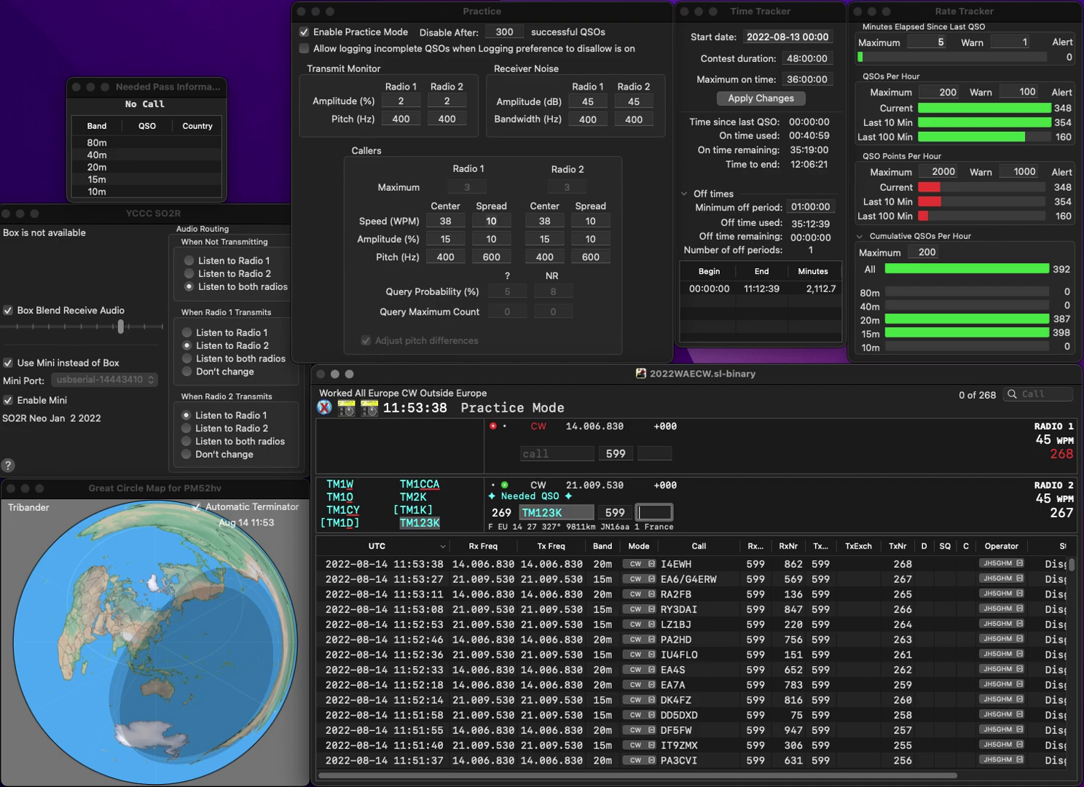
type("33")
key("Return")
type("F4FDR")
key("Return")
type("IK4Q")
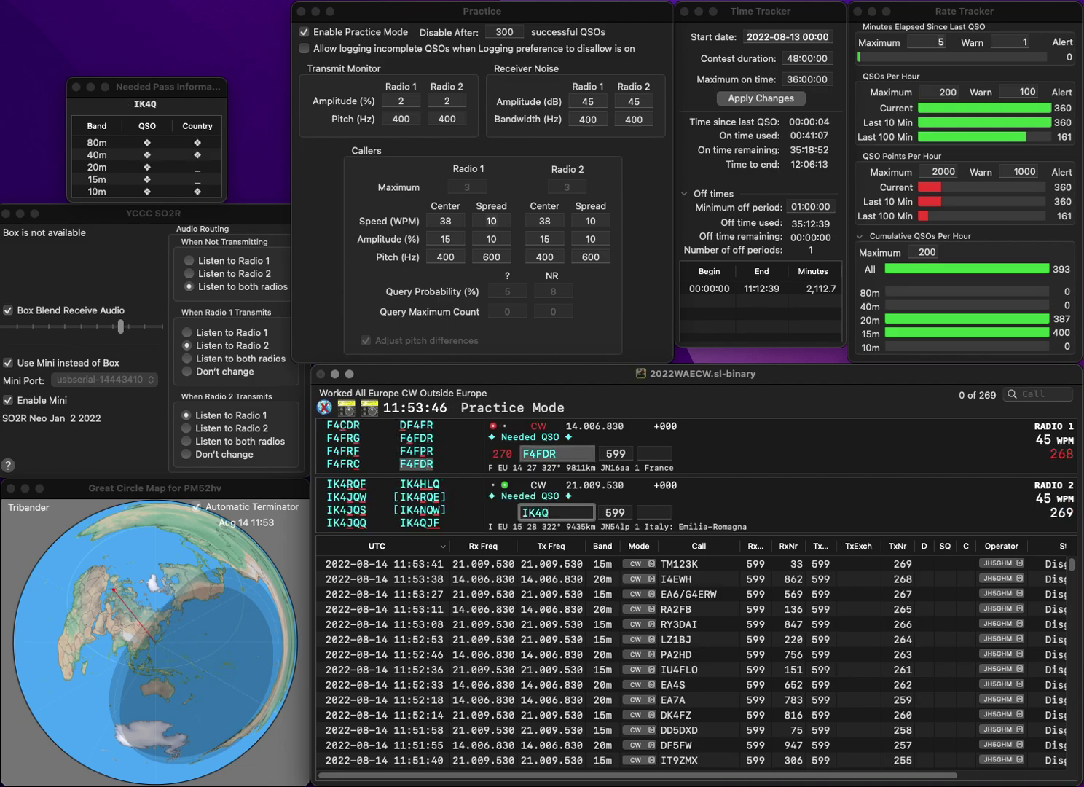
type("J/1")
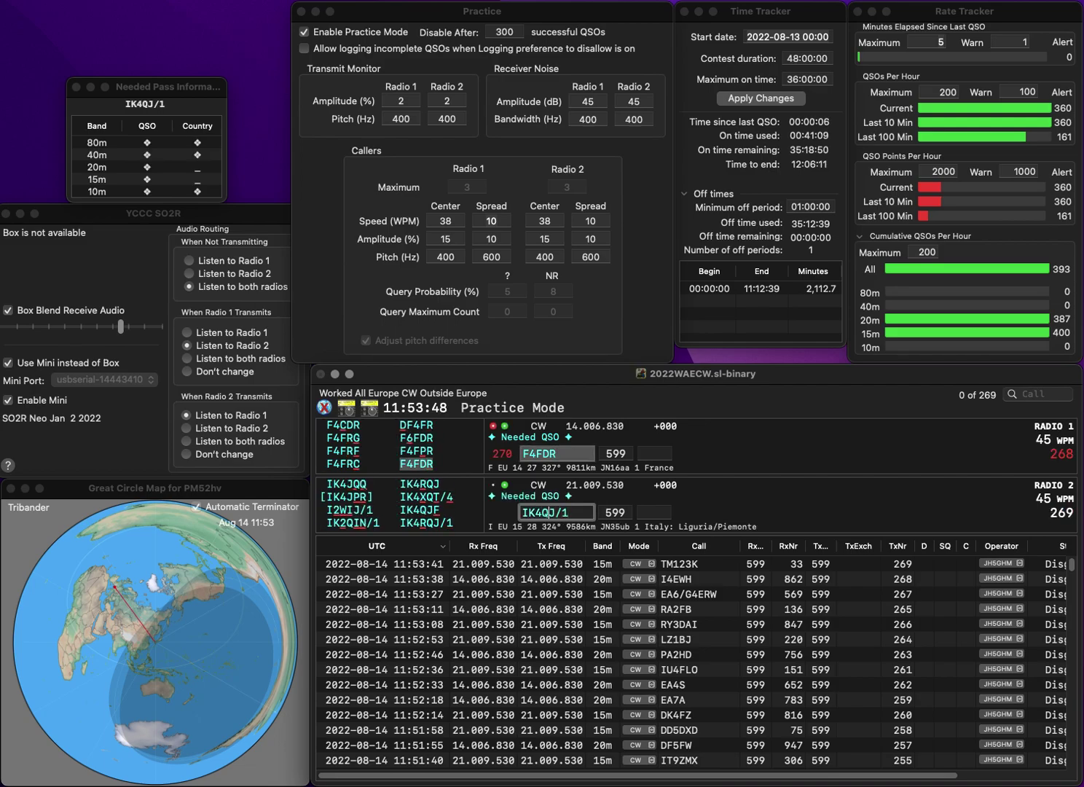
key("Left")
key("Left")
key("Left")
key("Left")
type("R")
key("Return")
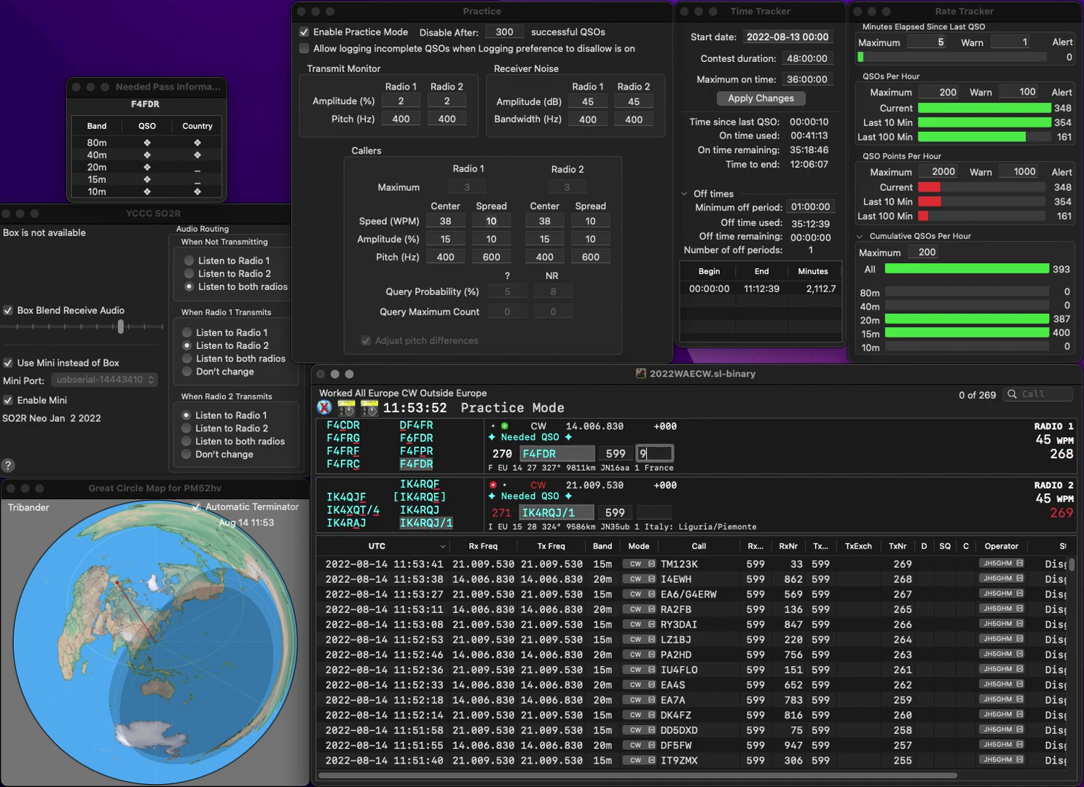
type("957")
key("Return")
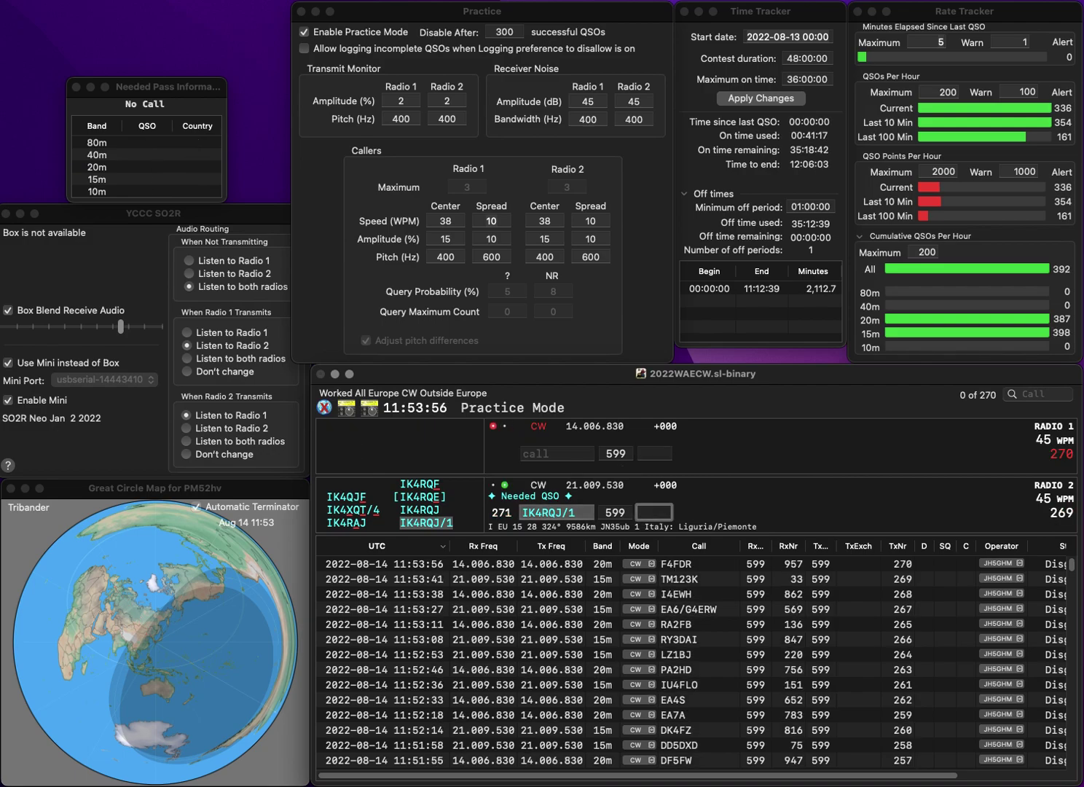
type("409")
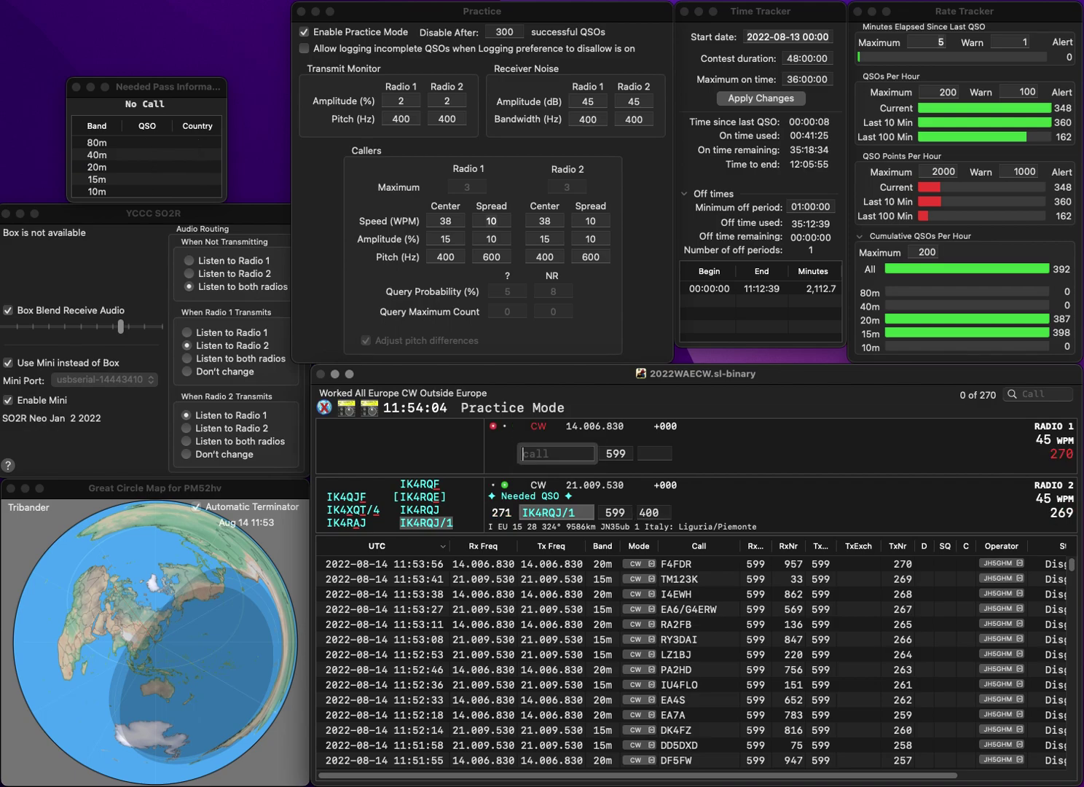
key("Return")
Step: Answer HA8VV on Radio 1
type("F")
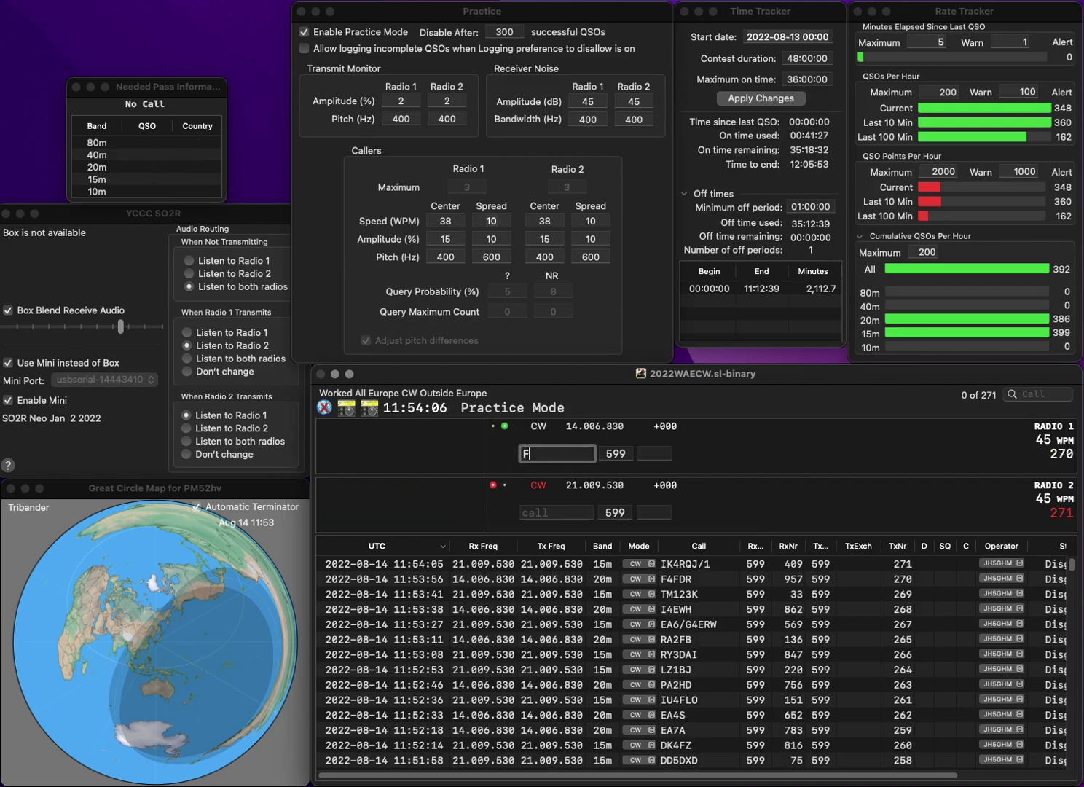
type("8F")
key("BackSpace")
type("VV")
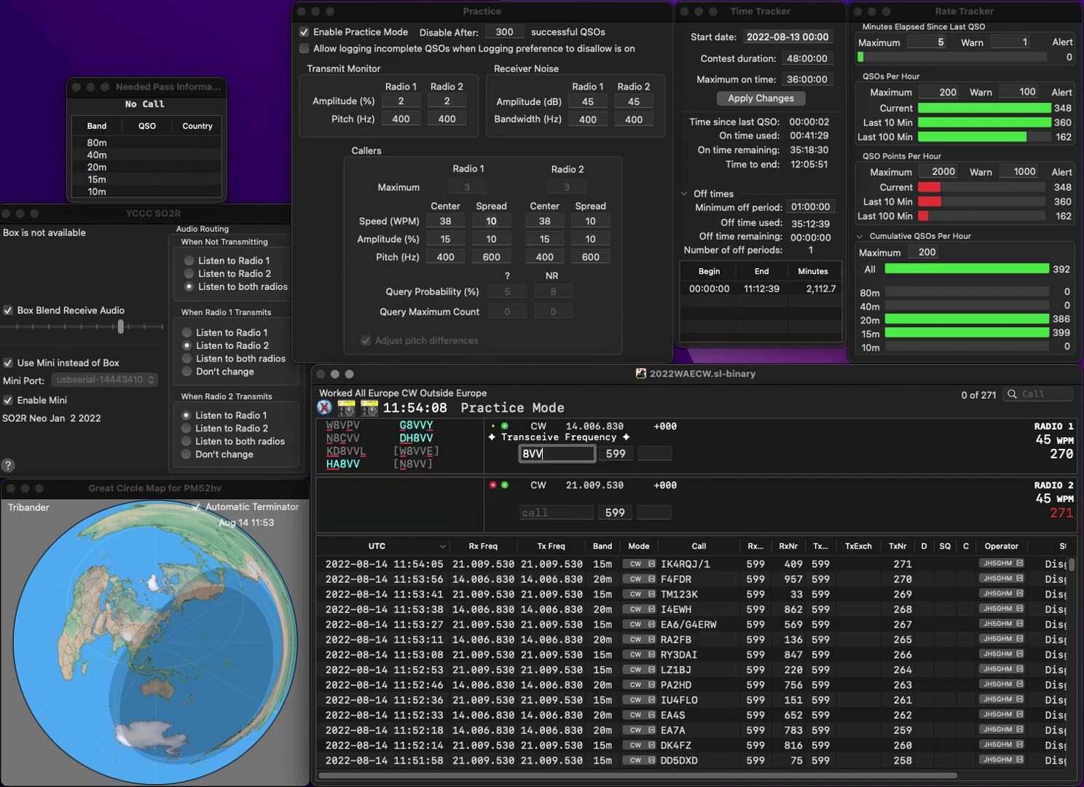
key("Home")
type("HA")
key("Return")
type("3CTS")
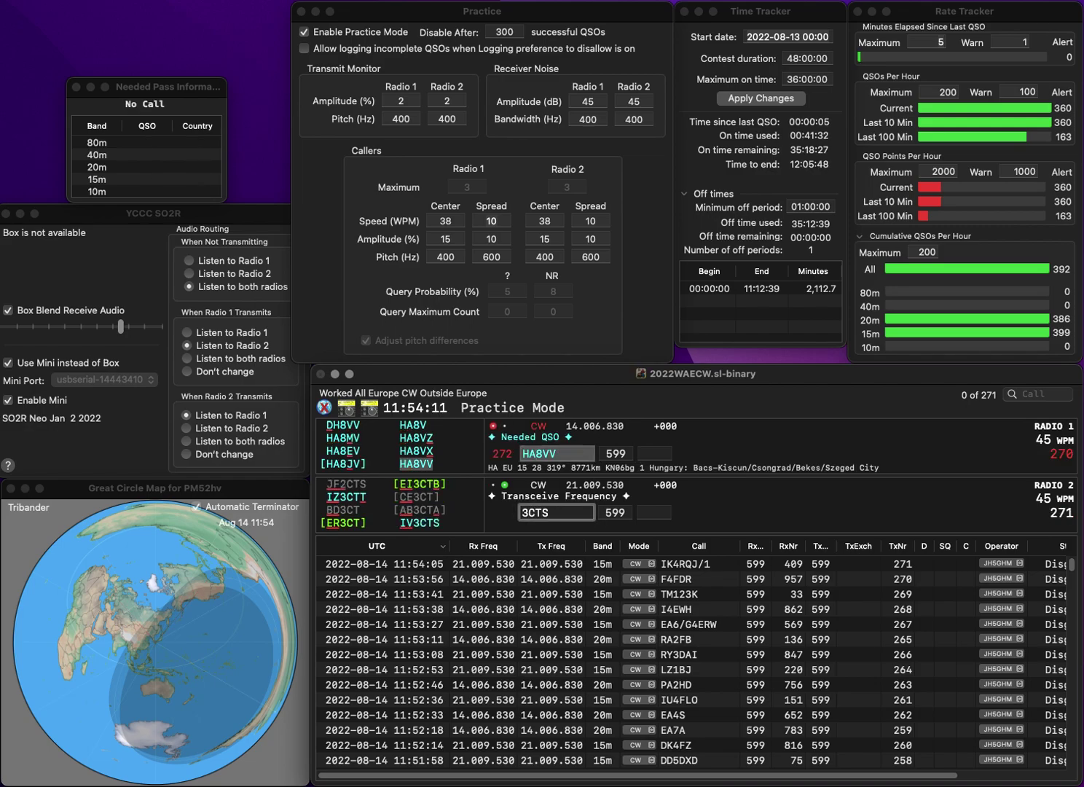
key("Home")
type("IV")
key("Return")
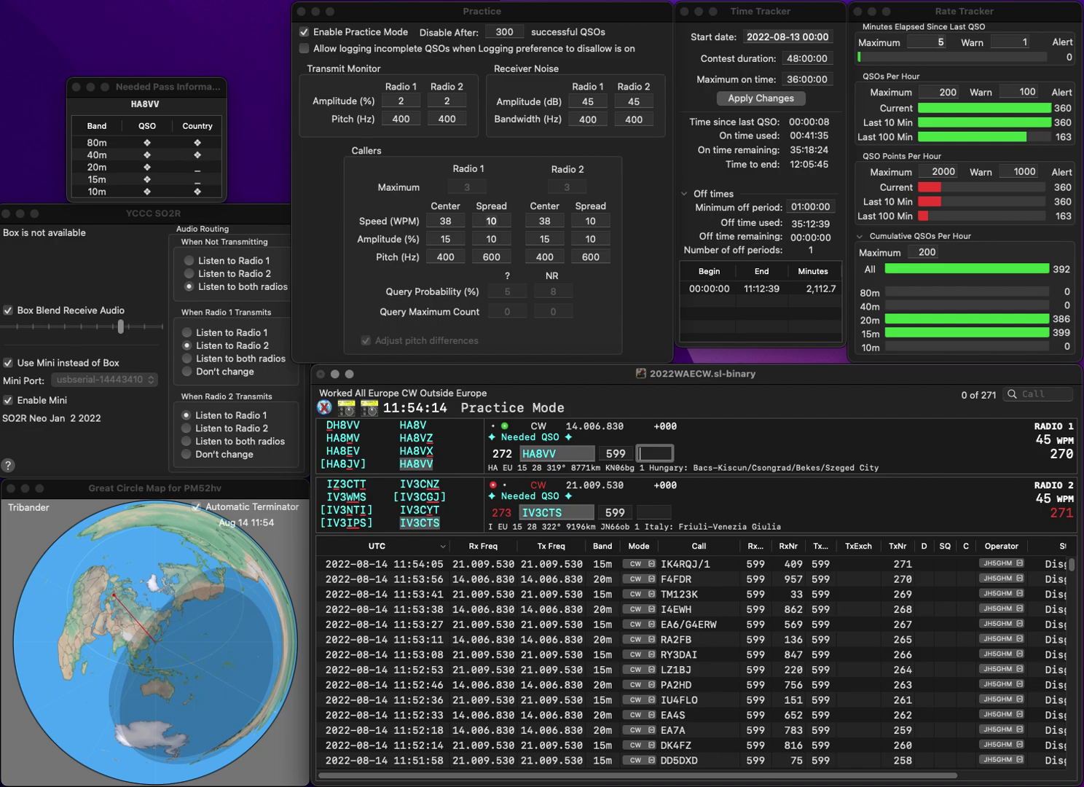
type("383")
key("Return")
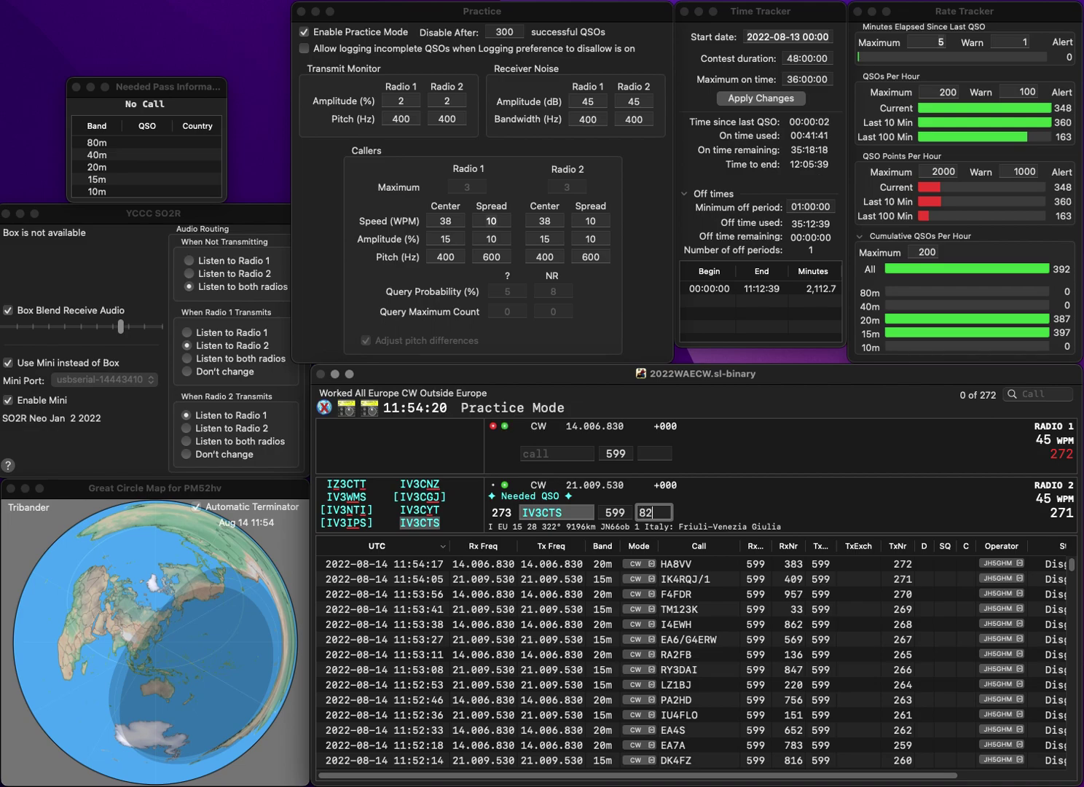
key("Return")
Step: Answer the partial call 3M on Radio 1 and SQ2ZE on Radio 2
type("3M")
key("Return")
type("SQ2ZE")
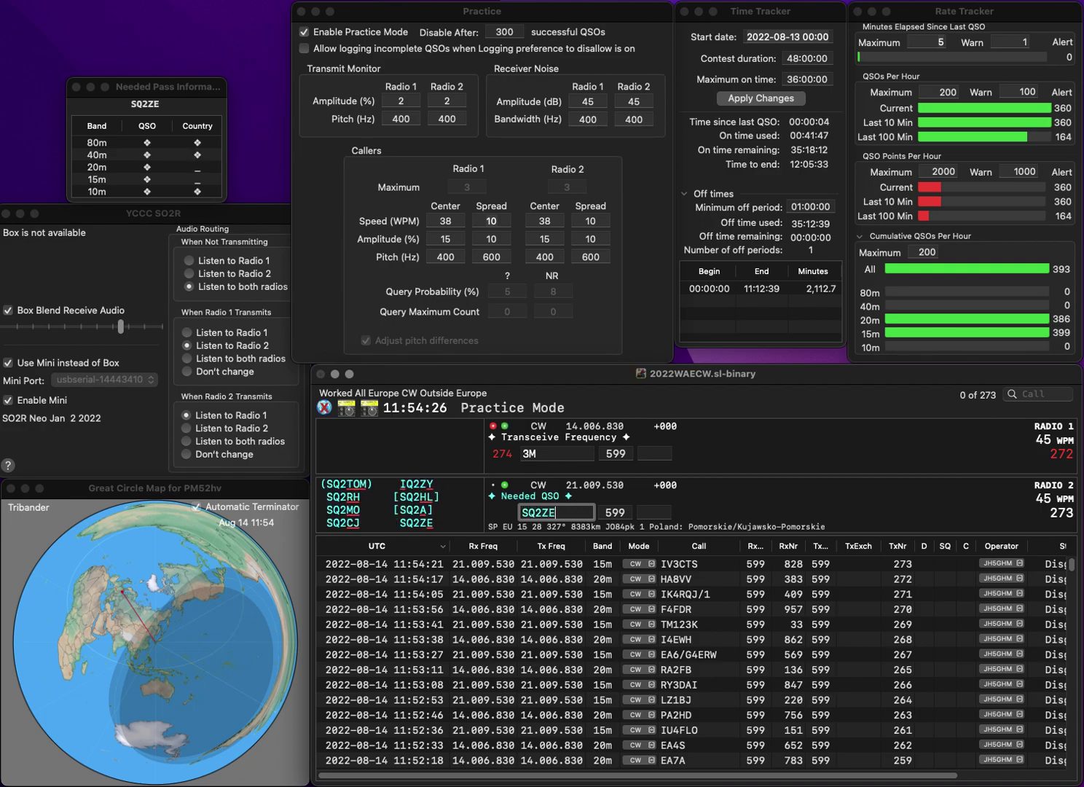
key("Return")
type("UA")
key("Return")
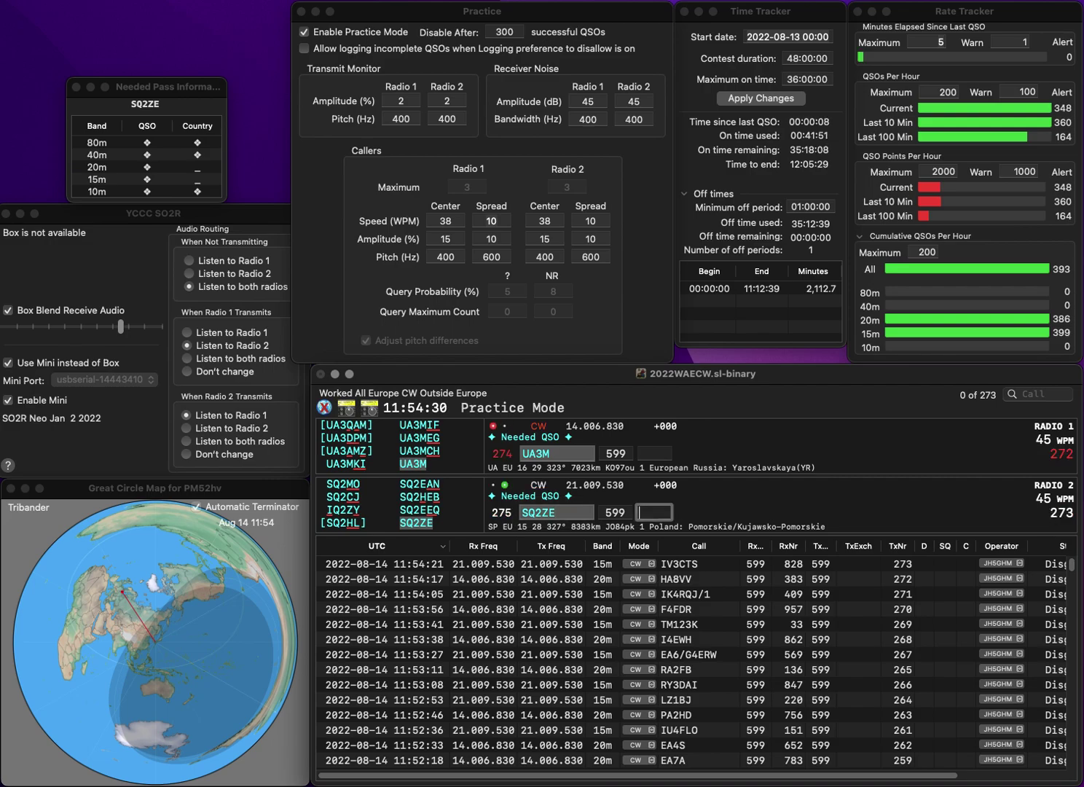
type("69")
key("Return")
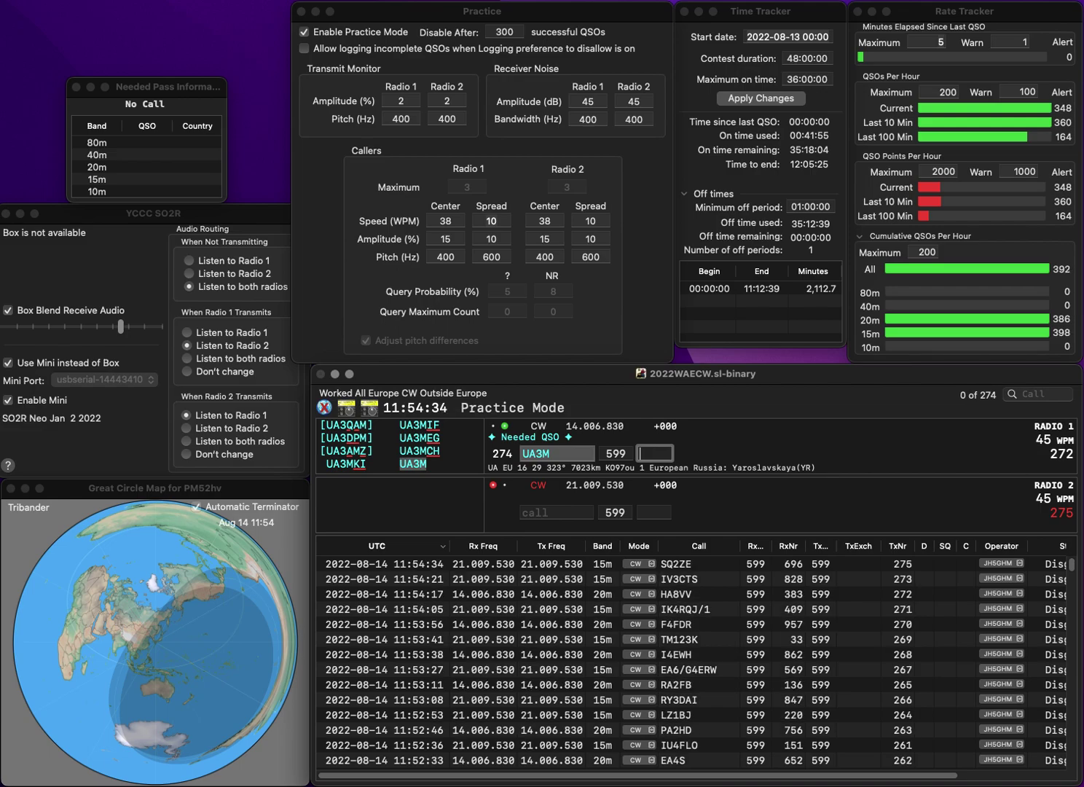
Step: Log UA3M on Radio 1 with received number 138 and answer MM0JNL on Radio 2
type("38")
key("Return")
type("MM0")
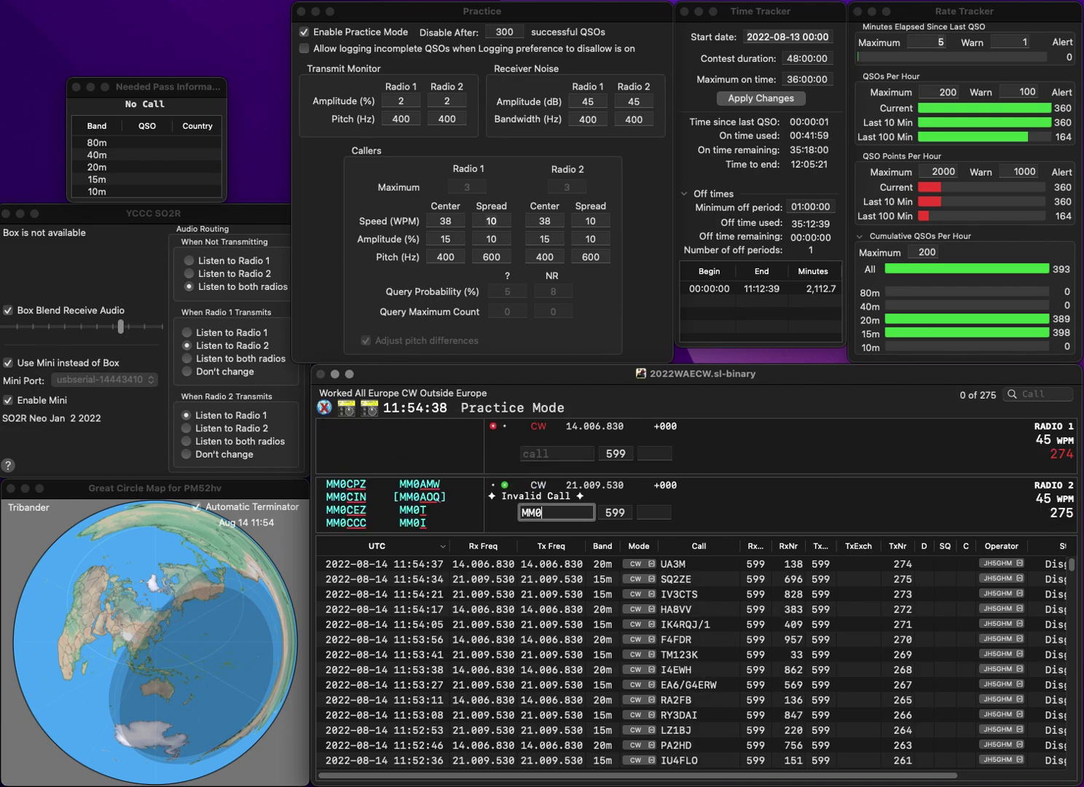
type("JNL")
key("Return")
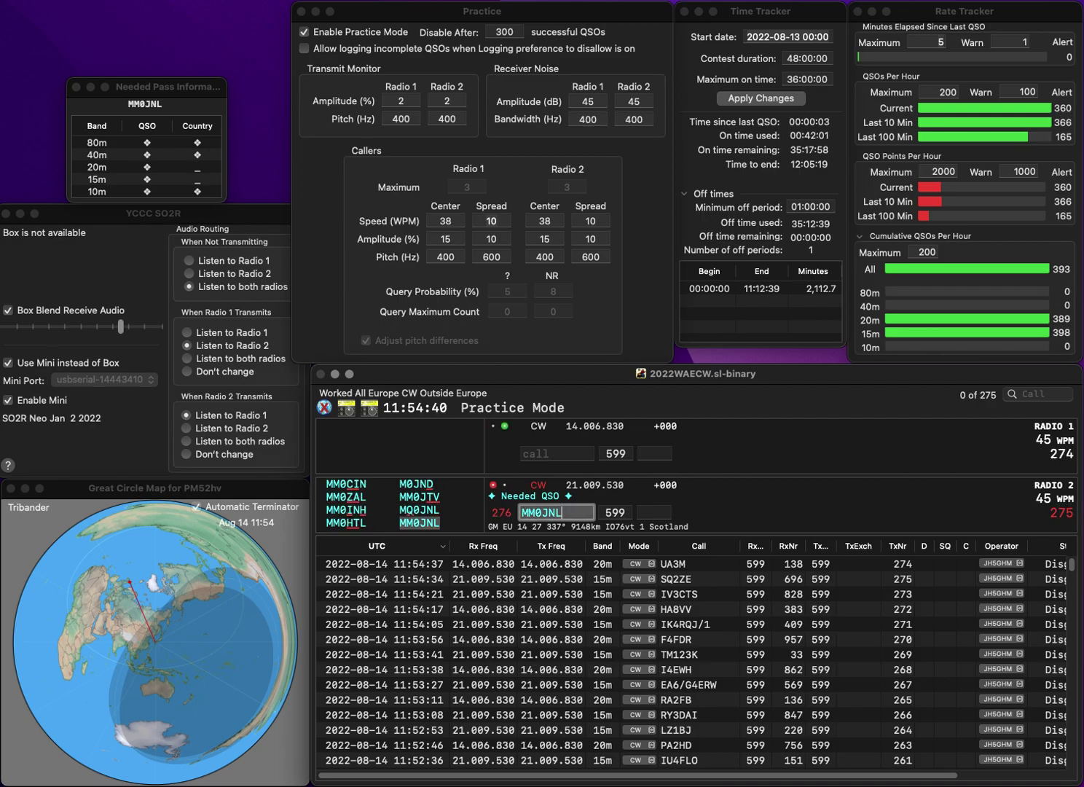
type("OM6MW")
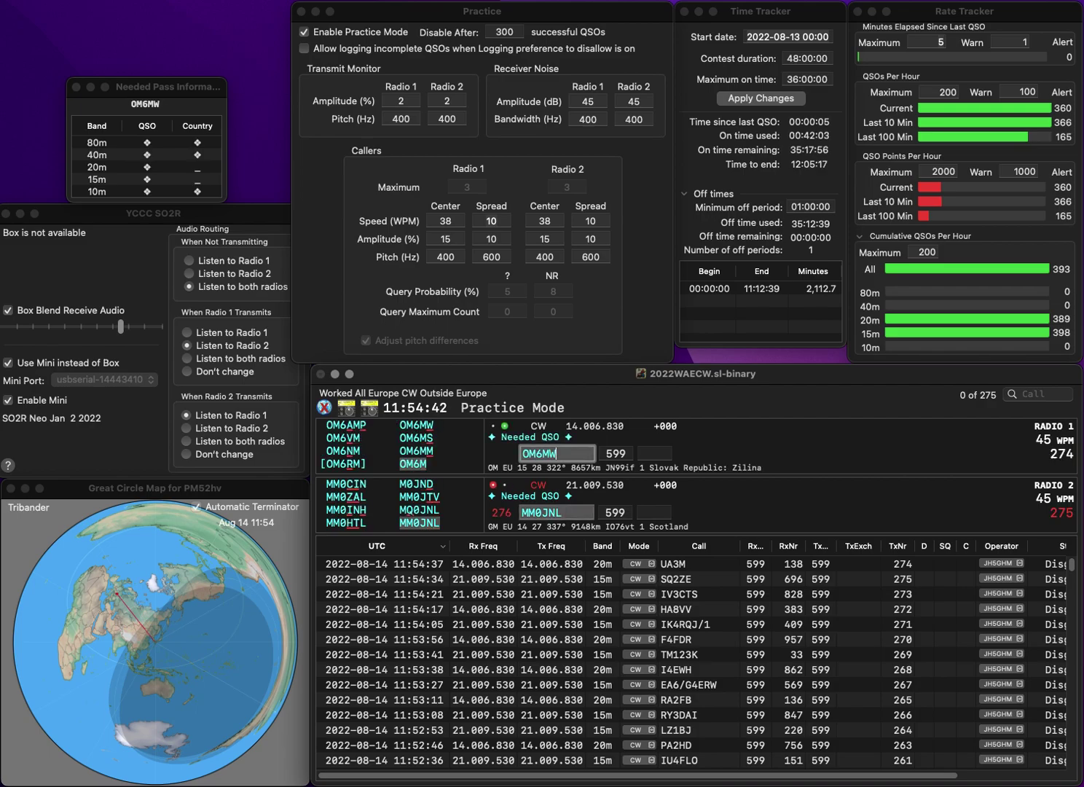
key("Return")
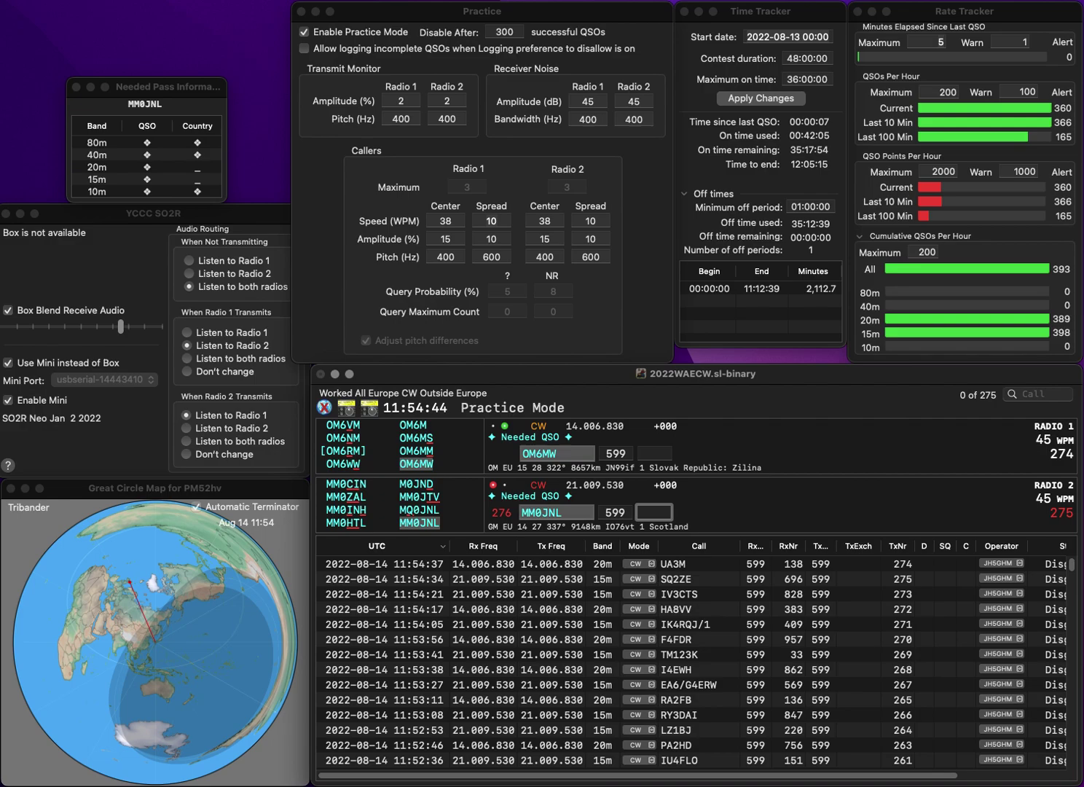
type("597")
key("Return")
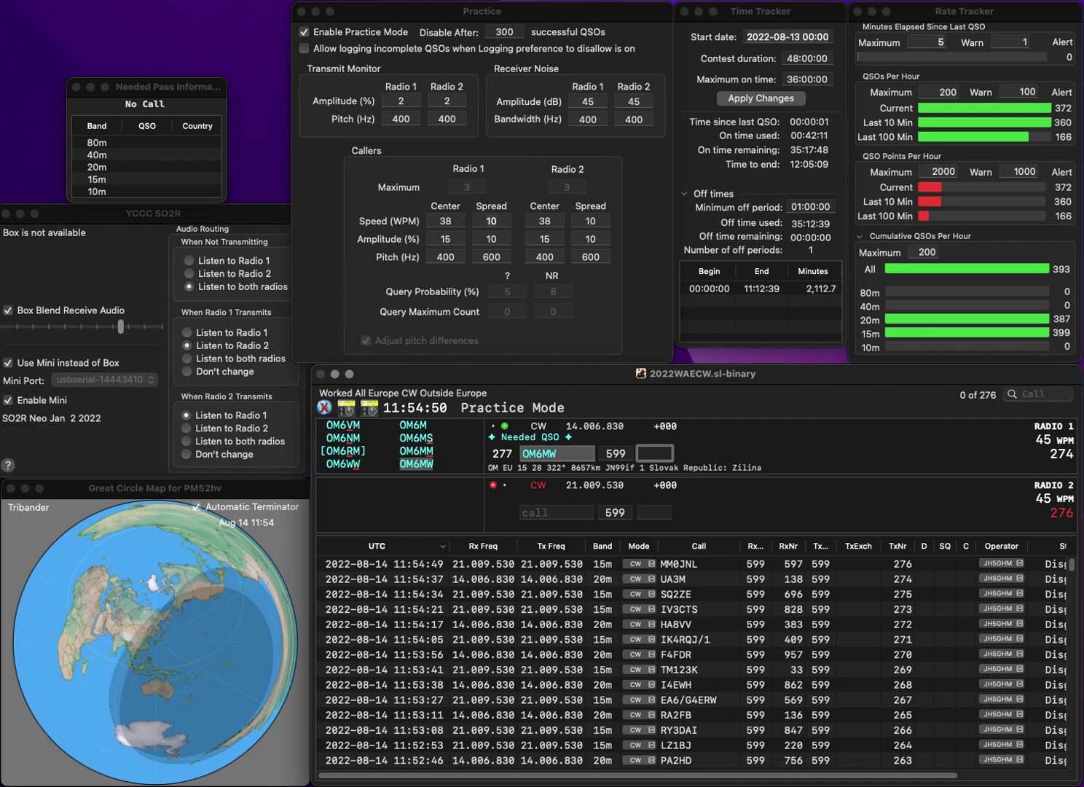
key("Return")
type("E")
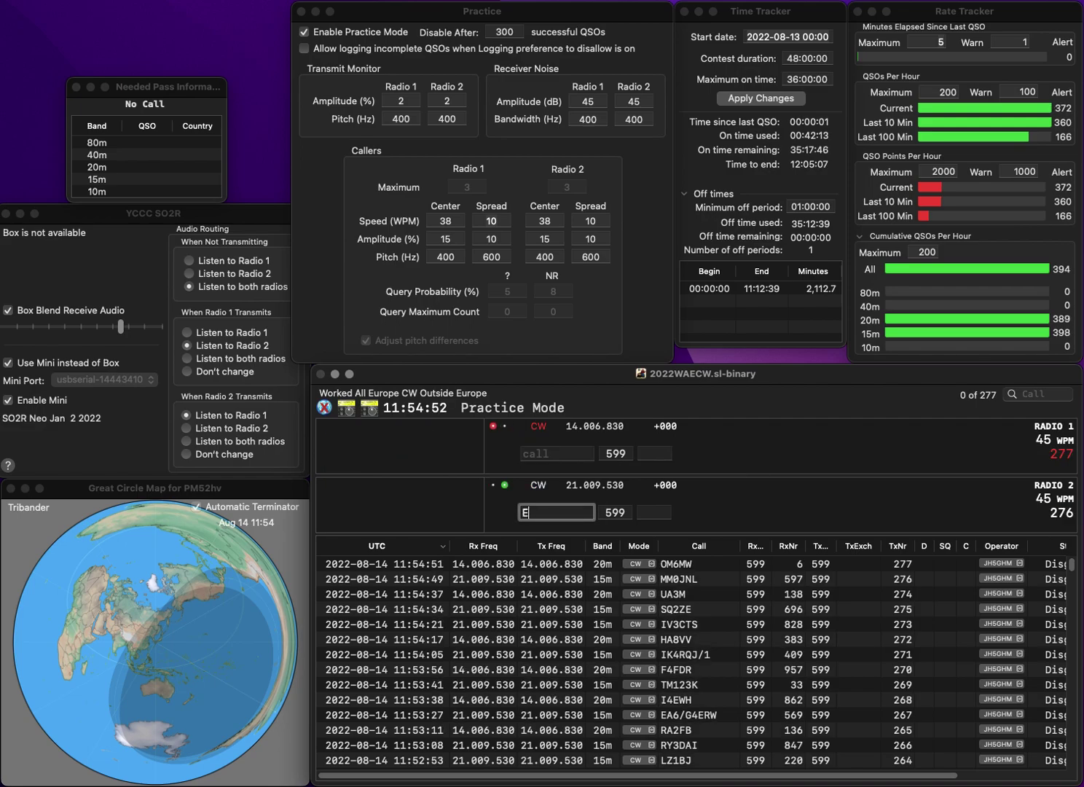
type("A6JK")
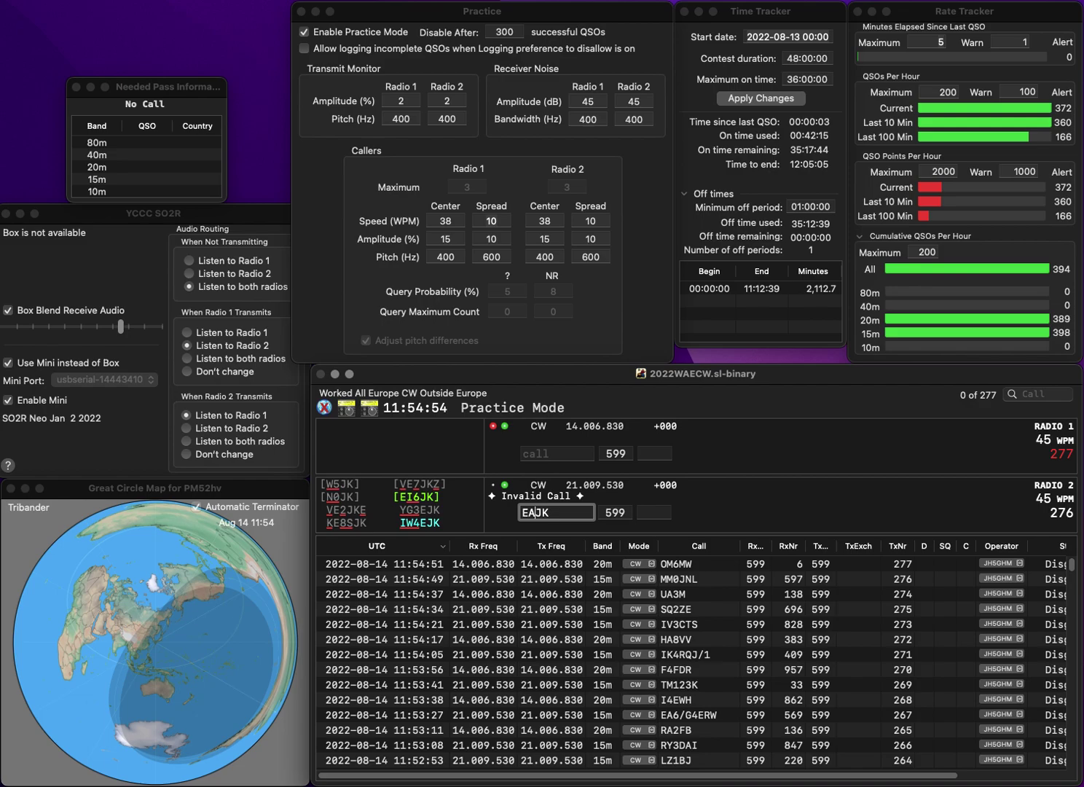
key("Return")
type("DL5AN")
key("Return")
key("Left")
key("BackSpace")
type("I")
key("Return")
key("space")
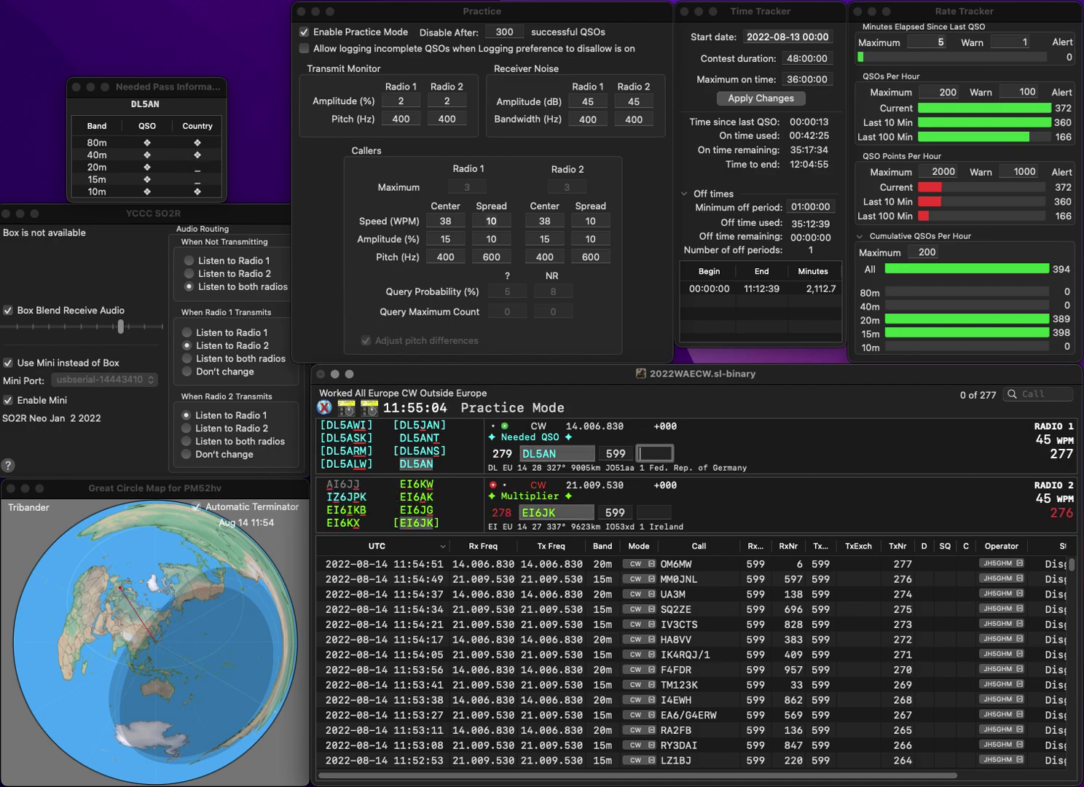
Step: Log DL5AN on Radio 1 with received number 776 and EI6JK on Radio 2 with received number 65
type("76")
key("Return")
key("Tab")
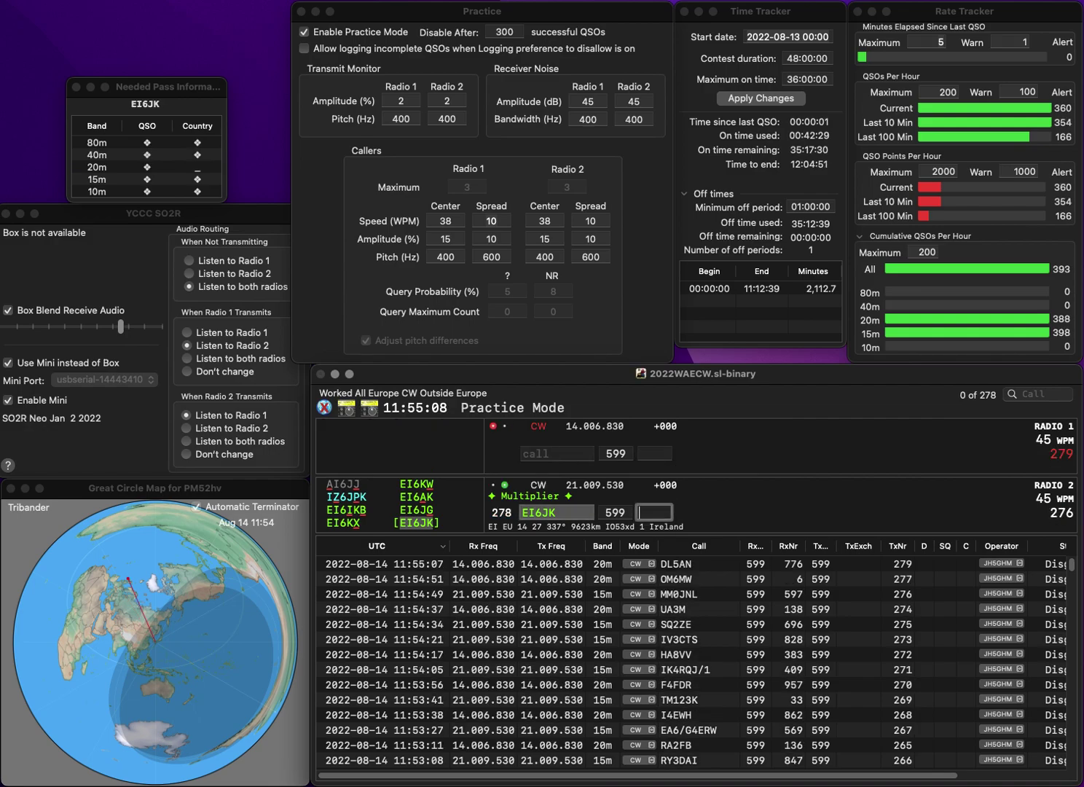
type("65")
key("Return")
Step: Answer the caller on Radio 1 as SA6M and CT2JBD on Radio 2
type("SA6M")
key("Return")
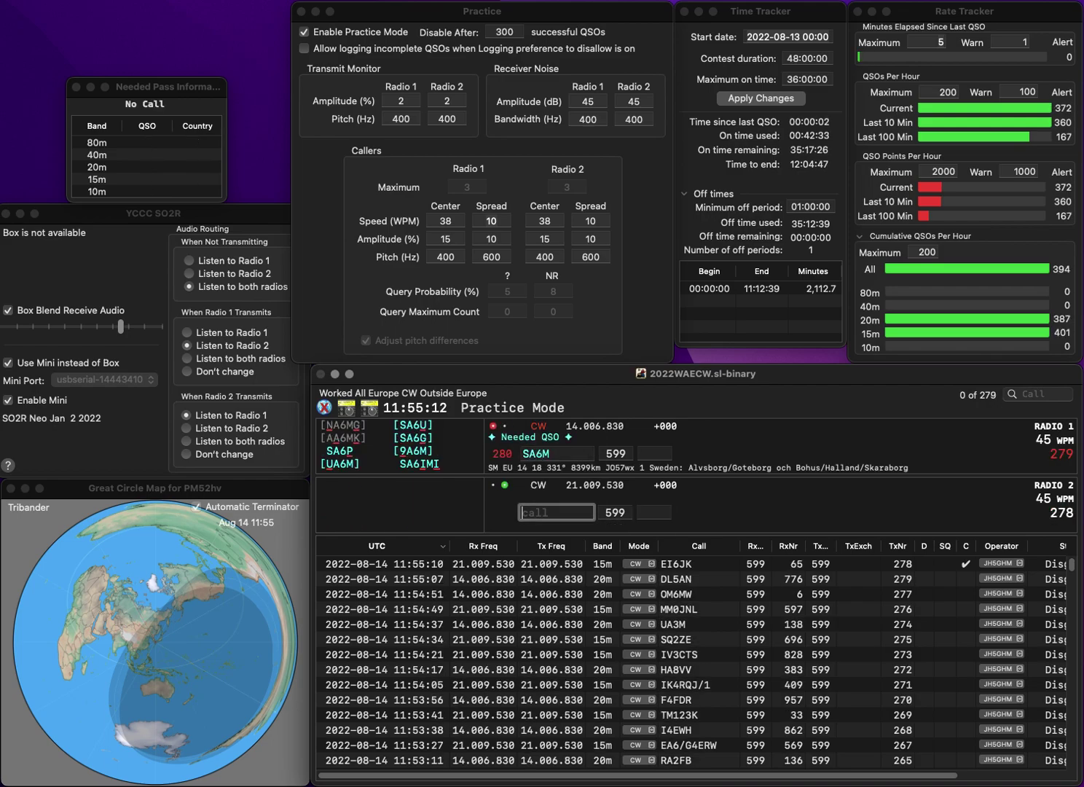
type("CT2")
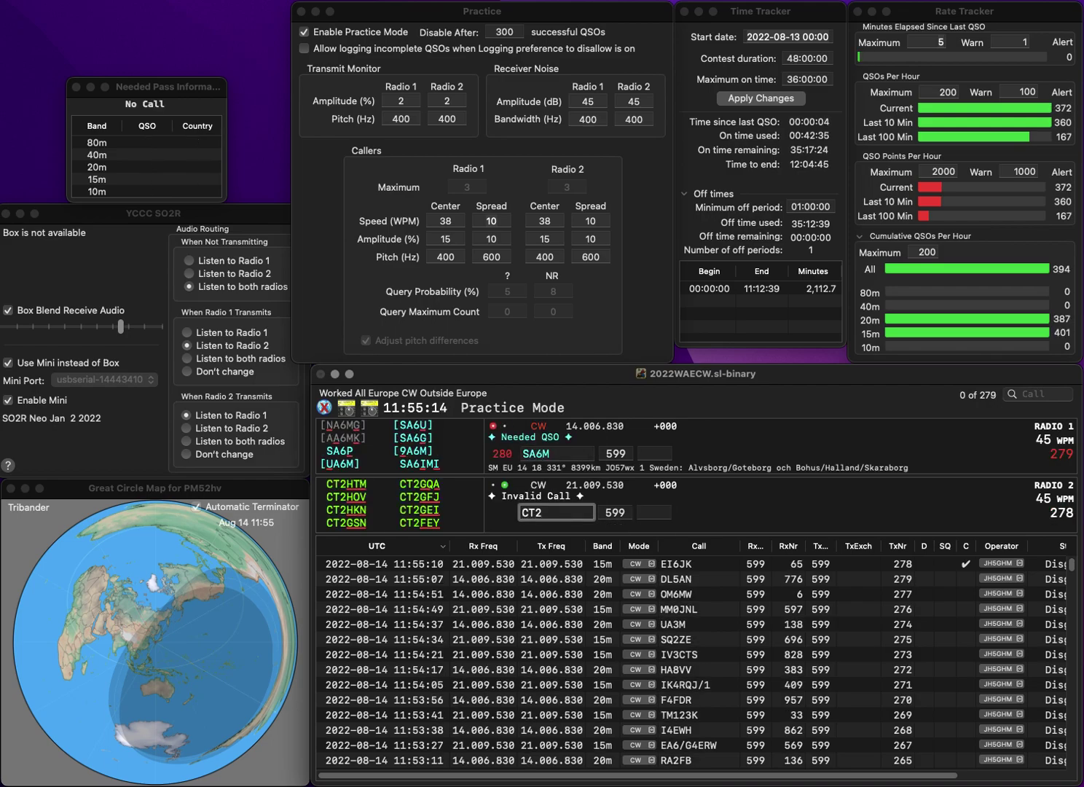
type("JBD")
key("Return")
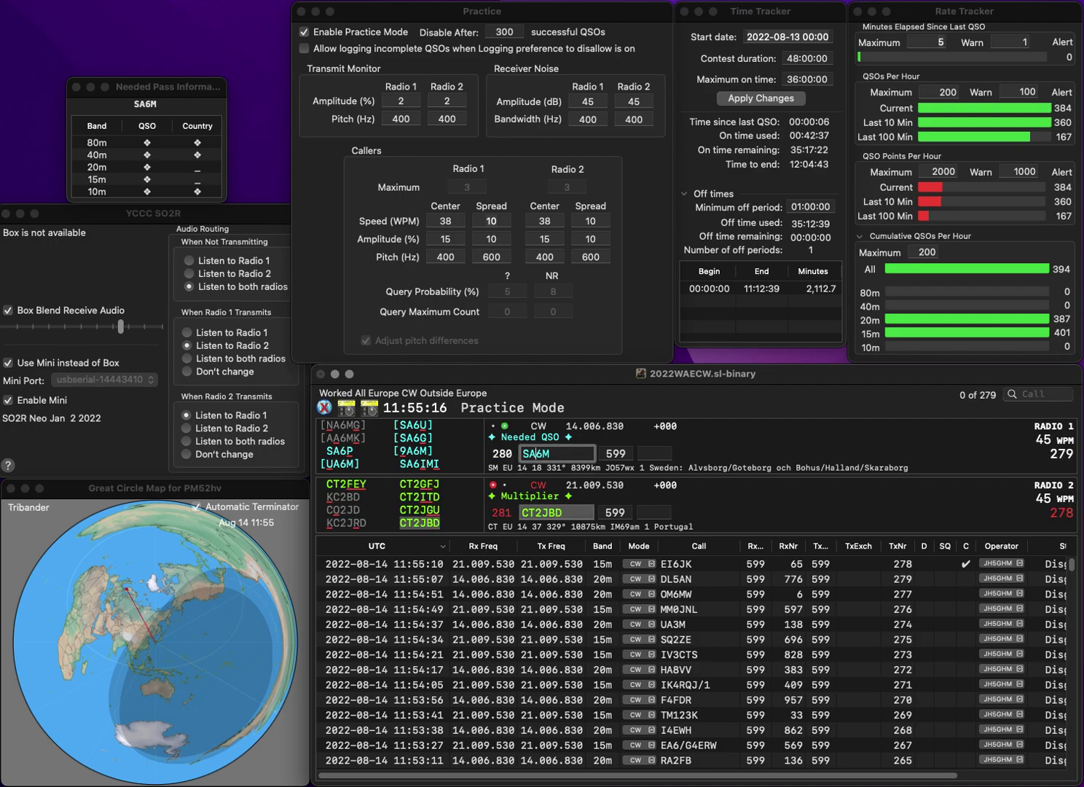
Step: Correct the call entered on Radio 1 to SA6G
left_click(535, 452)
key("BackSpace")
type("H")
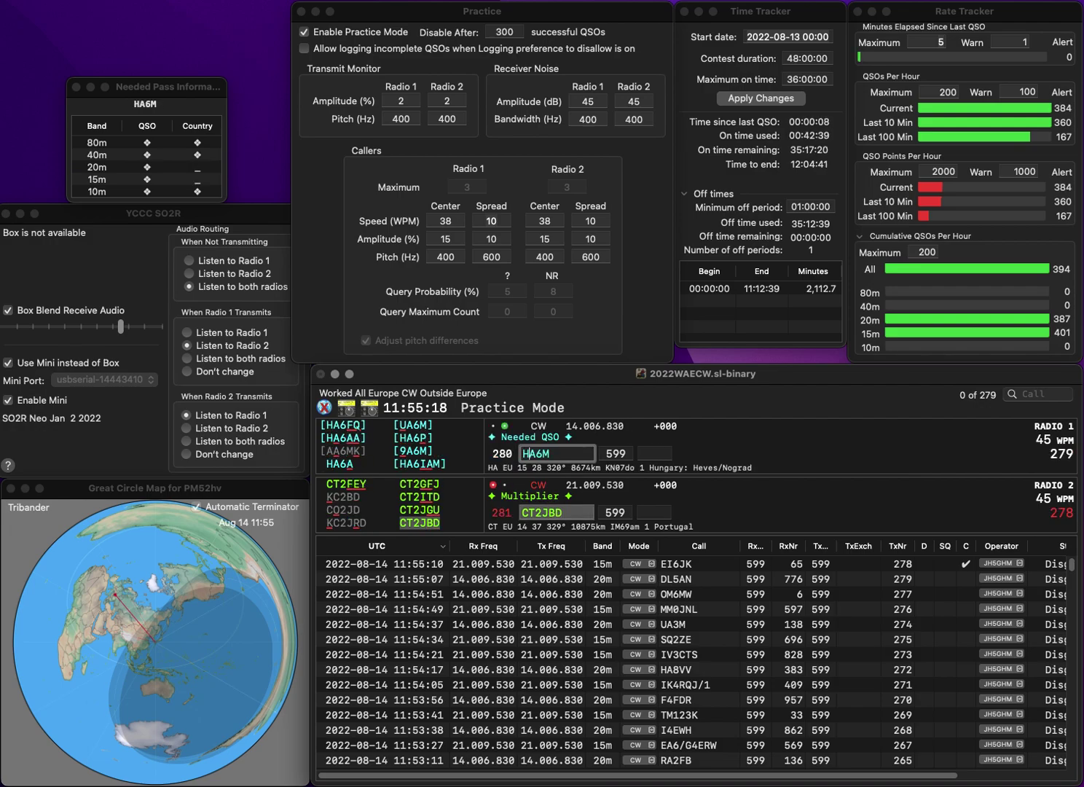
key("BackSpace")
type("G")
key("Delete")
type("S")
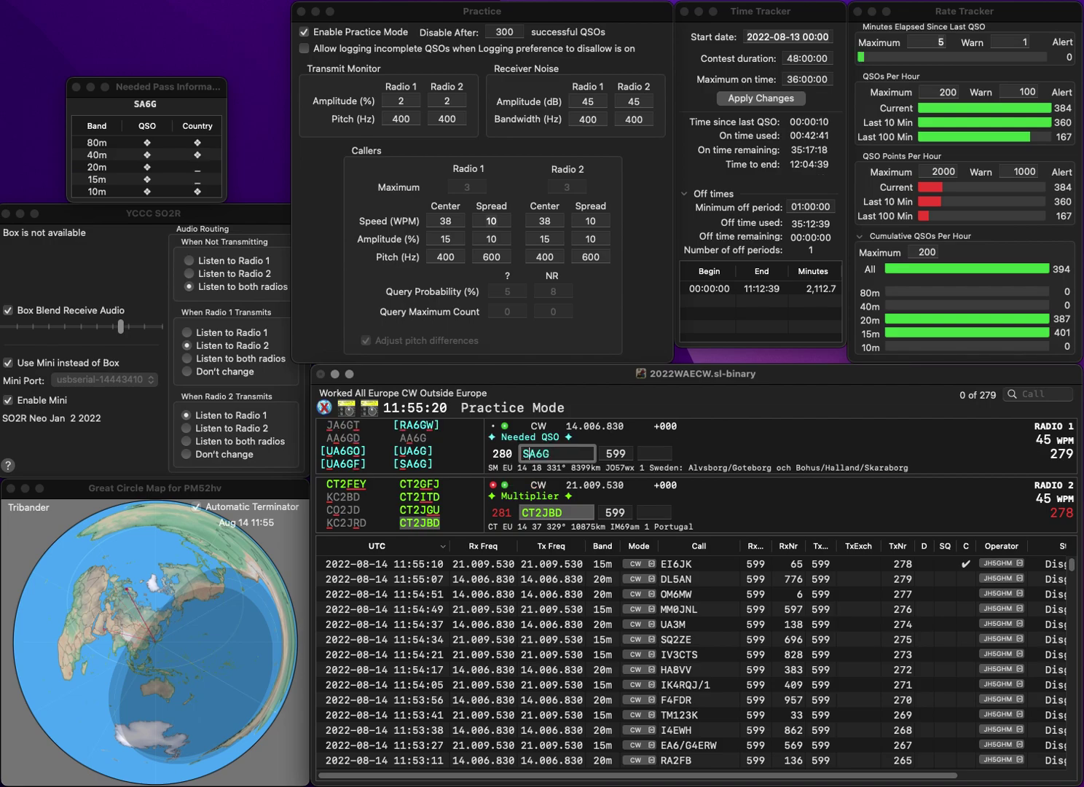
key("Return")
type("633")
key("Return")
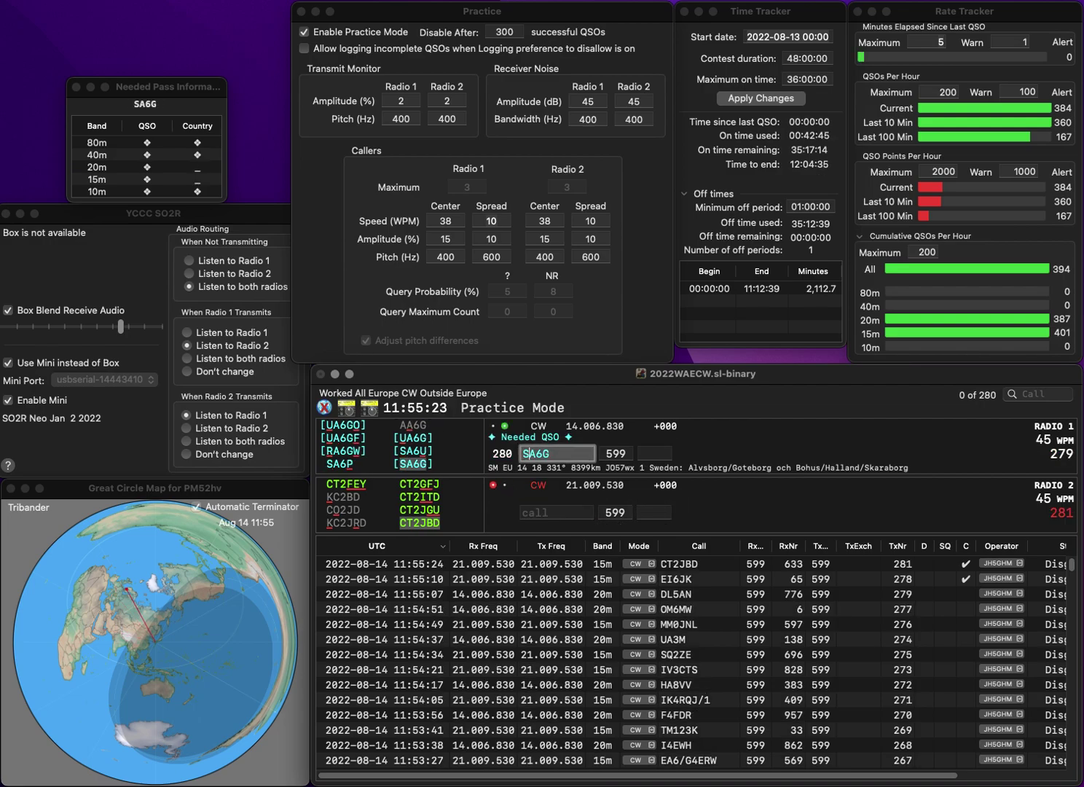
type("421")
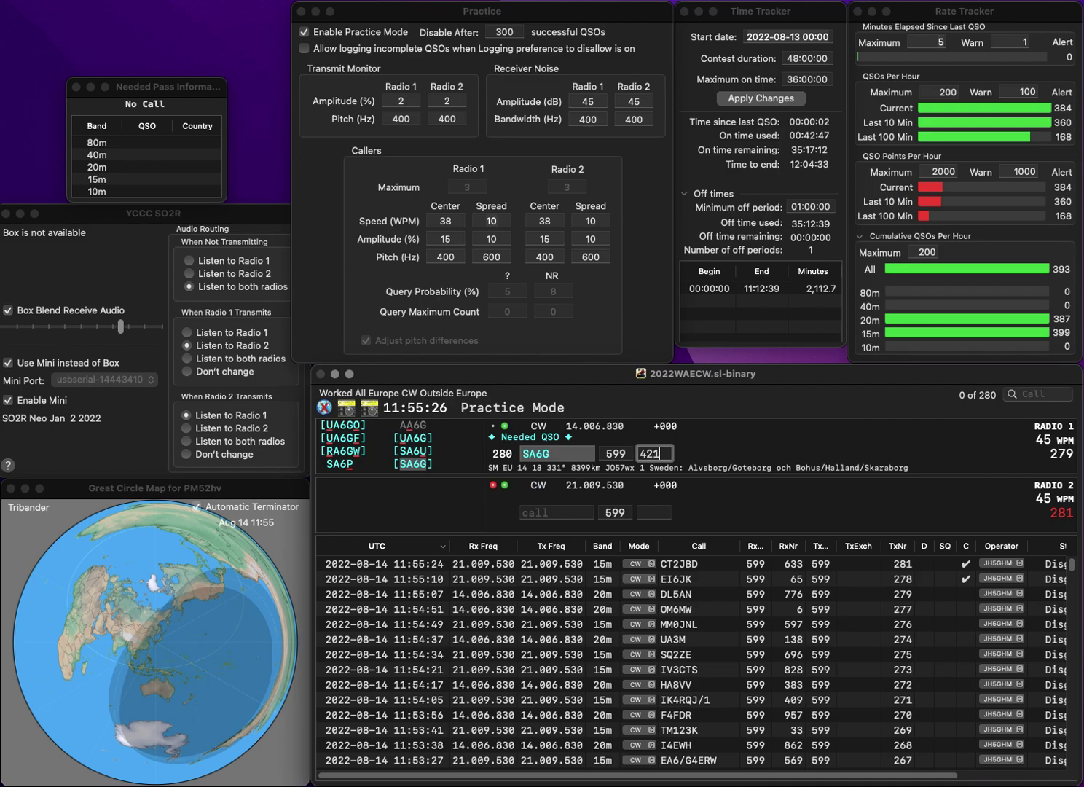
key("Return")
Step: Answer DL1D on Radio 2, fixing the call's first letter, and SM5LNE on Radio 1
type("GL1D")
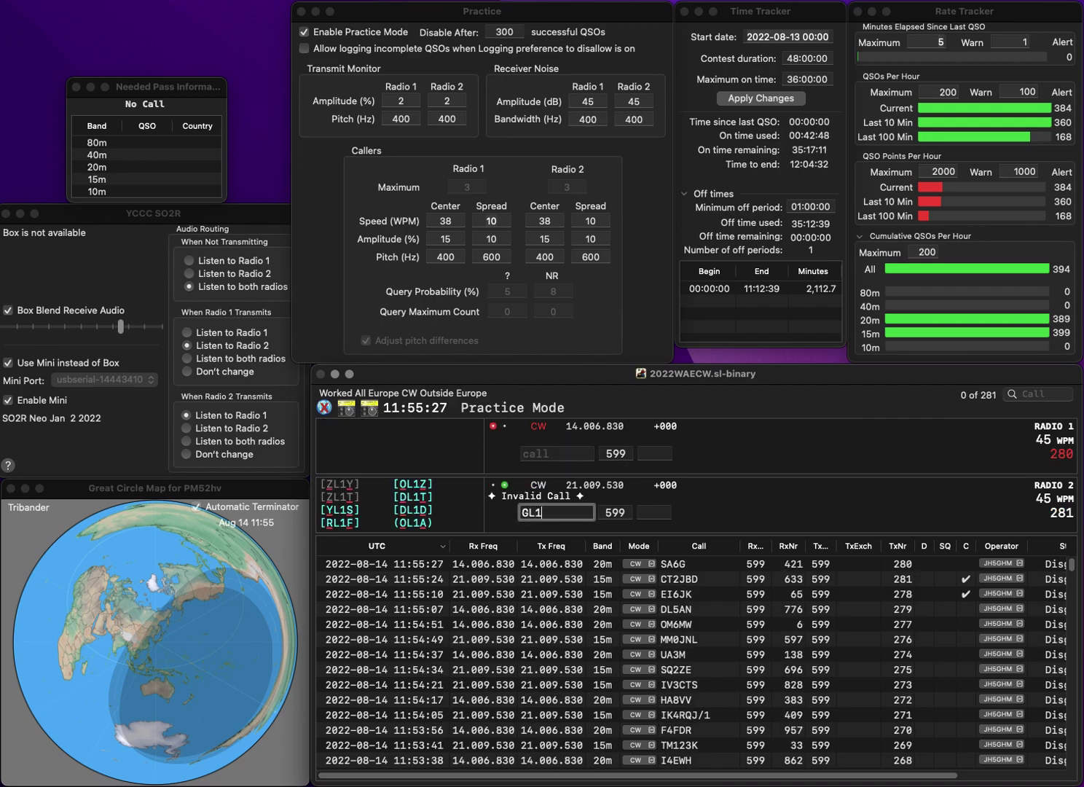
key("Left")
key("Left")
key("Left")
key("BackSpace")
type("D")
key("Return")
type("SM5LNE")
key("Return")
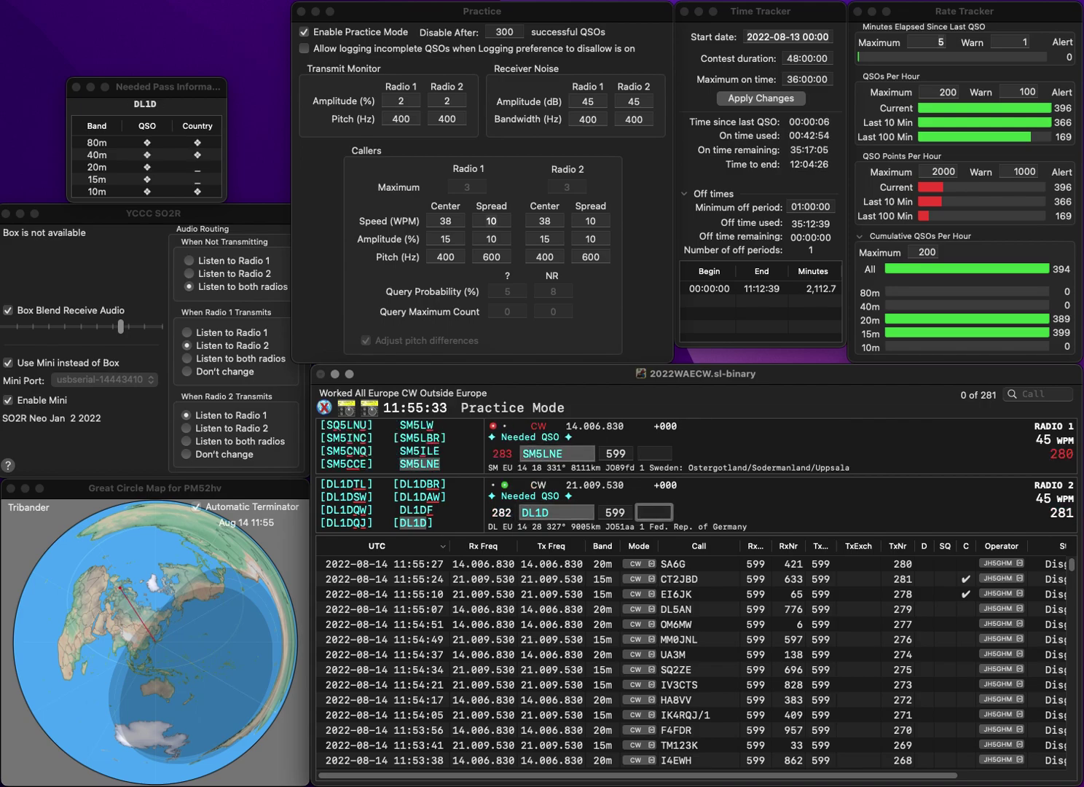
type("457")
key("Return")
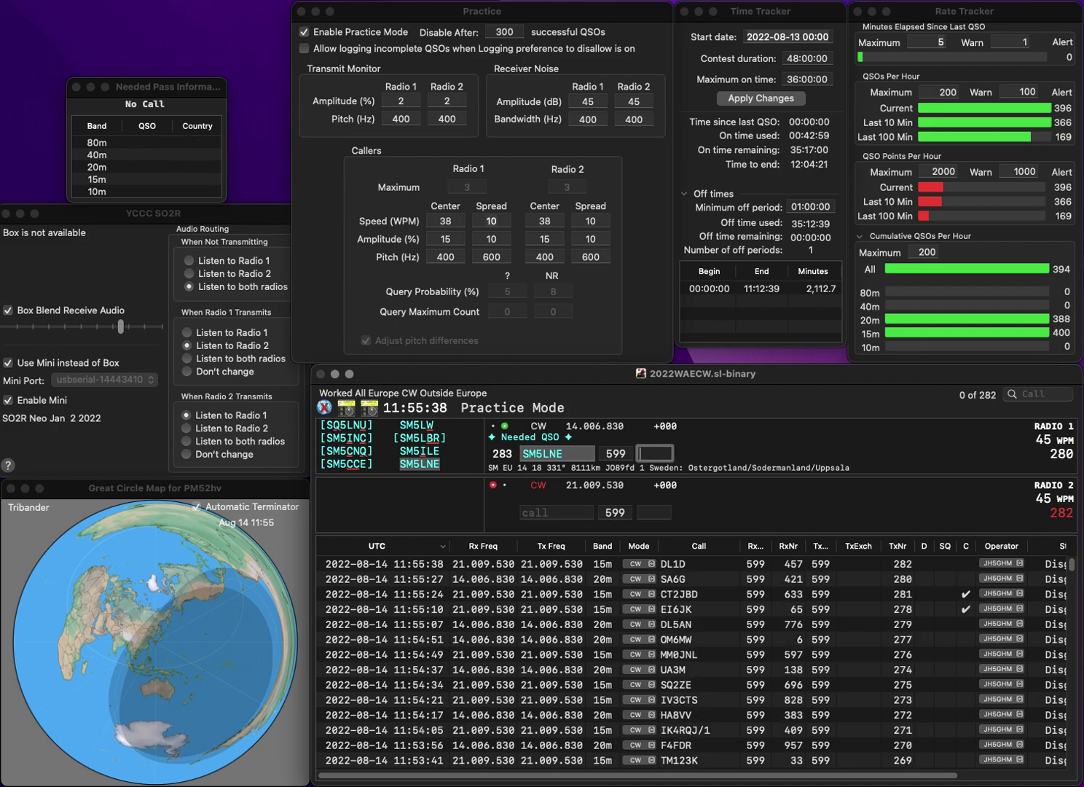
type("63")
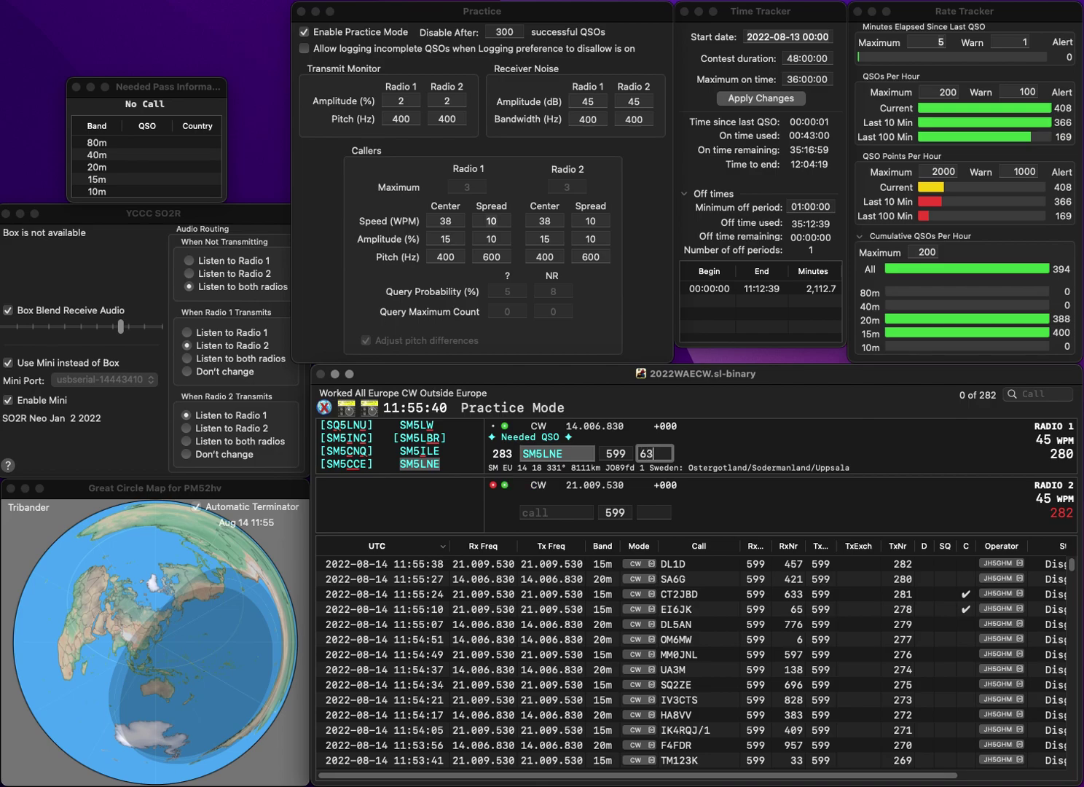
type("0")
key("Return")
type("BM")
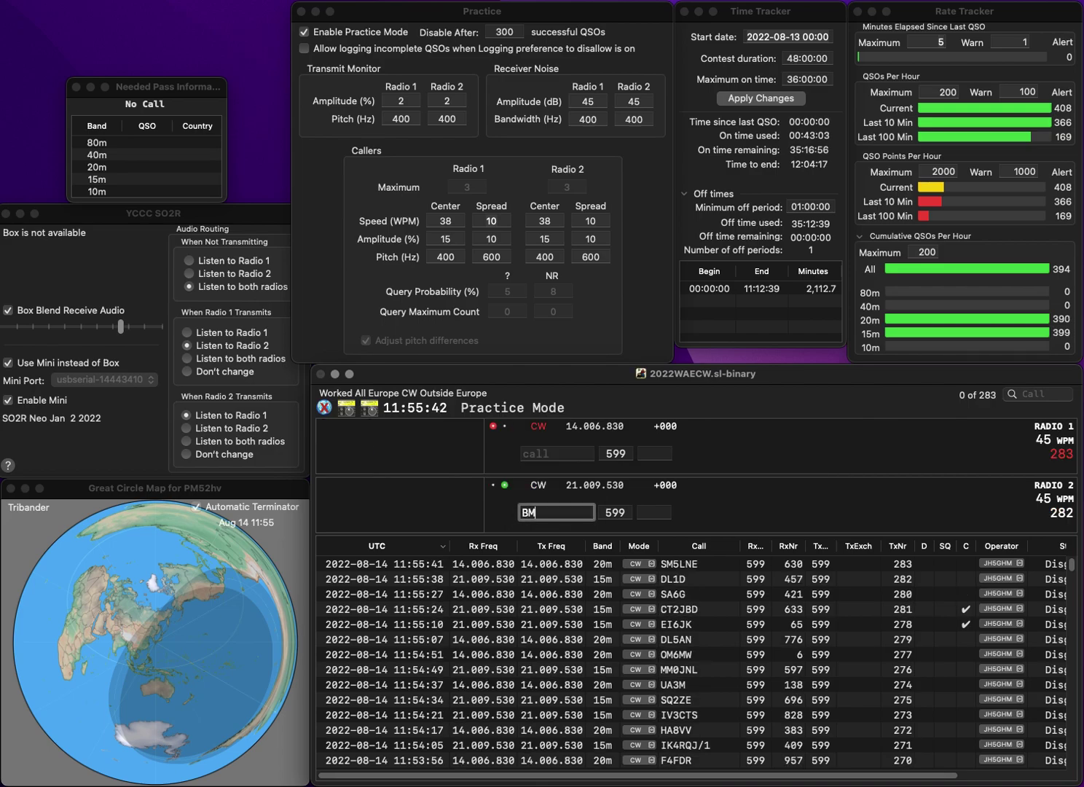
type("G")
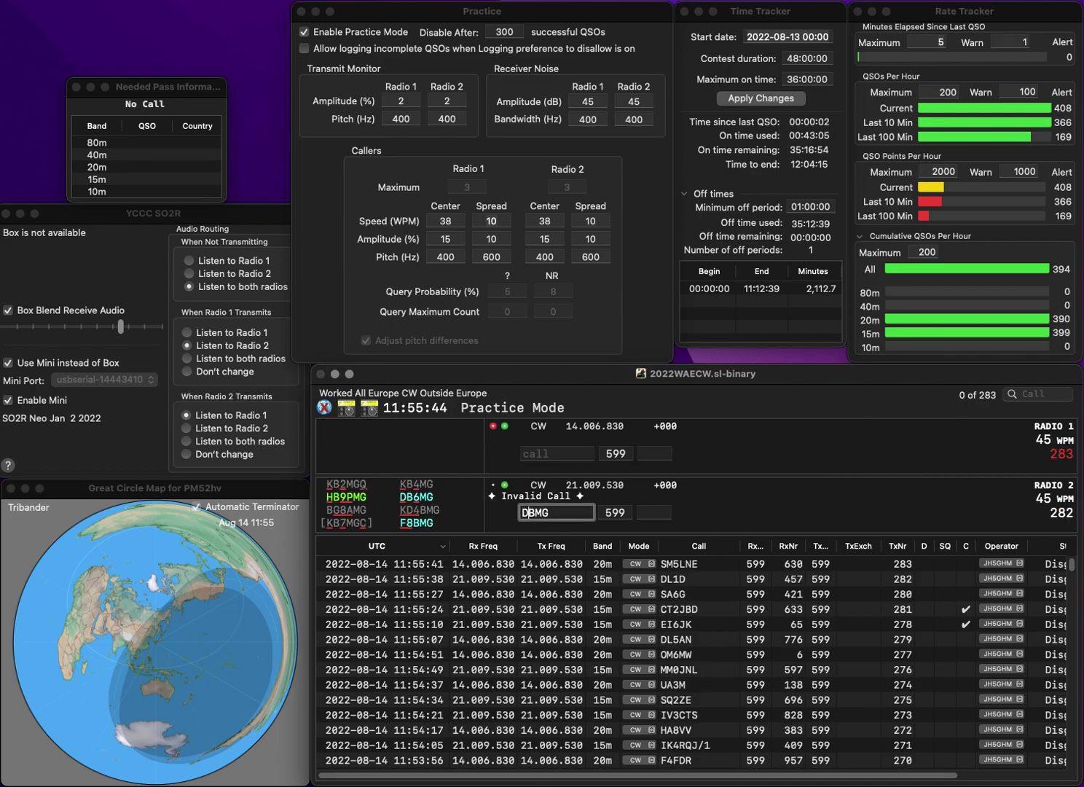
type("D")
key("Right")
type("6")
key("Return")
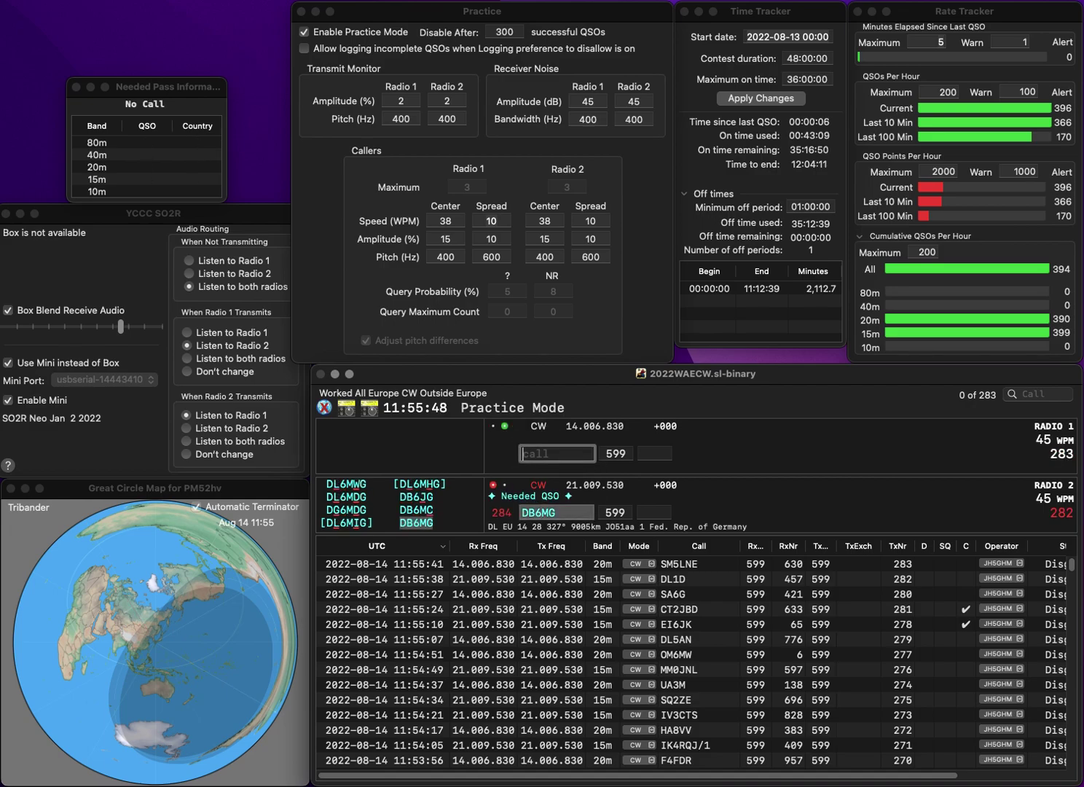
type("L9M")
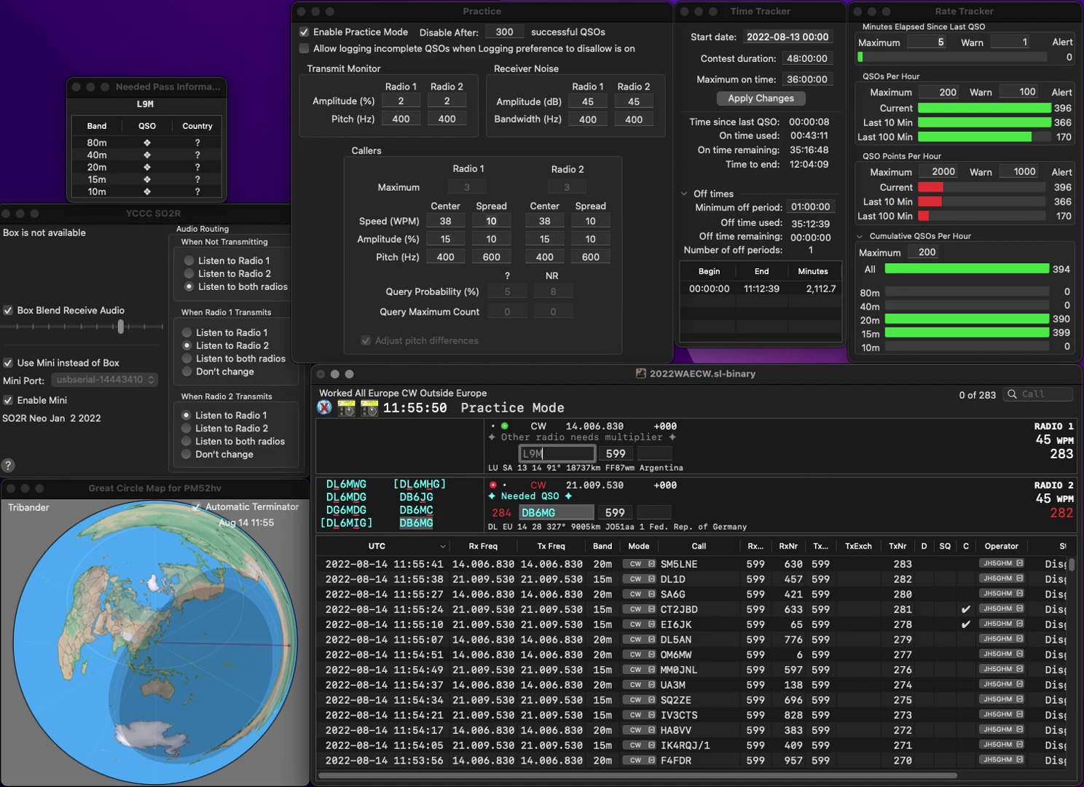
type("KND")
key("Return")
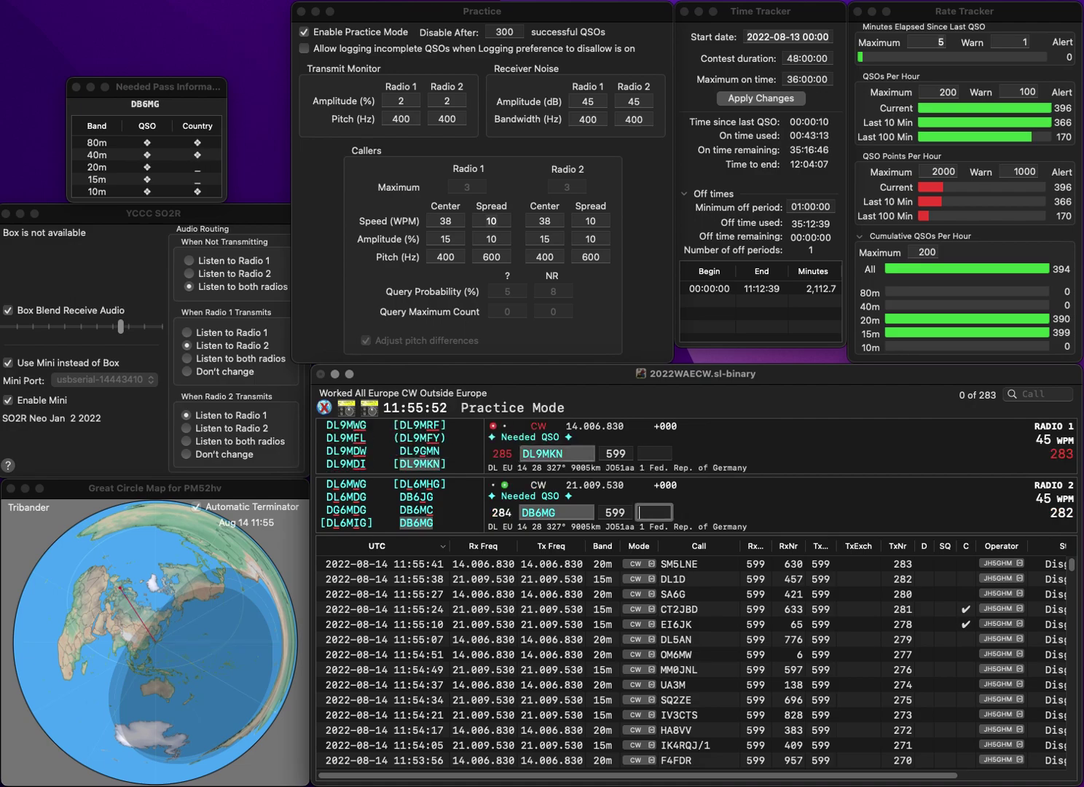
type("678")
key("Return")
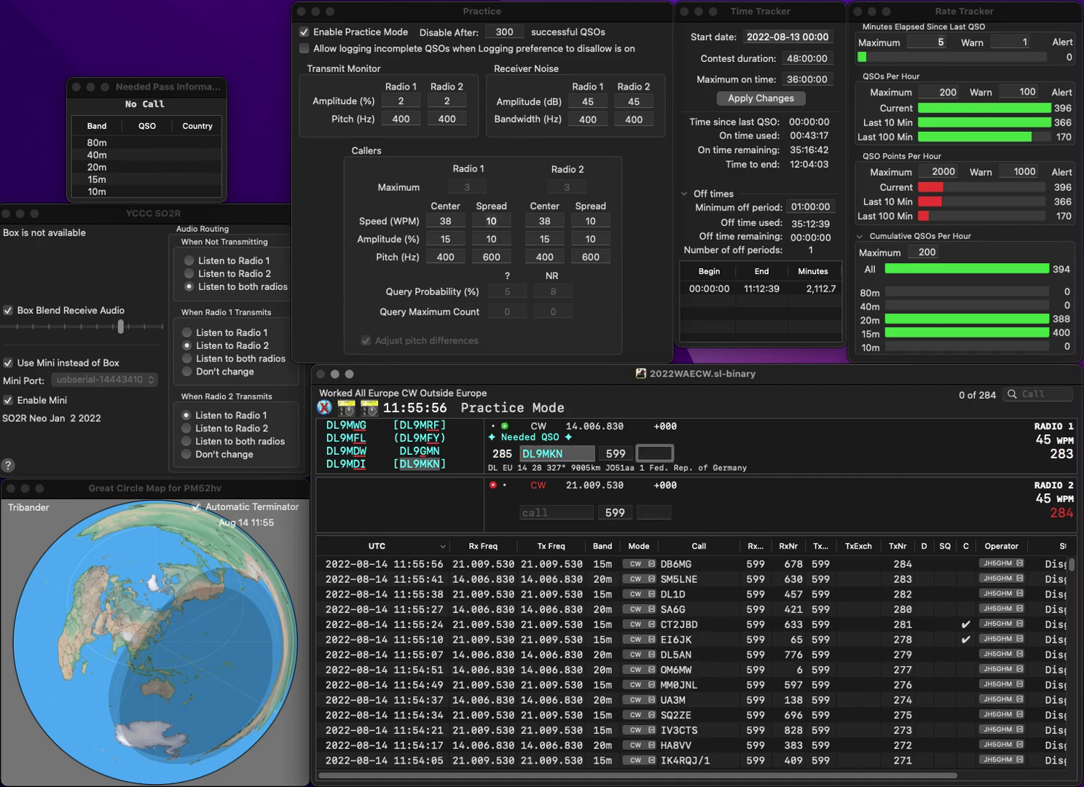
type("190")
key("Return")
Step: Answer ON7HB on Radio 2 and OK1FIA on Radio 1
type("ON7HB")
key("Return")
type("OK1UIA")
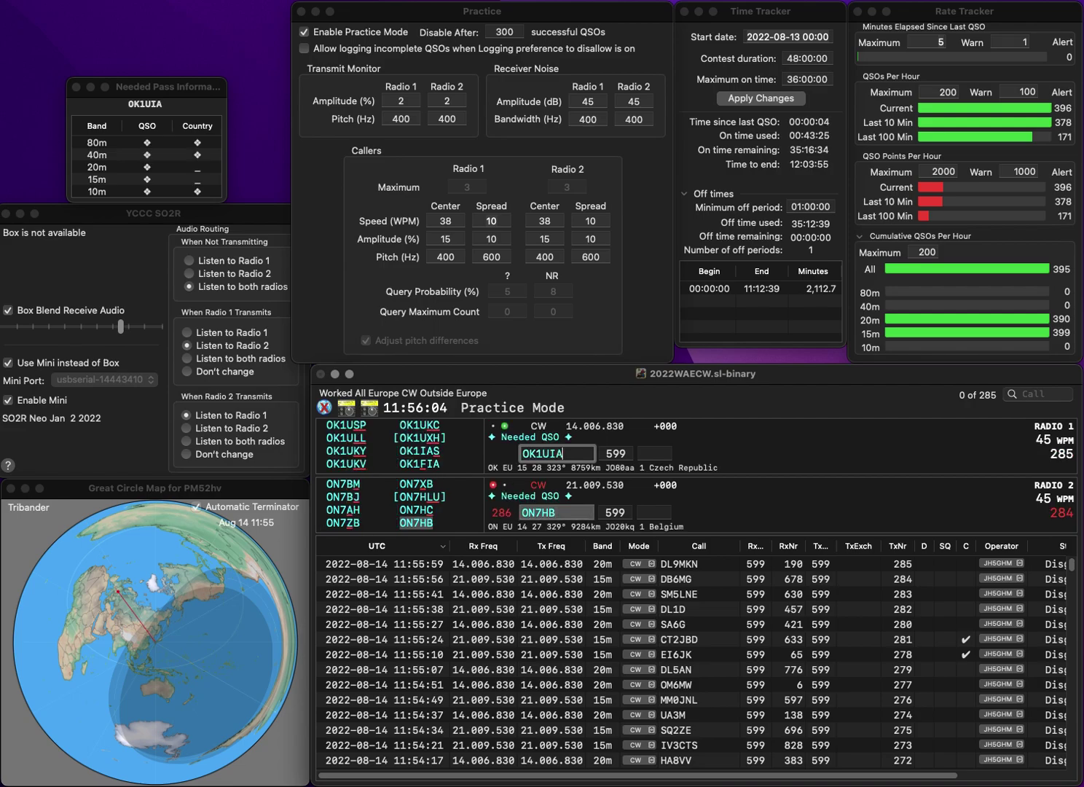
key("Left")
key("BackSpace")
type("F")
key("Return")
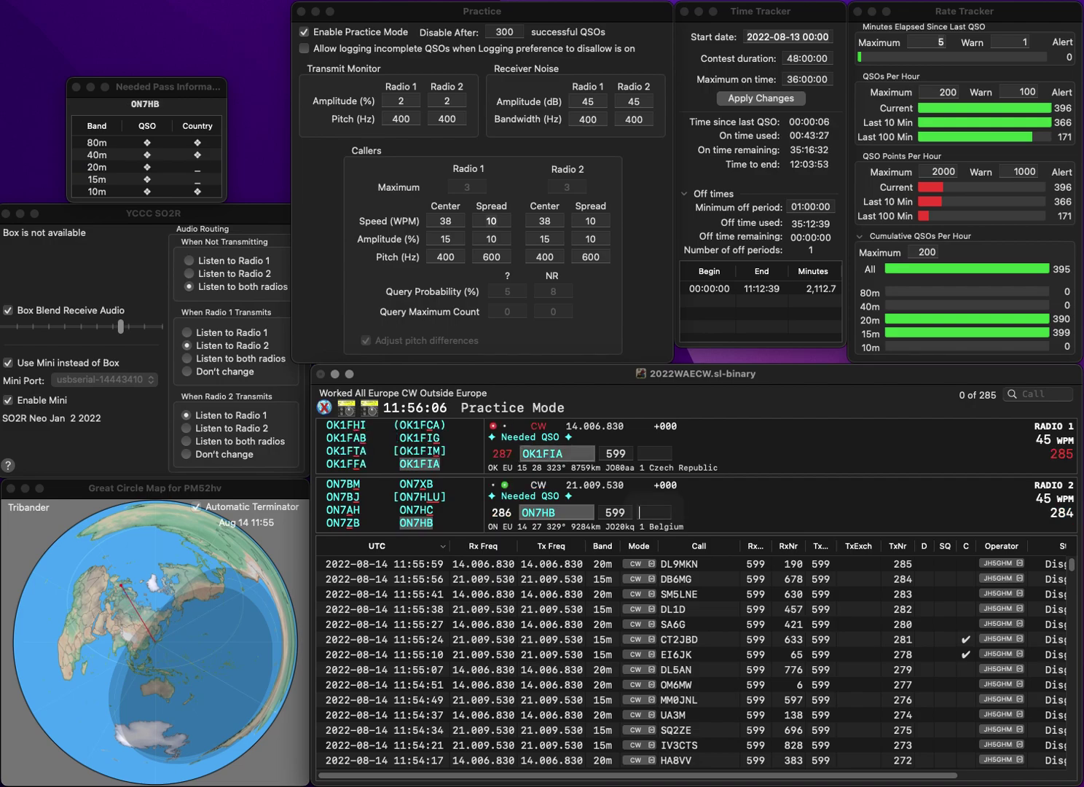
type("661")
key("Return")
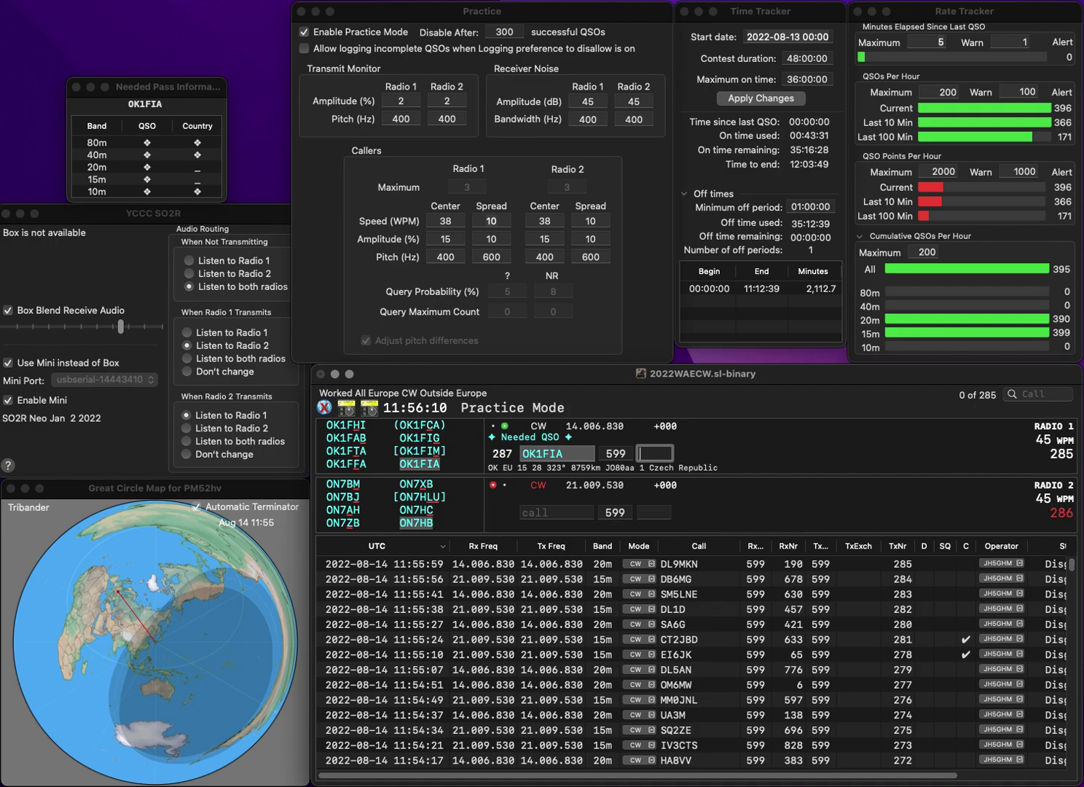
type("190")
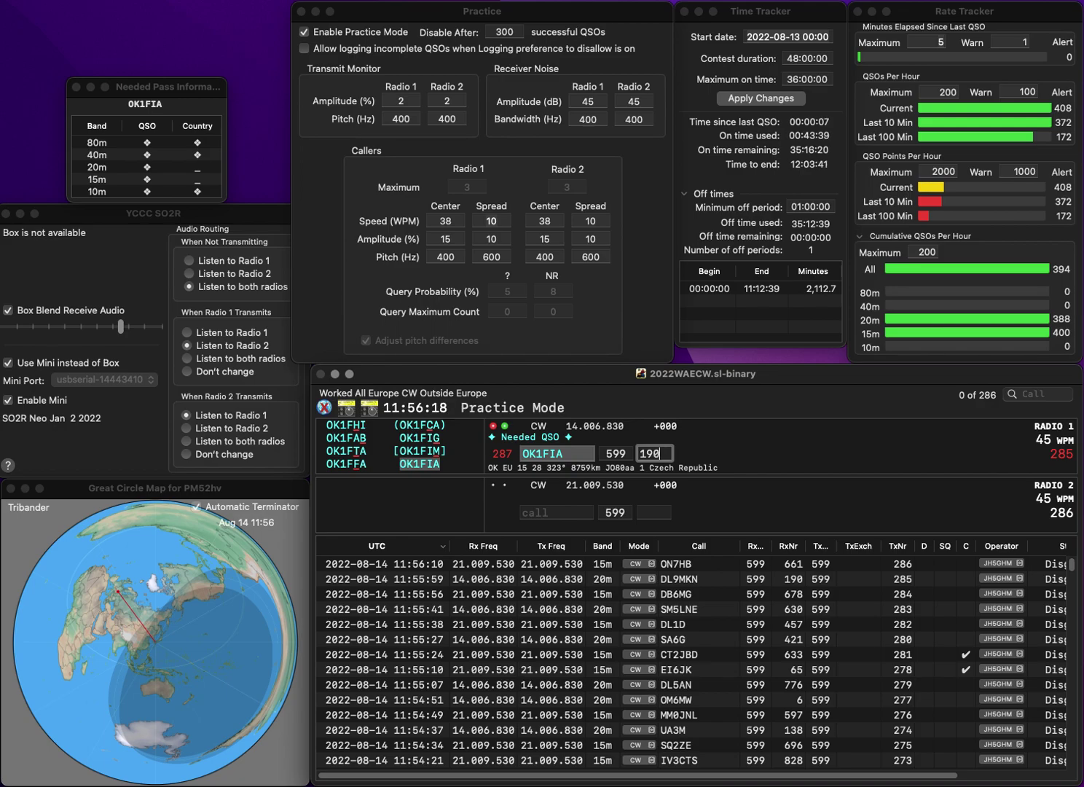
key("Return")
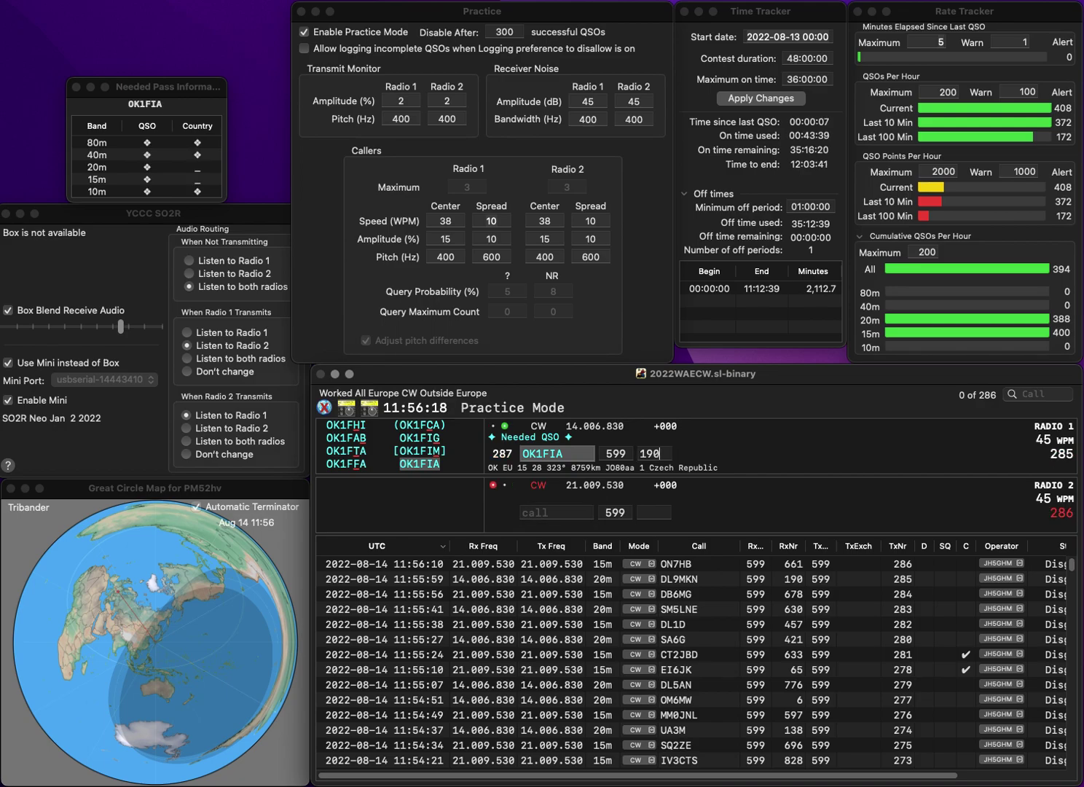
type("OZ")
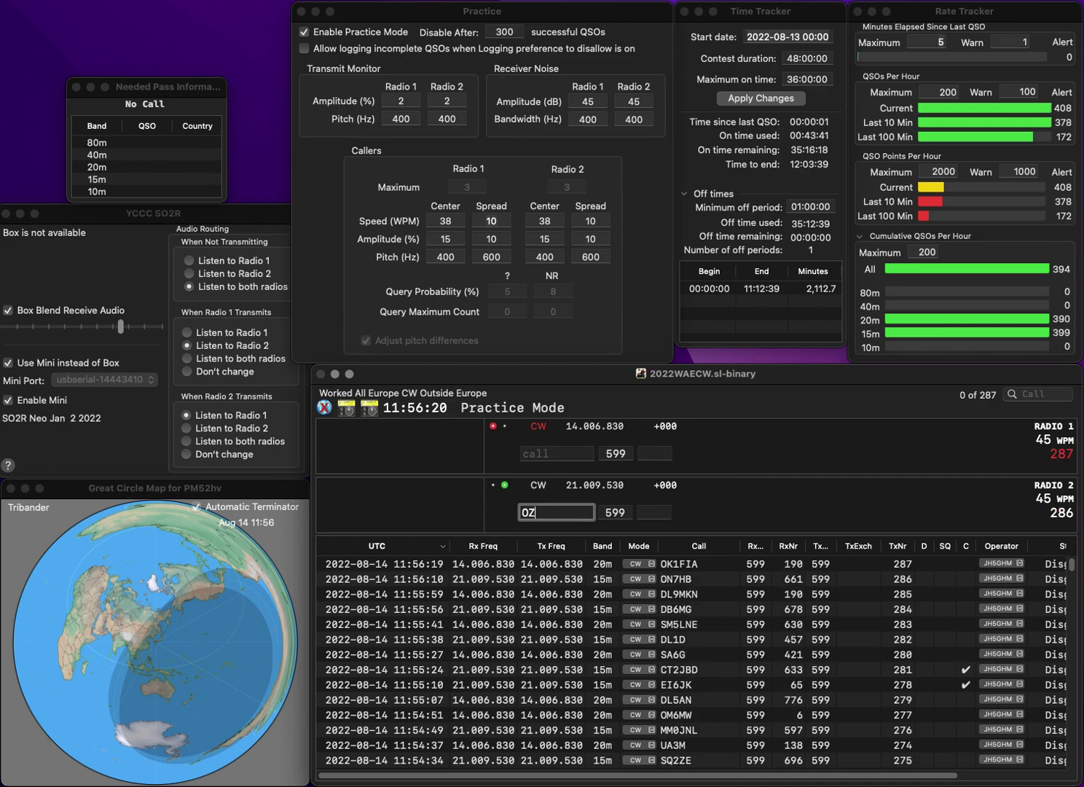
type("50Q")
key("Return")
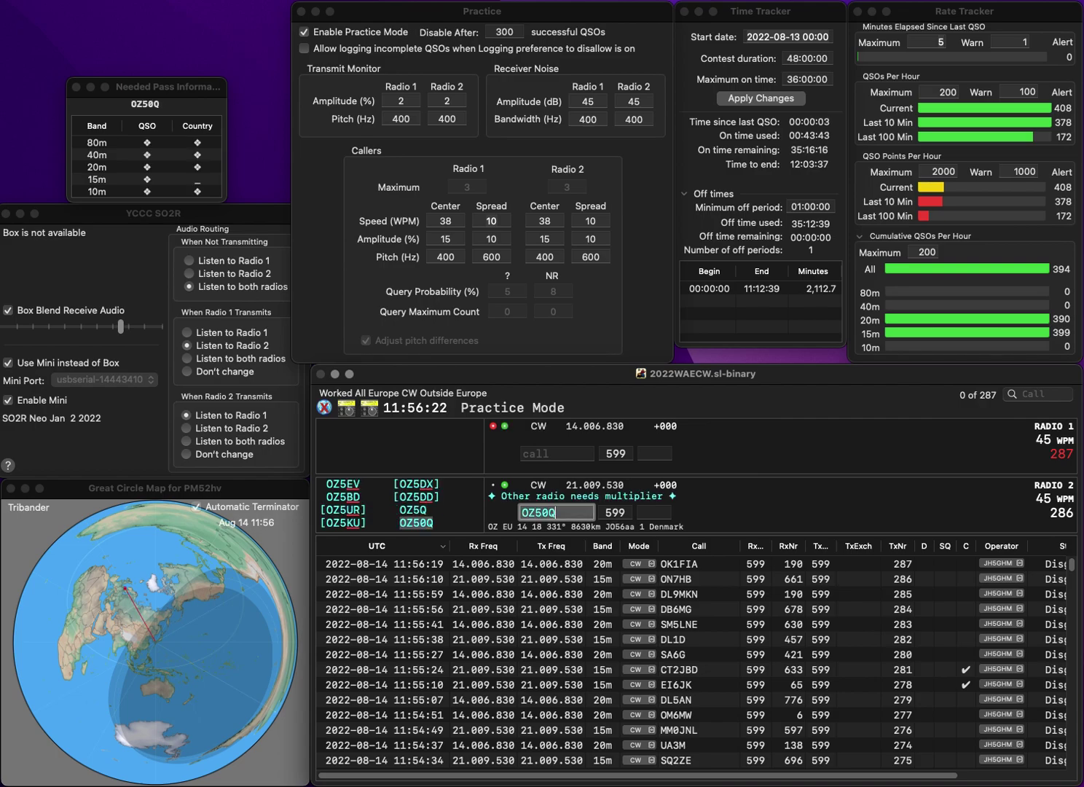
type("G4LSX")
key("Return")
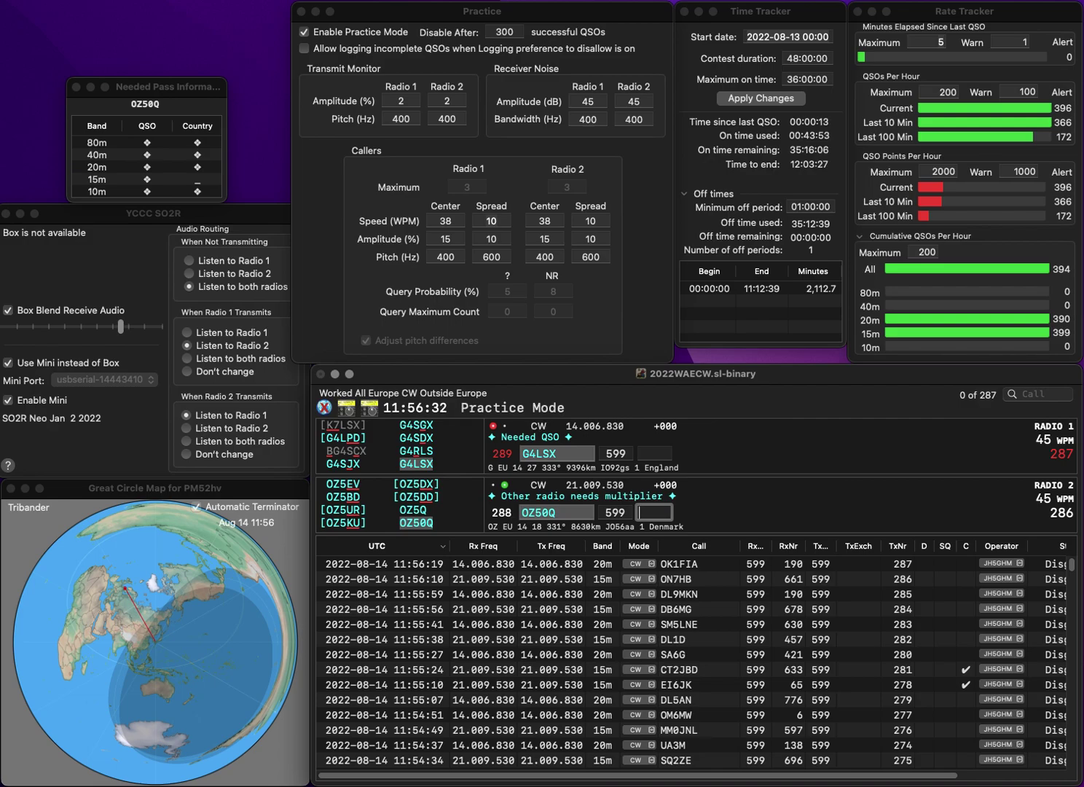
Step: Log OZ50Q on Radio 2 with received number 987
type("87")
key("Return")
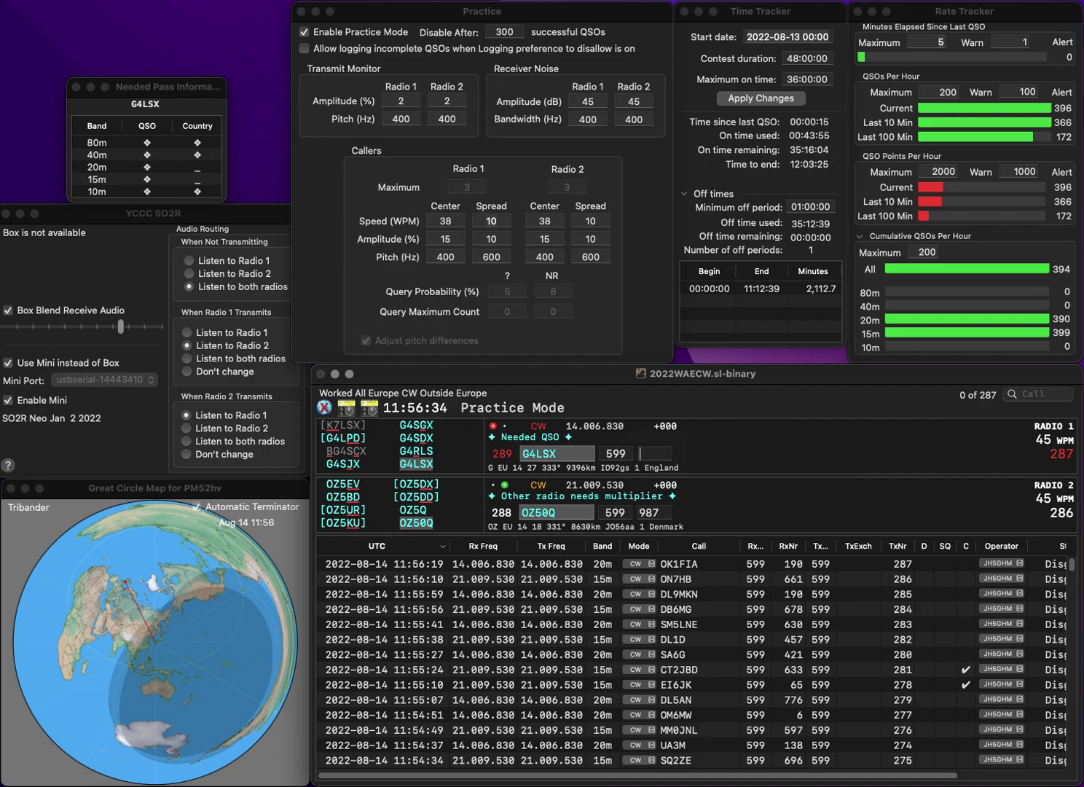
type("340")
key("Return")
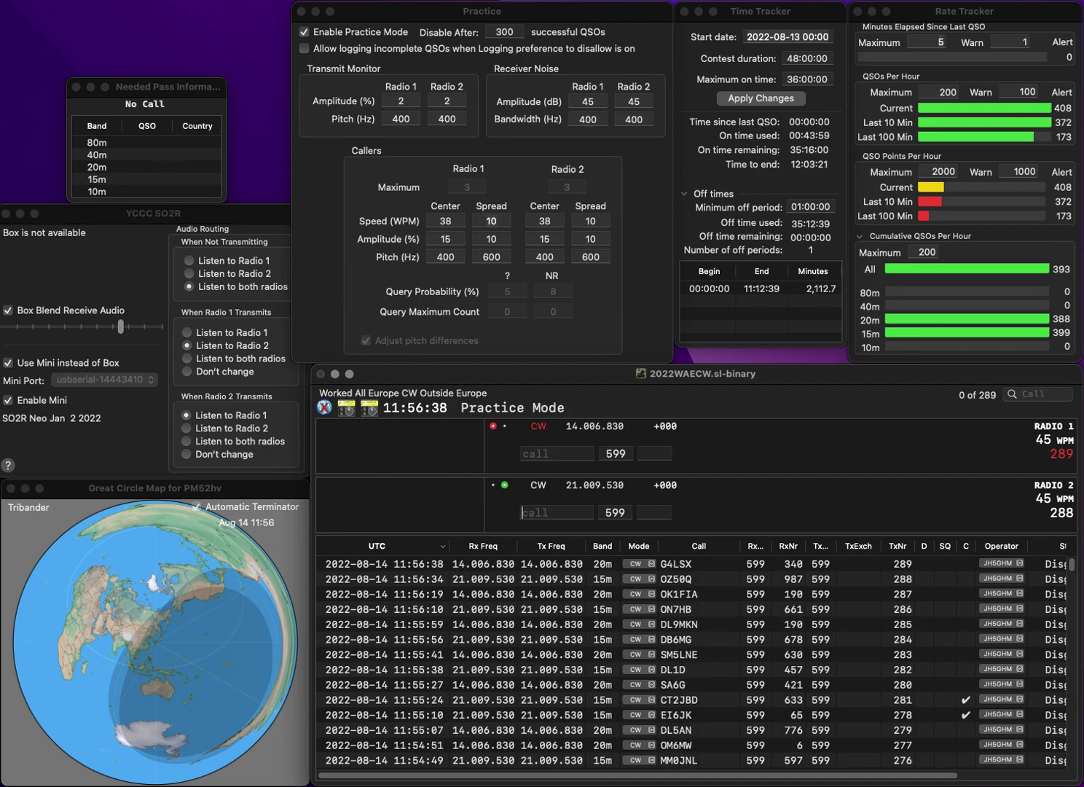
type("4ARI")
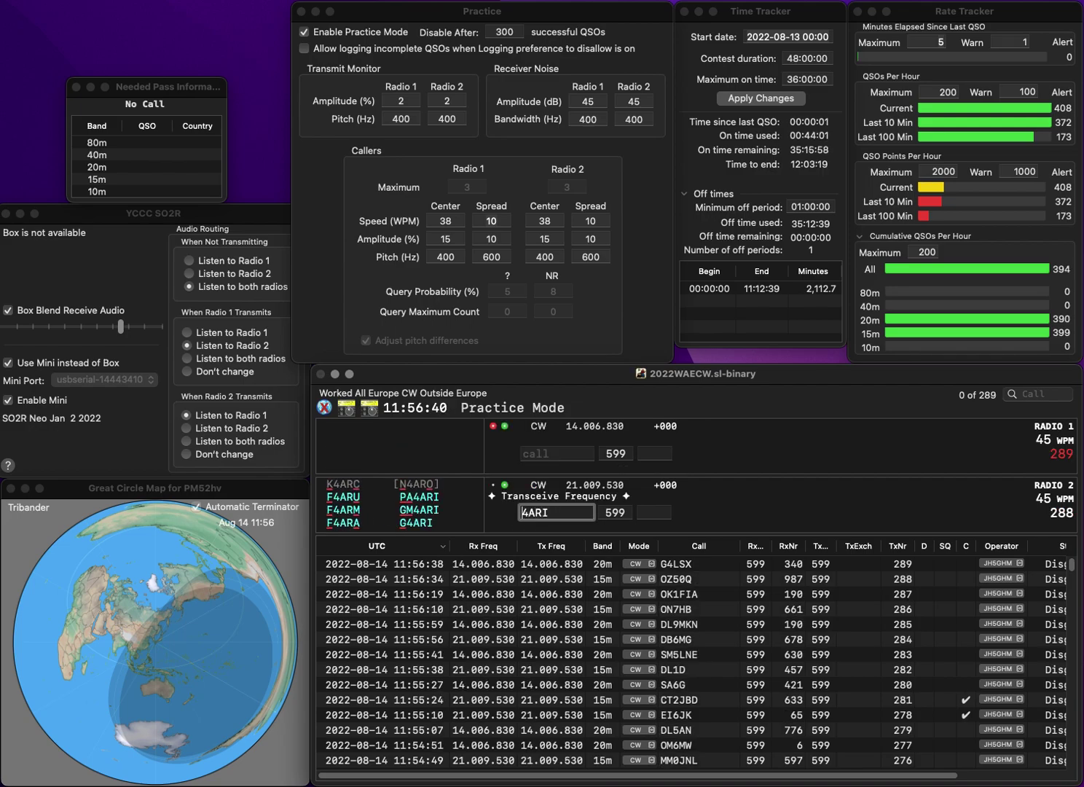
key("Home")
type("G")
key("Return")
type("L")
key("BackSpace")
type("PE1EWR")
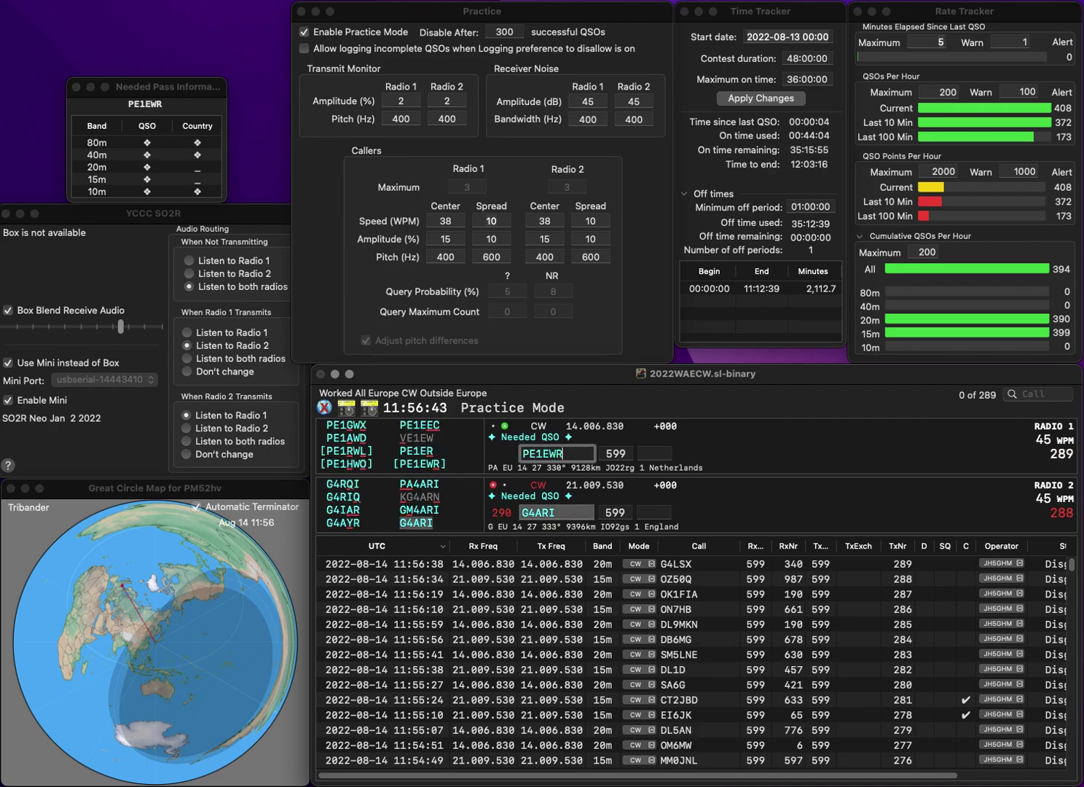
key("Return")
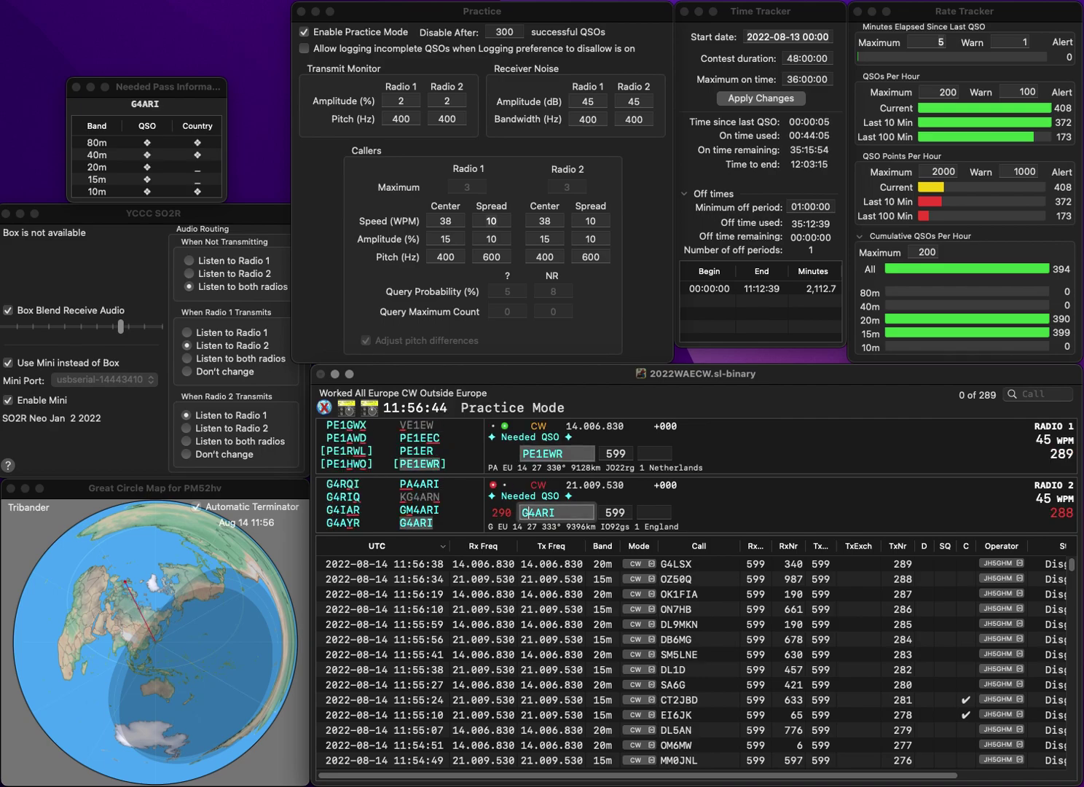
type("PA4ARI")
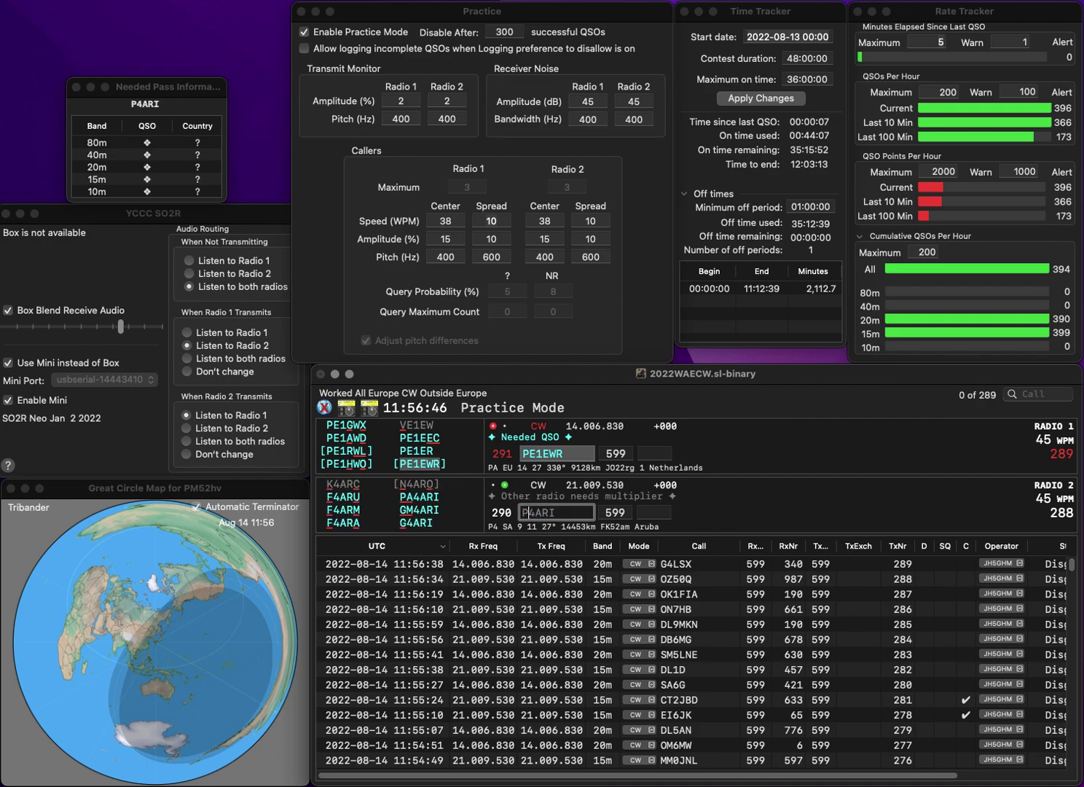
key("Return")
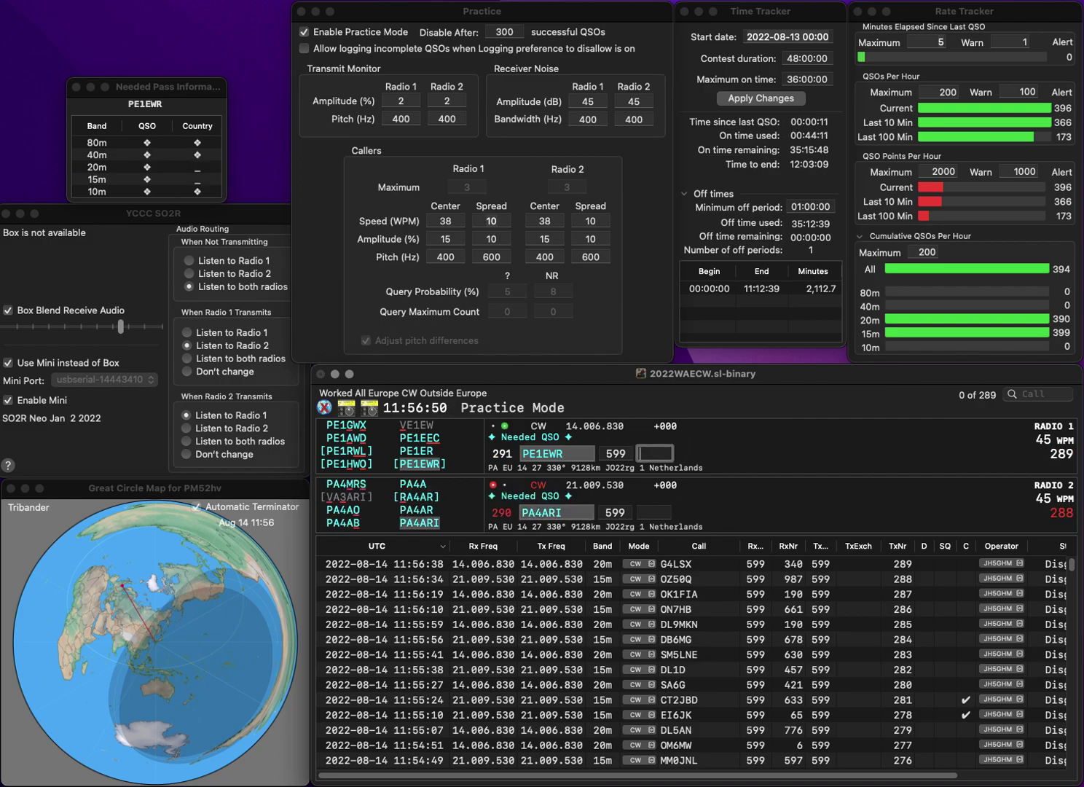
type("174")
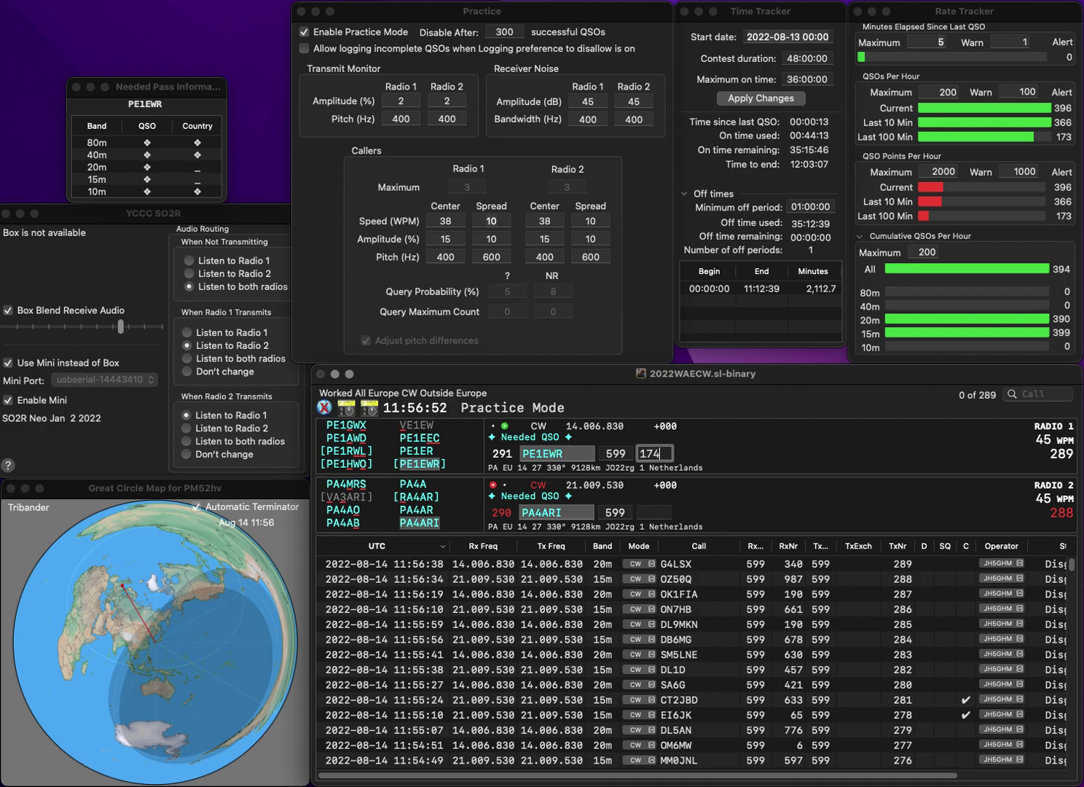
key("Return")
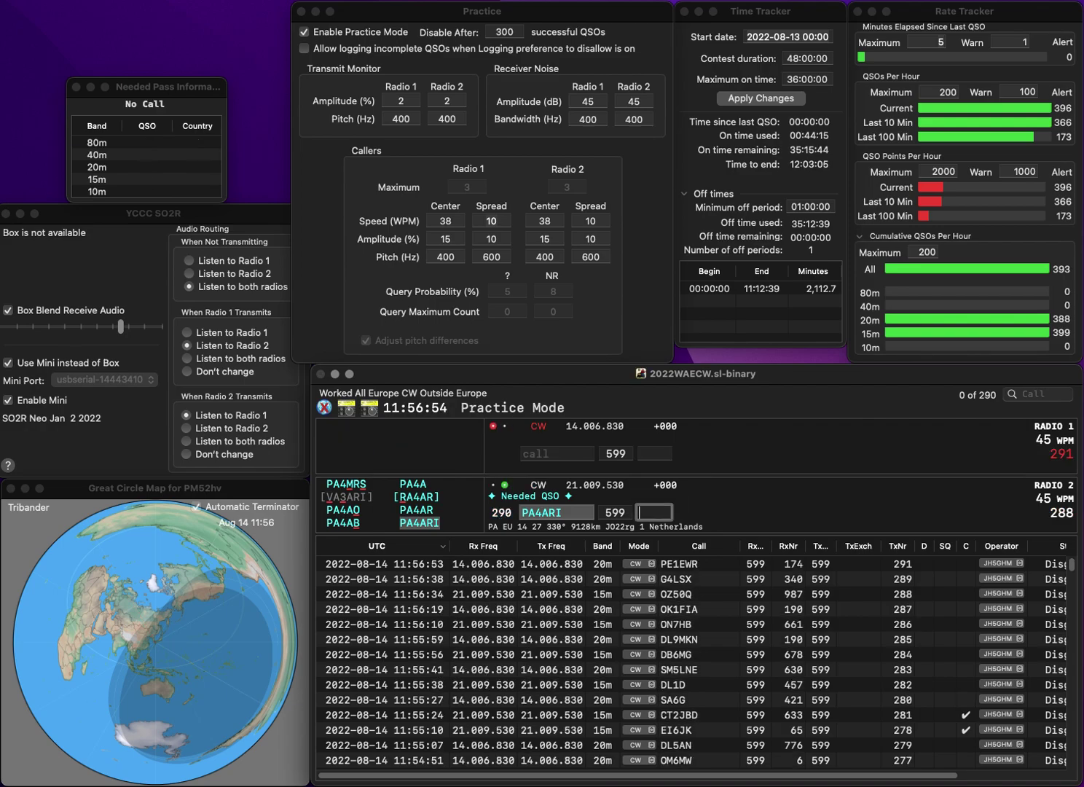
type("7")
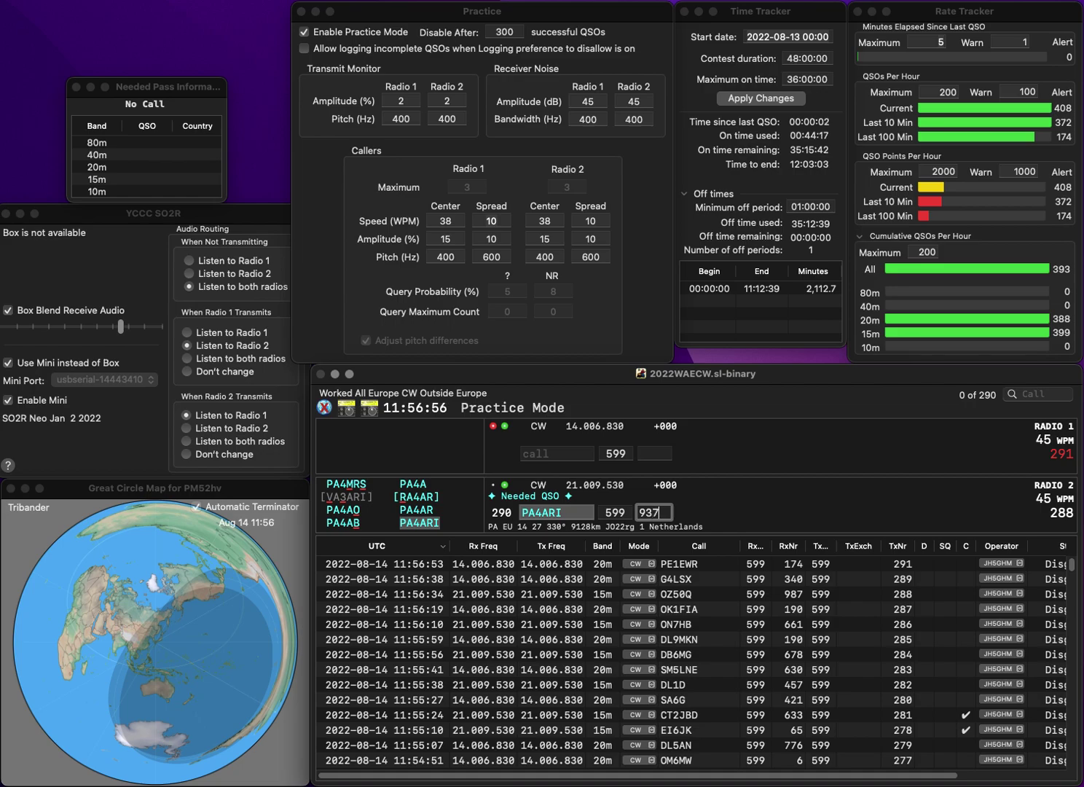
key("Return")
Step: Answer R2BMN on Radio 1 and DF2AK on Radio 2
type("2BMN")
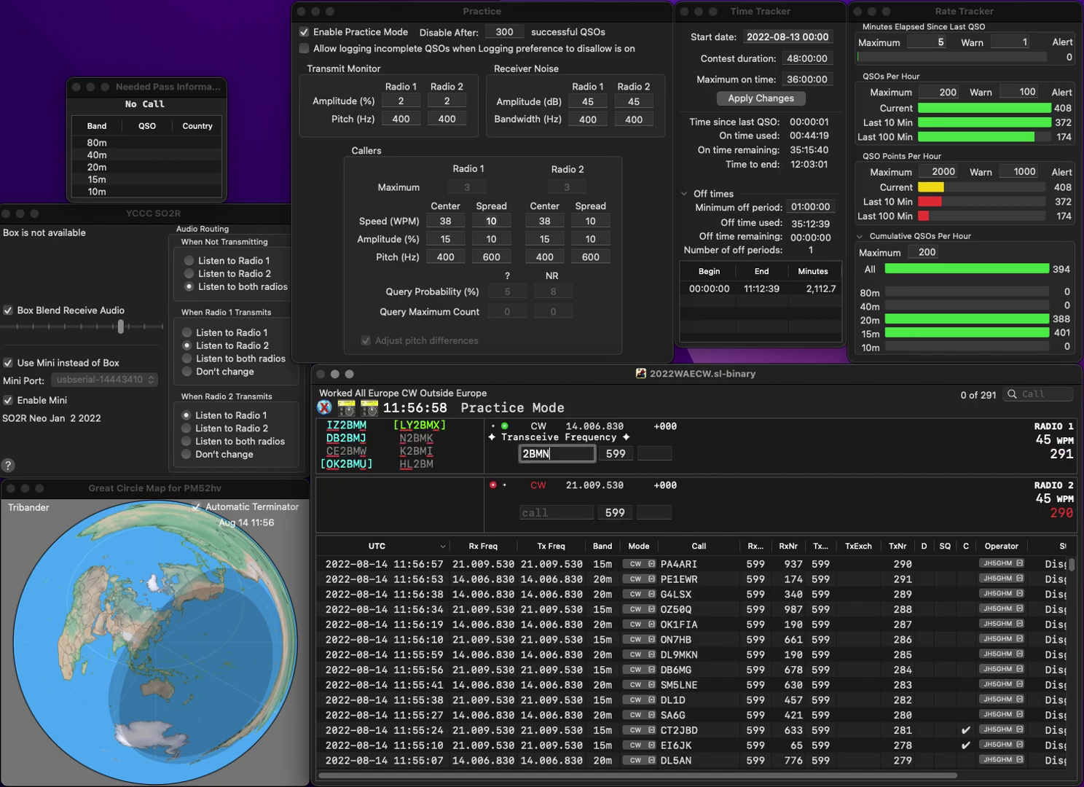
key("Return")
type("DF2AK")
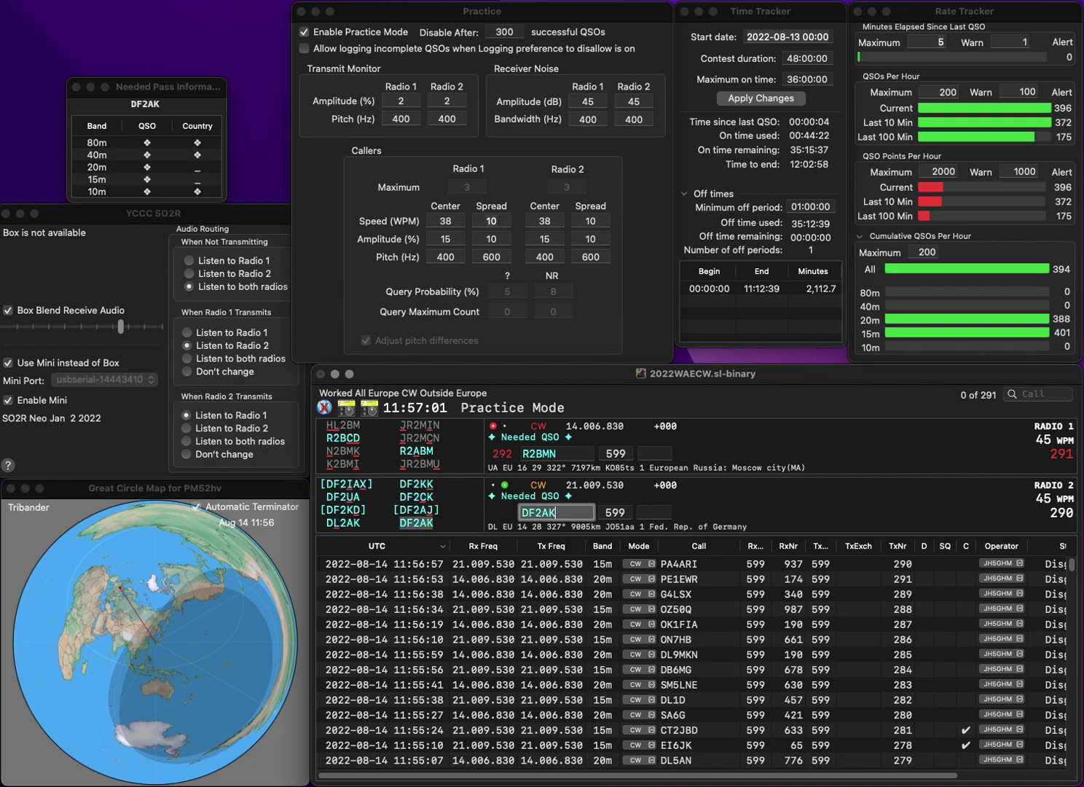
key("Return")
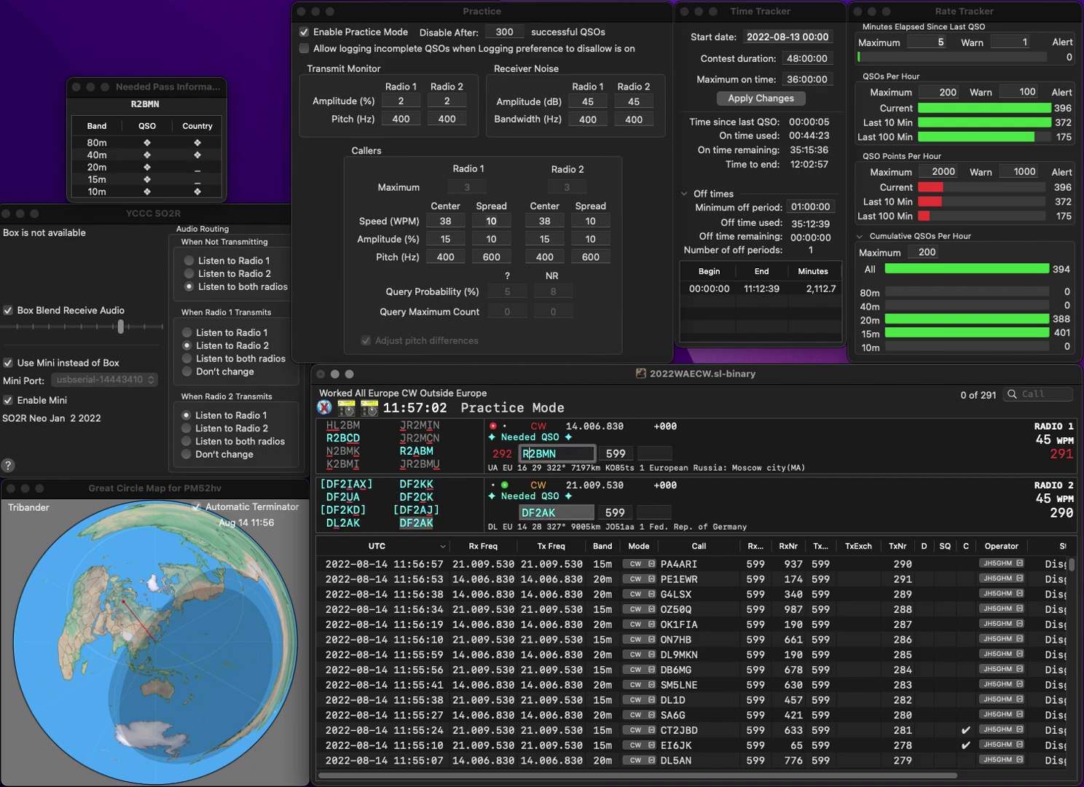
Step: Correct the Radio 1 call to R2DMD and send the exchange to that station
key("BackSpace")
key("BackSpace")
key("BackSpace")
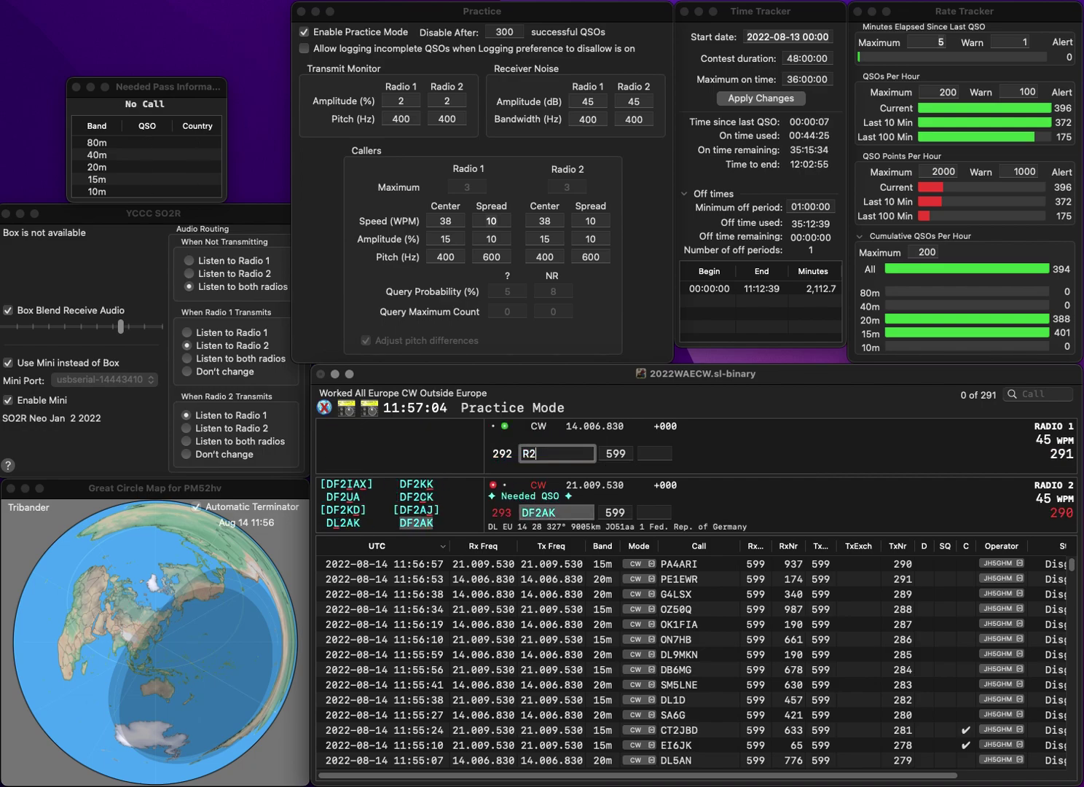
type("DMD")
key("space")
key("Return")
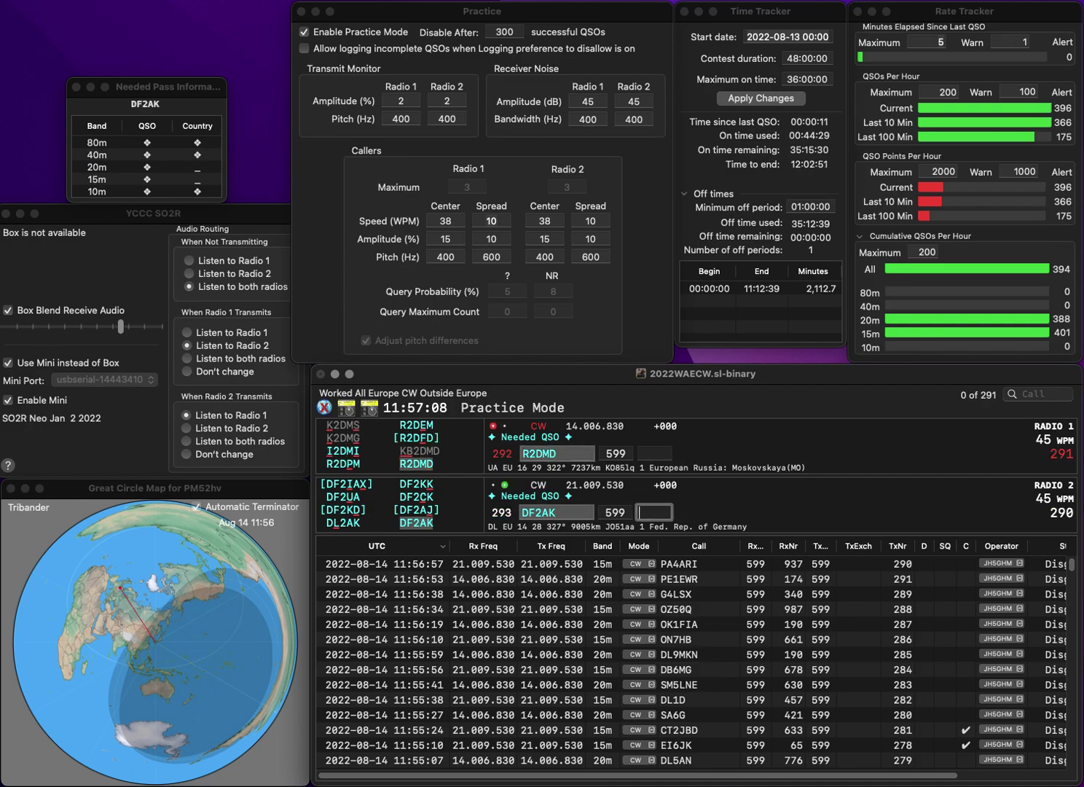
Step: Log DF2AK on Radio 2 with received number 238 and R2DMD on Radio 1 with received number 663
type("238")
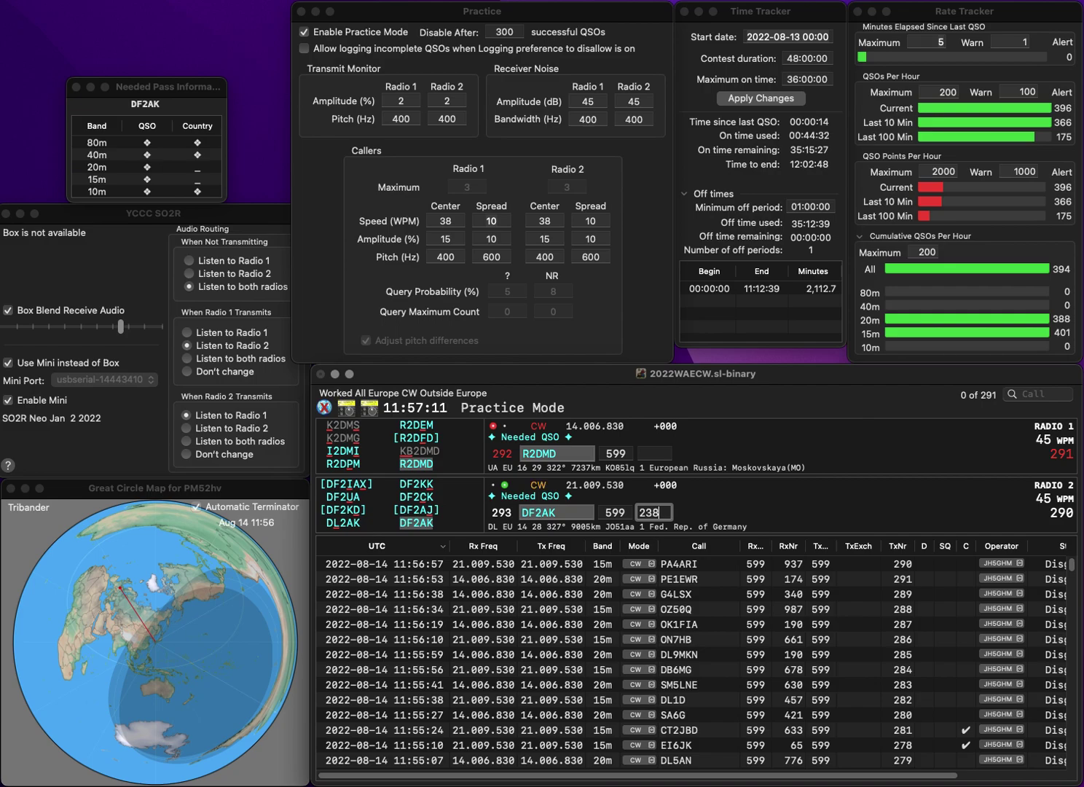
key("Return")
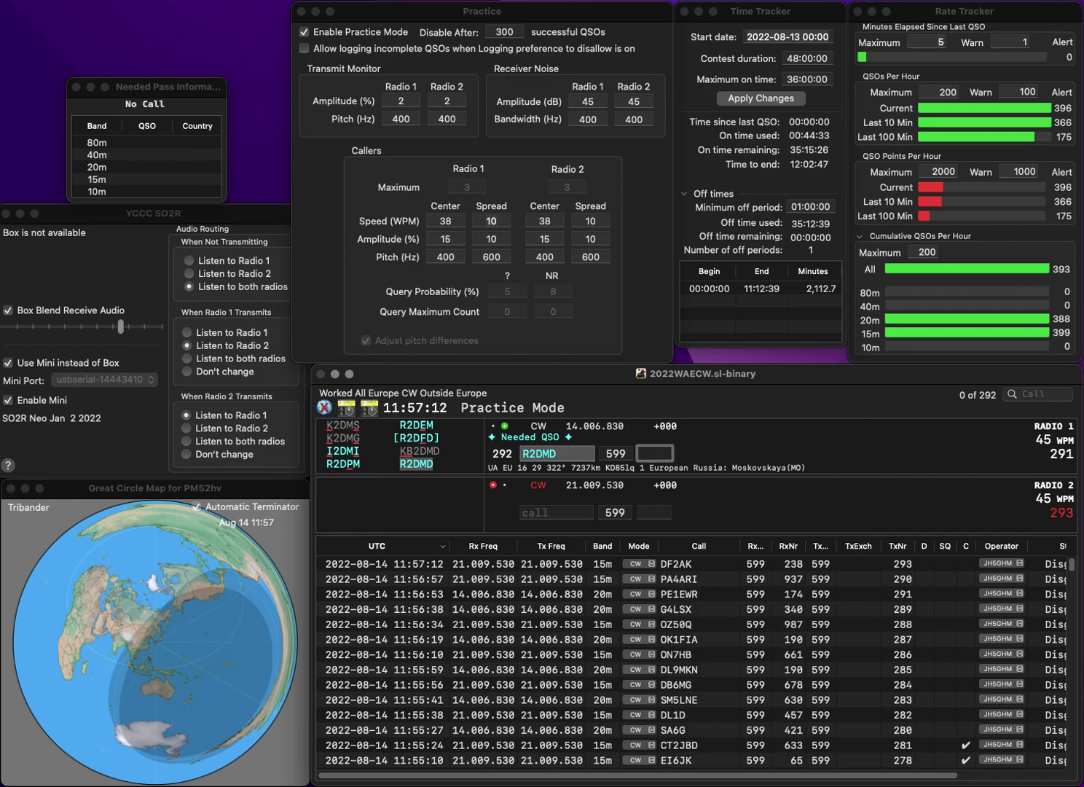
type("663")
key("Return")
type("K4AA")
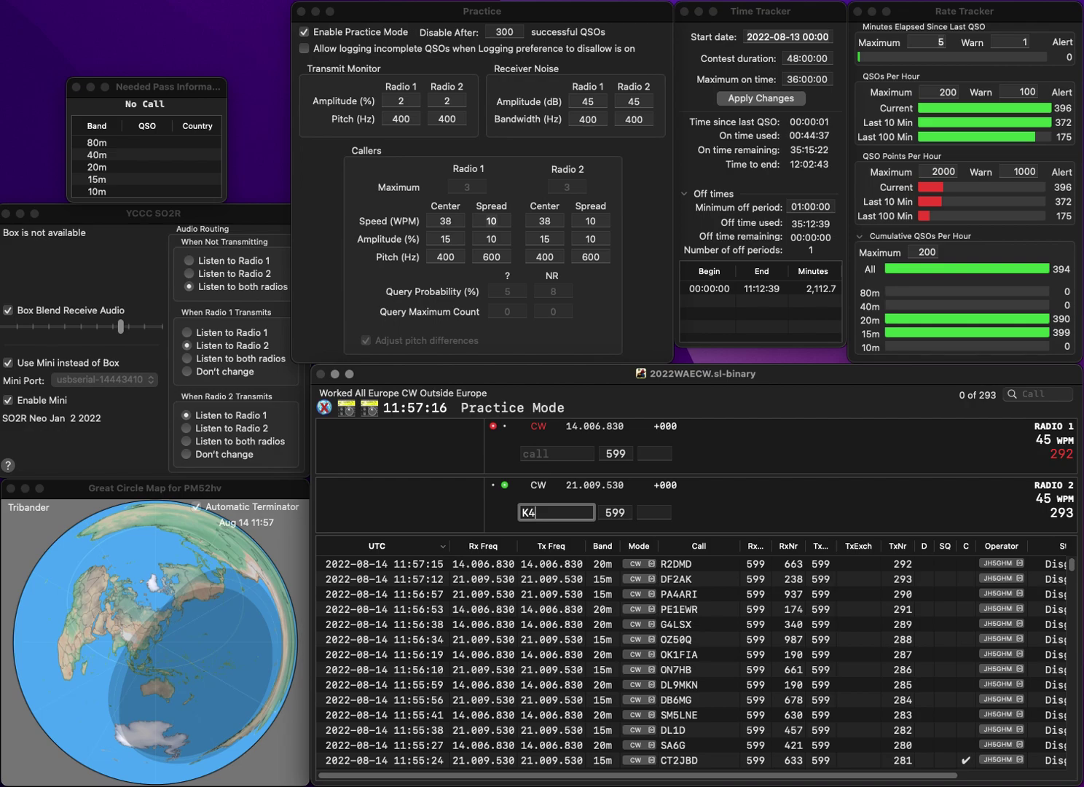
key("Home")
type("D")
key("Return")
type("LA5FJA")
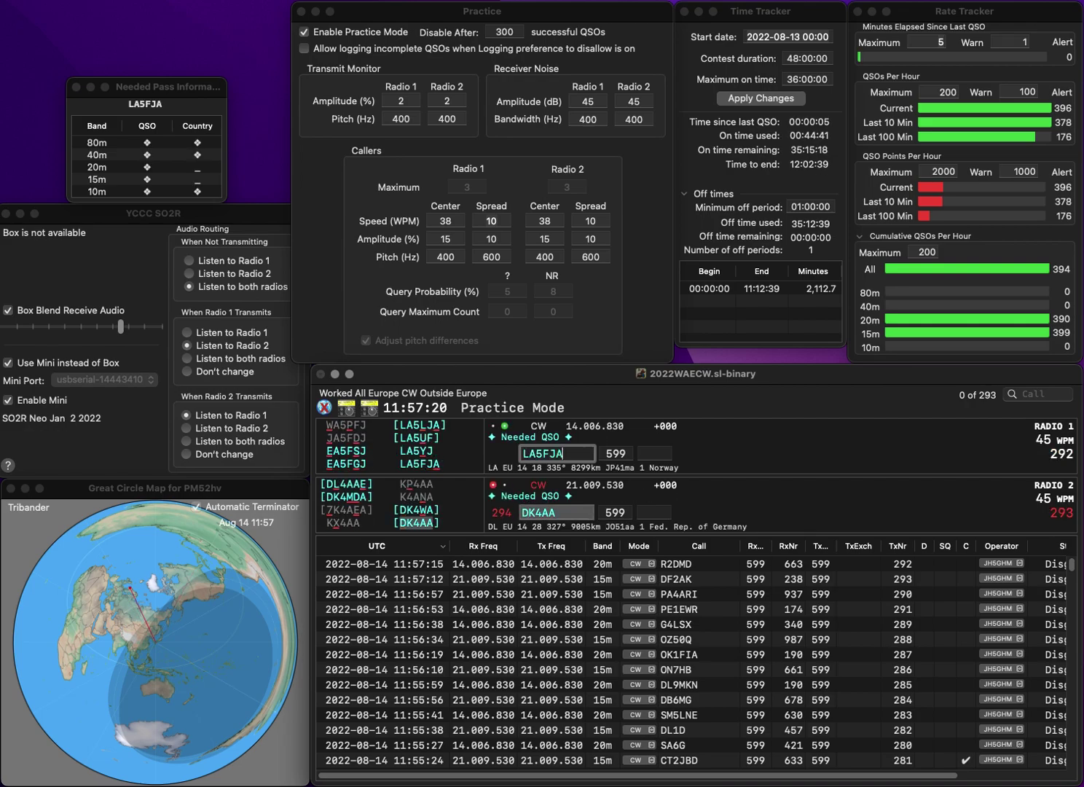
key("Return")
key("Tab")
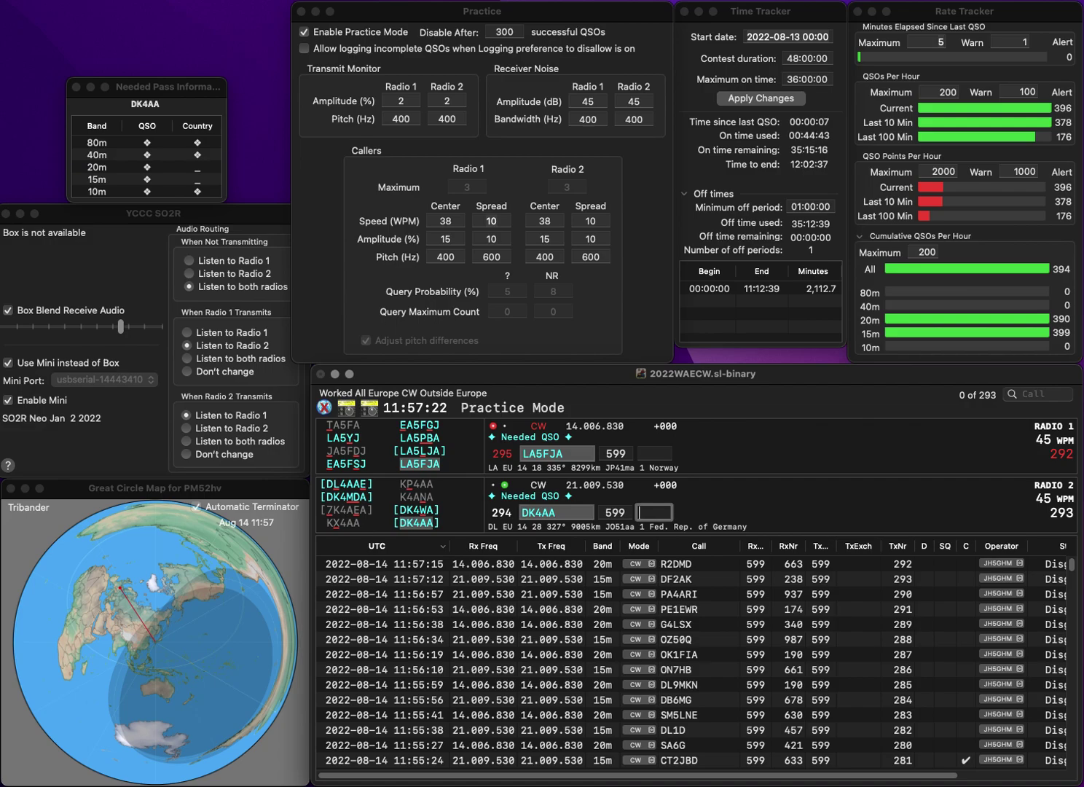
type("485")
key("Return")
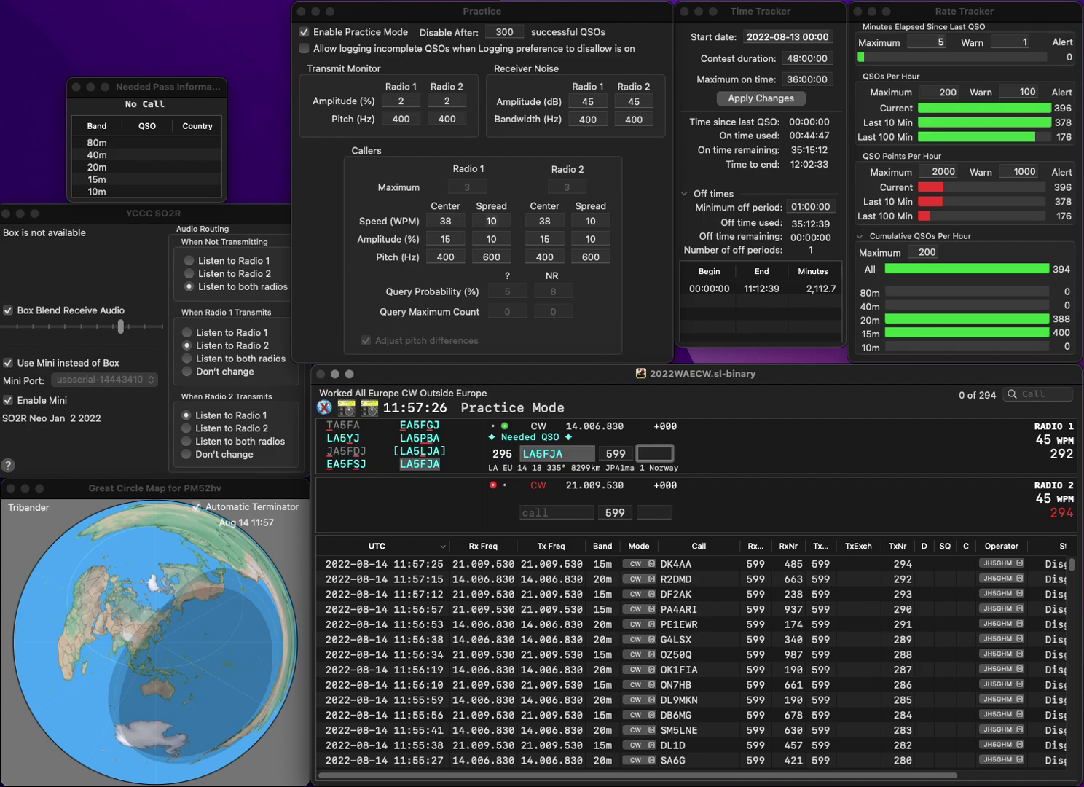
type("16")
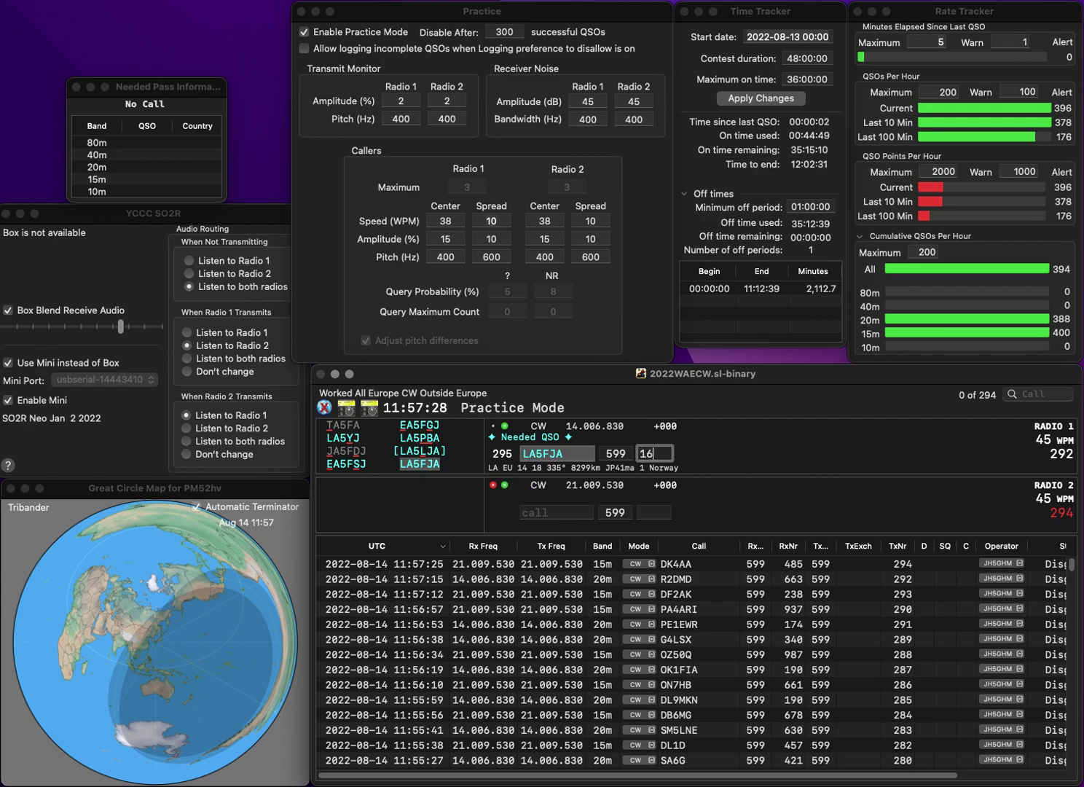
type("9")
key("Return")
Step: Answer PD0HMA on Radio 2 and DL1ABR on Radio 1
type("0H")
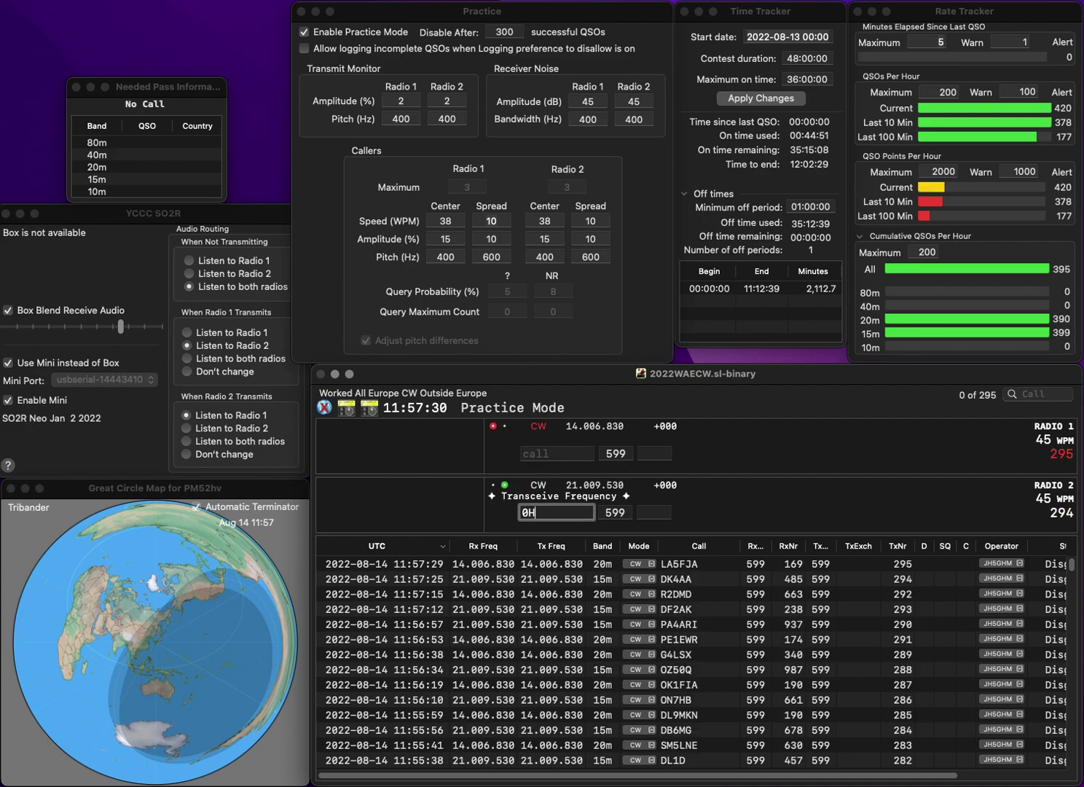
type("MA")
key("Return")
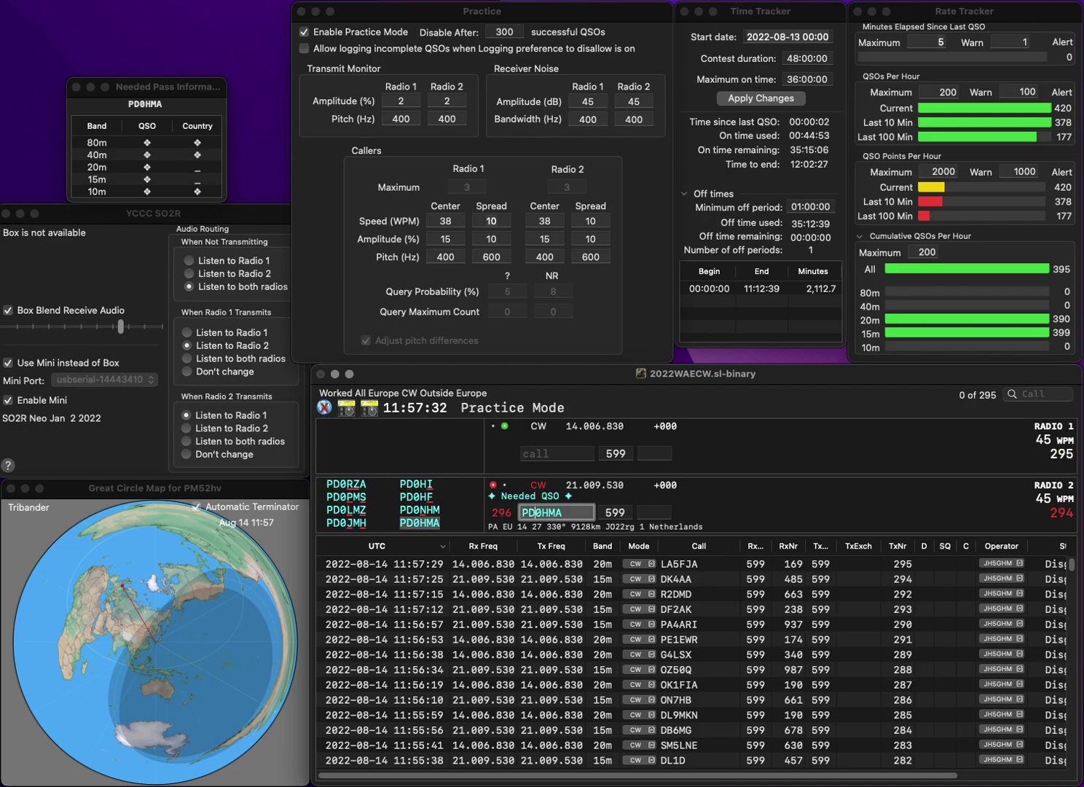
type("DL1ADR")
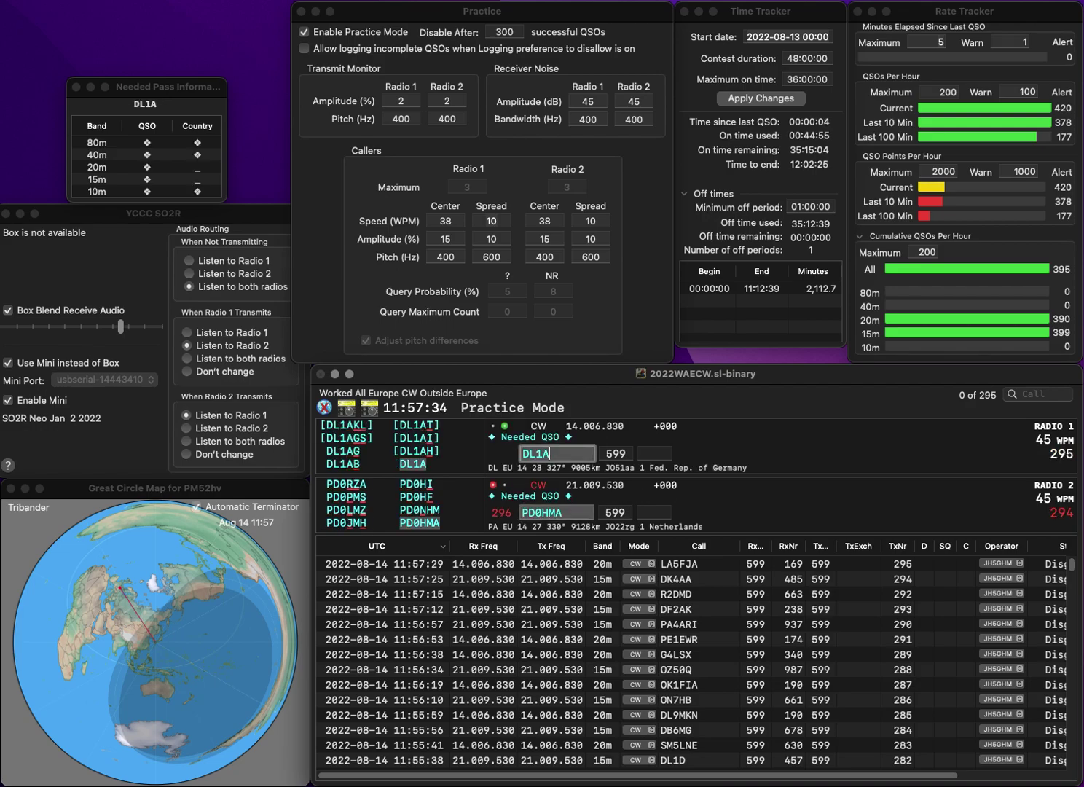
key("BackSpace")
key("BackSpace")
type("BR")
key("Return")
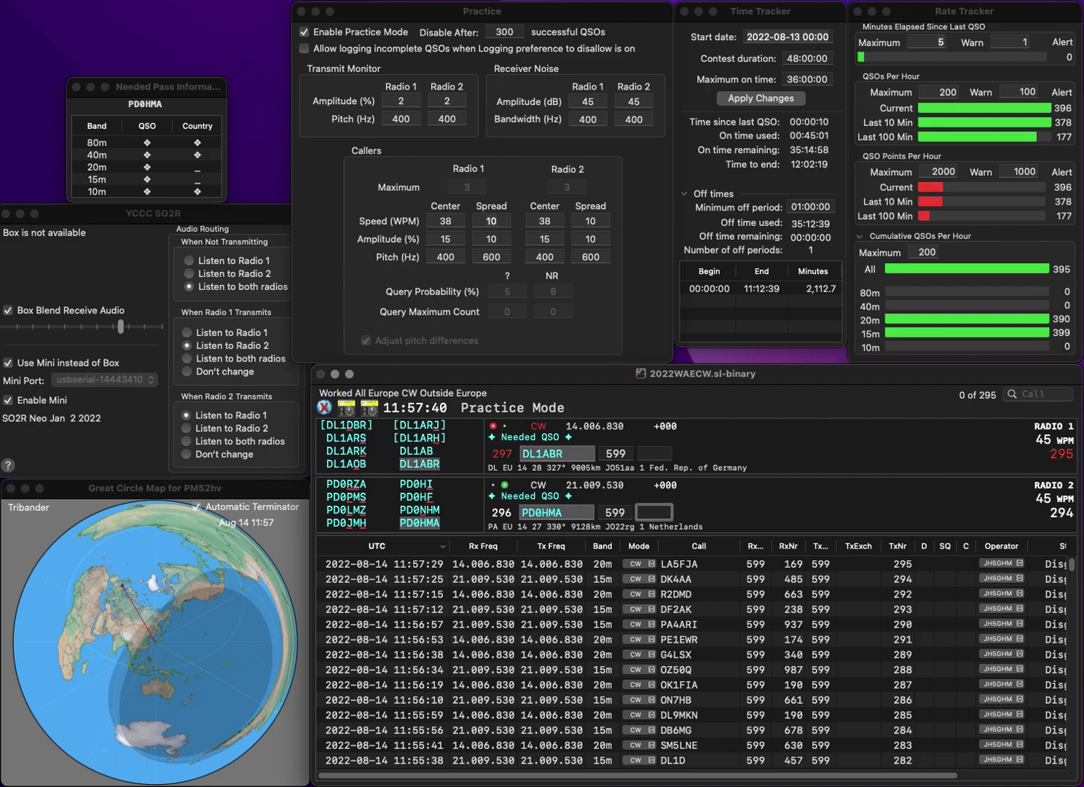
type("670")
key("Return")
key("space")
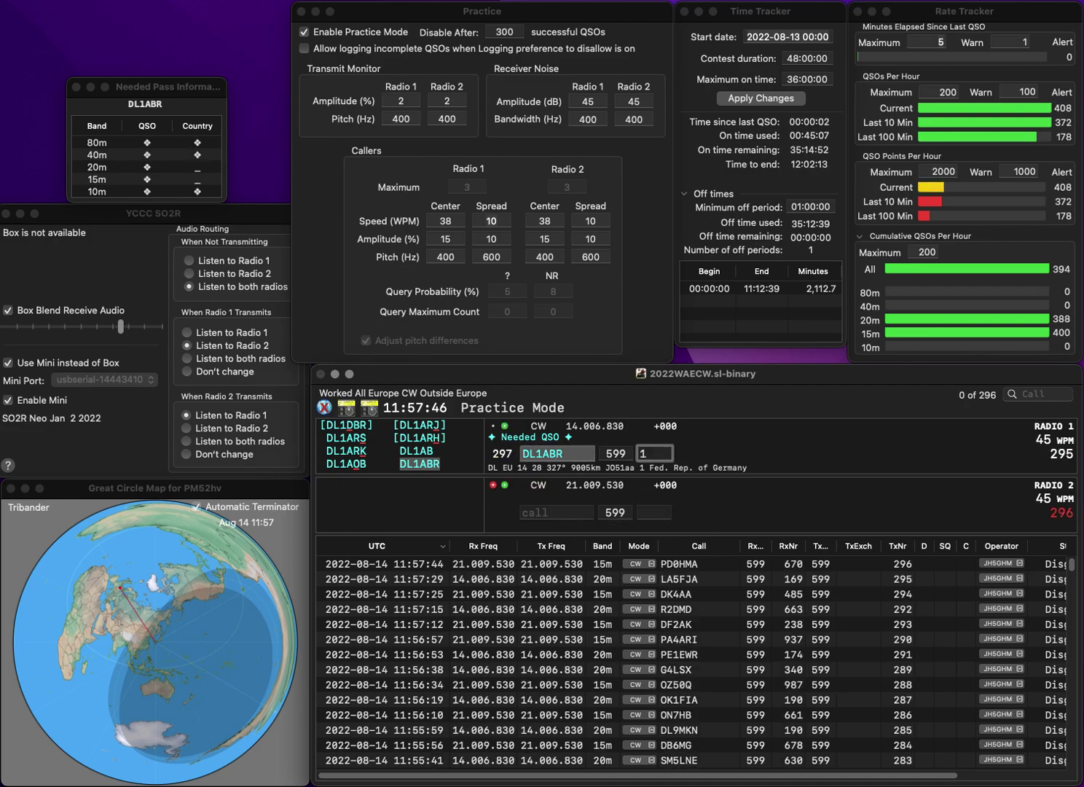
key("Return")
Step: Answer DF7AP on Radio 2 and UT7UQ on Radio 1
type("DF7AP")
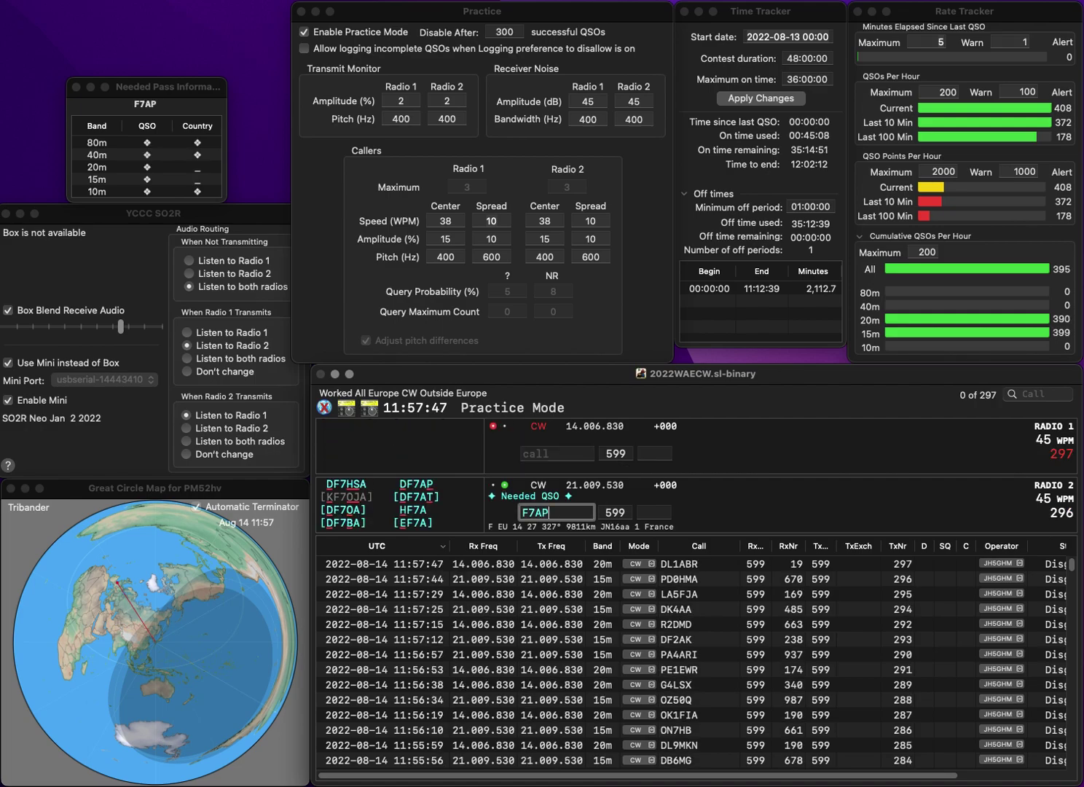
key("Return")
type("UT7UQ")
key("Return")
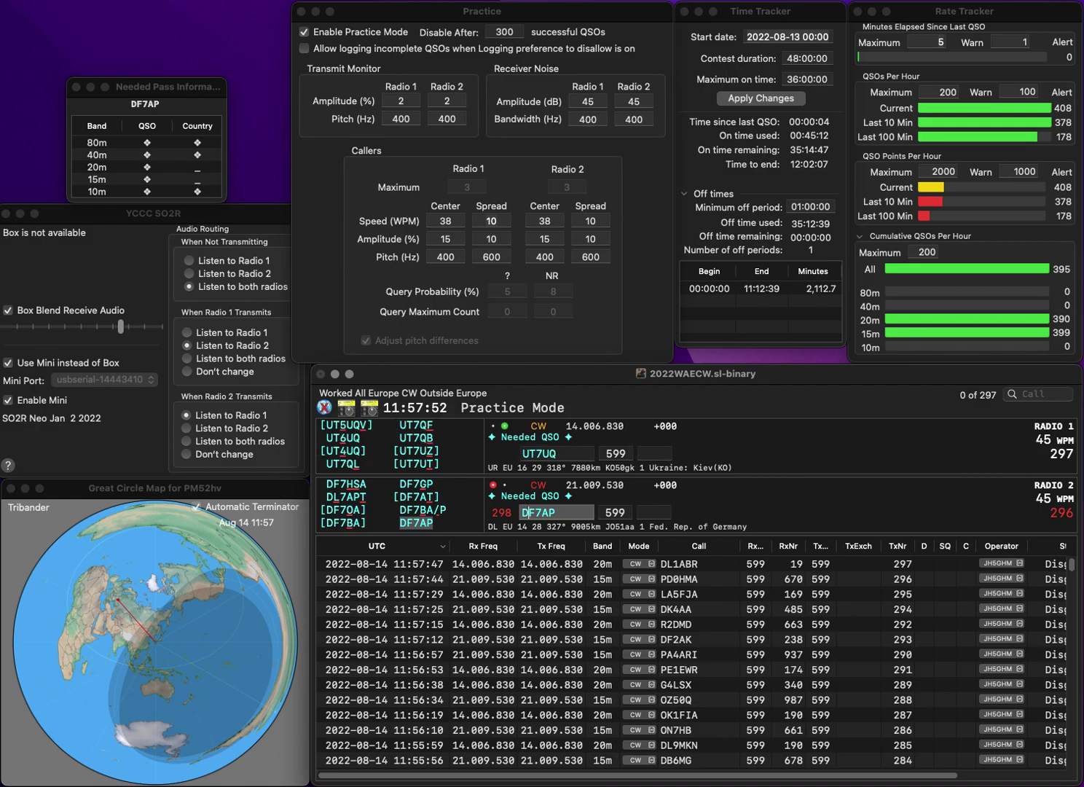
key("grave")
type("901")
key("Return")
key("BackSpace")
type("6")
key("Return")
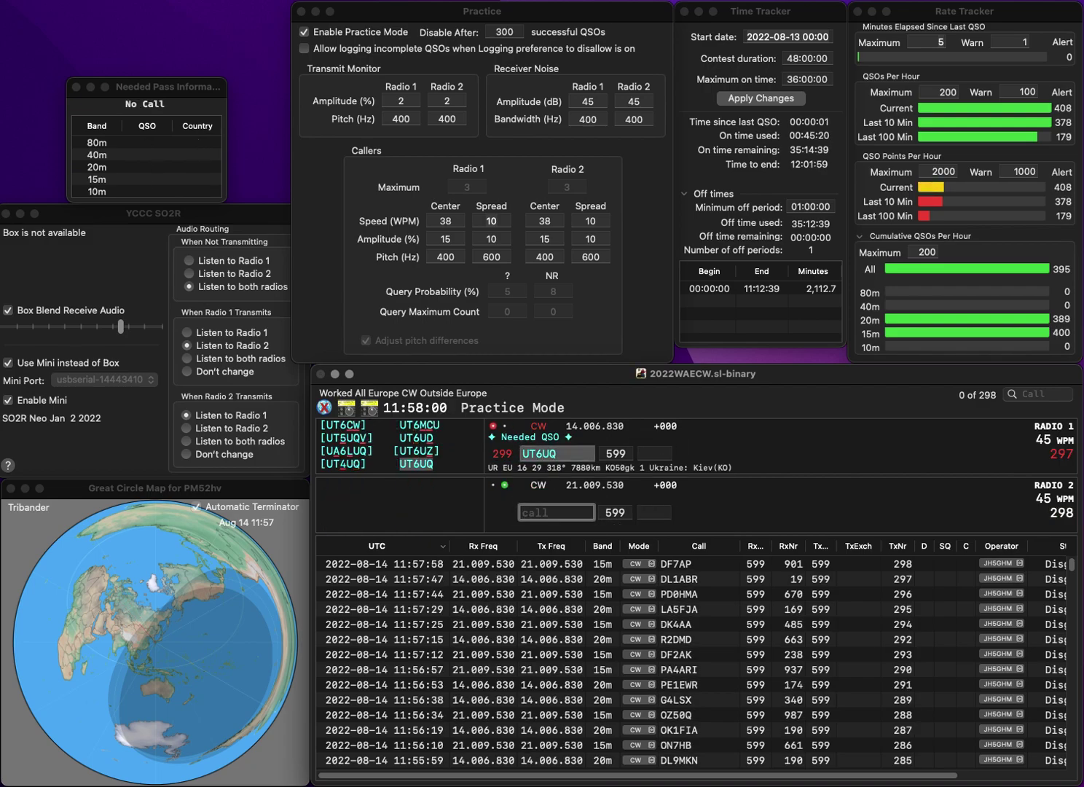
type("OH8GWW")
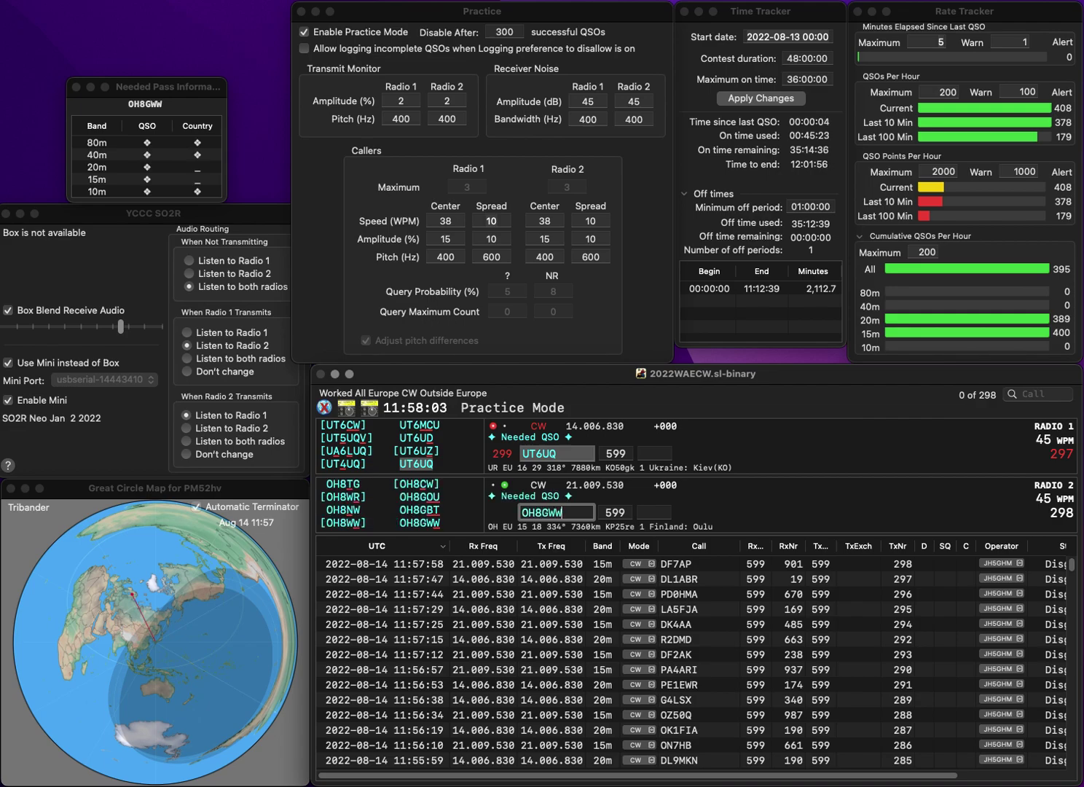
key("Return")
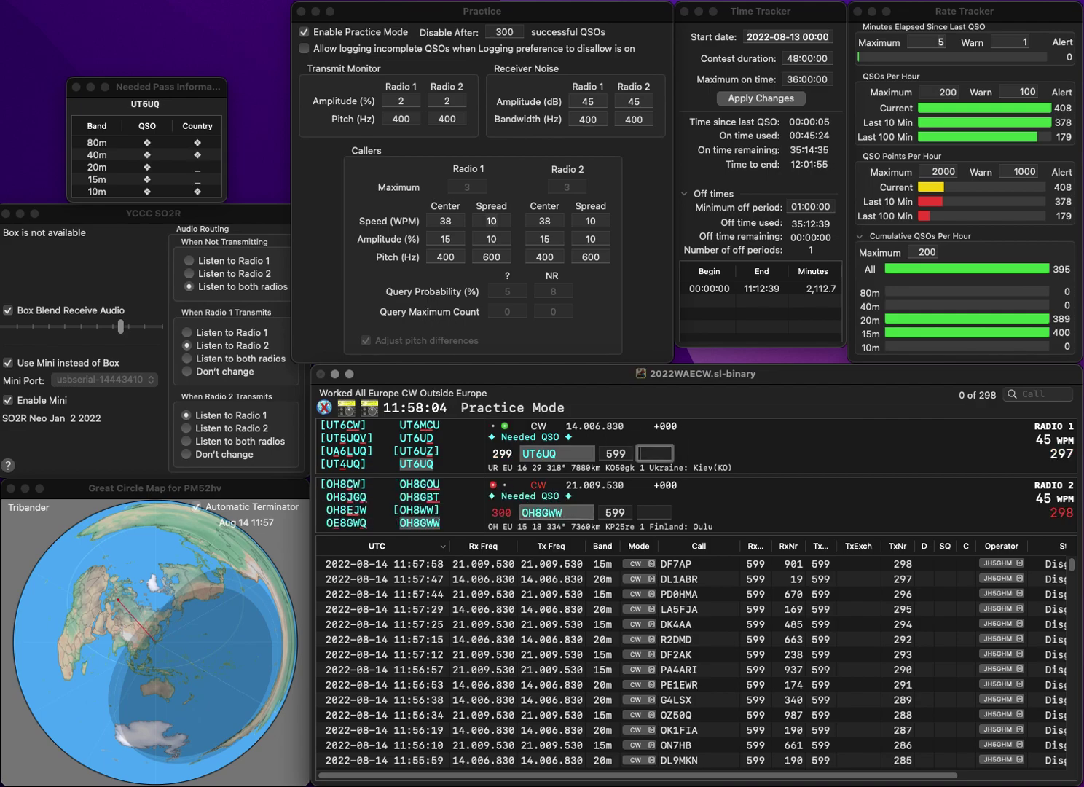
type("960")
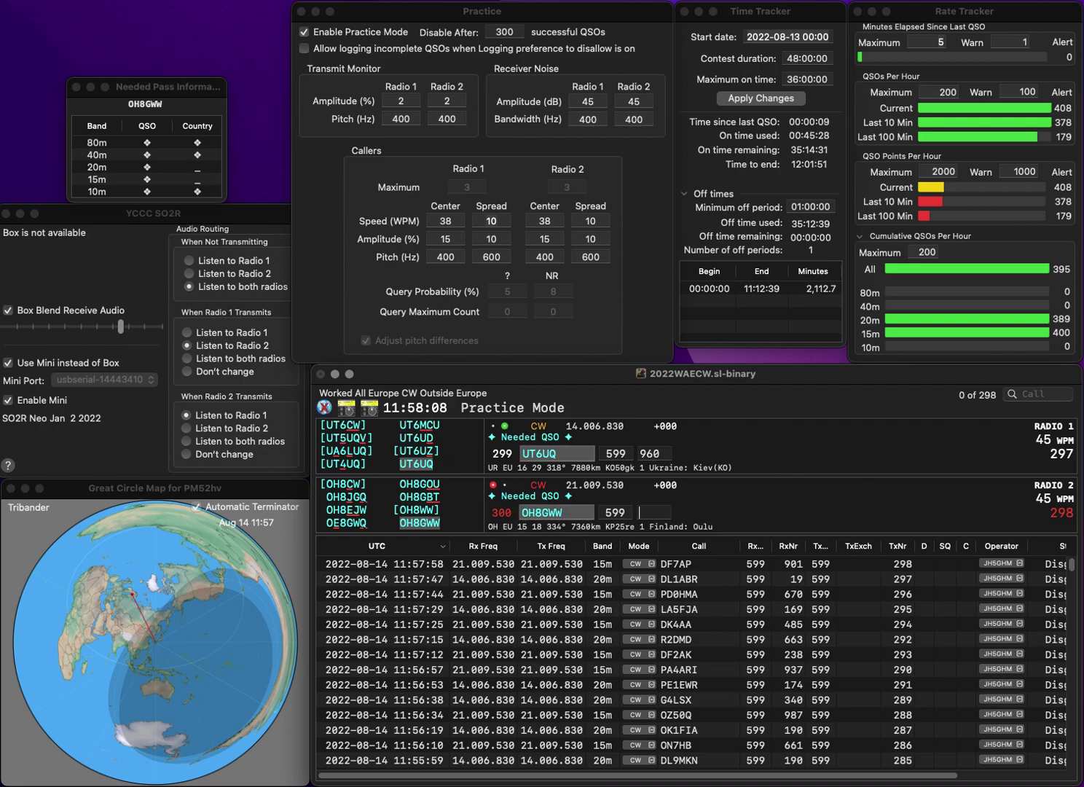
key("Return")
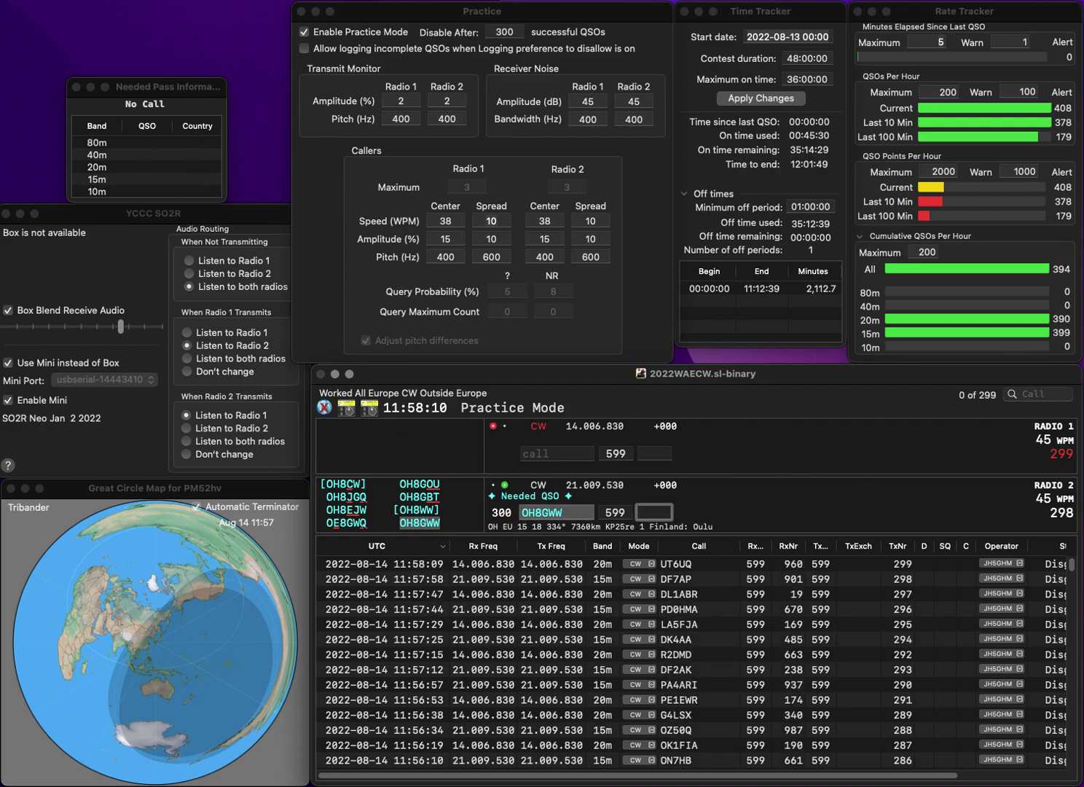
type("591")
key("Return")
type("I2IFT")
key("Return")
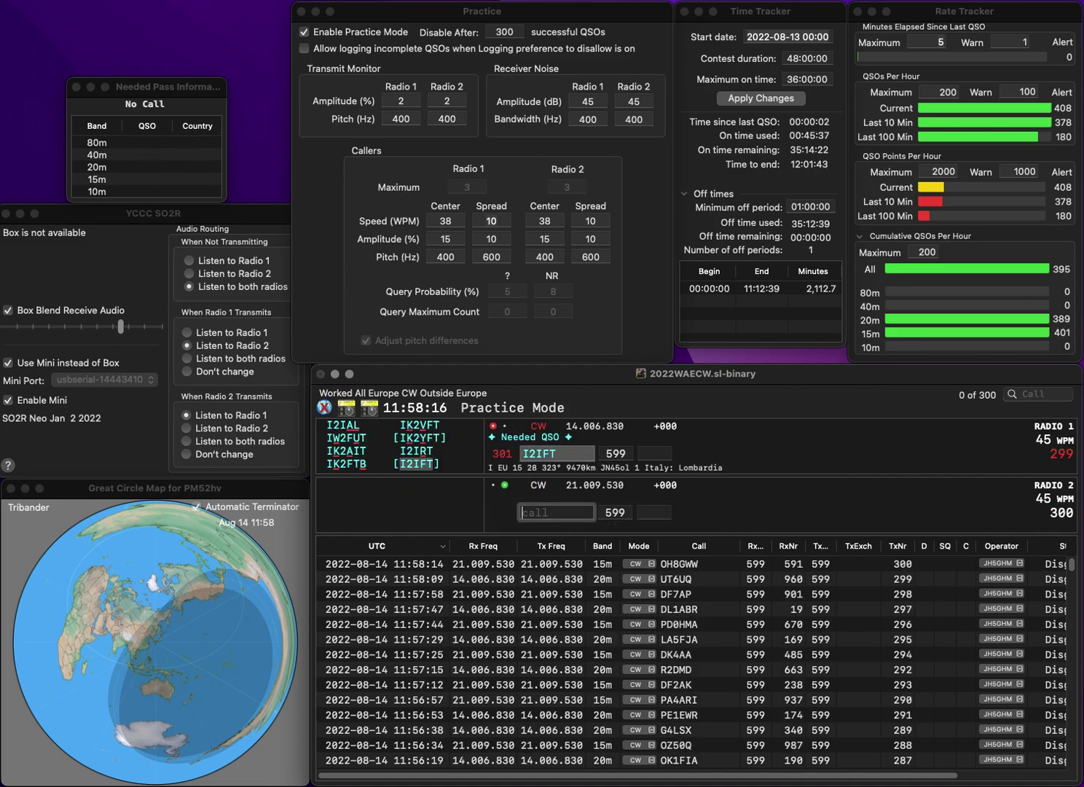
Step: Answer HB9GCE on Radio 2 and log I2IFT on Radio 1 with received number 641
type("HB9GCE")
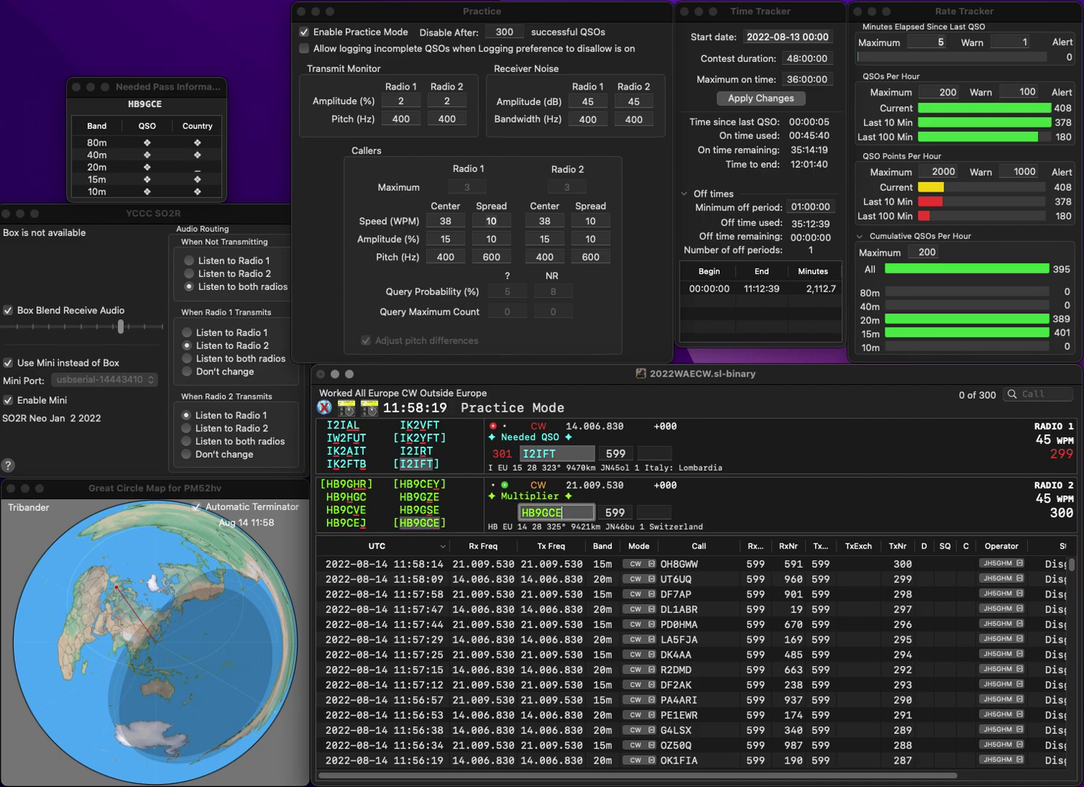
key("Return")
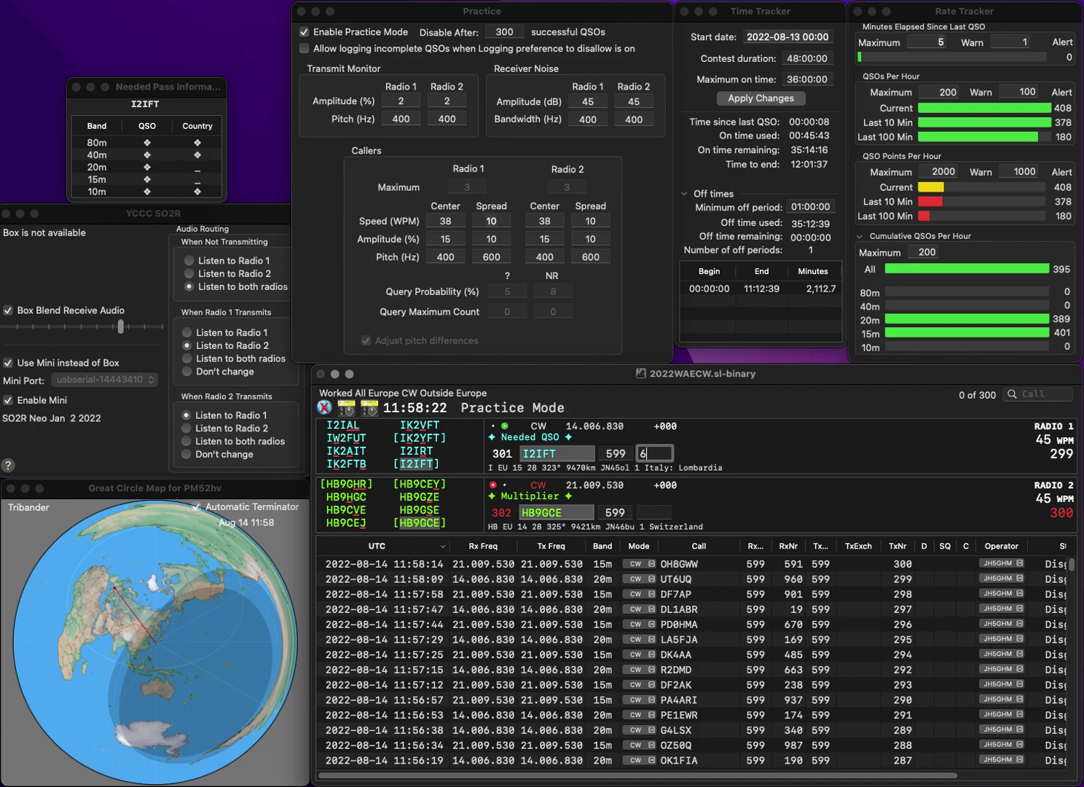
key("Return")
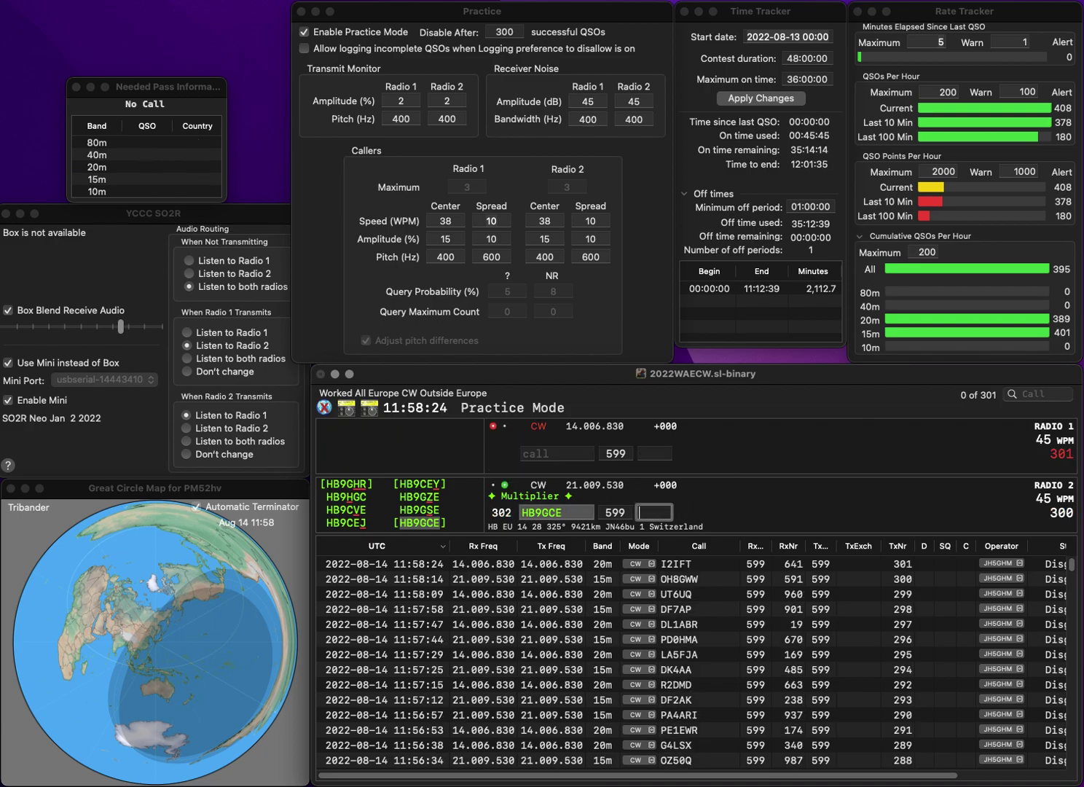